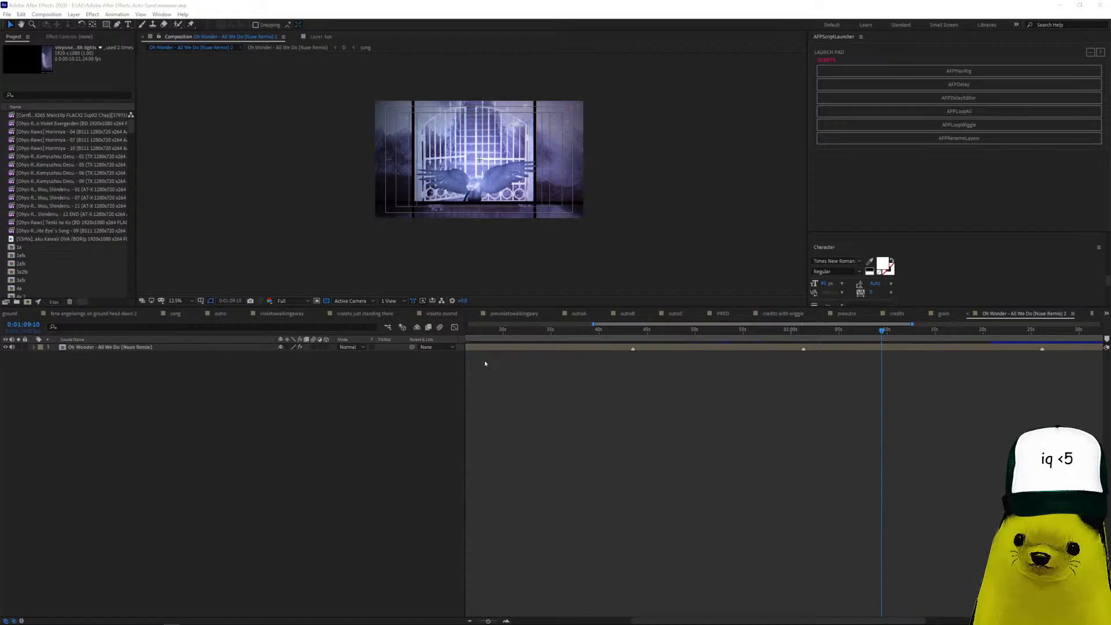
Return the playhead to the start of the composition and fit the whole duration and frame in view.
left_click_drag(510, 336, 467, 336)
key("minus")
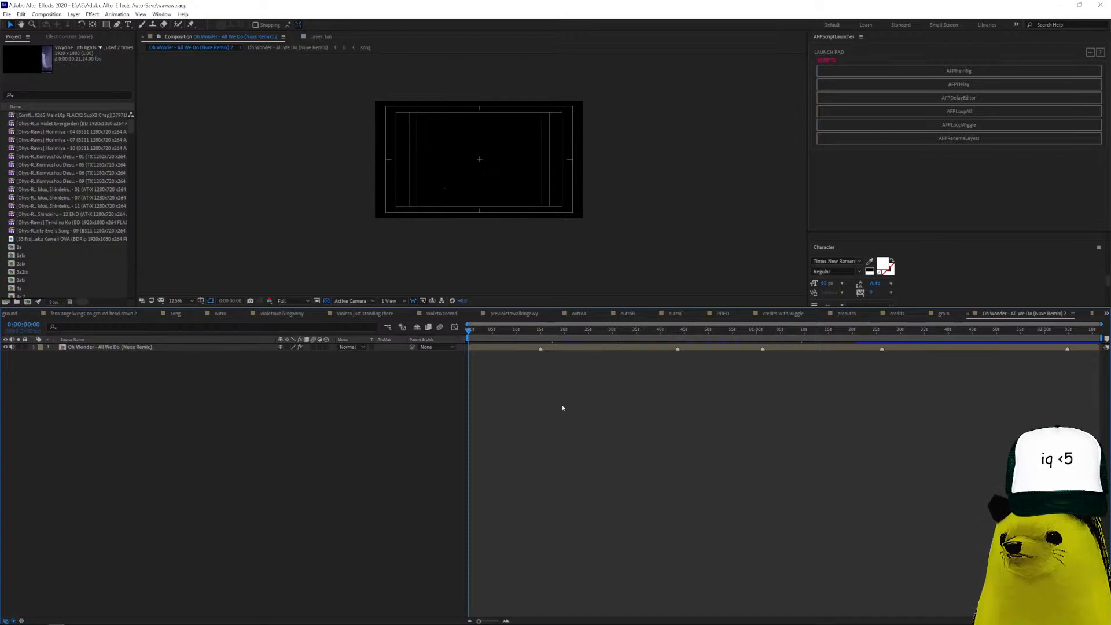
key("shift+slash")
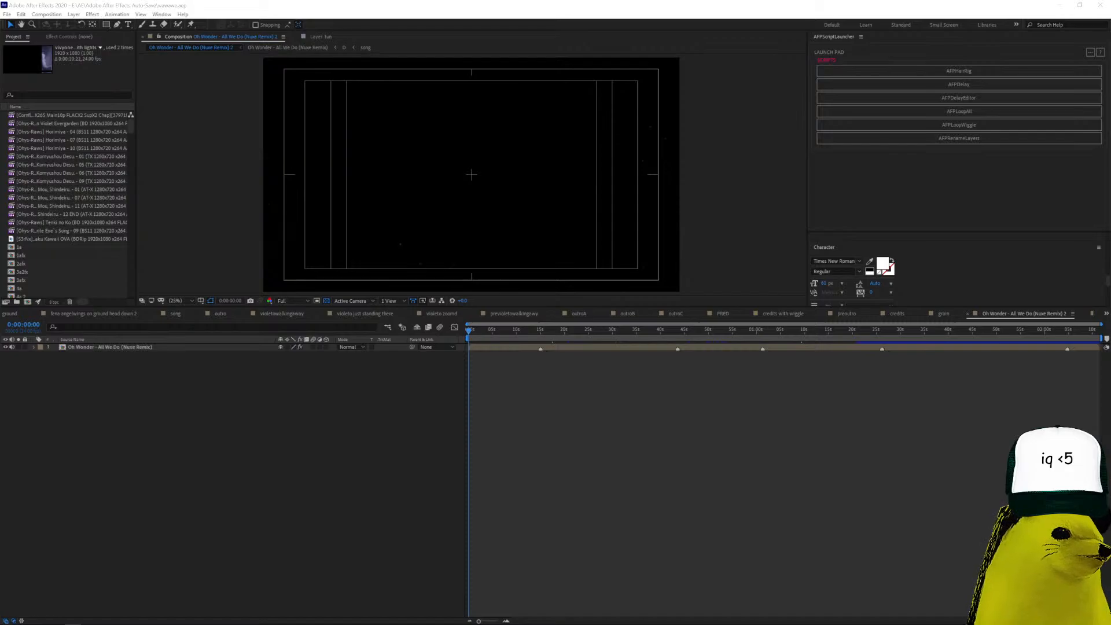
Switch to the browser and look over the description and comments of the "wawawe" YouTube video.
left_click_drag(700, 184, 486, 0)
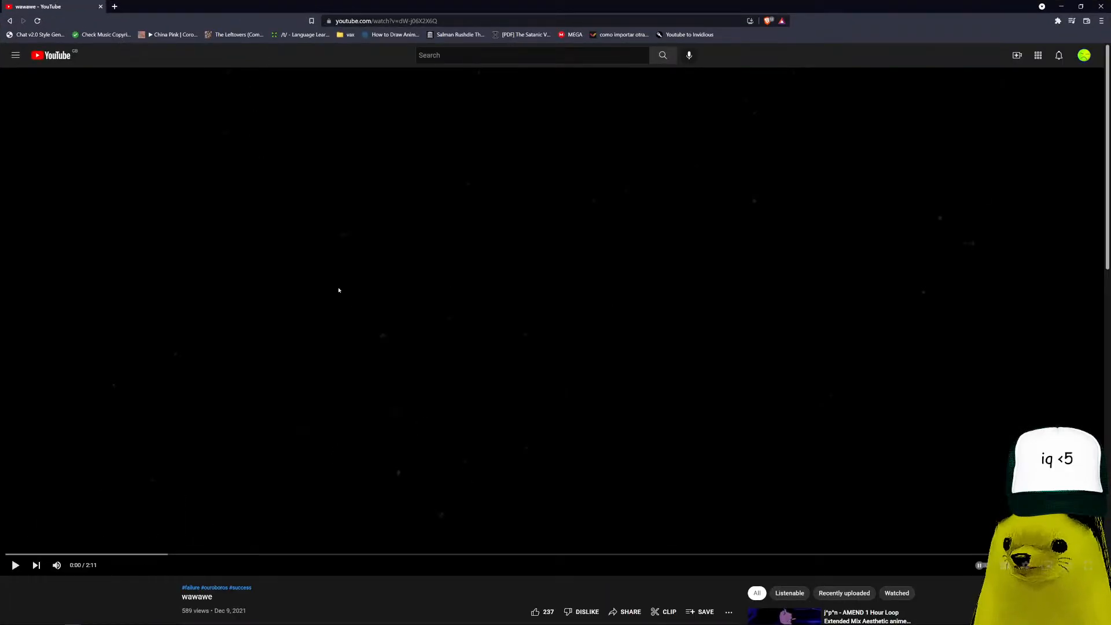
scroll(364, 379, "down", 3)
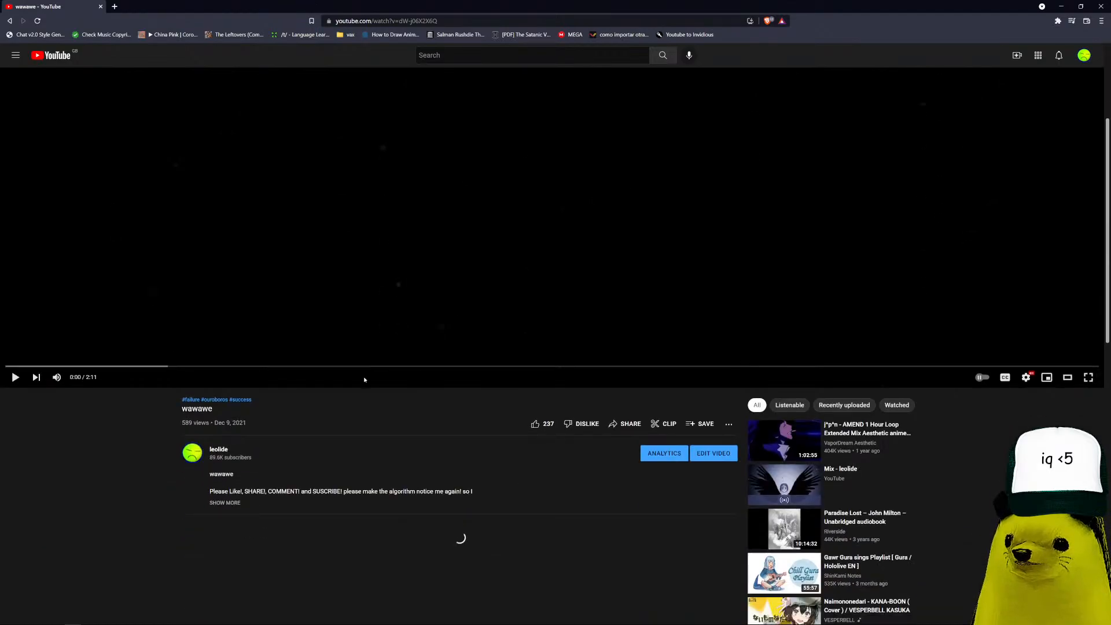
scroll(363, 377, "down", 10)
scroll(363, 377, "up", 12)
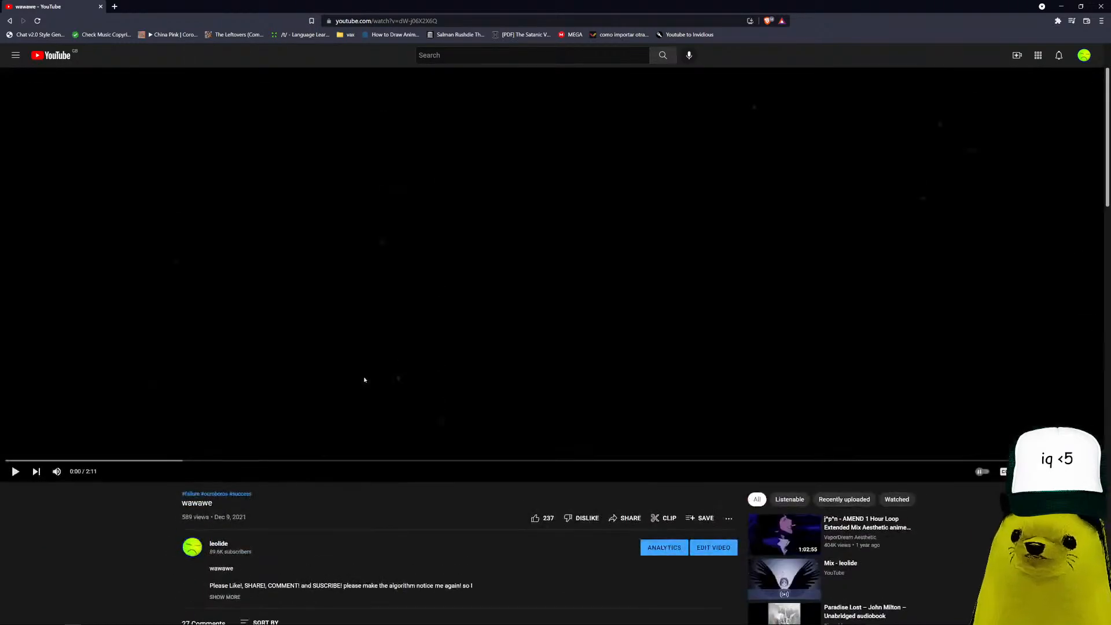
scroll(361, 380, "down", 3)
Open the uploader's channel in a new tab and look through its uploads and music videos.
right_click(191, 362)
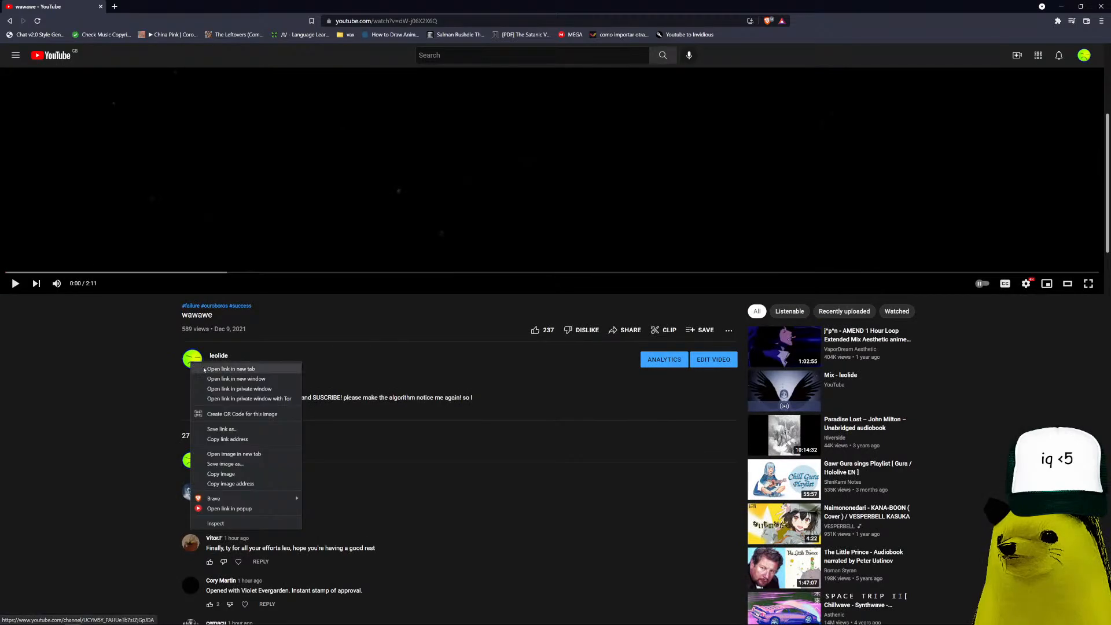
left_click(214, 368)
left_click(149, 5)
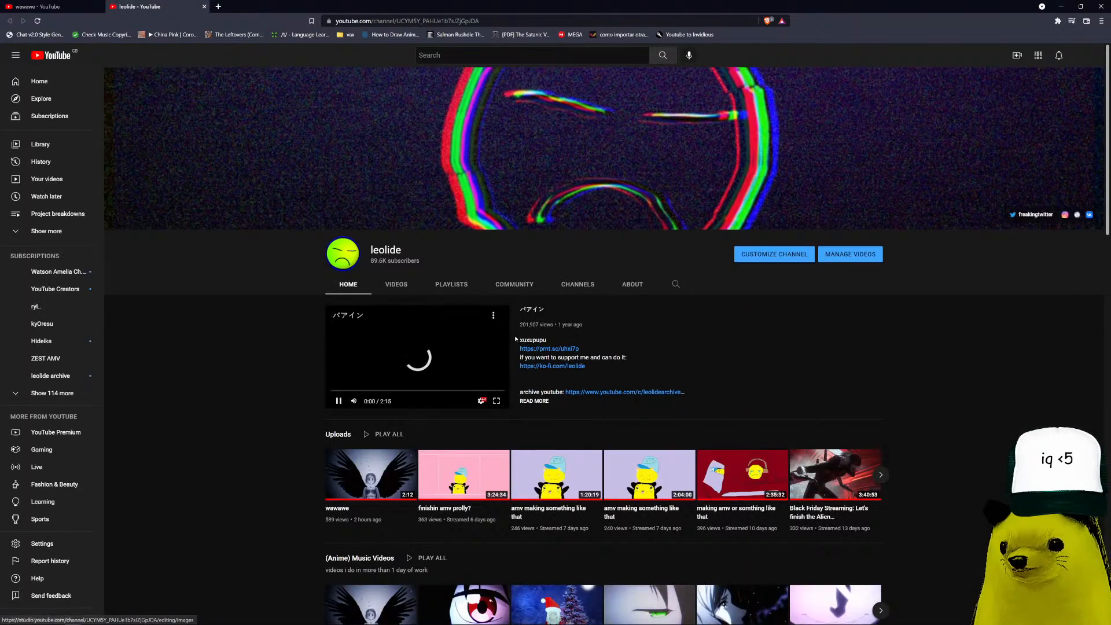
scroll(478, 466, "down", 3)
scroll(469, 440, "up", 3)
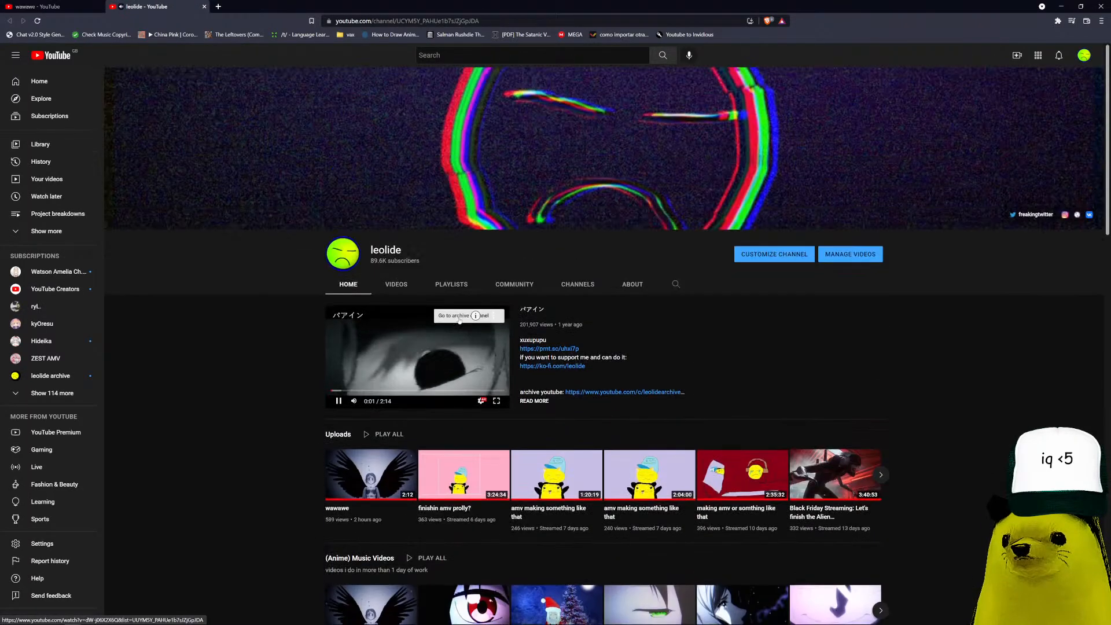
scroll(456, 407, "down", 3)
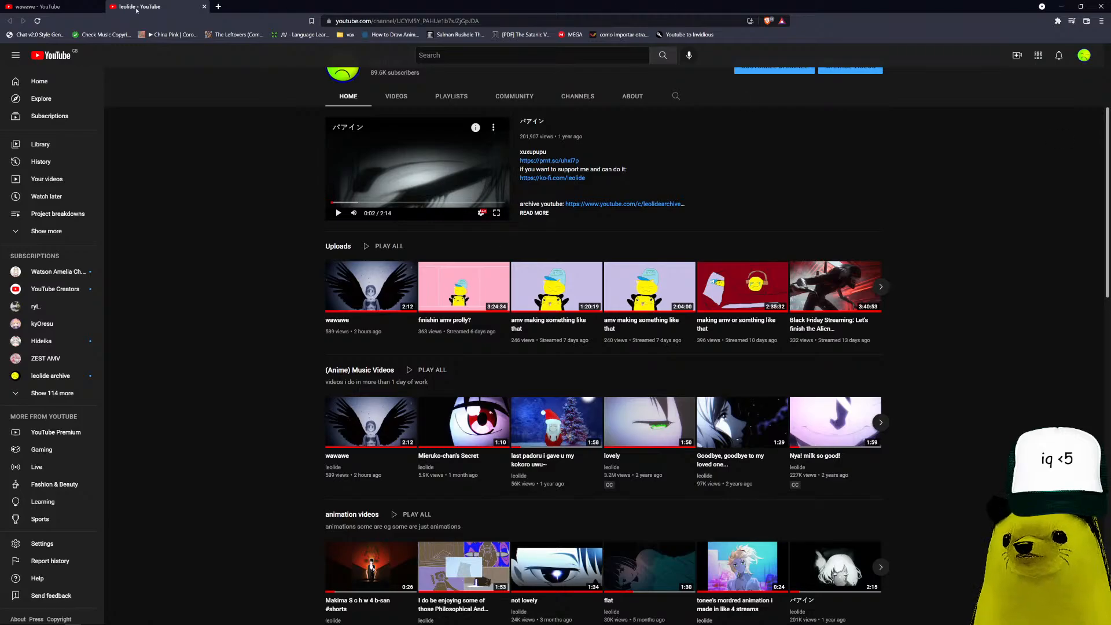
Revisit the "wawawe" video page, then switch back to After Effects.
left_click(91, 3)
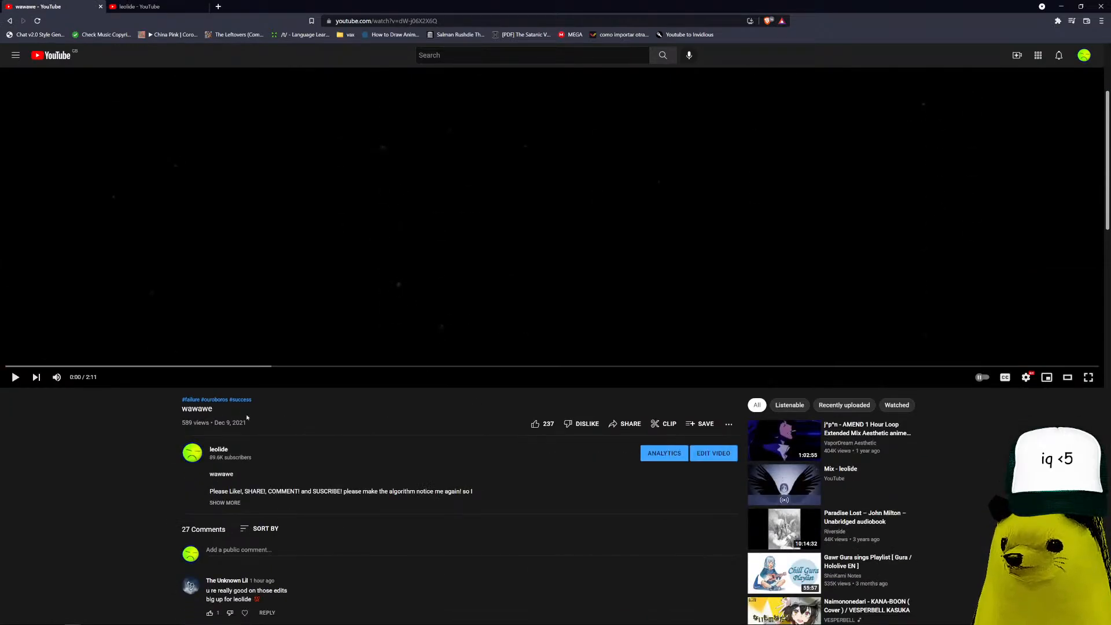
scroll(352, 496, "down", 3)
scroll(353, 496, "up", 4)
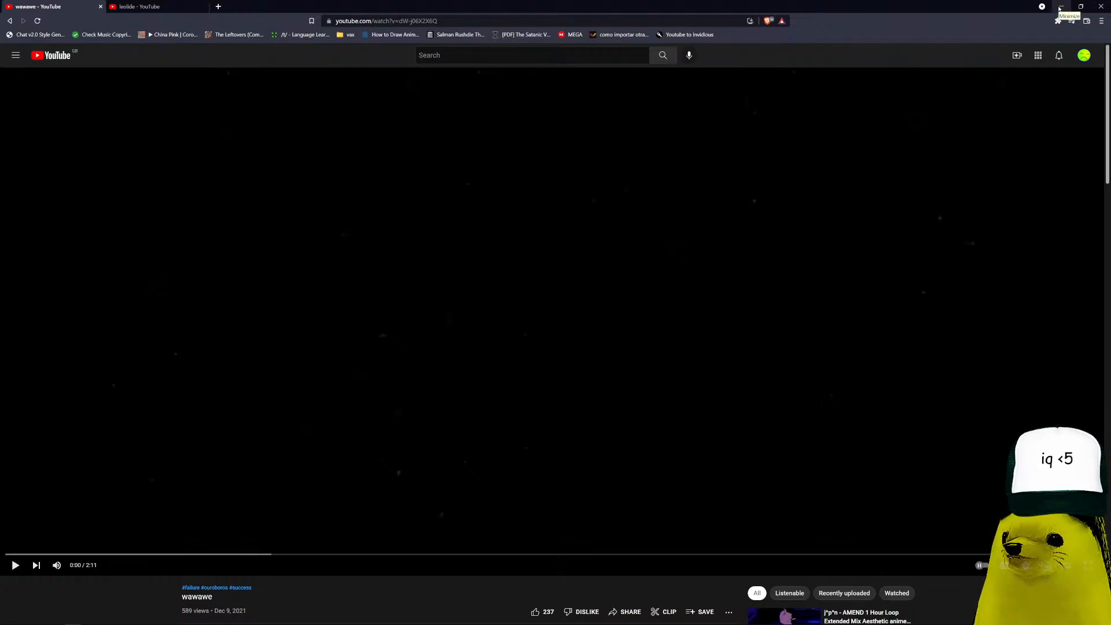
left_click(1060, 8)
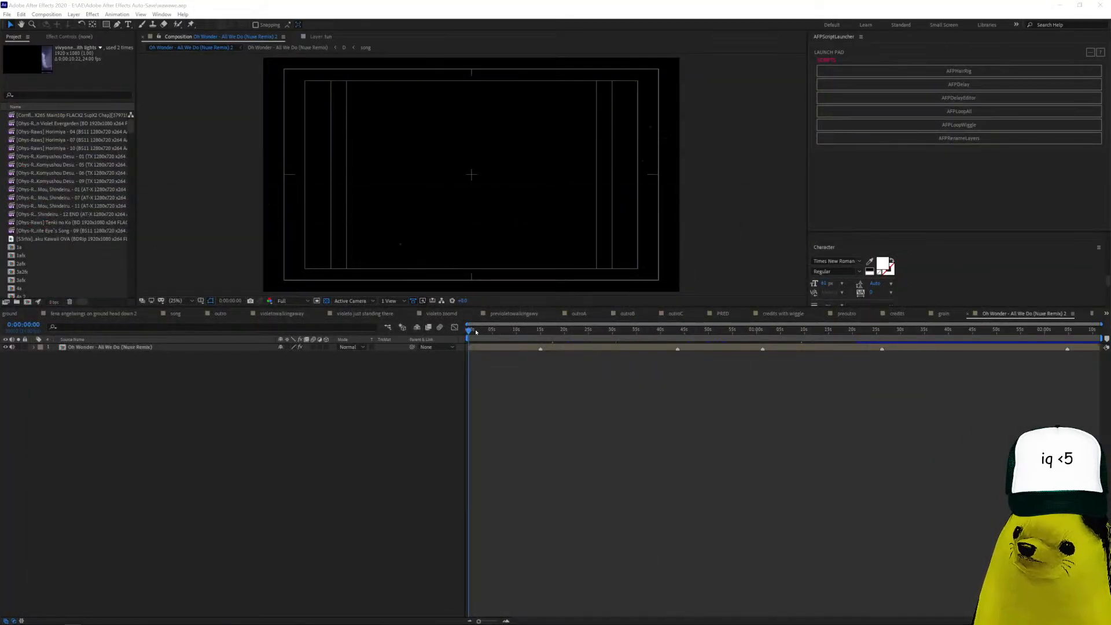
Check the main composition's settings from its first frame and close them without changes.
left_click_drag(489, 330, 473, 328)
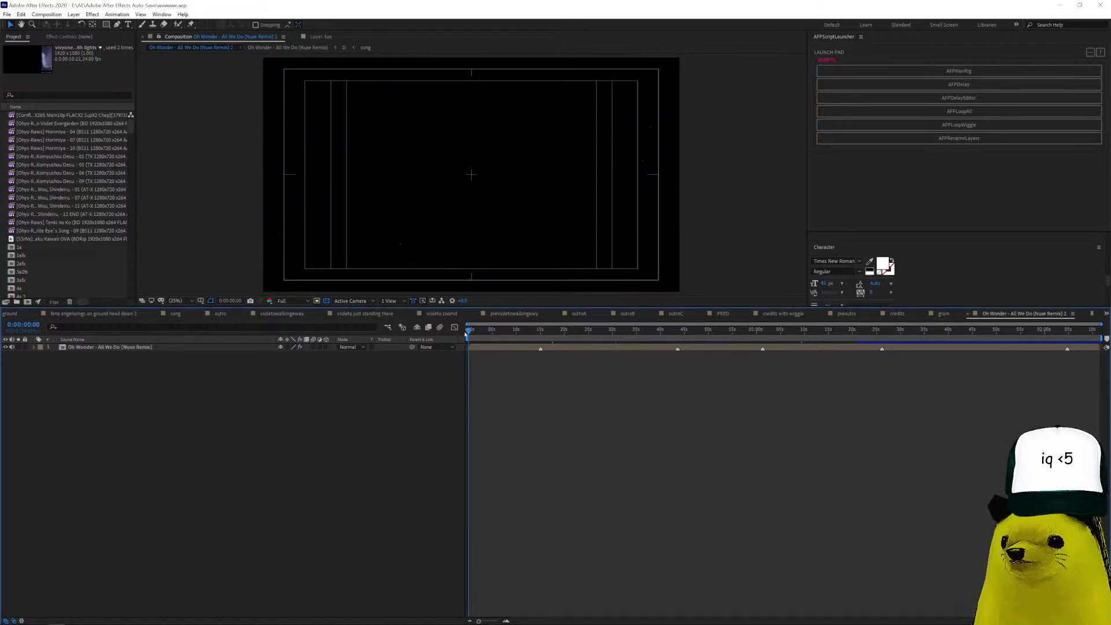
left_click_drag(497, 333, 459, 337)
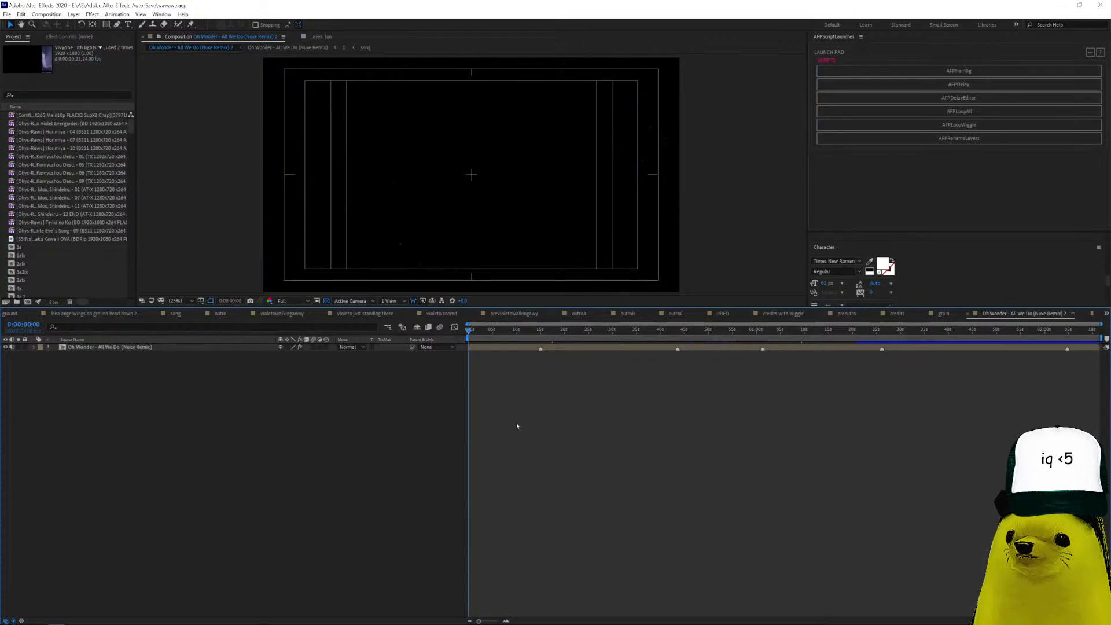
key("ctrl+k")
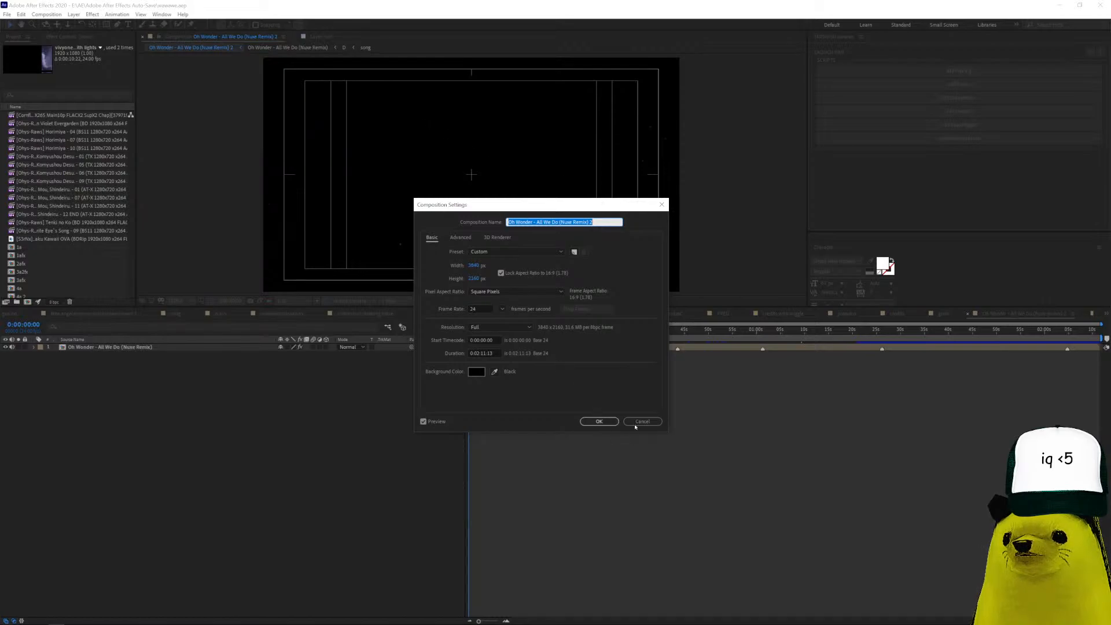
left_click(651, 418)
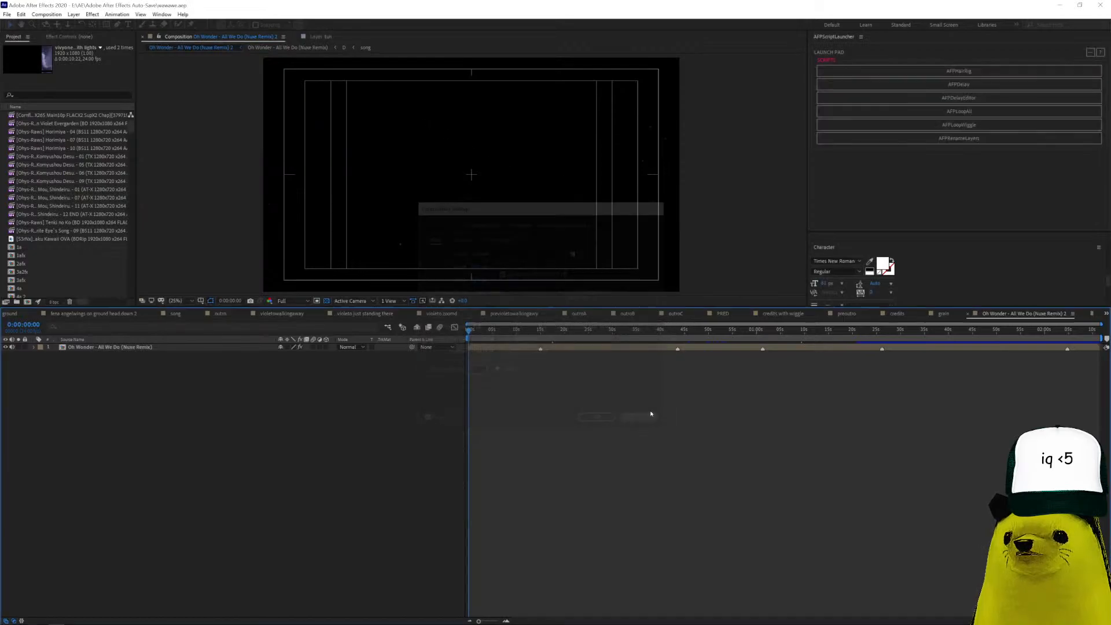
Open the nested "Oh Wonder - All We Do" composition and survey its layer stack from the first frame.
double_click(474, 347)
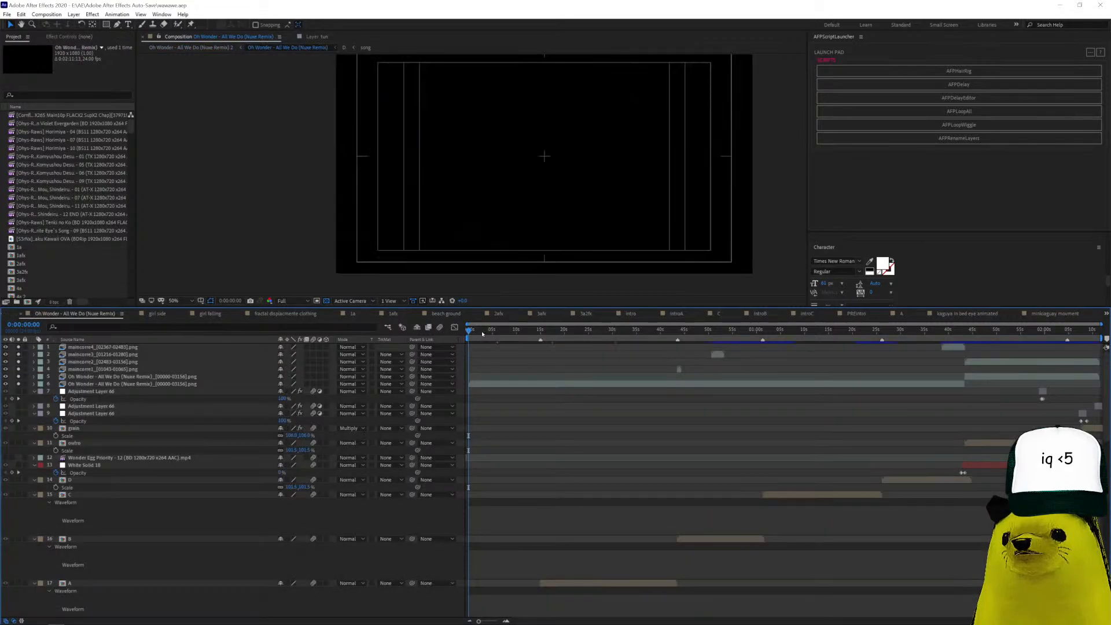
left_click(467, 330)
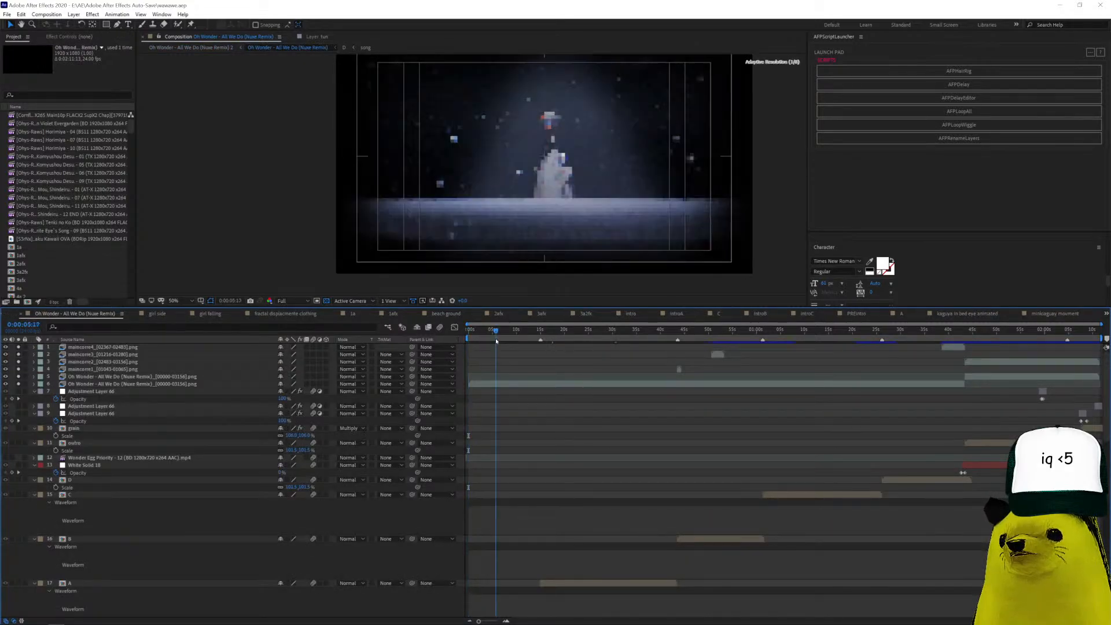
scroll(510, 454, "down", 10)
scroll(510, 454, "down", 5)
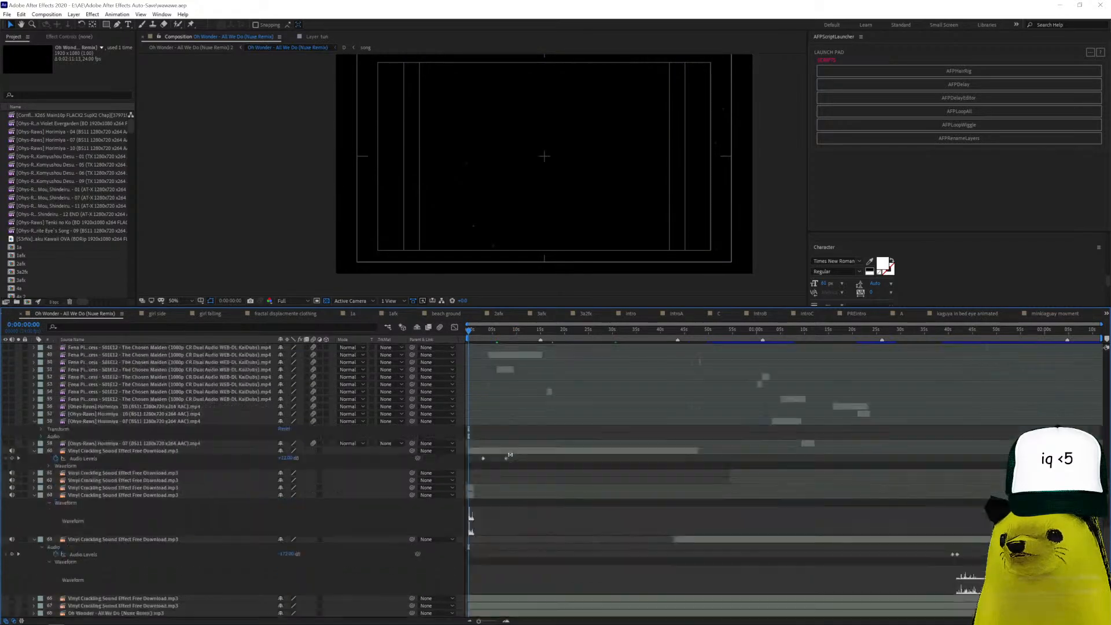
scroll(510, 455, "up", 8)
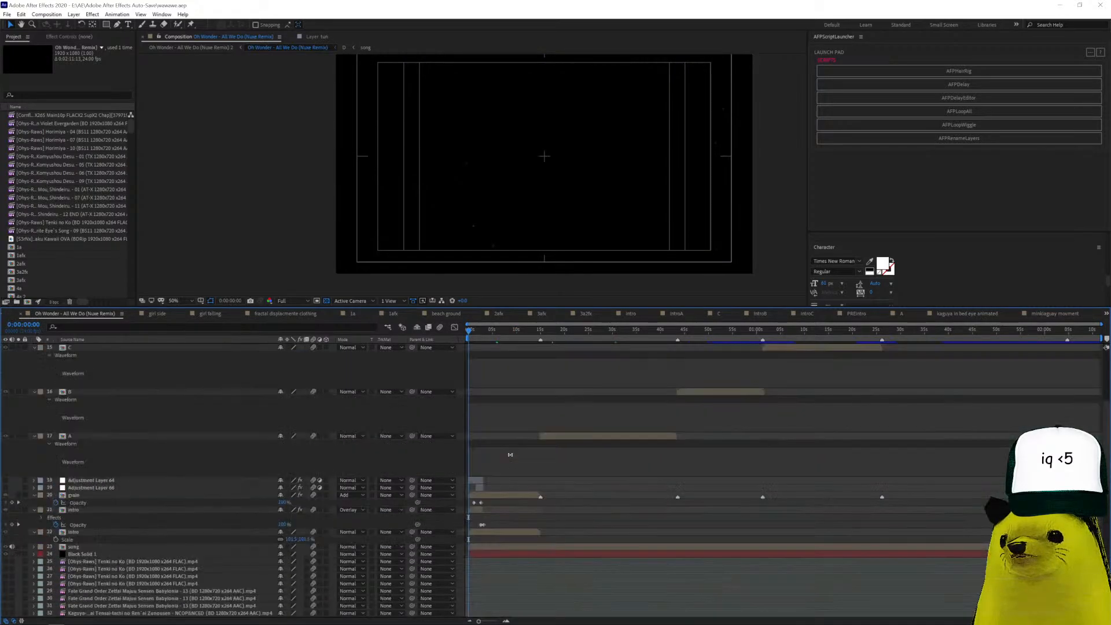
Select the intro layer and examine how the intro, A, B, C, D and outro precomps are arranged.
left_click(85, 535)
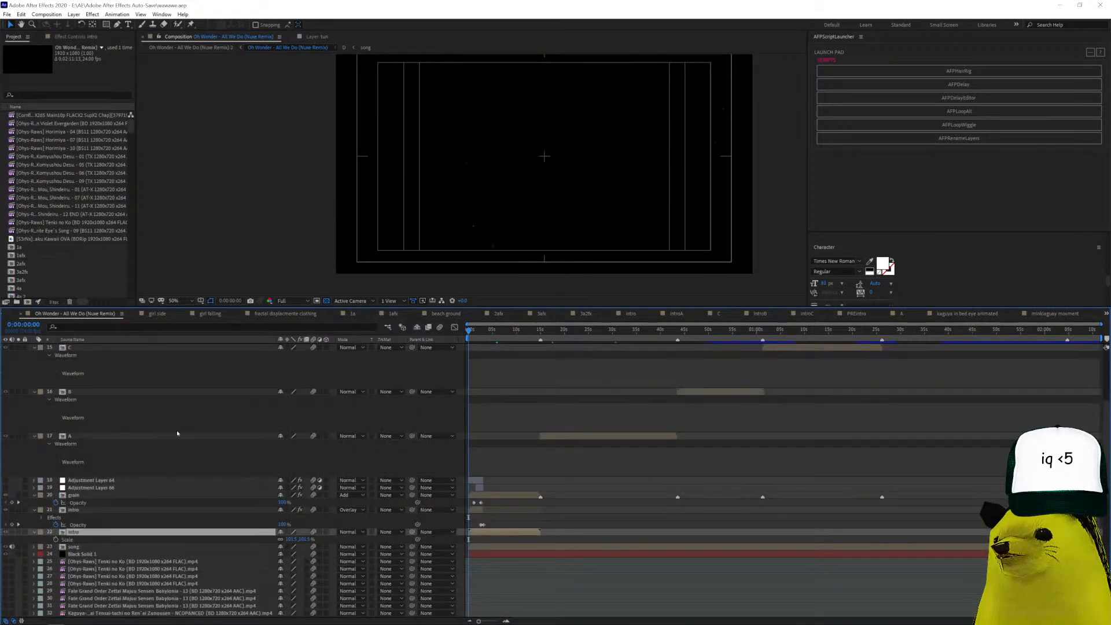
scroll(174, 394, "up", 3)
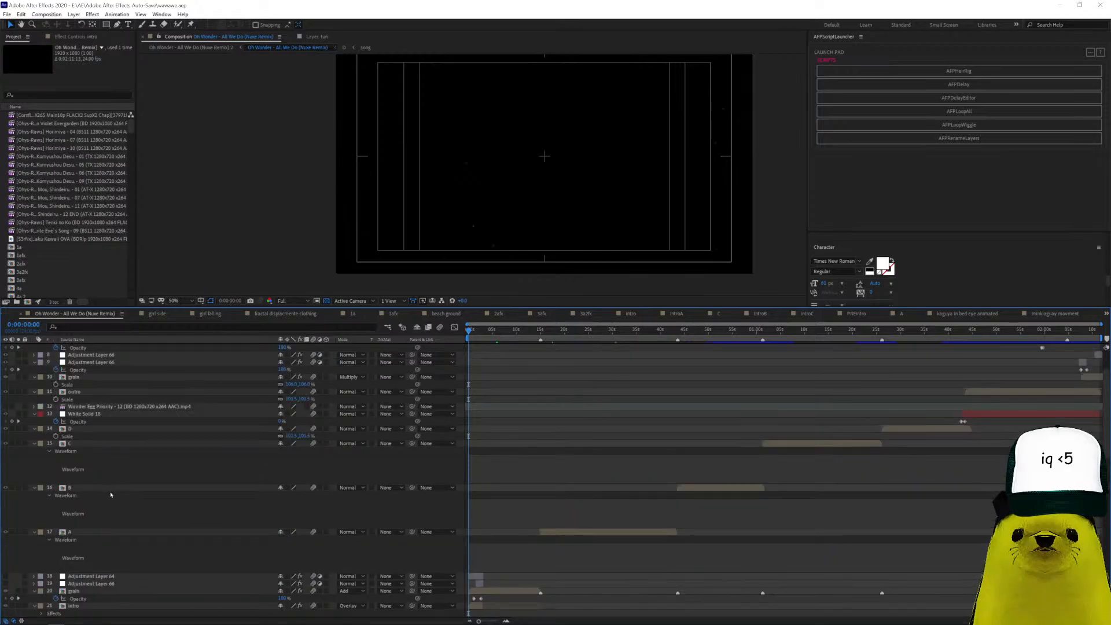
scroll(113, 495, "down", 6)
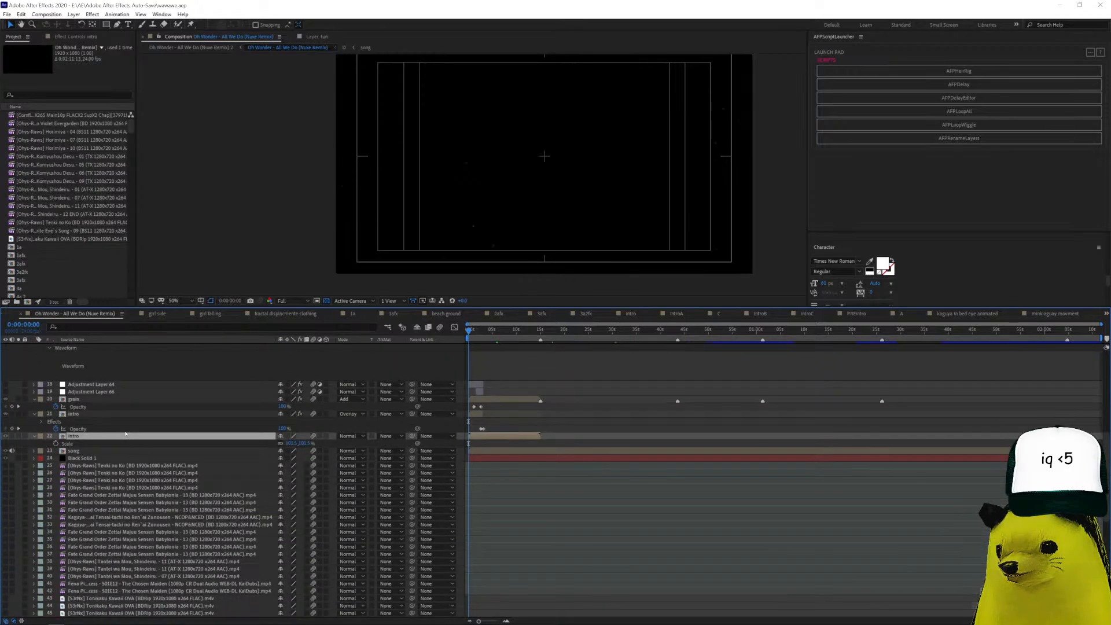
scroll(118, 426, "up", 3)
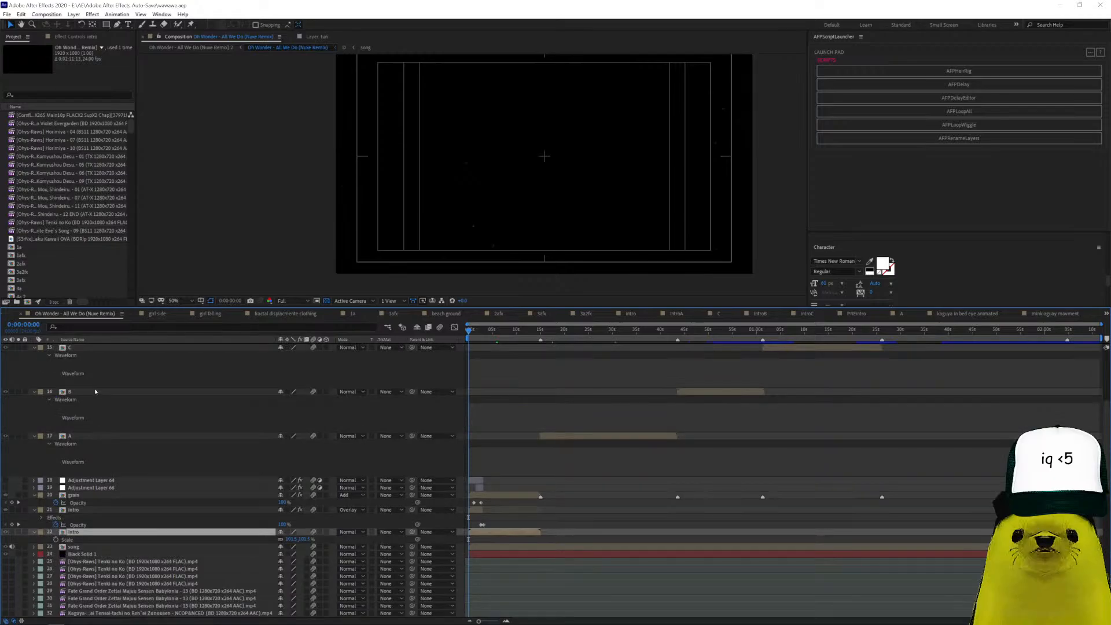
scroll(127, 425, "up", 3)
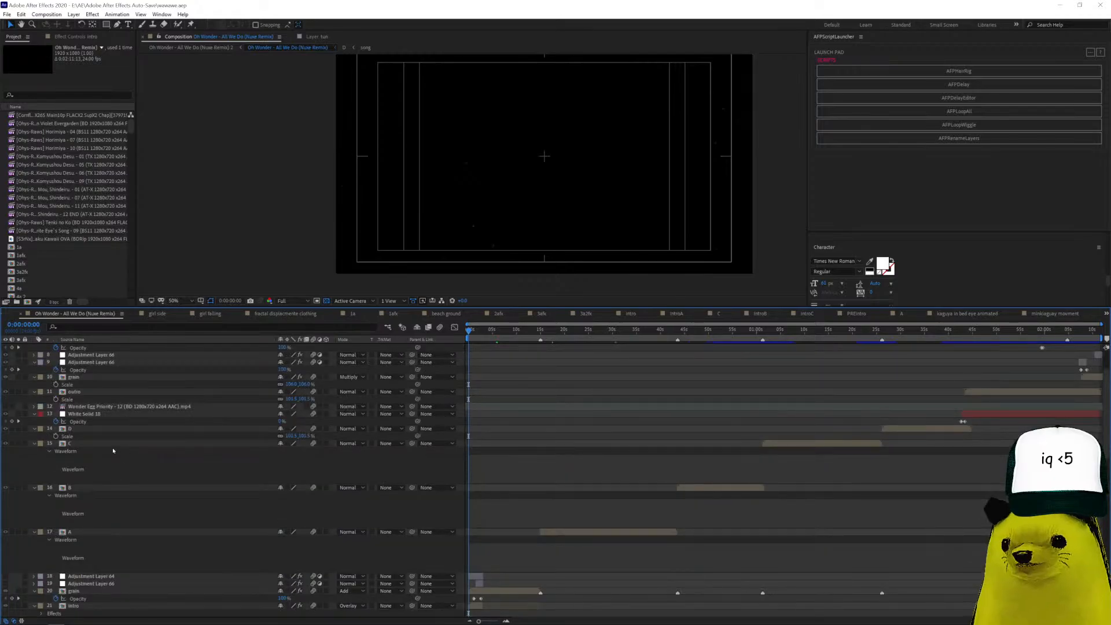
scroll(111, 435, "up", 2)
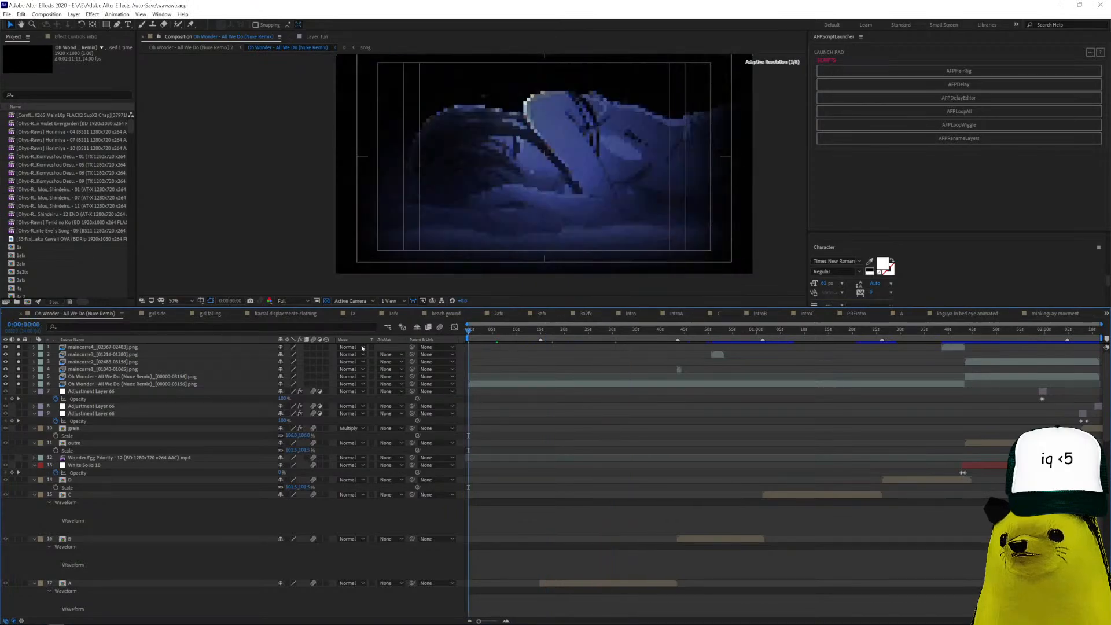
scroll(547, 373, "down", 5)
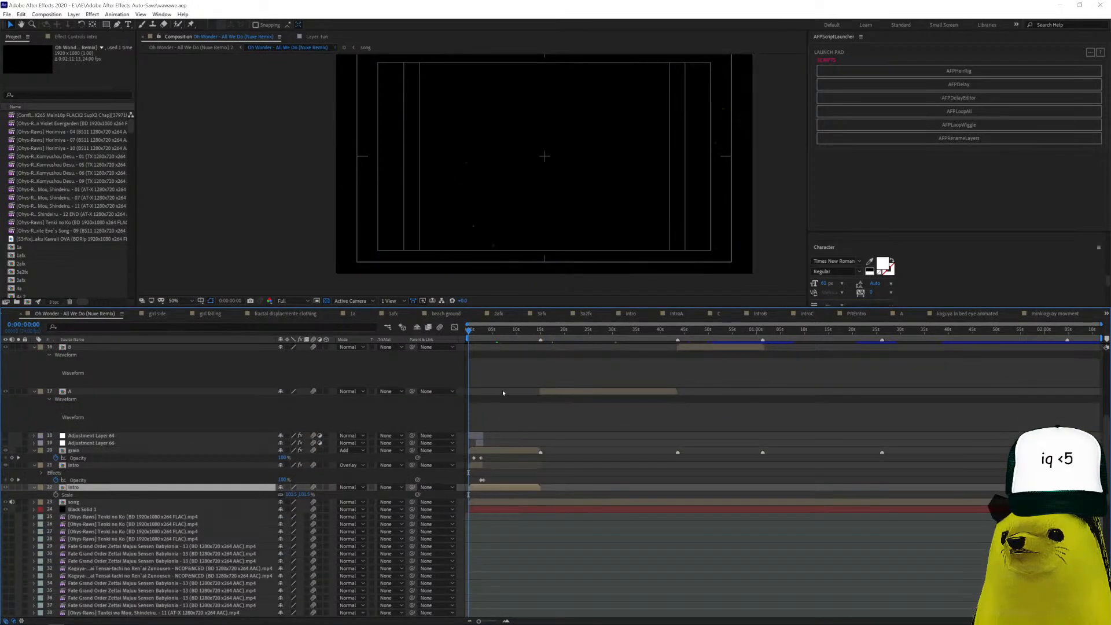
scroll(503, 393, "down", 3)
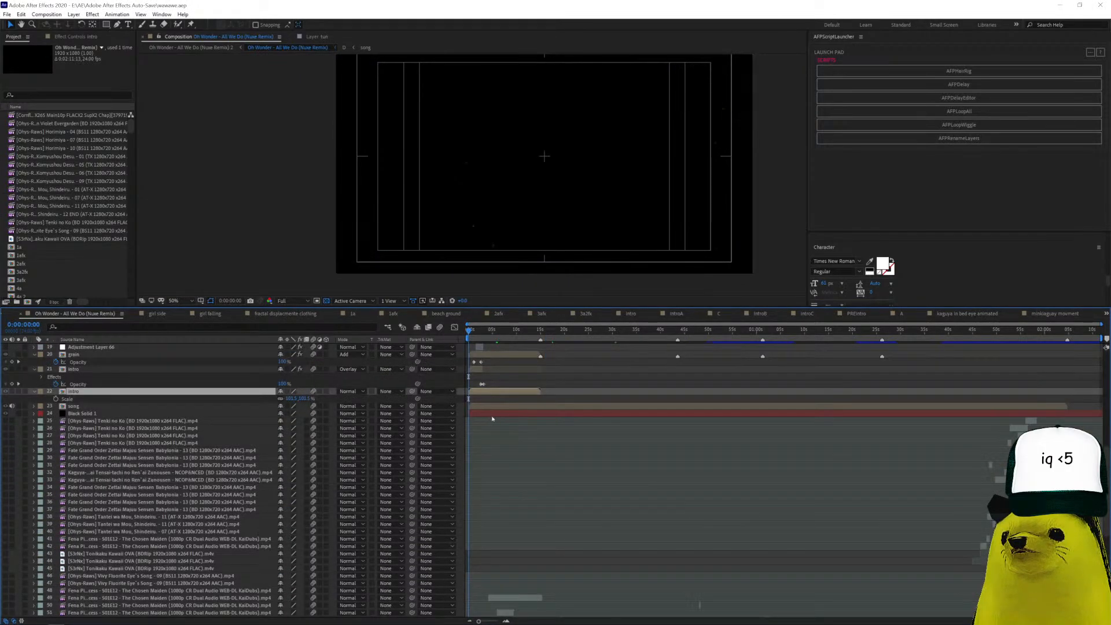
Open the intro precomp and move the playhead to 0:00:01:22.
double_click(480, 396)
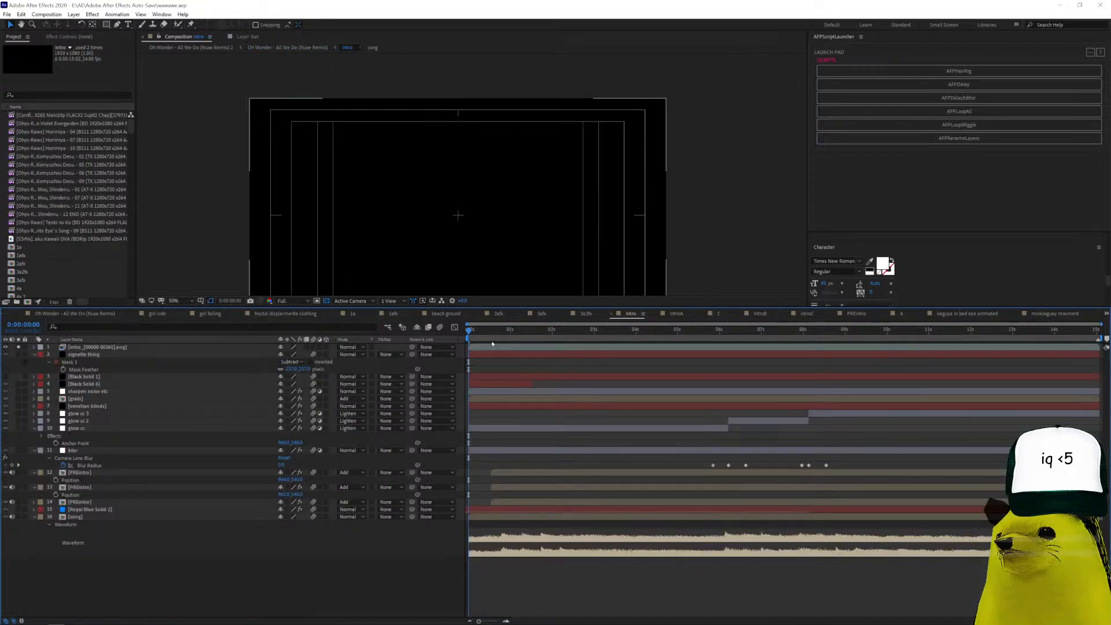
left_click(493, 334)
key("Home")
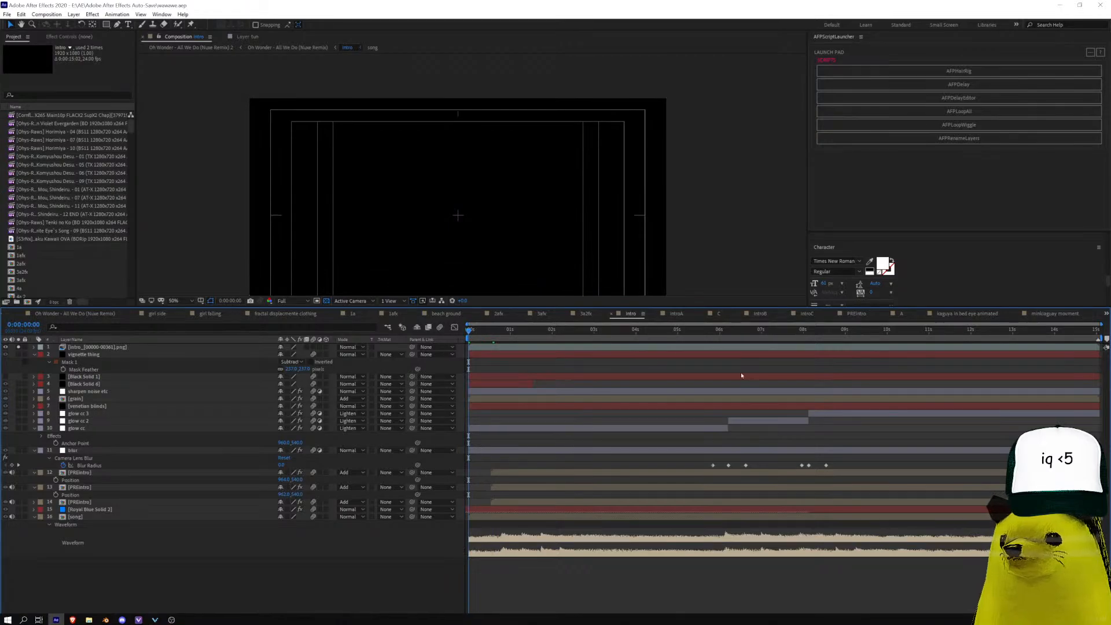
left_click_drag(503, 332, 548, 336)
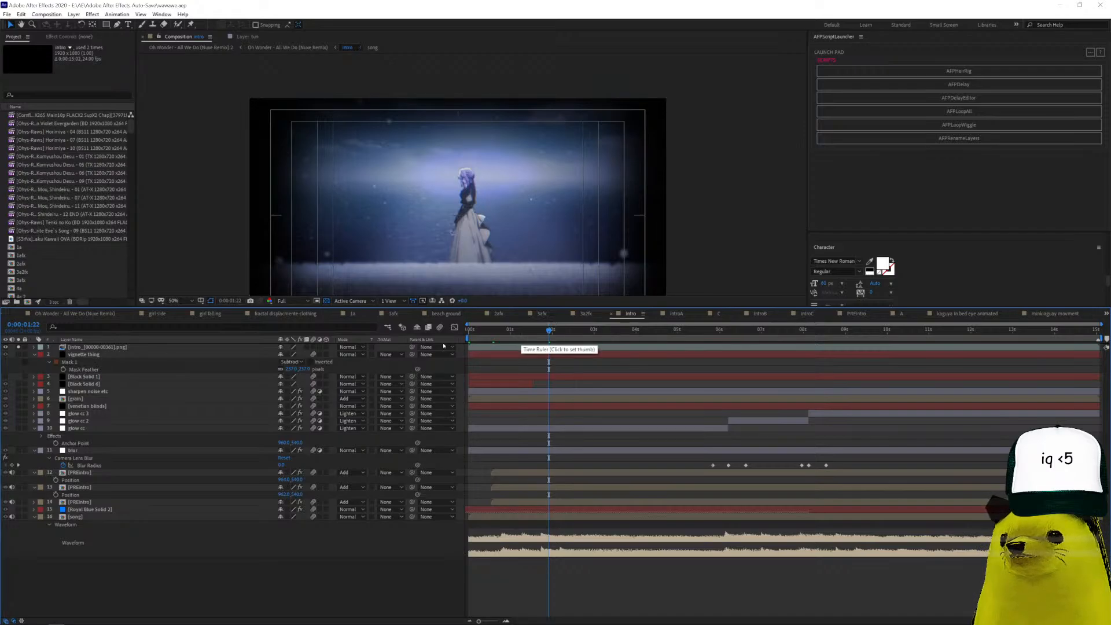
Hide the rendered intro image sequence, solo the "vignette thing" layer, and set the preview resolution to Half.
left_click(80, 37)
left_click(104, 355)
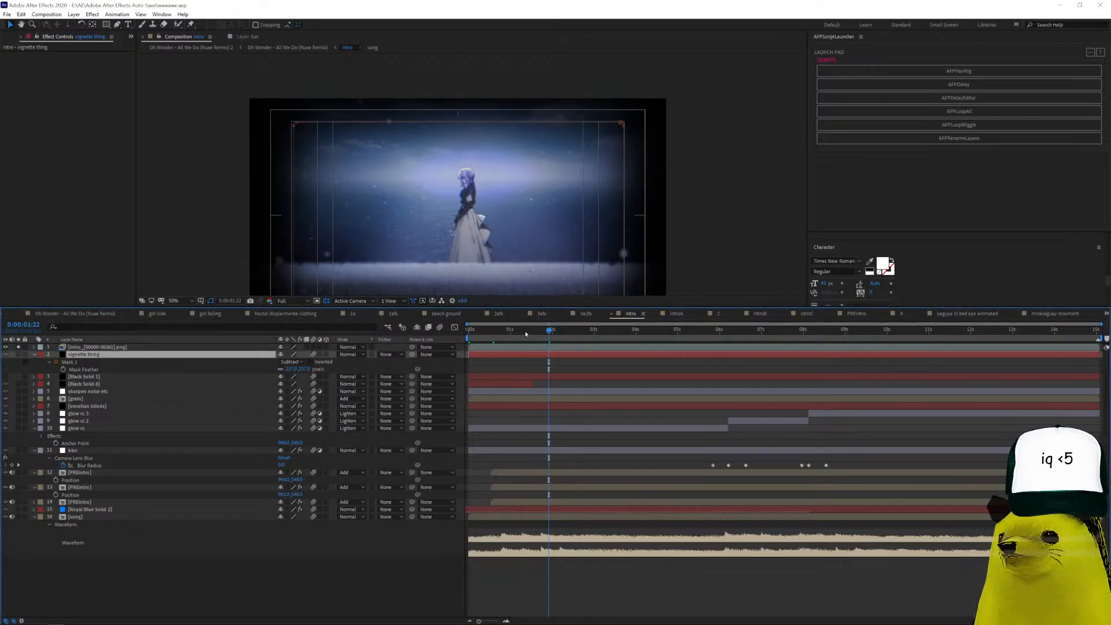
left_click(6, 347)
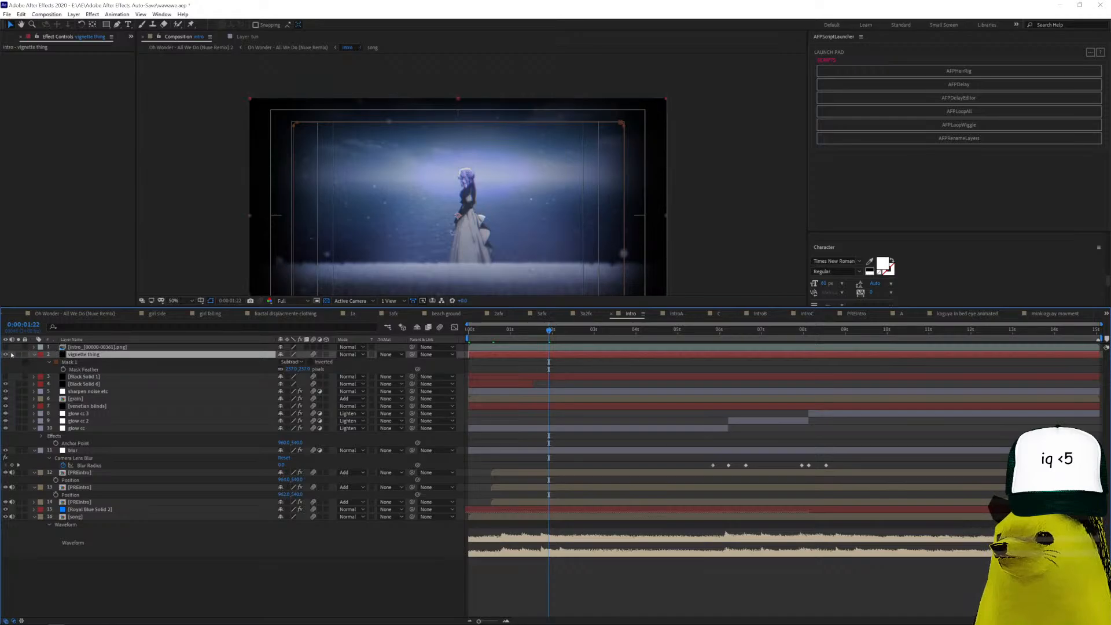
left_click(18, 354)
left_click(291, 301)
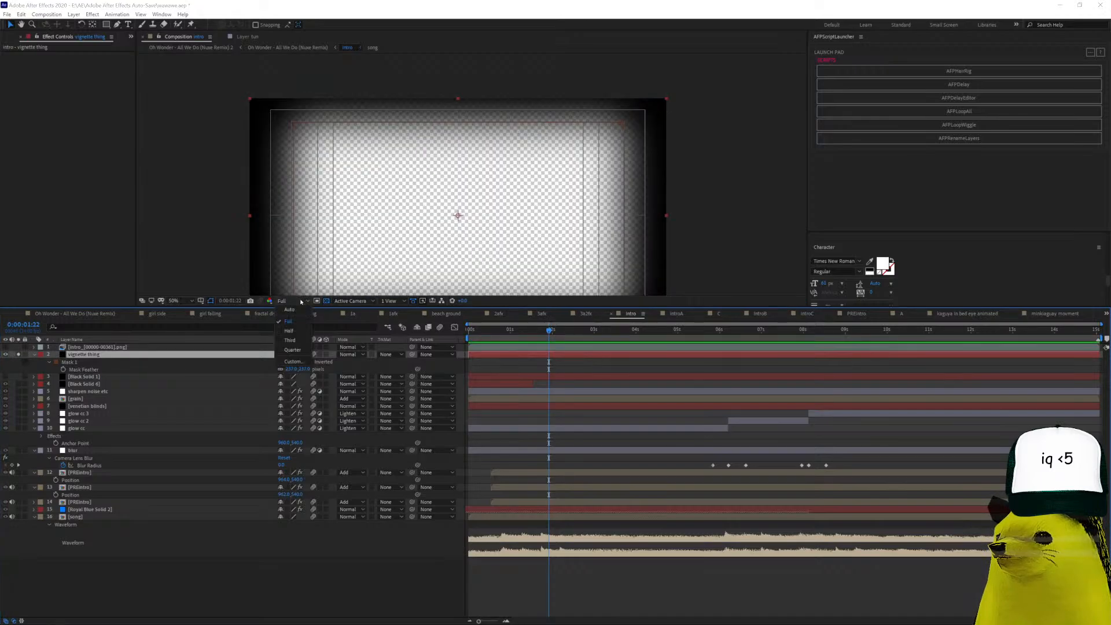
left_click(289, 331)
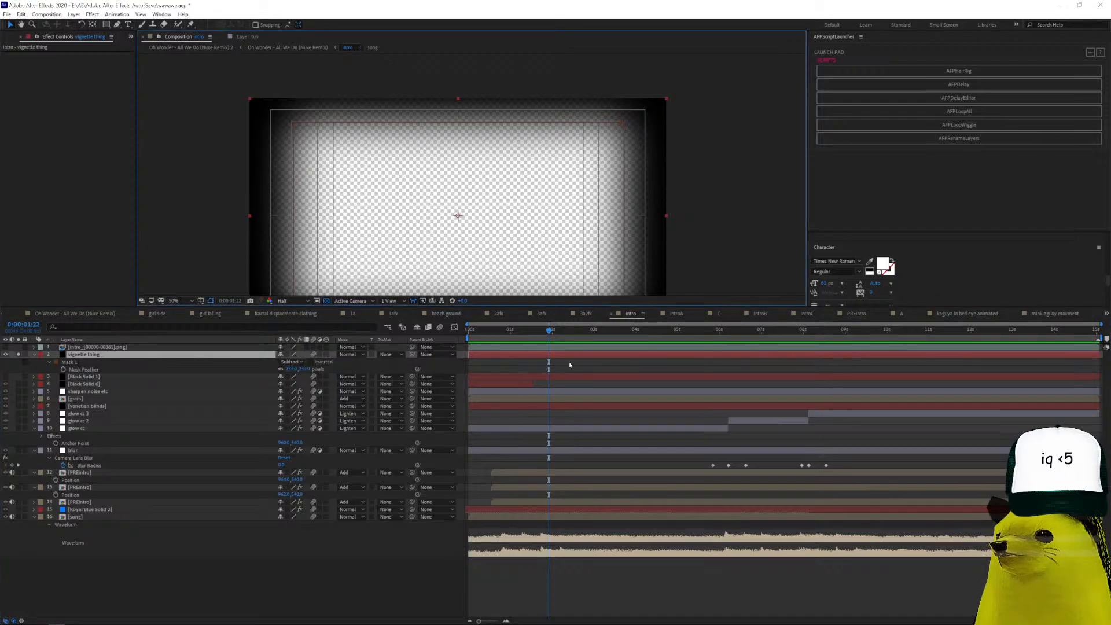
Widen the composition viewer and turn off solo on the "vignette thing" layer.
scroll(510, 254, "down", 2)
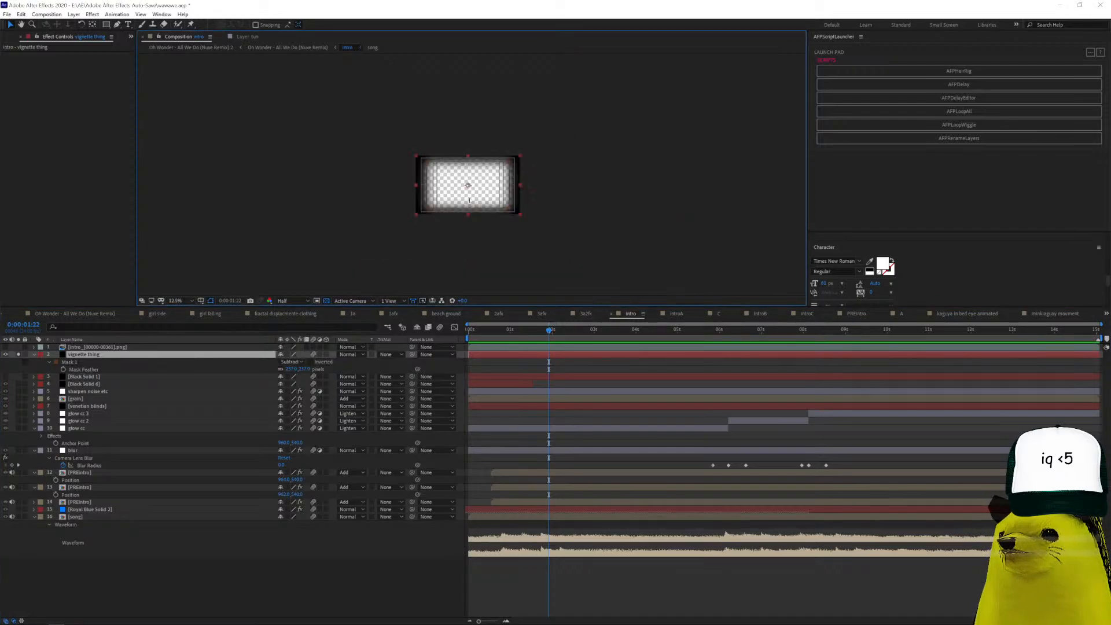
scroll(471, 198, "up", 2)
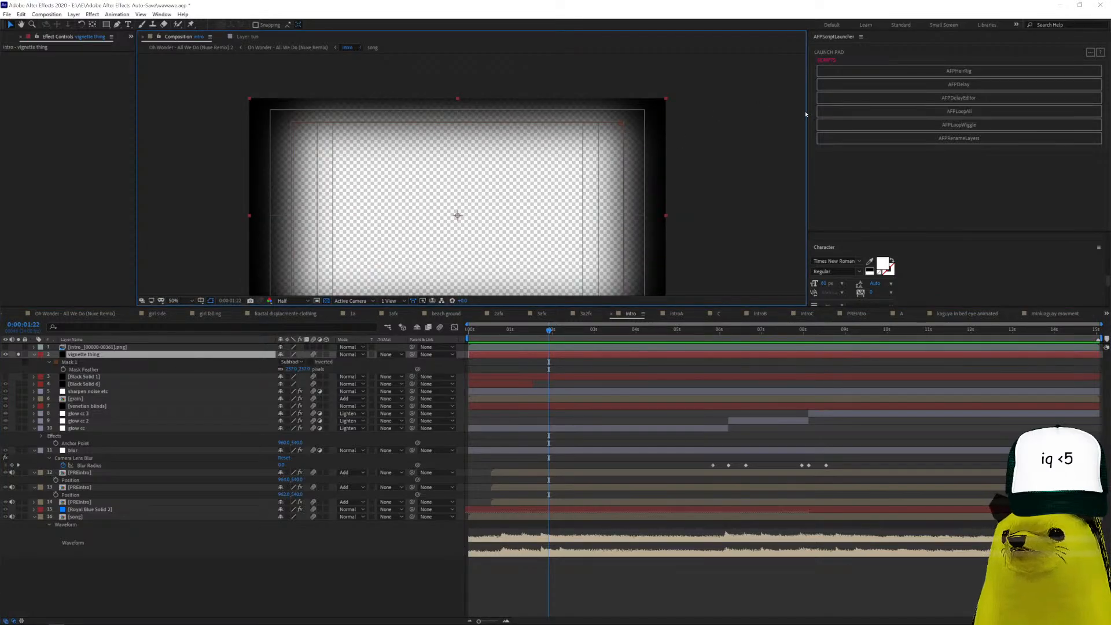
left_click_drag(807, 117, 966, 117)
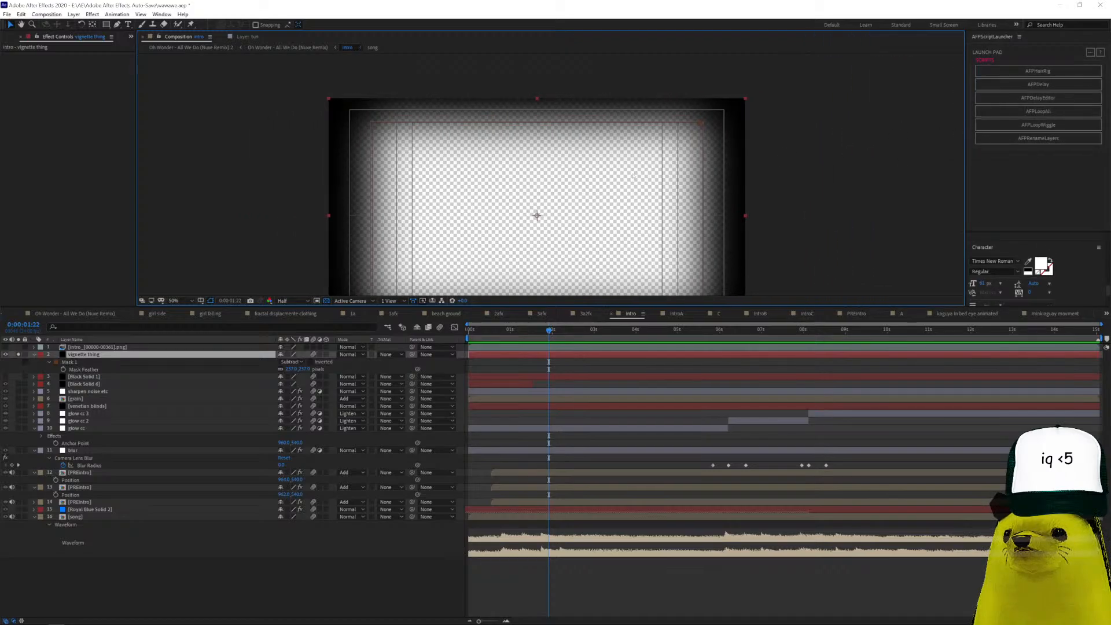
scroll(570, 193, "down", 1)
left_click(19, 355)
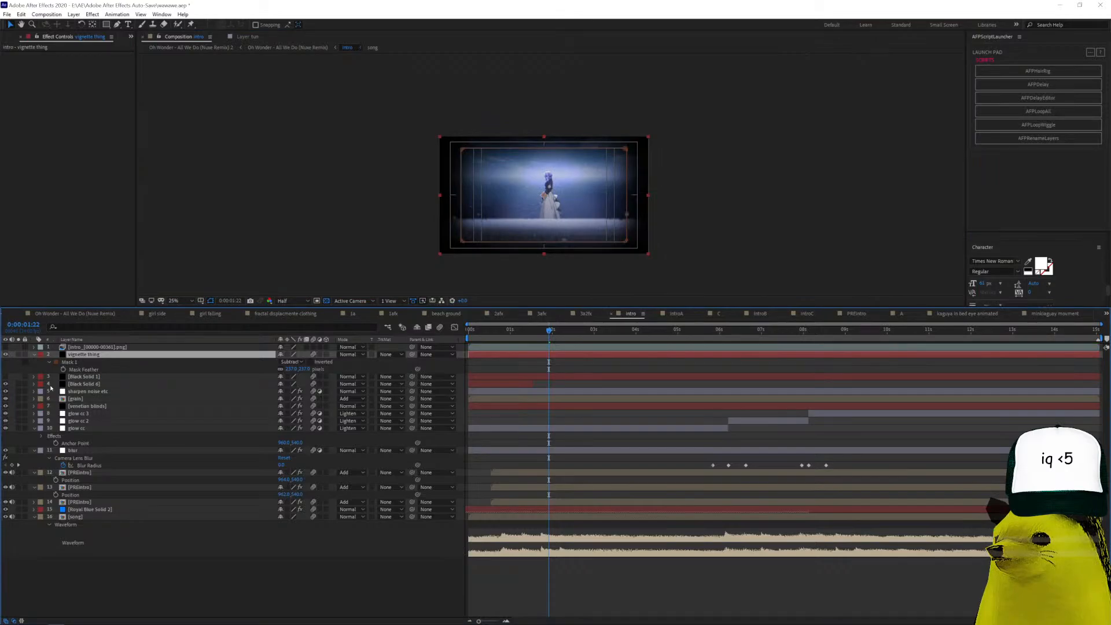
Solo the "Black Solid 6" layer and reveal its keyframed properties.
left_click(25, 384)
left_click(18, 383)
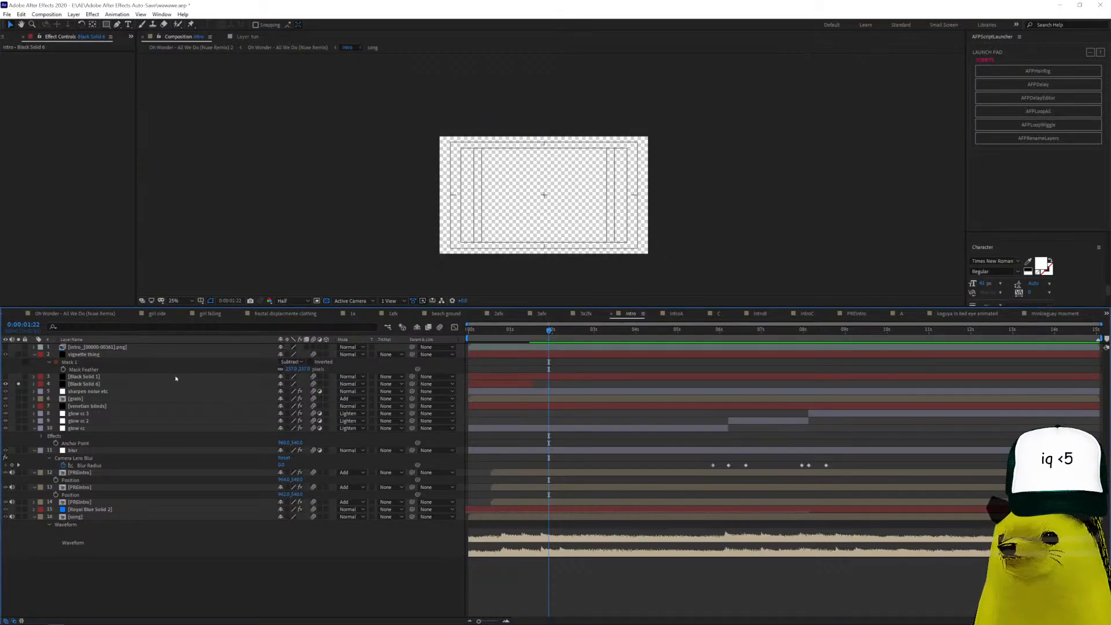
left_click(139, 384)
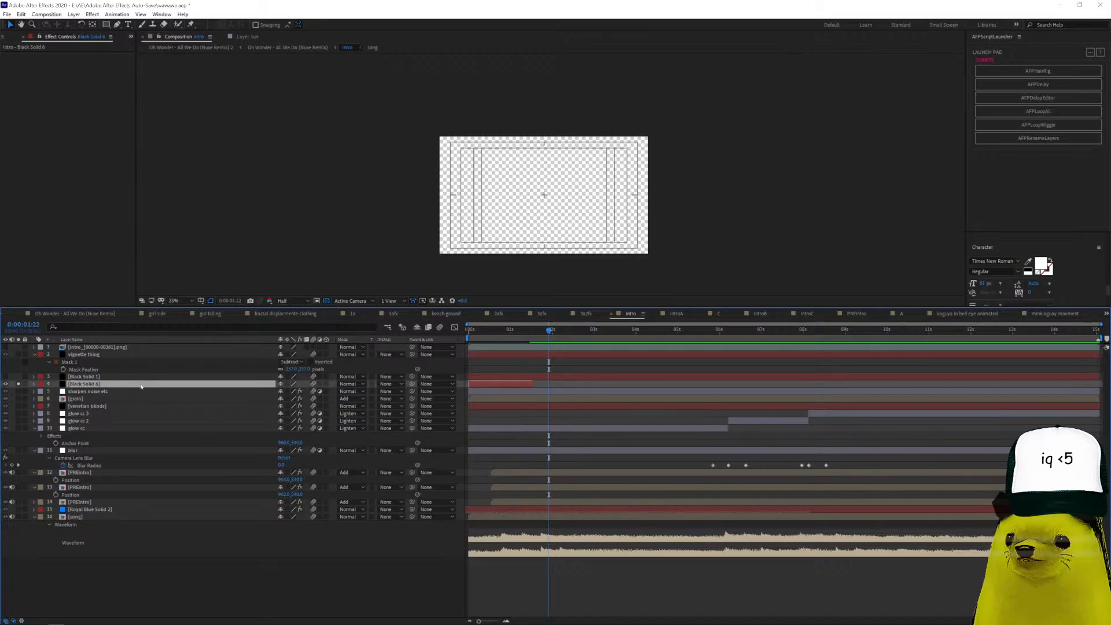
key("u")
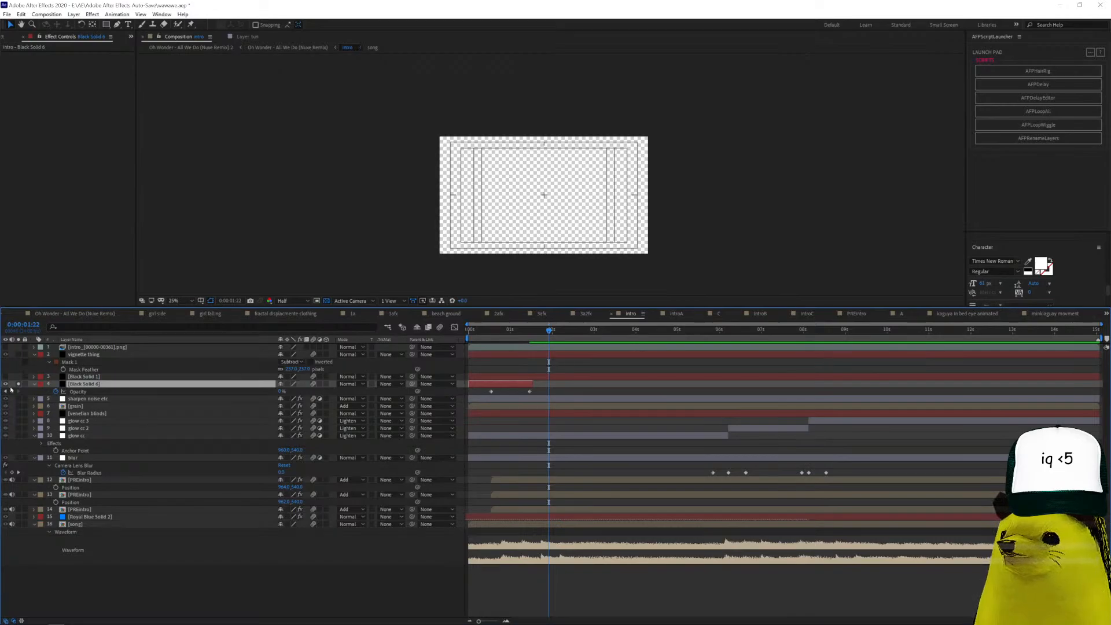
Select the "sharpen noise etc" layer, widen the effect settings area, and examine its Minimax, Channel Blur, Sharpen and Noise effects.
left_click(119, 399)
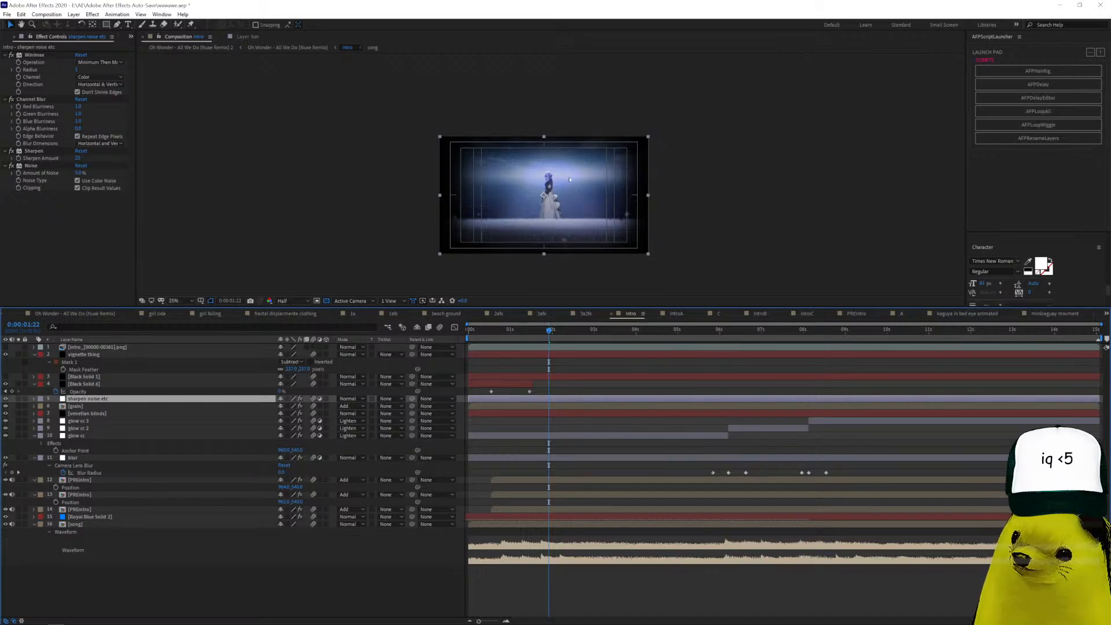
key("z")
left_click(549, 191)
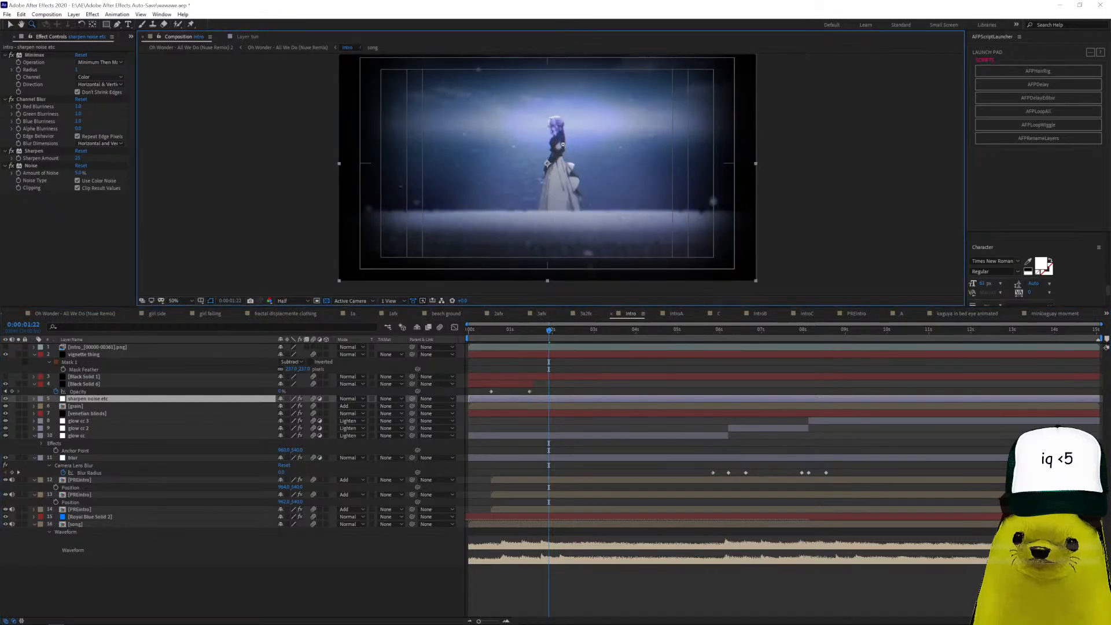
left_click_drag(558, 145, 567, 167)
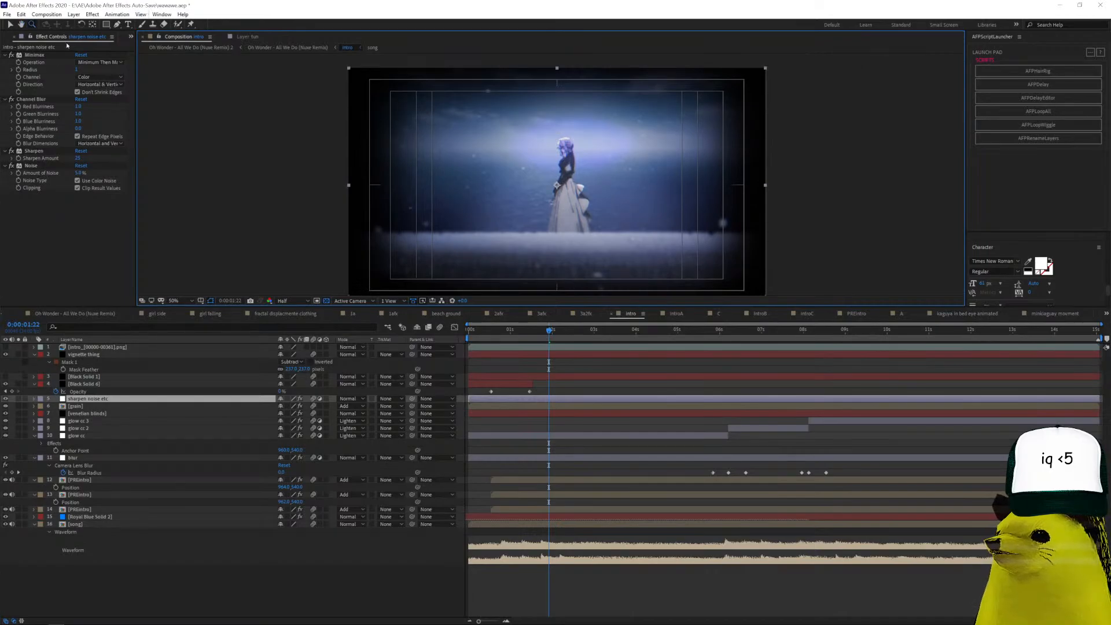
left_click(53, 56)
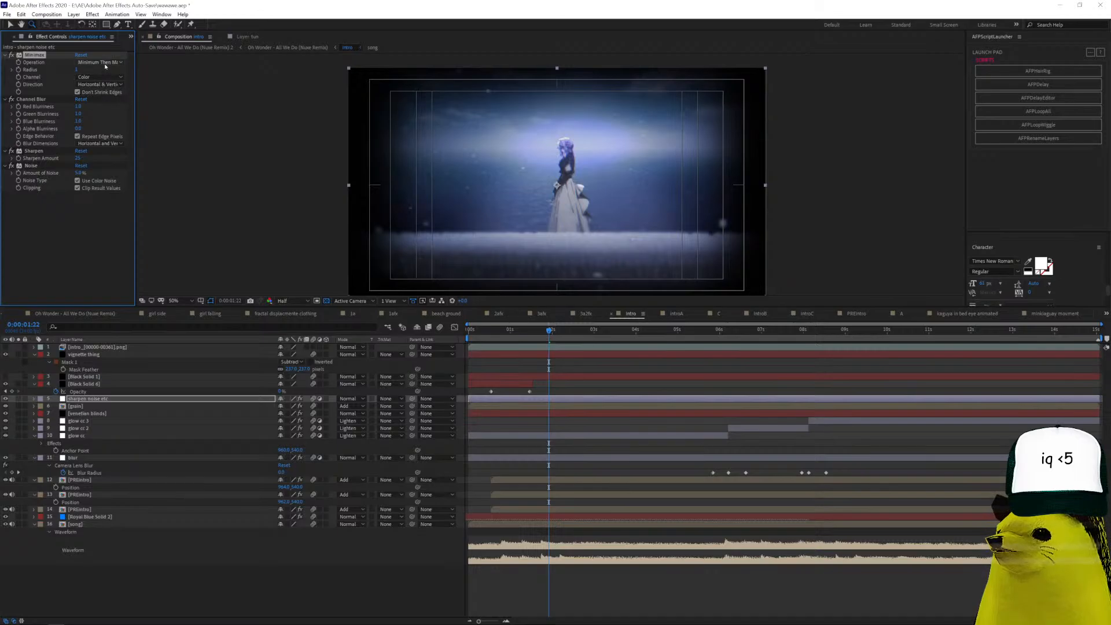
left_click_drag(135, 62, 240, 62)
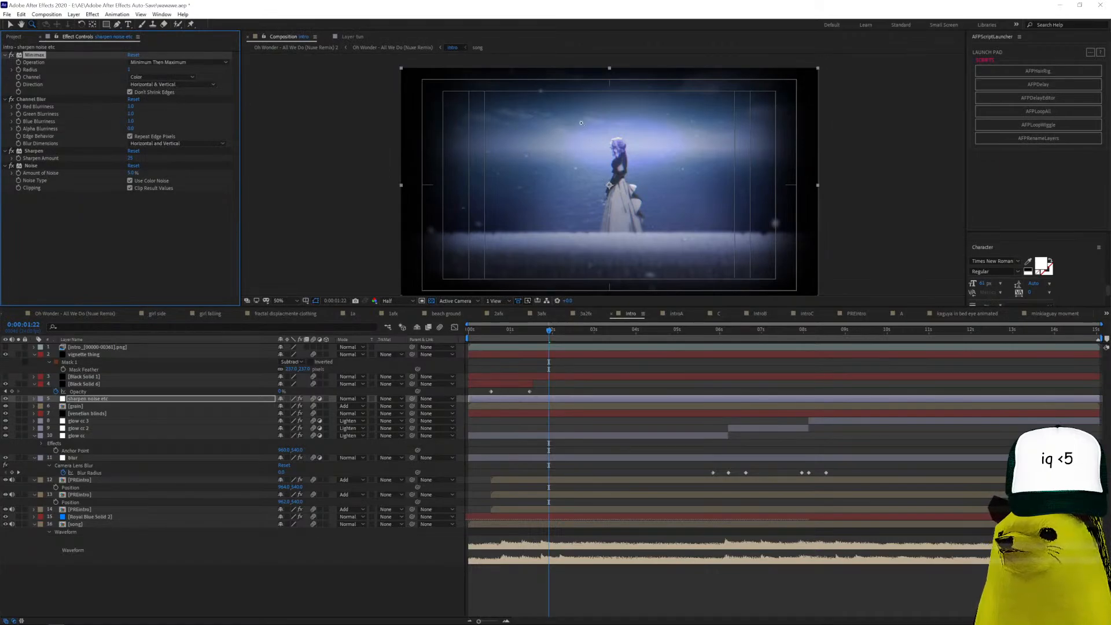
left_click(55, 152)
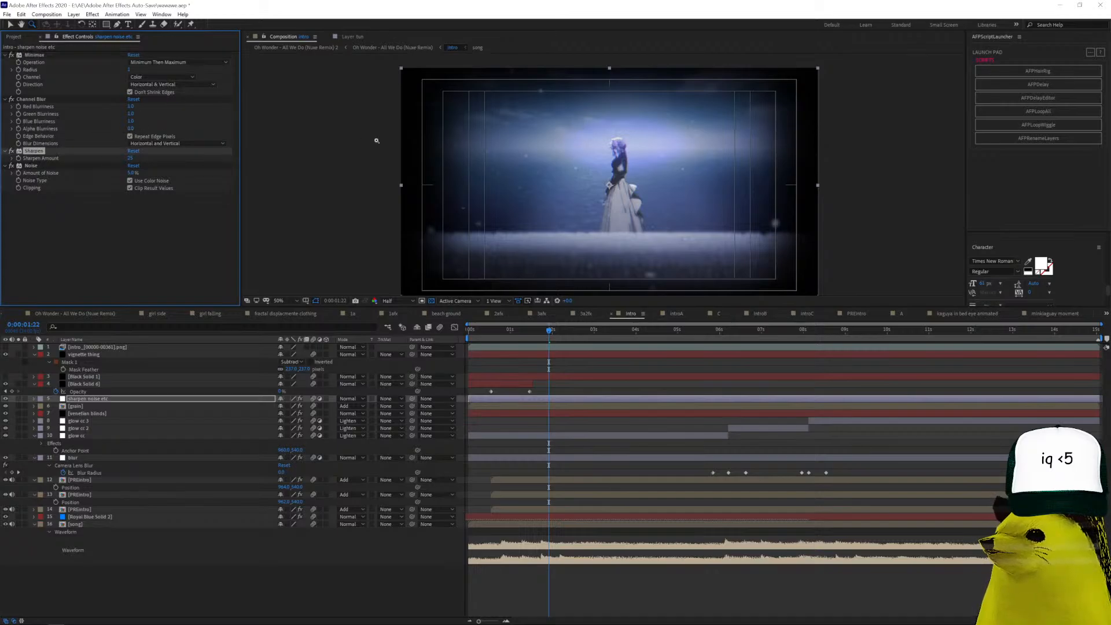
left_click(43, 166)
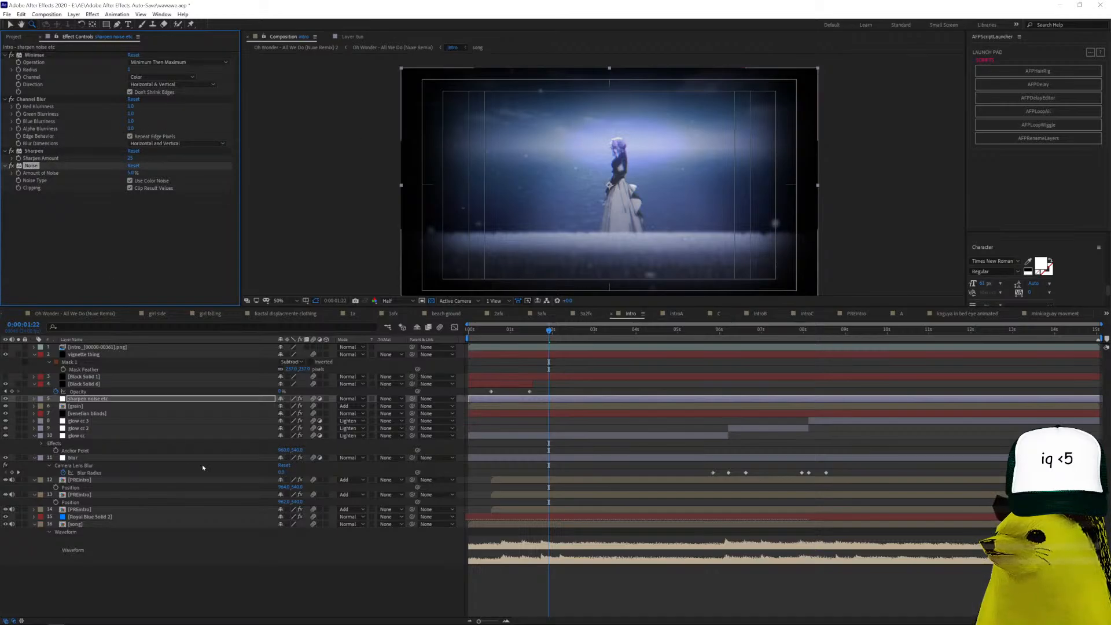
Open the grain precomp, inspect the Fractal Noise and Levels effects on its solid, and play a preview.
left_click(94, 407)
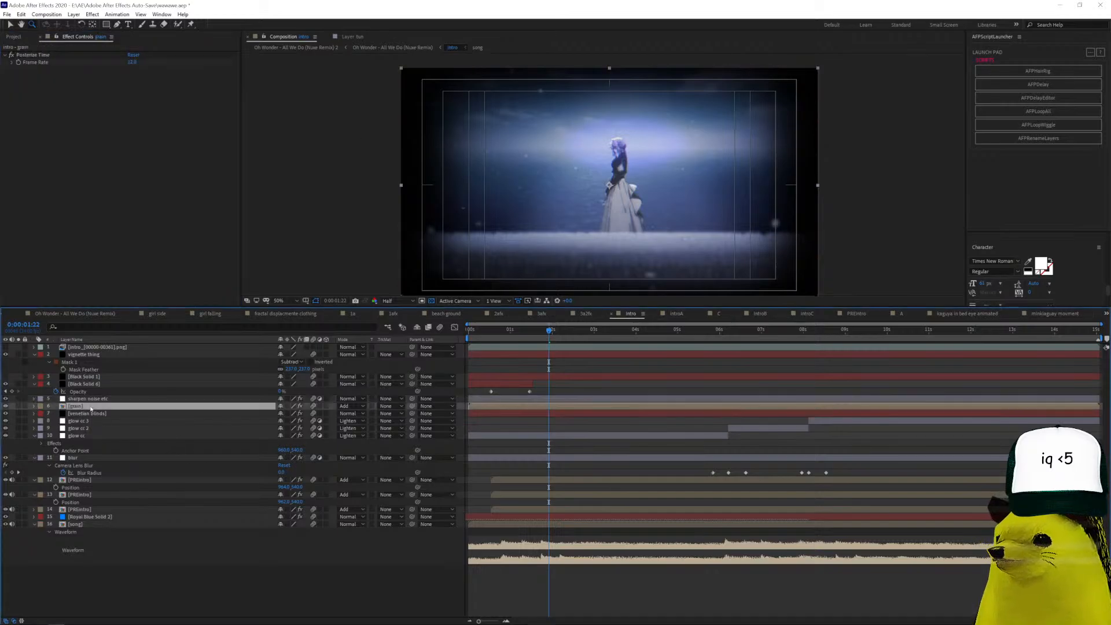
double_click(514, 408)
left_click(541, 348)
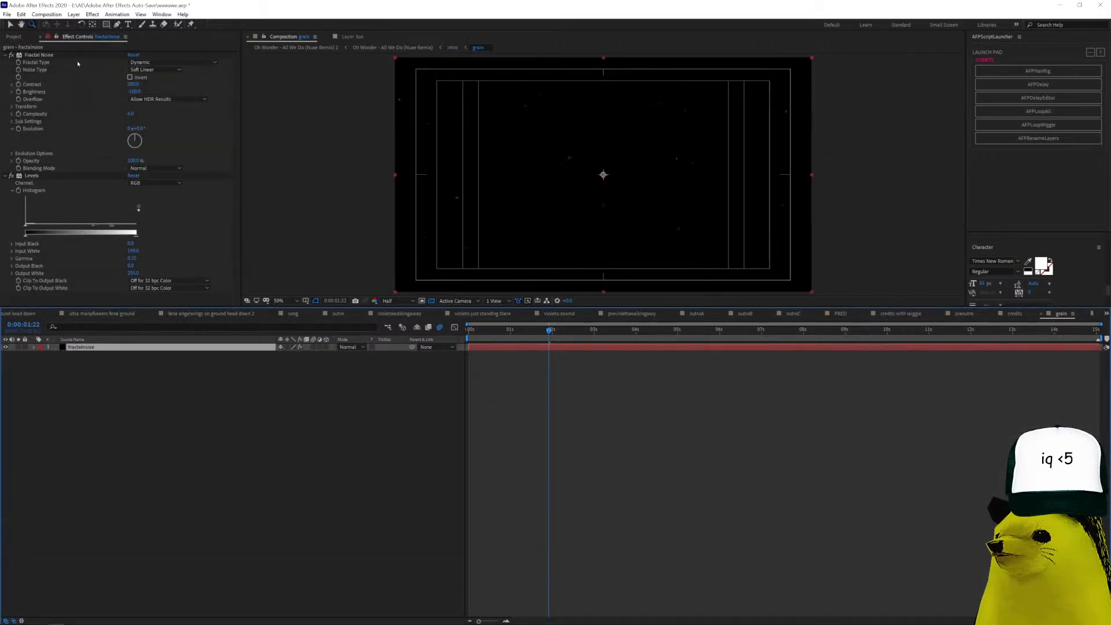
left_click(86, 174)
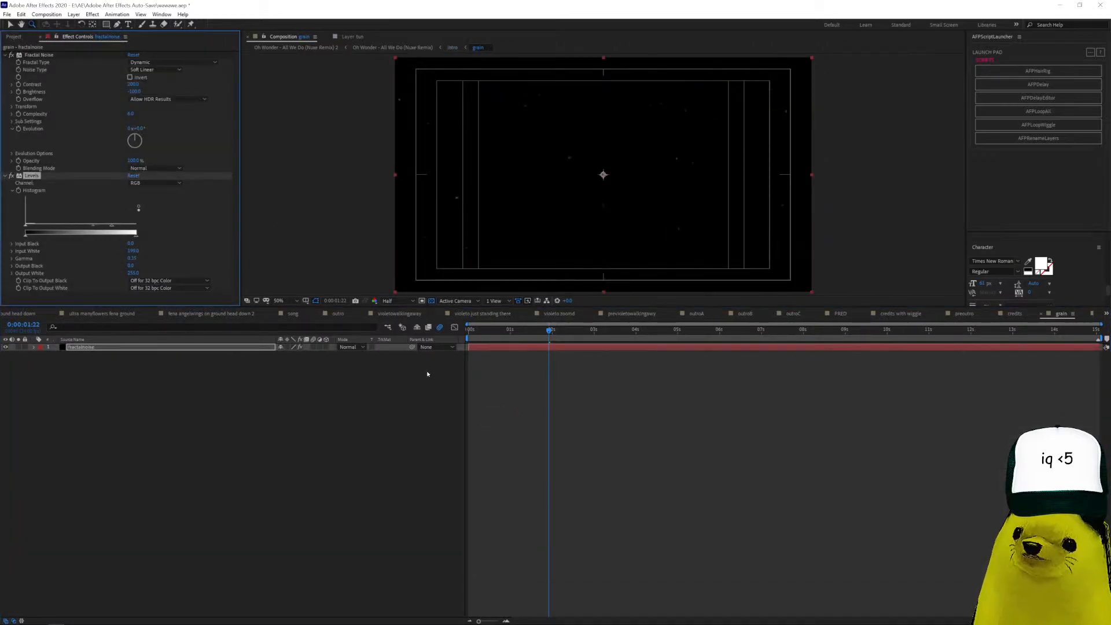
key("space")
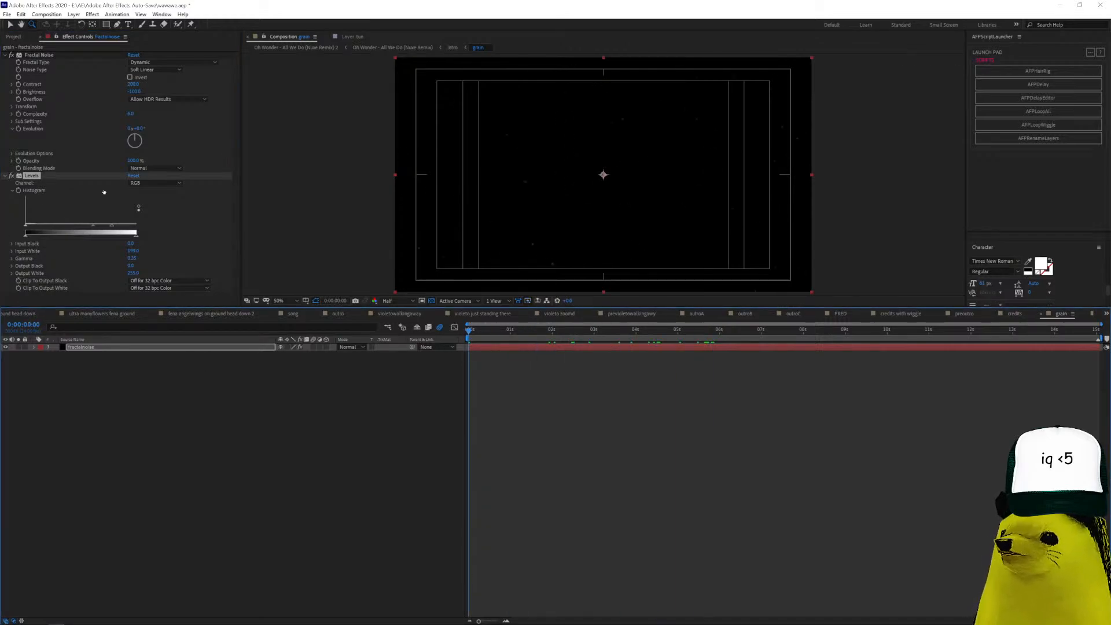
Reveal the Random Seed expression within the Fractal Noise effect's Evolution Options on the fractal noise layer.
left_click(8, 157)
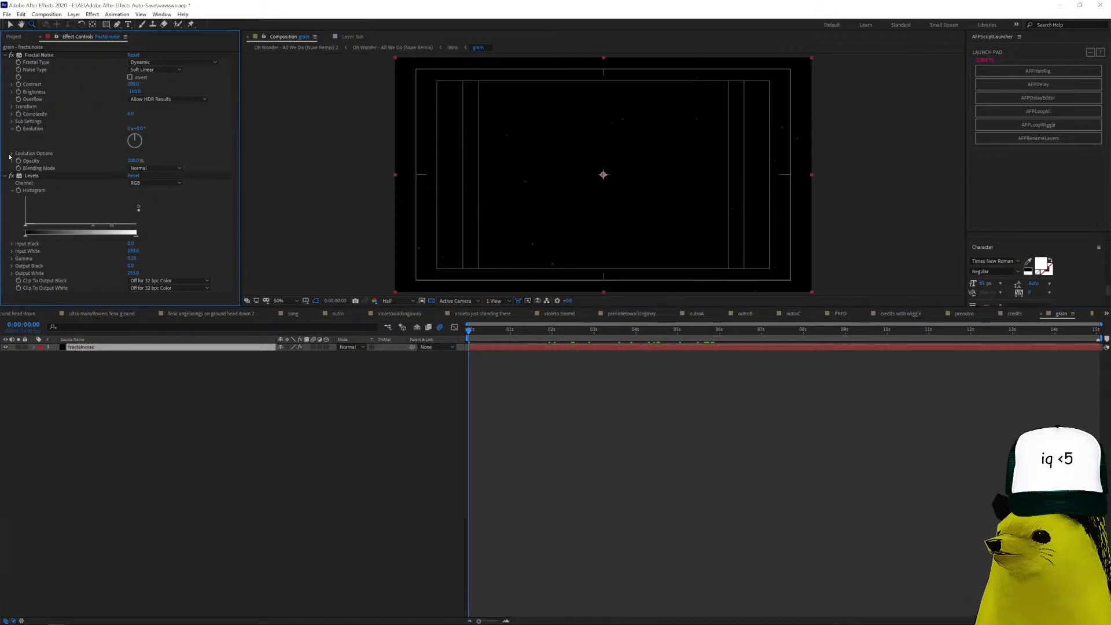
left_click(12, 154)
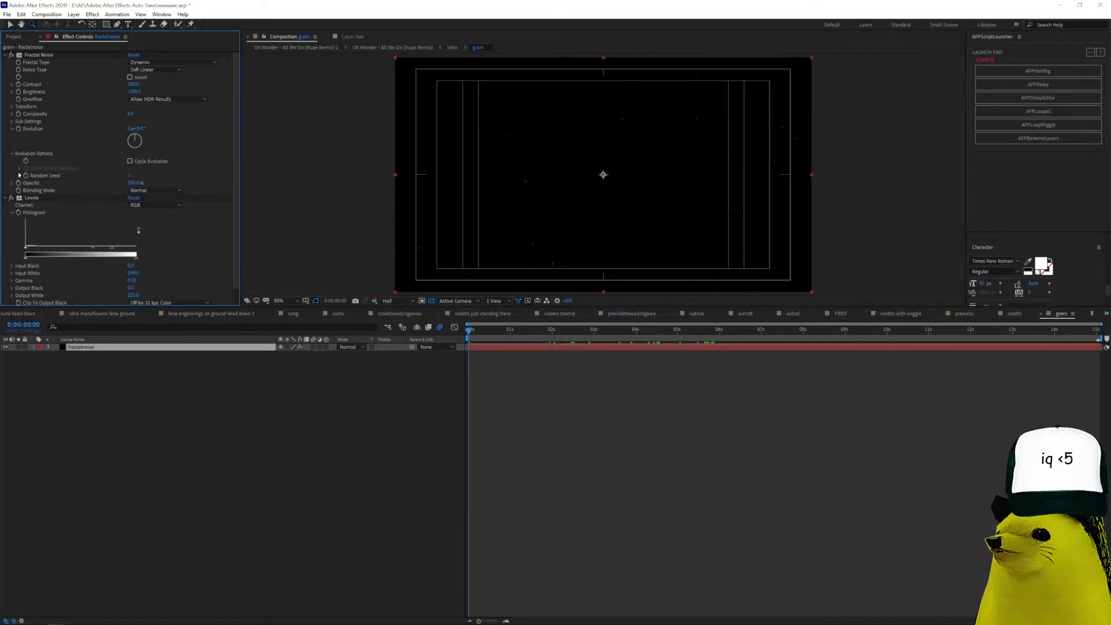
left_click(20, 176)
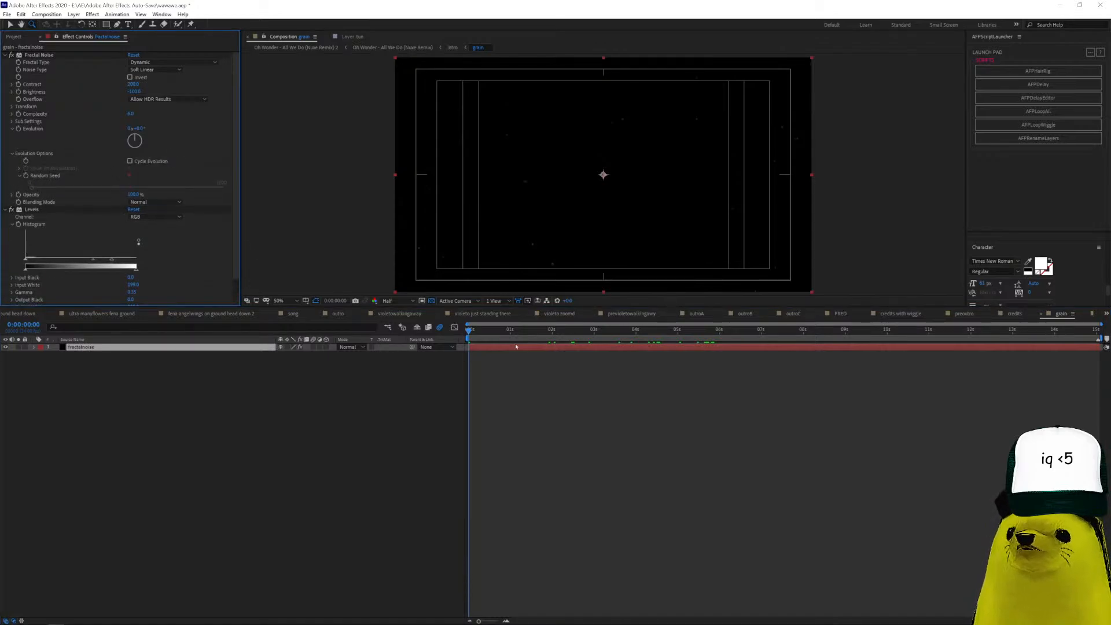
left_click(34, 348)
left_click(41, 361)
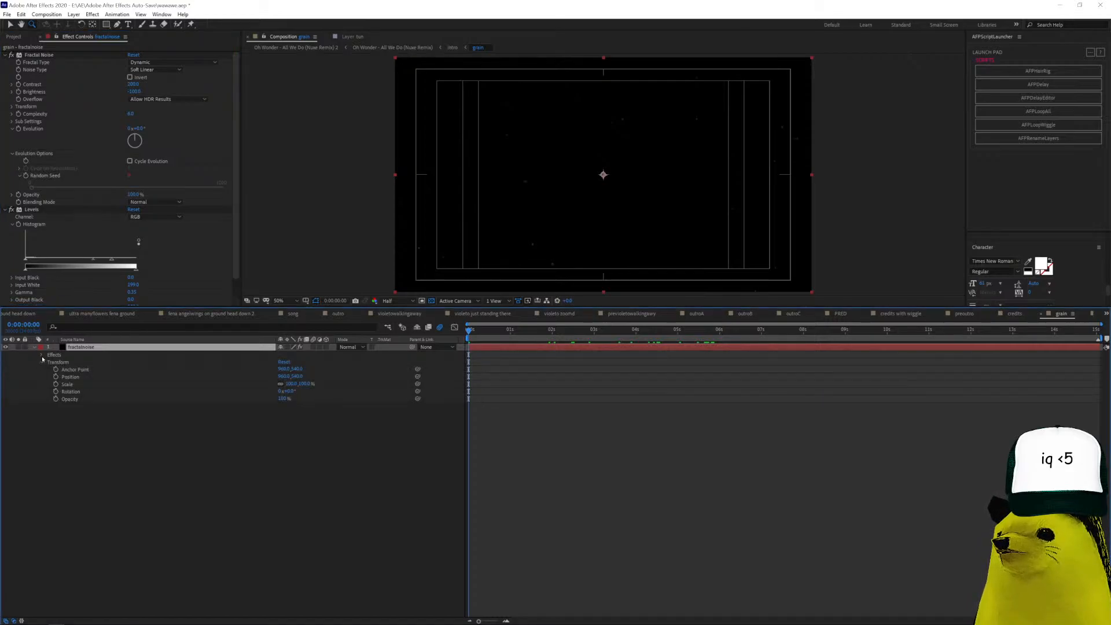
left_click(42, 355)
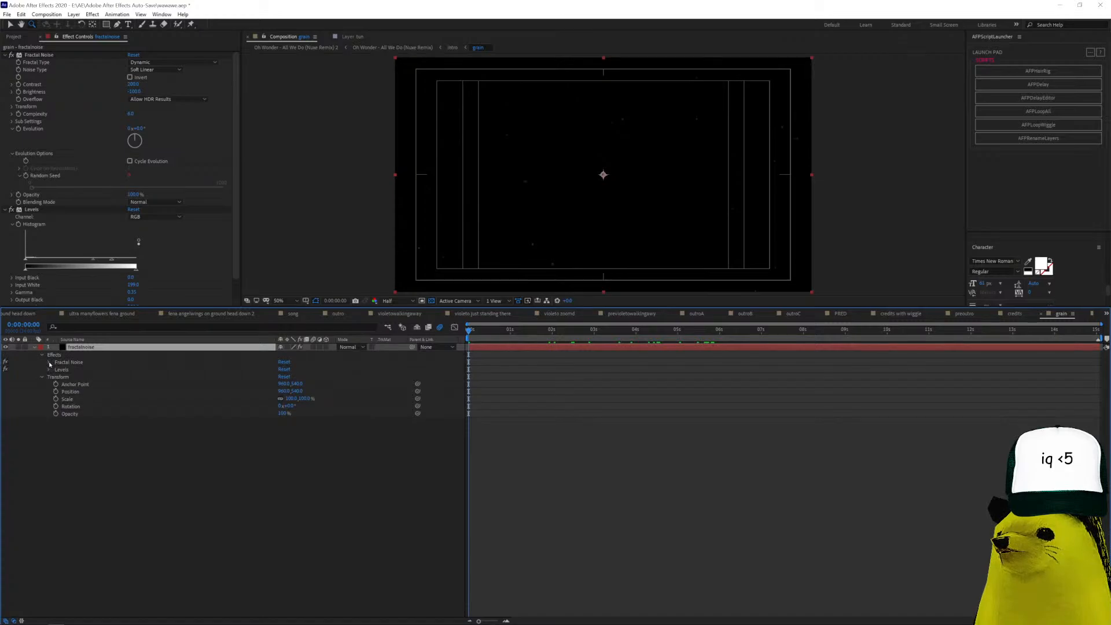
left_click(49, 363)
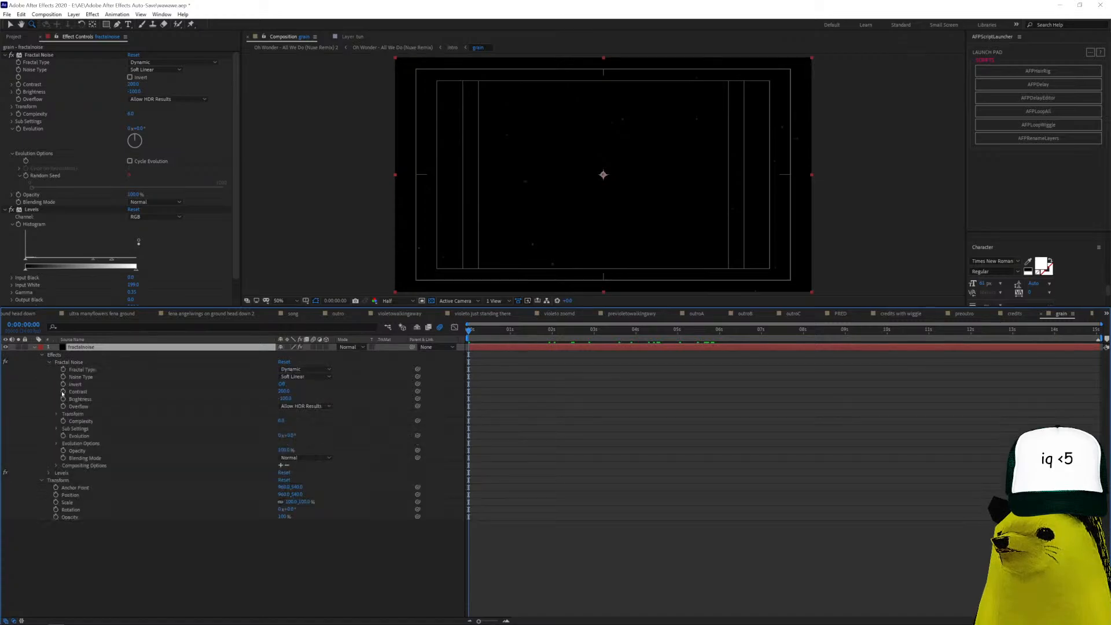
left_click(56, 444)
left_click(64, 466)
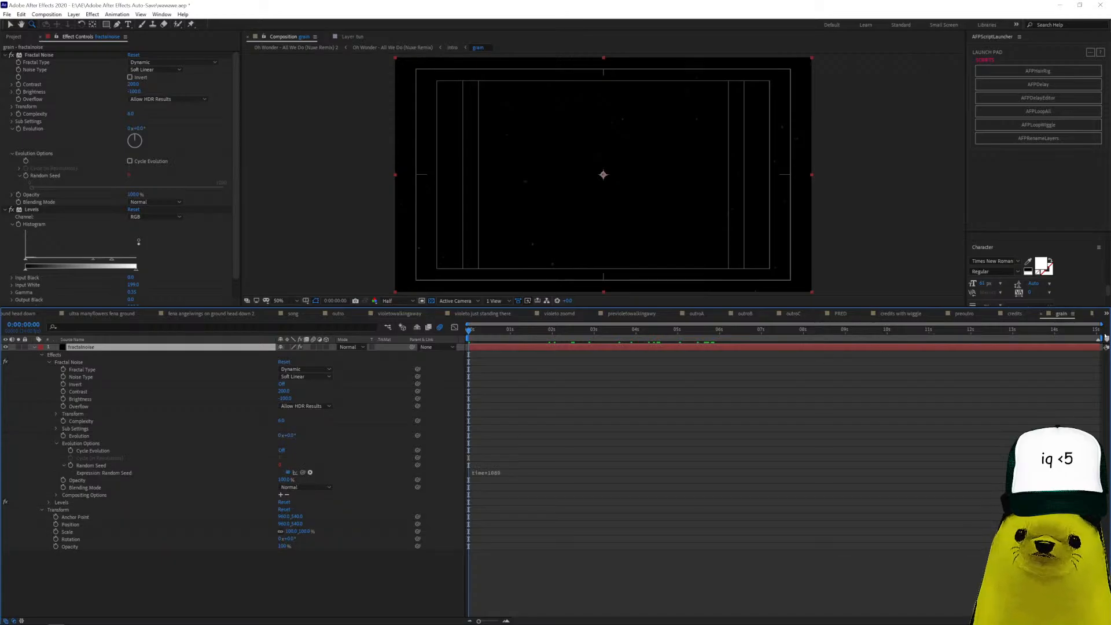
Return to the intro composition and move the playhead to 0:00:04:17.
left_click(1106, 314)
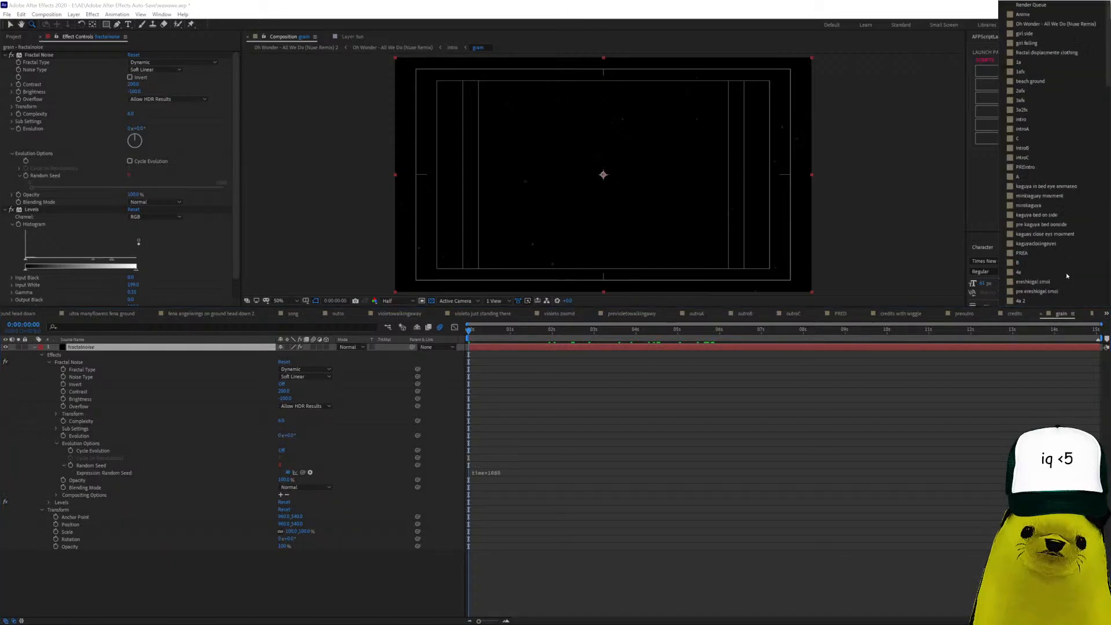
left_click(1021, 120)
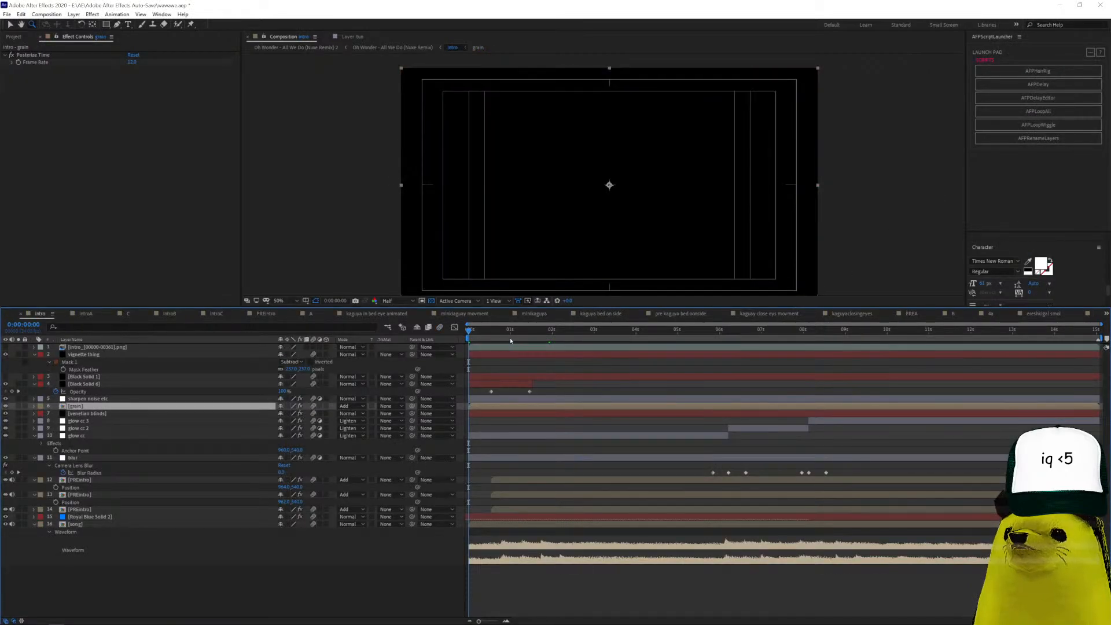
left_click(510, 339)
left_click(665, 341)
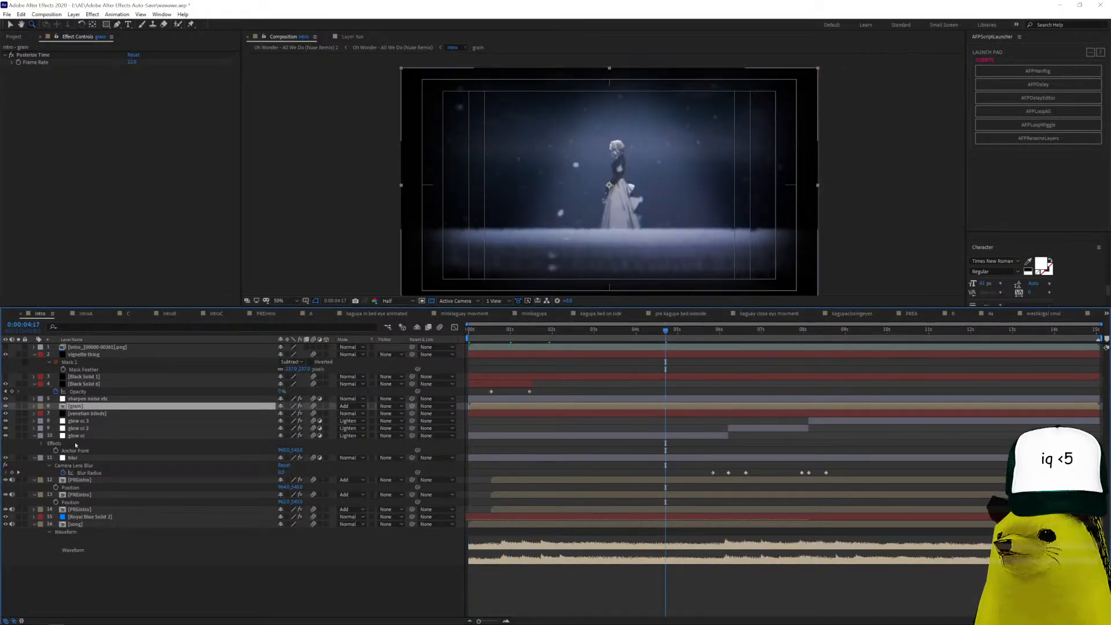
Select the "glow cc 3" adjustment layer and examine its Curves, Levels and Glow effects.
left_click(90, 422)
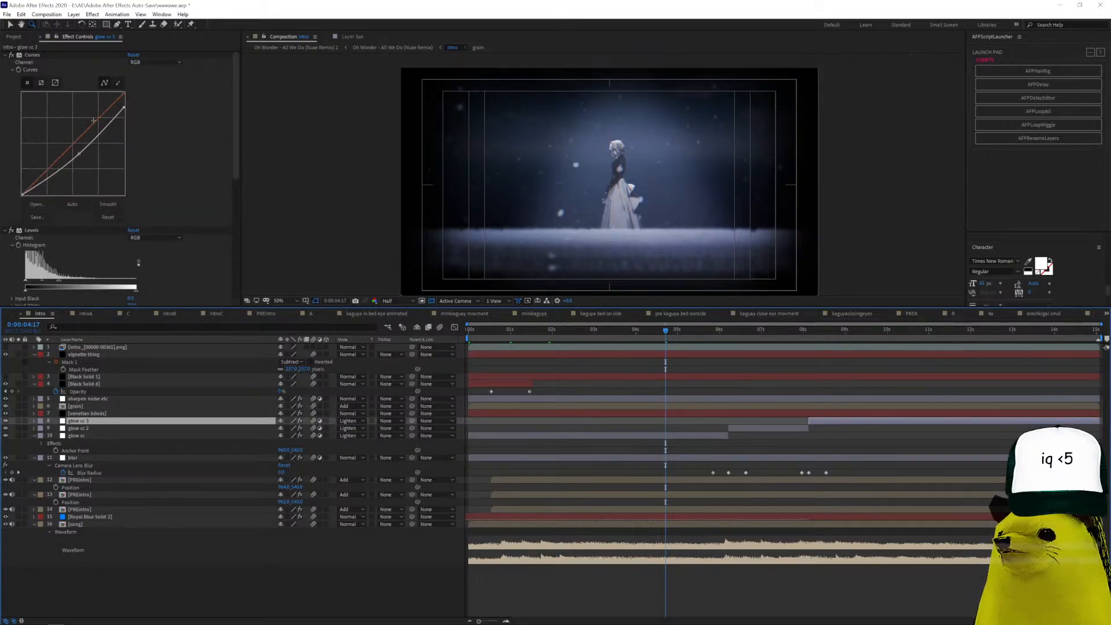
scroll(75, 134, "down", 5)
scroll(79, 234, "up", 5)
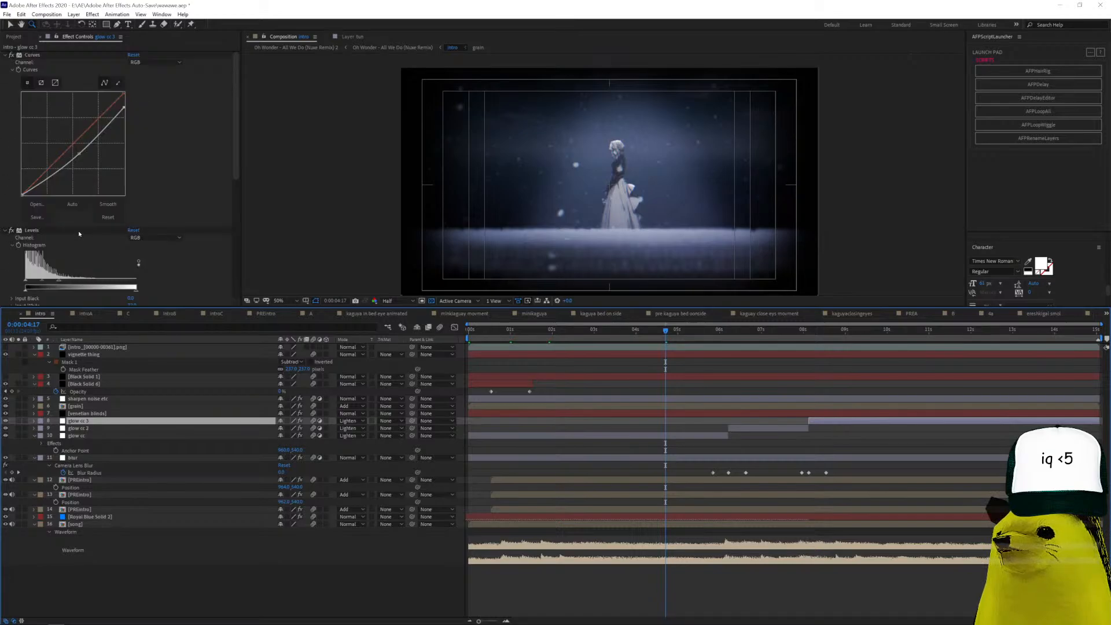
scroll(79, 233, "down", 7)
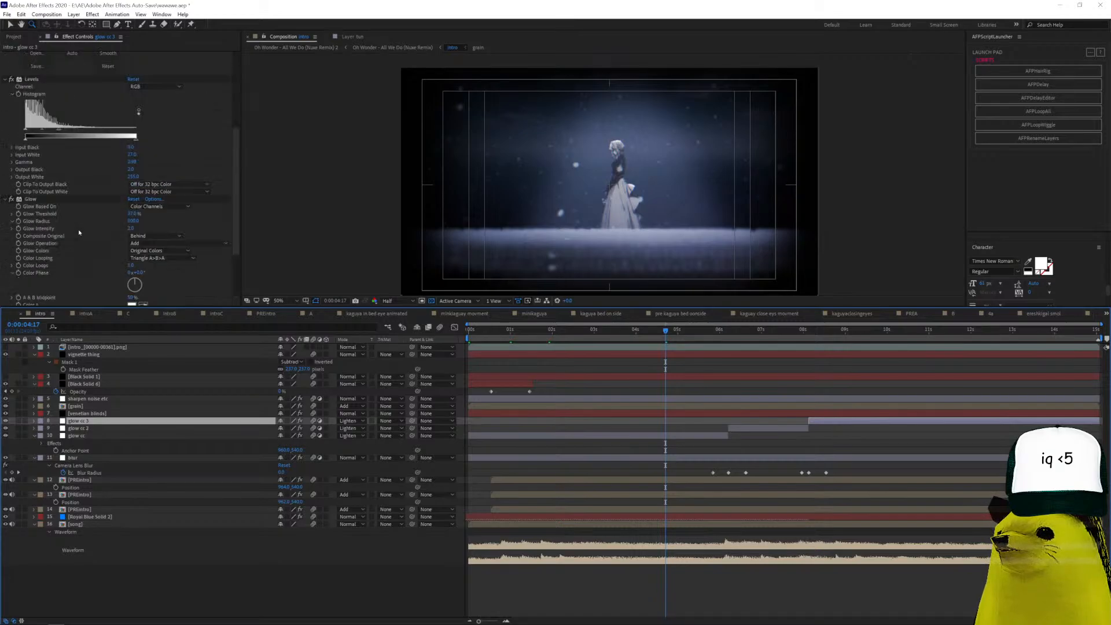
scroll(79, 232, "up", 7)
scroll(79, 232, "down", 7)
scroll(79, 233, "up", 5)
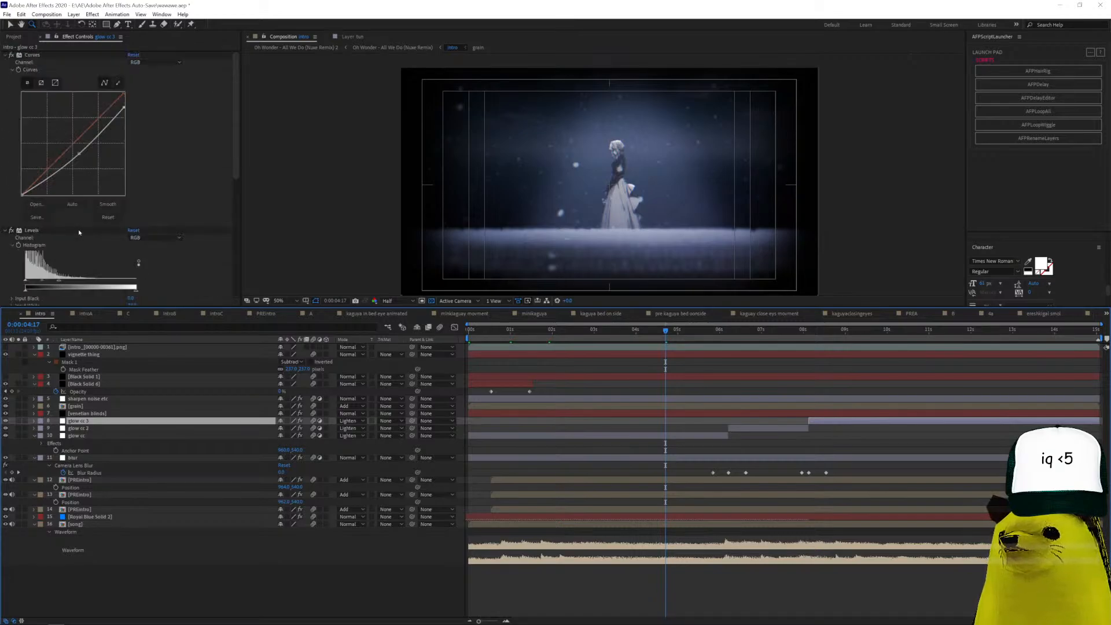
left_click(68, 57)
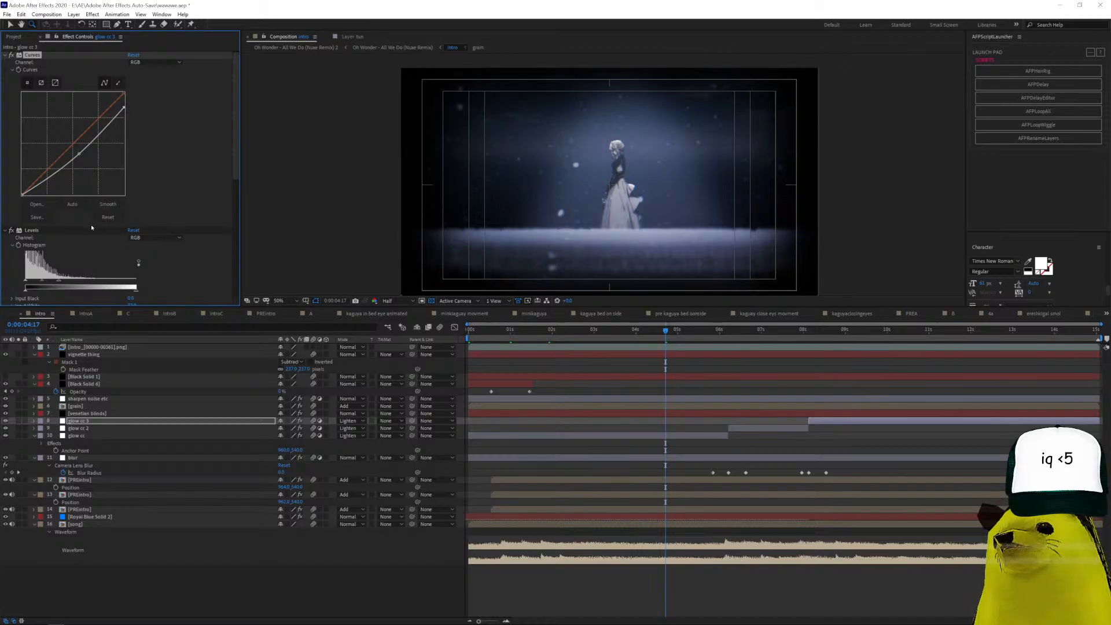
left_click(31, 230)
scroll(41, 177, "down", 3)
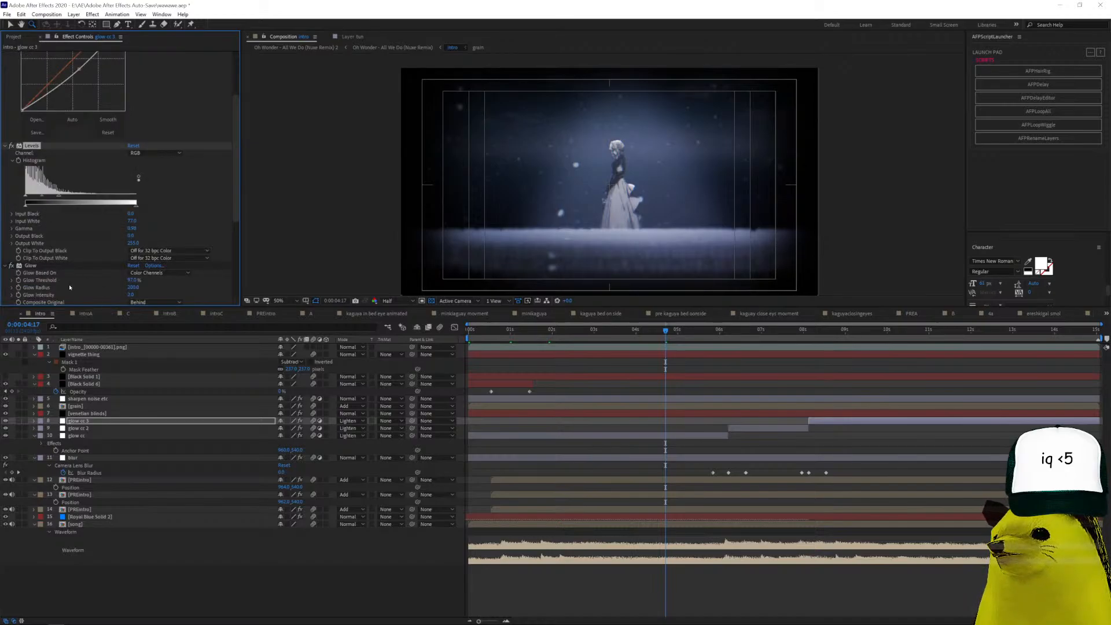
left_click(79, 266)
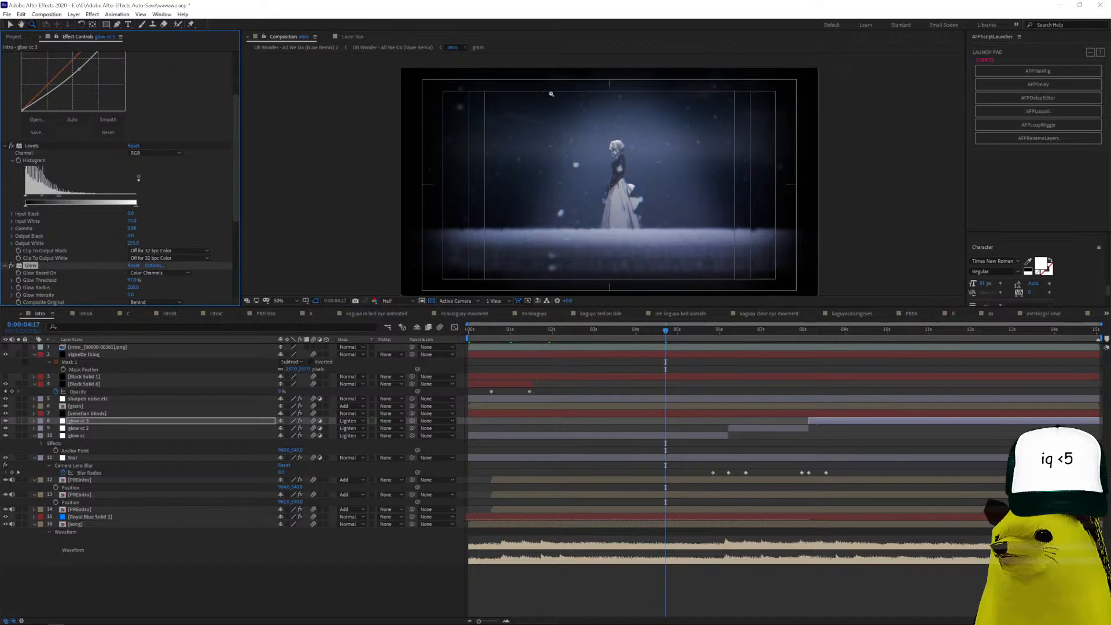
Examine the Glow, Median and Minimax settings on the "glow cc 3", "glow cc 2" and "glow cc" adjustment layers.
scroll(91, 241, "down", 5)
left_click(76, 265)
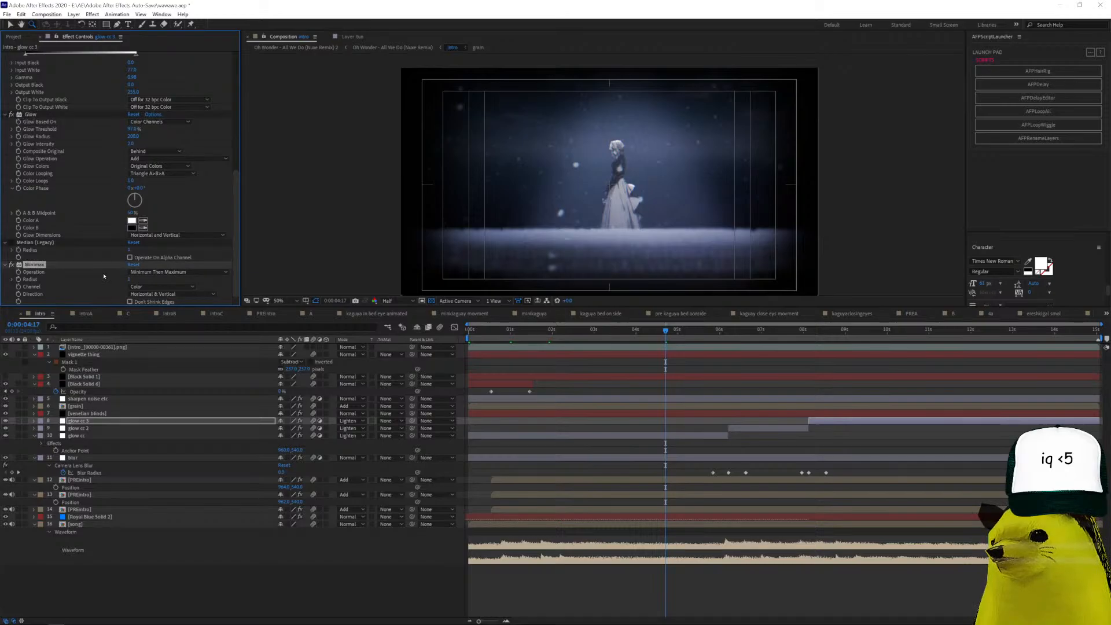
left_click(93, 430)
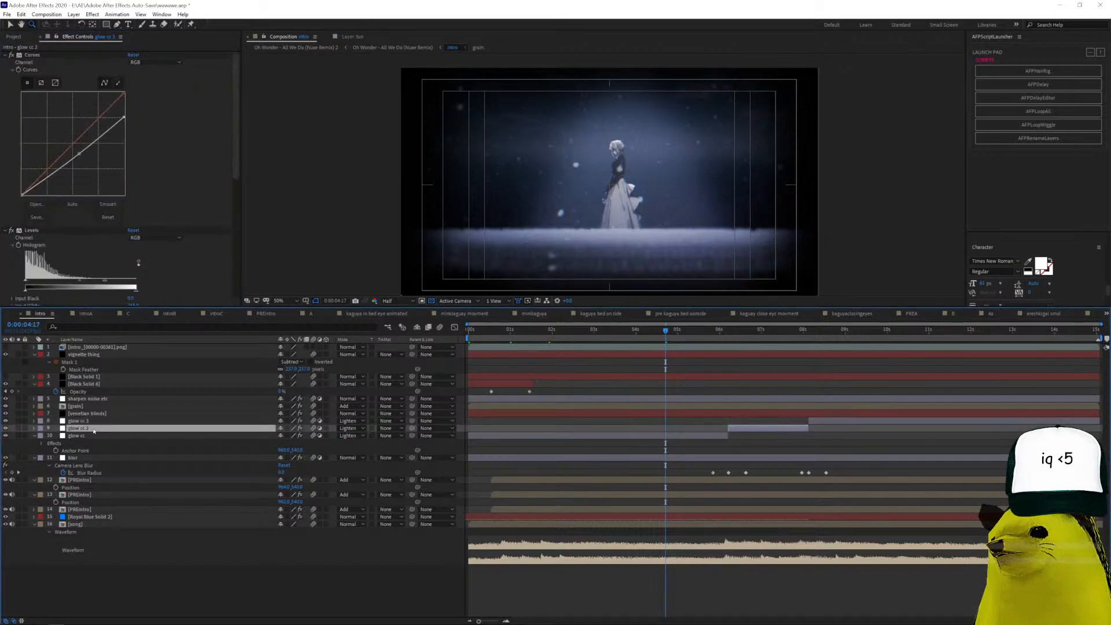
scroll(87, 293, "down", 8)
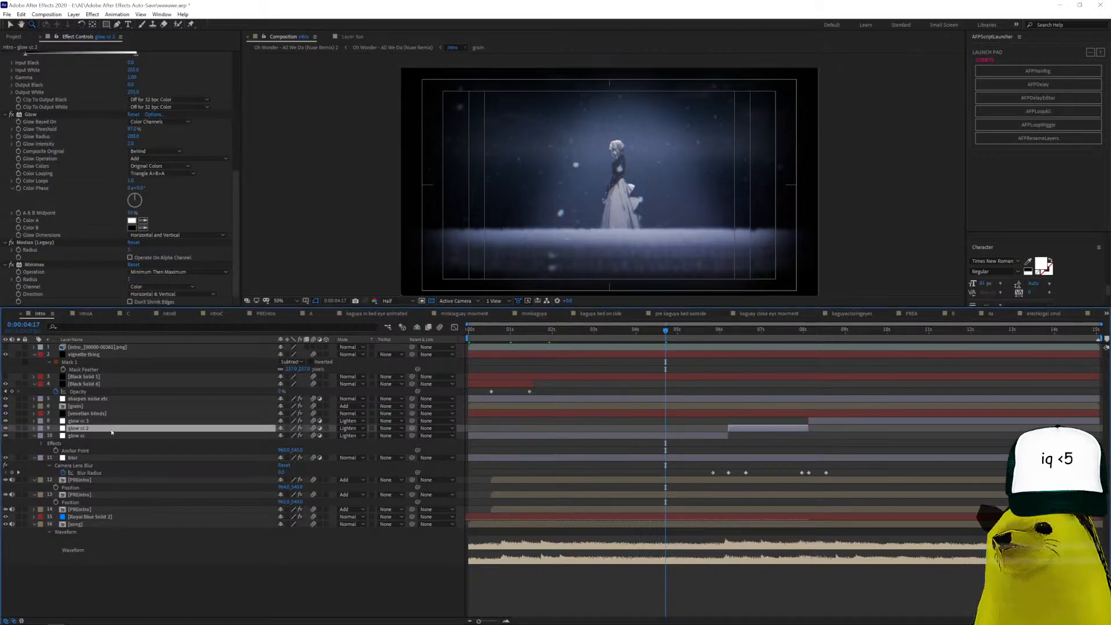
left_click(93, 436)
scroll(96, 139, "down", 8)
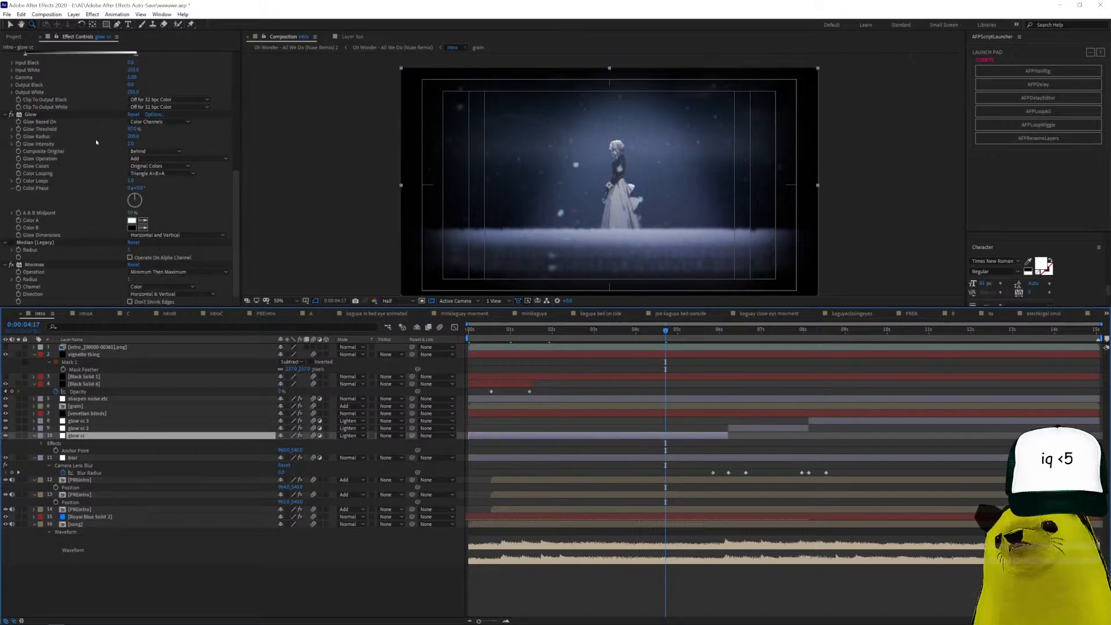
scroll(96, 141, "up", 5)
scroll(89, 253, "down", 5)
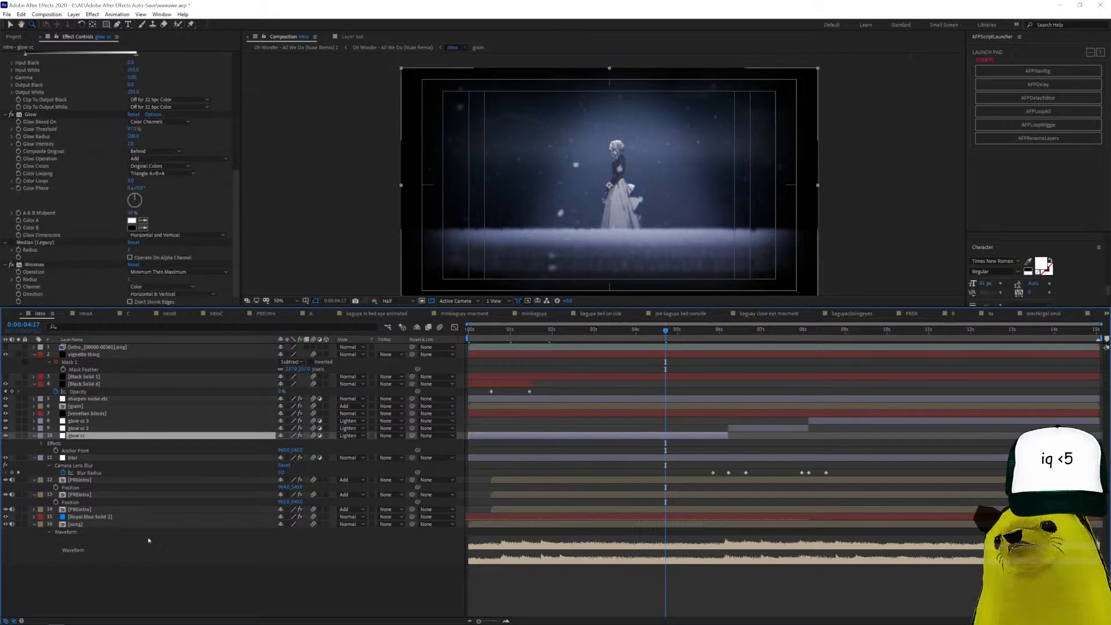
Select the blur adjustment layer and move the playhead to 0:00:06:04 to view its keyframed Camera Lens Blur.
left_click(132, 458)
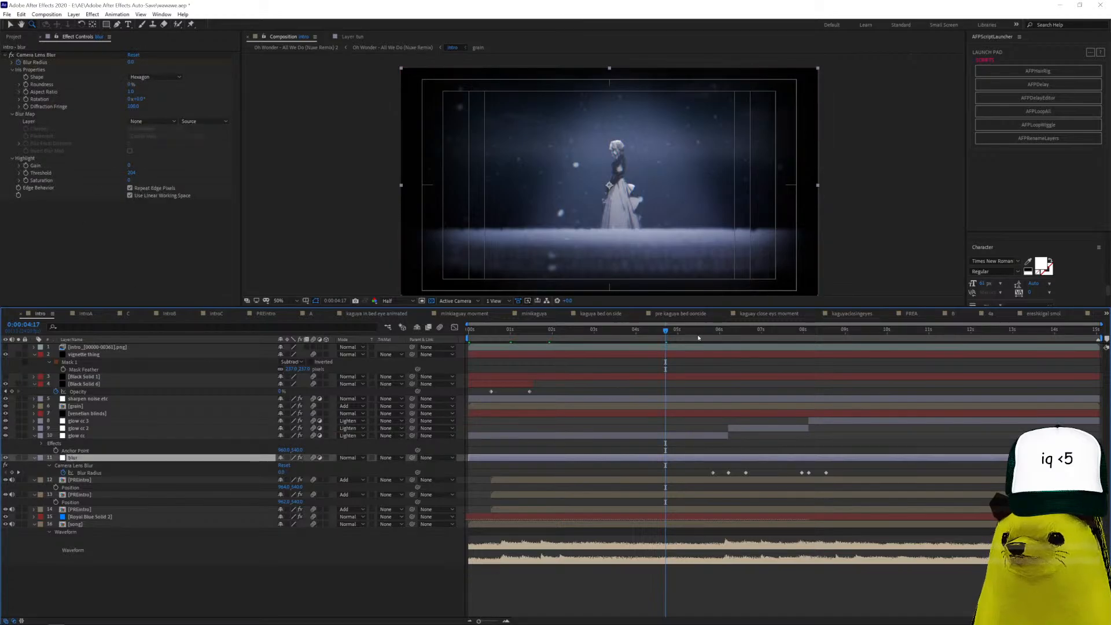
left_click(725, 341)
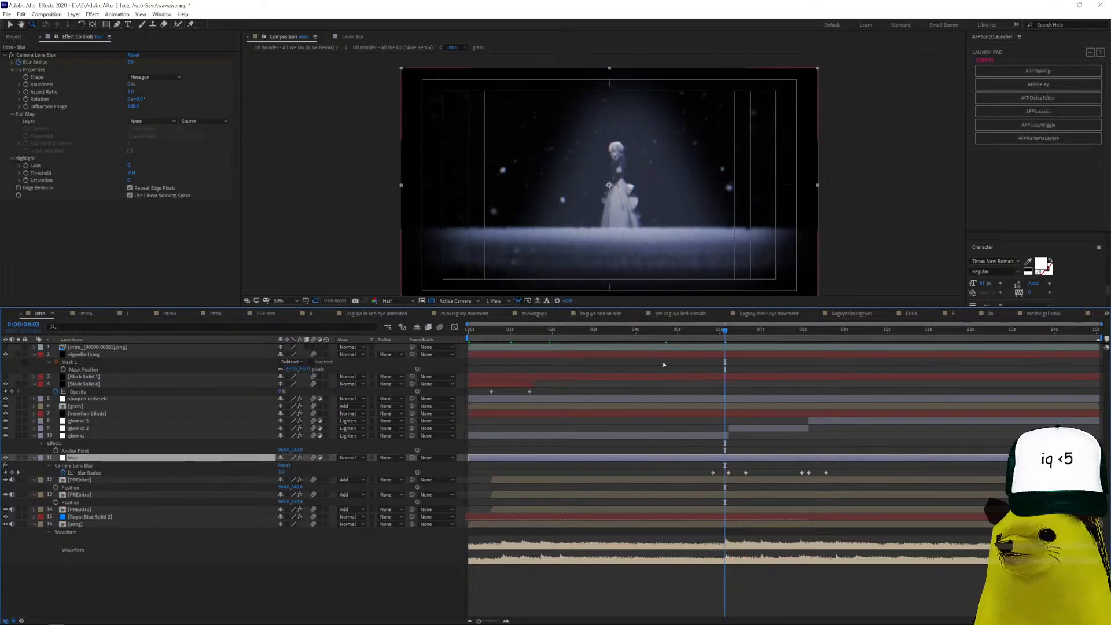
left_click_drag(727, 339, 727, 340)
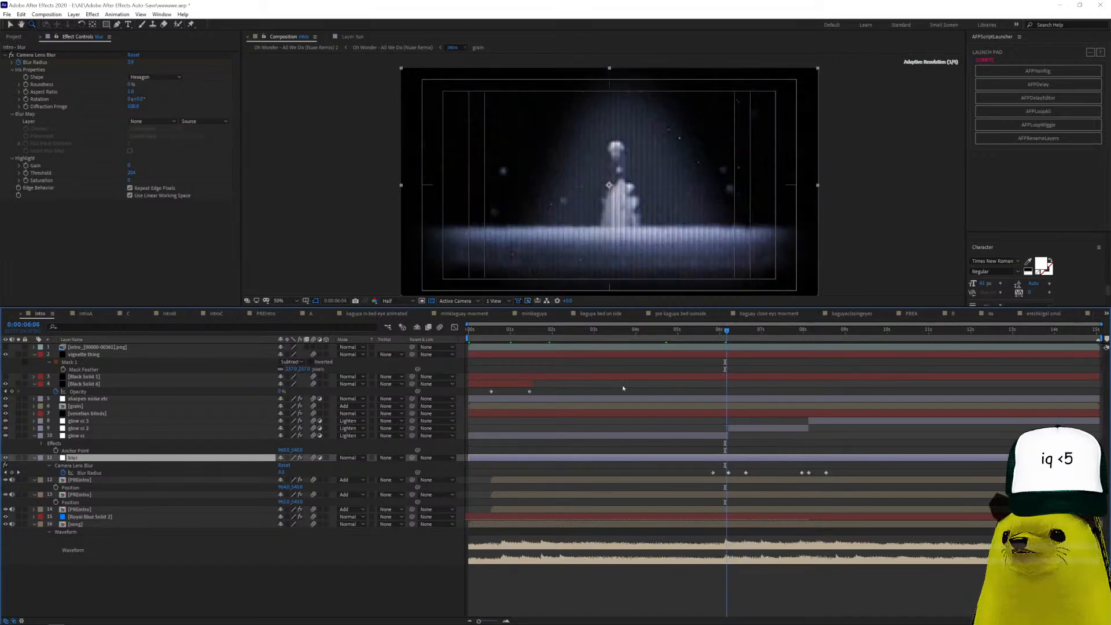
Solo the three PREintro layers that carry the Set Channels effect.
left_click(81, 480)
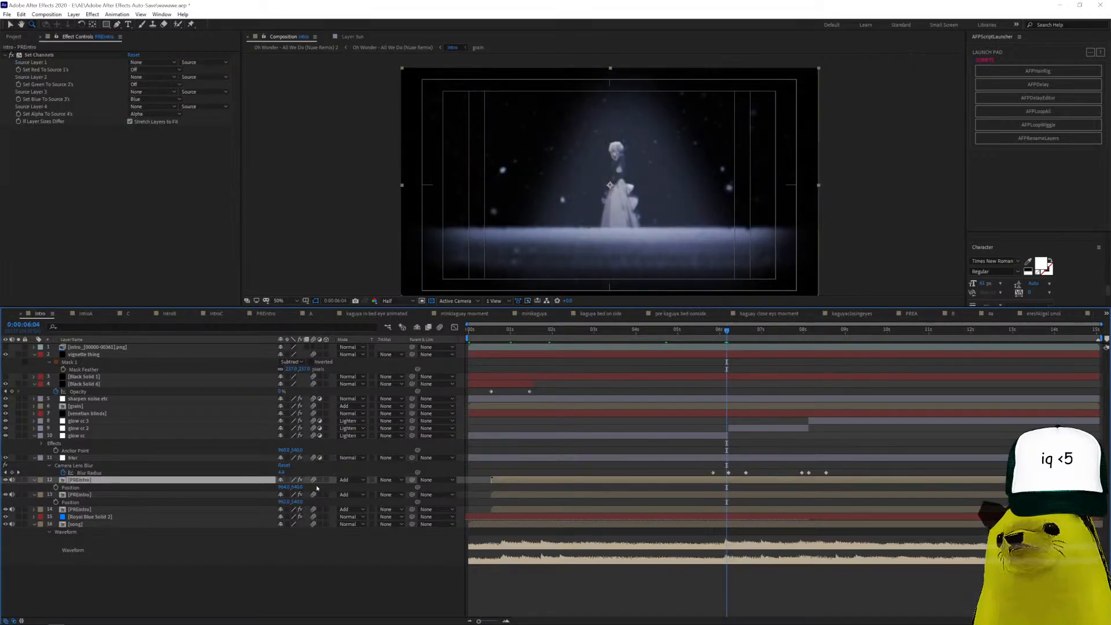
left_click(221, 509, "shift")
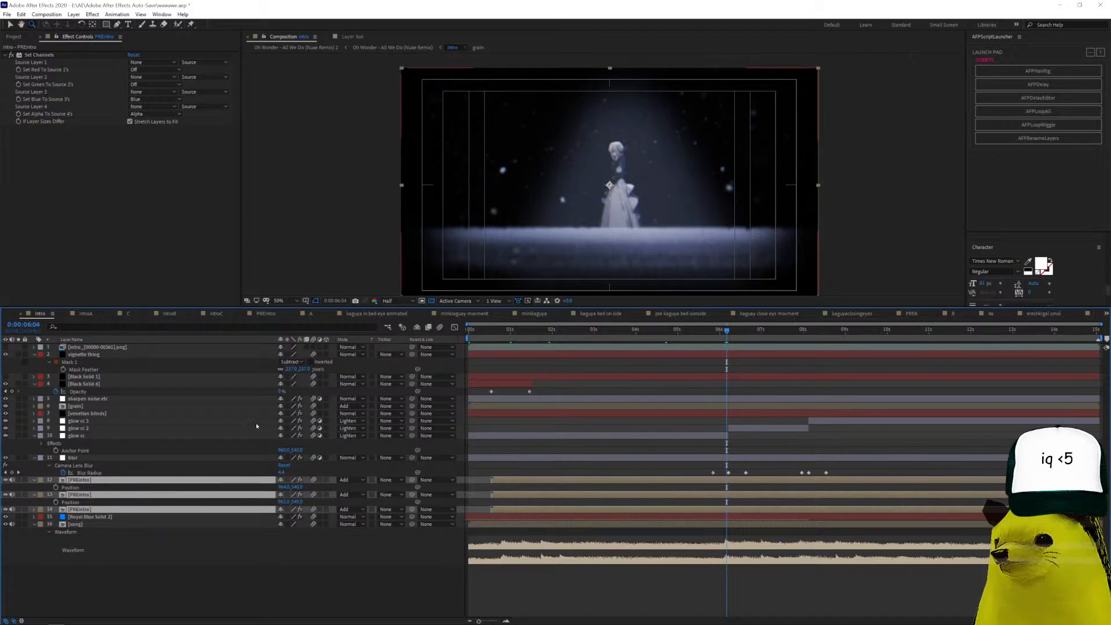
left_click(19, 480)
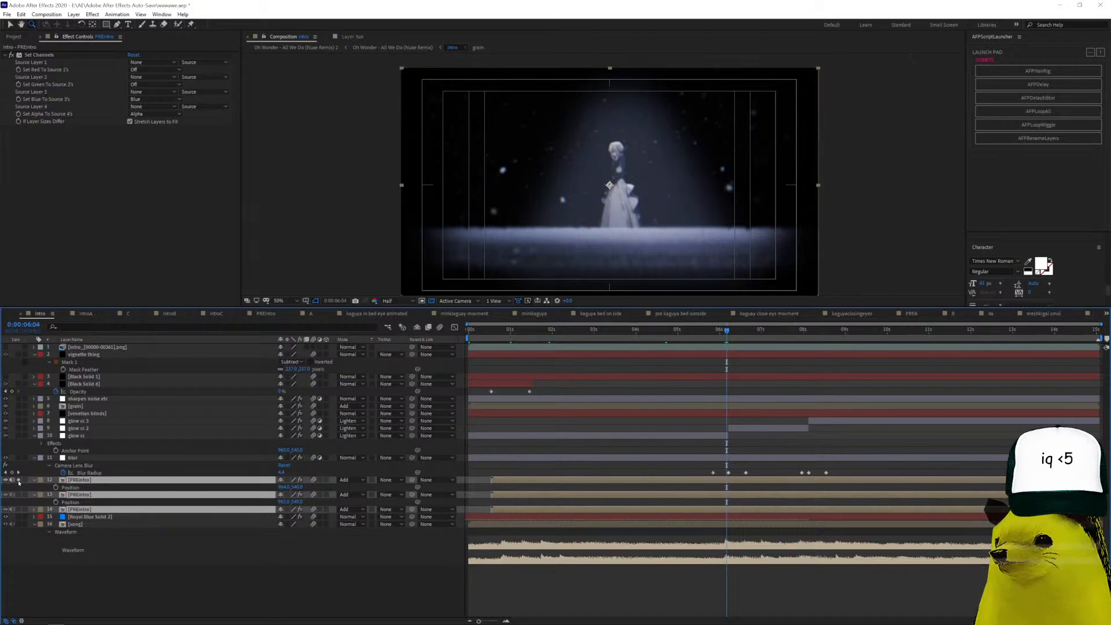
left_click(49, 480)
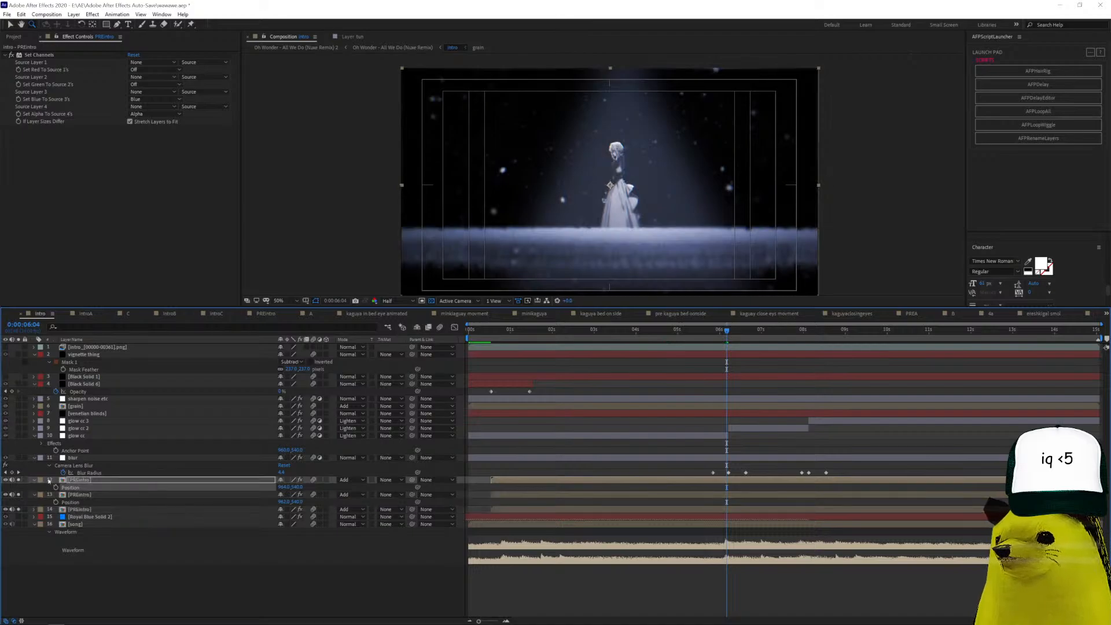
Hide and restore the upper two PREintro layers to compare their colour channels, and end the solo on all three.
left_click(5, 479)
left_click(5, 495)
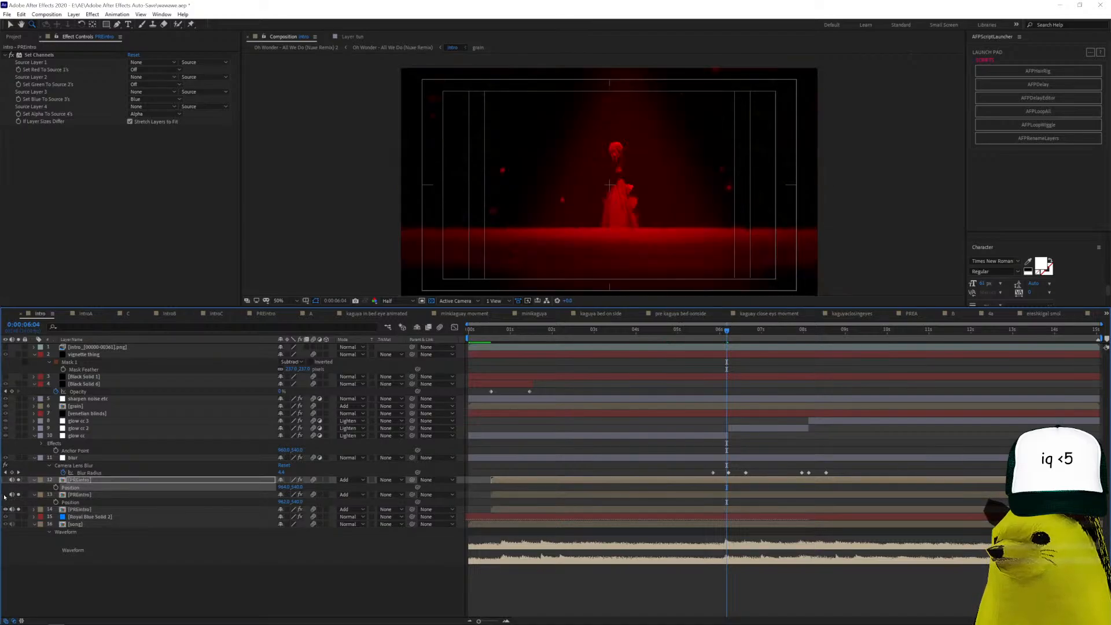
left_click(5, 495)
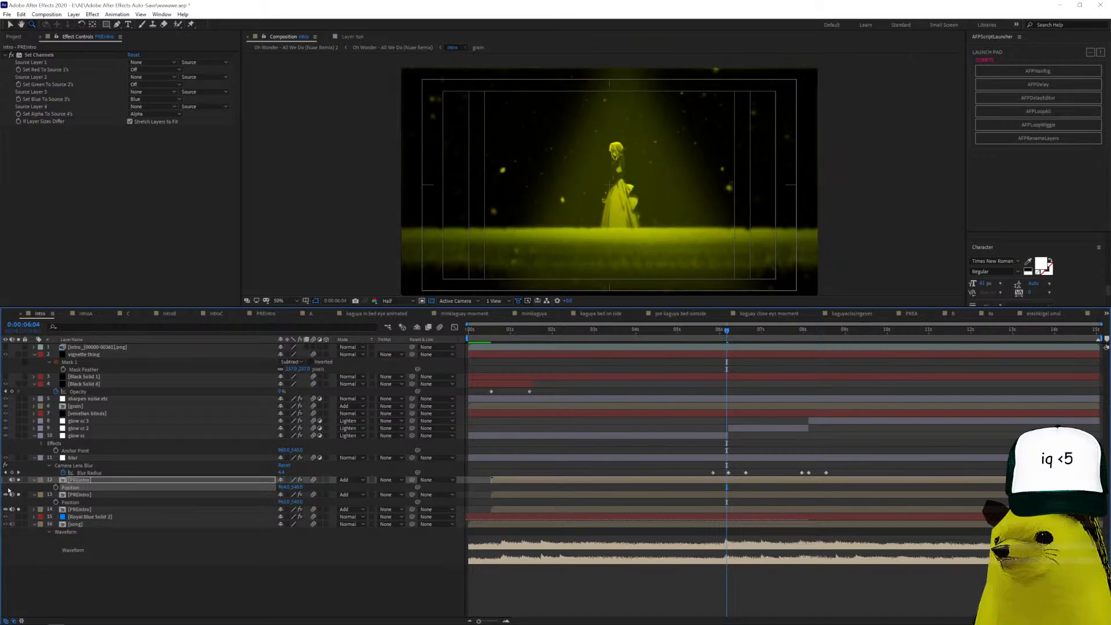
left_click(5, 480)
left_click(18, 480)
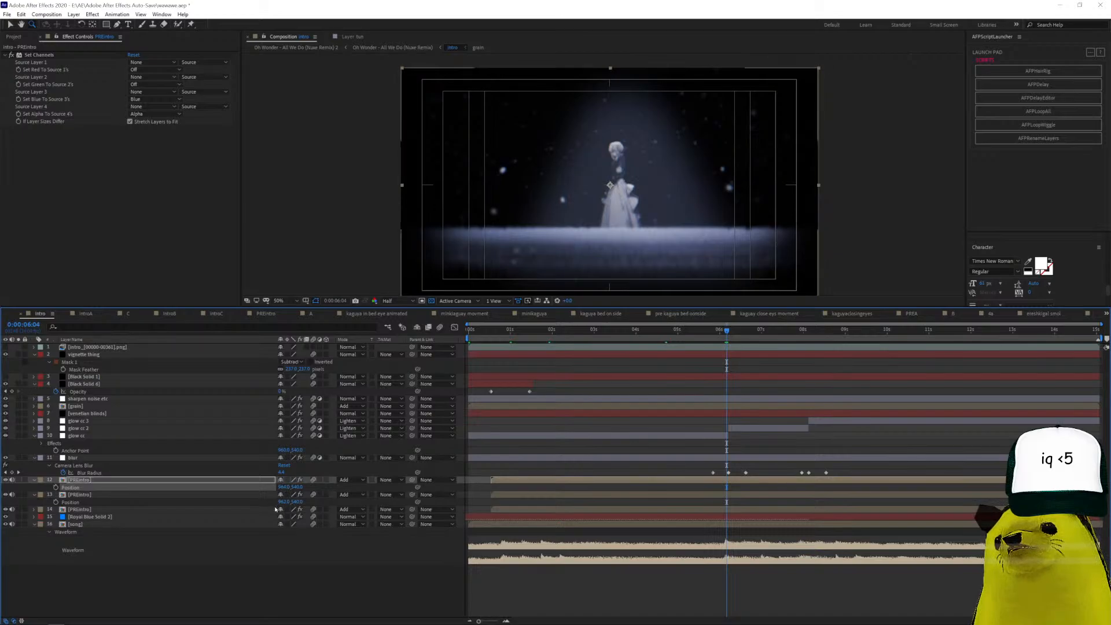
Reveal the lowest PREintro layer's Position property and inspect the Tint effect on Royal Blue Solid 2.
left_click(273, 509)
key("p")
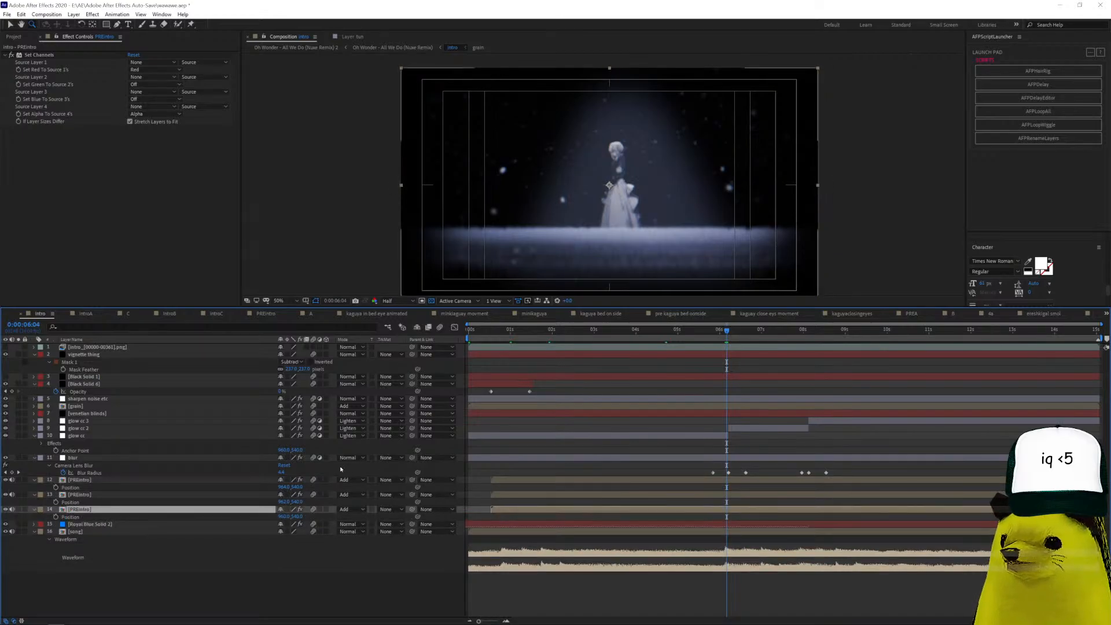
left_click(171, 525)
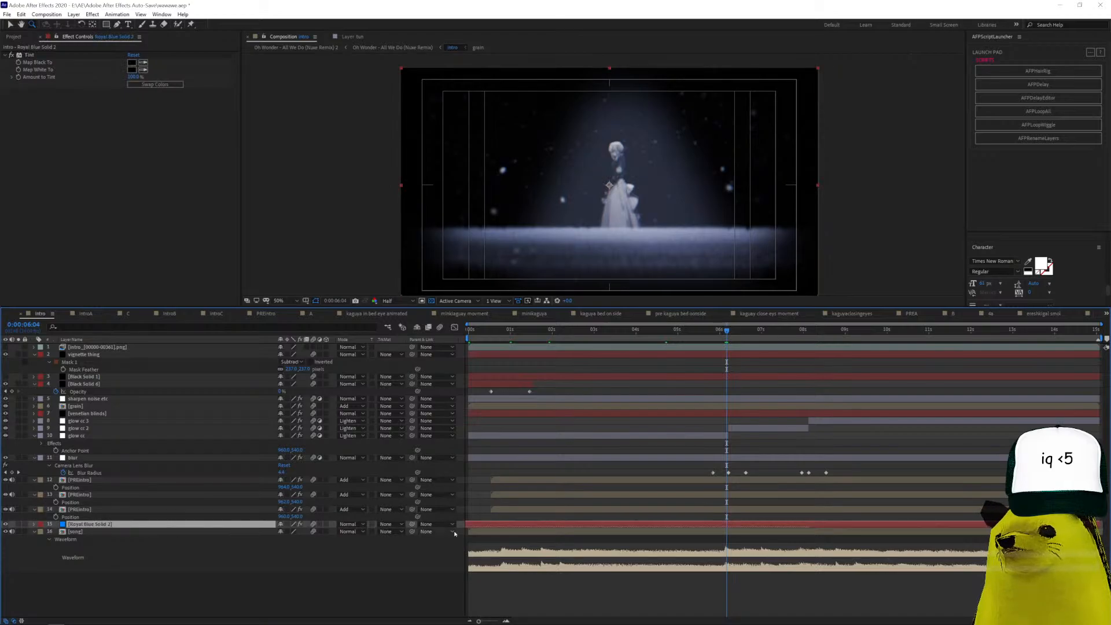
left_click(82, 62)
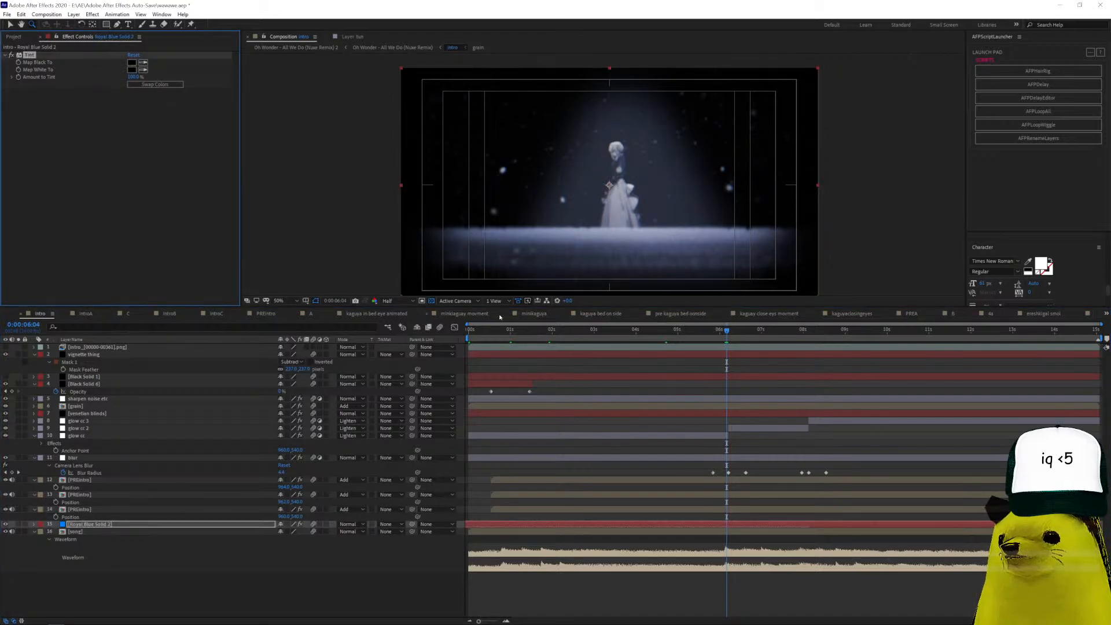
key("Delete")
Open the PREintro composition and inspect the Wiggle - position, Transform and Posterize Time effects on its two introA layers.
double_click(526, 479)
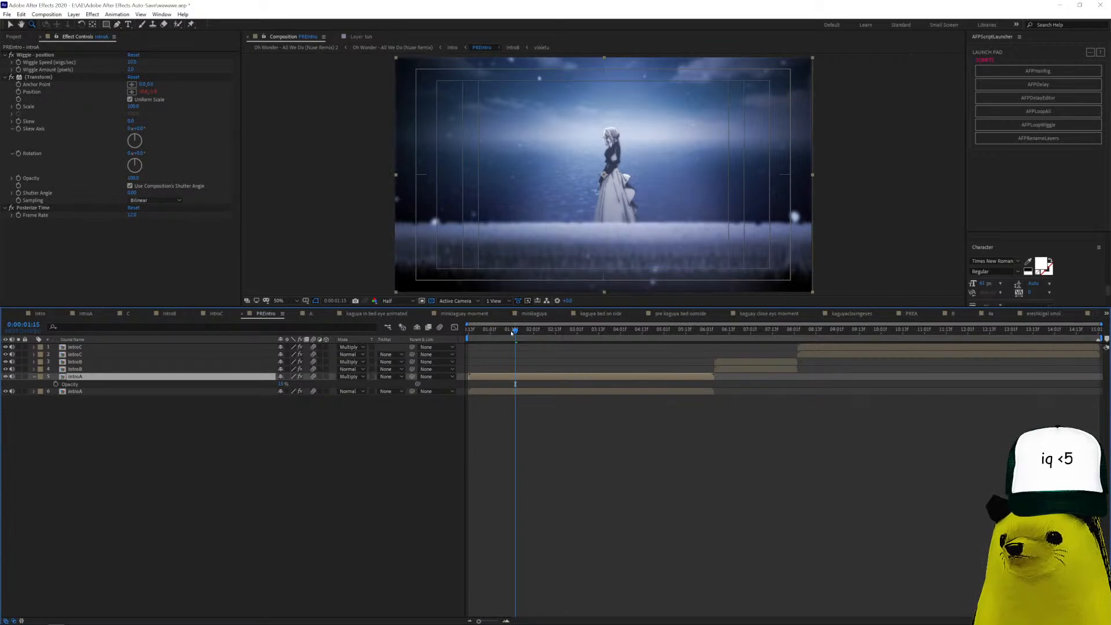
left_click(94, 391)
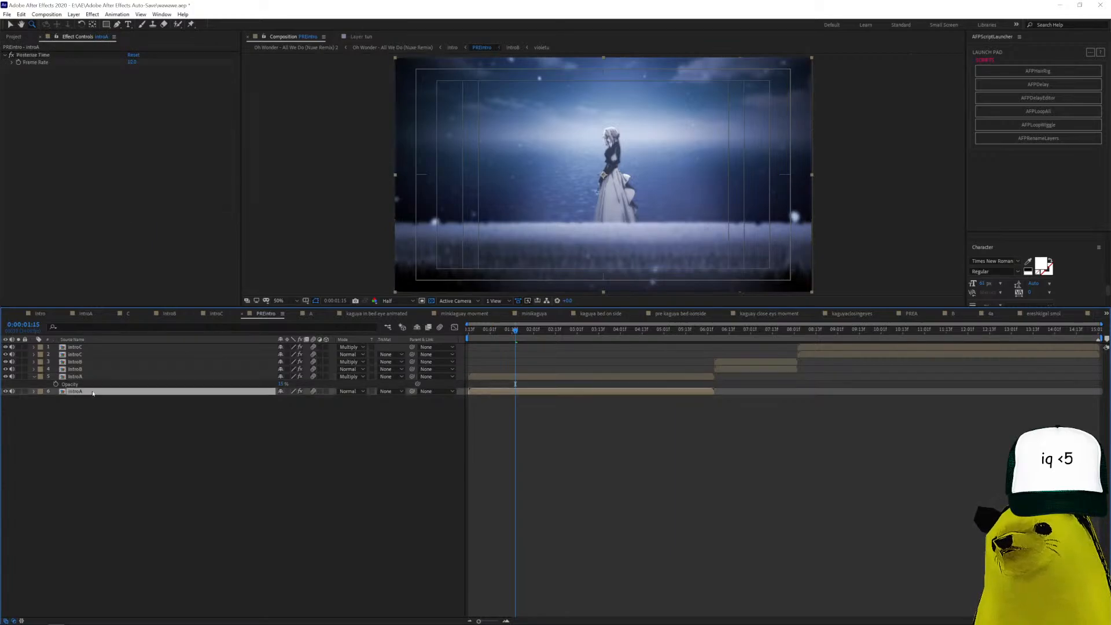
left_click(518, 375)
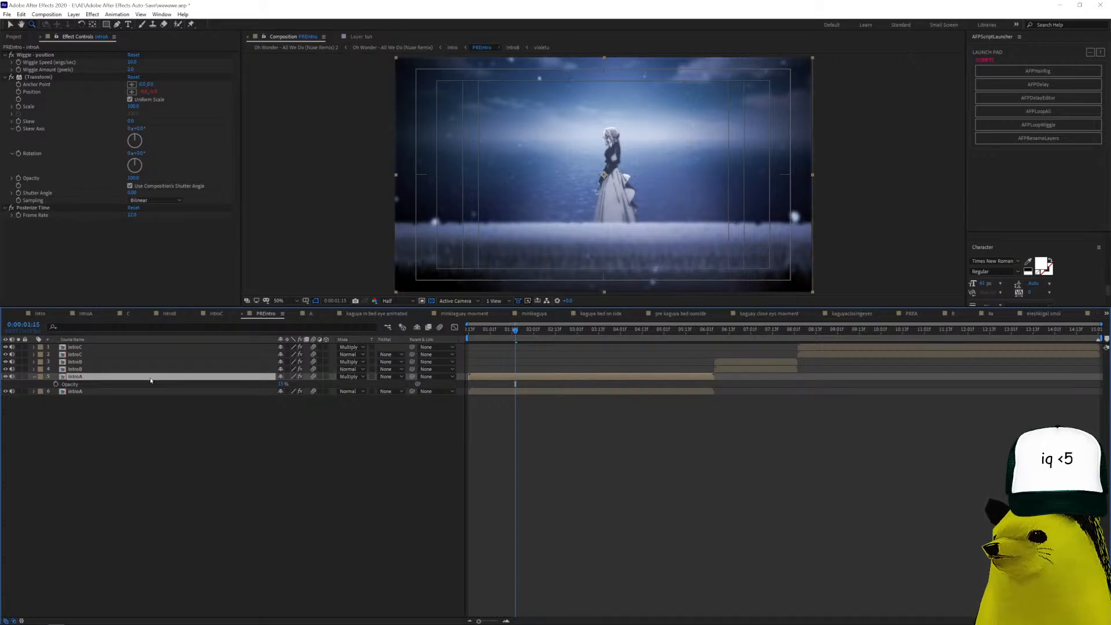
left_click(61, 54)
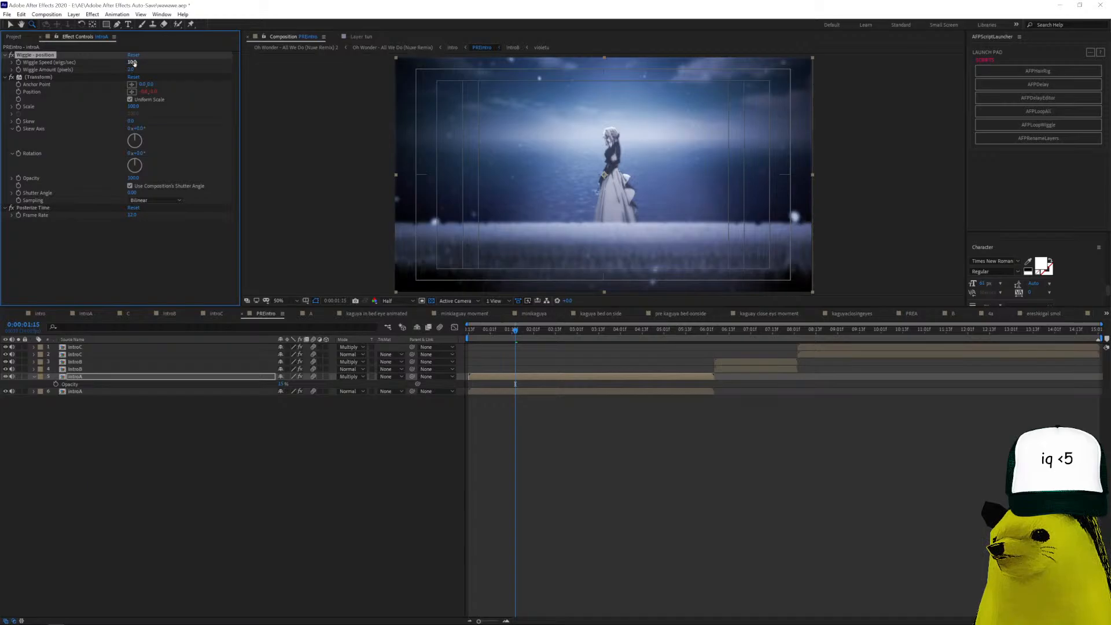
left_click(58, 78)
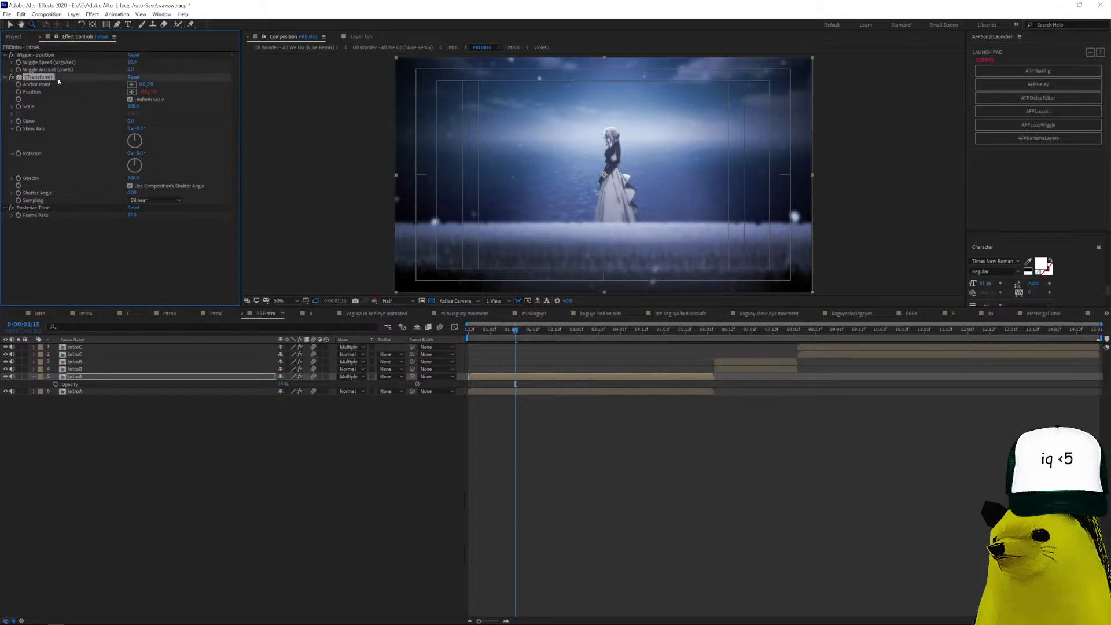
left_click(45, 210)
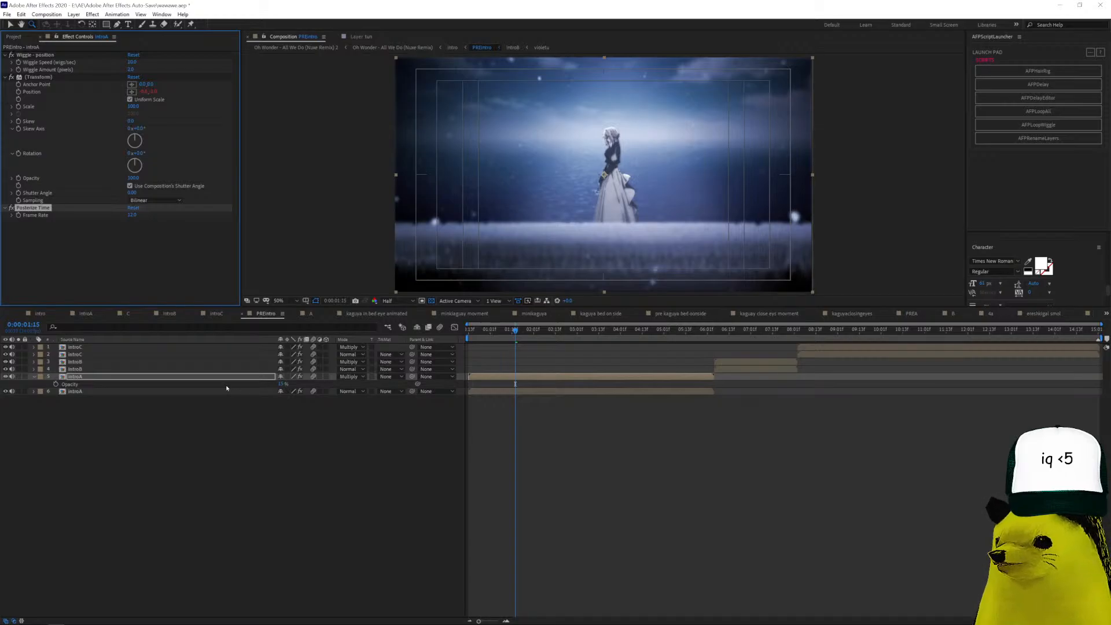
Solo the upper introA layer, set the preview resolution to Full and inspect the layer up close at 0:00:02:18.
left_click(18, 377)
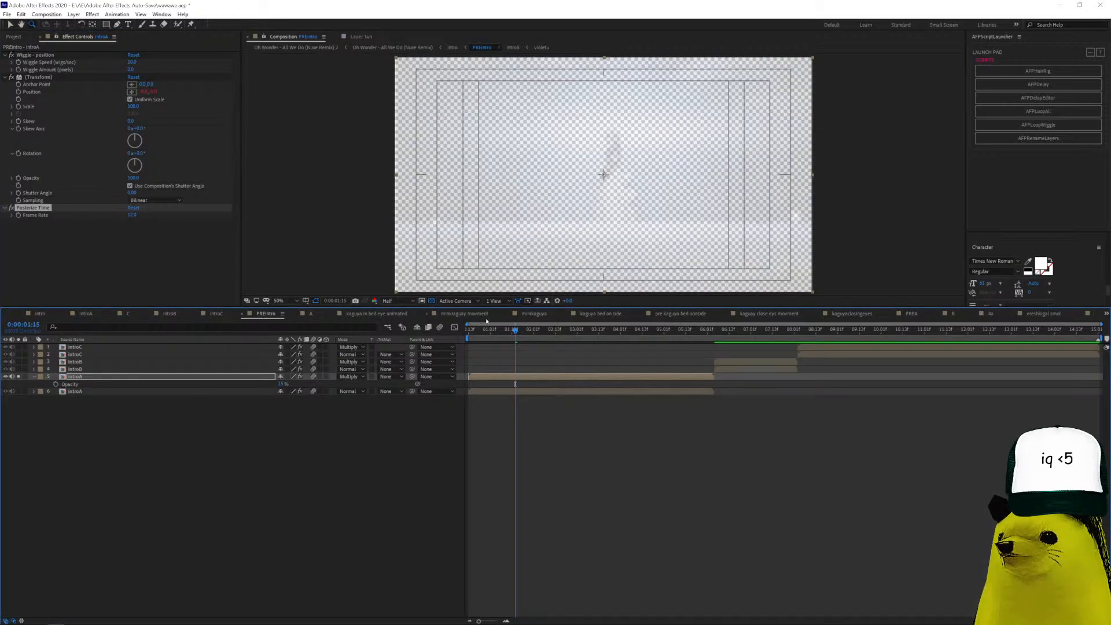
left_click(412, 301)
left_click(394, 338)
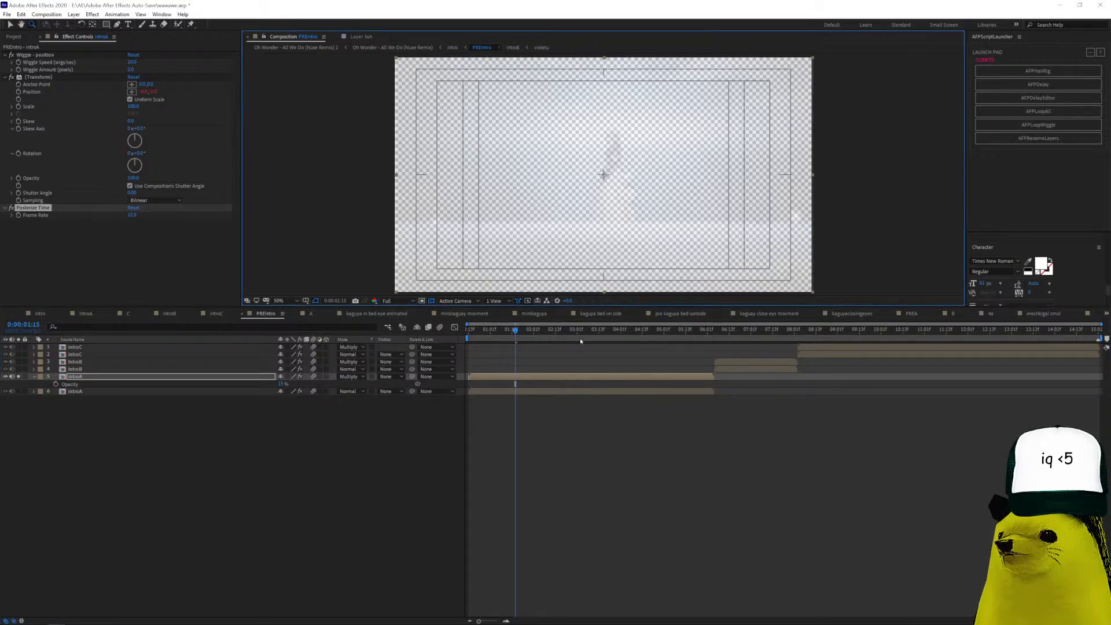
mouse_move(565, 332)
left_mouse_down()
mouse_move(537, 331)
mouse_move(608, 331)
mouse_move(564, 331)
left_mouse_up()
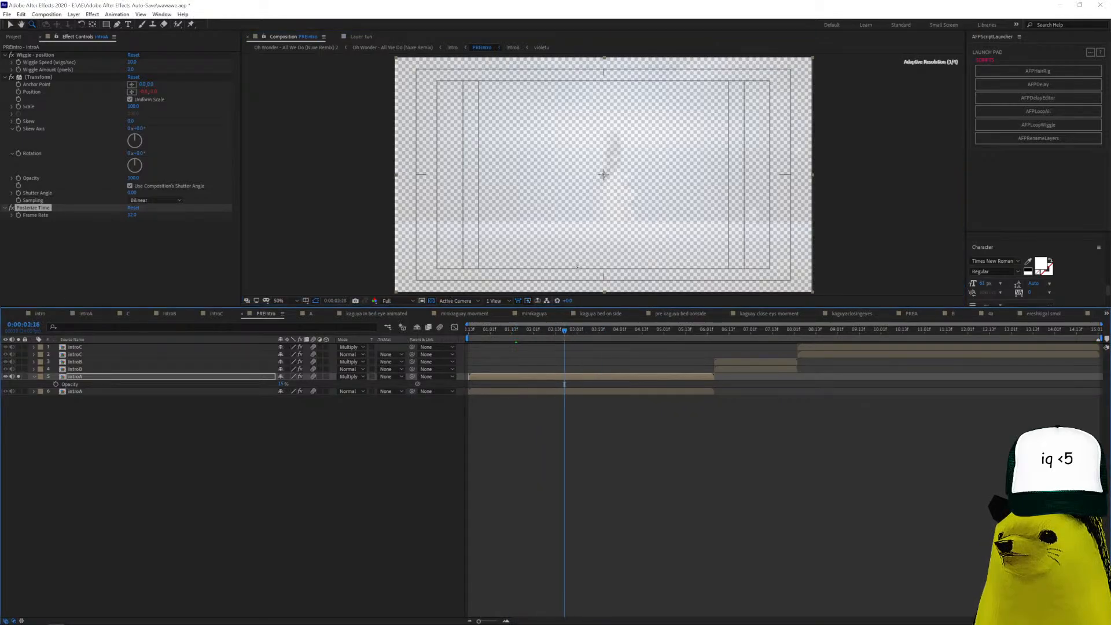
scroll(617, 171, "up", 6)
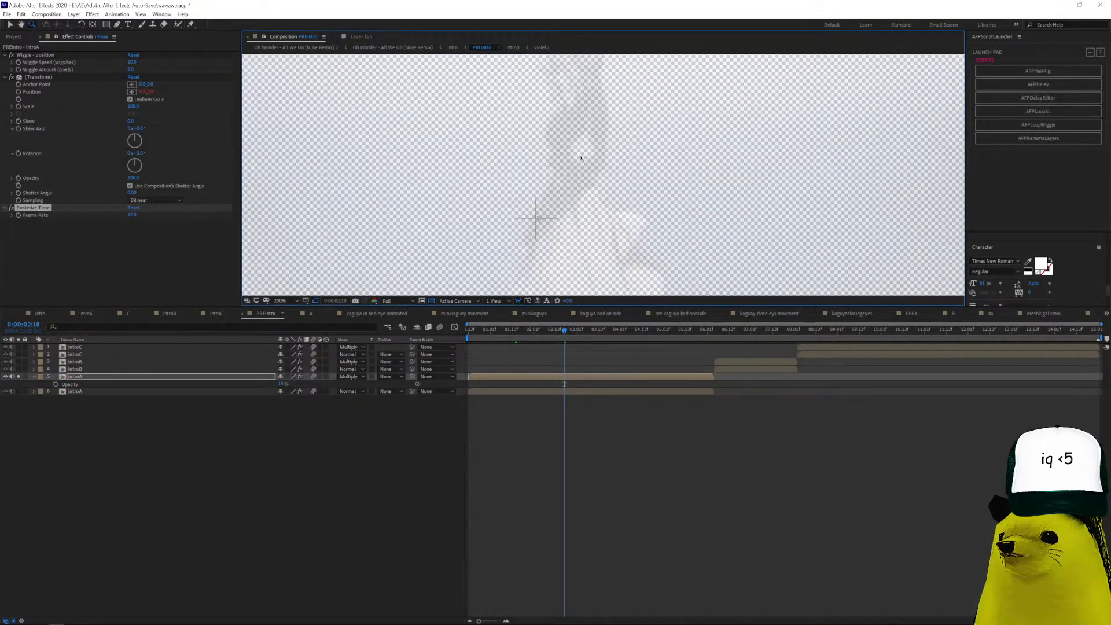
scroll(581, 150, "down", 7)
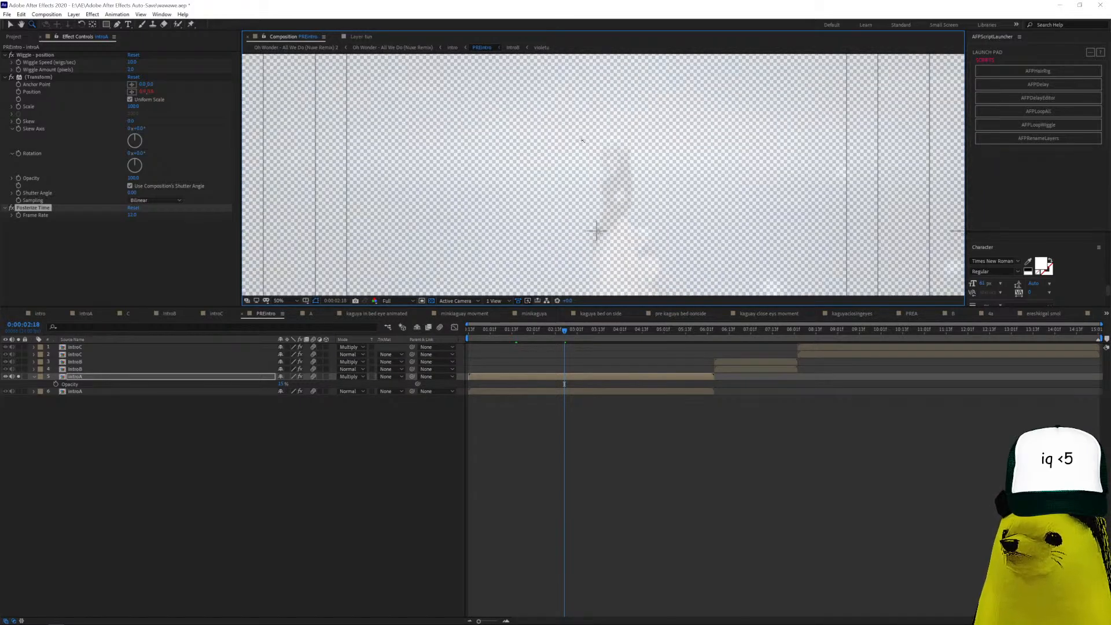
scroll(593, 169, "up", 1)
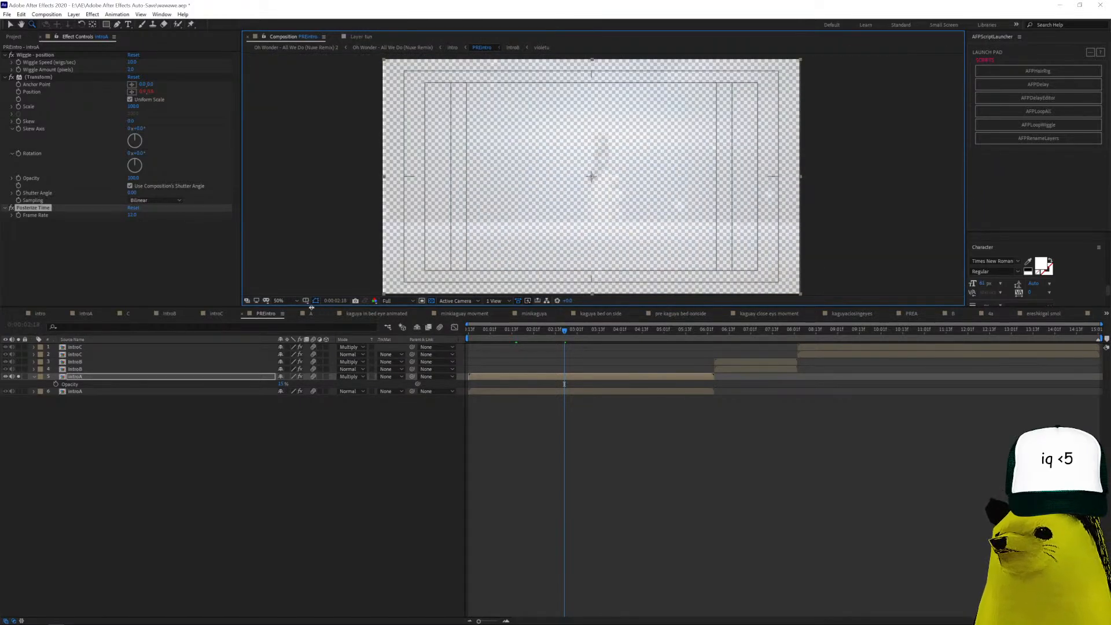
Unsolo the upper introA layer and open the introA composition from the lower introA layer.
left_click(19, 377)
left_click(79, 392)
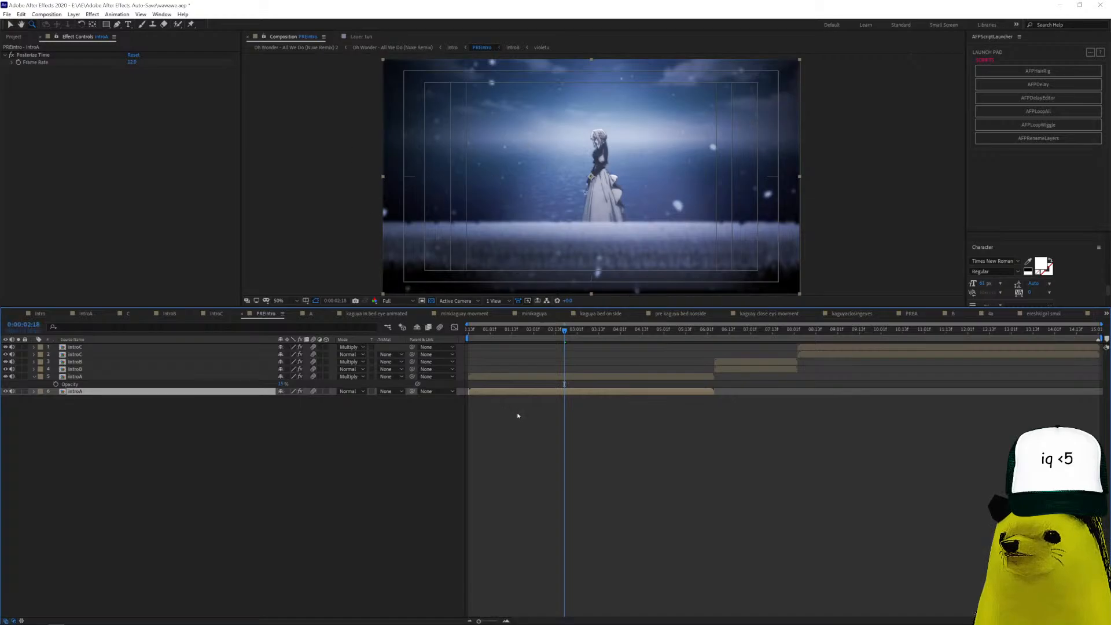
double_click(543, 395)
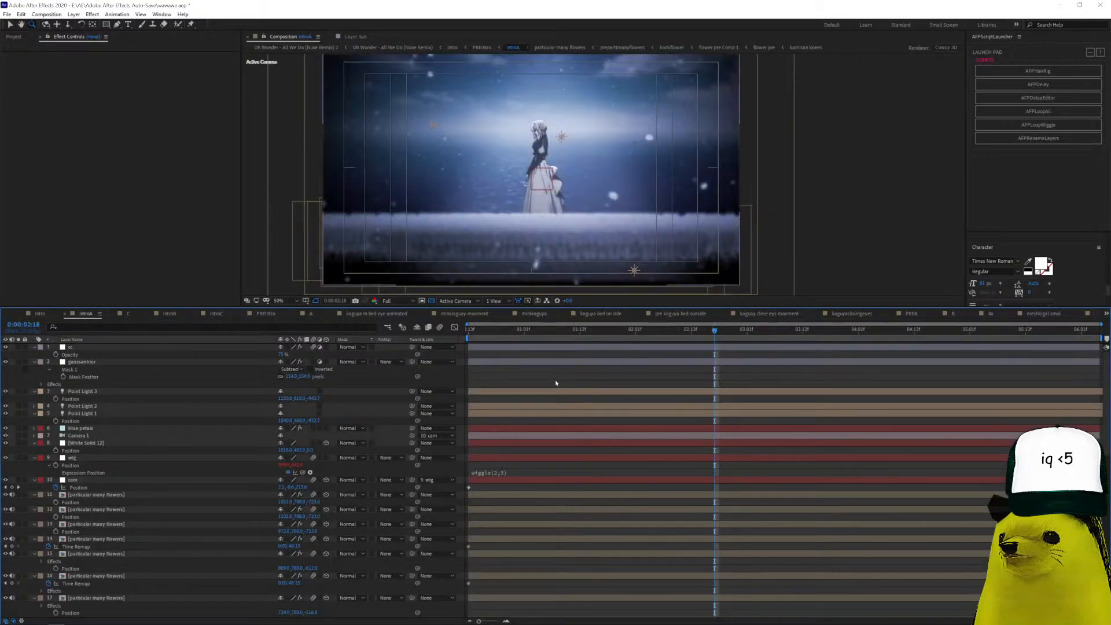
Move the playhead to 0:00:00:19 and inspect the Hue/Saturation effect on the "cc" adjustment layer.
left_click(496, 330)
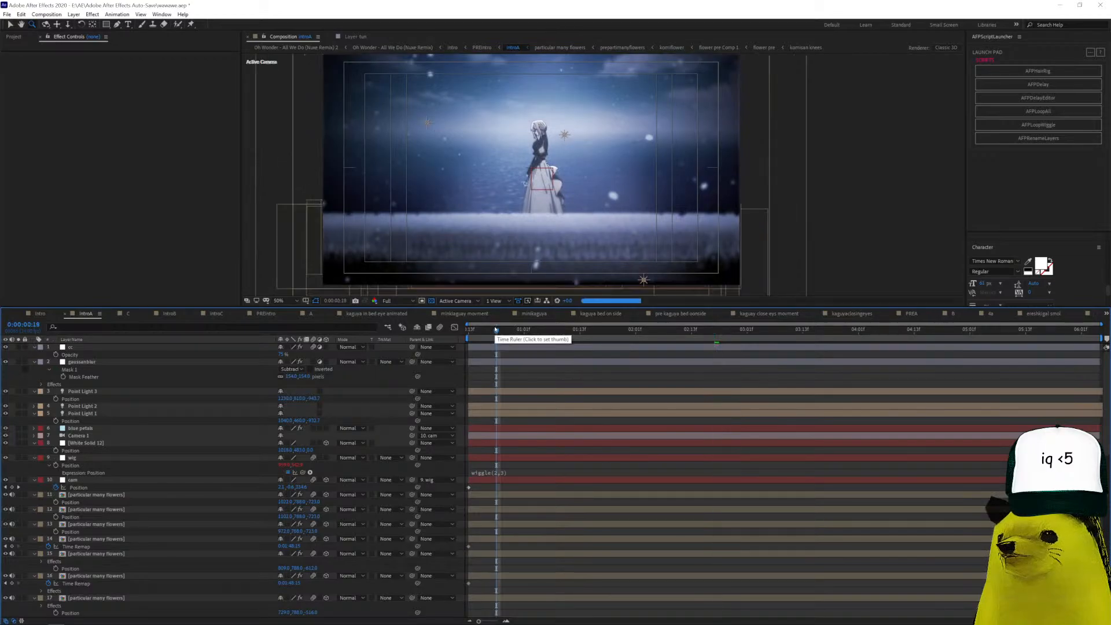
left_click(509, 346)
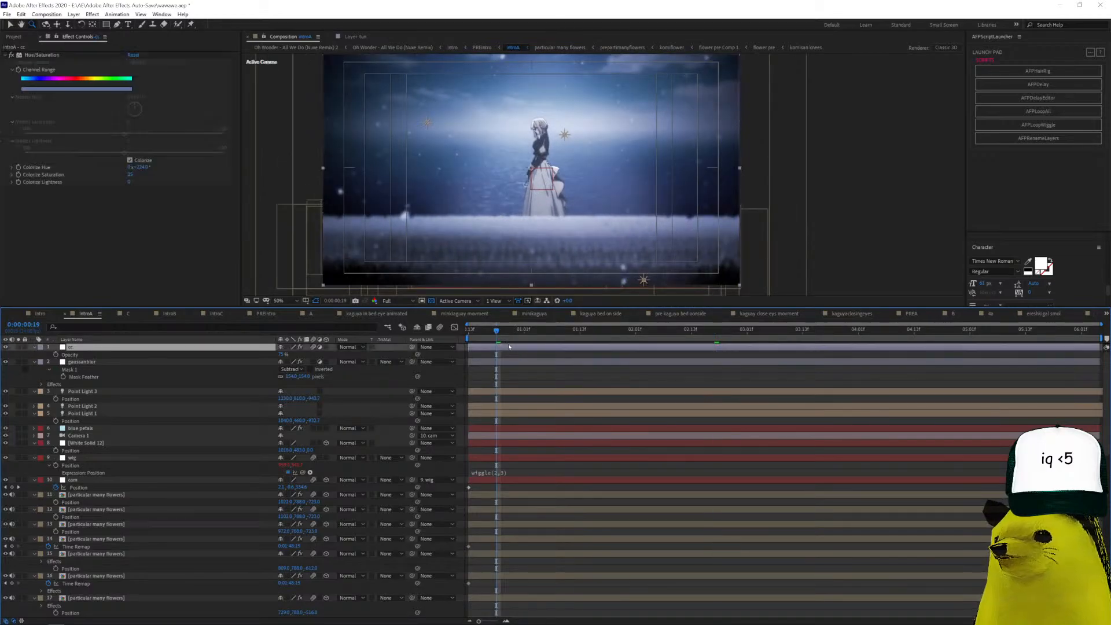
left_click(77, 56)
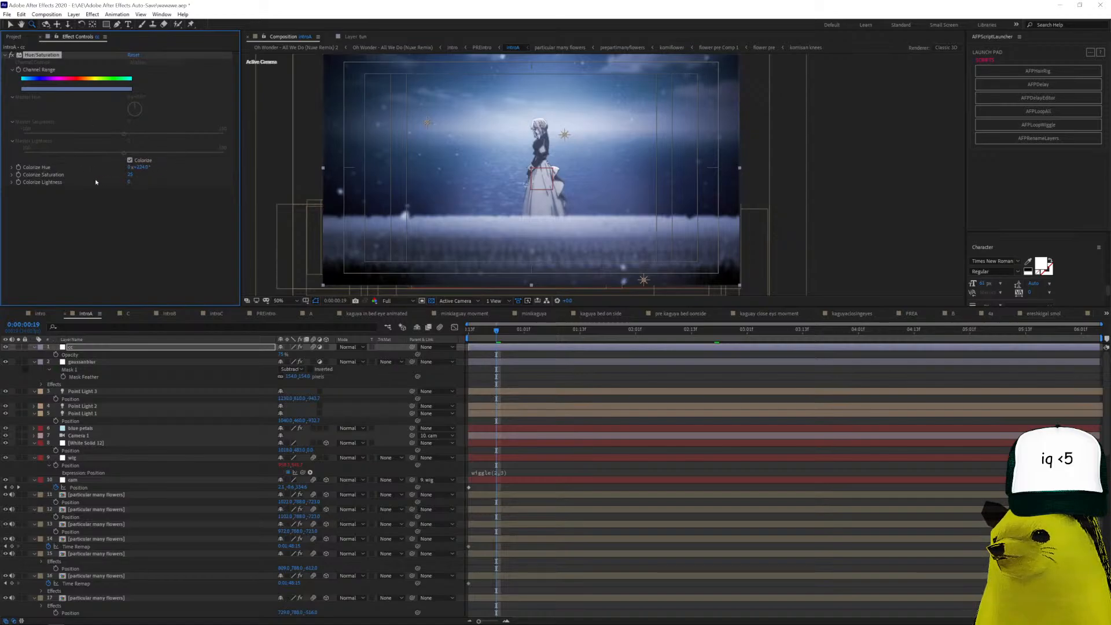
Inspect the masked Gaussian Blur adjustment layer and reveal the Position values of Point Light 1, Point Light 2 and Point Light 3.
left_click(86, 361)
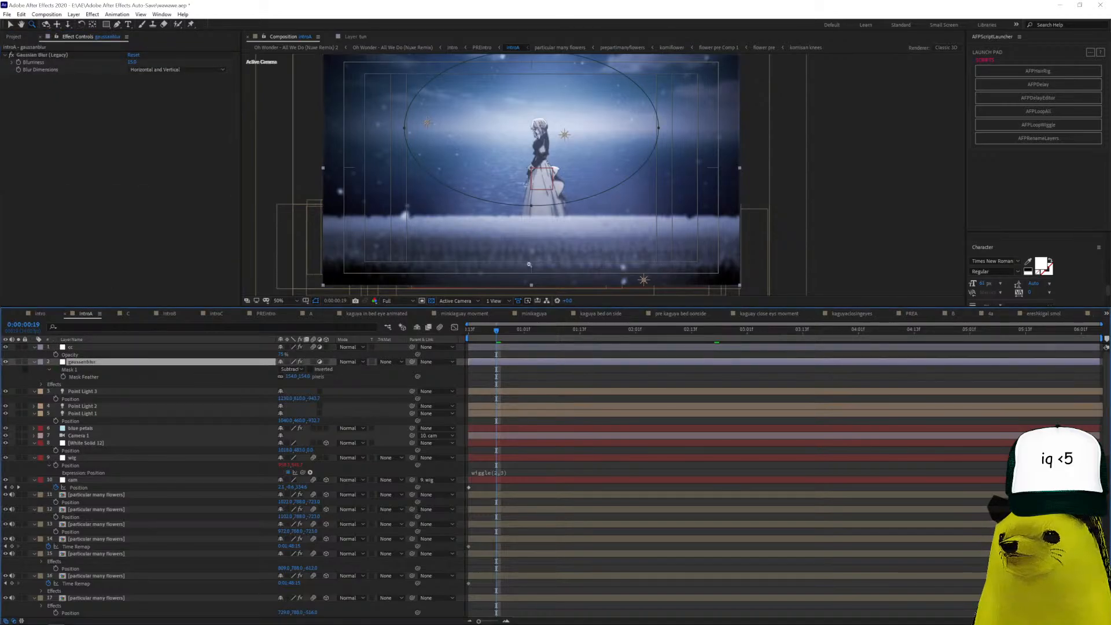
left_click(147, 412)
left_click(173, 391)
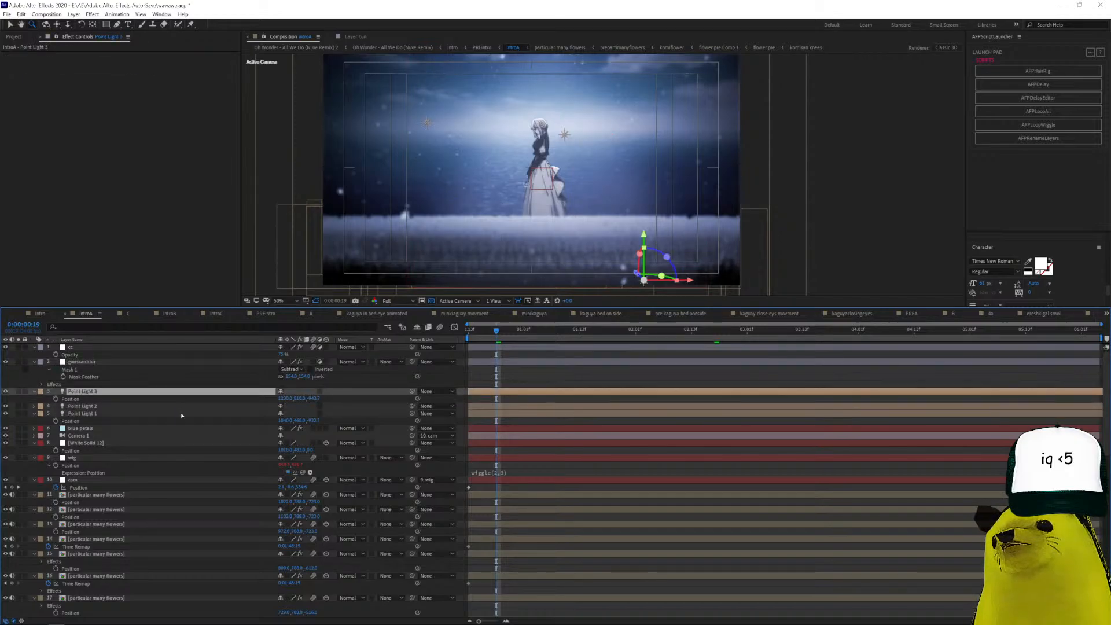
left_click(192, 413, "shift")
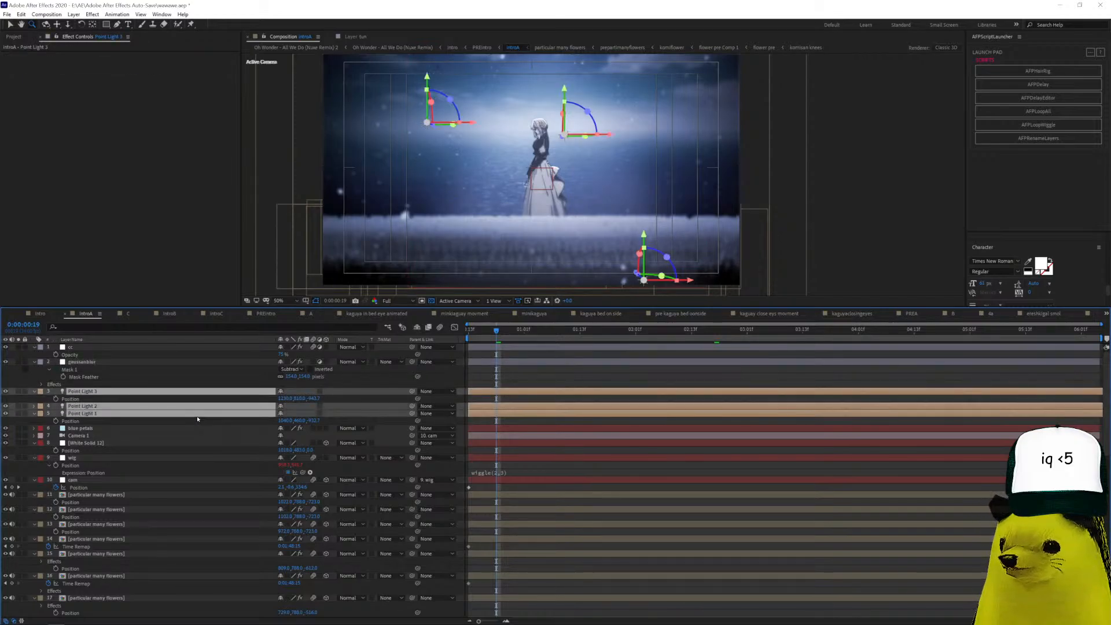
key("p")
key("p")
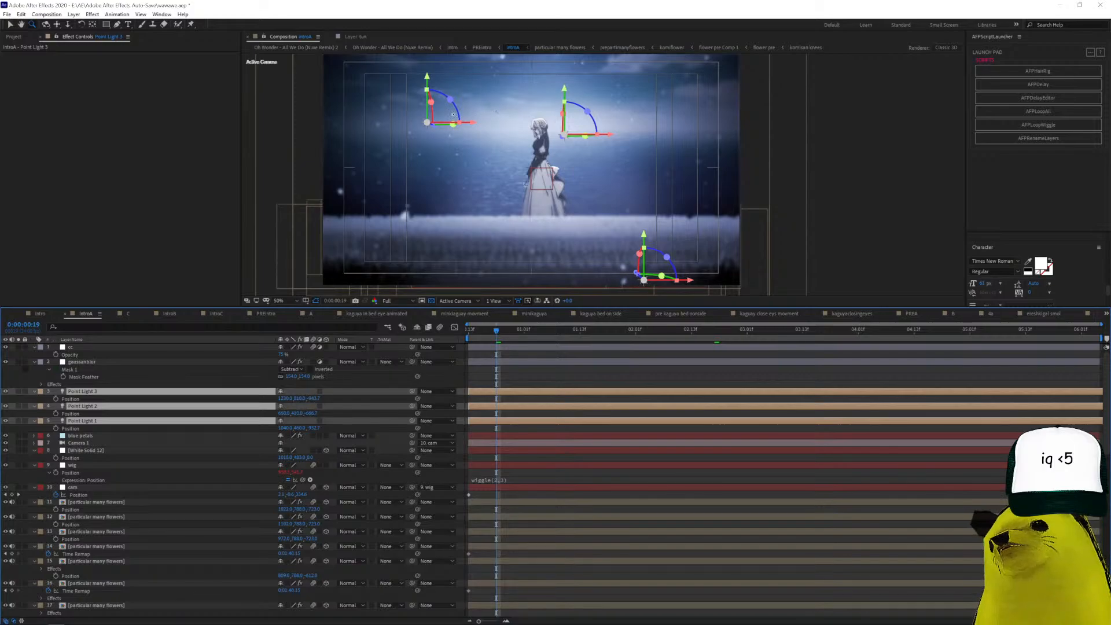
left_click(357, 366)
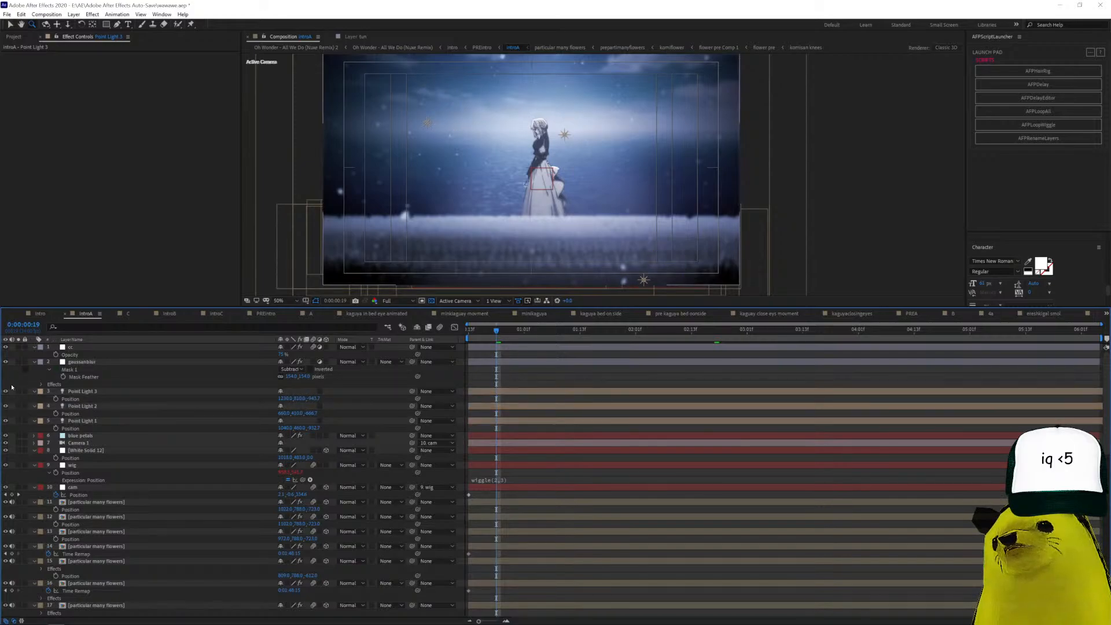
Hide all three point lights and turn them back on one at a time to compare each light's contribution.
left_click_drag(5, 392, 22, 423)
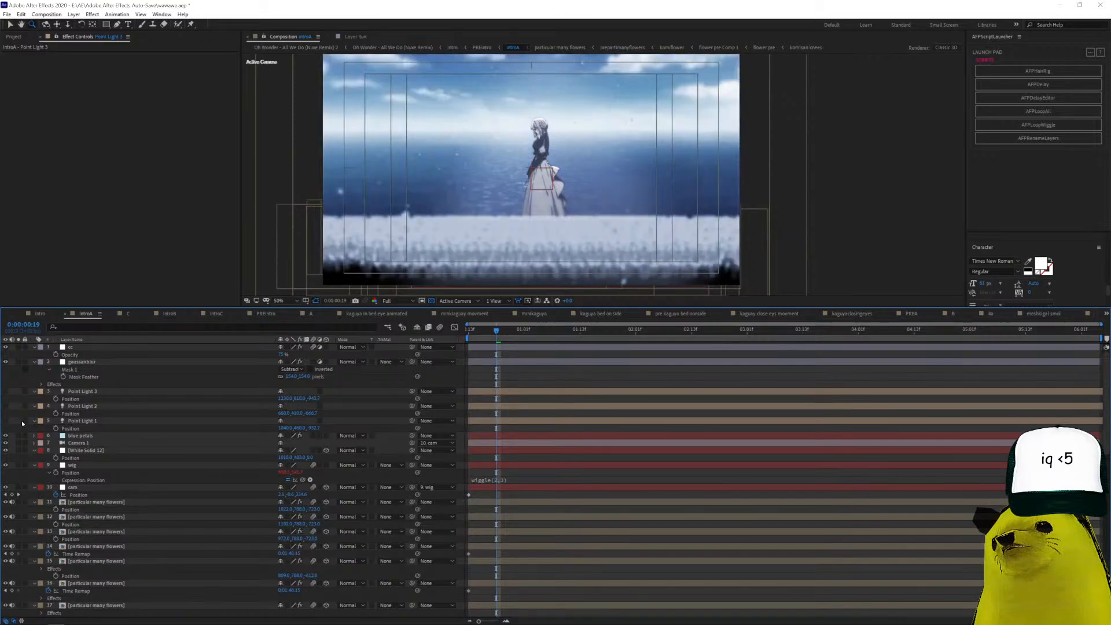
left_click(7, 422)
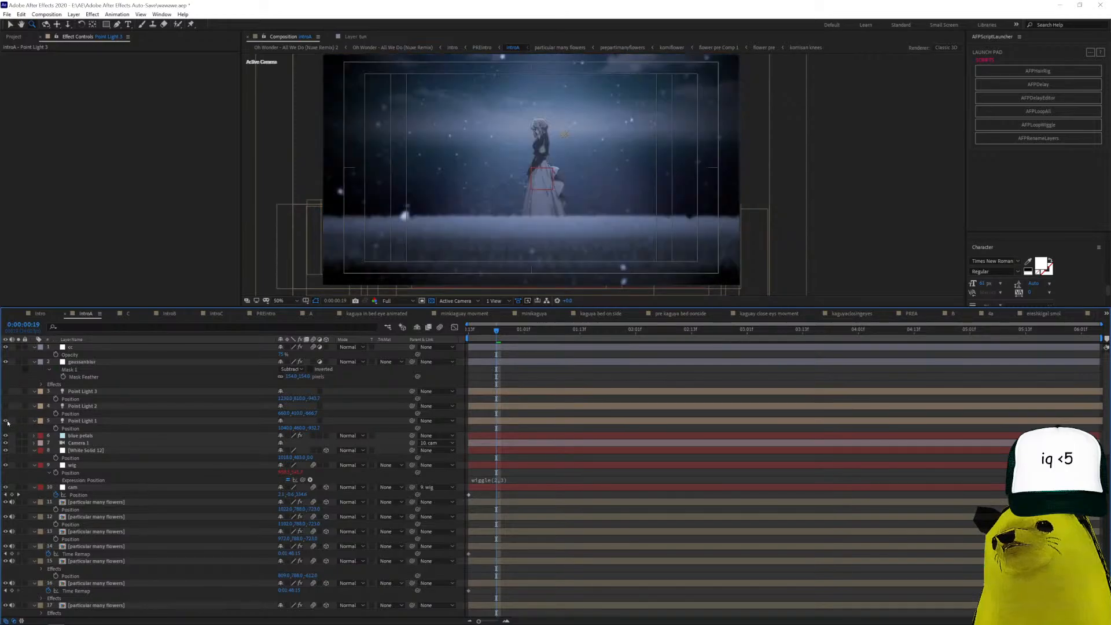
left_click(5, 406)
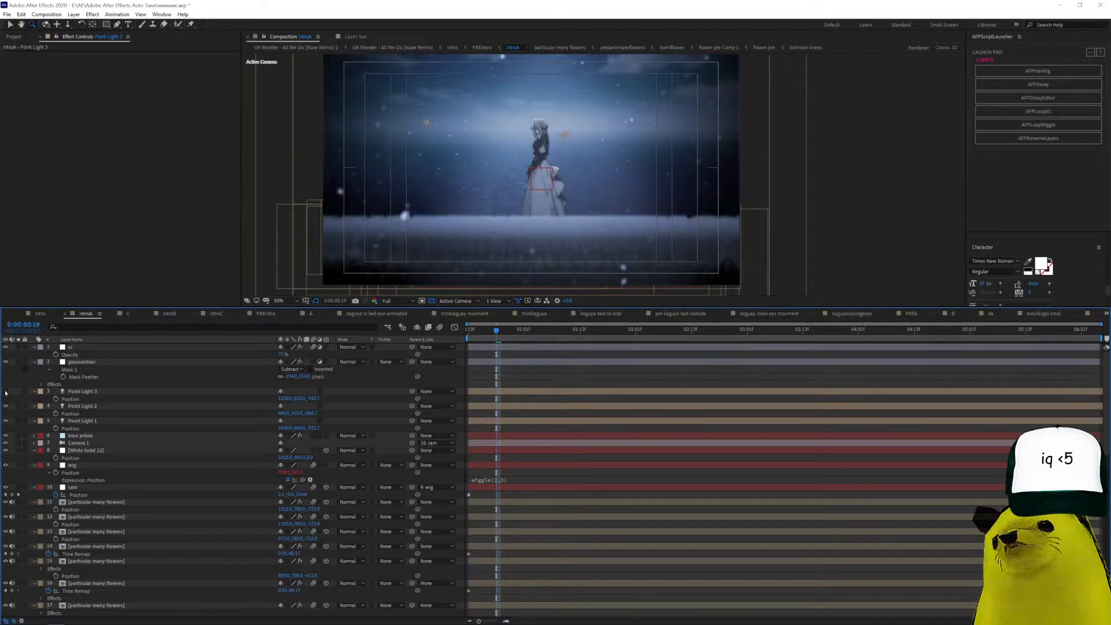
left_click(5, 391)
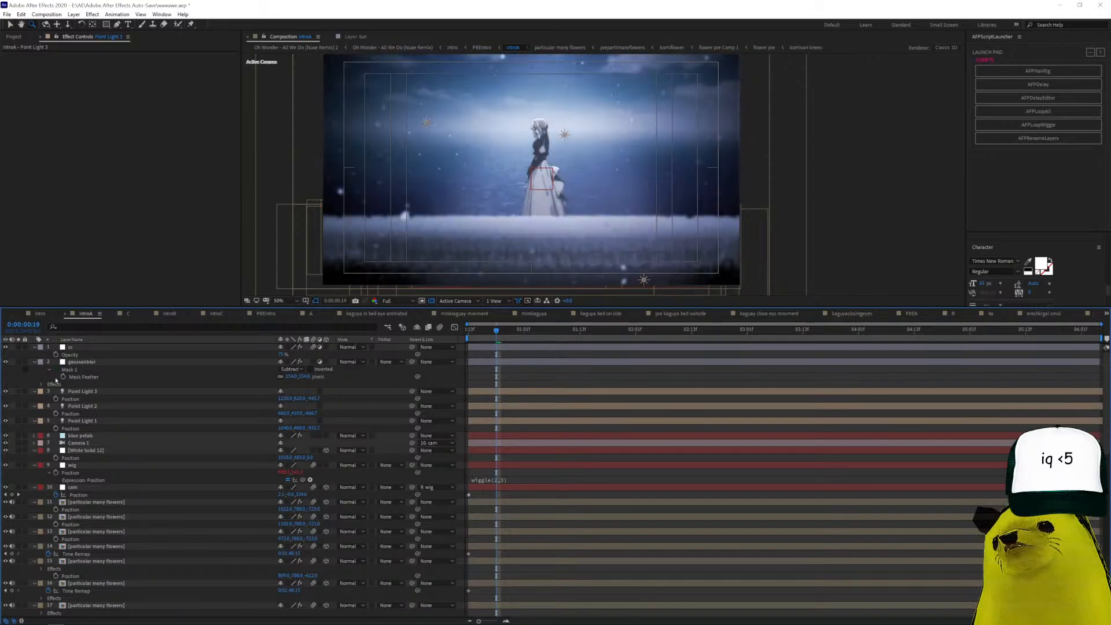
Inspect the CC Ball Action, Tint, Turbulent Displace and Gaussian Blur effects on the blue petals layer.
left_click(120, 437)
scroll(492, 172, "down", 3)
scroll(538, 179, "up", 3)
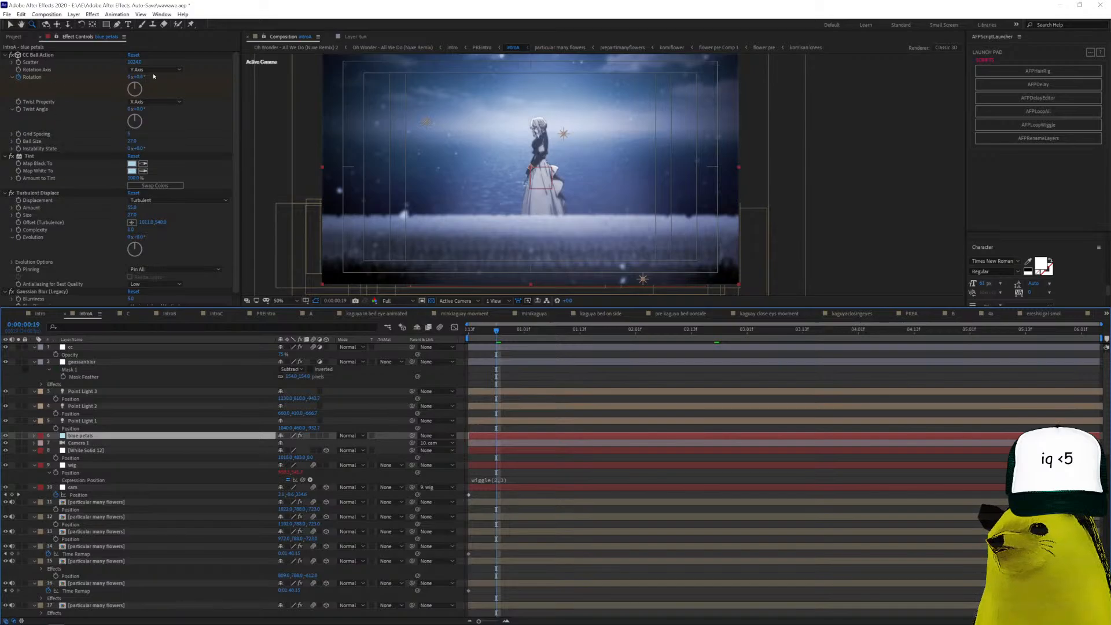
left_click(64, 157)
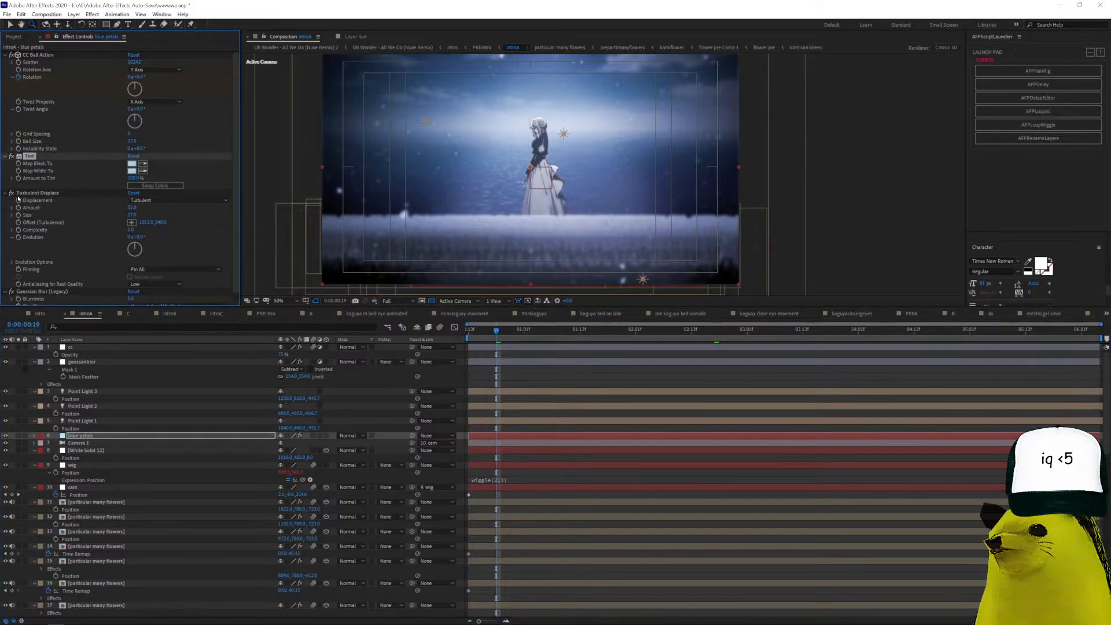
left_click(51, 195)
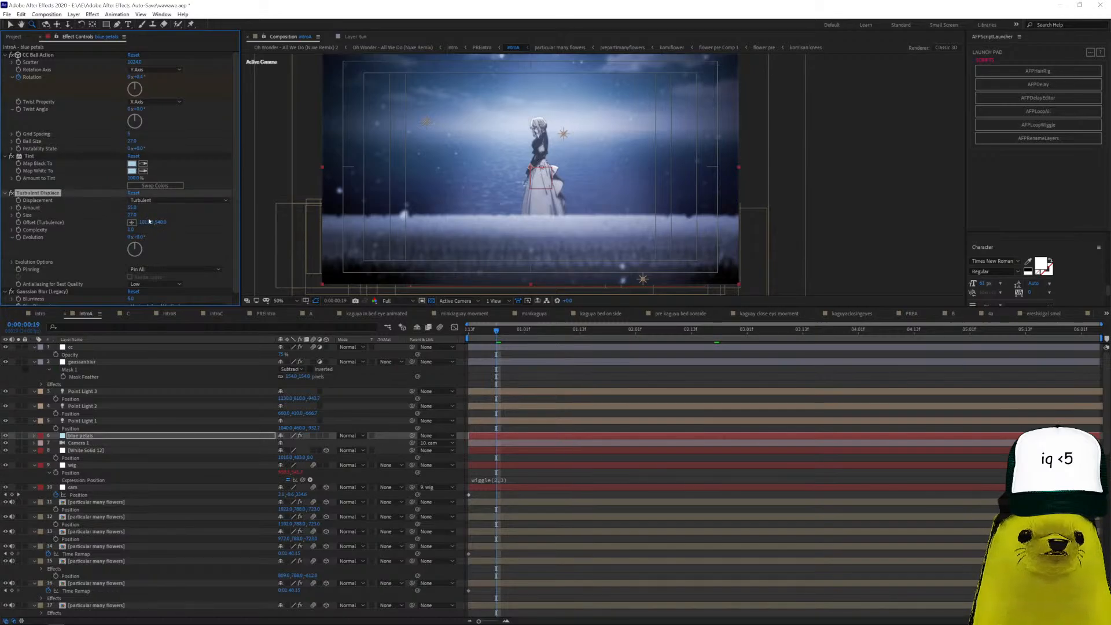
scroll(59, 262, "down", 1)
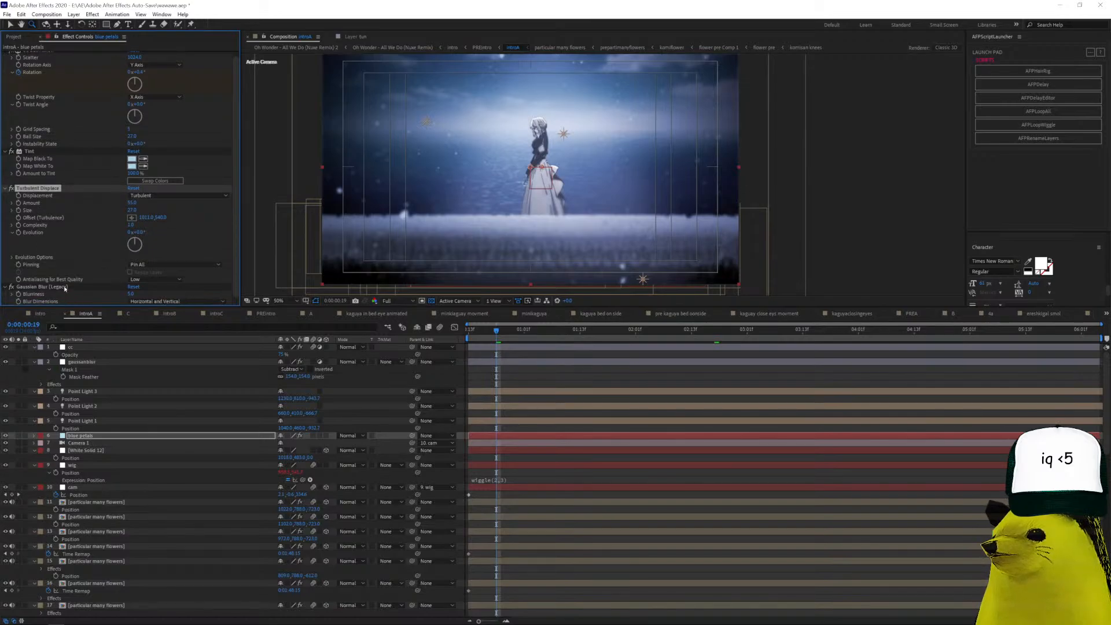
left_click(65, 287)
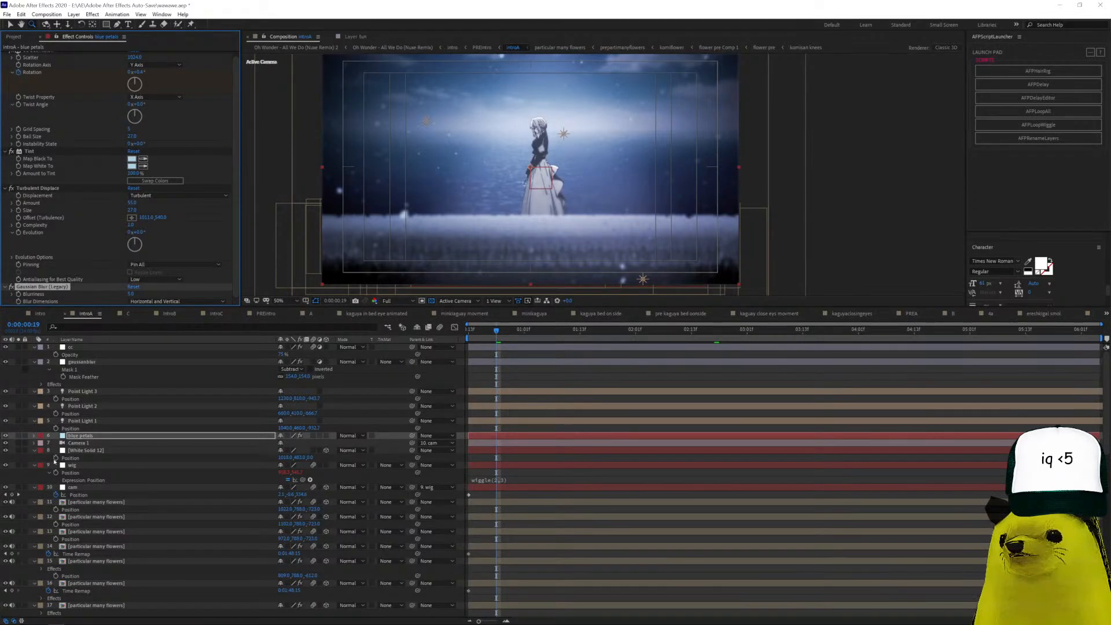
Inspect the Camera 1, White Solid 12 and wig layers, collapsing the solid's Position and examining wig's wiggle expression.
left_click(133, 443)
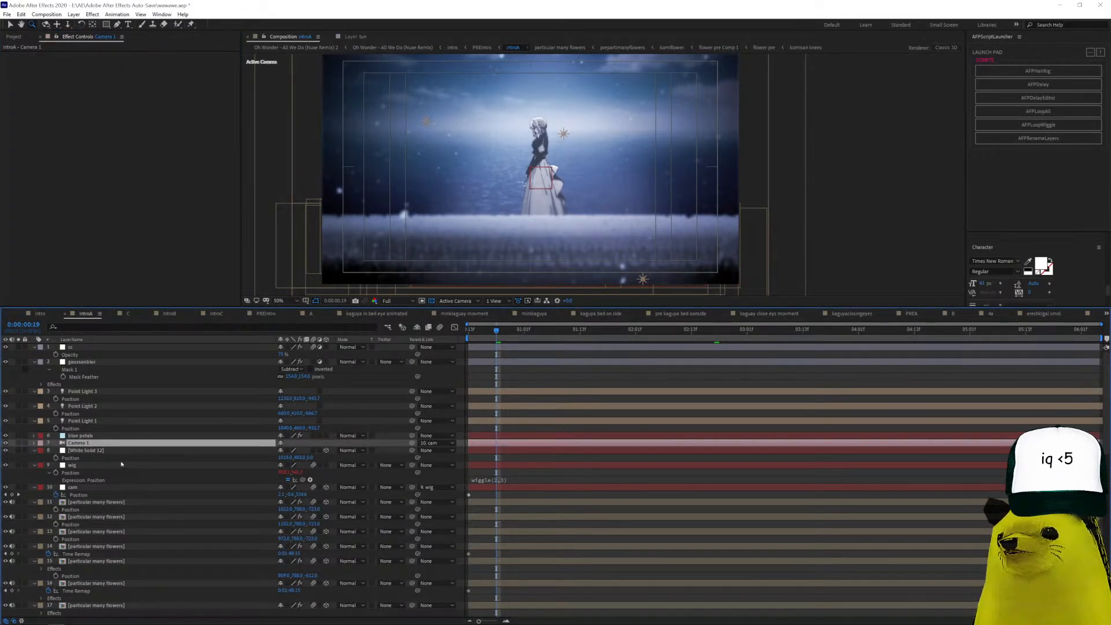
left_click(115, 450)
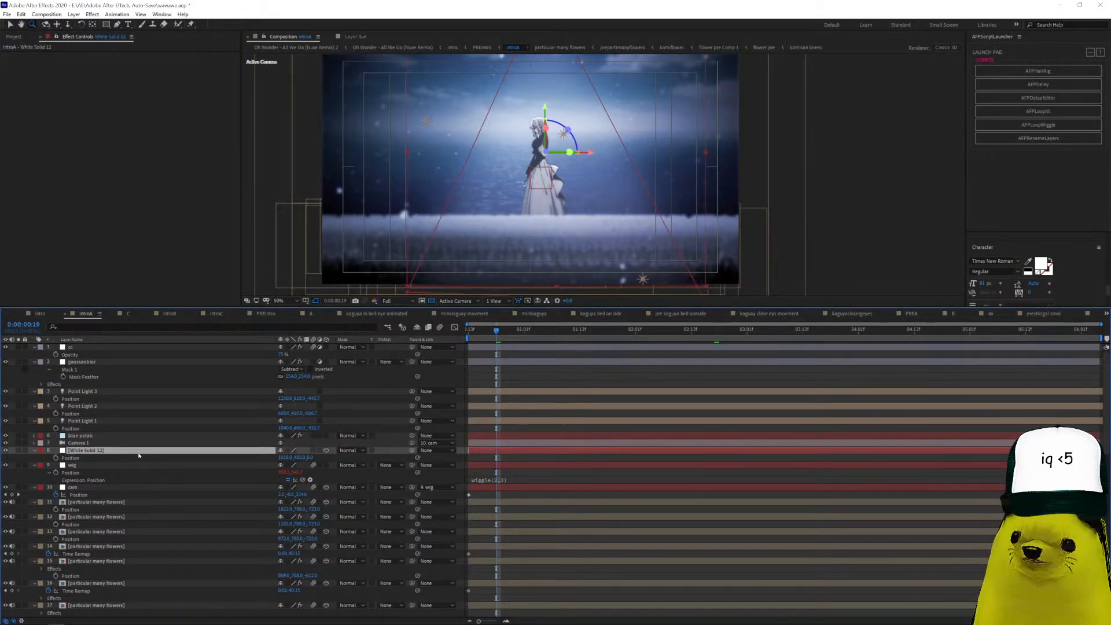
key("p")
left_click(145, 459)
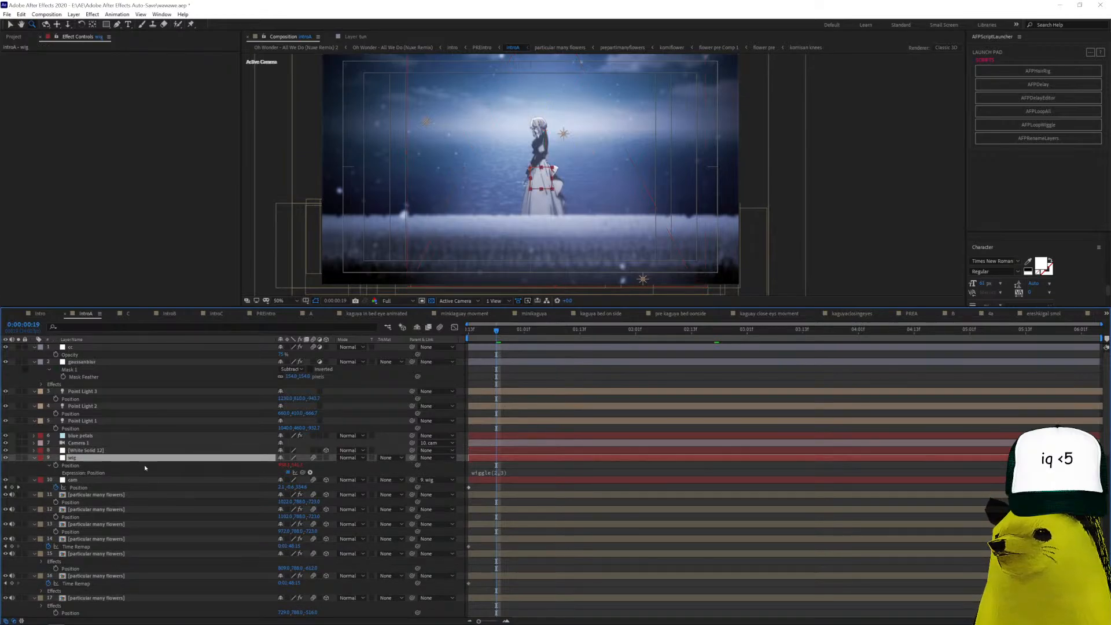
left_click(132, 486)
left_click(97, 460)
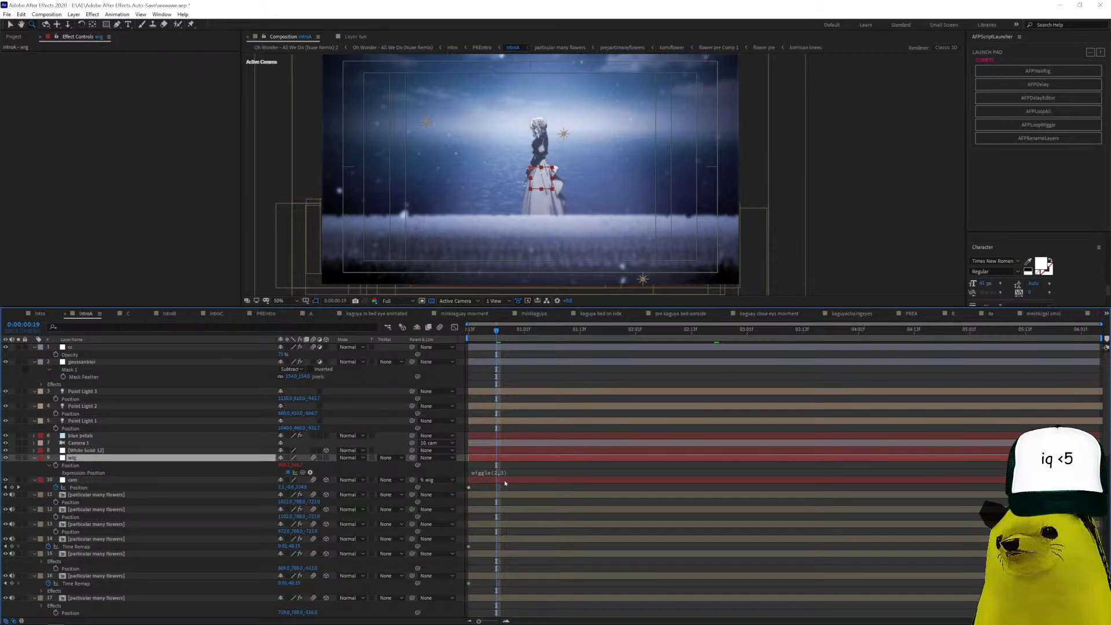
Inspect CC Wide Time on the first "particular many flowers" layer, open its composition and scrub through the flower animation.
left_click(116, 495)
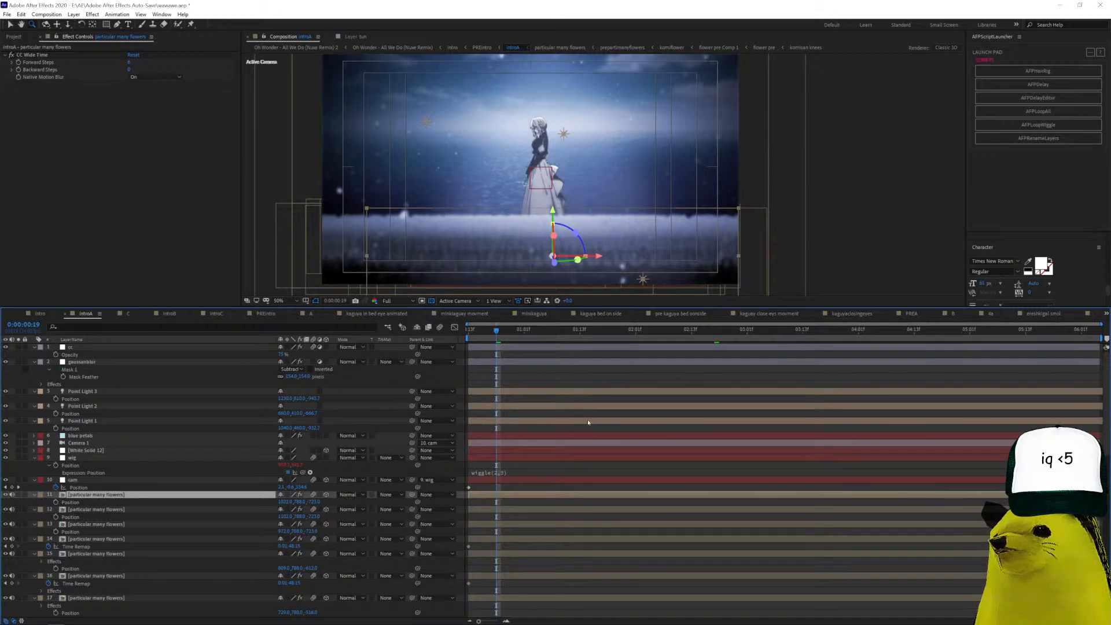
double_click(185, 496)
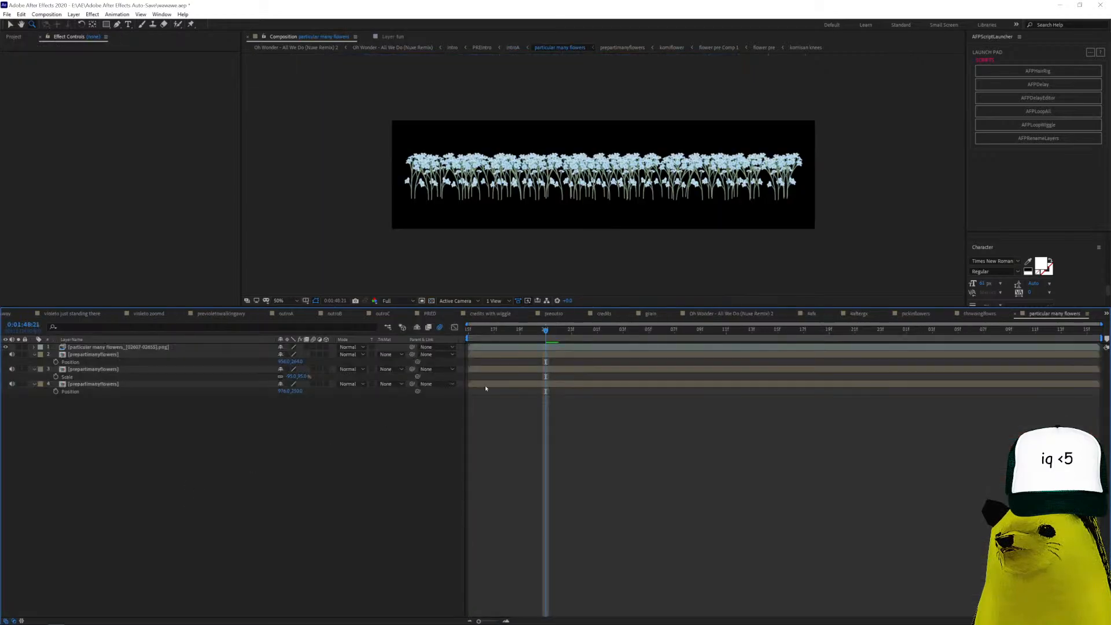
left_click_drag(511, 331, 467, 416)
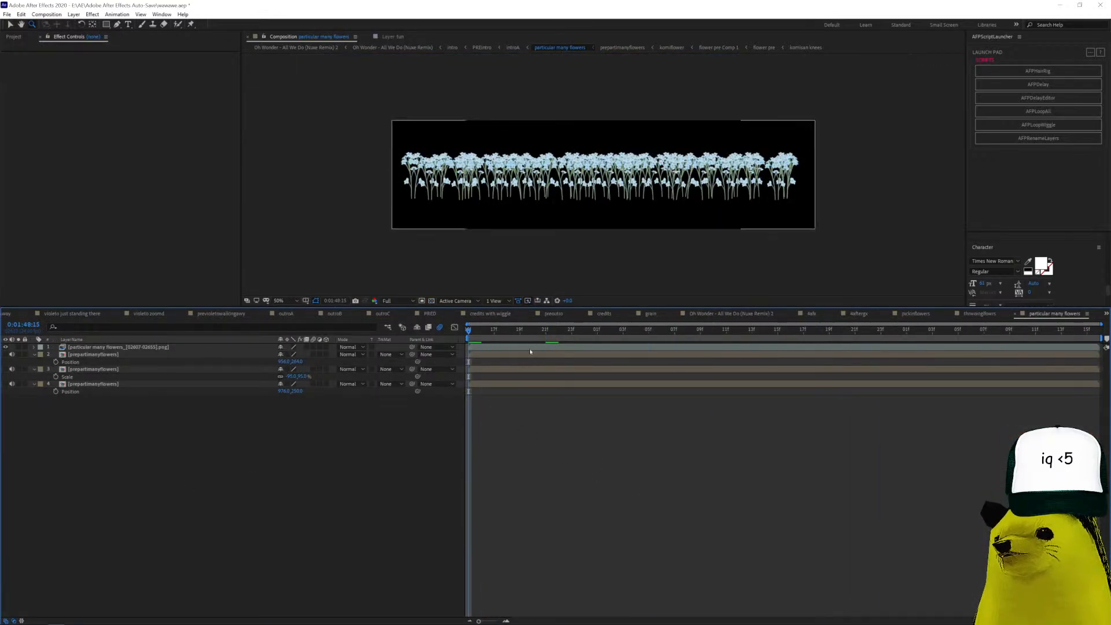
left_click_drag(510, 331, 175, 408)
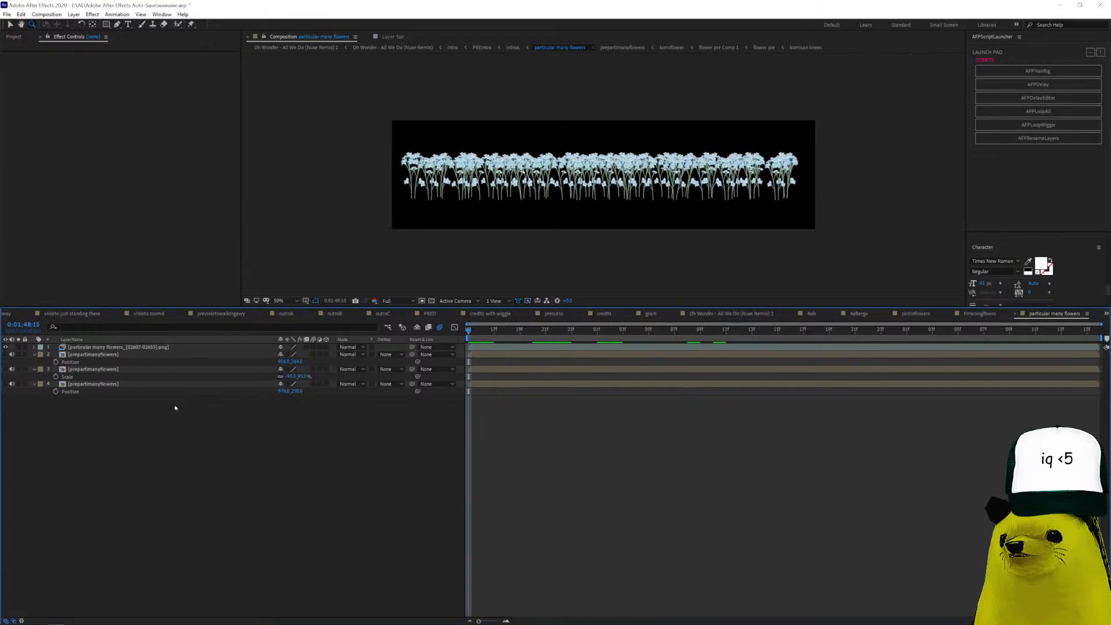
Drill down through the nested prepartimanyflowers and komiflower compositions to flower pre Comp 1, scrubbing the animation on the way.
double_click(87, 353)
left_click_drag(590, 335, 331, 387)
double_click(100, 347)
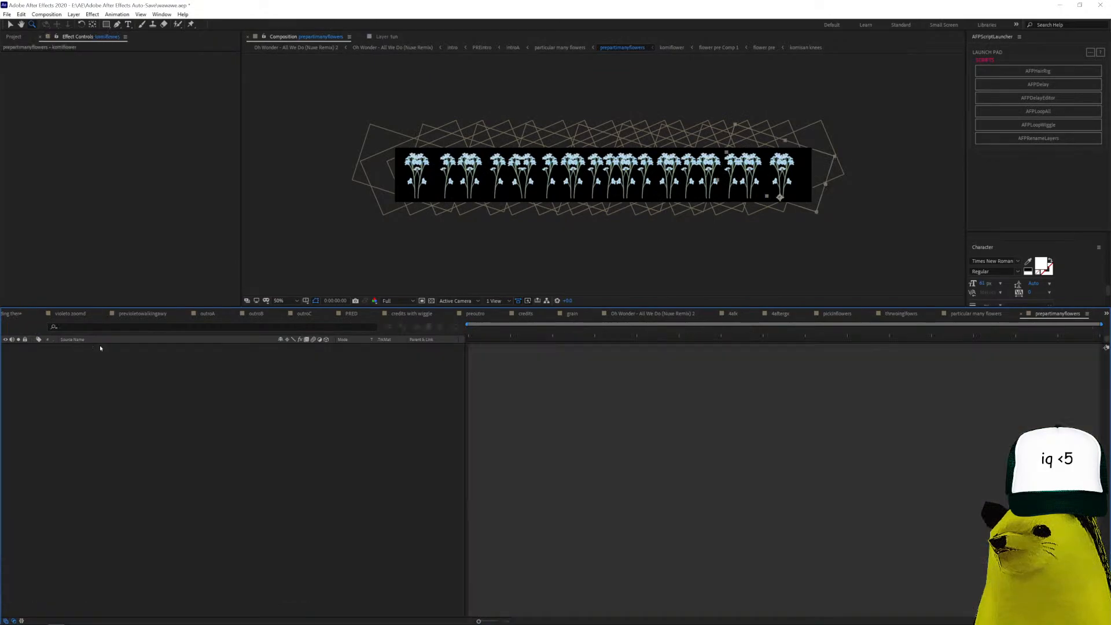
left_click_drag(454, 360, 158, 399)
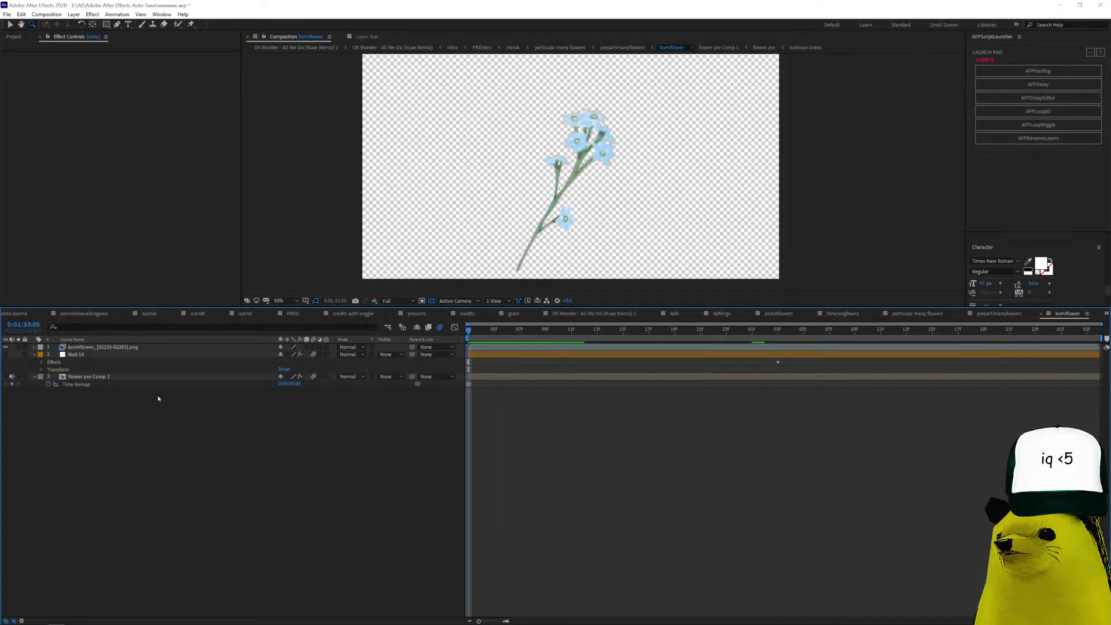
double_click(145, 378)
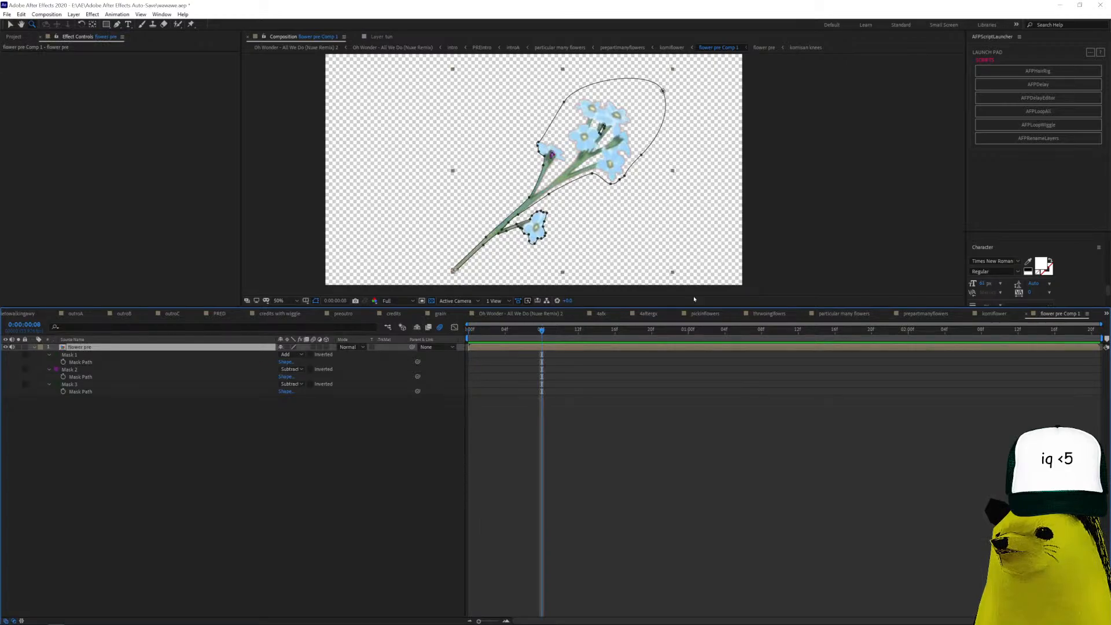
Go back through komiflower and prepartimanyflowers to the "particular many flowers" composition, previewing the flower movement at each level.
left_click(1001, 315)
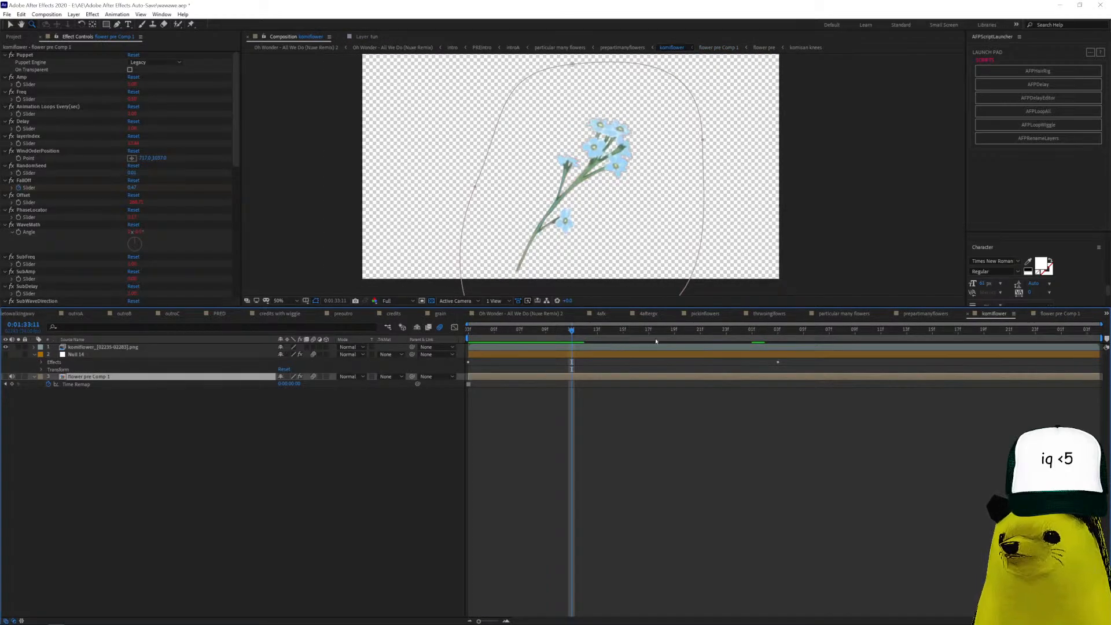
left_click_drag(747, 343, 374, 385)
left_click(935, 314)
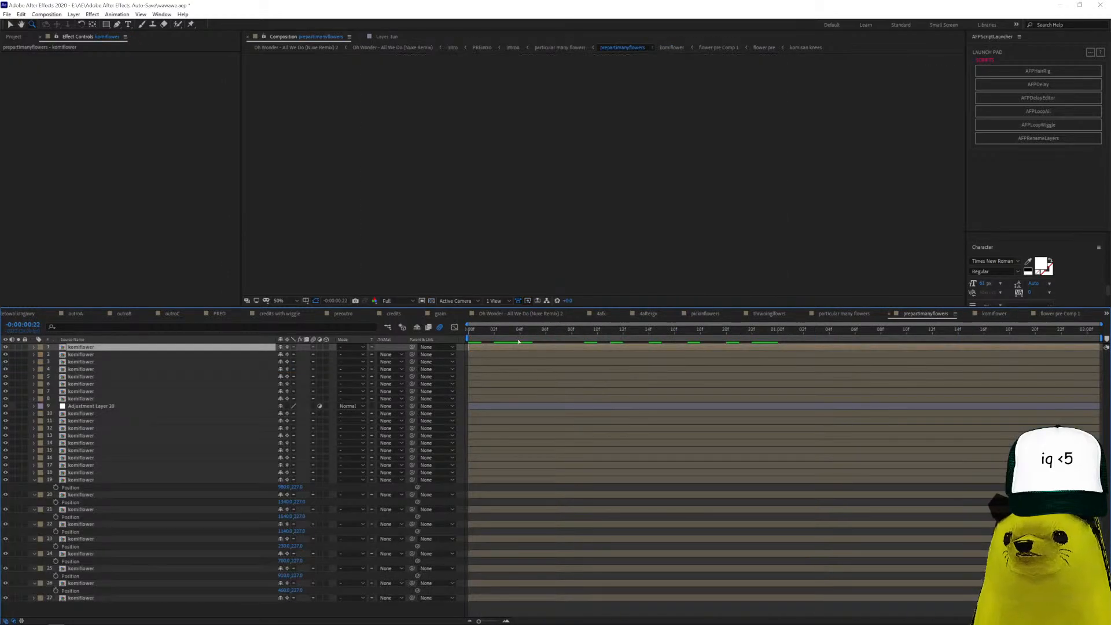
left_click_drag(519, 340, 1003, 381)
left_click(848, 313)
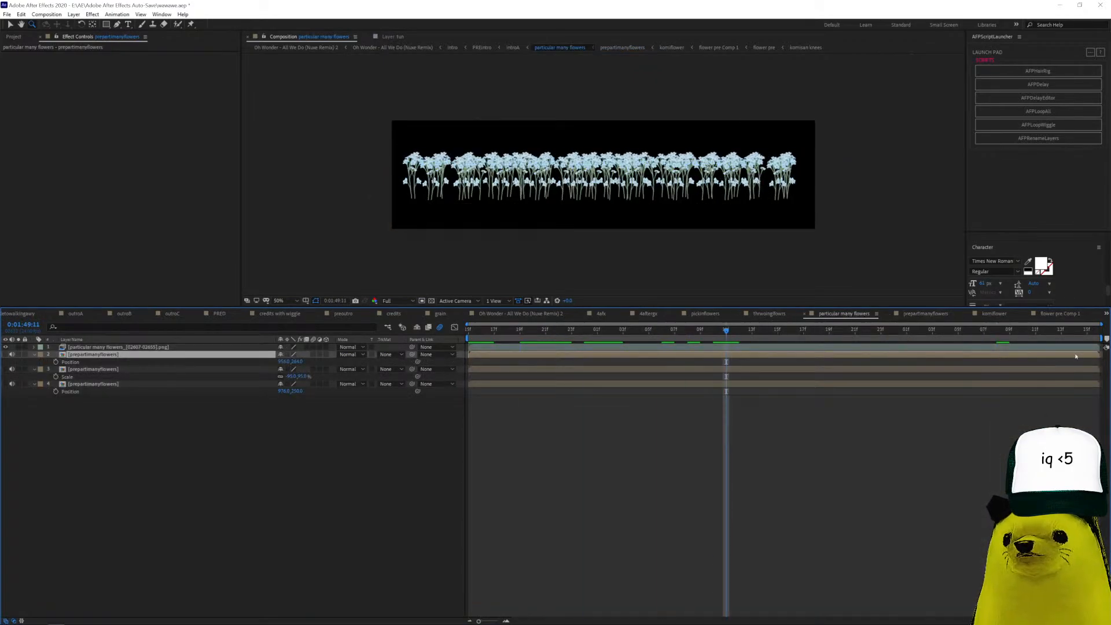
Return to the introA composition.
left_click(1106, 314)
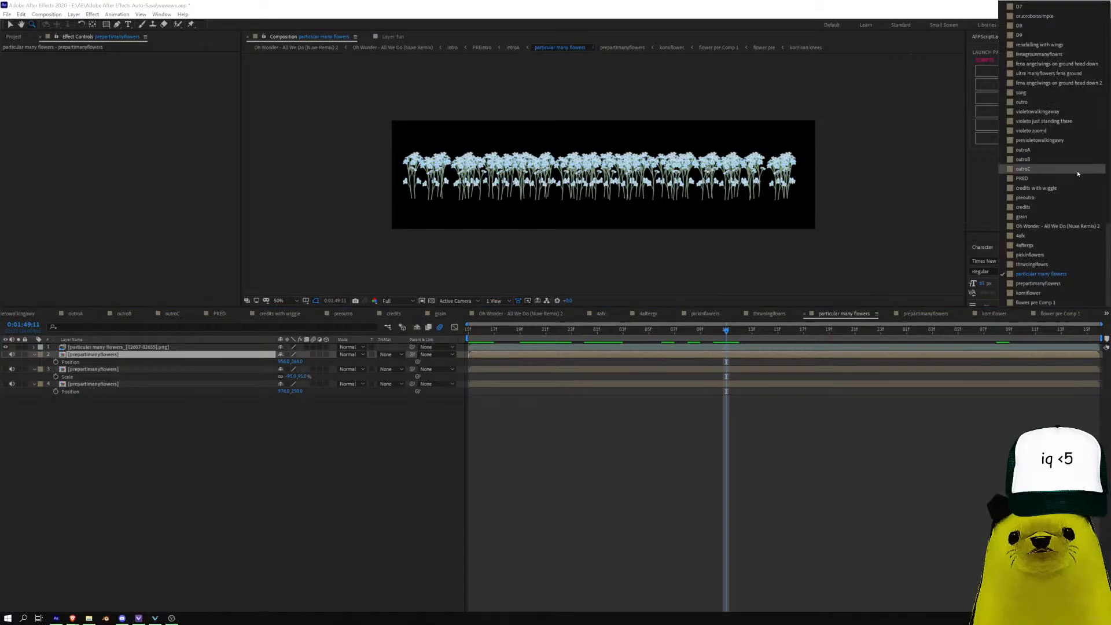
scroll(1054, 31, "up", 1)
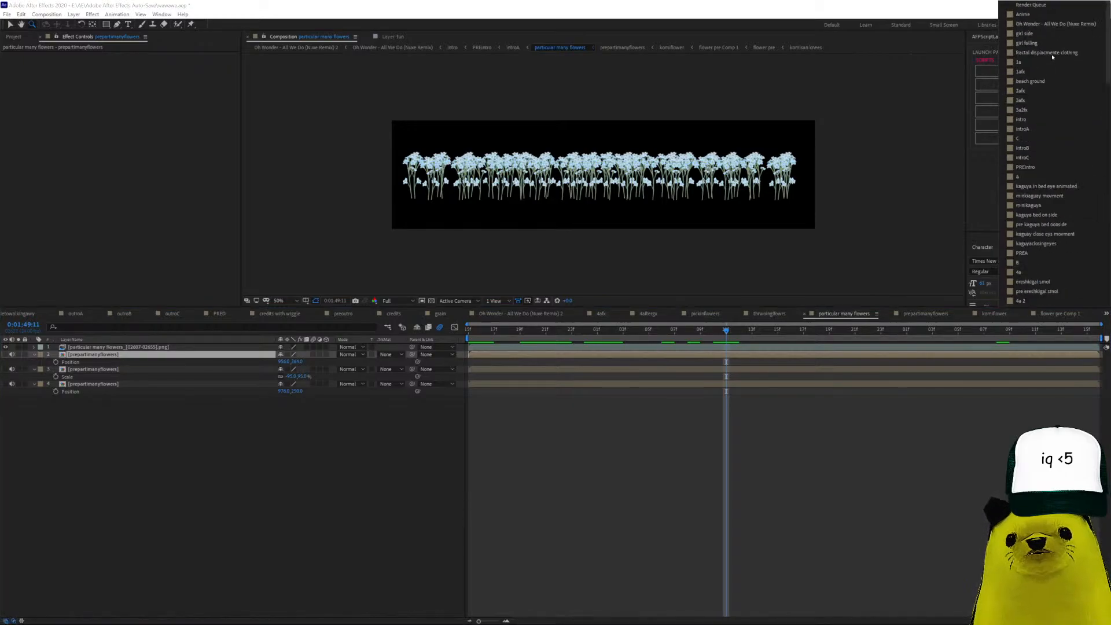
left_click(1037, 129)
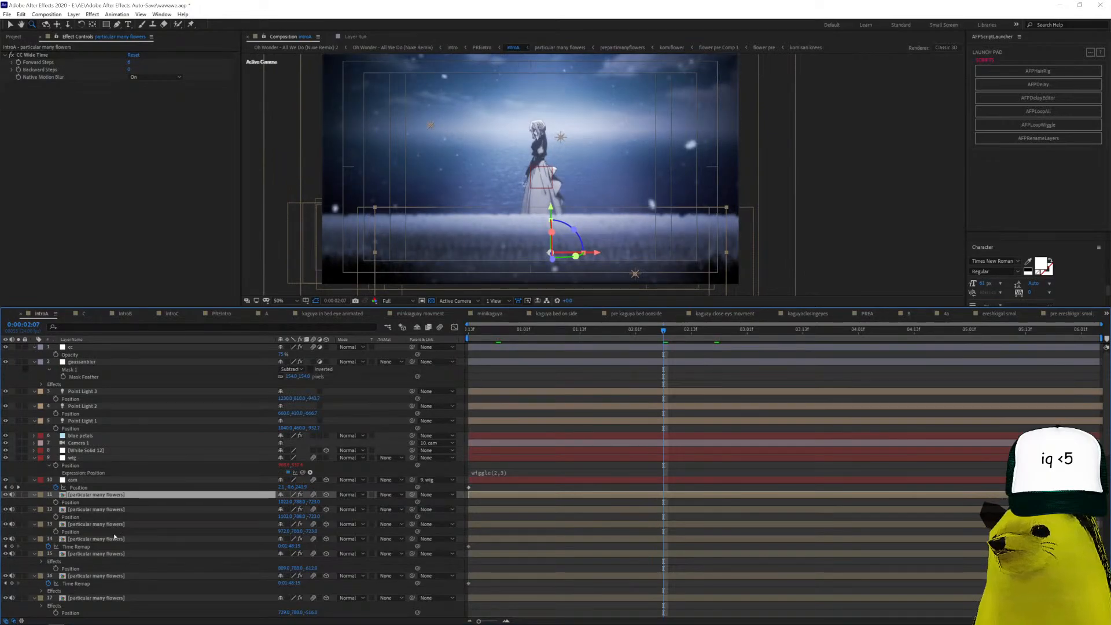
Inspect the Hue/Saturation, CC Light Sweep and Levels effects on the two violet character layers, 33 and 32.
scroll(138, 561, "down", 3)
scroll(125, 582, "down", 6)
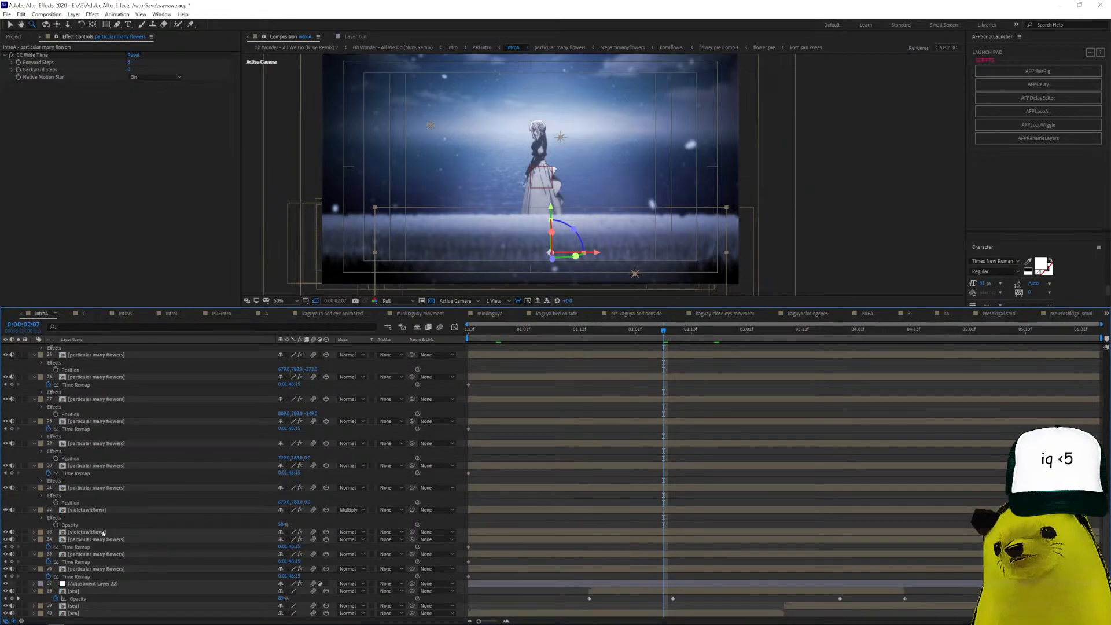
left_click(104, 533)
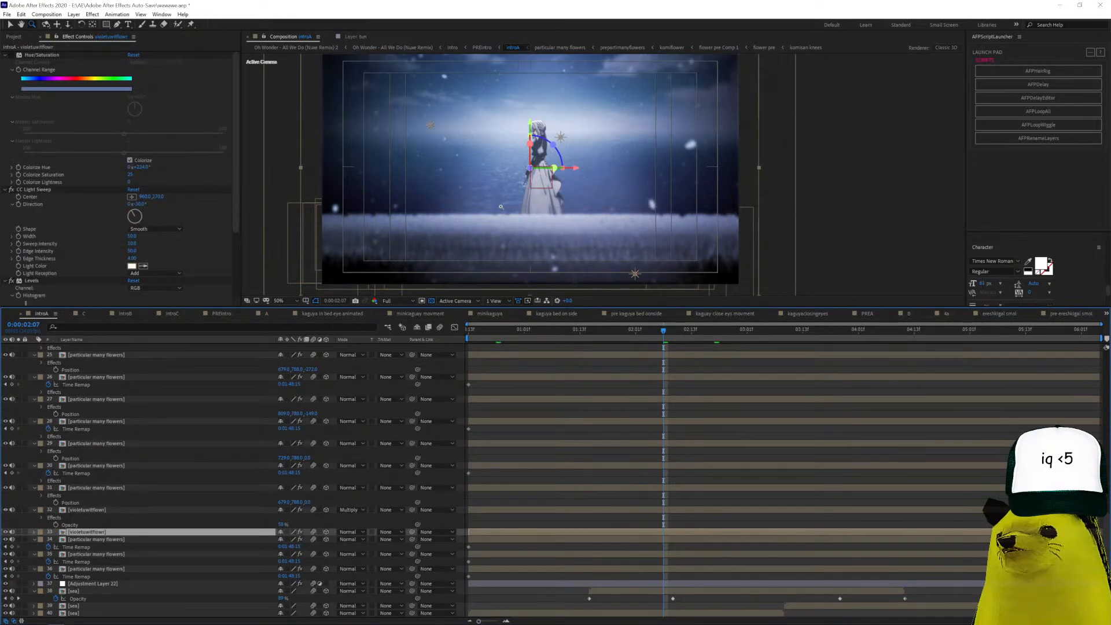
scroll(156, 289, "down", 3)
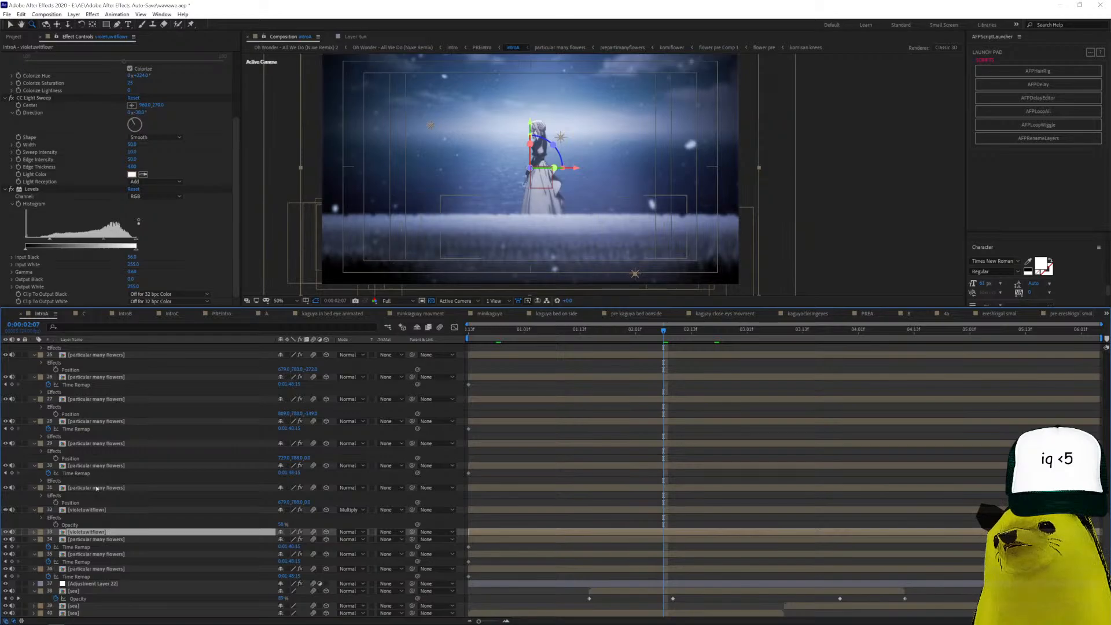
left_click(97, 509)
scroll(73, 119, "down", 5)
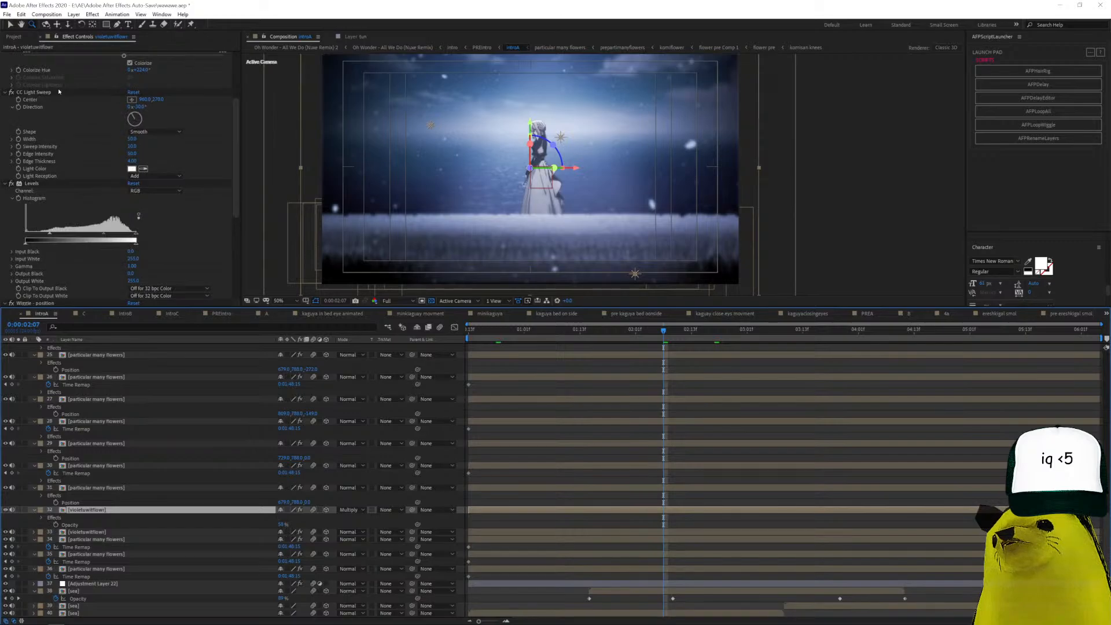
Examine the CC Light Sweep, Levels, Wiggle - position and Transform effects on violet character layer 32 against a close-up of the character.
left_click(58, 92)
scroll(609, 167, "up", 3)
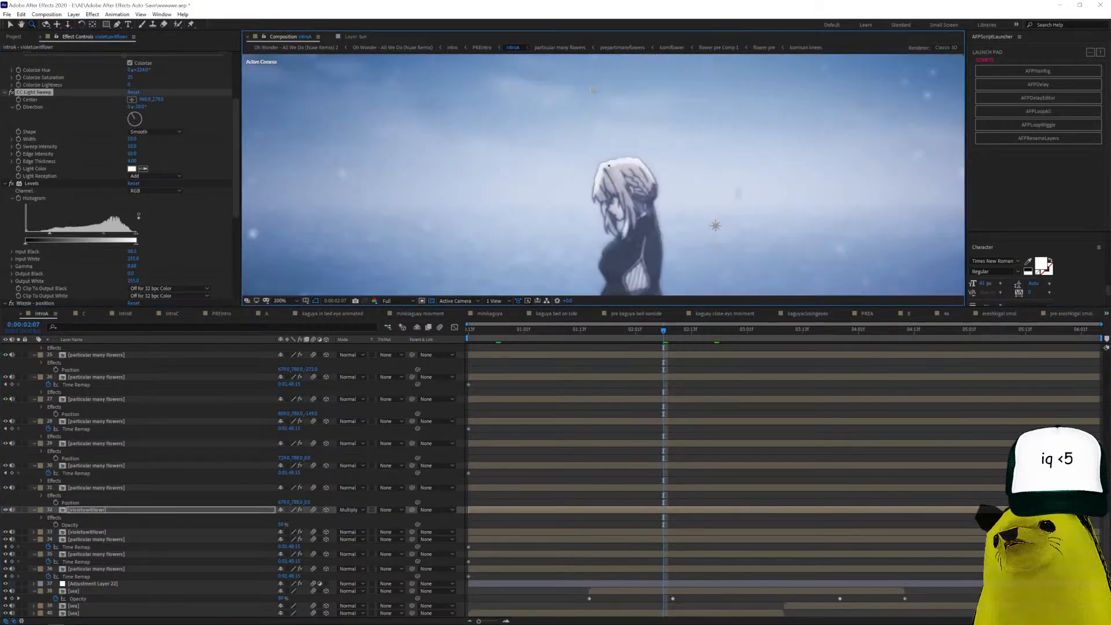
left_click(12, 93)
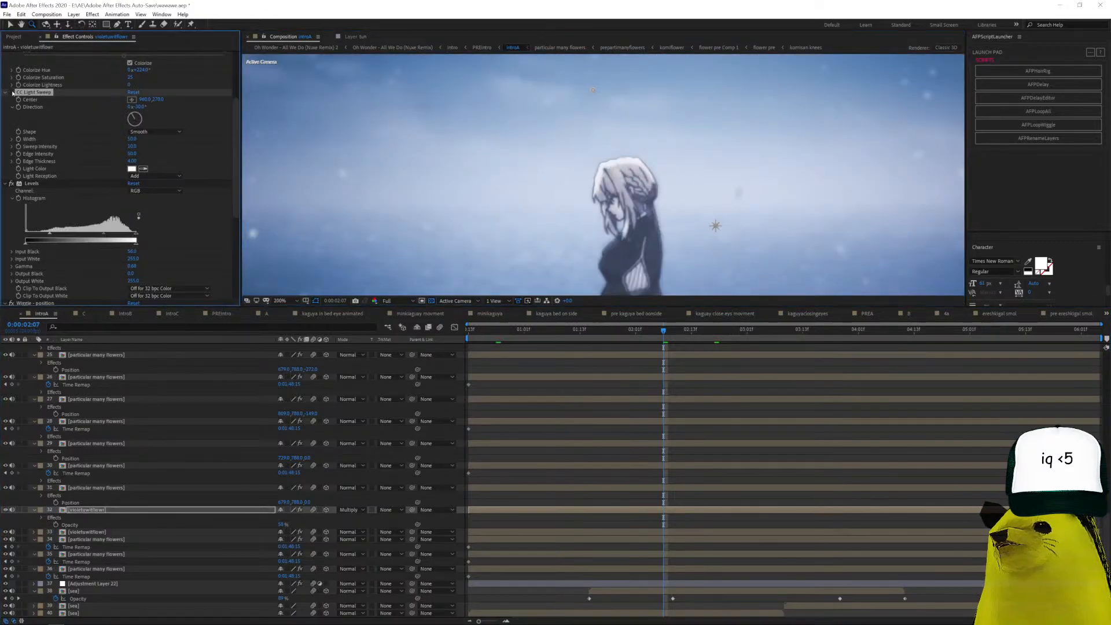
left_click(49, 183)
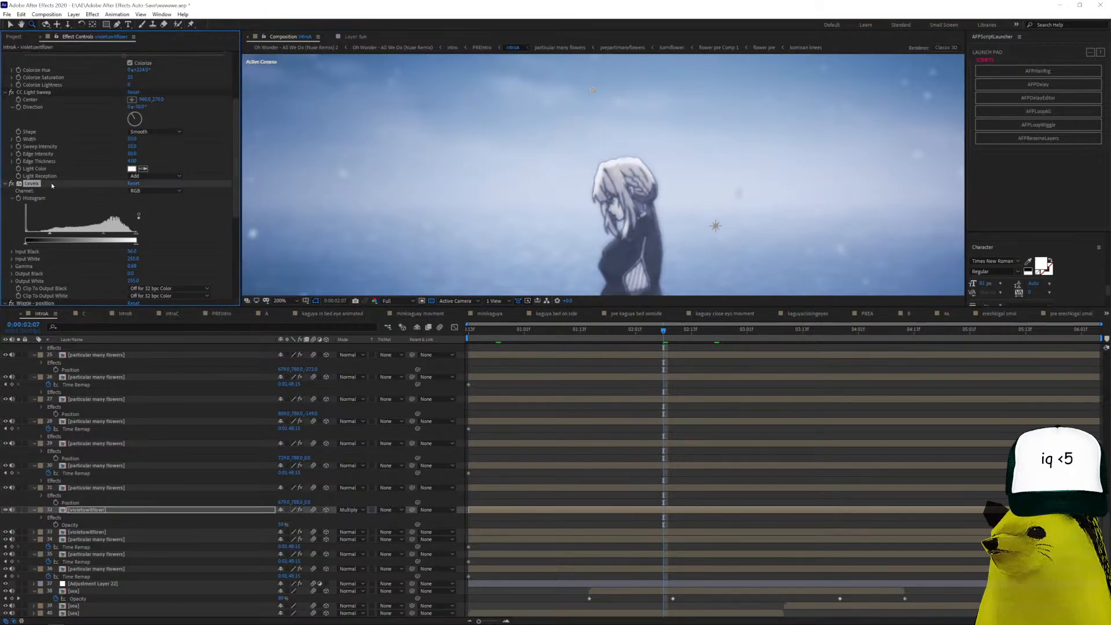
scroll(49, 191, "down", 5)
left_click(49, 157)
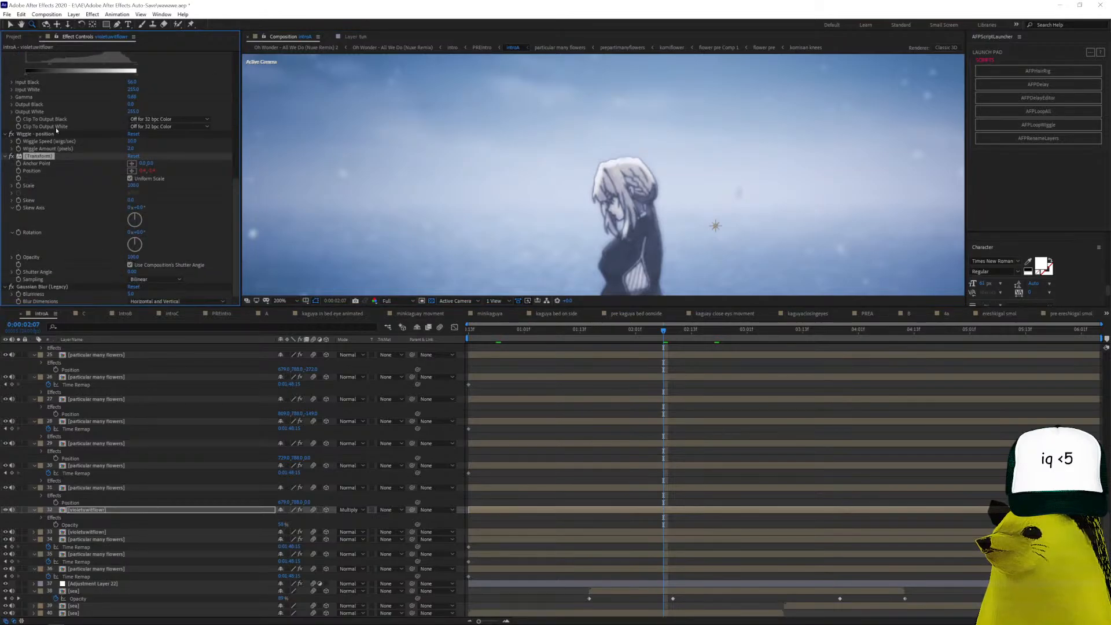
left_click(60, 133)
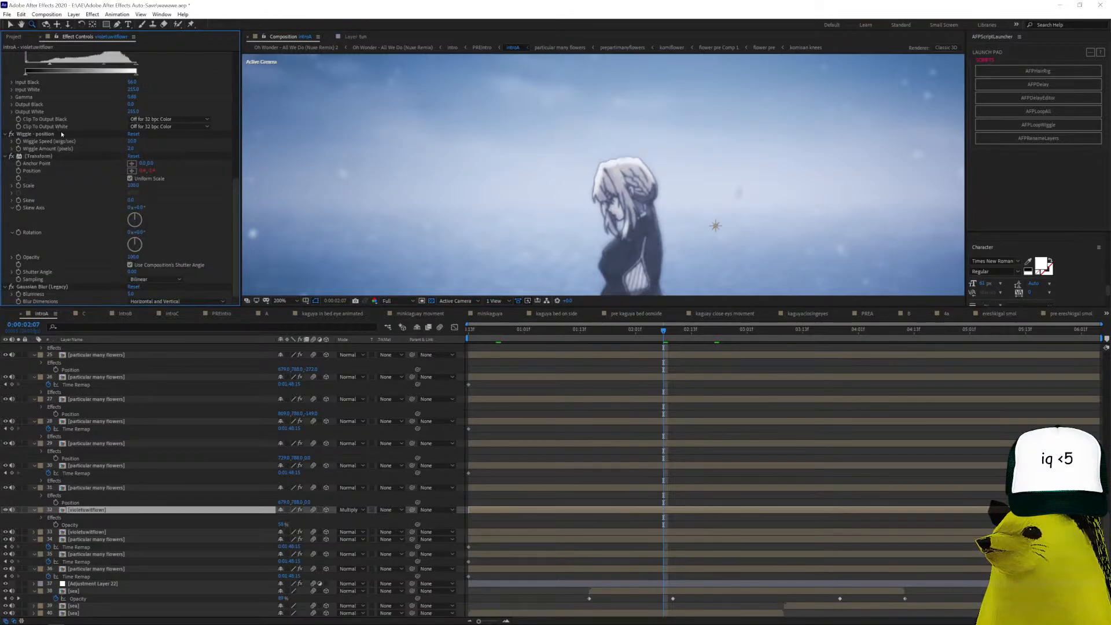
Reveal the effects of character layer 32 in the timeline and compare it with character layer 33 below.
left_click(73, 489)
left_click(85, 512)
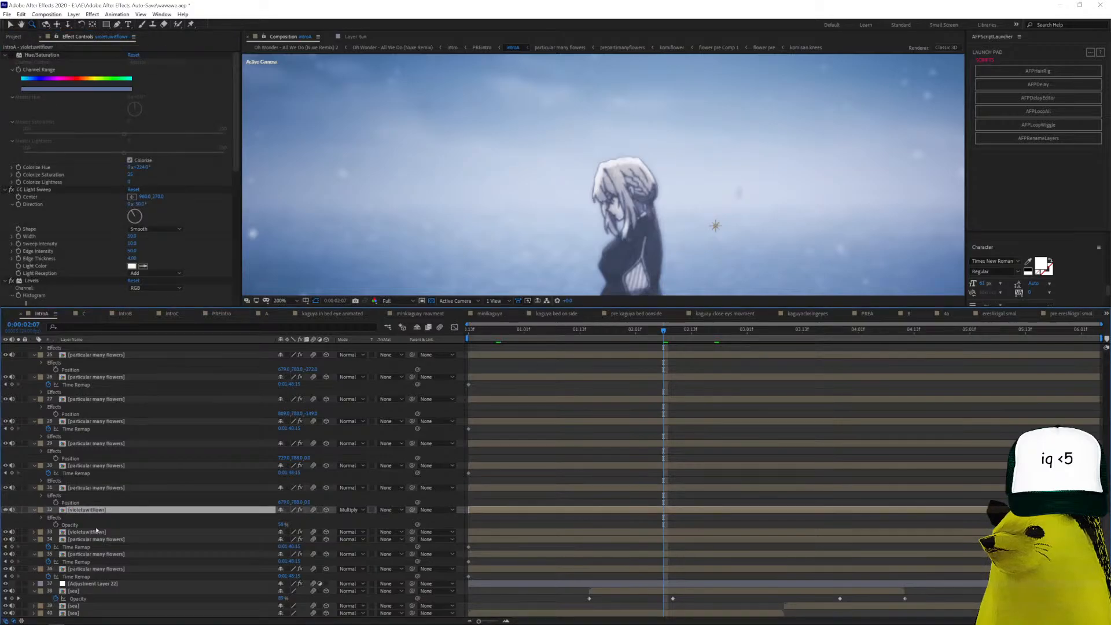
key("e")
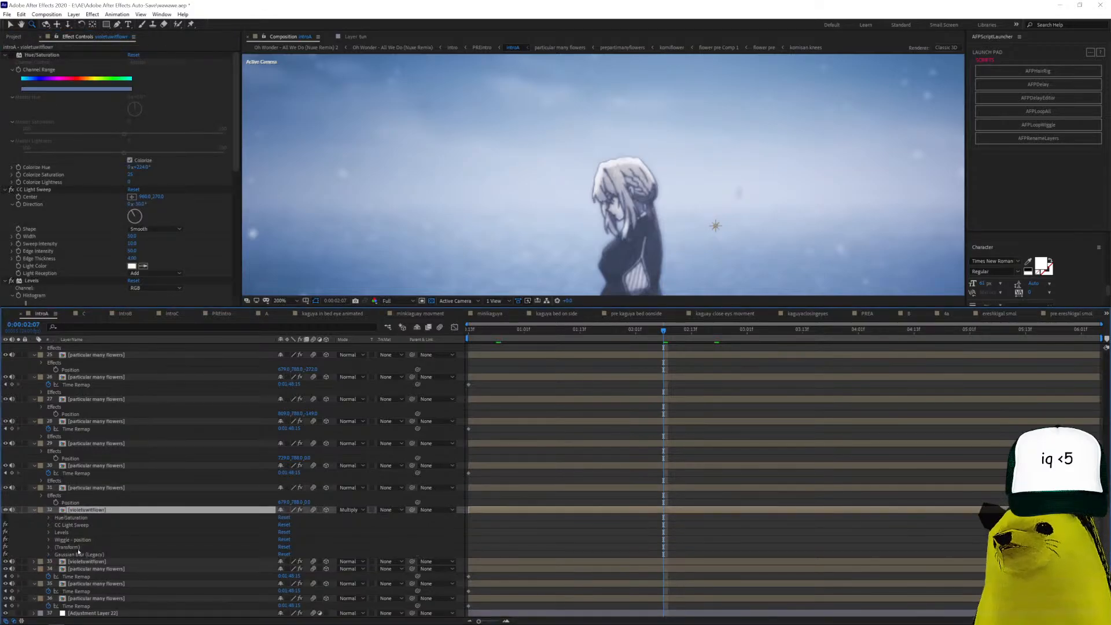
left_click(34, 510)
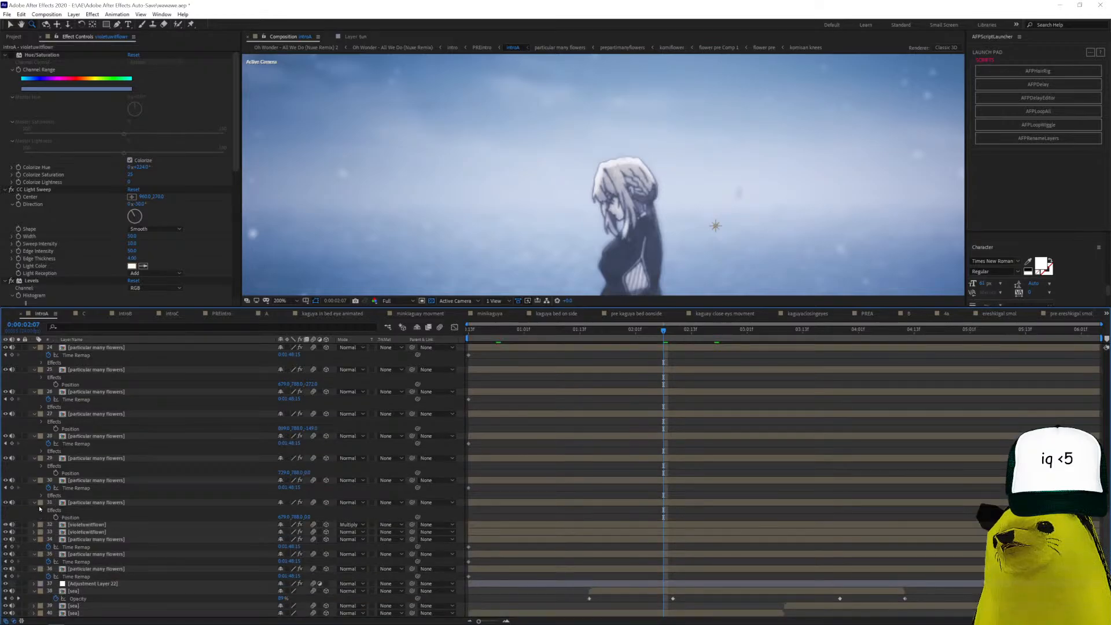
left_click(75, 526)
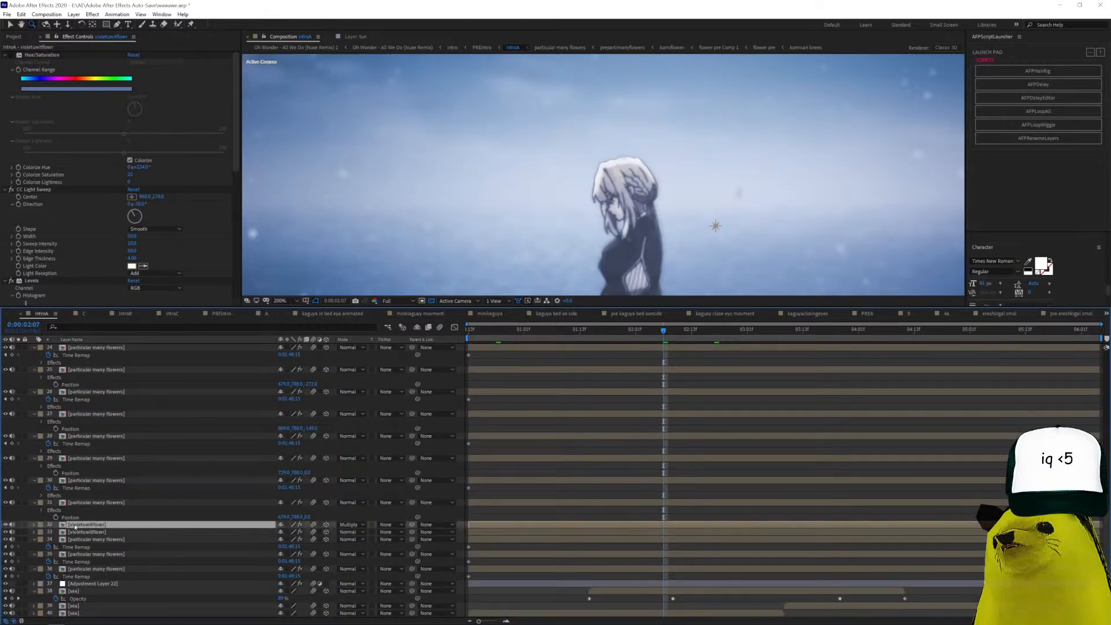
left_click(34, 526)
scroll(72, 514, "down", 3)
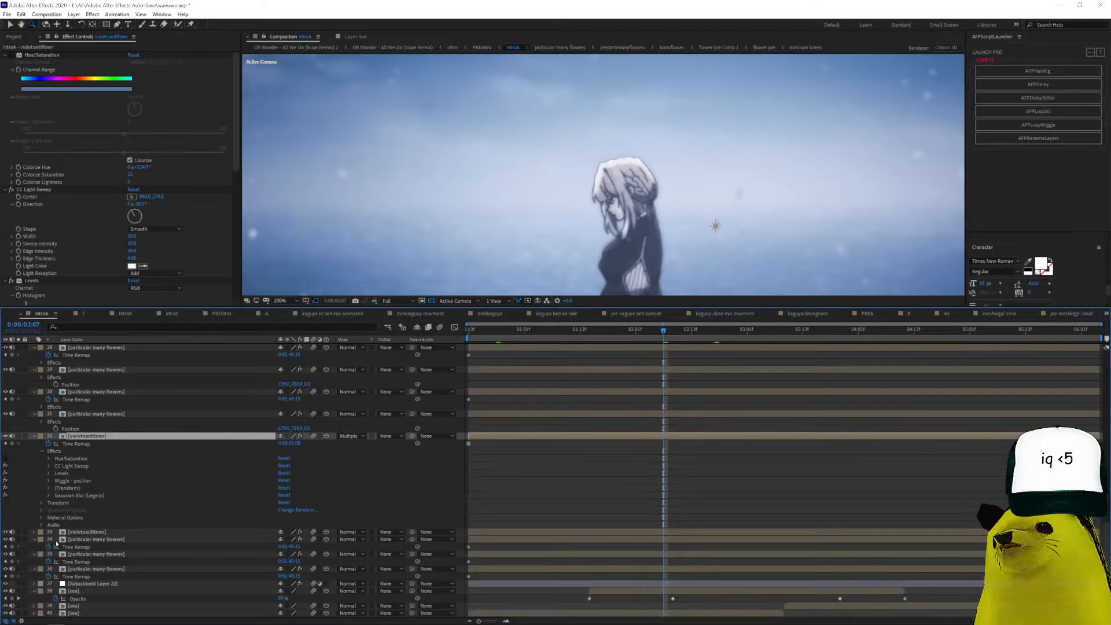
left_click(97, 533)
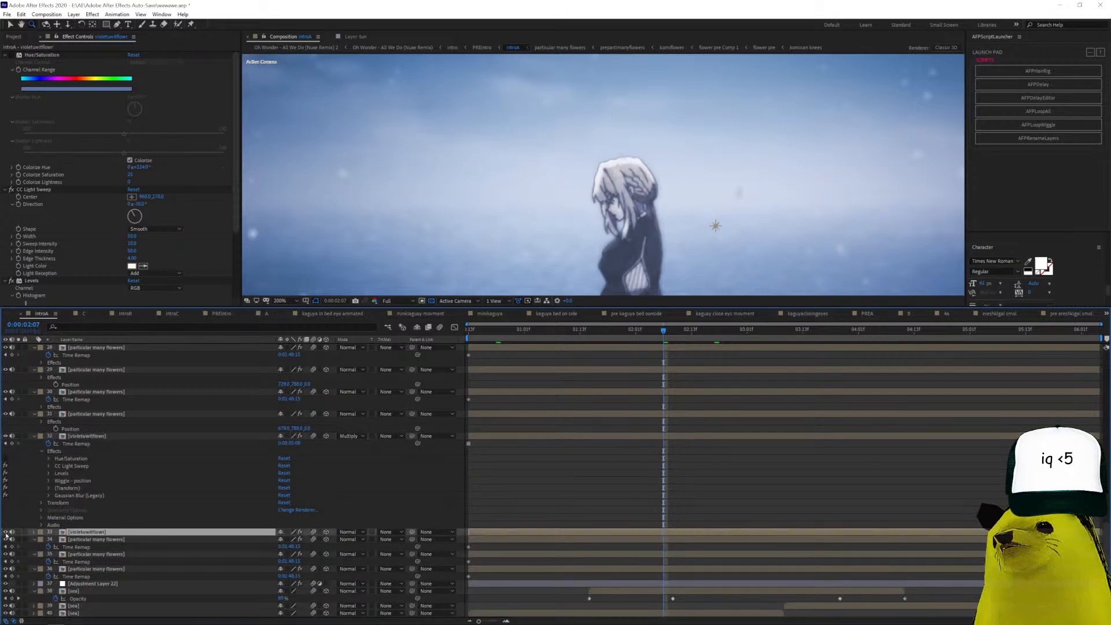
Solo sea layers 39 and 40 in turn, restore the full view, and review Adjustment Layer 22's effects while scrubbing ahead.
left_click(124, 605)
scroll(580, 189, "down", 4)
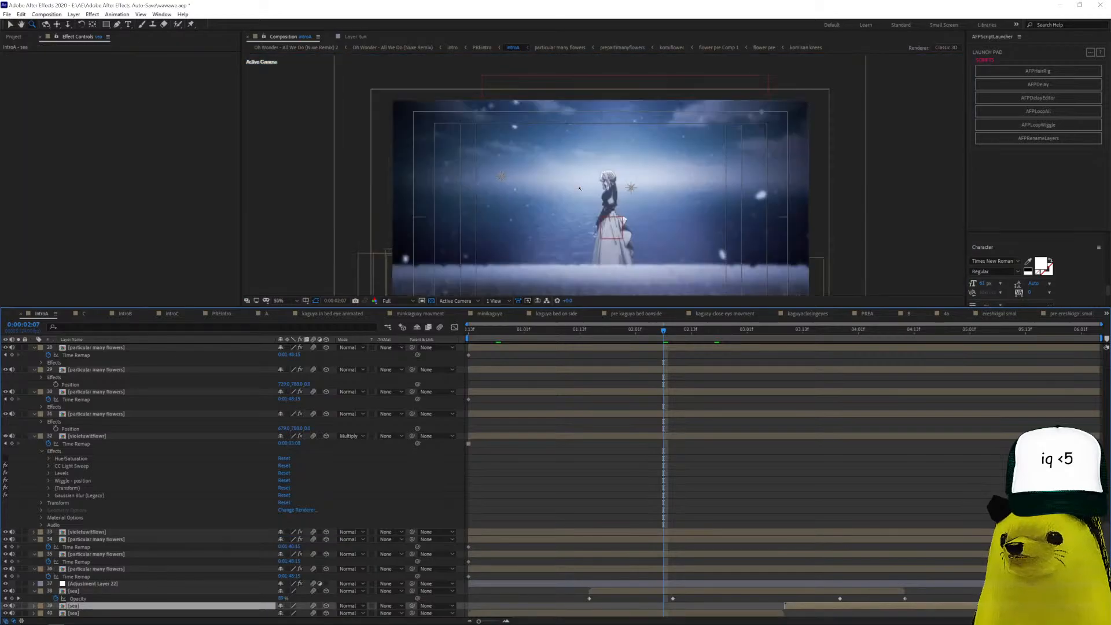
left_click(18, 605)
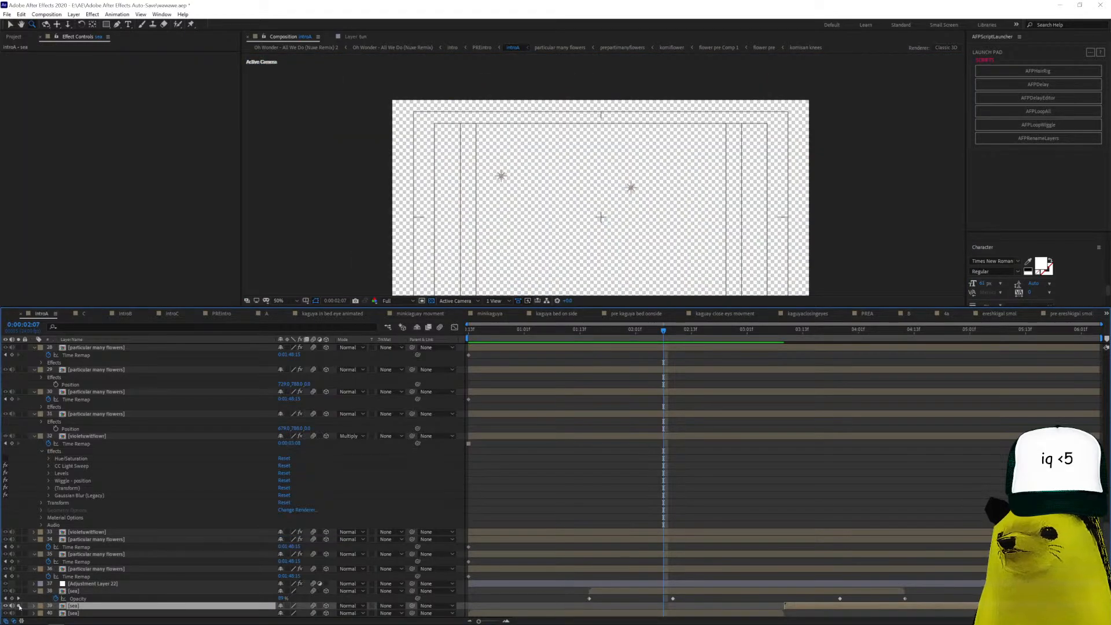
left_click(19, 605)
left_click(22, 613)
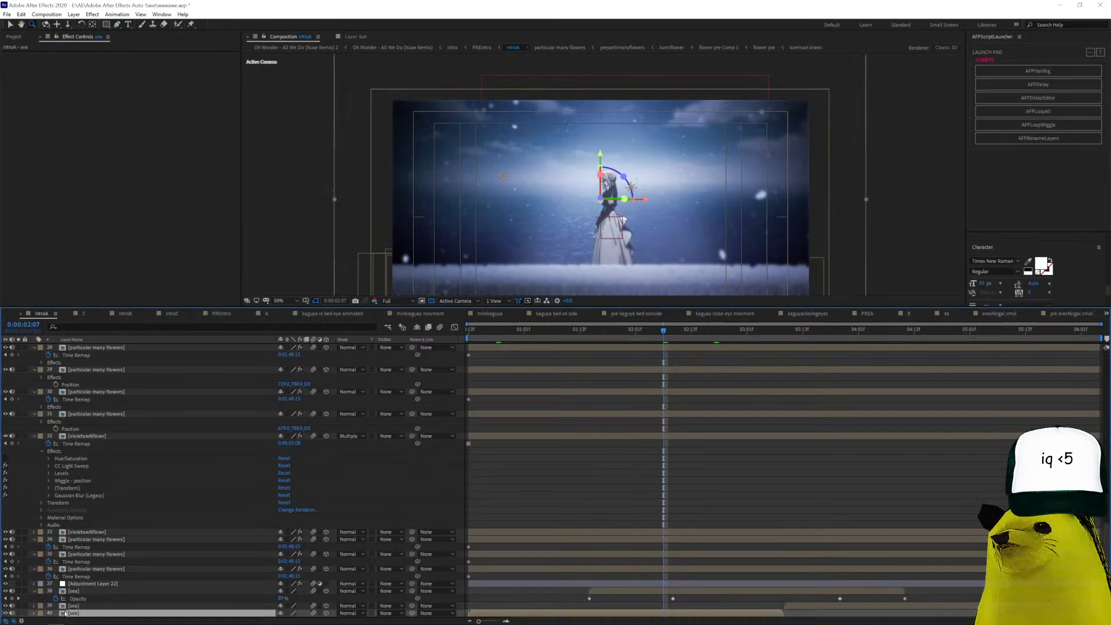
left_click(18, 613)
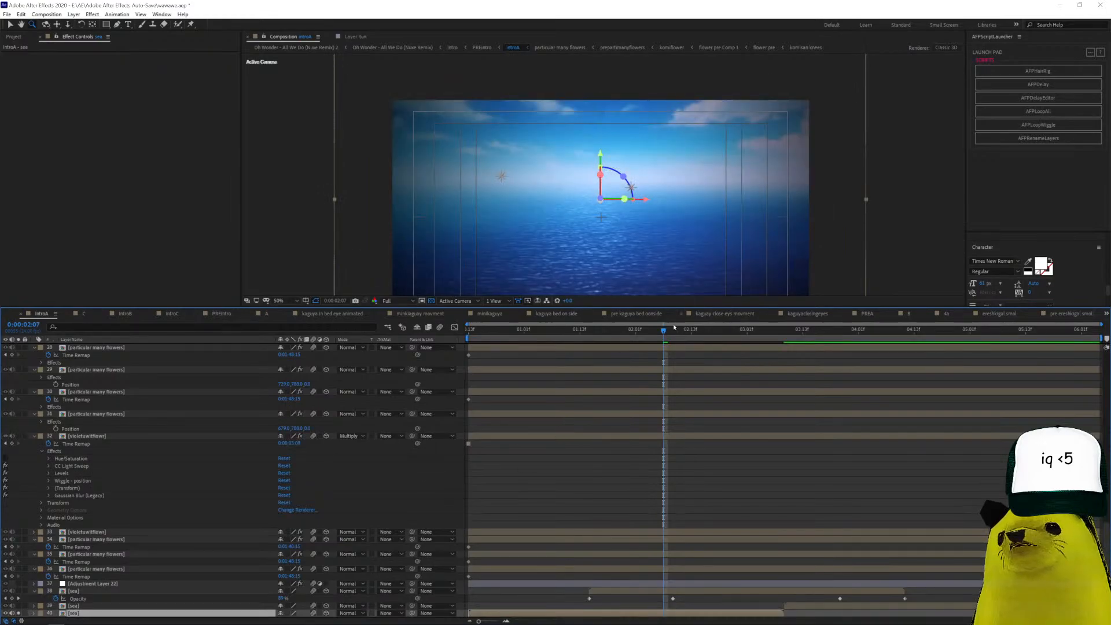
left_click(18, 613)
left_click(93, 584)
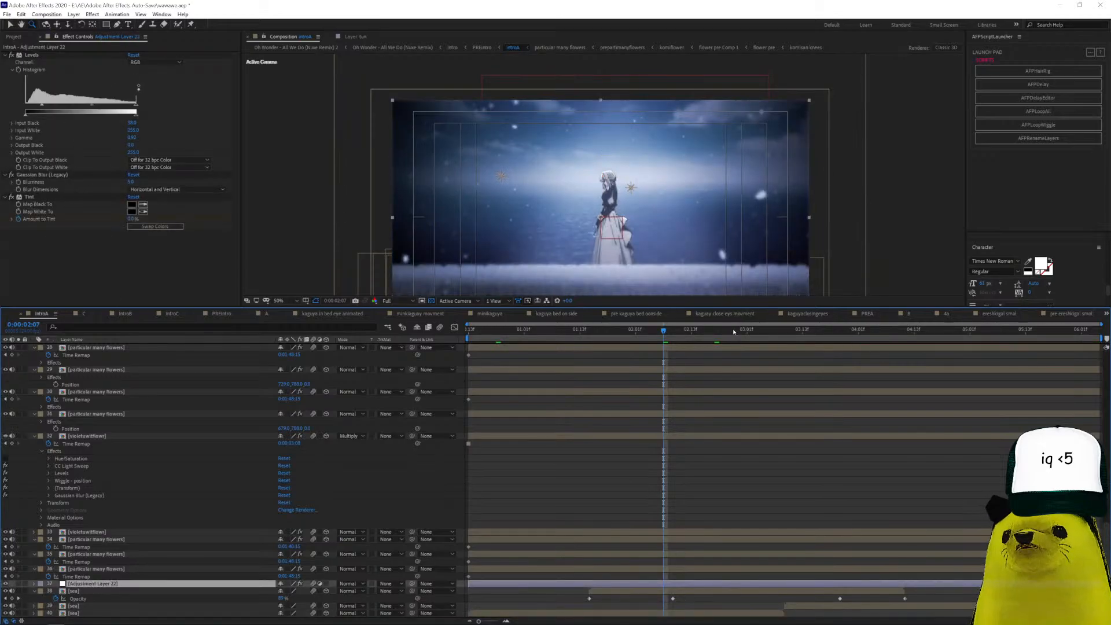
left_click_drag(733, 332, 966, 335)
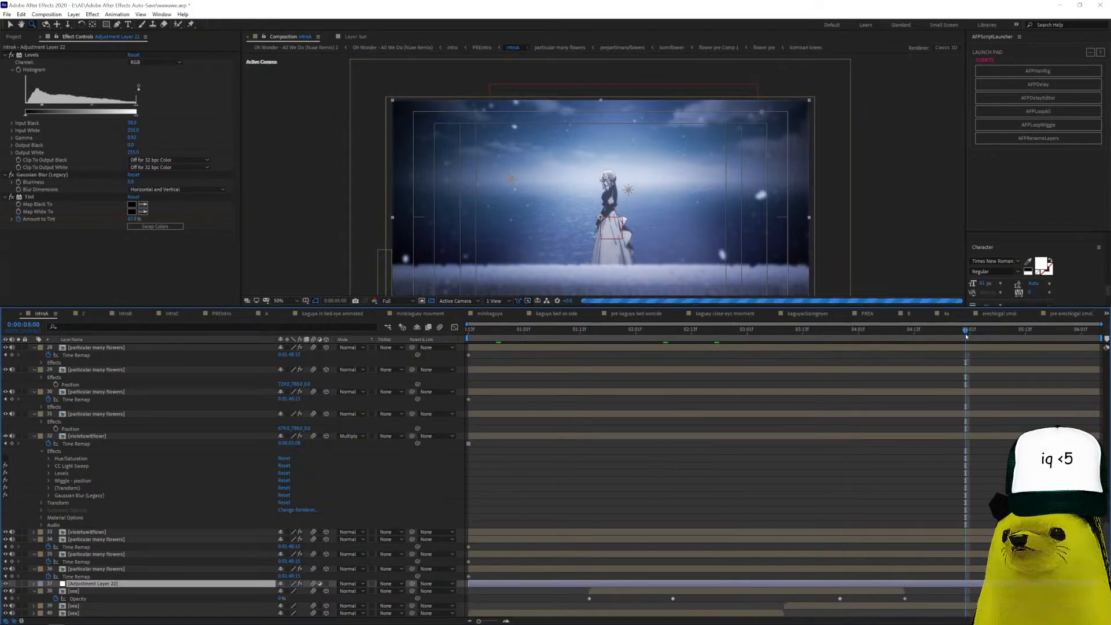
Switch to the introB composition and go through its null, solid, camera and upper two violetu layers.
left_click(123, 314)
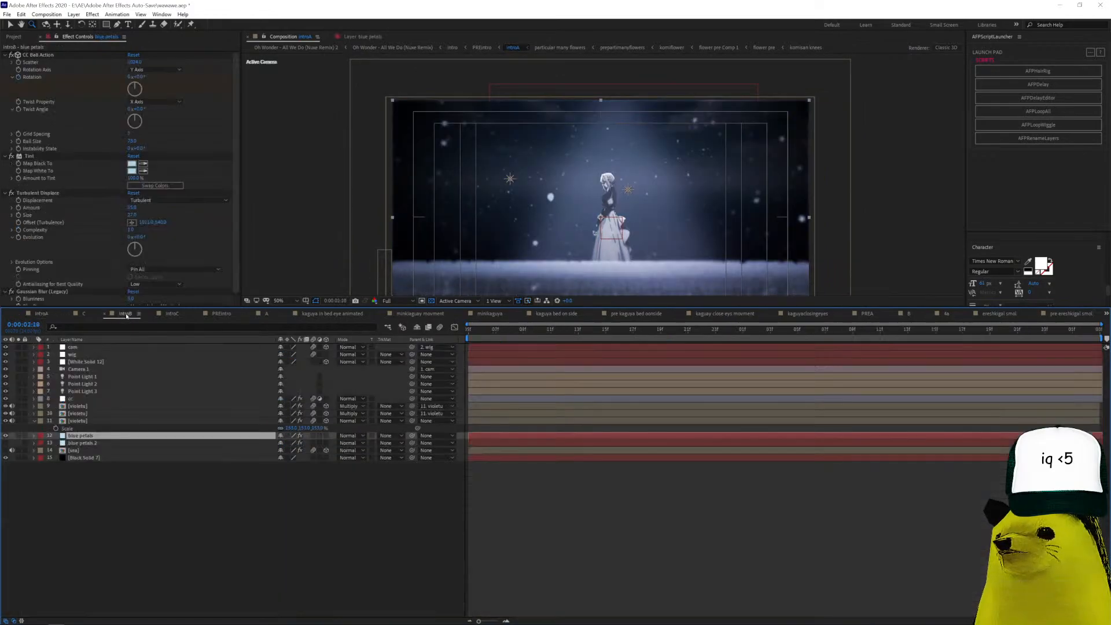
left_click(155, 340)
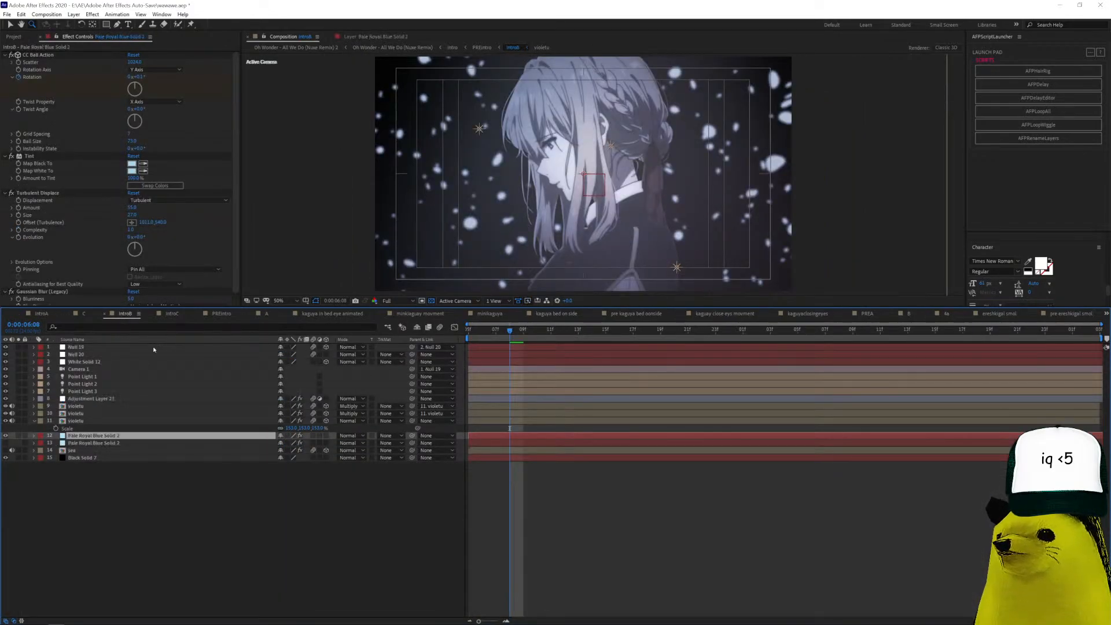
left_click(147, 347)
left_click(136, 362)
left_click(122, 369)
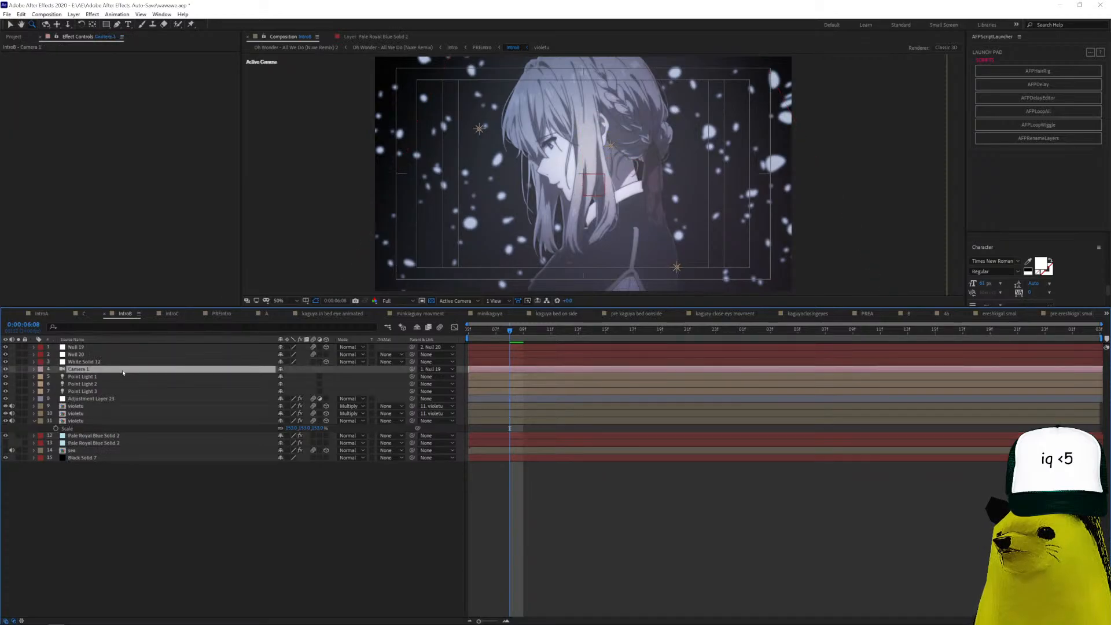
left_click(97, 406)
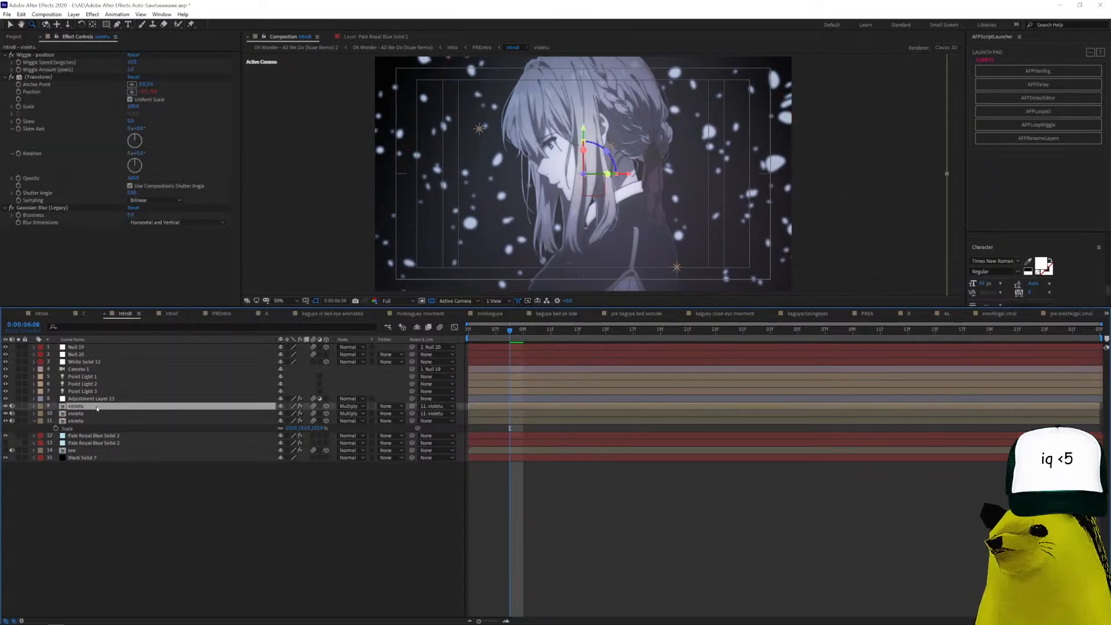
left_click(100, 414)
Open the nested violetu composition, scrub the head animation, and examine the image sequence and the masked clip layer with its Stroke effect.
double_click(95, 413)
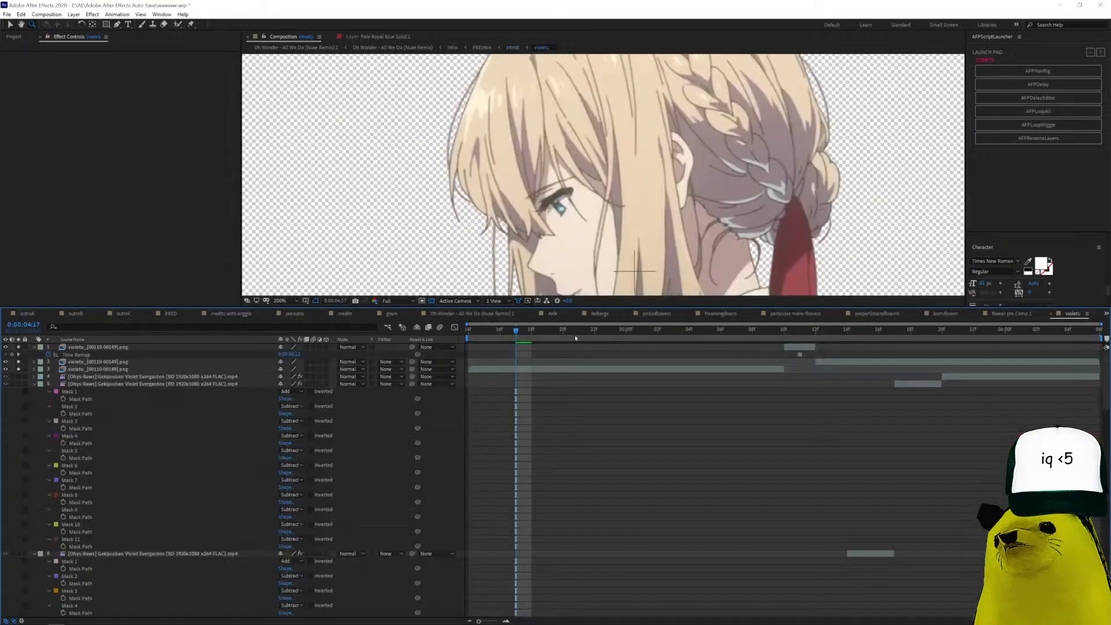
left_click_drag(564, 332, 898, 355)
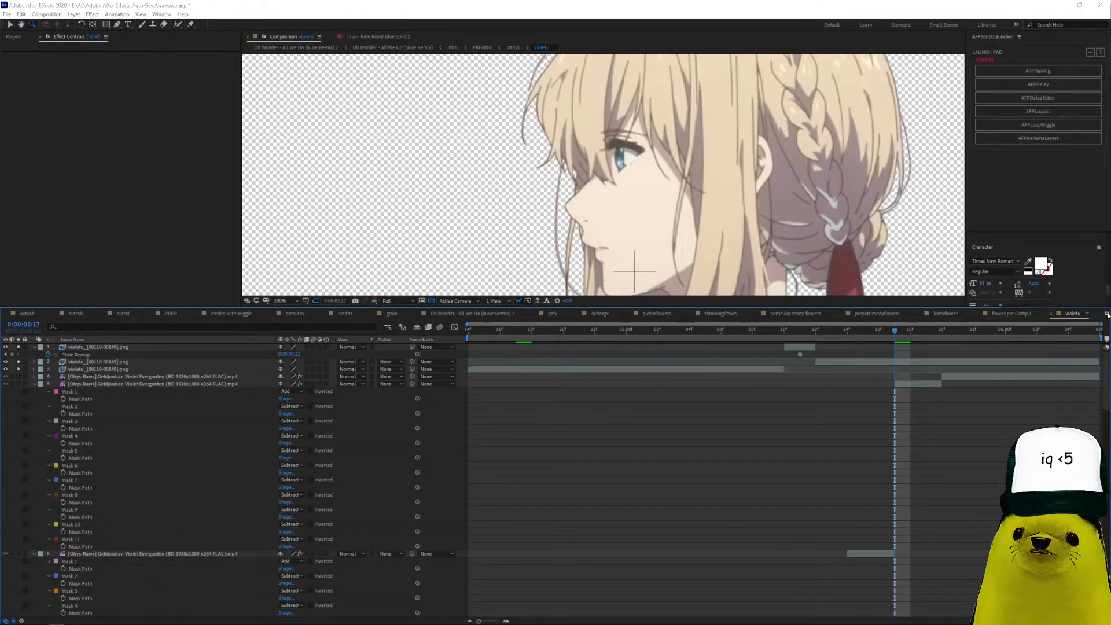
left_click(1107, 314)
left_click(503, 368)
left_click(507, 370)
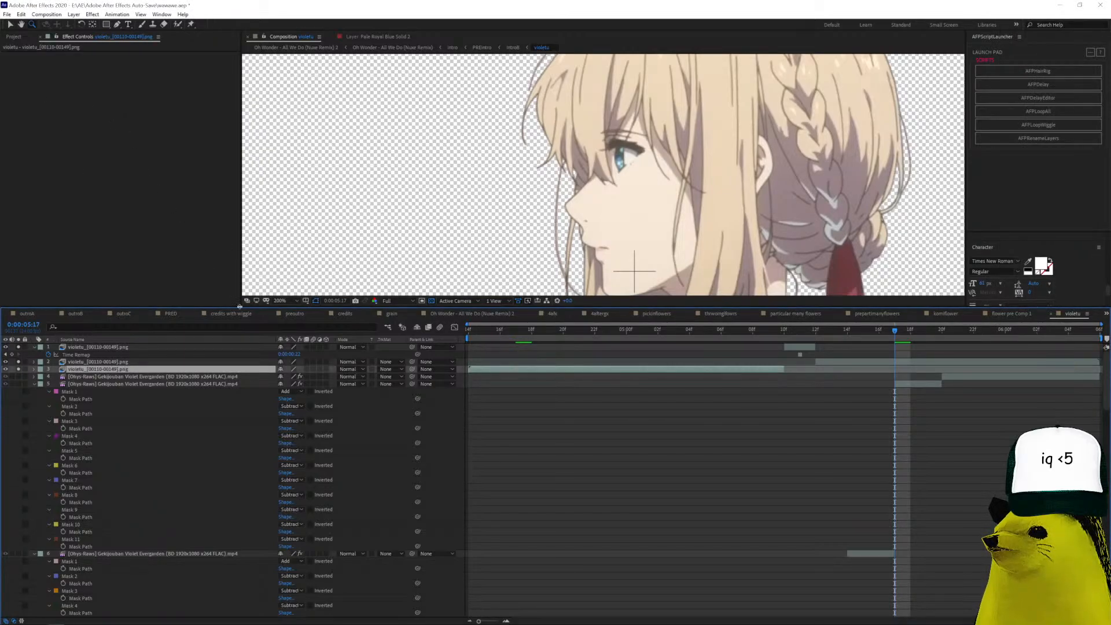
left_click(875, 330)
scroll(843, 409, "down", 10)
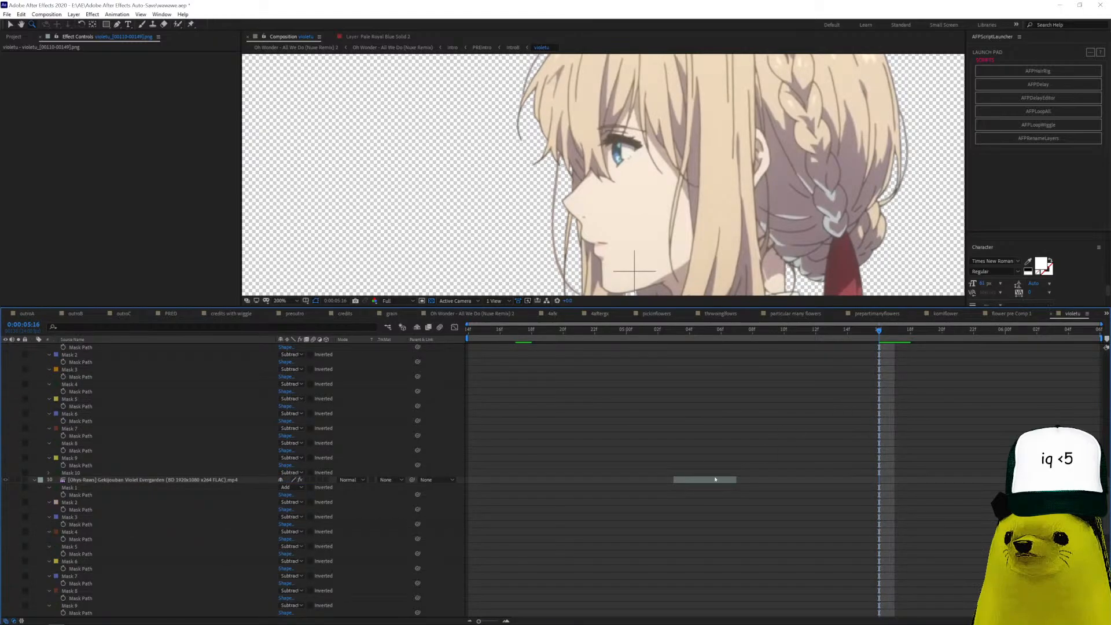
left_click(714, 479)
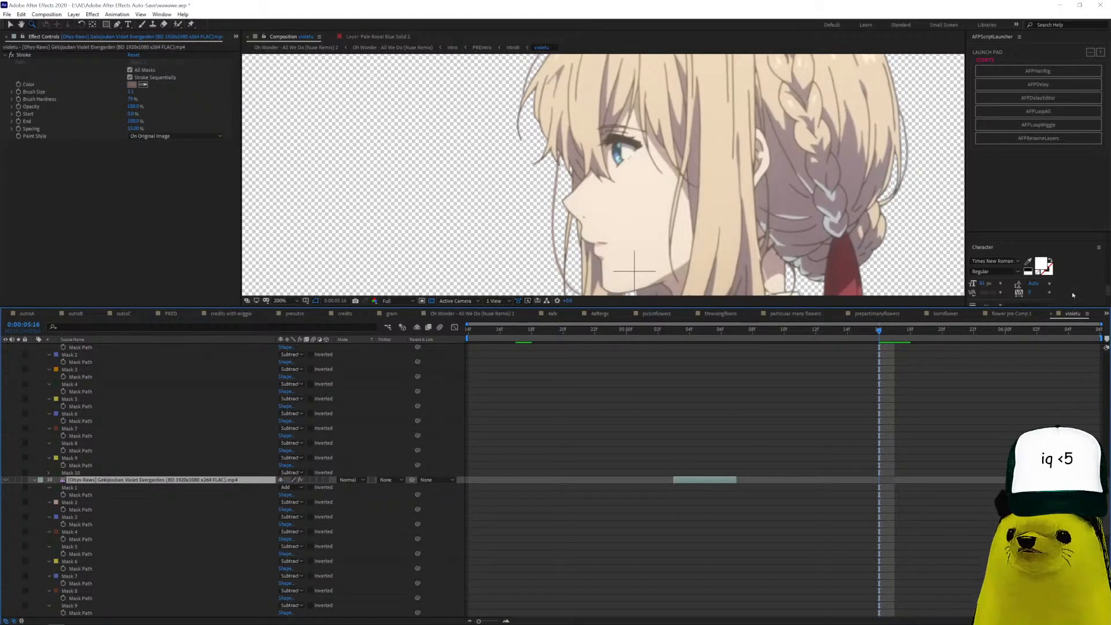
Return to the introB composition and review the effects on its stacked violetu character layers.
left_click(1106, 314)
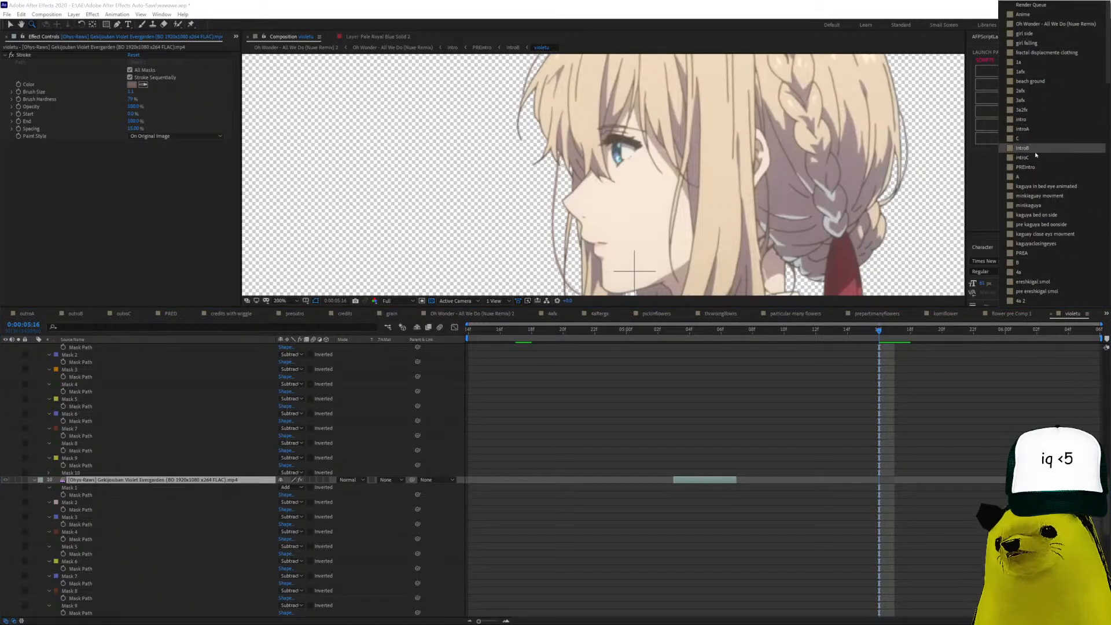
left_click(1036, 149)
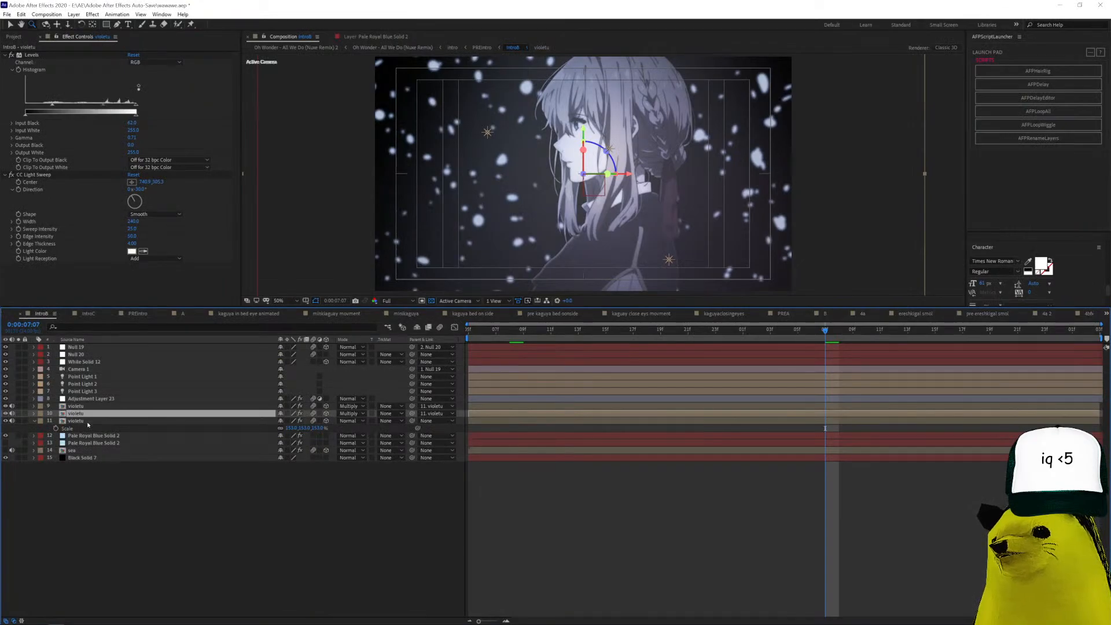
left_click(87, 422)
left_click(113, 414)
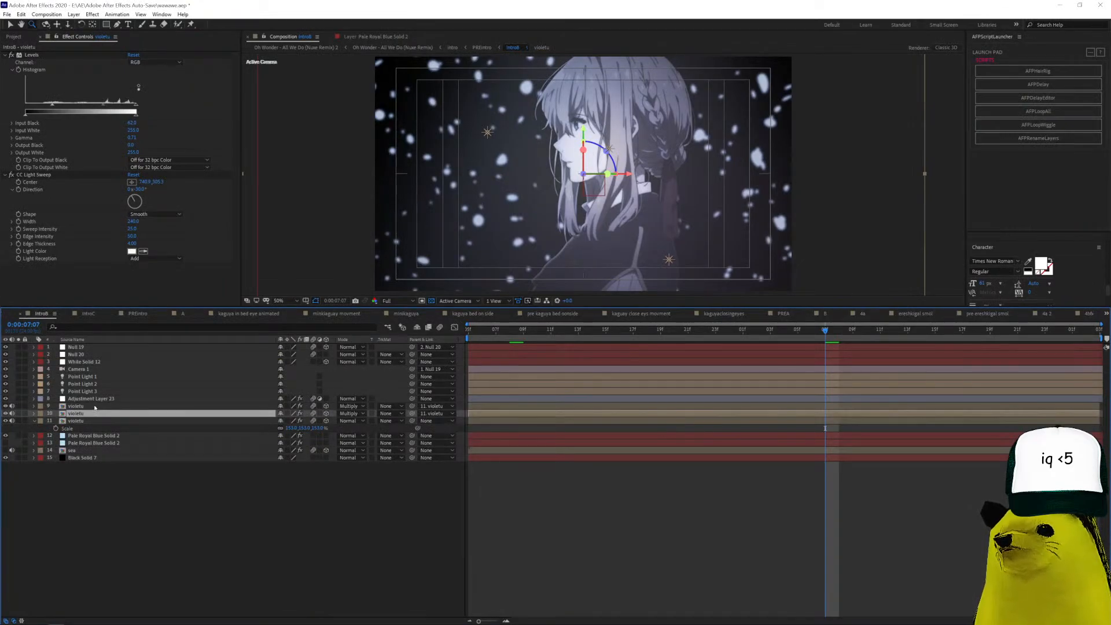
left_click(94, 407)
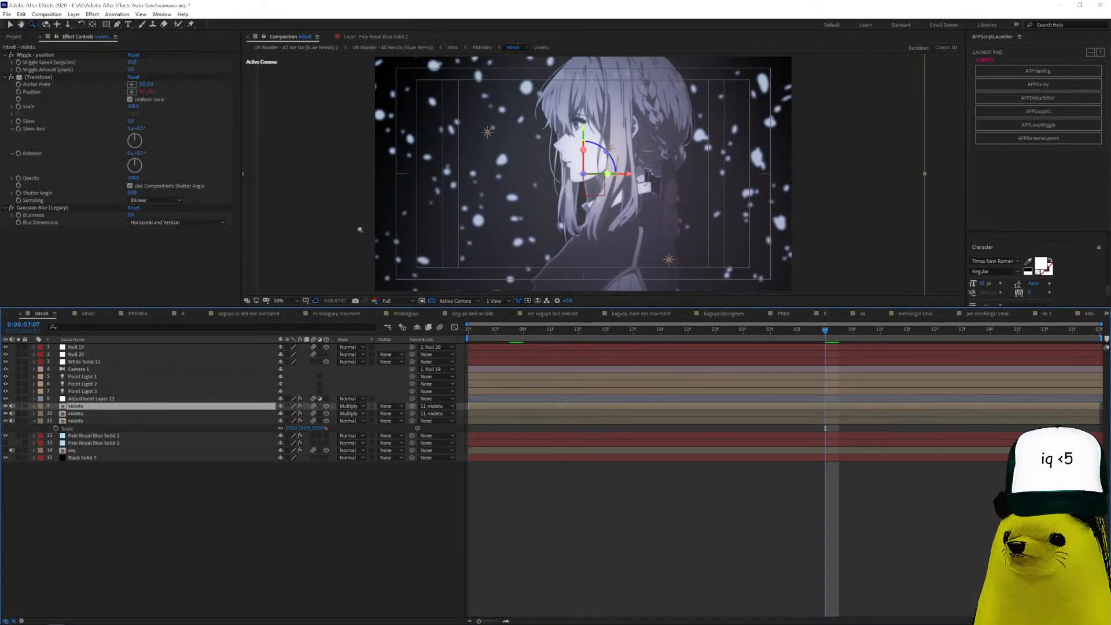
Reveal the Opacity property of violetu layers 9 and 10, and select the base violetu layer beneath them.
key("ctrl+alt+t")
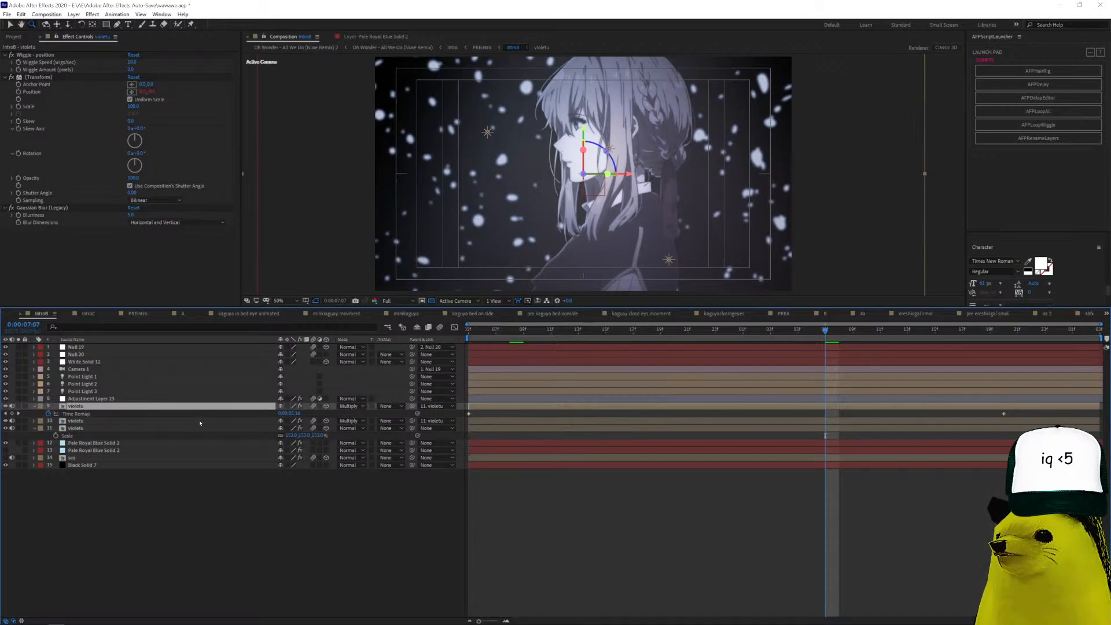
key("t")
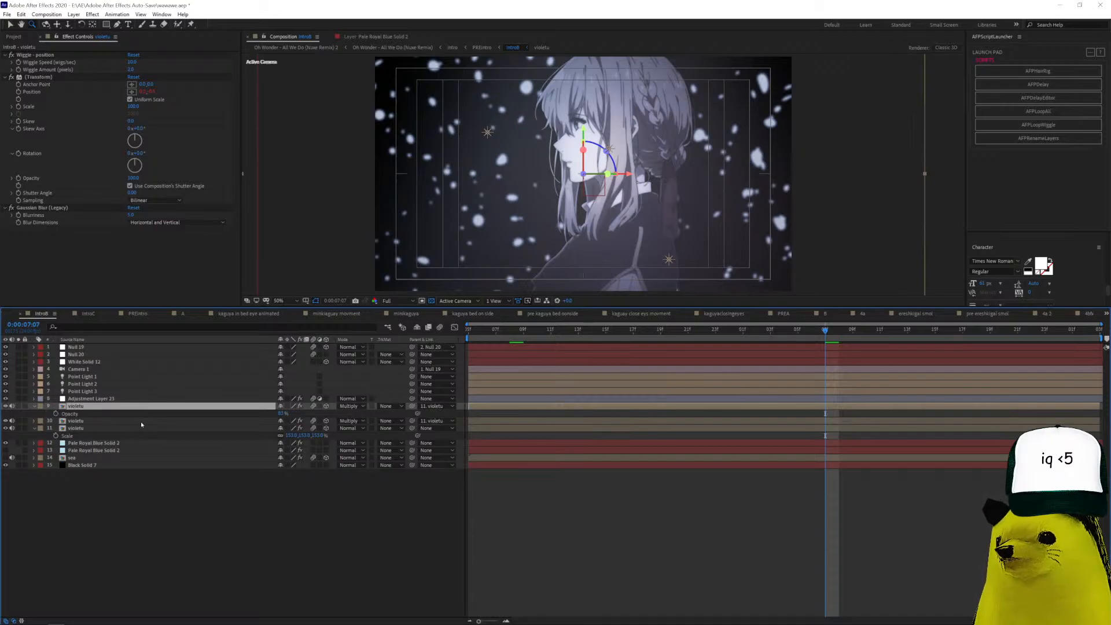
left_click(140, 421)
key("t")
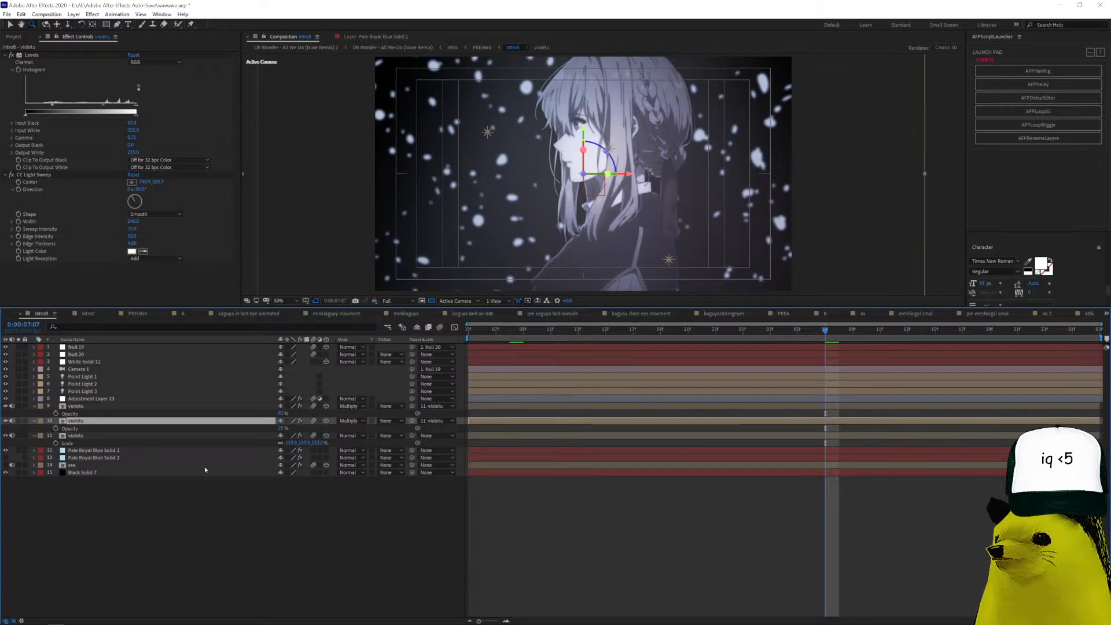
left_click(98, 436)
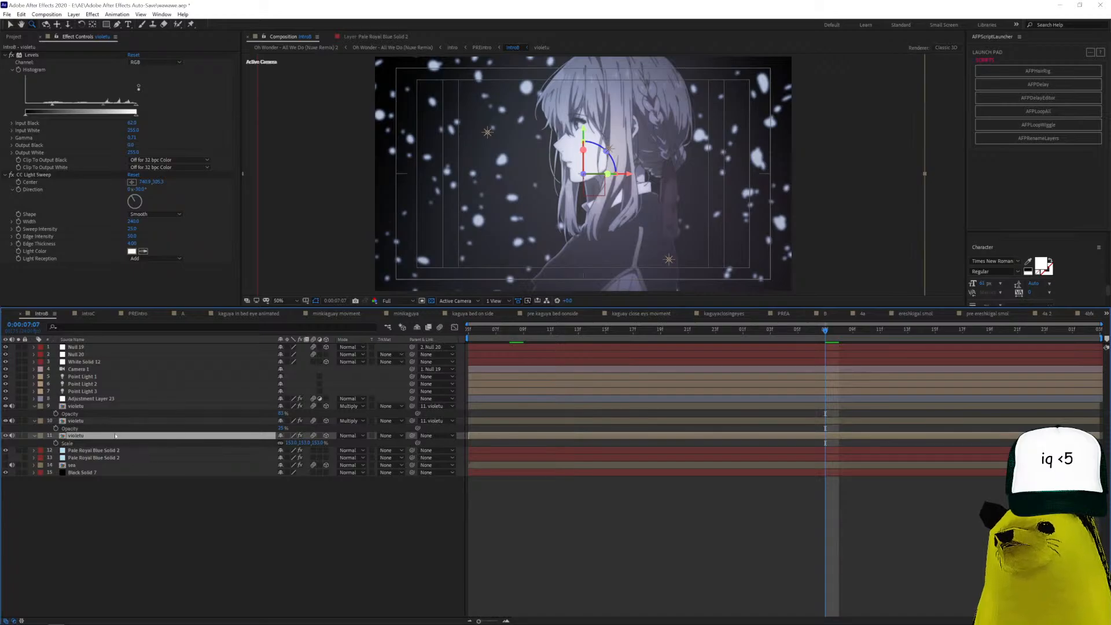
Inspect the effects on the upper Pale Royal Blue Solid 2 petal layer in introB.
left_click(125, 460)
left_click(114, 451)
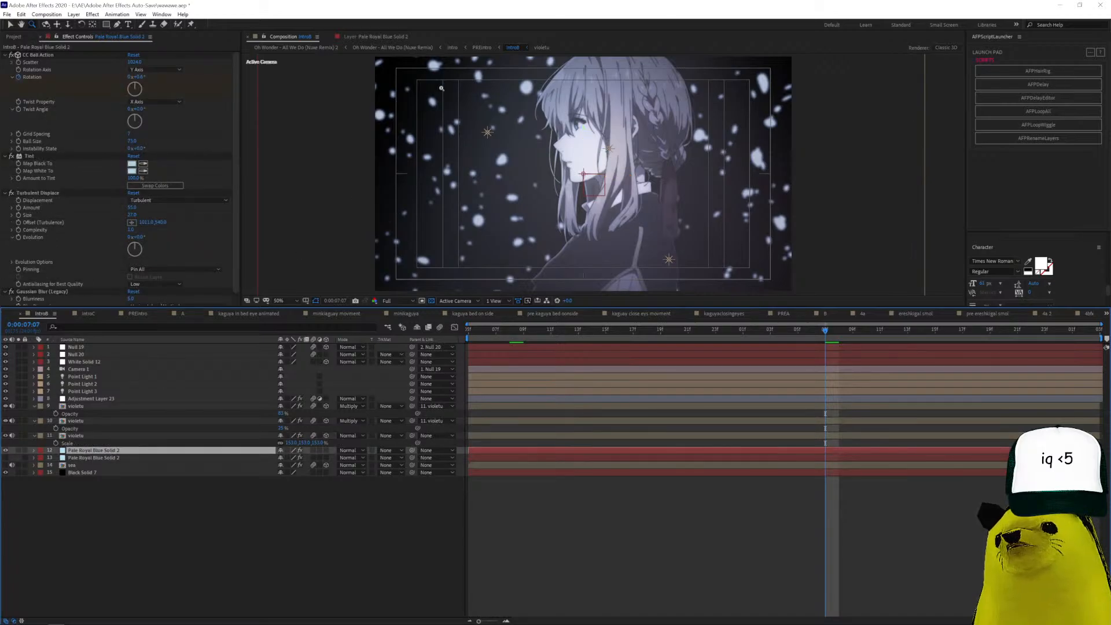
Finish reviewing the petal layer's effects in introB and select the Black Solid 7 background layer.
scroll(64, 198, "down", 1)
scroll(56, 59, "up", 1)
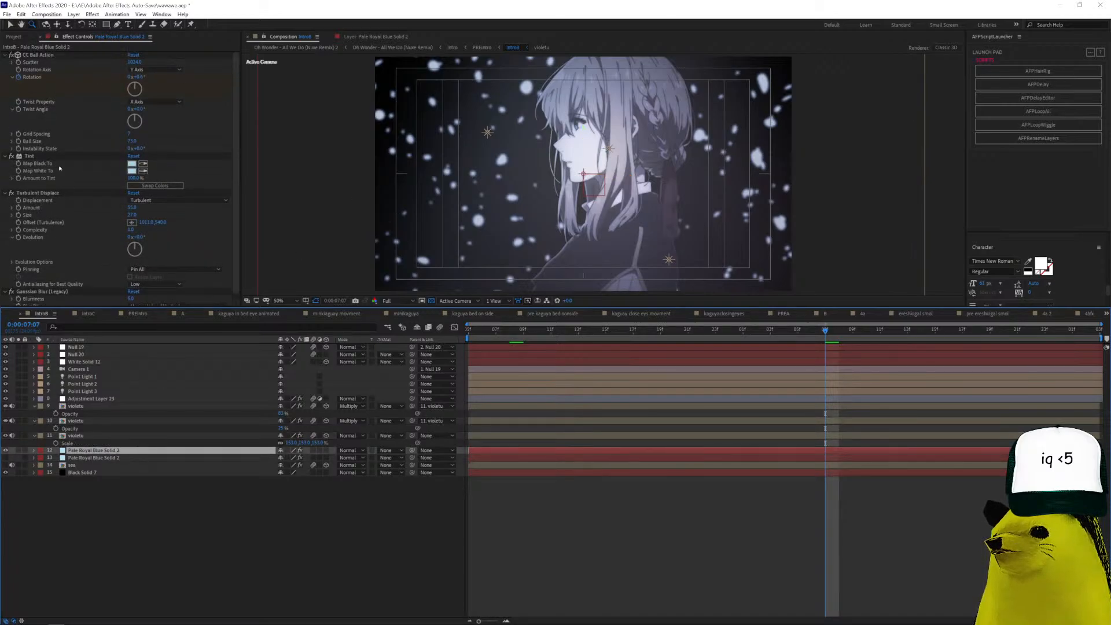
left_click(86, 473)
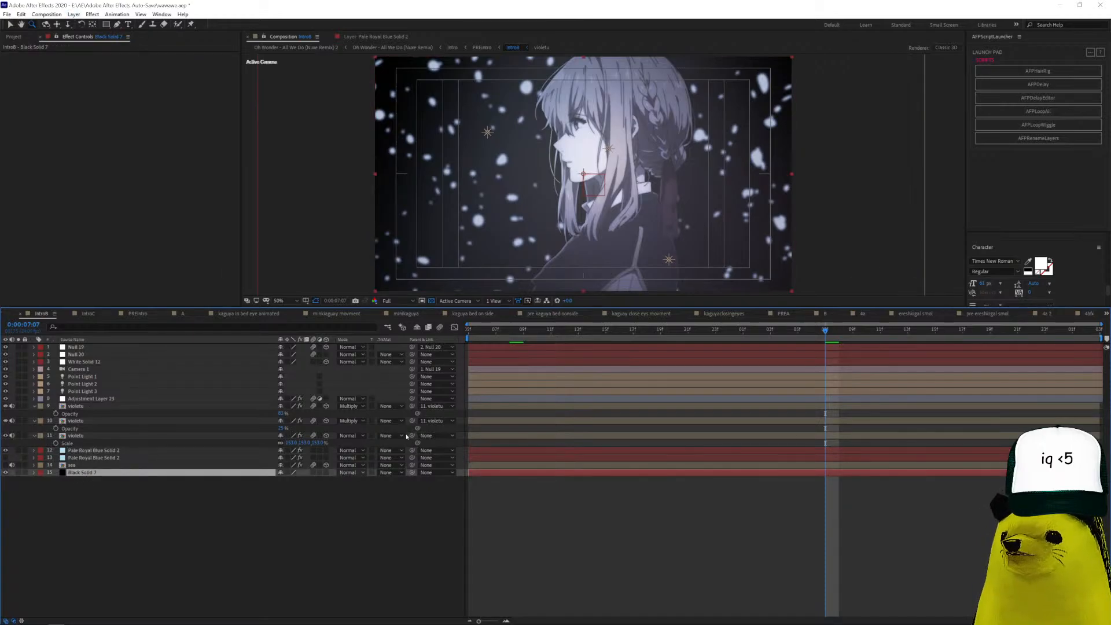
Open the introC composition and inspect the effects on its adjustment layer, petal layer and lower komiflower layer.
left_click(1105, 314)
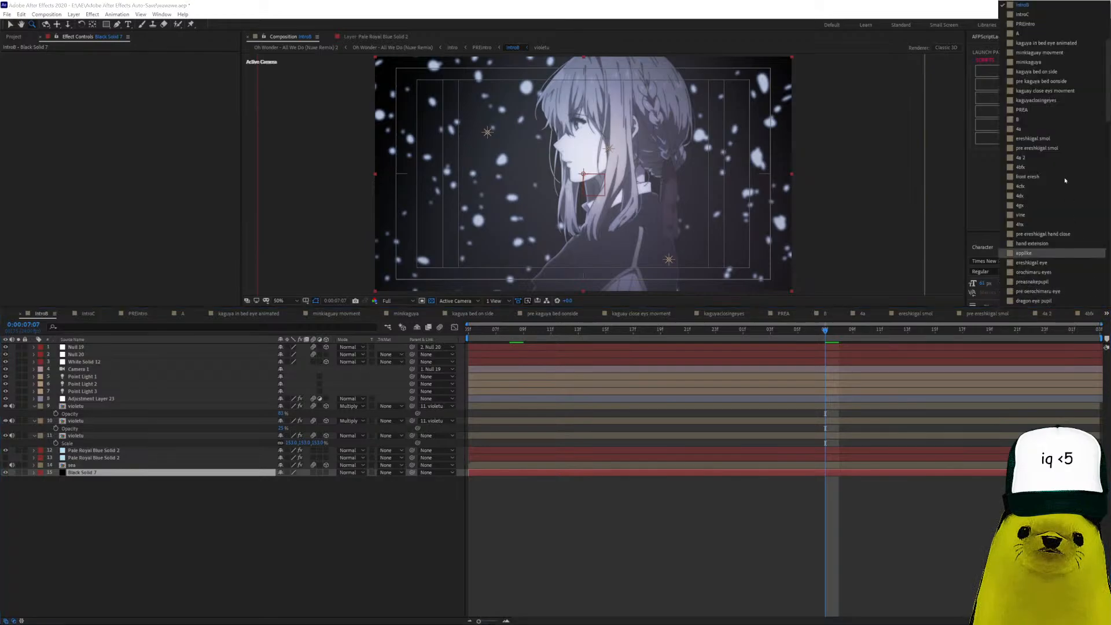
left_click(1023, 14)
left_click(585, 331)
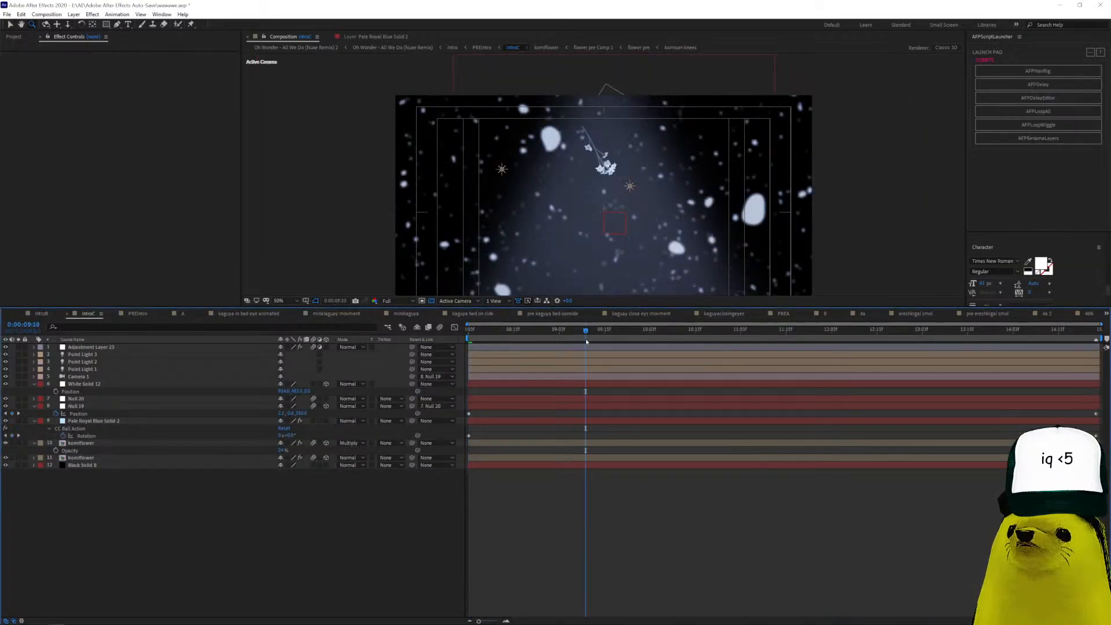
left_click(586, 347)
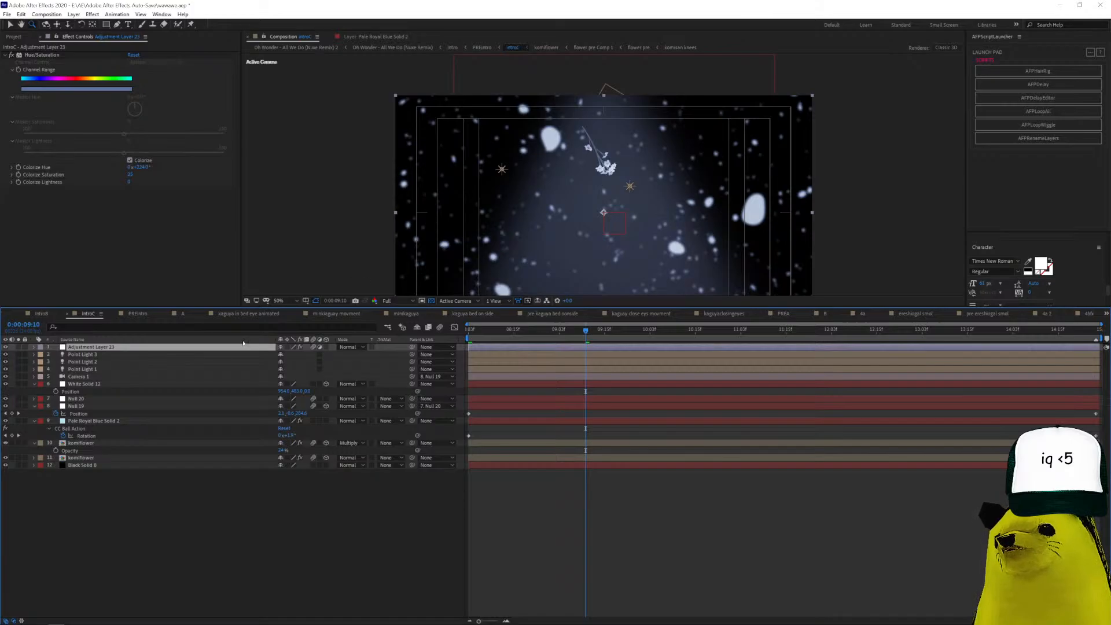
left_click(120, 420)
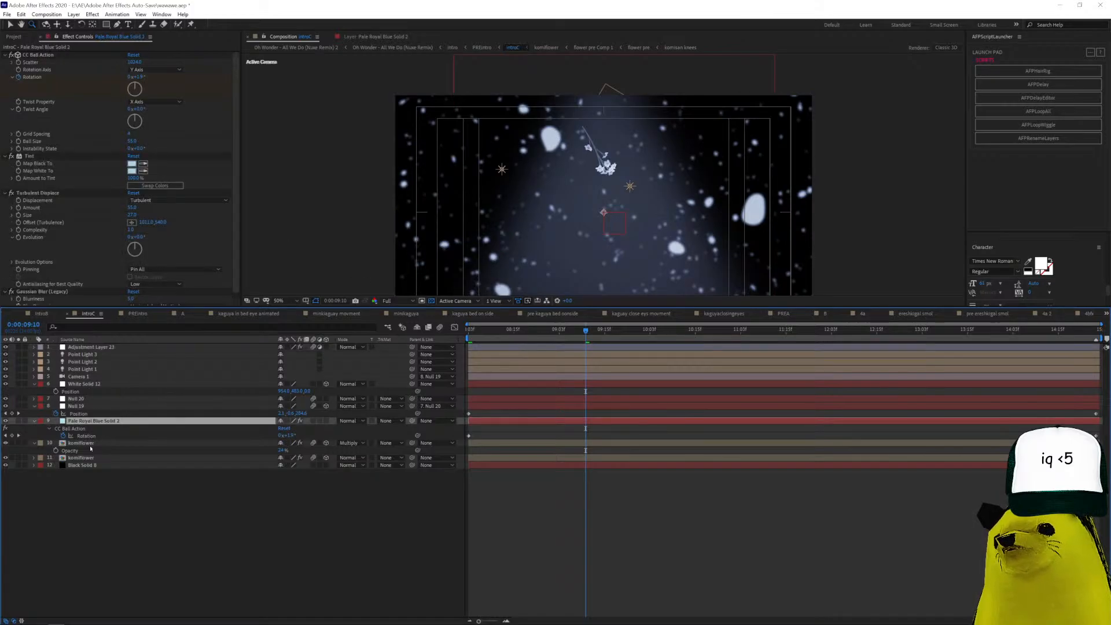
left_click(84, 458)
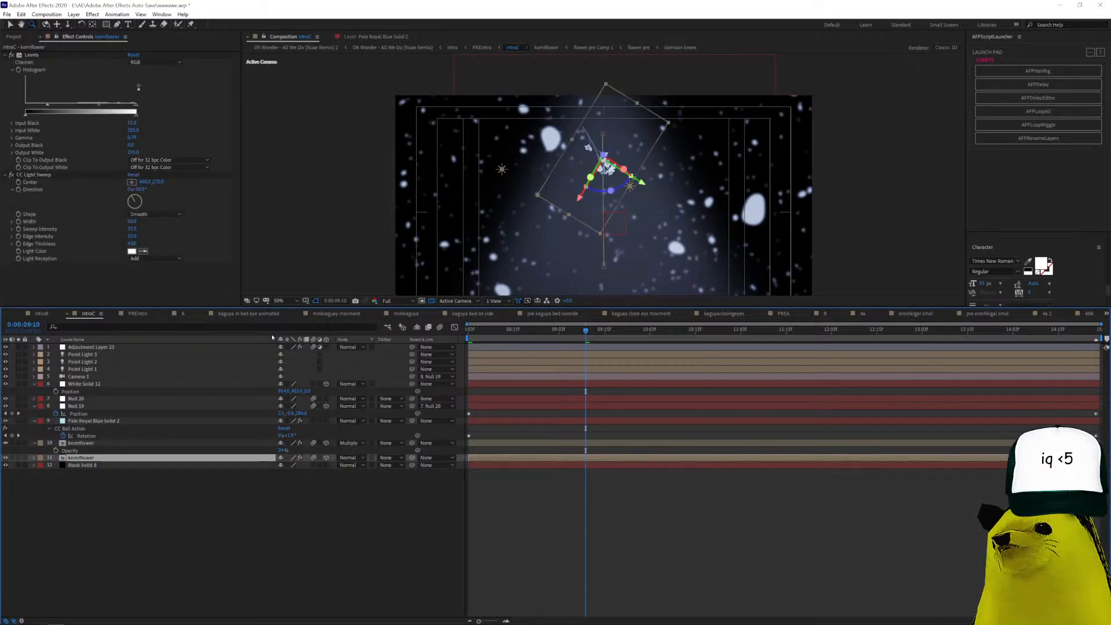
Reveal the lower komiflower layer's keyframes and scrub the flower's falling motion across the introC timeline.
key("u")
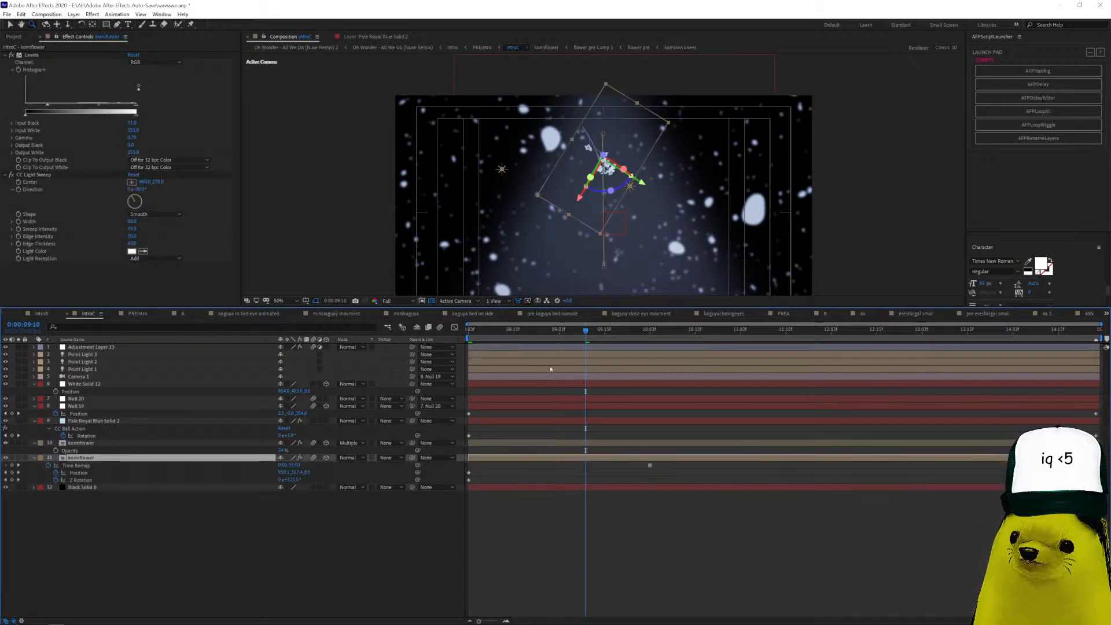
left_click_drag(551, 332, 1098, 341)
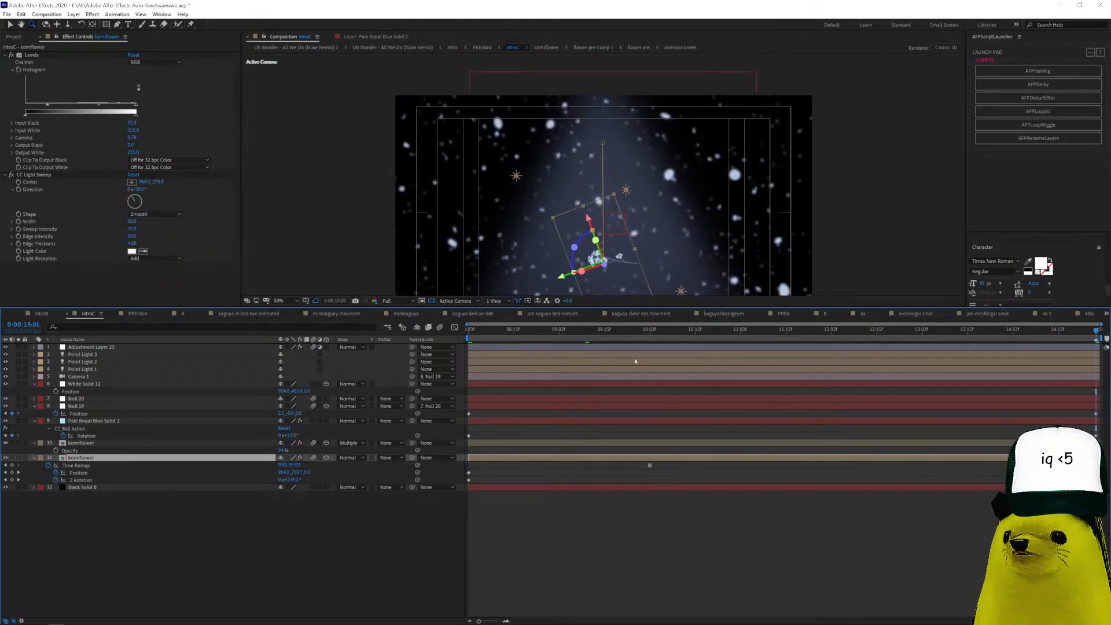
left_click_drag(562, 336, 327, 359)
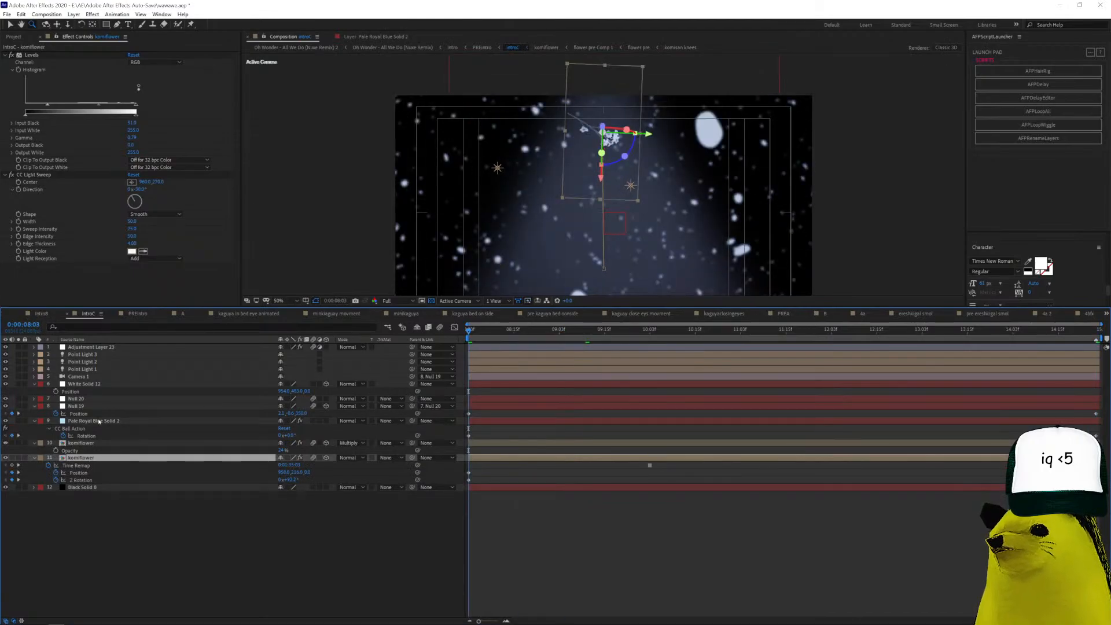
Examine the triangular light-beam mask on the White Solid 12 layer in introC.
left_click(123, 384)
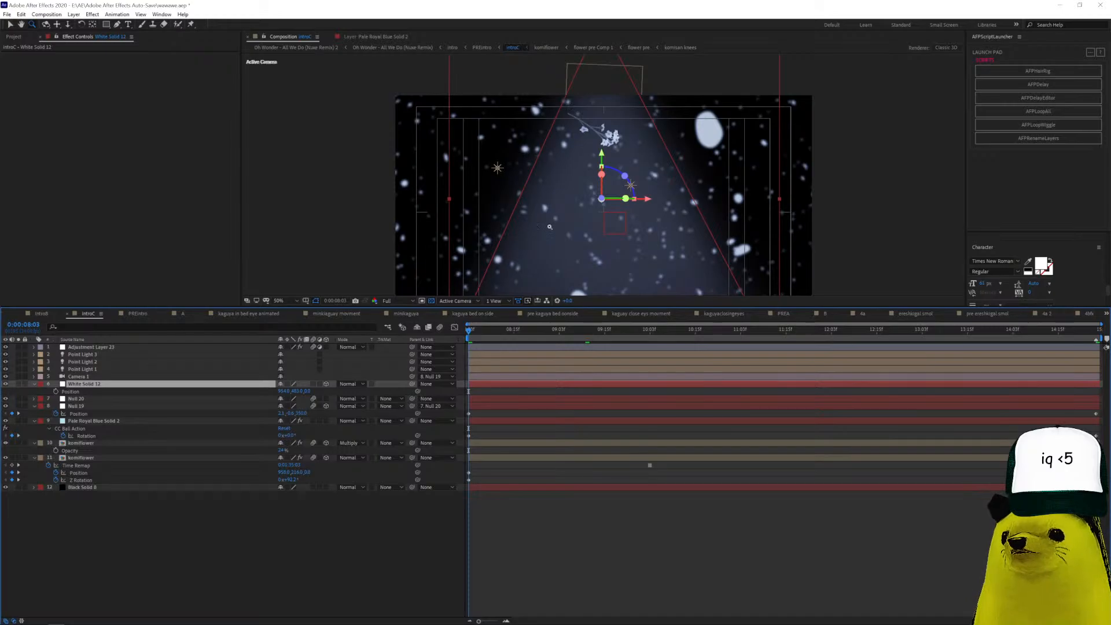
scroll(577, 184, "down", 3)
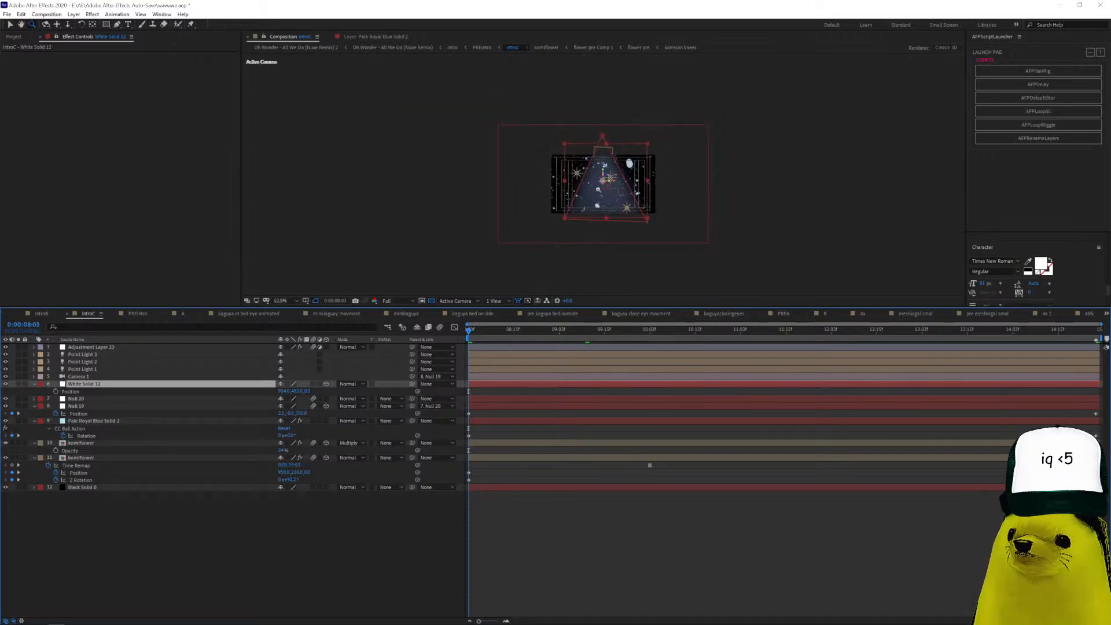
scroll(575, 187, "up", 1)
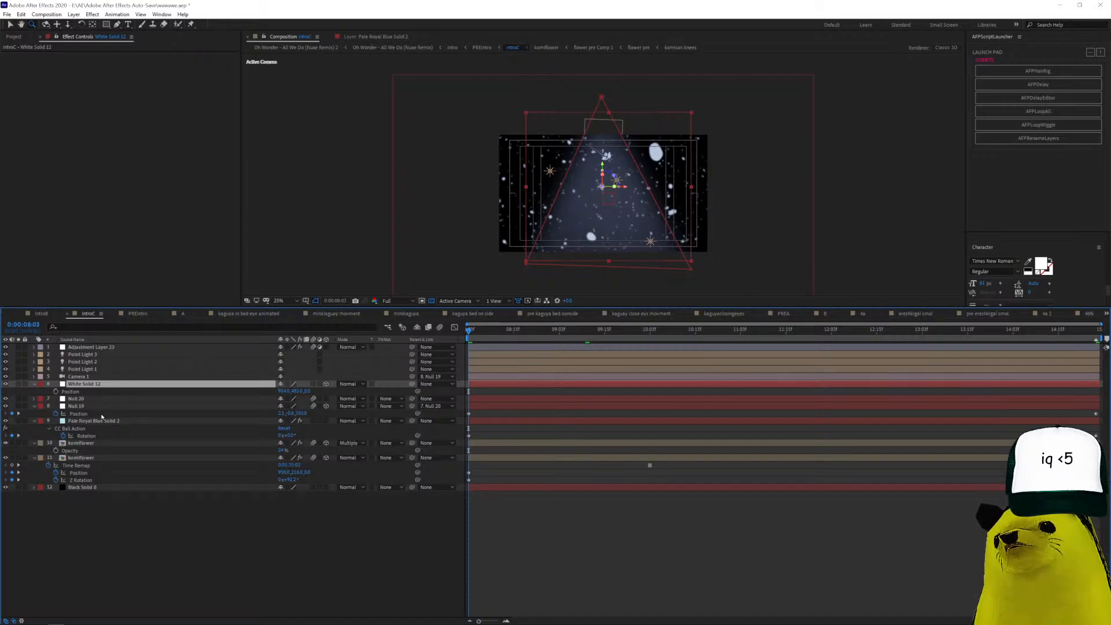
Go through introC's petal layer, black background, light beam, nulls and both komiflower layers, checking their effects.
left_click(96, 421)
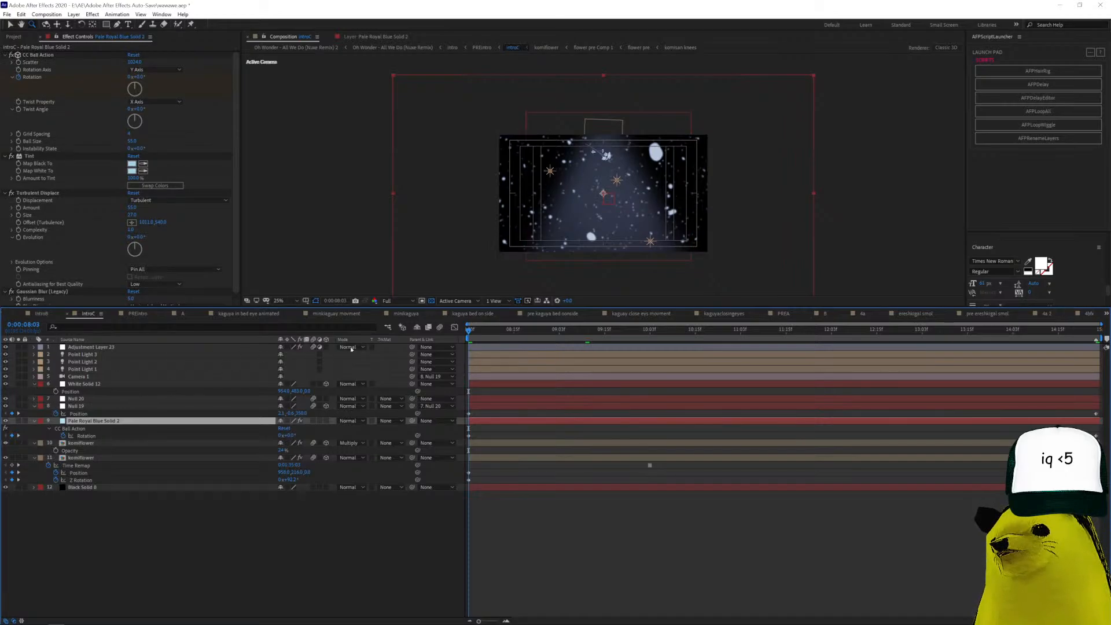
left_click(105, 488)
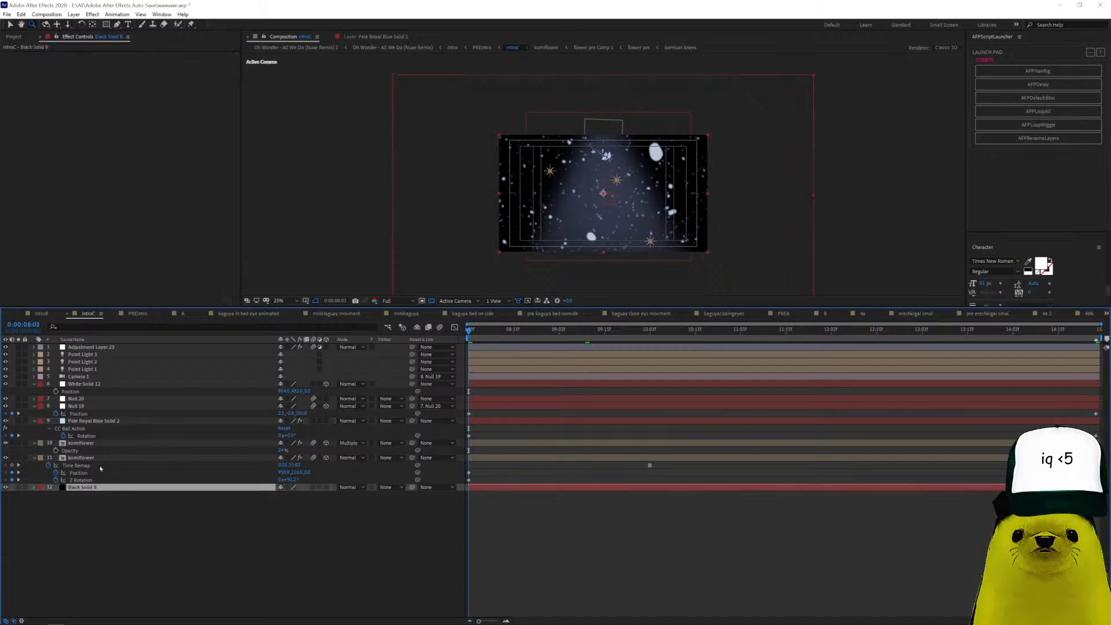
left_click(98, 384)
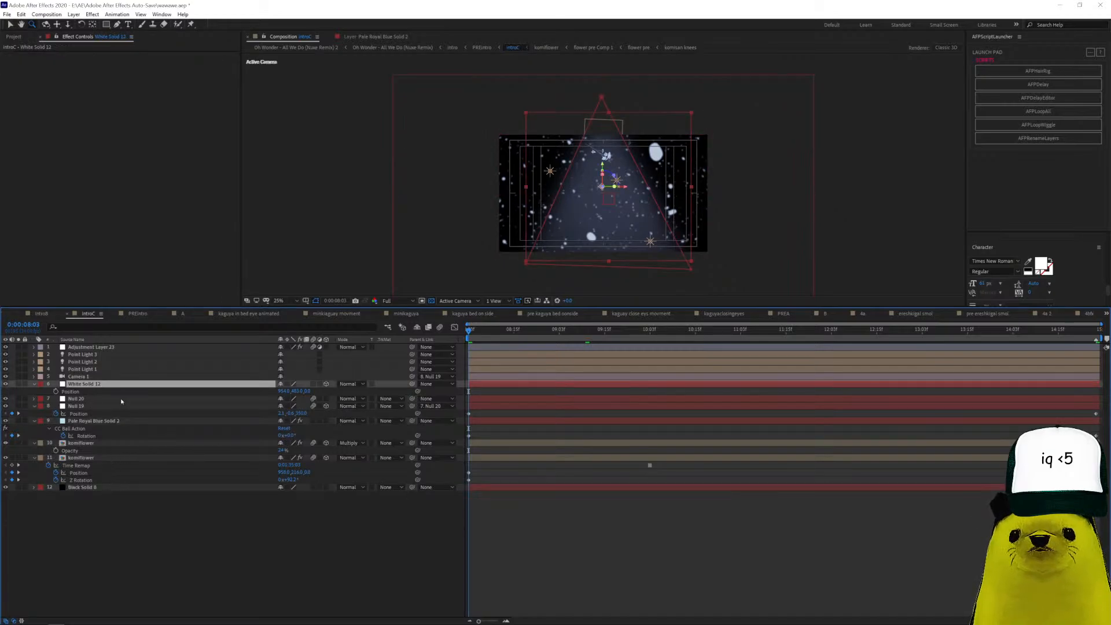
left_click(116, 398)
left_click(127, 405)
left_click(134, 419)
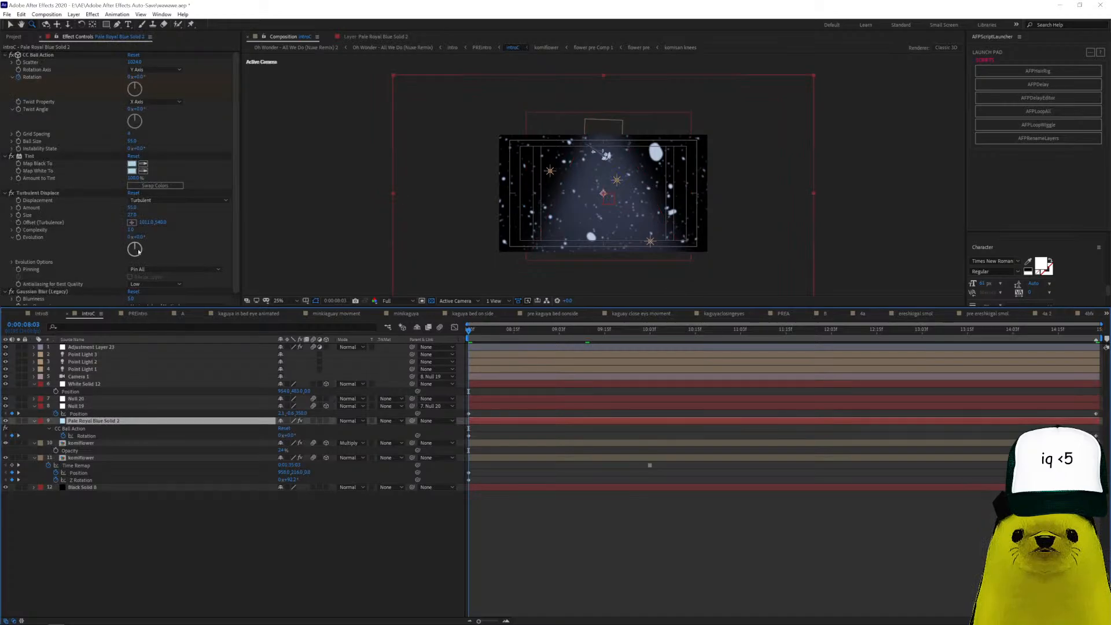
left_click(124, 443)
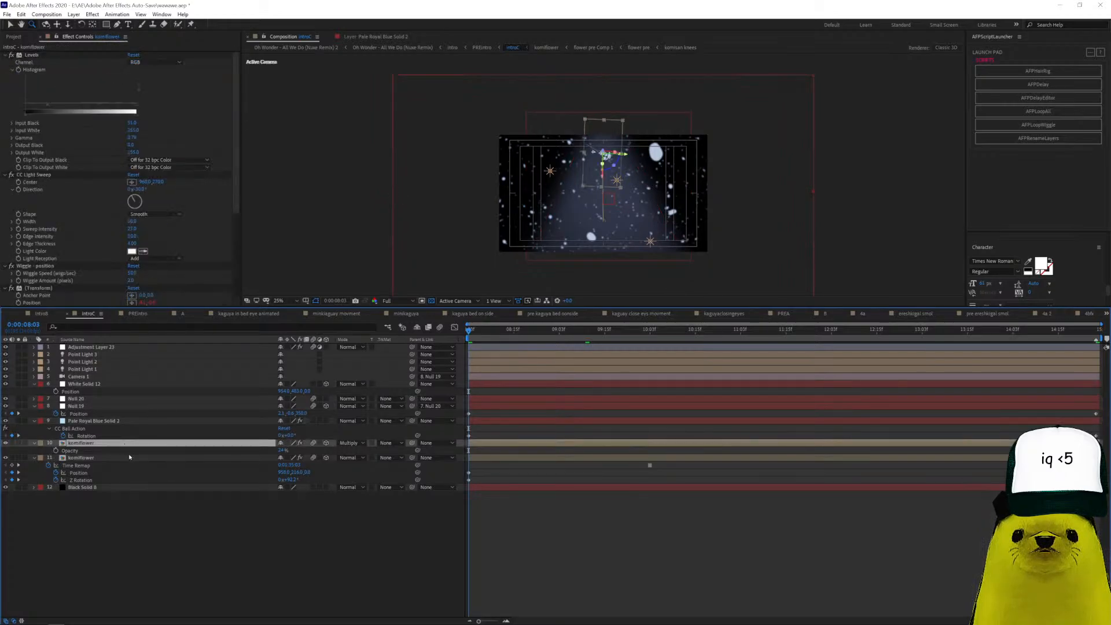
left_click(129, 458)
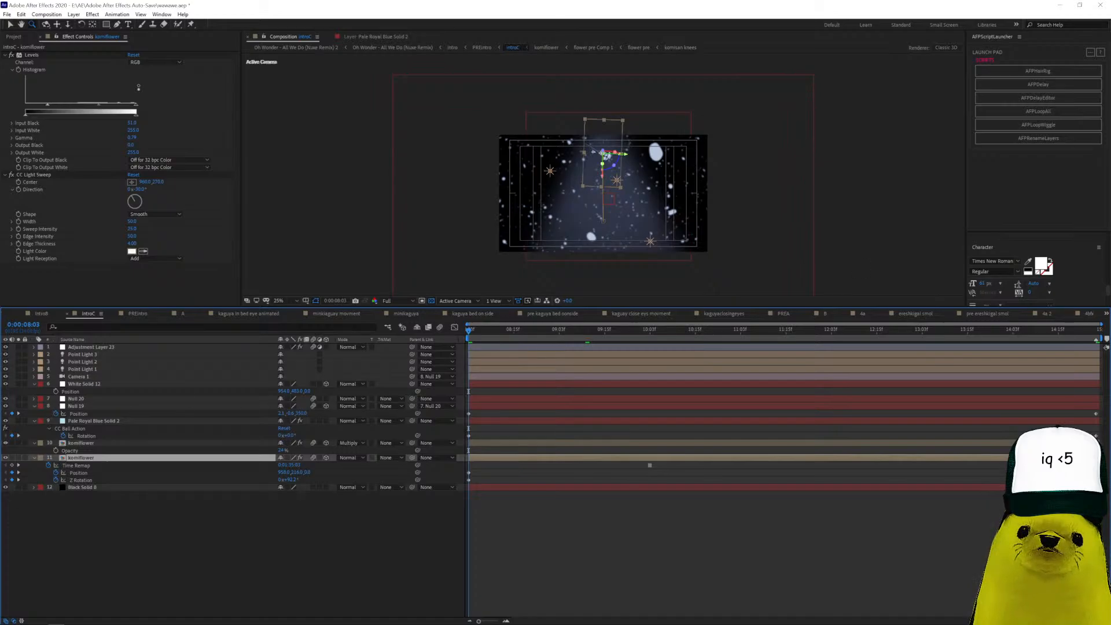
Scrub the flower shot in the intro composition and turn on its rendered PNG sequence layer.
left_click(1106, 313)
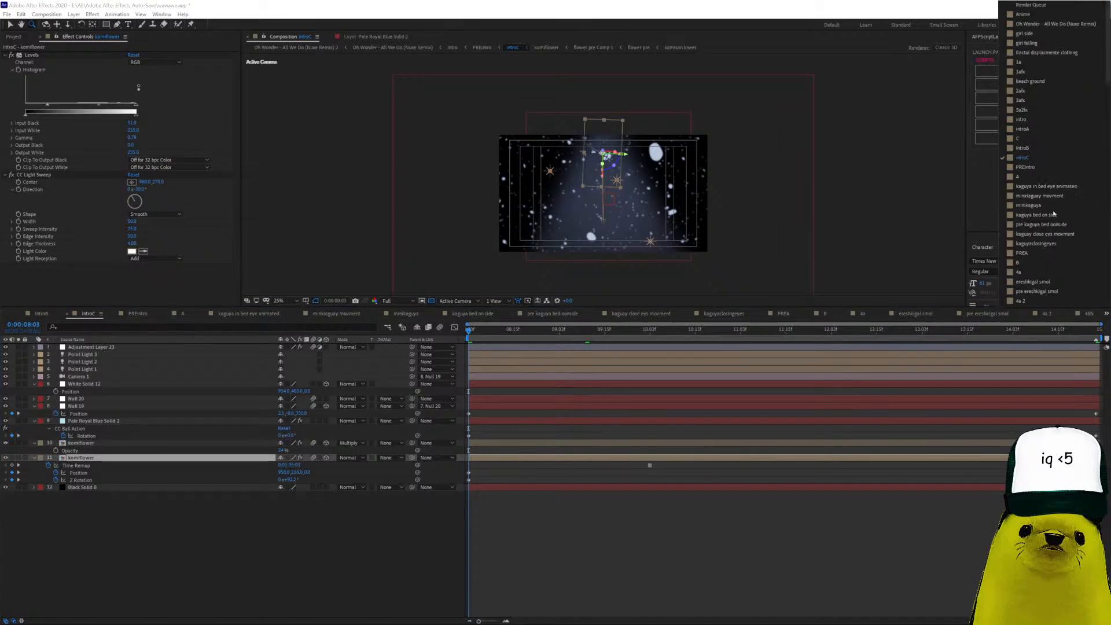
left_click(1033, 123)
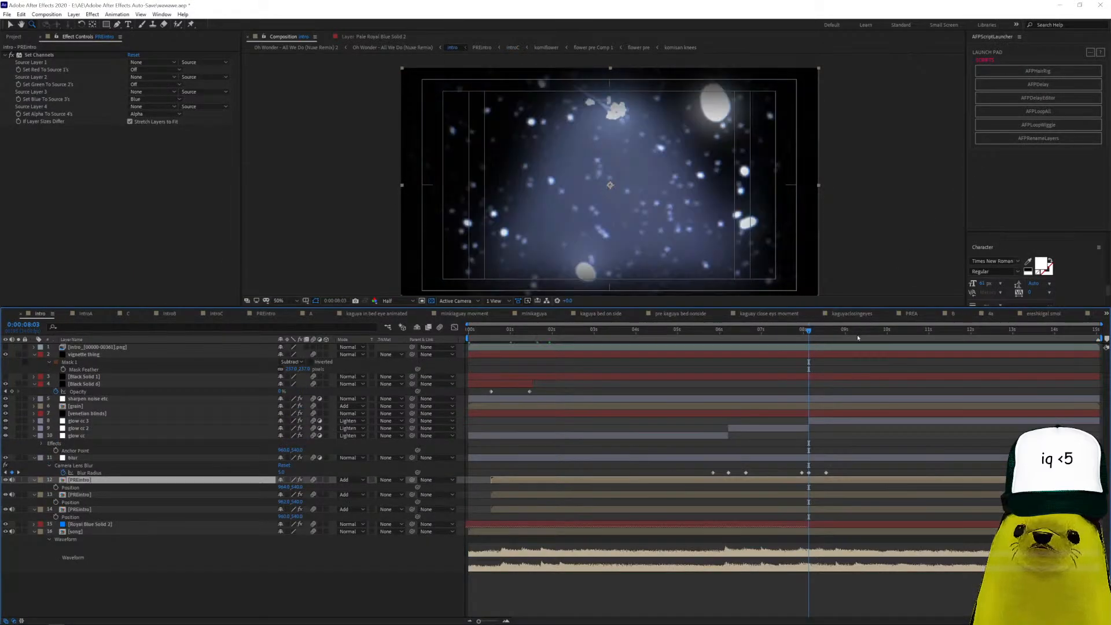
left_click_drag(858, 330, 1017, 327)
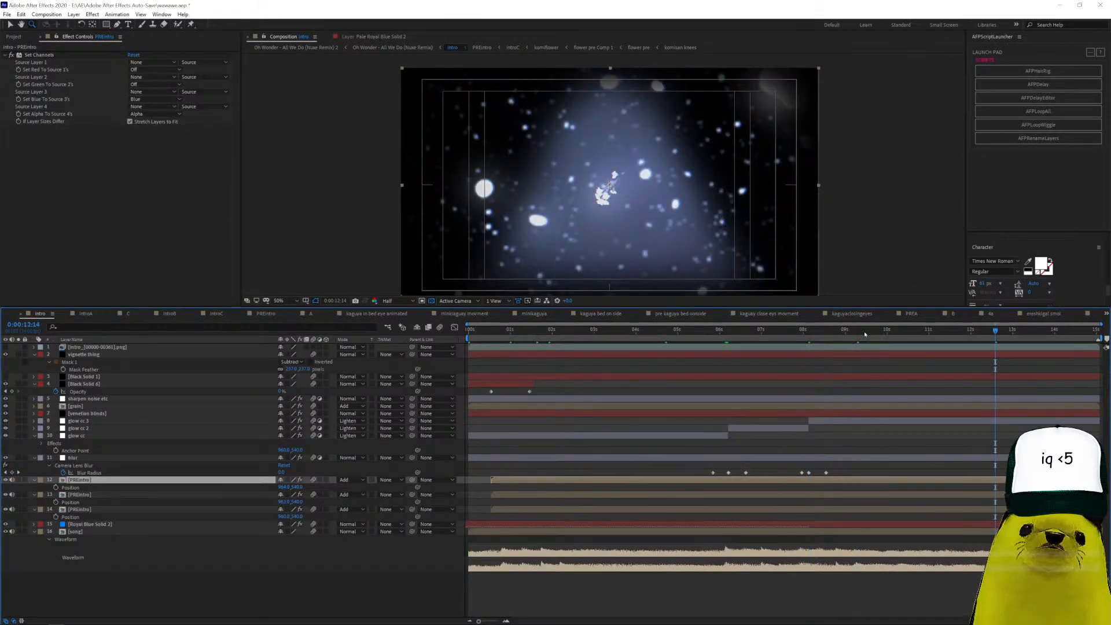
left_click(5, 347)
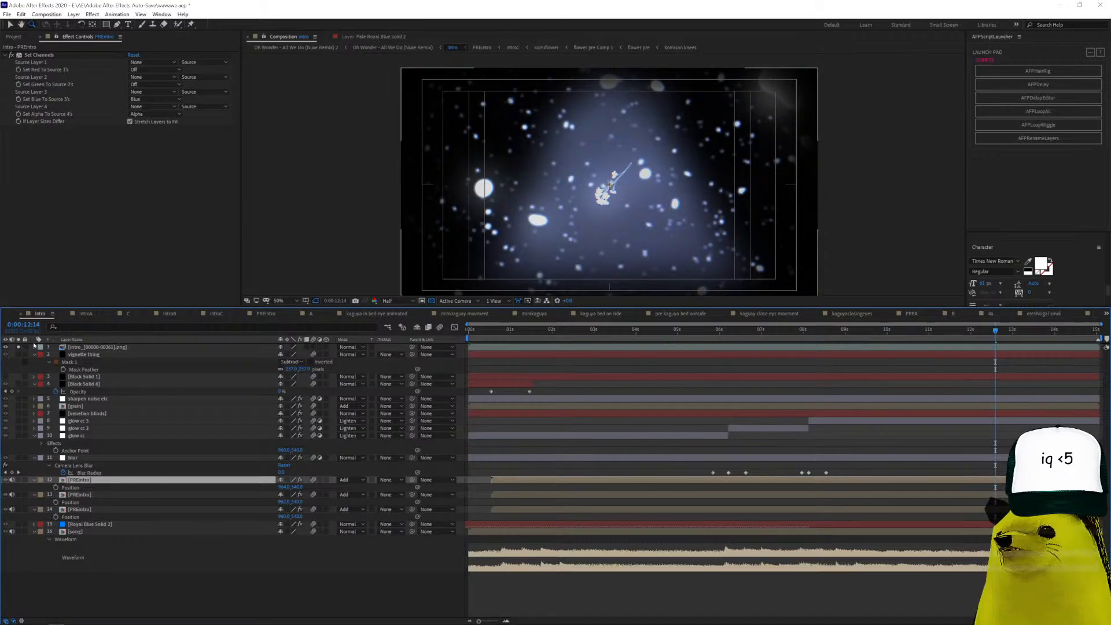
Open composition A, scrub through its winged-figure shots, and return to the start of the timeline.
left_click(317, 315)
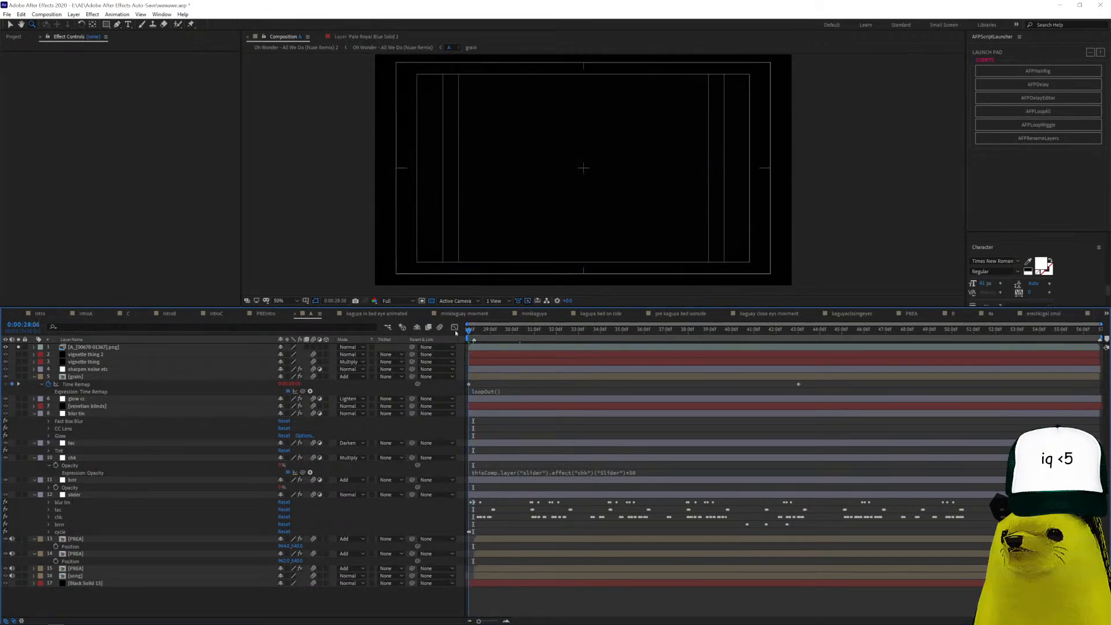
left_click(551, 329)
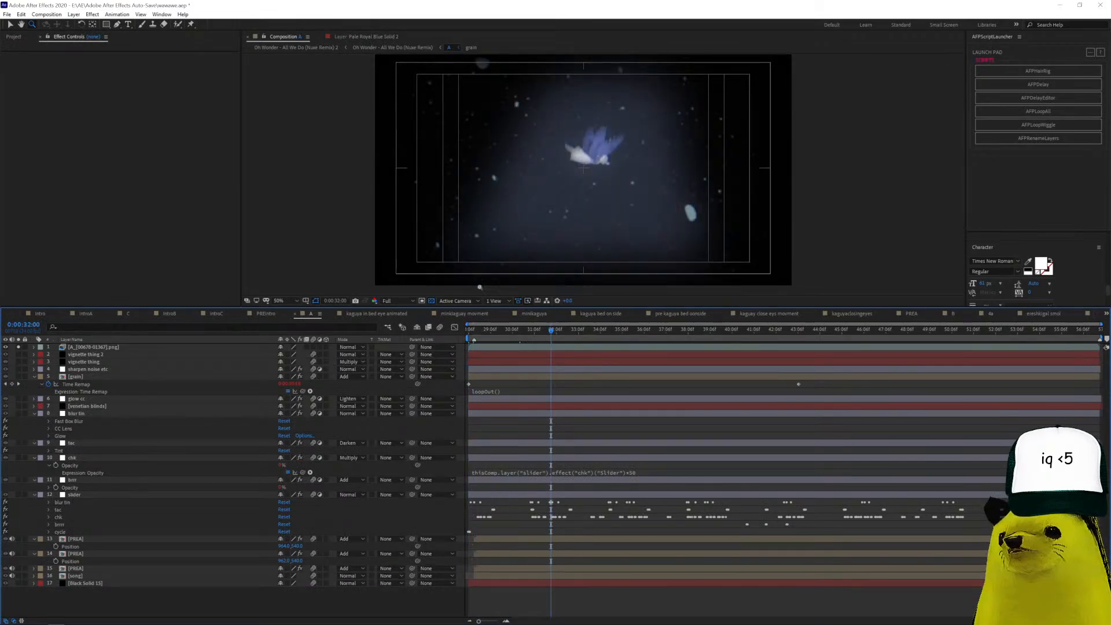
left_click_drag(548, 331, 664, 332)
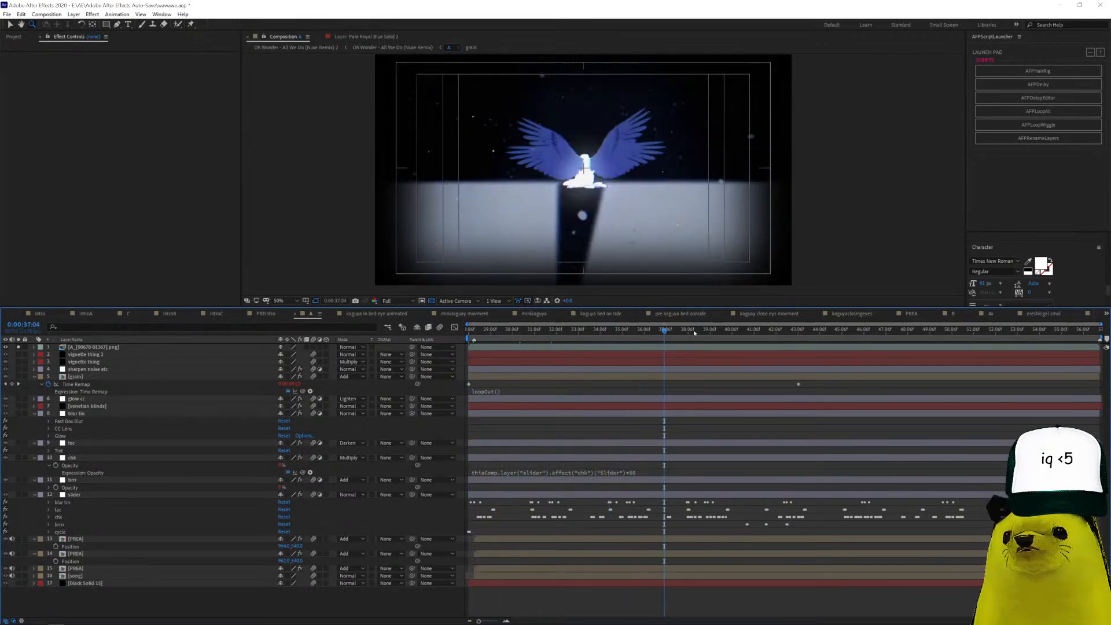
left_click(695, 332)
key("Home")
left_click(508, 331)
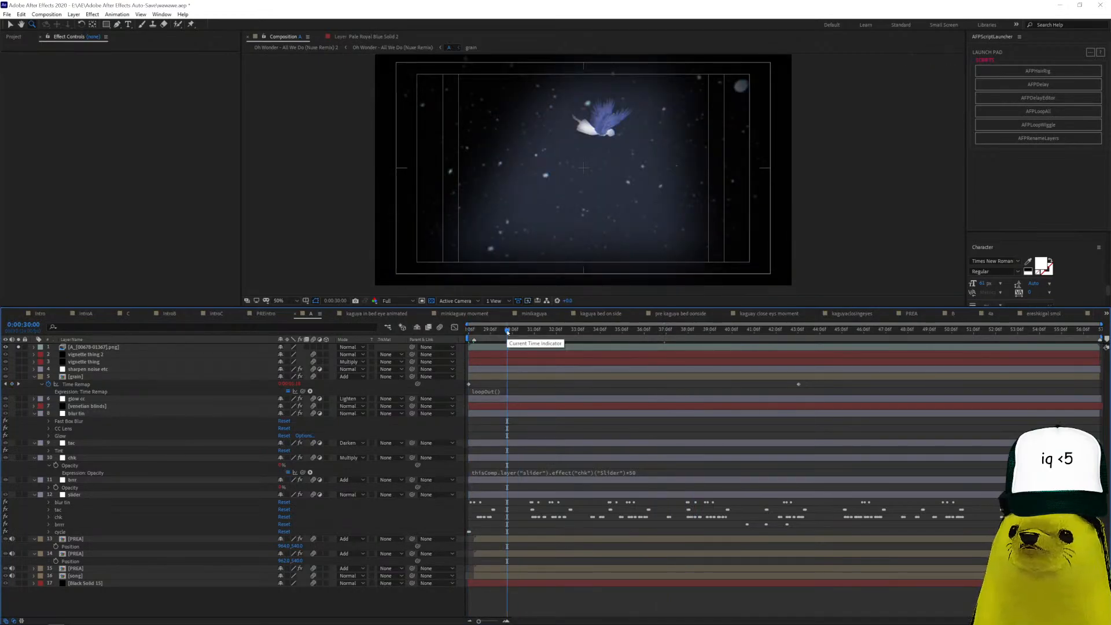
left_click_drag(509, 331, 646, 329)
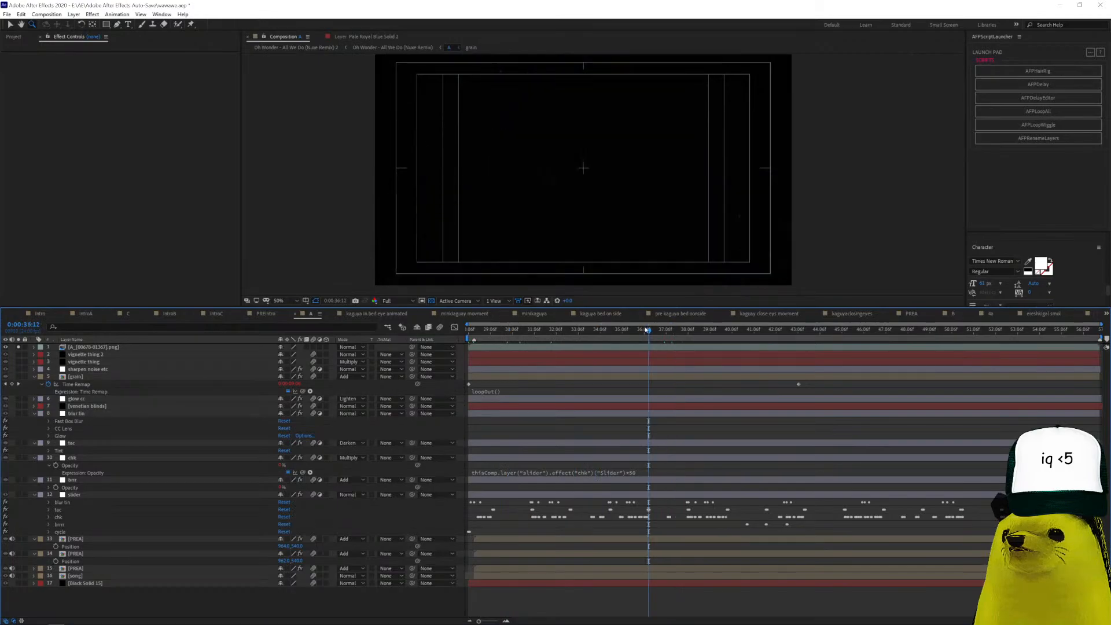
key("Home")
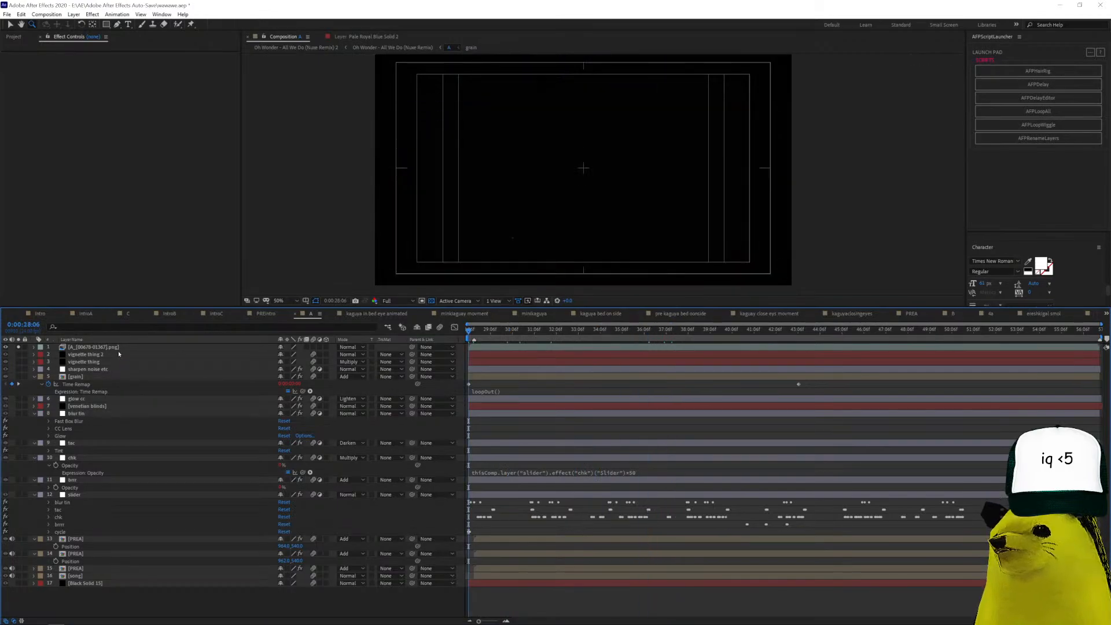
Reveal the slider layer's keyframes in composition A, select its cycle control, and preview the section from 0:00:41:09.
left_click(119, 354)
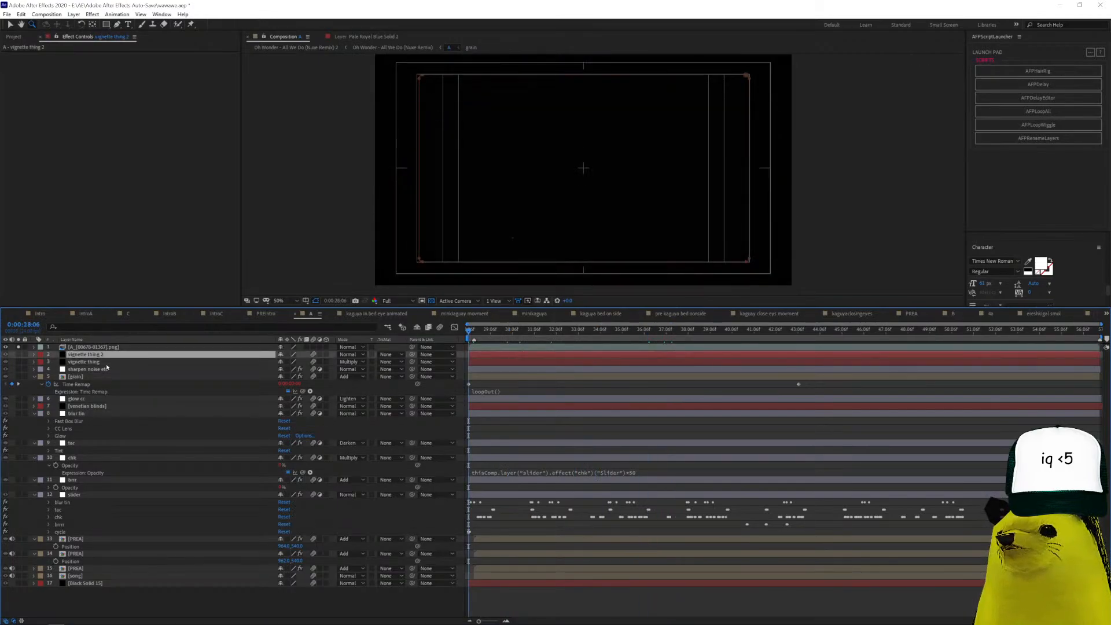
left_click(102, 495)
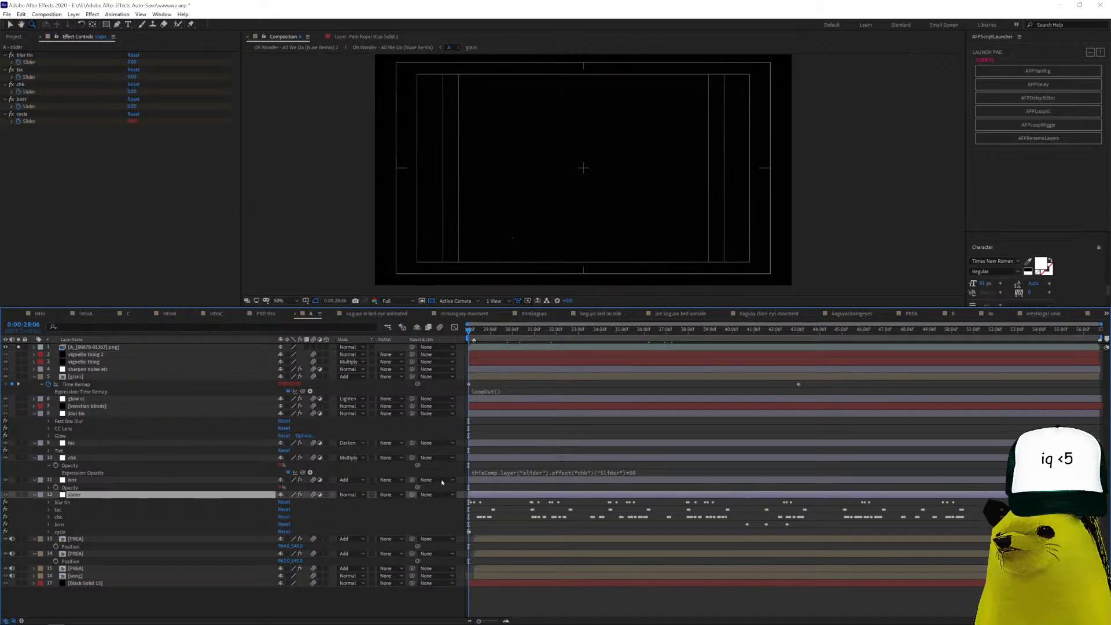
key("u")
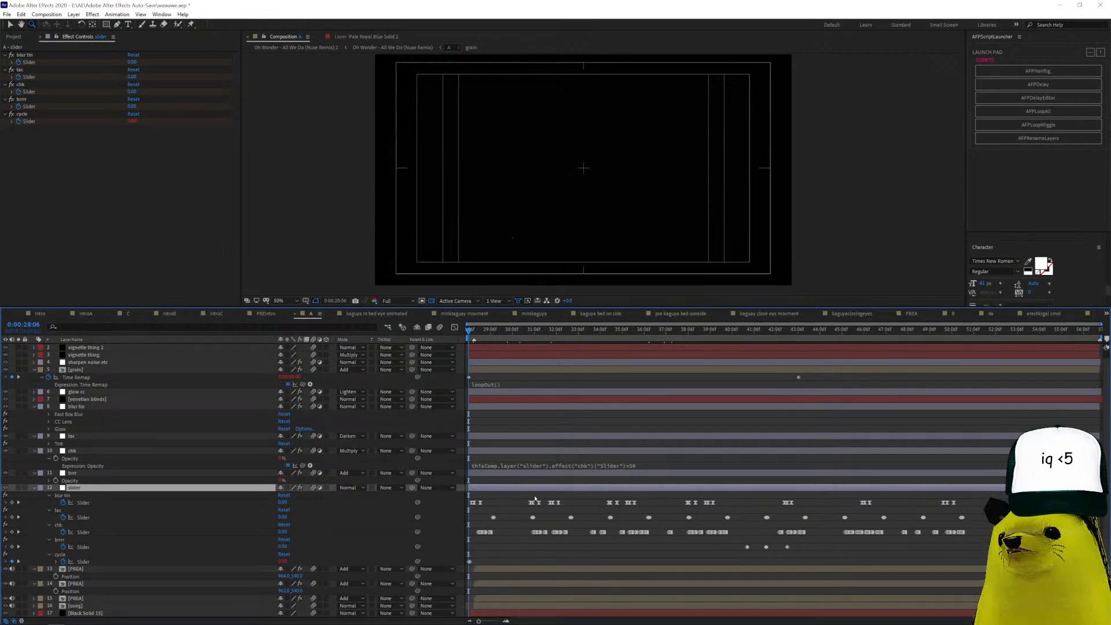
left_click(85, 554)
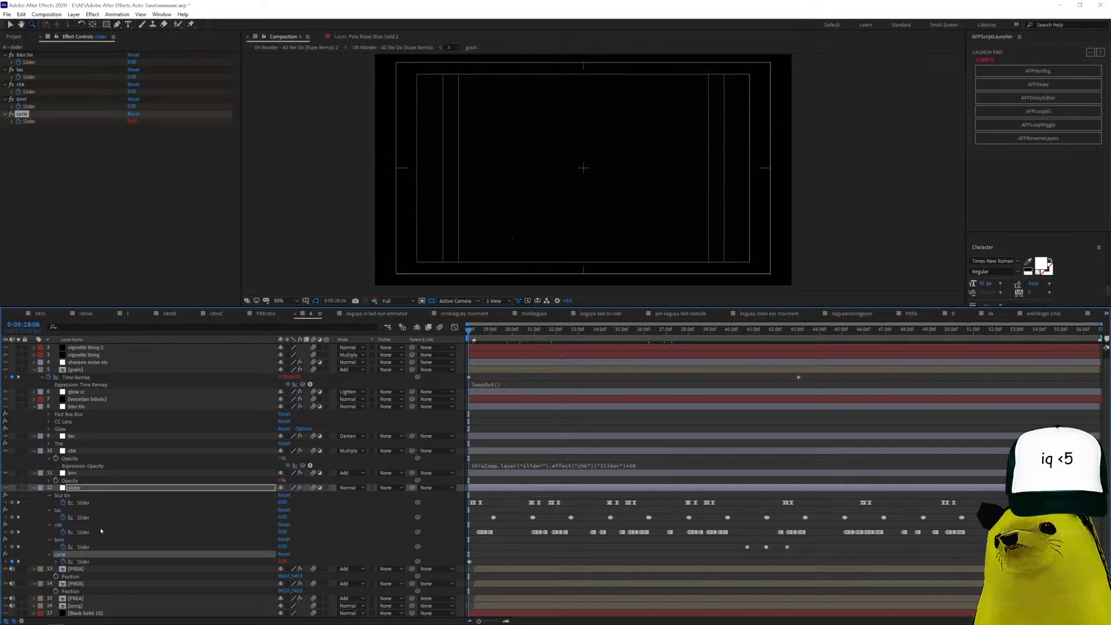
left_click(756, 334)
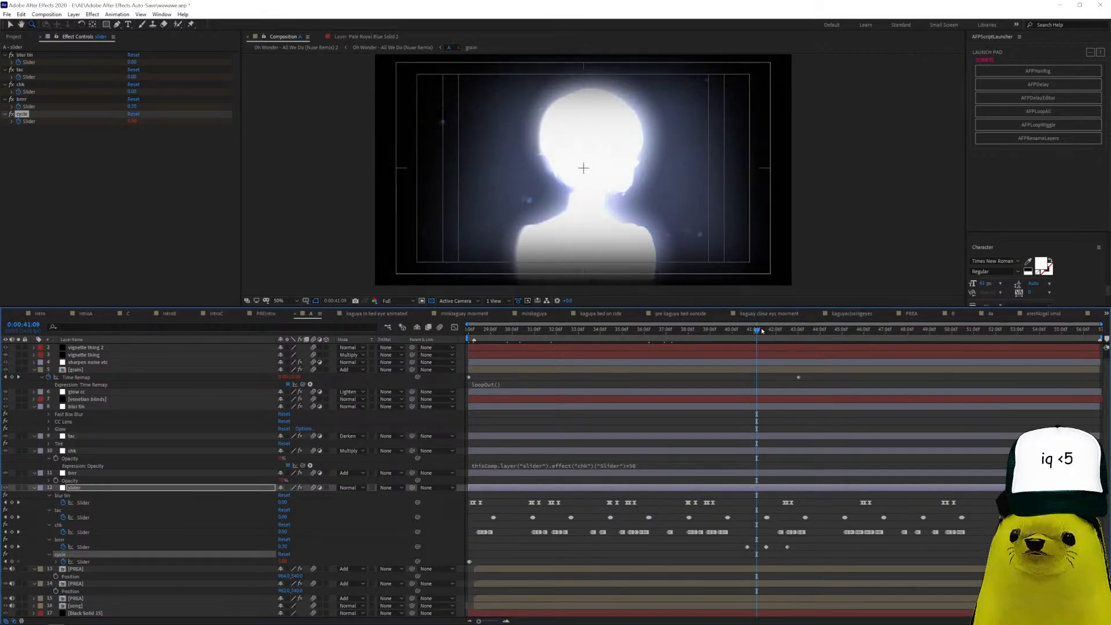
key("space")
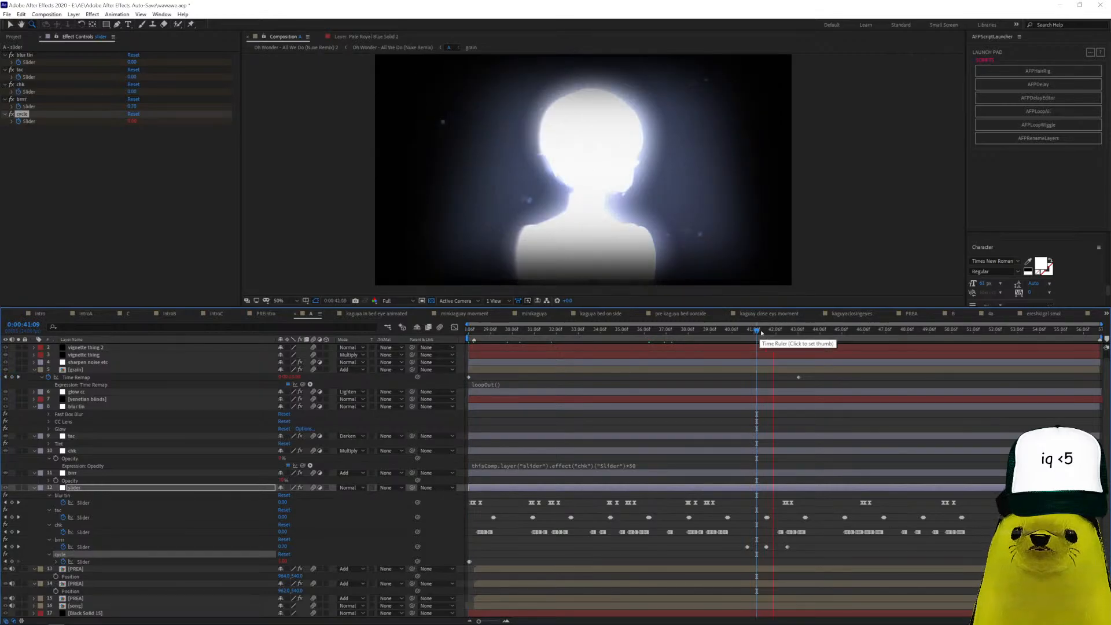
Move composition A to 0:00:41:18, select the slider above cycle, and check layer 11's Transform and Directional Blur effects.
left_click(755, 331)
left_click_drag(755, 333, 765, 346)
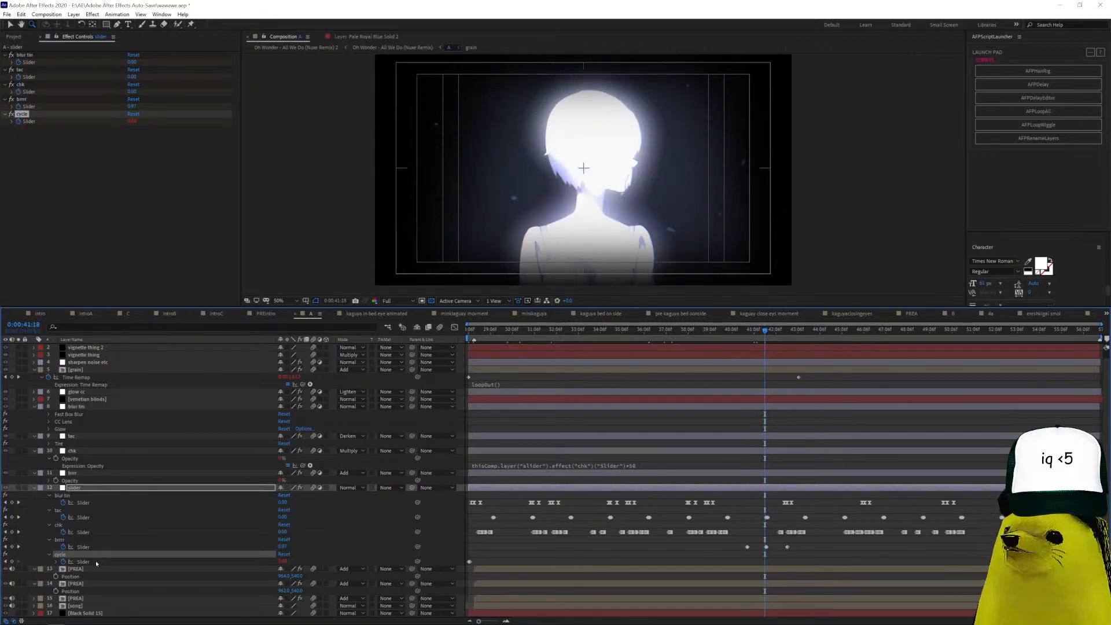
left_click(98, 540)
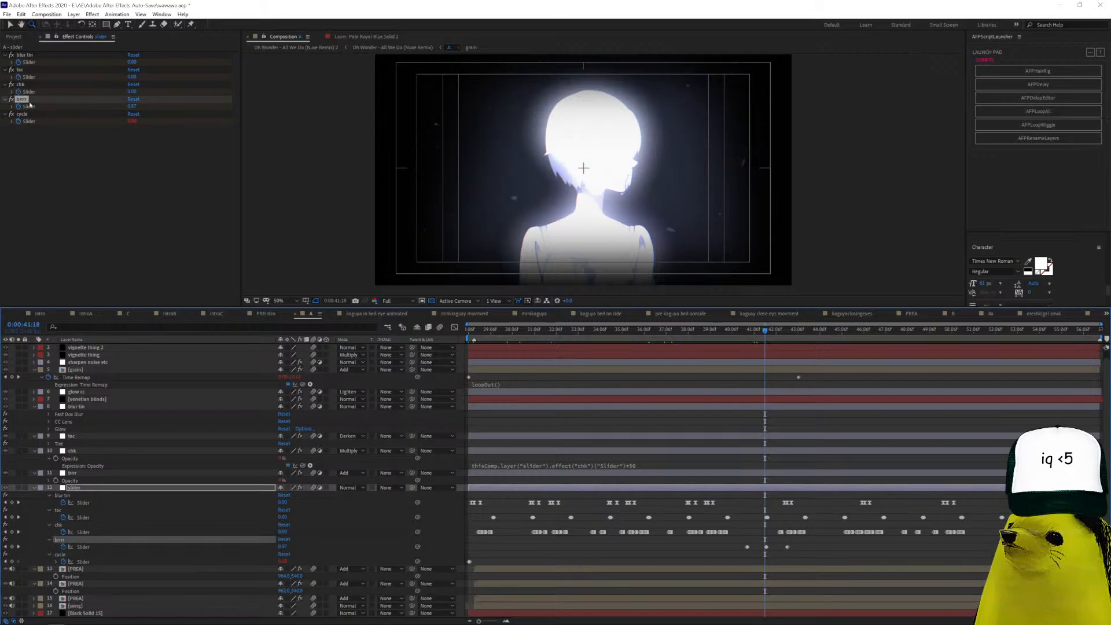
left_click(95, 474)
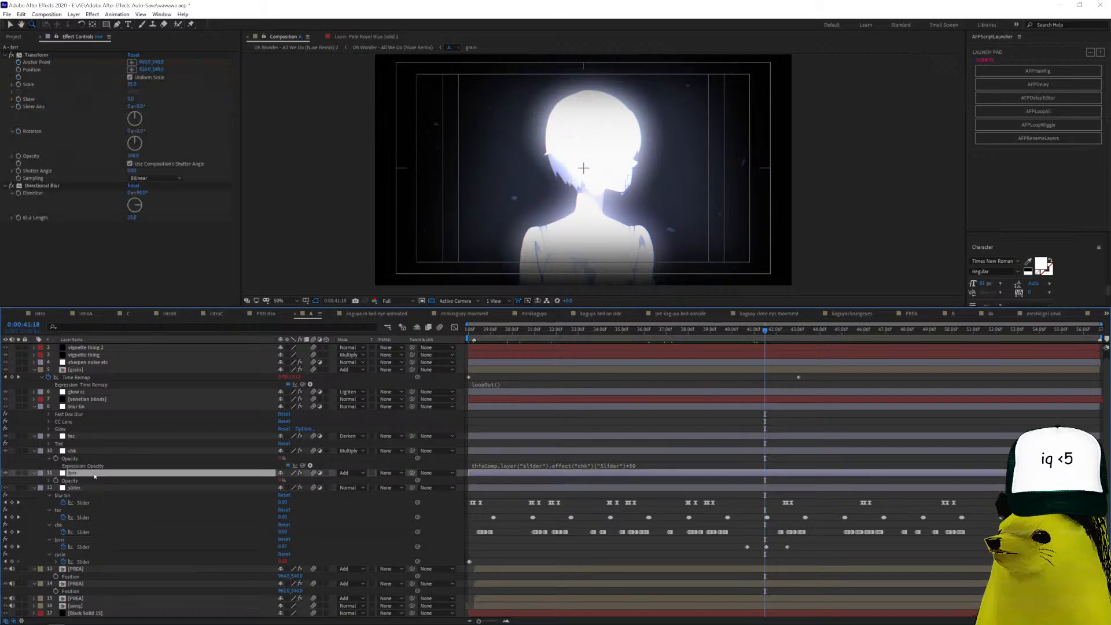
left_click(49, 56)
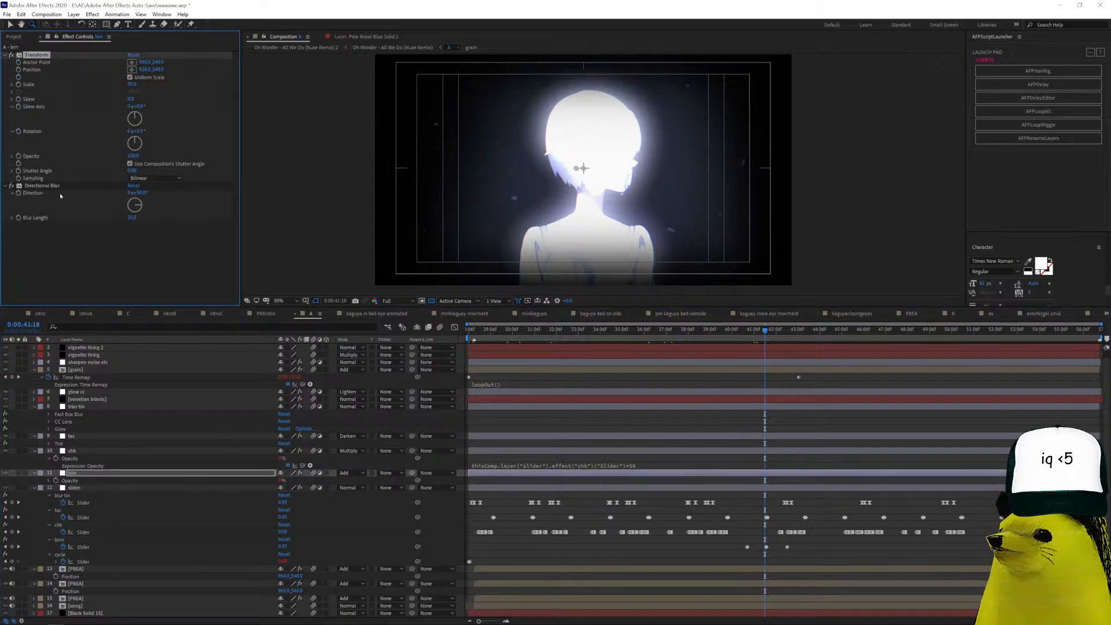
left_click(41, 185)
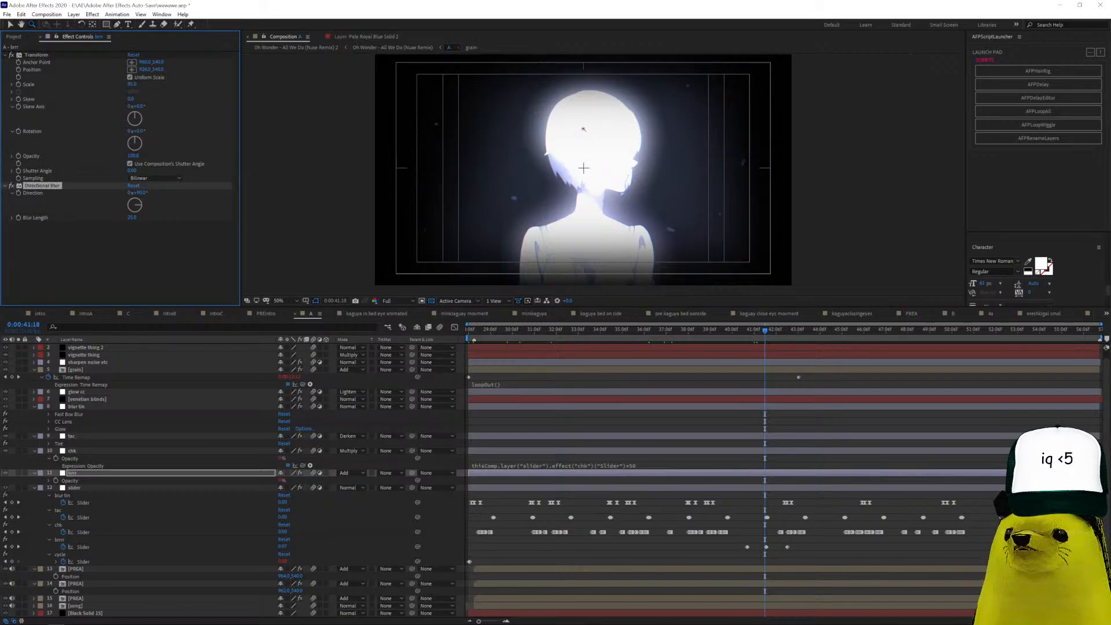
Inspect the chk layer's Transform and Tint effects and the Tint effect on the Darken layer above it.
left_click(95, 451)
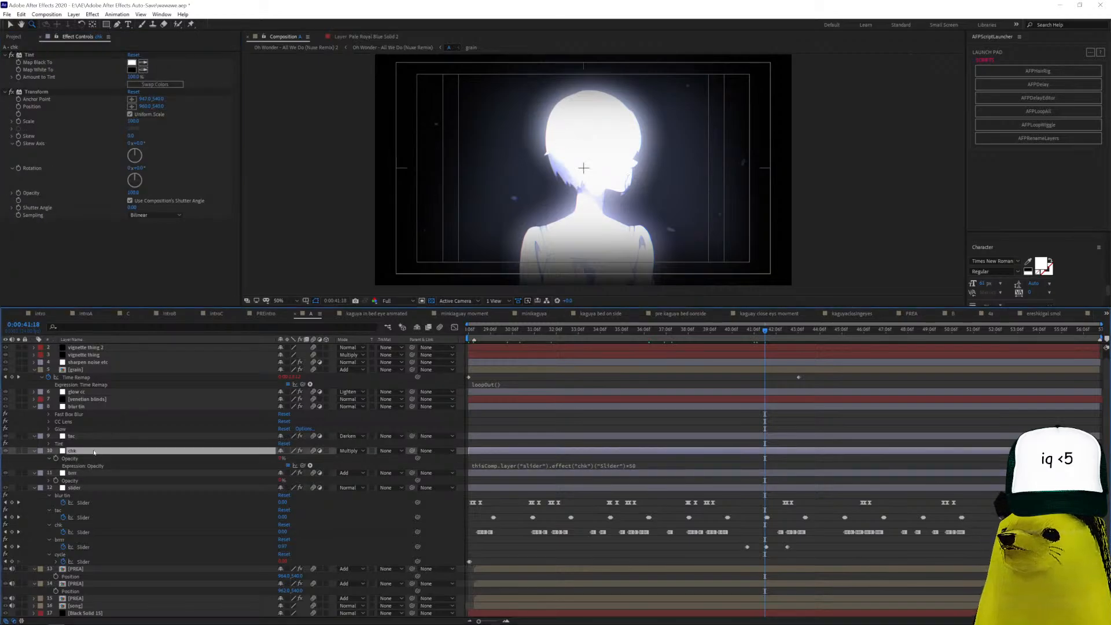
left_click(51, 92)
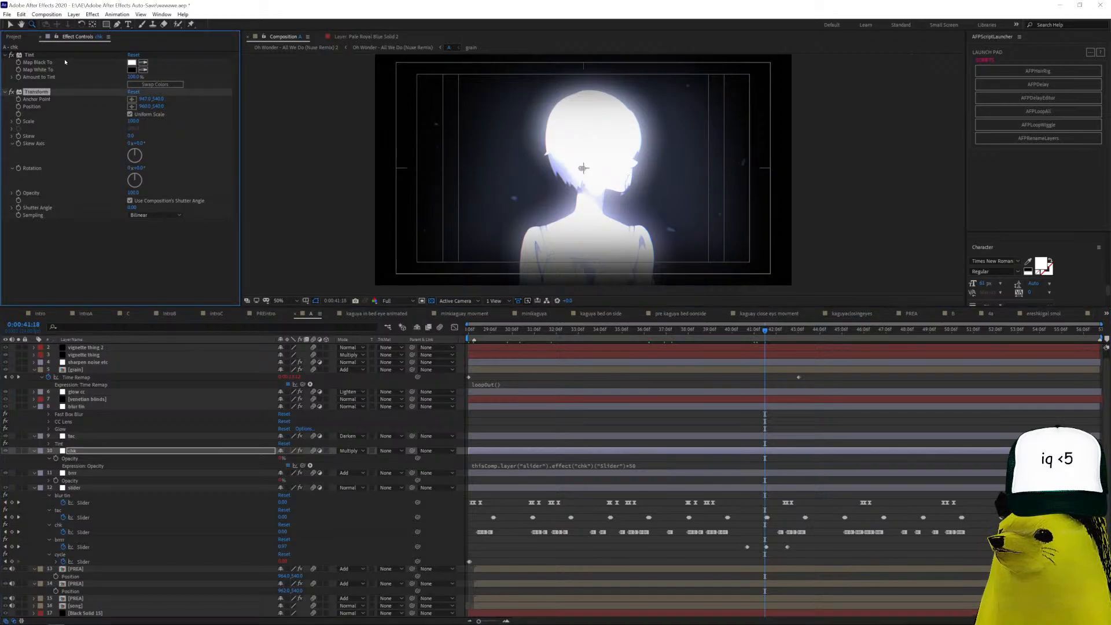
left_click(66, 57)
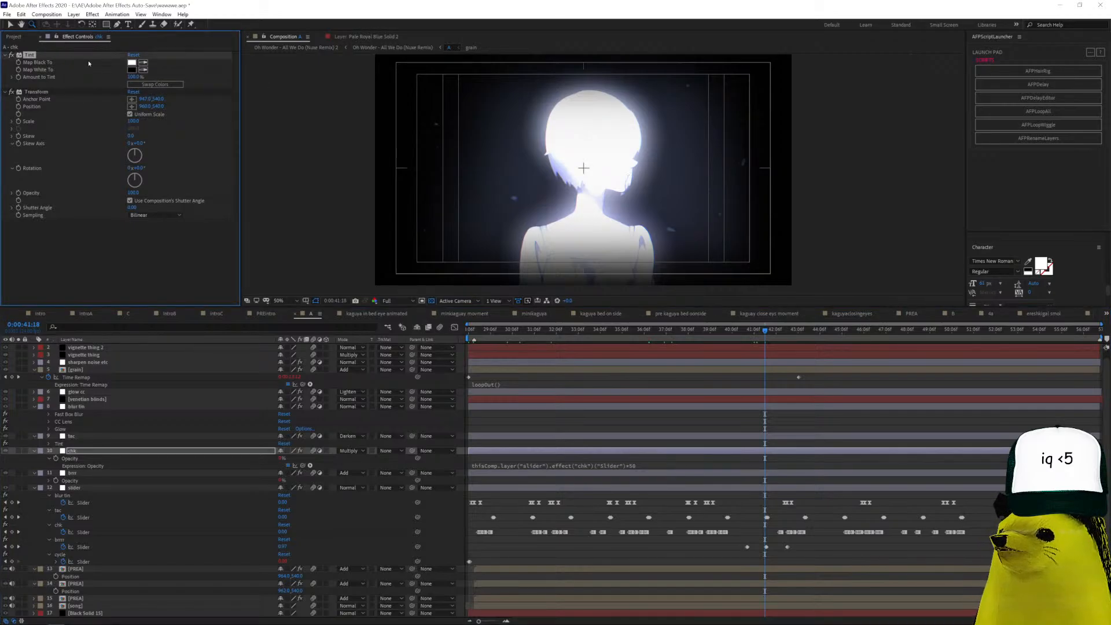
left_click(71, 436)
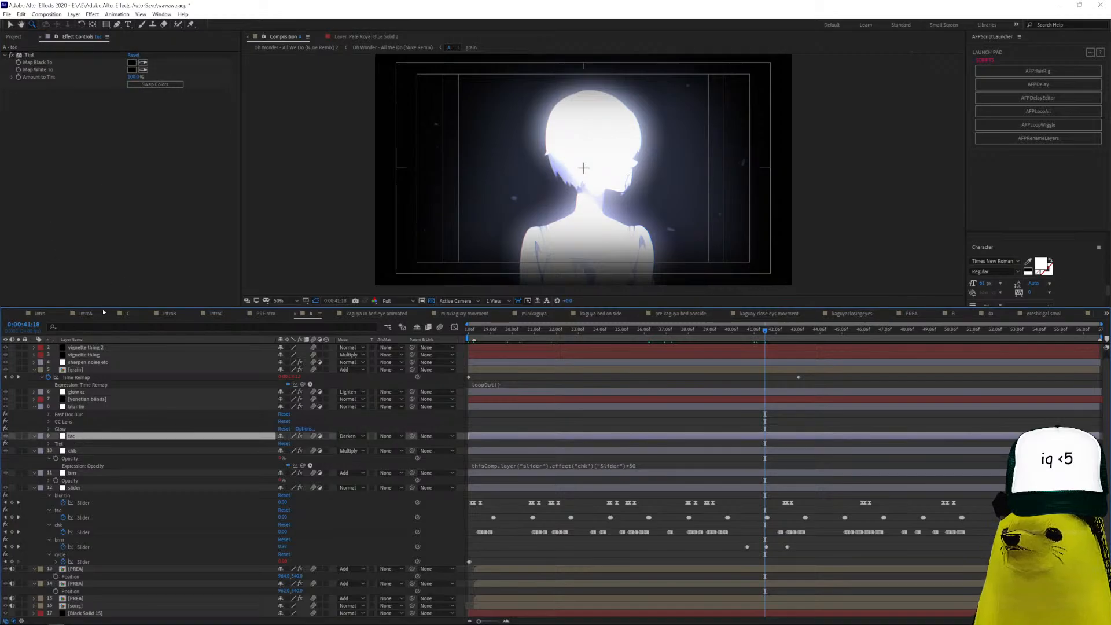
Go through the Fast Box Blur, CC Lens and Glow effects on layer 8, the masked blur layer.
left_click(81, 407)
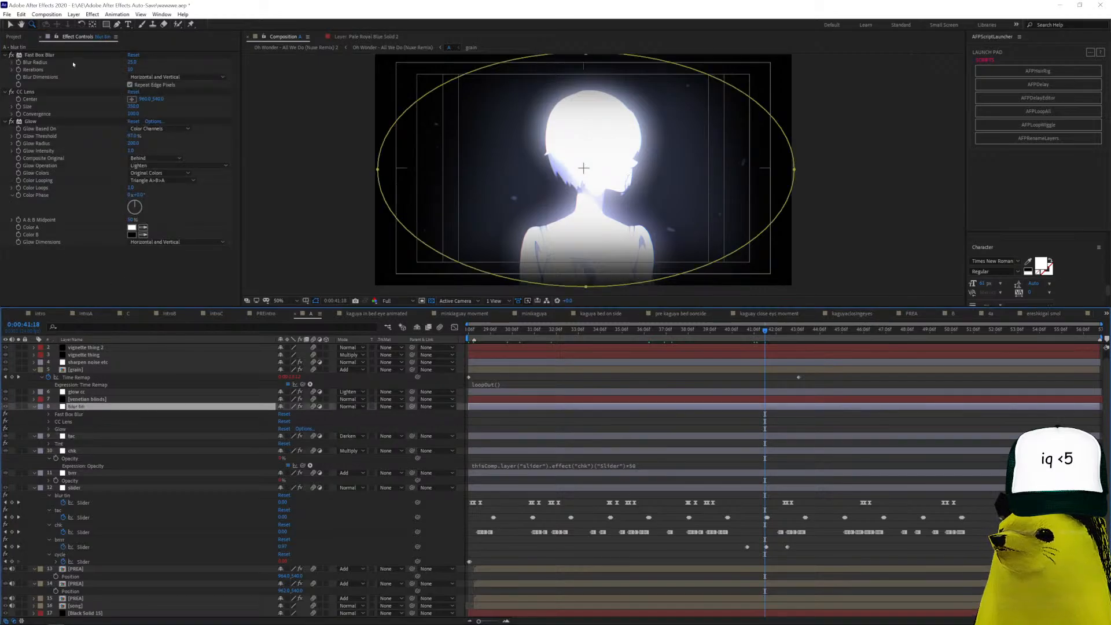
left_click(47, 55)
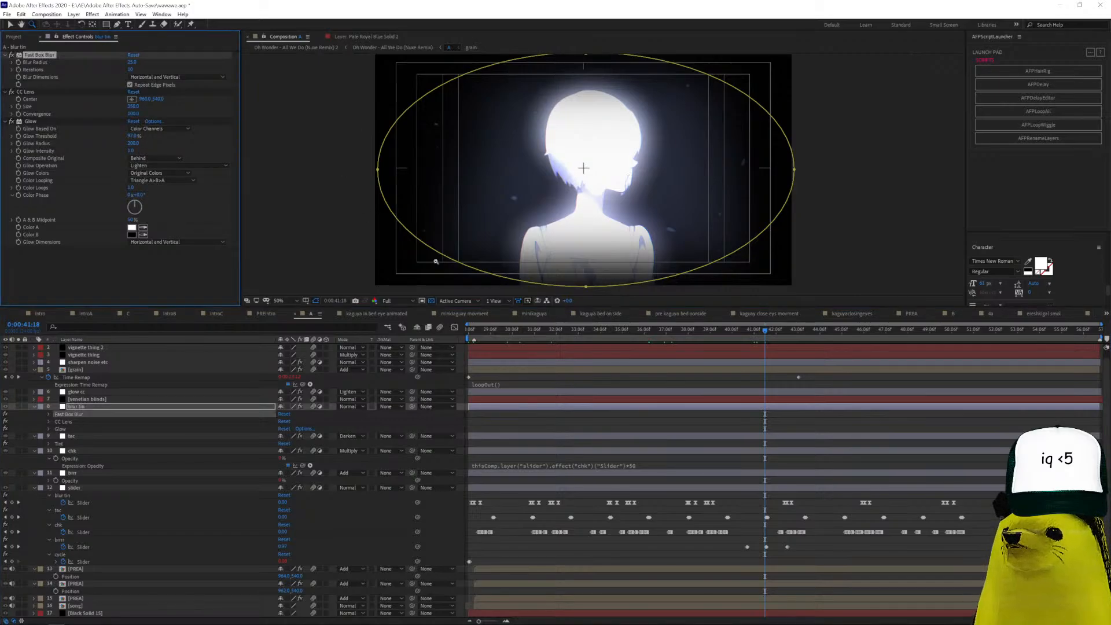
left_click(57, 94)
left_click(65, 120)
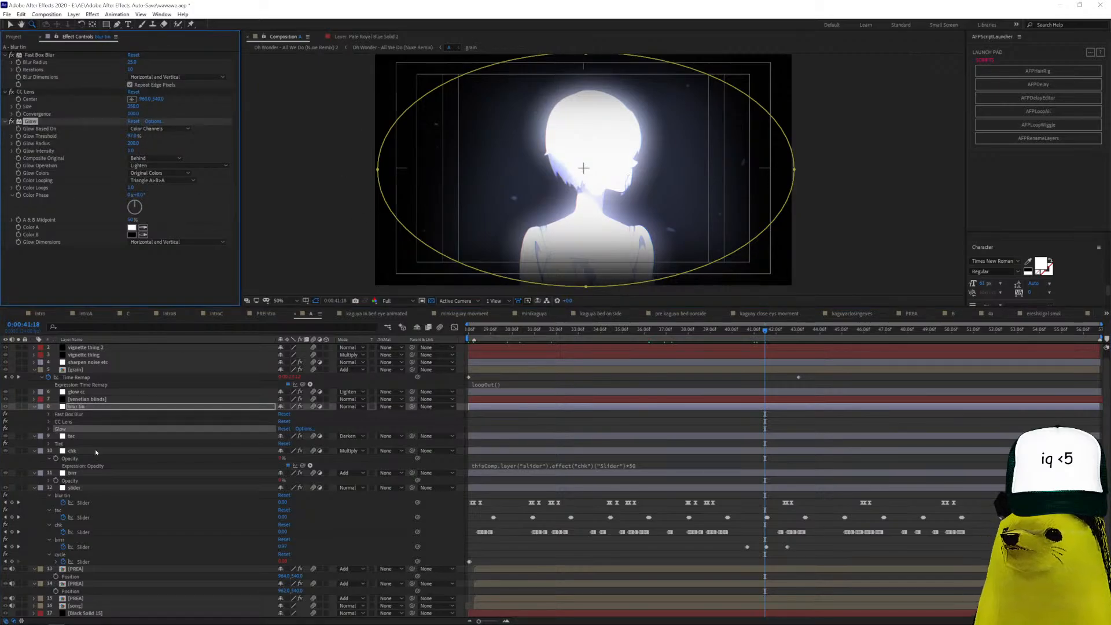
Review the effects of the glow cc layer and the sharpen noise etc layer.
left_click(88, 393)
scroll(110, 175, "down", 5)
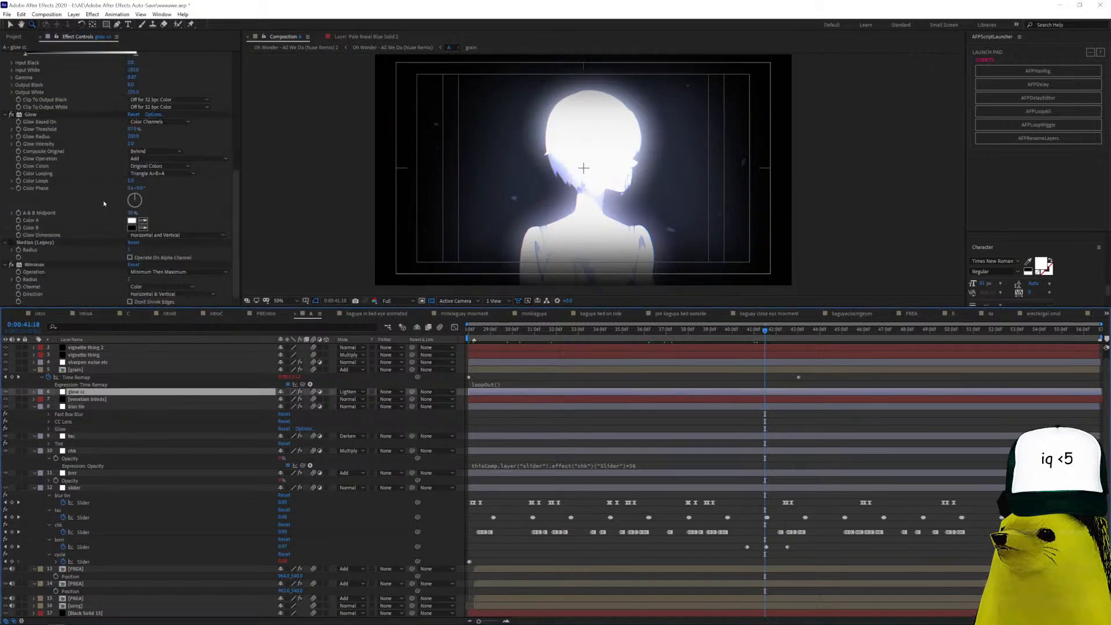
left_click(82, 370)
left_click(84, 363)
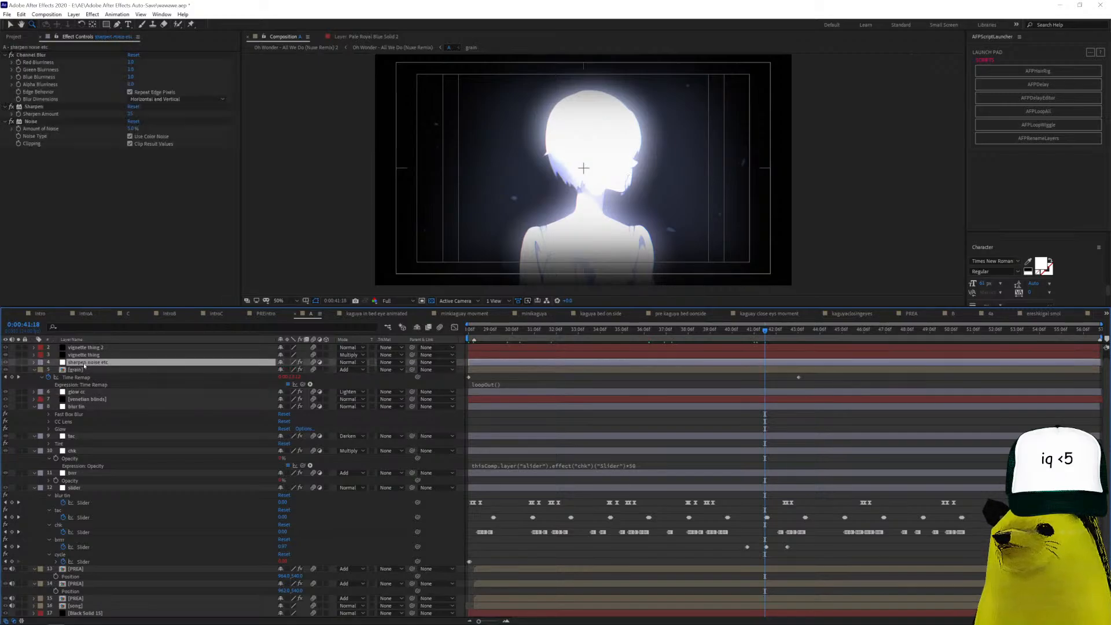
Check the venetian blinds layer's effect and examine its fine line texture up close in the composition.
left_click(87, 399)
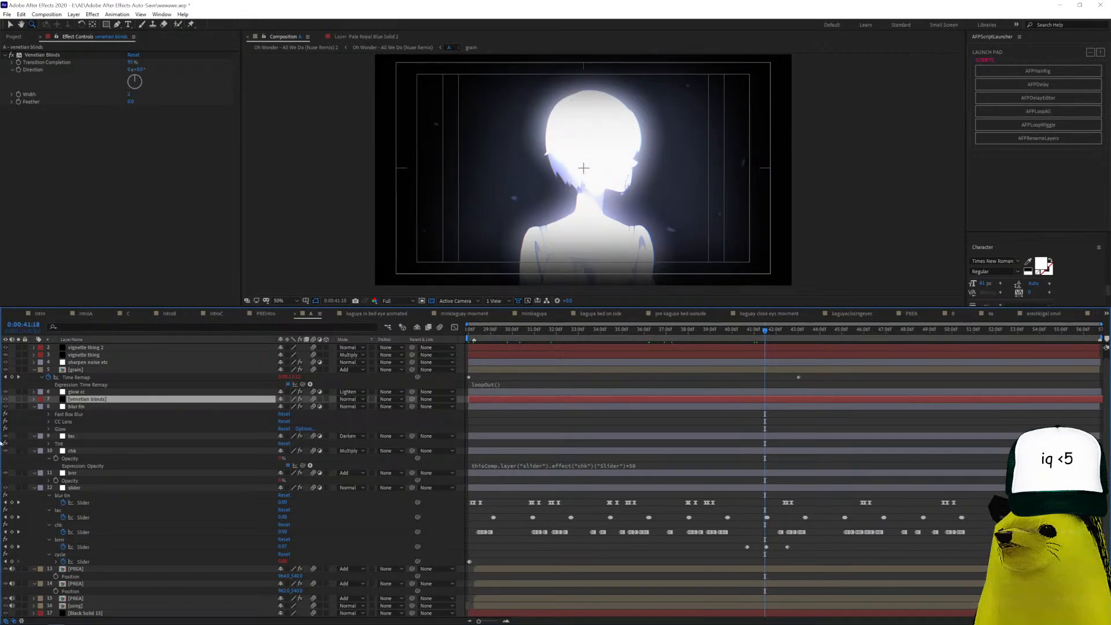
left_click(511, 182)
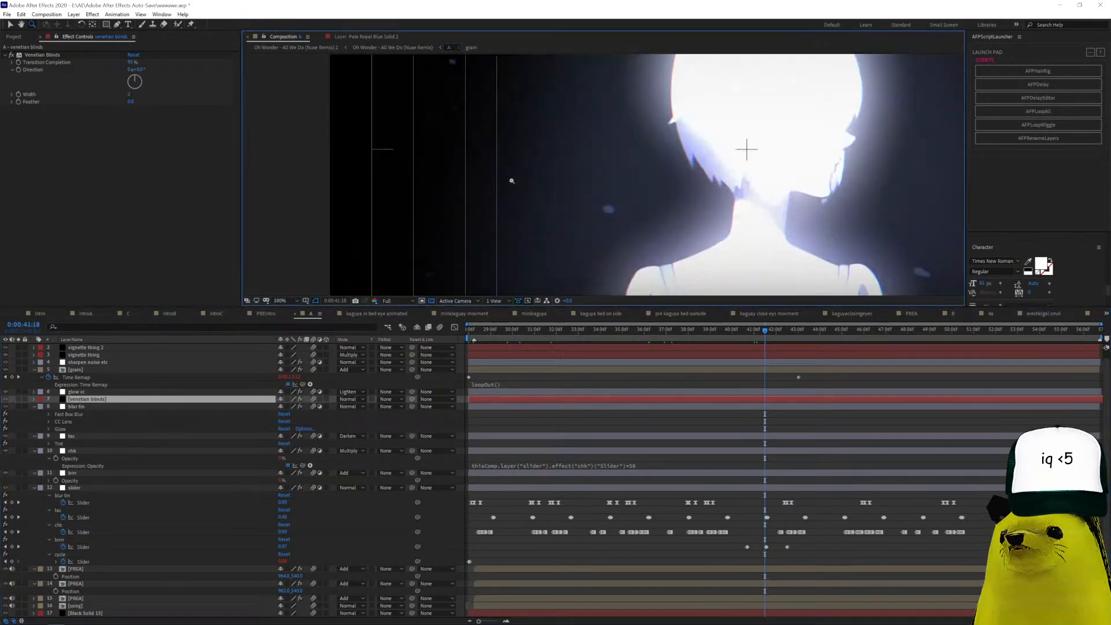
left_click(633, 179)
left_click(655, 182)
left_click(576, 172)
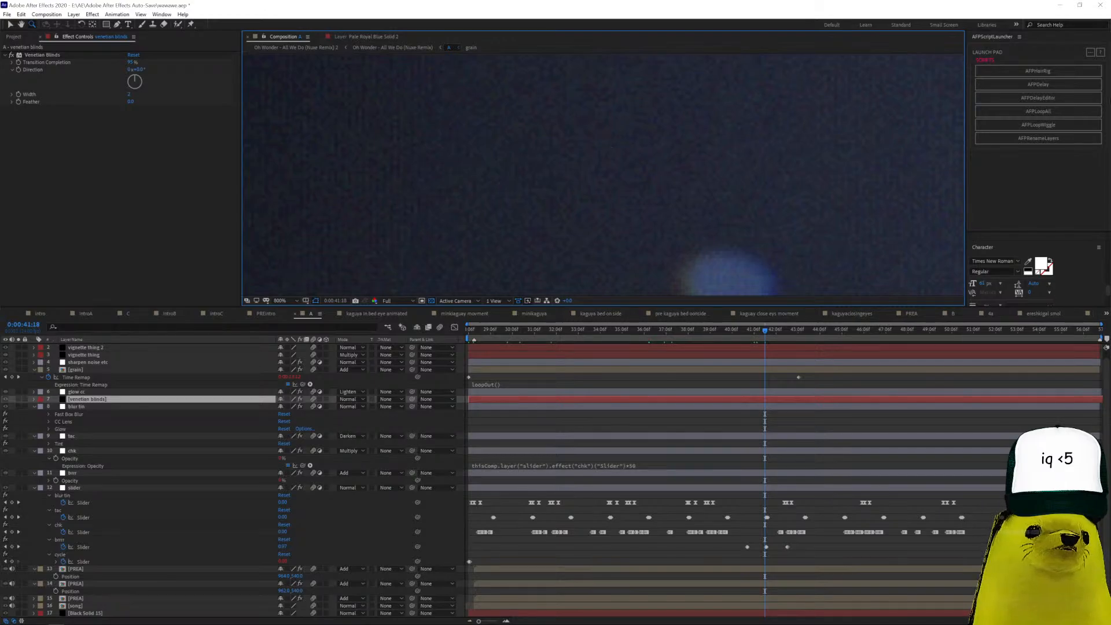
scroll(504, 175, "down", 3)
scroll(555, 174, "up", 2)
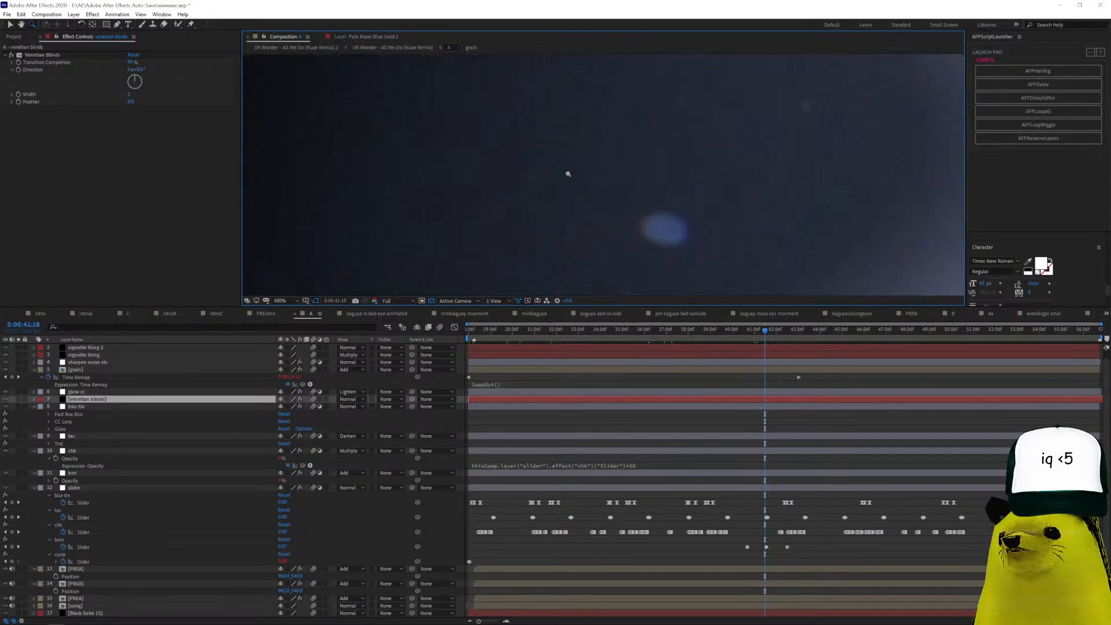
scroll(572, 173, "down", 2)
scroll(577, 173, "down", 4)
scroll(585, 173, "up", 6)
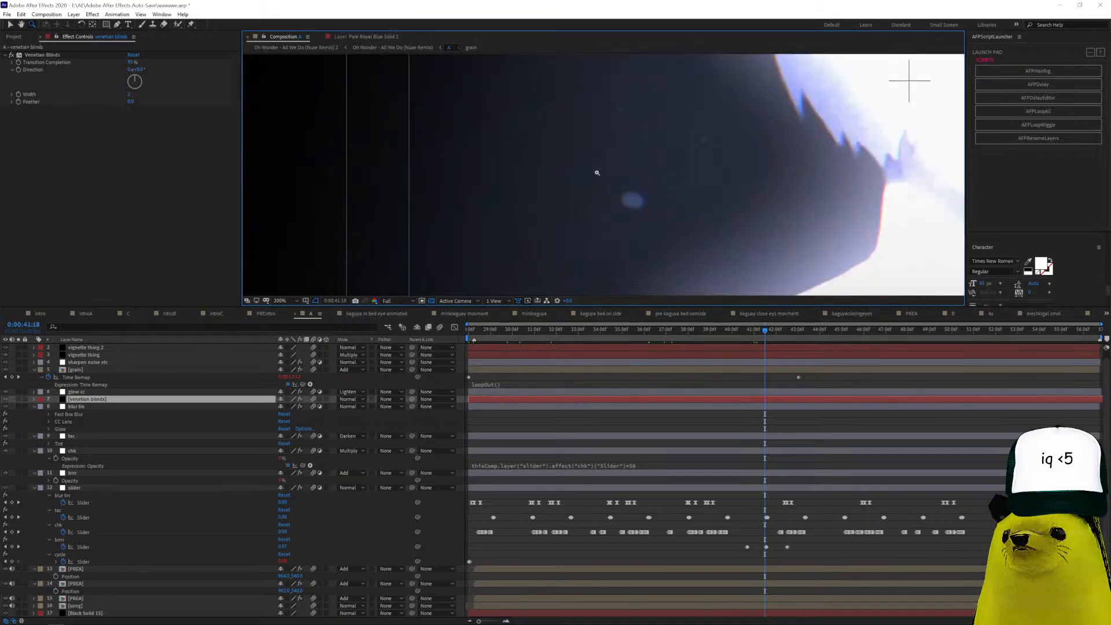
scroll(596, 173, "down", 5)
scroll(597, 173, "up", 8)
scroll(597, 173, "down", 3)
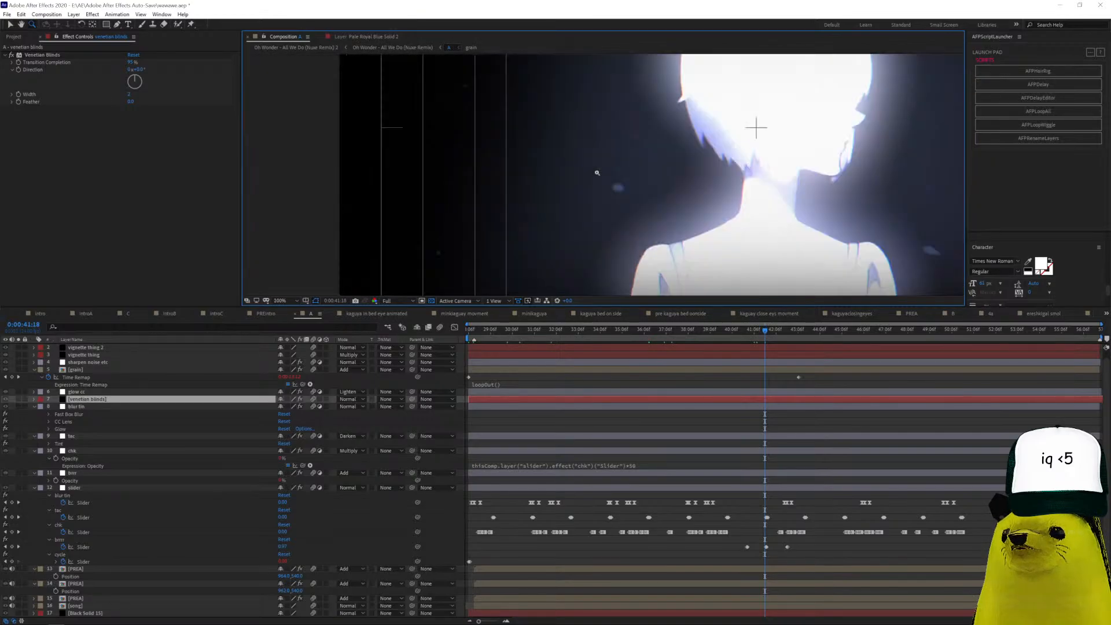
scroll(596, 173, "down", 7)
scroll(593, 177, "up", 4)
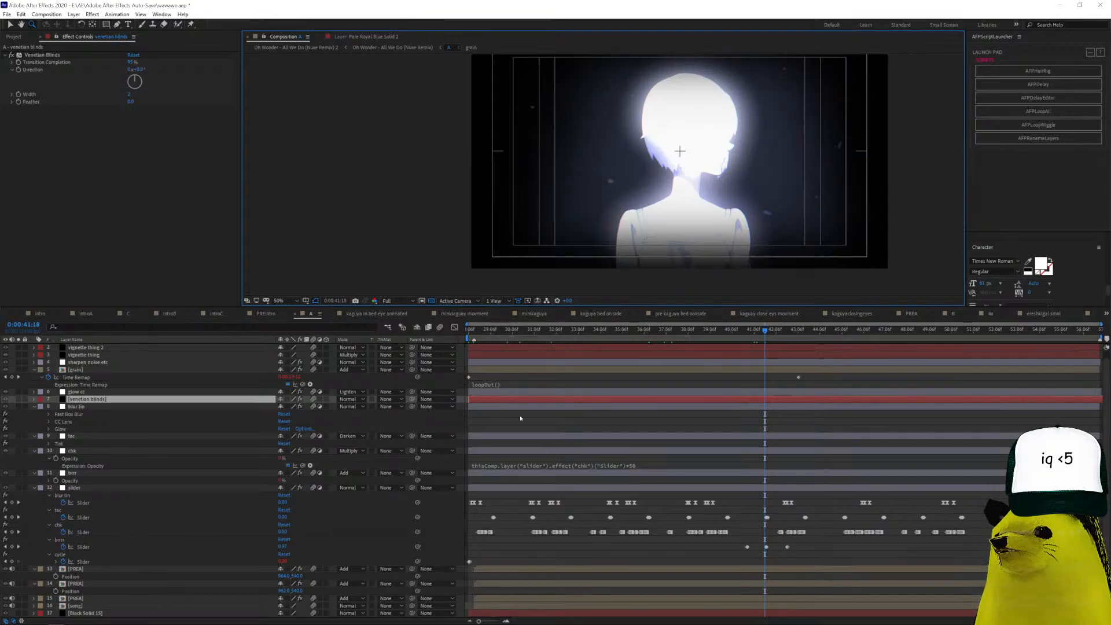
Step from the slider layer up through the adjustment layers it controls, ending on the Tint effect of layer 9.
left_click(200, 490)
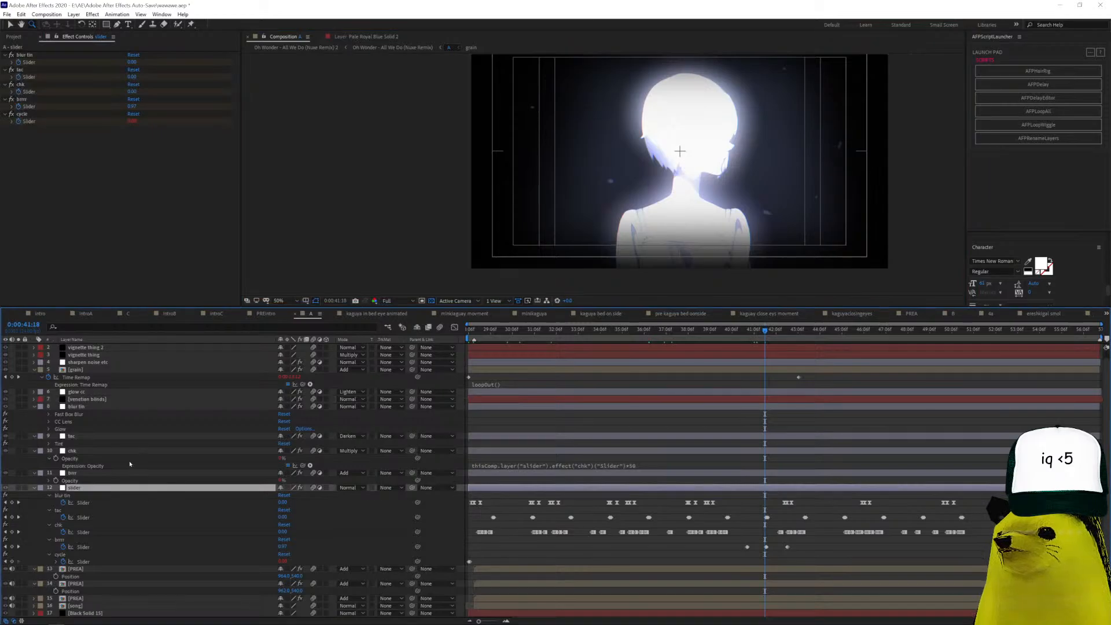
key("ctrl+Up")
key("ctrl+Up")
key("ctrl+Up")
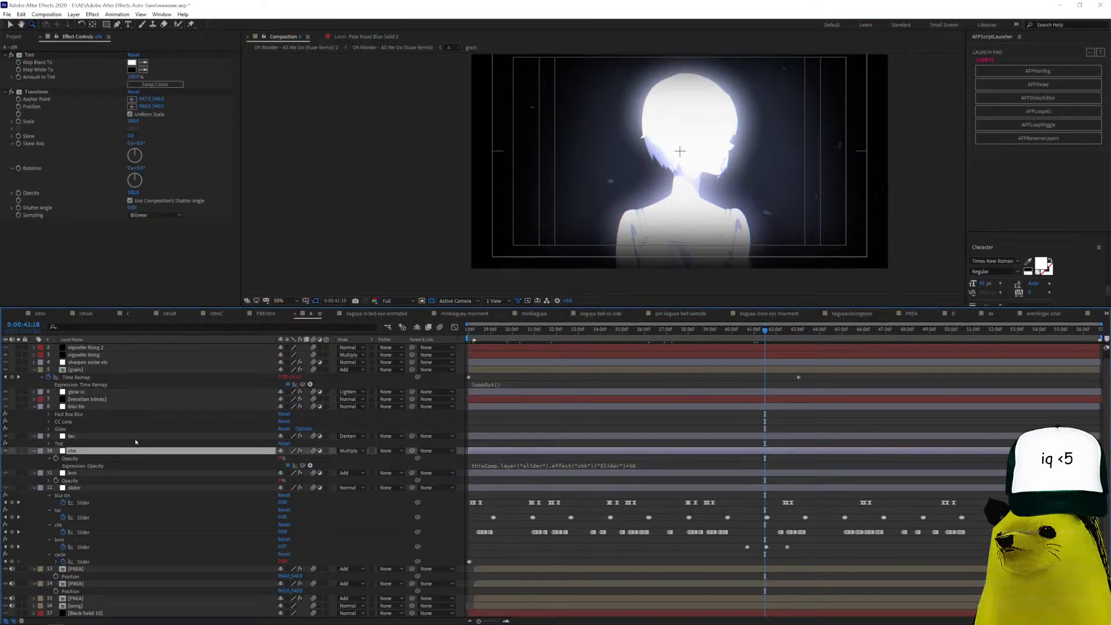
key("ctrl+Up")
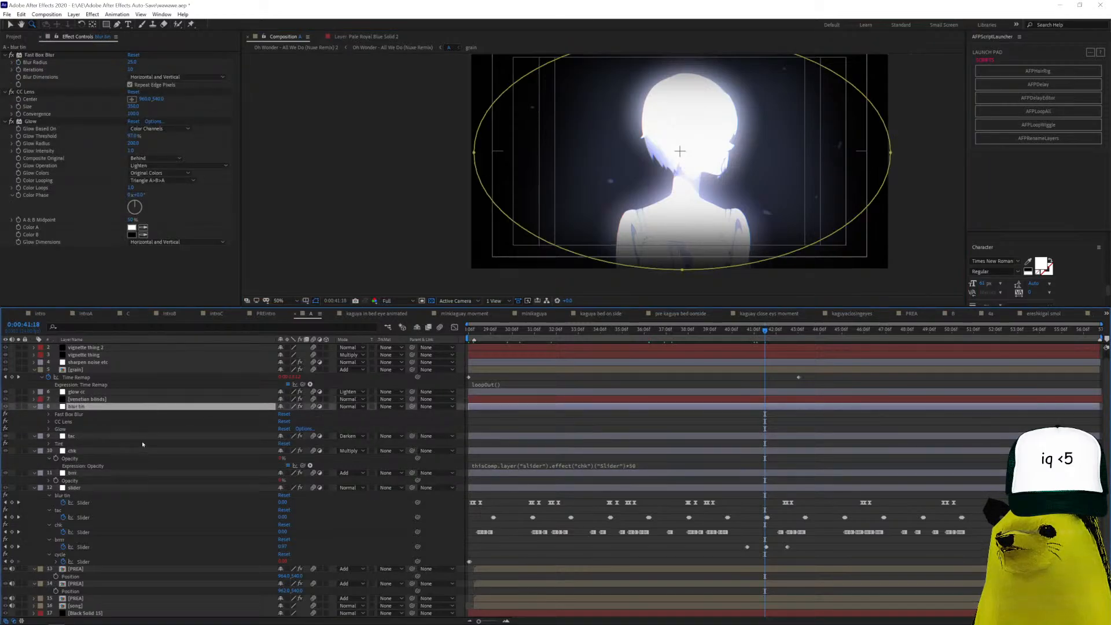
left_click(143, 443)
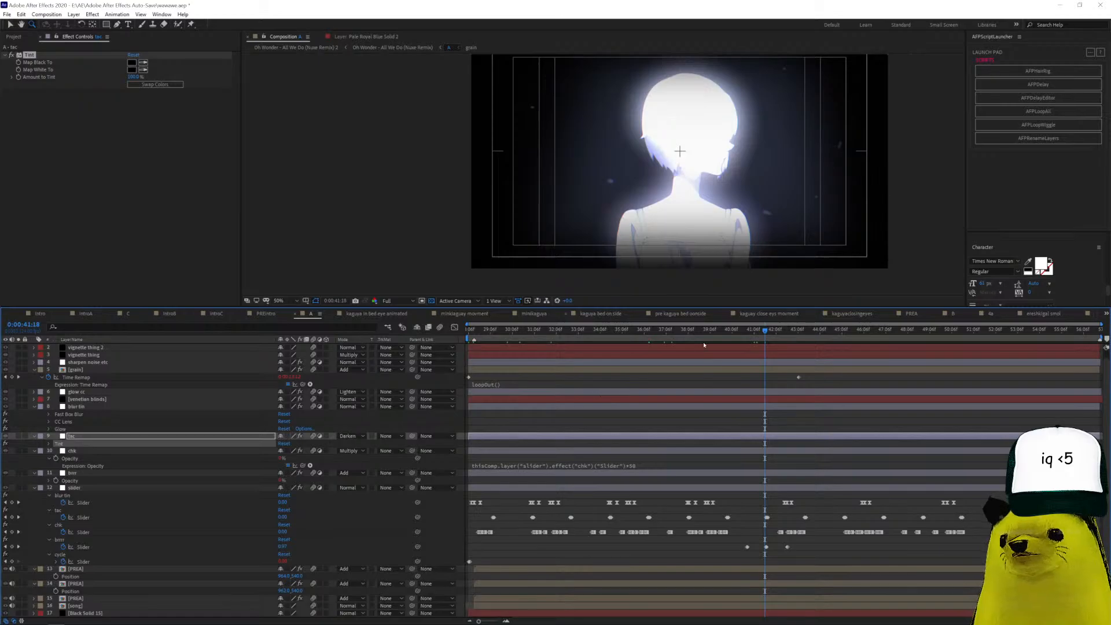
Open the PREA precomp, view it at 0:00:01:22, and return to composition A.
double_click(86, 571)
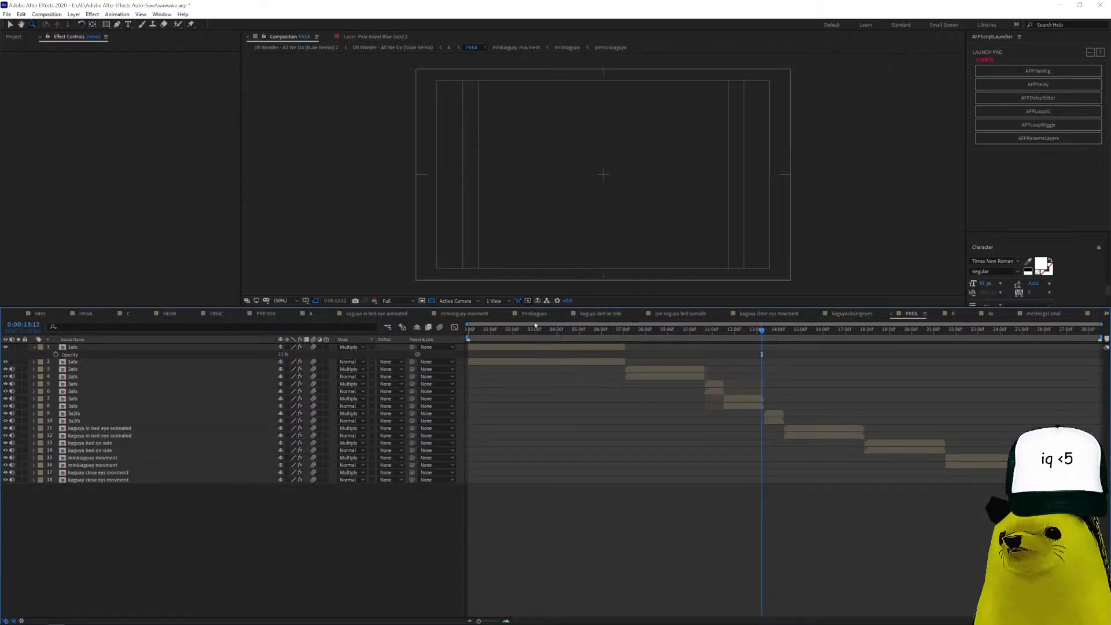
left_click(505, 329)
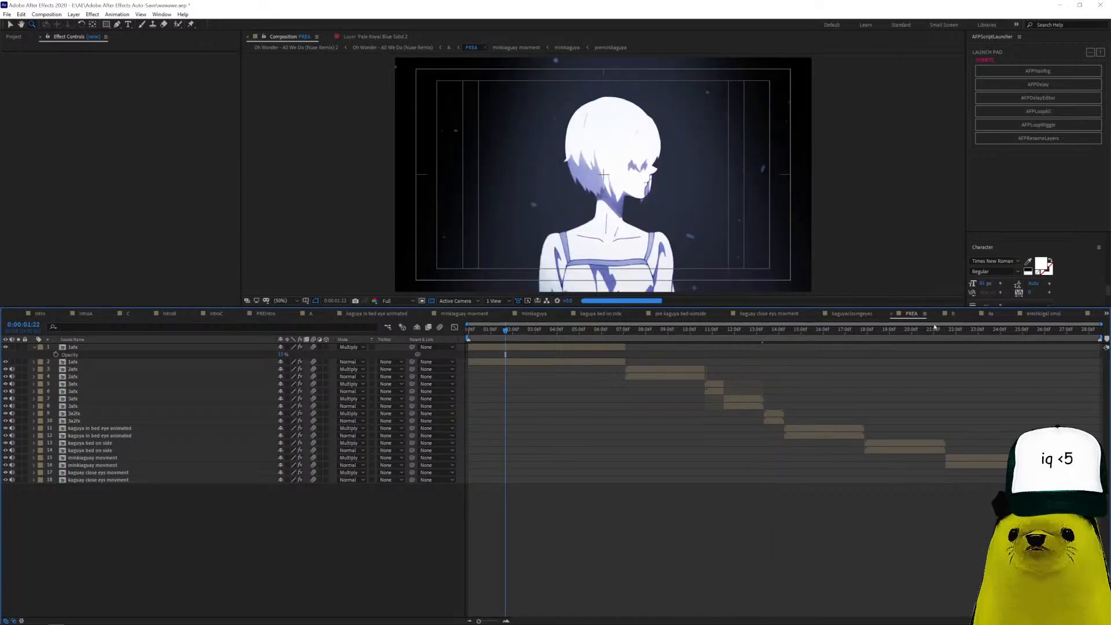
left_click(1104, 314)
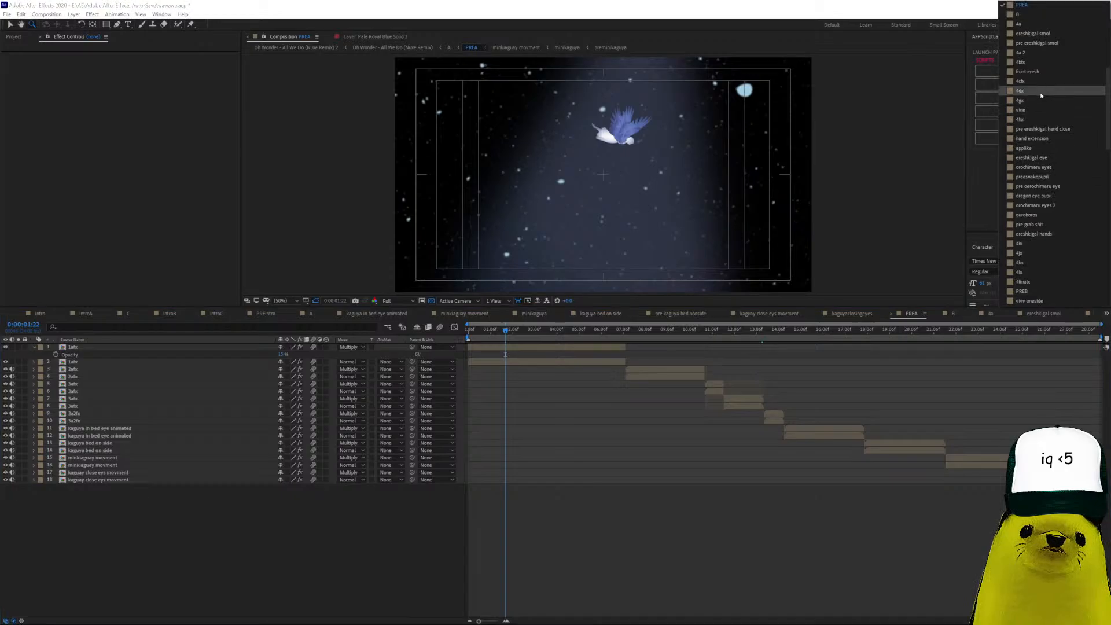
scroll(1052, 131, "up", 5)
left_click(1031, 176)
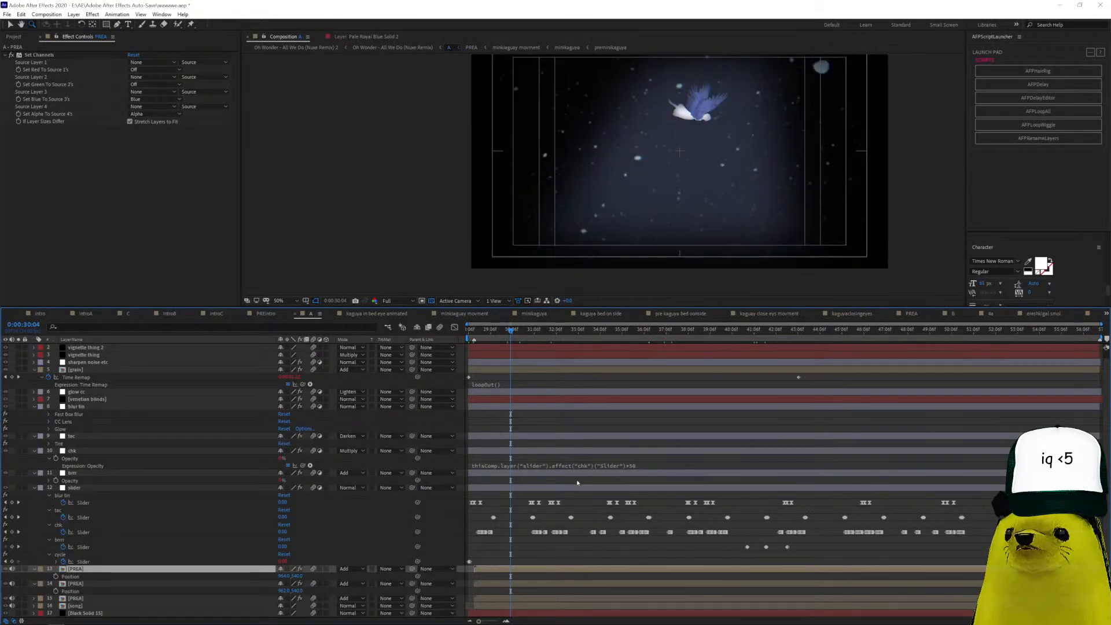
Compare the Set Channels settings on the three PREA layers in composition A.
left_click(223, 584)
left_click(187, 599)
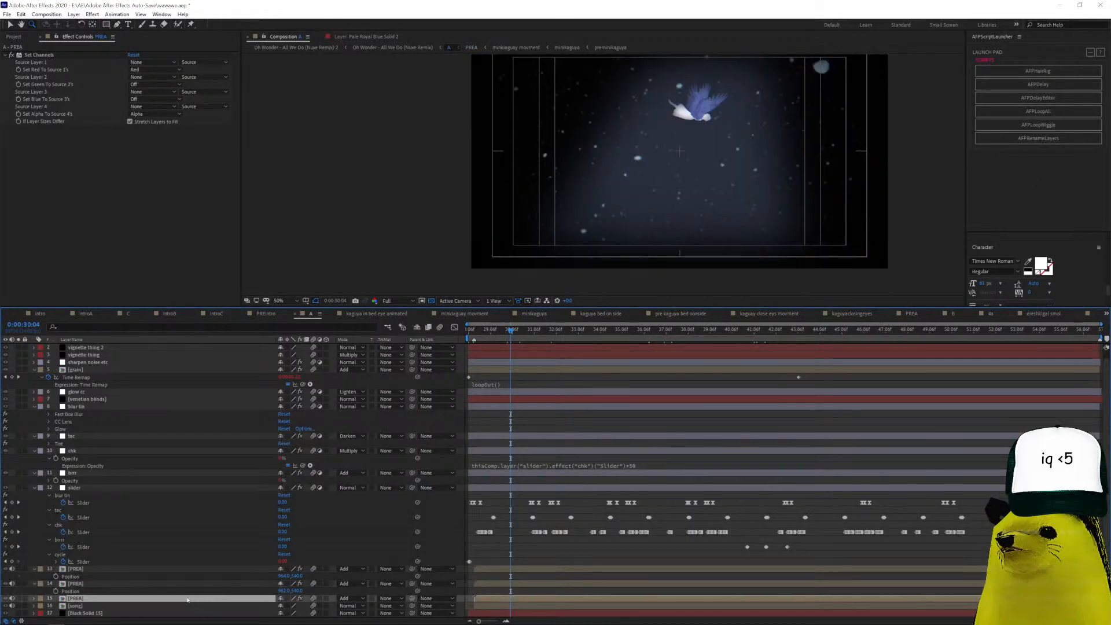
left_click(160, 583)
left_click(155, 564)
left_click(272, 583)
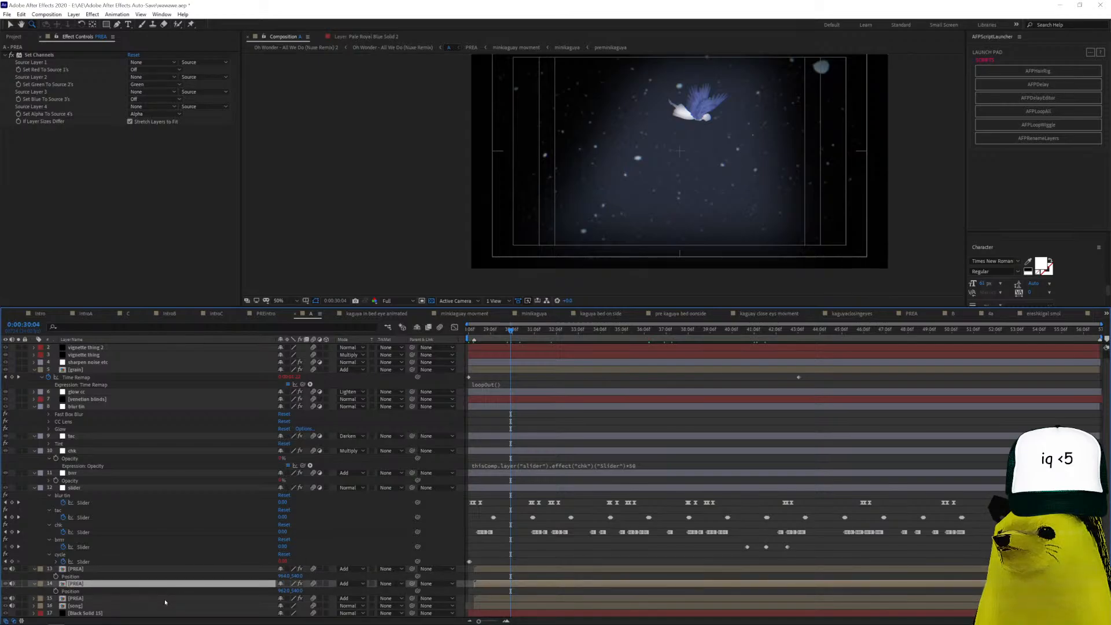
left_click(86, 599)
Reopen the PREA precomp, inspect its top layer's effects, and scrub through the shots to 0:00:04:20.
double_click(162, 585)
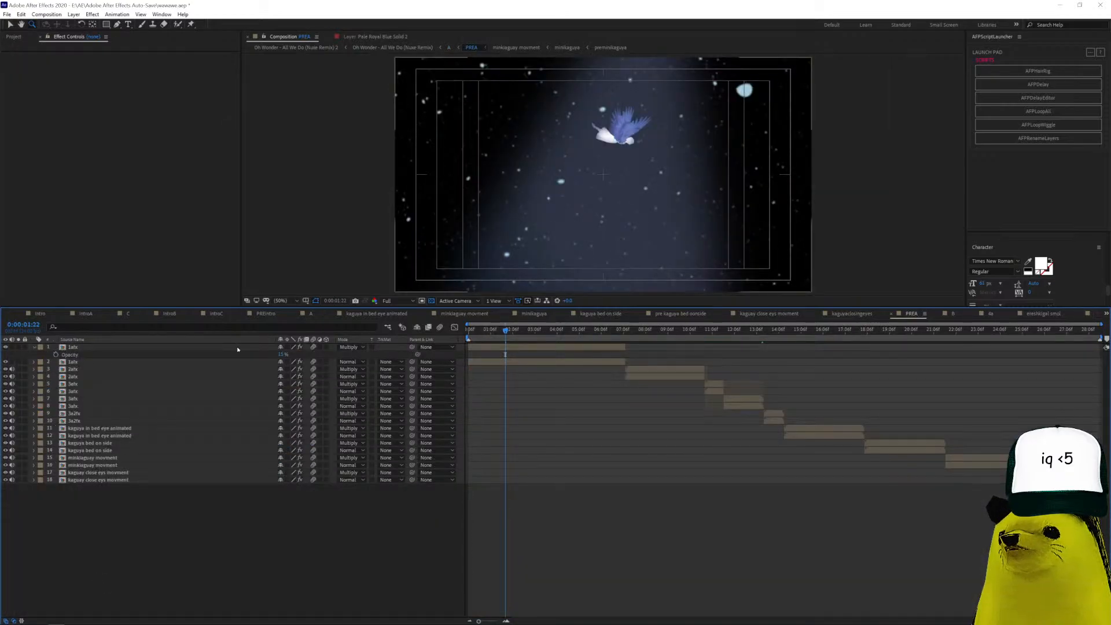
left_click(238, 348)
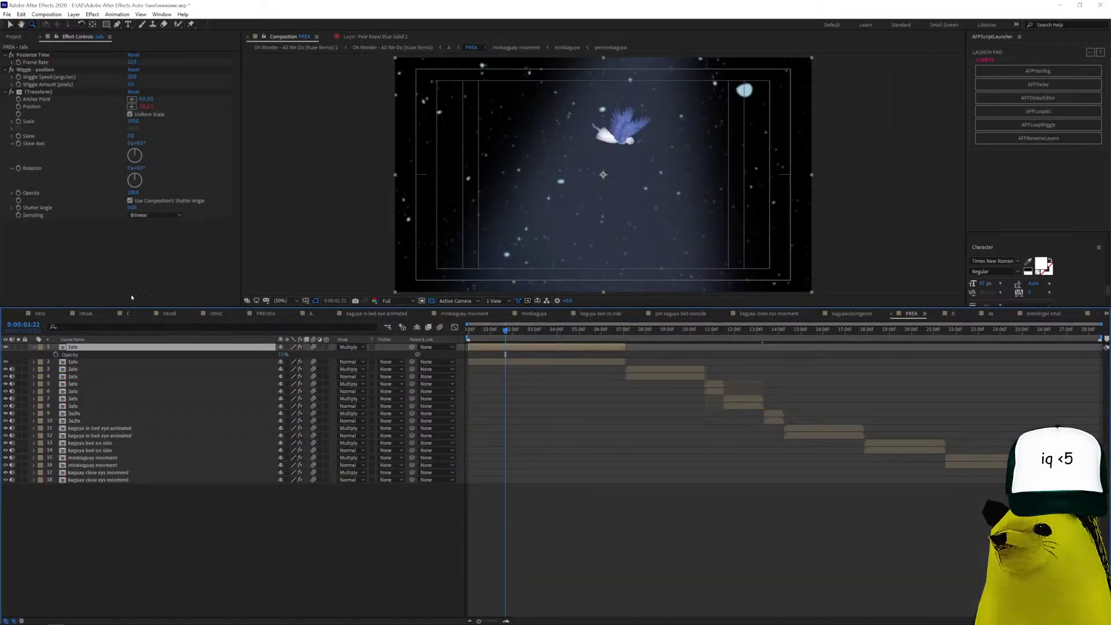
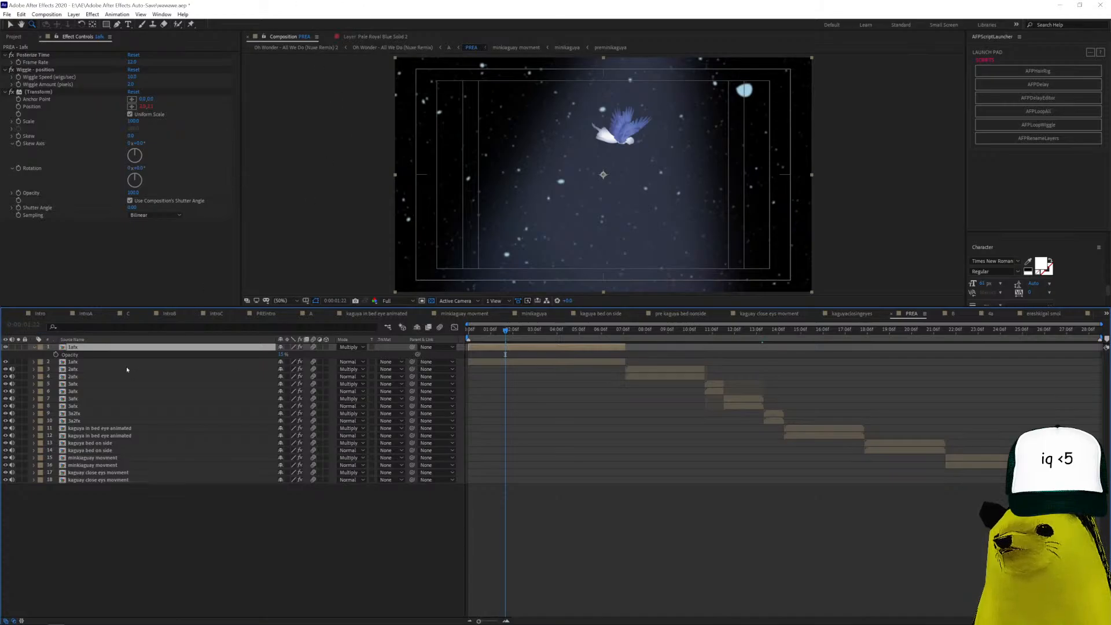
left_click(590, 332)
left_click(742, 331)
left_click(570, 331)
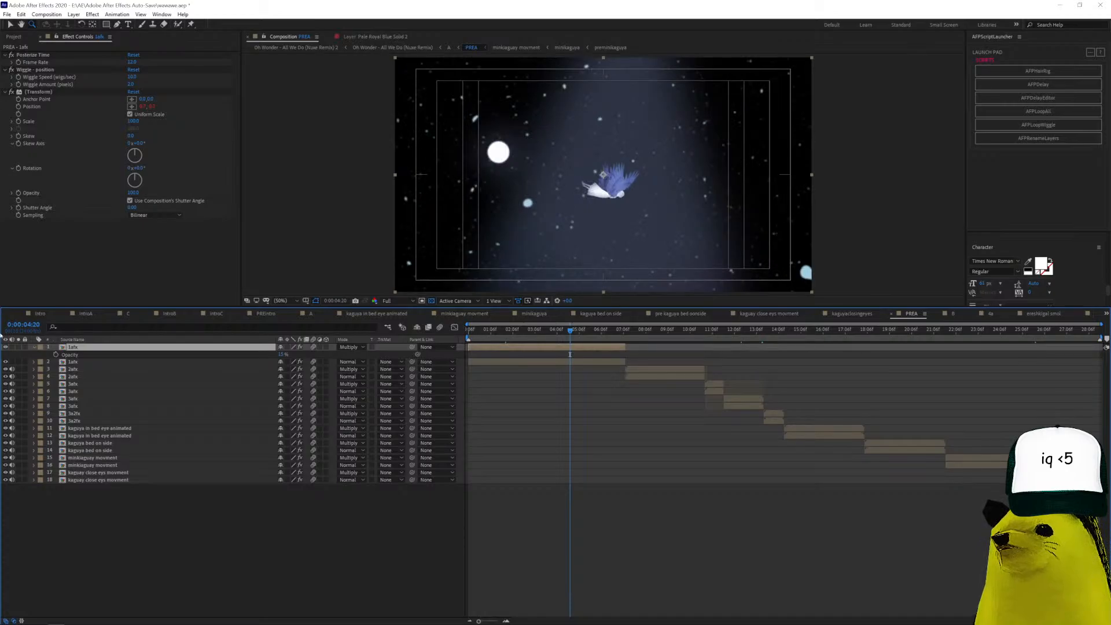
Solo the top layer of PREA to view it alone, and restore the full composite.
left_click(18, 347)
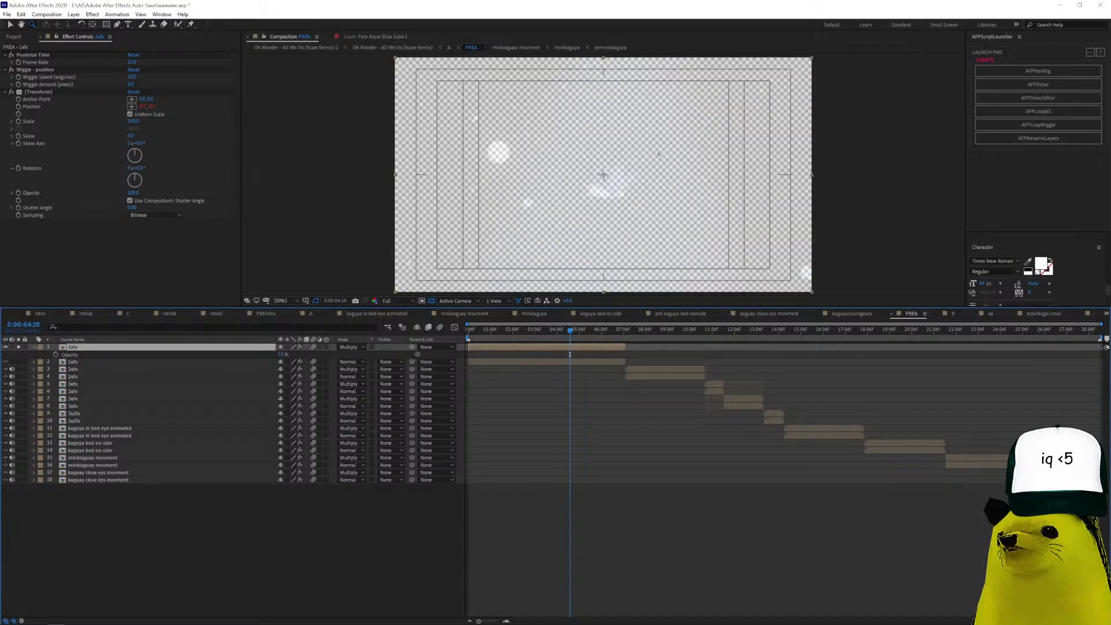
scroll(659, 154, "up", 4)
scroll(568, 233, "down", 4)
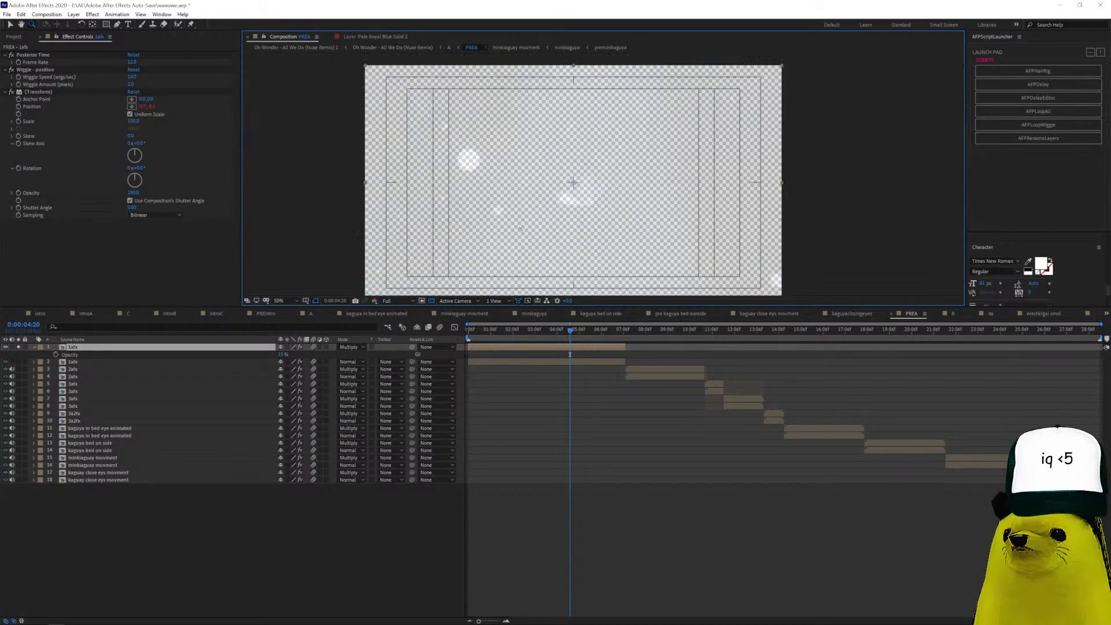
left_click(18, 348)
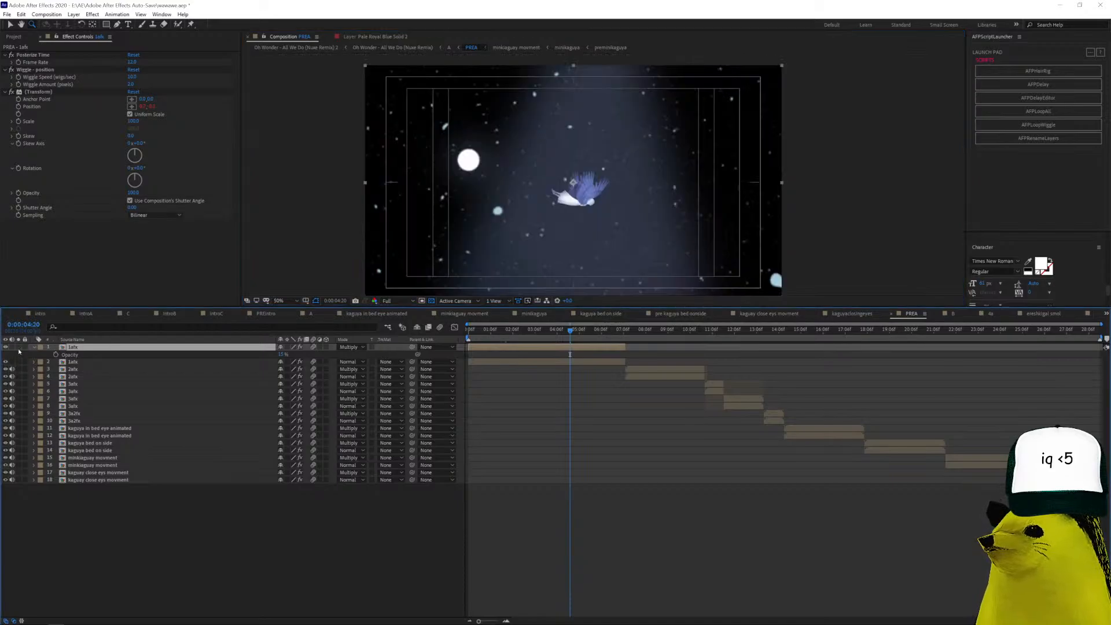
Open the precomp of PREA's top layer, go to 0:00:28:17, and inspect the effects on its 1a layer.
double_click(131, 348)
left_click(594, 334)
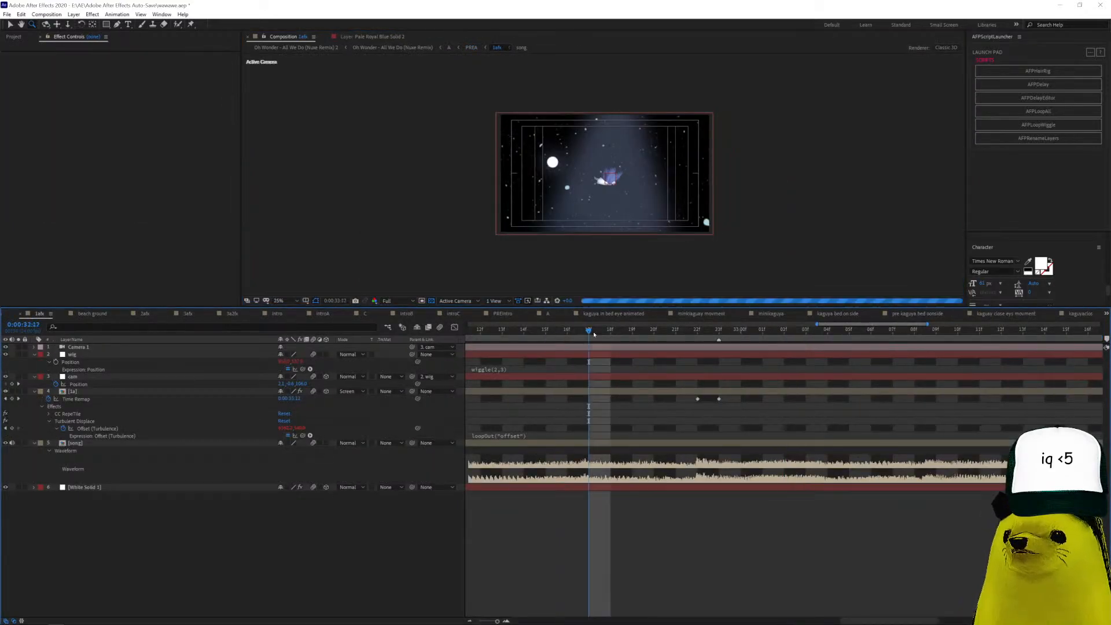
scroll(594, 335, "down", 6)
scroll(594, 335, "down", 3)
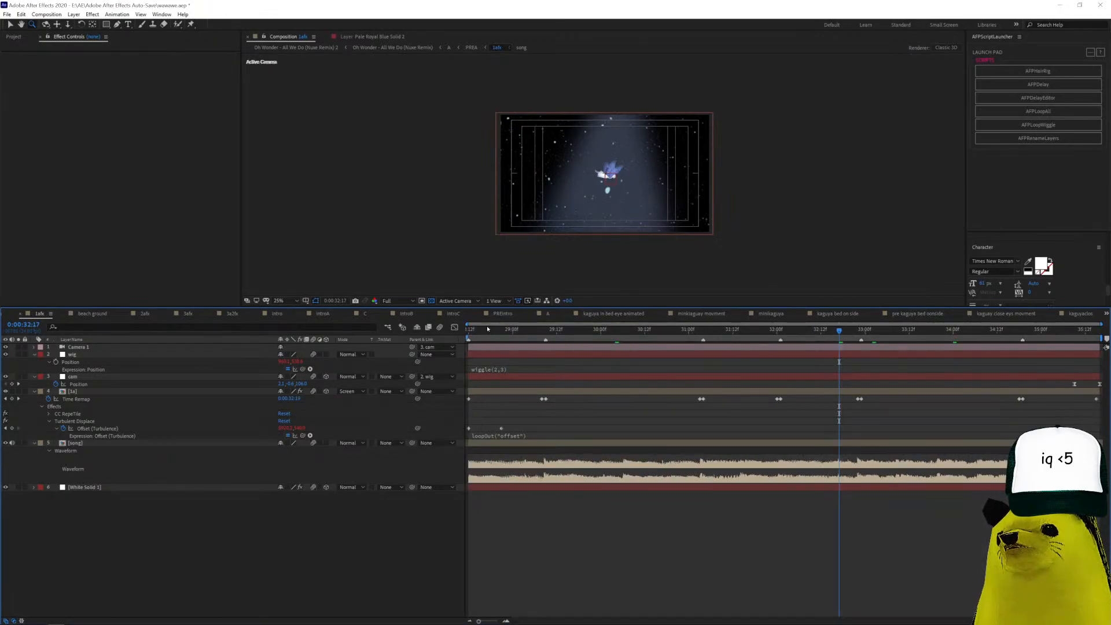
left_click(487, 328)
left_click(478, 393)
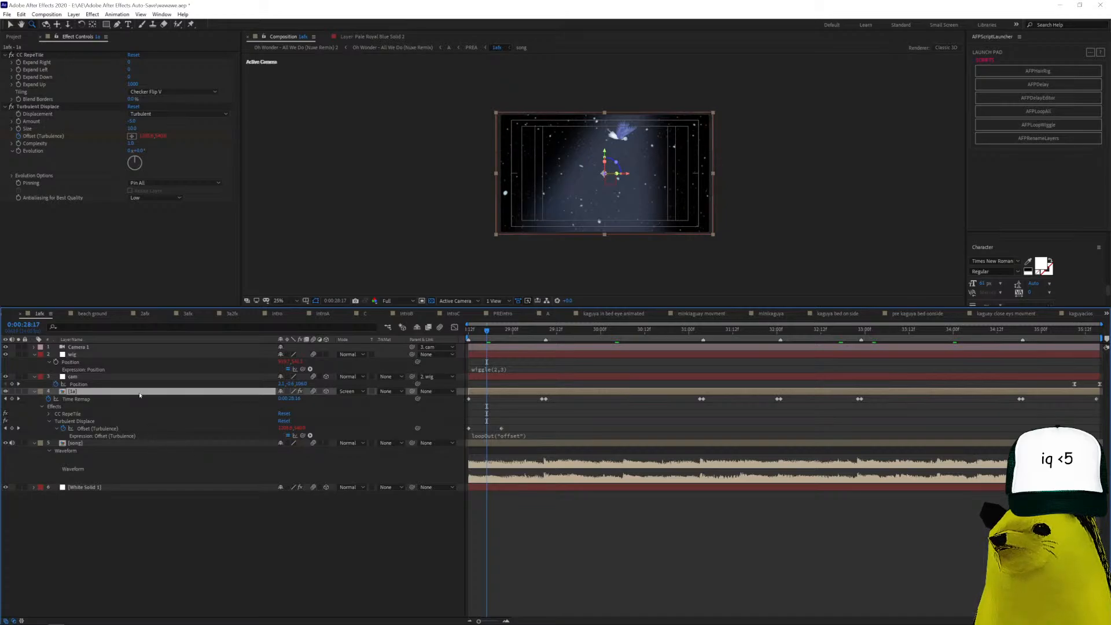
Scrub to 0:00:35:15 and examine the upper edge of the frame where the 1a layer is tiled.
left_click_drag(769, 331, 1096, 331)
left_click(611, 139)
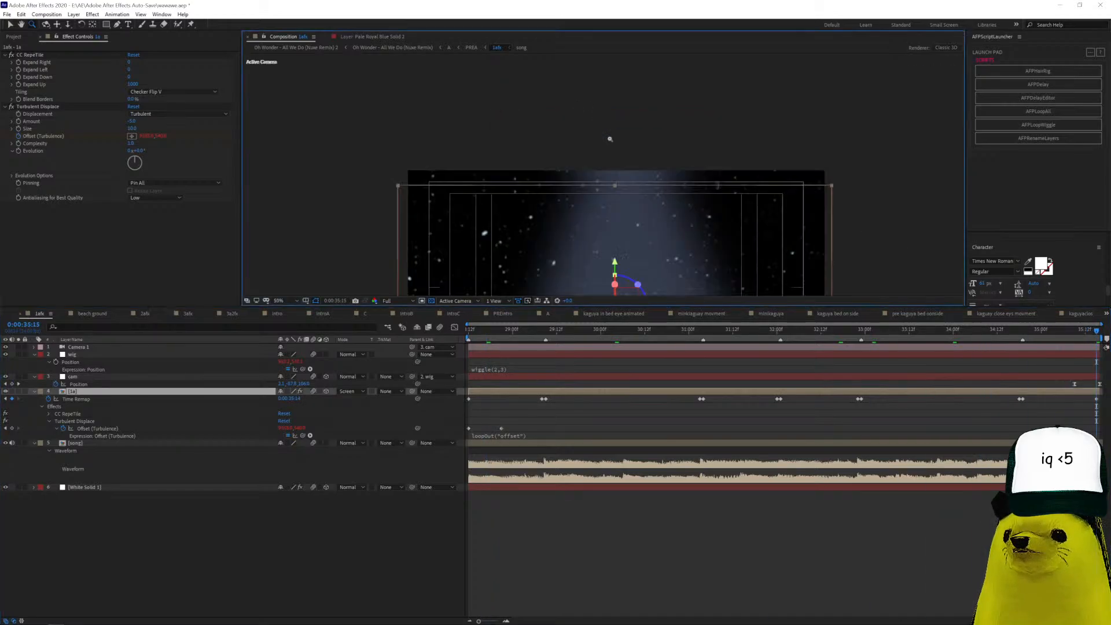
left_click(605, 192)
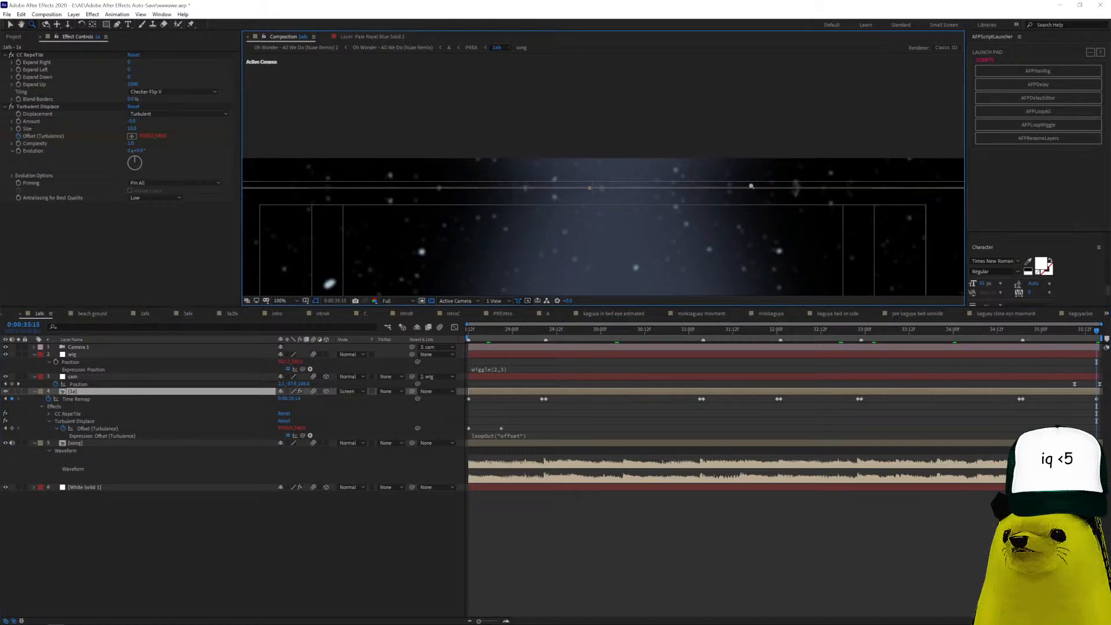
scroll(605, 212, "down", 3)
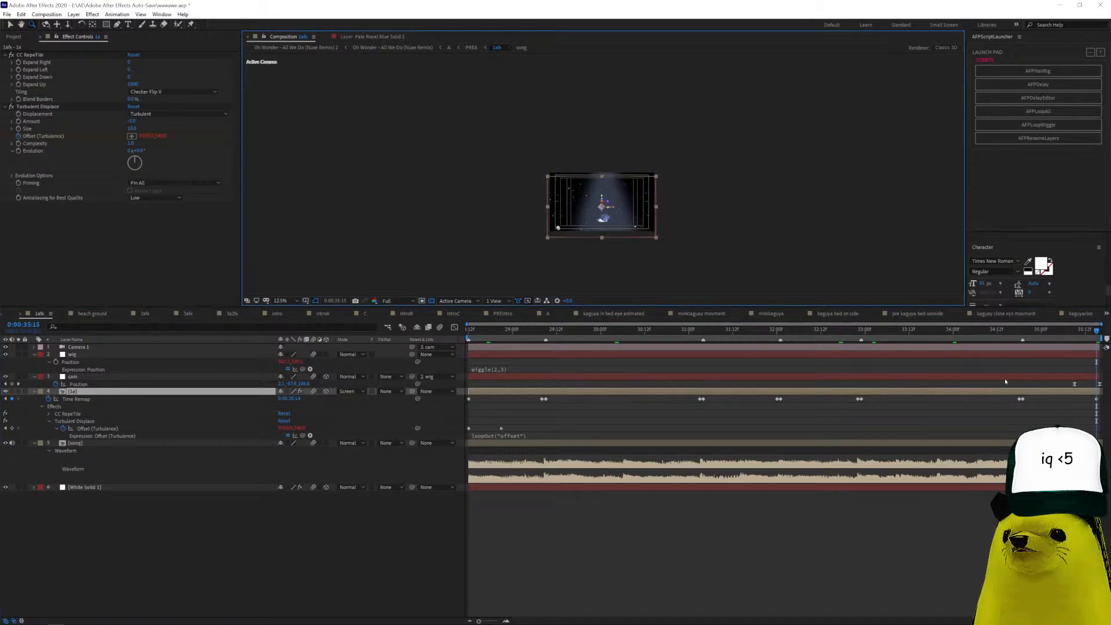
Open the 1a precomp and view the falling girl scene at 0:00:29:08.
double_click(1052, 392)
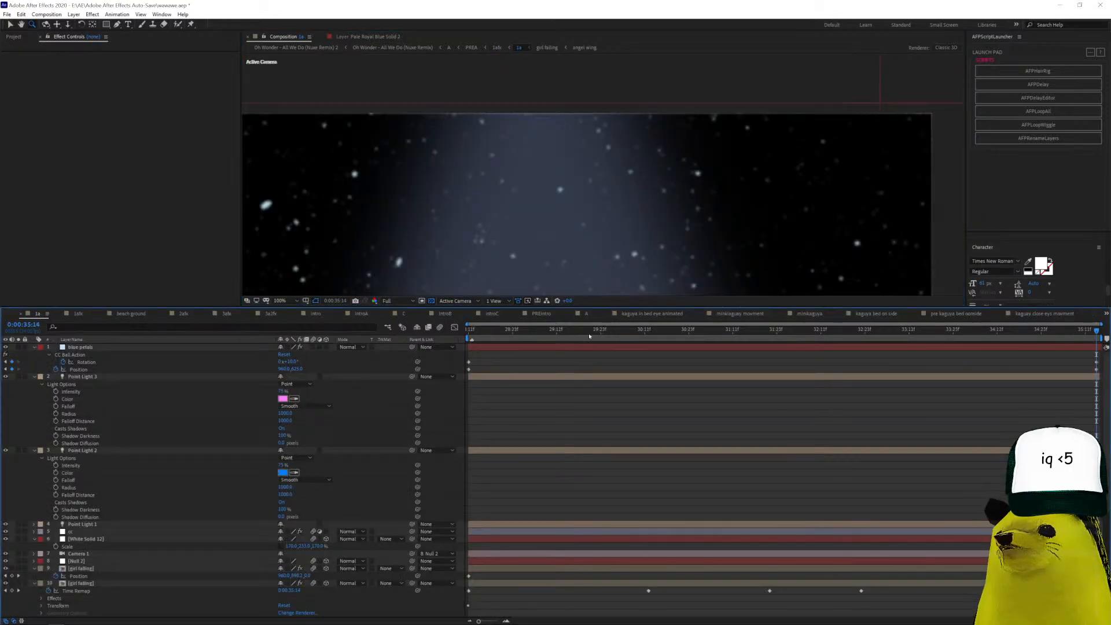
left_click(546, 333)
scroll(595, 191, "down", 3)
scroll(568, 190, "up", 2)
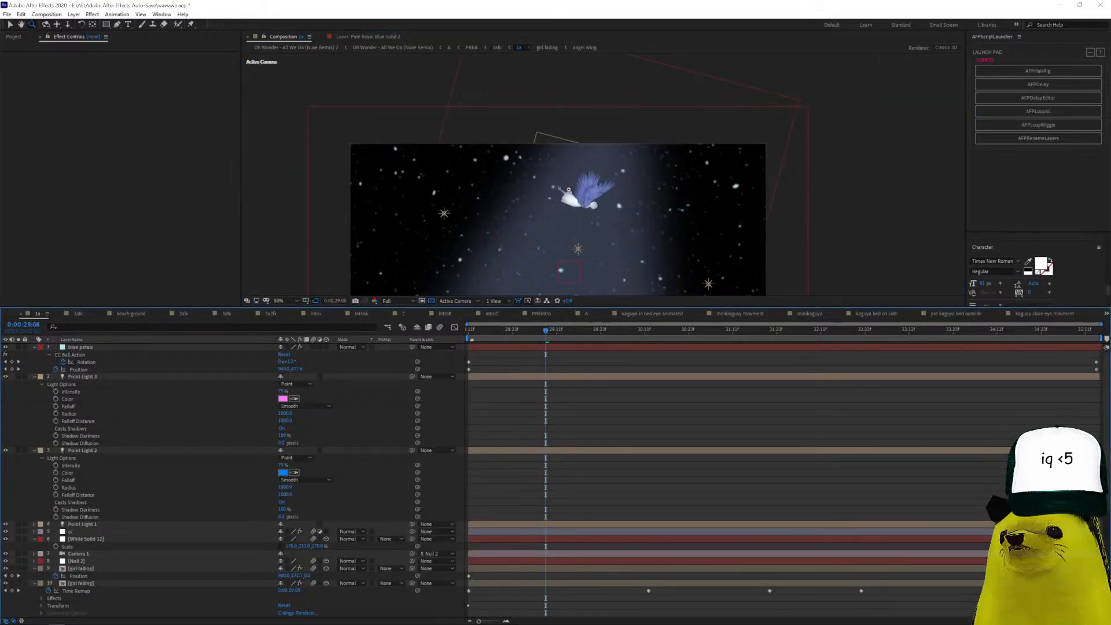
Inspect the effects on the blue petals layer and the Hue/Saturation settings on the cc layer.
left_click(206, 348)
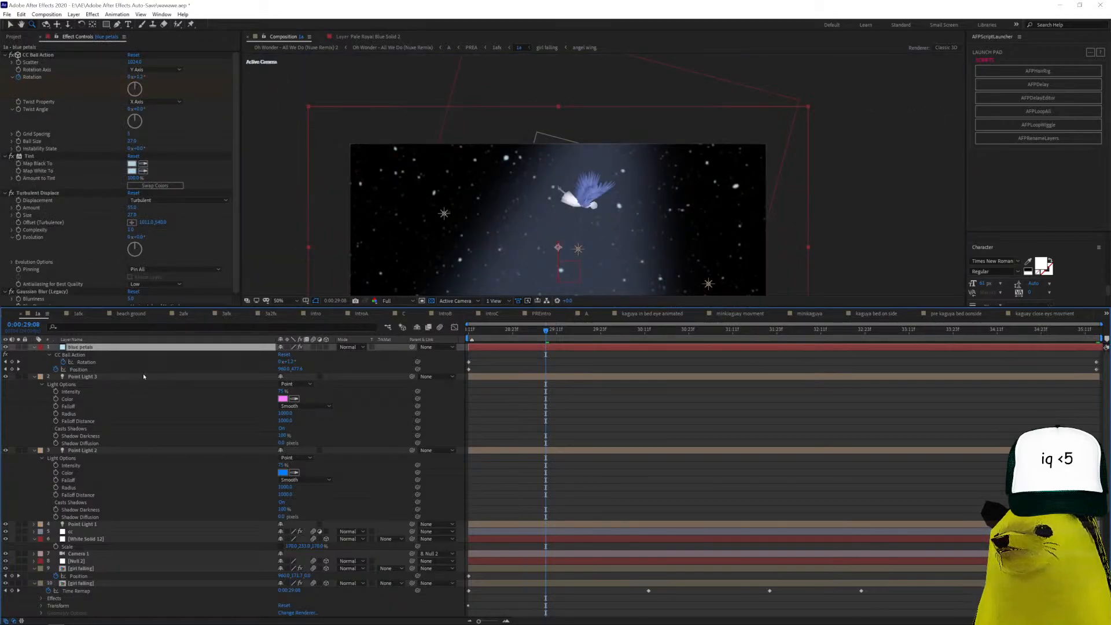
left_click(115, 532)
scroll(513, 209, "down", 3)
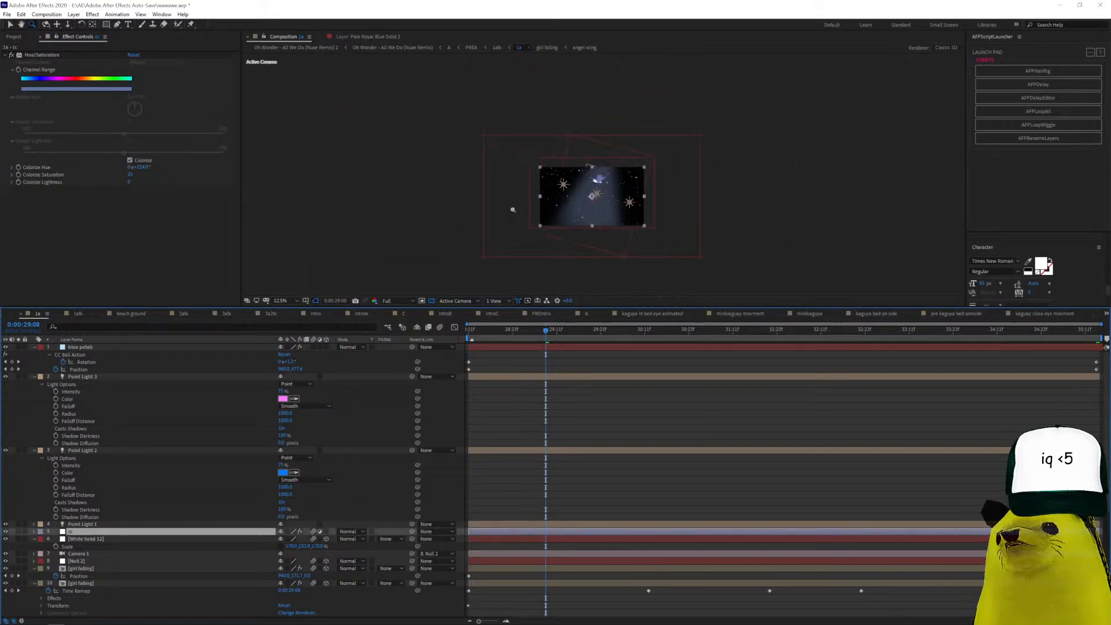
scroll(513, 209, "up", 1)
scroll(181, 534, "down", 5)
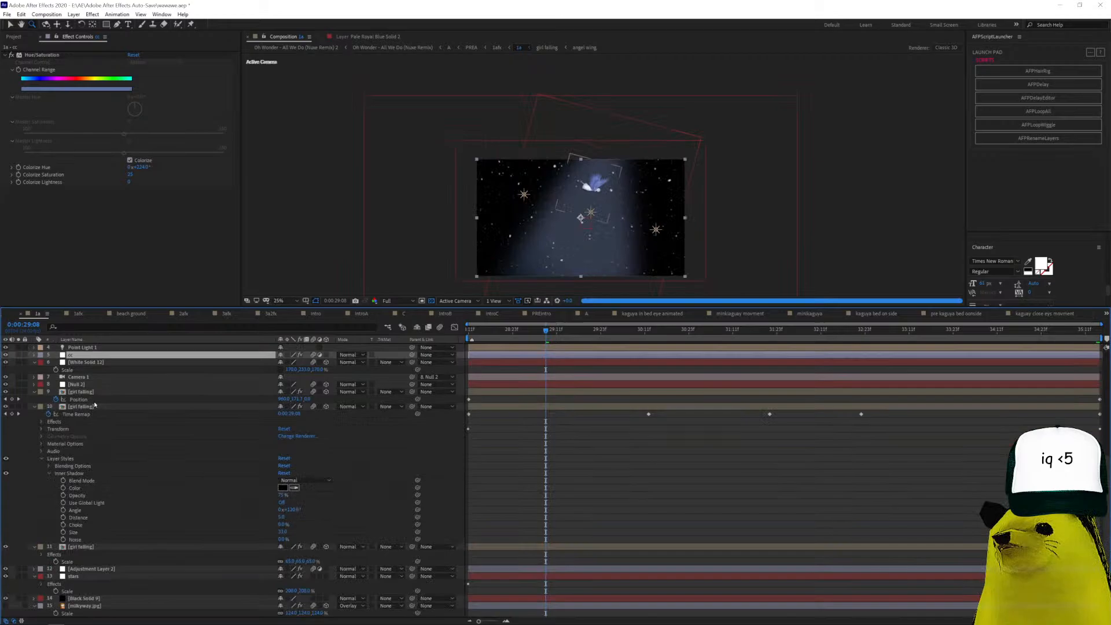
Examine the White Solid 12 light beam, the camera and the Null 2 layer it is parented to.
left_click(97, 363)
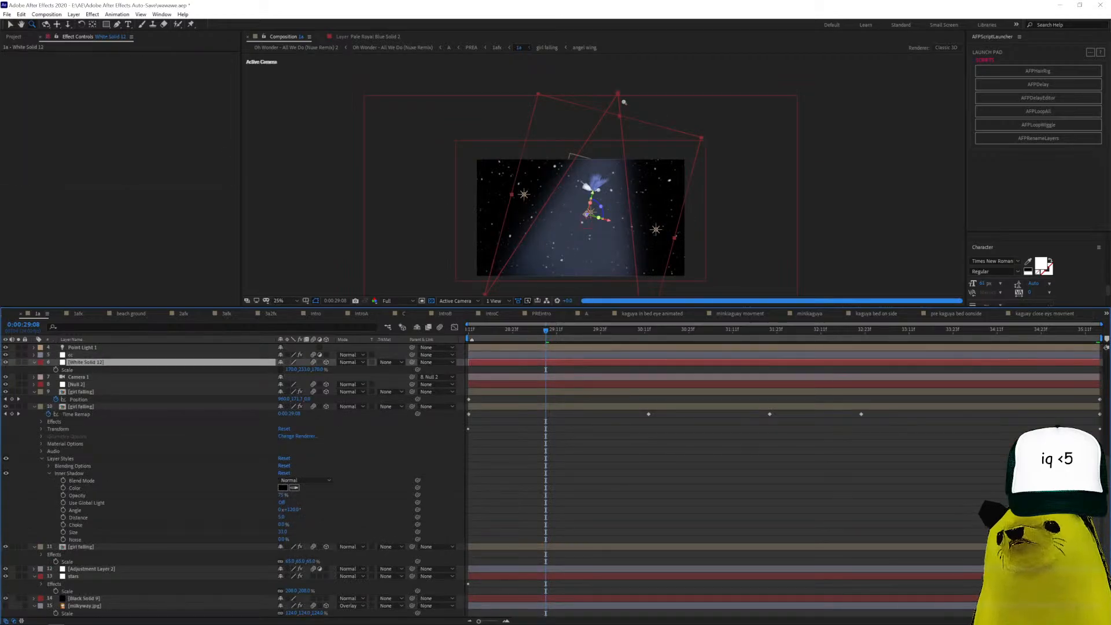
left_click(160, 378)
left_click(116, 393)
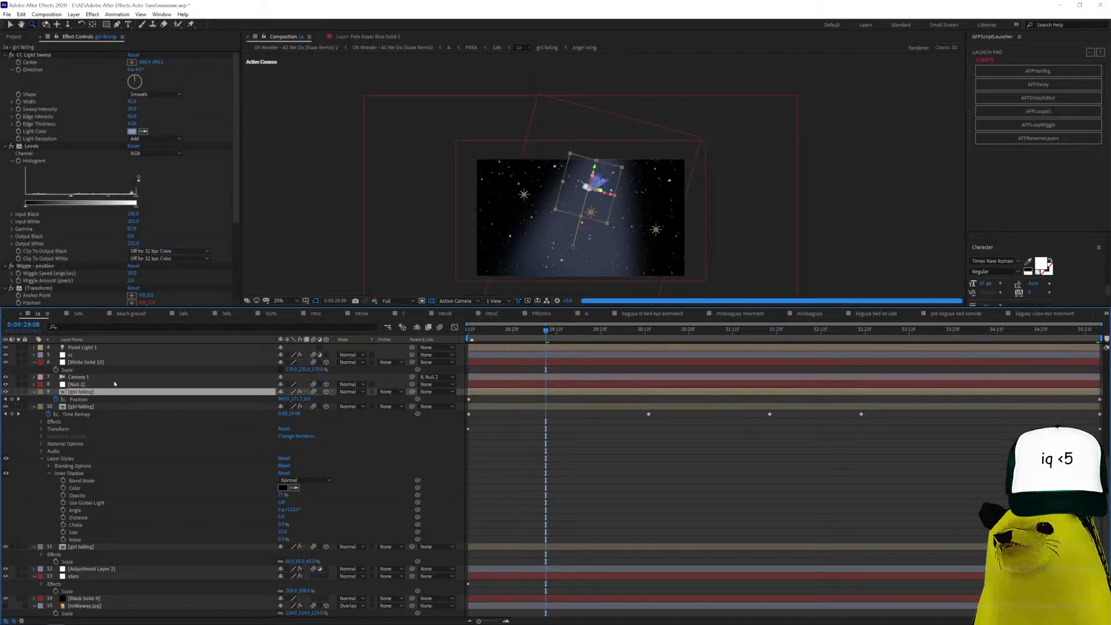
left_click(108, 385)
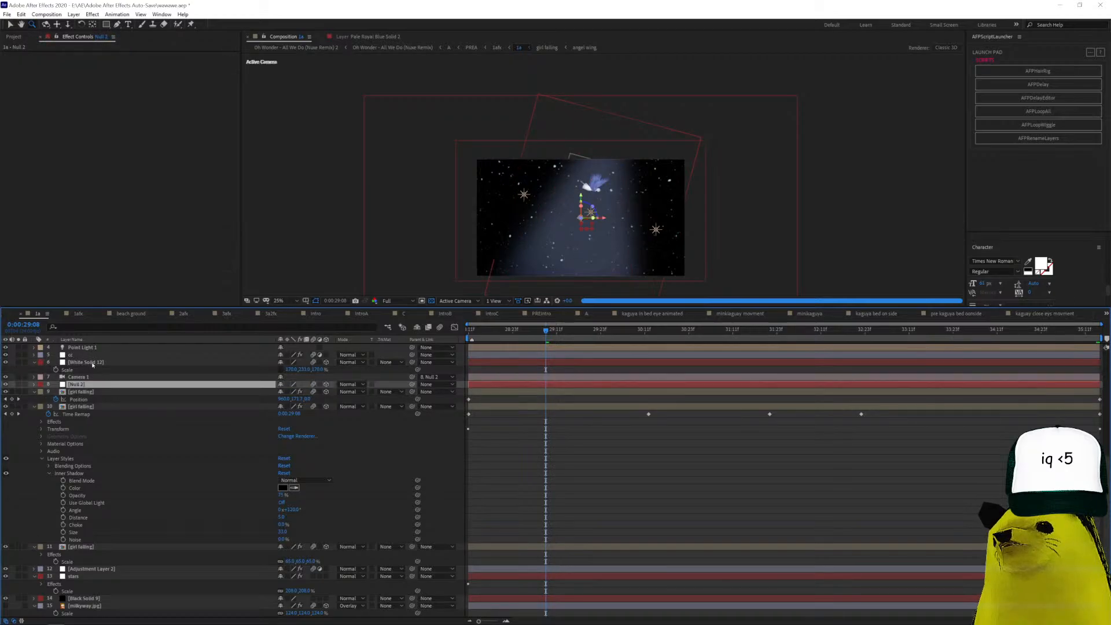
left_click(174, 363)
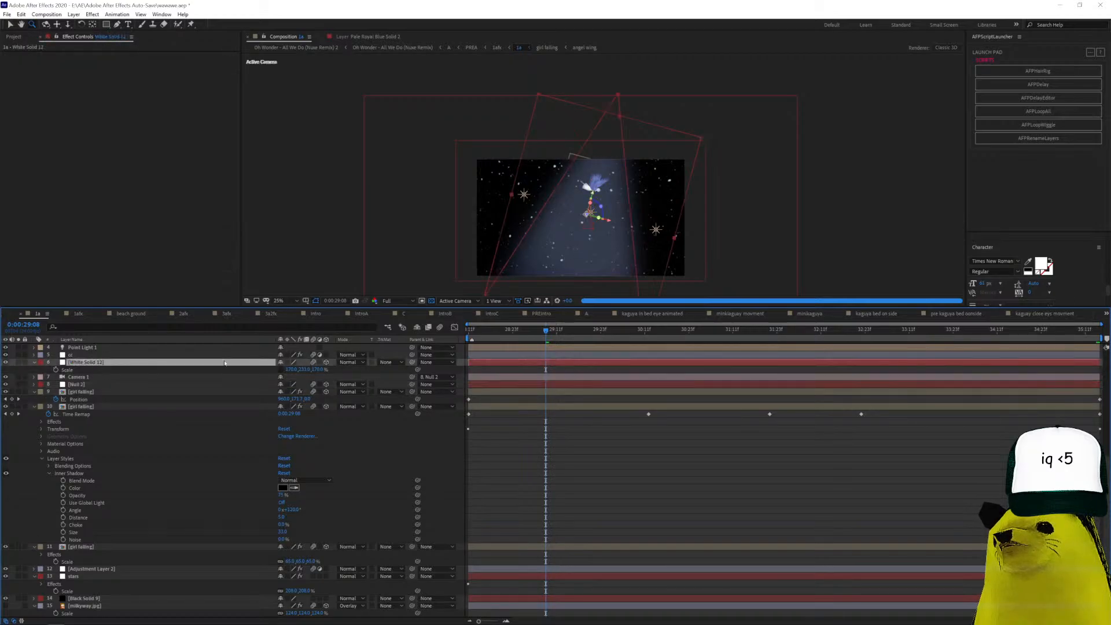
Compare the CC Light Sweep and Levels effects on the three girl falling layers and examine the girl up close.
left_click(102, 392)
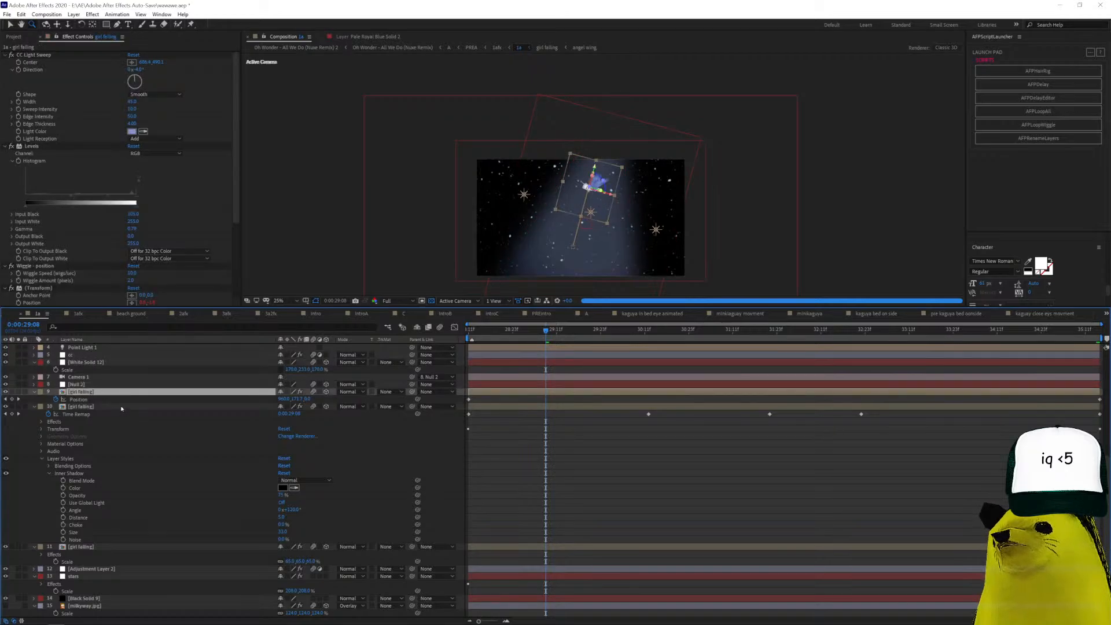
left_click(121, 406)
left_click(107, 546)
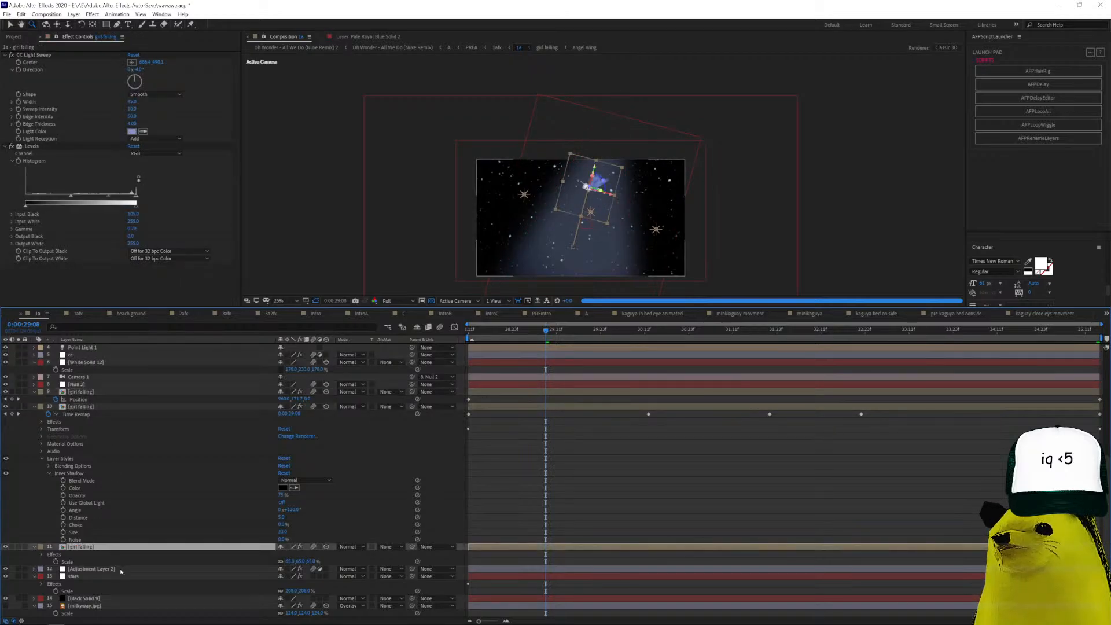
left_click(102, 407)
left_click(101, 392)
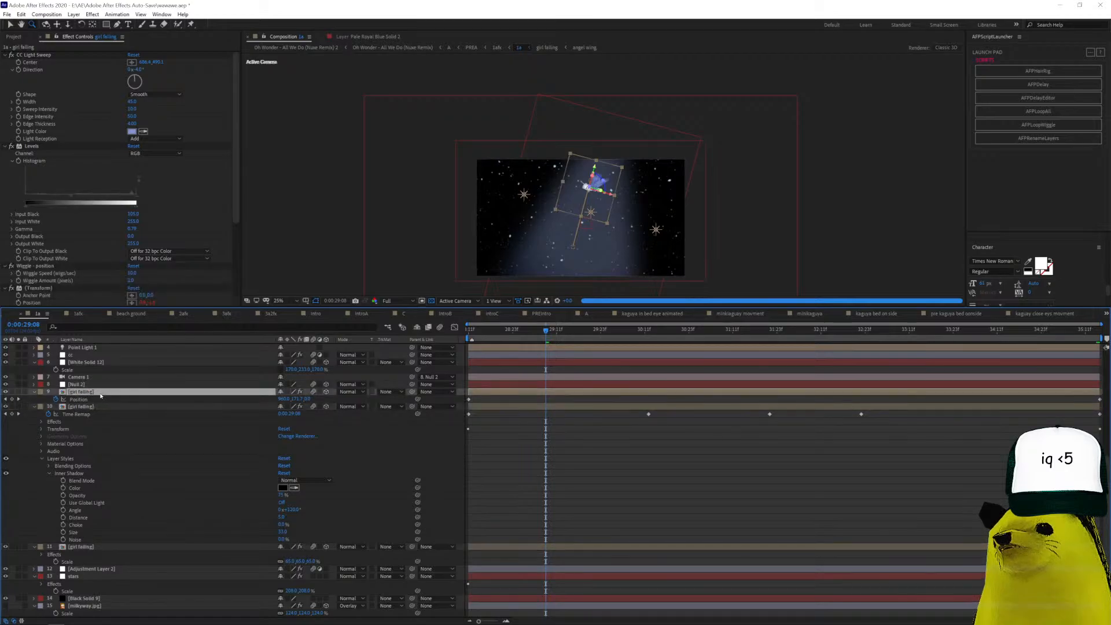
left_click(109, 408)
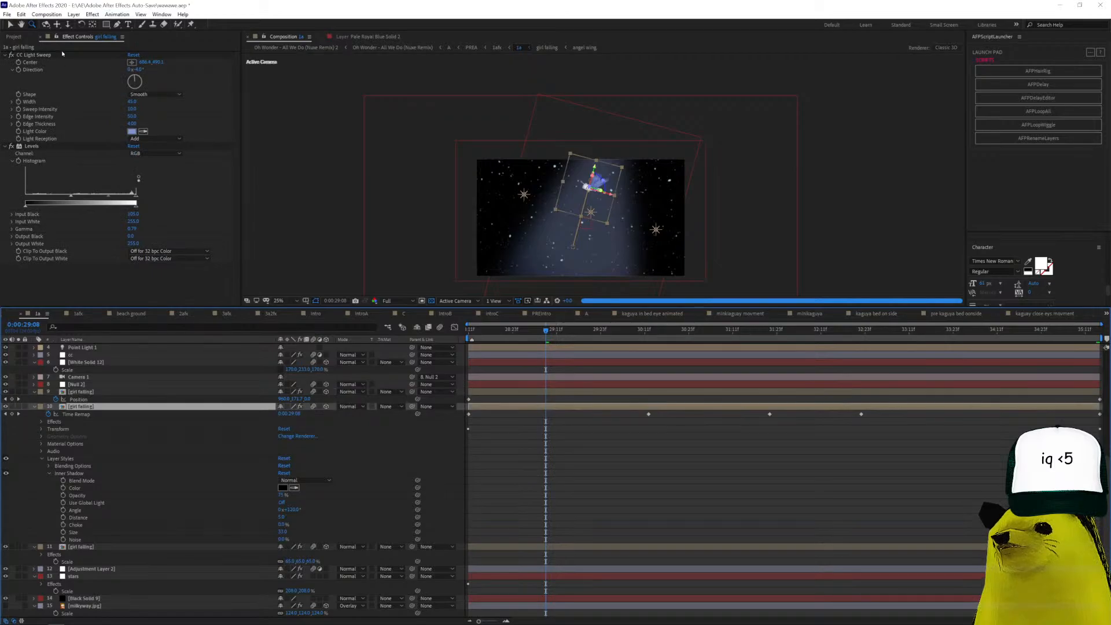
scroll(620, 198, "up", 6)
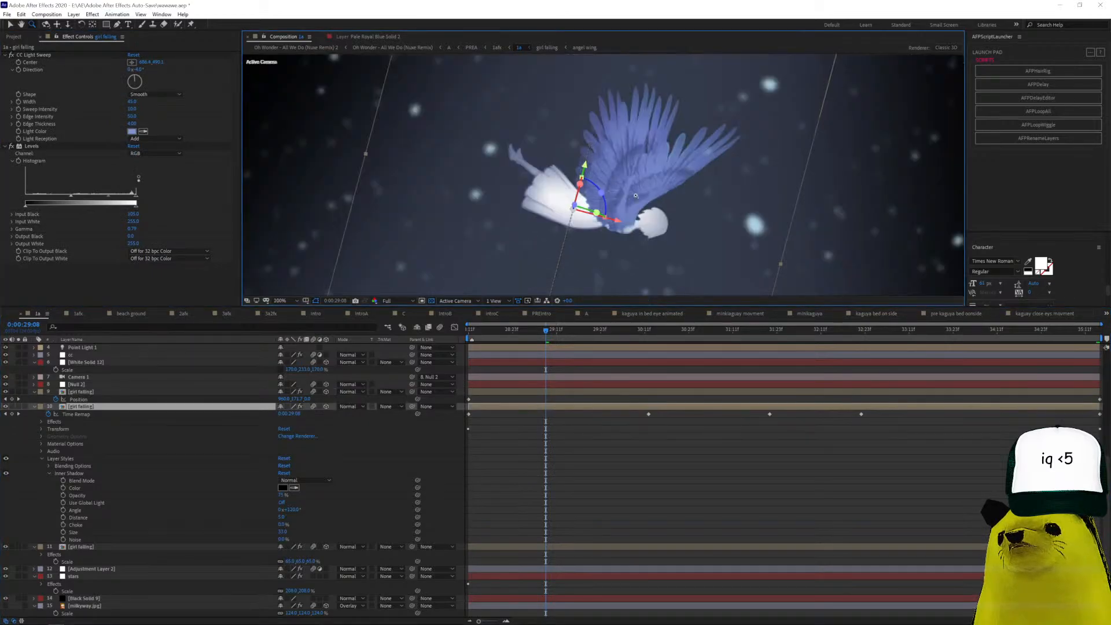
Inspect the effects on Adjustment Layer 2 and the CC Ball Action particles on the stars layer.
left_click(108, 569)
scroll(611, 224, "down", 6)
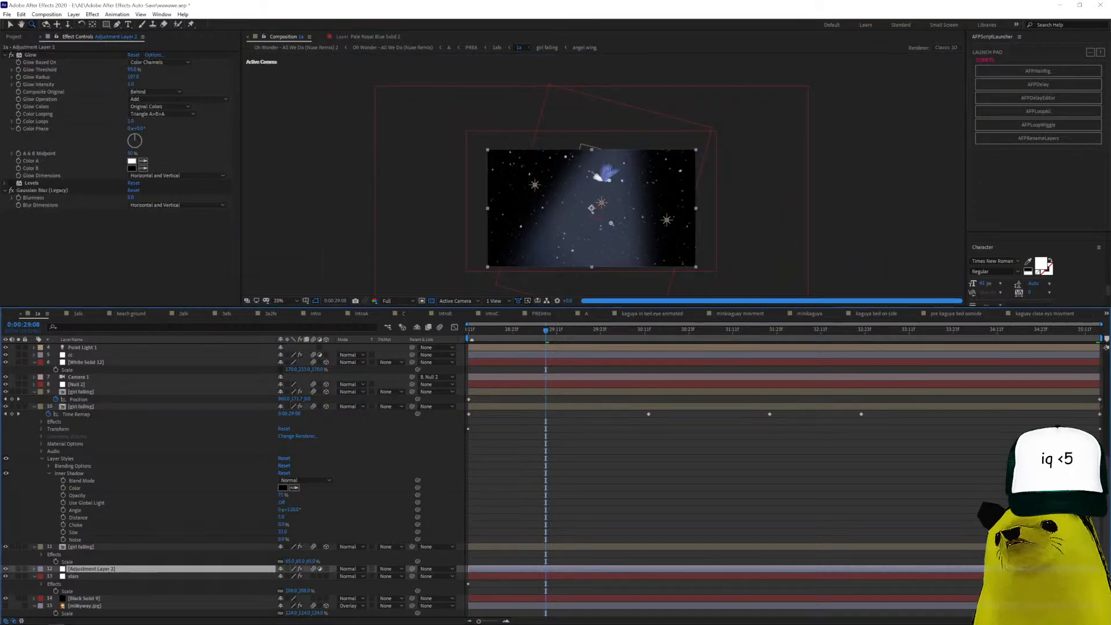
left_click(81, 577)
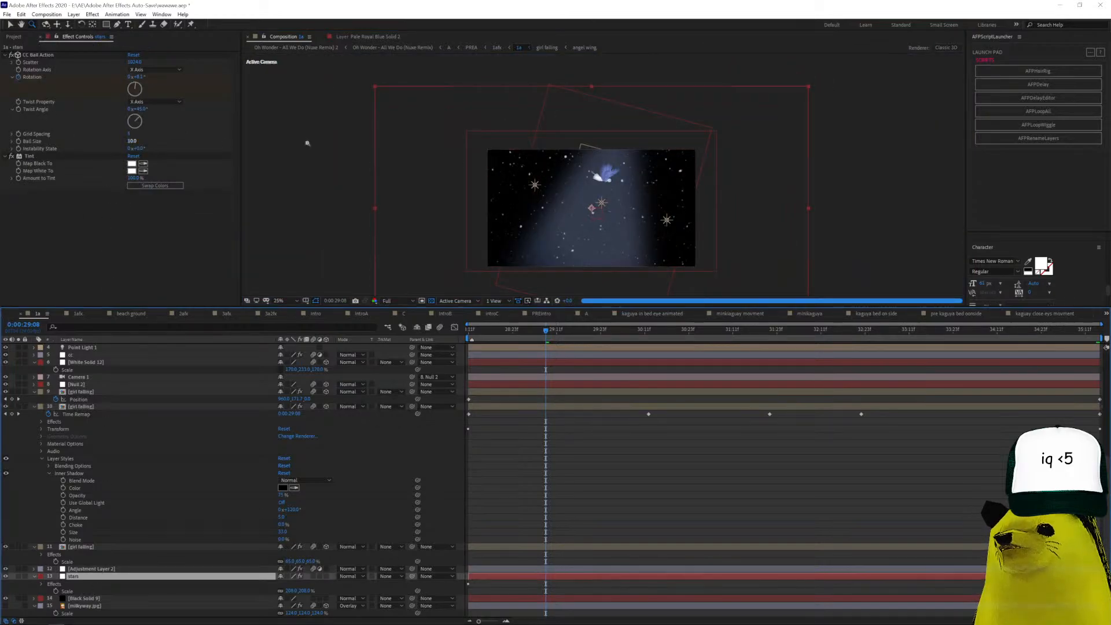
scroll(624, 201, "up", 2)
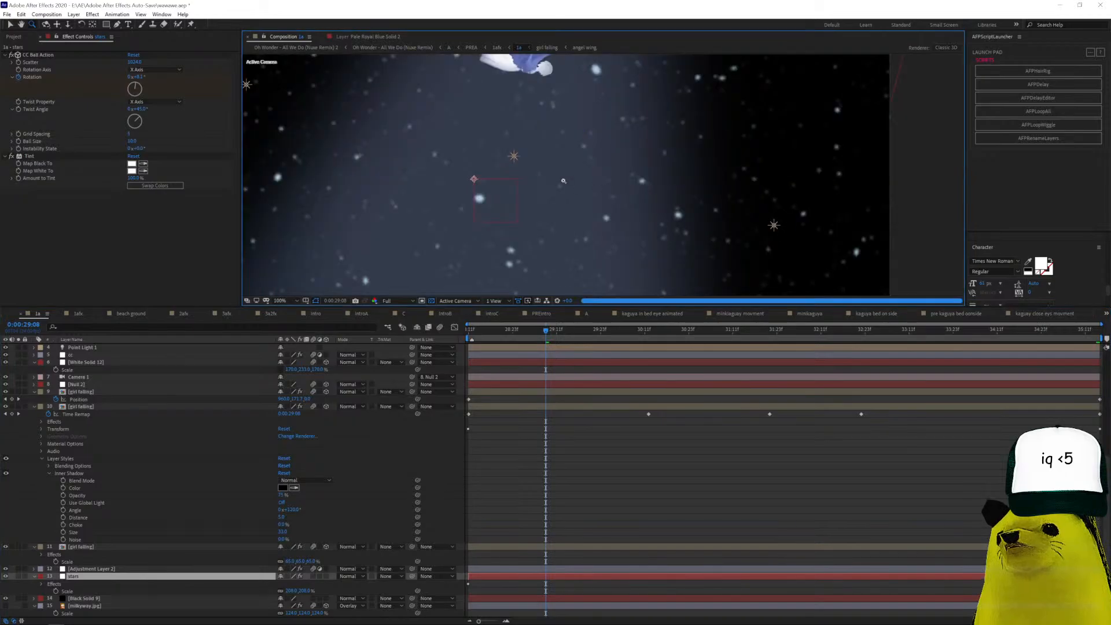
scroll(564, 181, "down", 2)
scroll(564, 180, "up", 2)
scroll(563, 180, "down", 3)
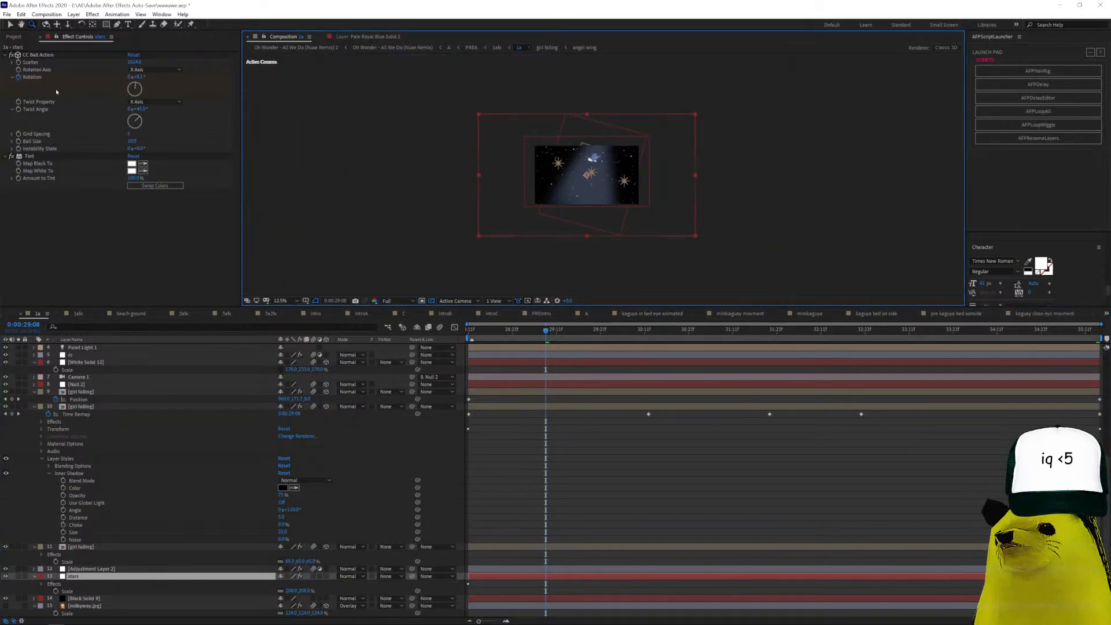
scroll(165, 473, "up", 5)
scroll(165, 474, "down", 5)
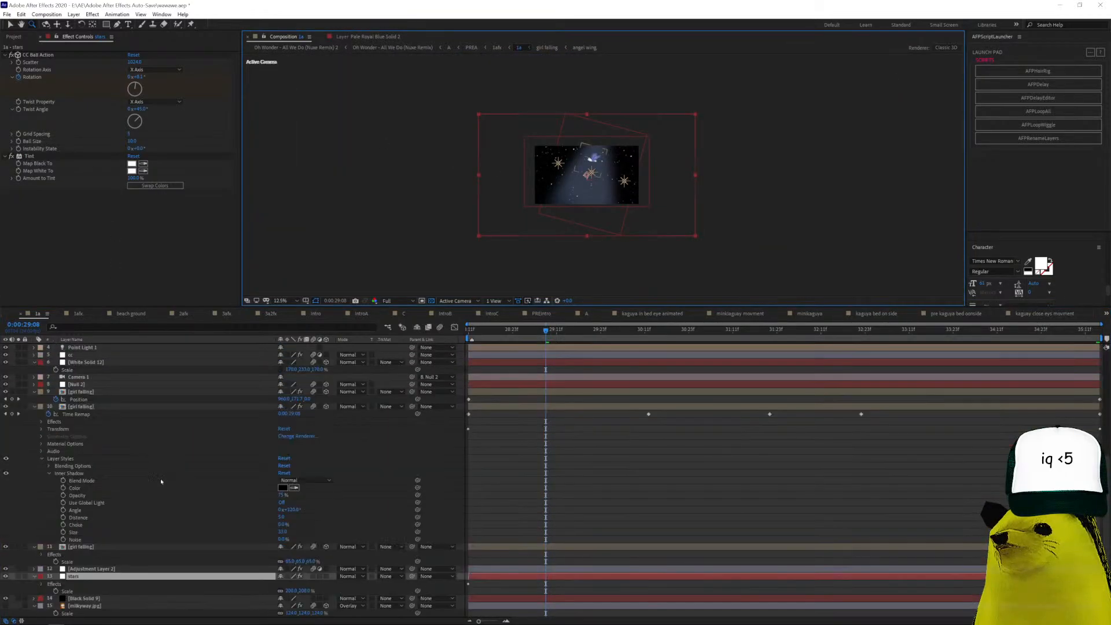
Open the girl falling precomp, go to 0:00:28:19, and inspect the Puppet effect on the top angel wing layer.
left_click(485, 407)
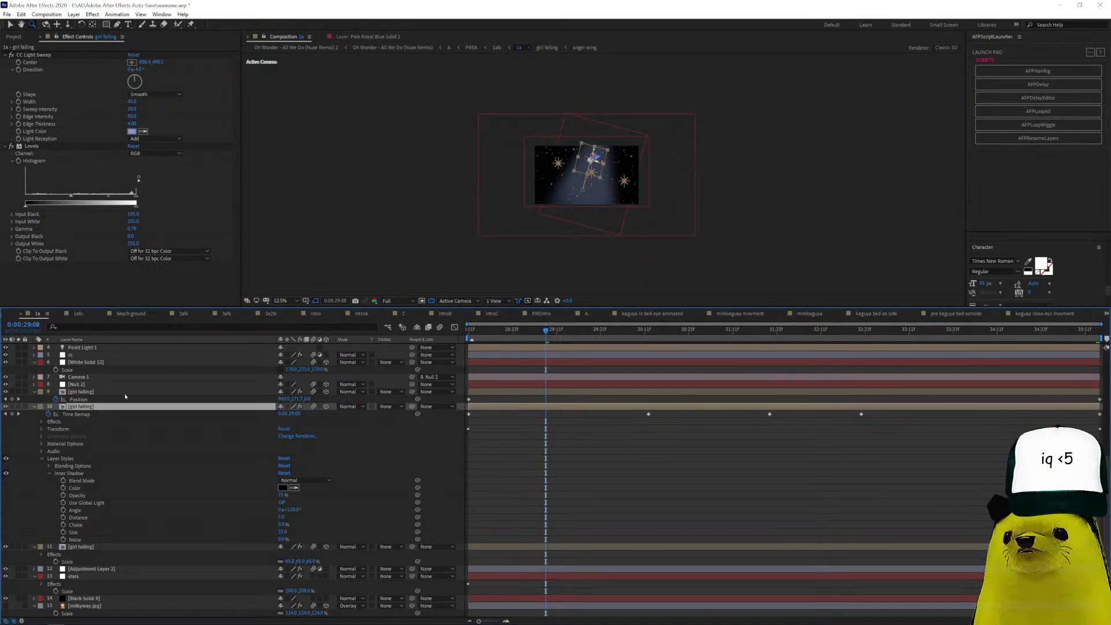
double_click(82, 408)
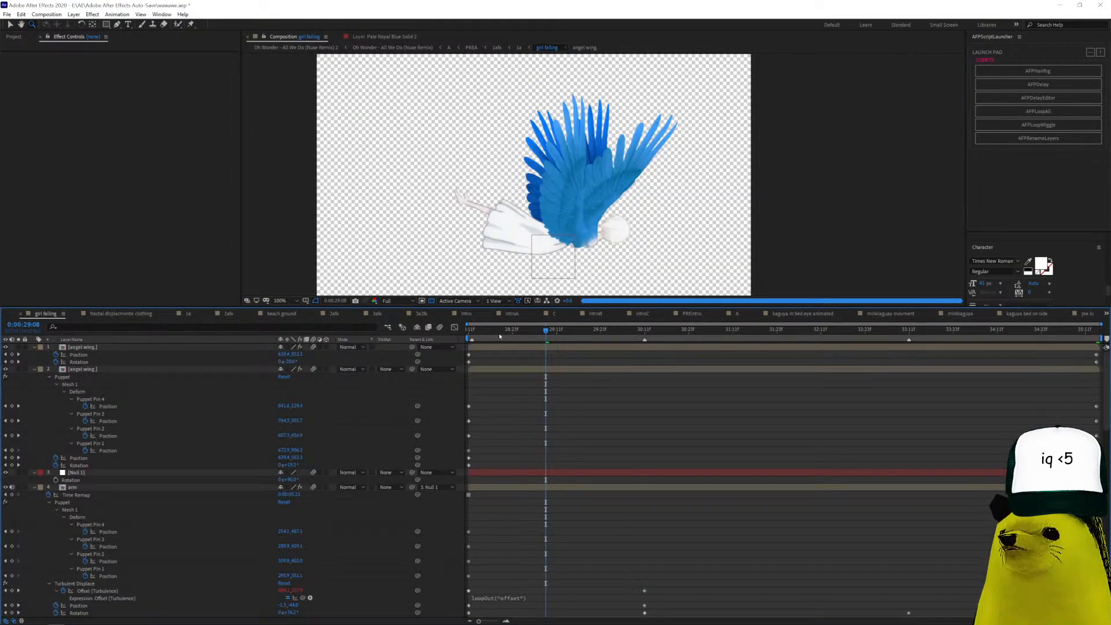
scroll(593, 224, "up", 1)
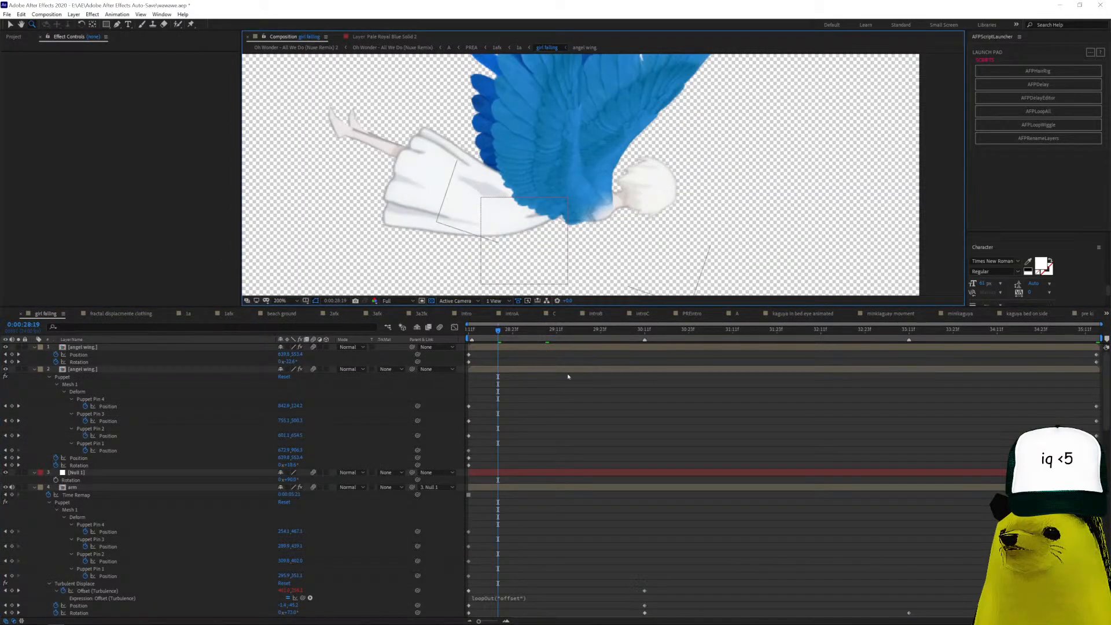
left_click(520, 348)
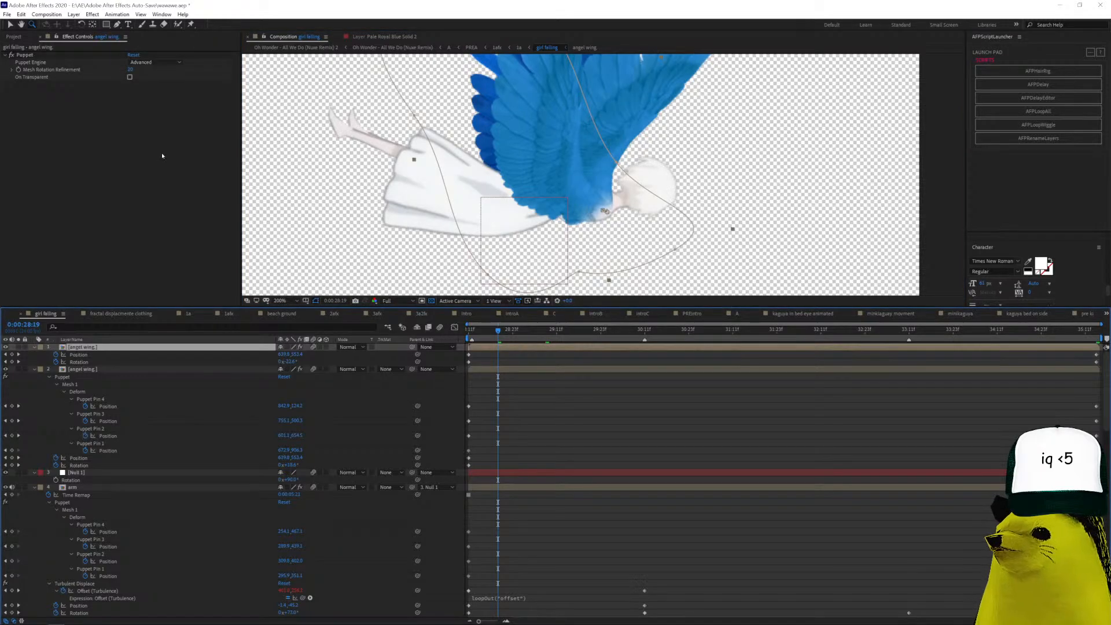
Open the angel wing precomp and view it at 0:00:00:00.
scroll(480, 188, "down", 3)
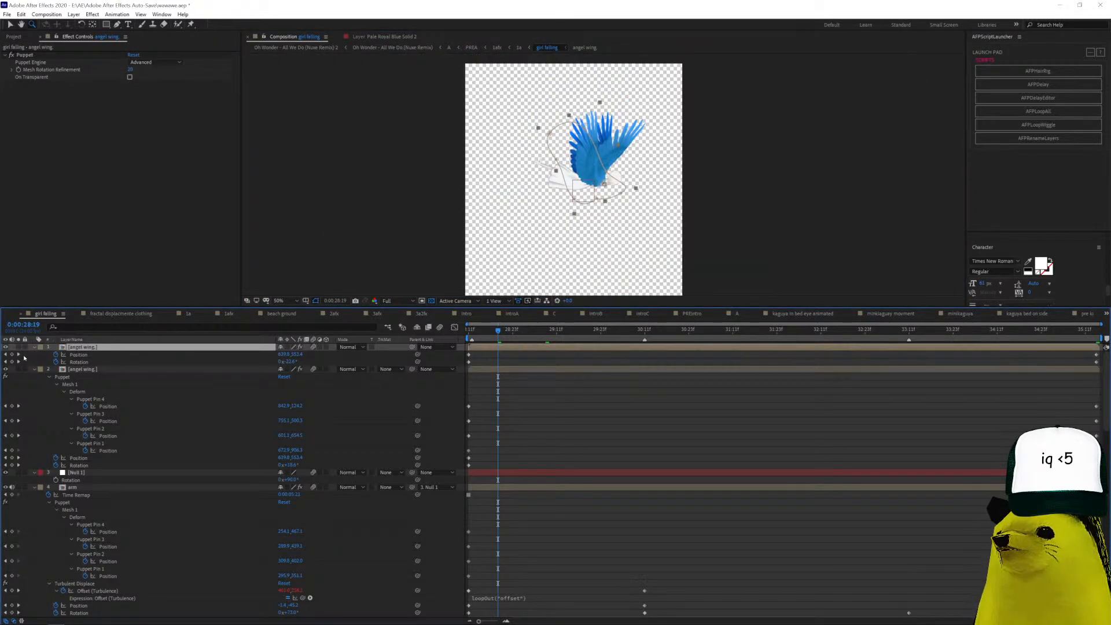
double_click(89, 348)
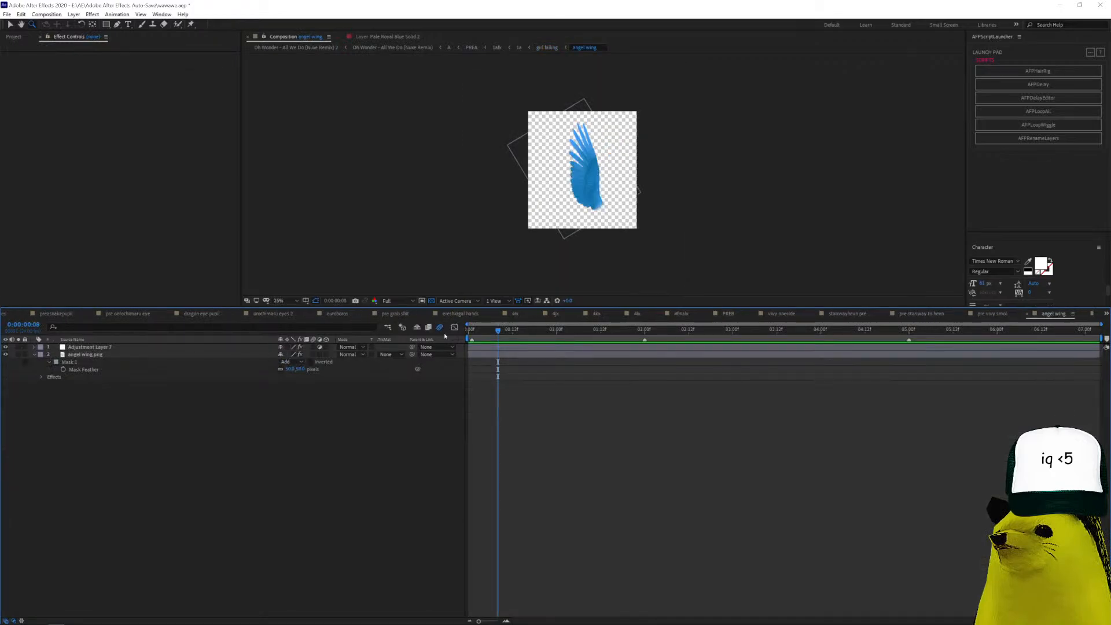
mouse_move(507, 334)
left_mouse_down()
mouse_move(1074, 332)
mouse_move(468, 331)
left_mouse_up()
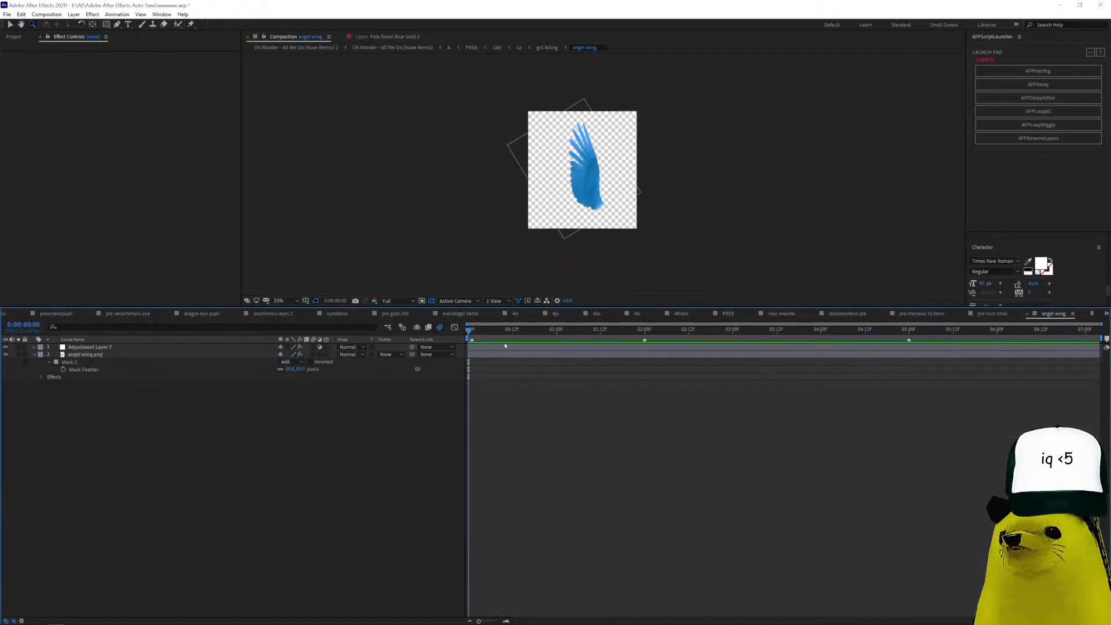
Inspect the Liquify effect on angel wing.png, toggling it for comparison, and the Levels and Tint effects on Adjustment Layer 7.
left_click(499, 355)
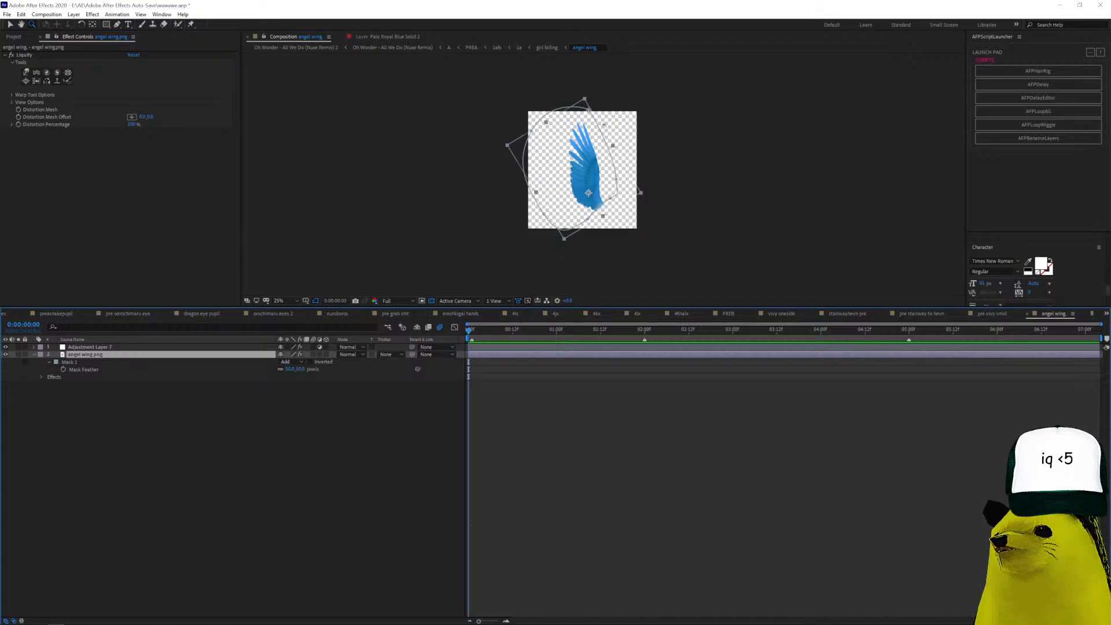
scroll(608, 170, "up", 2)
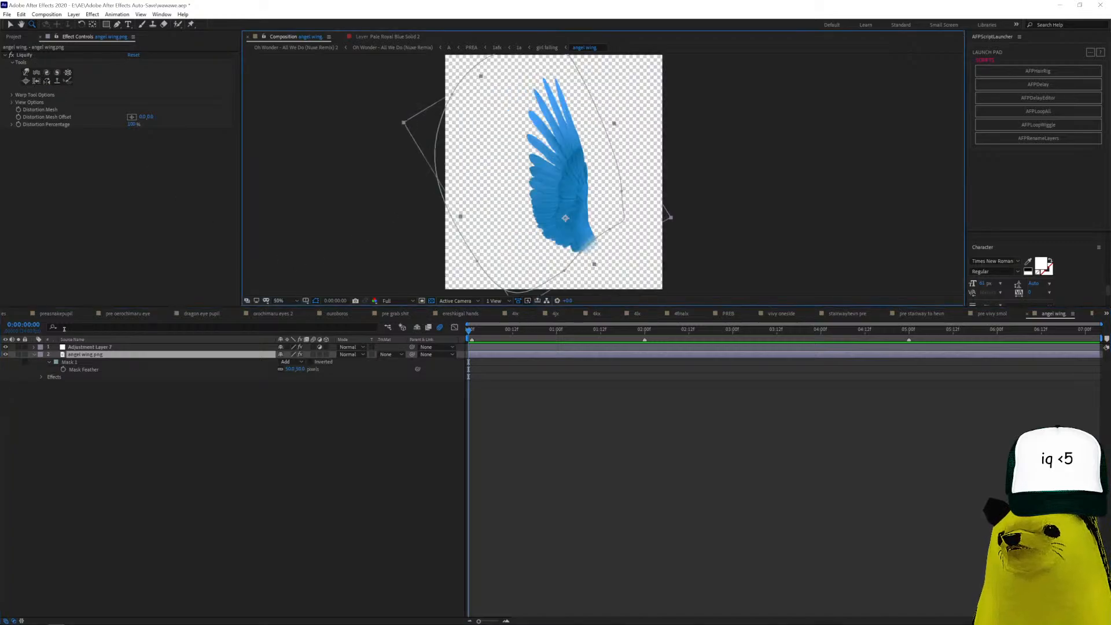
left_click(12, 56)
left_click(11, 56)
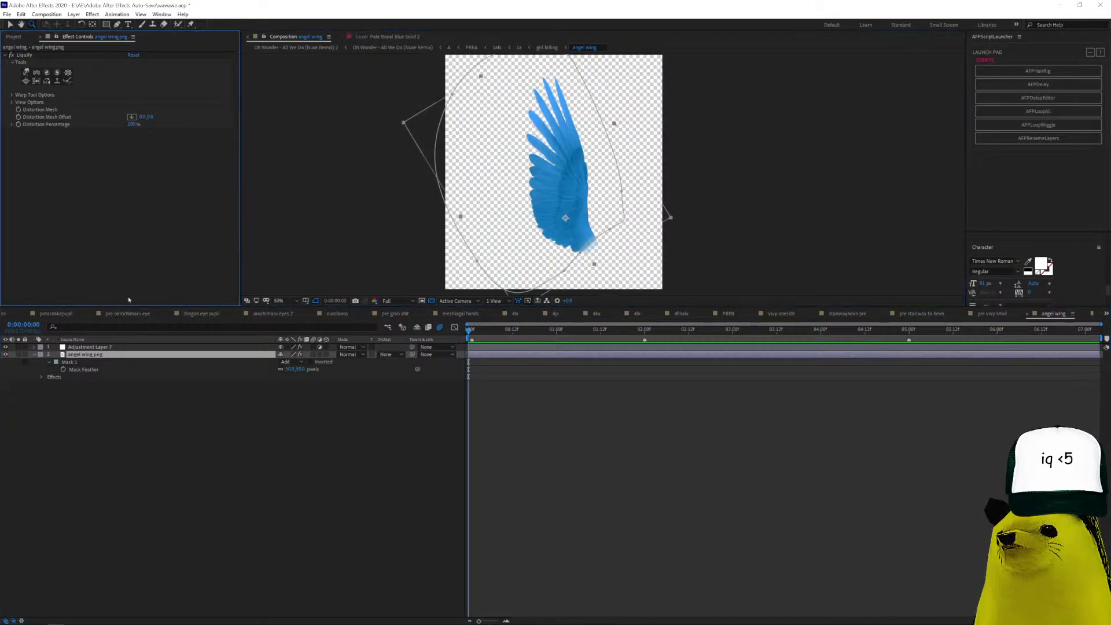
left_click(88, 348)
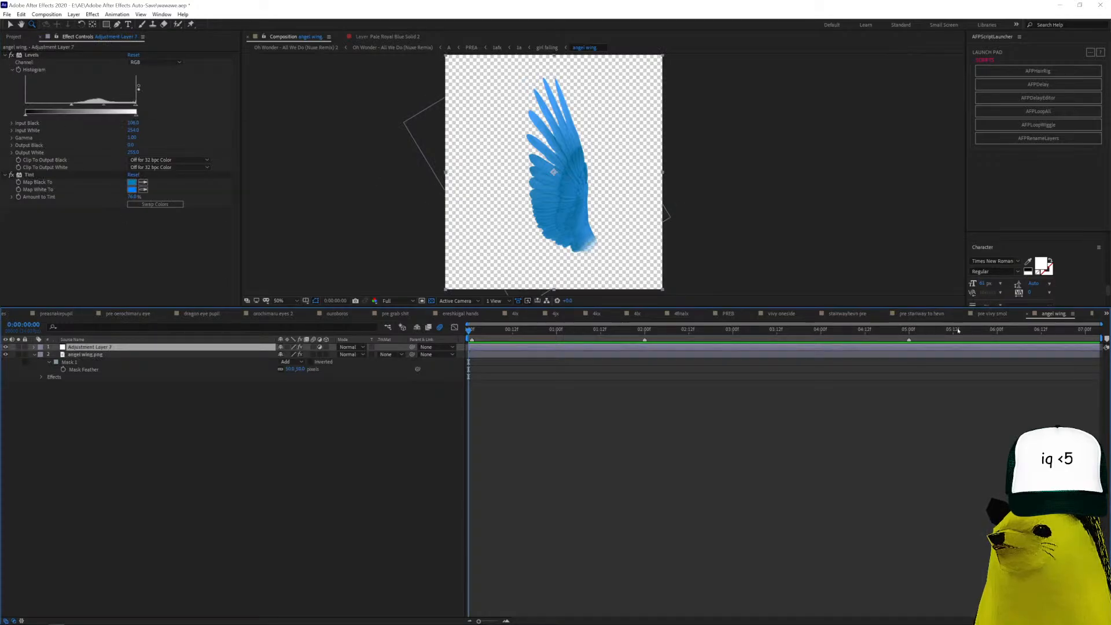
Return to composition A and go through PREA, 1afx and 1a to reopen the girl falling precomp.
left_click(1106, 313)
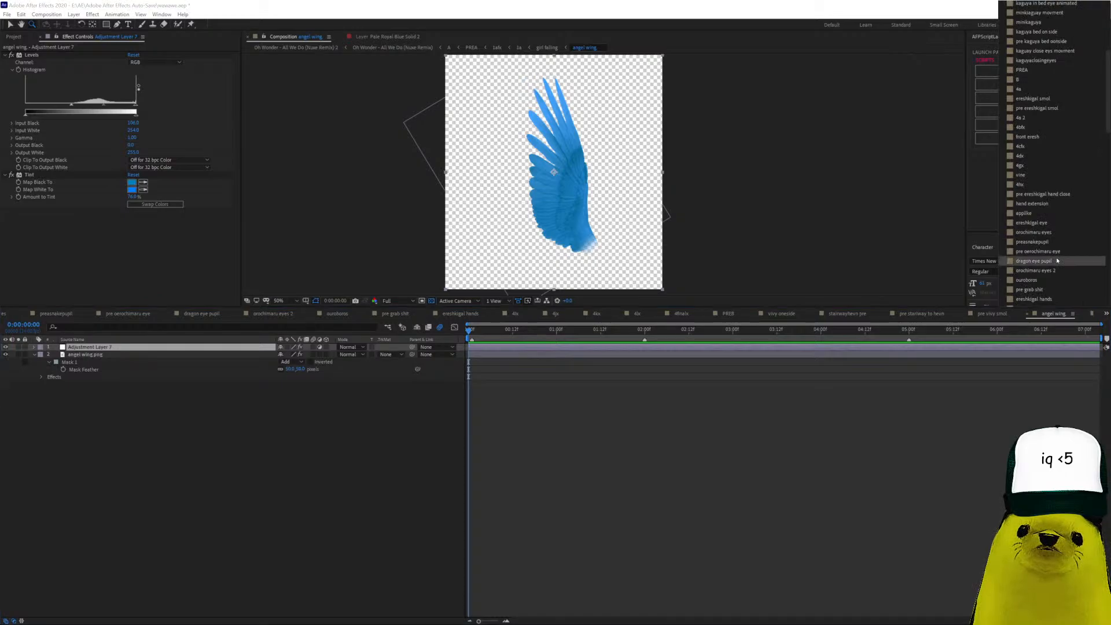
scroll(1028, 109, "up", 6)
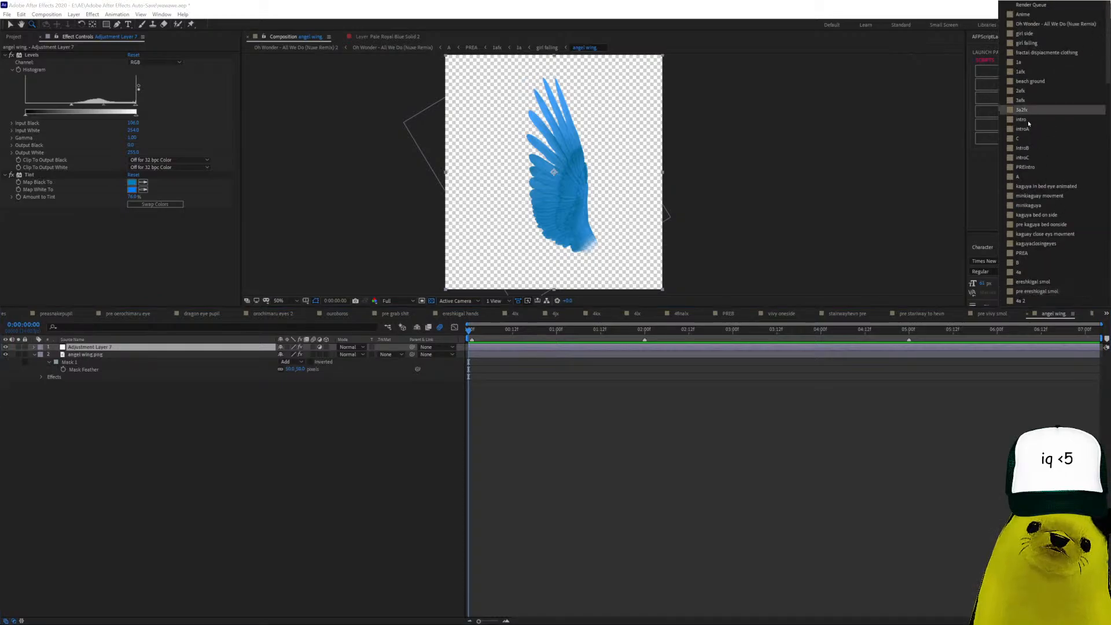
left_click(1023, 176)
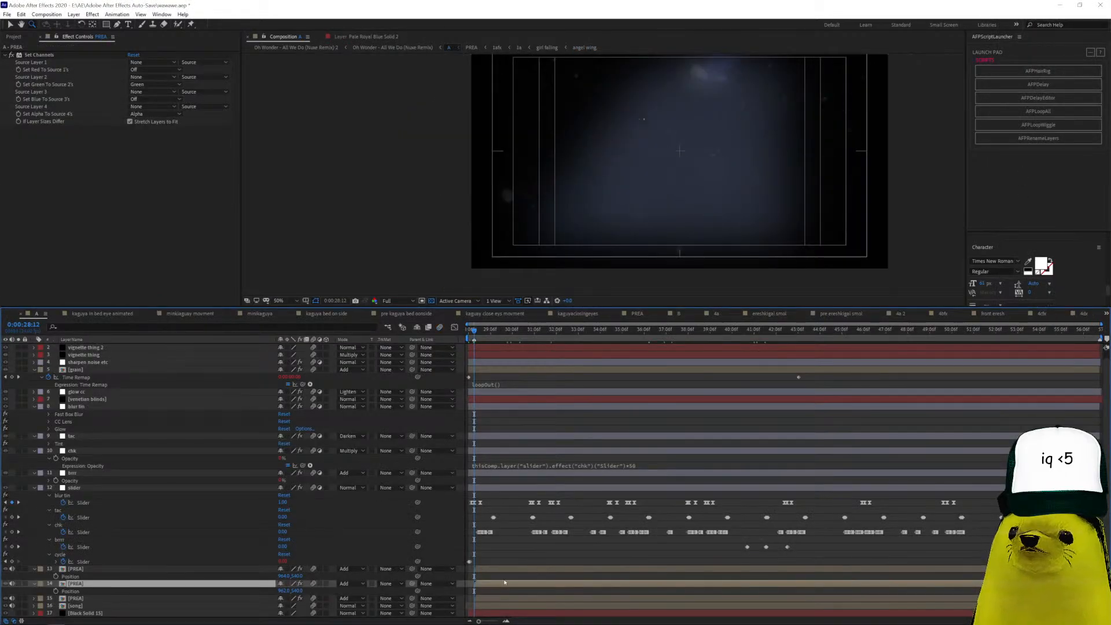
double_click(504, 582)
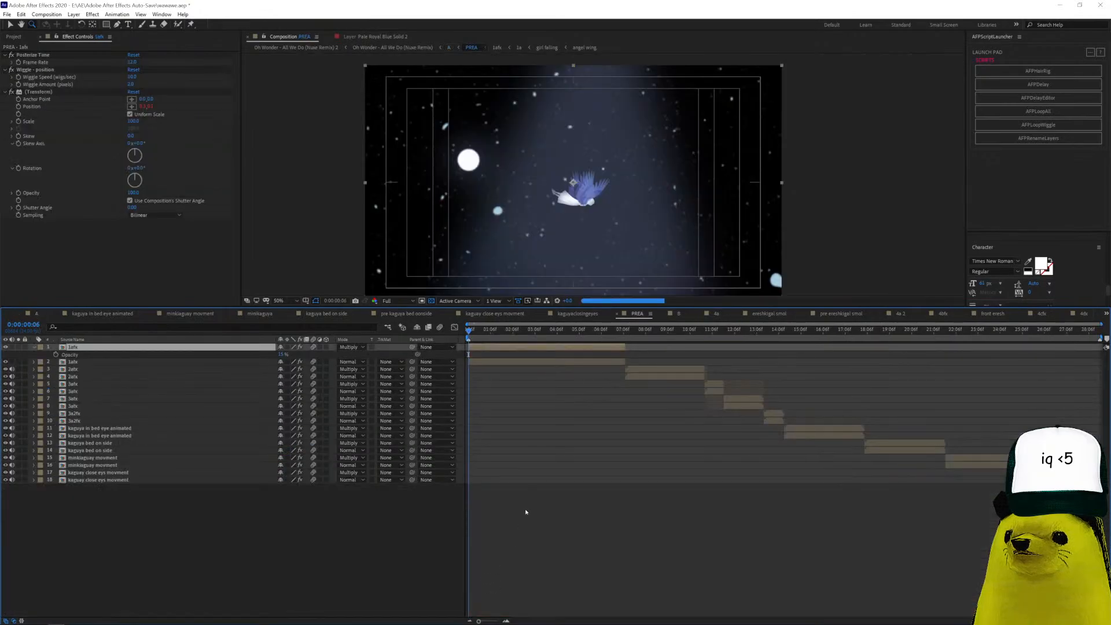
double_click(491, 348)
double_click(538, 404)
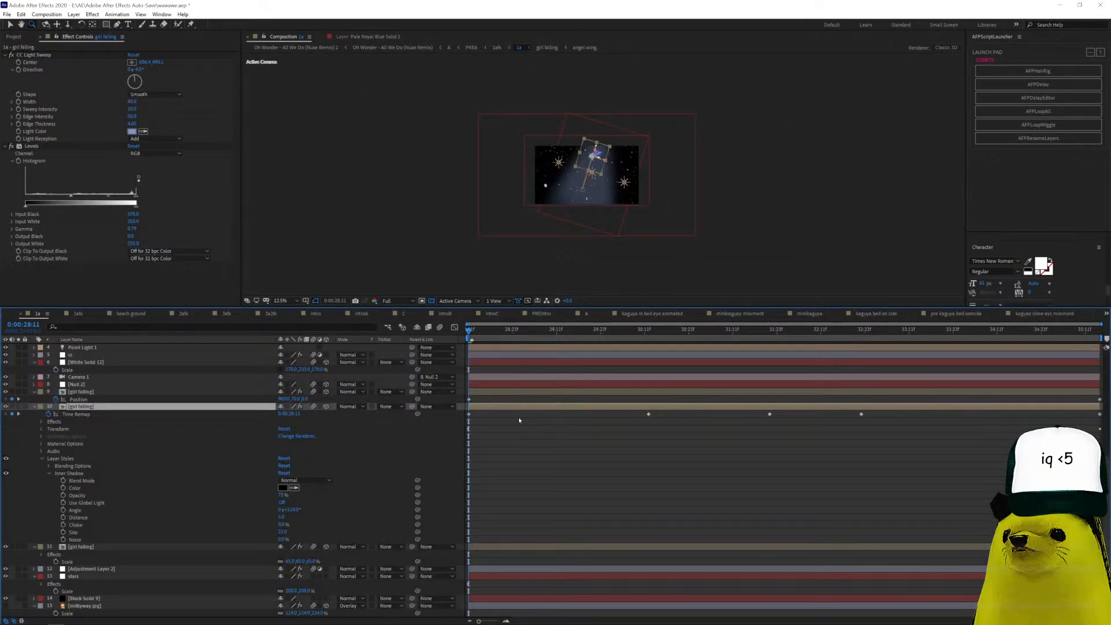
double_click(506, 406)
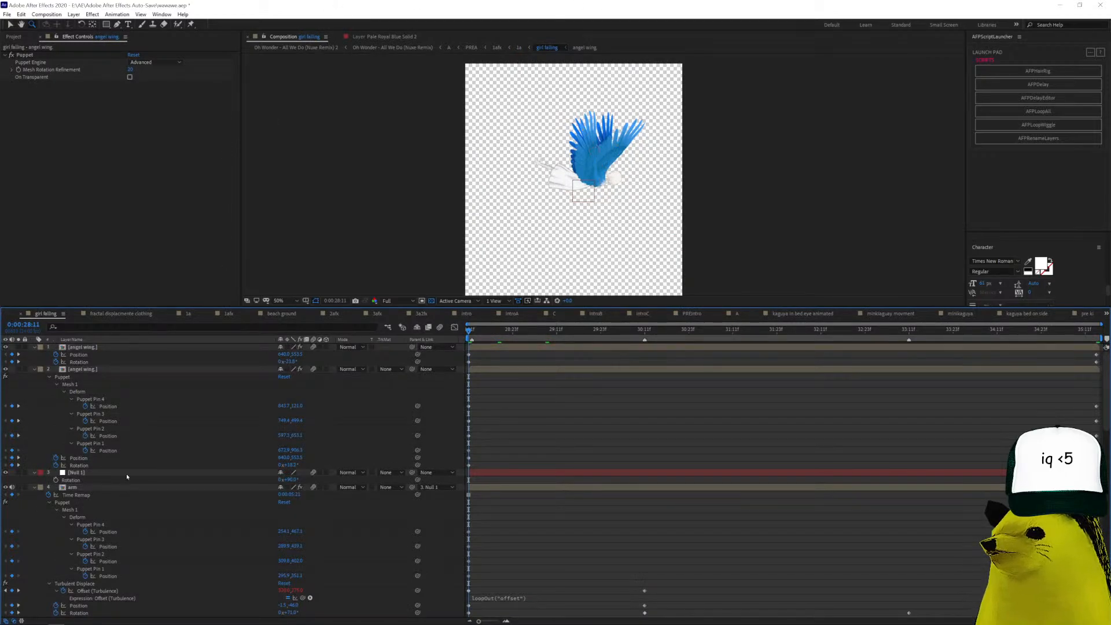
Inspect the top angel wing layer's rotation keyframes, the puppet pin properties below it, and the effects on the bodyhead layer.
left_click(124, 348)
left_click(134, 362)
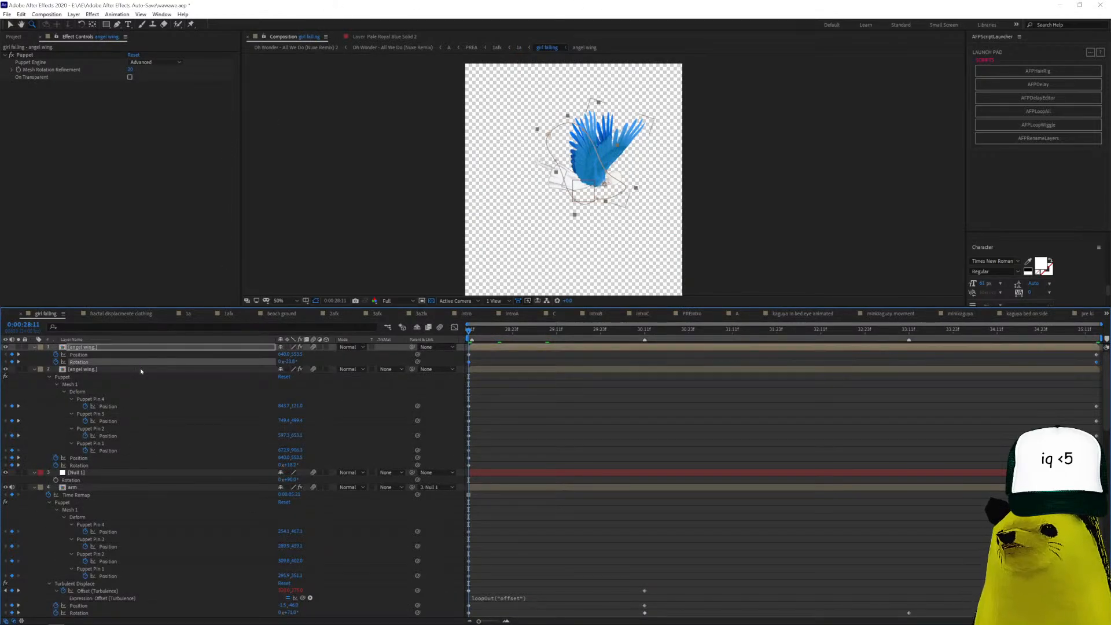
left_click(555, 445)
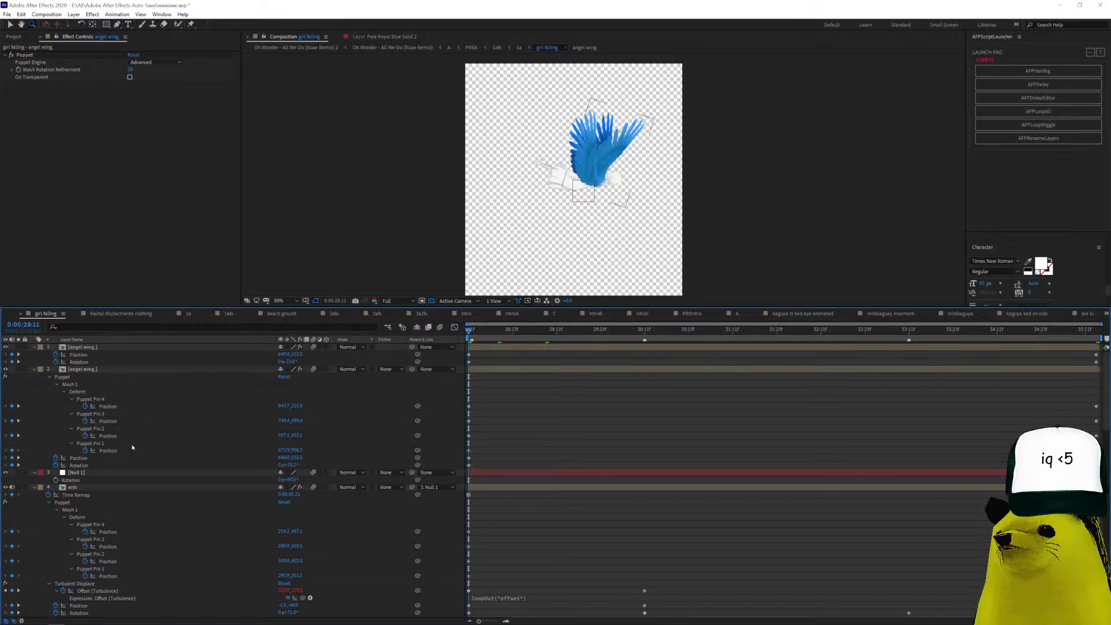
scroll(131, 443, "down", 3)
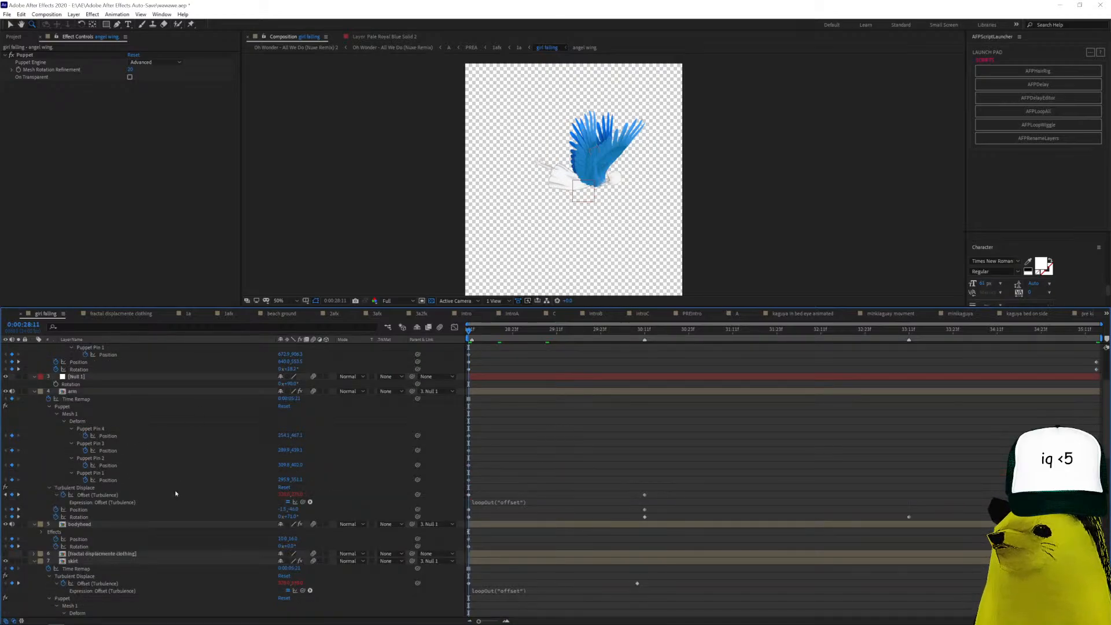
scroll(176, 494, "down", 3)
left_click(102, 431)
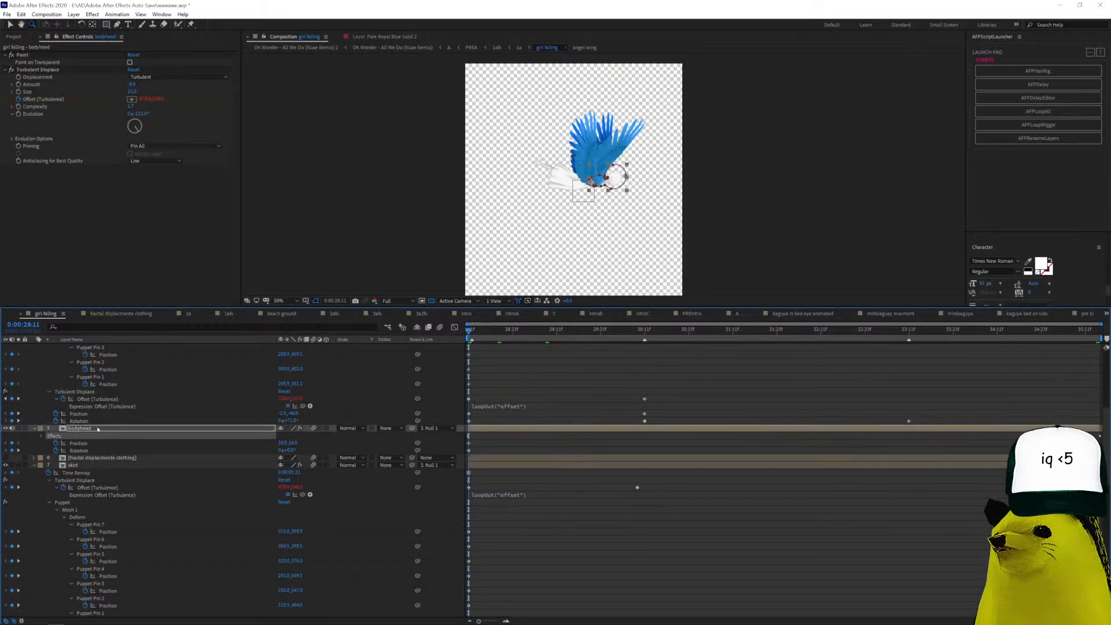
Open the bodyhead layer's source composition, girl side, and examine the masked girl and the Stroke effect on her footage.
double_click(160, 431)
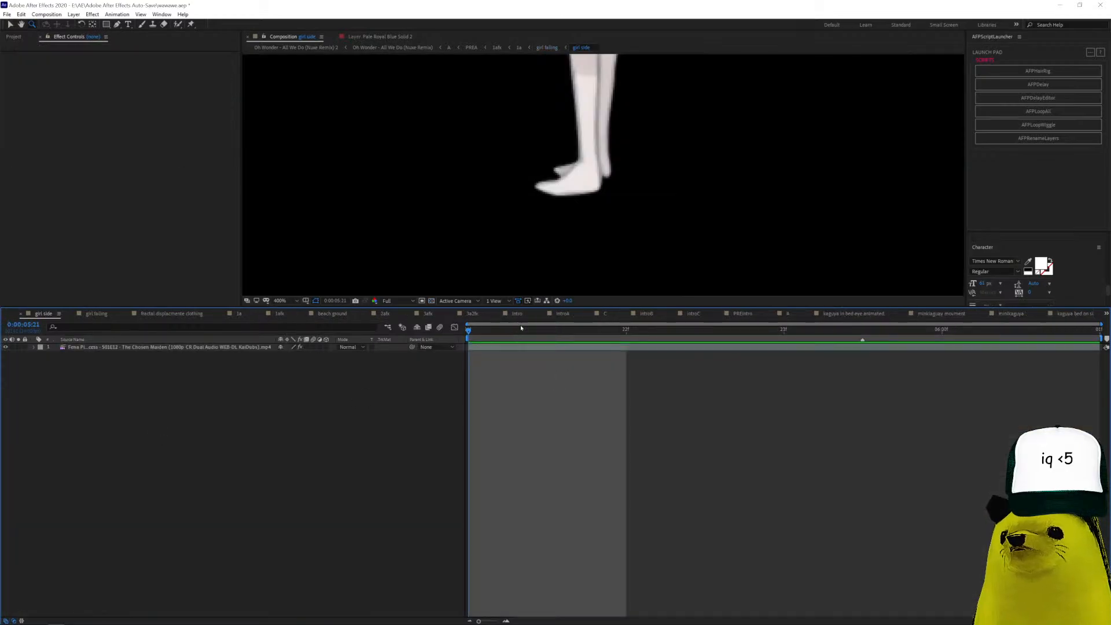
scroll(584, 207, "down", 4)
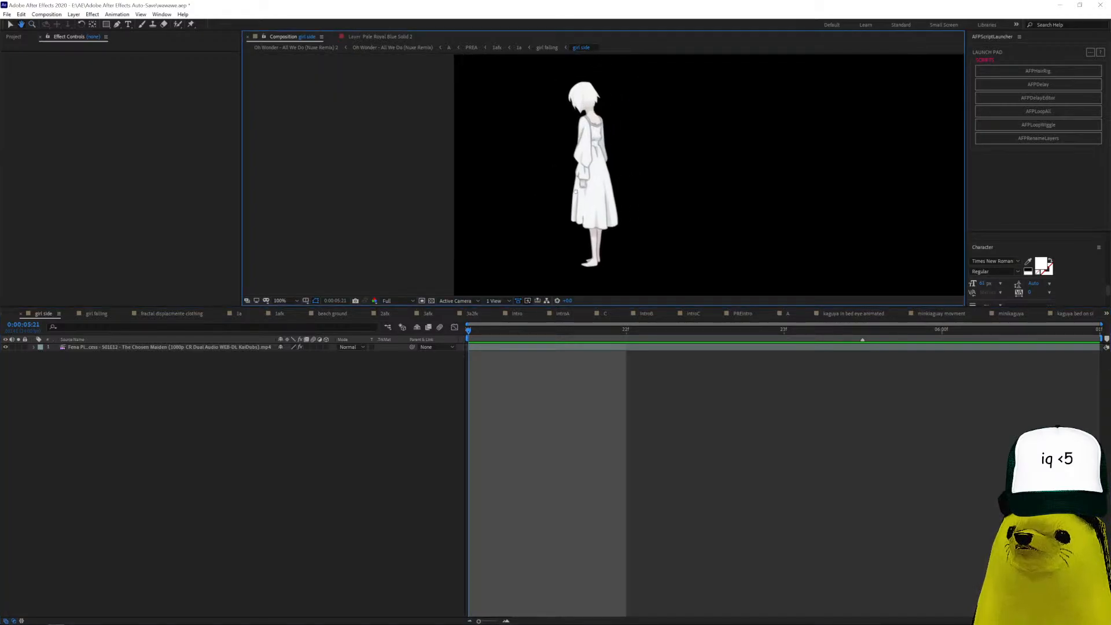
scroll(604, 198, "up", 1)
scroll(605, 198, "down", 1)
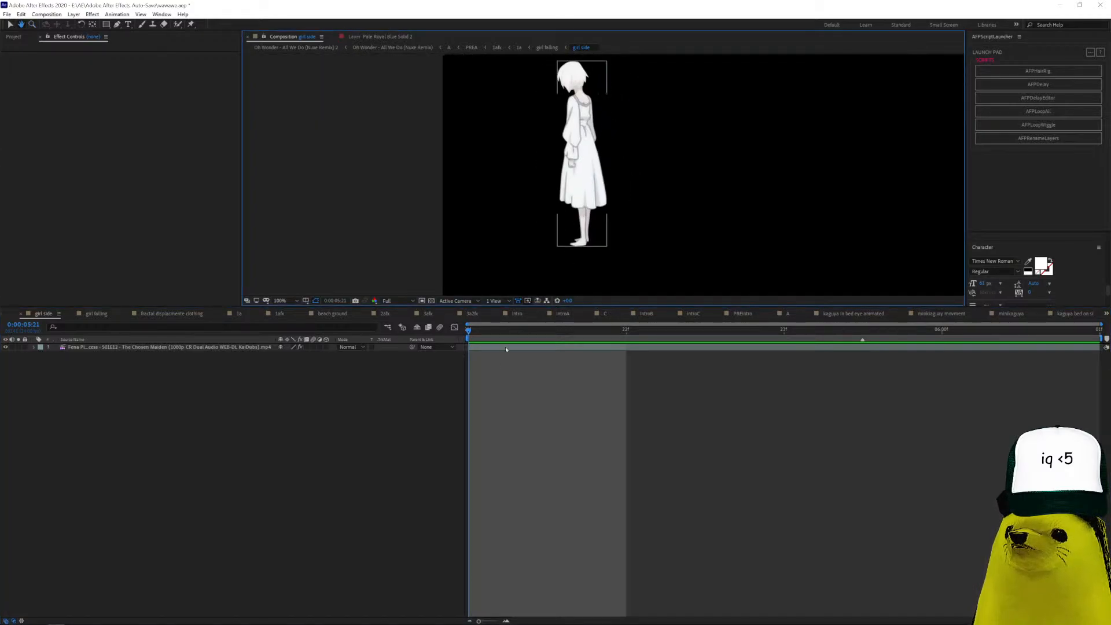
left_click(491, 347)
scroll(565, 210, "down", 1)
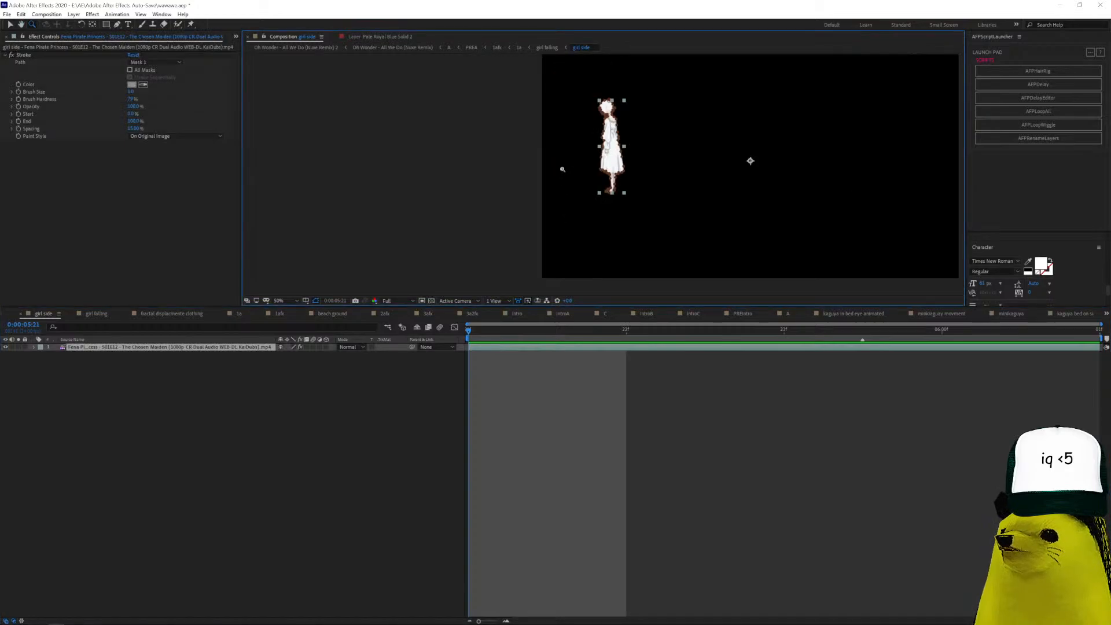
scroll(632, 142, "up", 1)
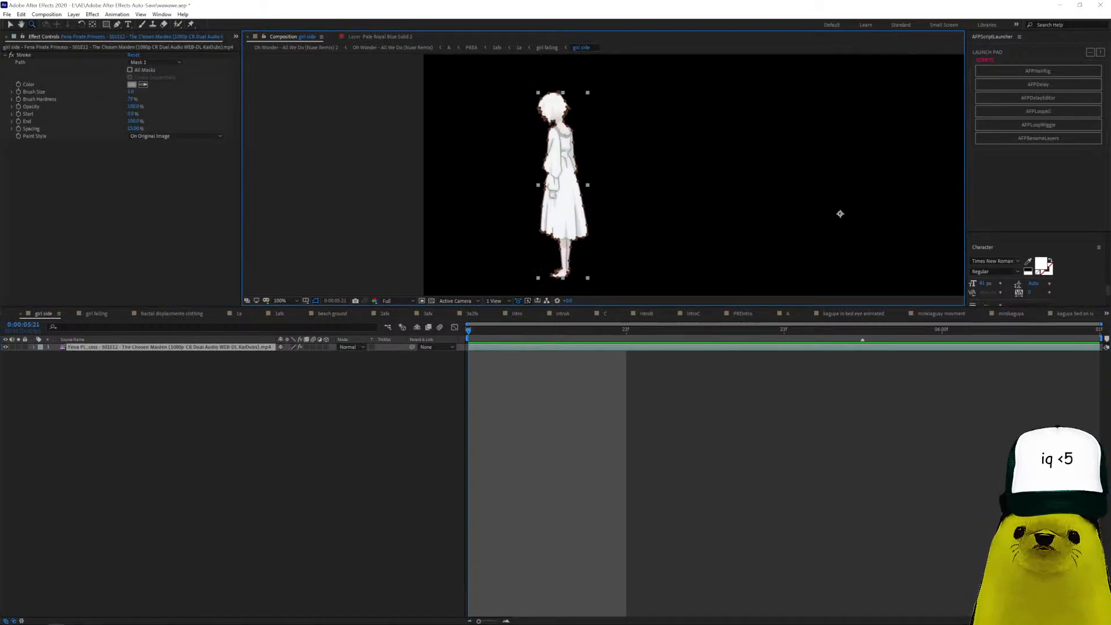
Return to the girl falling composition and inspect the Turbulent Displace effect on the bodyhead layer.
left_click(1106, 313)
scroll(1082, 244, "up", 1)
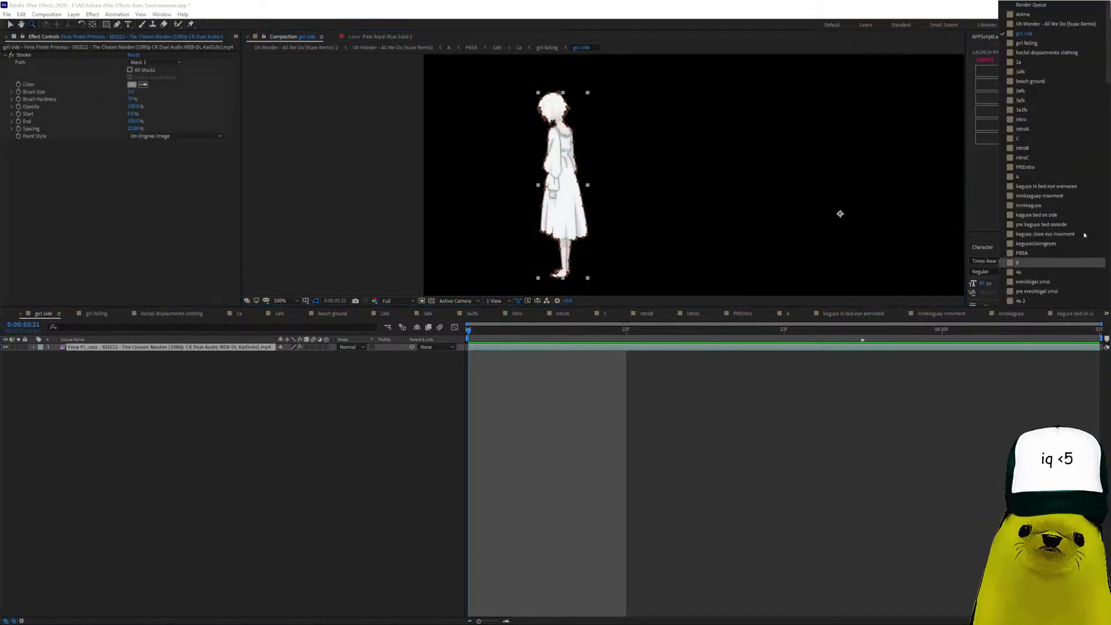
left_click(1050, 44)
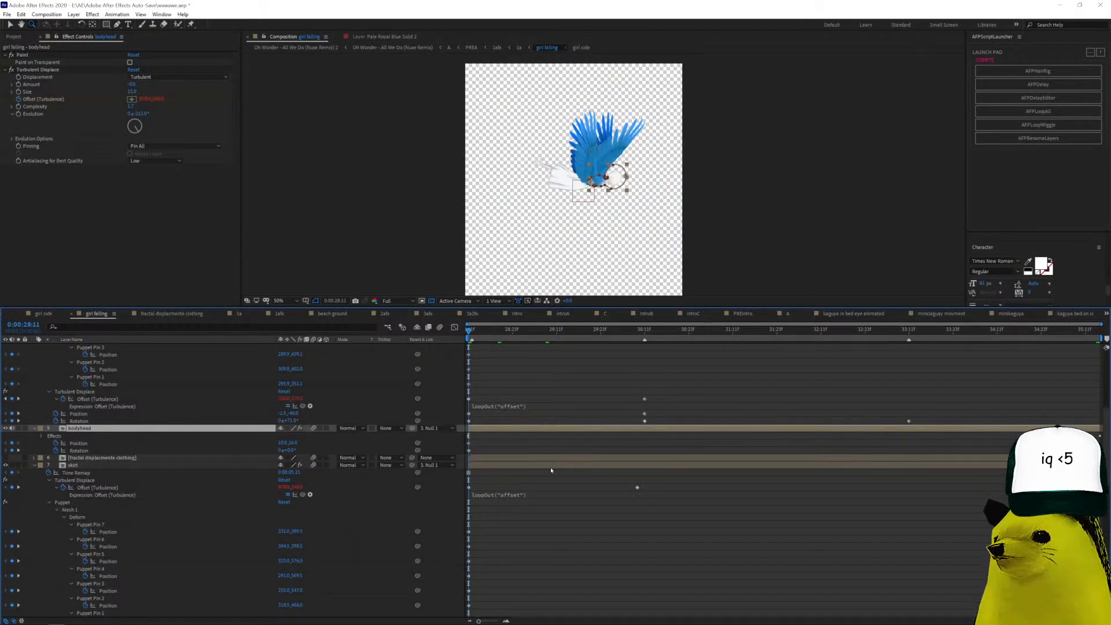
left_click(546, 213)
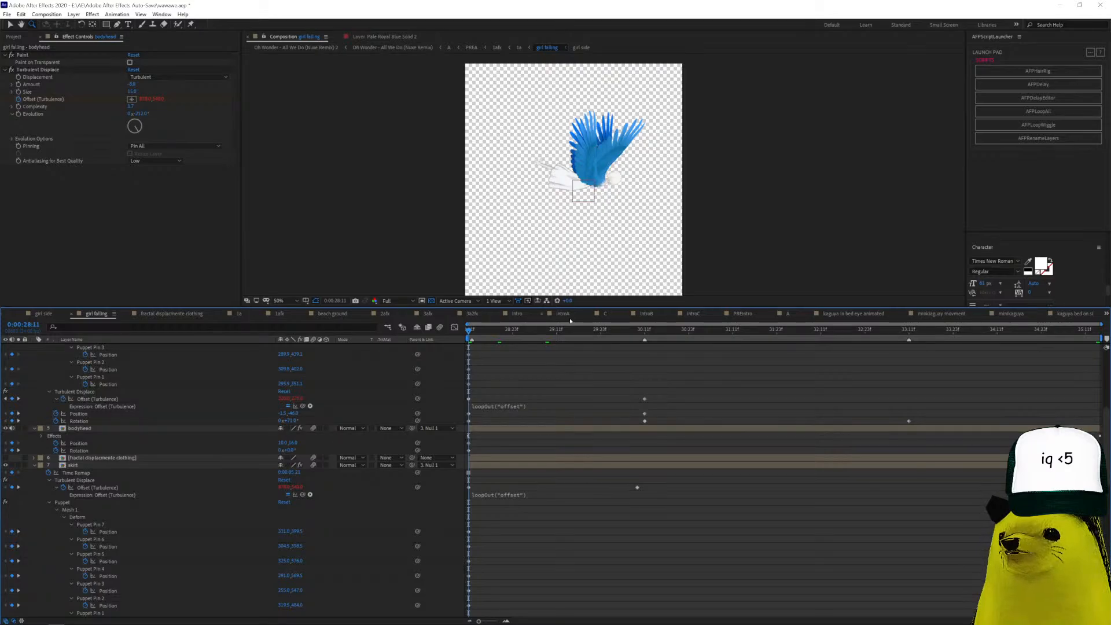
left_click(36, 69)
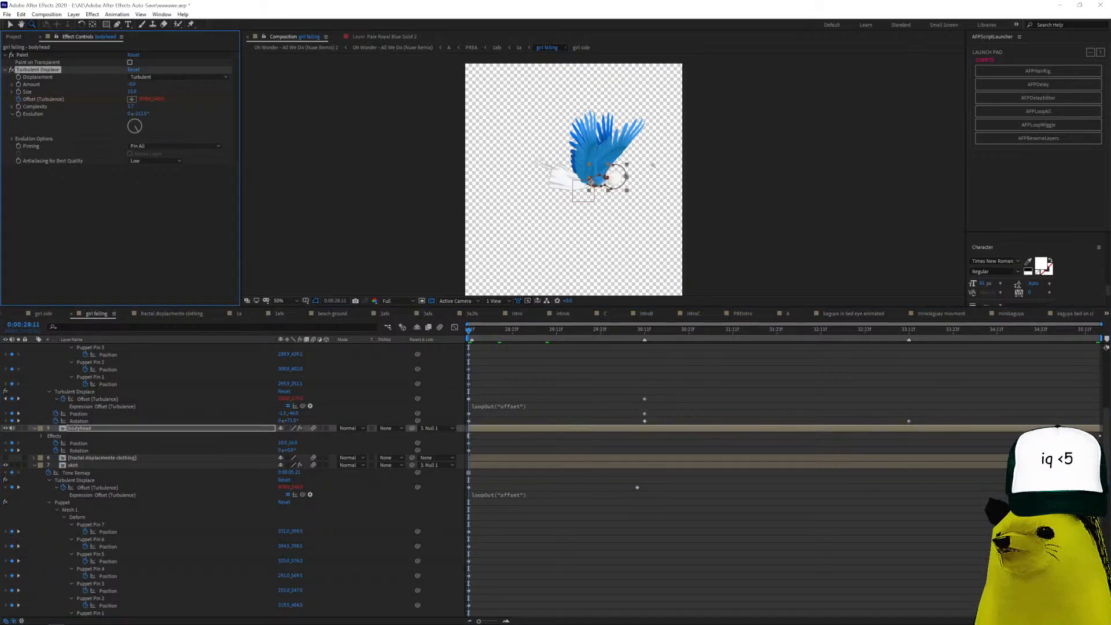
Preview the girl falling animation from 0:00:28:11 and examine the girl up close.
scroll(585, 227, "up", 4)
left_click_drag(533, 337, 468, 331)
key("space")
scroll(508, 216, "down", 5)
scroll(525, 224, "up", 3)
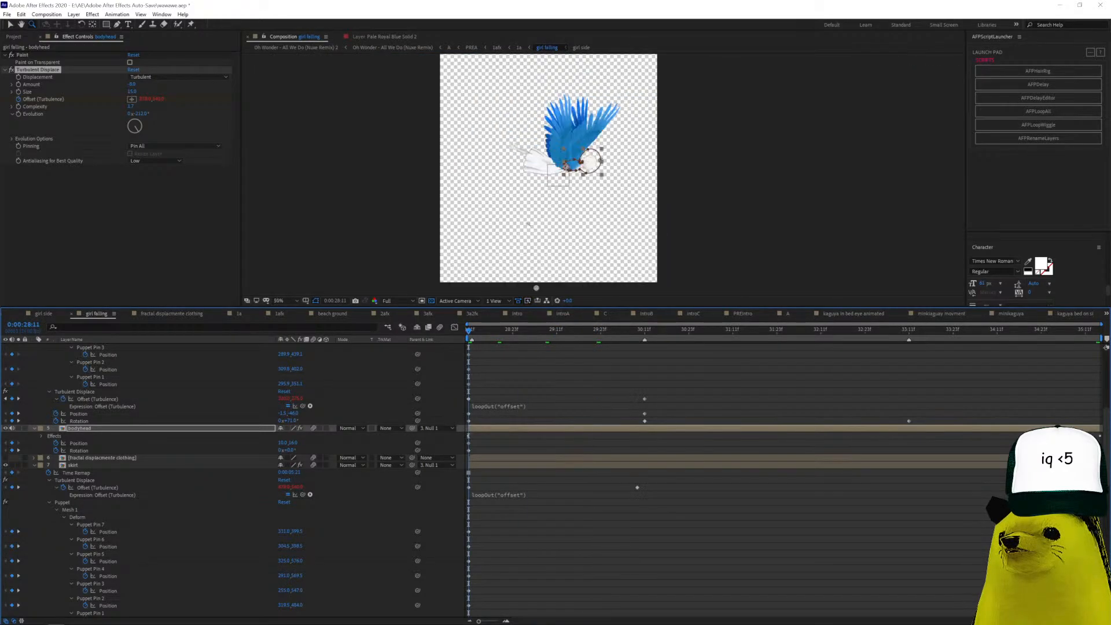
Inspect the Levels effect on Adjustment Layer 31, examine the wings up close, and preview their motion near the composition's end.
scroll(484, 387, "down", 10)
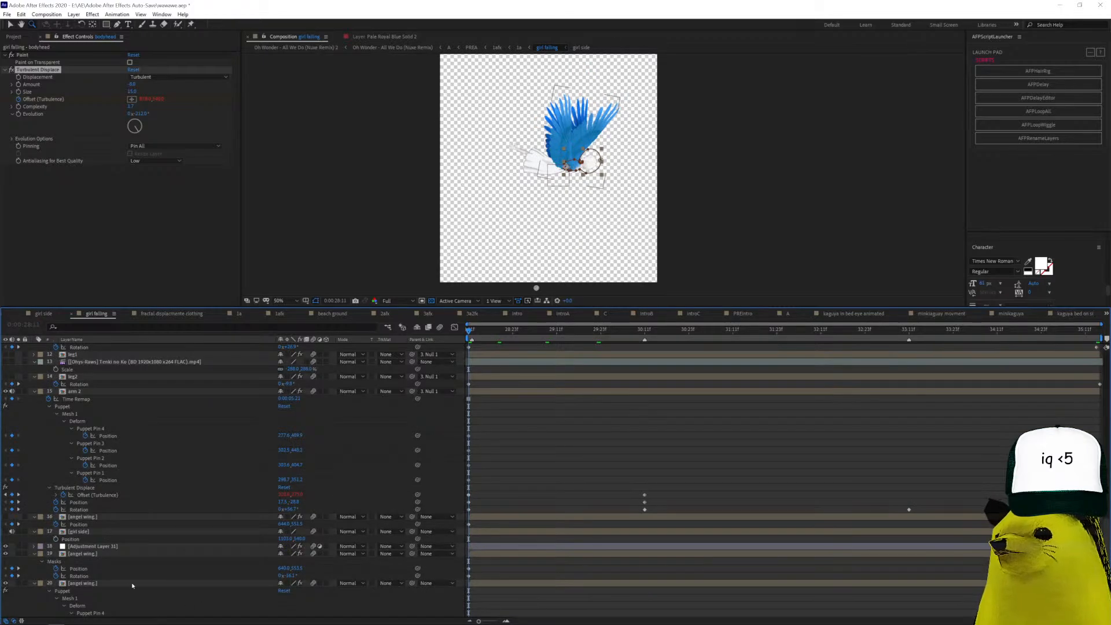
left_click(113, 546)
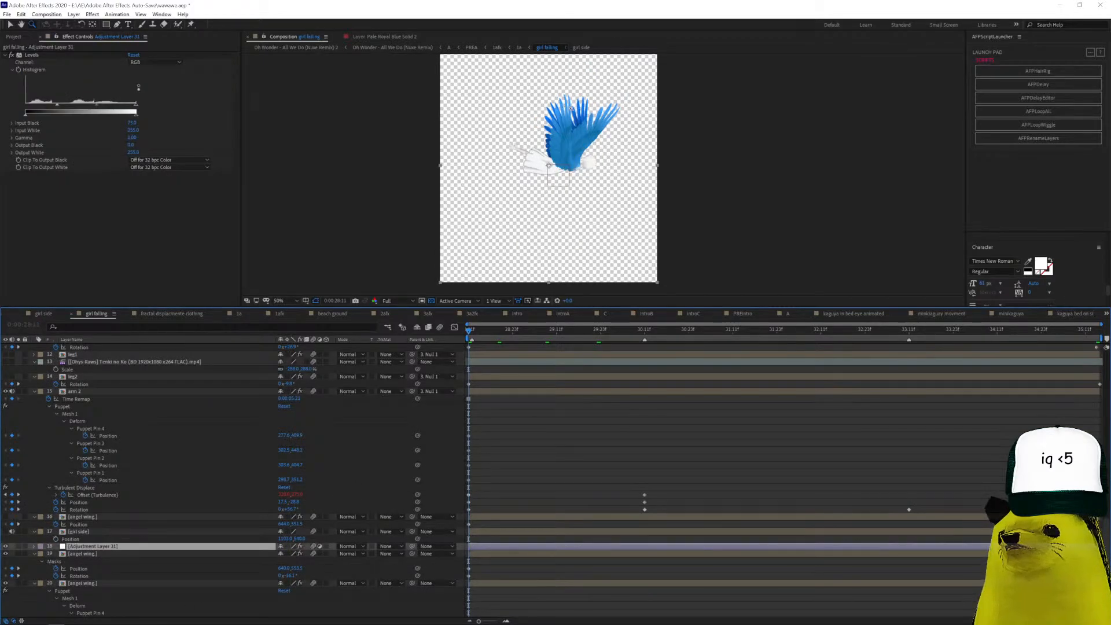
scroll(571, 108, "up", 3)
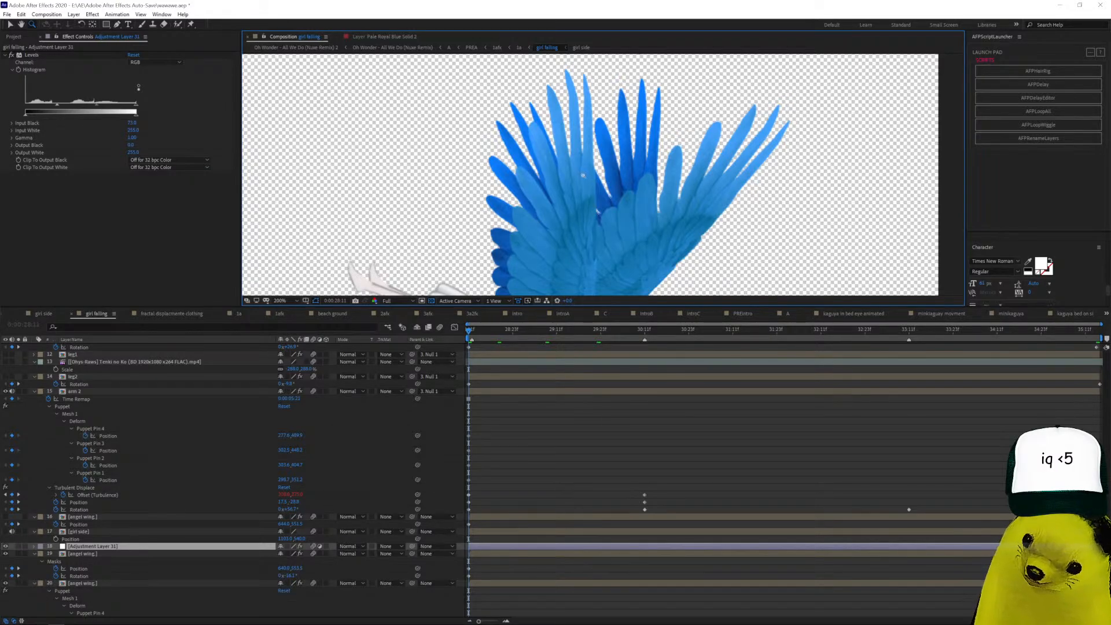
scroll(595, 212, "down", 3)
left_click_drag(581, 341, 1104, 355)
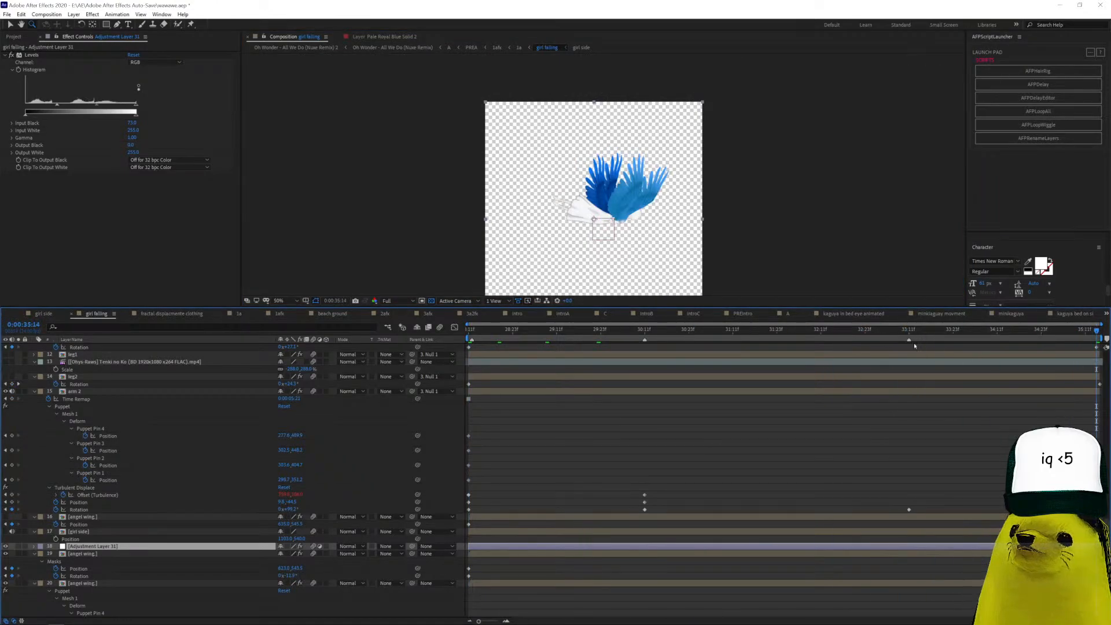
key("space")
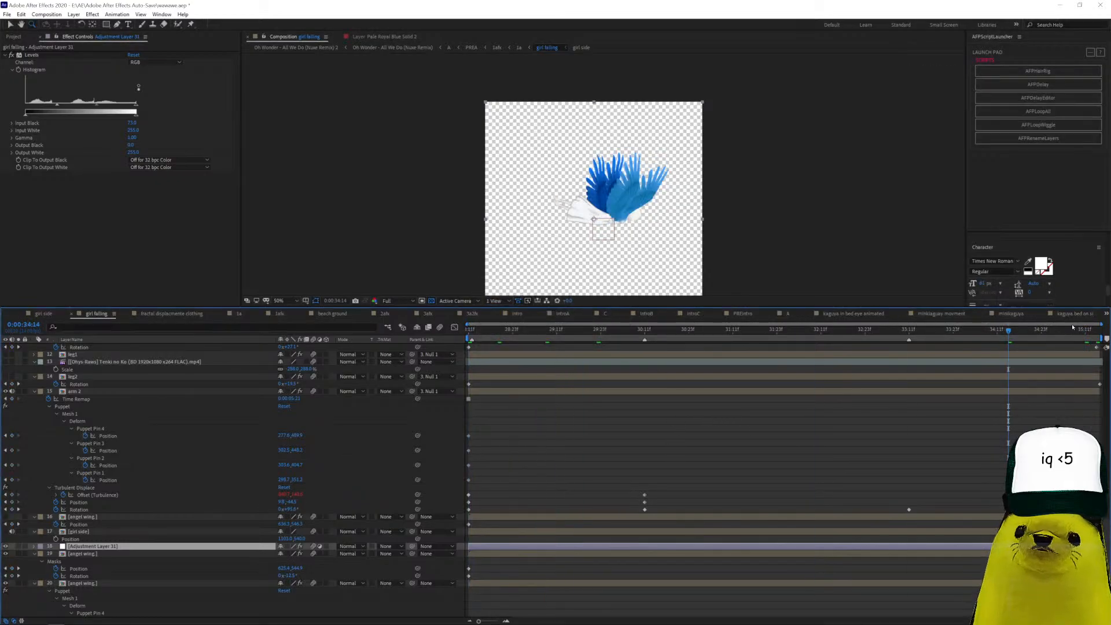
Return to PREA, move to the shot following the falling girl, and open its 2afx precomp.
left_click(1106, 314)
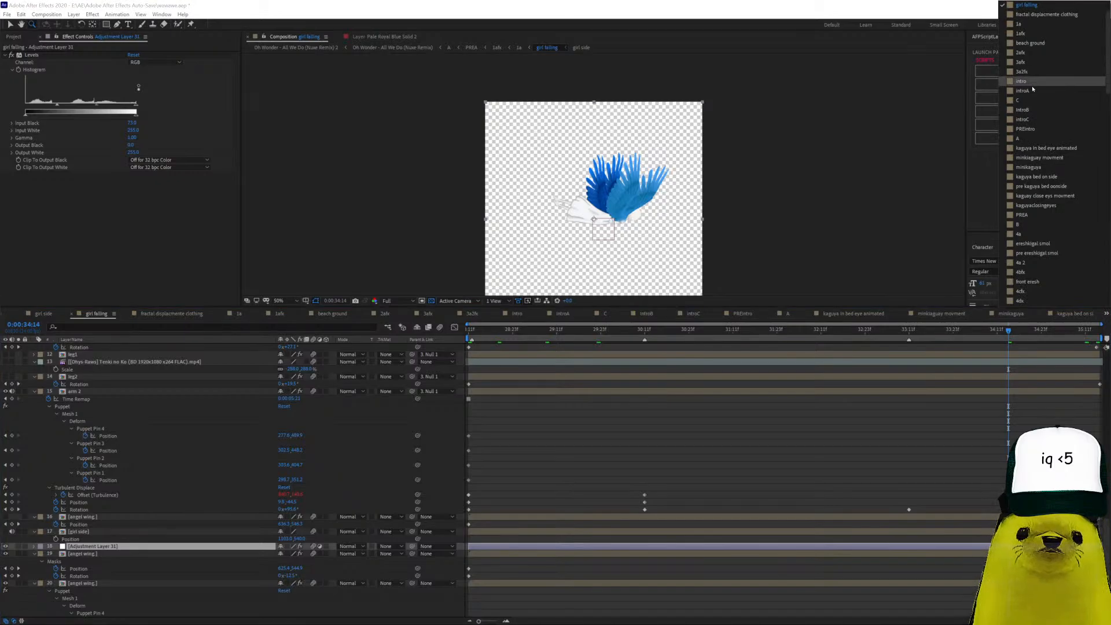
left_click(1022, 215)
left_click(647, 342)
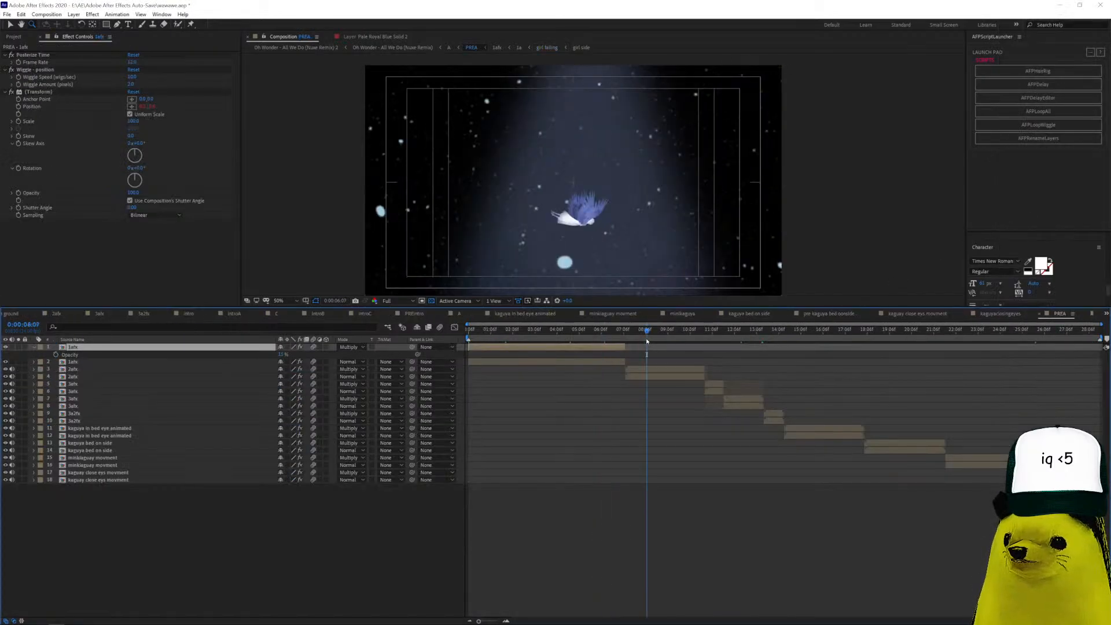
double_click(652, 371)
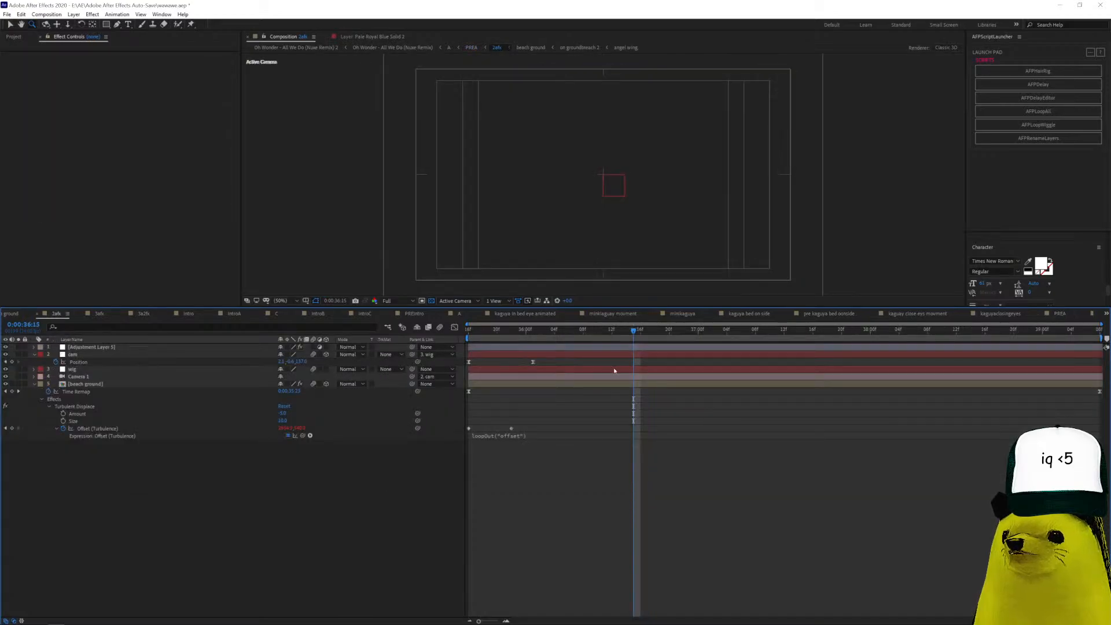
Inspect Levels on Adjustment Layer 5 and Turbulent Displace on the beach ground layer, and open the beach ground precomp.
left_click(181, 347)
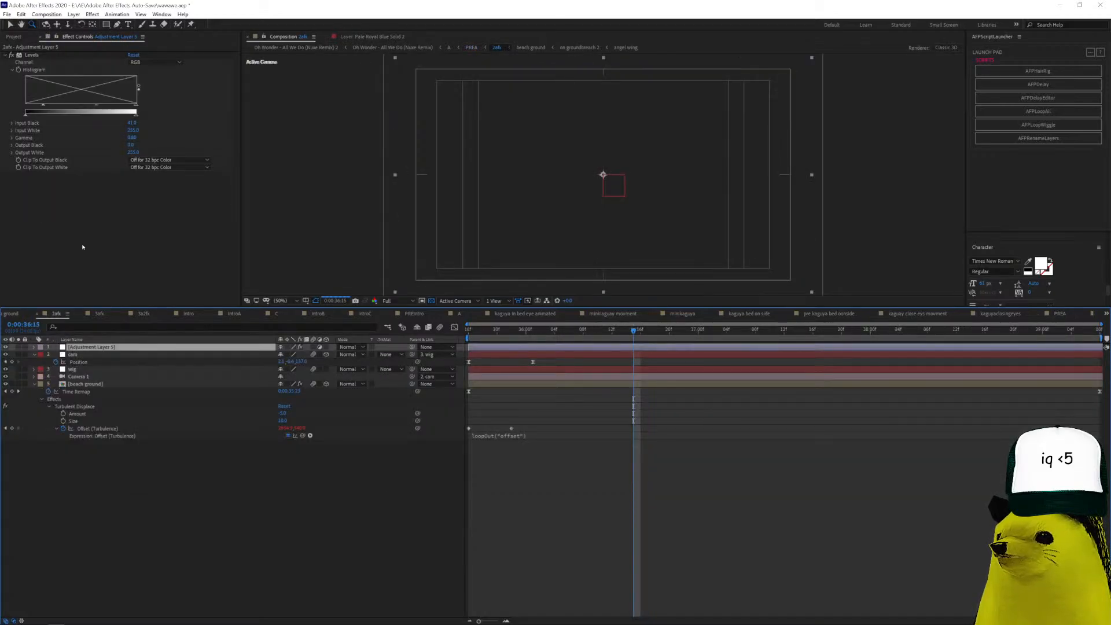
left_click(94, 385)
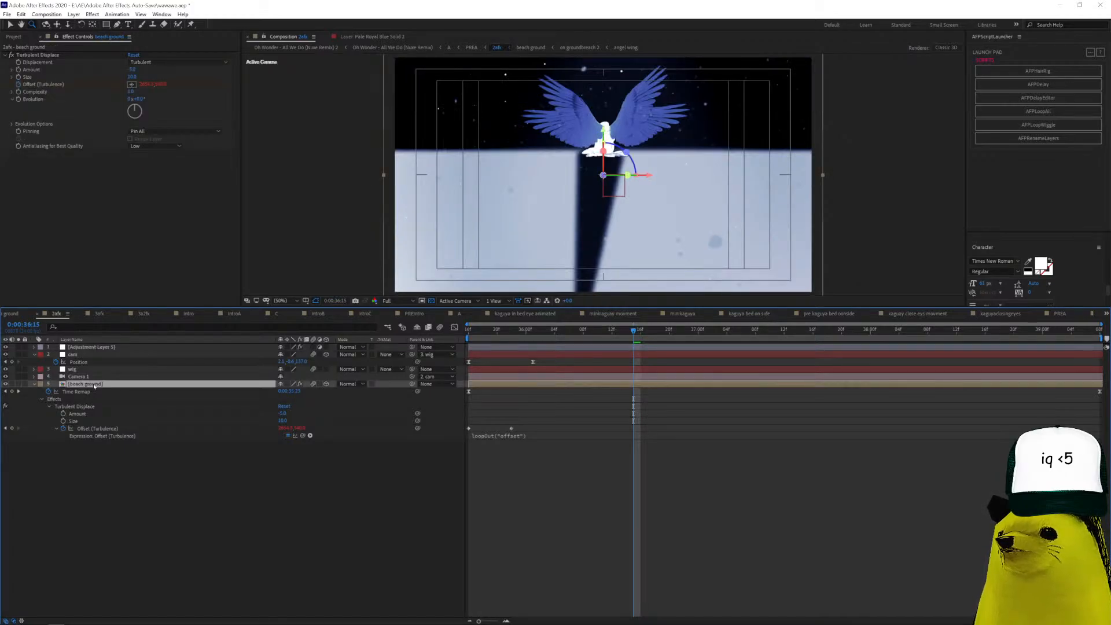
double_click(94, 385)
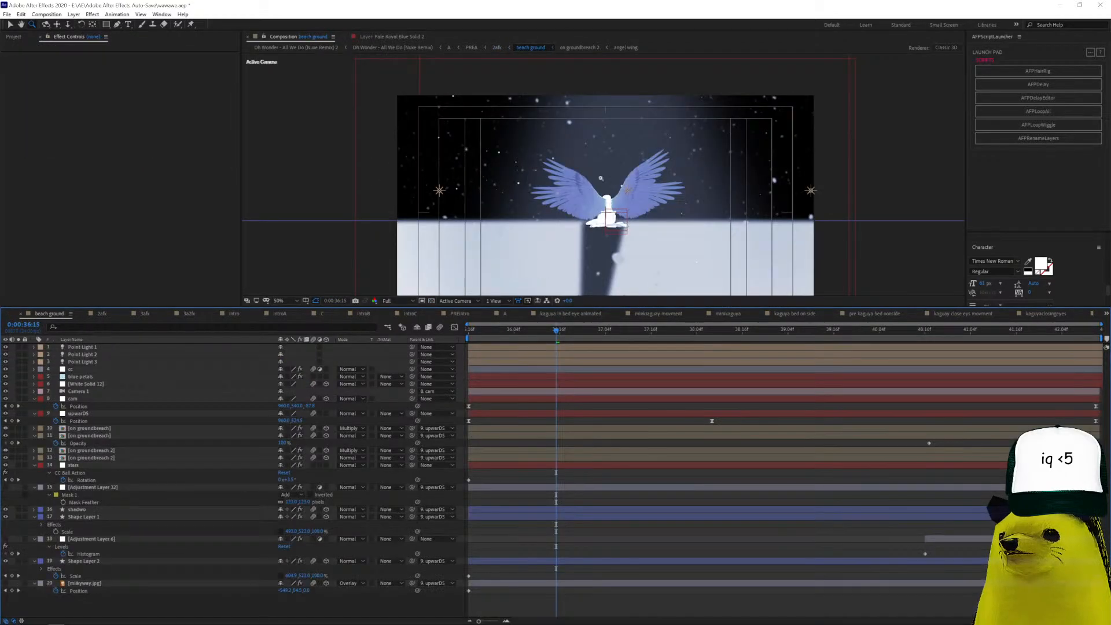
Inspect the point lights, the Hue/Saturation effect on the cc layer, and the effects on the blue petals layer.
left_click(98, 377)
left_click(102, 347)
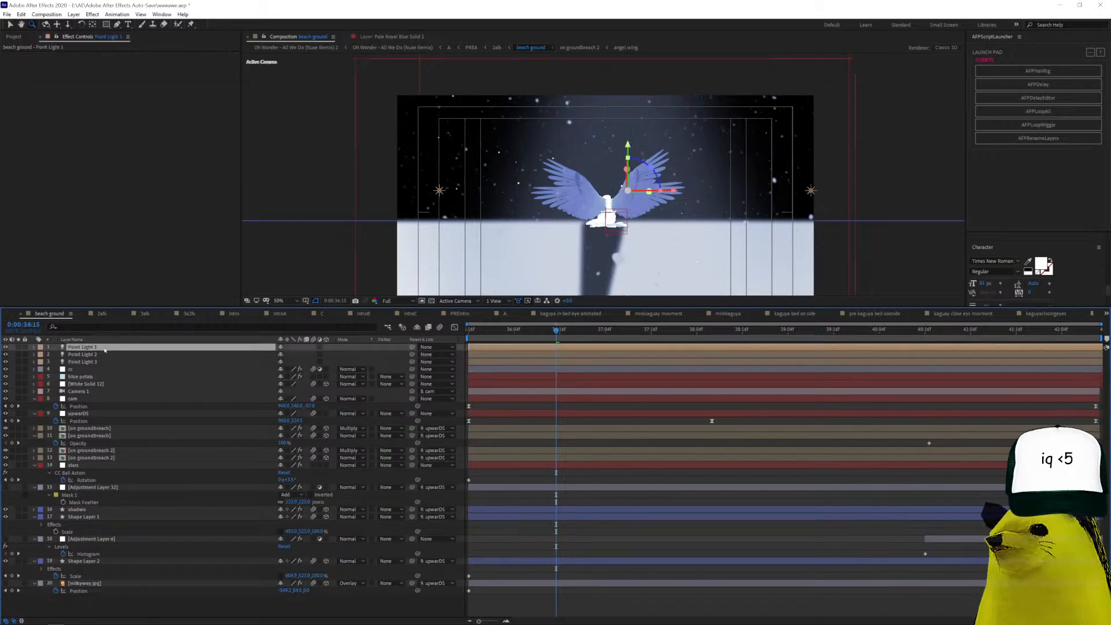
left_click(95, 363)
left_click(99, 370)
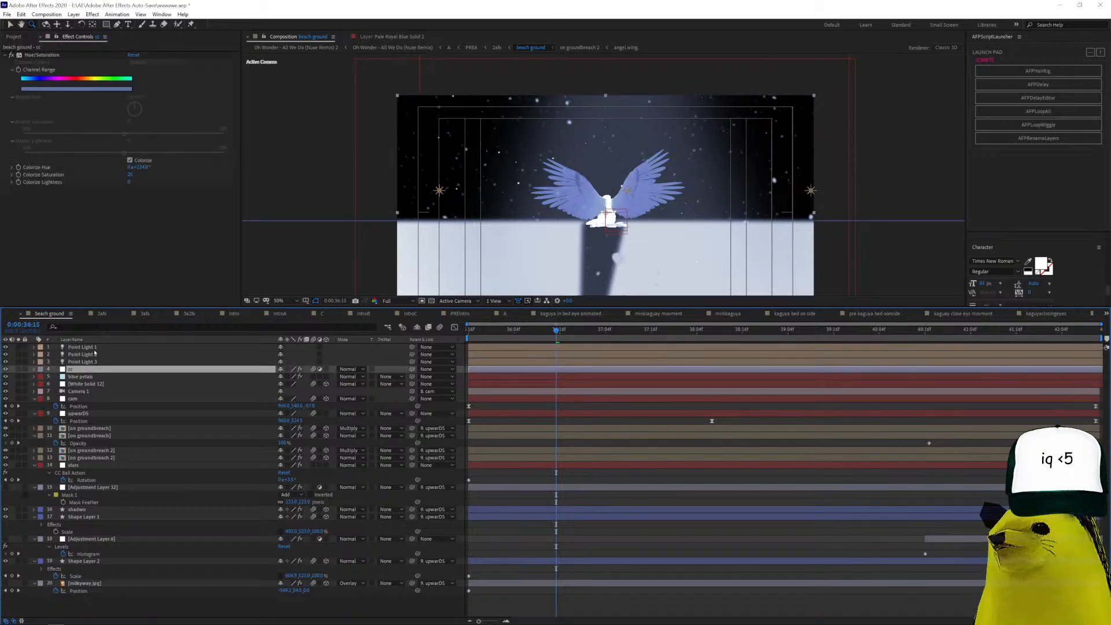
left_click(84, 377)
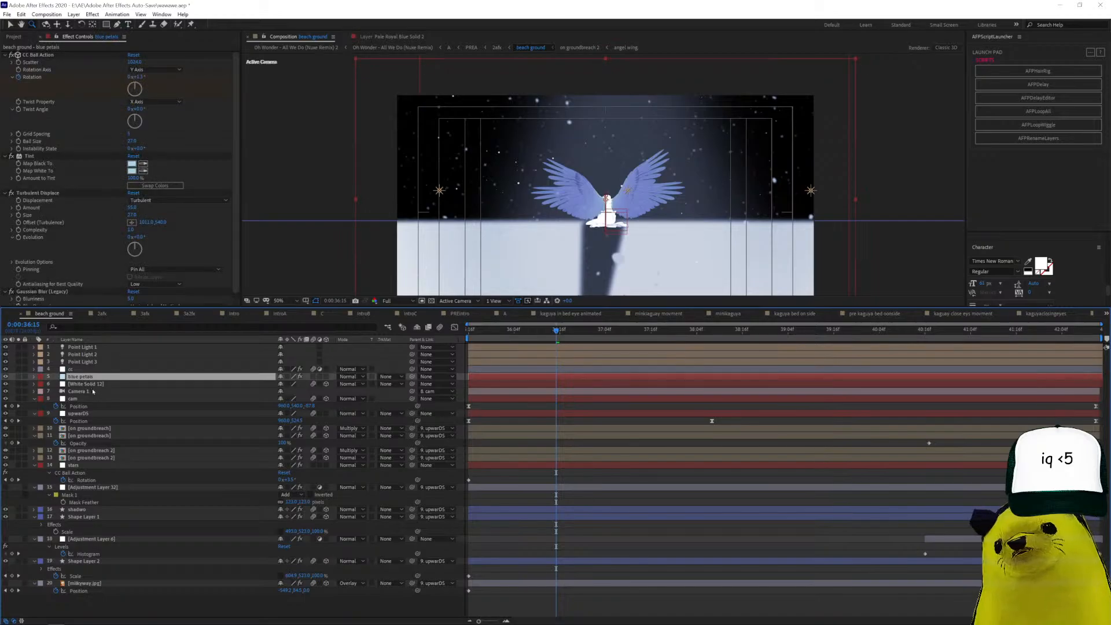
Inspect the milkyway.jpg and Shape Layer 2 effects and jump to Adjustment Layer 6's Levels histogram keyframe.
left_click(105, 584)
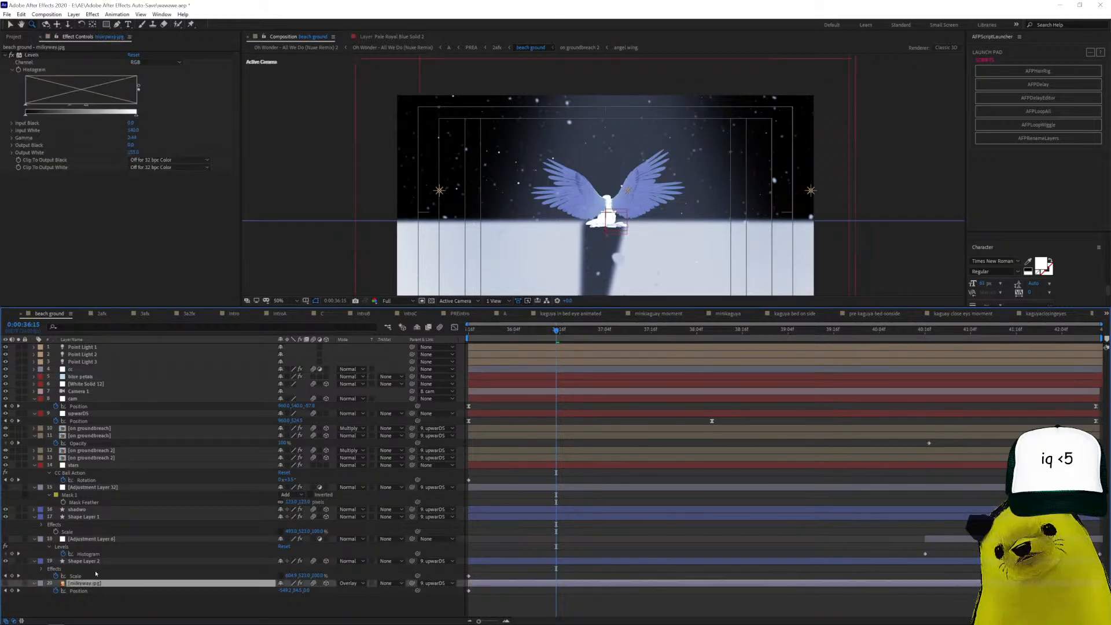
left_click(87, 560)
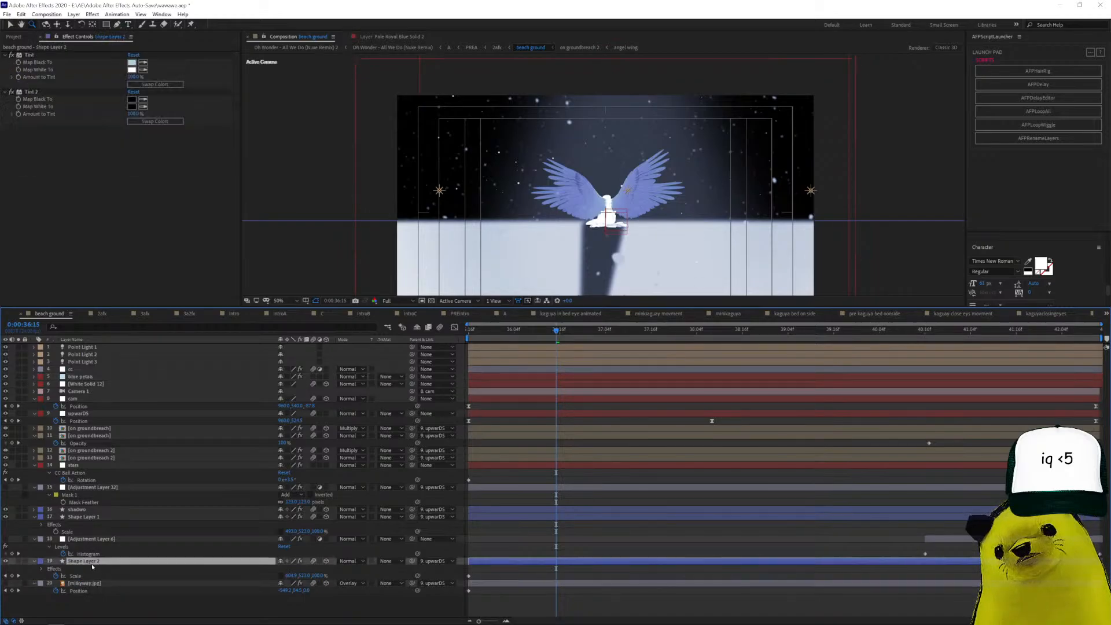
left_click(18, 567)
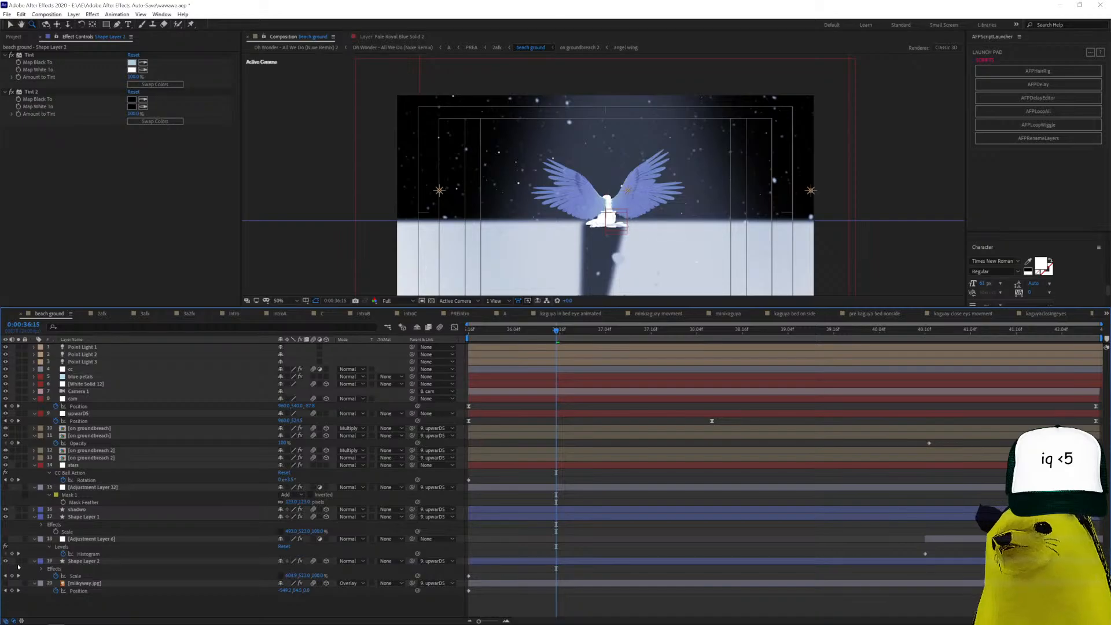
left_click(18, 554)
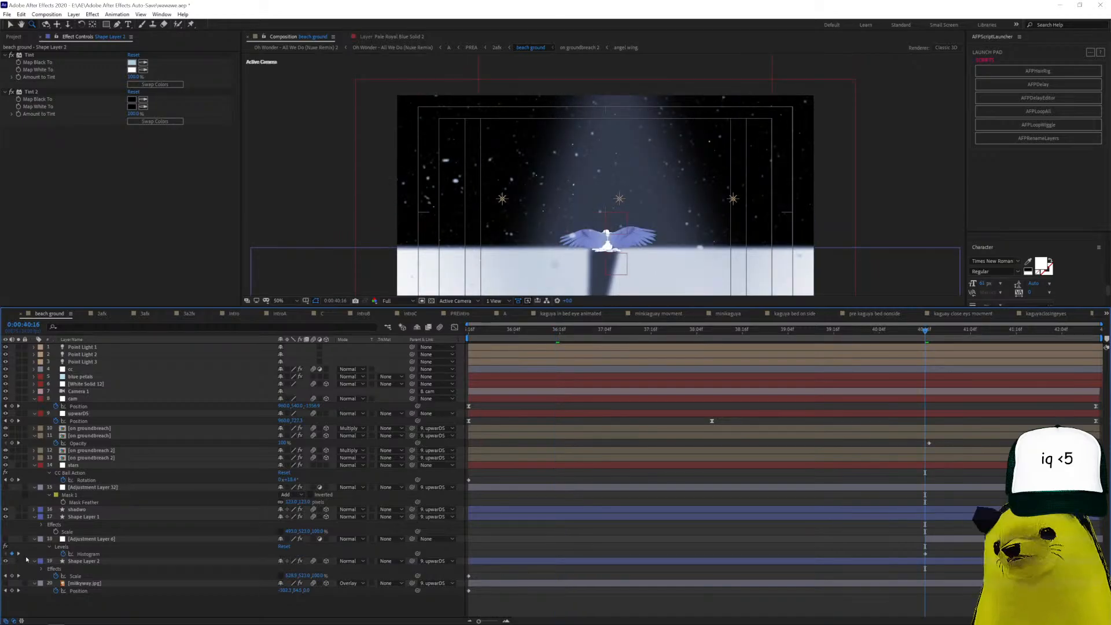
Return to the start of beach ground and briefly isolate the shadow layer against a transparency grid.
key("Home")
left_click(18, 561)
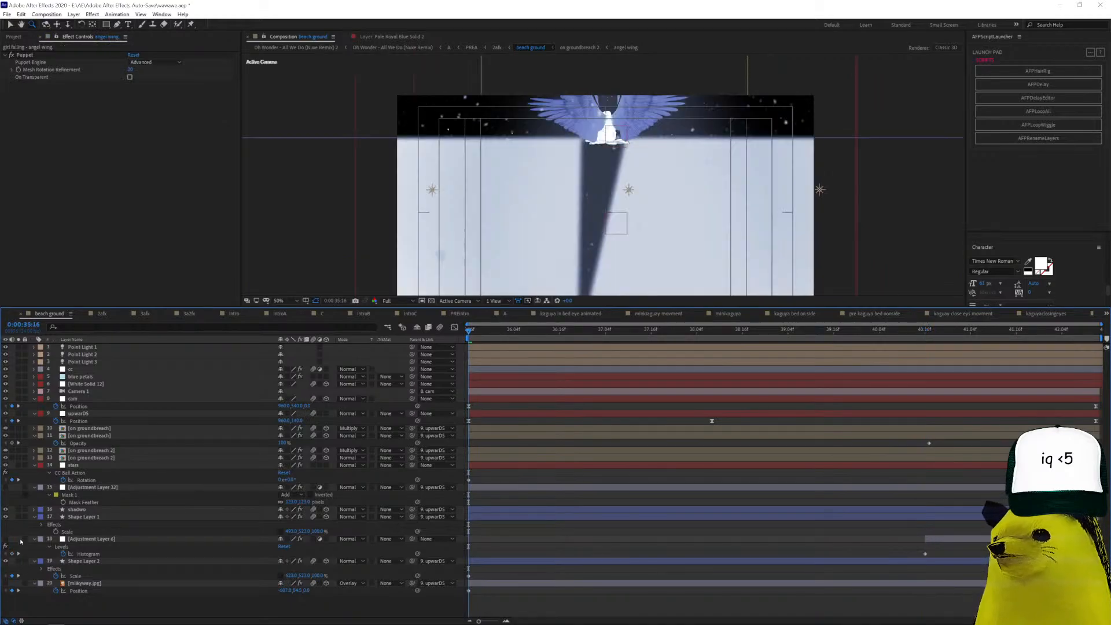
left_click(18, 516)
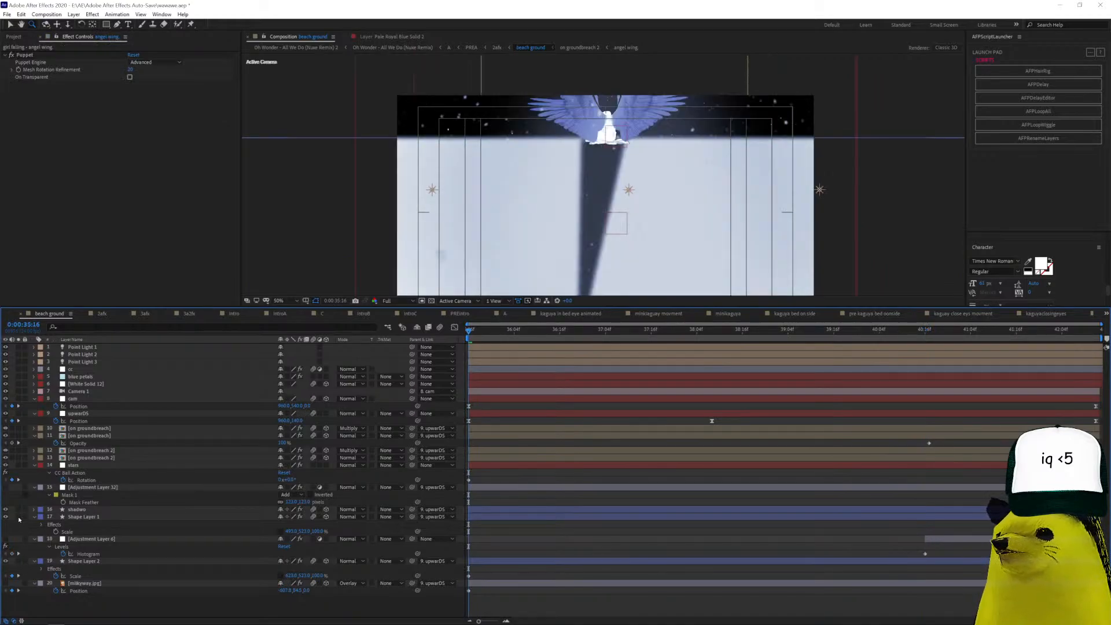
left_click(18, 509)
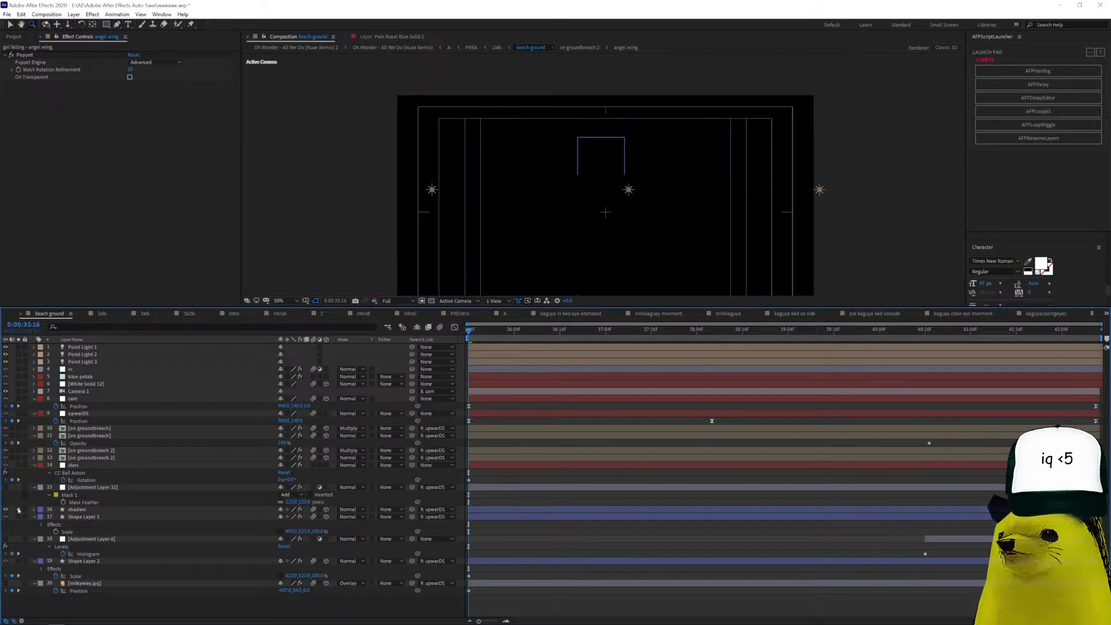
left_click(431, 301)
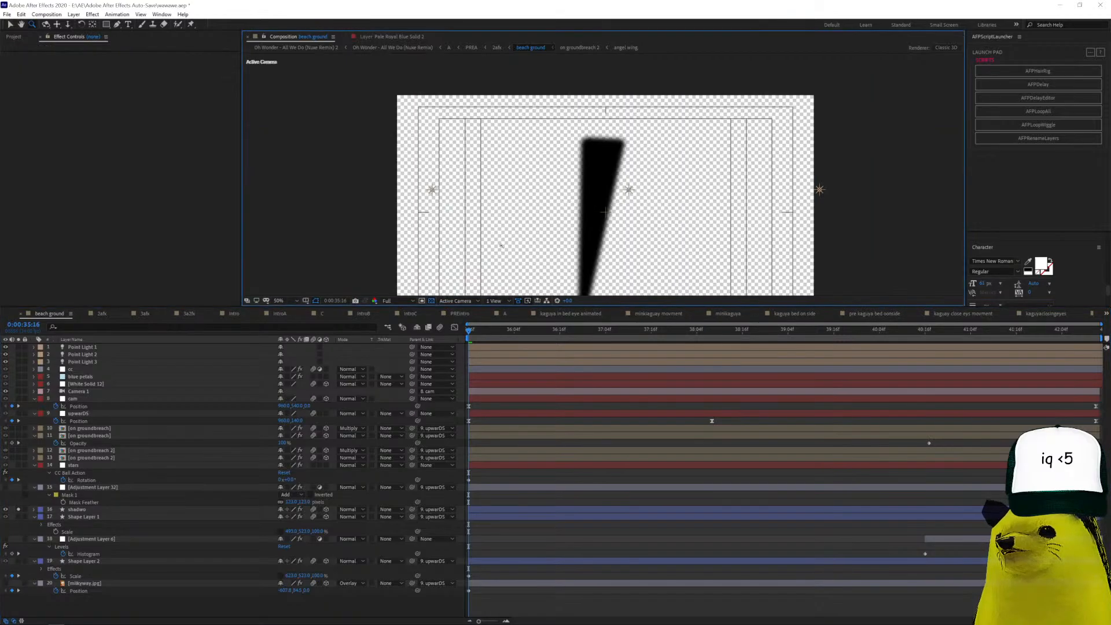
left_click(19, 509)
Inspect the Gaussian Blur on the masked adjustment layer and the effects on both on groundbeech 2 layers.
left_click(95, 488)
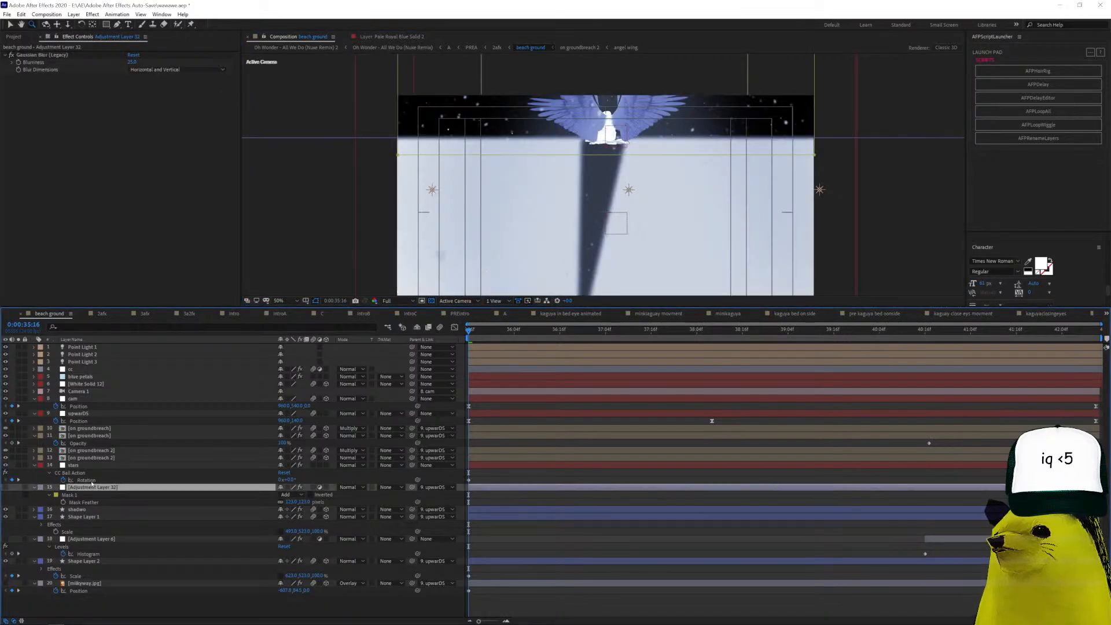
left_click(95, 457)
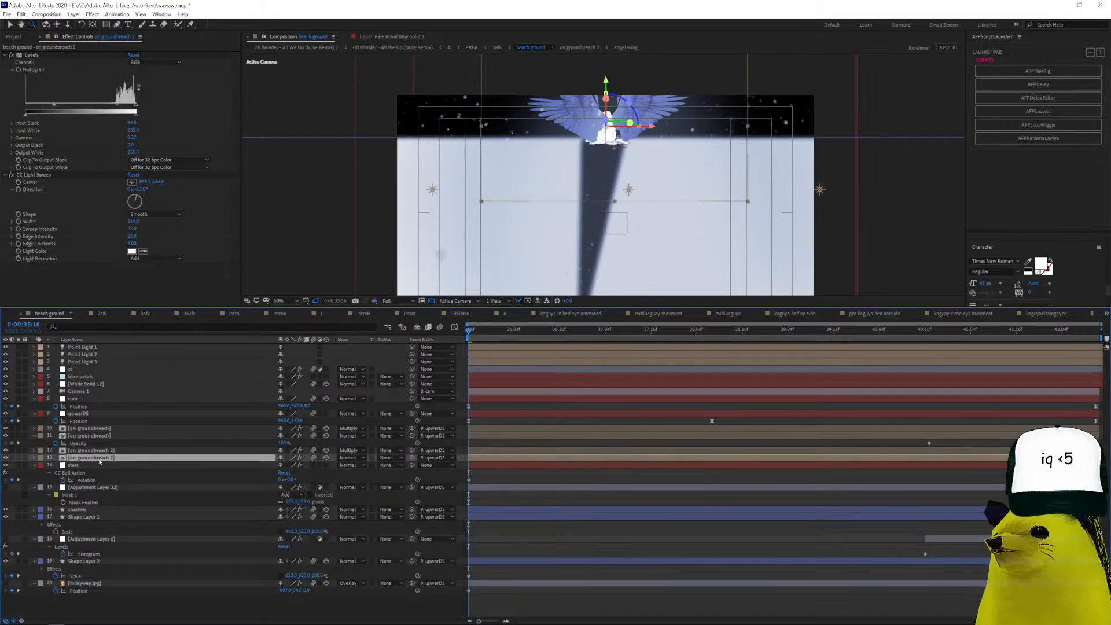
left_click(110, 448)
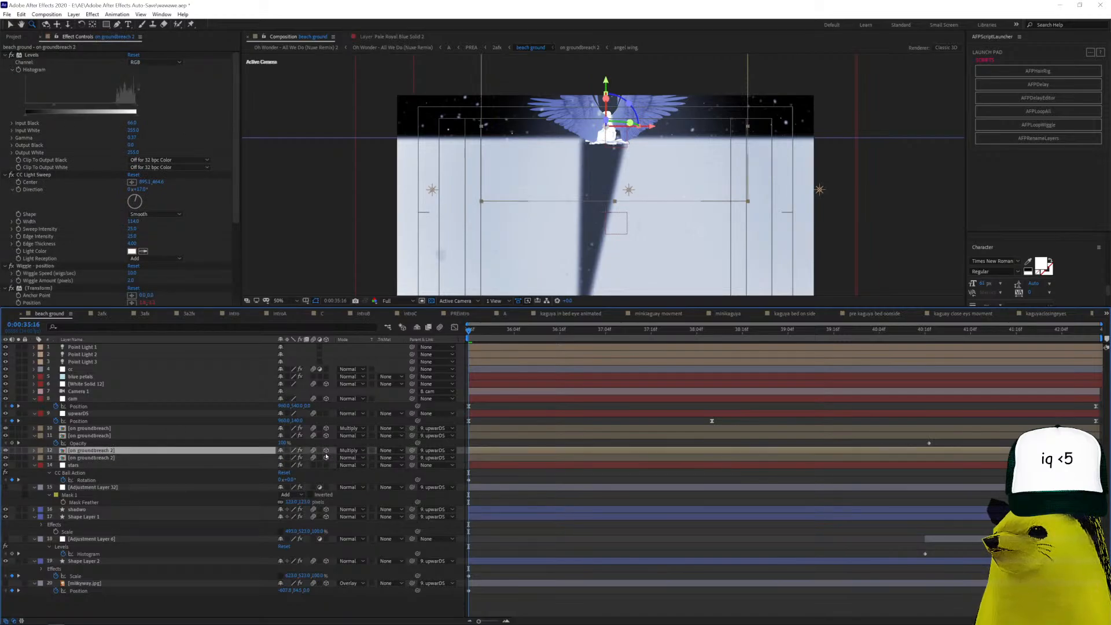
Examine the edges of the girl's head and the inner wings up close in beach ground.
scroll(622, 88, "up", 2)
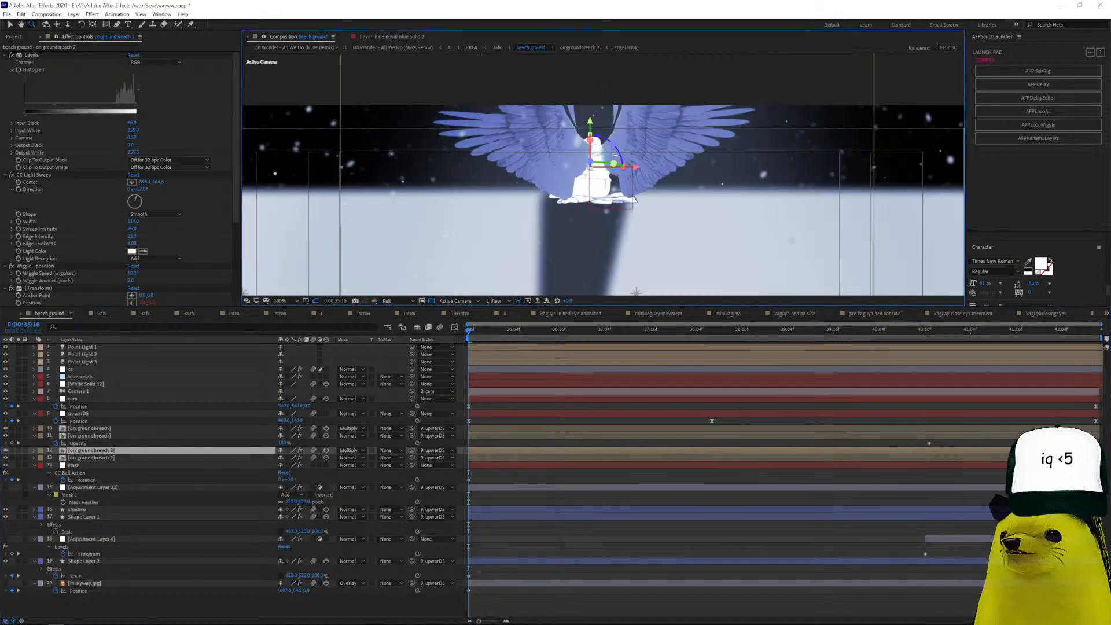
scroll(422, 251, "up", 3)
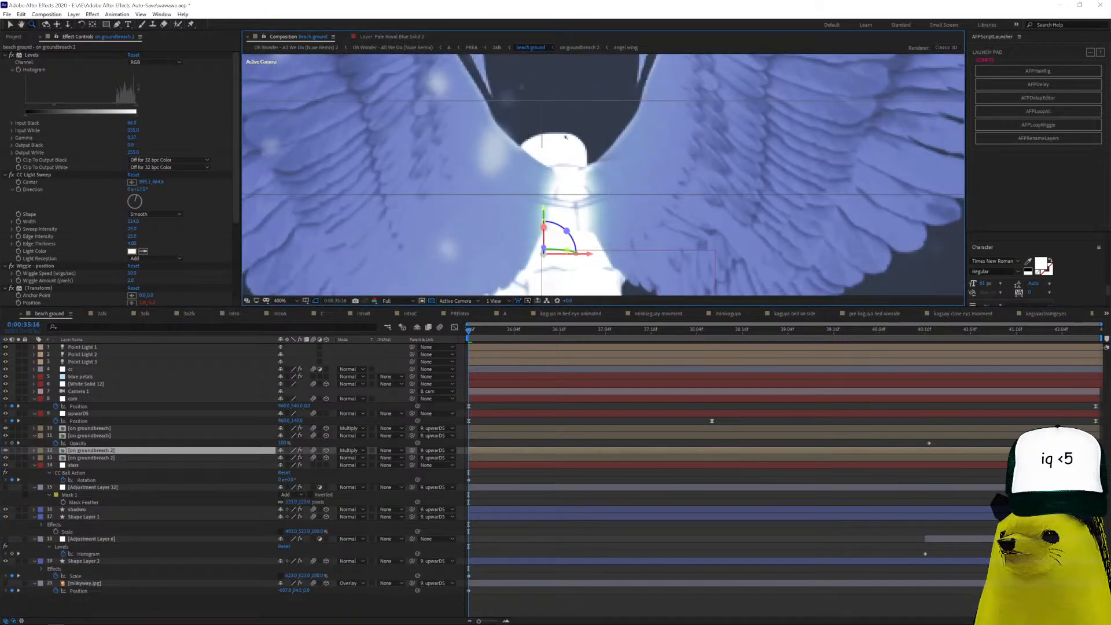
scroll(422, 251, "up", 3)
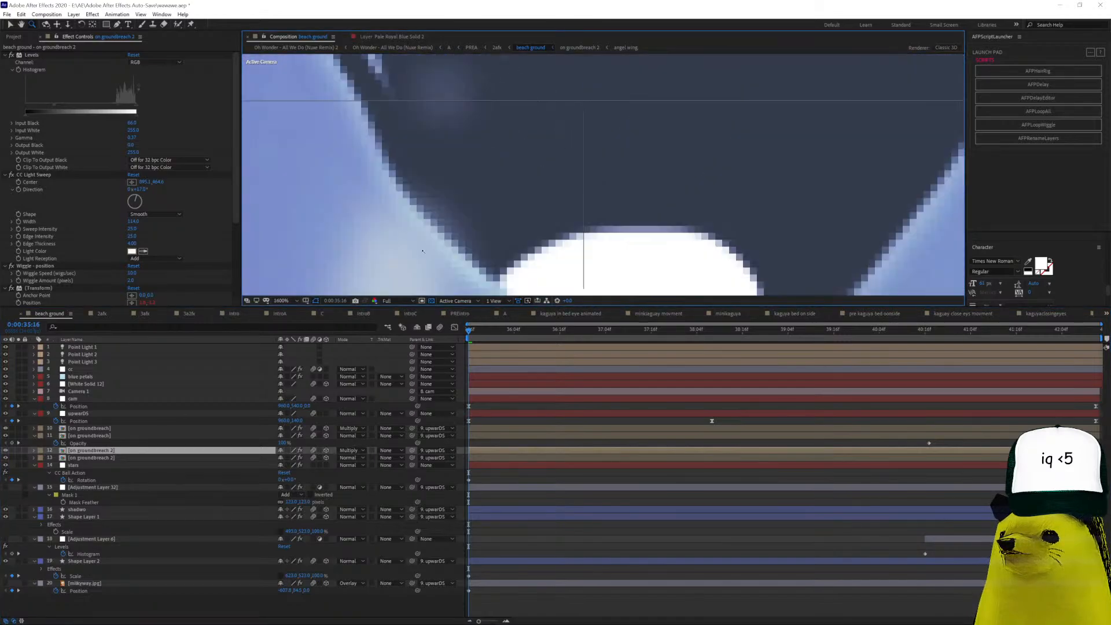
left_click(486, 420)
scroll(546, 164, "down", 5)
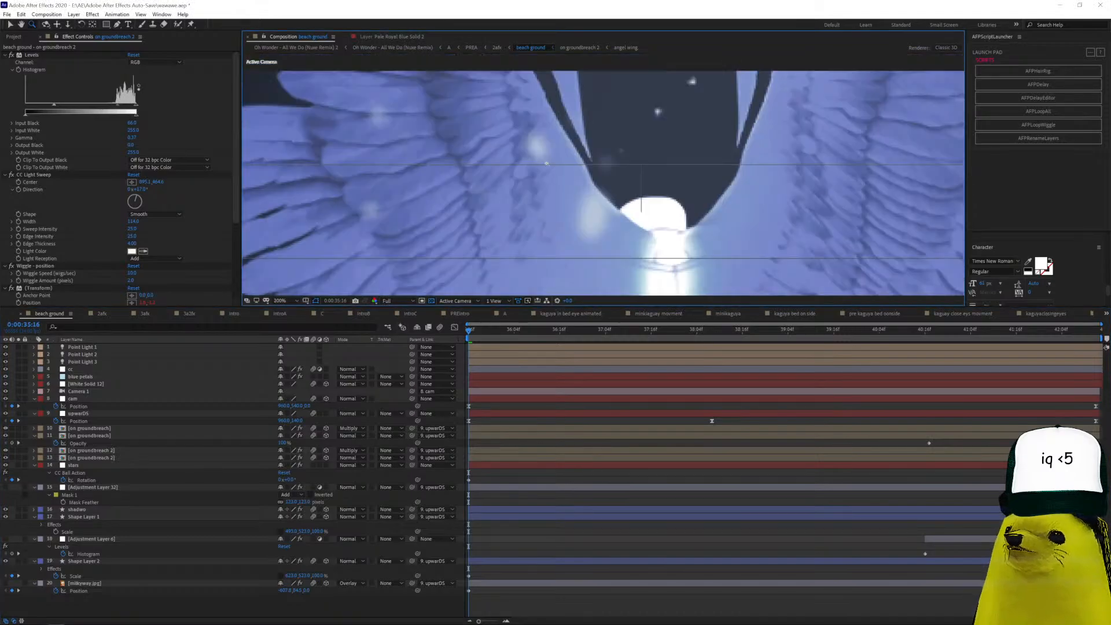
scroll(547, 164, "down", 2)
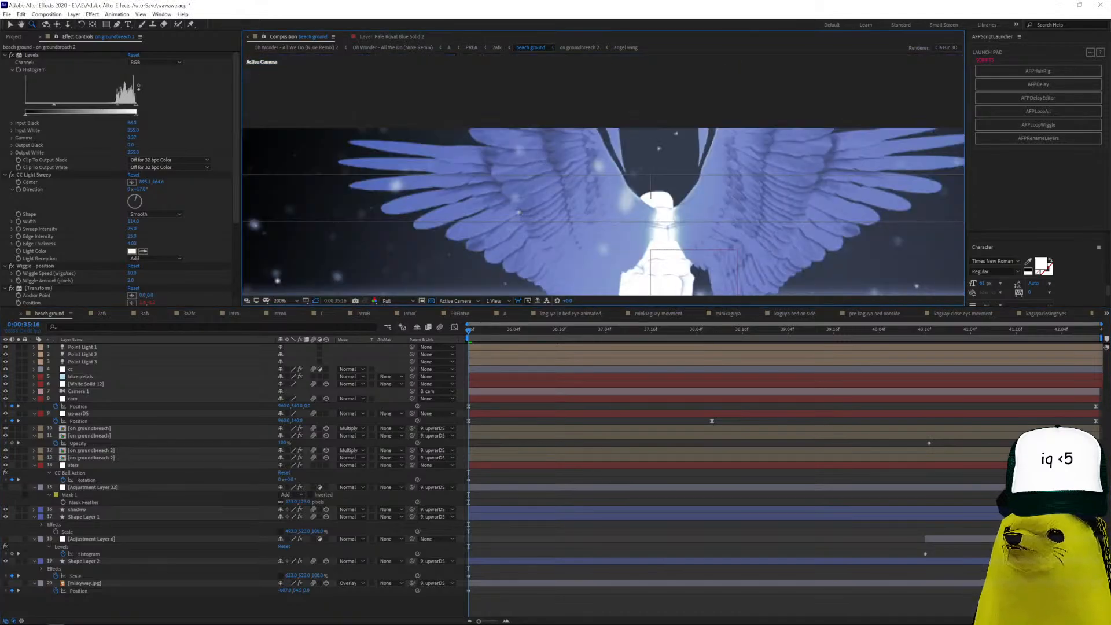
Open the on groundbeech 2 precomp, scrub to 0:00:01:08, and look inside its nested preongroundbeech precomp.
double_click(112, 460)
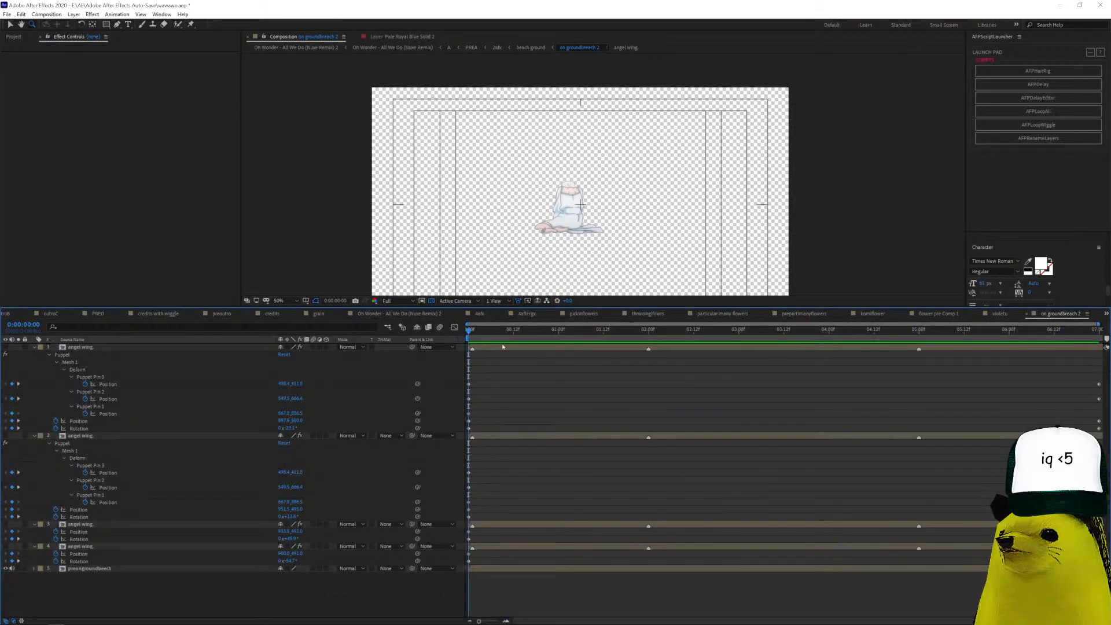
left_click(501, 348)
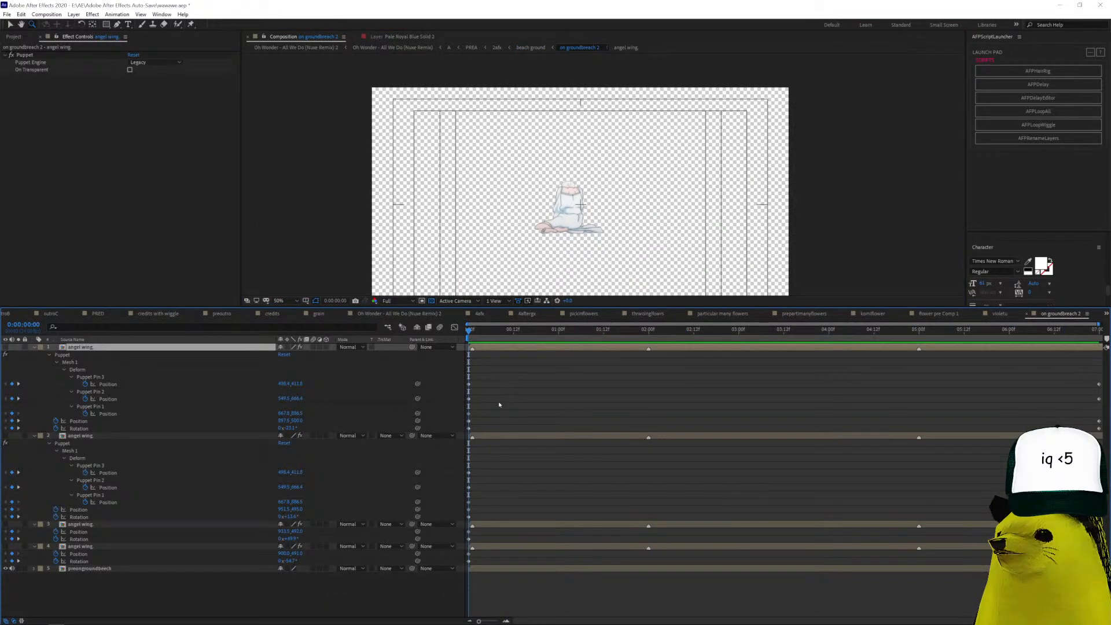
left_click_drag(522, 330, 589, 331)
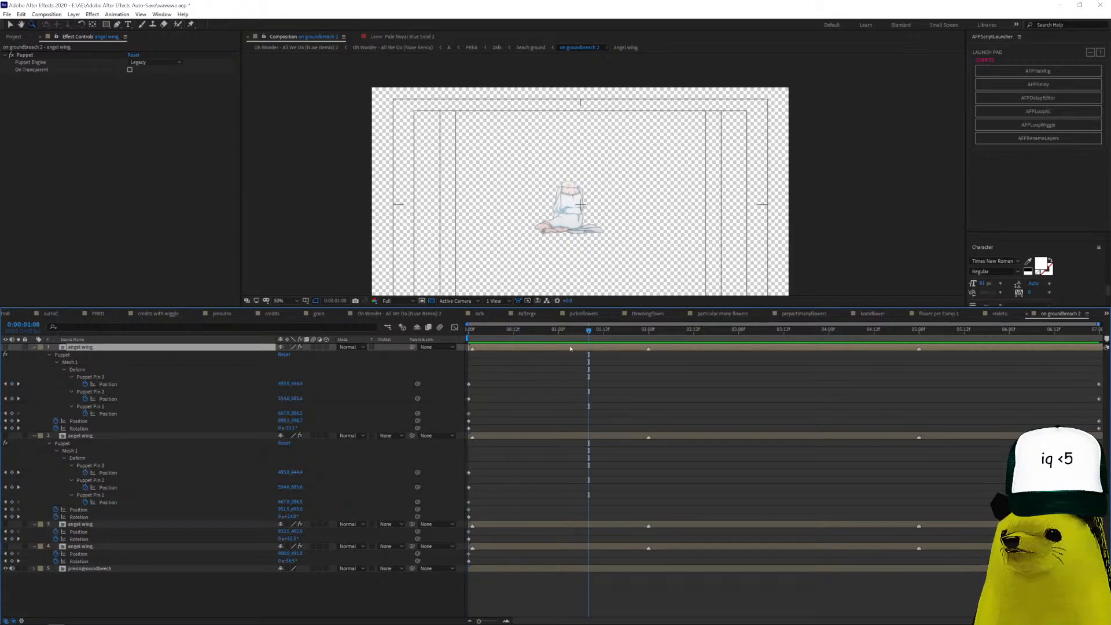
double_click(115, 569)
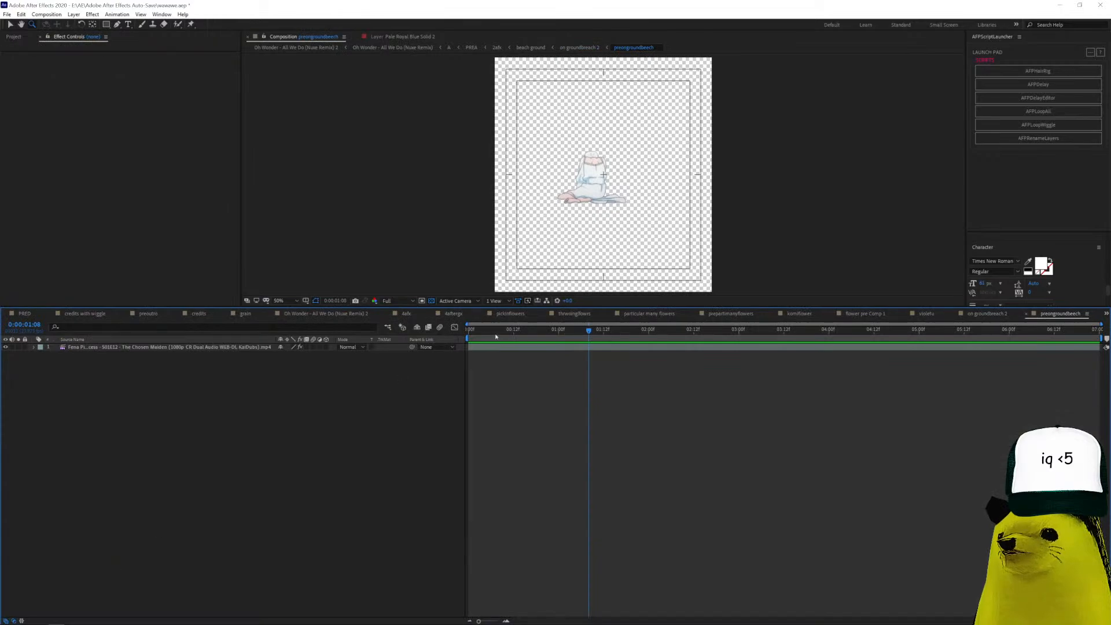
left_click(976, 313)
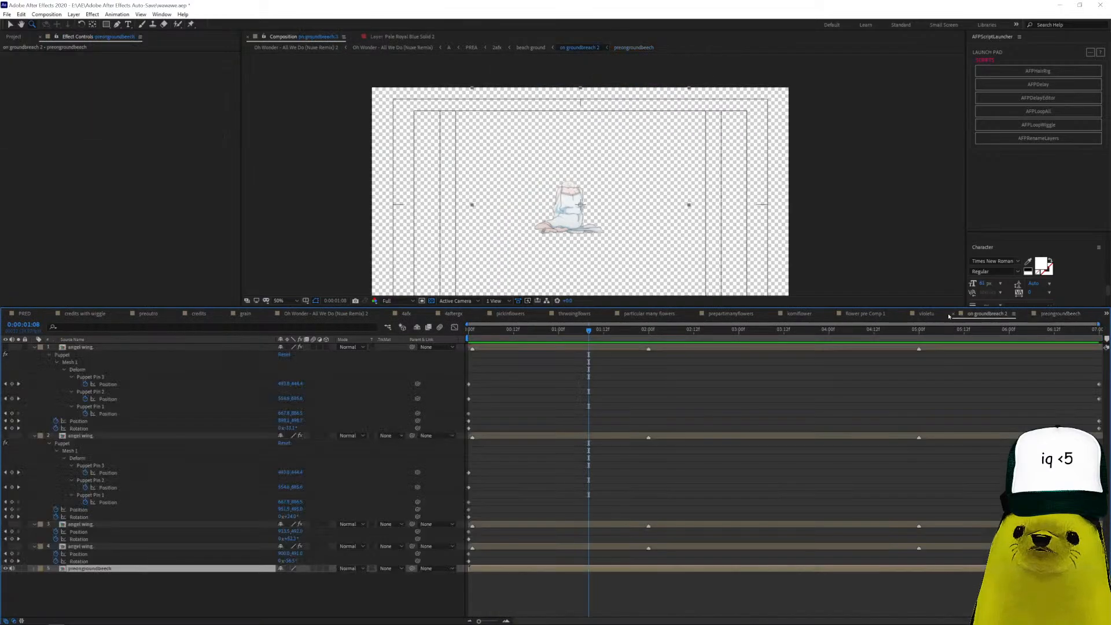
Go back through PREA to the 2afx precomp, examine the wings at 0:00:37:00, and reopen beach ground.
left_click(1106, 313)
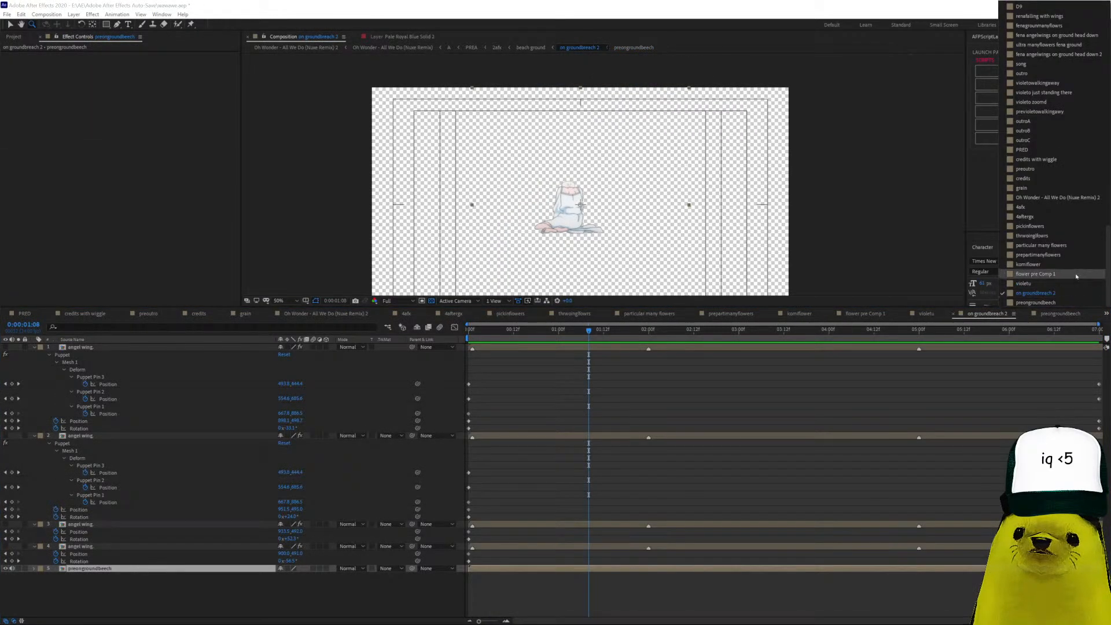
scroll(1065, 221, "up", 10)
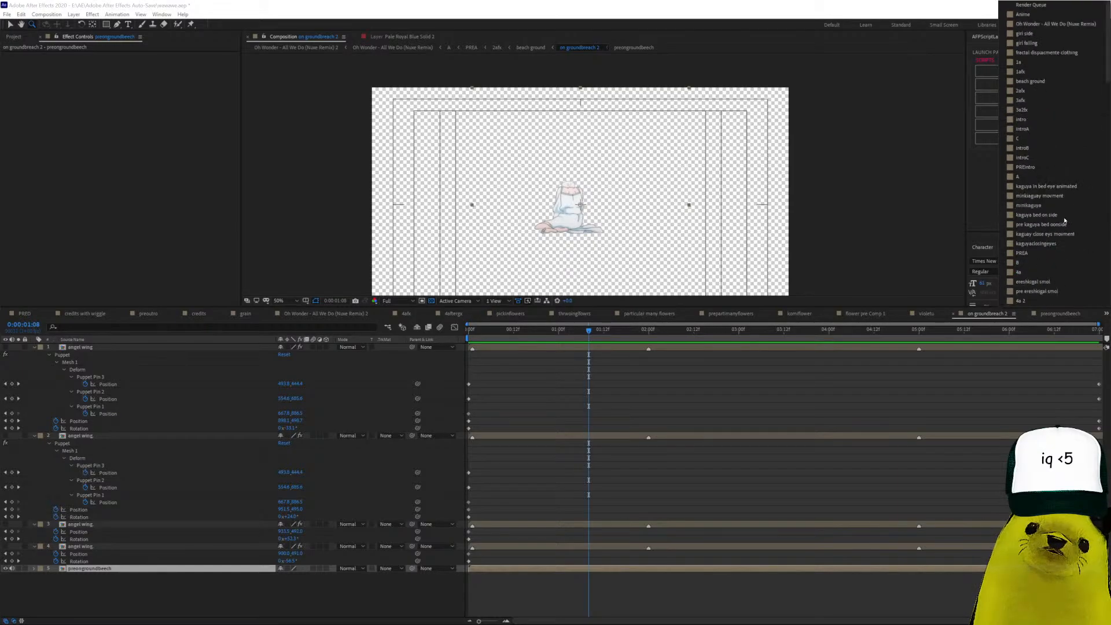
left_click(1023, 253)
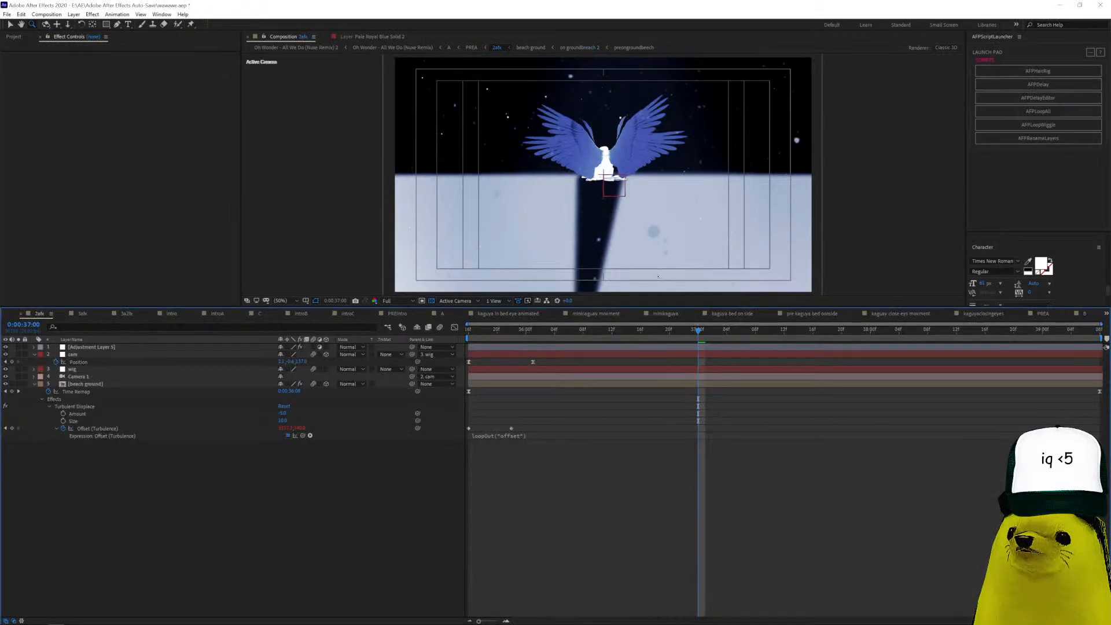
scroll(624, 121, "up", 4)
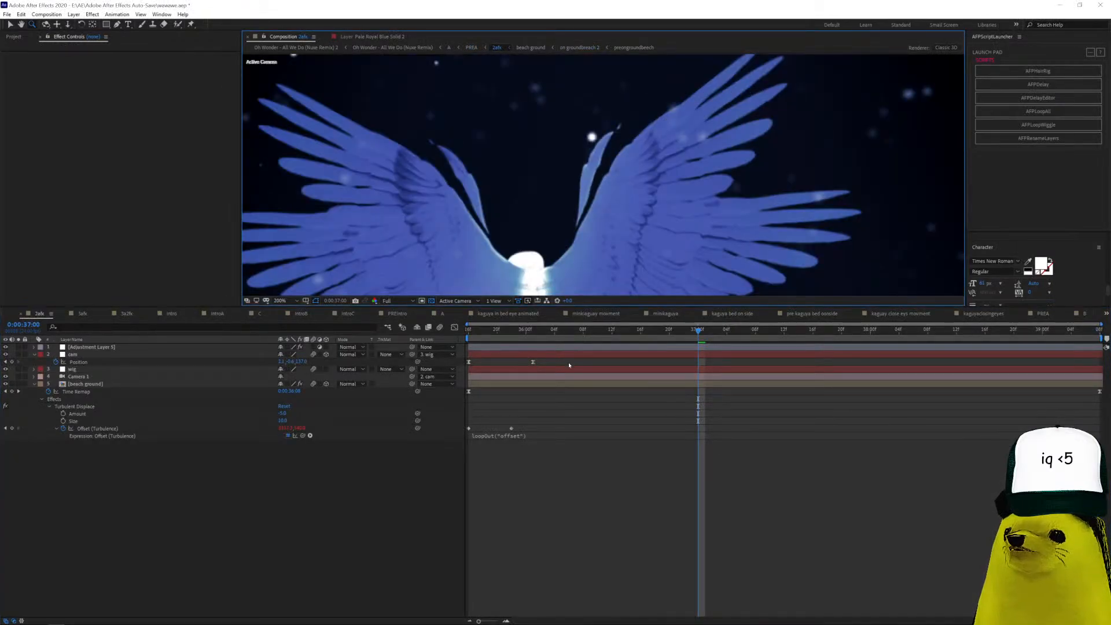
double_click(575, 384)
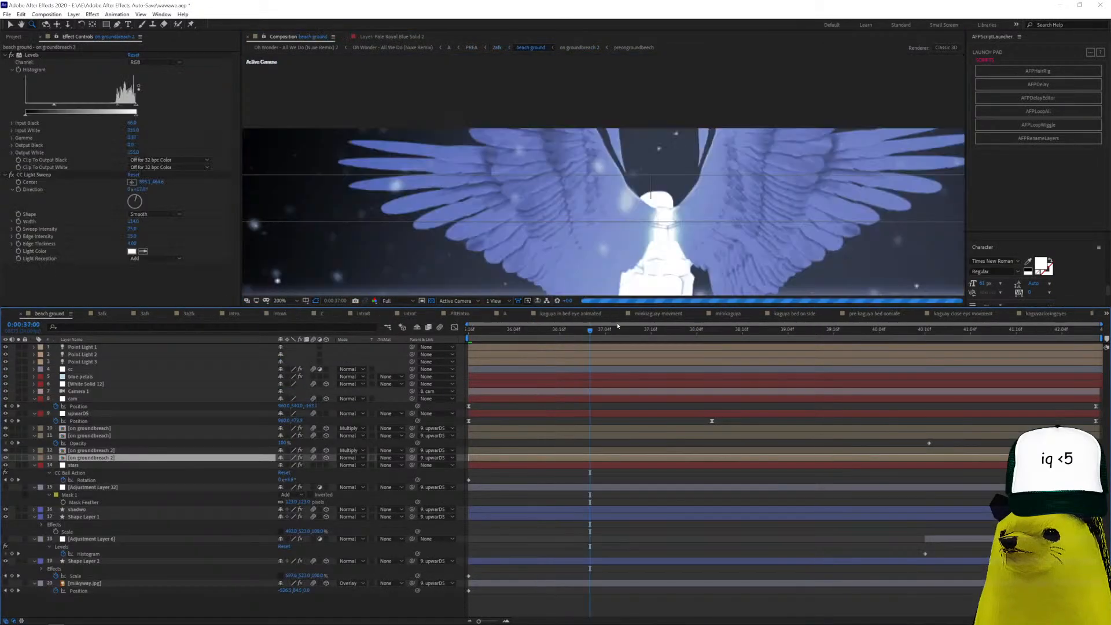
View the girl up close at the start of beach ground and inspect the four on groundbeech layers.
scroll(607, 205, "up", 5)
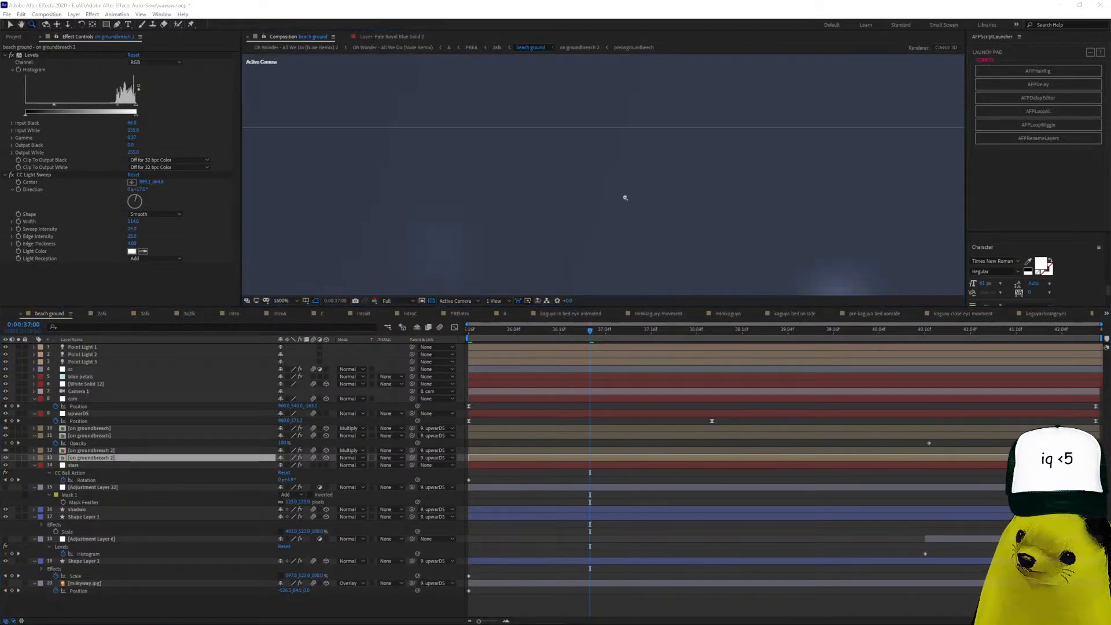
scroll(625, 197, "down", 8)
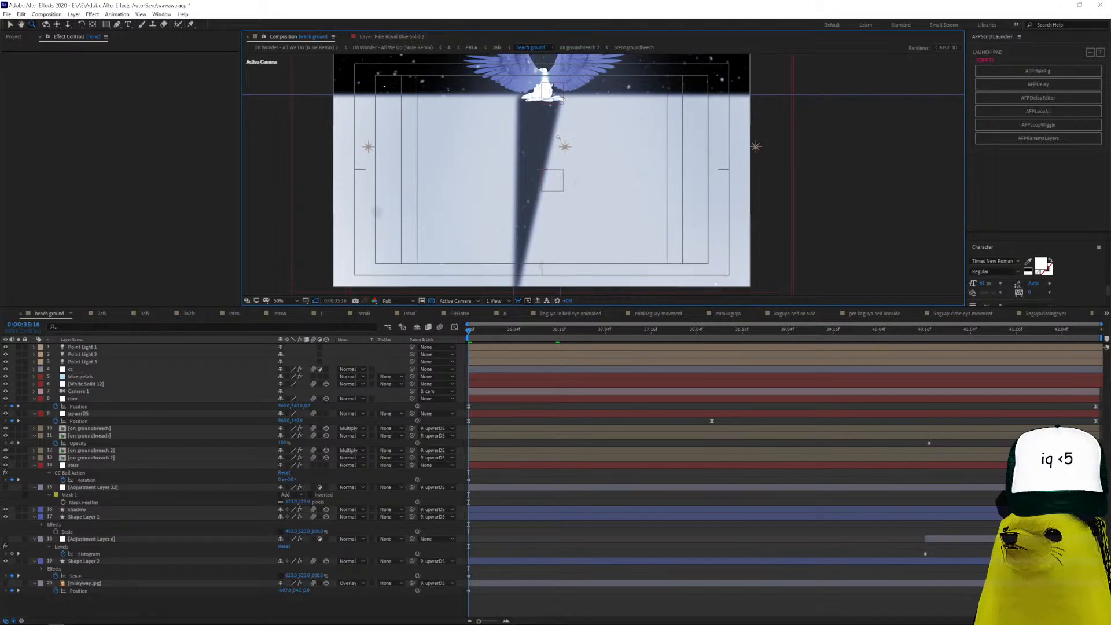
scroll(558, 137, "down", 1)
scroll(558, 137, "up", 3)
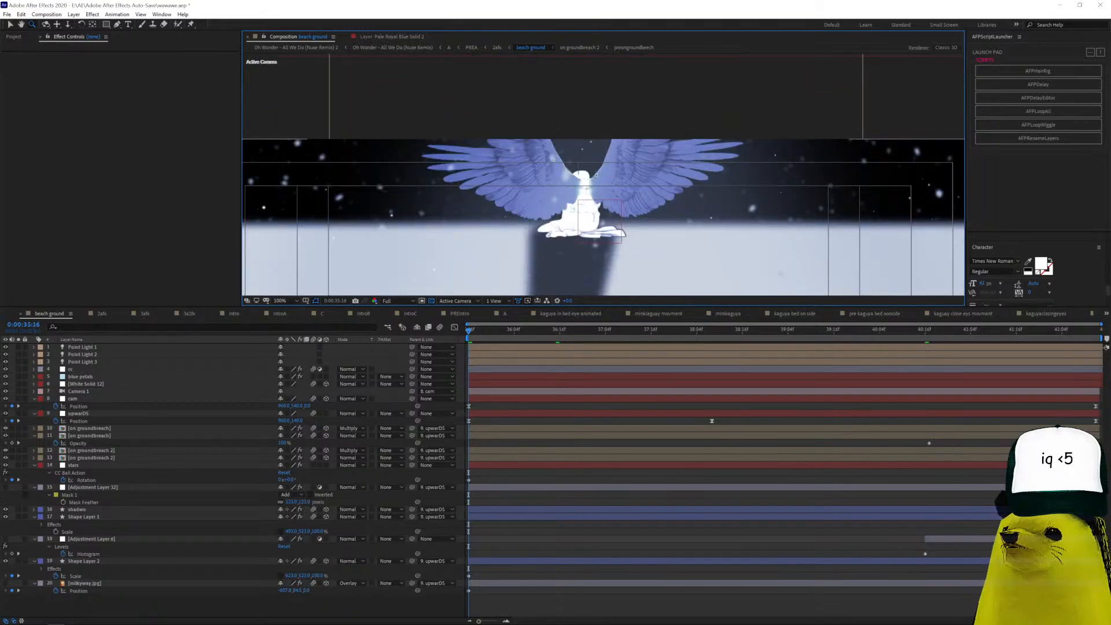
left_click(134, 429)
left_click(136, 437)
left_click(143, 451)
left_click(148, 458)
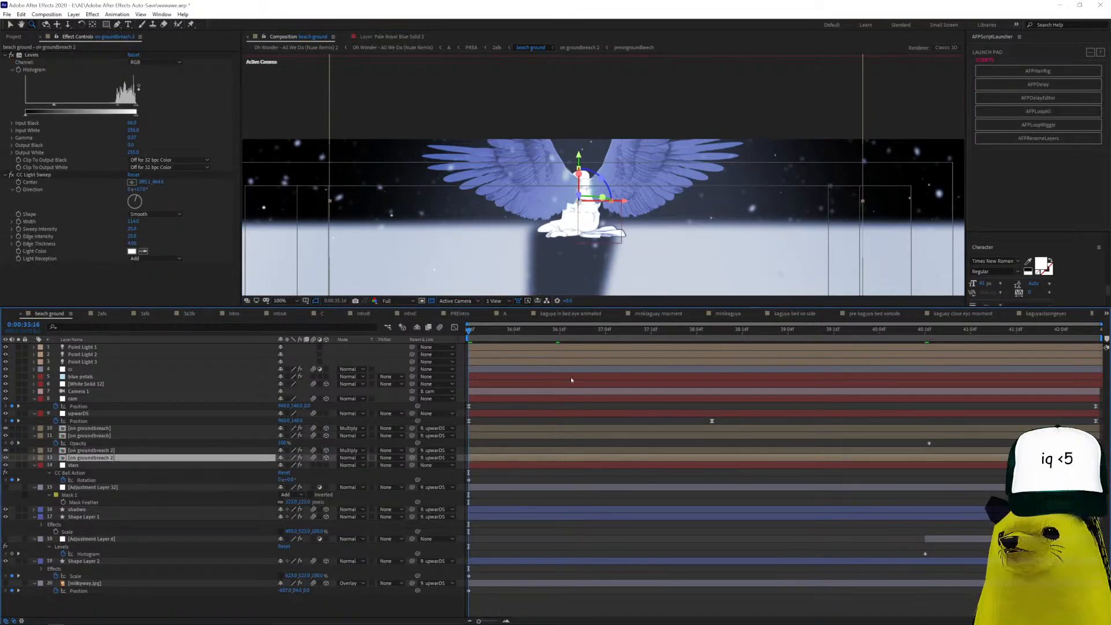
Scrub beach ground to 0:00:42:12 and inspect the CC Scatterize effect on the Normal-mode on groundbeech layer.
left_click_drag(554, 332, 1092, 332)
scroll(620, 221, "down", 3)
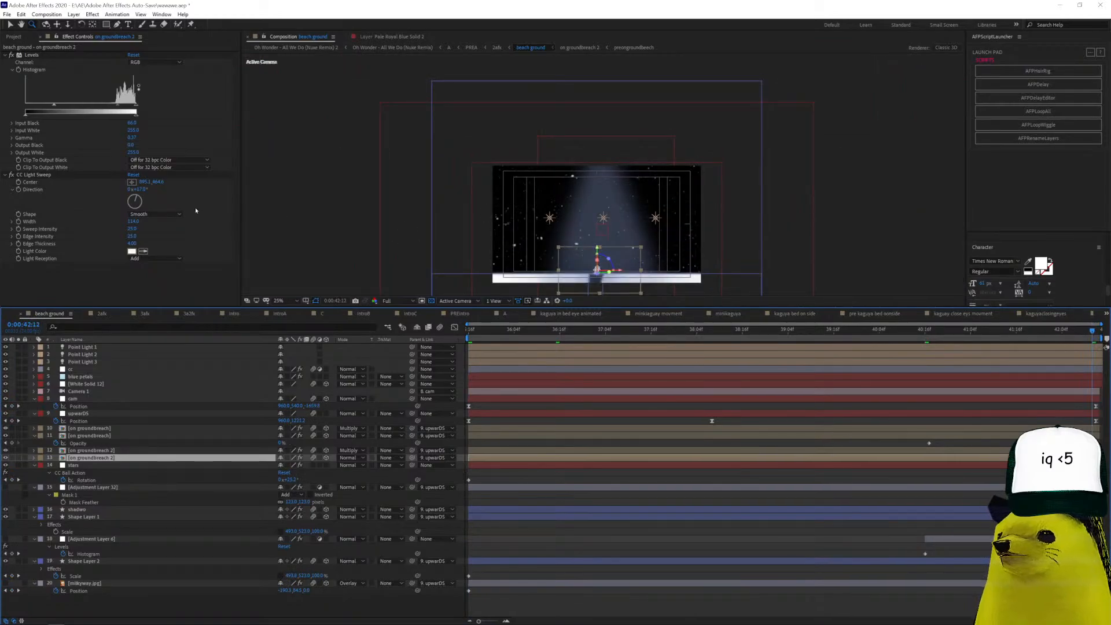
left_click(936, 435)
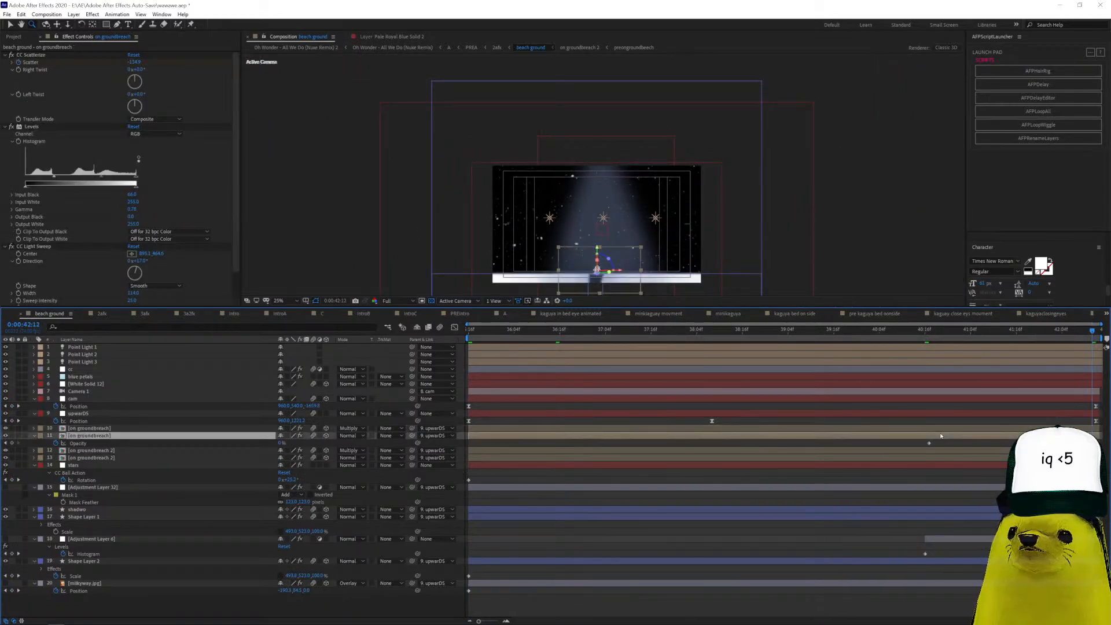
View the sitting girl in beach ground up close and check the shot at 0:00:41:09.
scroll(23, 138, "down", 2)
scroll(65, 85, "up", 2)
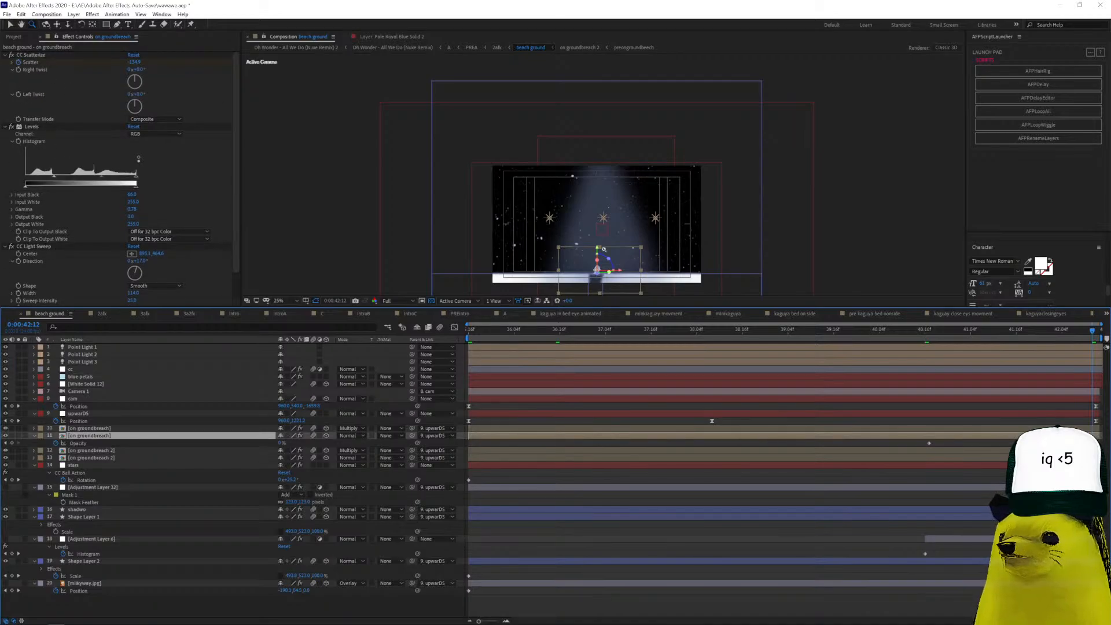
scroll(604, 249, "up", 4)
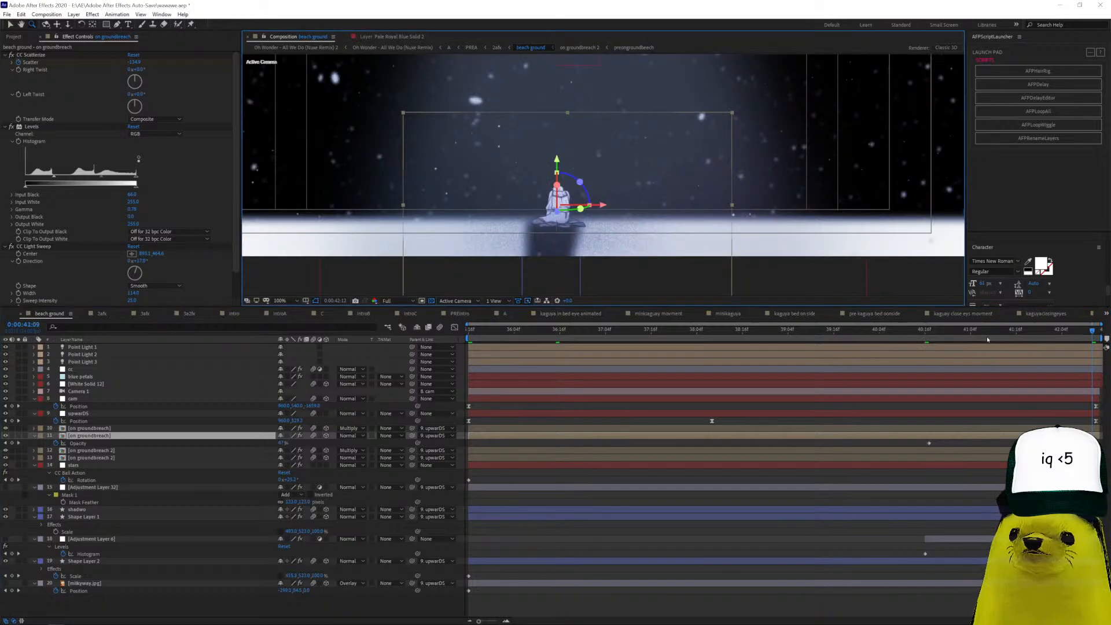
left_click(989, 336)
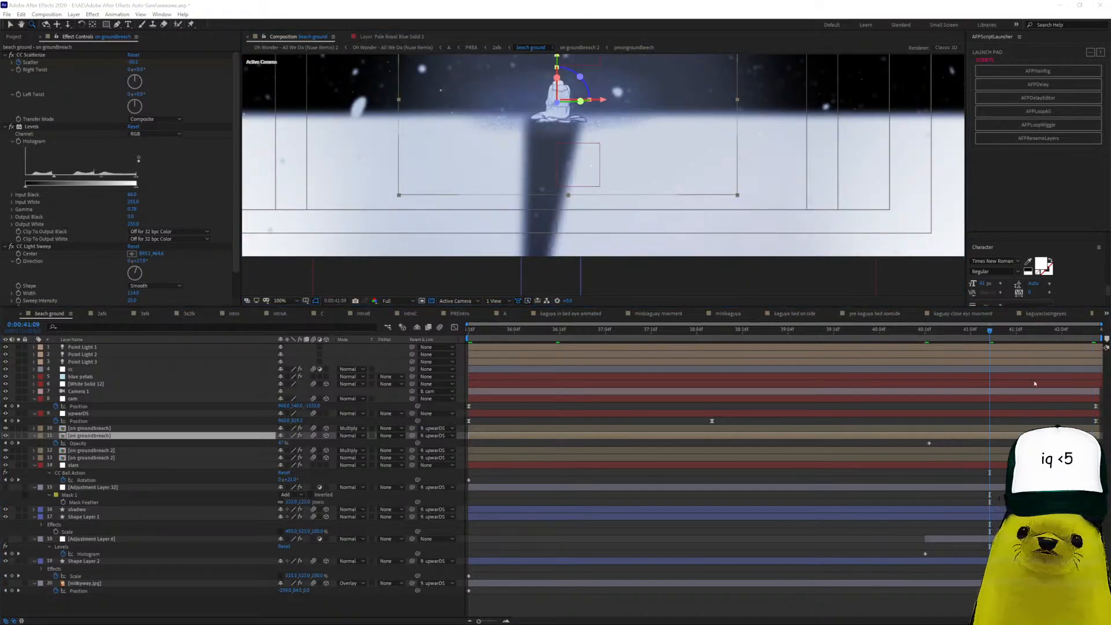
Return to the PREA composition and go to the front-facing girl shot at 0:00:11:05.
left_click(1107, 313)
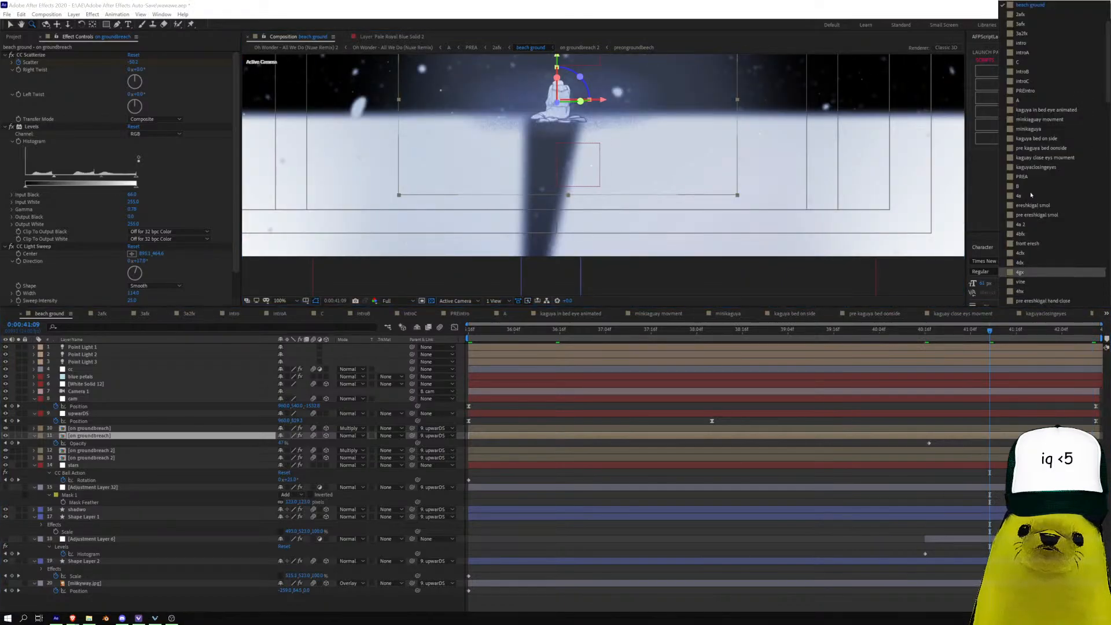
left_click(1030, 174)
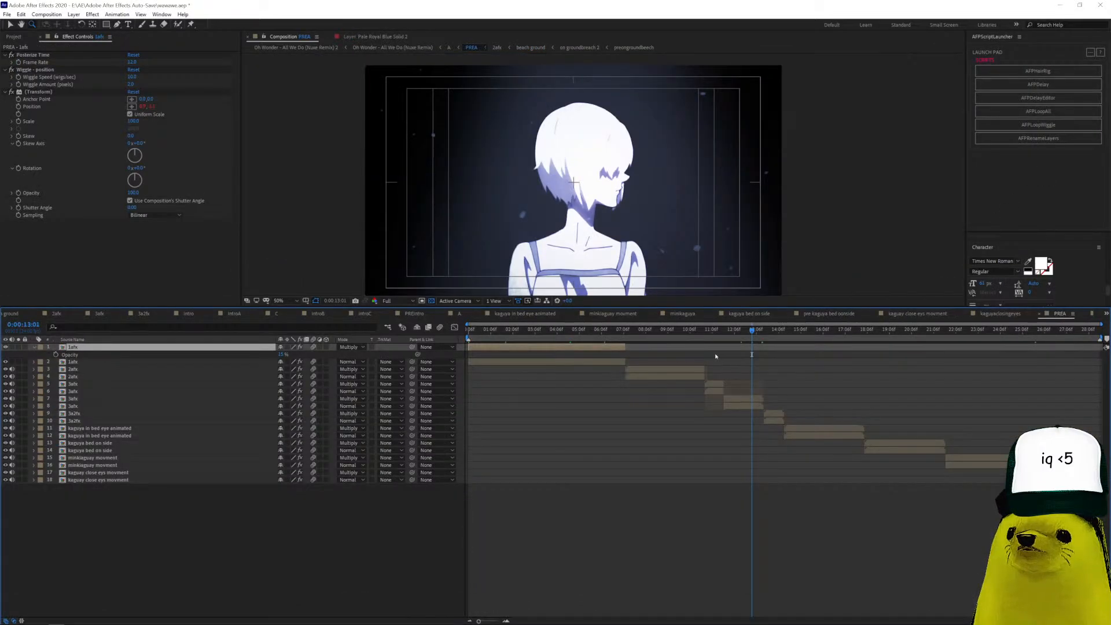
left_click(711, 334)
key("Page_Down")
key("Page_Down")
key("Page_Down")
key("Page_Down")
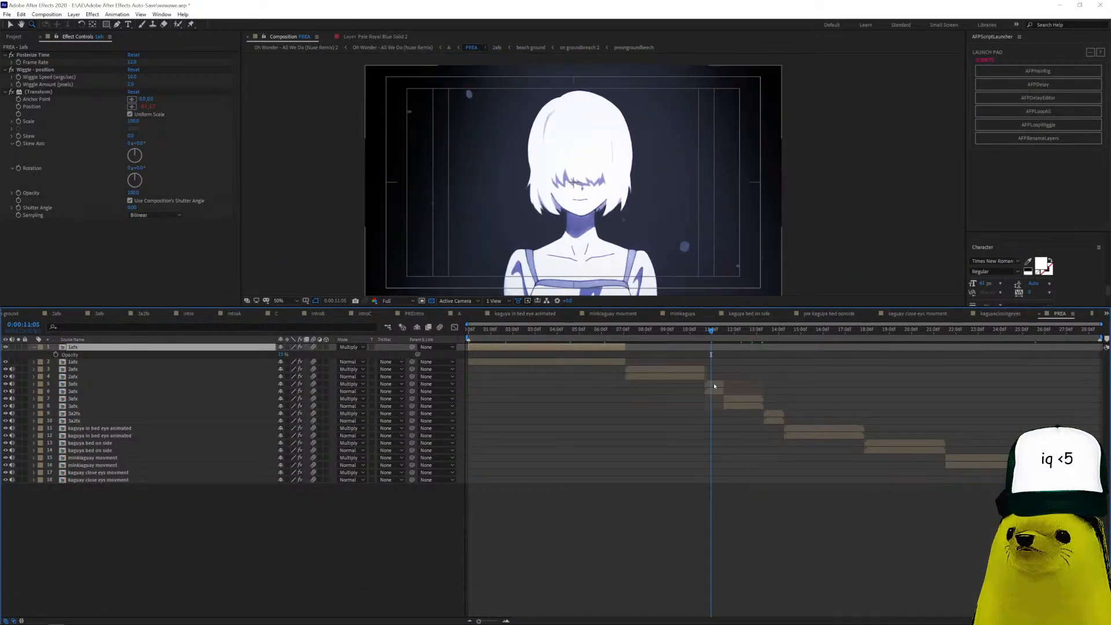
Open the 3afx precomp and its nested fena turn around1 precomp, and view the masked girl footage up close.
double_click(713, 384)
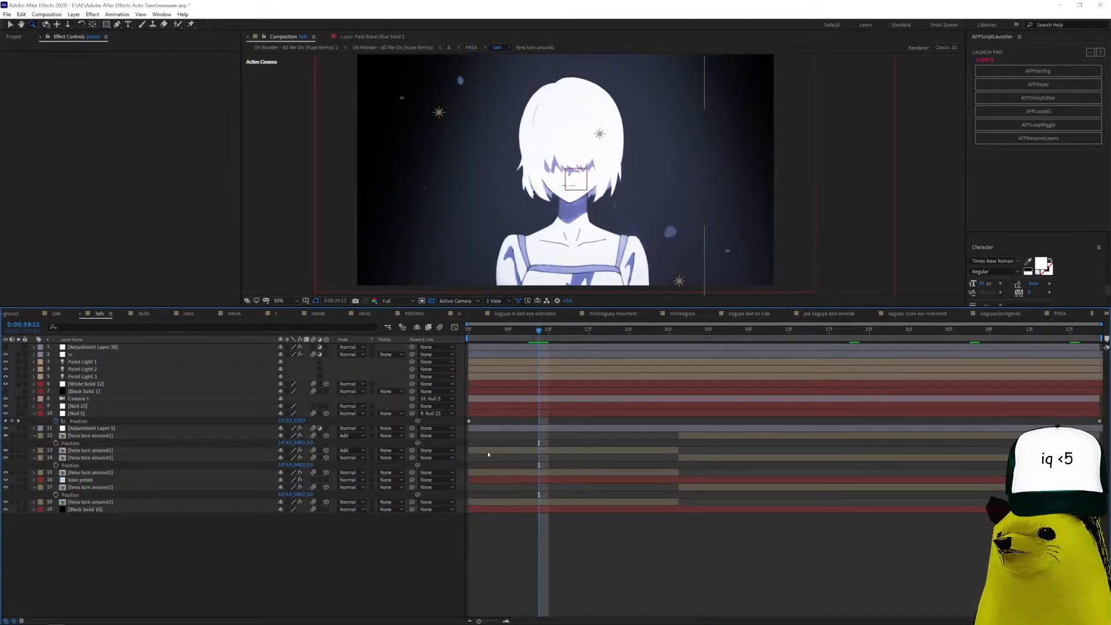
double_click(489, 451)
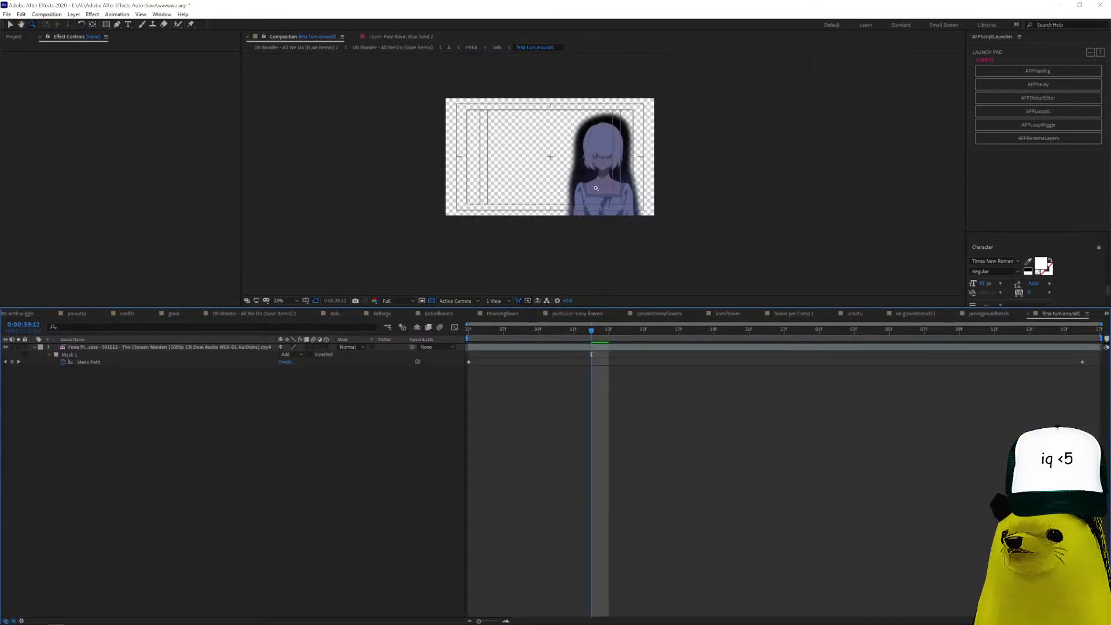
left_click(596, 188)
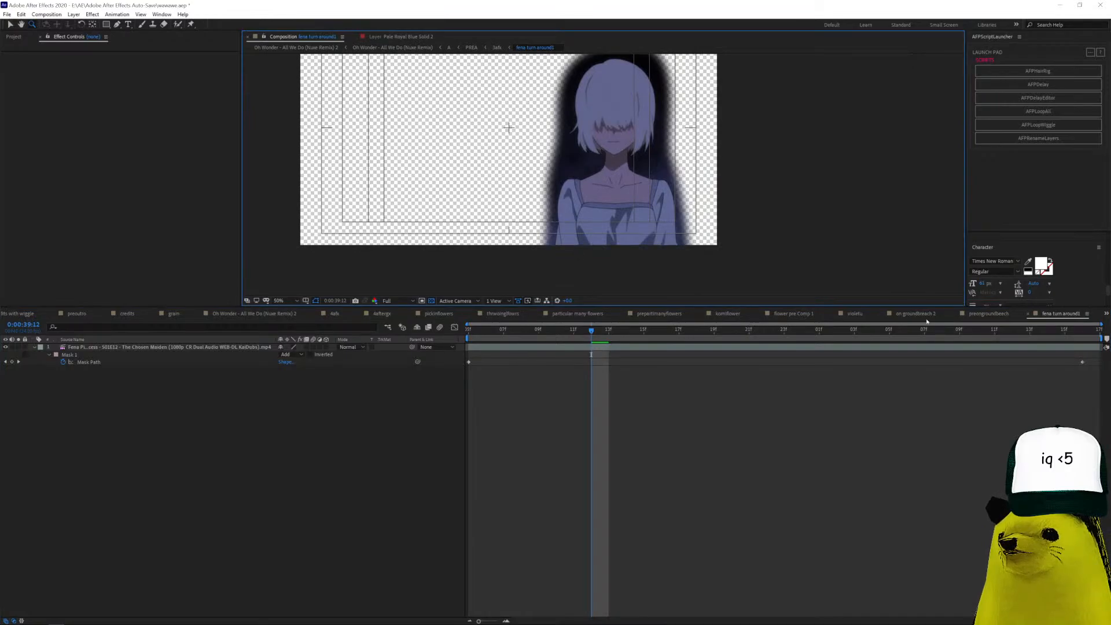
Go back through PREA to the 3afx precomp, scrub to 0:00:40:09 and preview the girl's turned-head shot.
left_click(1106, 314)
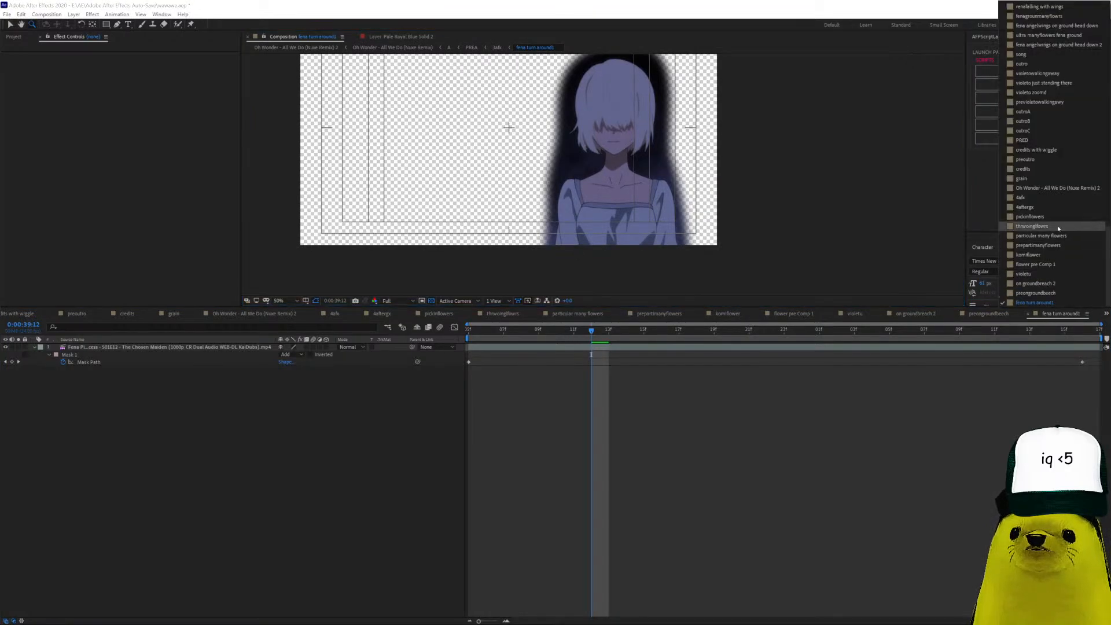
scroll(1028, 281, "up", 10)
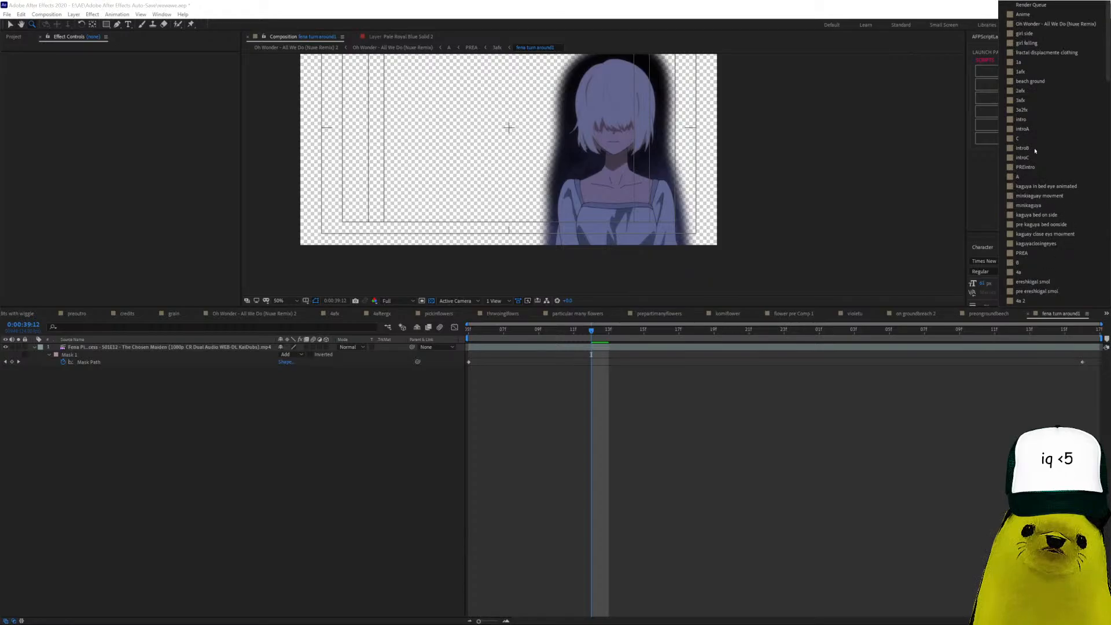
left_click(1028, 253)
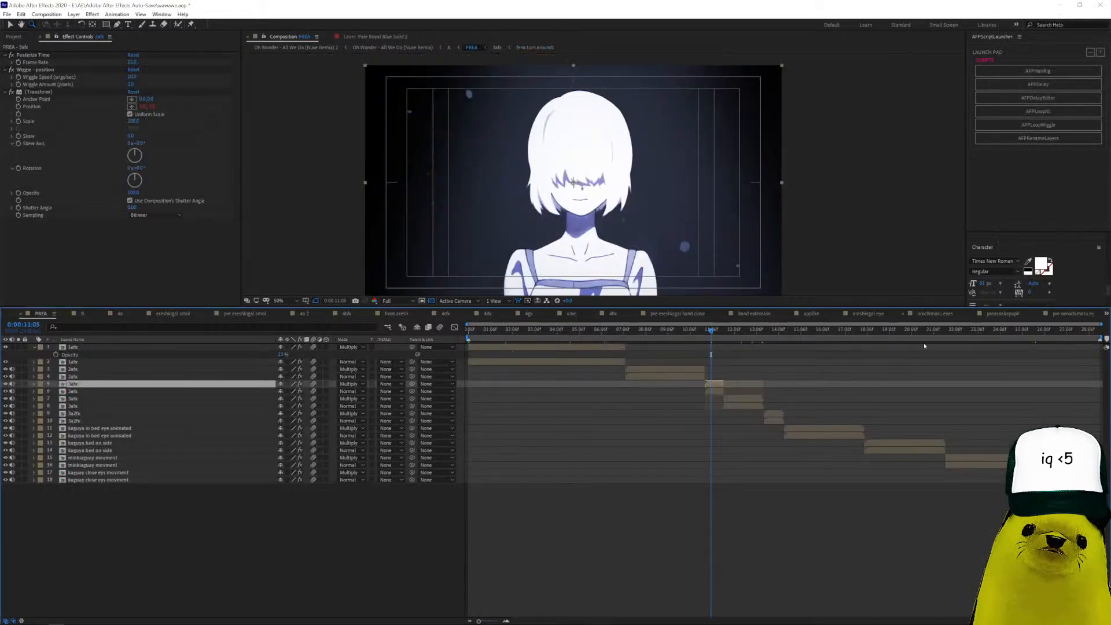
double_click(718, 384)
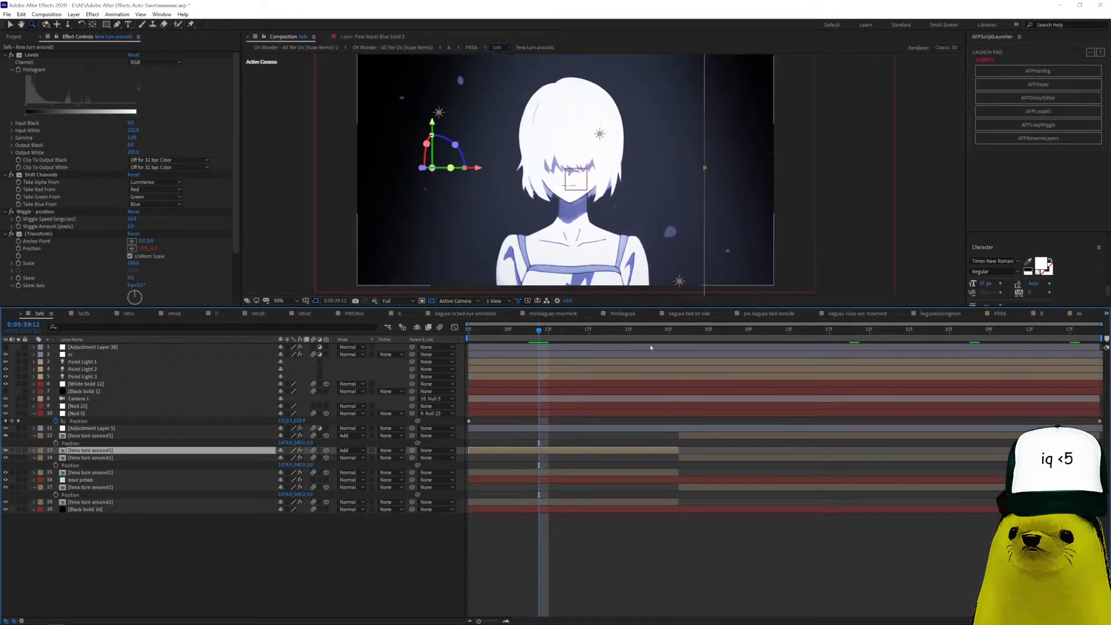
left_click_drag(647, 331, 750, 334)
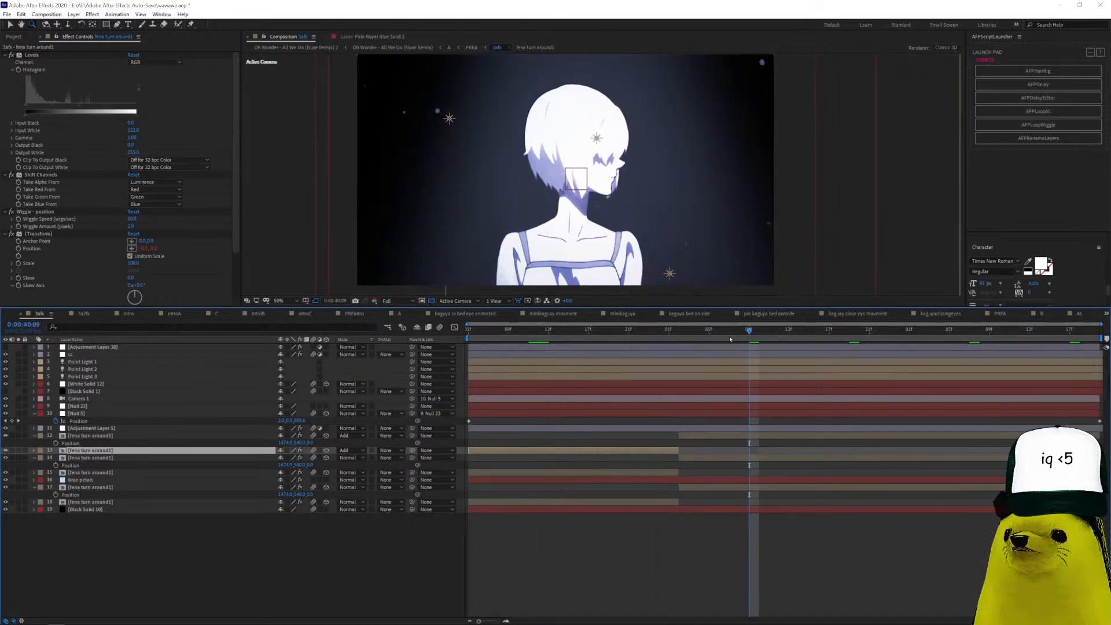
key("space")
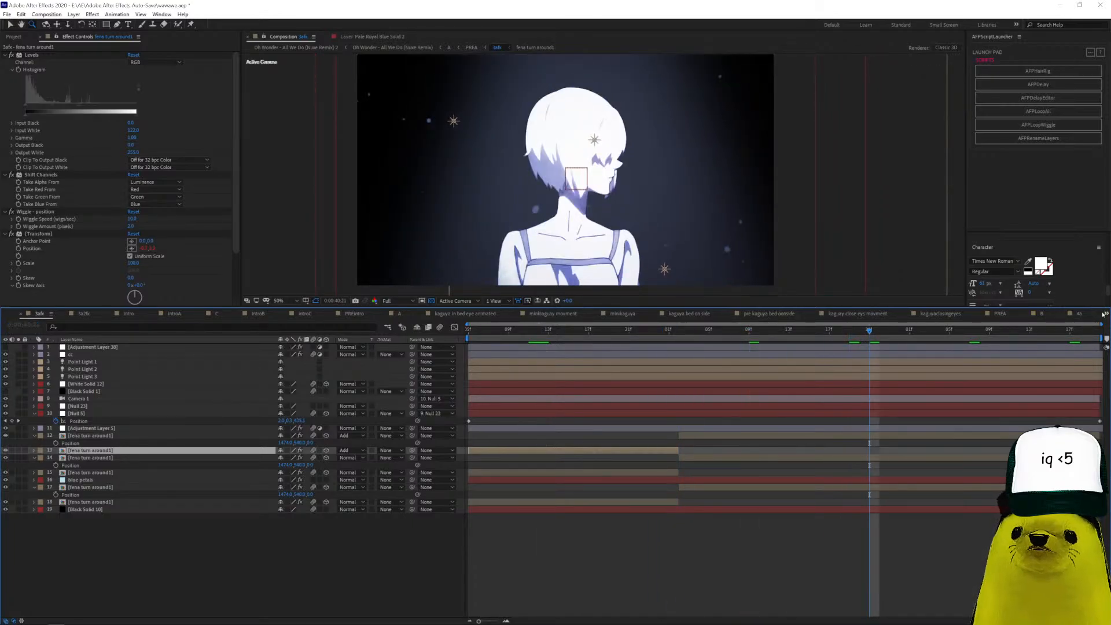
Return to PREA, go to 0:00:13:18 and open the 3a2fx precomp of the girl seen from behind.
left_click(1007, 315)
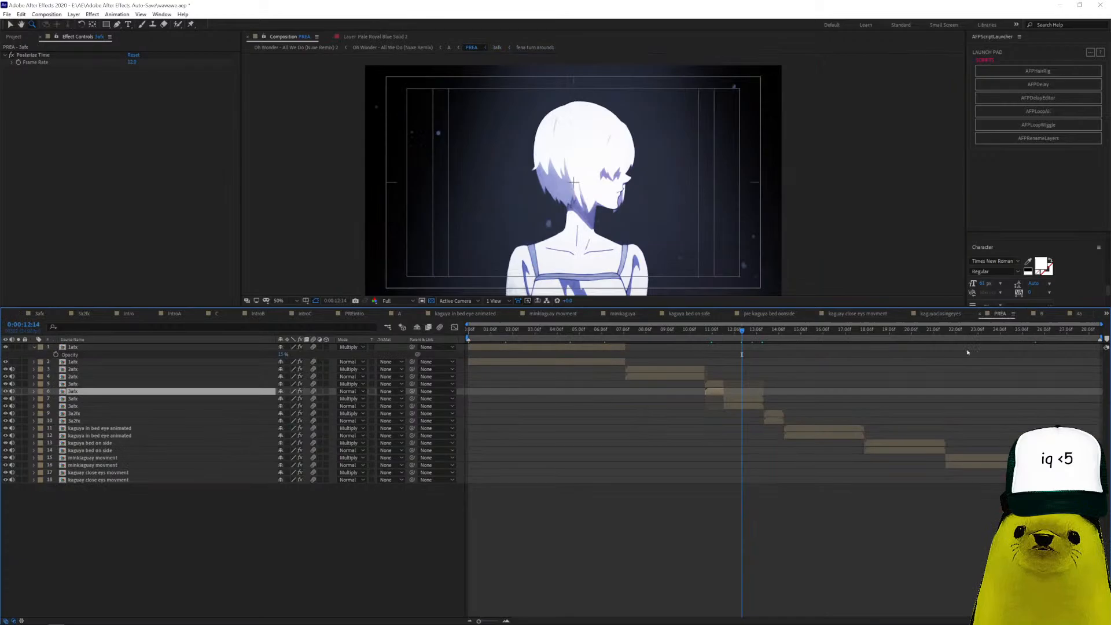
left_click(768, 334)
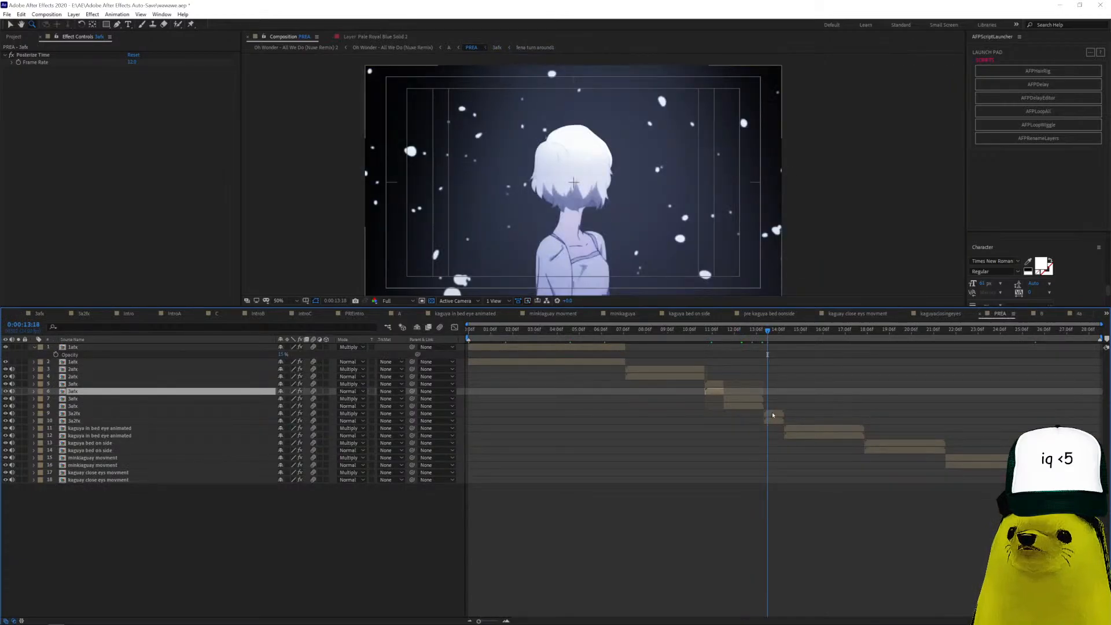
double_click(773, 415)
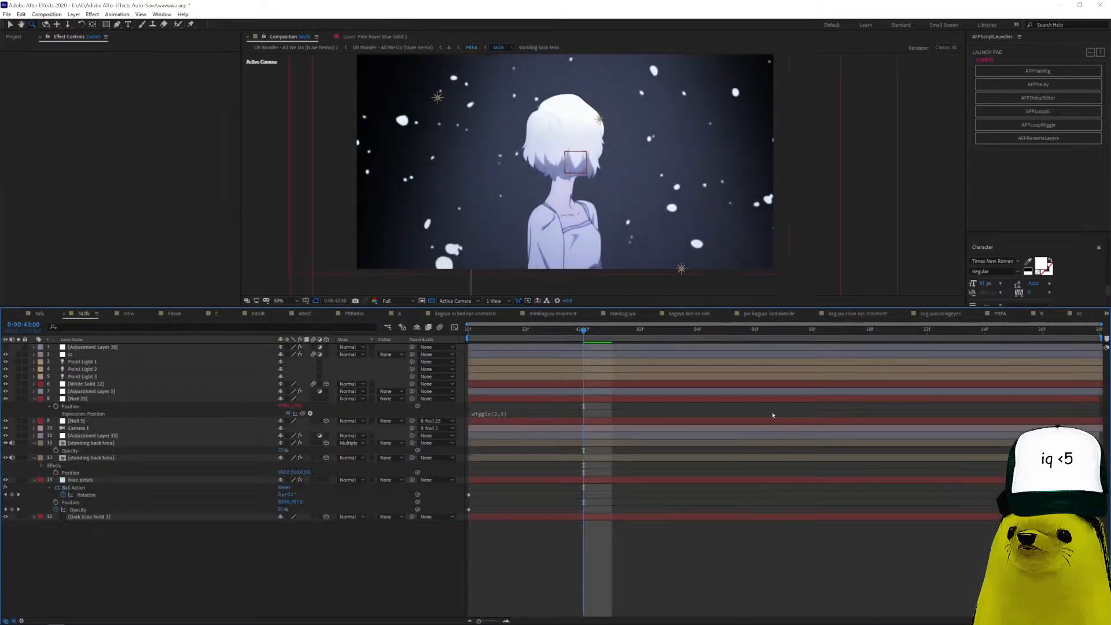
View the standing back fena precomp, switch to the PREA composition and open its kaguya in bed eye animated precomp.
double_click(570, 443)
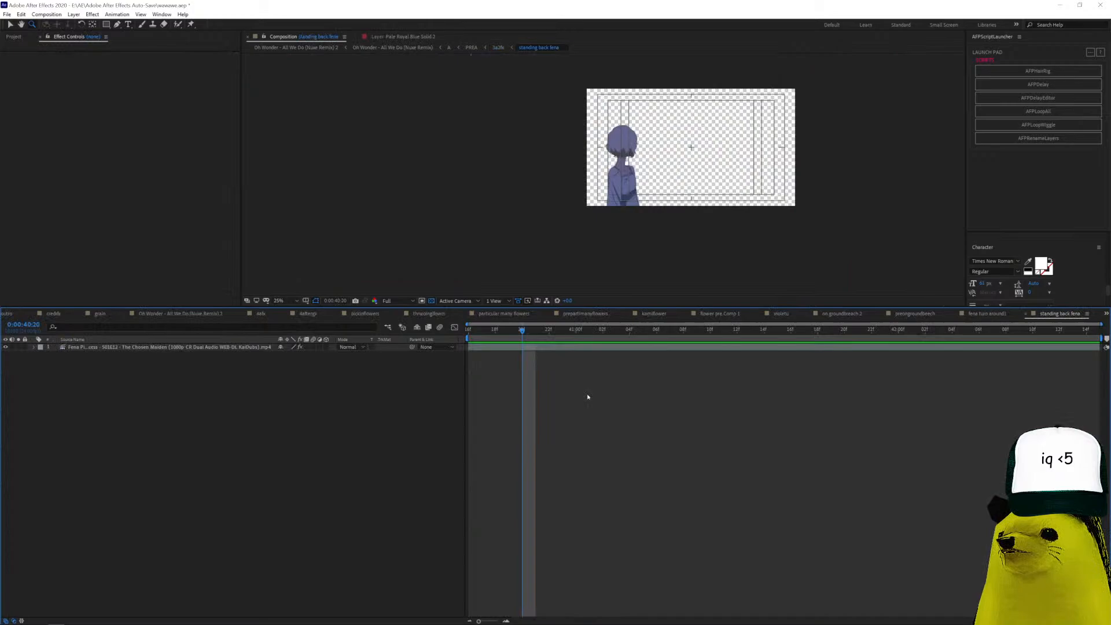
left_click(1106, 313)
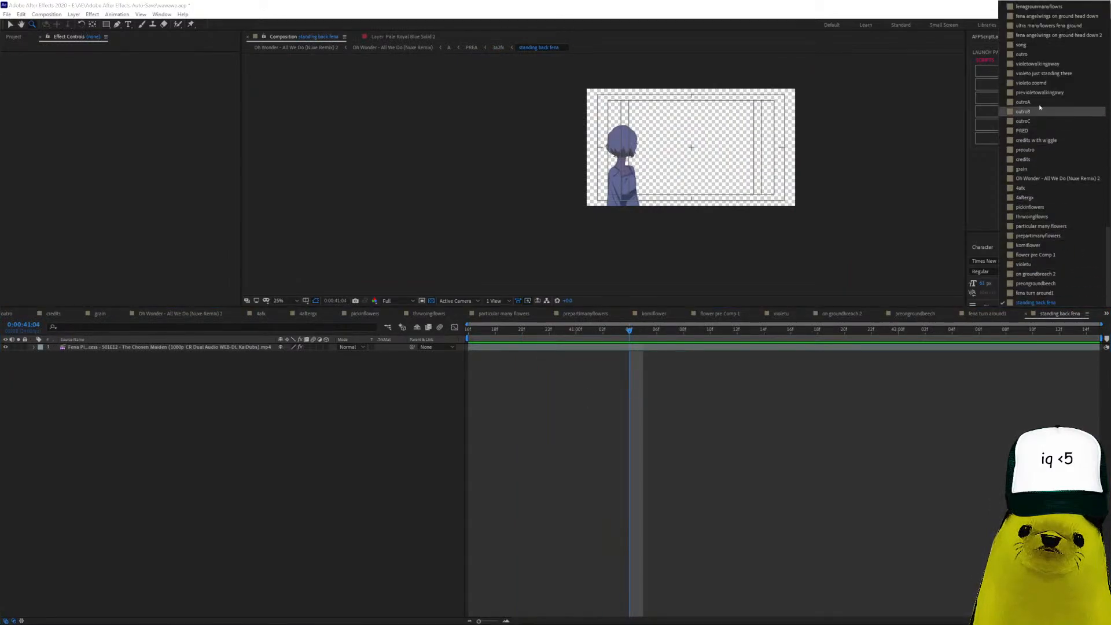
scroll(1036, 110, "up", 10)
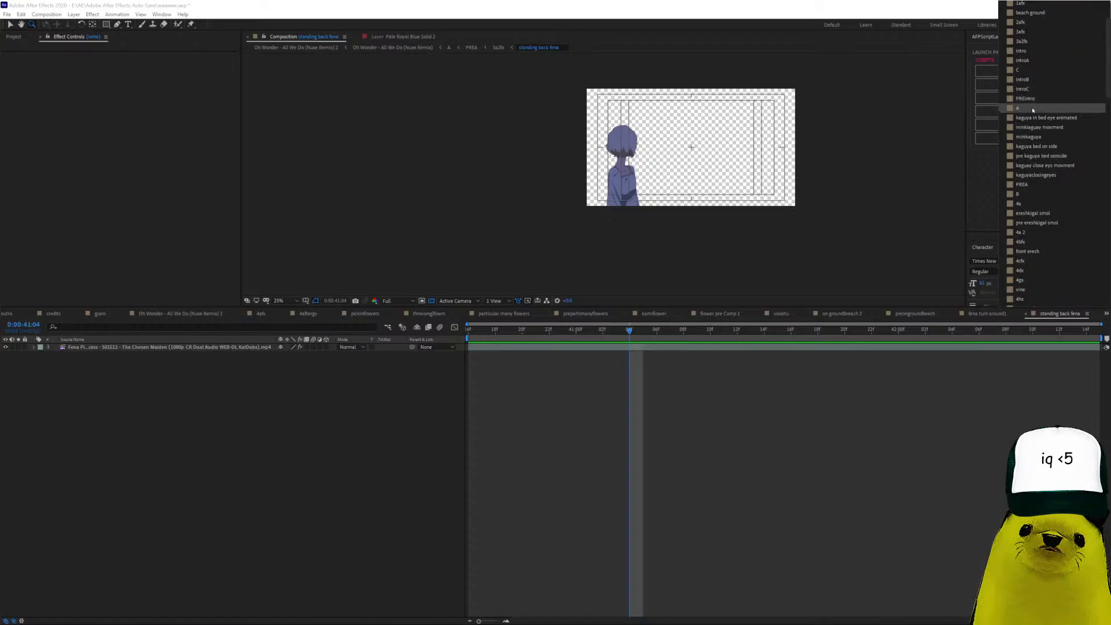
left_click(1021, 184)
left_click(833, 336)
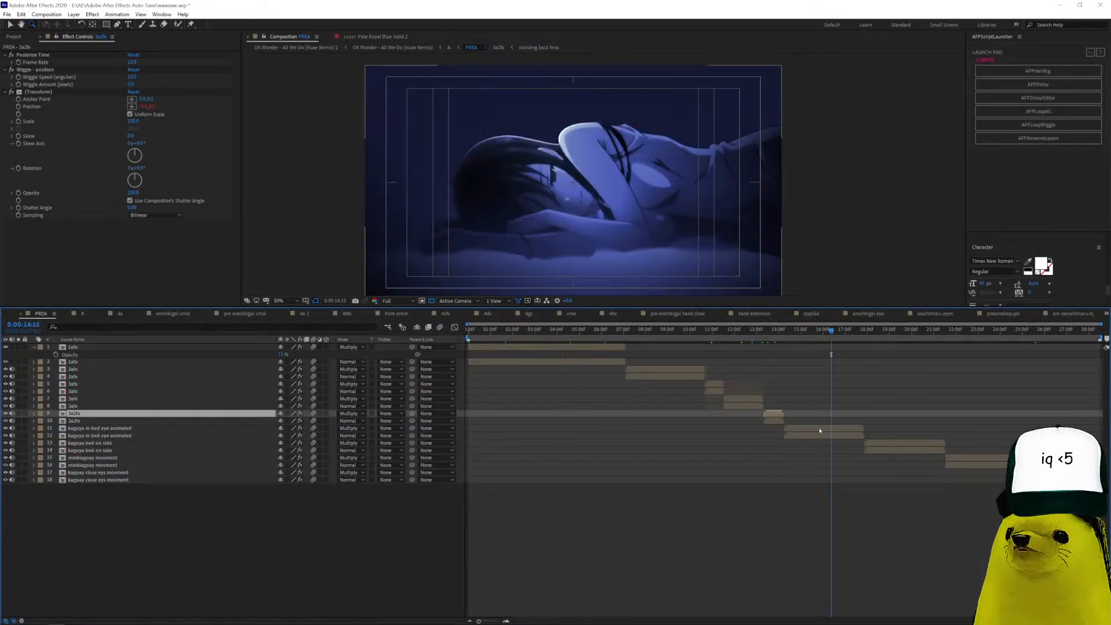
double_click(820, 431)
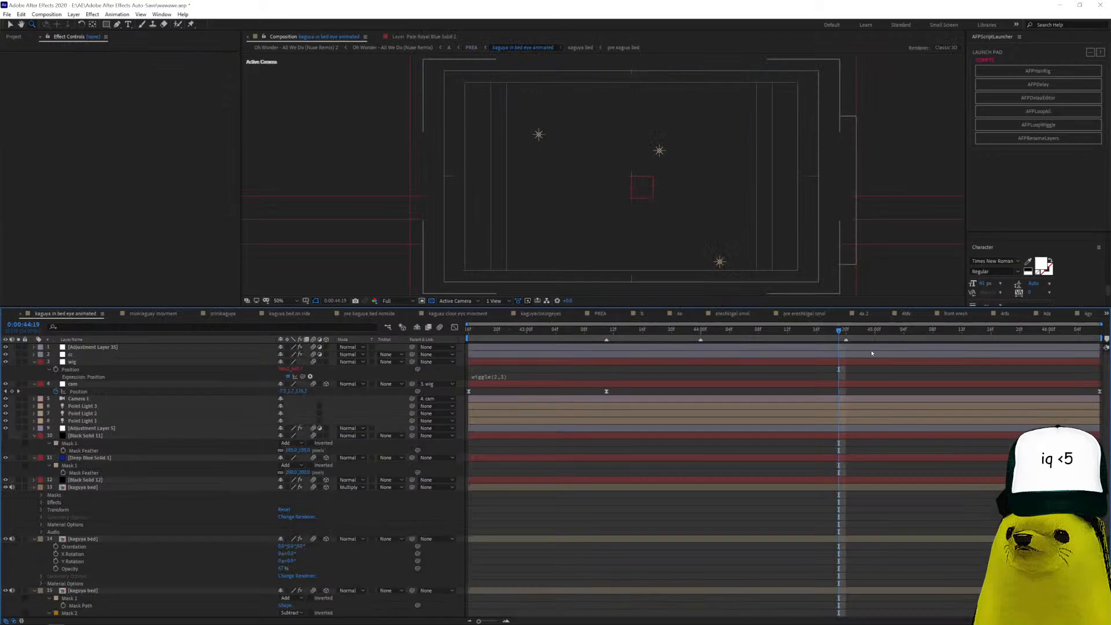
Examine the top adjustment layer with the Minimax effect around the character's eye at 0:00:42:22.
left_click(512, 331)
left_click(460, 347)
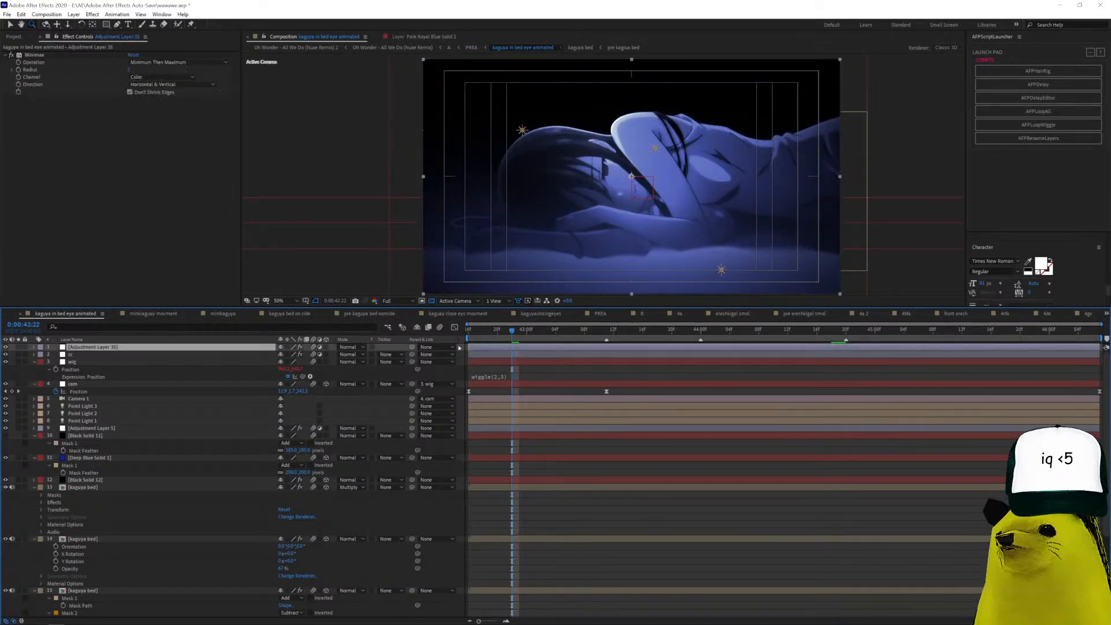
scroll(613, 162, "up", 2)
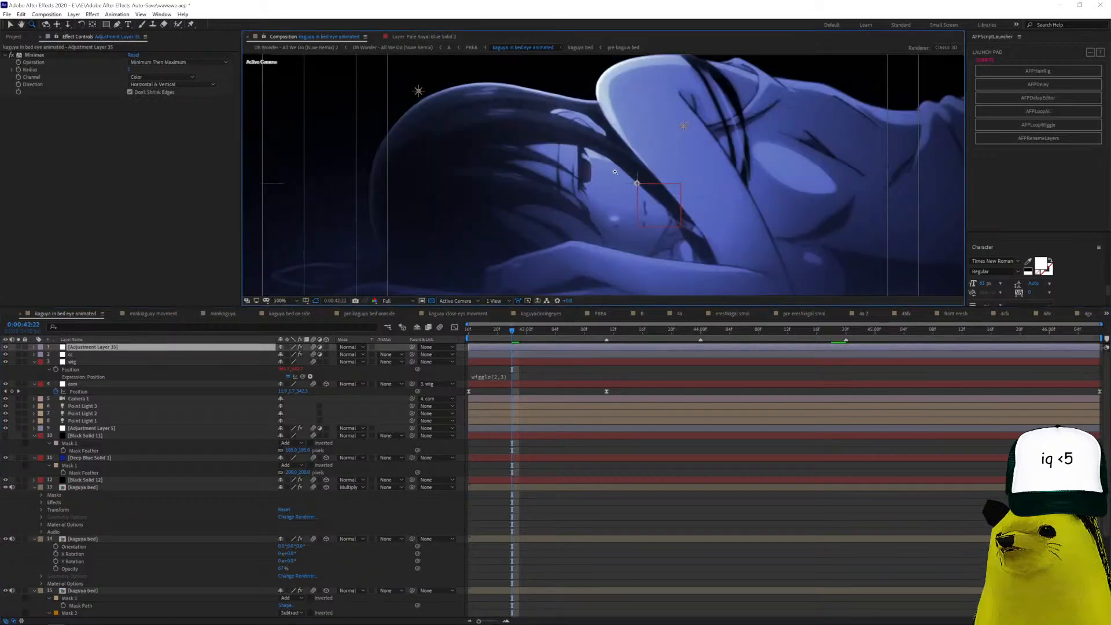
scroll(615, 171, "up", 1)
double_click(586, 170)
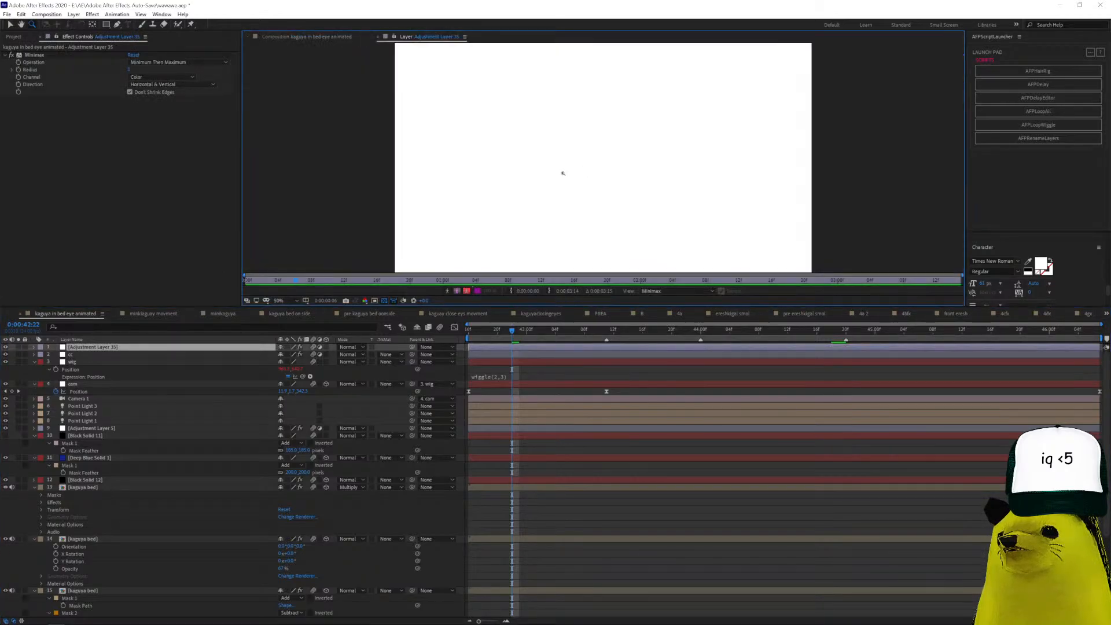
left_click(356, 36)
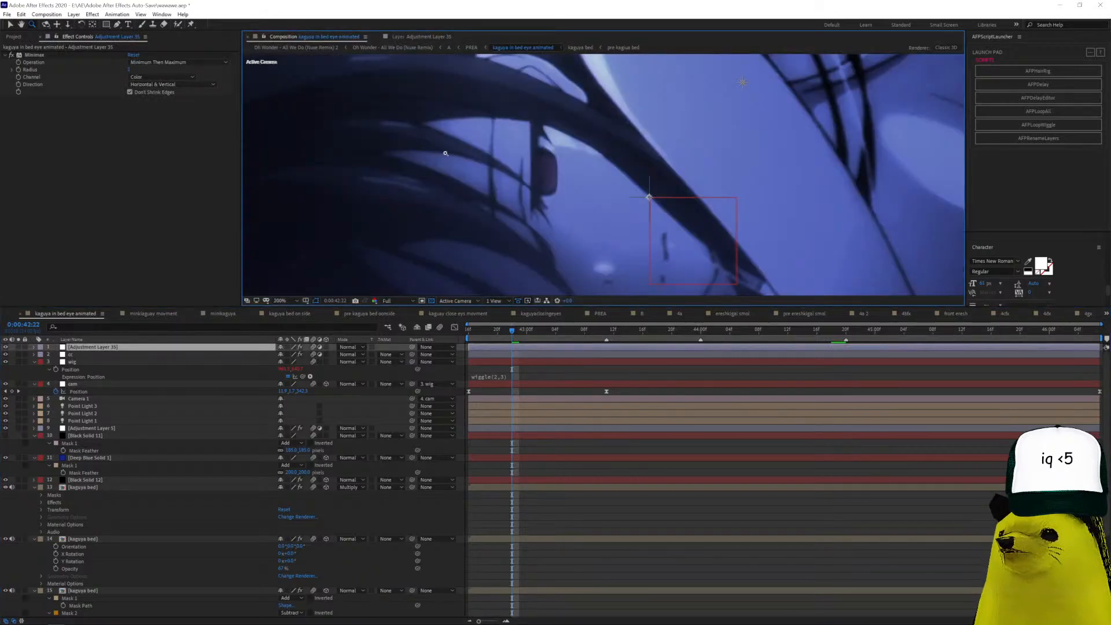
scroll(702, 178, "down", 4)
left_click_drag(701, 177, 674, 160)
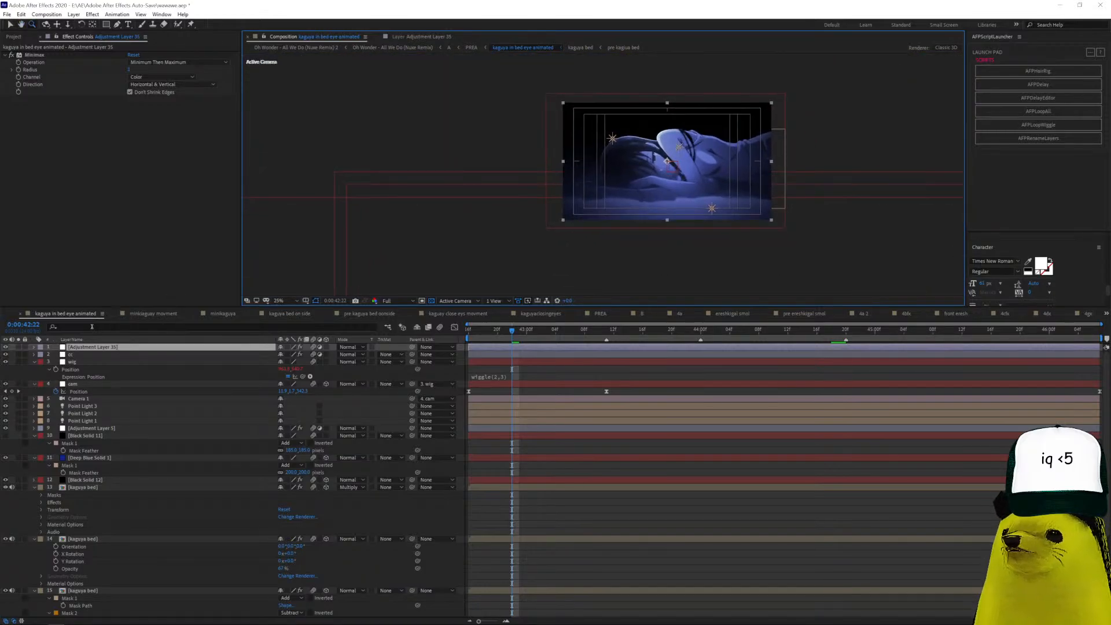
Inspect Deep Blue Solid 1 and the stroke masks of Black Solid 12, viewing the latter briefly in solo.
left_click(110, 459)
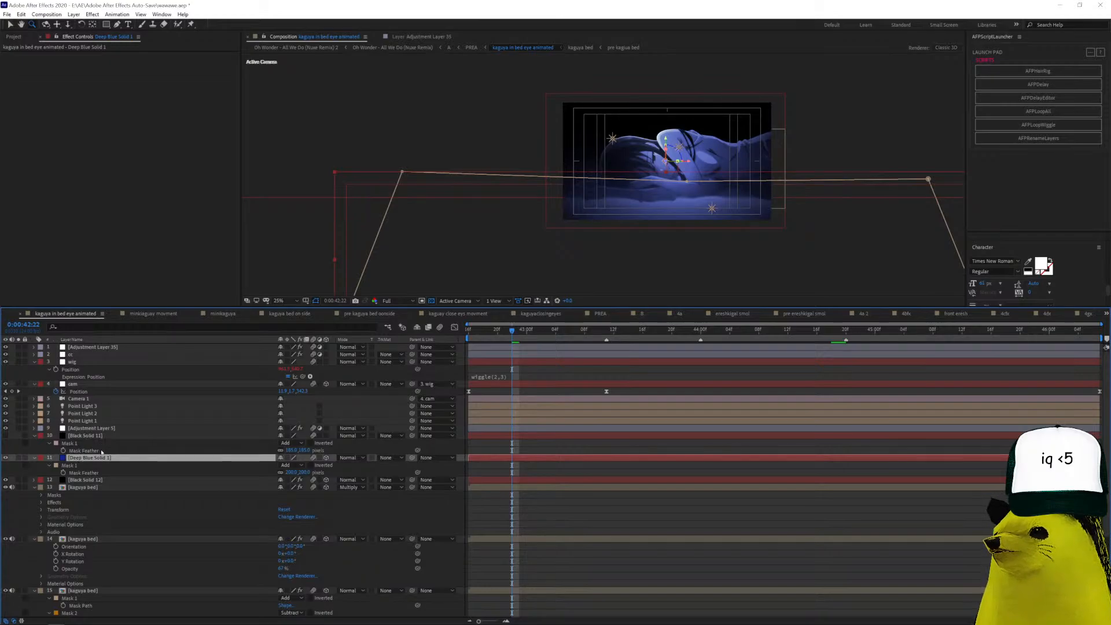
scroll(572, 203, "up", 2)
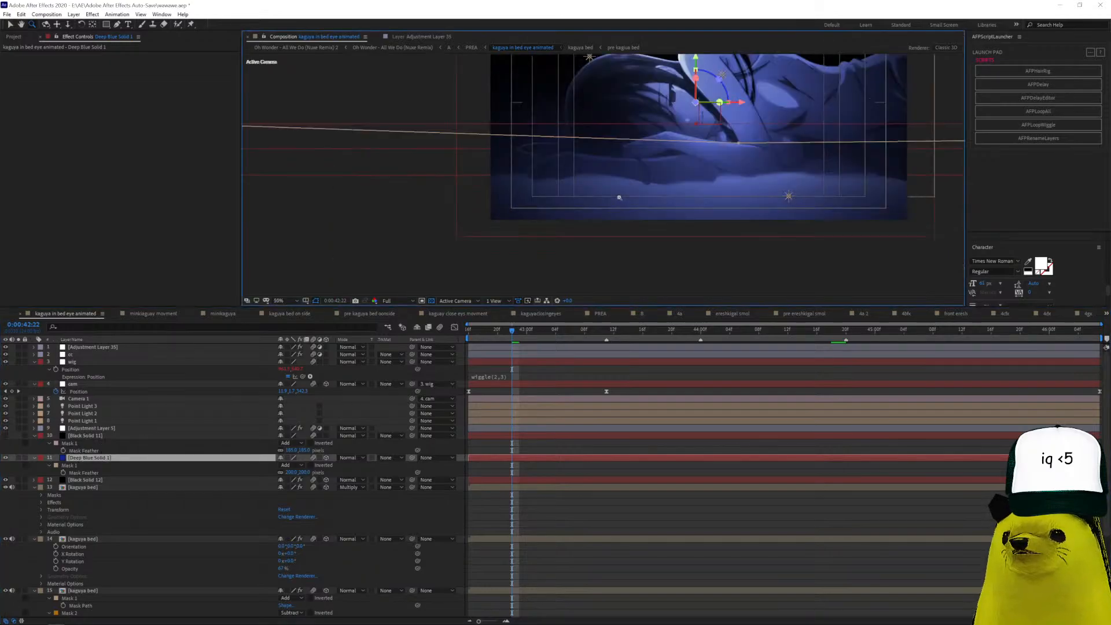
left_click(83, 478)
scroll(772, 194, "up", 2)
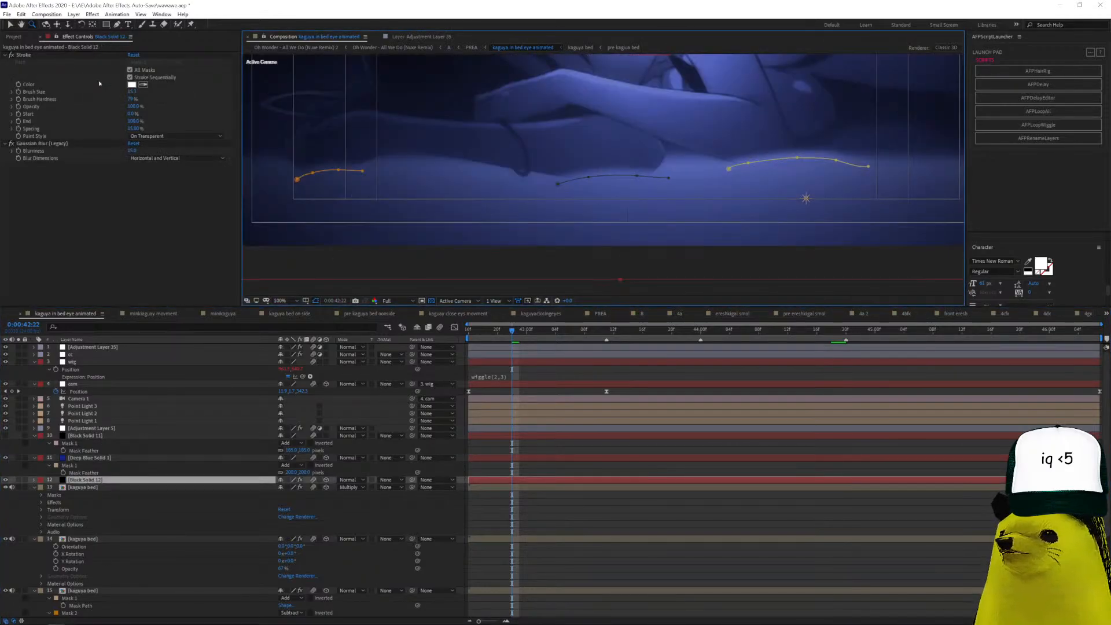
left_click(18, 480)
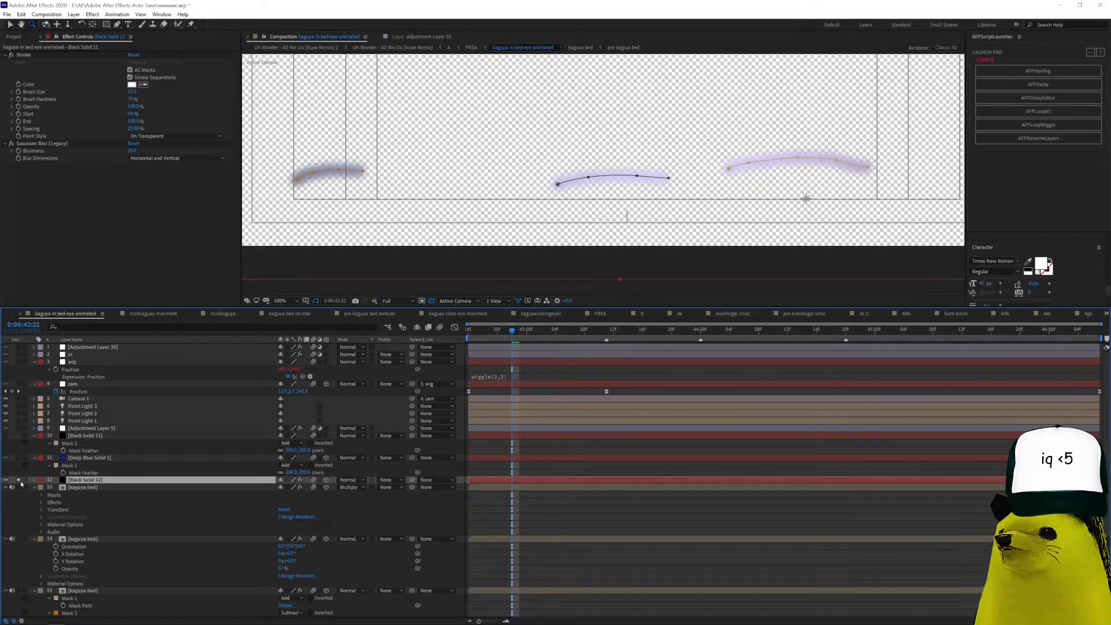
left_click(18, 480)
scroll(567, 182, "down", 2)
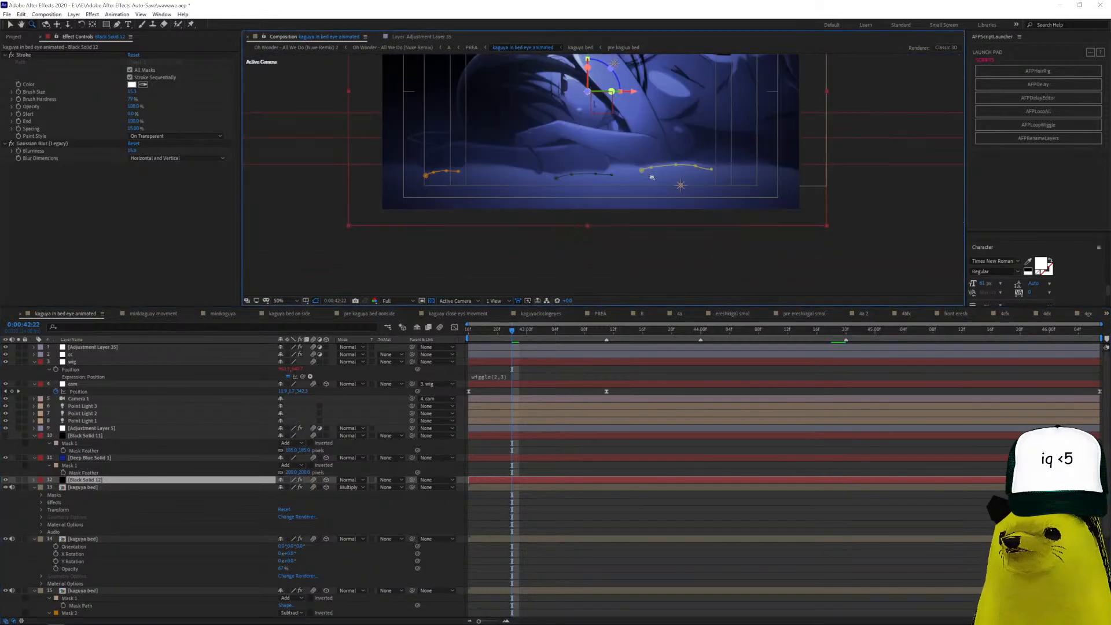
Review the masks and effects of kaguya bed layers 14 and 13, and open the kaguya bed precomp.
left_click(103, 539)
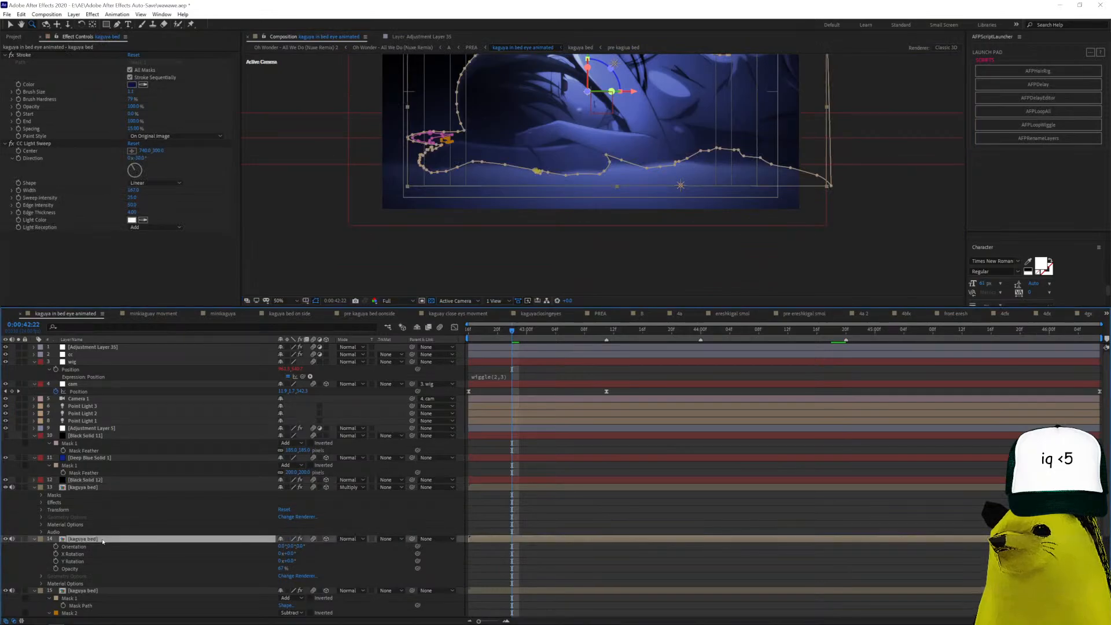
left_click_drag(551, 136, 549, 202)
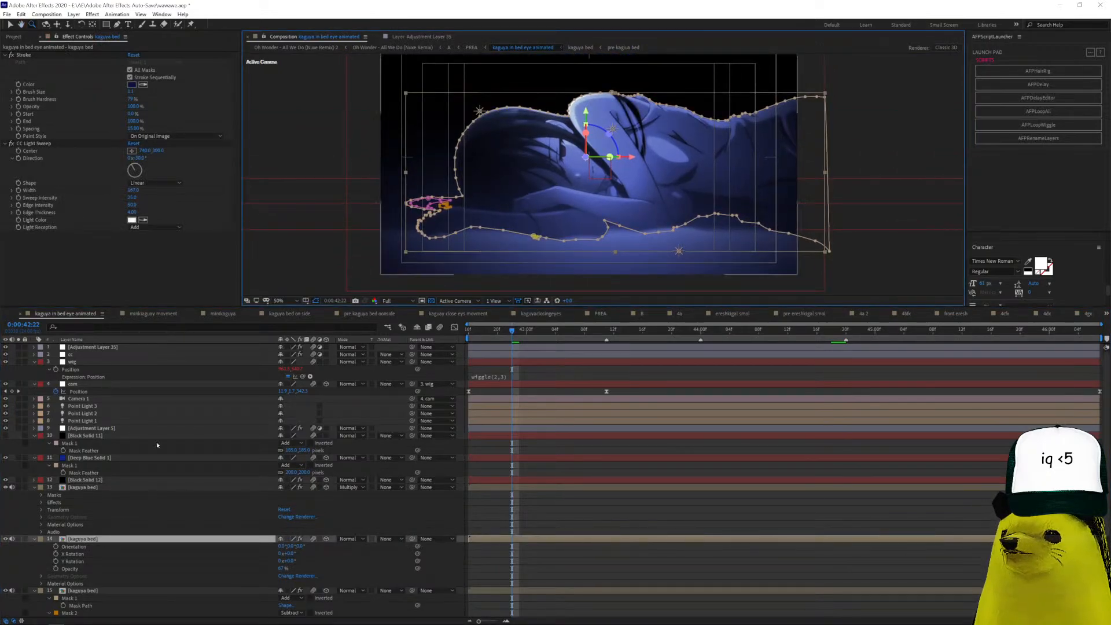
left_click(87, 487)
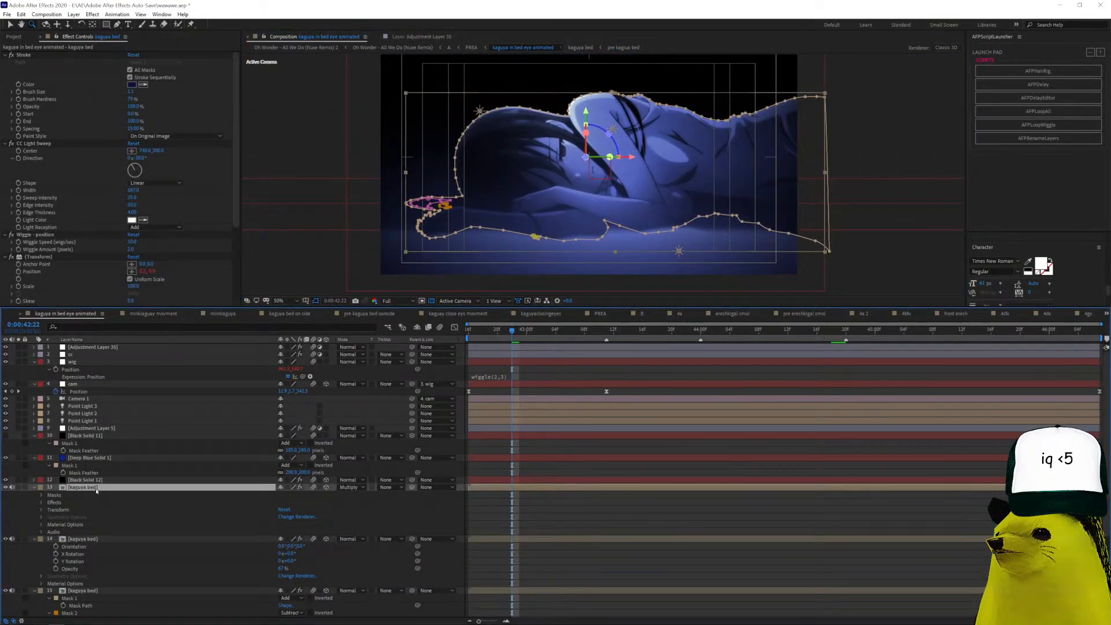
double_click(86, 487)
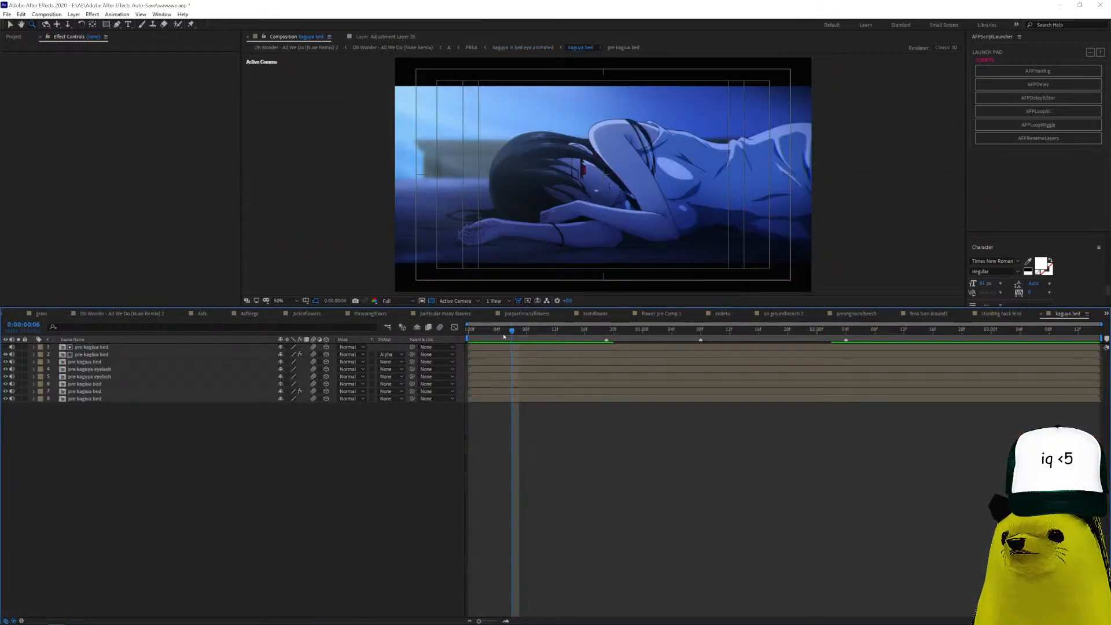
Examine the masked hair strands on layers 1 and 2, including layer 2's Paint effect and alpha track matte.
left_click(510, 348)
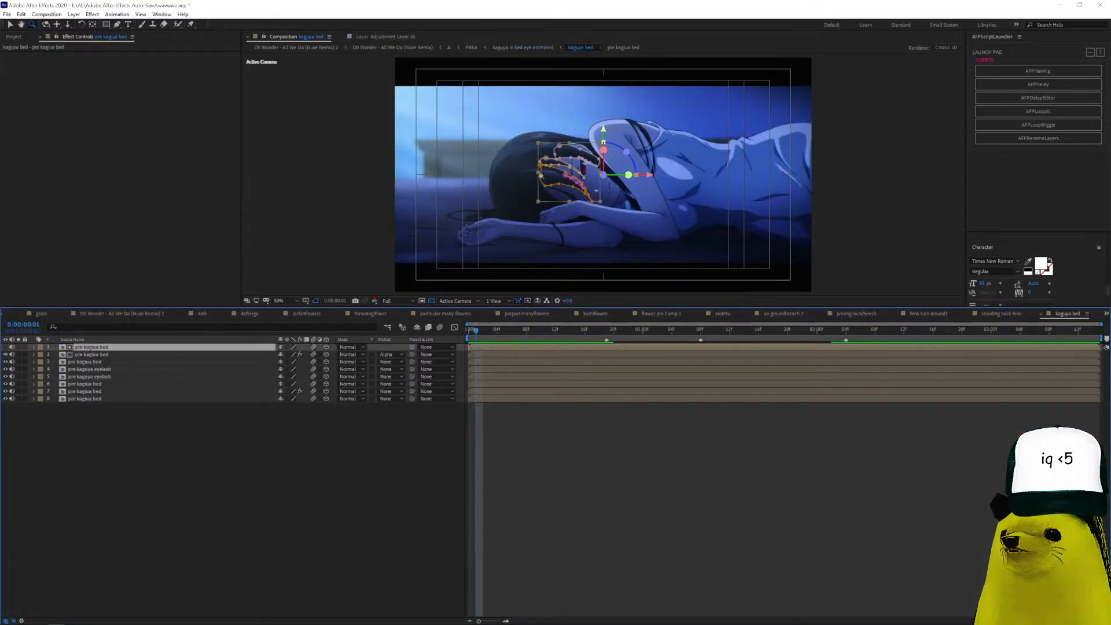
scroll(478, 176, "up", 2)
left_click(496, 354)
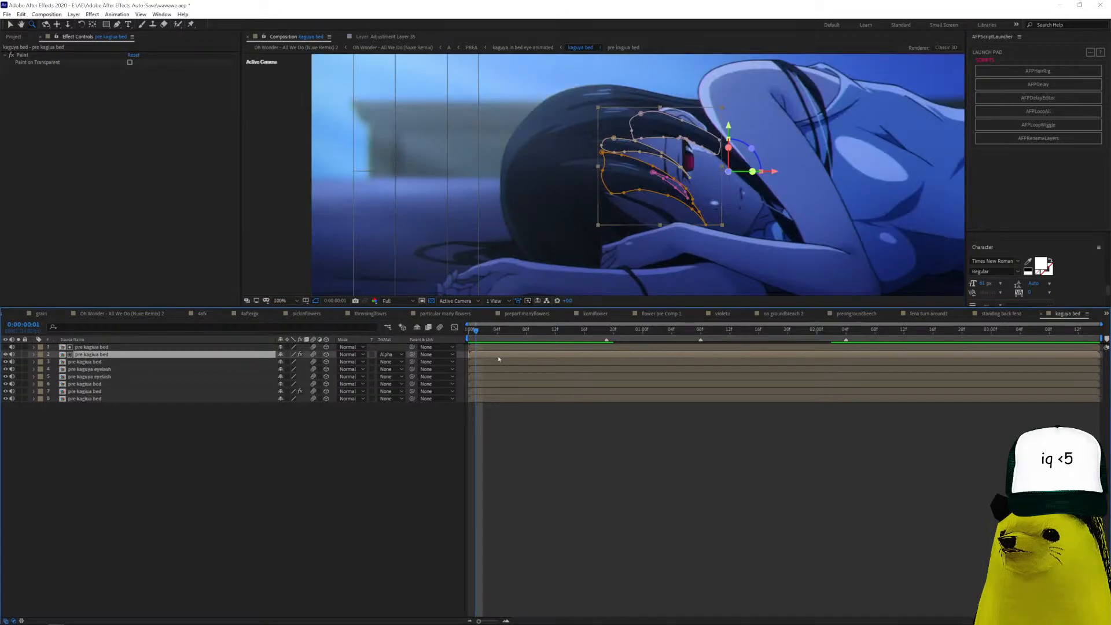
left_click(18, 354)
left_click(18, 355)
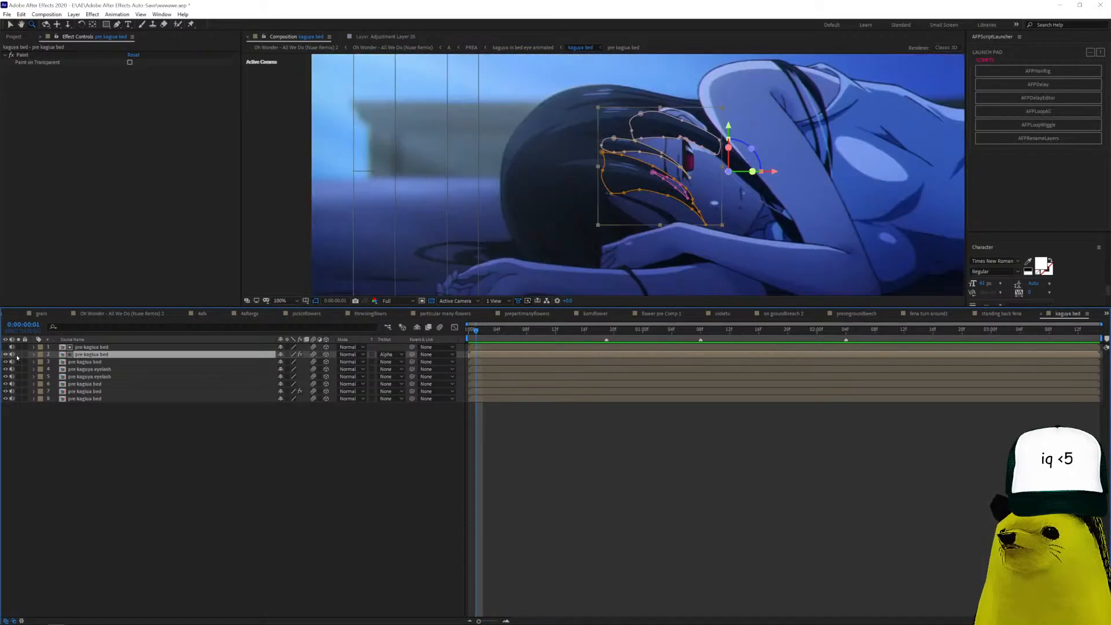
left_click(494, 362)
left_click(490, 355)
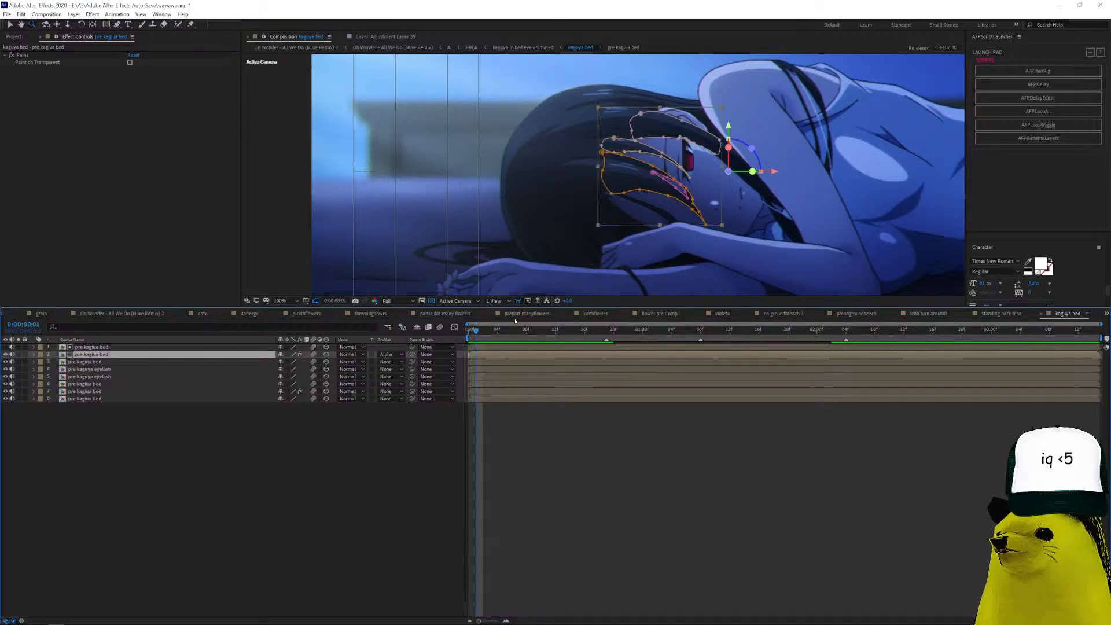
left_click(11, 55)
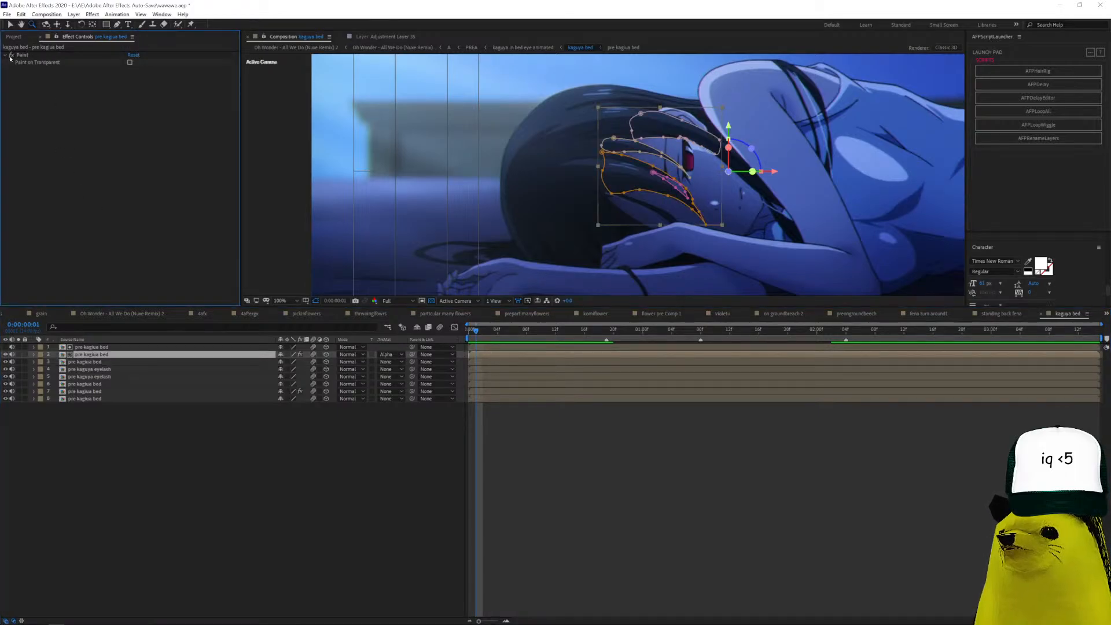
Inspect the masks of layer 3, the two pre kaguya eyelash layers and the eye on layer 6.
left_click(117, 362)
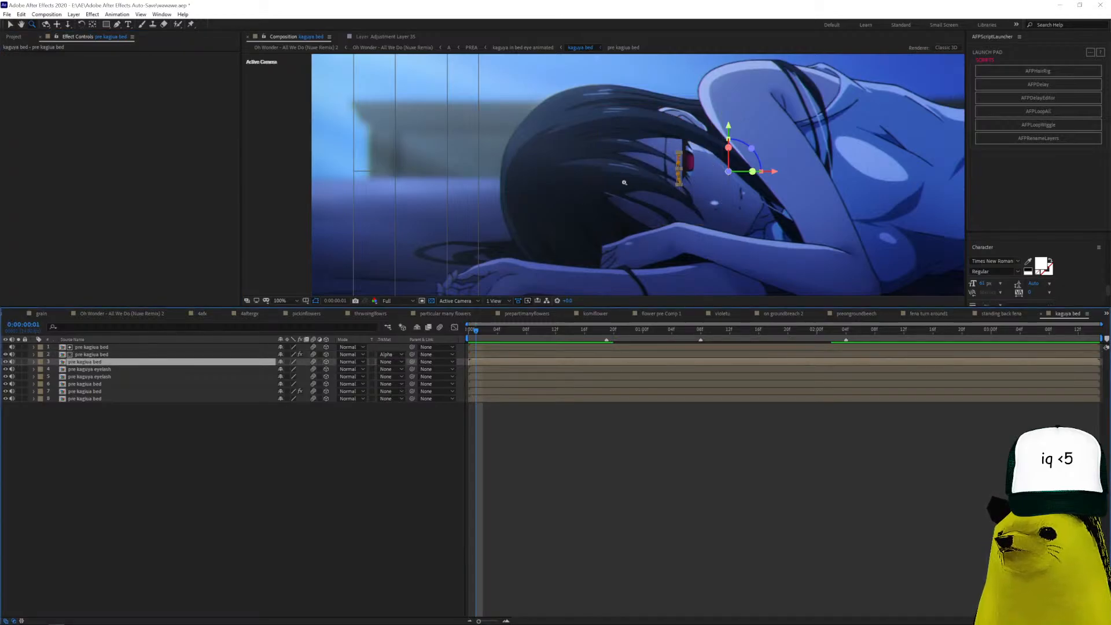
left_click(86, 370)
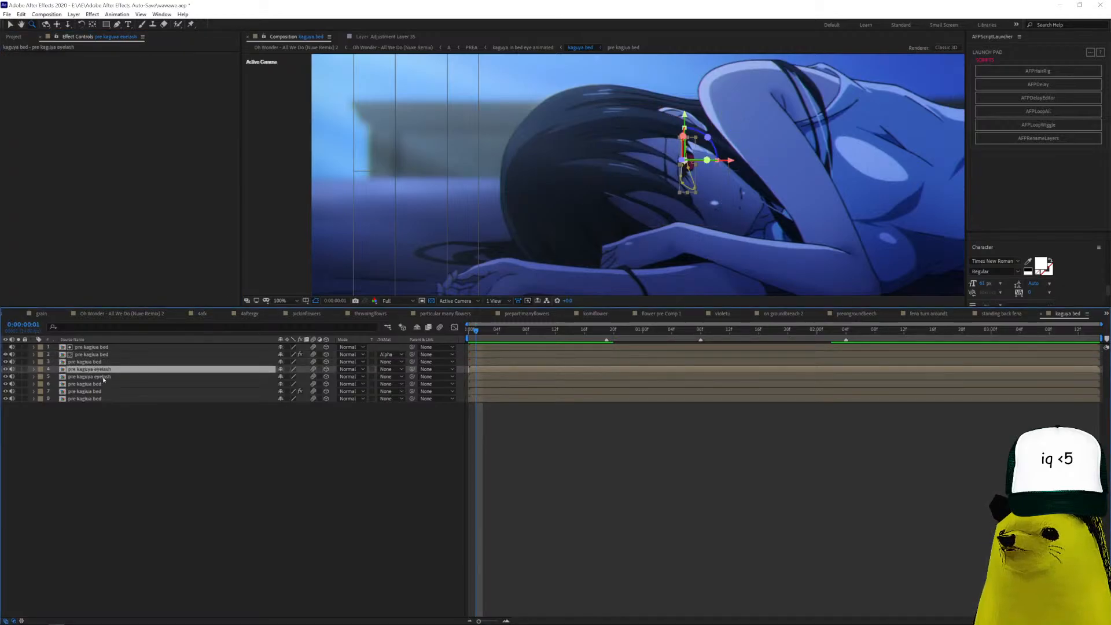
left_click(106, 377)
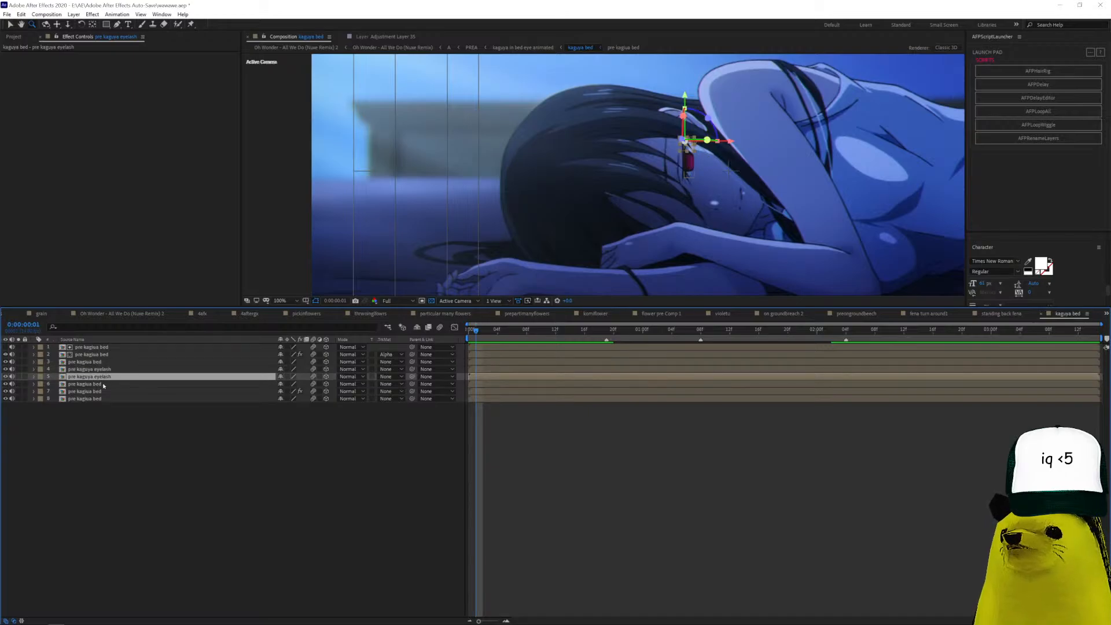
left_click(102, 385)
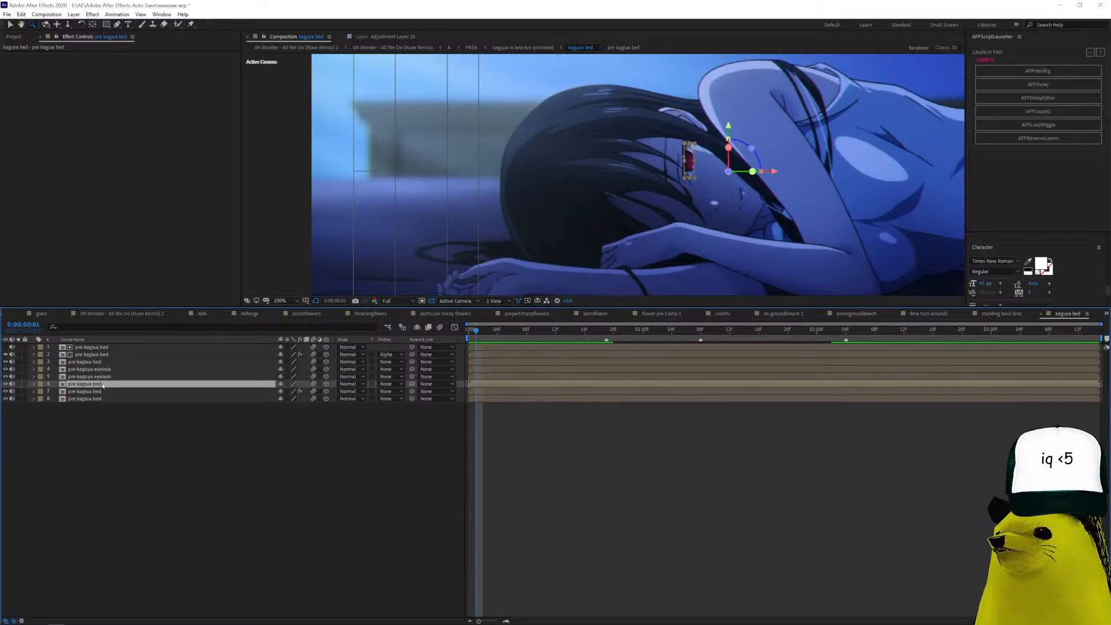
left_click(101, 377)
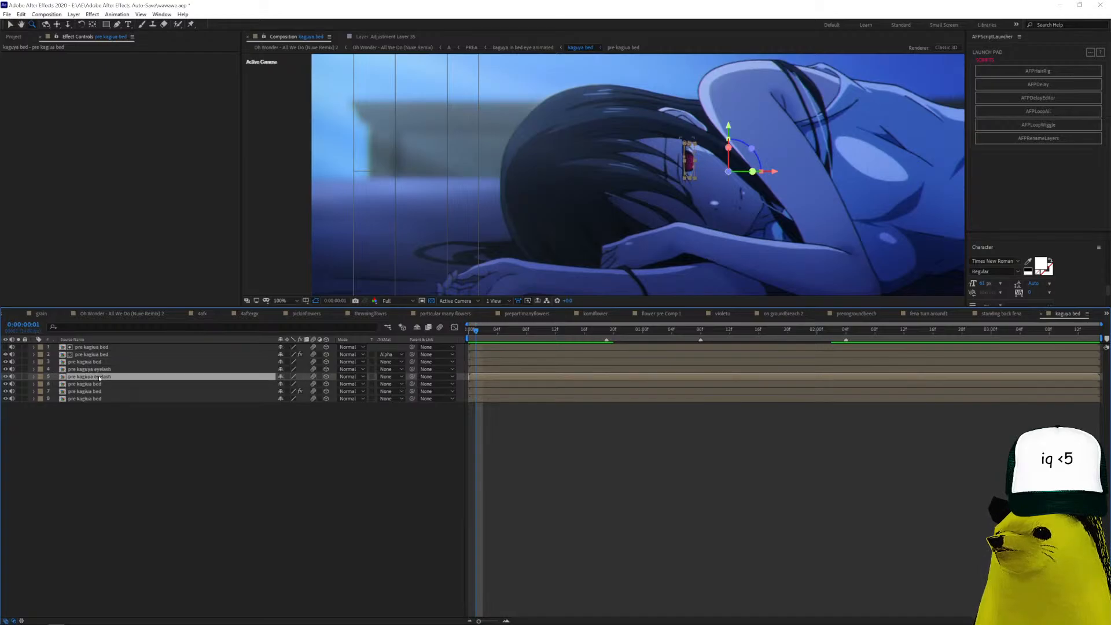
Preview the eye animation from the first frame, with layer 6's eye mask examined up close.
left_click_drag(534, 330, 469, 330)
left_click(686, 149)
left_click(109, 384)
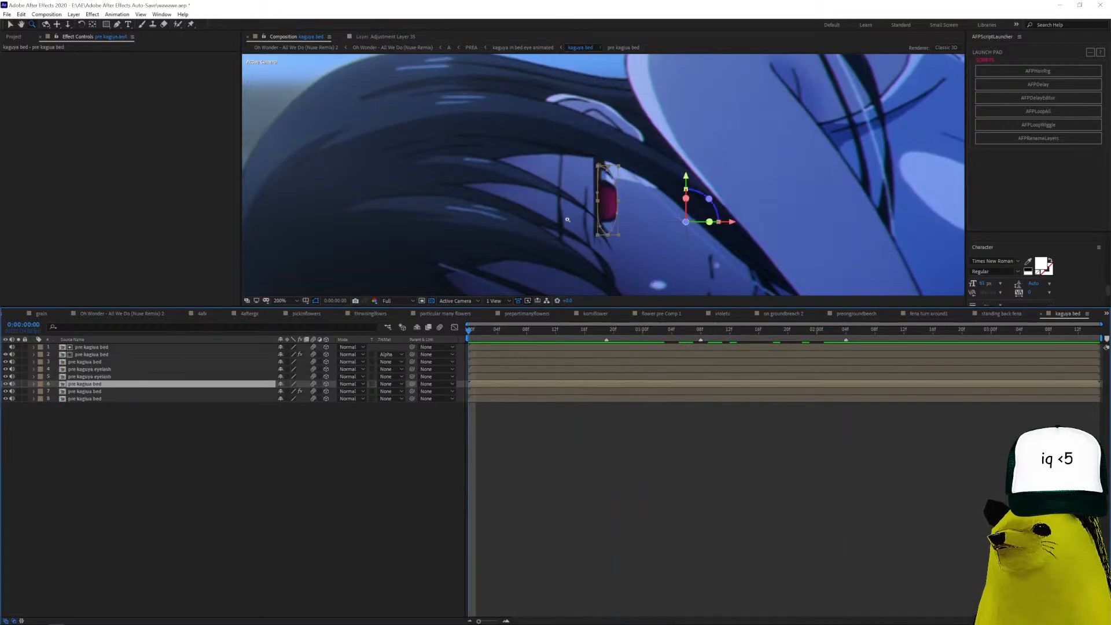
left_click(640, 190, "alt")
key("space")
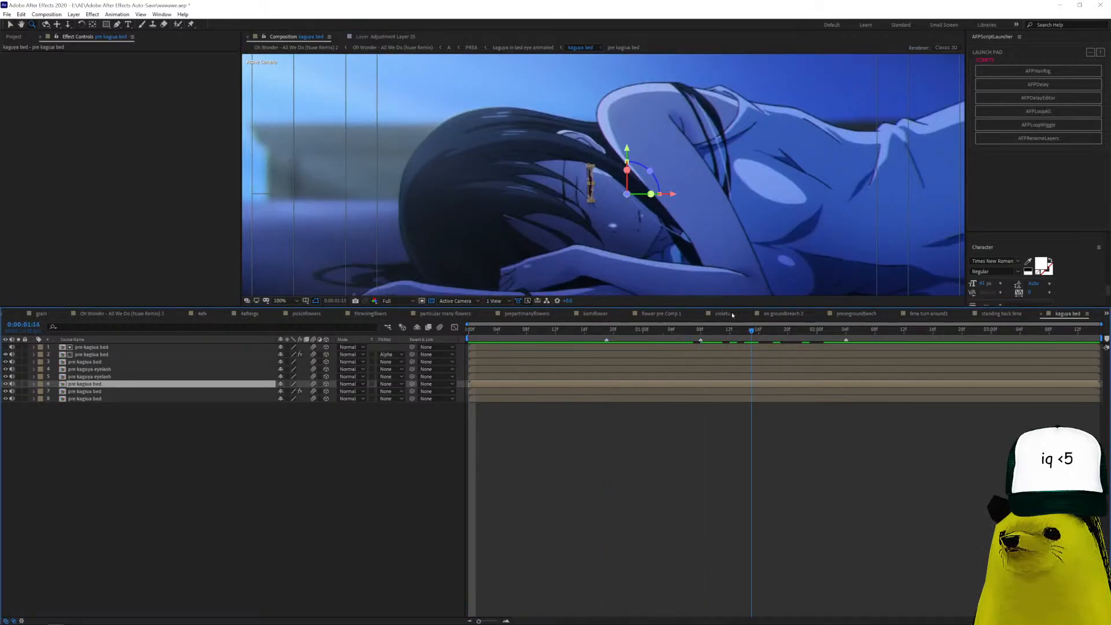
key("space")
left_click(592, 181)
left_click(591, 181)
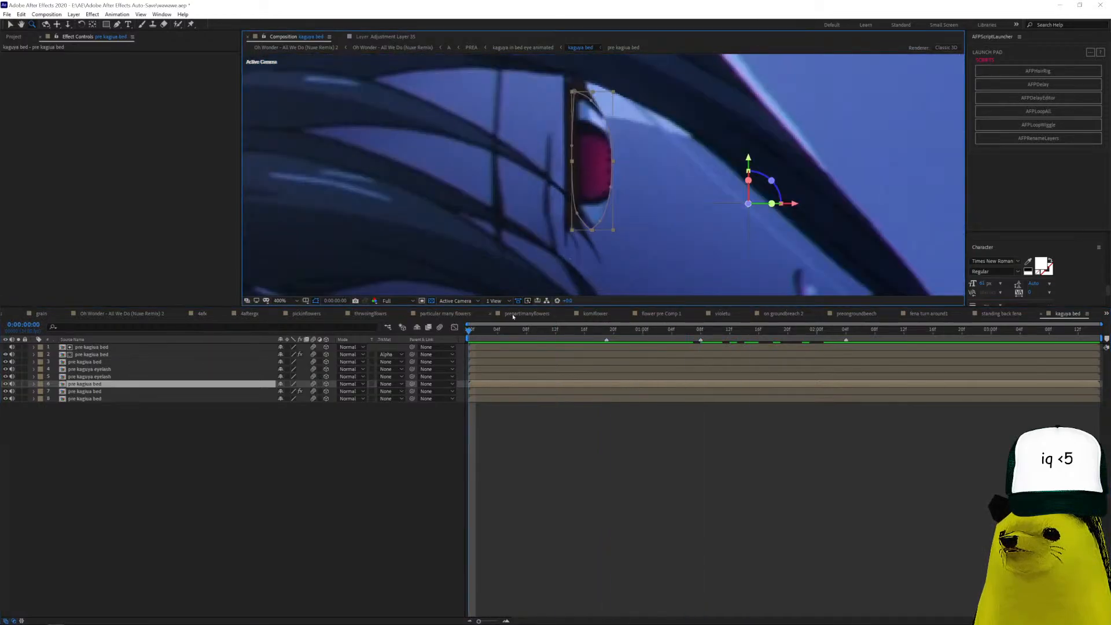
key("space")
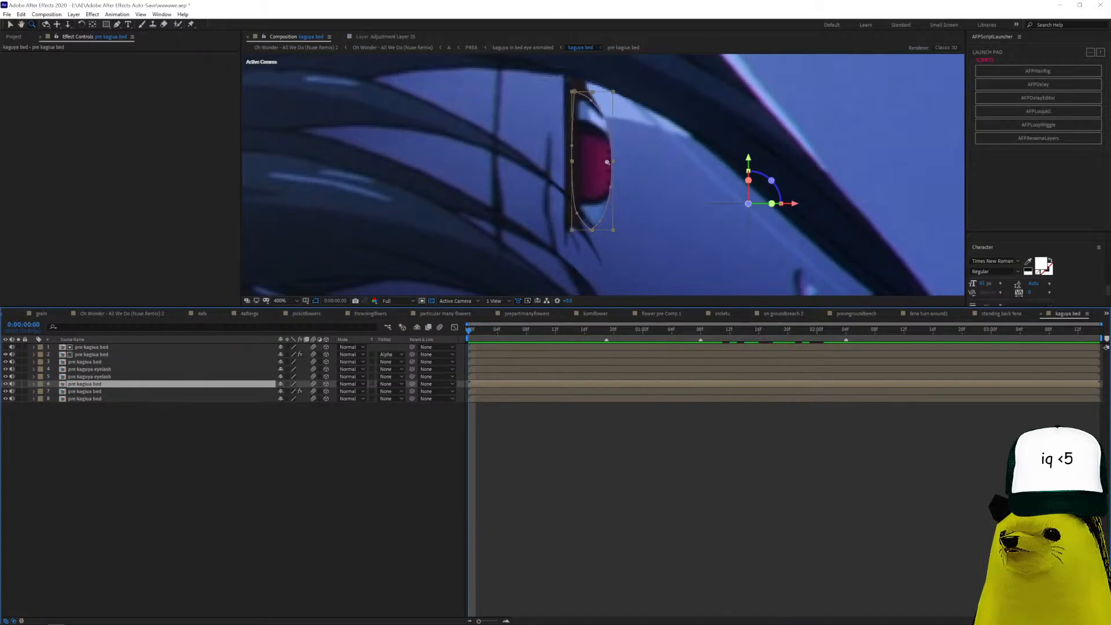
Solo layer 7, the pre kaguya bed layer with the Paint effect, to view its painted-over eye area.
key("ctrl+Down")
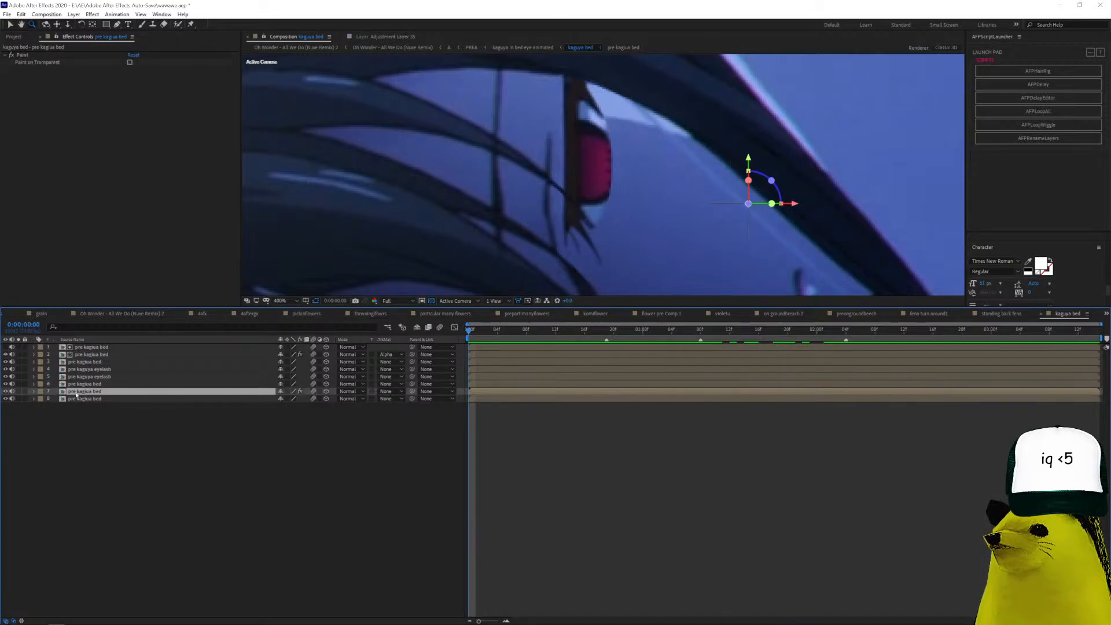
left_click(19, 391)
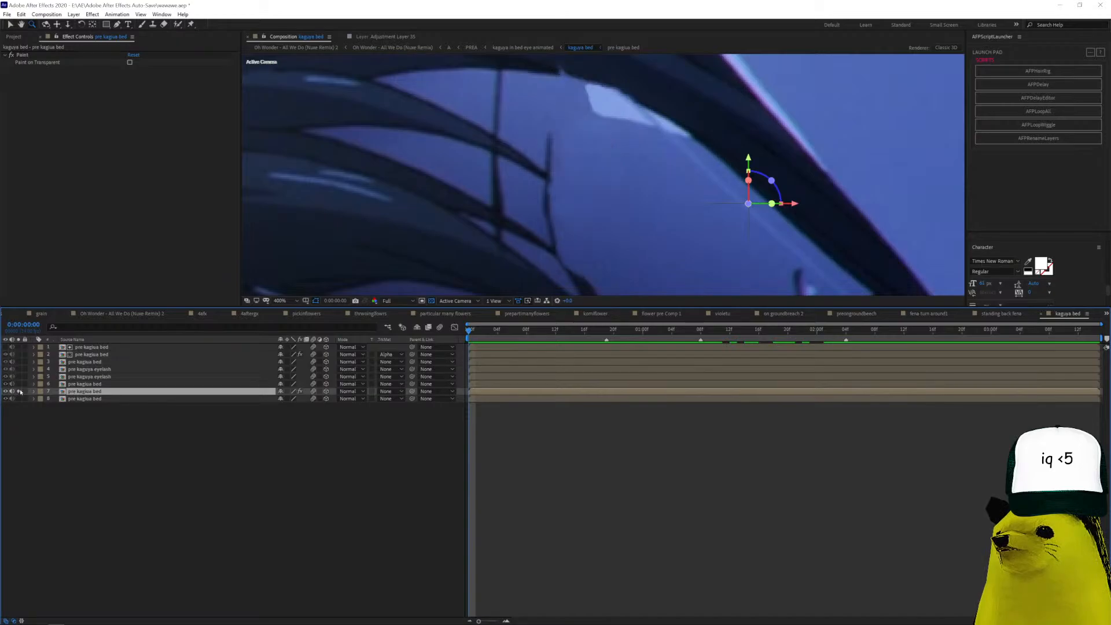
View the whole frame with layer 7 soloed, solo layer 8 for comparison, and end with no layer soloed.
left_click(616, 179, "alt")
left_click(610, 185, "alt")
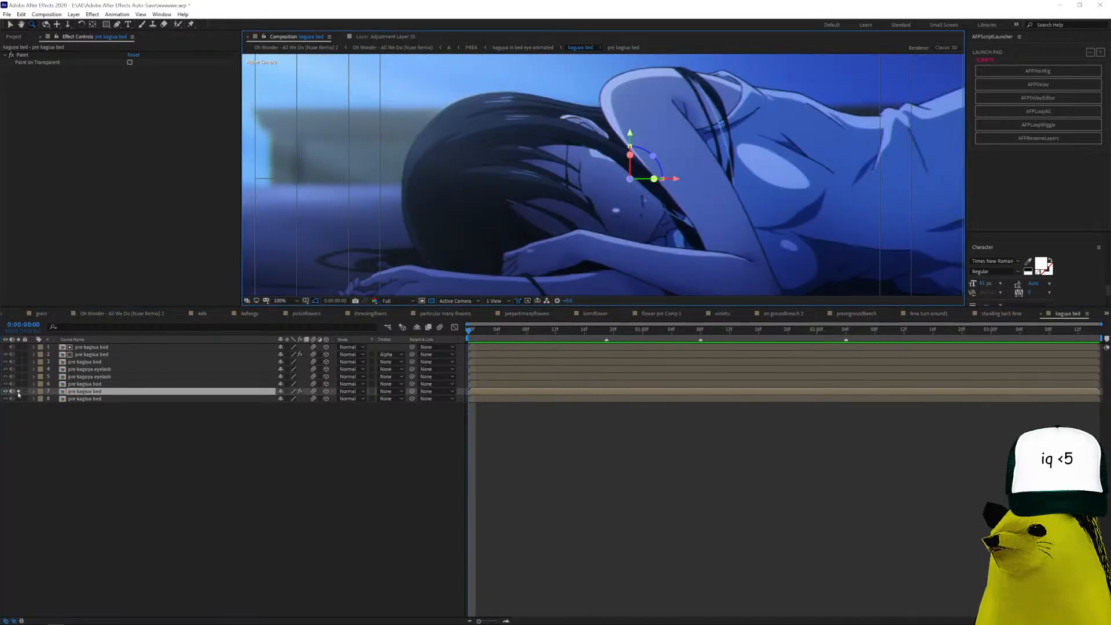
left_click(19, 398, "alt")
left_click(19, 399)
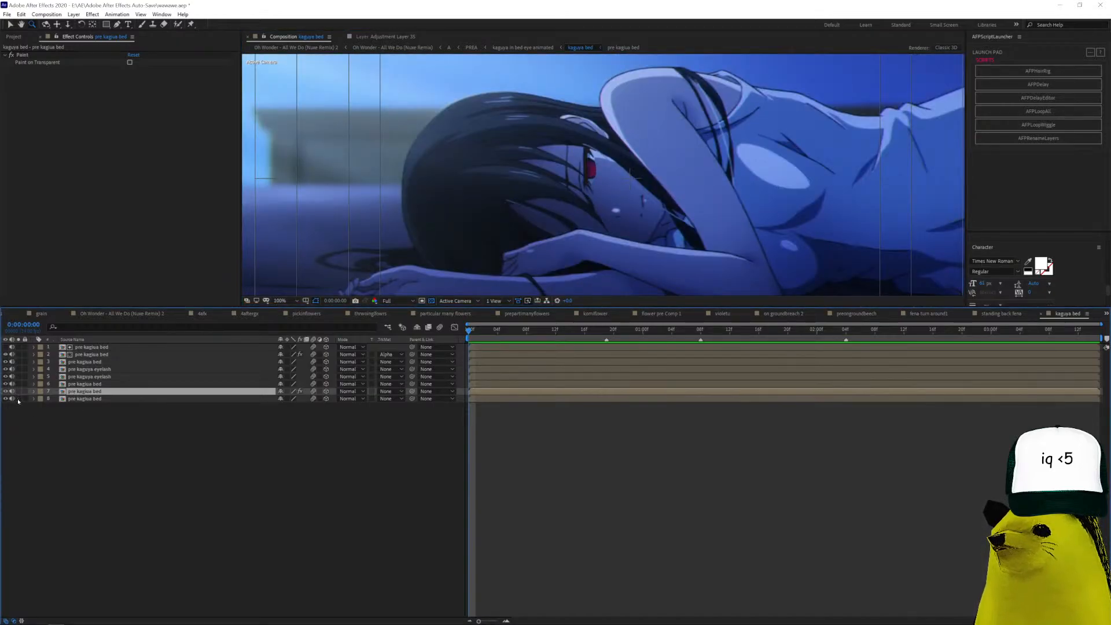
Return to the PREA composition, go to the side-lying close-up shot, and open its kaguya bed on side composition.
left_click(1105, 313)
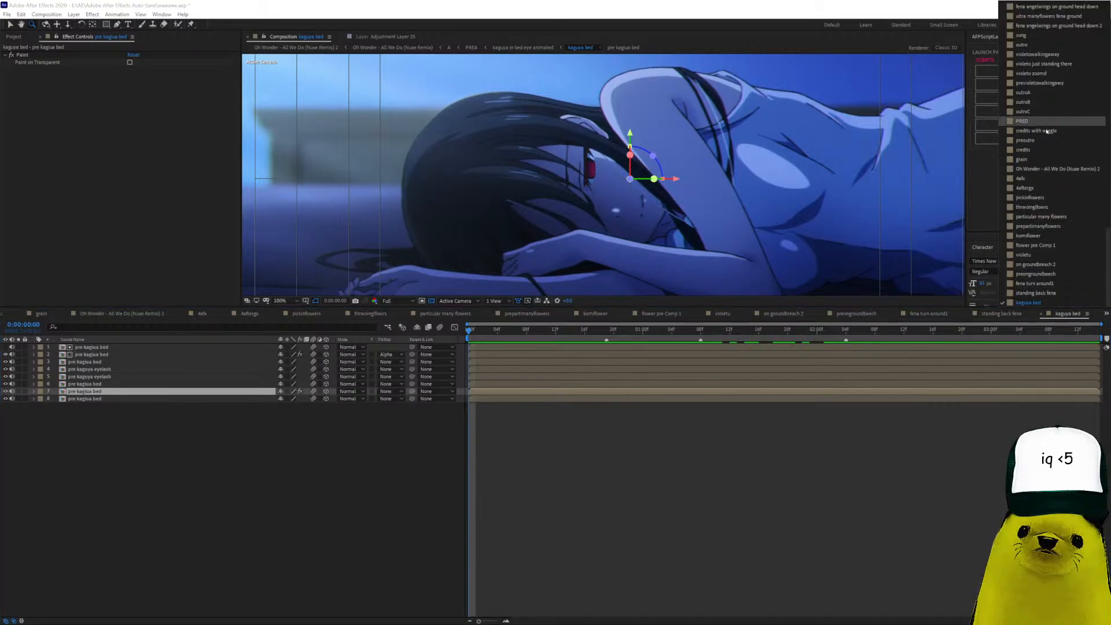
scroll(1033, 178, "up", 5)
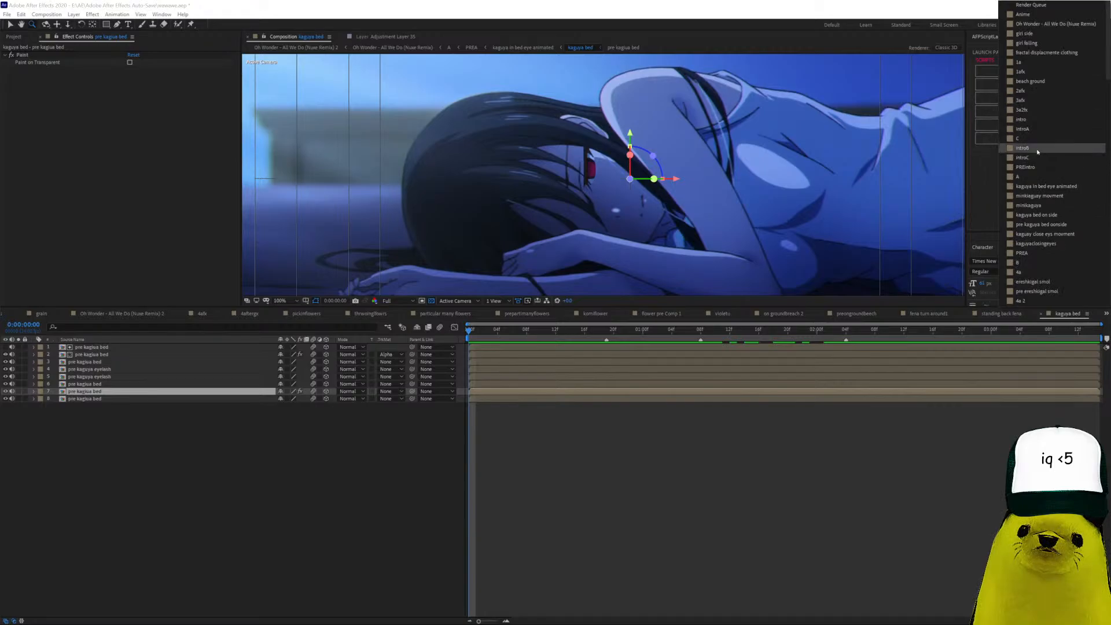
left_click(1041, 253)
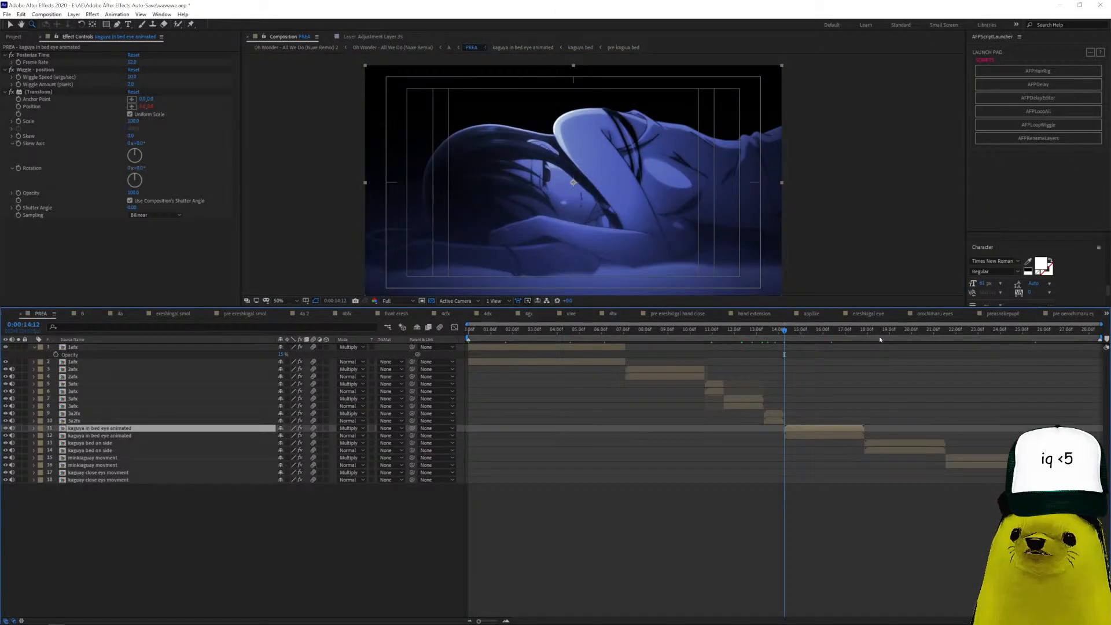
left_click(879, 340)
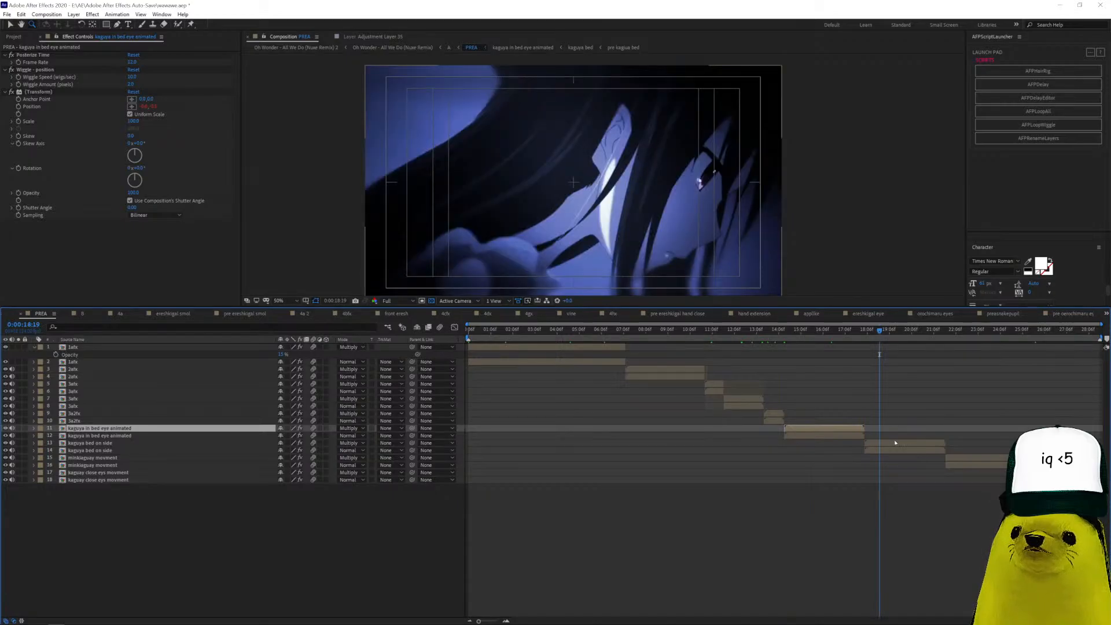
double_click(896, 443)
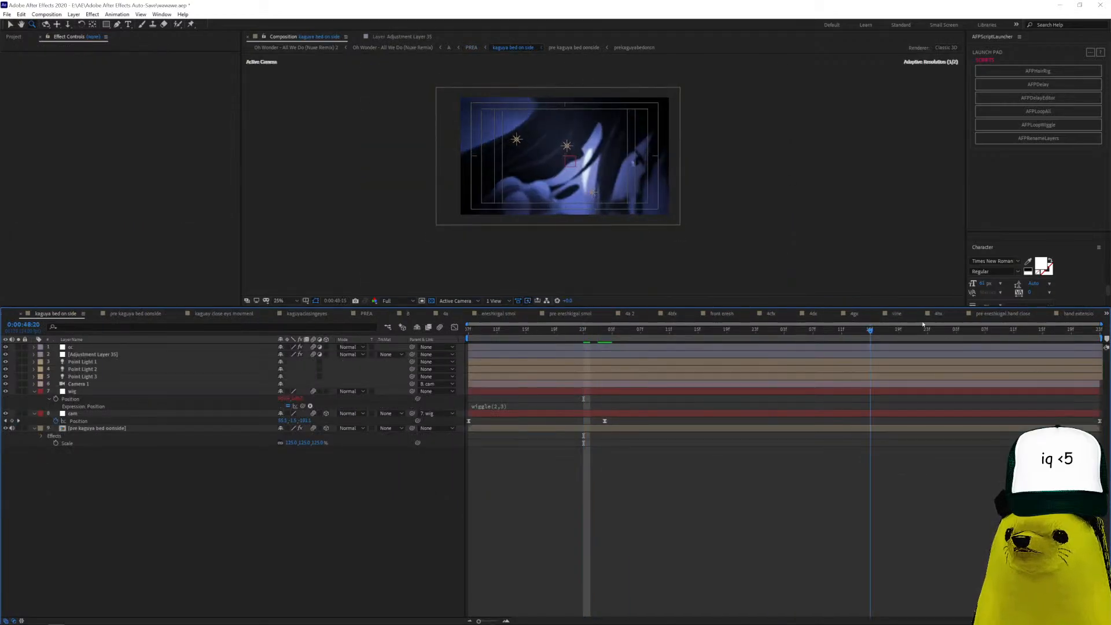
Examine the pre kaguya bed onside layer's CC Light Sweep and Levels effects at an earlier frame of the shot.
left_click_drag(416, 357, 792, 355)
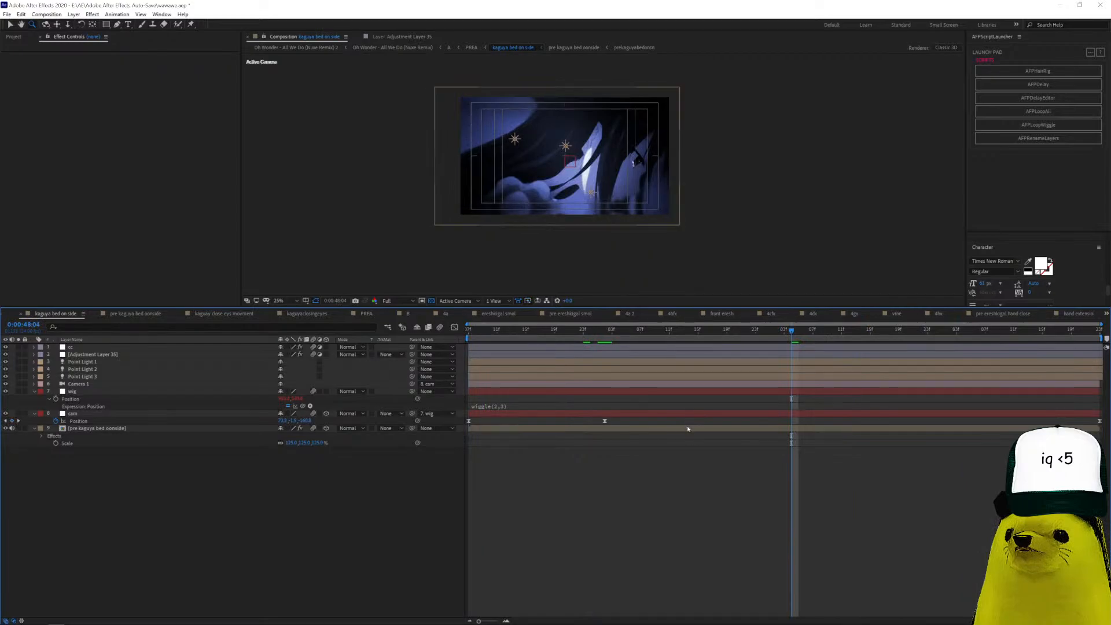
left_click(690, 428)
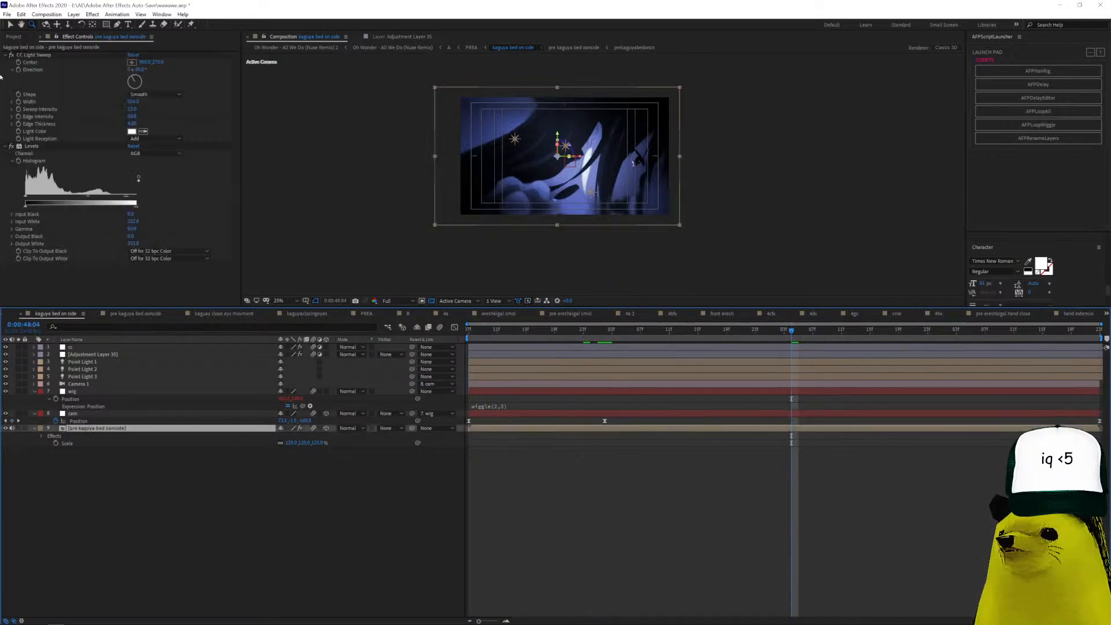
left_click(544, 116)
left_click(577, 167)
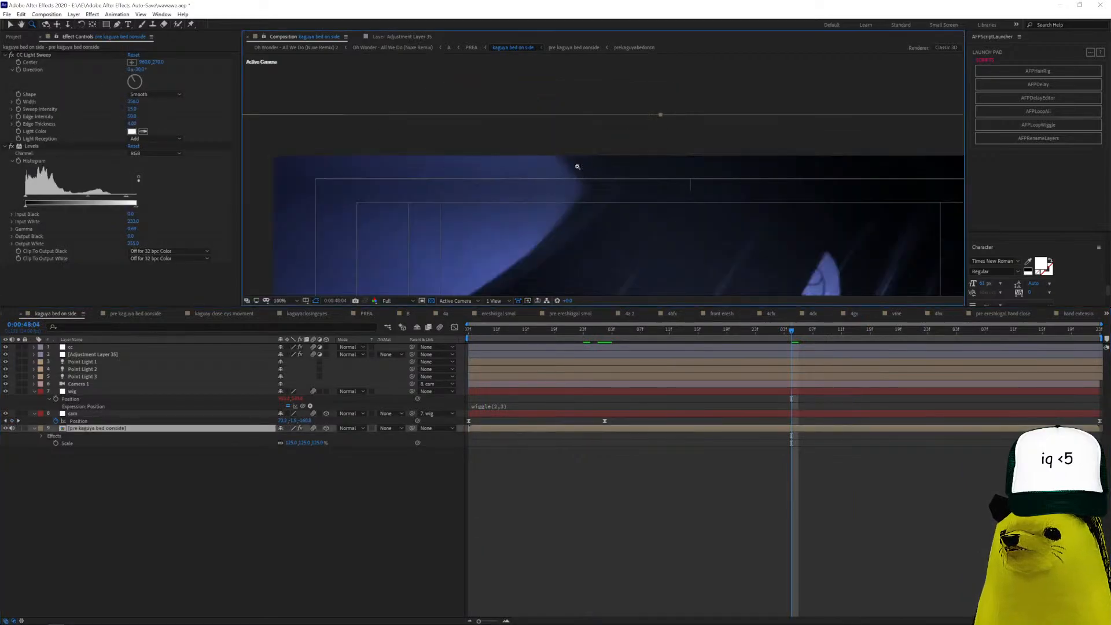
left_click(630, 199, "alt")
left_click(625, 194, "alt")
Open the pre kaguya bed onside composition and inspect layers 4, 3 and 2 and the masked Gaussian Blur adjustment layer.
double_click(688, 431)
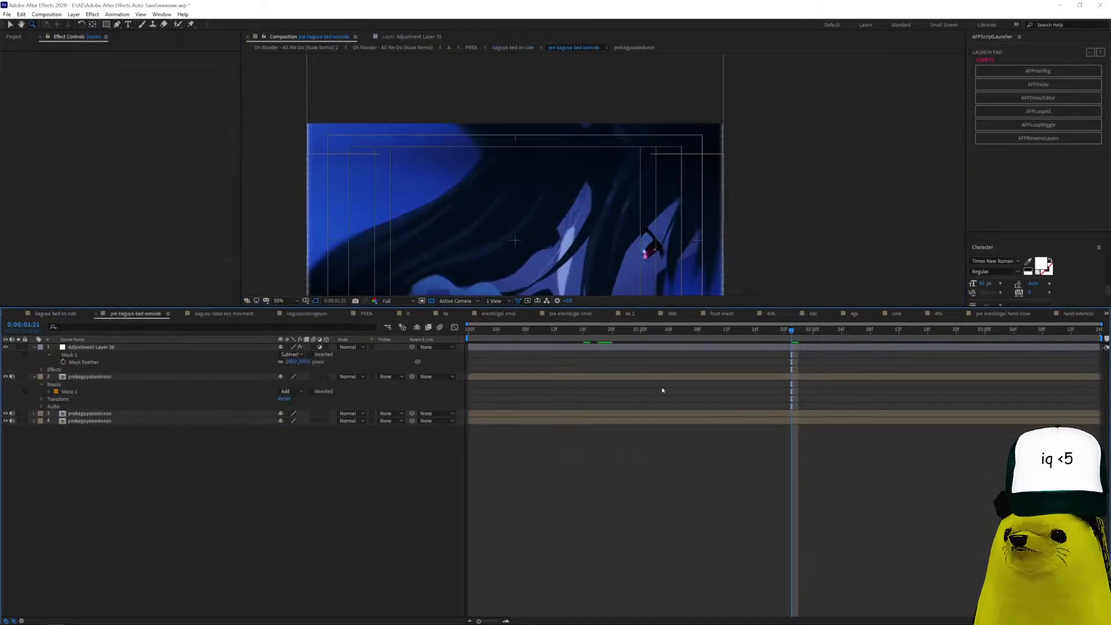
left_click(119, 413)
left_click(119, 420)
left_click(537, 182, "alt")
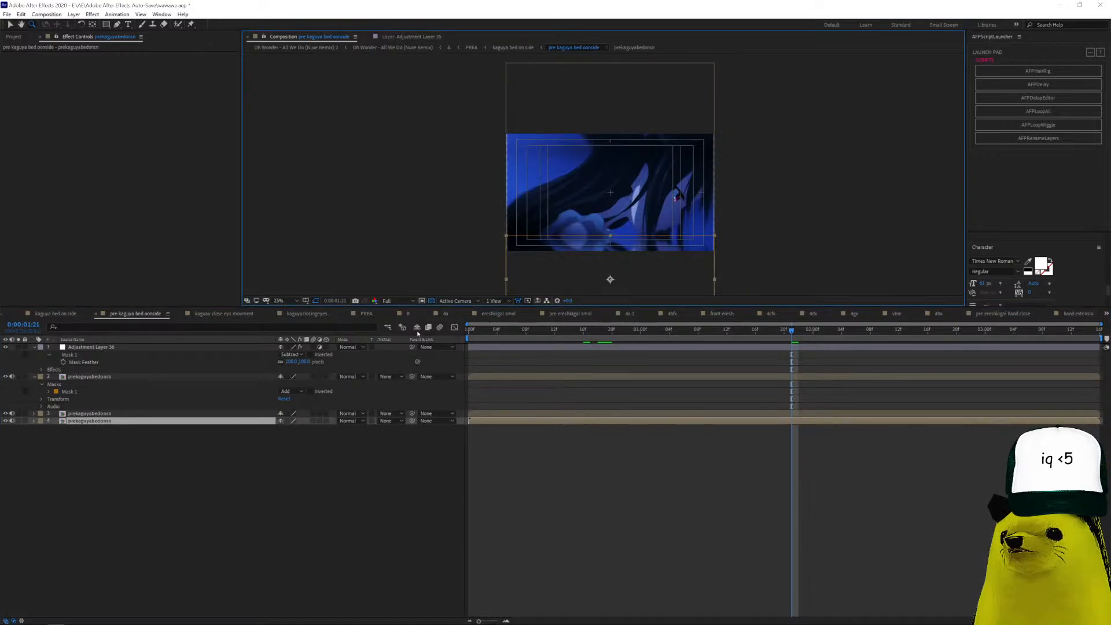
left_click(137, 414)
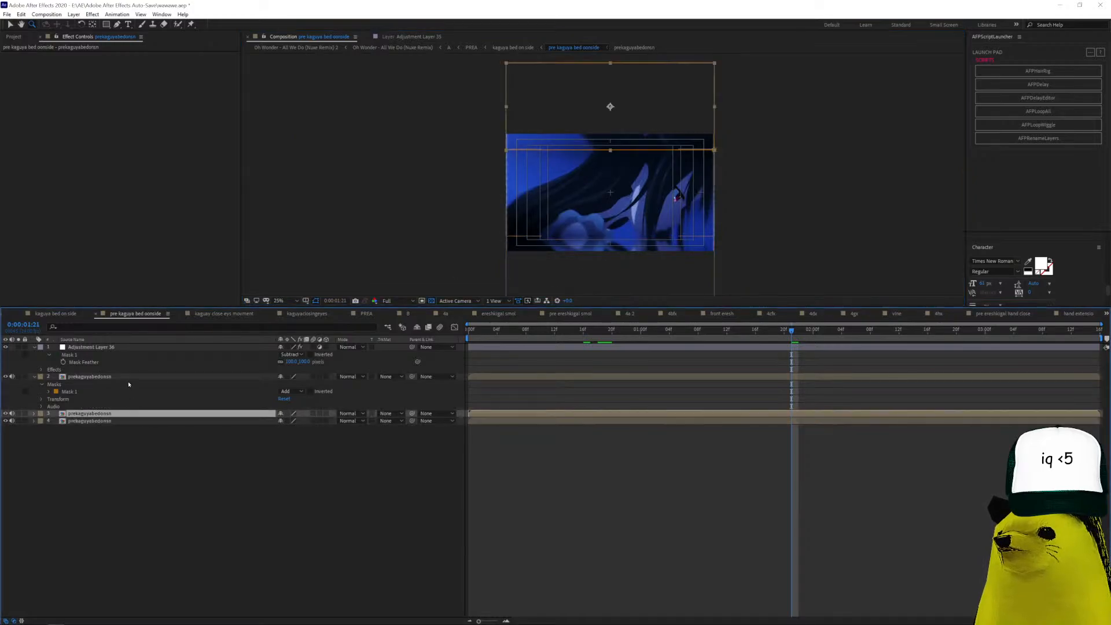
left_click(130, 377)
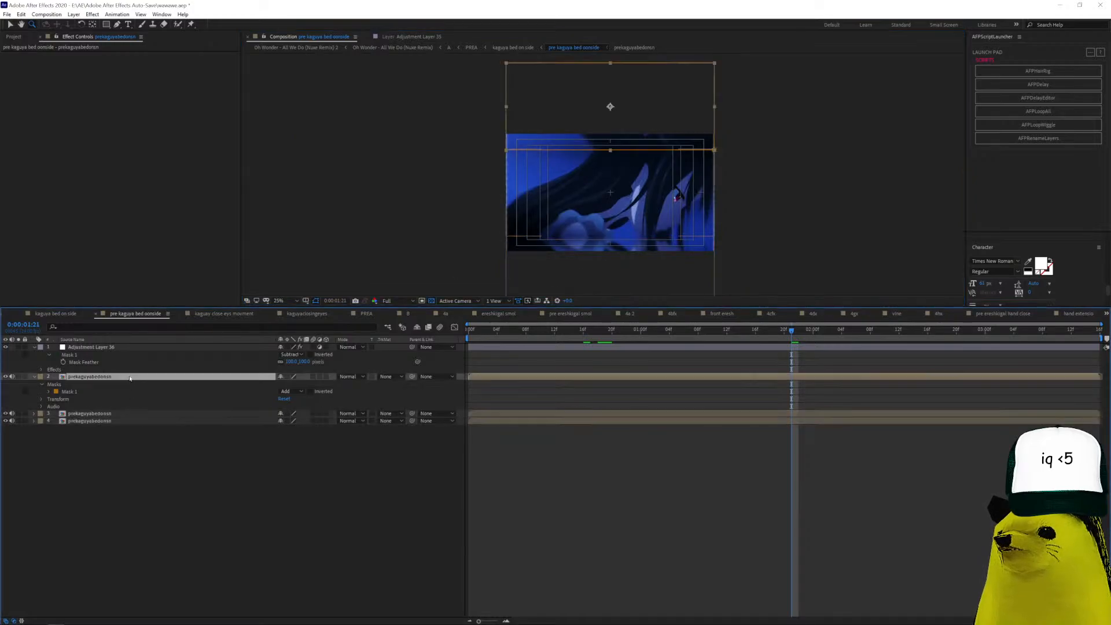
left_click(514, 348)
left_click(606, 176)
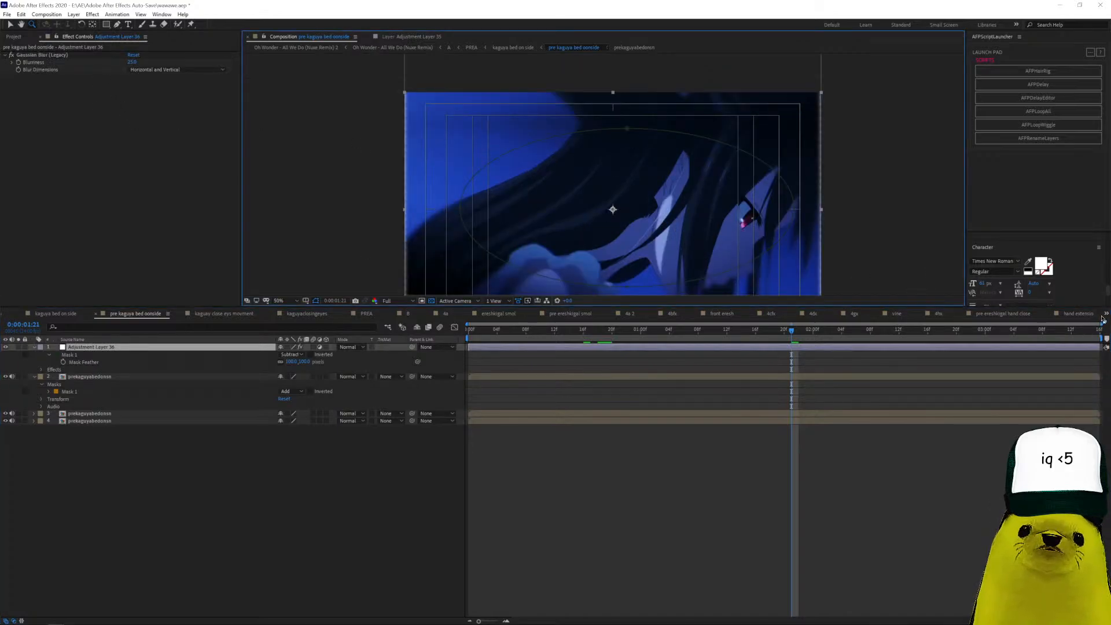
Return to the PREA composition, go to the sitting-girl shot, and open its minikaguay movment and nested minikaguya compositions.
left_click(1106, 314)
scroll(1051, 274, "up", 8)
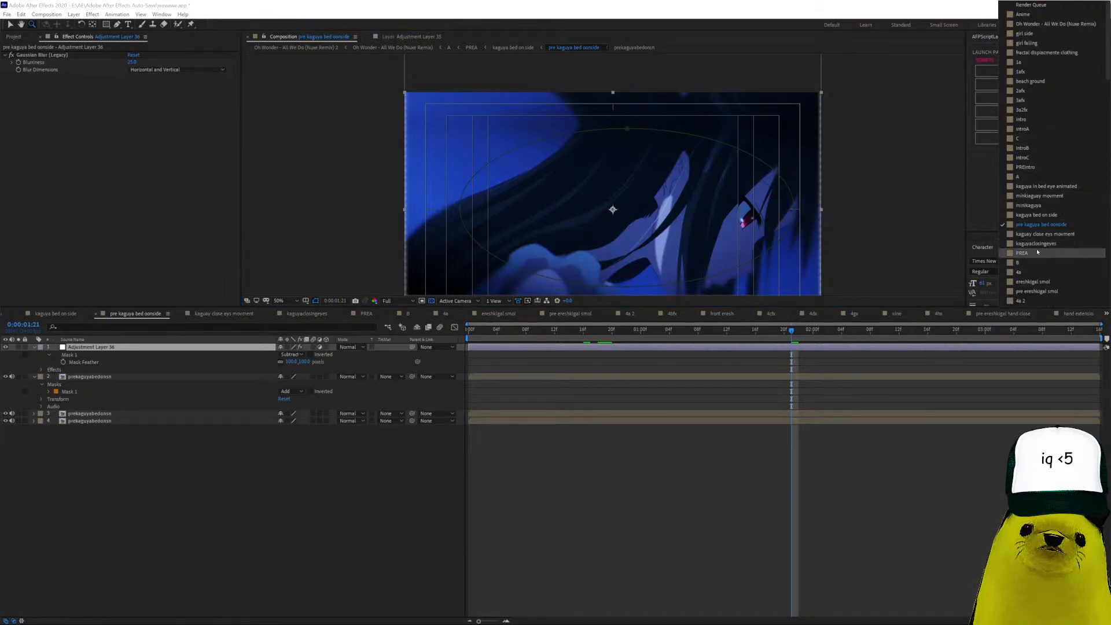
left_click(1035, 253)
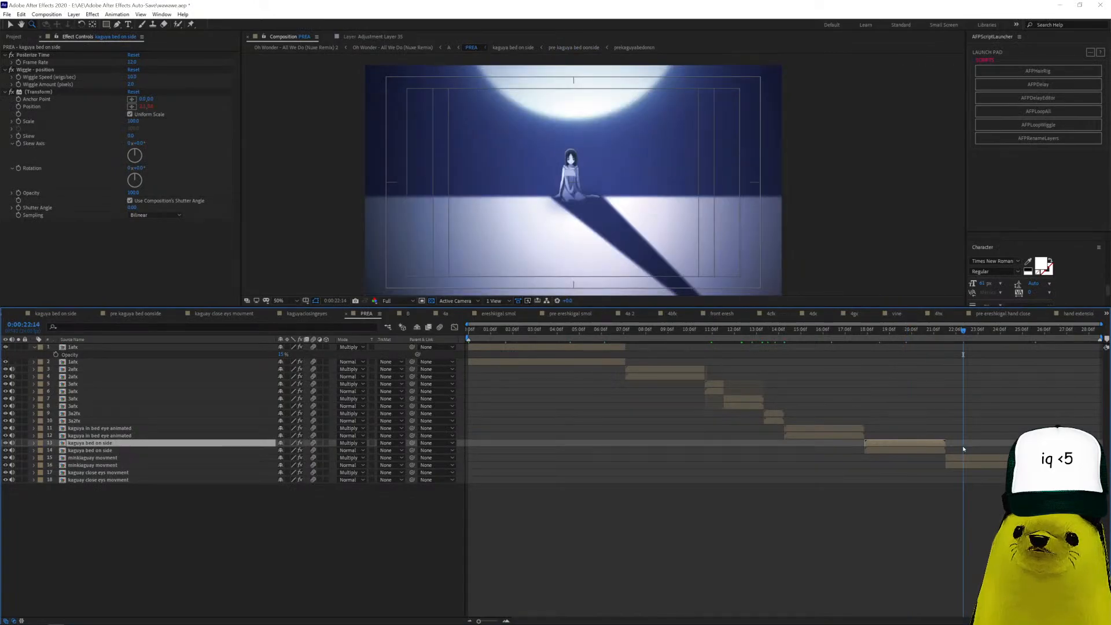
left_click_drag(1040, 331, 969, 441)
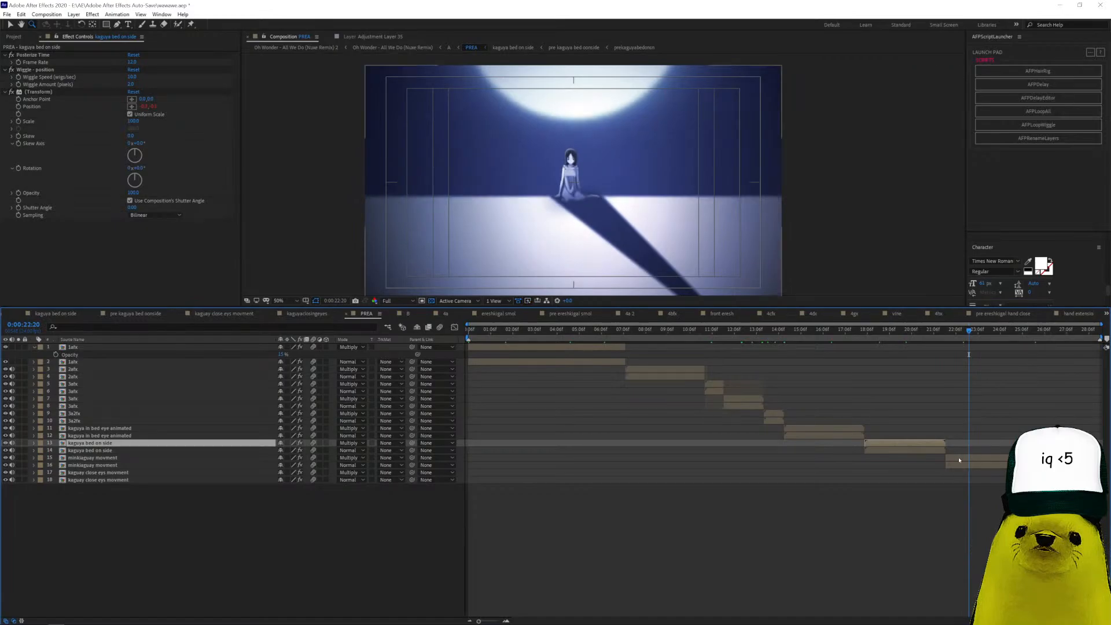
double_click(959, 457)
double_click(593, 346)
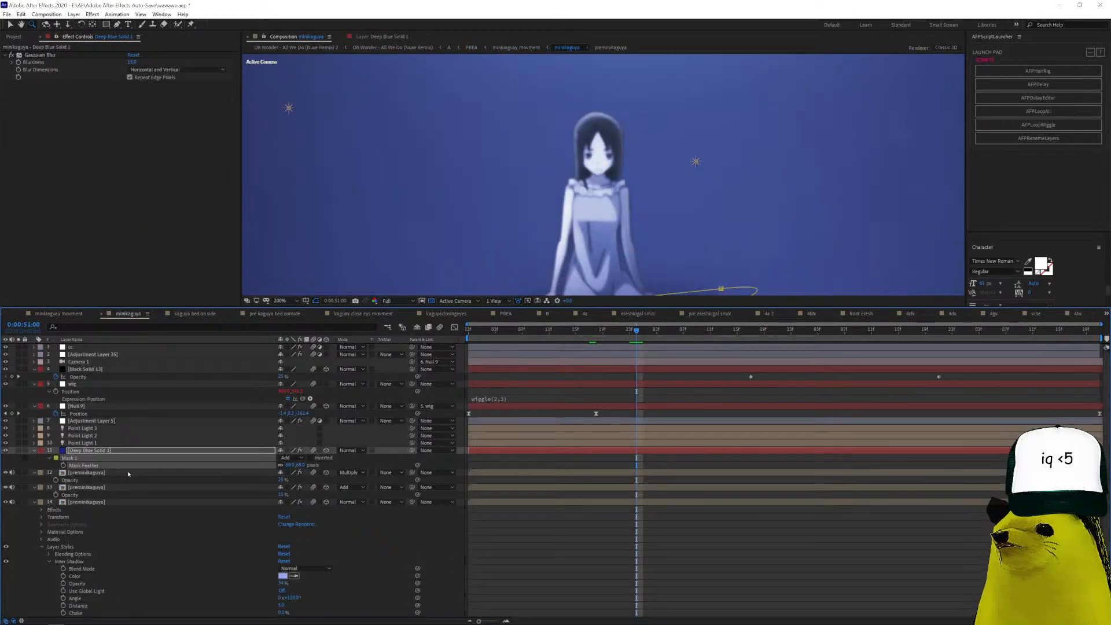
Inspect the effects on the three preminikaguya layers 12, 13 and 14, including CC Light Sweep and the position wiggle.
left_click(121, 473)
left_click(136, 502)
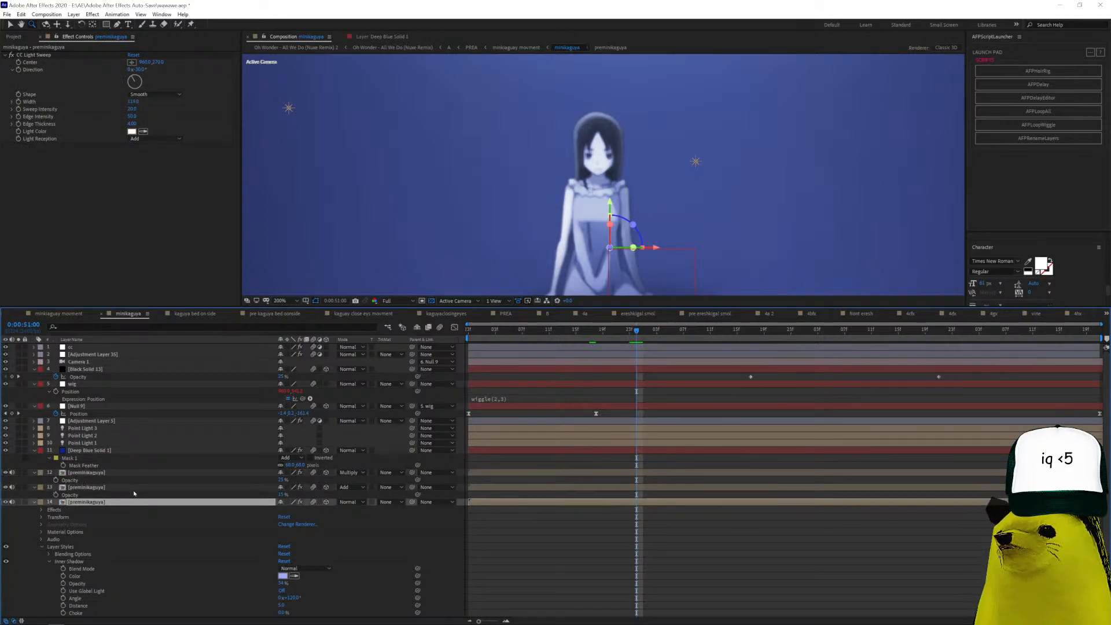
left_click(134, 490)
left_click(129, 473)
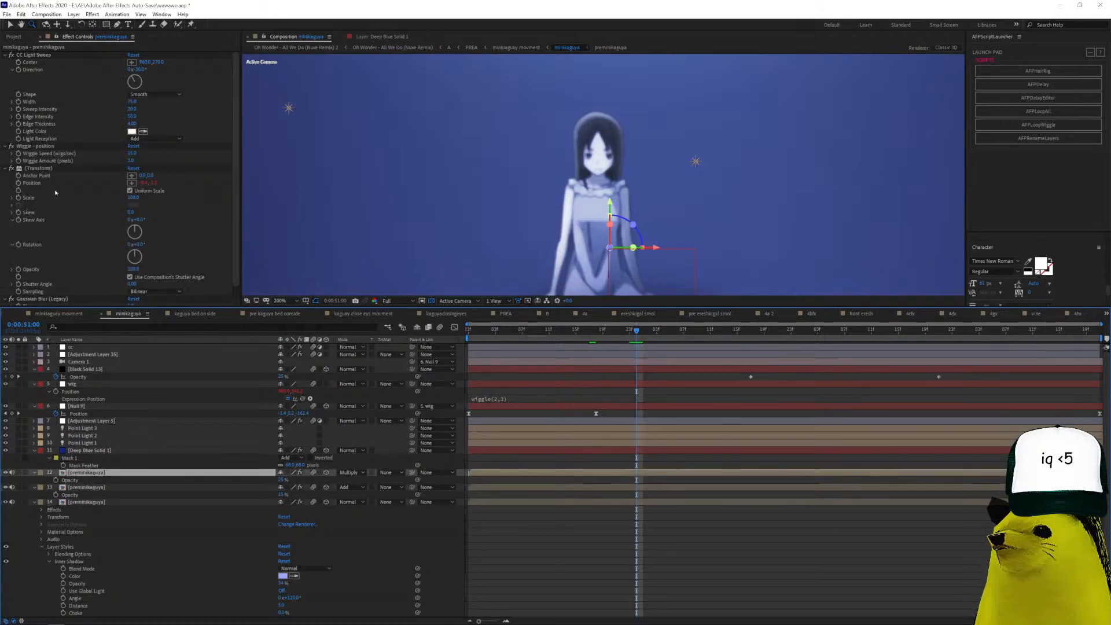
scroll(56, 192, "down", 1)
Examine the masked, blurred Deep Blue Solid layers 11 and 15 that form the shadow around and behind the girl.
left_click(141, 452)
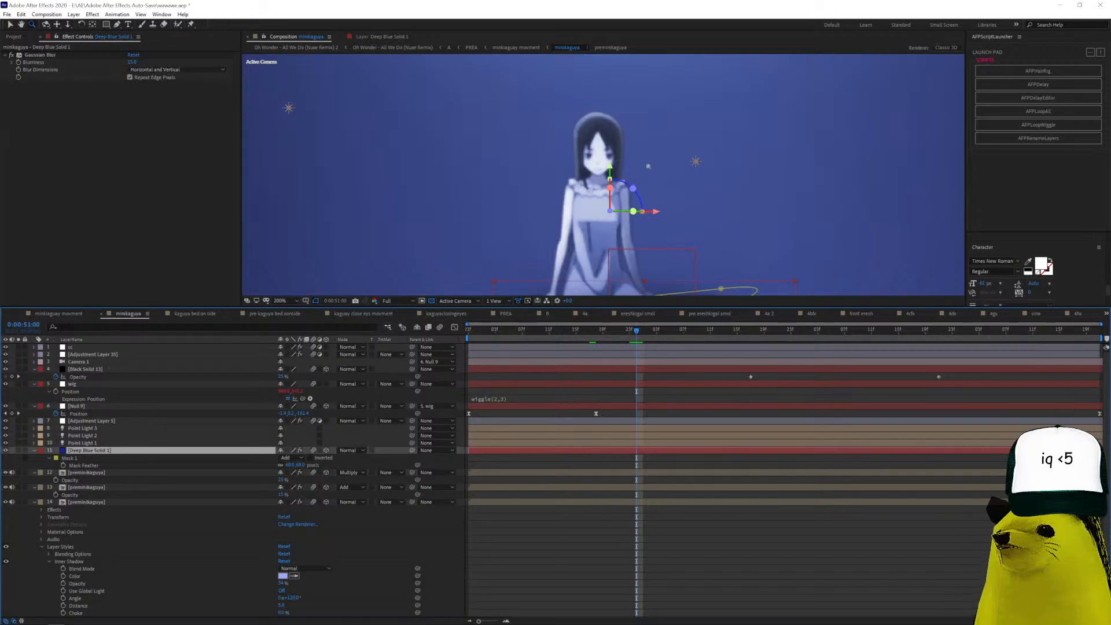
scroll(649, 166, "down", 2)
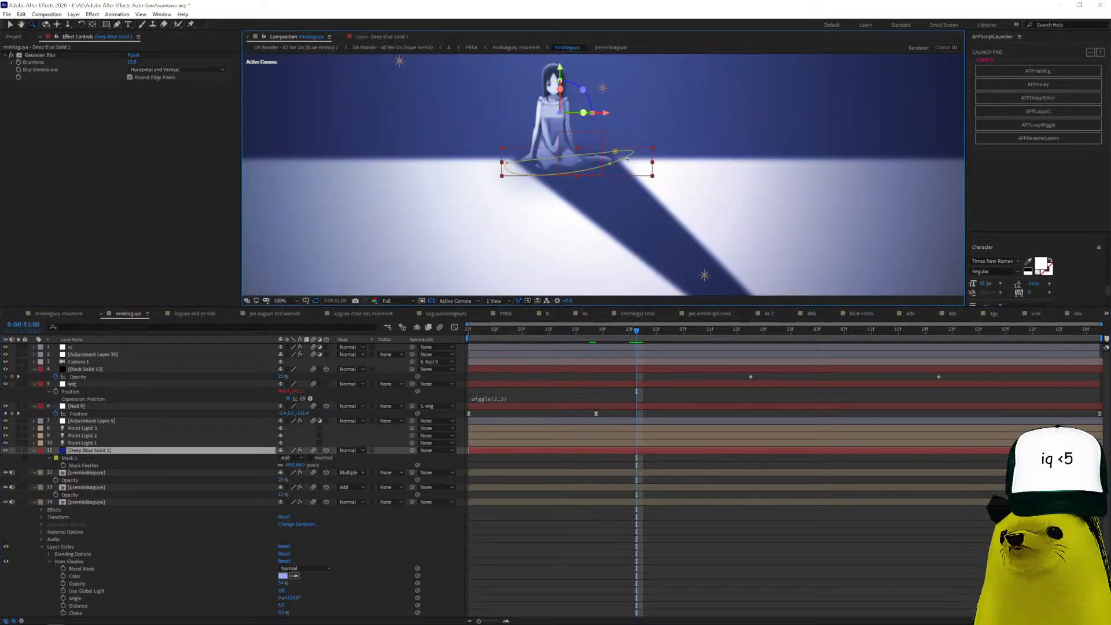
scroll(129, 473, "down", 3)
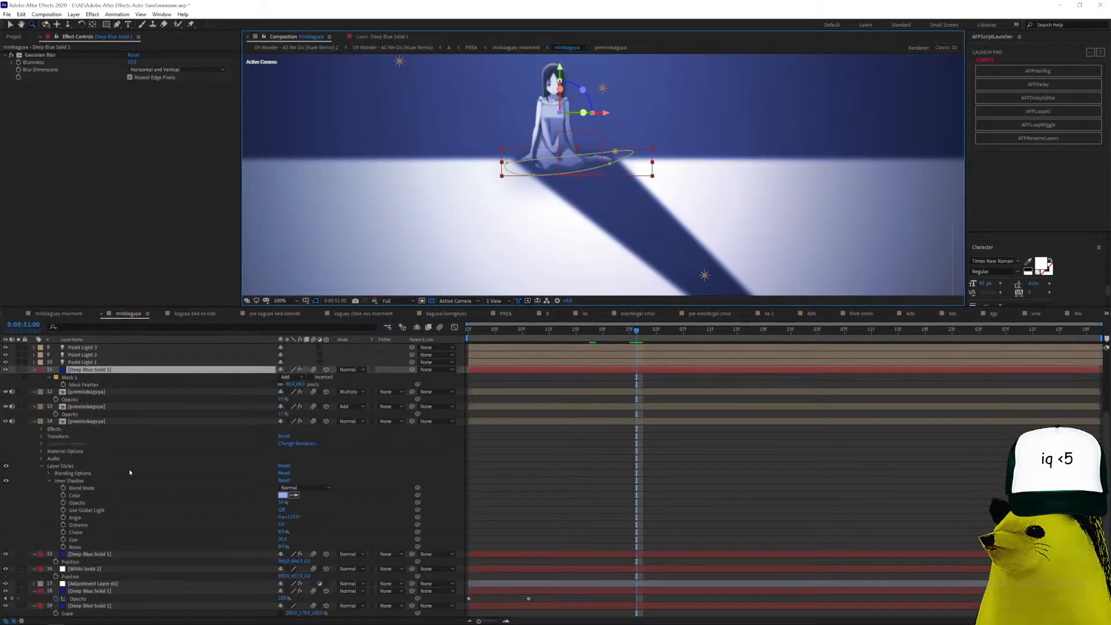
left_click(110, 556)
scroll(650, 189, "down", 3)
scroll(650, 188, "up", 2)
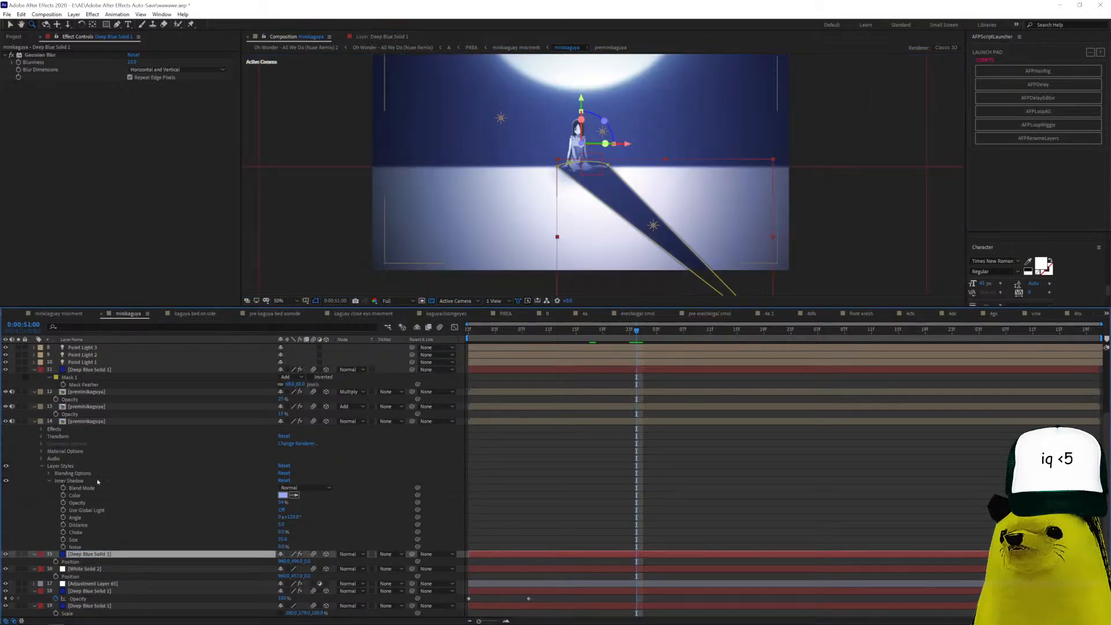
Inspect the White Solid 2 ground layer and the Deep Blue Solid background layers 18 and 19.
left_click(106, 578)
key("comma")
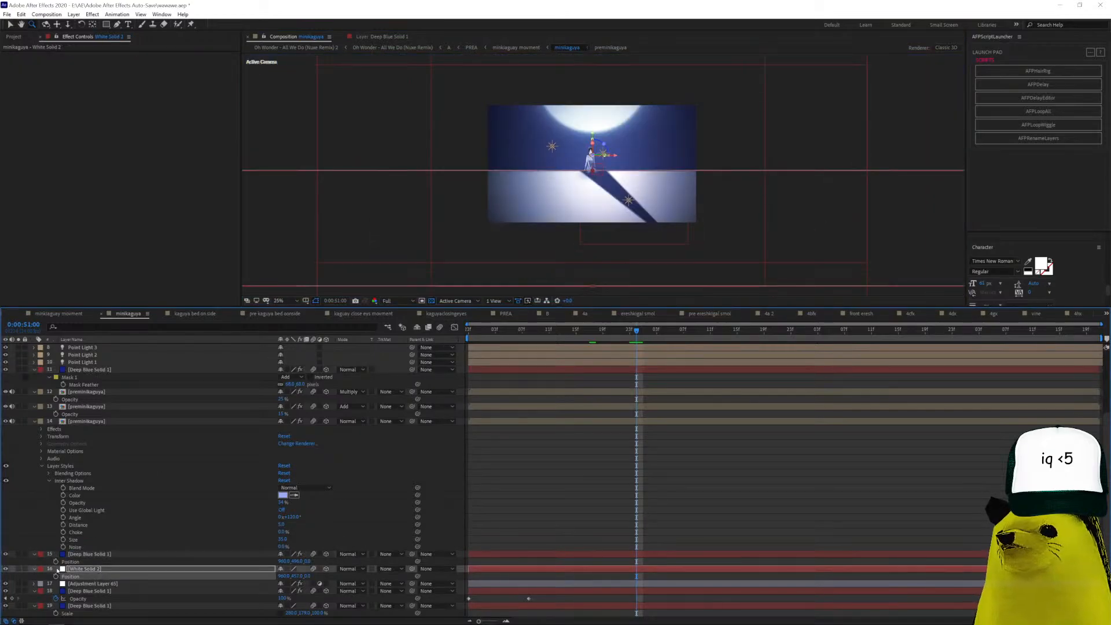
left_click(93, 591)
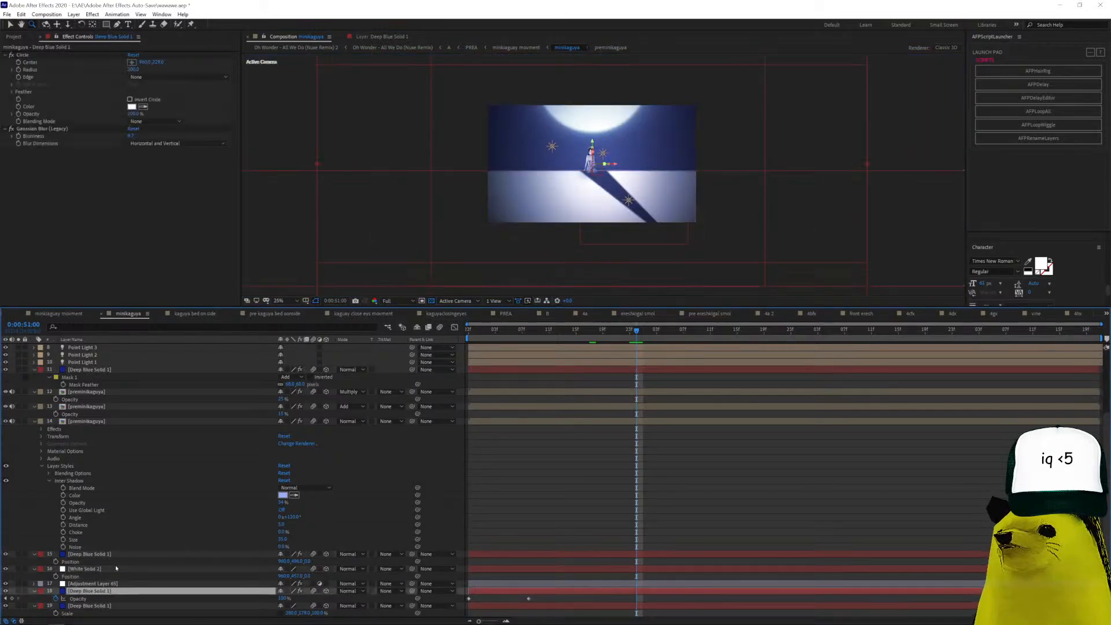
left_click(103, 606)
Switch the Circle effect on Deep Blue Solid layer 18 off and back on to compare the moon.
left_click(107, 593)
left_click(13, 58)
left_click(11, 54)
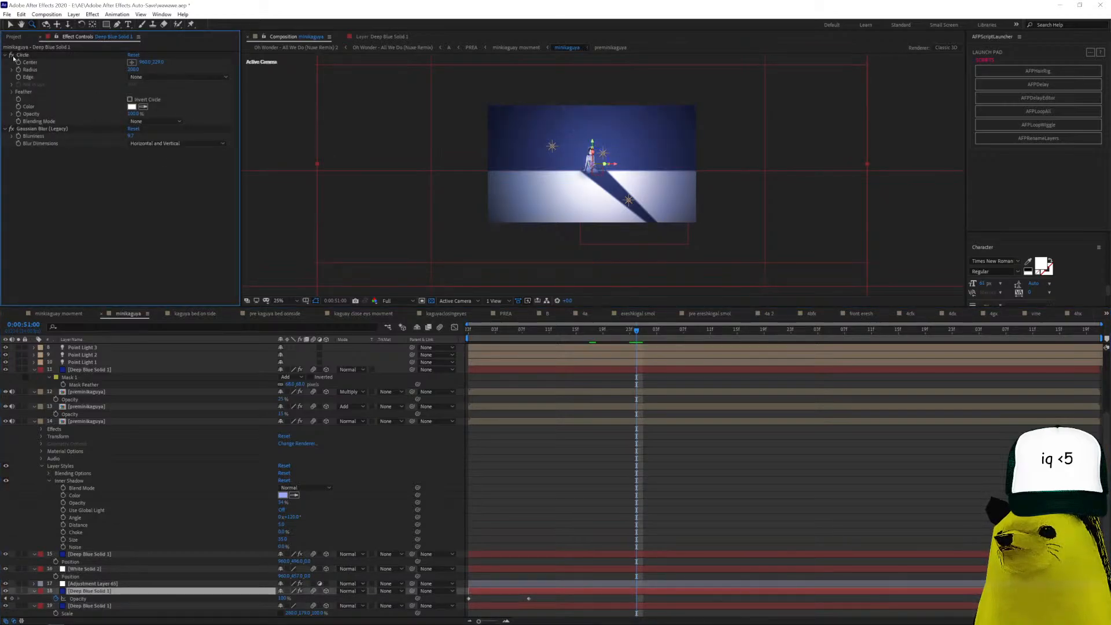
left_click(11, 54)
Inspect the Trapcode Shine effect on Adjustment Layer 65.
key("apostrophe")
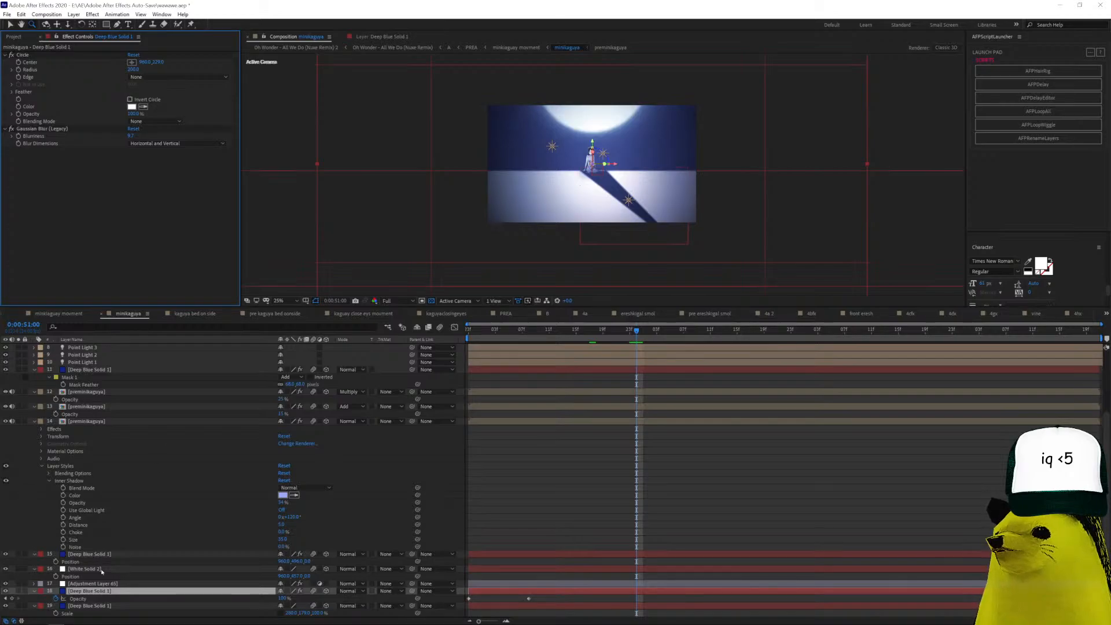
key("ctrl+Up")
scroll(112, 502, "up", 3)
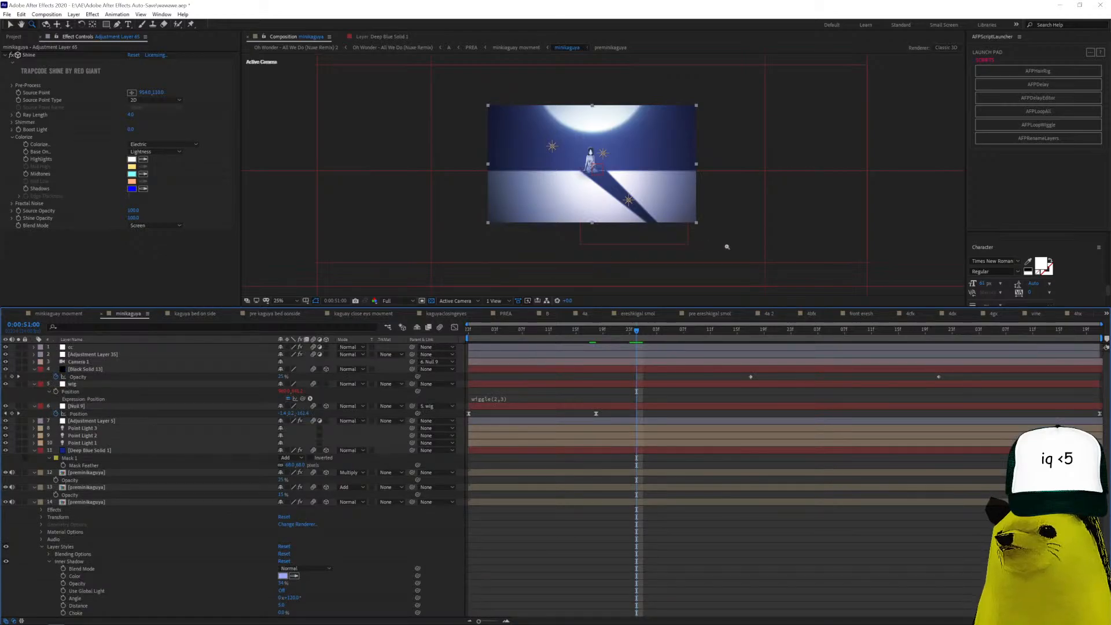
Return to the PREA composition, go to the closing-eyes shot, and open its kaguay close eye movment composition.
left_click(1106, 313)
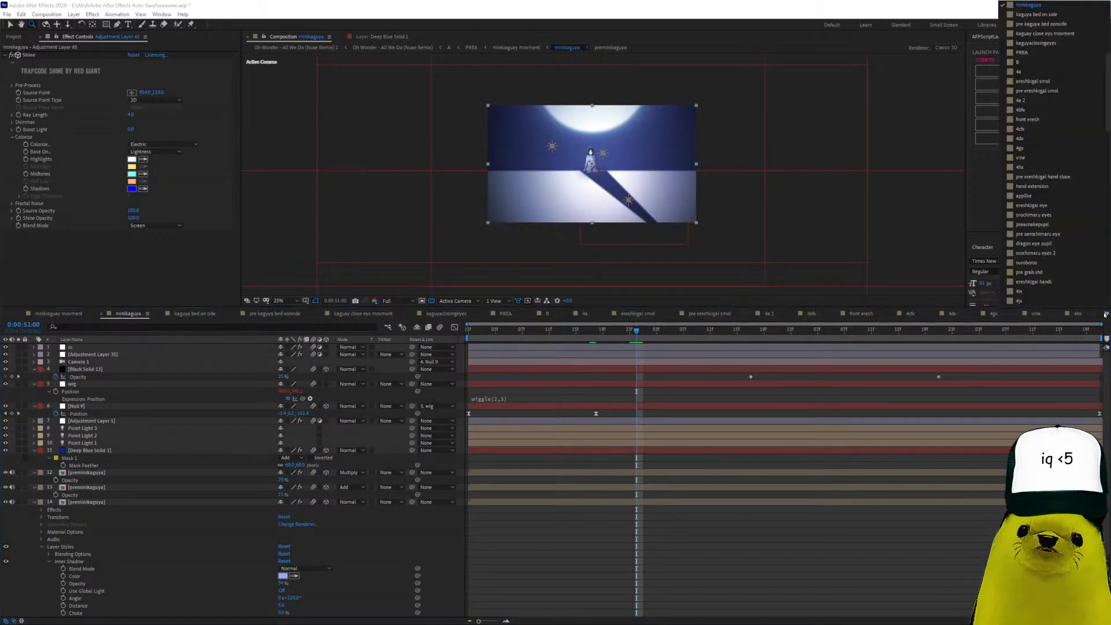
left_click(1030, 52)
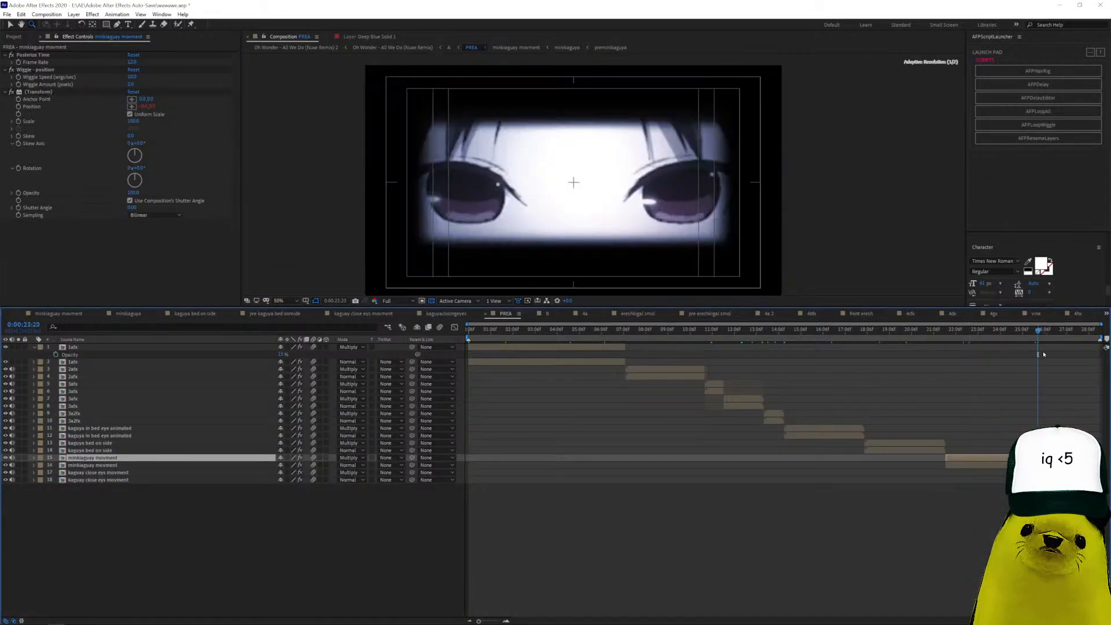
double_click(162, 472)
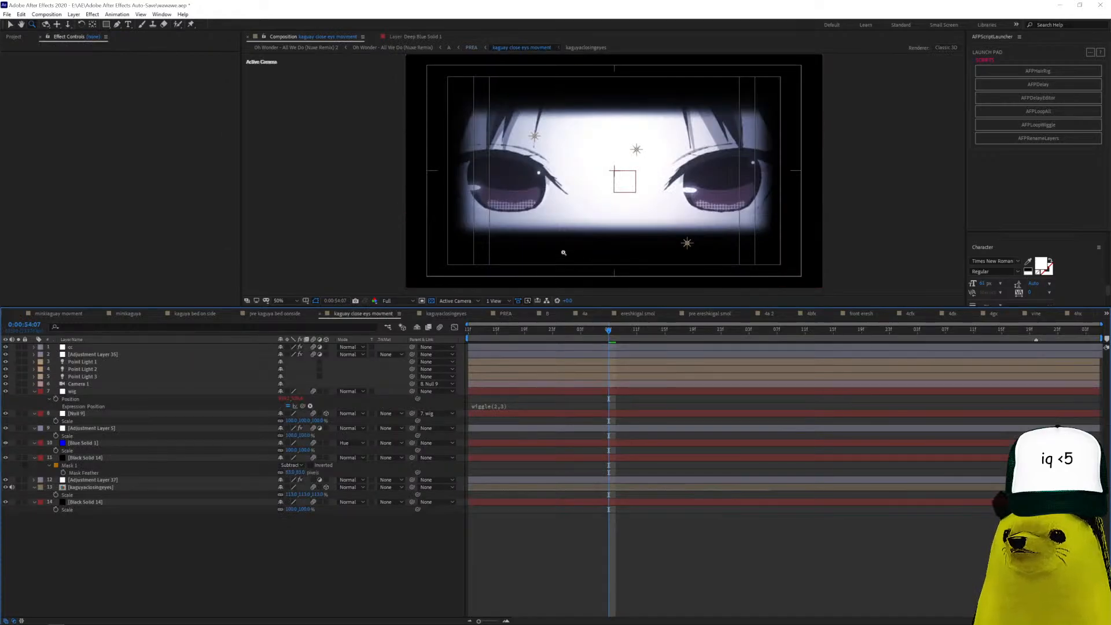
Open the nested kaguyaclosingeyes composition from layer 13 and scrub through its source clip to the closed eyes.
left_click(162, 487)
double_click(159, 489)
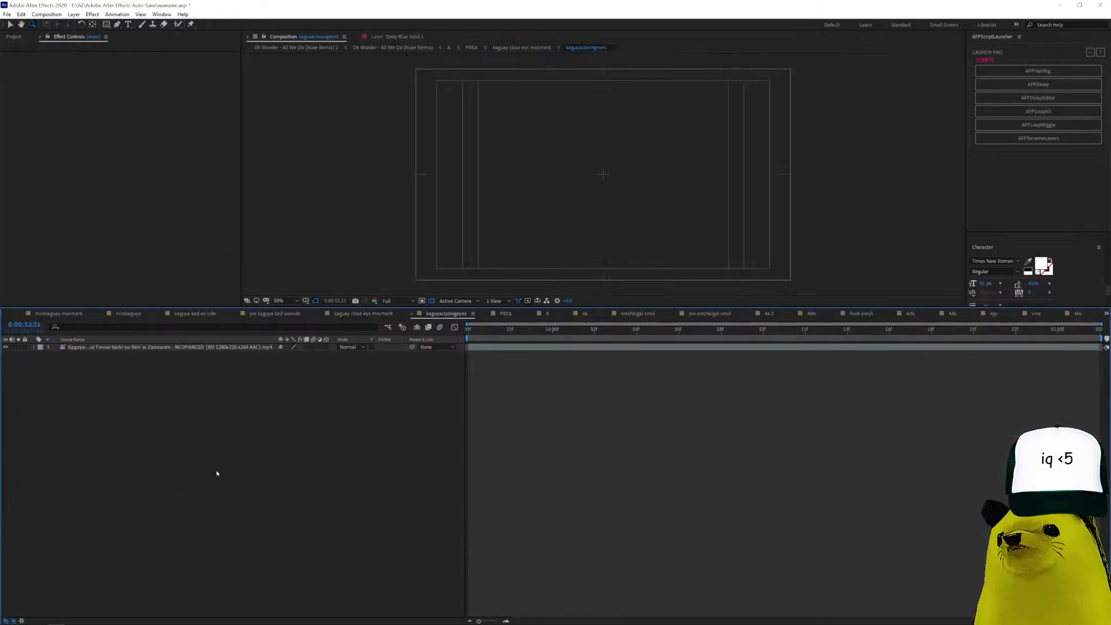
left_click_drag(573, 329, 1027, 329)
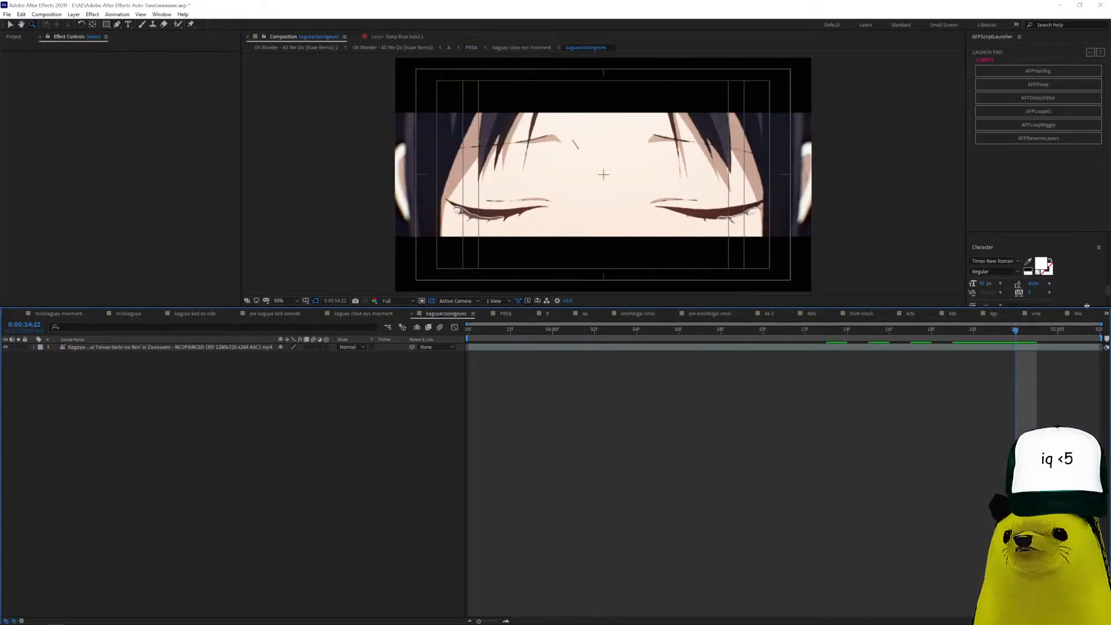
Switch to composition B and move the playhead to the distant walking-figure shot at 0:00:57:06.
left_click(1104, 314)
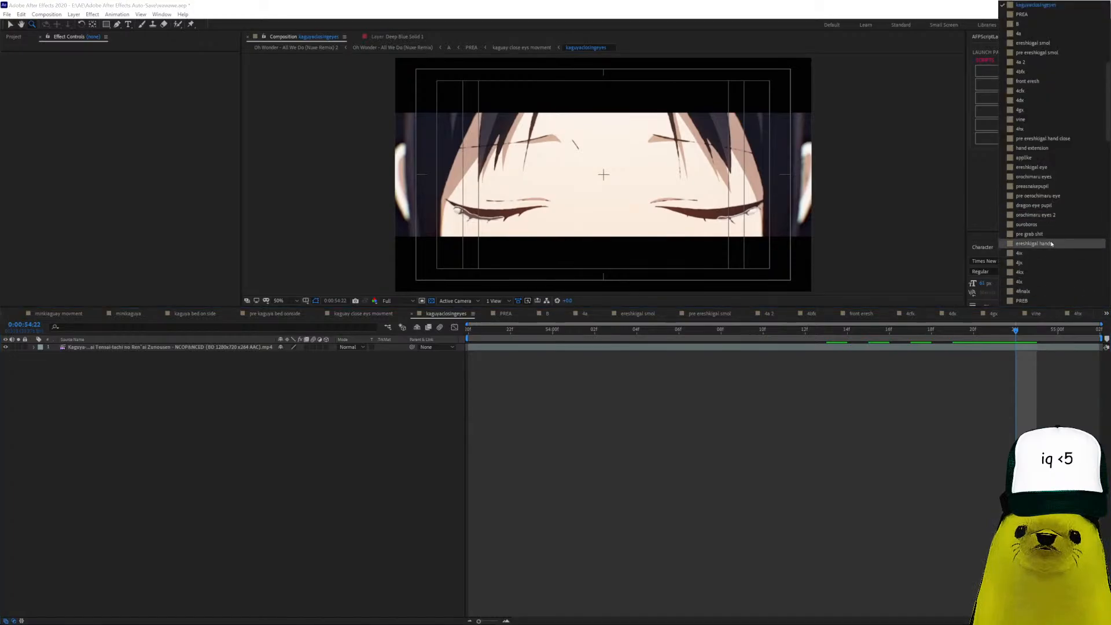
left_click(1022, 24)
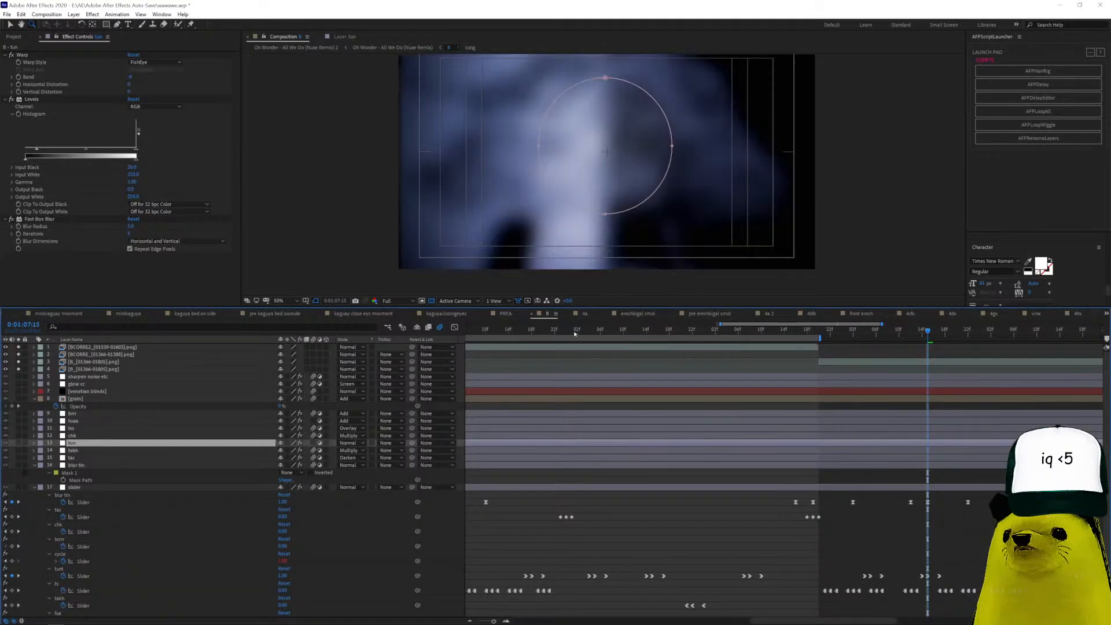
left_click(572, 330)
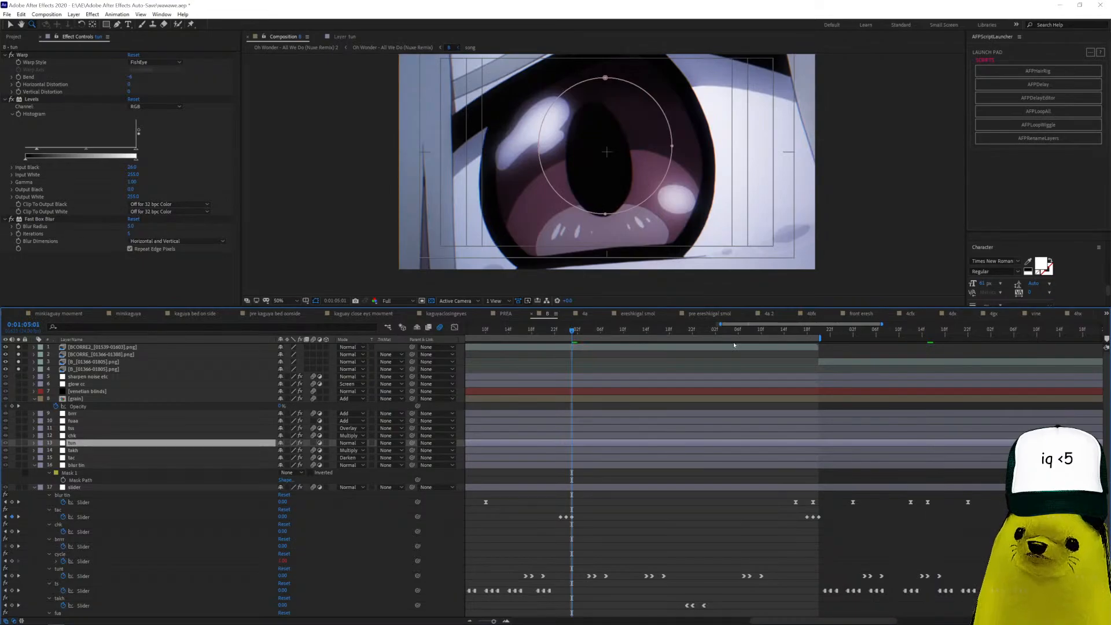
scroll(734, 345, "down", 5)
left_click(481, 332)
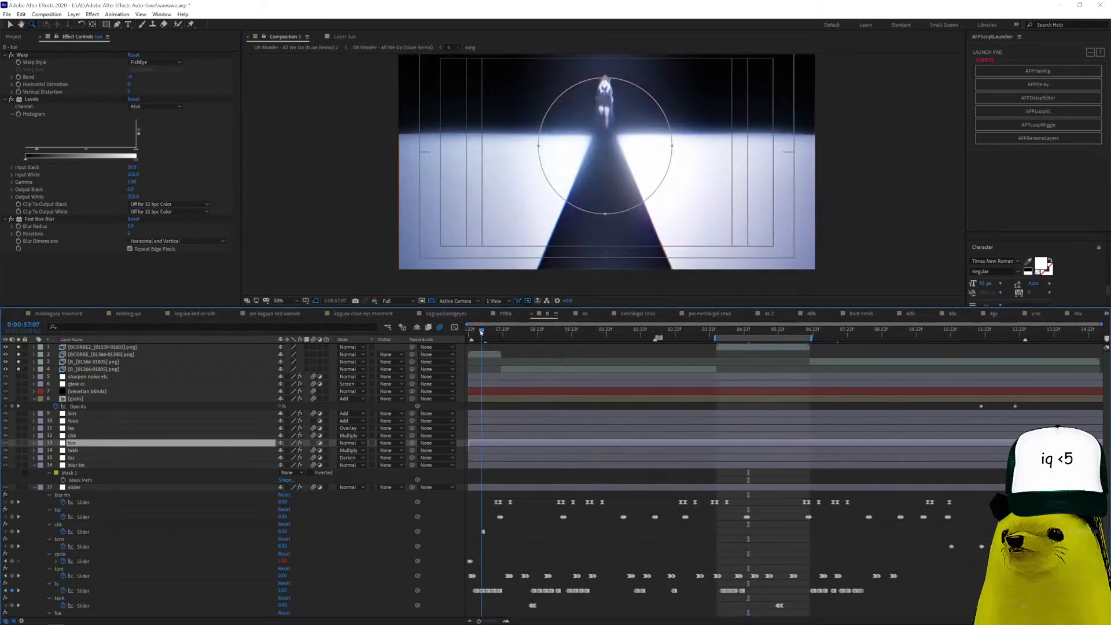
left_click_drag(481, 332, 480, 332)
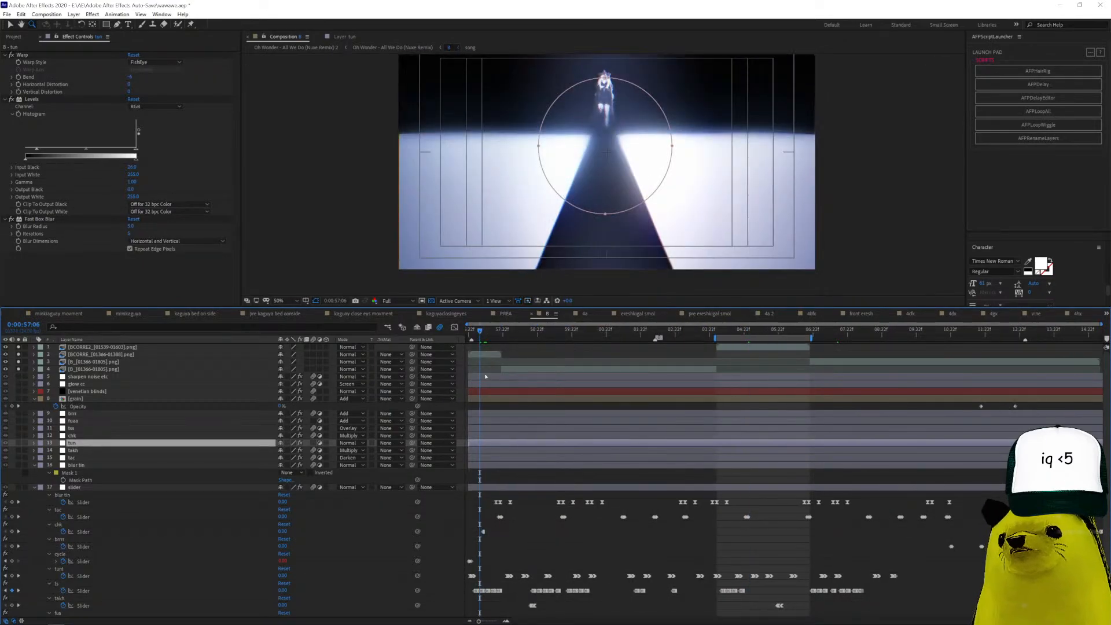
Inspect the effects on composition B's adjustment layers, including glow cc, venetian blinds and grain, and the controls on the slider layer.
left_click(118, 377)
left_click(115, 385)
left_click(113, 392)
left_click(111, 399)
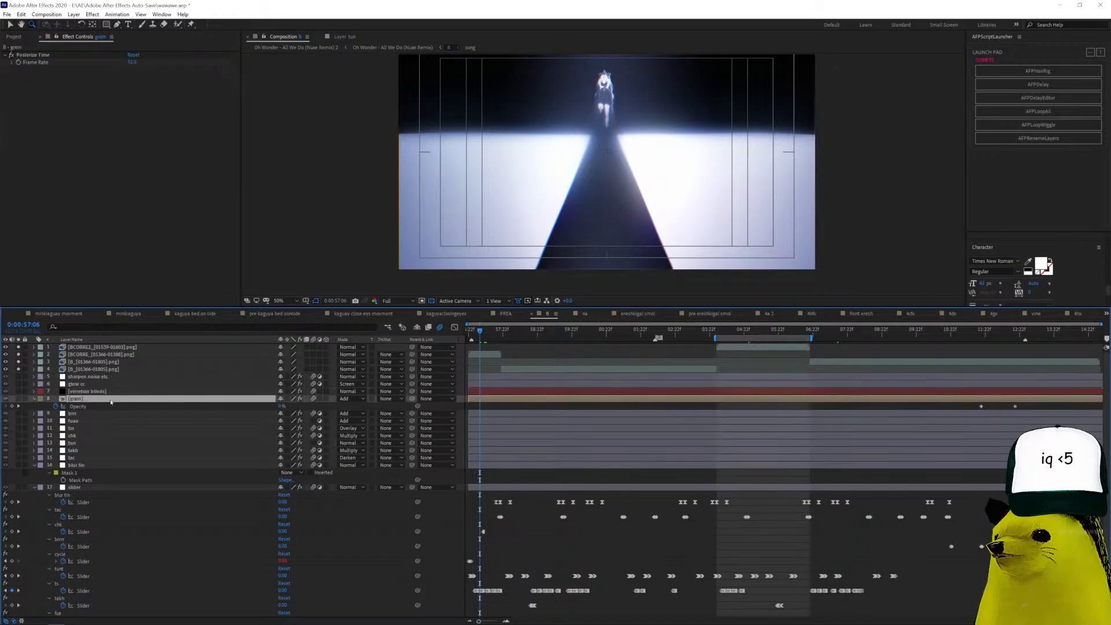
left_click(107, 416)
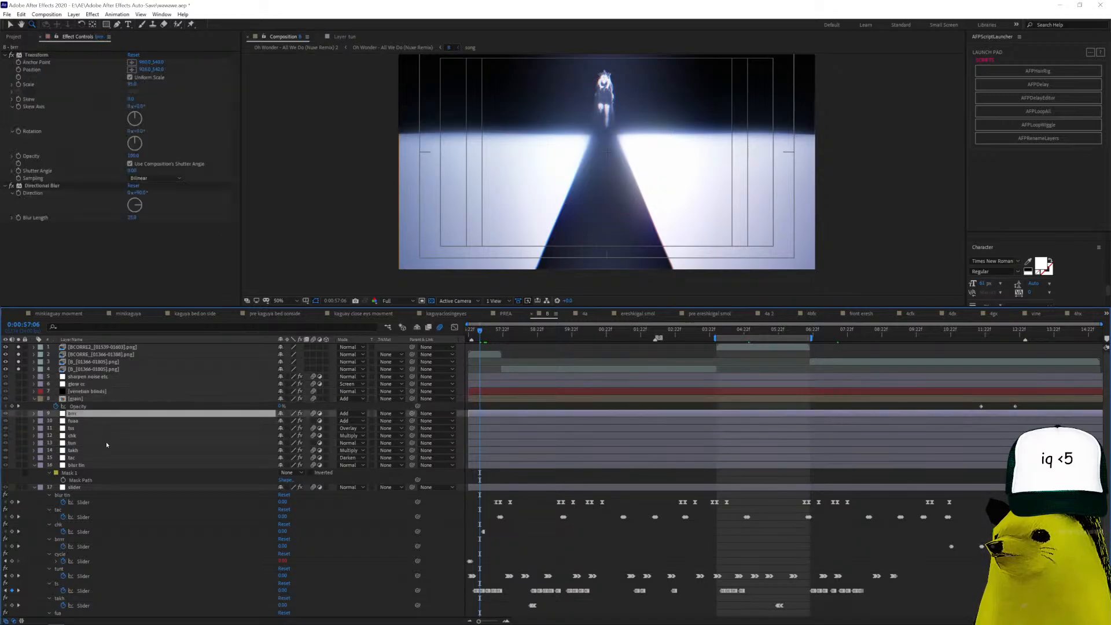
left_click(103, 488)
scroll(141, 502, "down", 3)
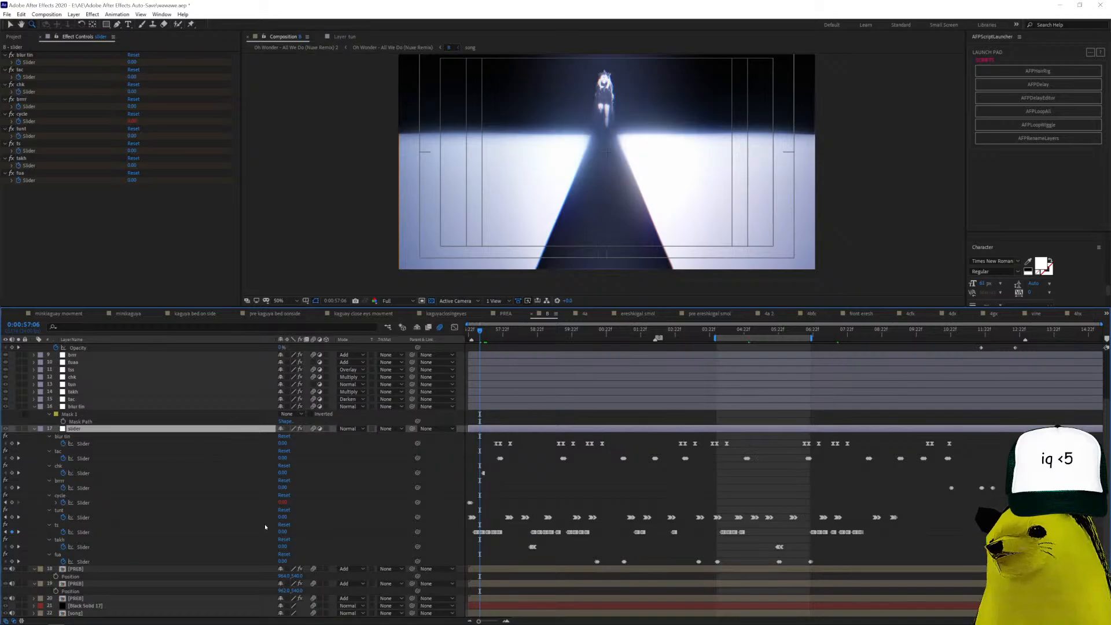
Open the PREB composition from layer 18, view the walking figure up close, and open the nested composition on its layer 15.
left_click(215, 570)
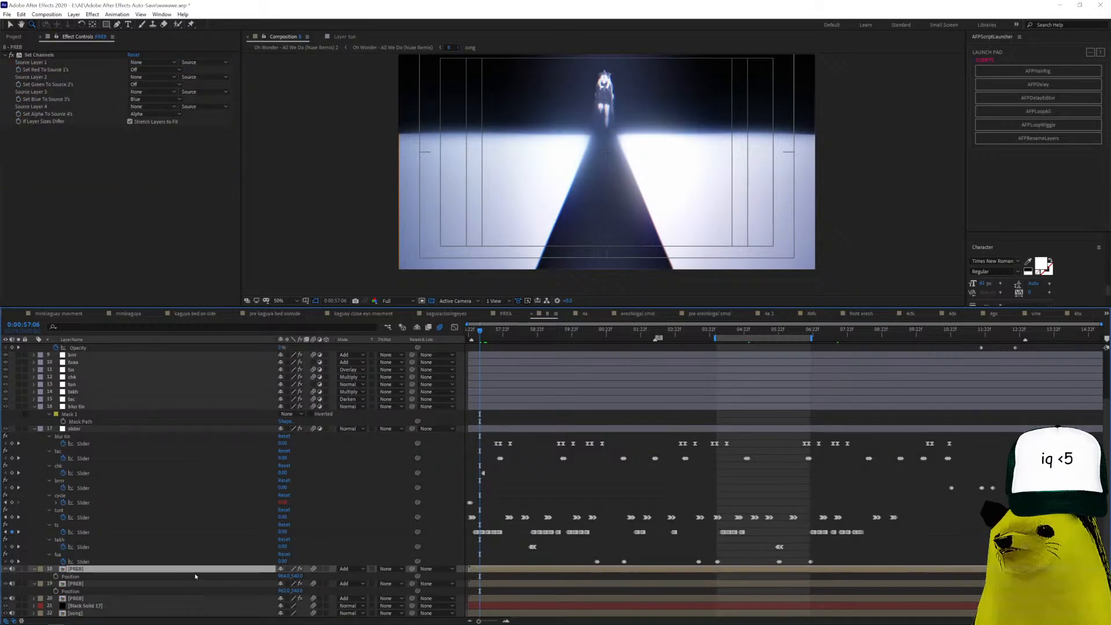
double_click(197, 571)
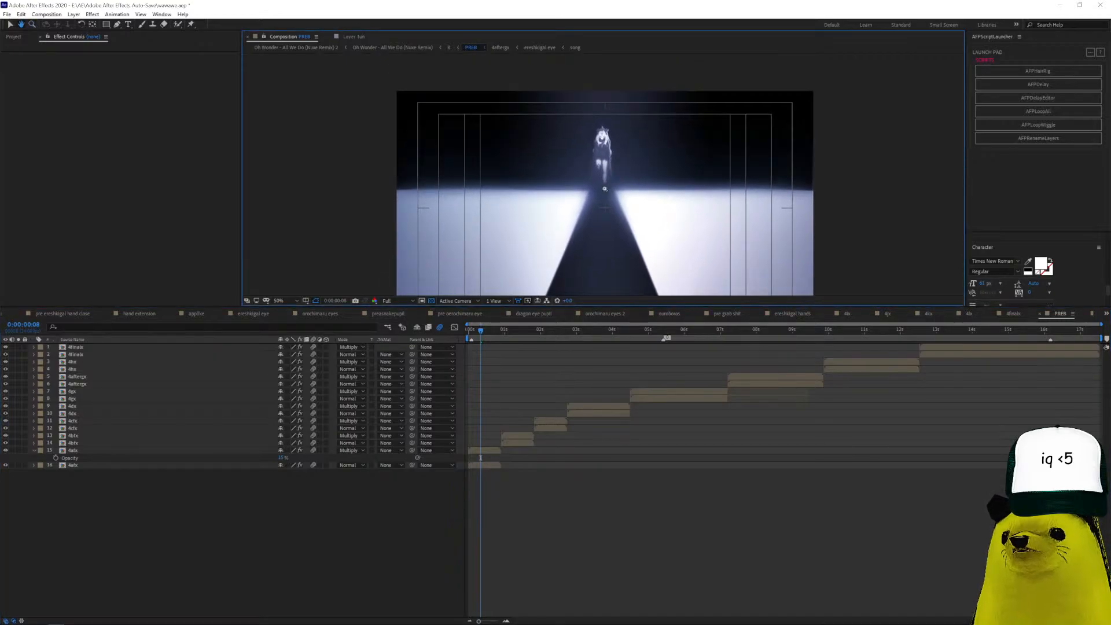
scroll(610, 144, "up", 2)
left_click_drag(608, 154, 609, 146)
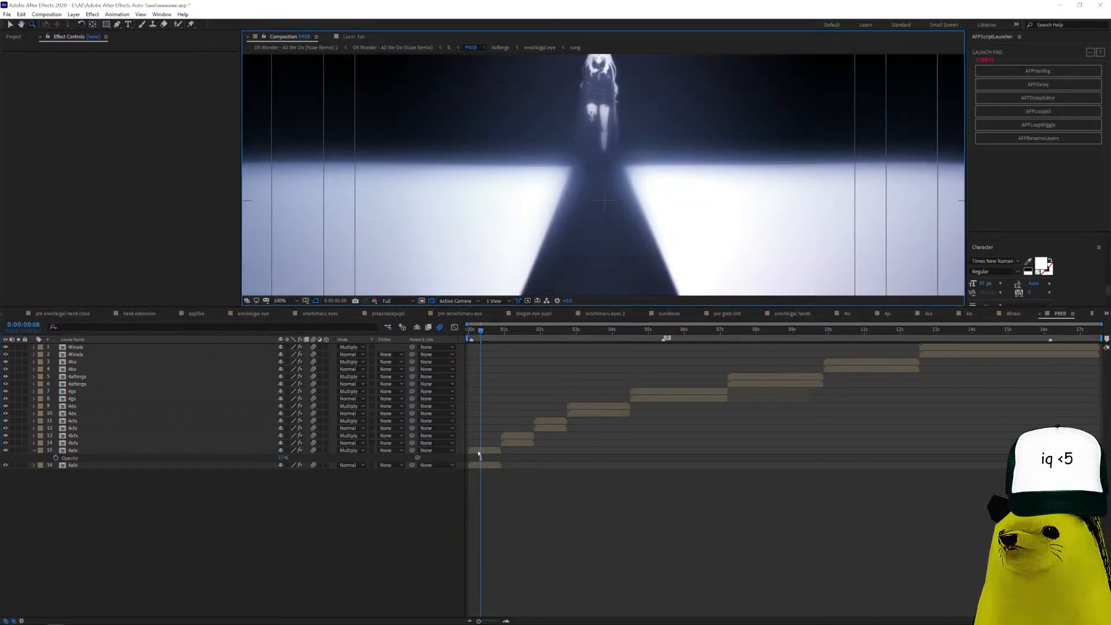
left_click(479, 452)
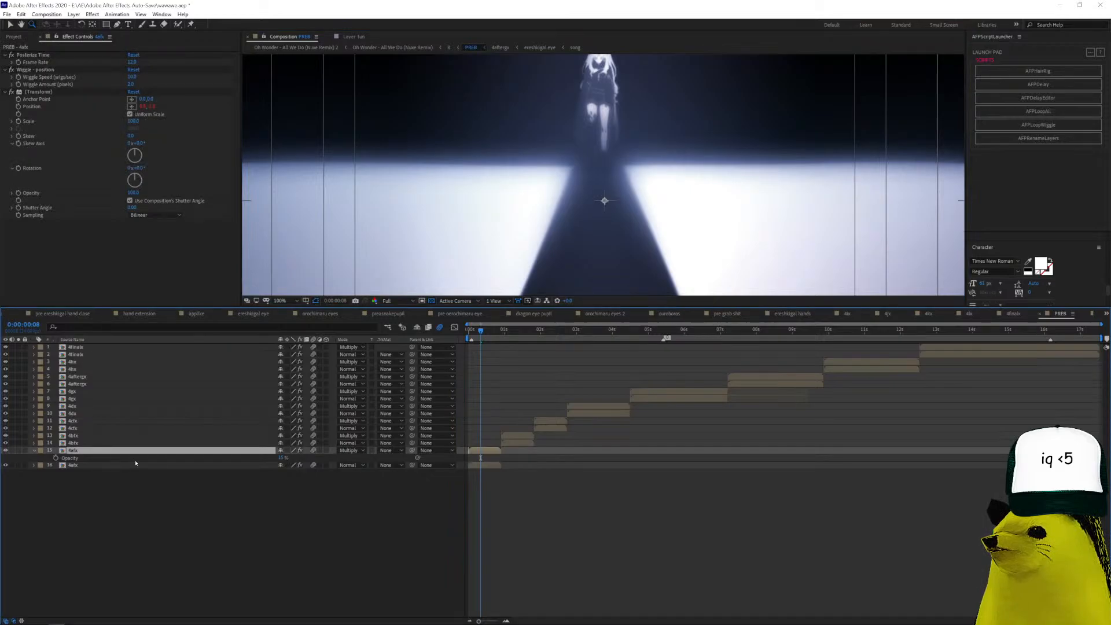
double_click(179, 453)
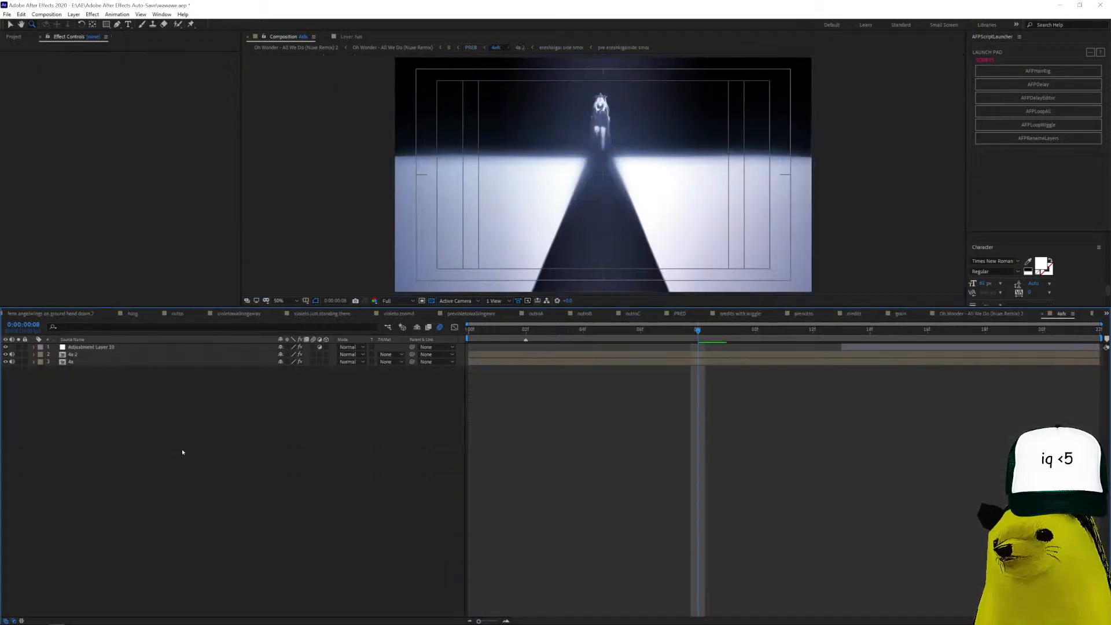
Inspect the Warp effect on Adjustment Layer 10 and scrub through the shot to frame 21.
left_click(870, 330)
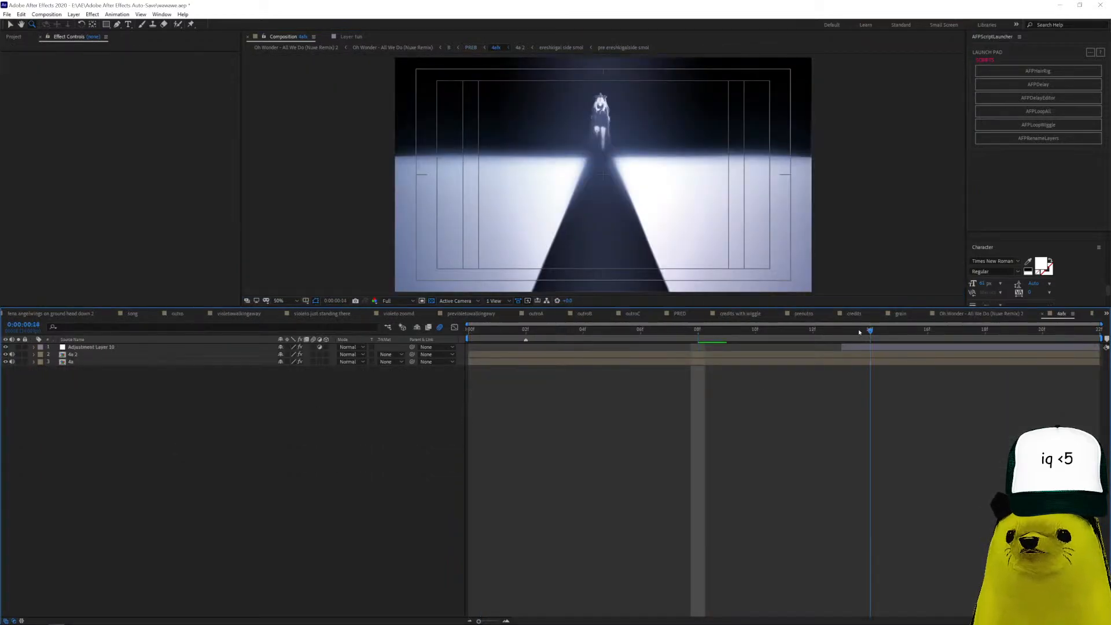
left_click(895, 347)
left_click_drag(898, 330, 1071, 331)
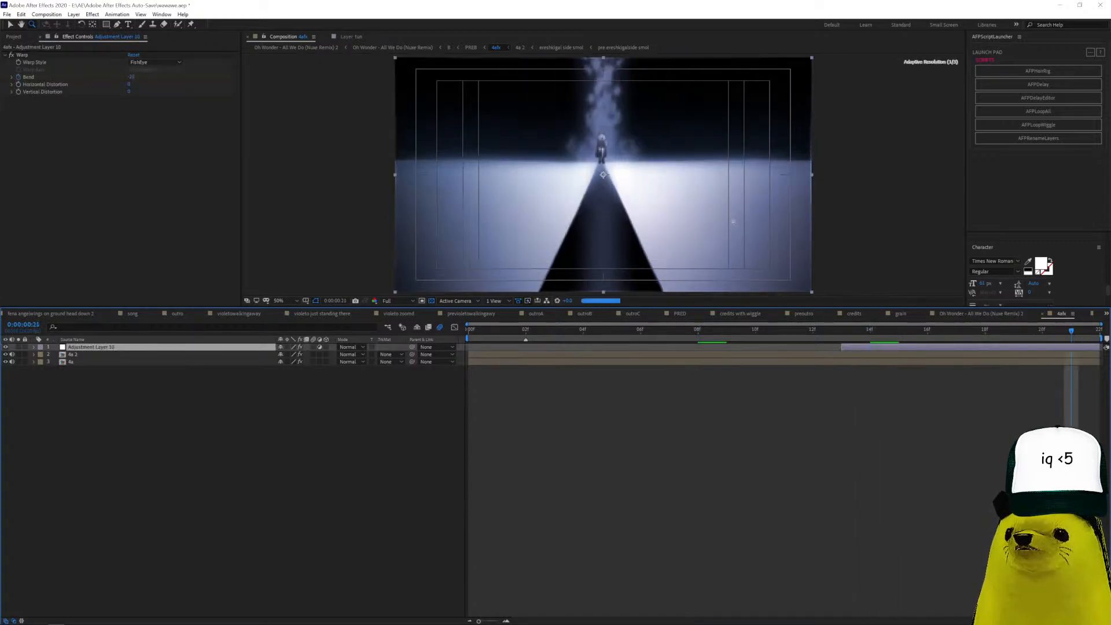
Open the nested 4a 2 composition from layer 2, go to 0:00:56:23, and look over its layer stack.
left_click(503, 356)
double_click(503, 357)
left_click(496, 339)
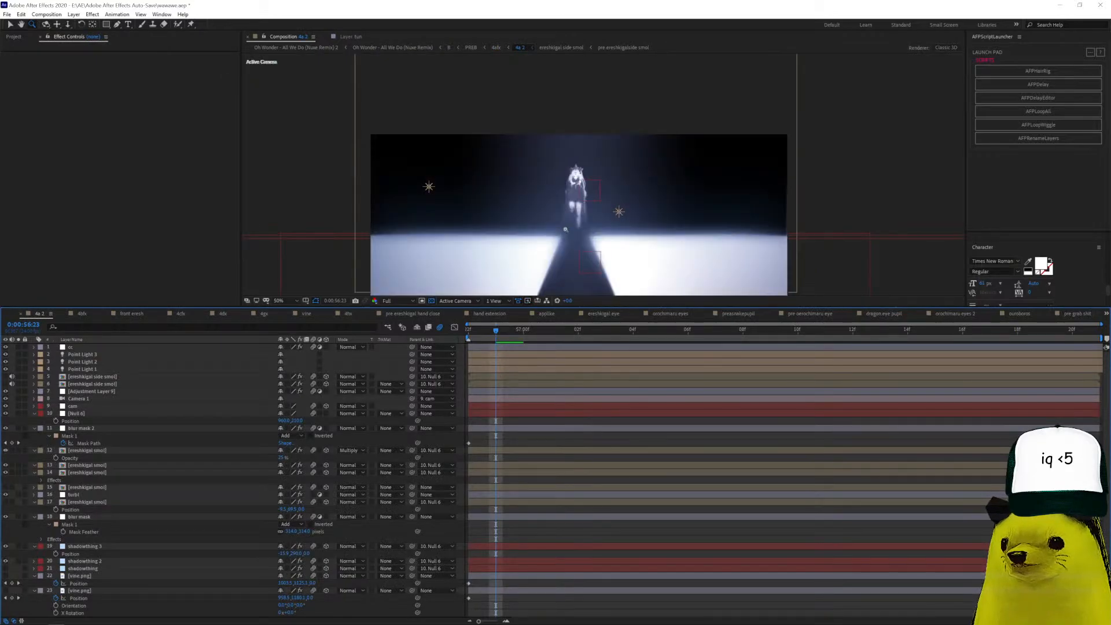
scroll(566, 229, "down", 2)
scroll(566, 229, "up", 2)
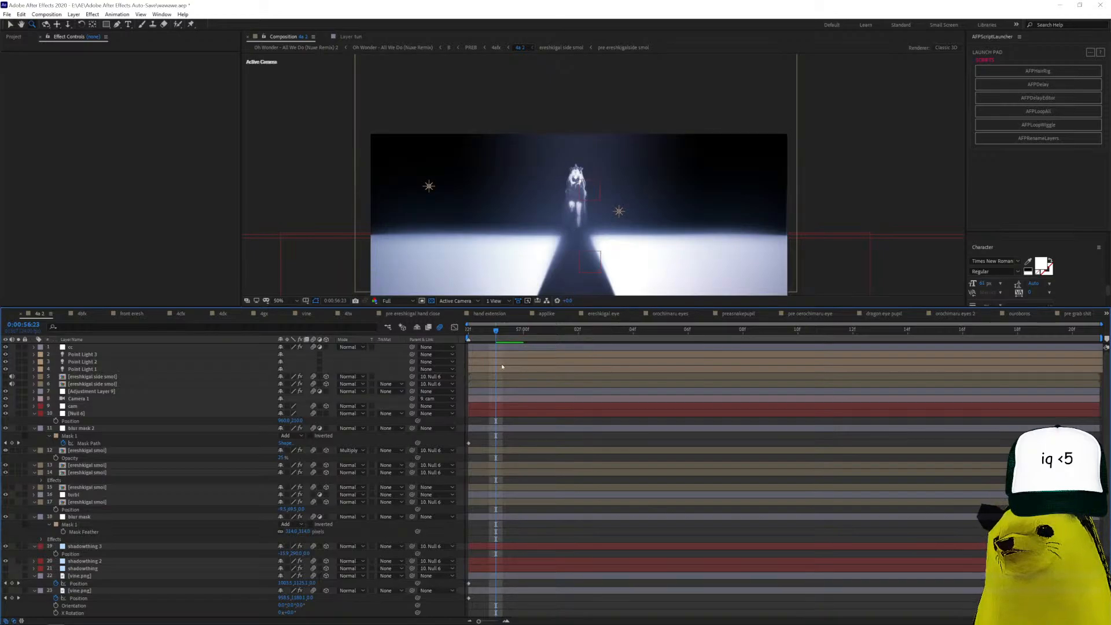
Inspect the CC Light Sweep on Adjustment Layer 9, solo the layer briefly, and scrub the shot to 0:00:57:20.
left_click(73, 348)
left_click(103, 392)
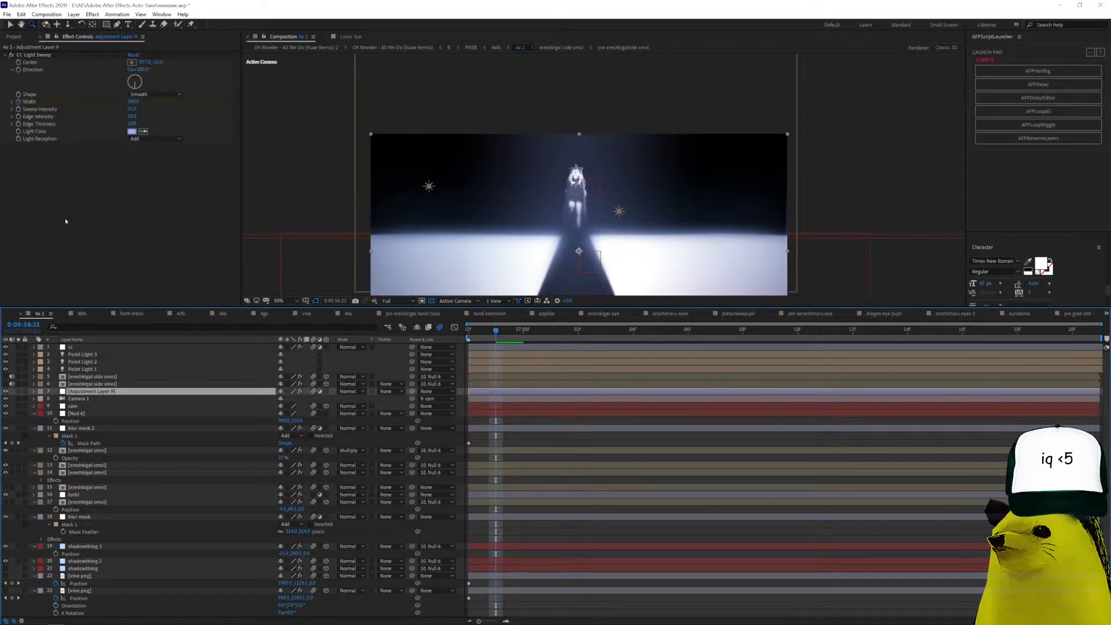
left_click(18, 391)
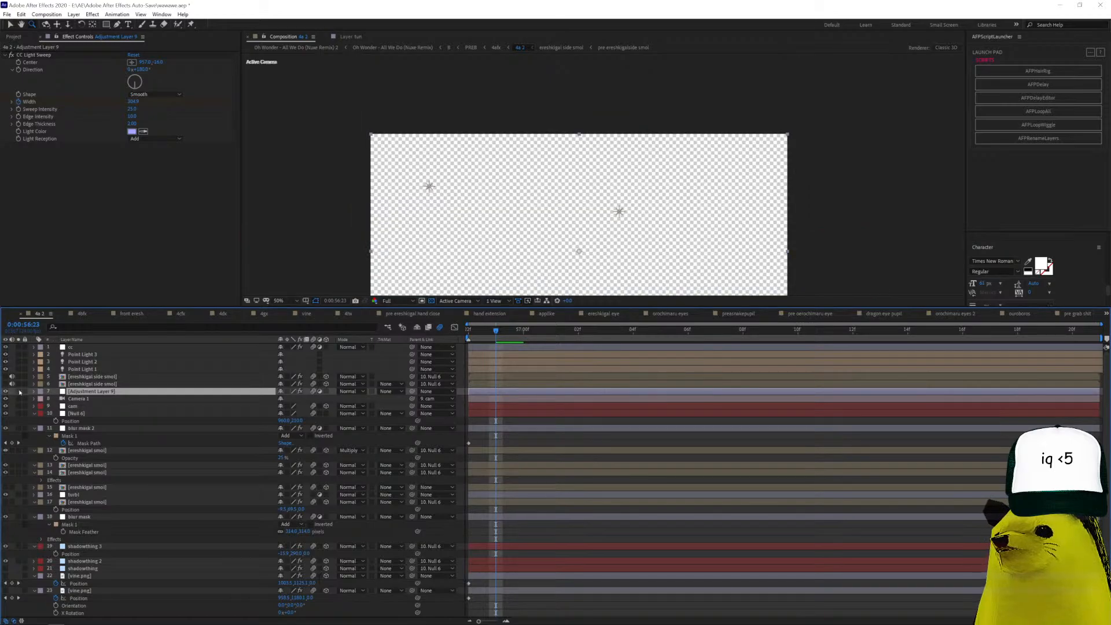
left_click(20, 392)
left_click_drag(631, 333, 1074, 331)
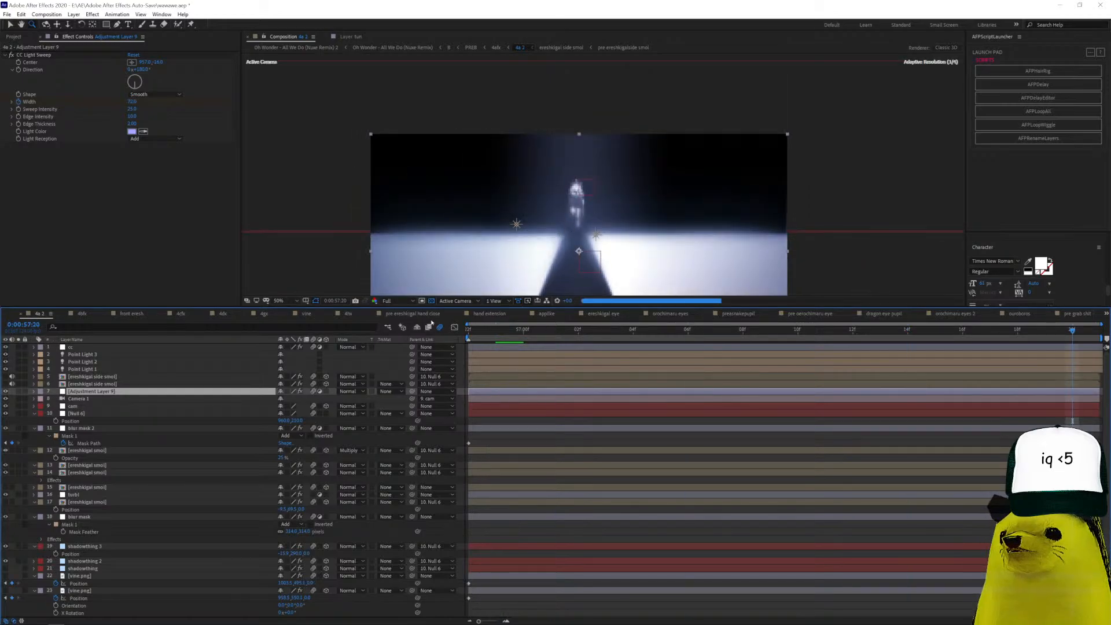
Inspect the effects on blur mask 2 and on the ereshkigal smol layers 12, 13 and 14.
left_click(81, 428)
left_click(582, 230)
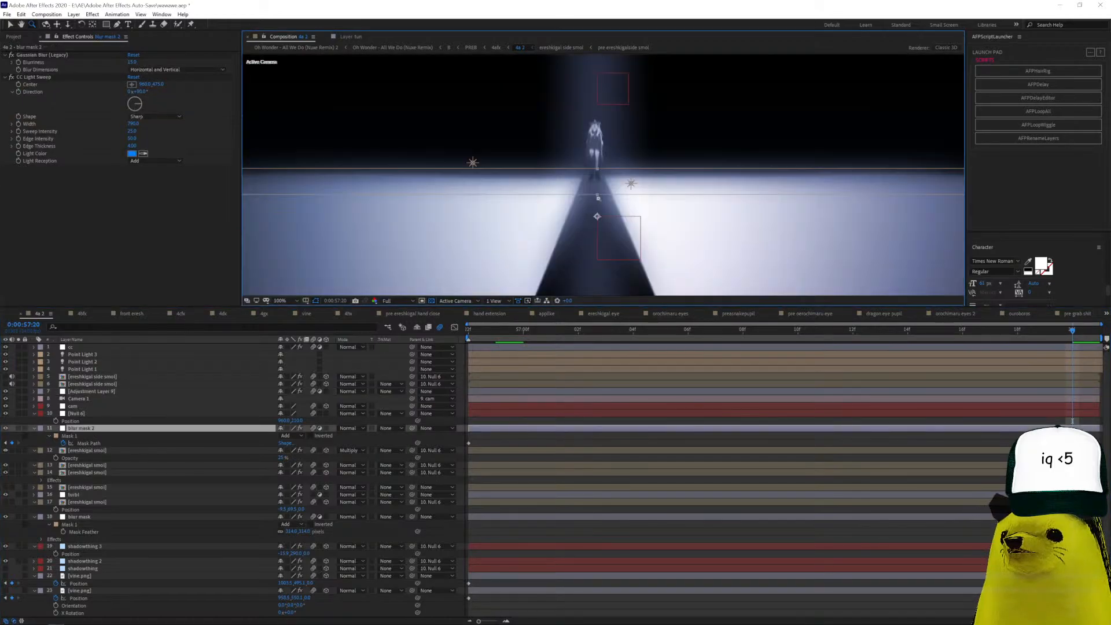
left_click(99, 449)
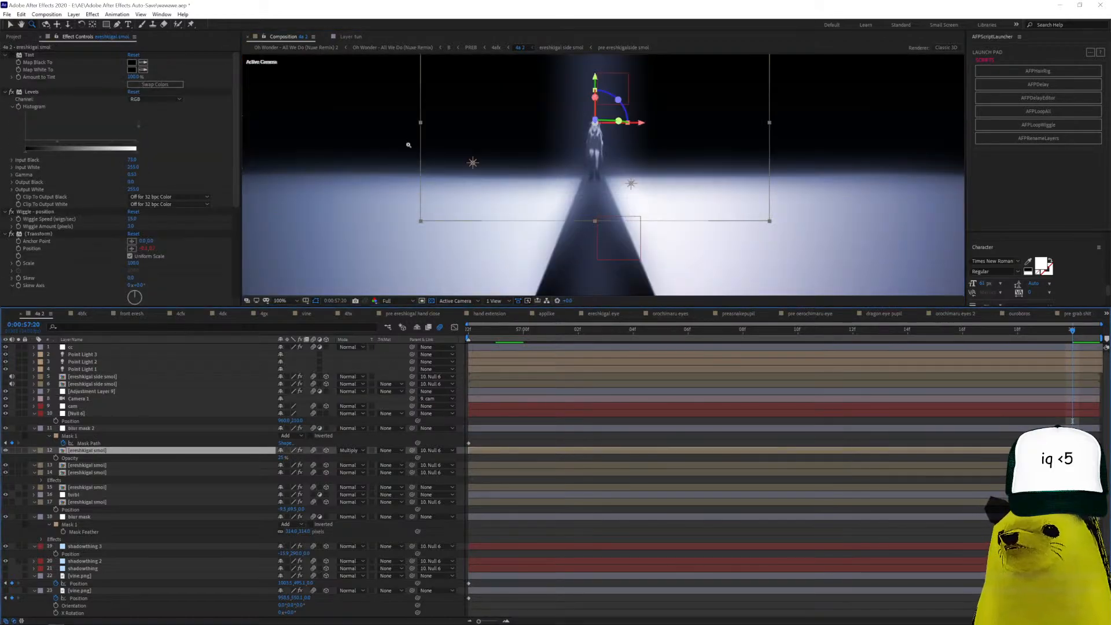
scroll(52, 247, "down", 5)
left_click(88, 466)
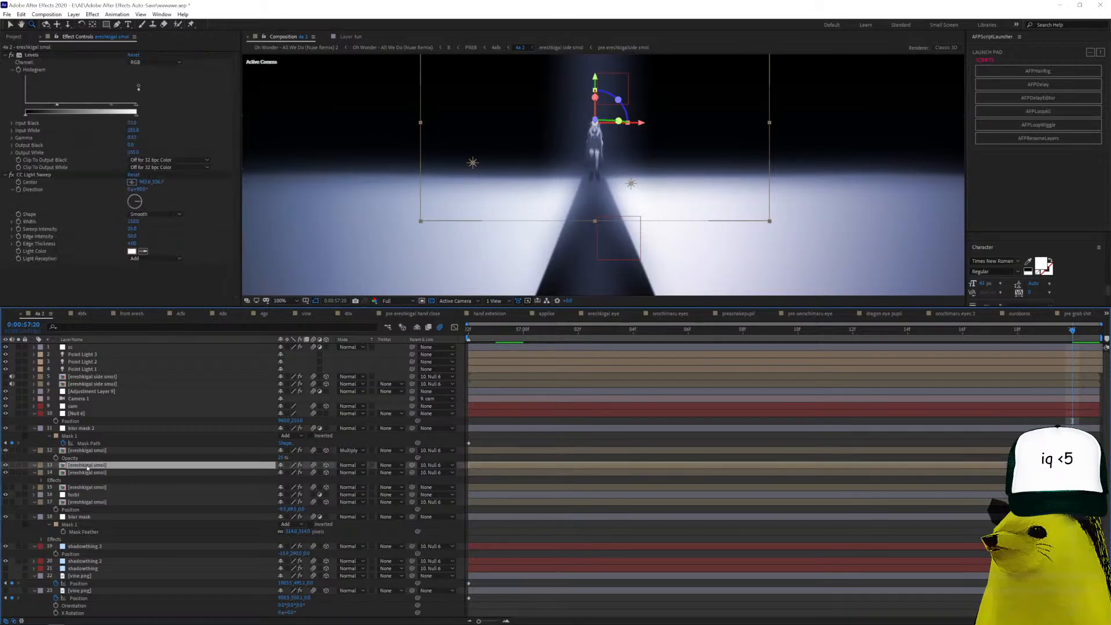
left_click(106, 472)
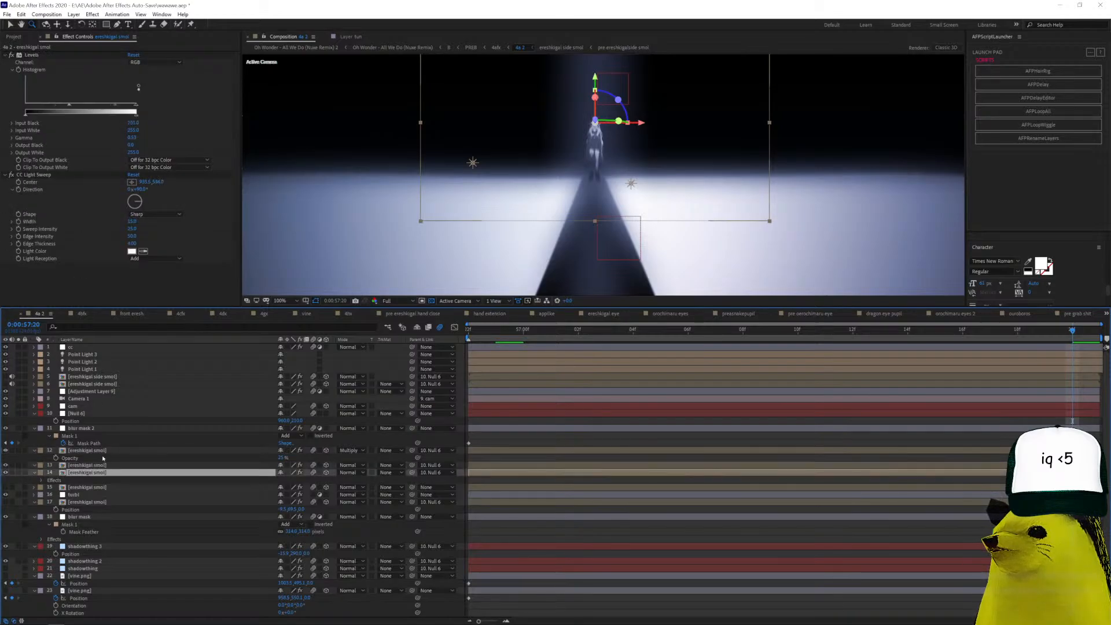
Inspect the Turbulent Displace effect on layer 16 and toggle the layer's visibility to compare its influence on the frame.
left_click(96, 496)
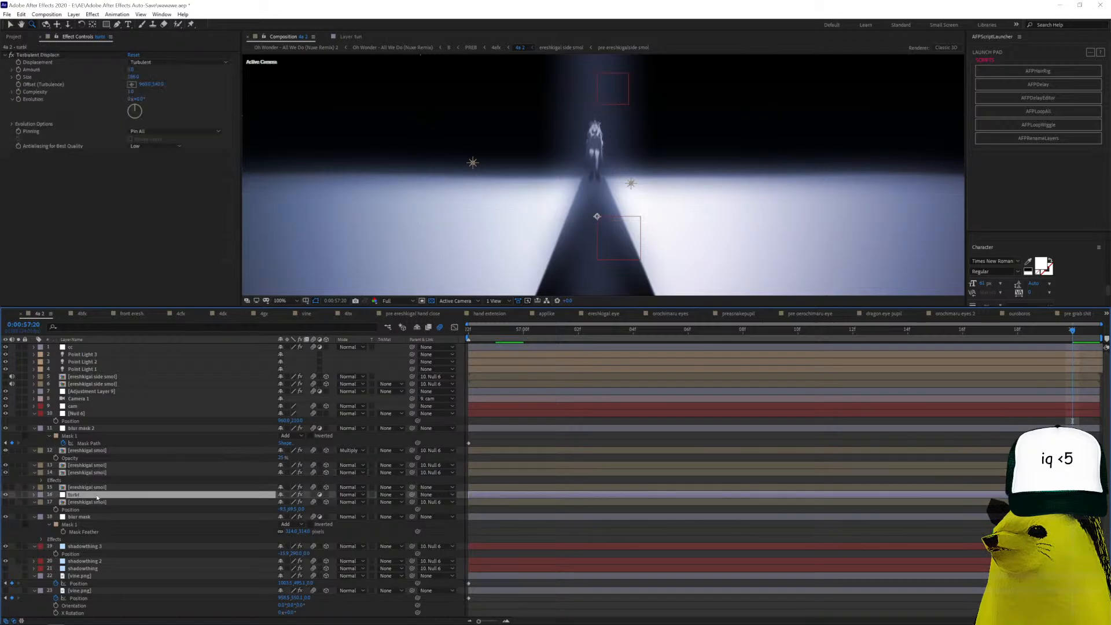
scroll(560, 216, "down", 2)
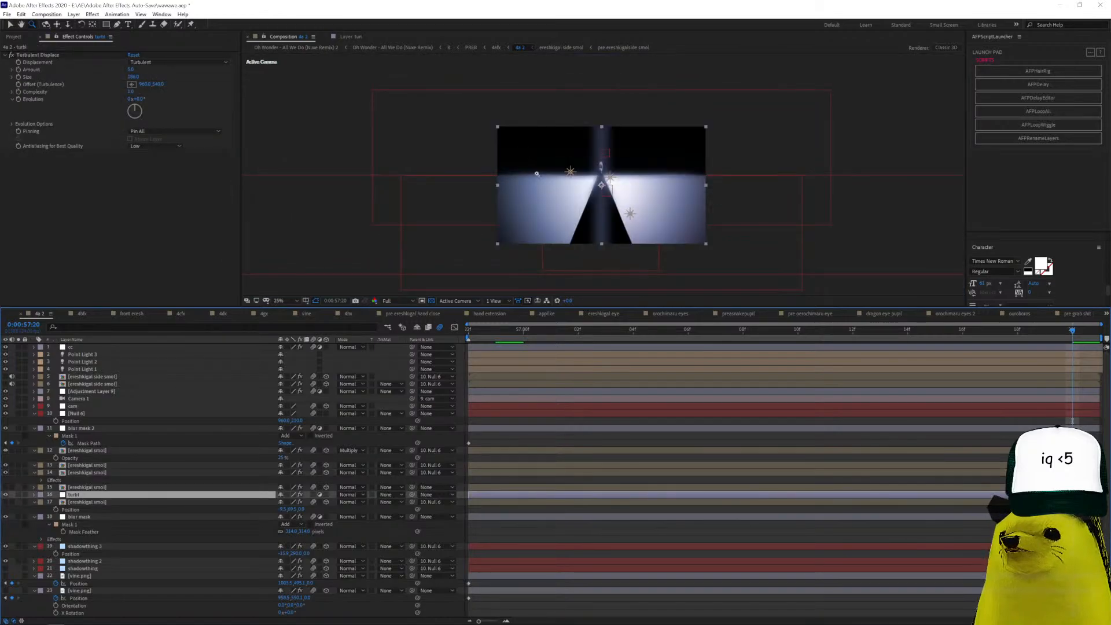
scroll(537, 174, "up", 2)
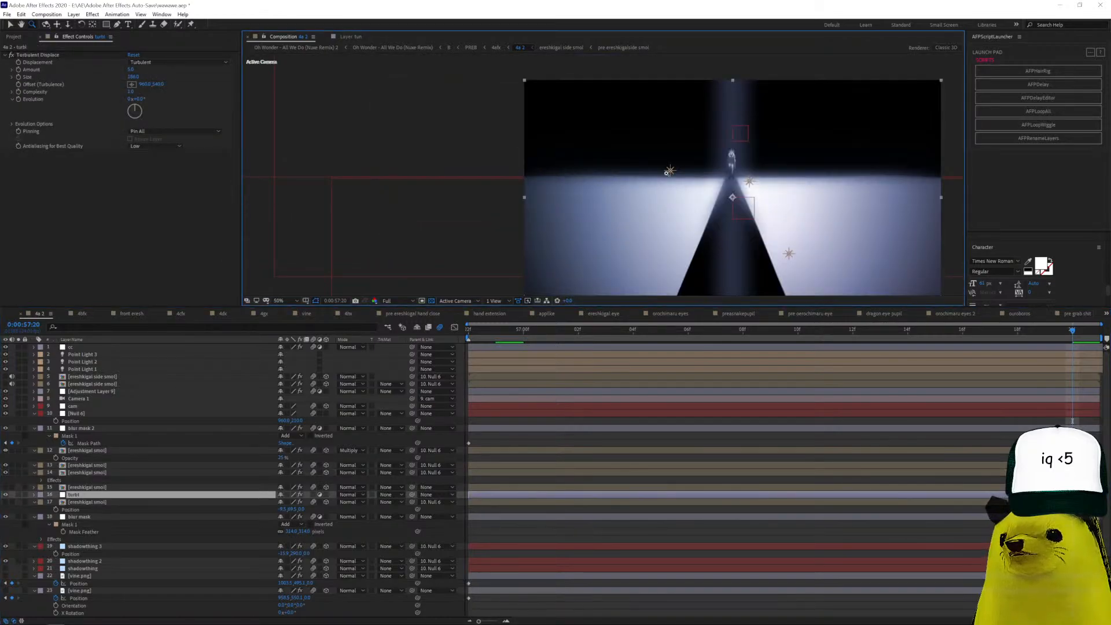
left_click(6, 495)
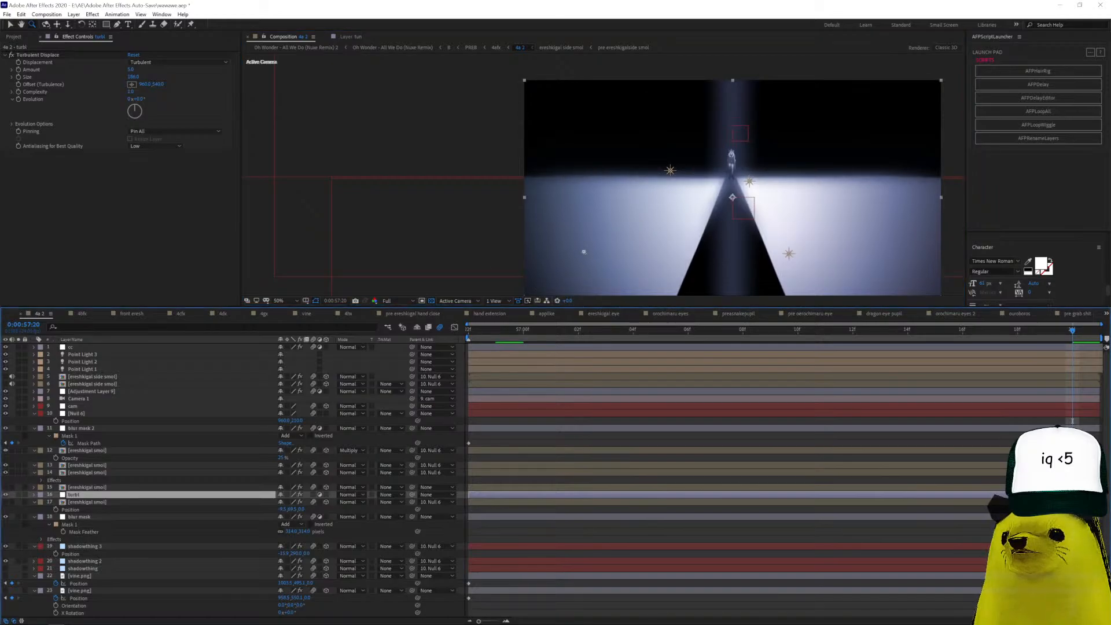
Inspect the blur mask layer's Gaussian Blur and CC Light Sweep, and shadowthing 3's Tint, blur and full outline.
scroll(139, 463, "down", 4)
left_click(93, 436)
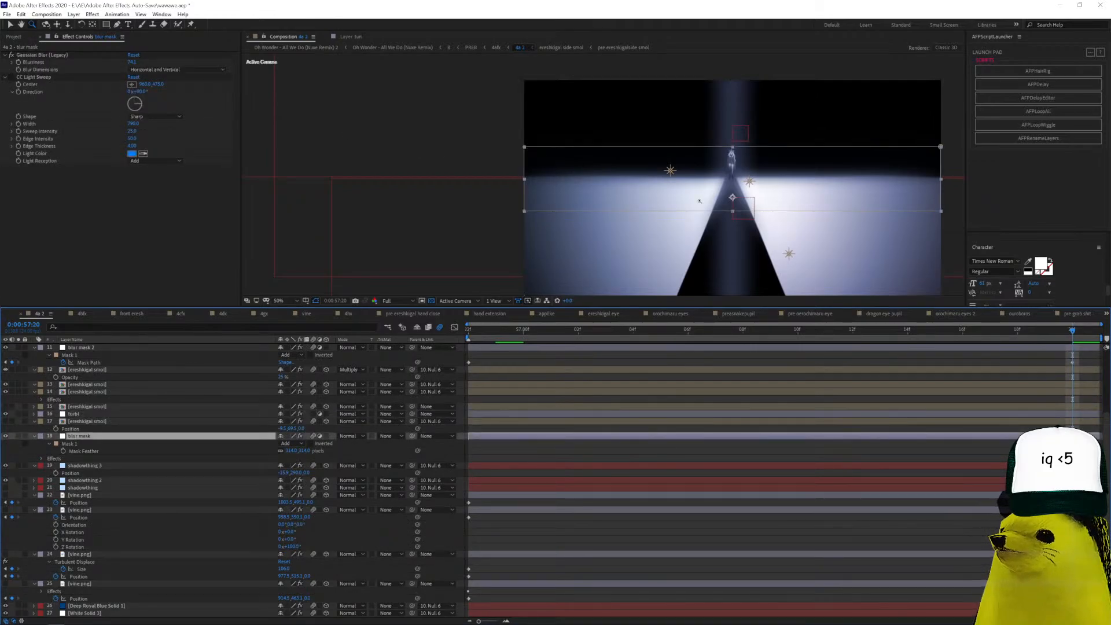
left_click(103, 468)
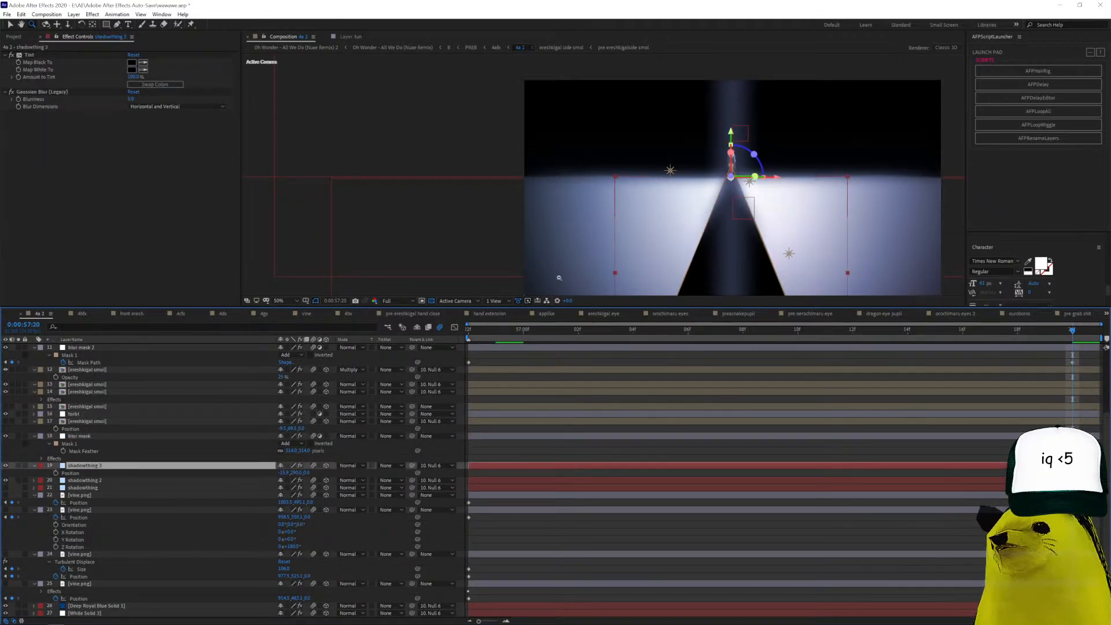
key("comma")
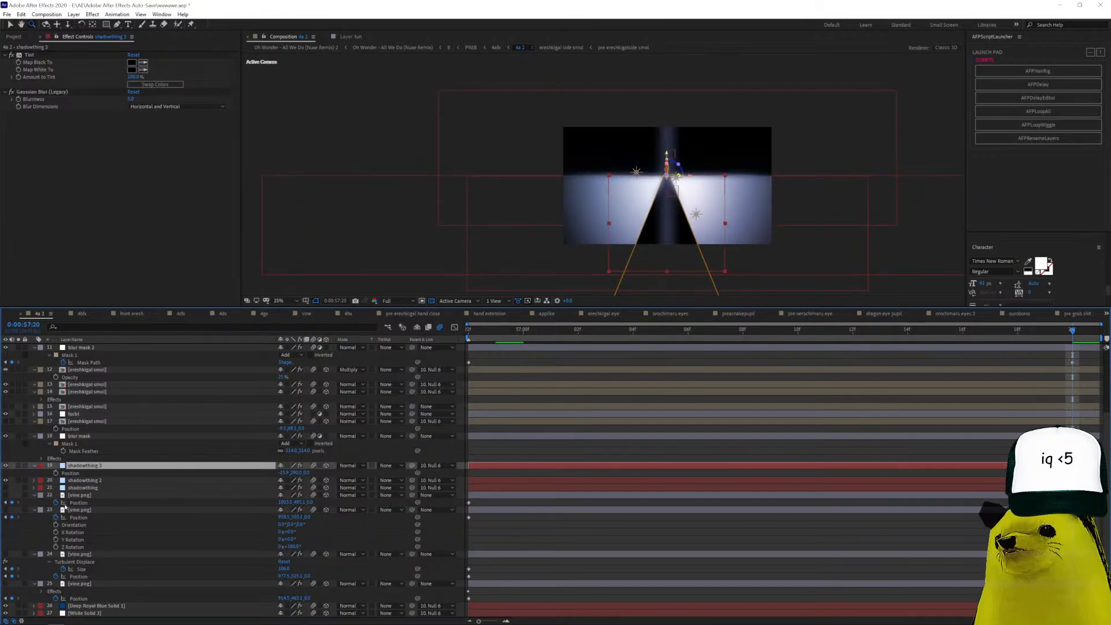
Inspect shadowthing 2's Tint while soloing the layer briefly, and check the effects on vine.png layer 23.
left_click(91, 481)
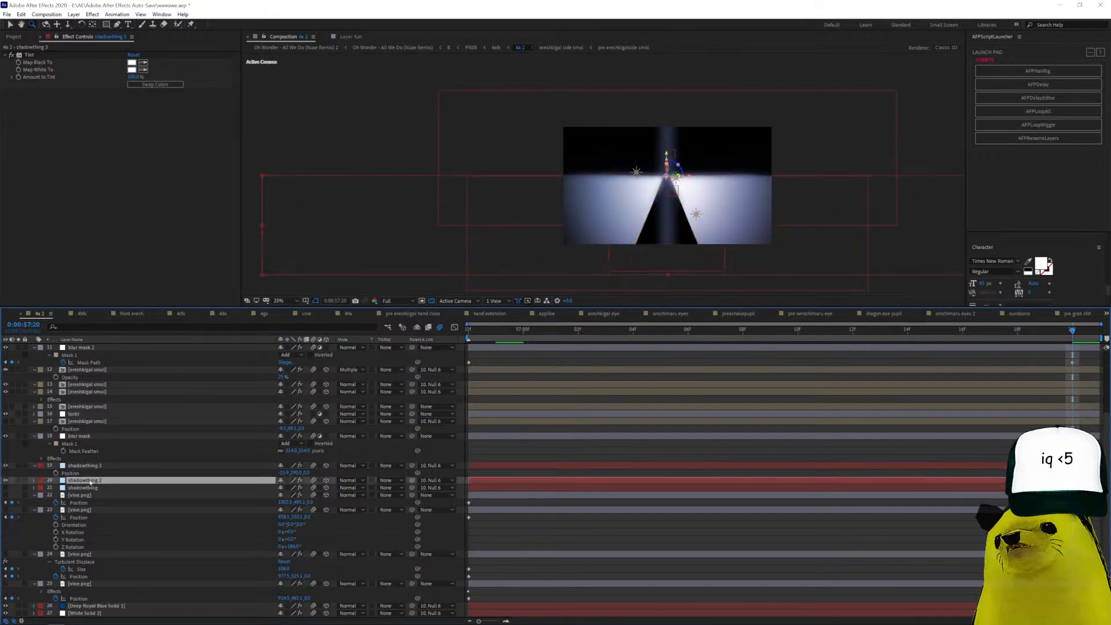
left_click(17, 482)
left_click(17, 482)
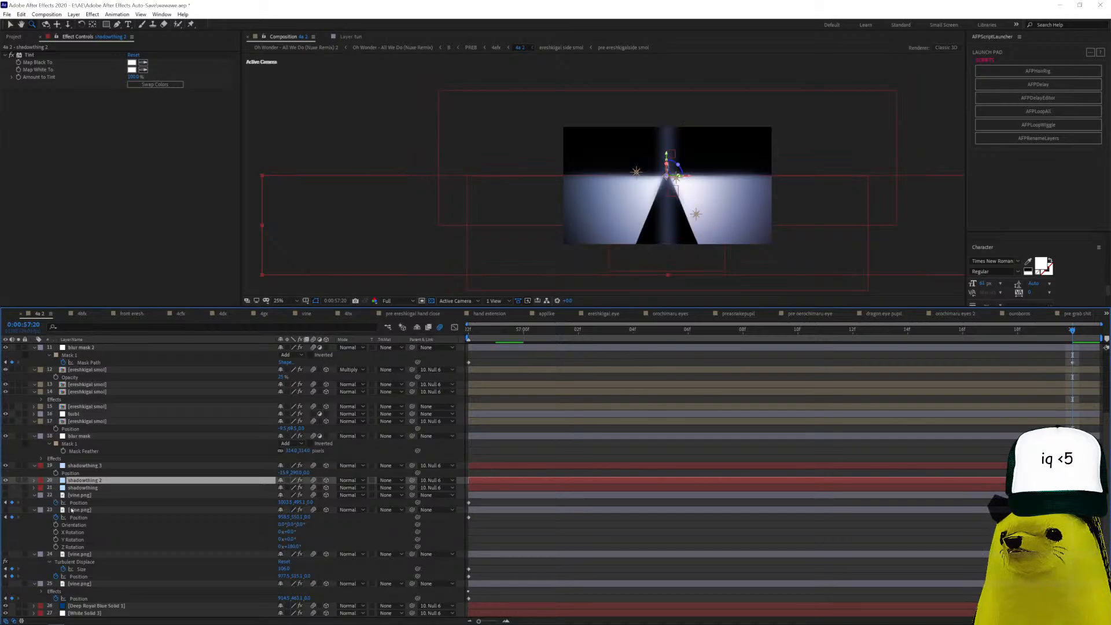
left_click(89, 511)
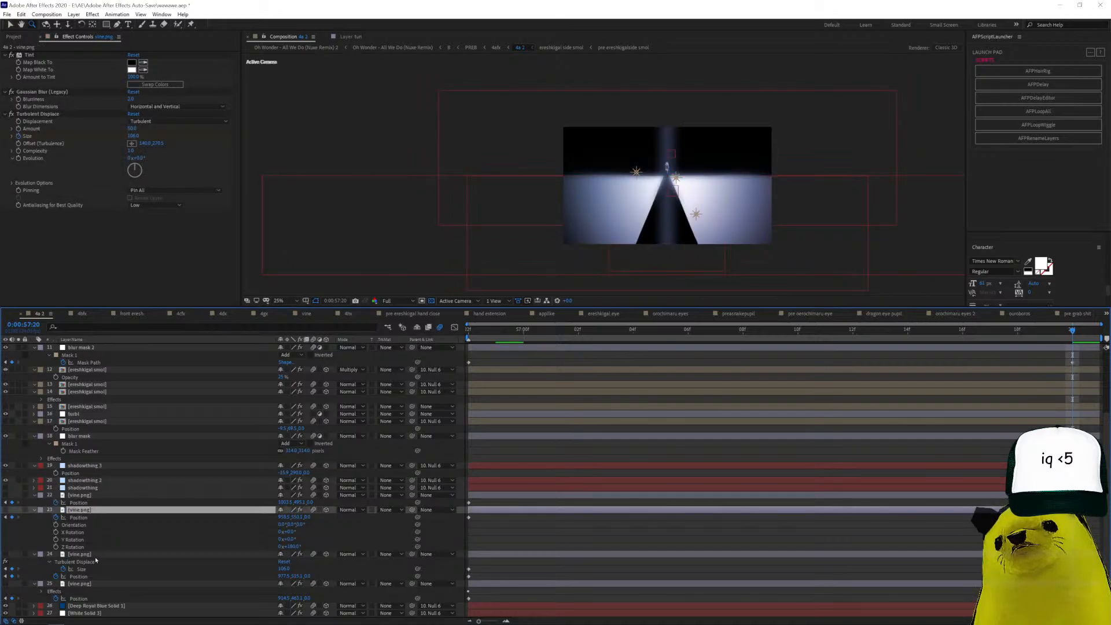
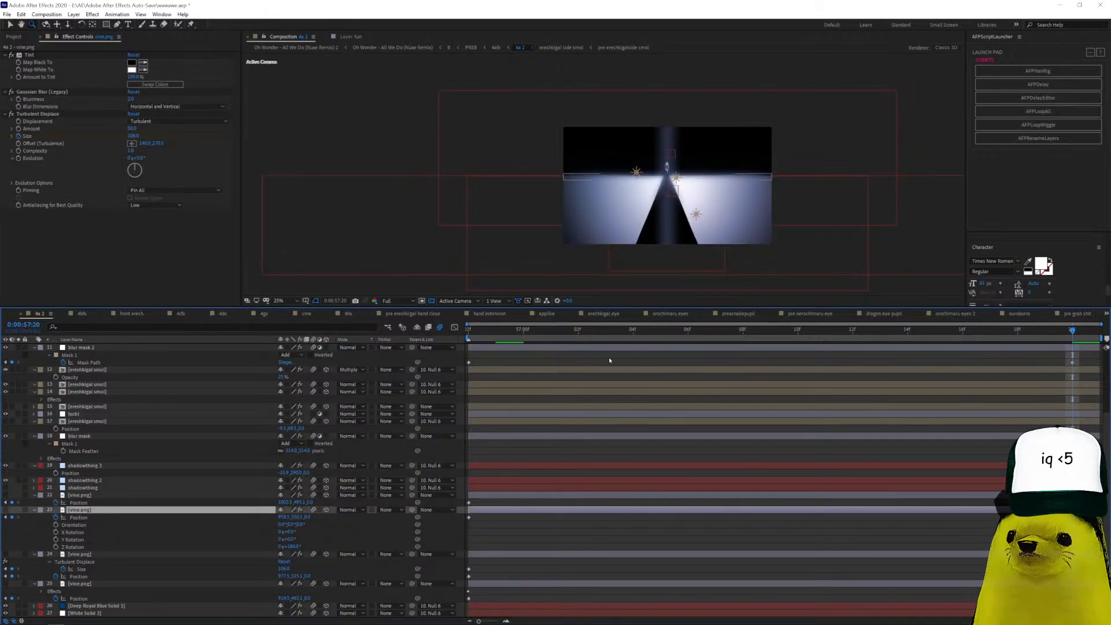
Show the hidden vine.png layers, including 23 and 24, and check the effects on solid layers 26 and 27.
left_click(90, 555)
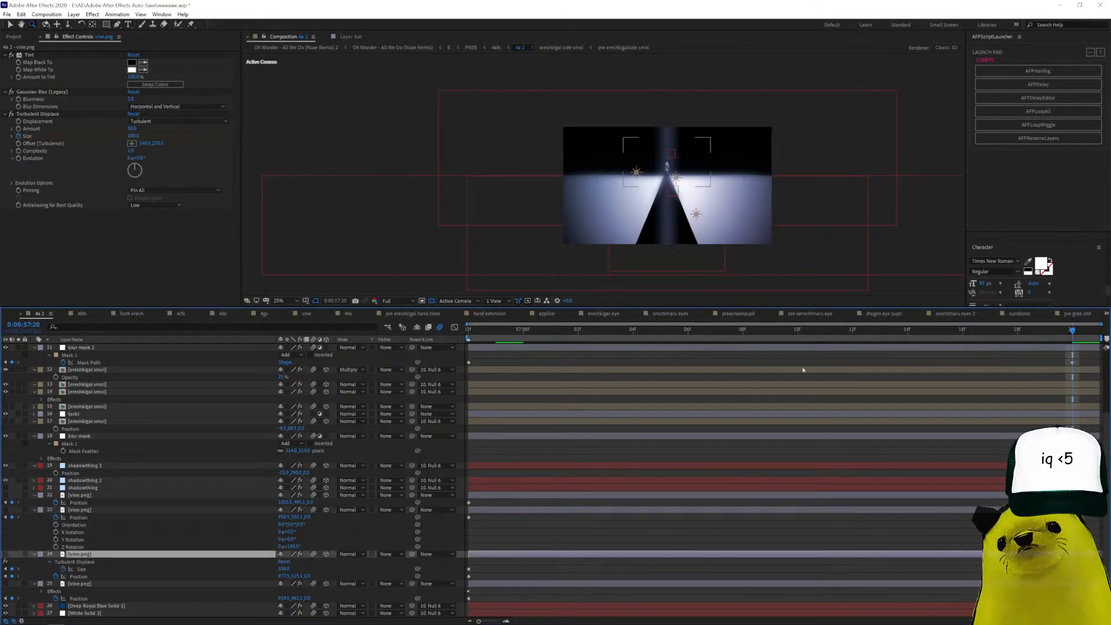
left_click_drag(1072, 332, 1048, 349)
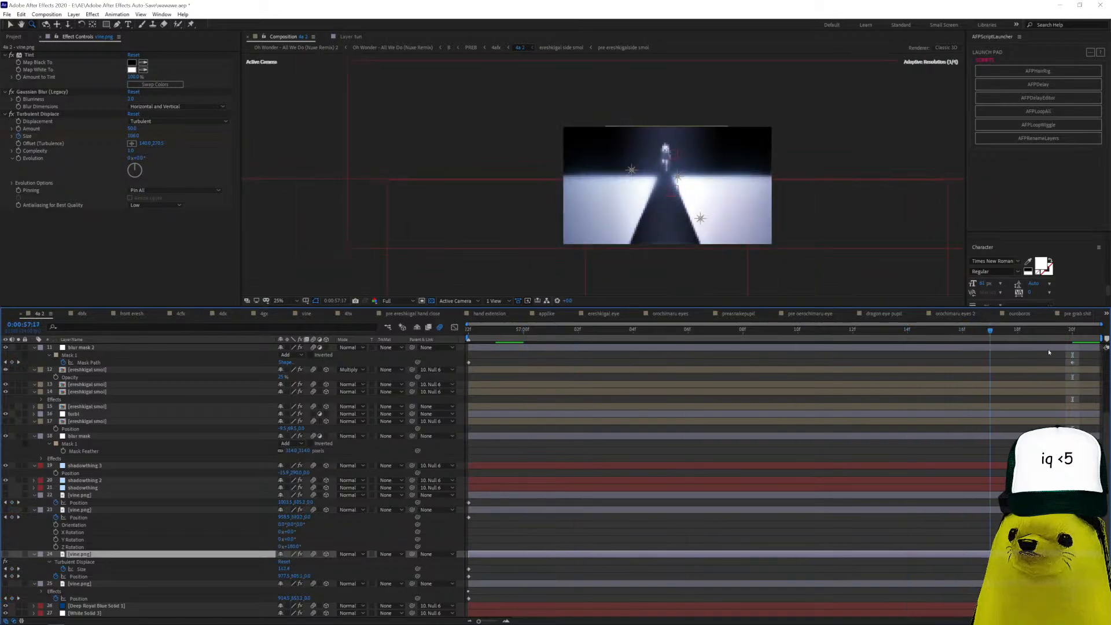
left_click(5, 554)
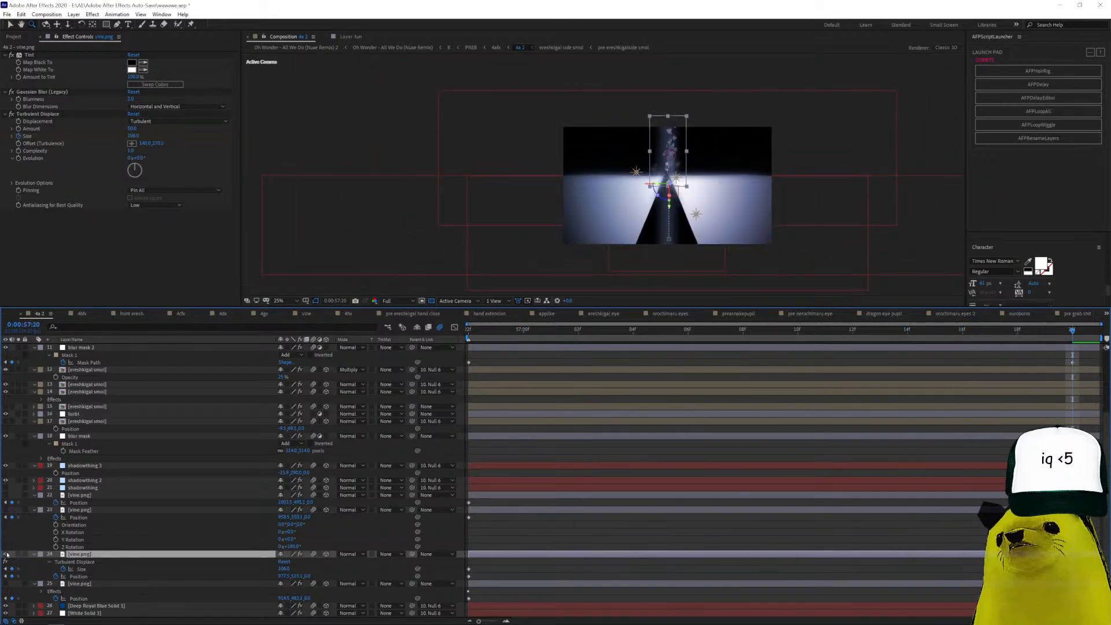
left_click(2, 509)
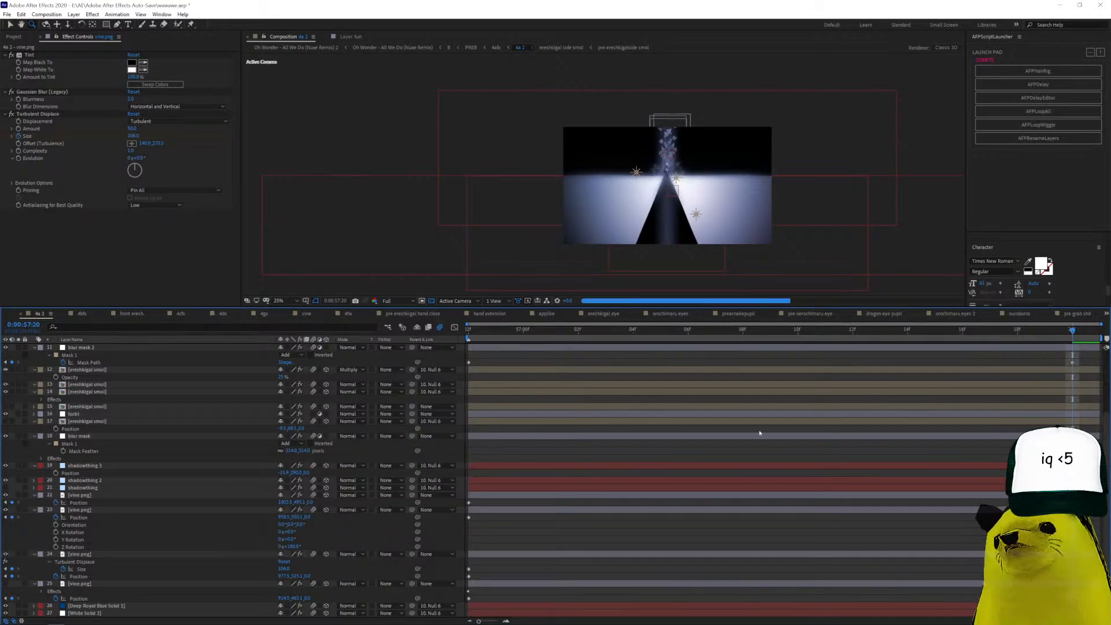
scroll(664, 149, "up", 2)
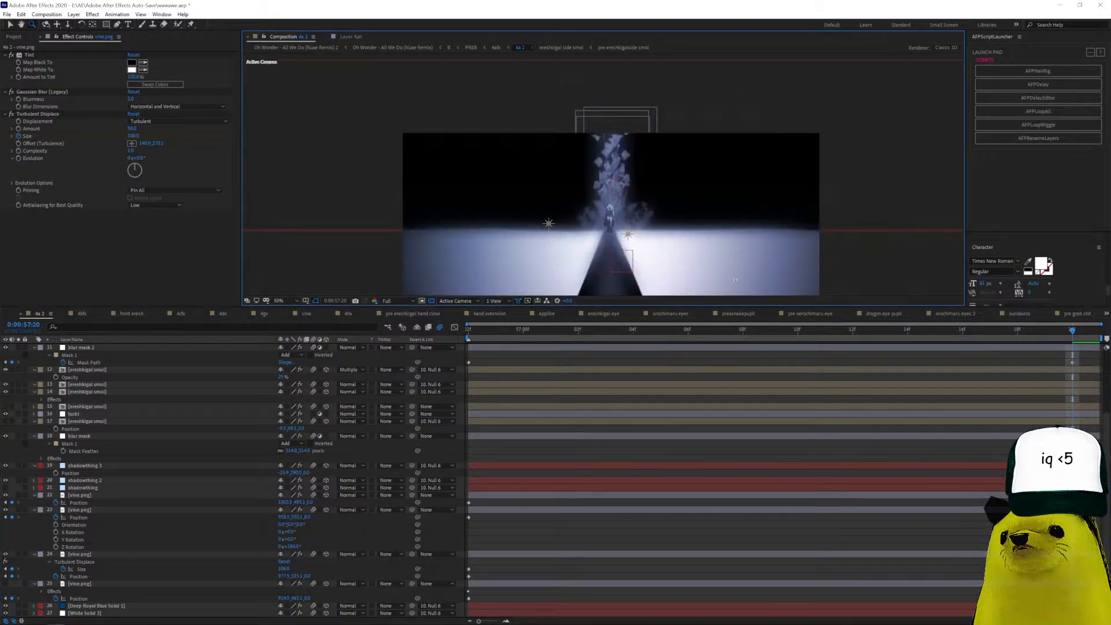
left_click(115, 605)
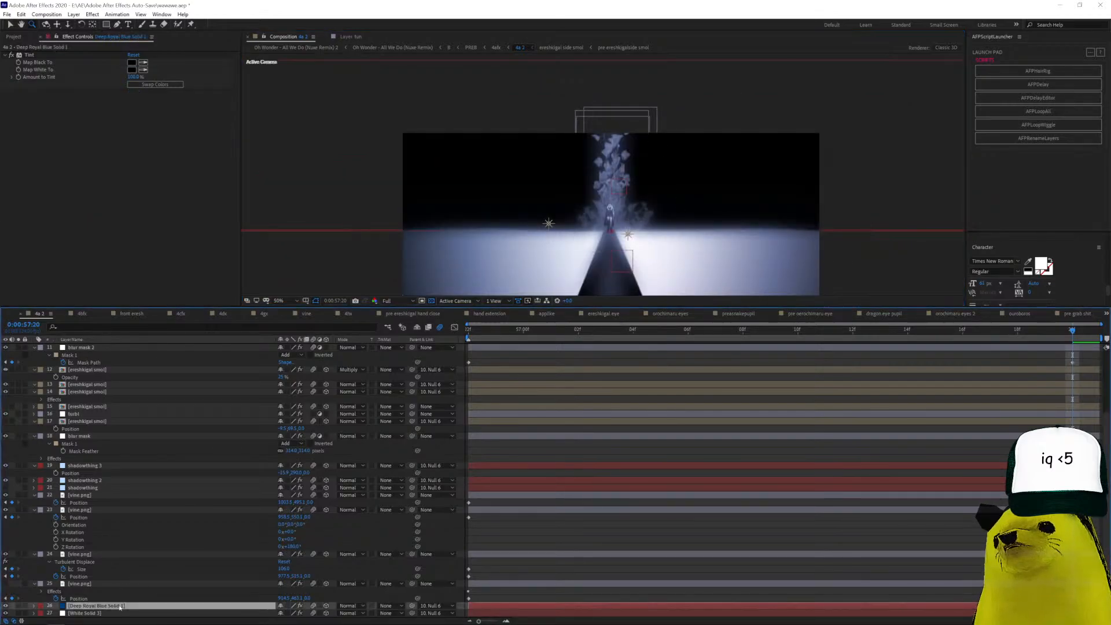
left_click(85, 613)
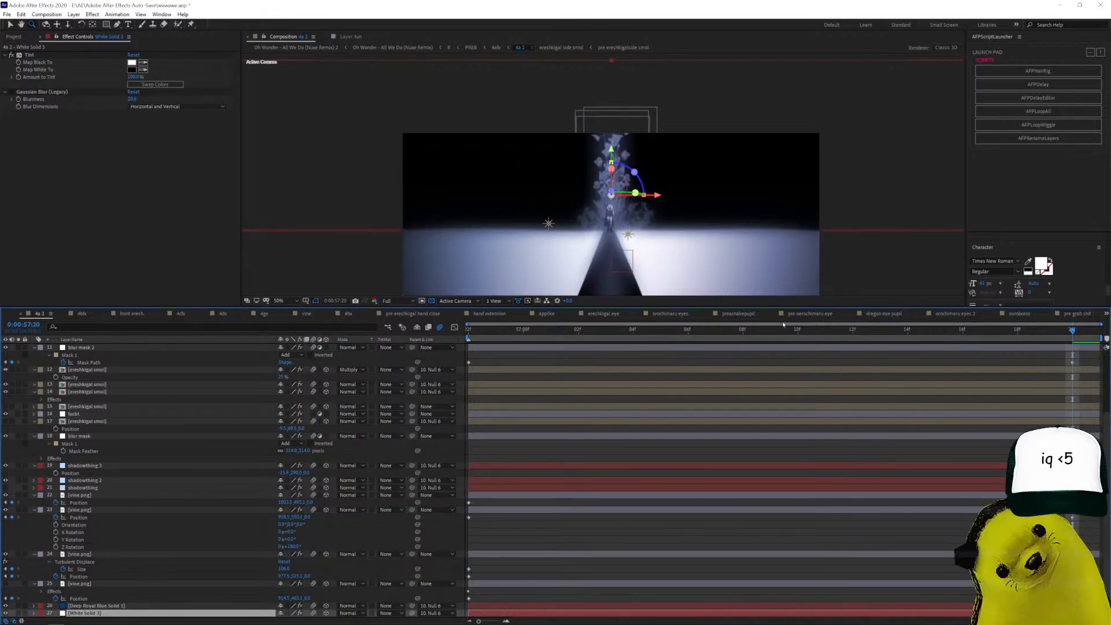
Return to the PREB composition, scrub to 0:00:03:11 and open the nested shot of layer 9.
left_click(1106, 313)
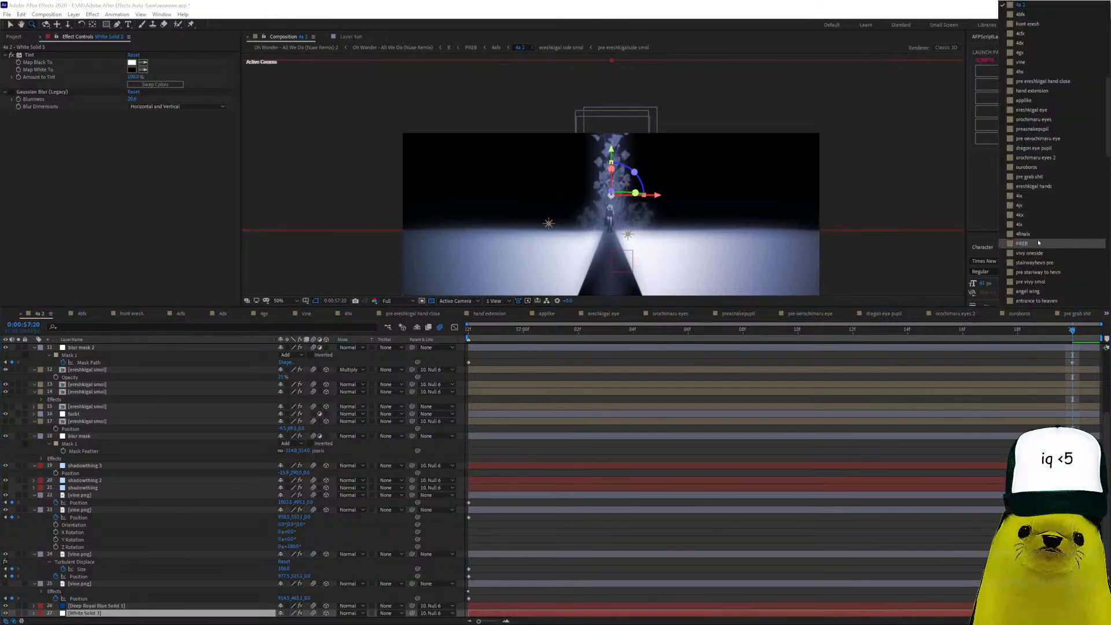
left_click(1022, 243)
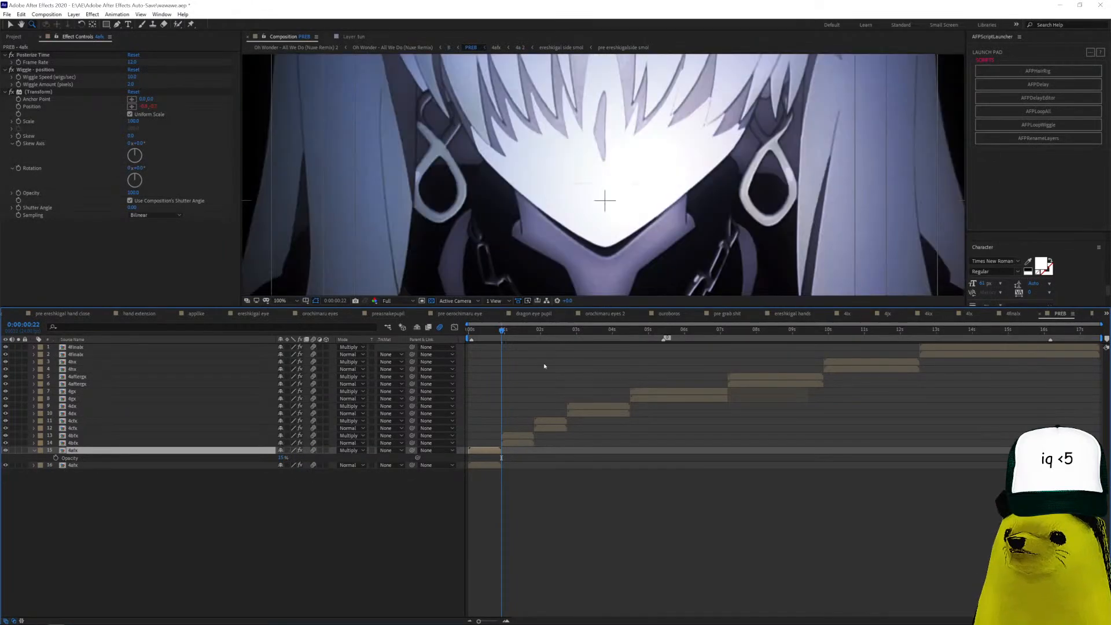
left_click(523, 335)
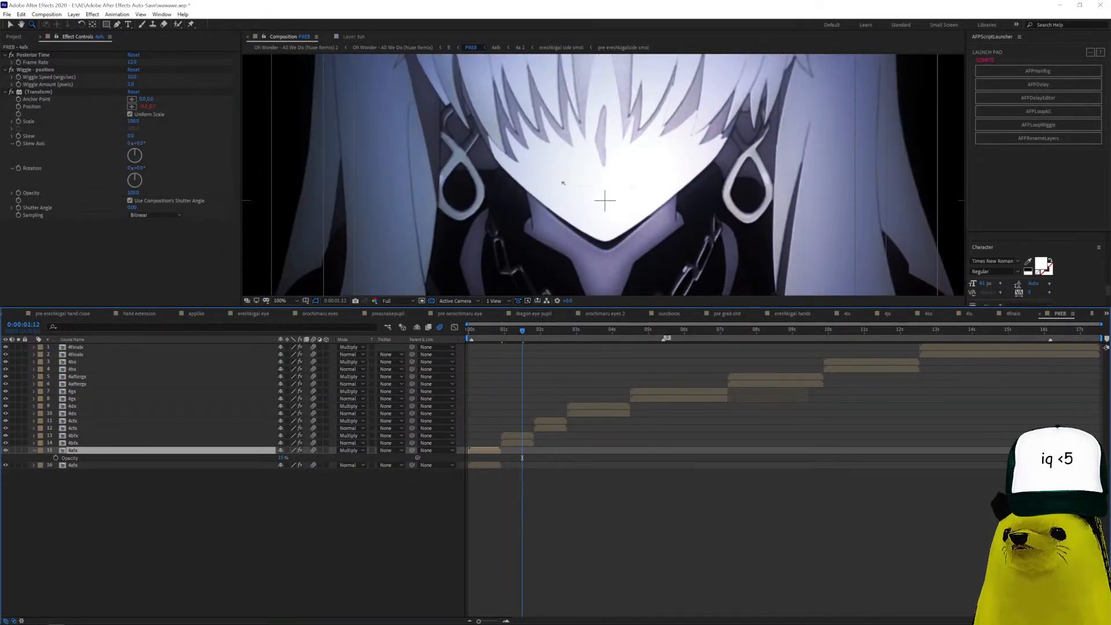
scroll(576, 210, "down", 2)
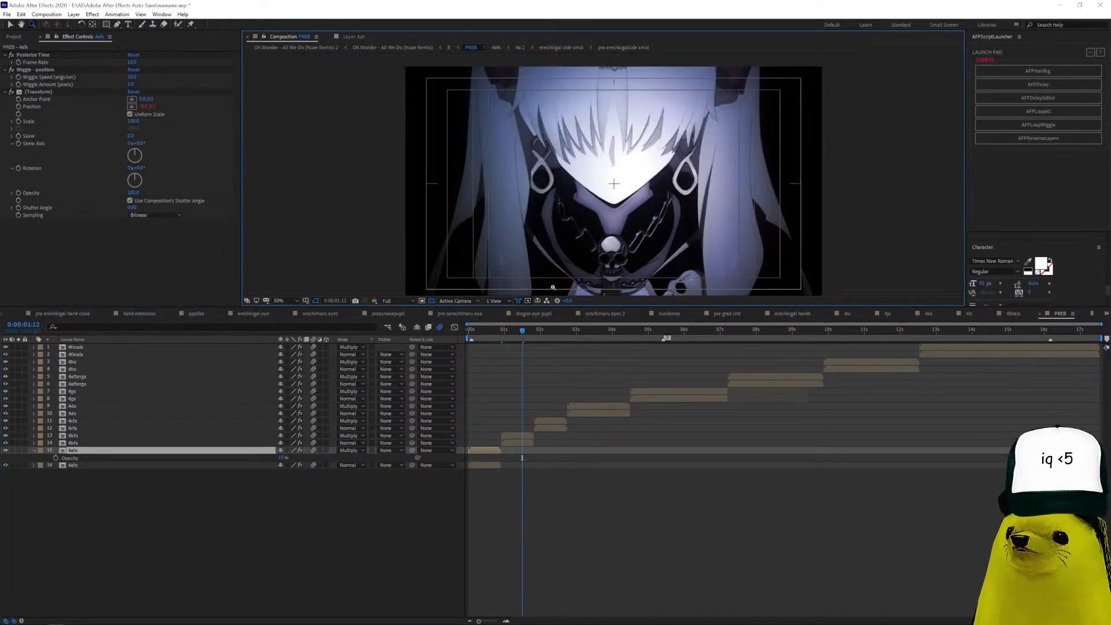
left_click_drag(532, 338, 594, 393)
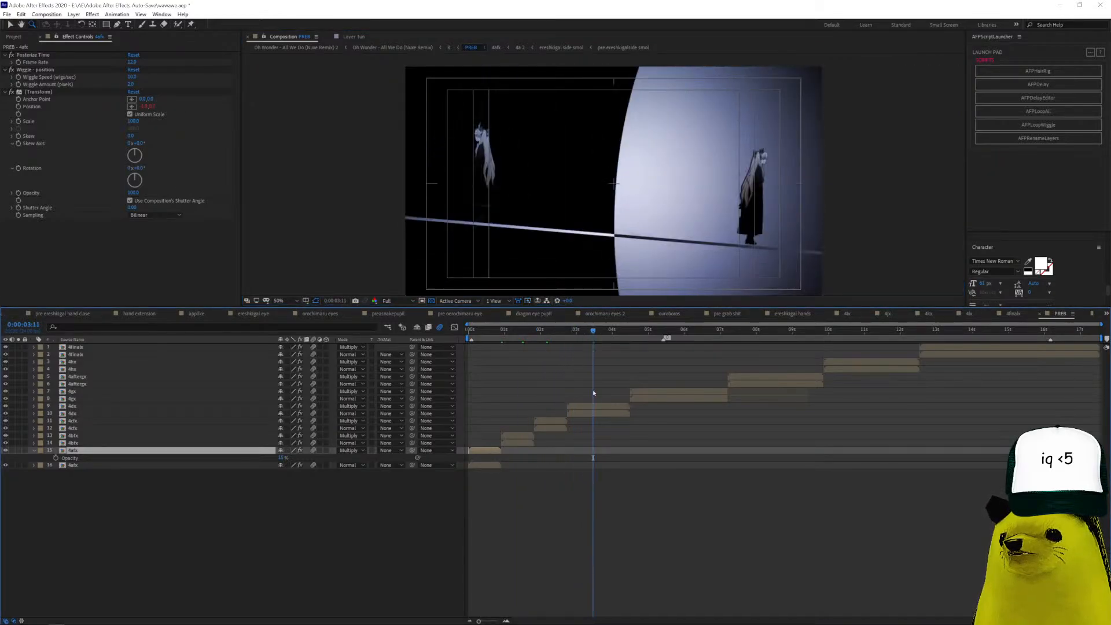
left_click(594, 407)
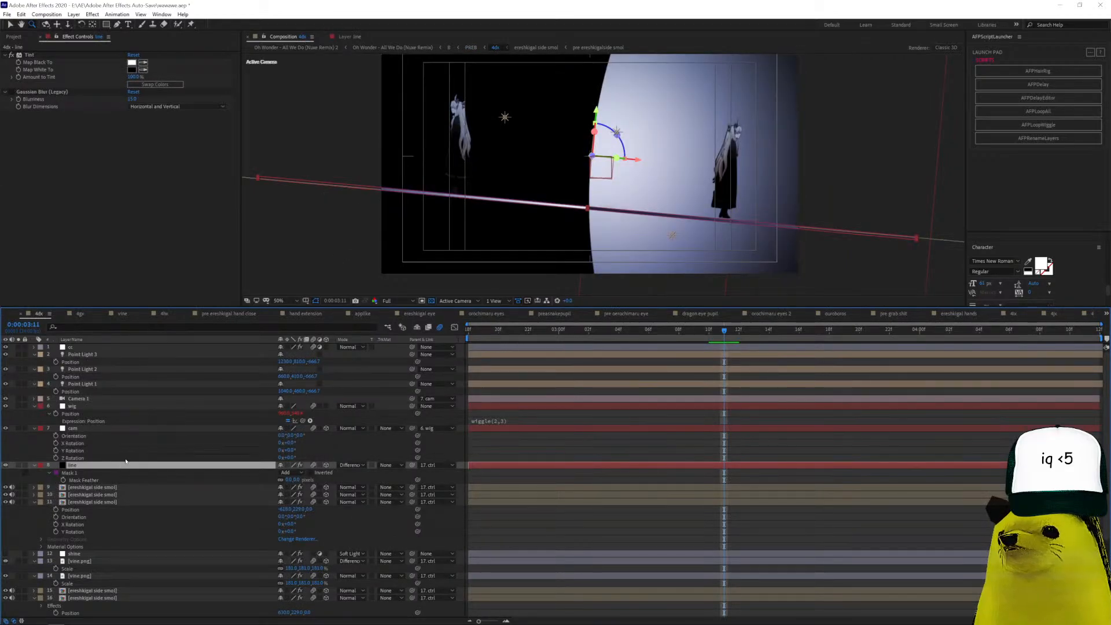
Inspect the effects on the ereshkigal side smol layers 9, 10 and 11.
left_click(124, 487)
left_click(124, 495)
left_click(124, 502)
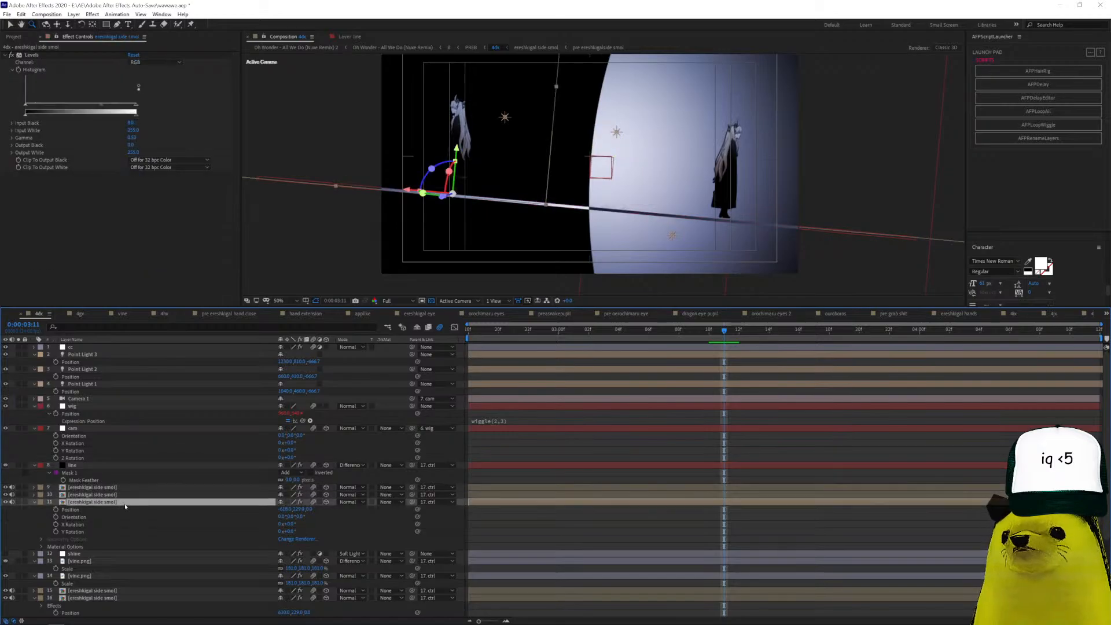
Open ereshkigal side smol and its nested pre composition, and examine the figure's source footage and boot shape up close.
double_click(104, 490)
left_click(496, 334)
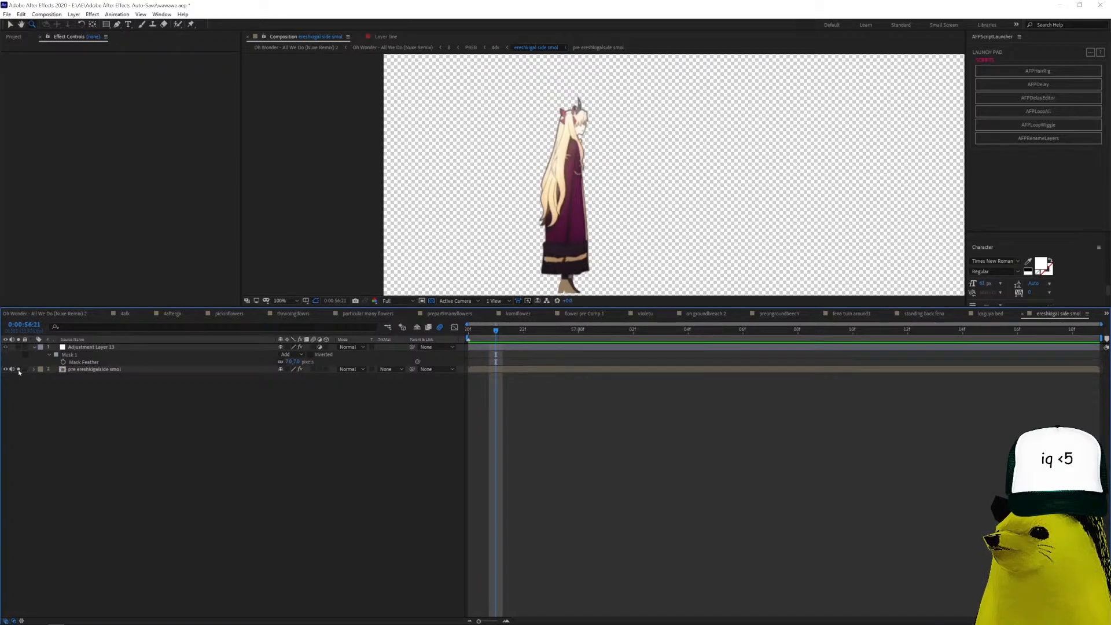
double_click(84, 370)
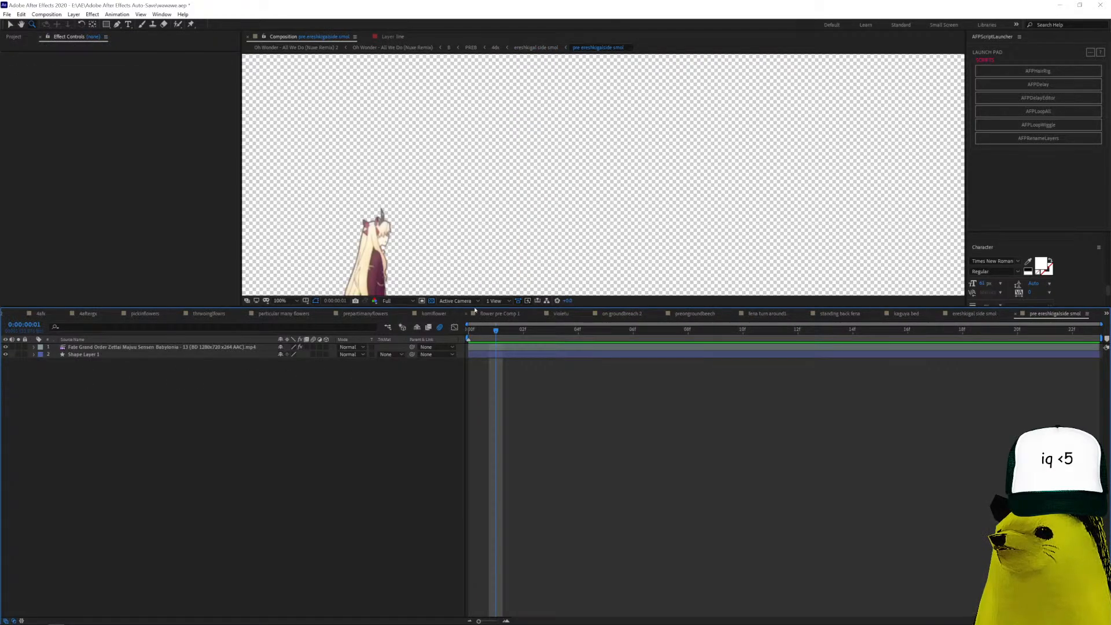
scroll(530, 207, "down", 4)
scroll(582, 218, "up", 6)
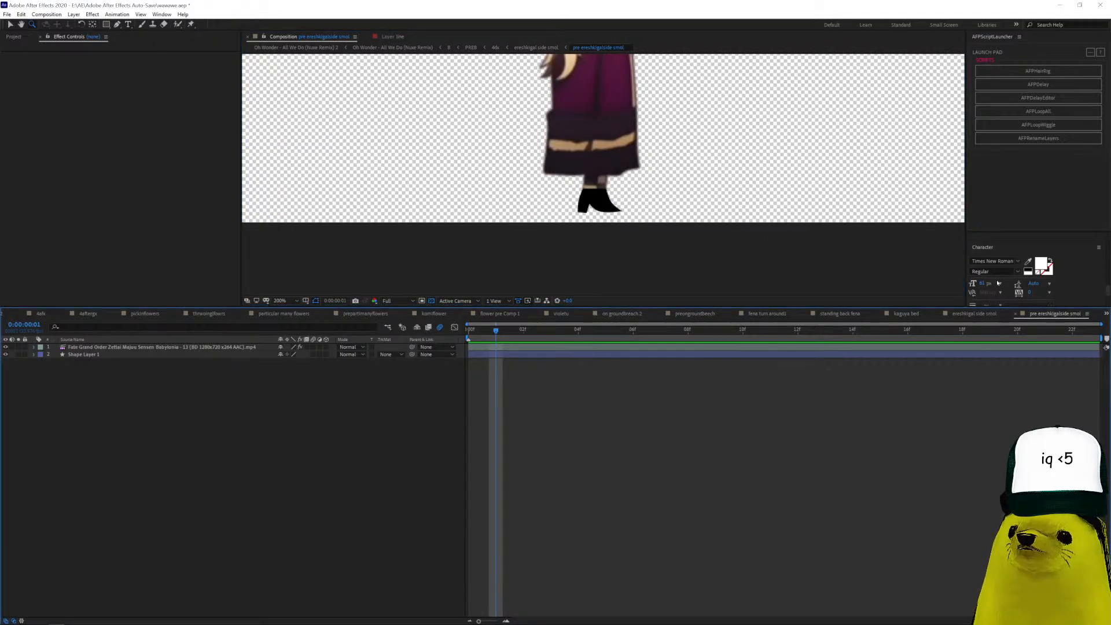
Go back to ereshkigal side smol and inspect the Paint effect on its nested layer around the figure's boot.
left_click(973, 313)
left_click(598, 276)
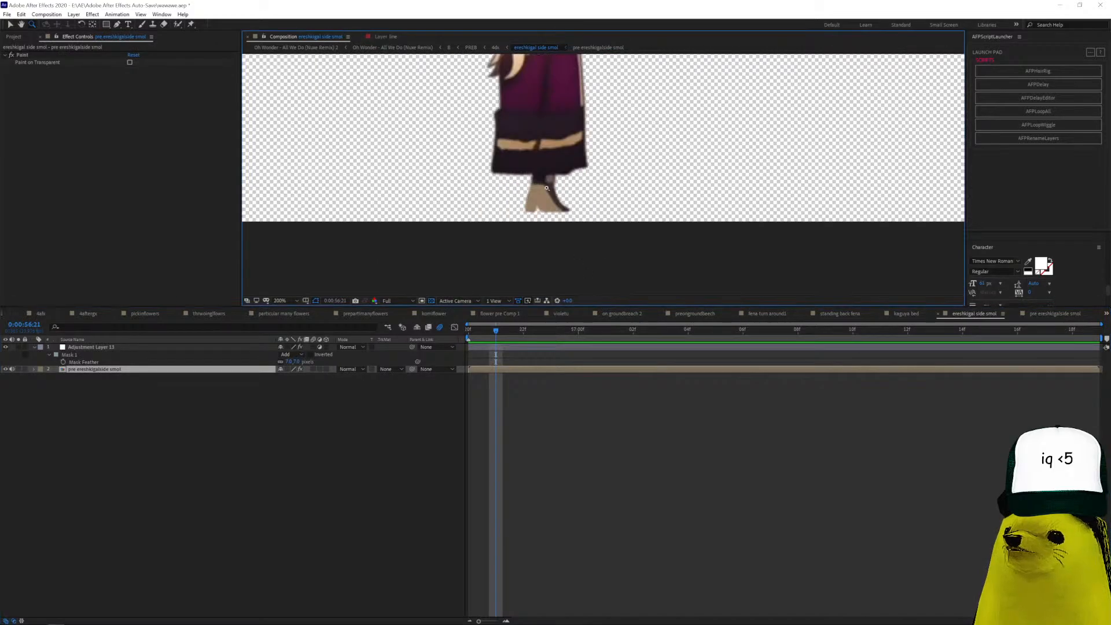
left_click(10, 56)
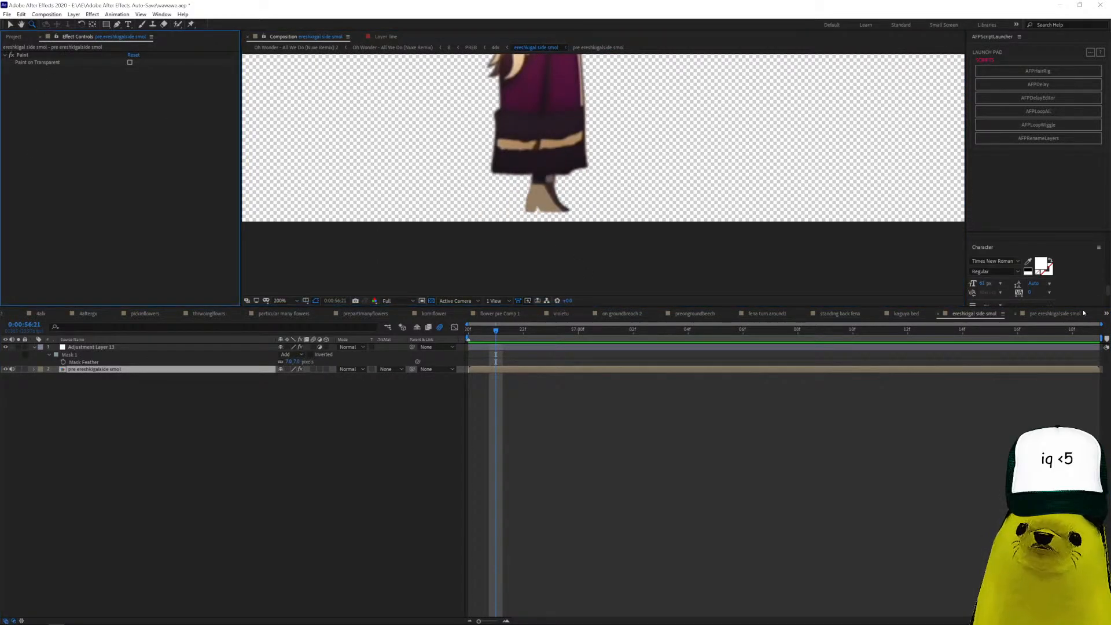
Return to PREB, move the playhead to 0:00:04:01 and open layer 10's shot composition.
left_click(1107, 313)
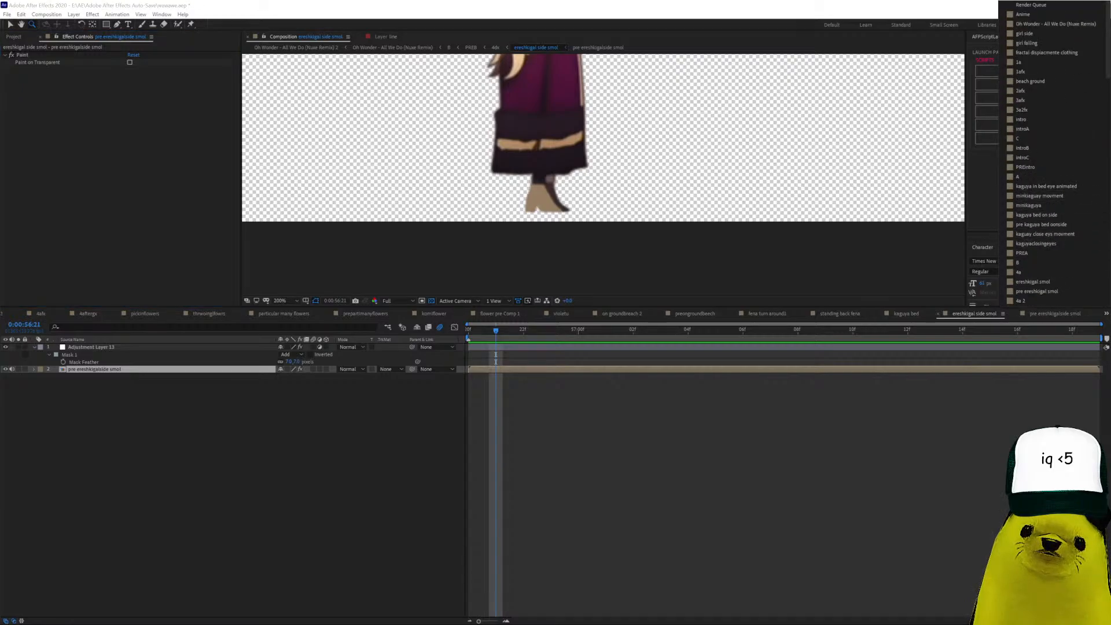
scroll(1041, 204, "down", 5)
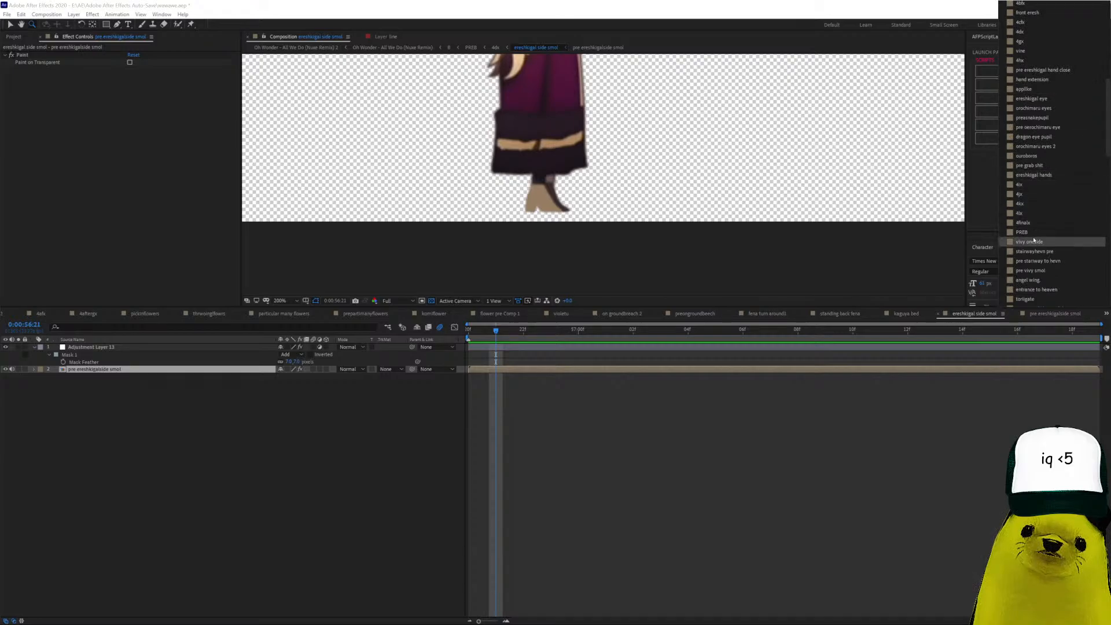
left_click(1023, 222)
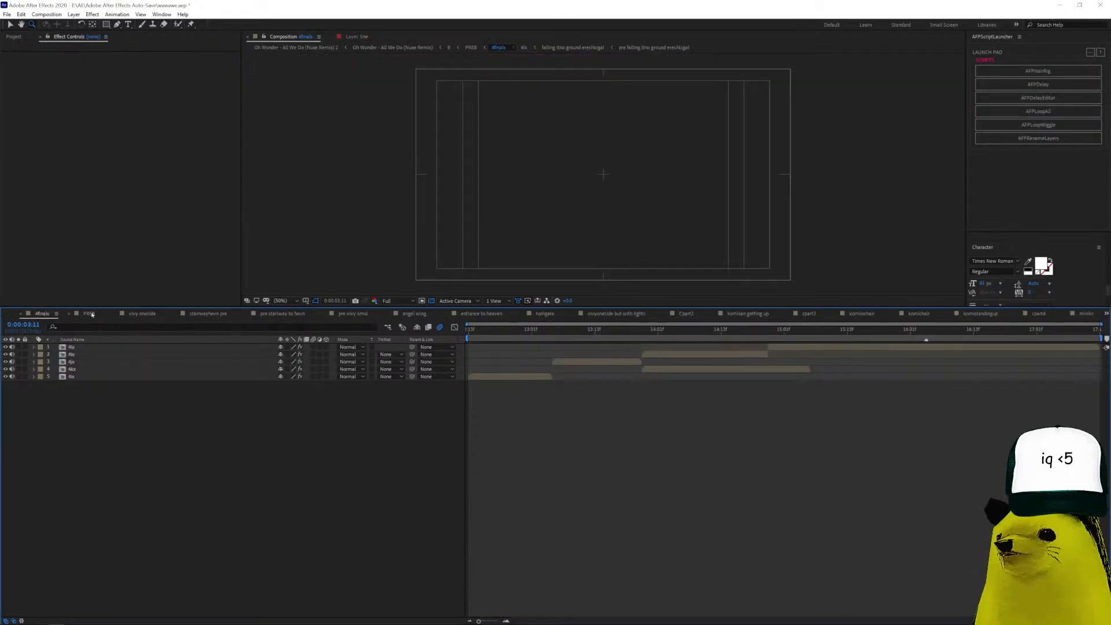
left_click(90, 314)
left_click(615, 339)
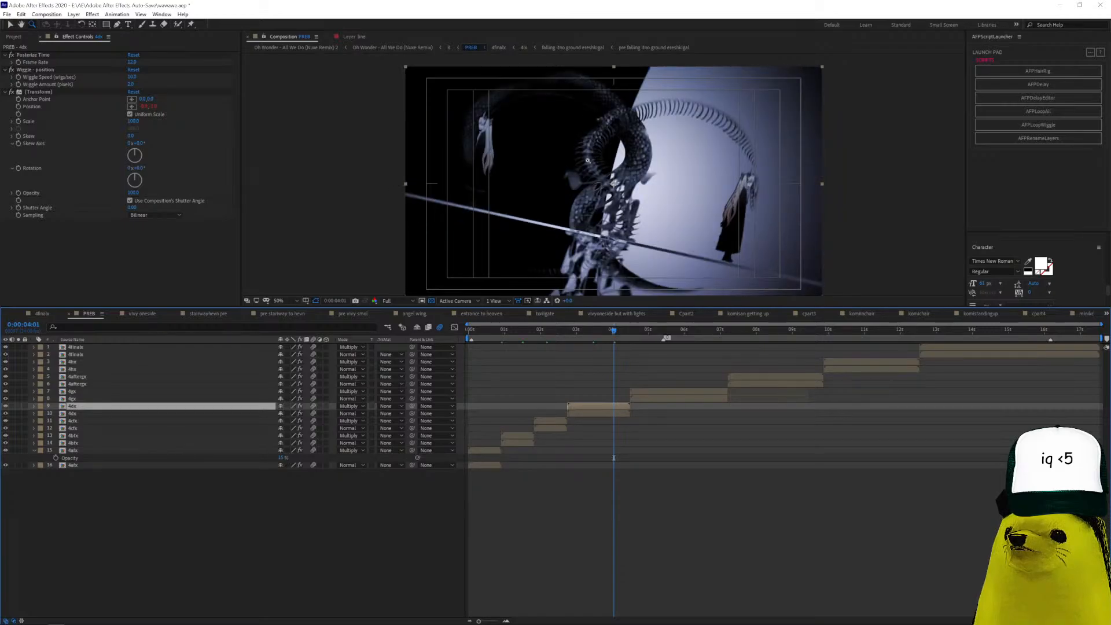
double_click(623, 414)
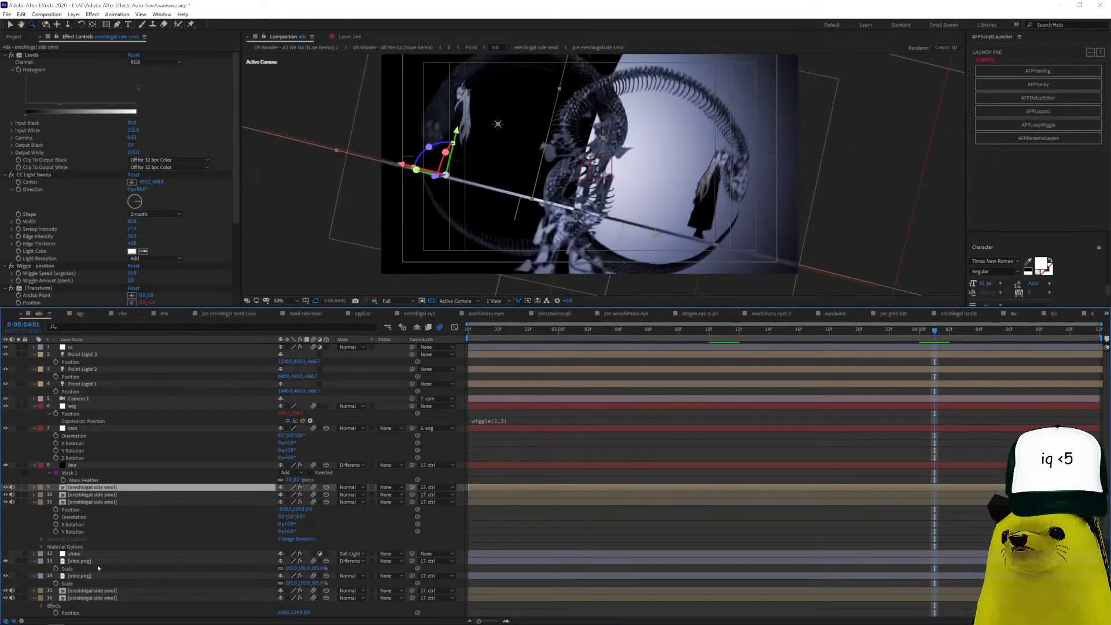
Examine the ouroboros layer 18 and its animated Mask 1 by soloing the layer briefly and scrubbing across the mask keyframes.
scroll(121, 594, "down", 3)
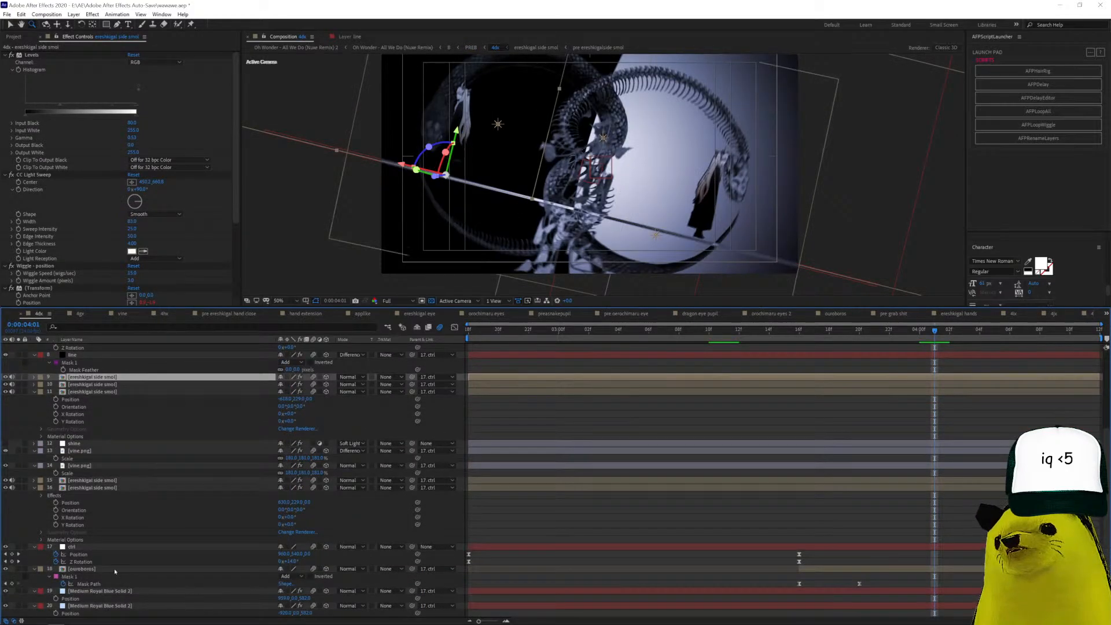
left_click(114, 569)
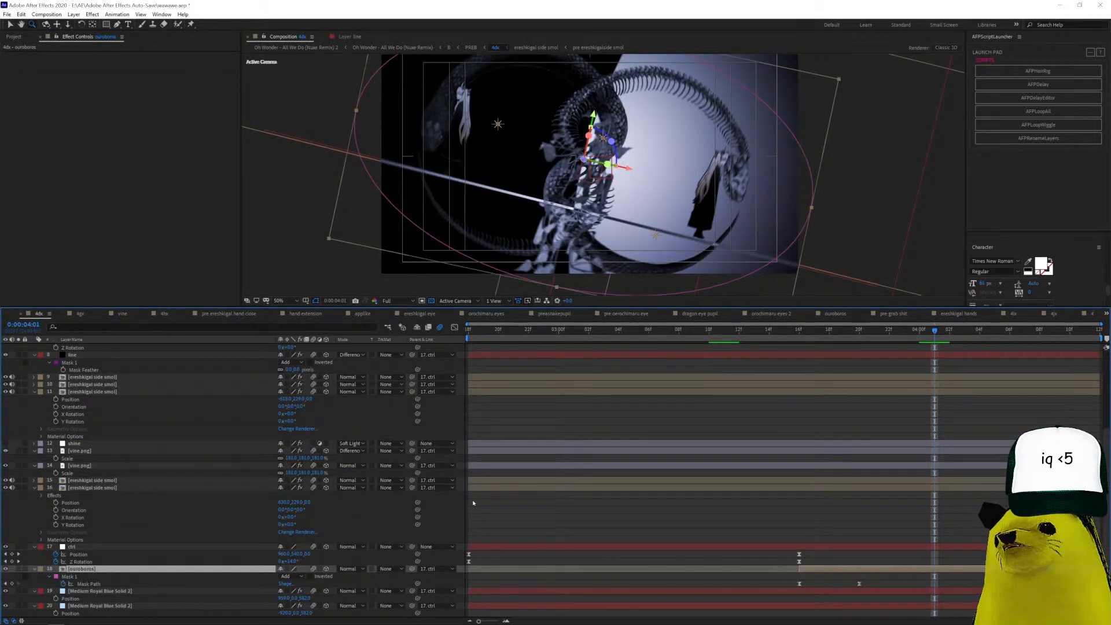
left_click_drag(790, 330, 844, 330)
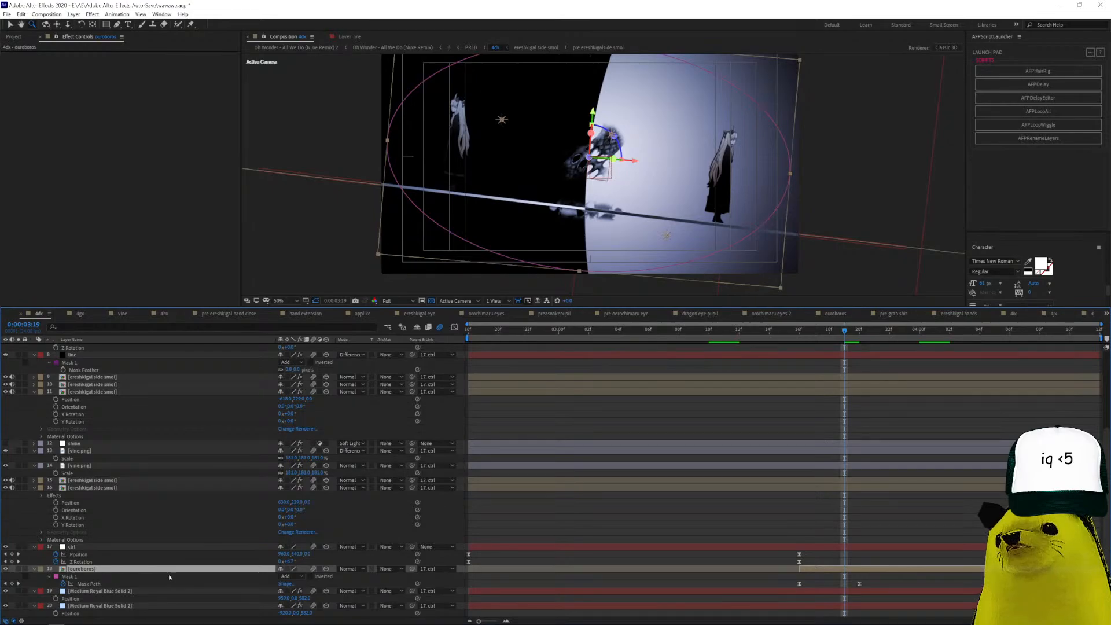
key("Return")
left_click(18, 569)
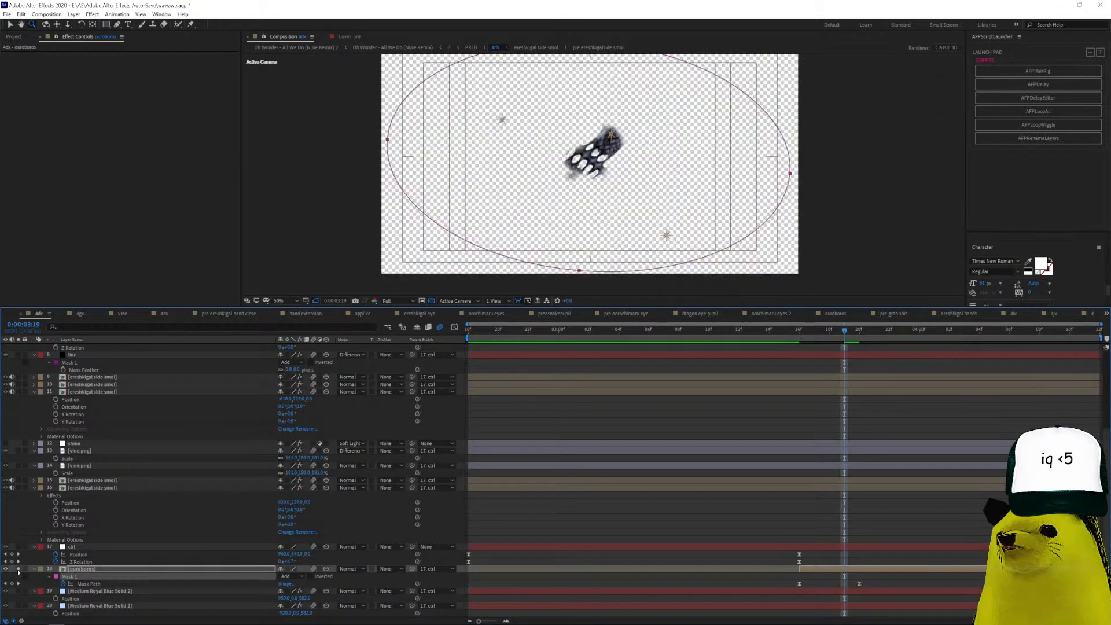
left_click(18, 569)
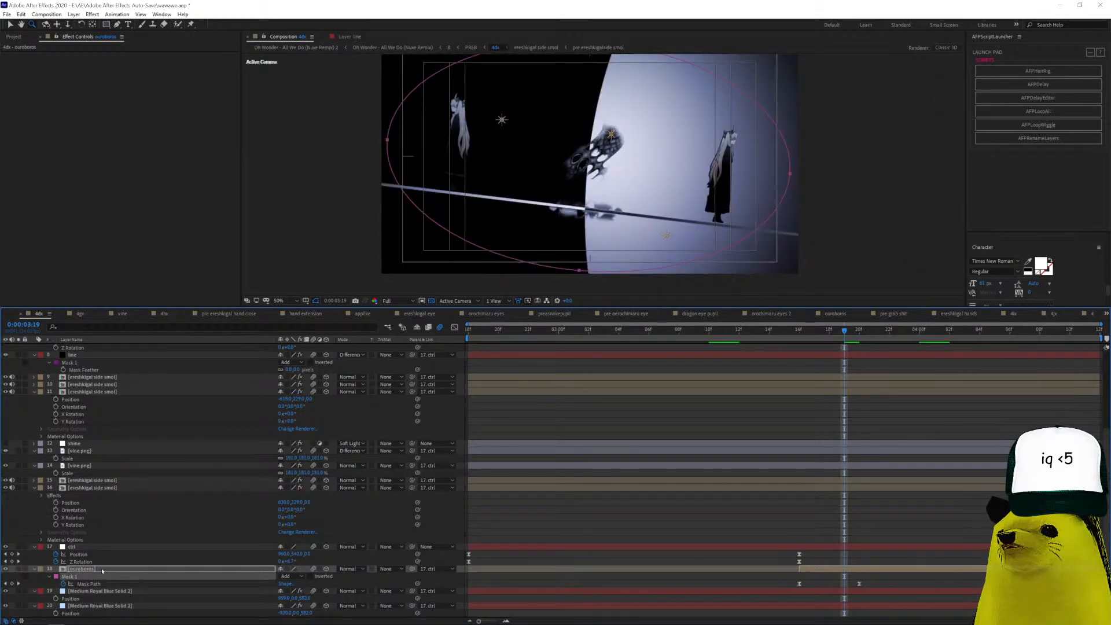
left_click(800, 331)
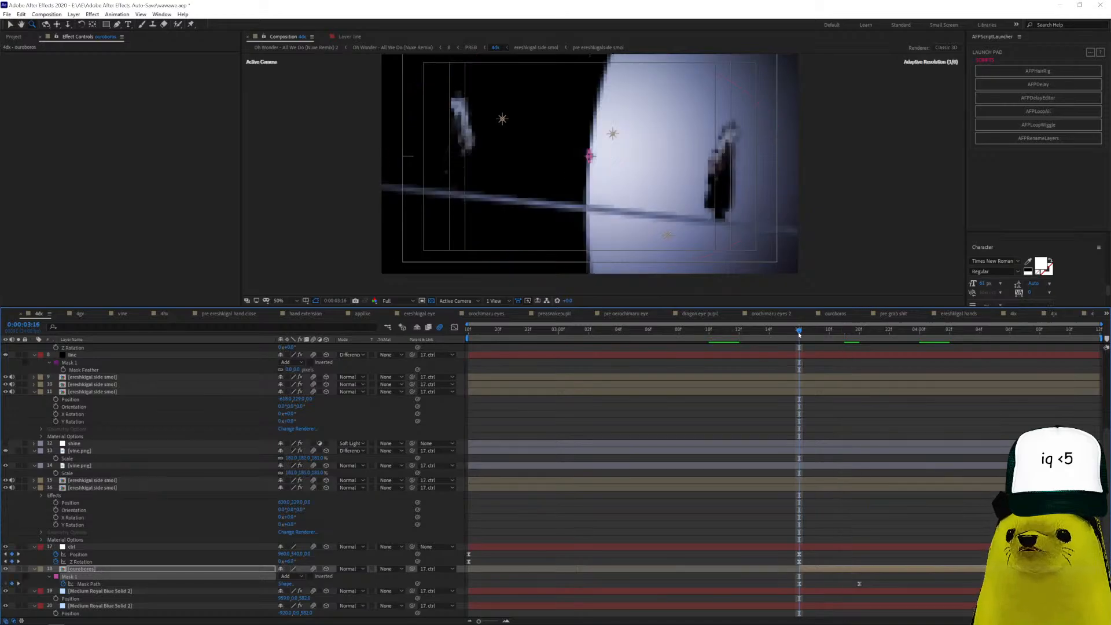
left_click(830, 332)
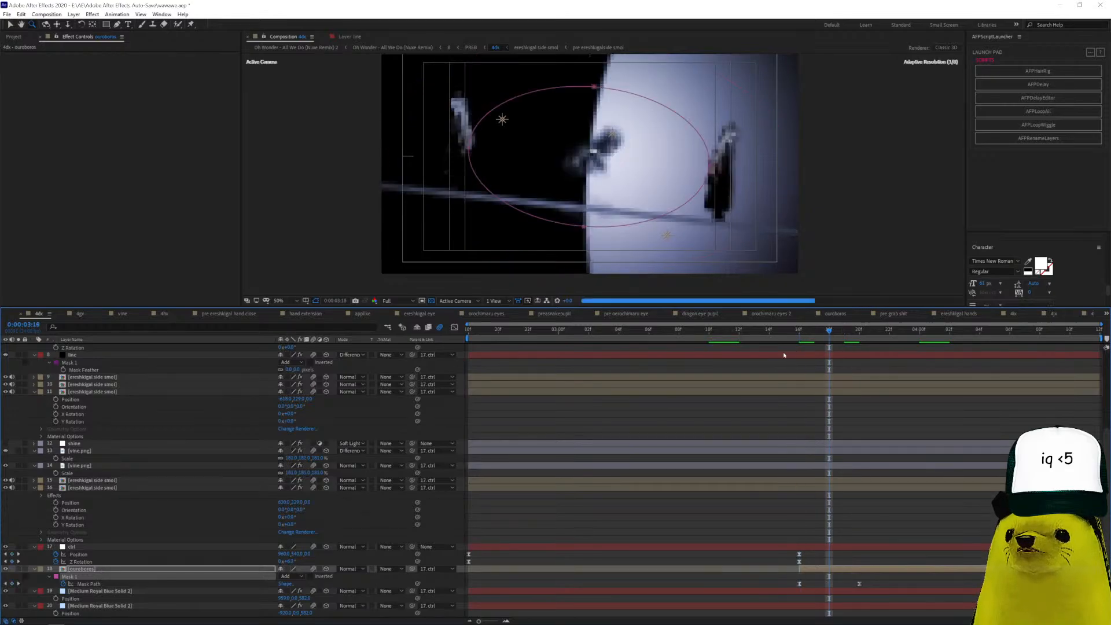
Open the ouroboros composition, switch its graph view back to layer bars, and open the nested composition holding ouroboros.png.
double_click(173, 571)
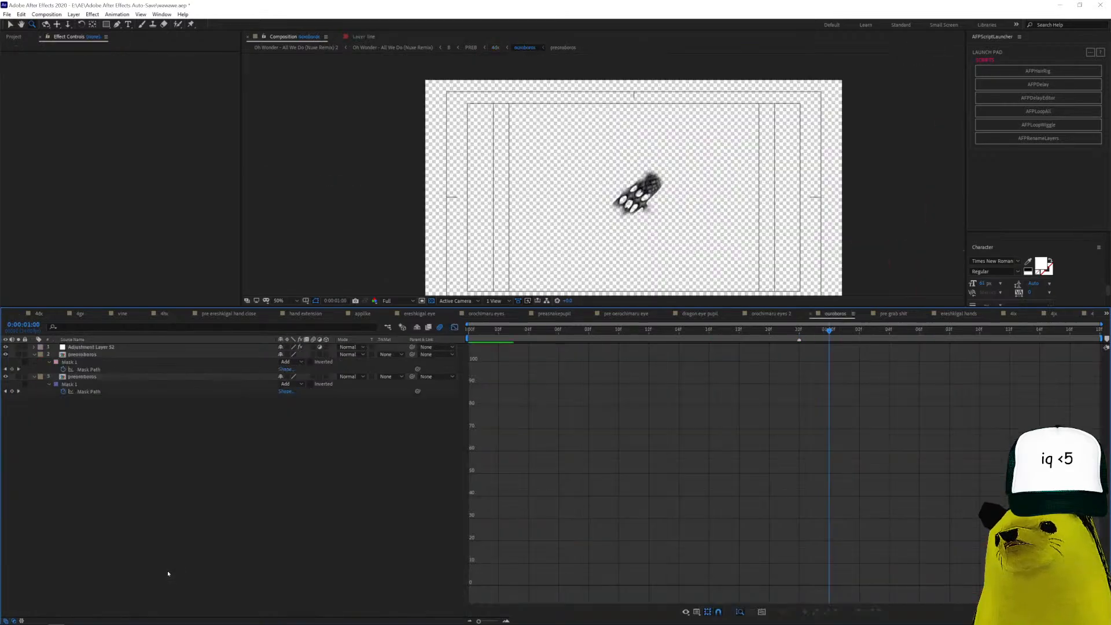
left_click(454, 328)
left_click(649, 356)
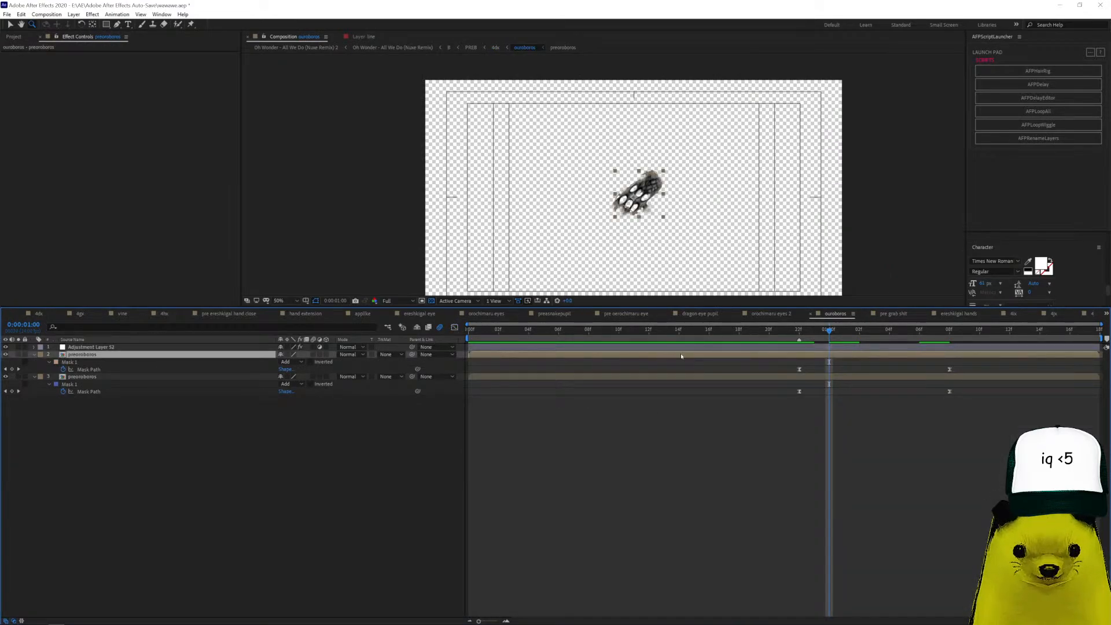
double_click(80, 356)
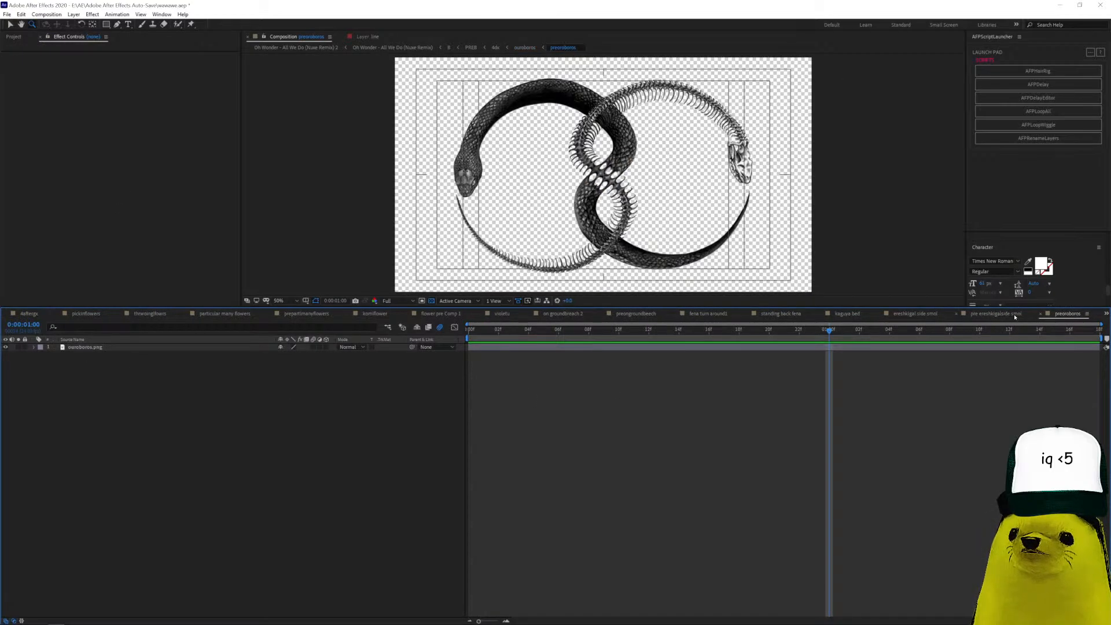
Return to PREB, open layer 9's shot composition, and open the nested ouroboros layer 18.
left_click(1105, 314)
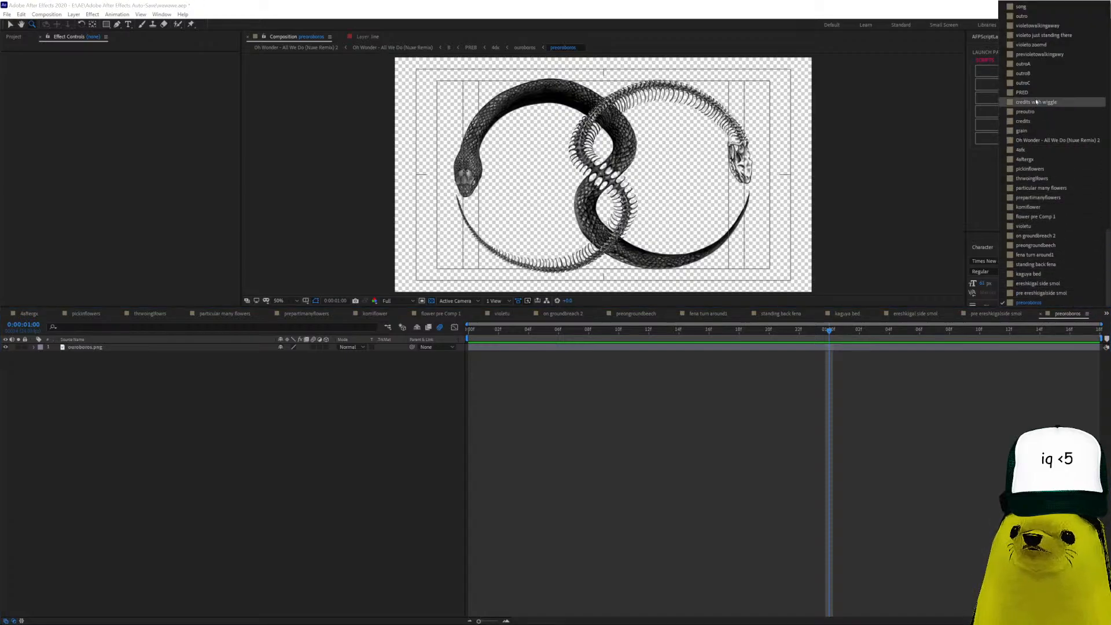
scroll(1036, 102, "up", 5)
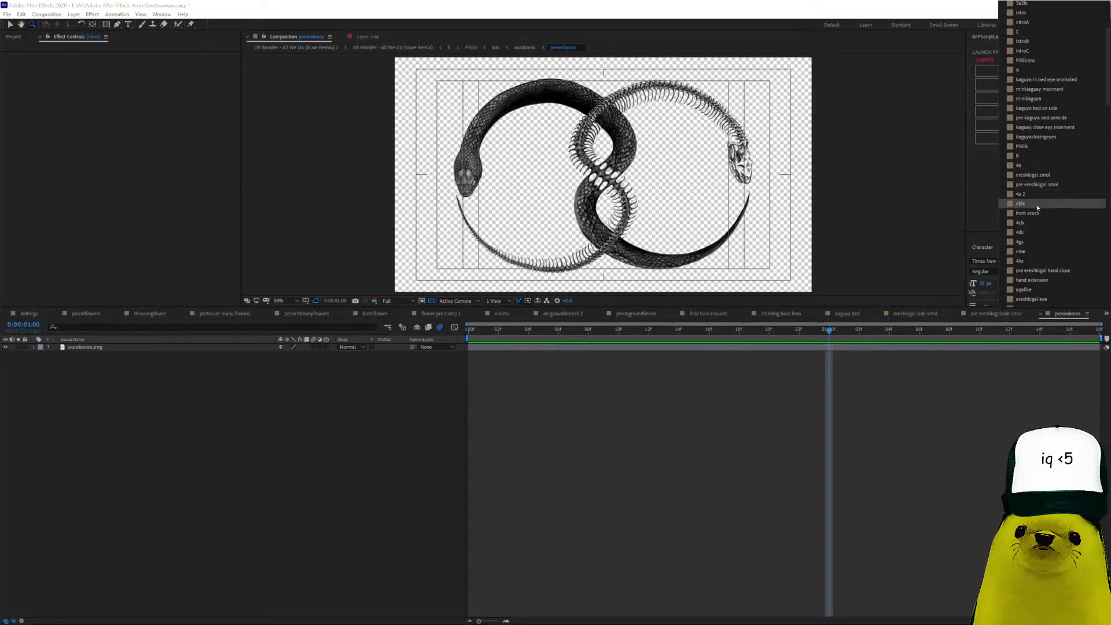
scroll(1037, 179, "down", 5)
scroll(1036, 169, "up", 5)
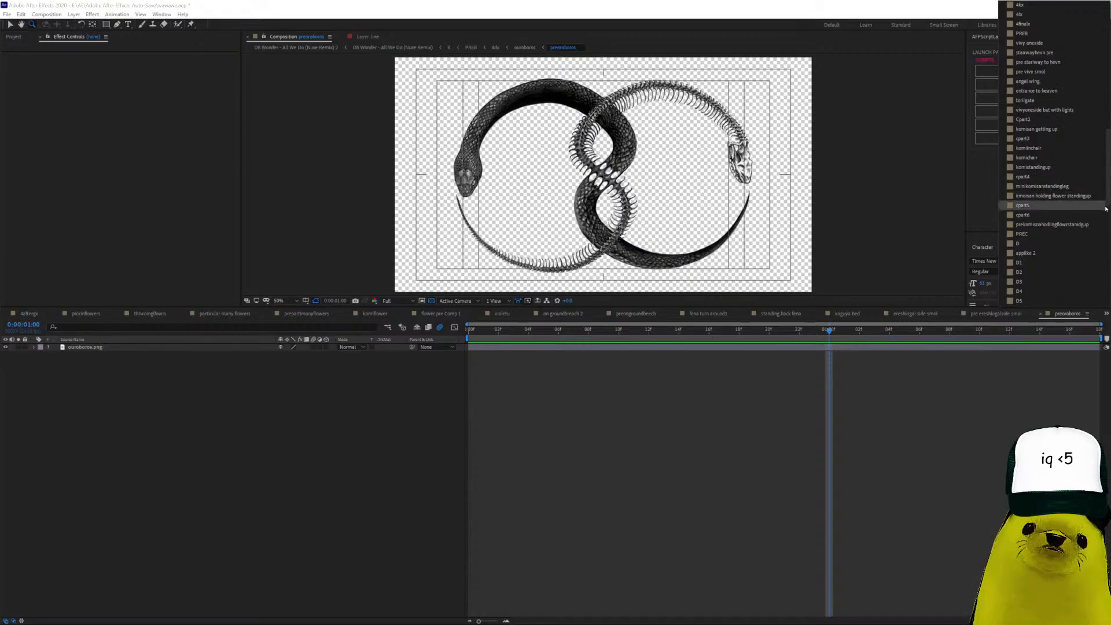
left_click(1020, 34)
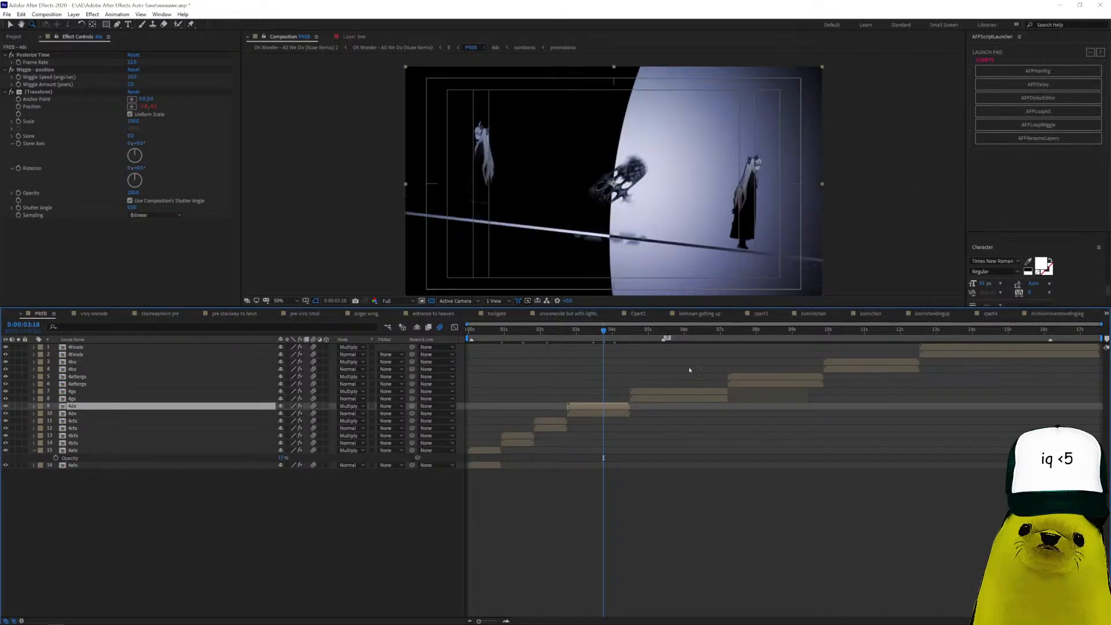
double_click(604, 406)
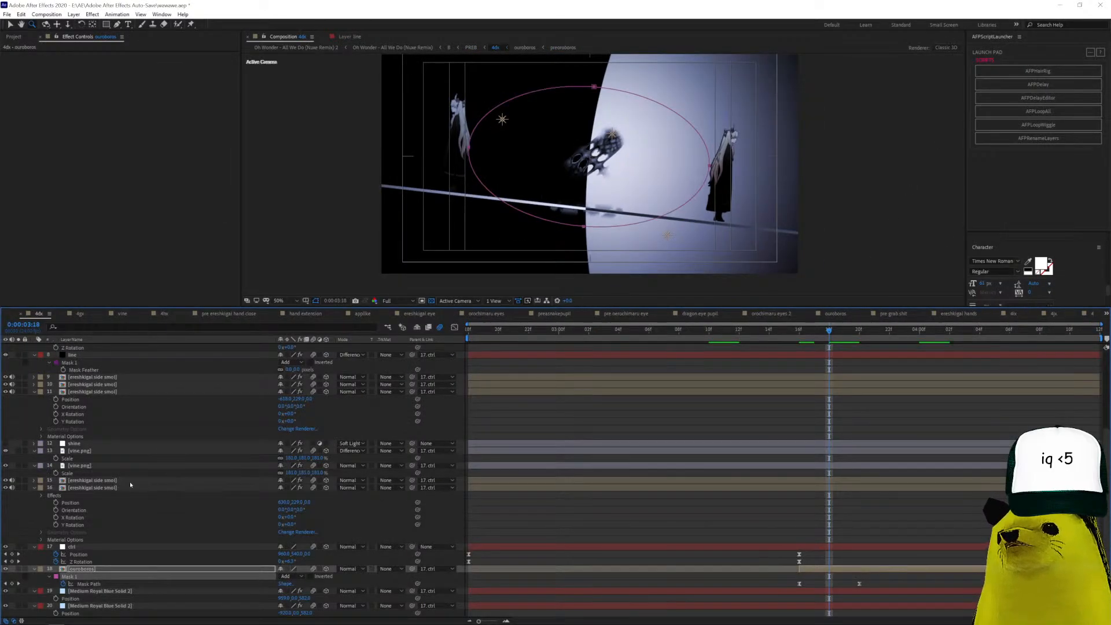
double_click(92, 570)
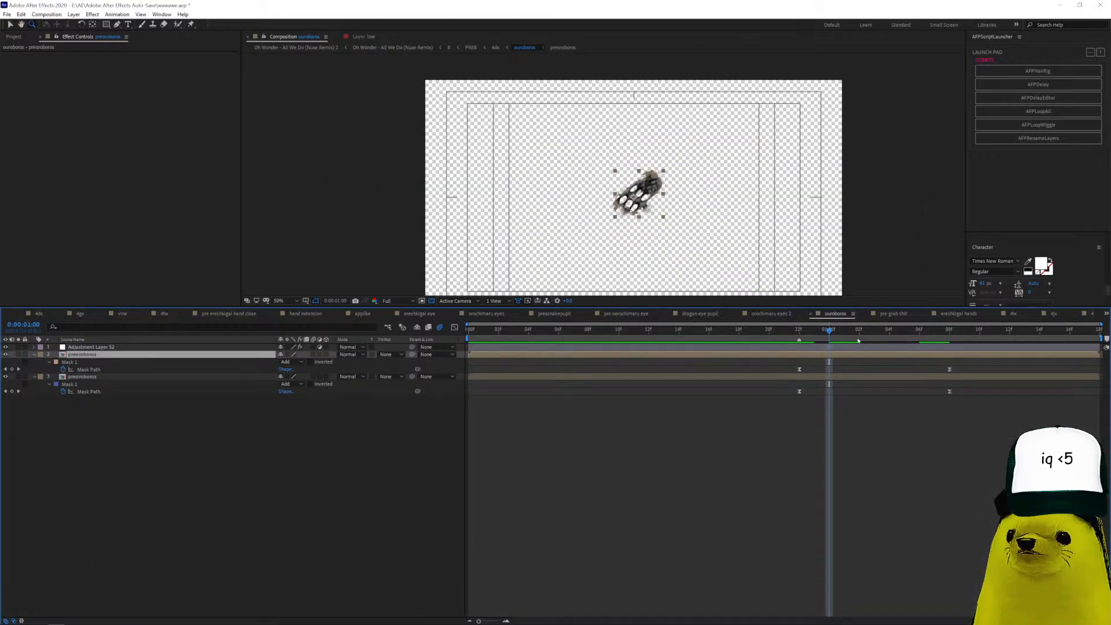
Scrub across the Mask Path keyframes to examine how the masks on layers 2 and 3 reveal the two snakes.
left_click_drag(834, 334, 919, 331)
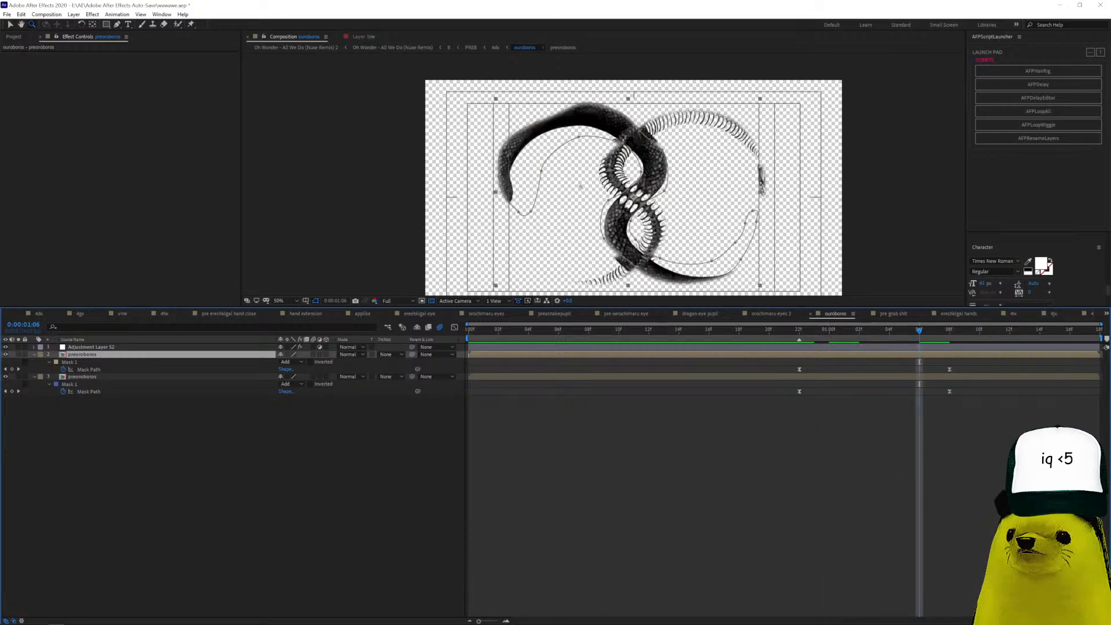
left_click_drag(814, 335, 919, 336)
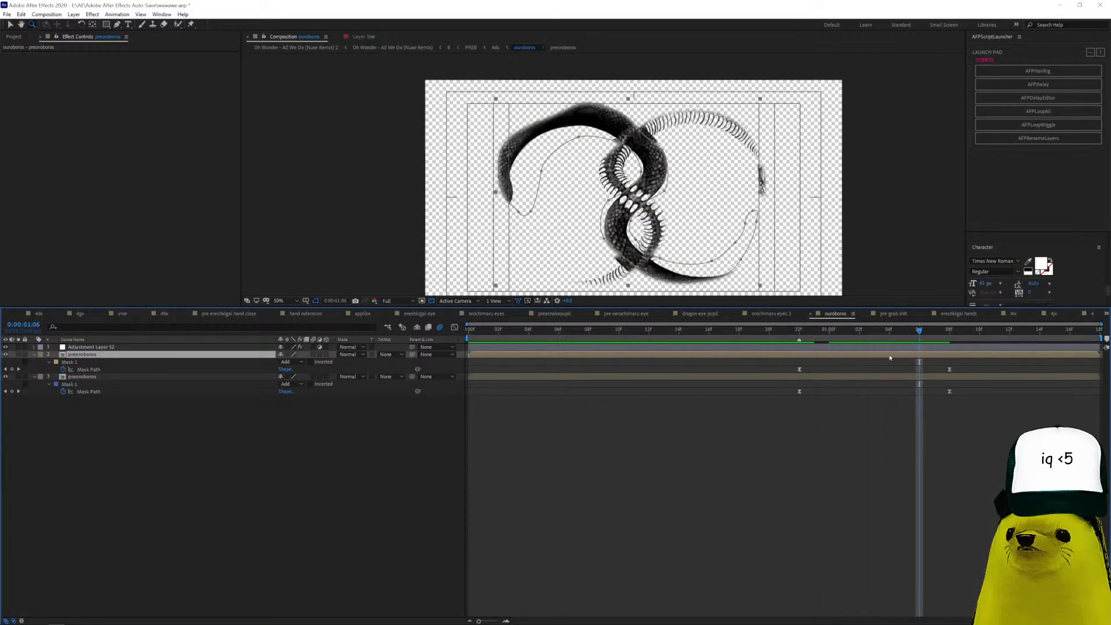
left_click(836, 379)
left_click_drag(808, 339, 934, 343)
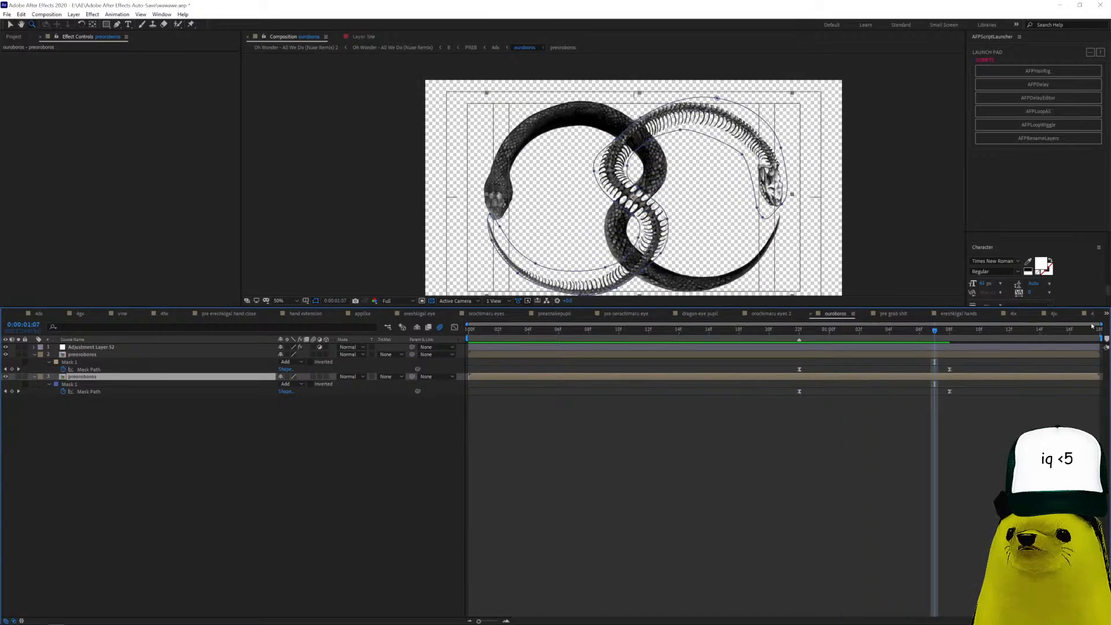
Go back to composition B, open its PREB layer, and reopen layer 9's shot composition.
left_click(1105, 313)
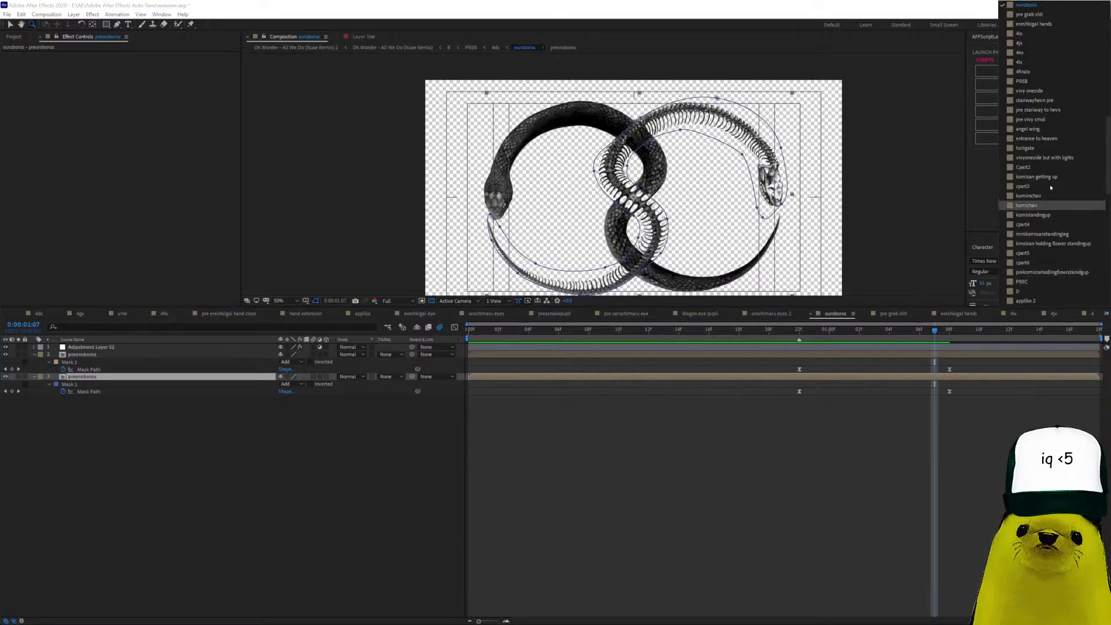
scroll(1051, 171, "up", 10)
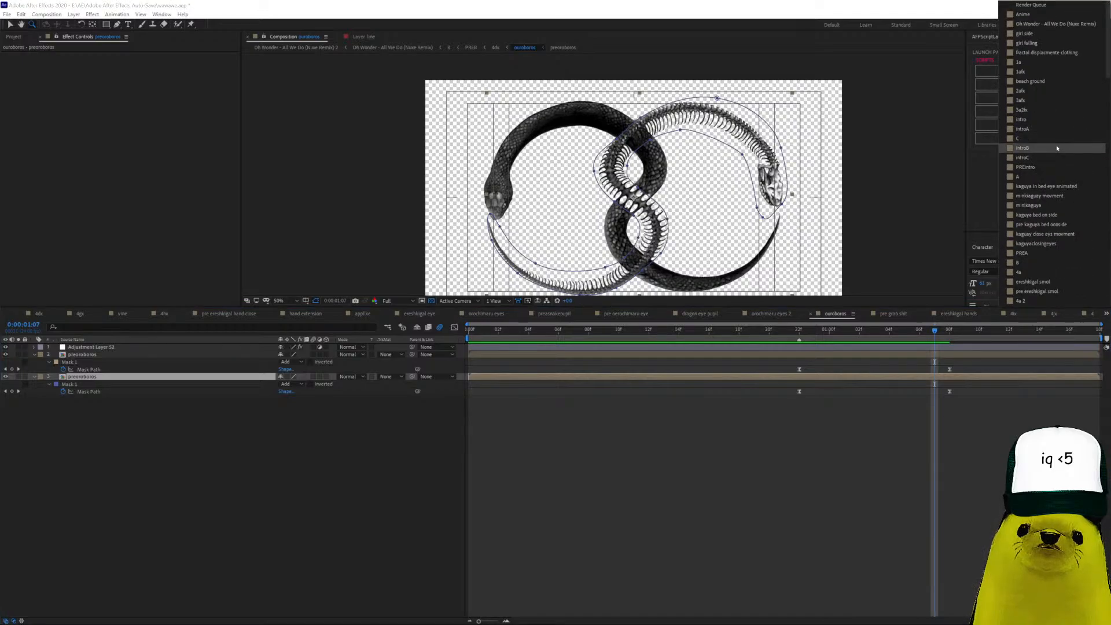
left_click(1063, 263)
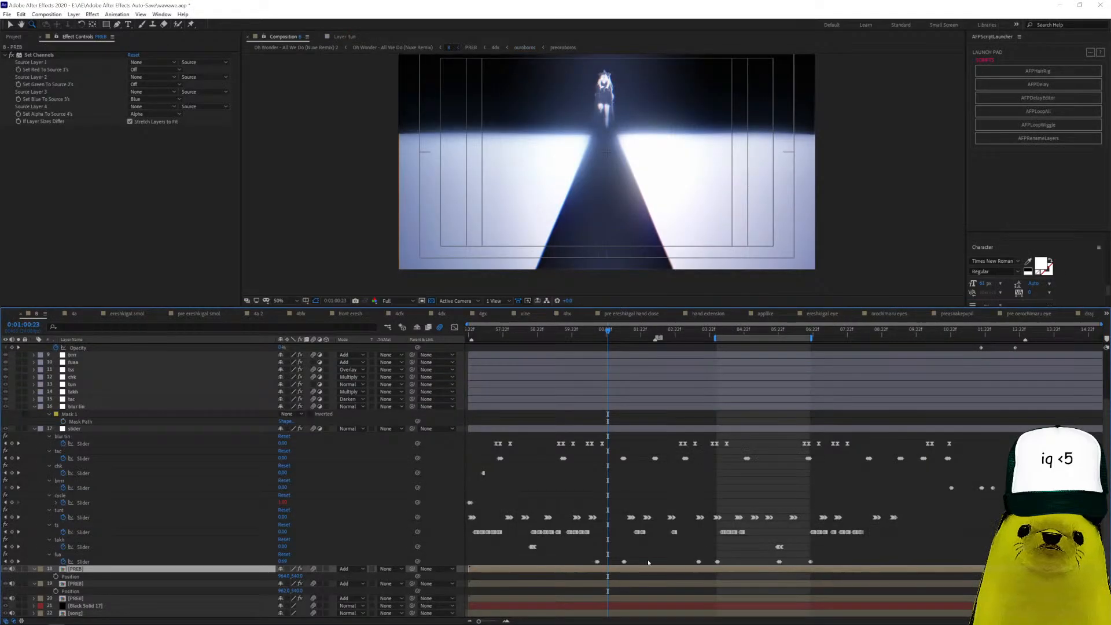
double_click(625, 572)
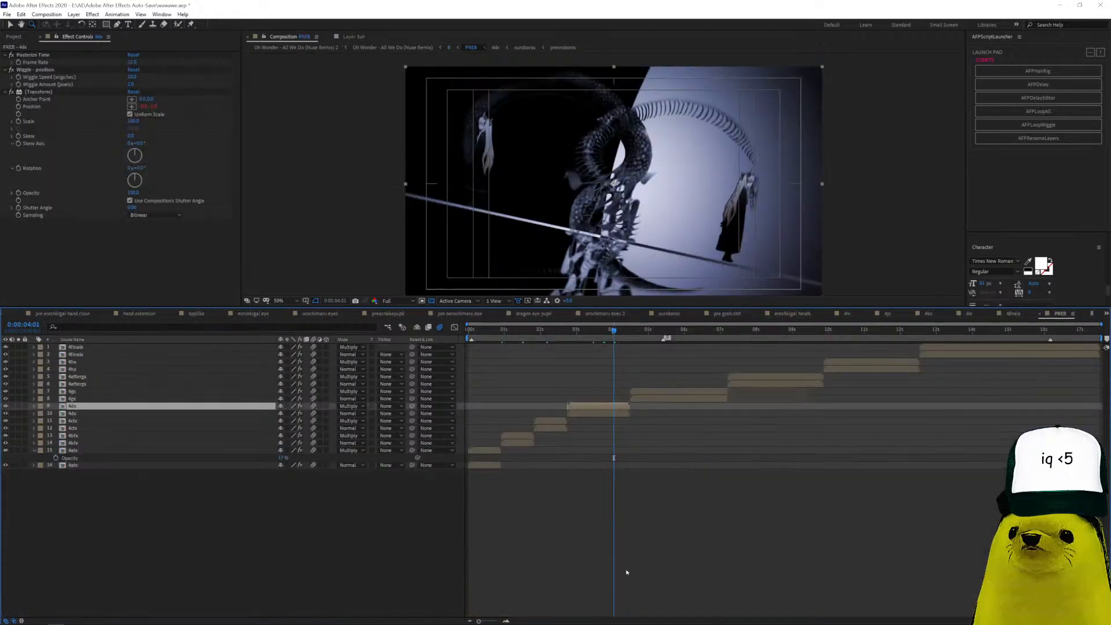
double_click(612, 407)
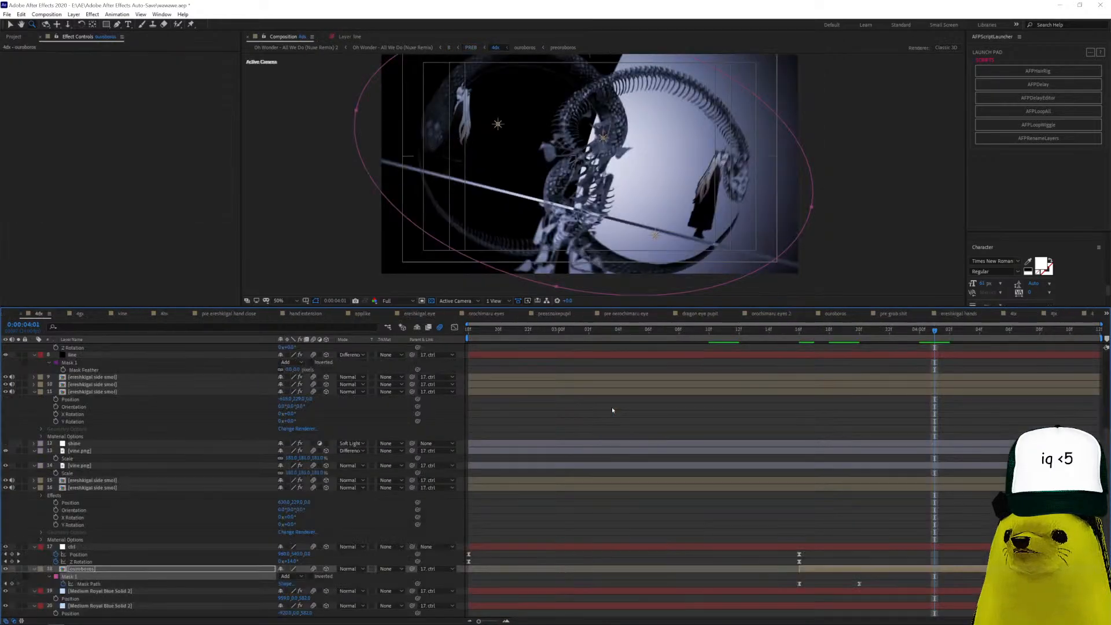
Examine the Medium Royal Blue Solid 2 layers 19 and 20, the ctrl layer, and the solids' extent beyond the frame.
left_click(153, 591)
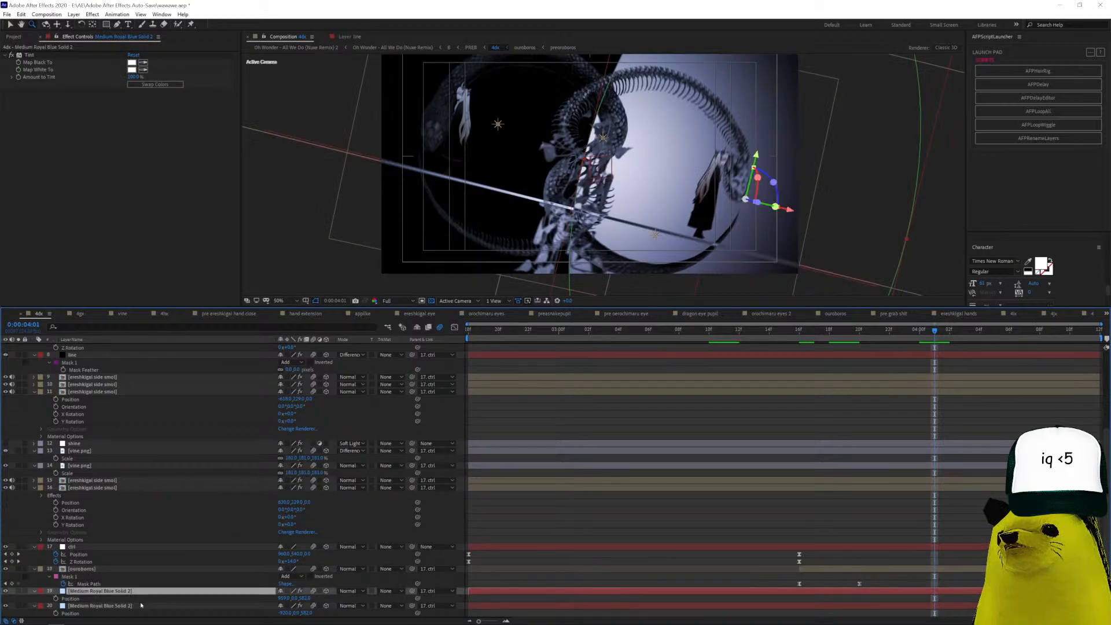
left_click(141, 605)
left_click(134, 592)
left_click(111, 569)
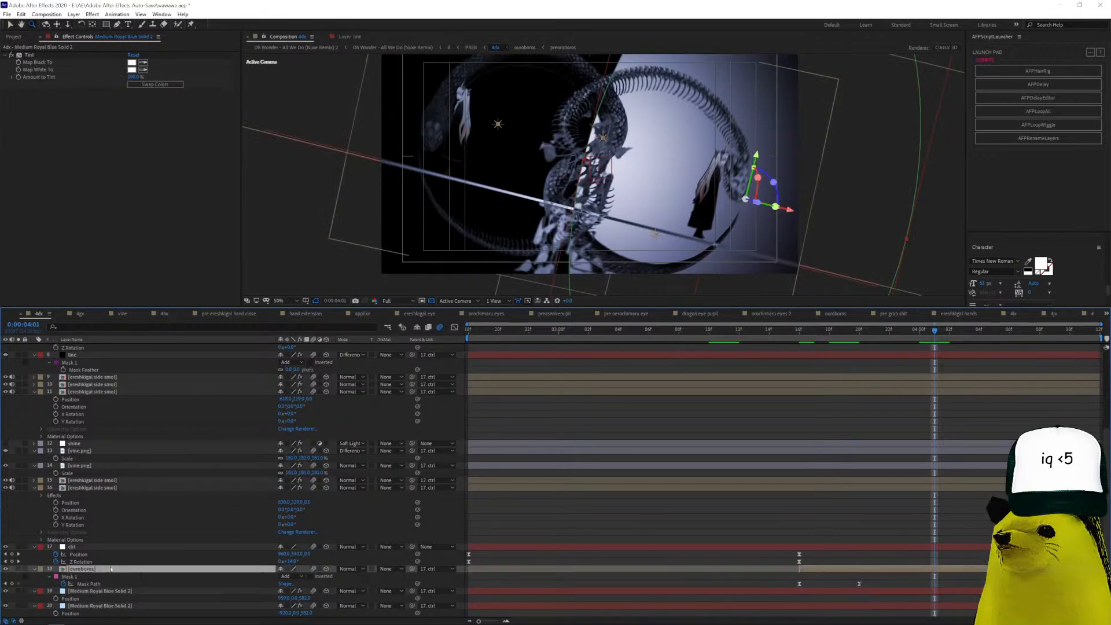
left_click(105, 548)
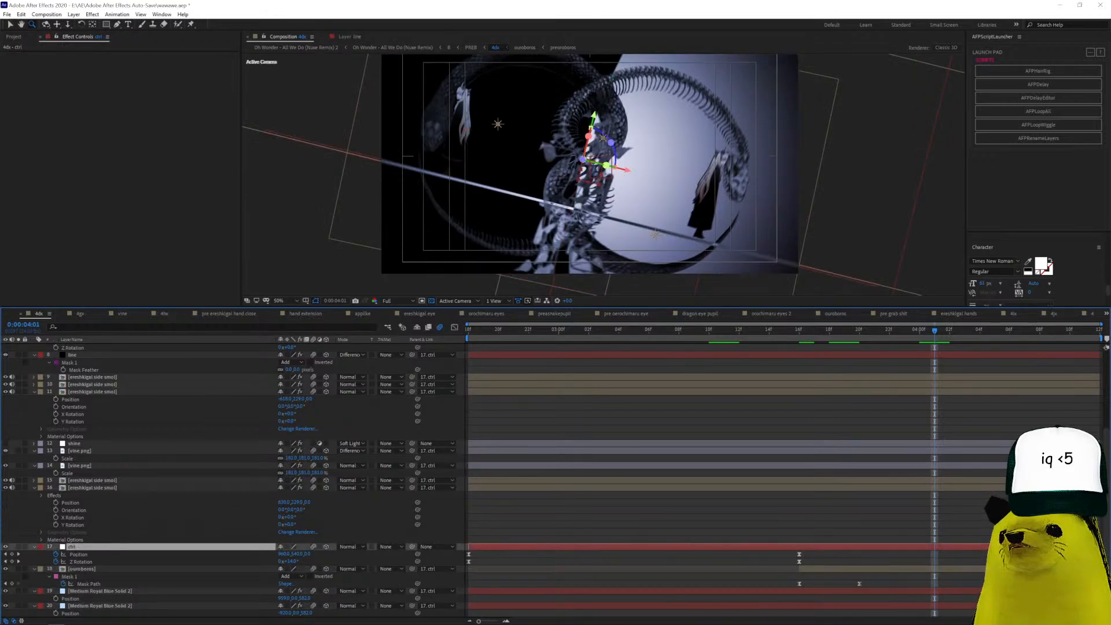
left_click(107, 592)
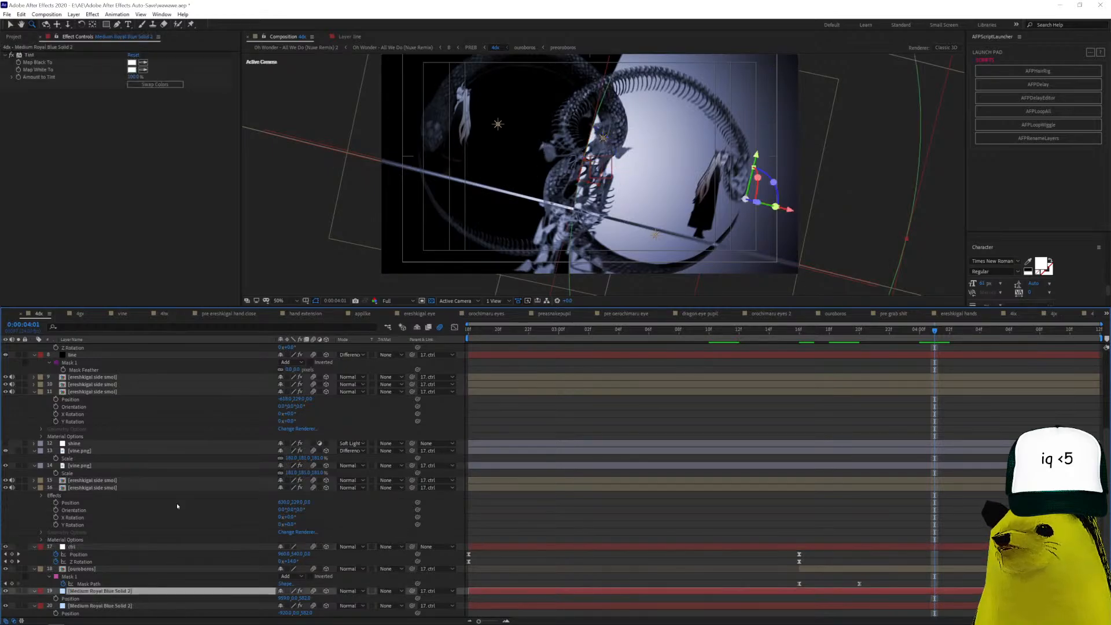
scroll(639, 149, "down", 2)
scroll(617, 131, "down", 1)
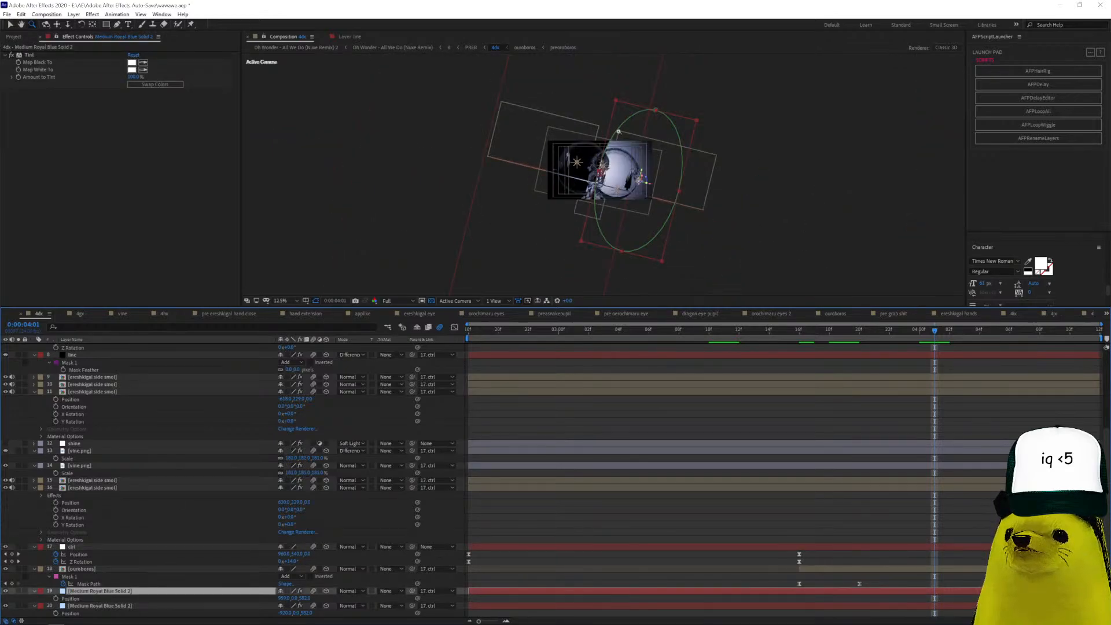
scroll(656, 184, "up", 2)
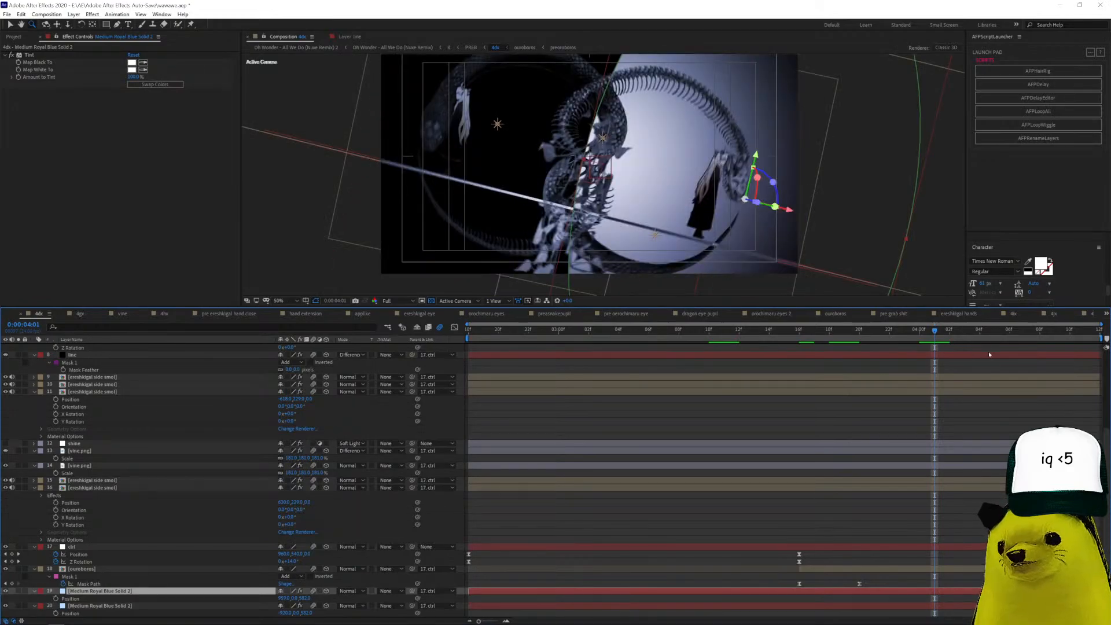
Inspect the Tint, Gaussian Blur and Turbulent Displace effects on the vine.png layer 13.
left_click(1106, 314)
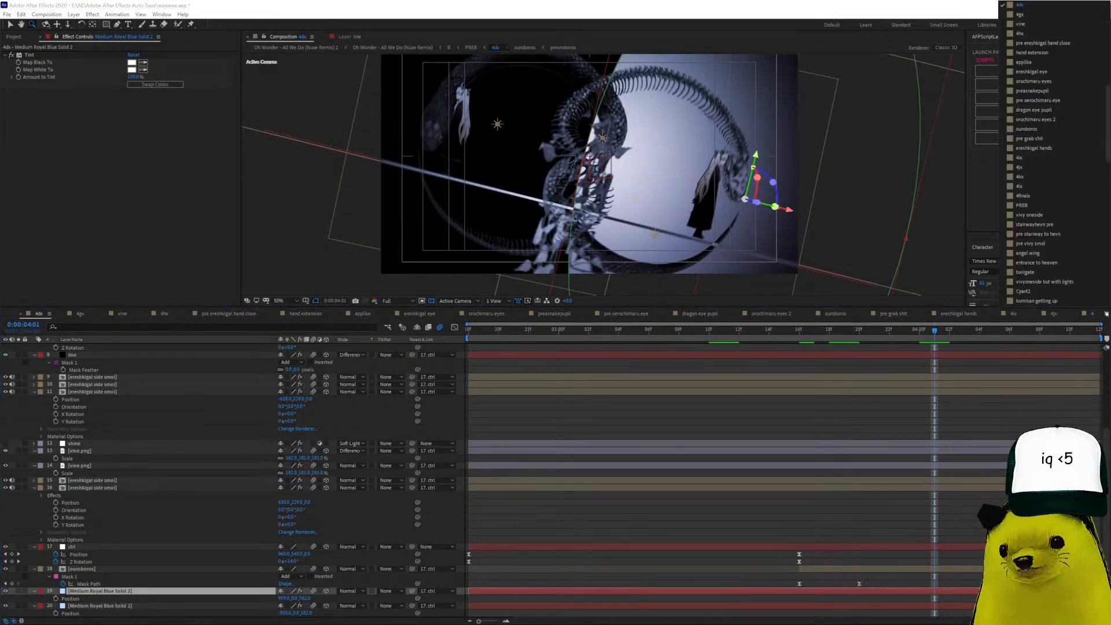
left_click(654, 405)
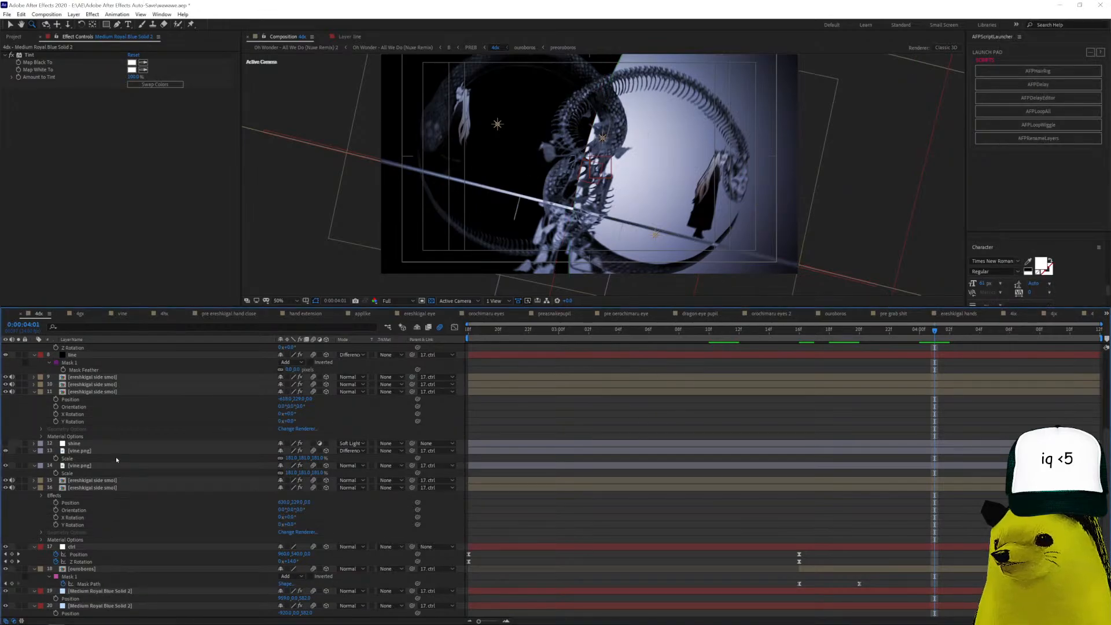
left_click(116, 451)
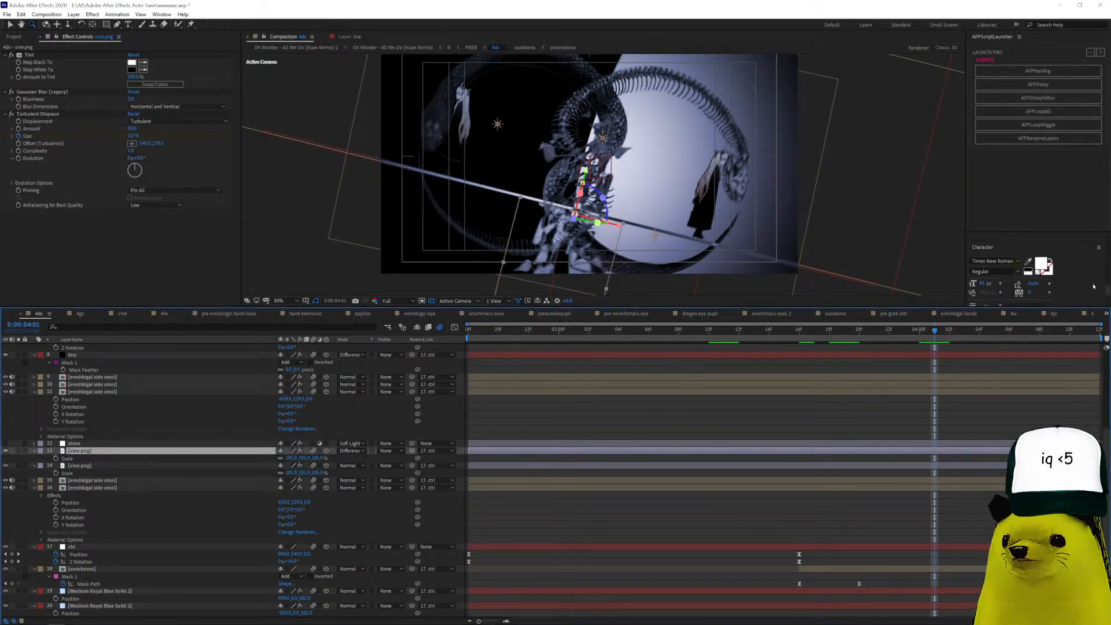
Return to PREB, move the playhead to 0:00:04:23 and open layer 7's shot composition.
left_click(1107, 314)
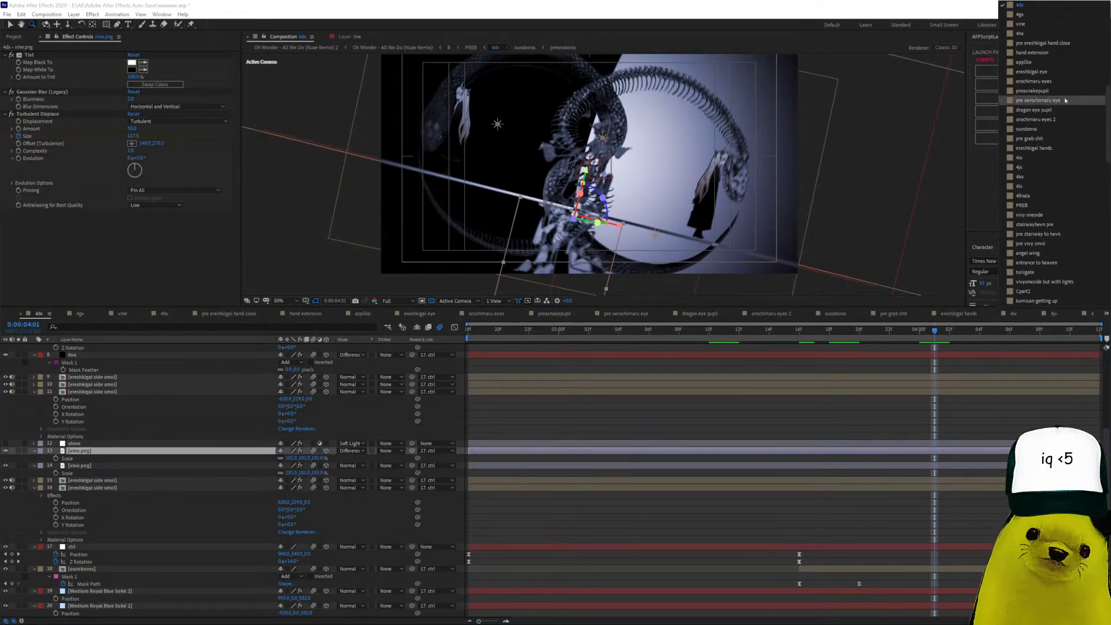
left_click(1023, 205)
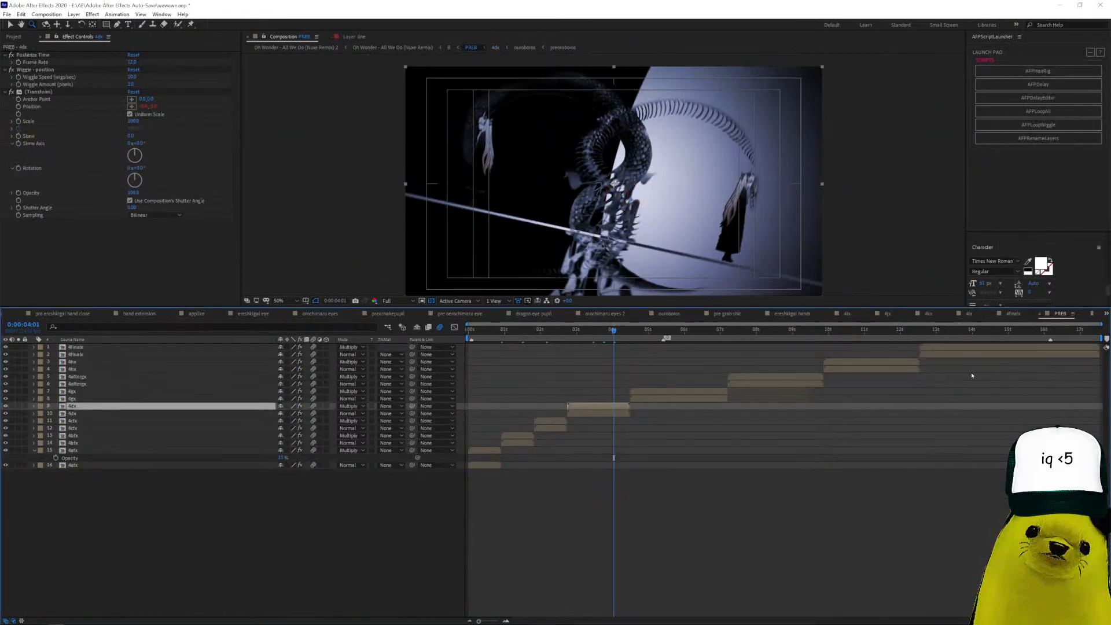
left_click(647, 330)
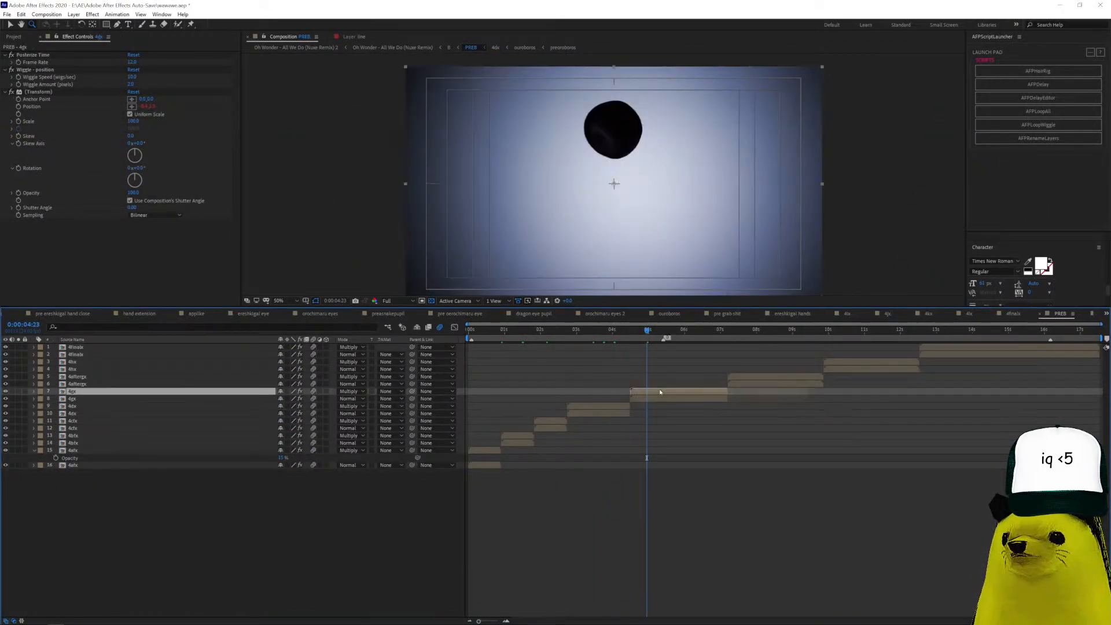
double_click(662, 392)
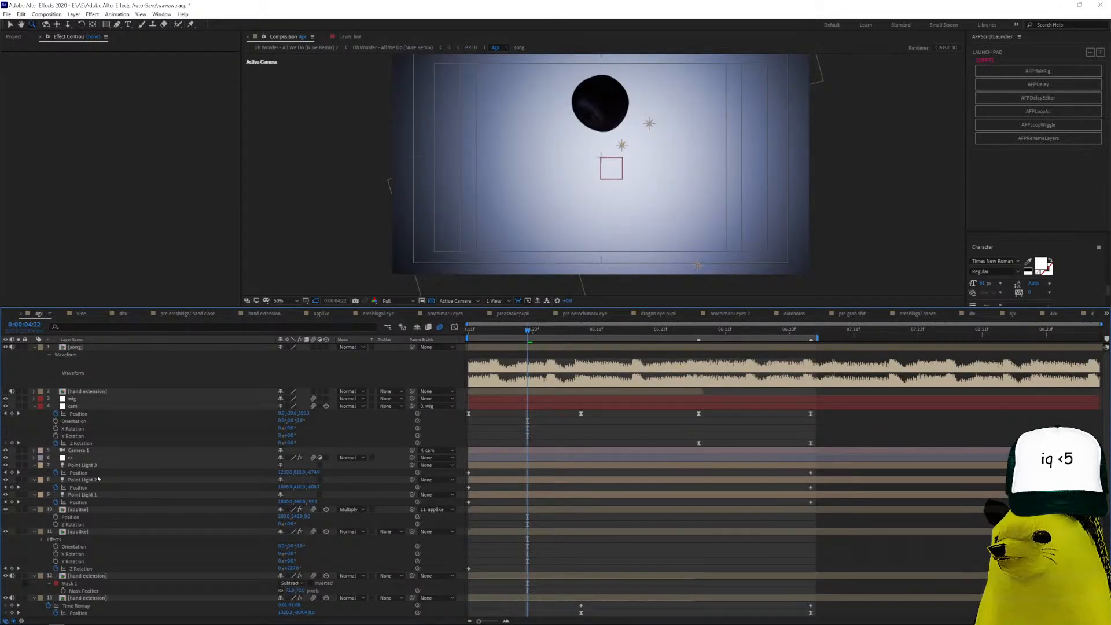
Open the hand extension layer 13 and its nested composition, and scrub through the sequence of pre hand extension layers.
scroll(108, 492, "down", 5)
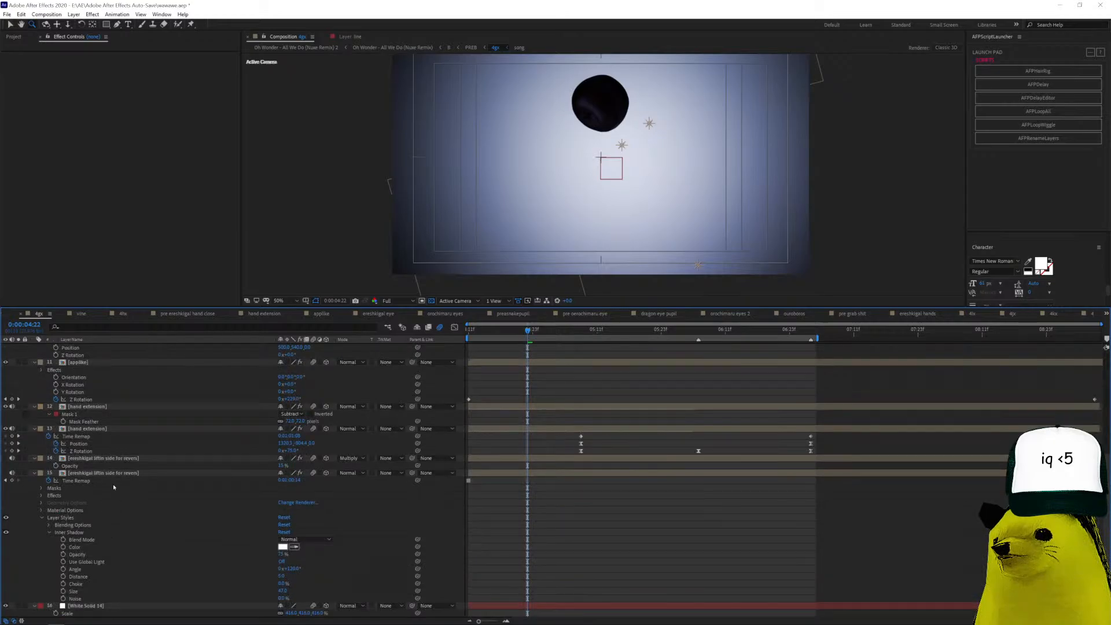
double_click(107, 429)
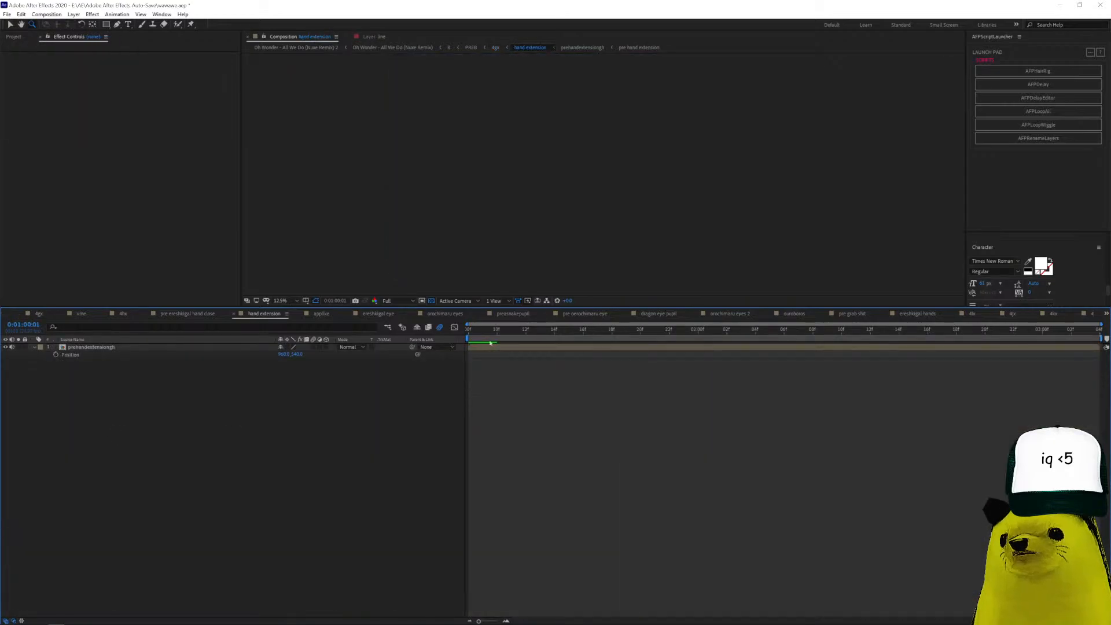
double_click(513, 348)
left_click_drag(512, 328, 924, 323)
Return through B and PREB to layer 7's shot composition and inspect CC Light Sweep on the applike layer 11.
left_click(1106, 314)
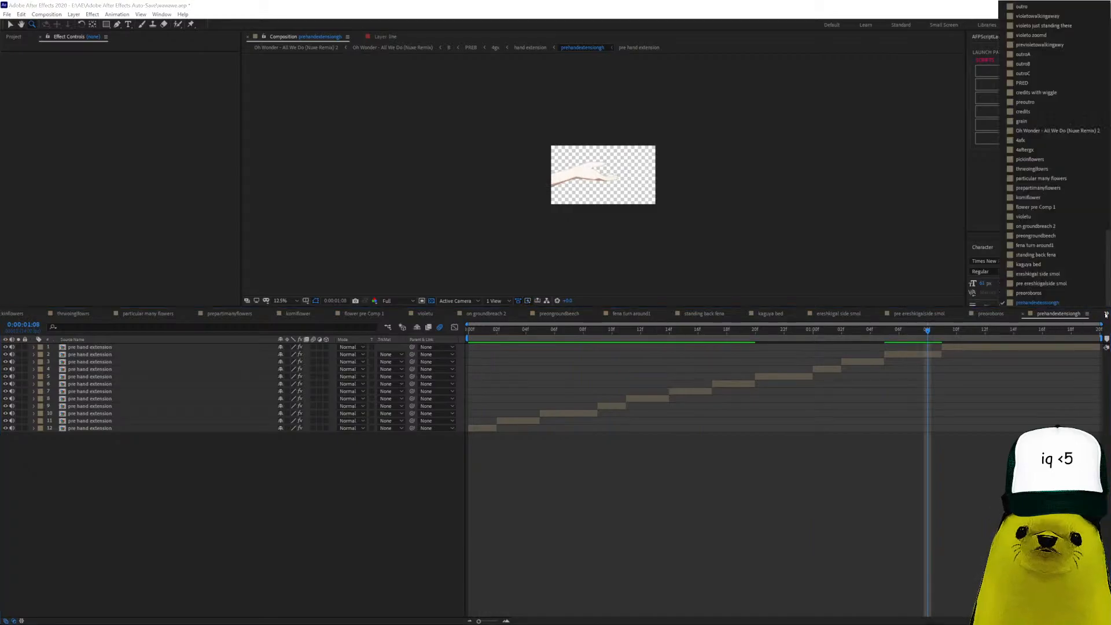
scroll(1046, 253, "up", 5)
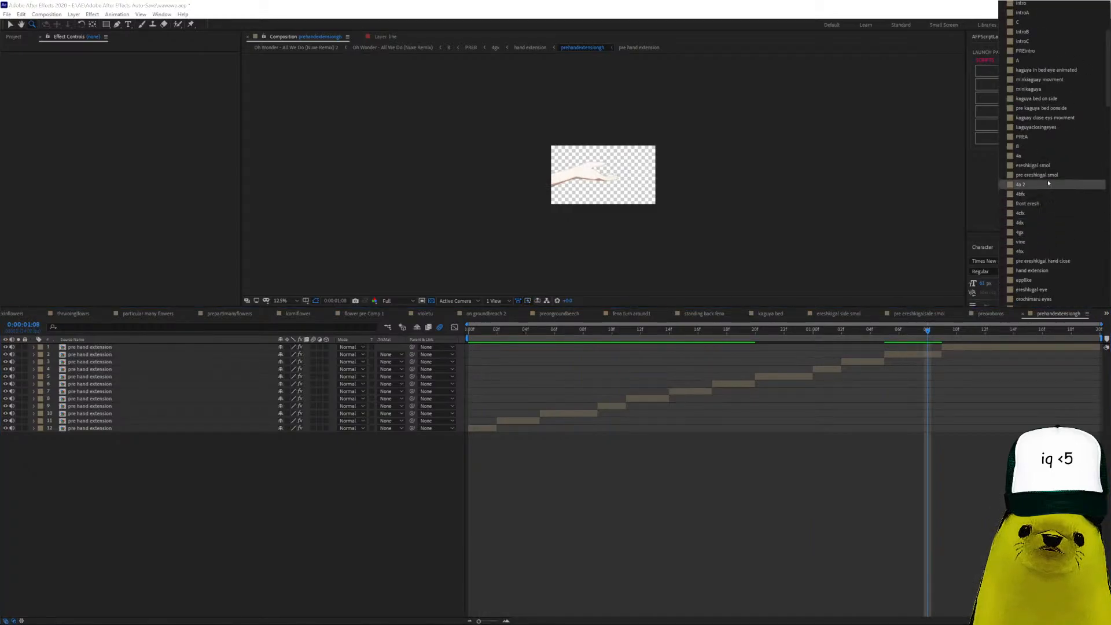
left_click(1033, 146)
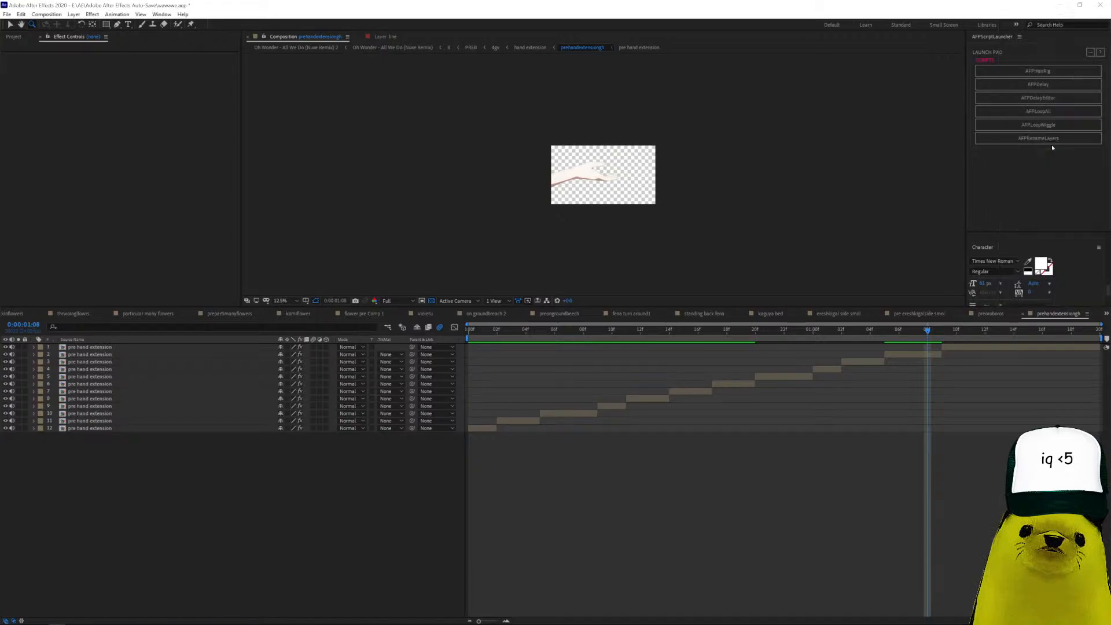
double_click(675, 571)
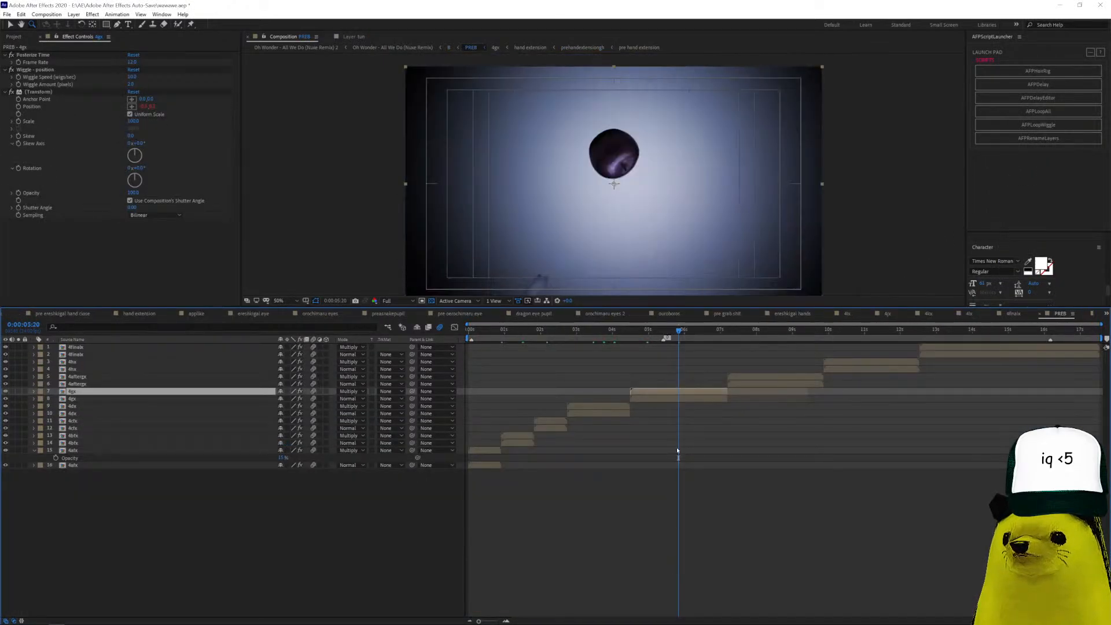
double_click(683, 392)
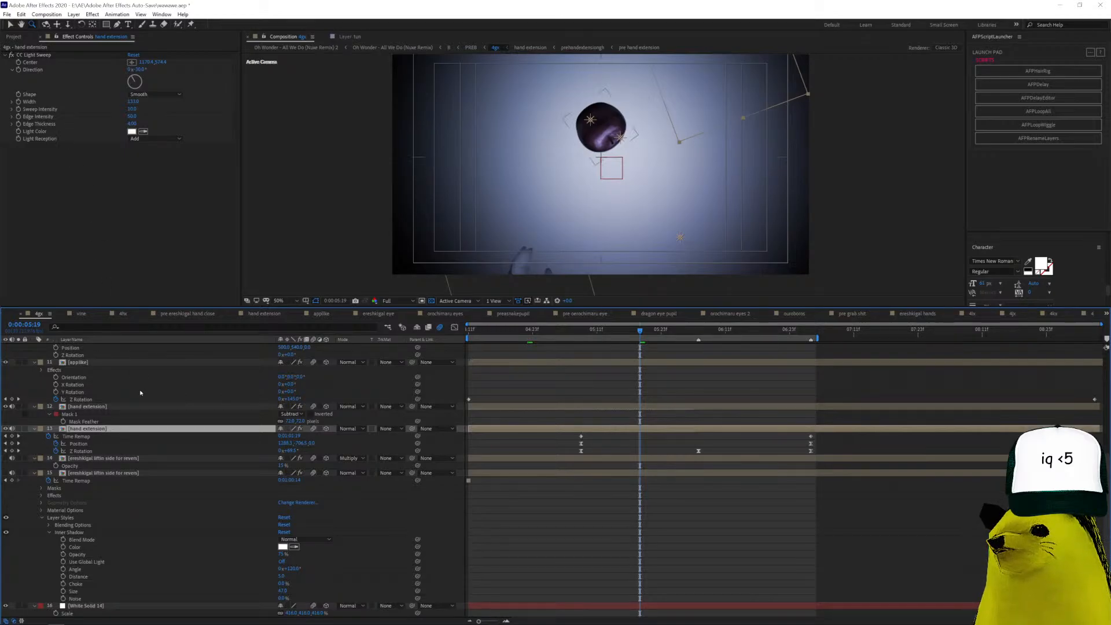
left_click(91, 365)
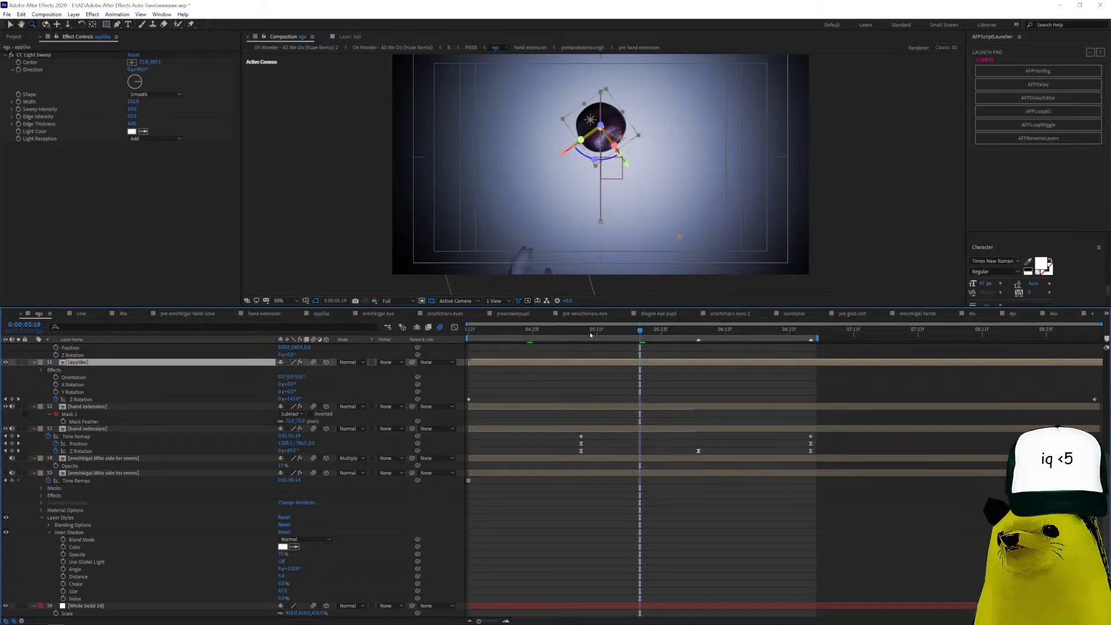
Scrub the apple-and-hands shot to 0:00:06:15 and look over its camera, light and applike layers.
left_click_drag(590, 332, 746, 331)
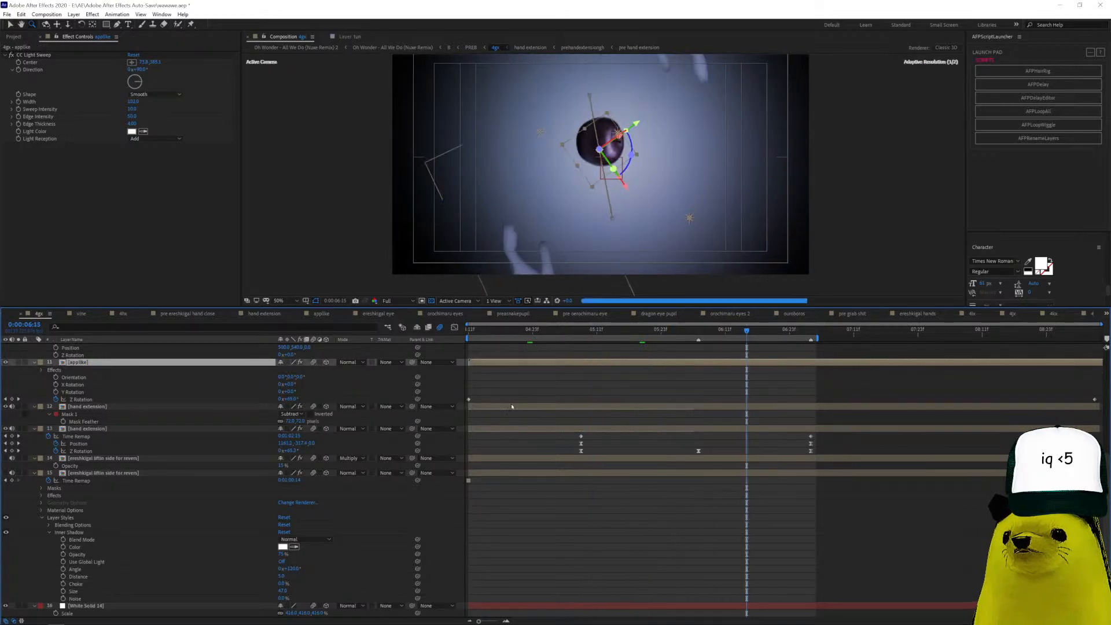
scroll(511, 407, "up", 3)
scroll(511, 407, "up", 2)
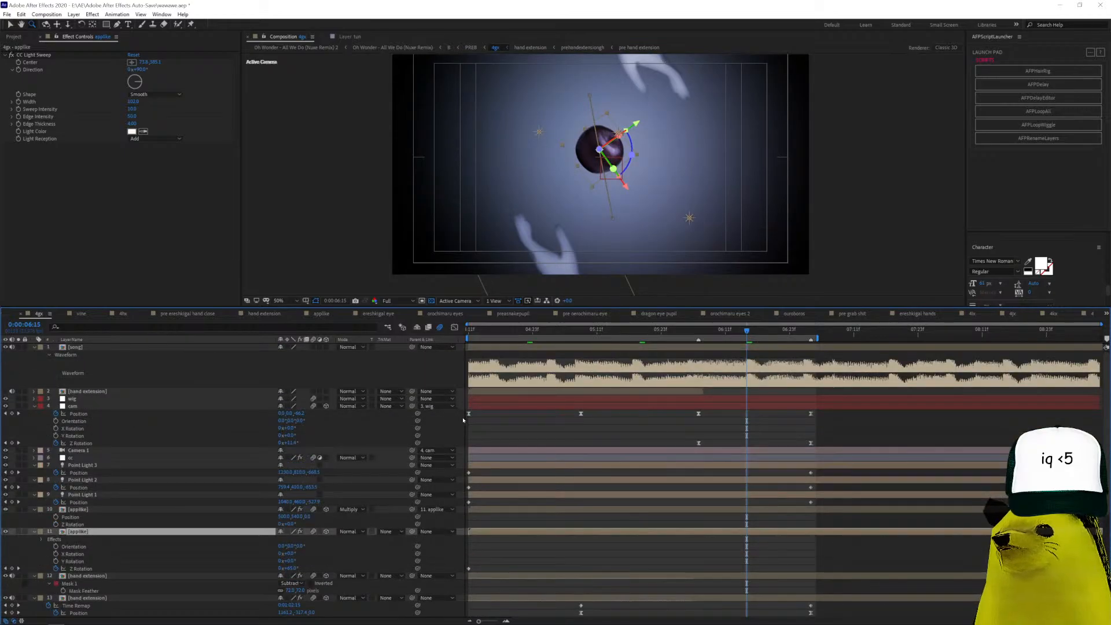
scroll(451, 429, "down", 3)
scroll(464, 420, "up", 3)
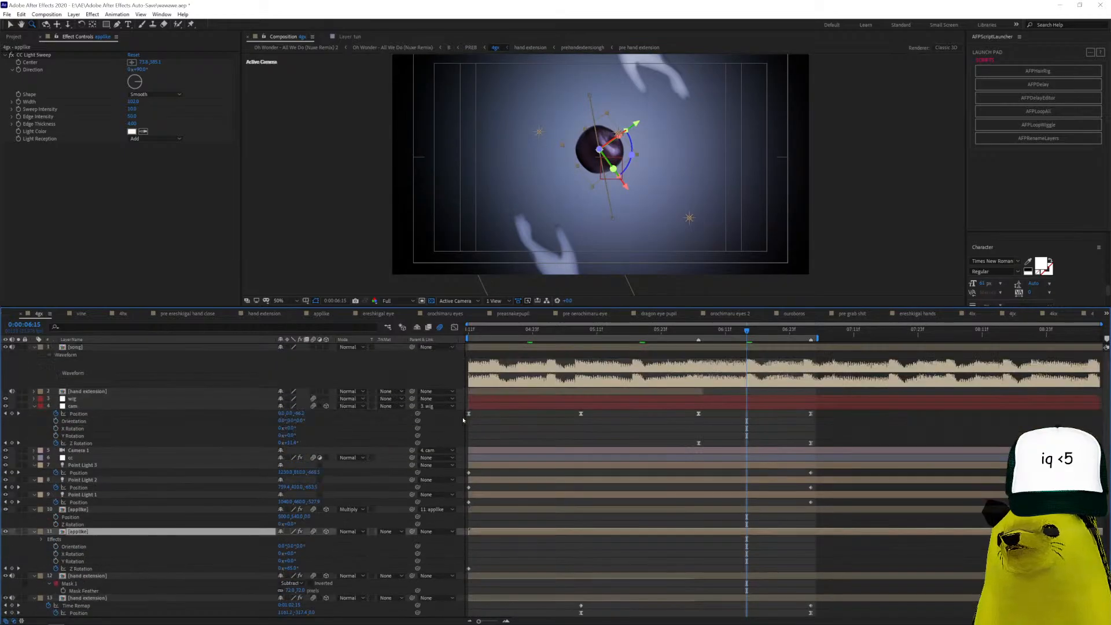
Select the cam null on layer 4 and preview its camera move from 0:00:04:23.
left_click(492, 407)
left_click_drag(491, 333, 533, 333)
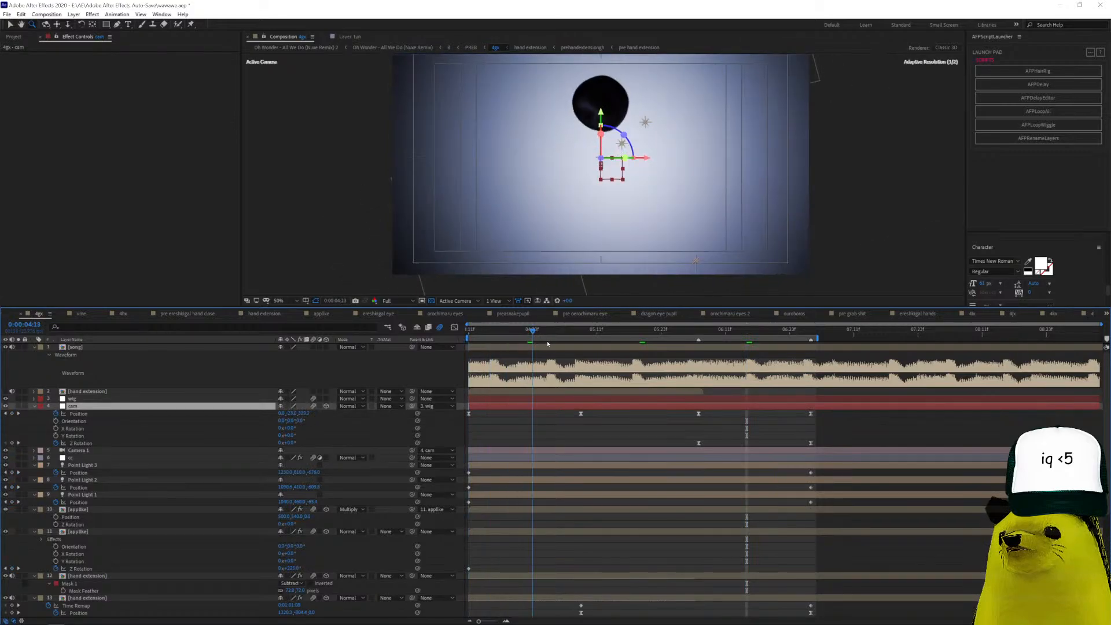
key("space")
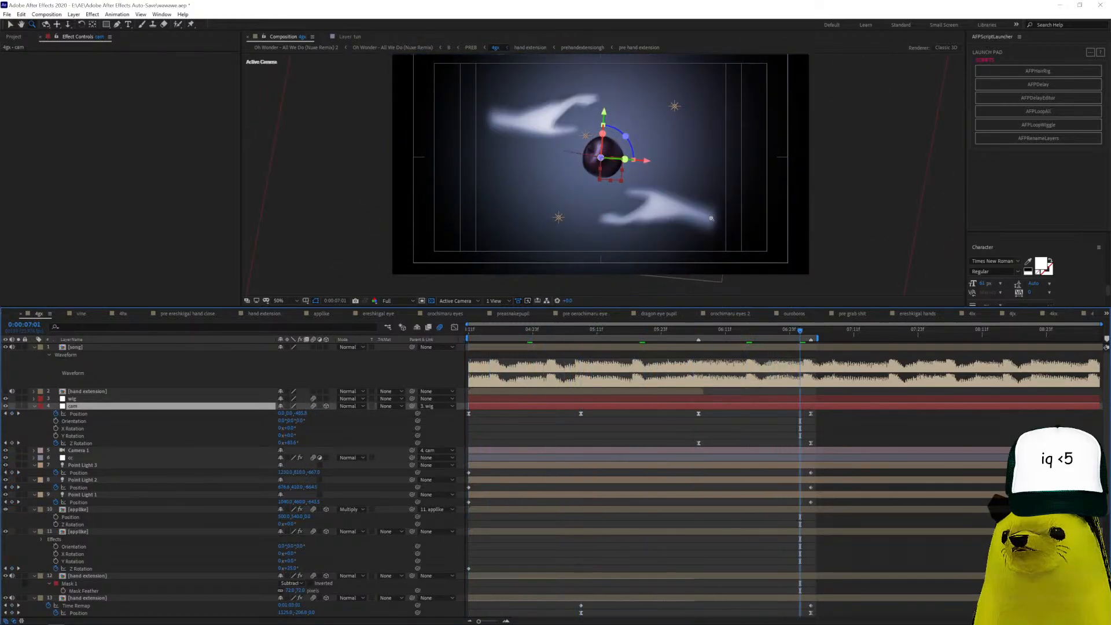
left_click(712, 218)
scroll(571, 175, "down", 2)
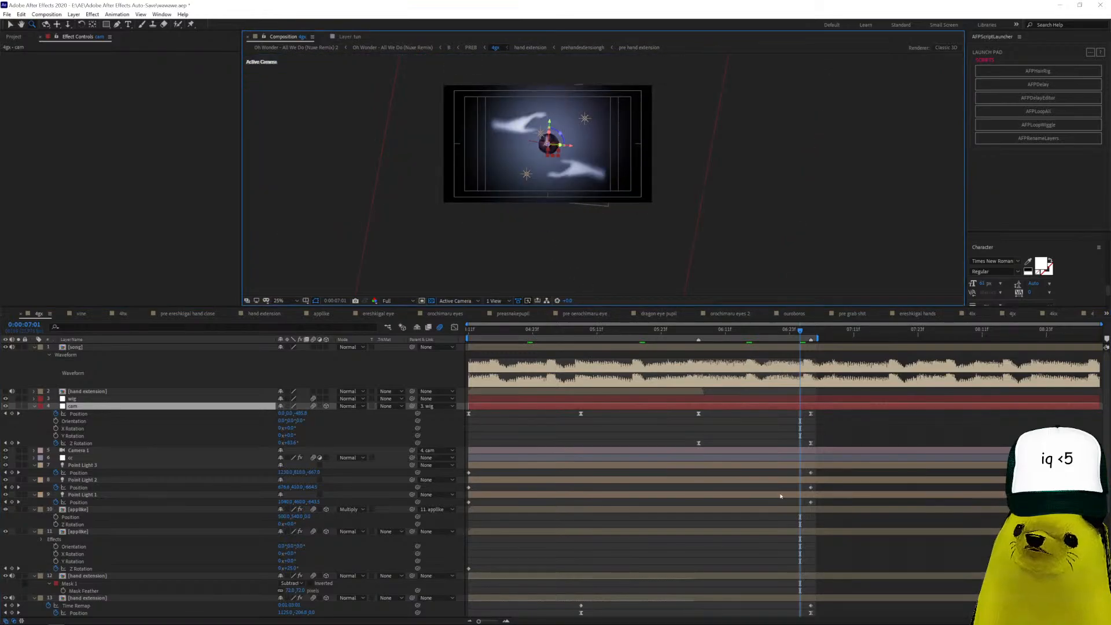
Select the point light on layer 7 and preview its movement around the apple from about 0:00:05:15.
left_click(568, 467)
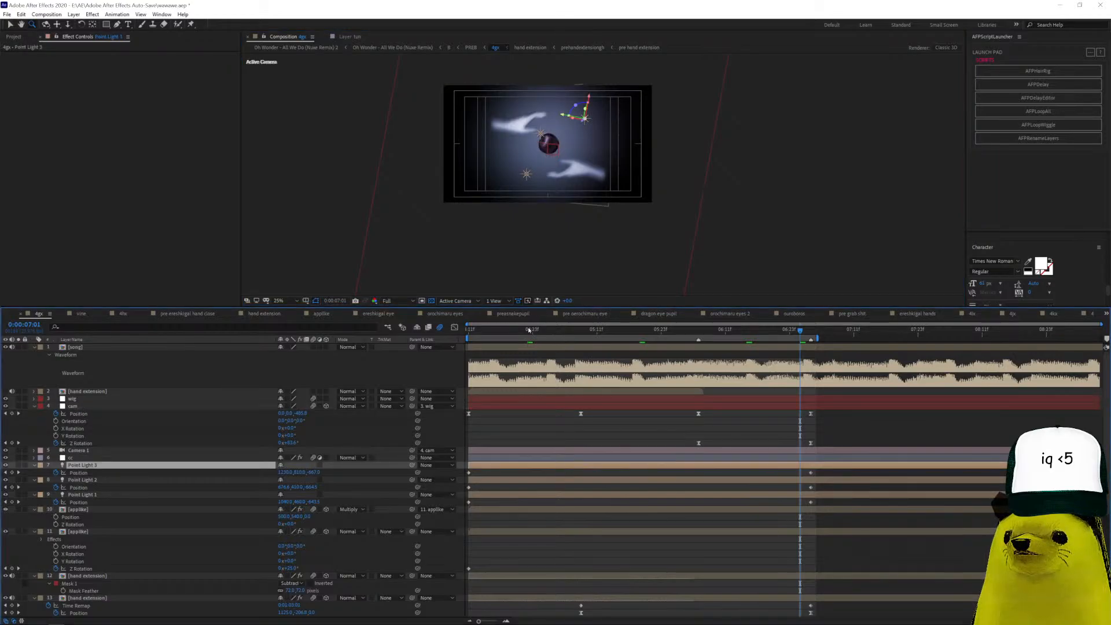
left_click_drag(529, 330, 618, 330)
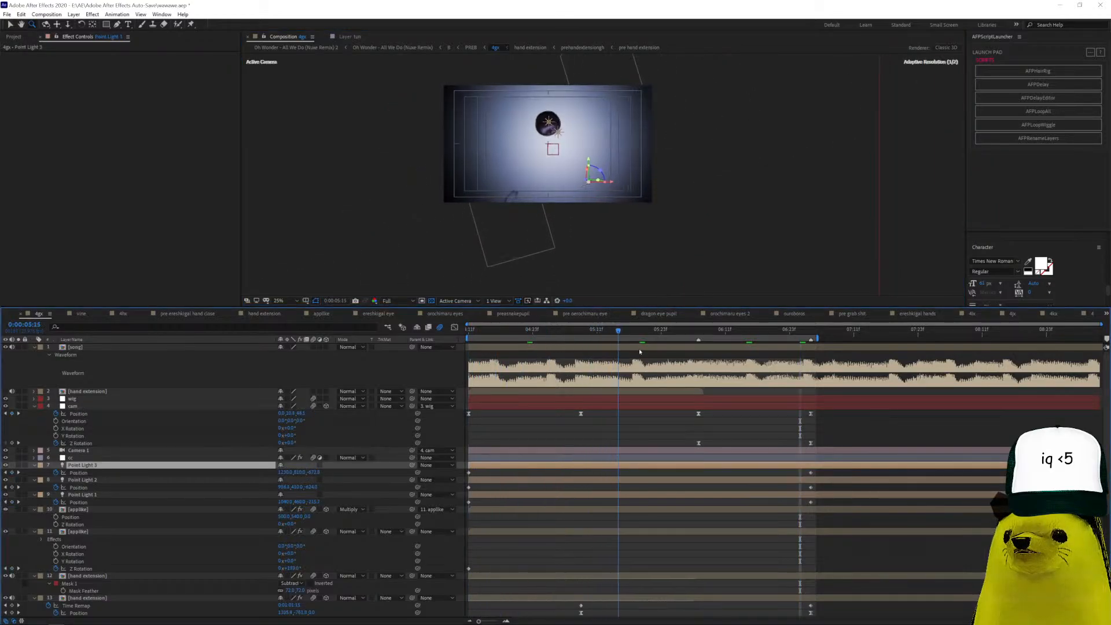
key("space")
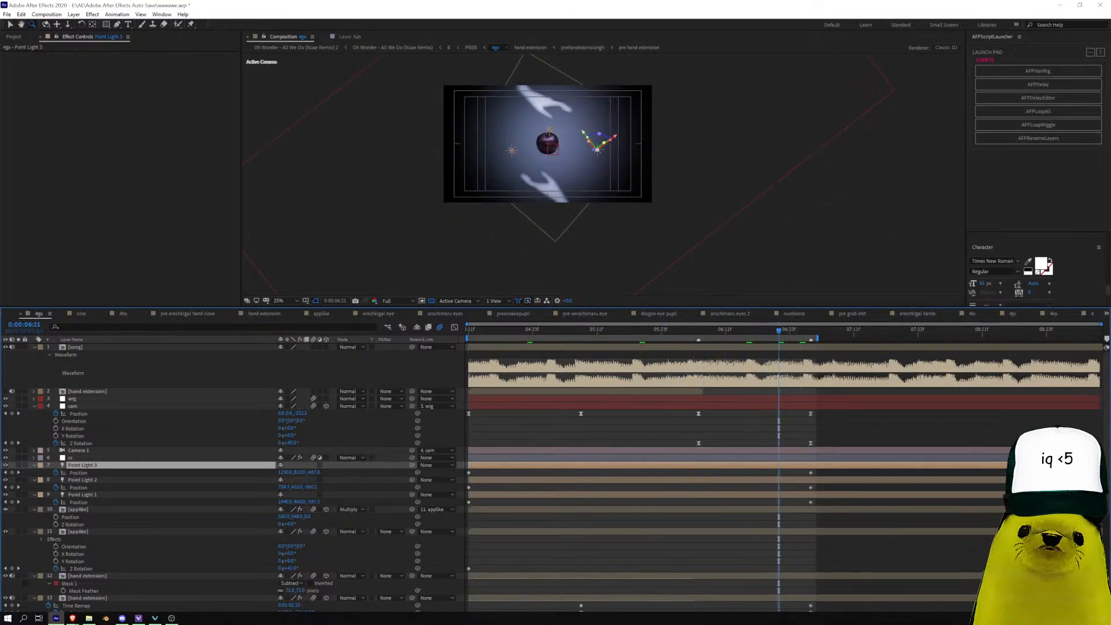
Return to composition B, move the playhead to 0:01:04:16 and open the PREB composition from layer 18.
left_click(1107, 313)
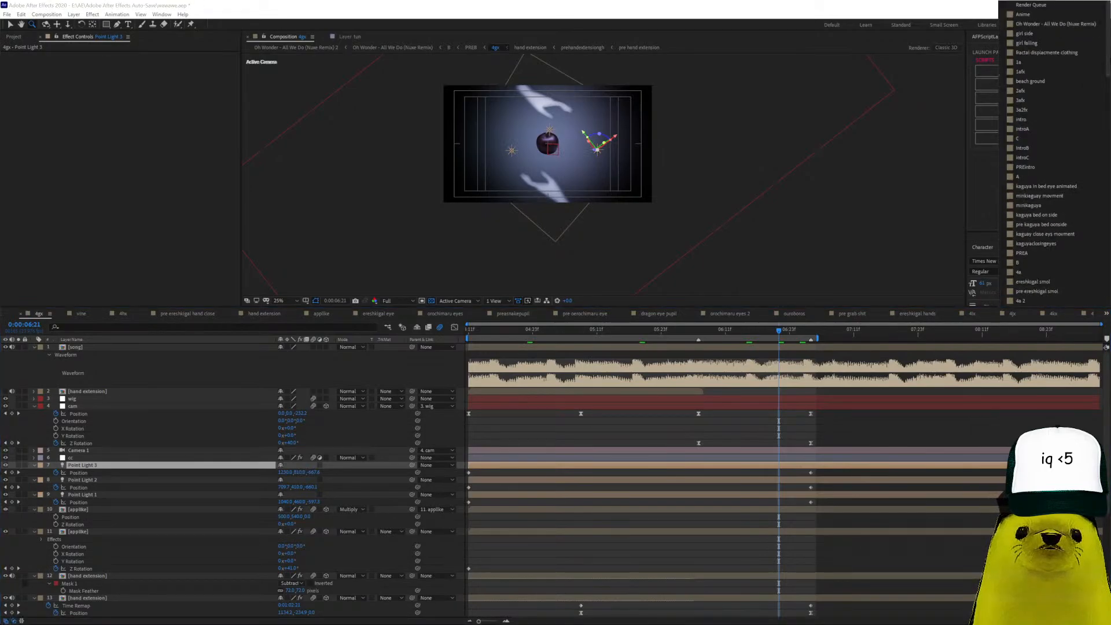
scroll(1108, 74, "down", 2)
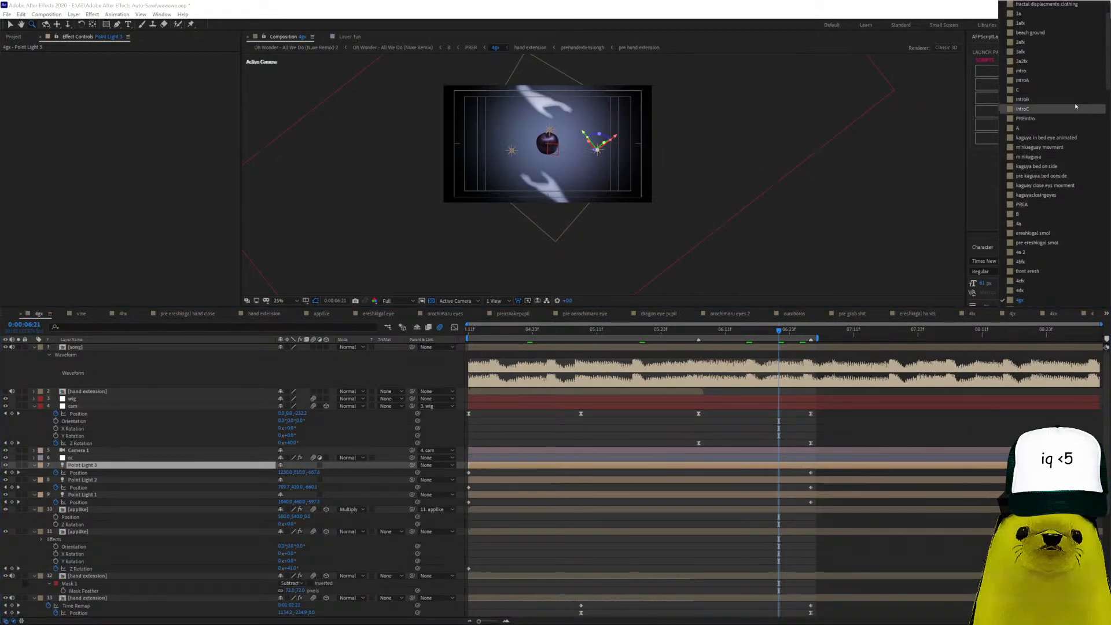
left_click(1024, 215)
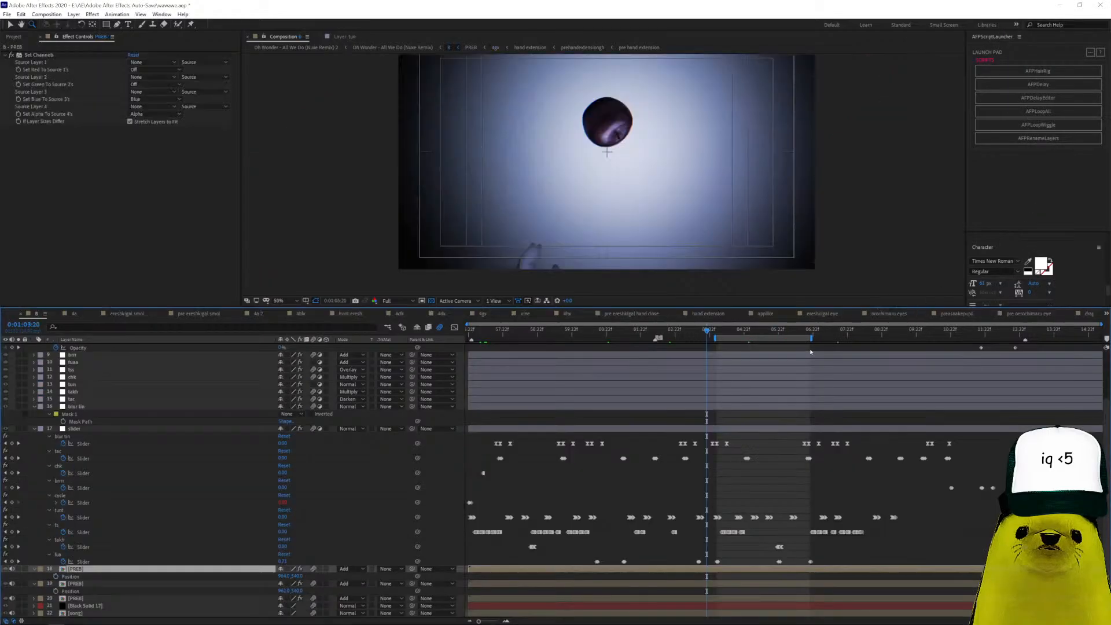
left_click(736, 332)
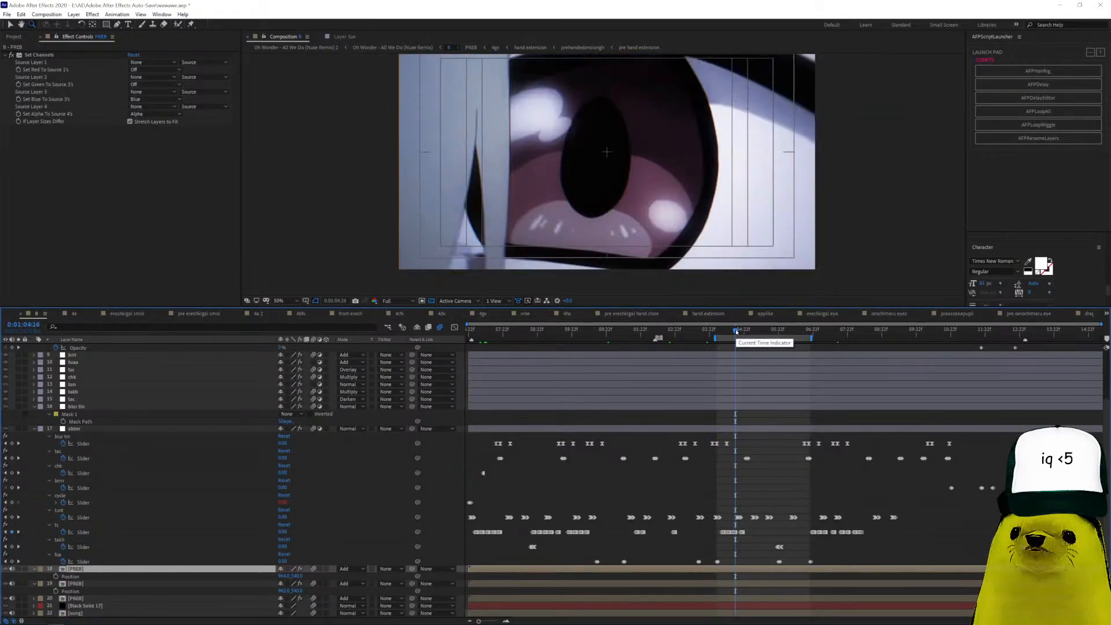
double_click(732, 571)
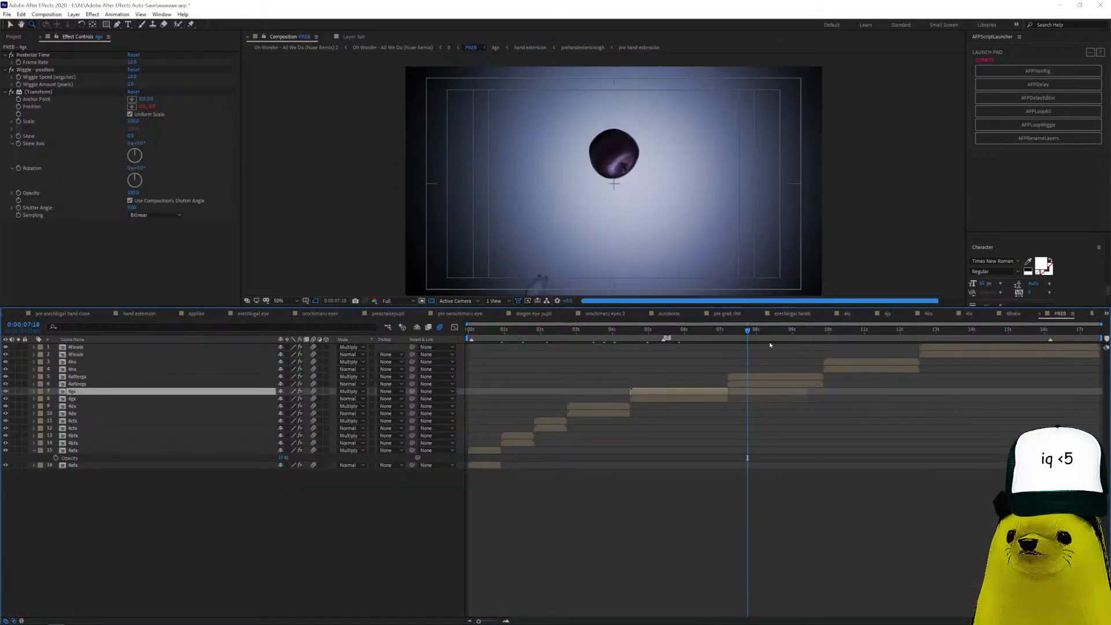
Select the eye shot on layer 5 in PREB and scrub through it to 0:00:09:07.
left_click(756, 378)
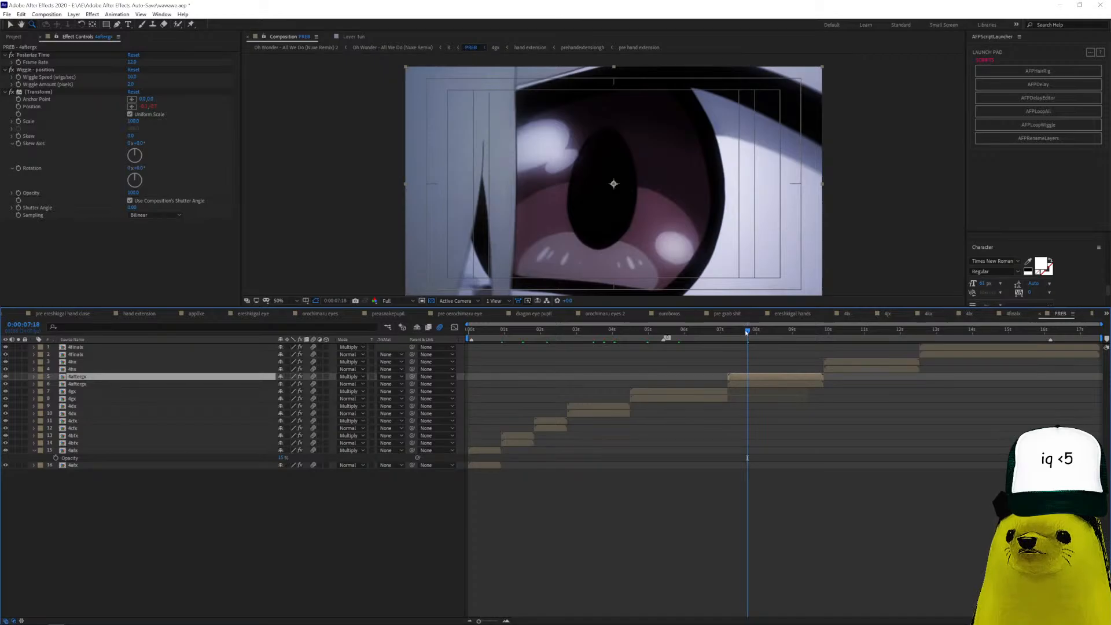
left_click_drag(747, 332, 782, 332)
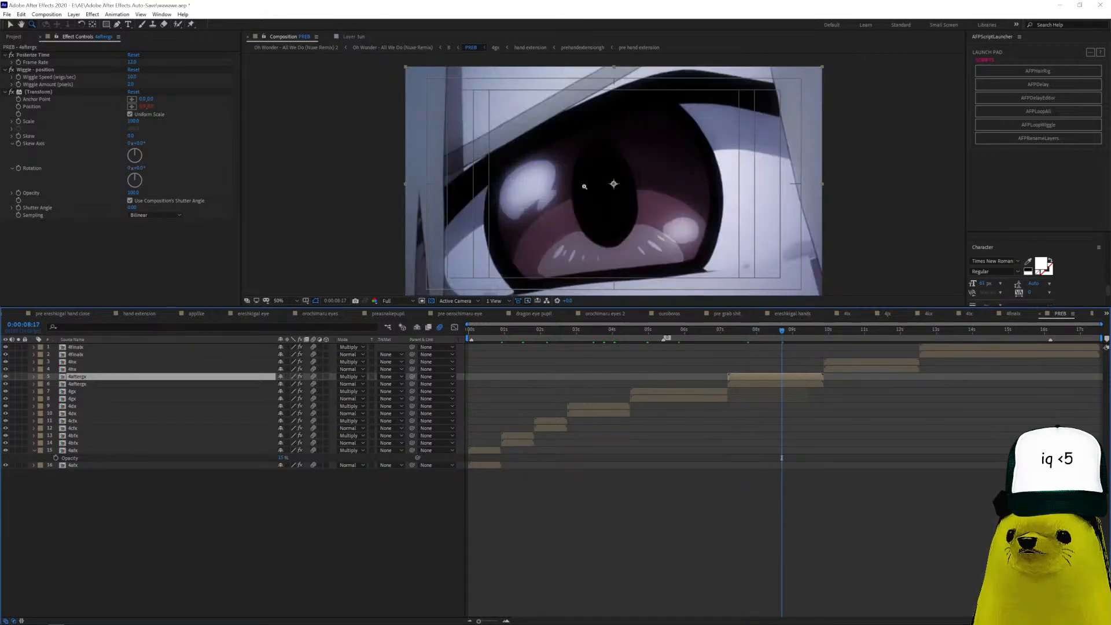
left_click(804, 337)
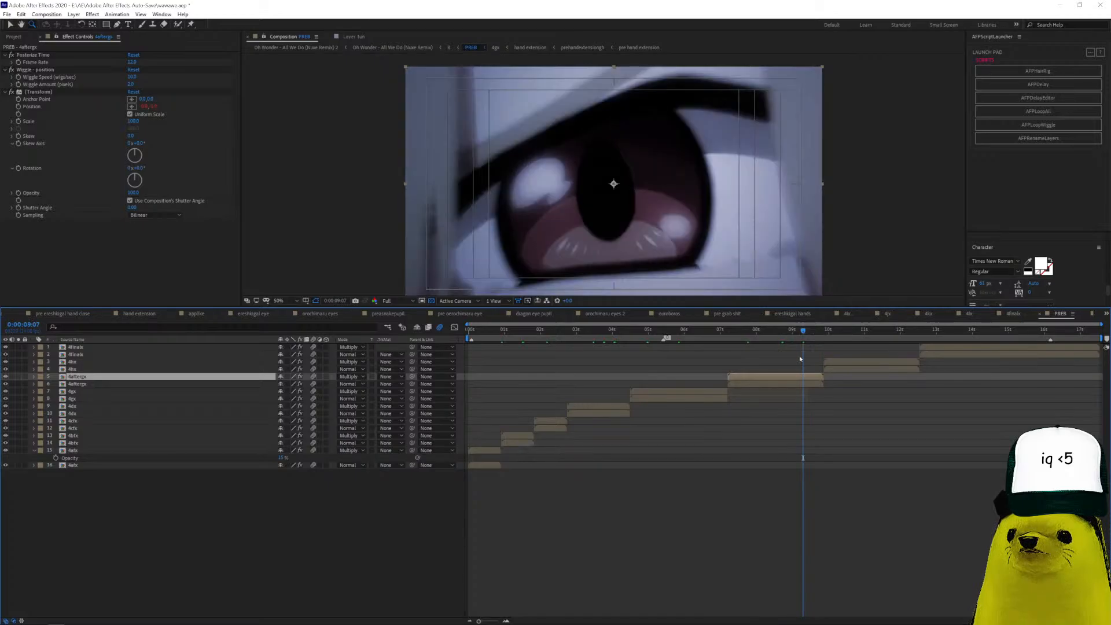
Open layer 5's nested eye composition, inspect the effects on adjustment layer 9 and scrub to 0:00:10:13.
double_click(799, 379)
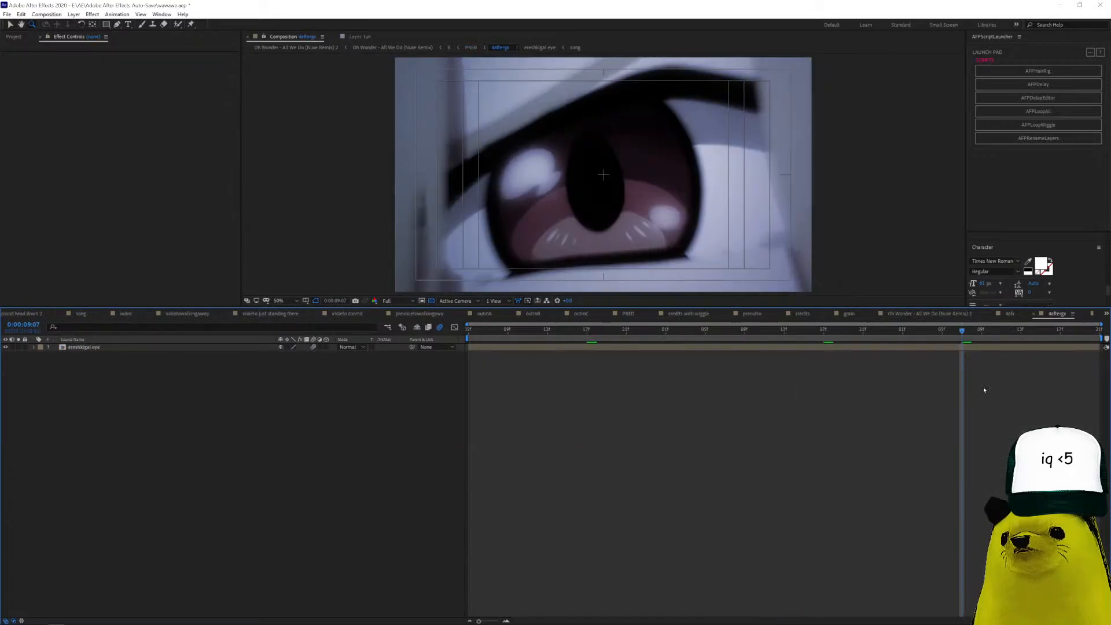
double_click(967, 347)
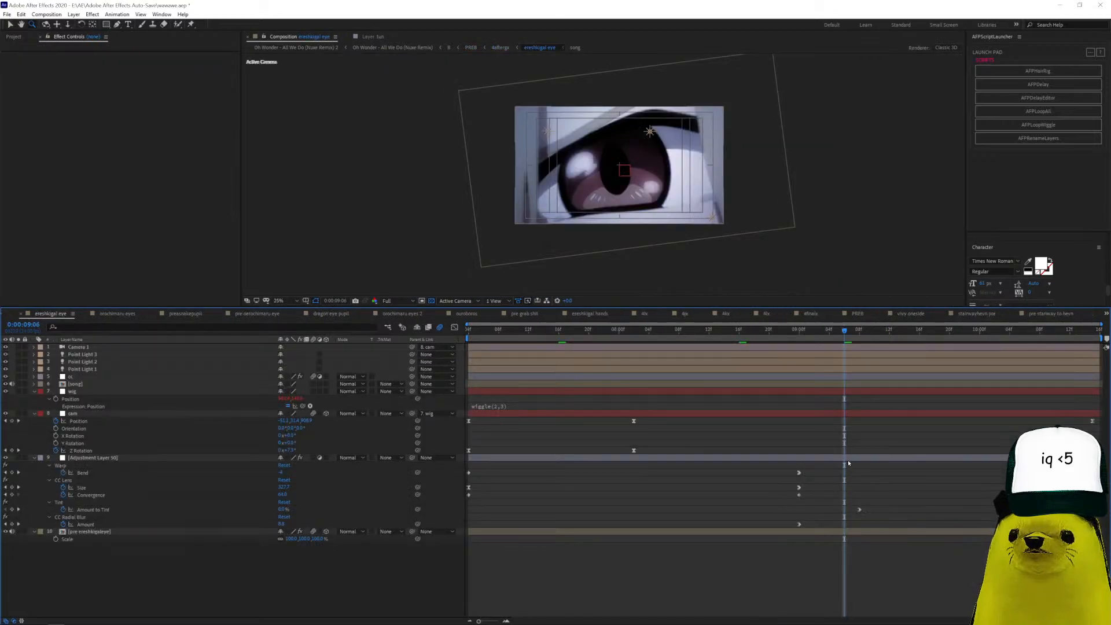
left_click(848, 461)
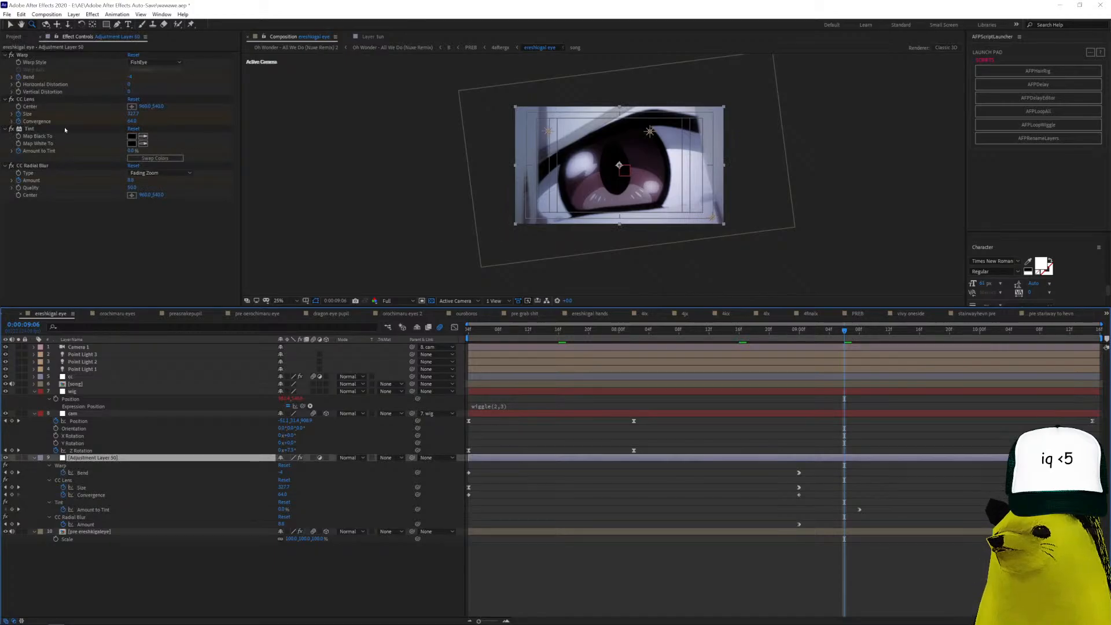
left_click_drag(885, 333, 1077, 333)
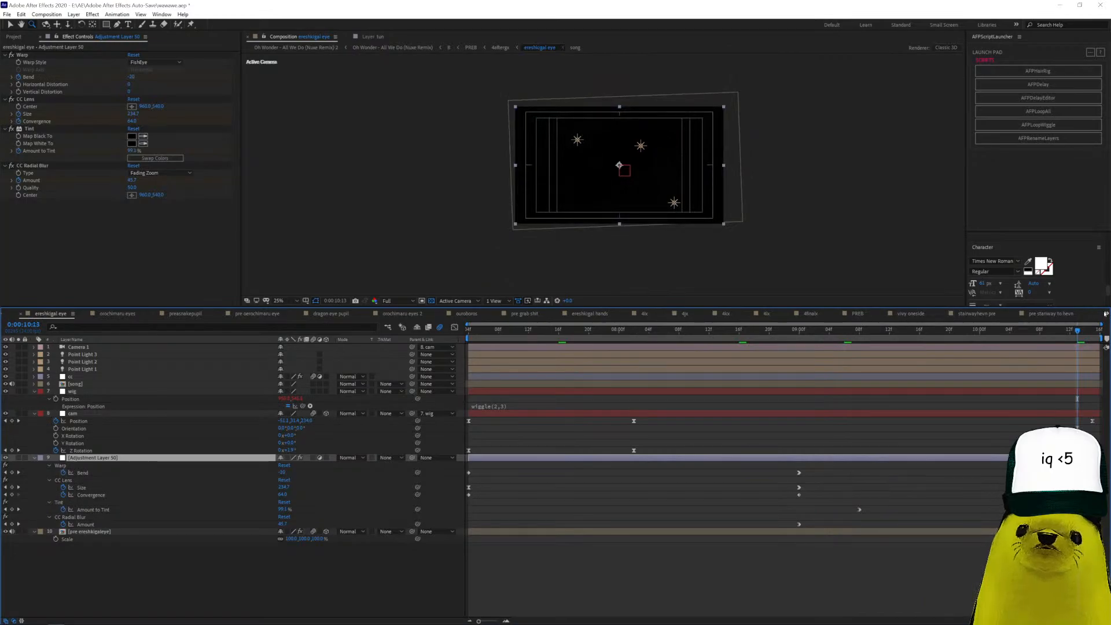
Return to composition B and go through PREB into the split light-and-dark tree shot's composition.
left_click(1105, 313)
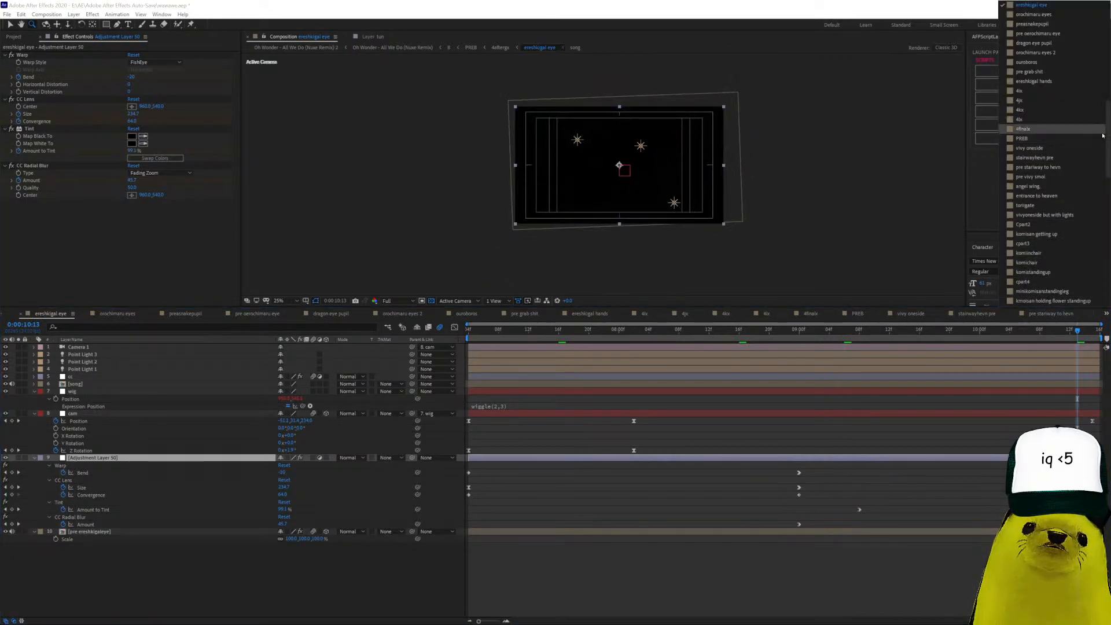
scroll(1103, 135, "up", 5)
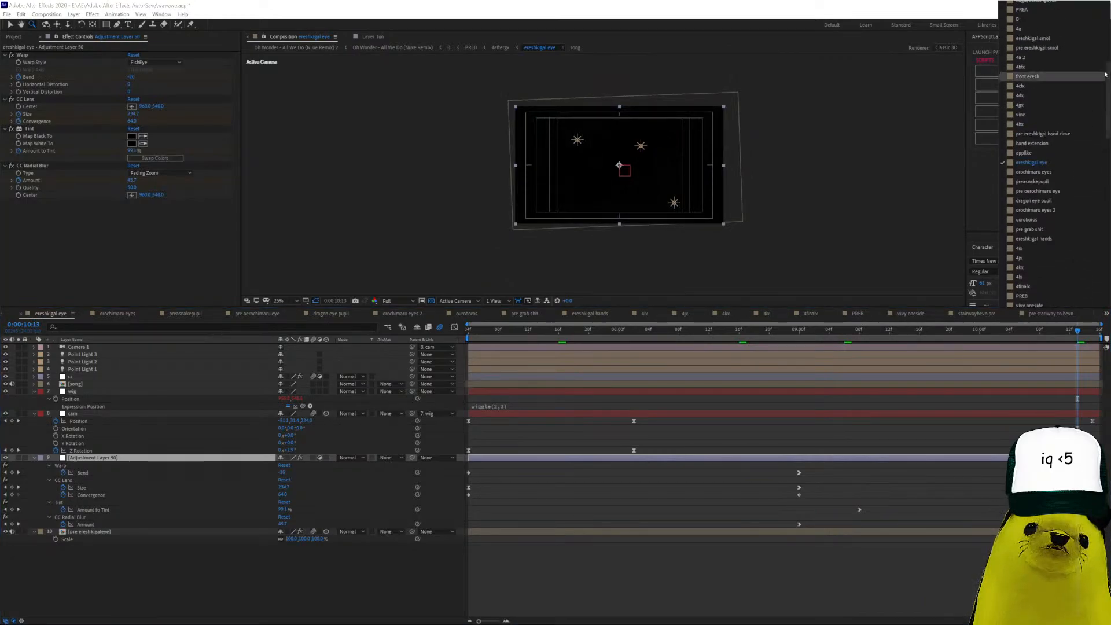
scroll(1042, 136, "up", 8)
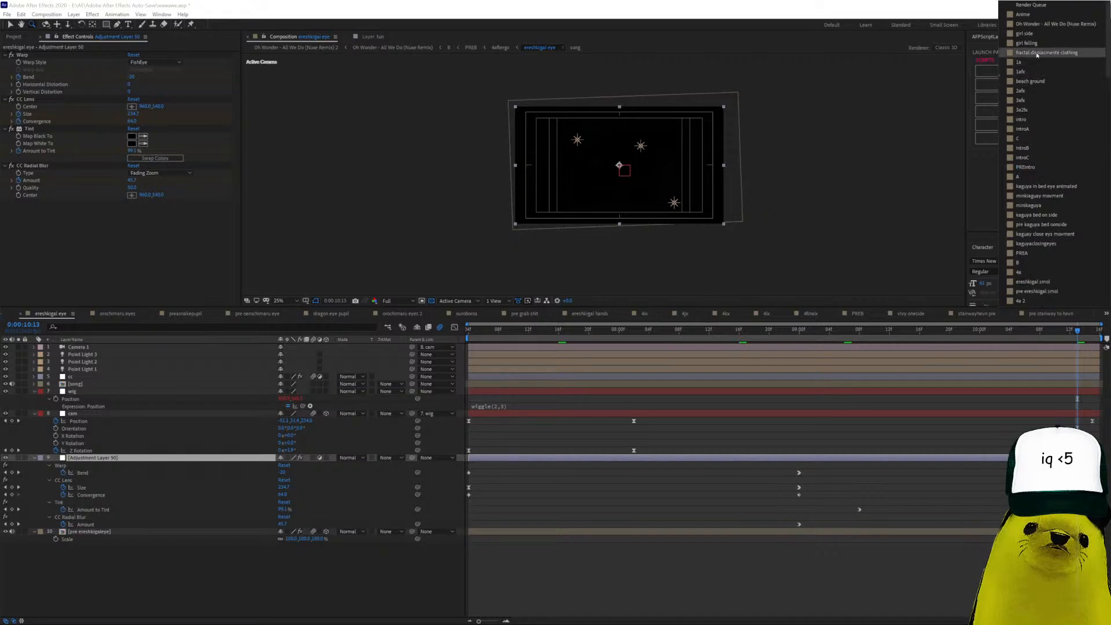
left_click(1022, 263)
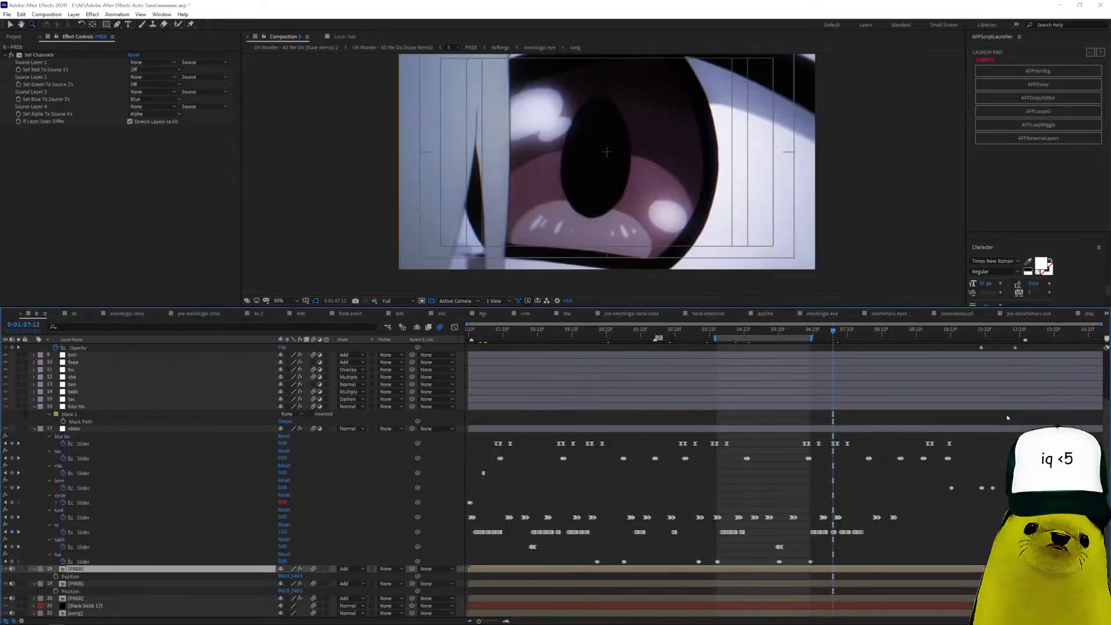
double_click(845, 570)
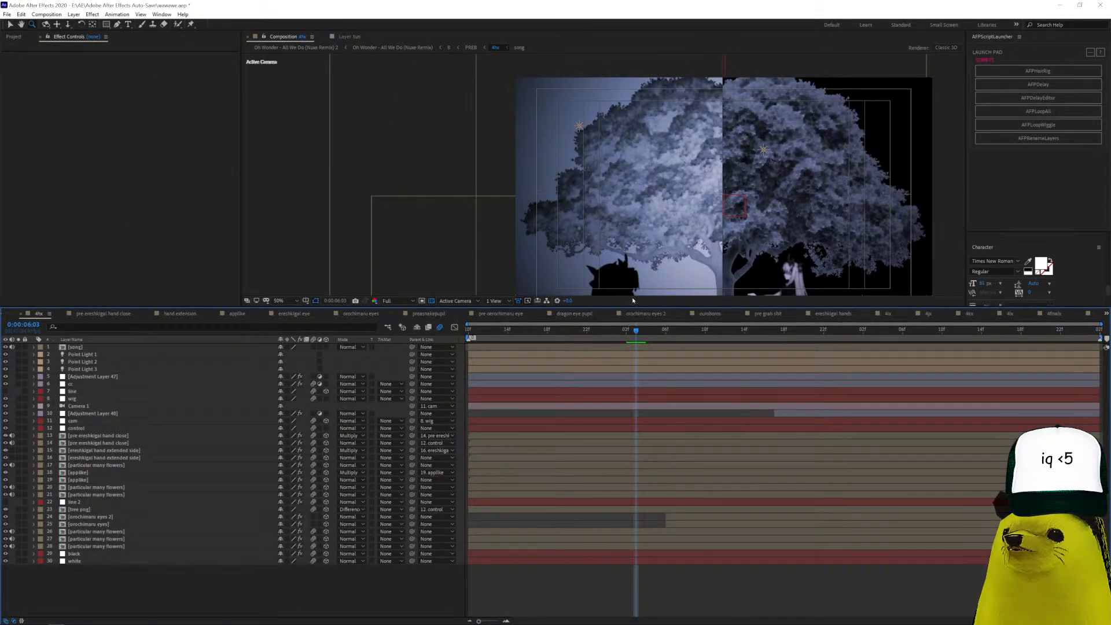
Examine the split tree frame at 0:00:06:03, both in close-up and with the layer outlines surrounding it.
scroll(674, 199, "down", 2)
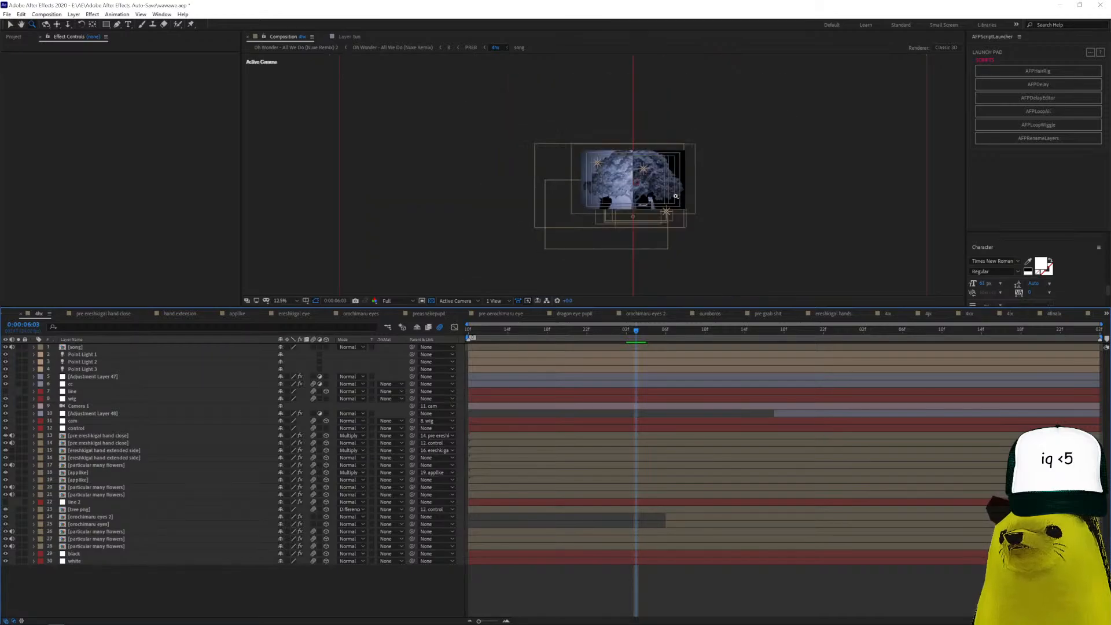
scroll(672, 178, "up", 2)
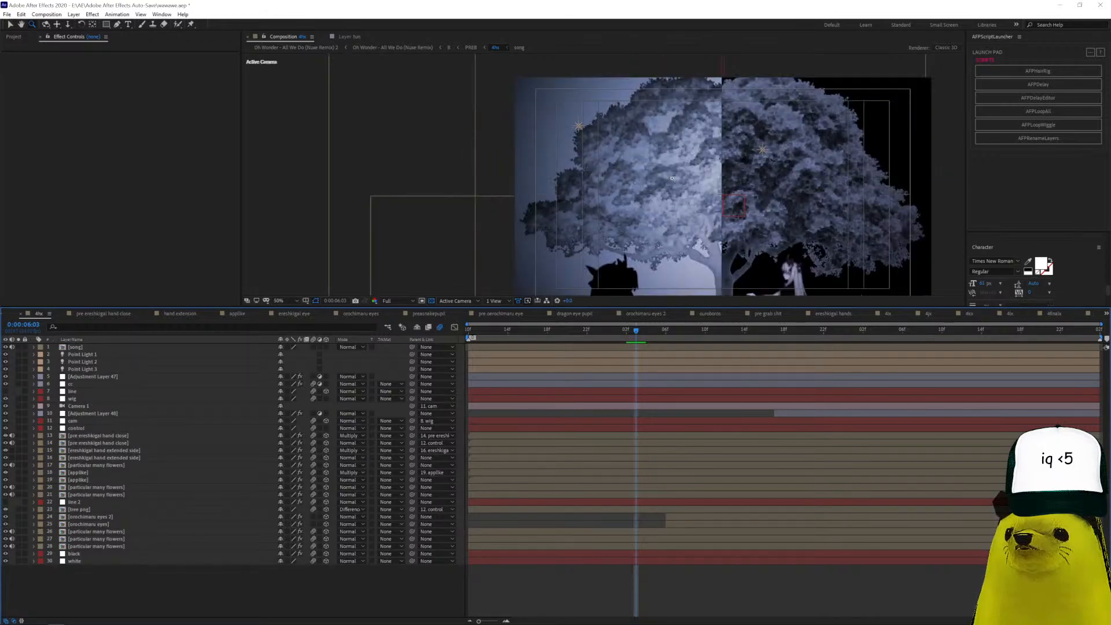
scroll(672, 178, "down", 2)
scroll(672, 179, "up", 2)
scroll(672, 180, "down", 2)
scroll(672, 179, "up", 2)
scroll(672, 180, "down", 4)
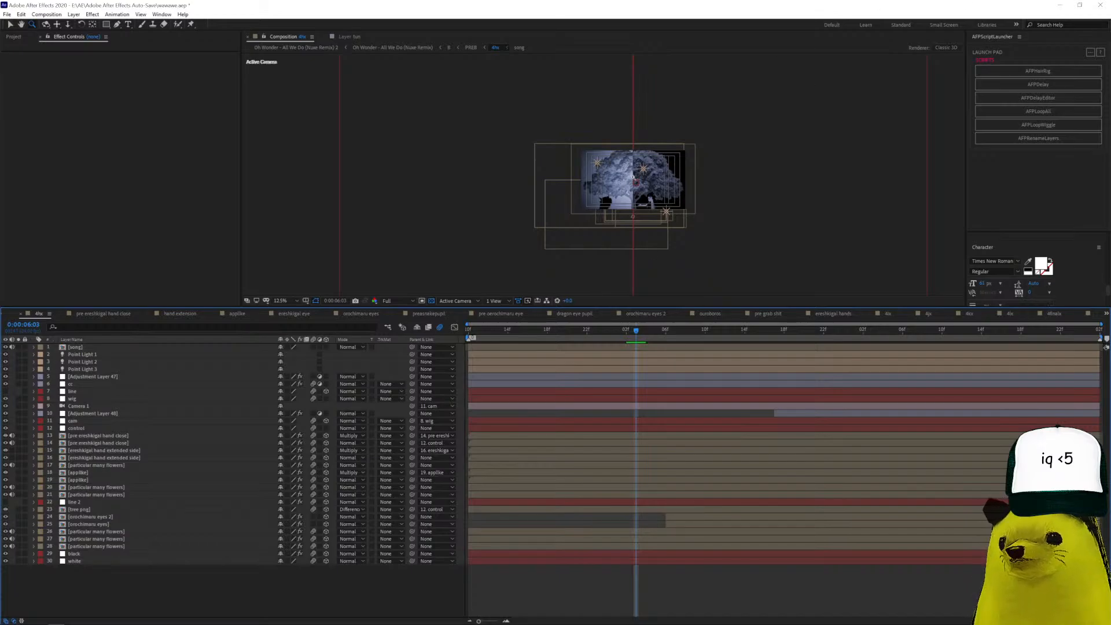
scroll(633, 177, "up", 4)
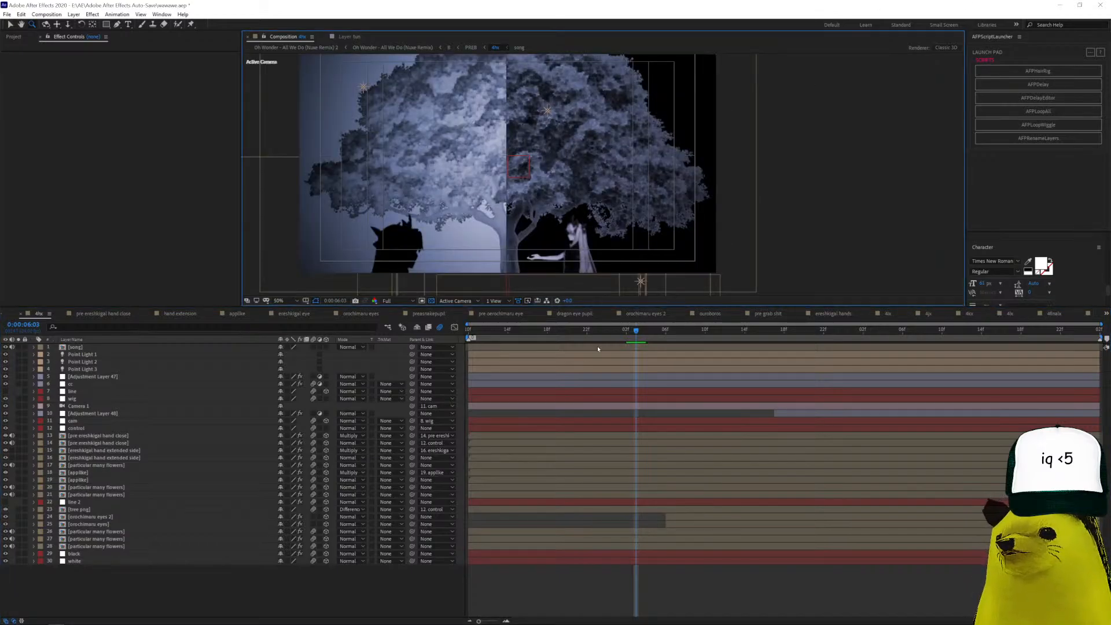
Look over the tree shot's point lights, the cam, control and wig nulls, and Camera 1.
left_click(133, 355)
left_click(134, 370)
left_click(130, 422)
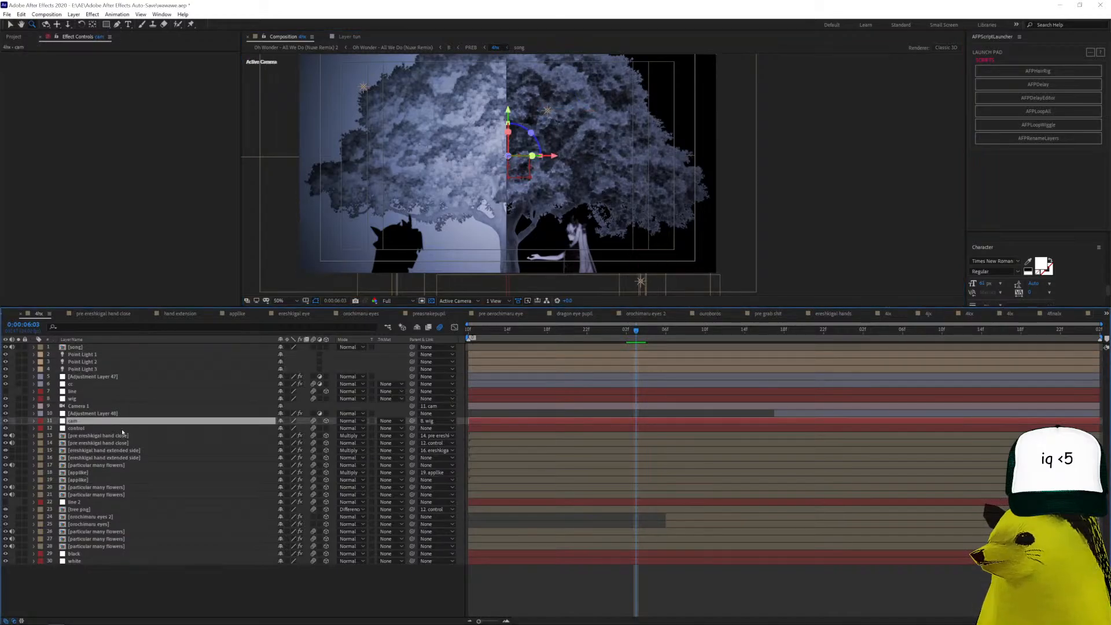
left_click(122, 428)
left_click(100, 399)
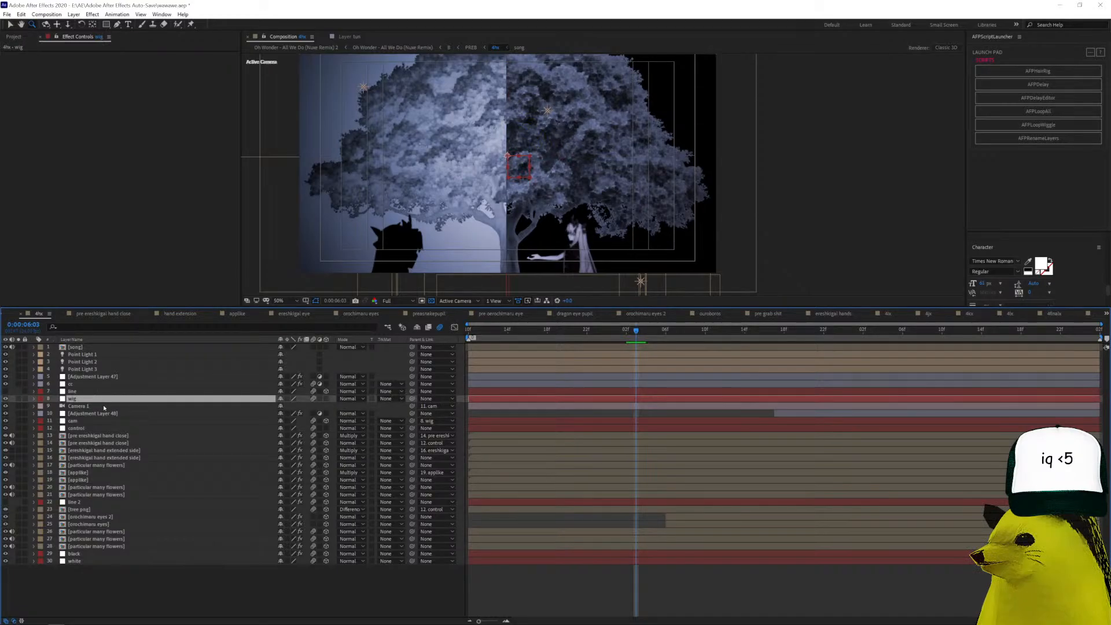
left_click(100, 406)
Inspect the Warp effect on adjustment layer 10 and scrub the tree shot to 0:00:08:01.
left_click(99, 413)
left_click(99, 423)
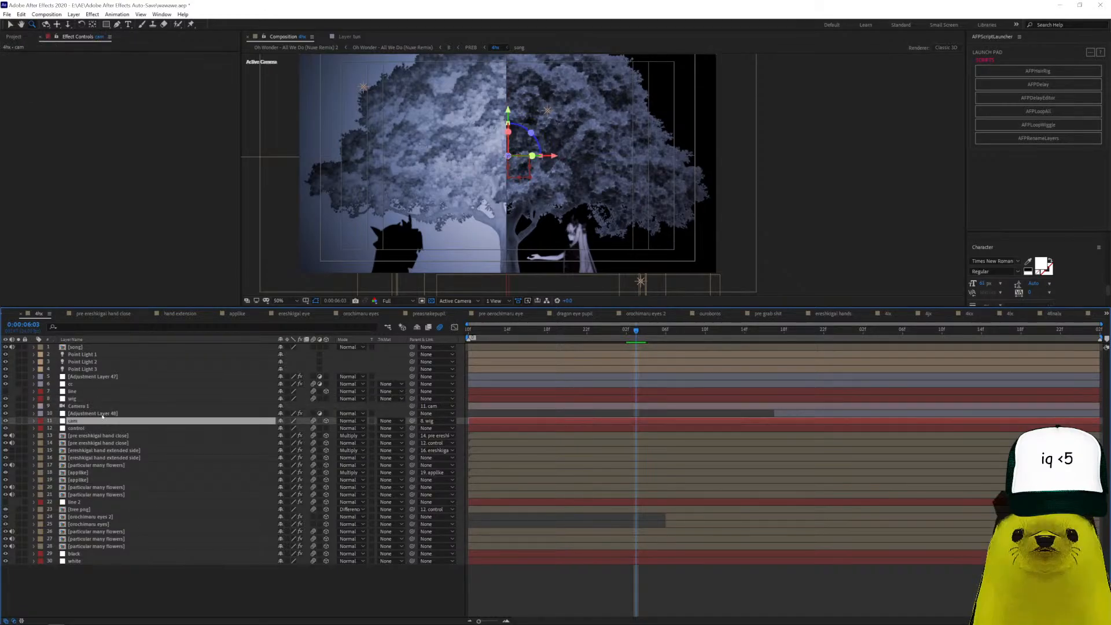
left_click(103, 413)
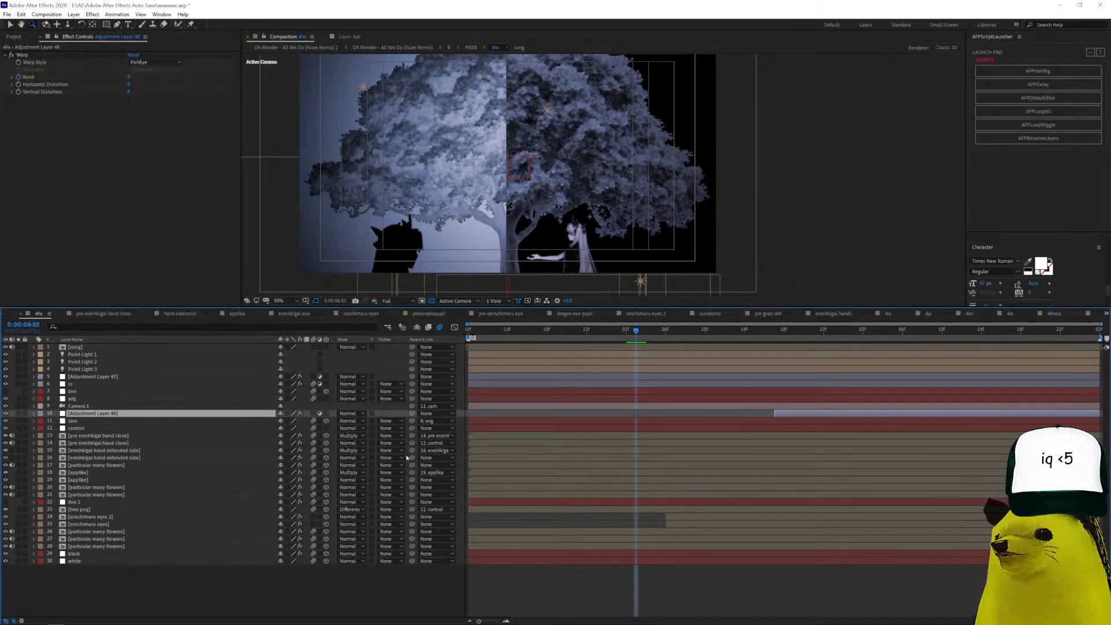
left_click_drag(797, 332, 1090, 347)
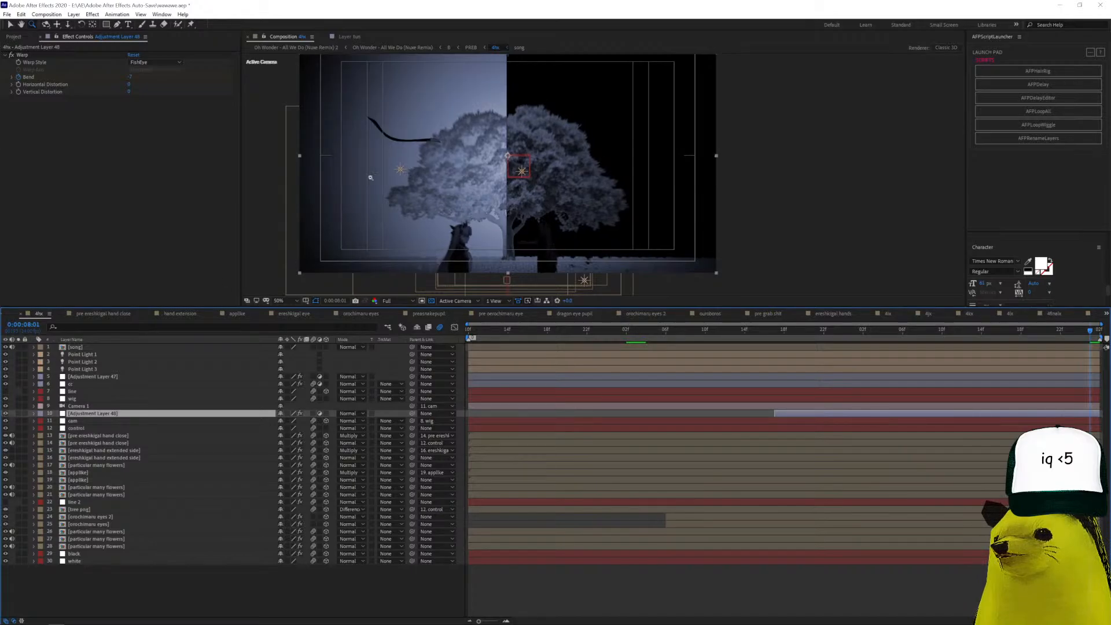
Scrub the split tree shot to 0:00:06:06 and 0:00:06:10 to compare its frames.
left_click(669, 335)
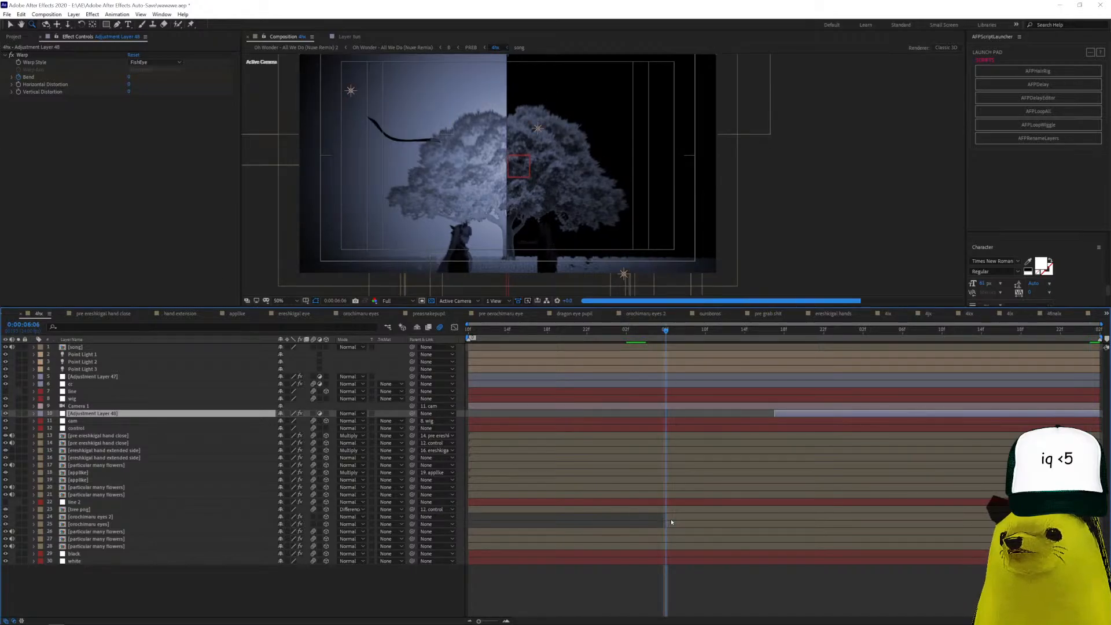
left_click(705, 334)
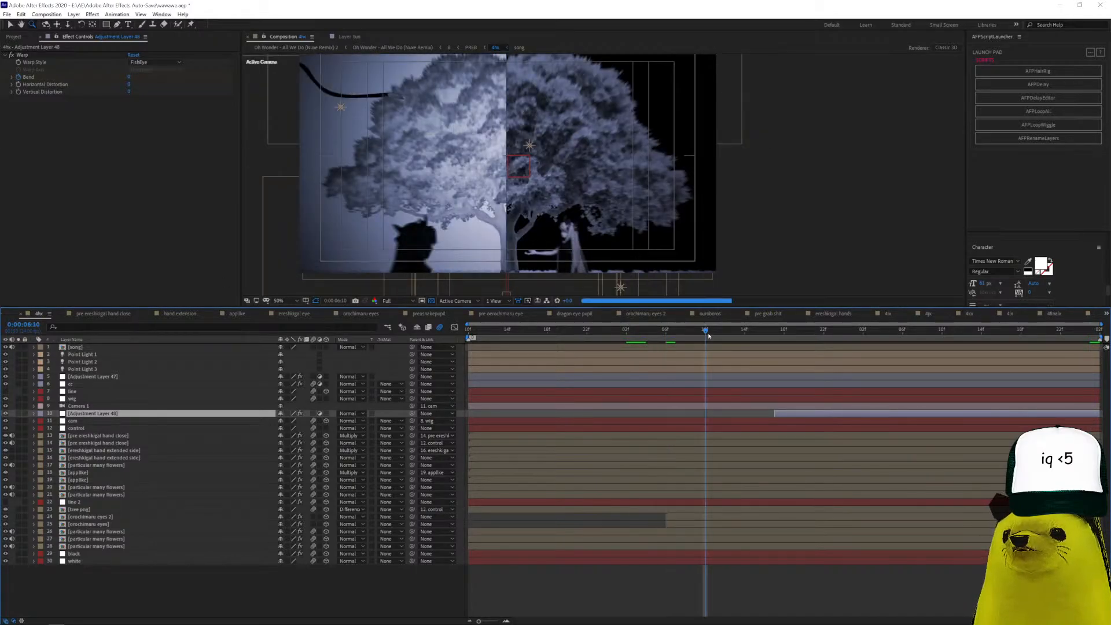
left_click(758, 349)
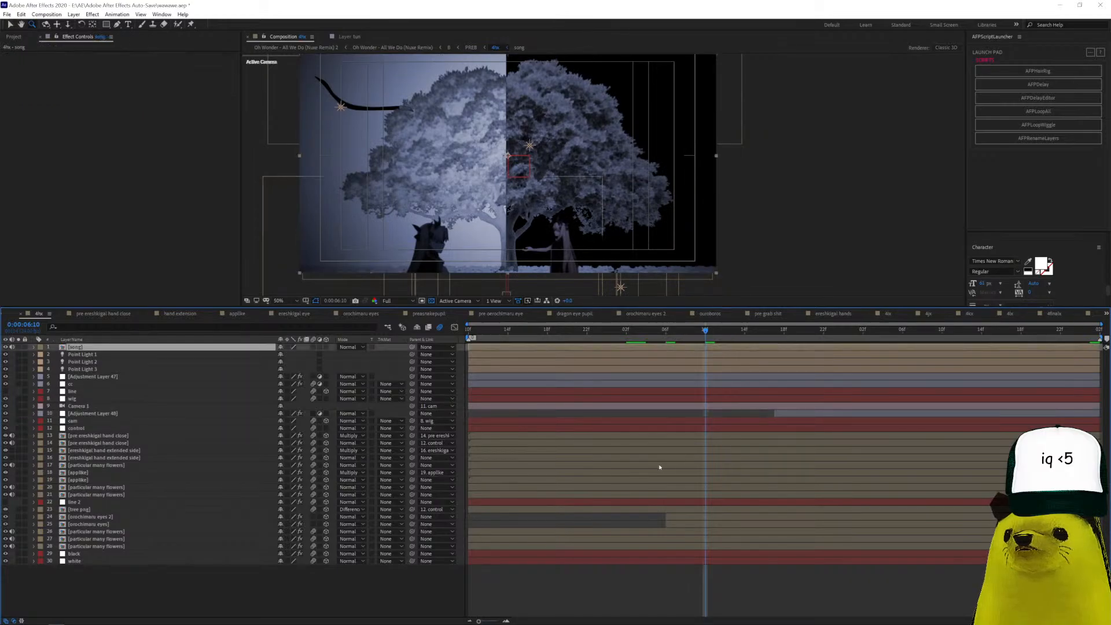
Open the orochimaru eyes 2 composition and look over its masked eye layers at the first frame.
double_click(115, 517)
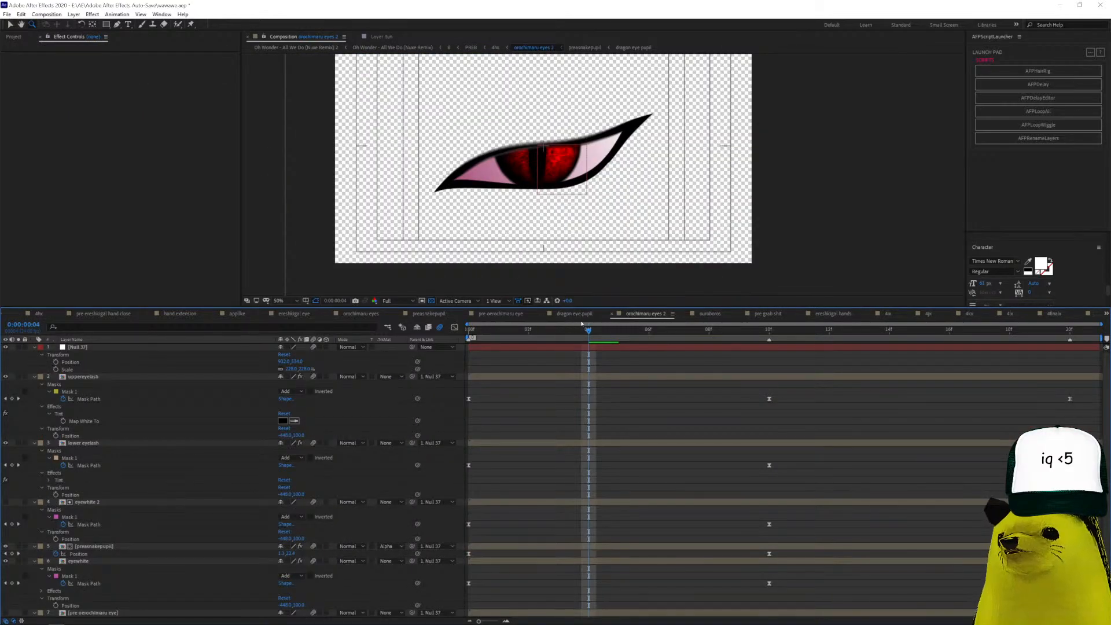
key("Home")
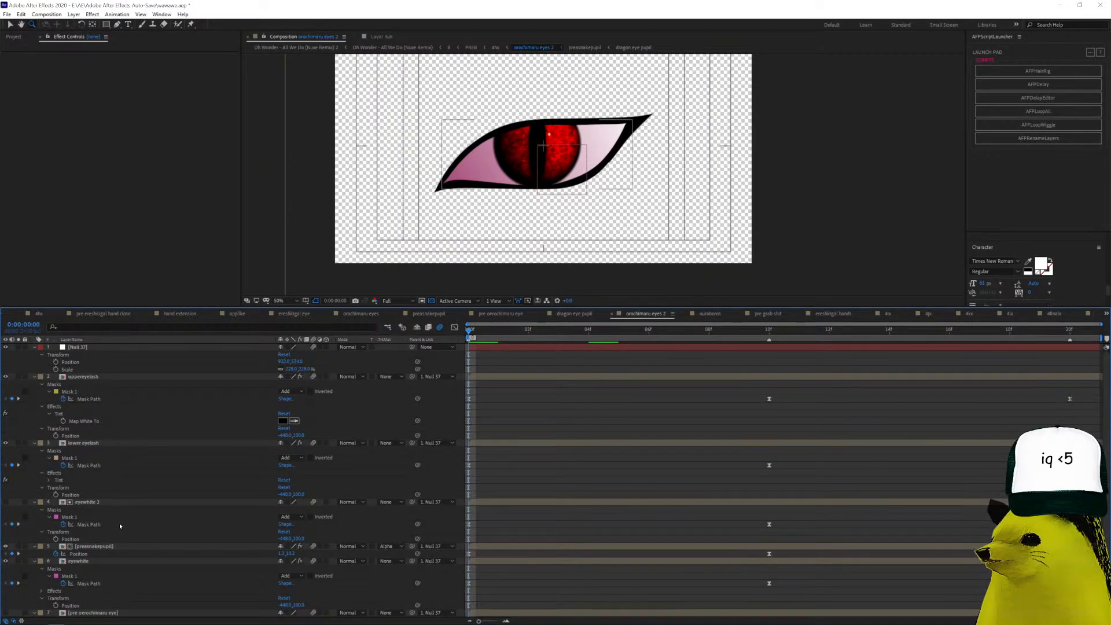
scroll(116, 561, "down", 1)
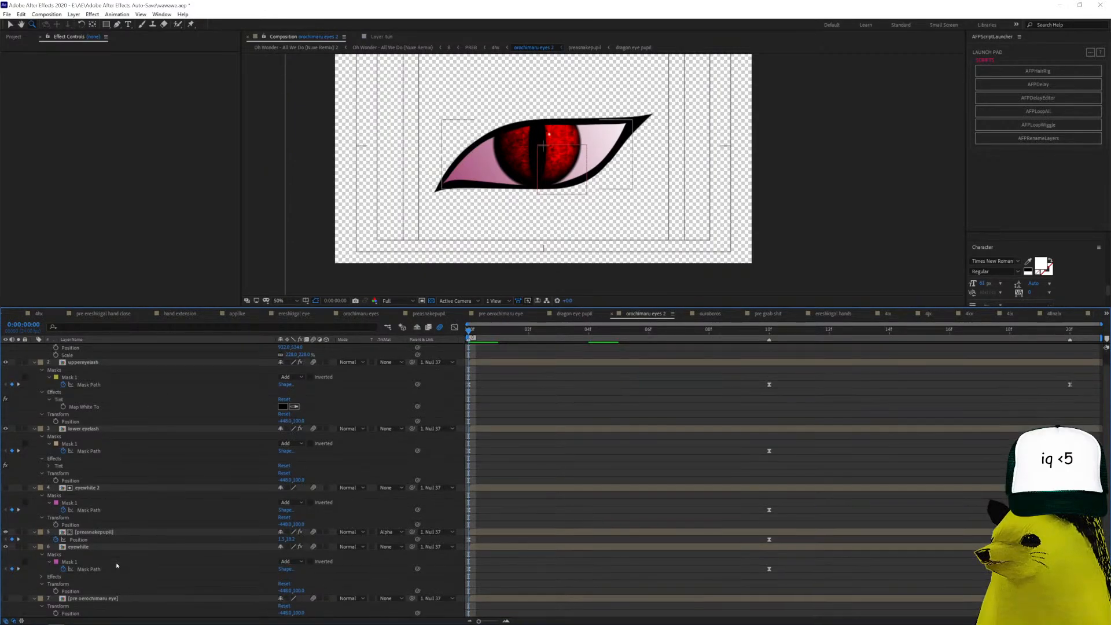
Go through the presnakepupil composition into dragon eye pupil to view the pupil's source image.
double_click(115, 531)
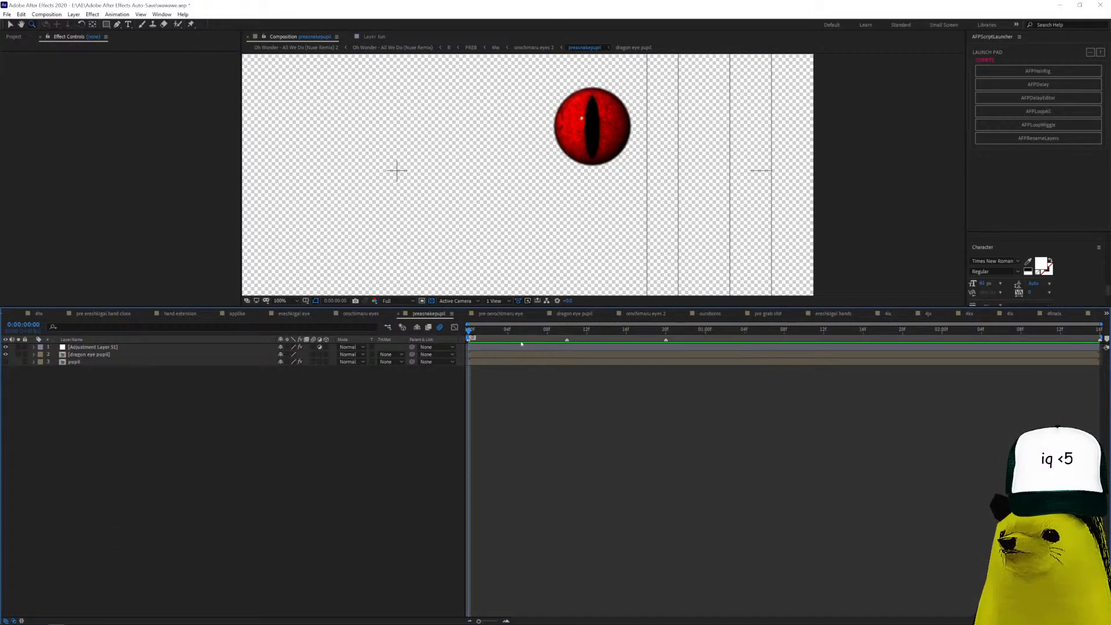
left_click_drag(520, 333, 474, 349)
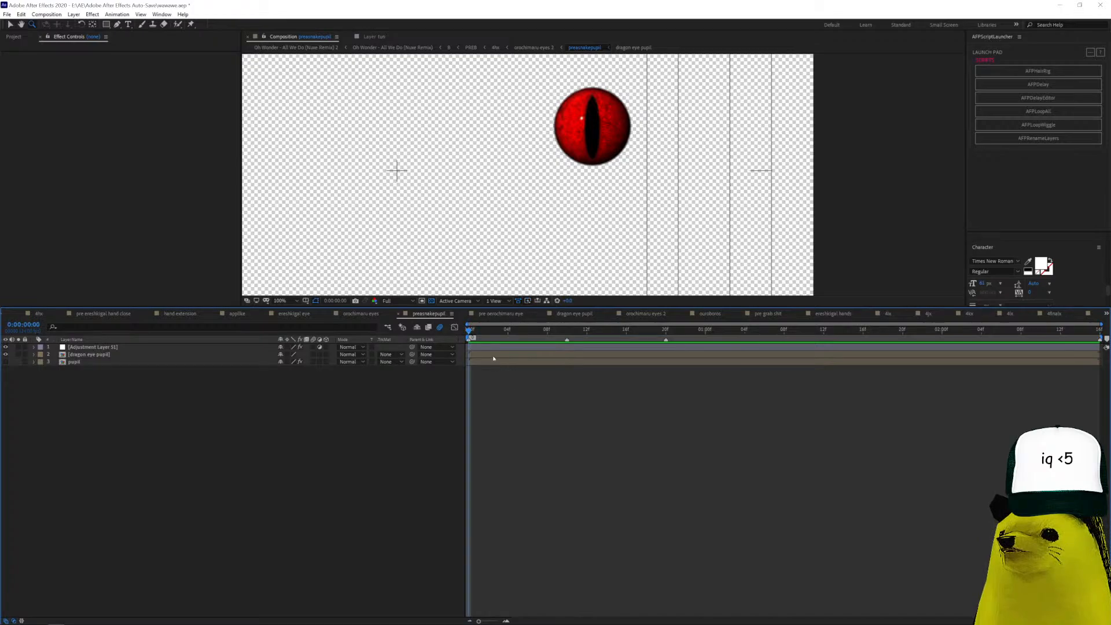
double_click(494, 358)
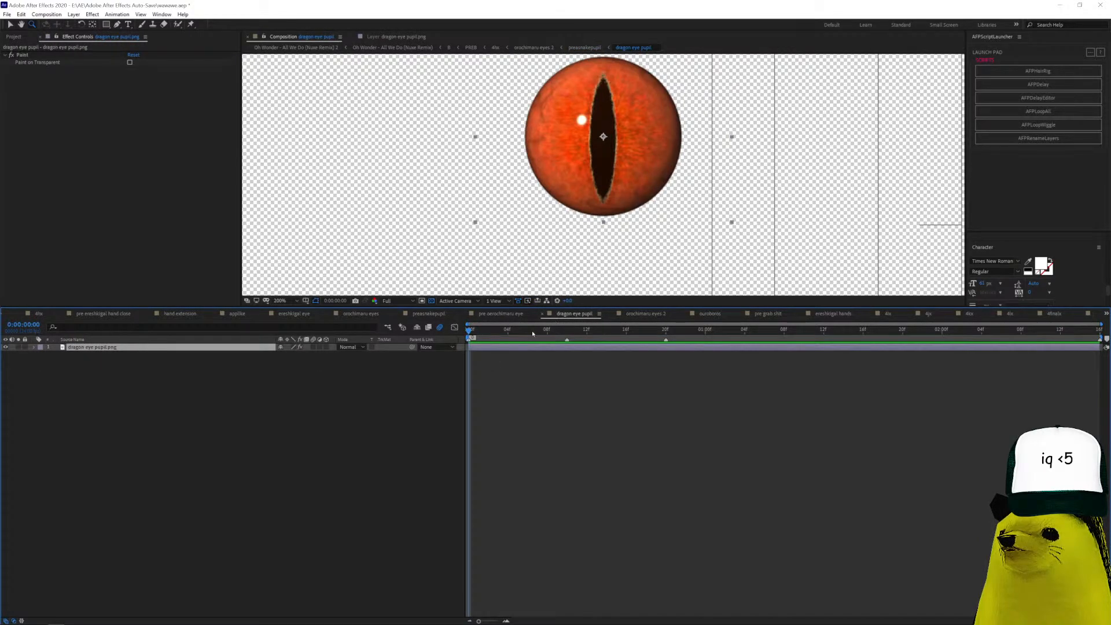
Return to orochimaru eyes 2 and inspect the Tint effects on the lower and upper eyelash layers.
left_click(1105, 314)
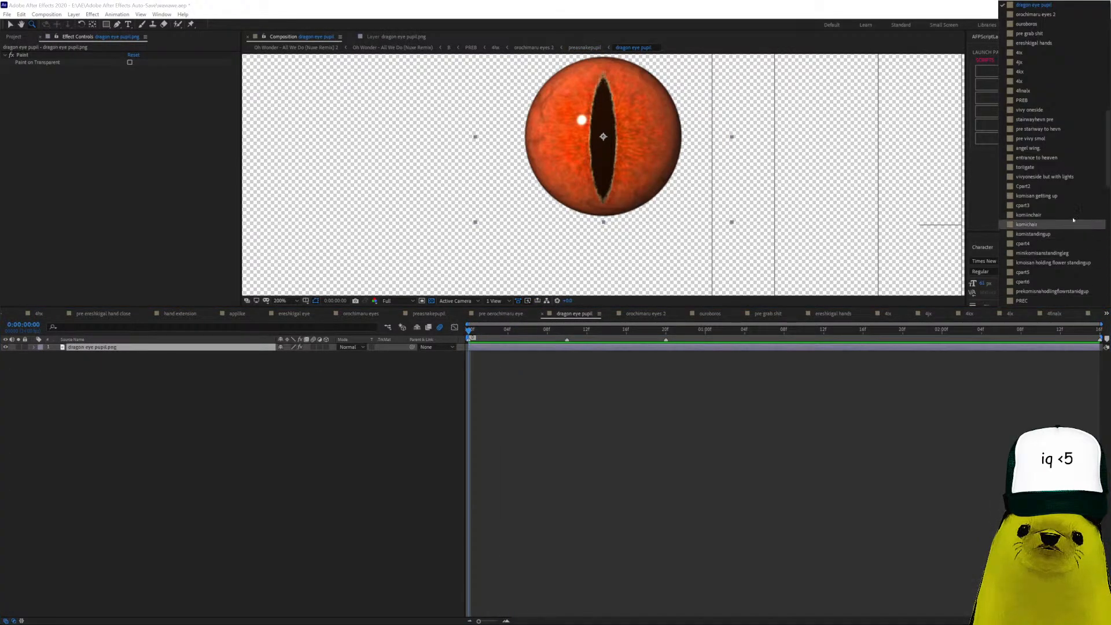
left_click(1042, 14)
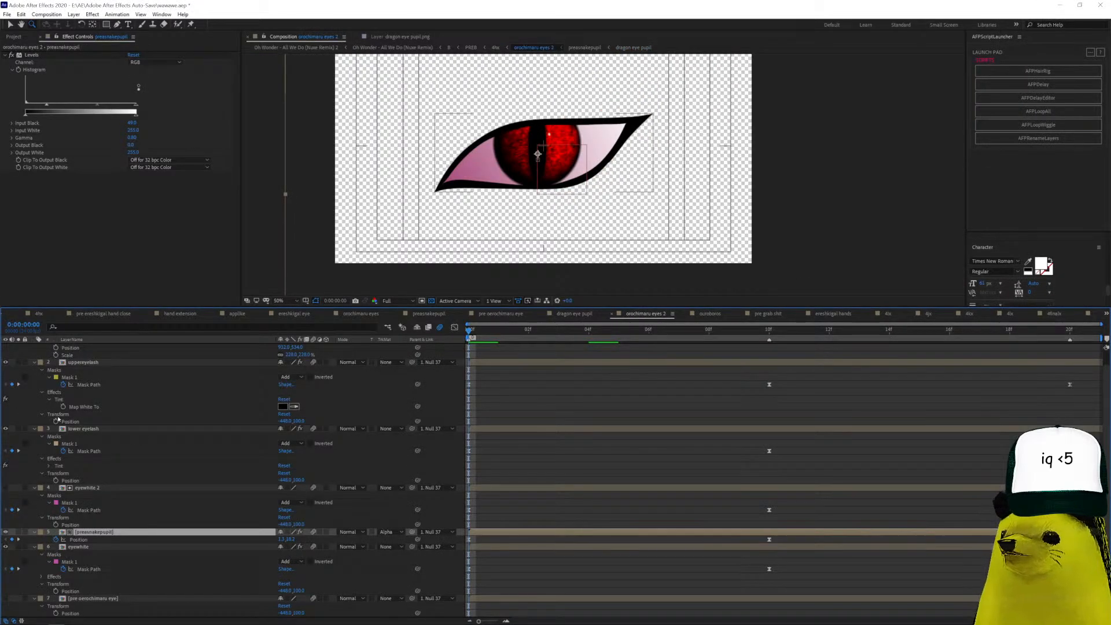
left_click(150, 429)
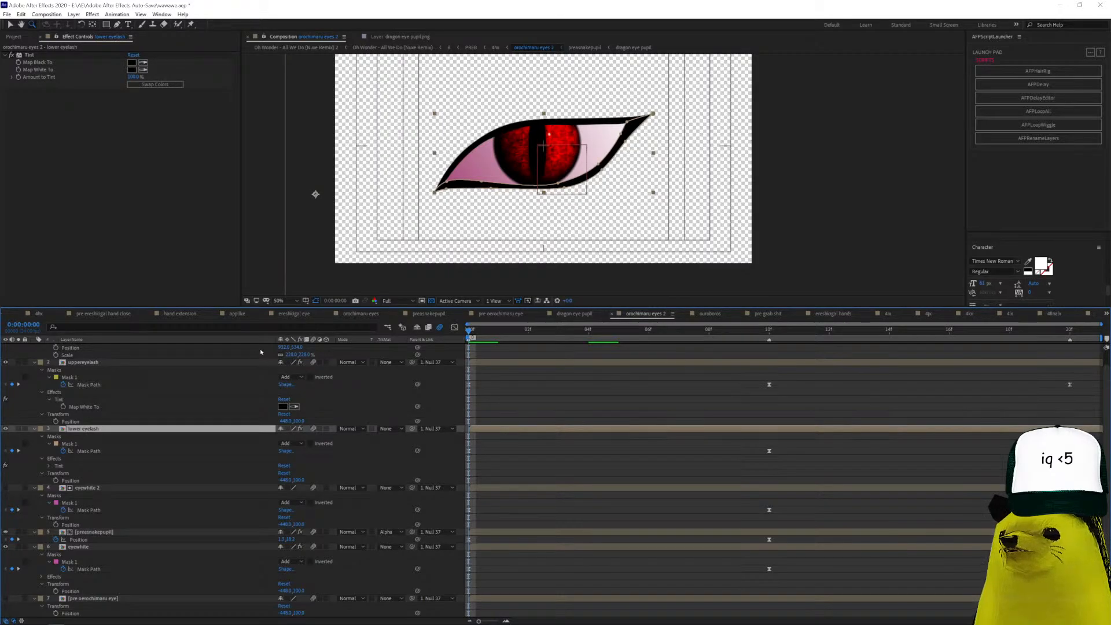
left_click(94, 363)
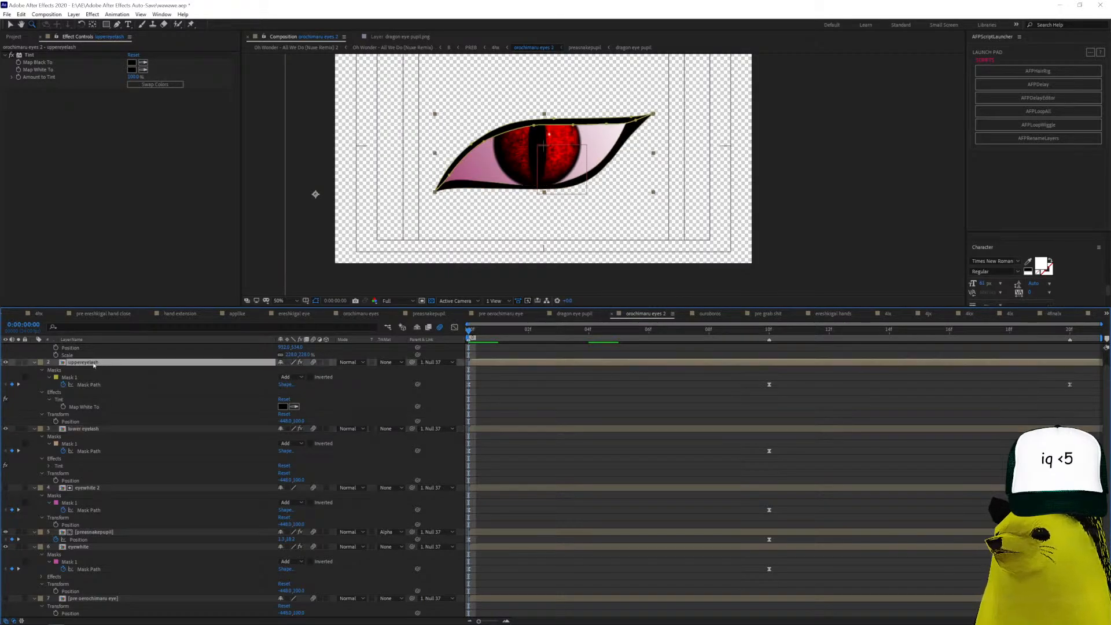
Open the pre orochimaru eye composition and examine its source eye image in close-up.
double_click(94, 365)
left_click_drag(471, 330, 415, 359)
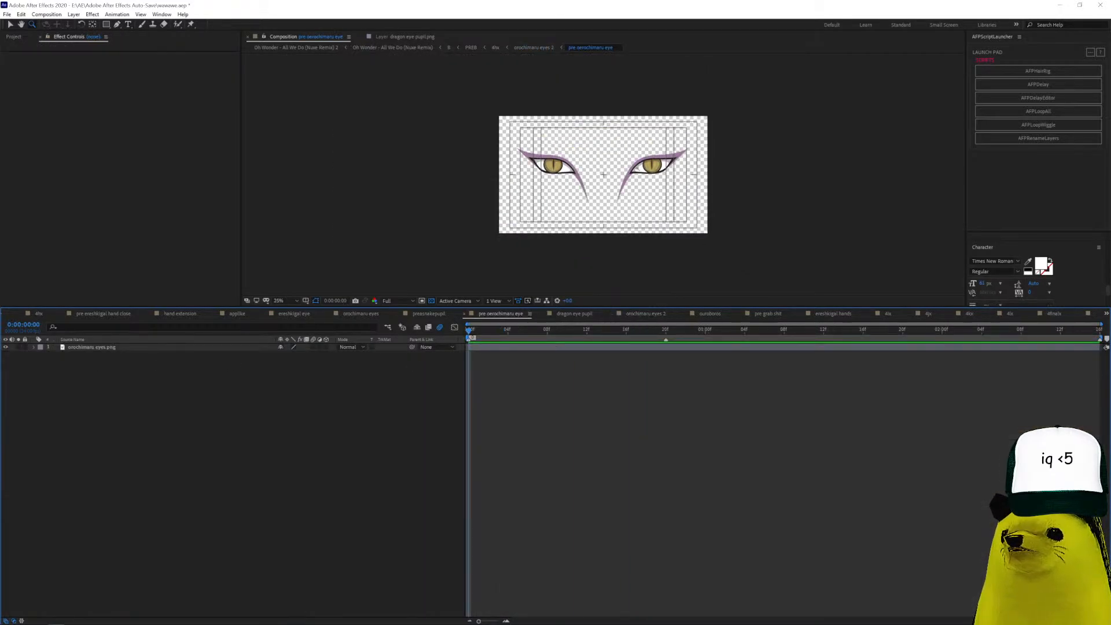
scroll(647, 164, "up", 4)
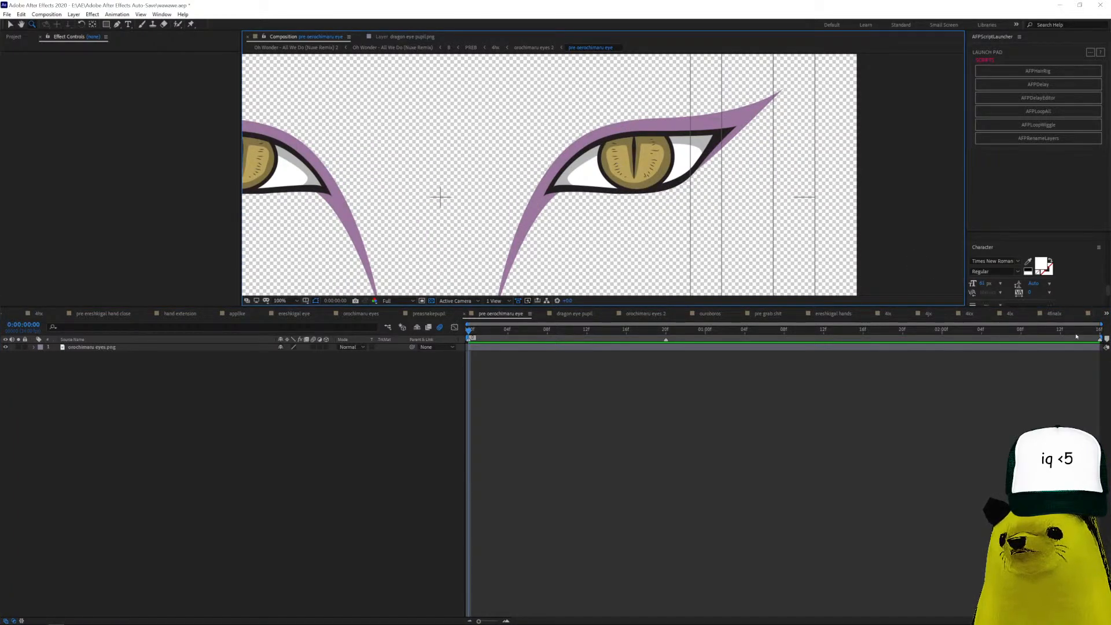
Return from the pre orochimaru eye composition to composition B.
left_click(1106, 314)
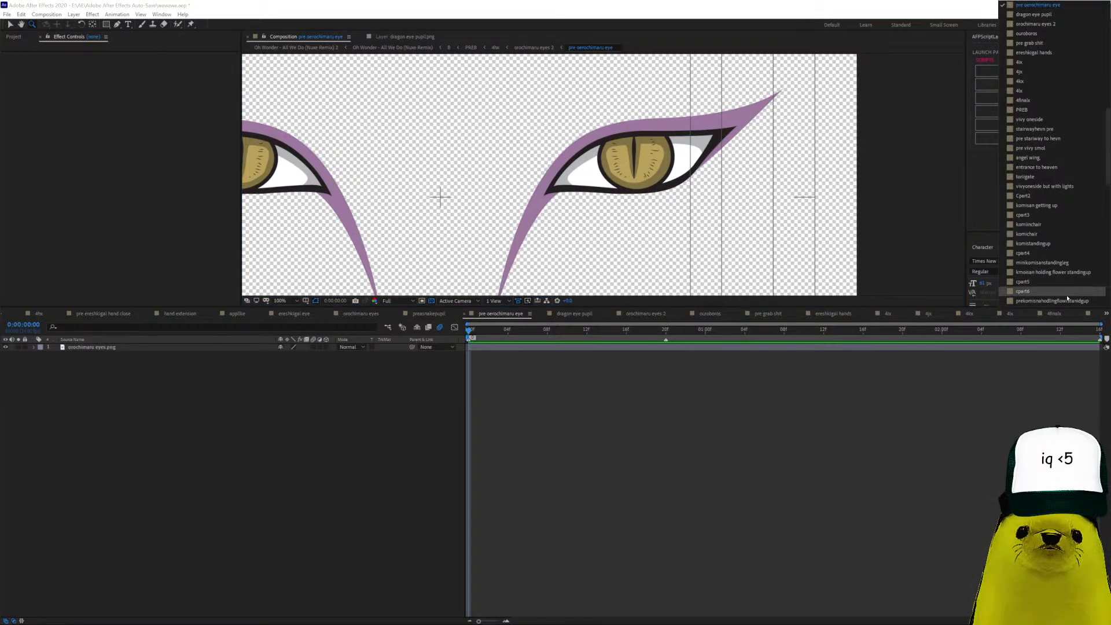
scroll(1036, 223, "down", 10)
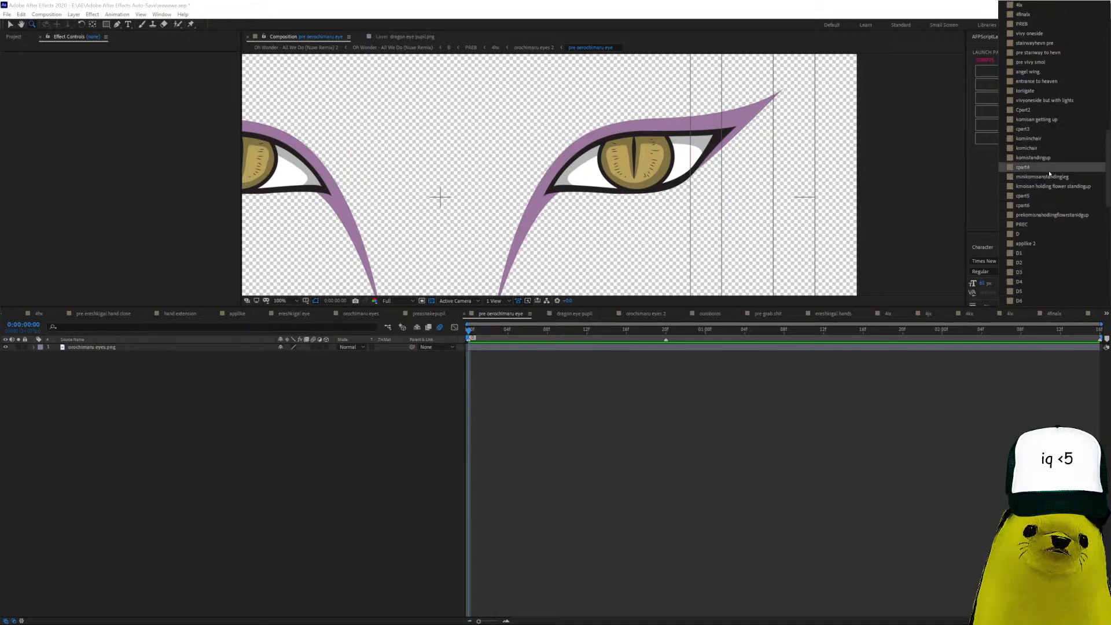
scroll(1045, 179, "up", 10)
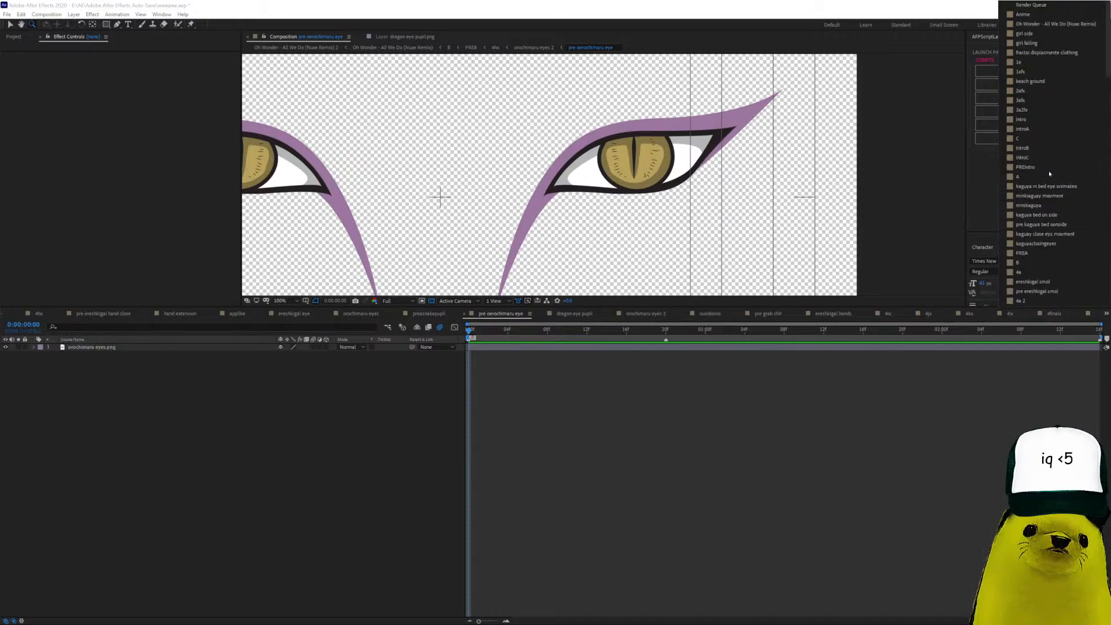
left_click(1023, 264)
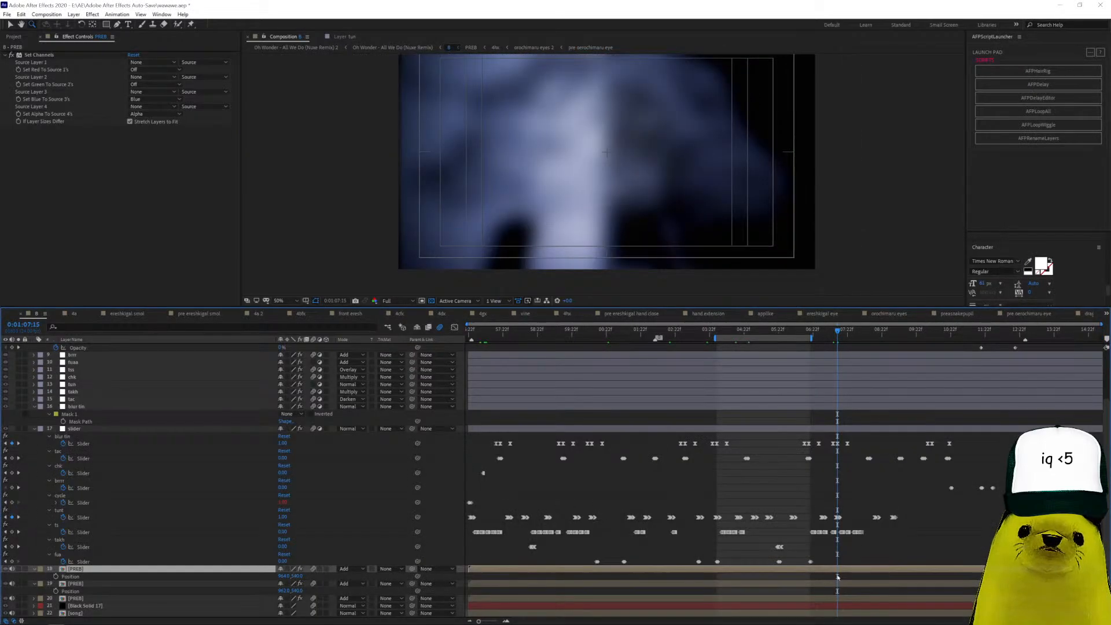
Go through PREB and the tree shot into orochimaru eyes 2, and inspect the eyewhite layer's Tint and Gradient Ramp effects.
double_click(846, 570)
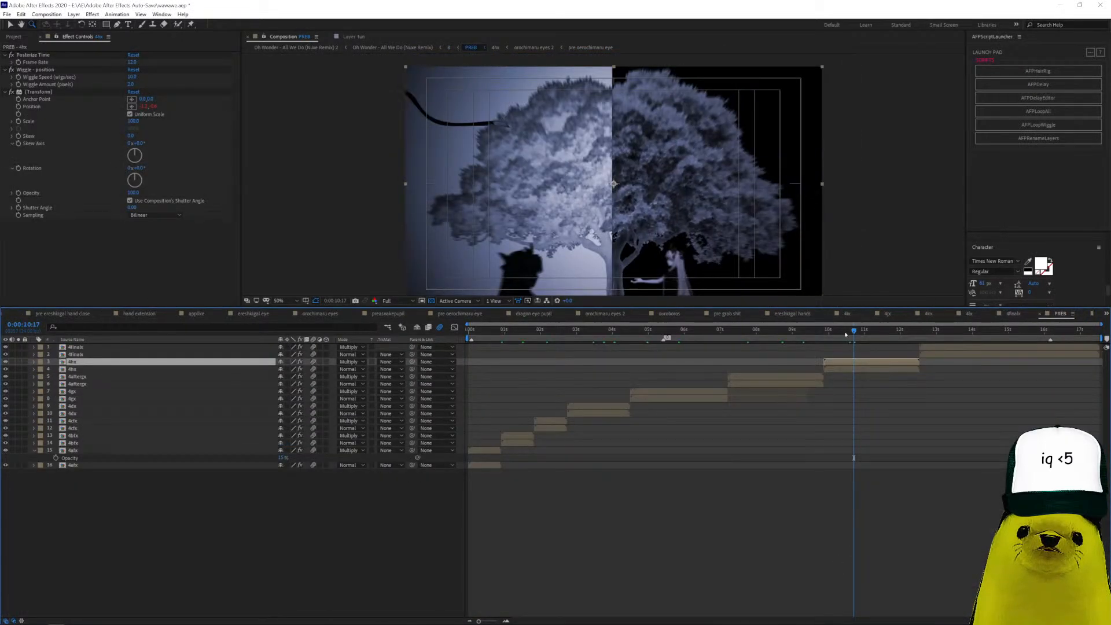
double_click(846, 362)
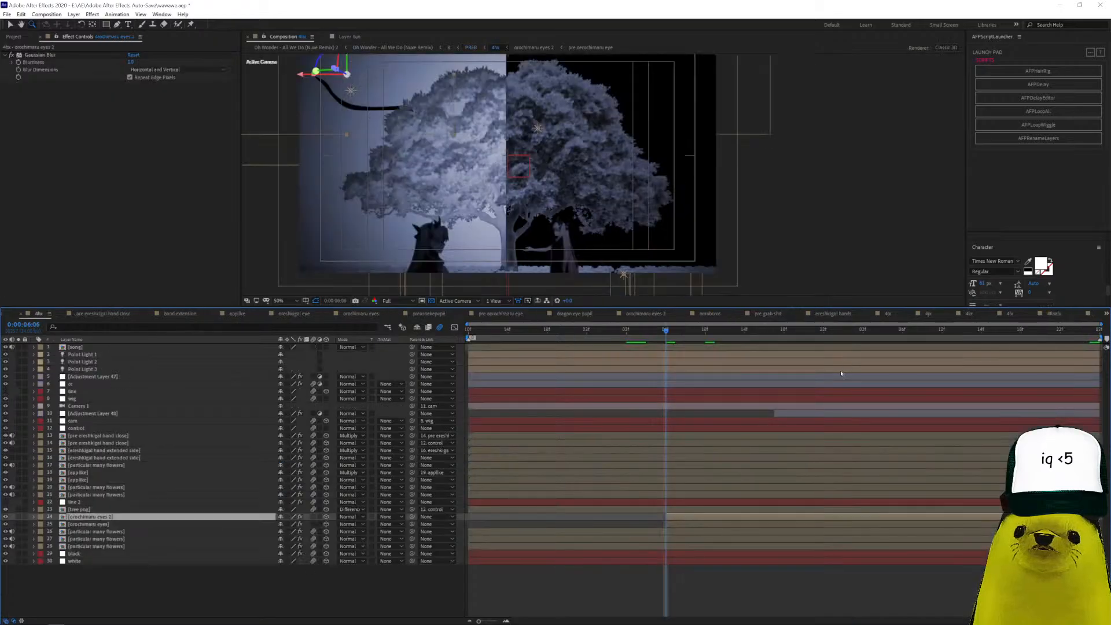
double_click(689, 520)
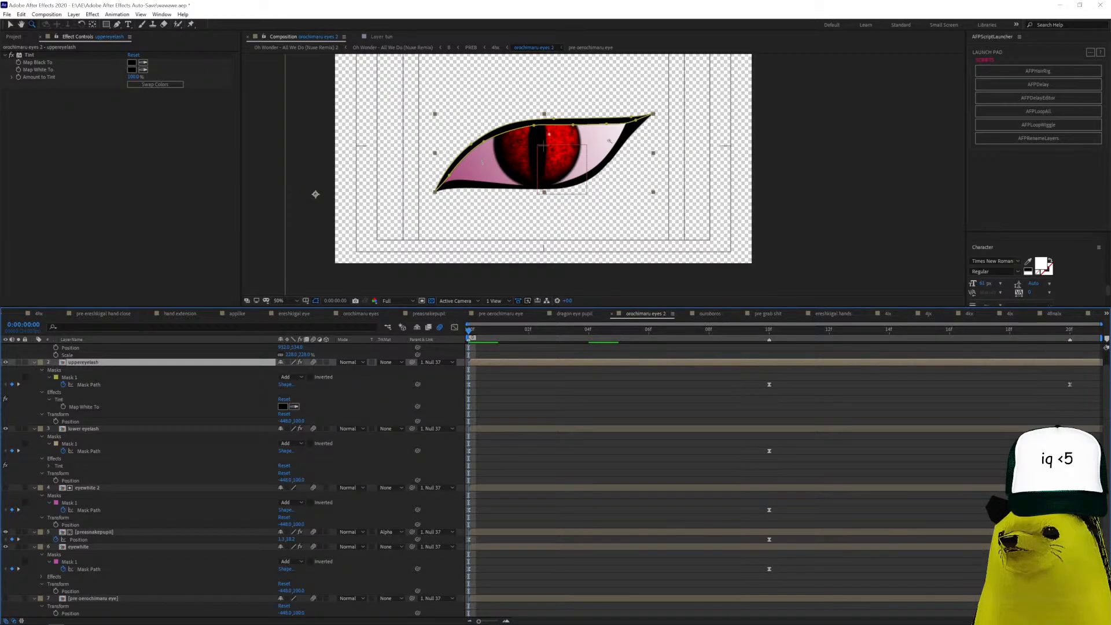
left_click(139, 547)
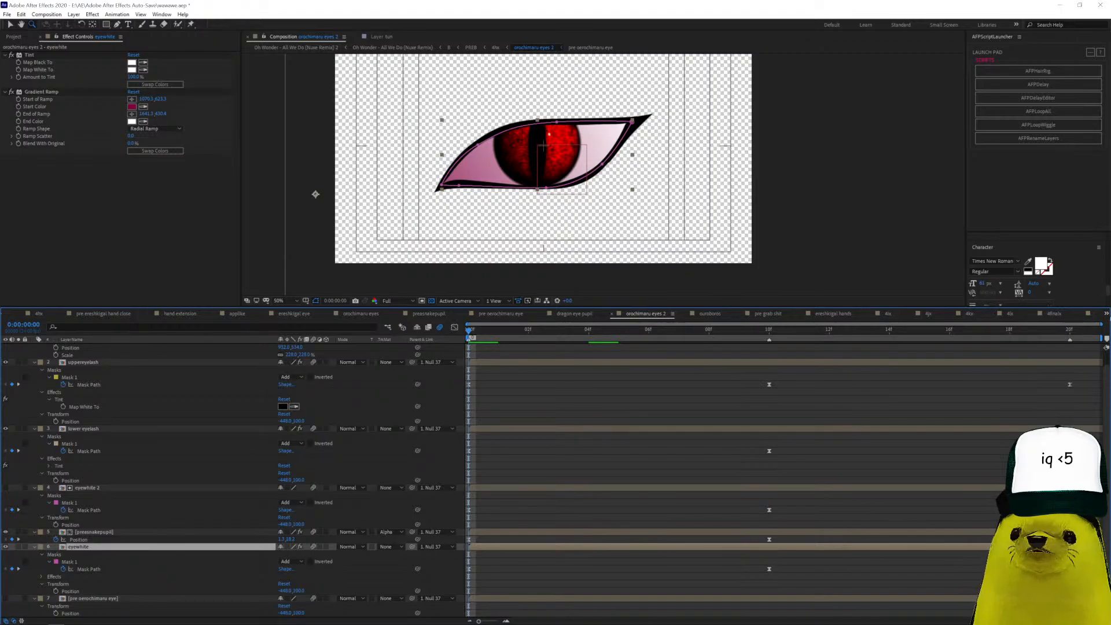
Return to PREB and reopen the split tree shot's composition.
left_click(1107, 315)
scroll(1057, 237, "up", 10)
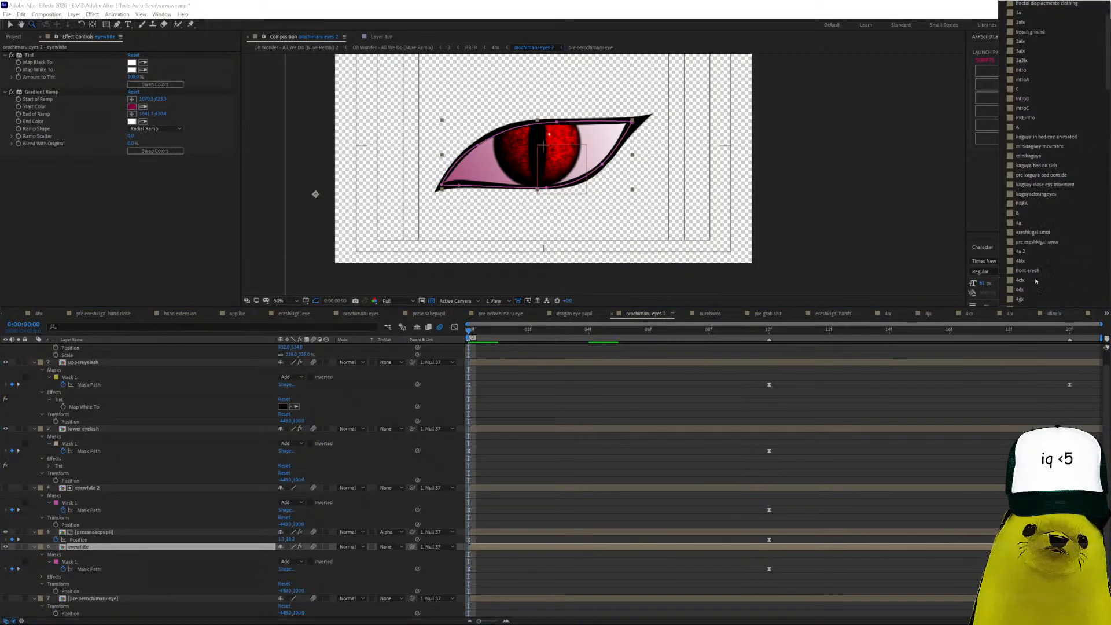
left_click(1022, 253)
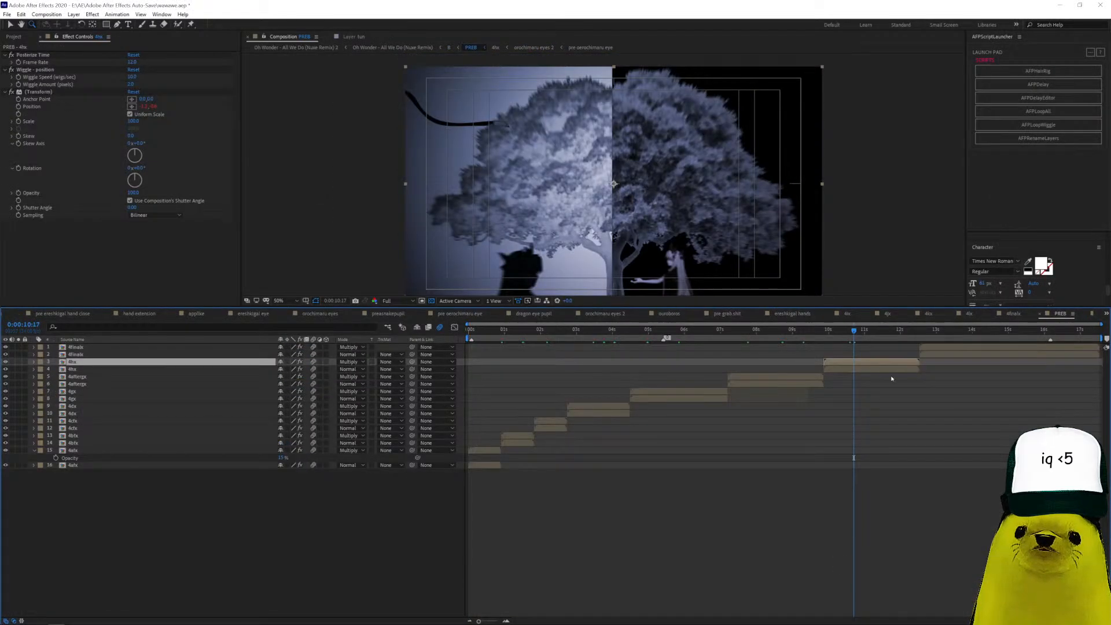
double_click(860, 365)
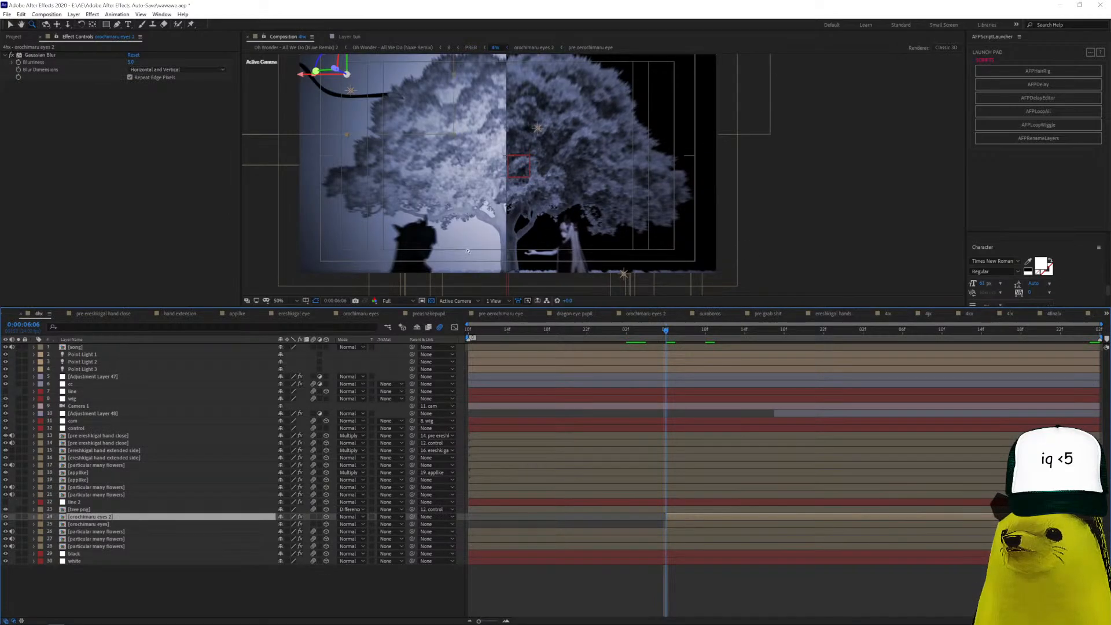
Split the tree shot's viewer into two side-by-side views and examine the 3D layer arrangement through Custom View 1.
left_click(496, 301)
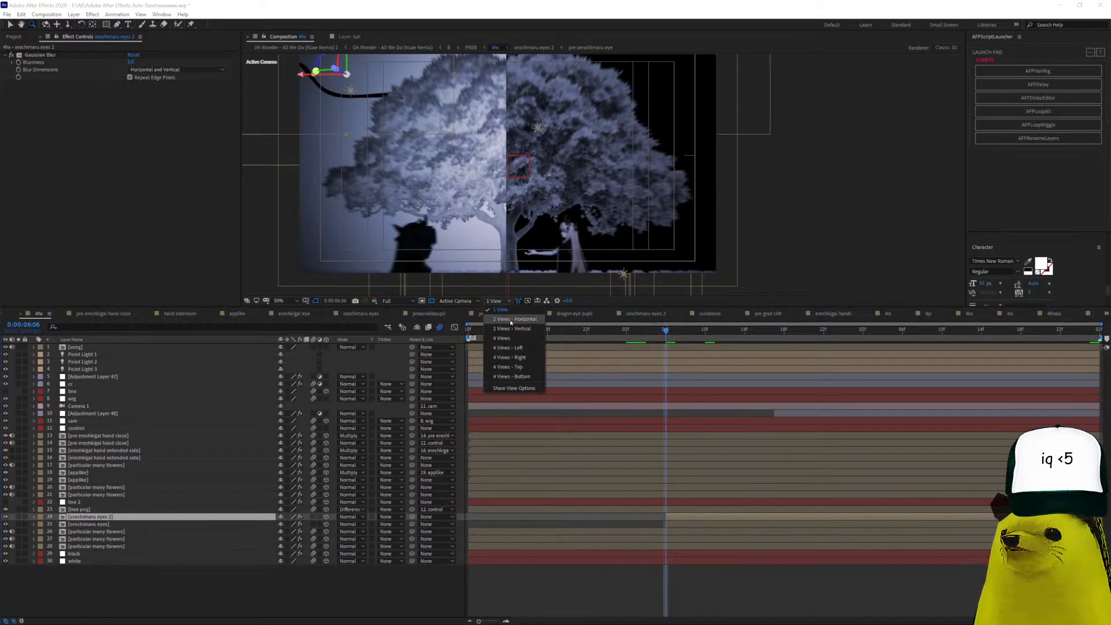
left_click(506, 329)
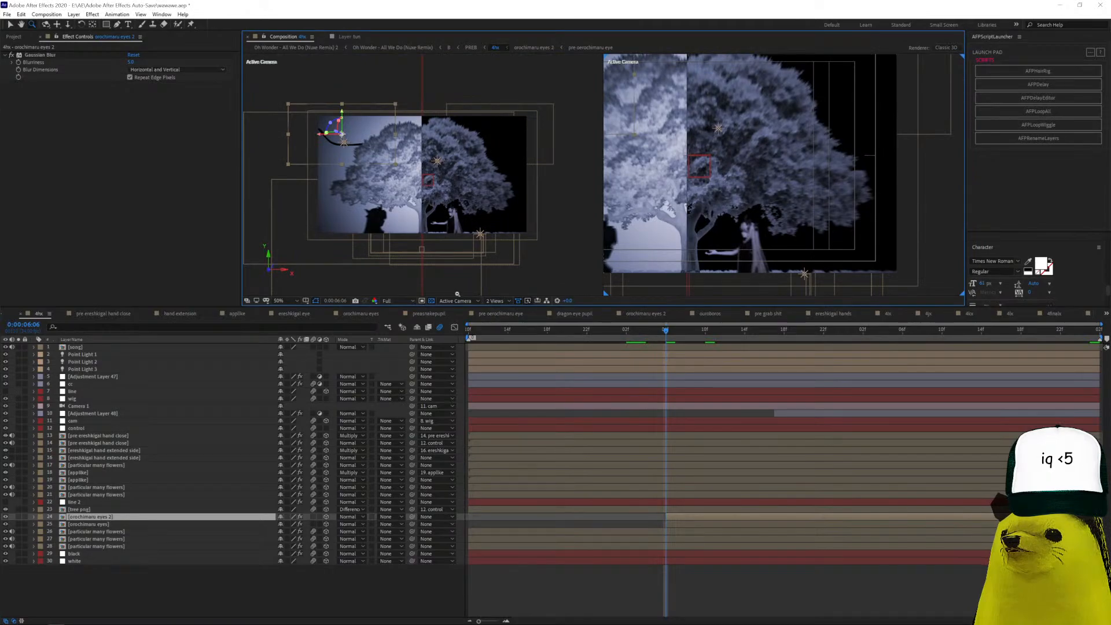
left_click(457, 301)
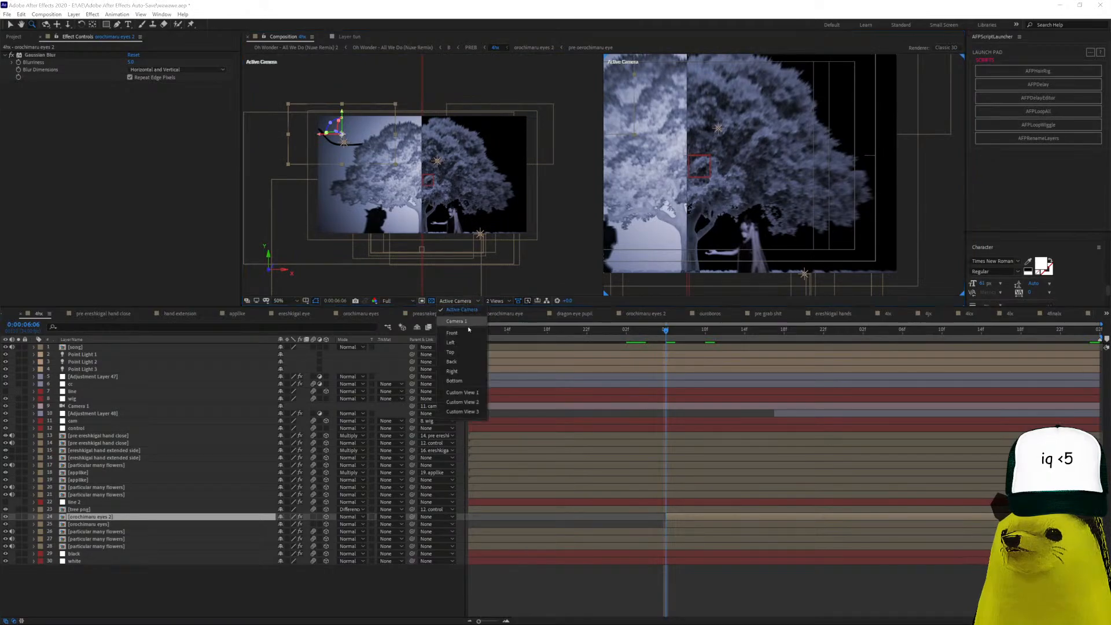
left_click(461, 393)
scroll(743, 155, "down", 4)
scroll(743, 156, "up", 2)
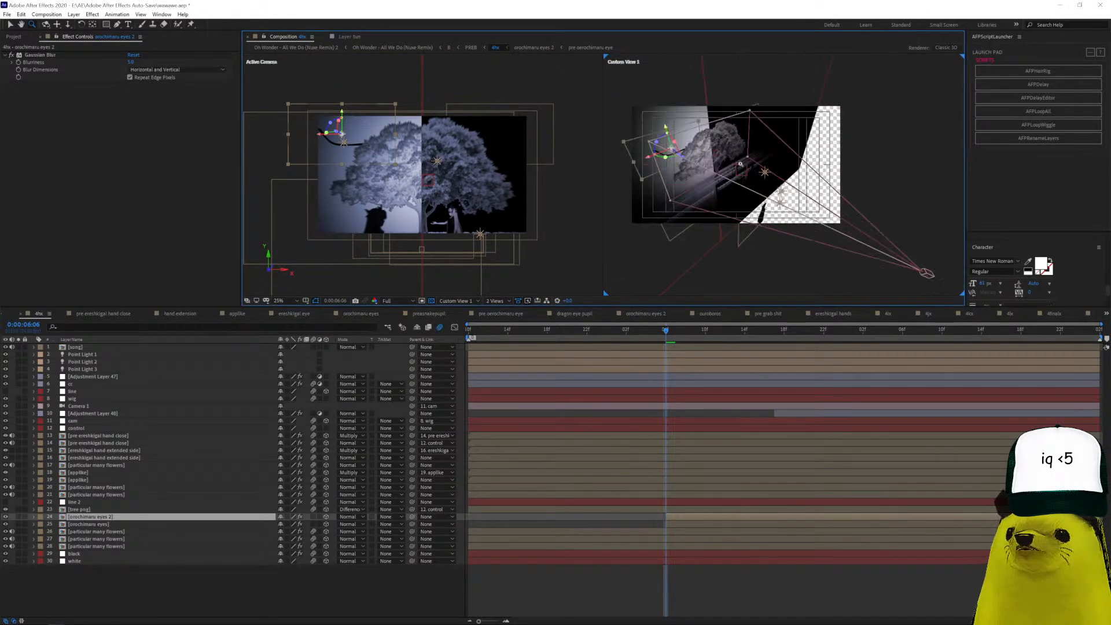
scroll(760, 239, "up", 2)
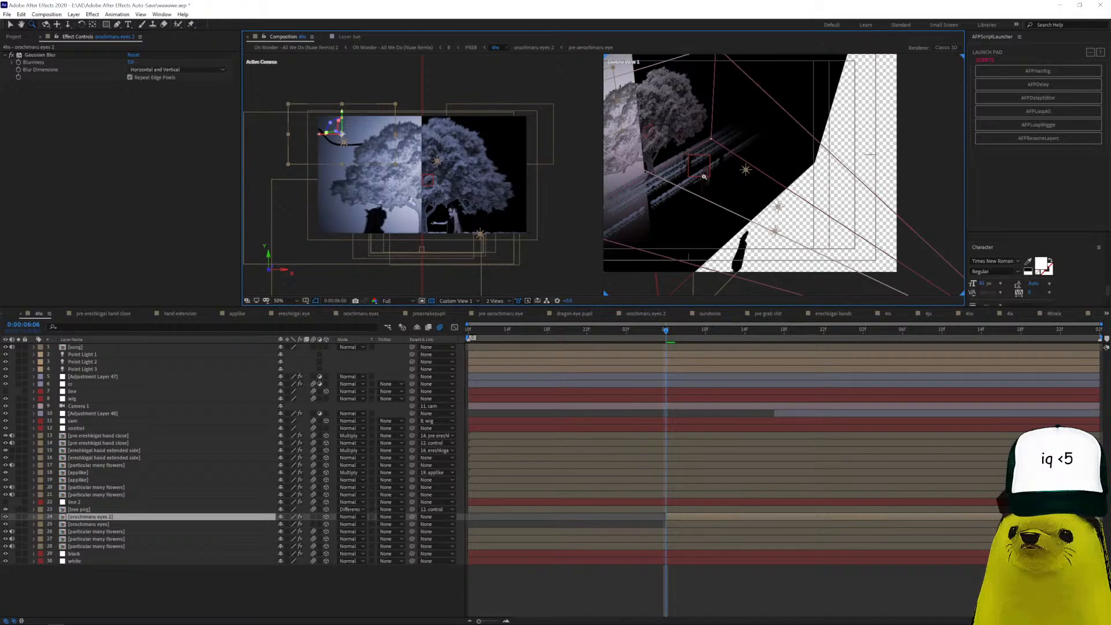
scroll(679, 169, "down", 2)
scroll(756, 187, "up", 2)
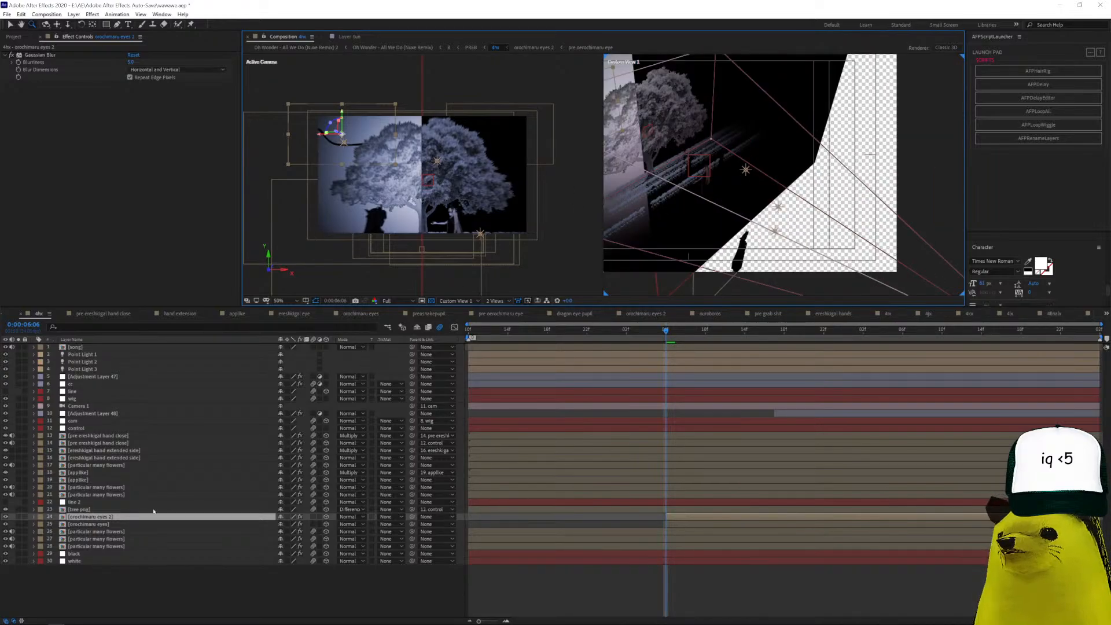
Compare the tree png layer under Normal blending, and restore its Difference blending mode.
left_click(102, 510)
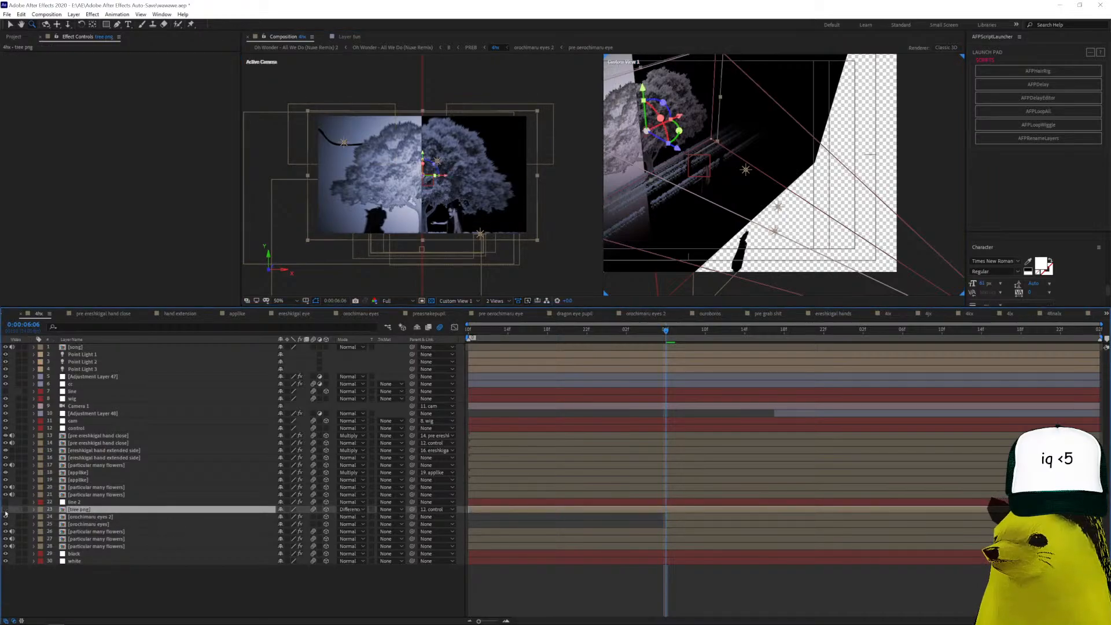
left_click(350, 510)
left_click(376, 215)
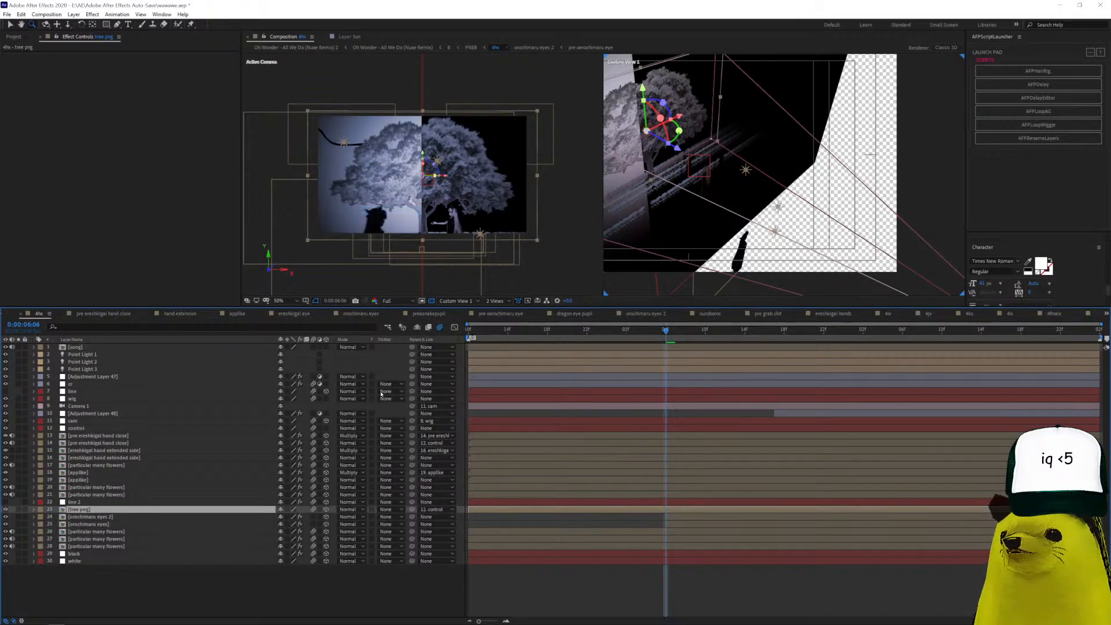
left_click(354, 509)
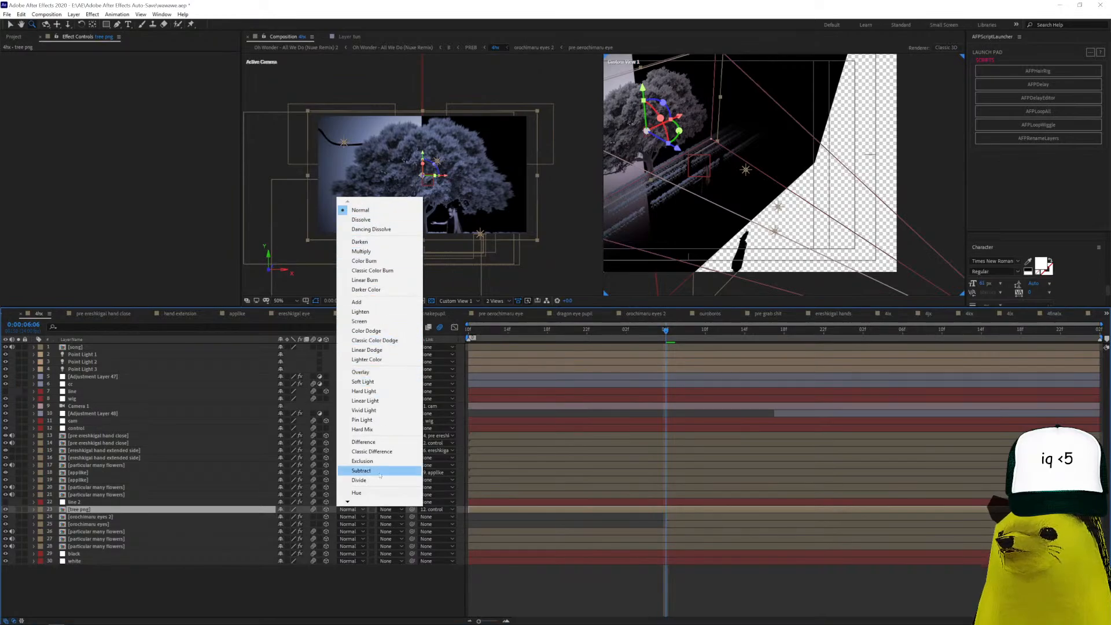
left_click(370, 441)
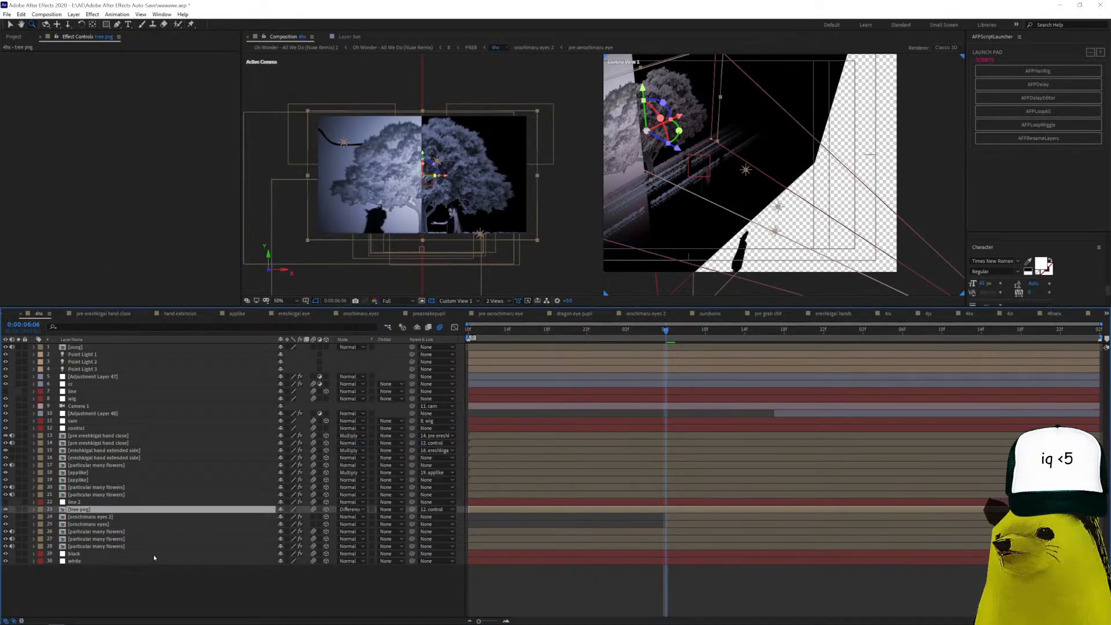
Inspect the particular many flowers, orochimaru eyes 2 and control layers, and examine the flower rows closely in Custom View 1.
left_click(99, 532)
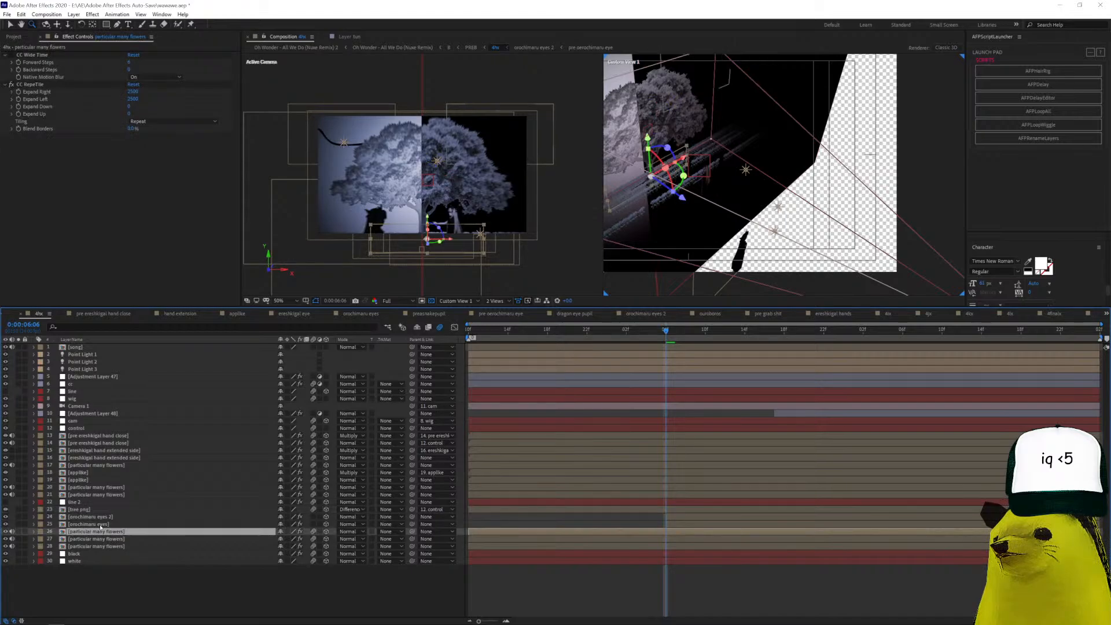
left_click(101, 517)
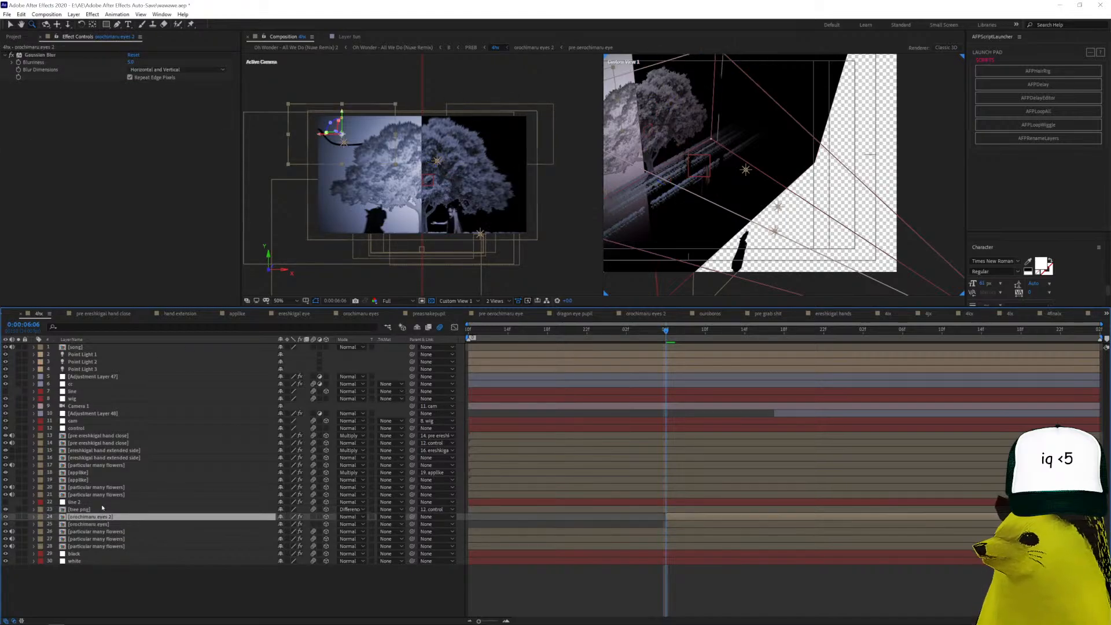
left_click(100, 428)
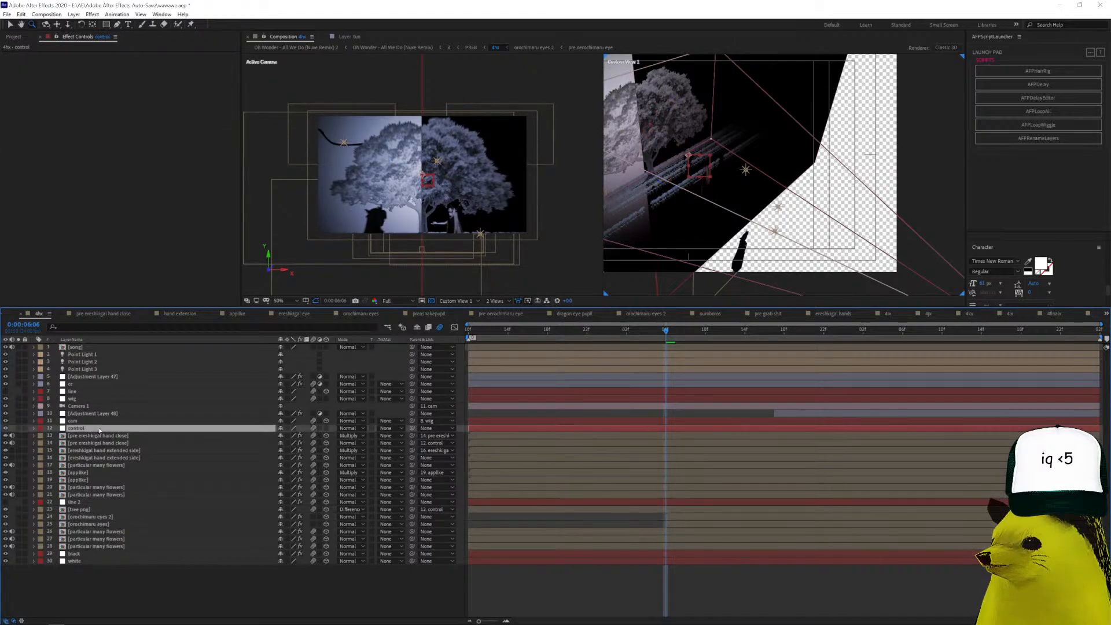
left_click(690, 190)
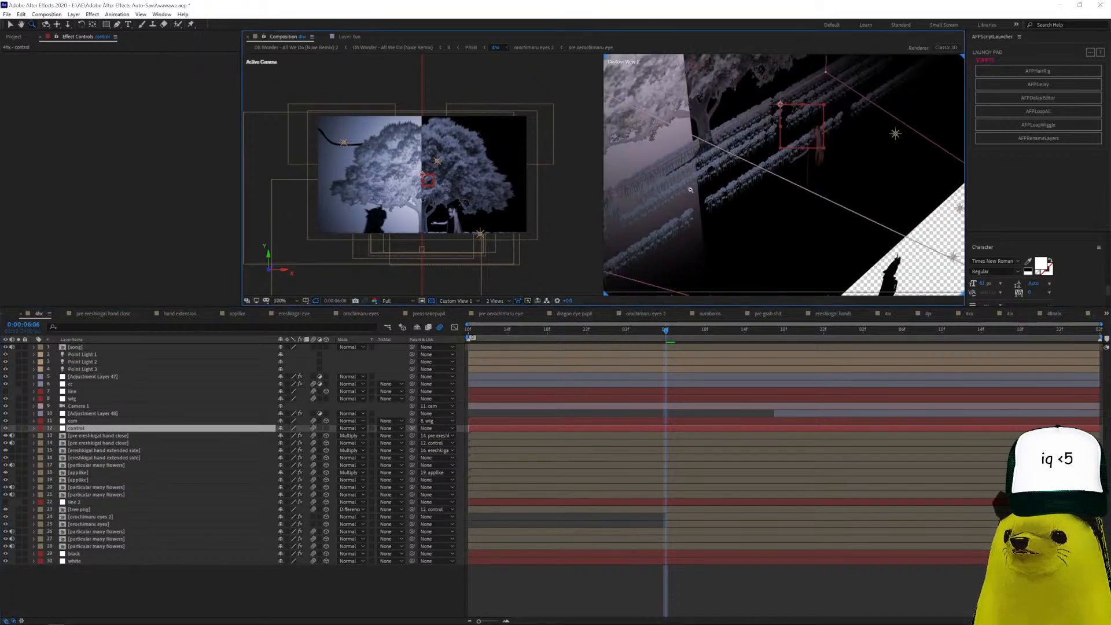
left_click(717, 166)
left_click(779, 186, "alt")
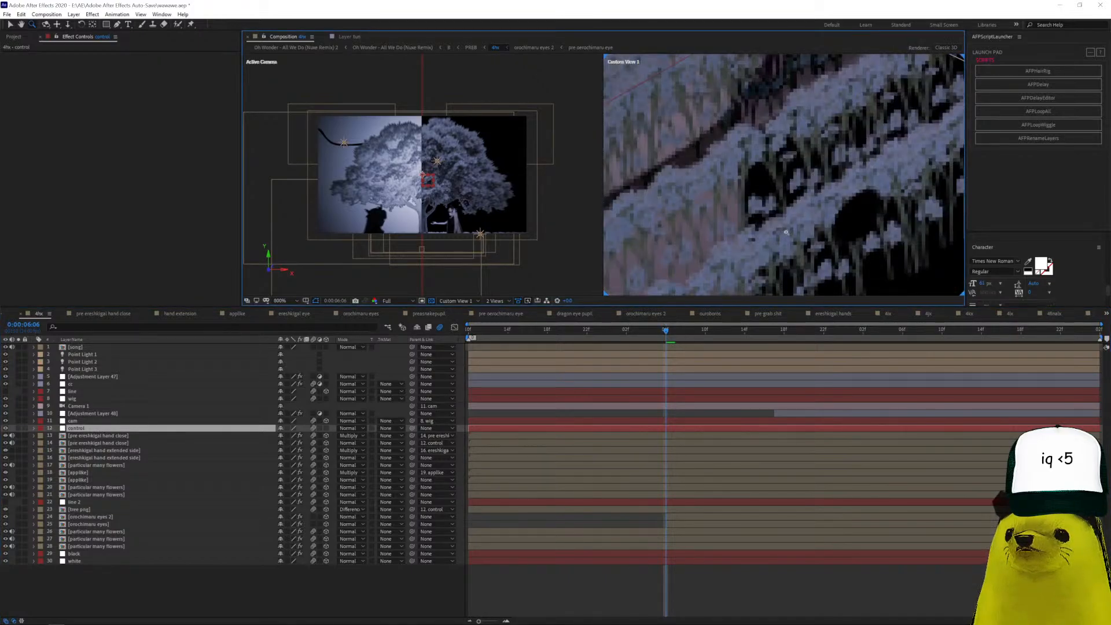
left_click(768, 207)
left_click(769, 206)
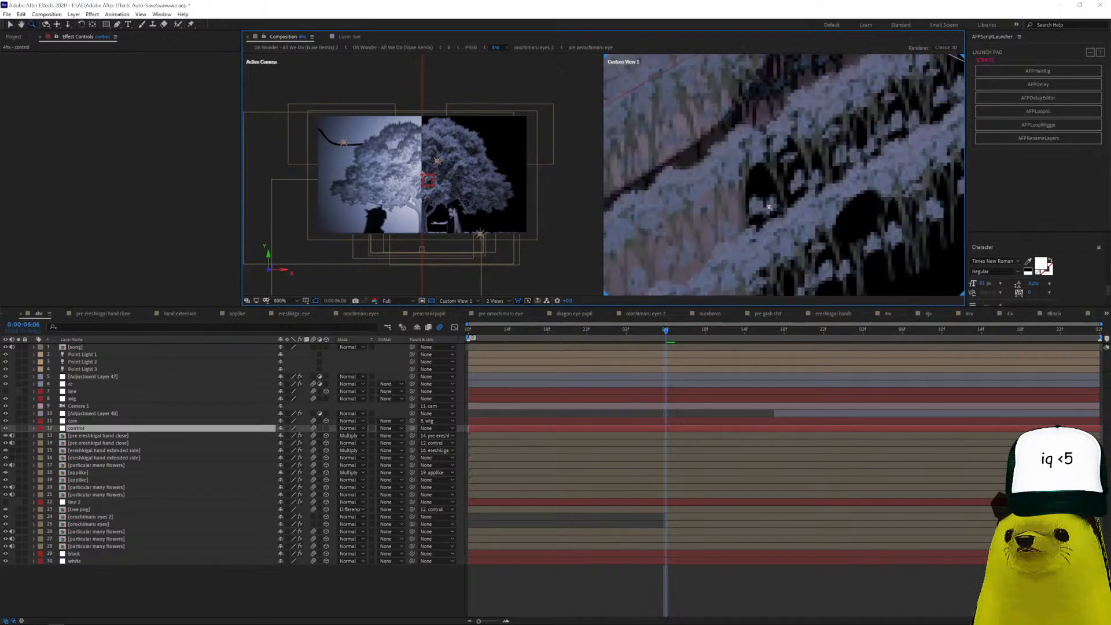
left_click(769, 207, "alt")
left_click(769, 207, "alt")
left_click(768, 206, "alt")
left_click(769, 207, "alt")
left_click(768, 206, "alt")
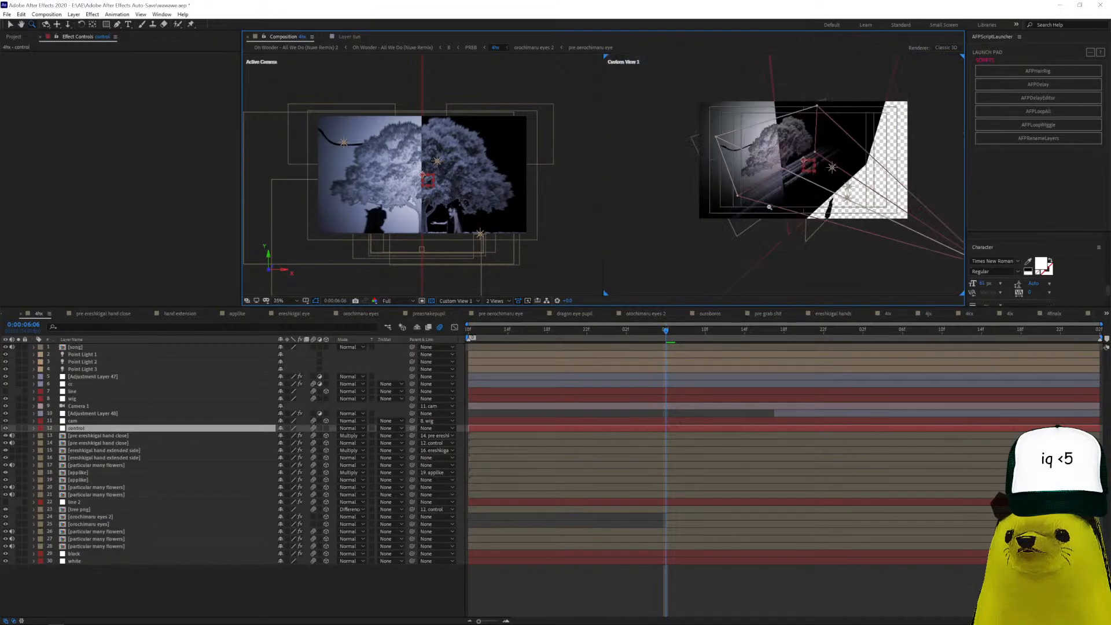
Return the tree shot's viewer to a single view through the Active Camera.
left_click(496, 300)
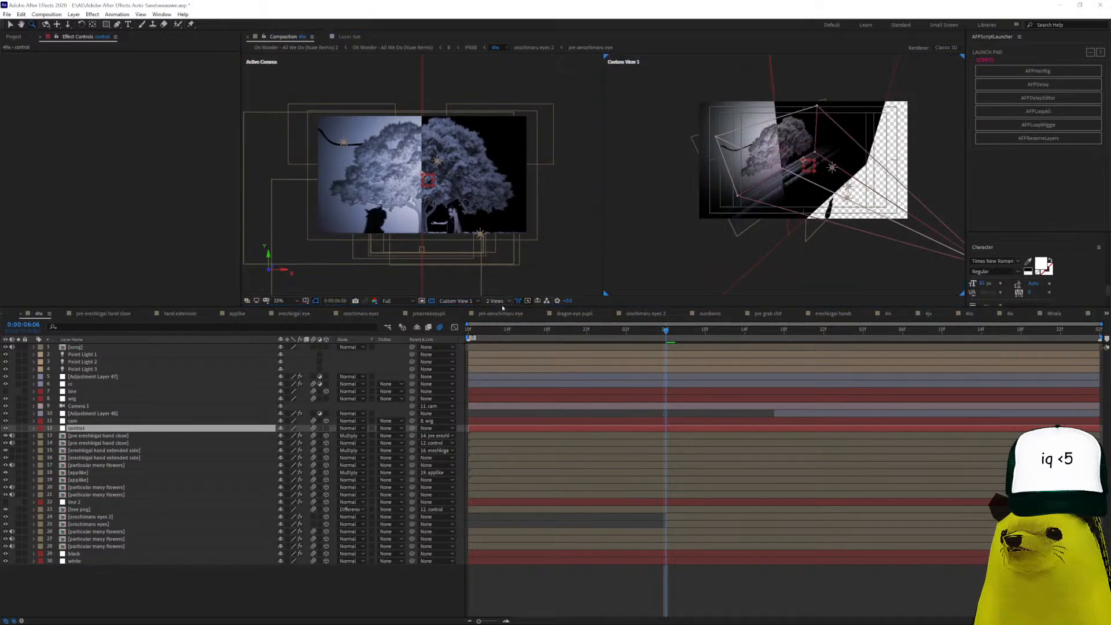
left_click(504, 308)
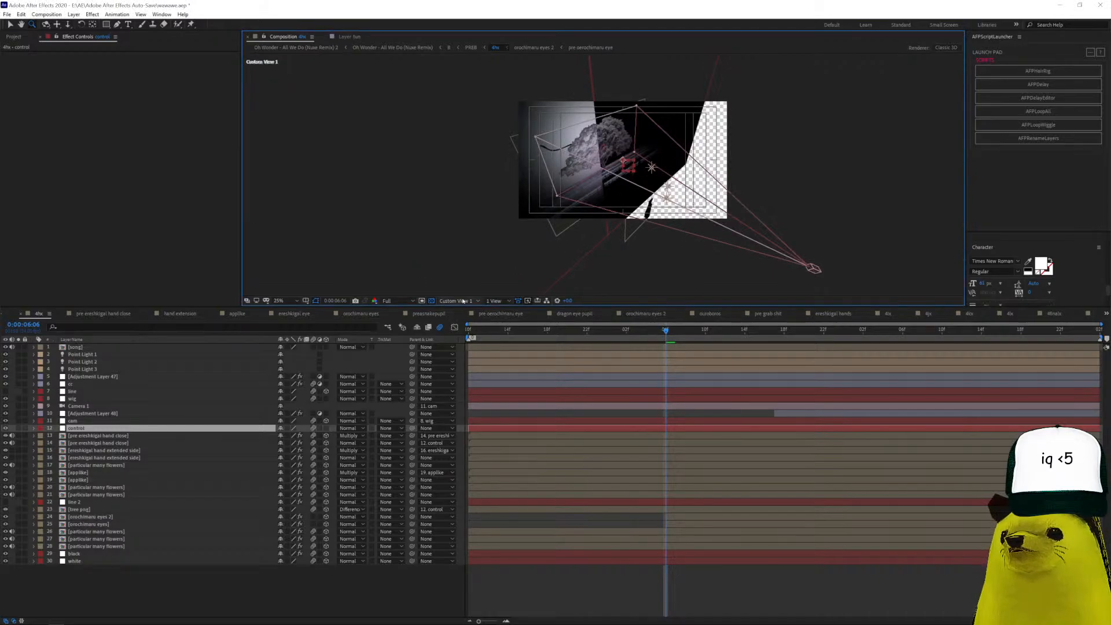
left_click(457, 301)
left_click(457, 324)
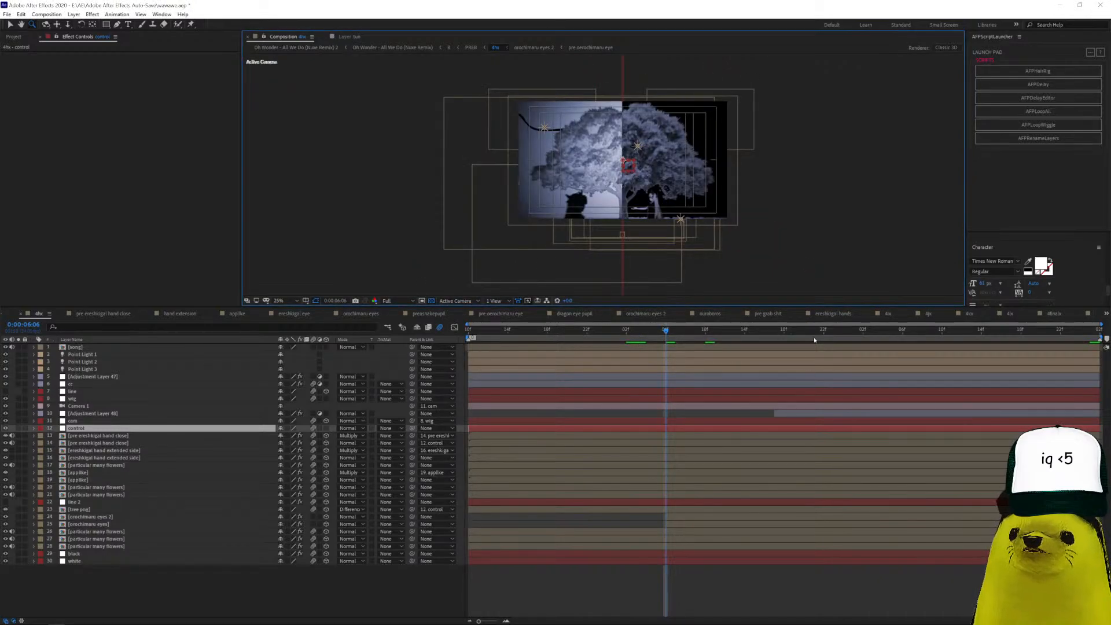
Select Point Light 1, 2 and 3 in the tree shot and reveal their Position keyframes.
left_click_drag(844, 333, 1096, 330)
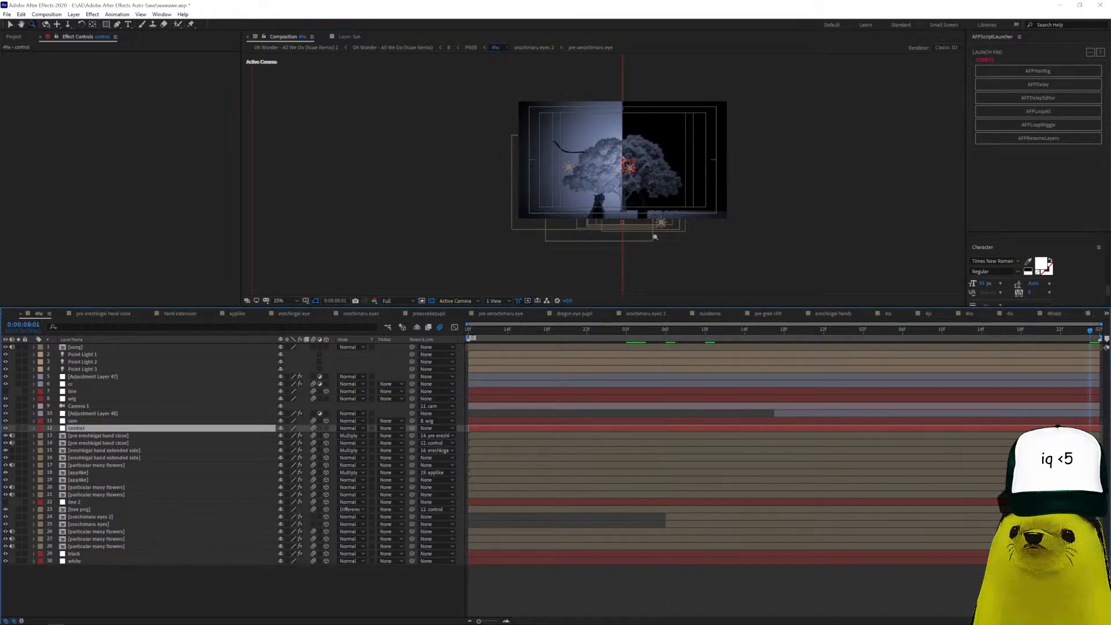
left_click(646, 199)
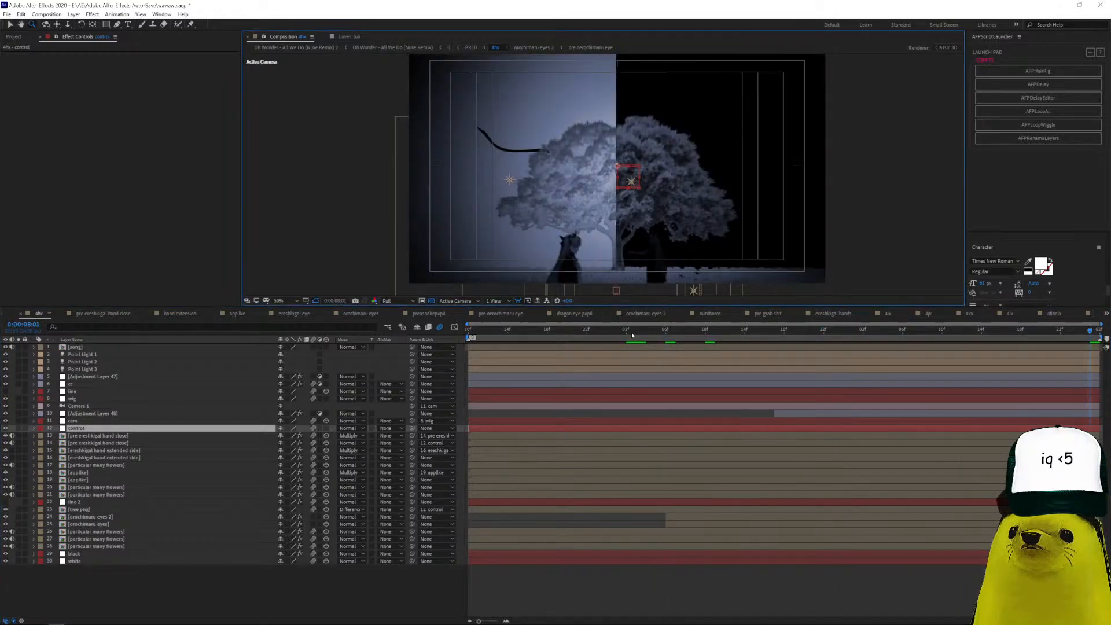
left_click(613, 361)
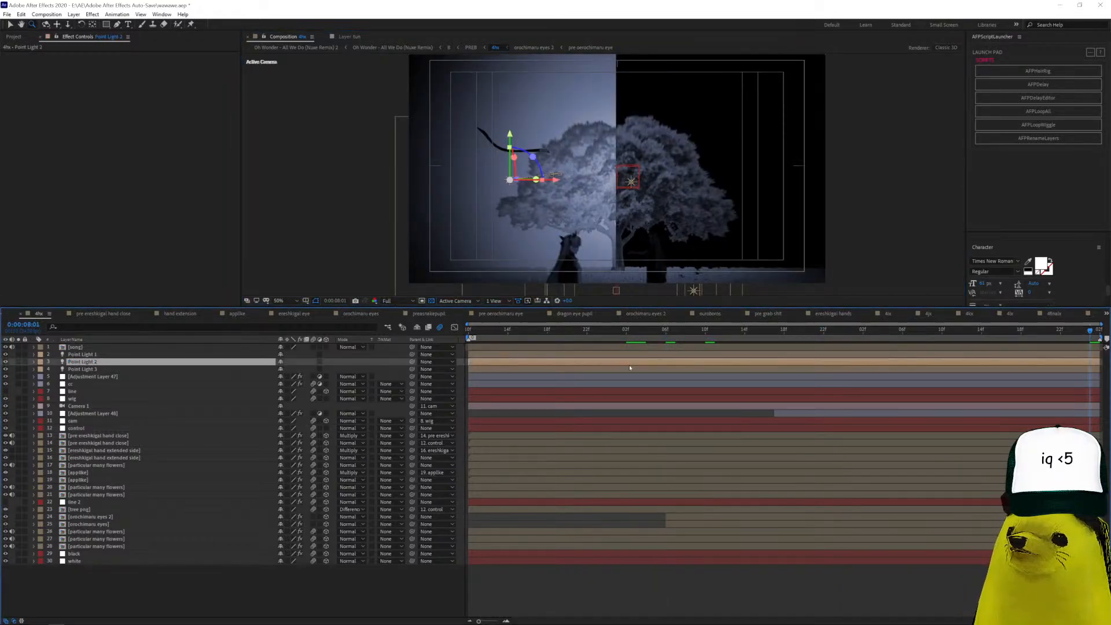
left_click(652, 368, "shift")
left_click(651, 353, "shift")
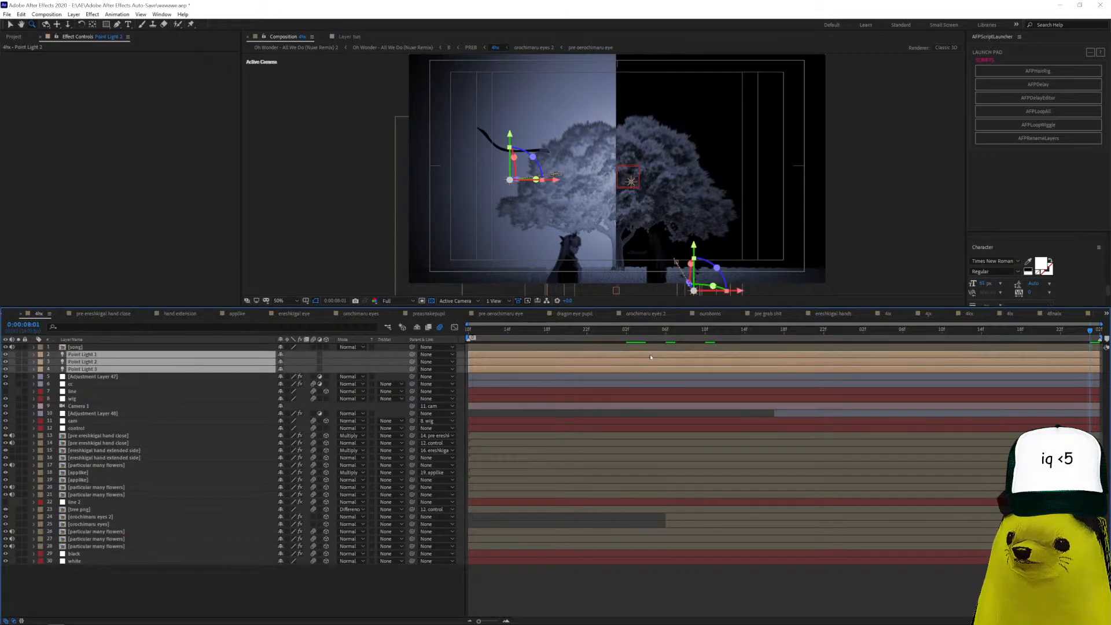
key("p")
Examine how the three point lights' positions change across the tree shot, from its start to 0:00:08:01.
left_click(657, 333)
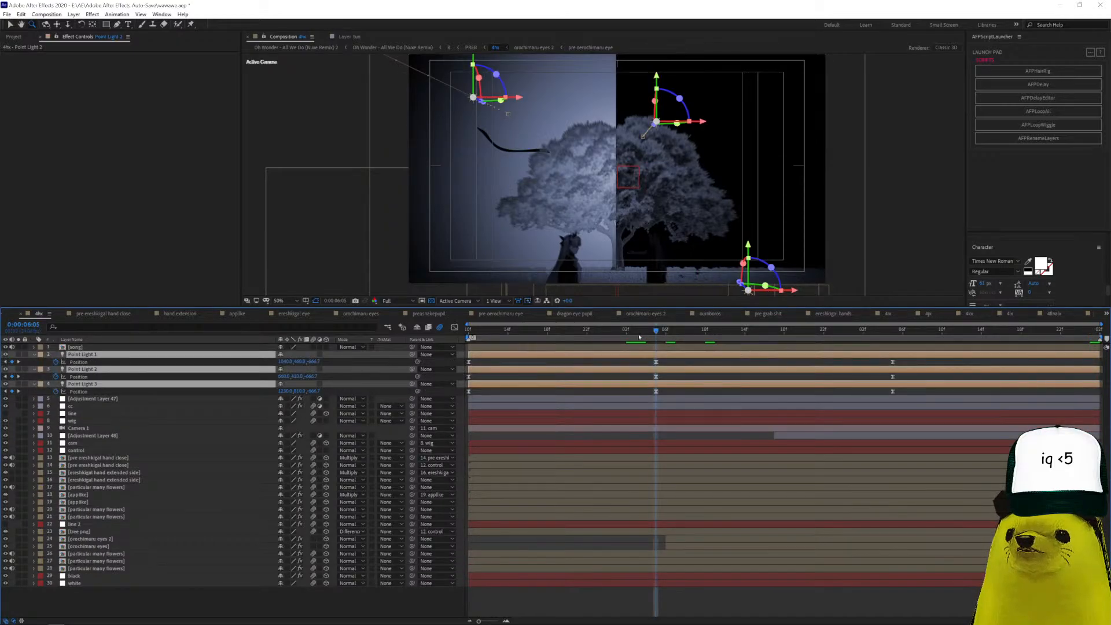
left_click_drag(659, 335, 872, 328)
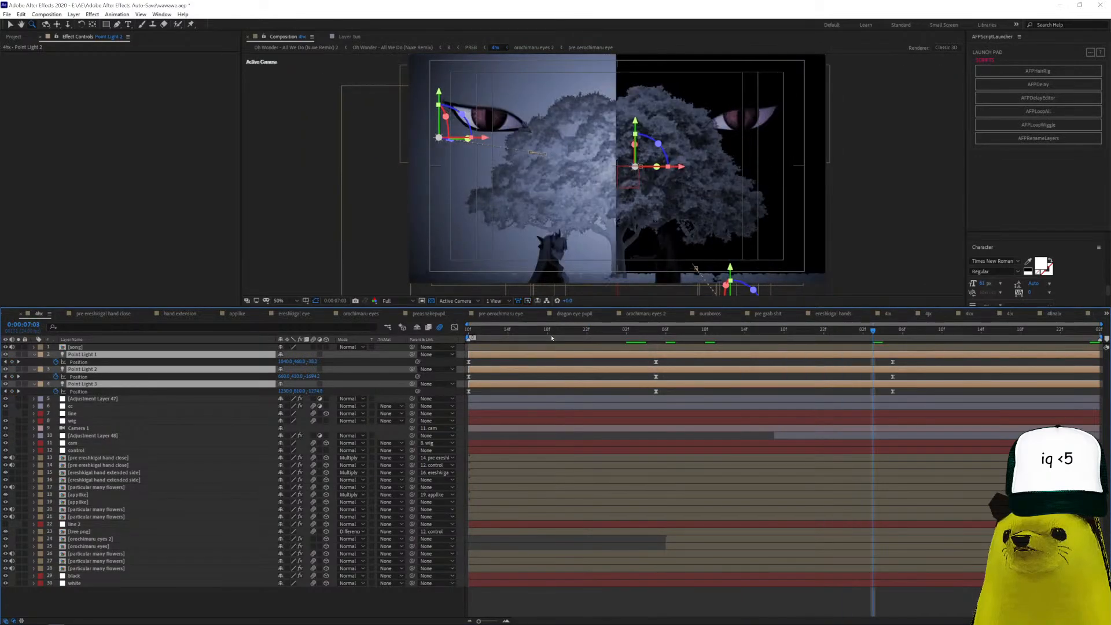
left_click(468, 332)
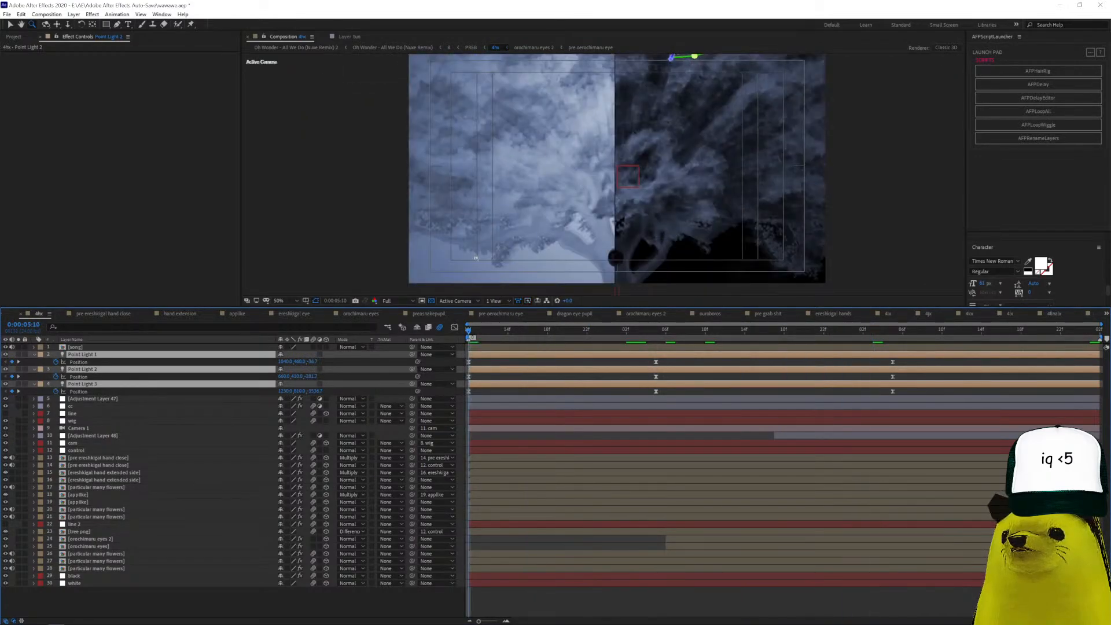
left_click(659, 331)
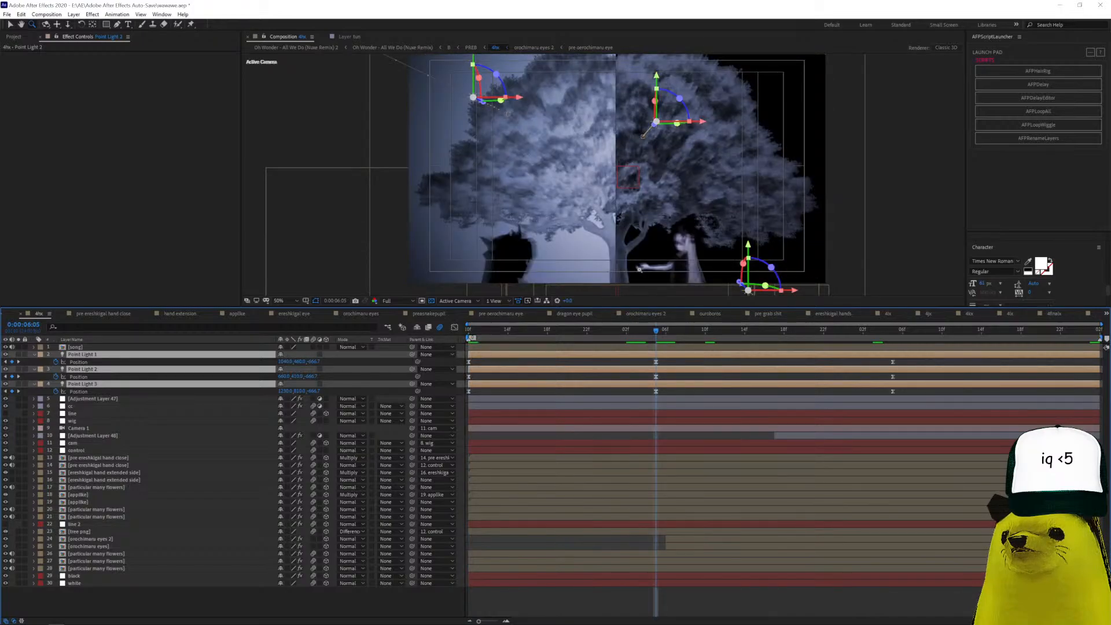
key("k")
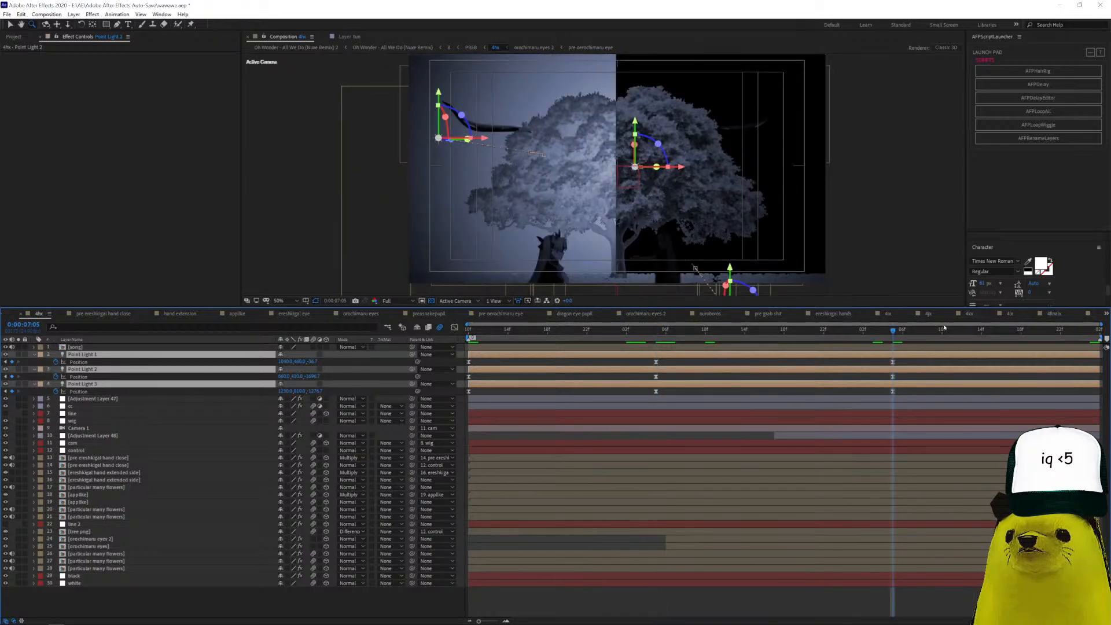
left_click_drag(959, 332, 1091, 332)
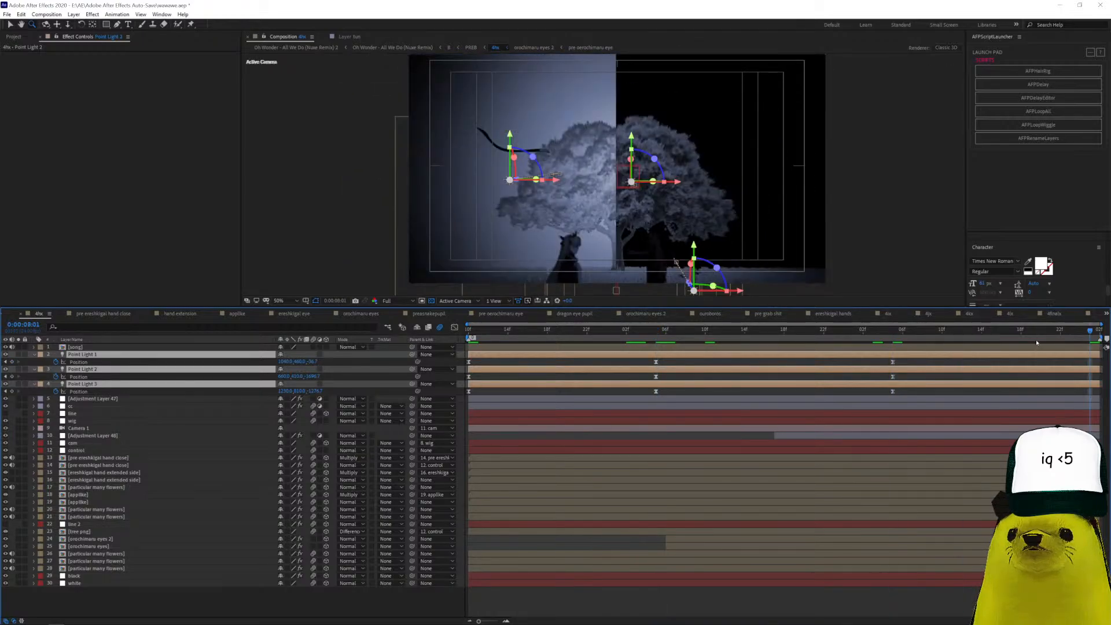
Return through composition B to PREB and open its finale composition at 0:00:13:03.
left_click(1106, 316)
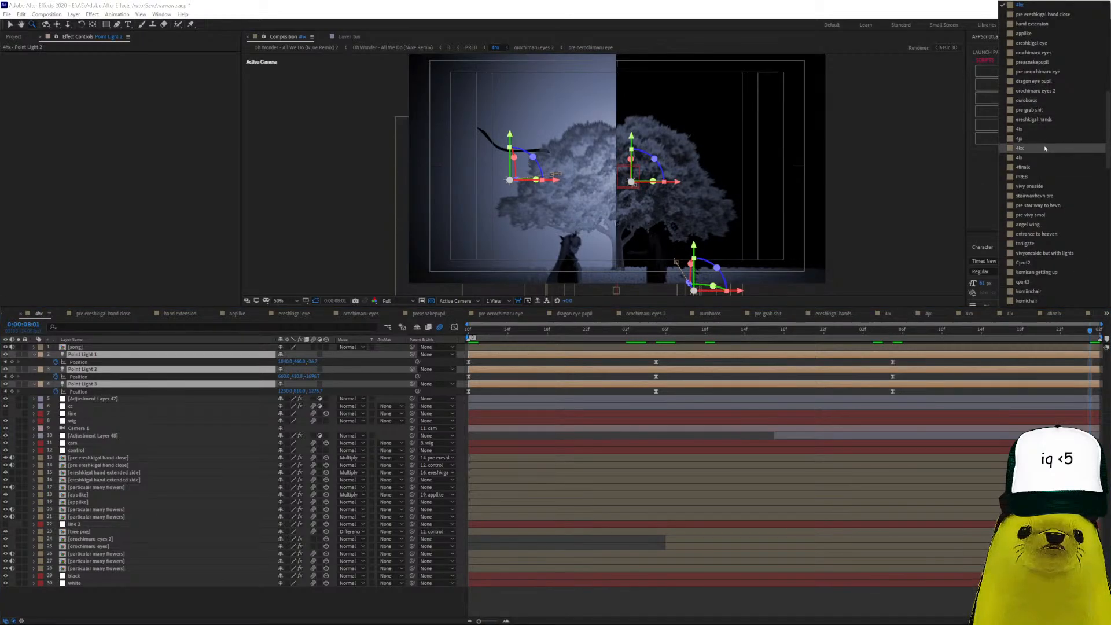
scroll(1045, 148, "up", 5)
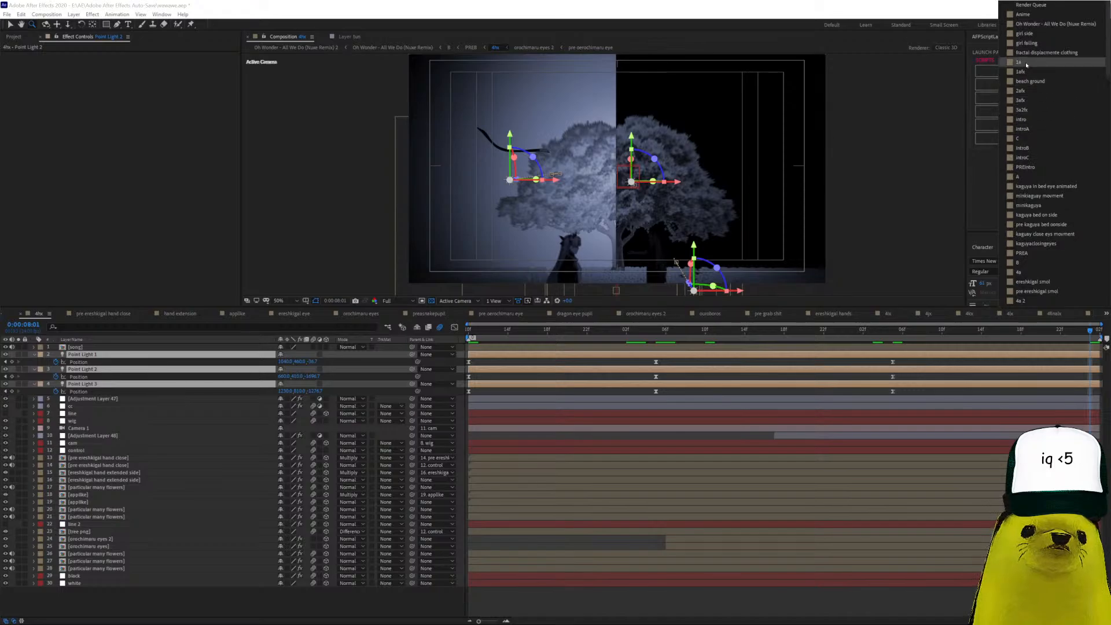
left_click(1019, 262)
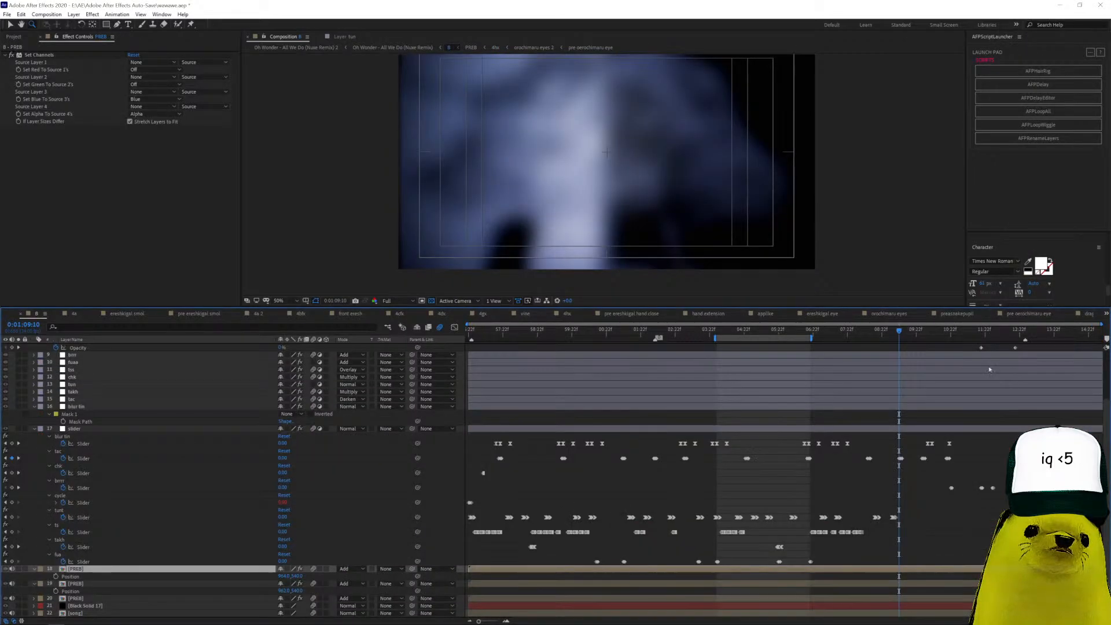
double_click(921, 569)
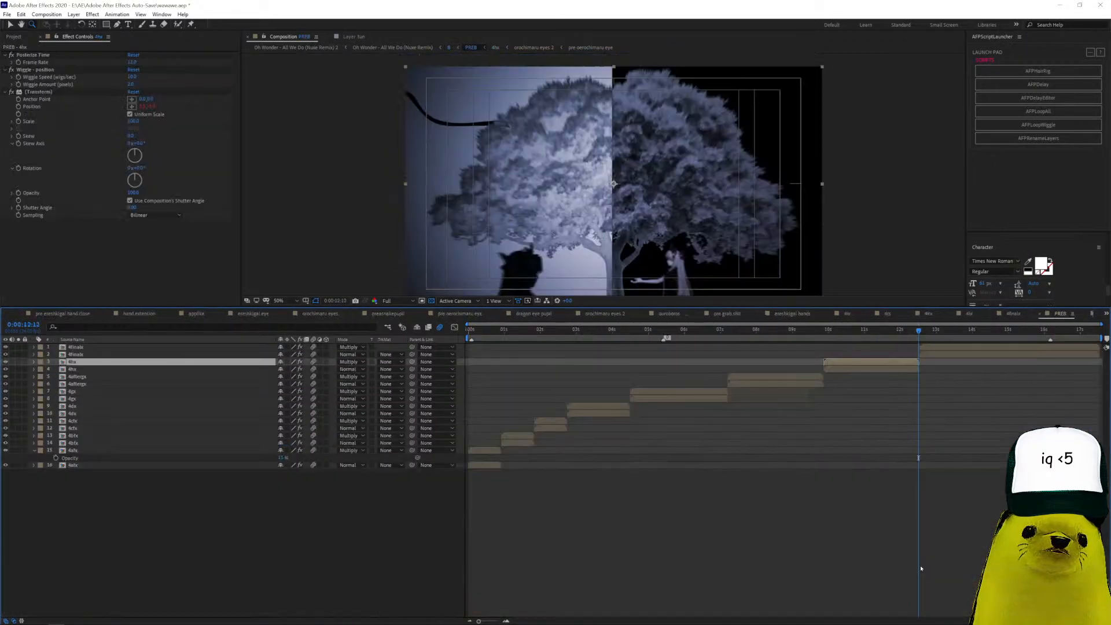
left_click(942, 331)
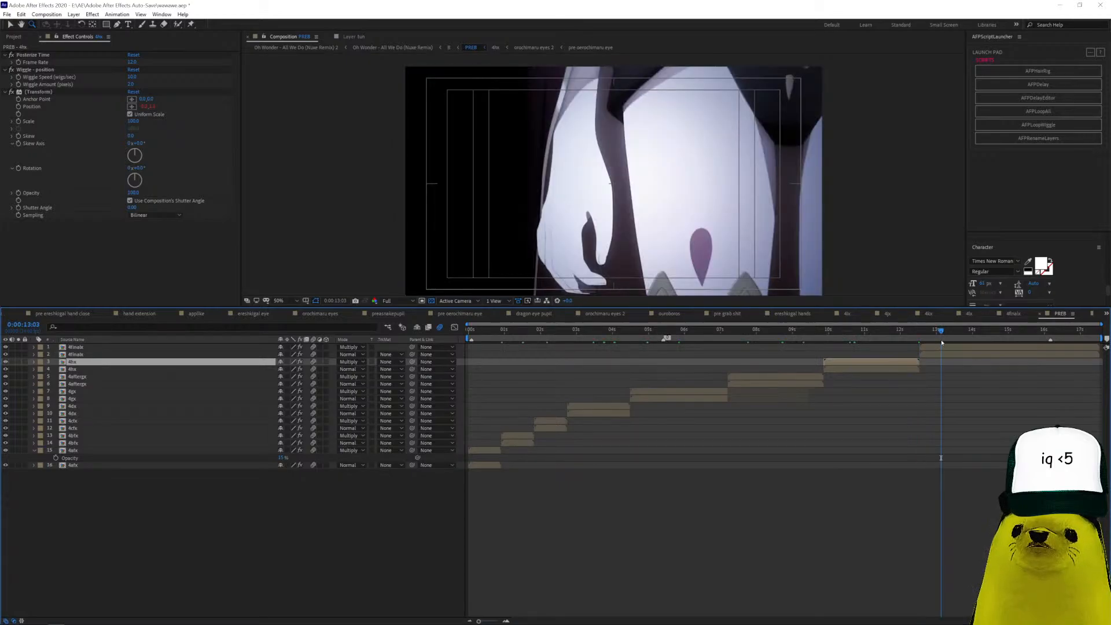
double_click(944, 348)
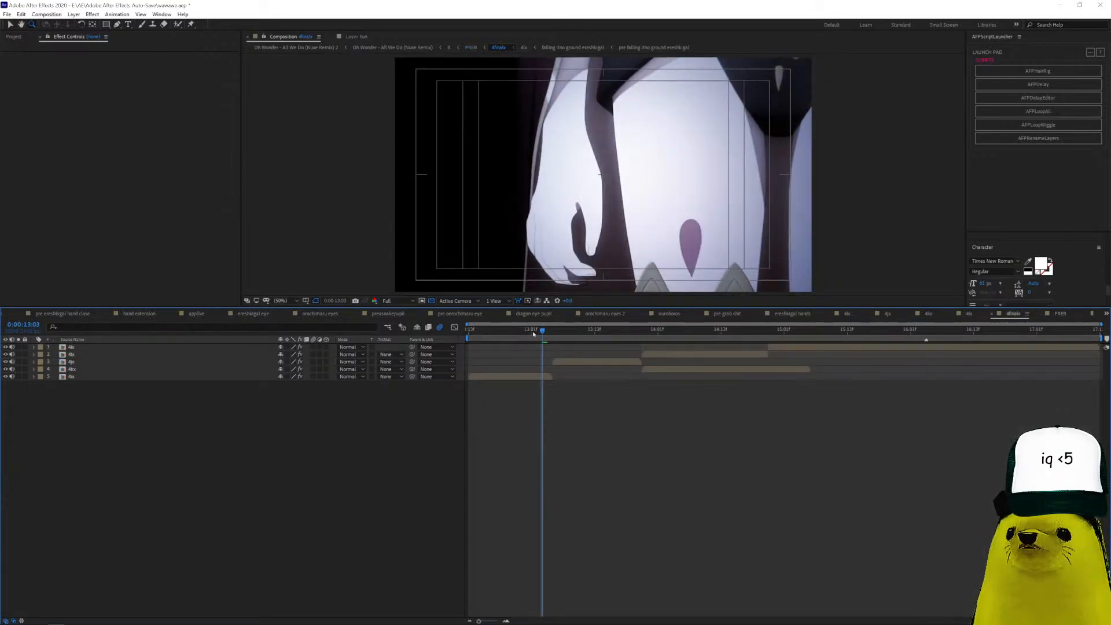
Step through the finale composition's shots, and examine the hand-grab shot's composition with its camera, nulls and point lights.
left_click_drag(535, 336, 660, 370)
left_click(659, 370)
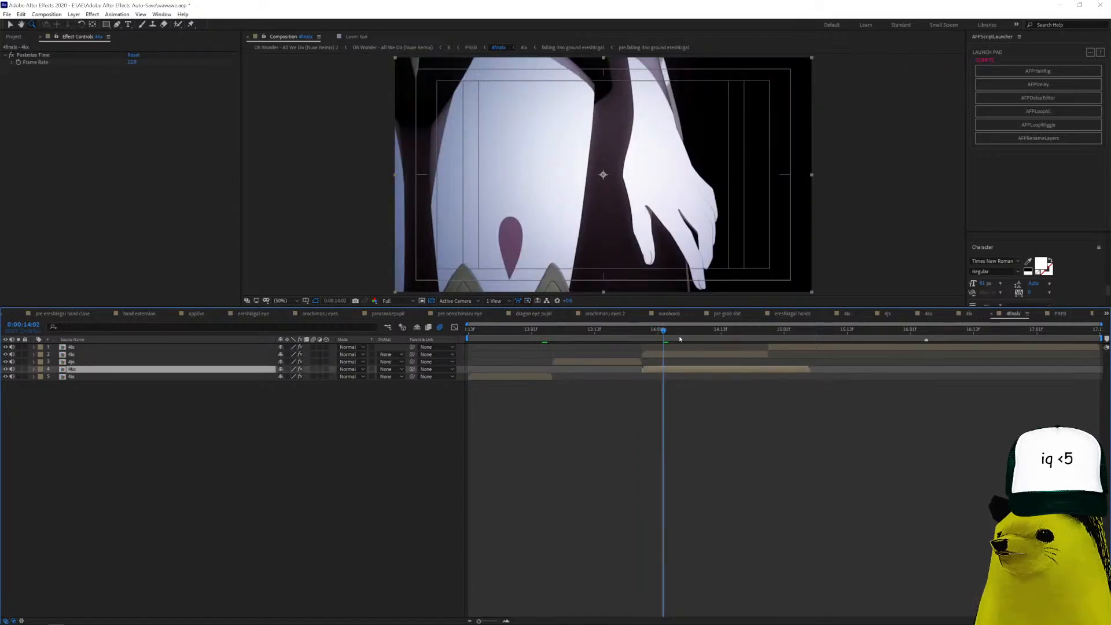
left_click_drag(664, 330, 758, 355)
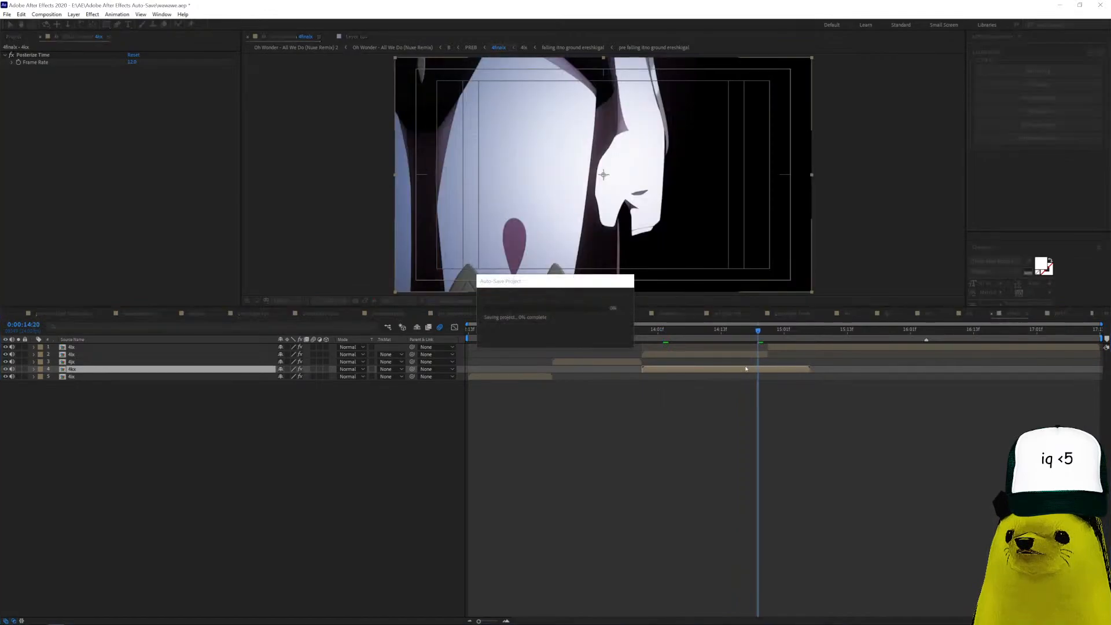
double_click(741, 370)
left_click_drag(708, 331, 963, 336)
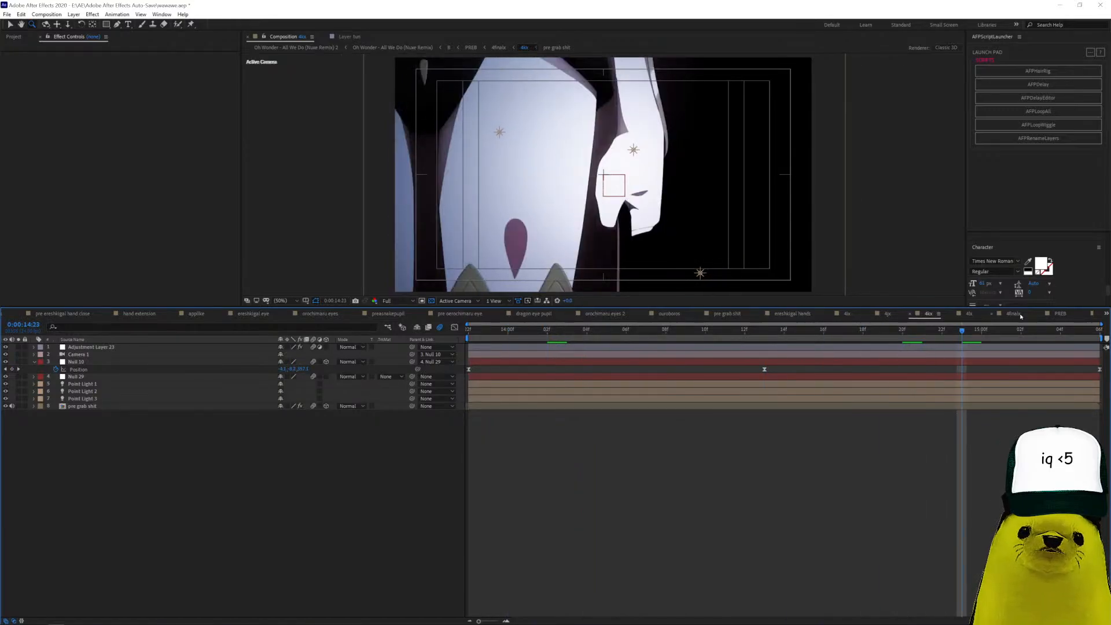
Open the falling ereshkigal shot's composition and inspect the Levels and CC Light Sweep effects on its Normal-blended character layer.
left_click(976, 313)
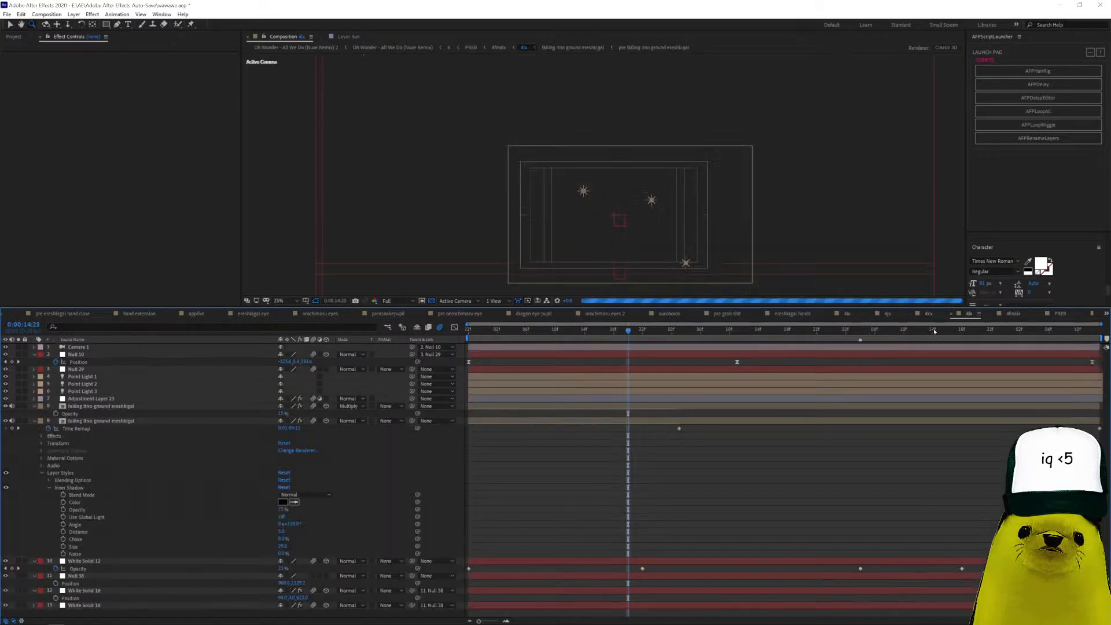
left_click(489, 420)
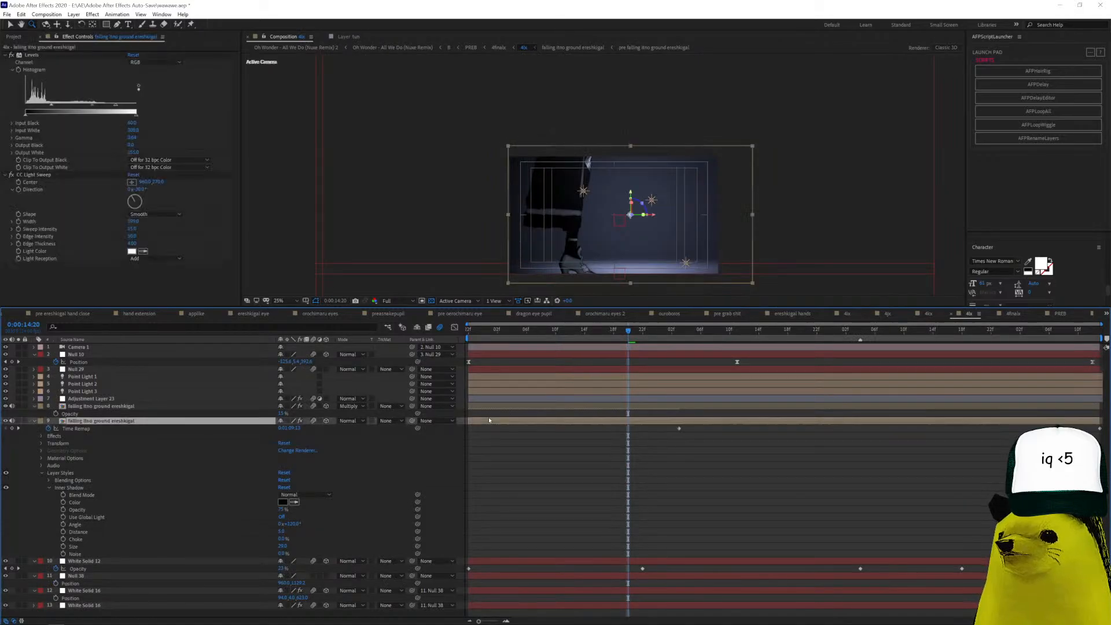
Open the falling ereshkigal layer's source composition, examine its masked pieces, and scrub through them to 0:01:11:22.
left_click(18, 422)
left_click(18, 422)
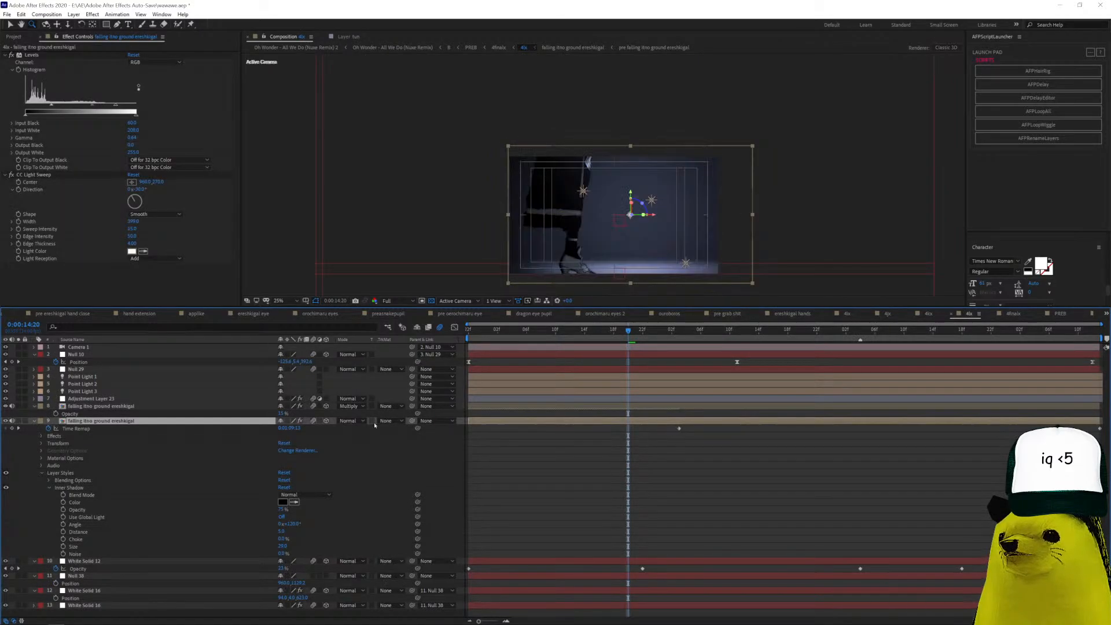
double_click(488, 421)
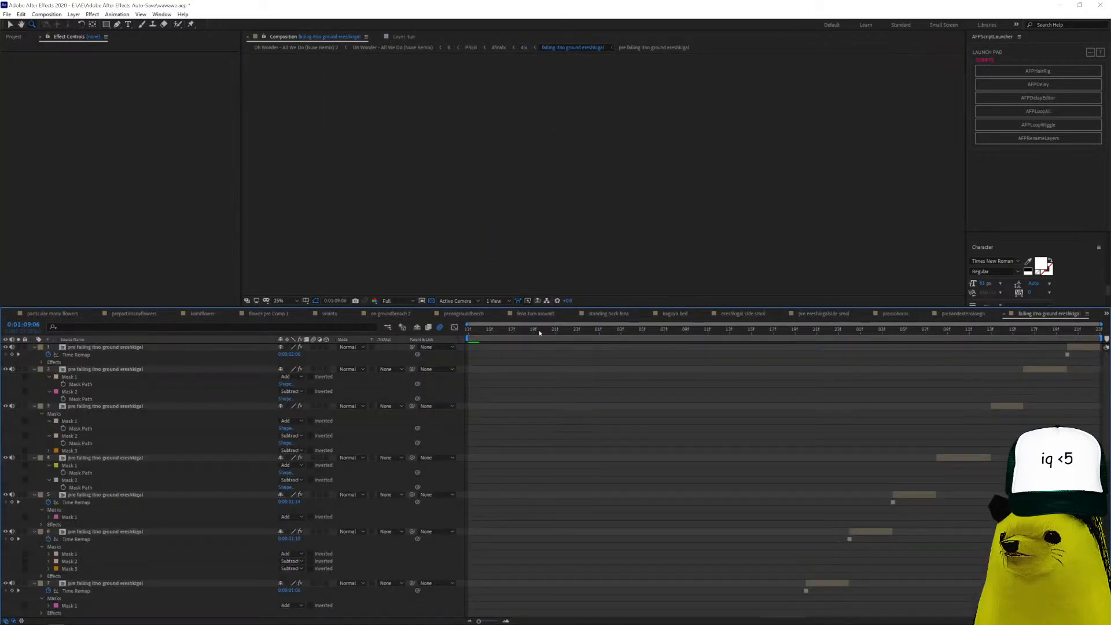
scroll(554, 435, "down", 5)
scroll(553, 437, "up", 5)
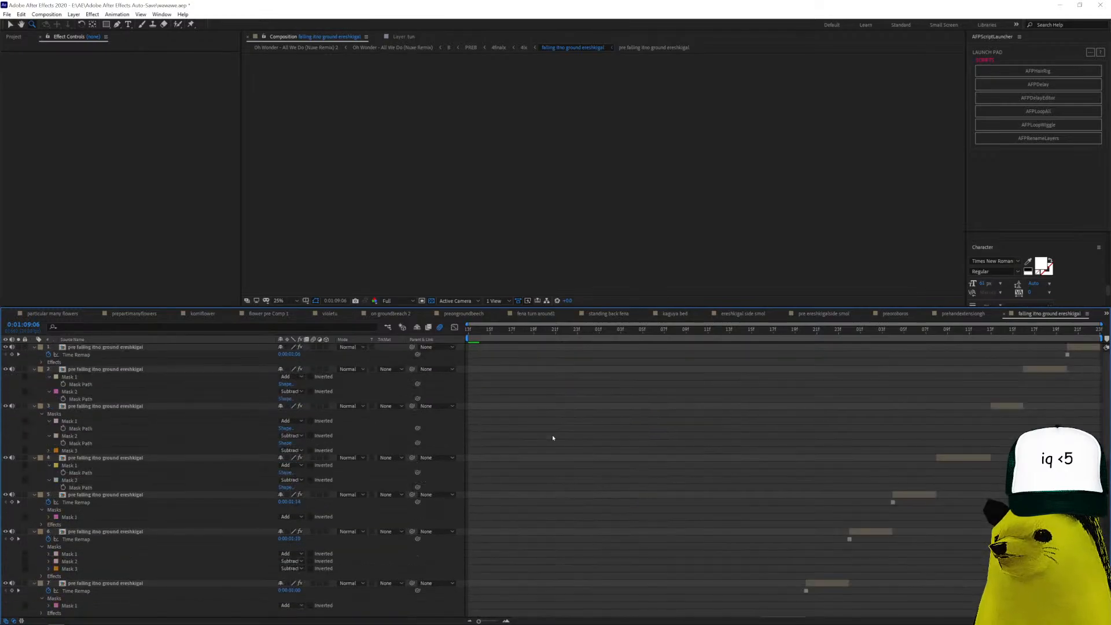
left_click_drag(499, 341, 1071, 342)
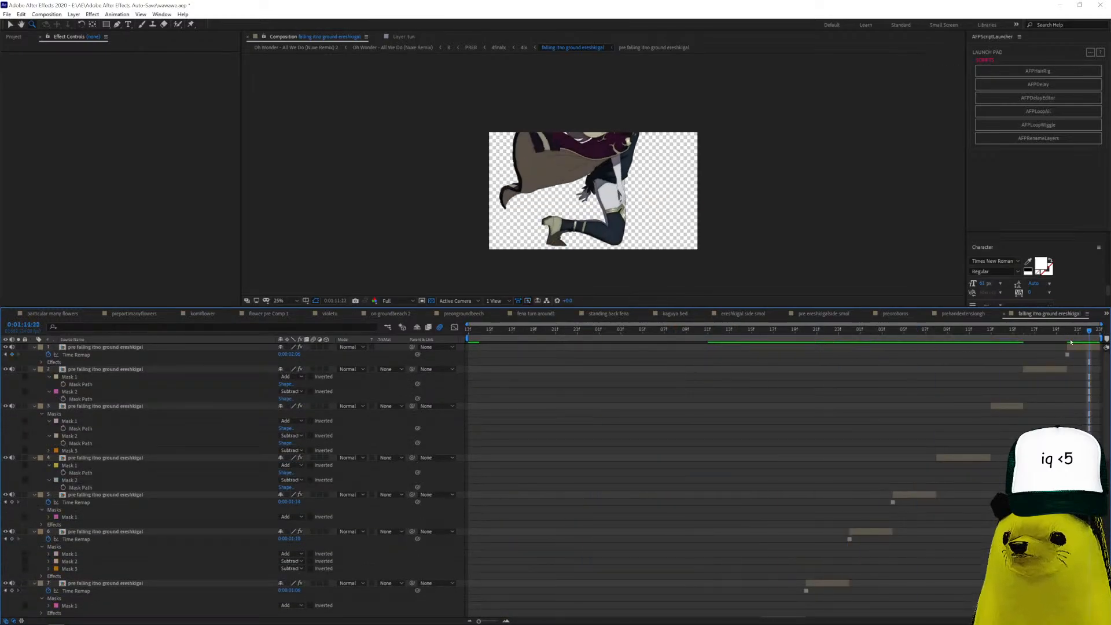
Return to composition B and go through PREB back into its finale composition.
left_click(1106, 314)
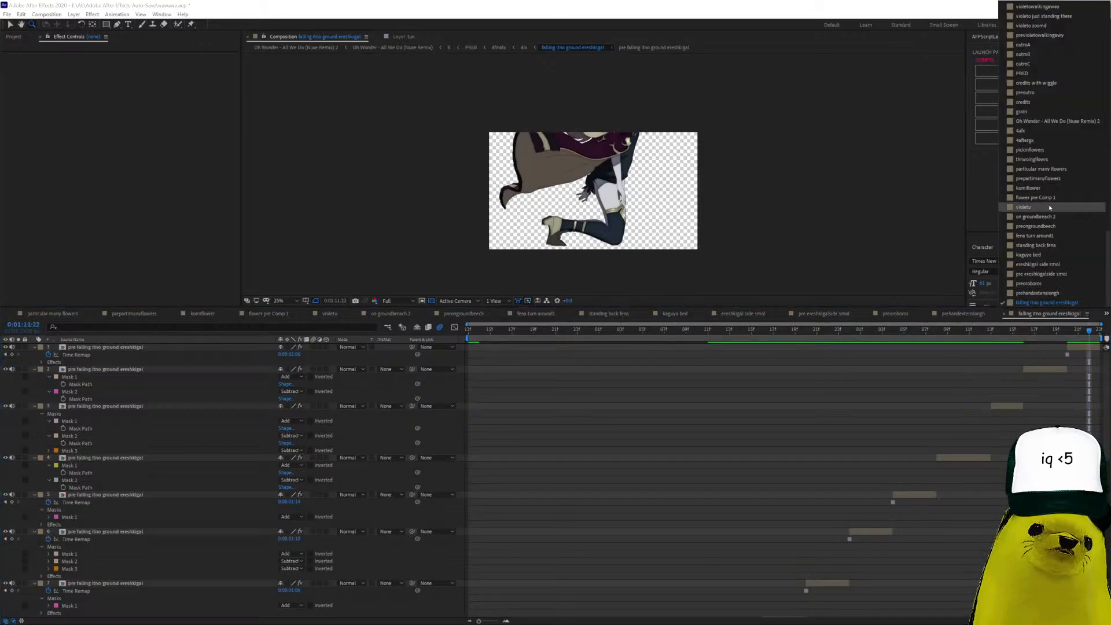
scroll(1050, 207, "up", 10)
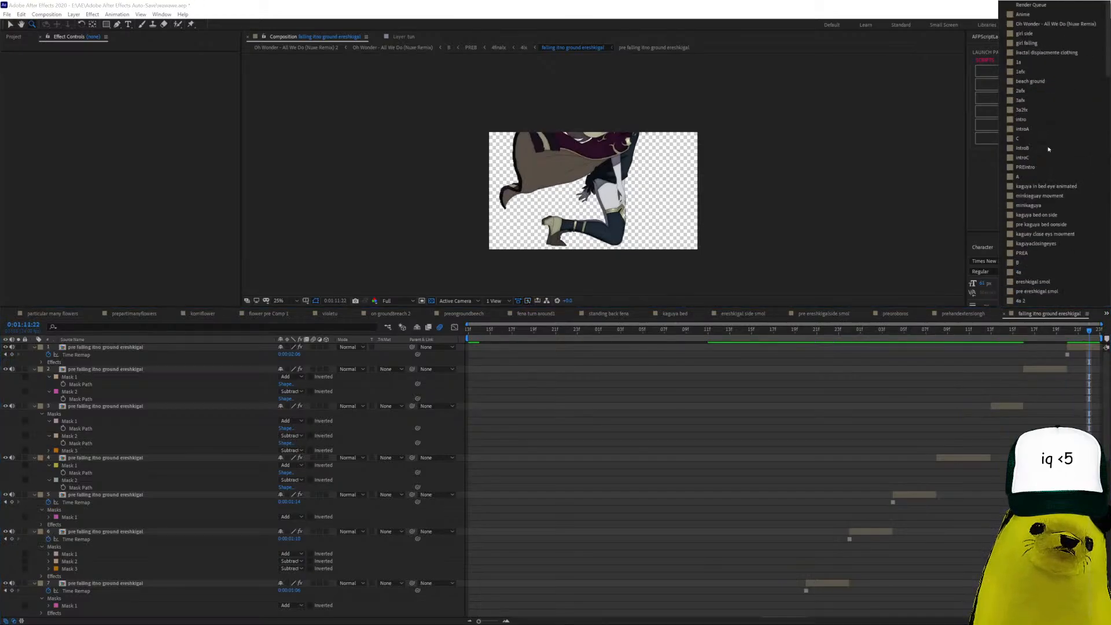
left_click(1048, 263)
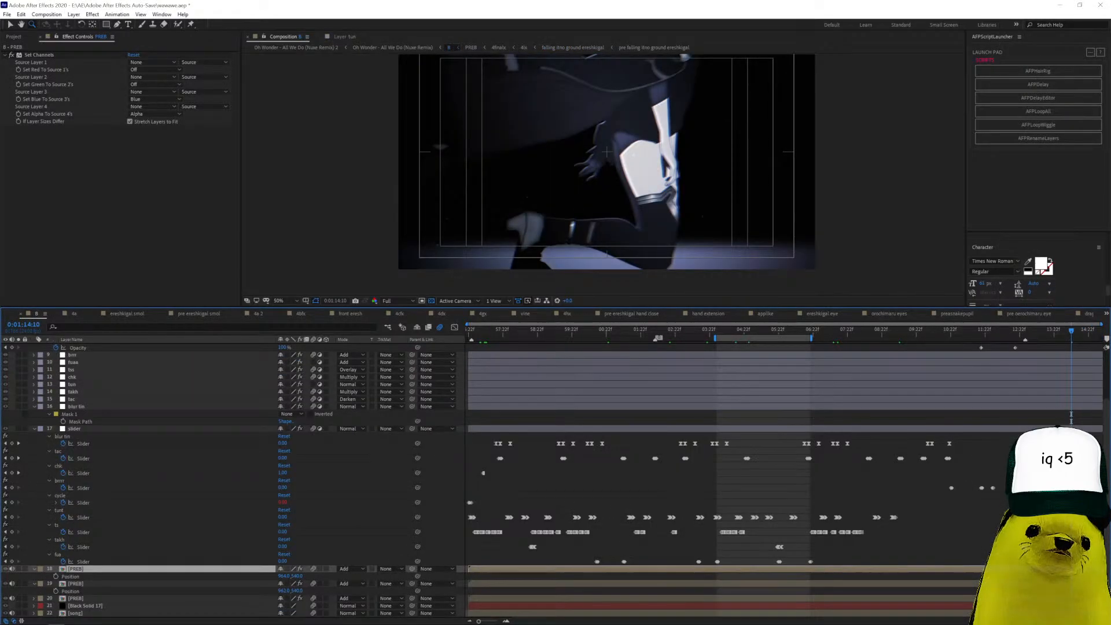
double_click(1031, 569)
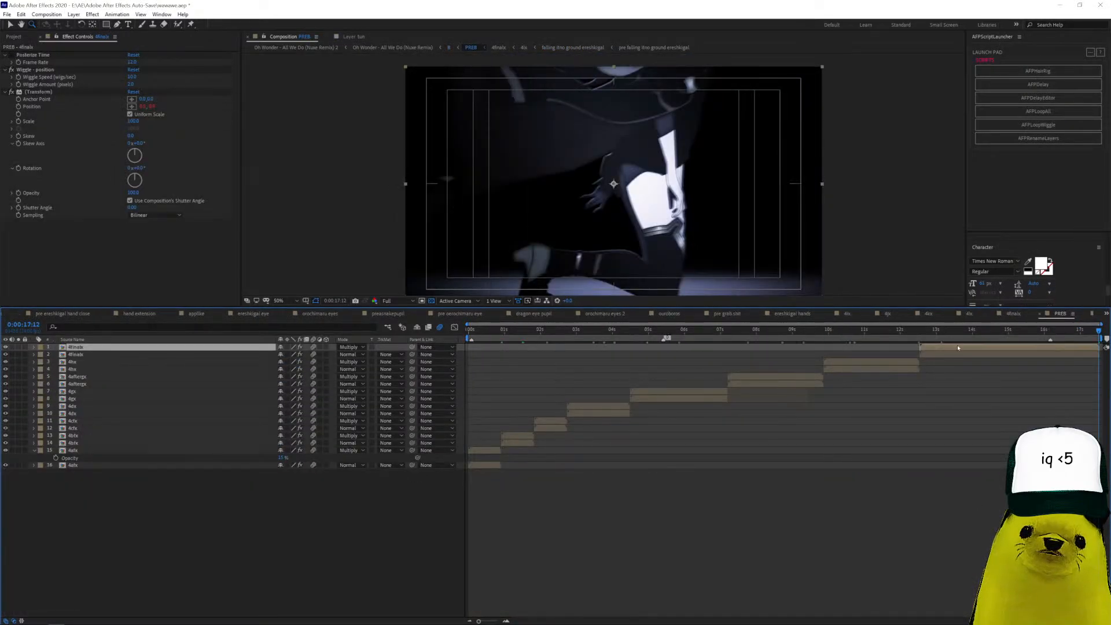
double_click(958, 347)
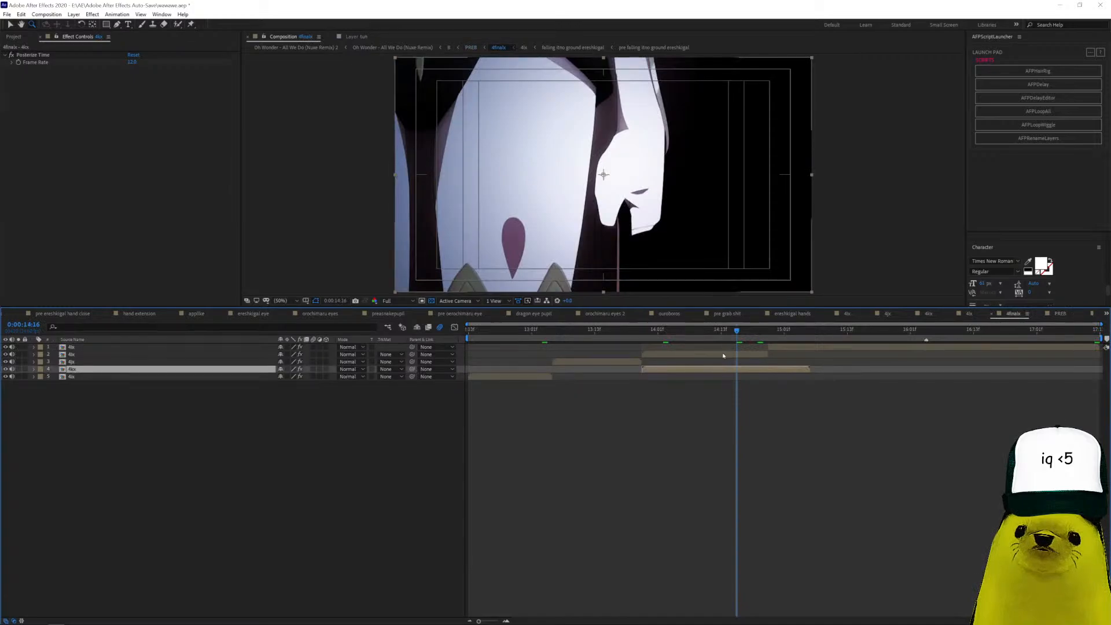
Reveal the second layer's Opacity in the finale composition, scrub through to 0:00:17:12, and inspect the topmost layer's effects.
left_click(723, 356)
key("t")
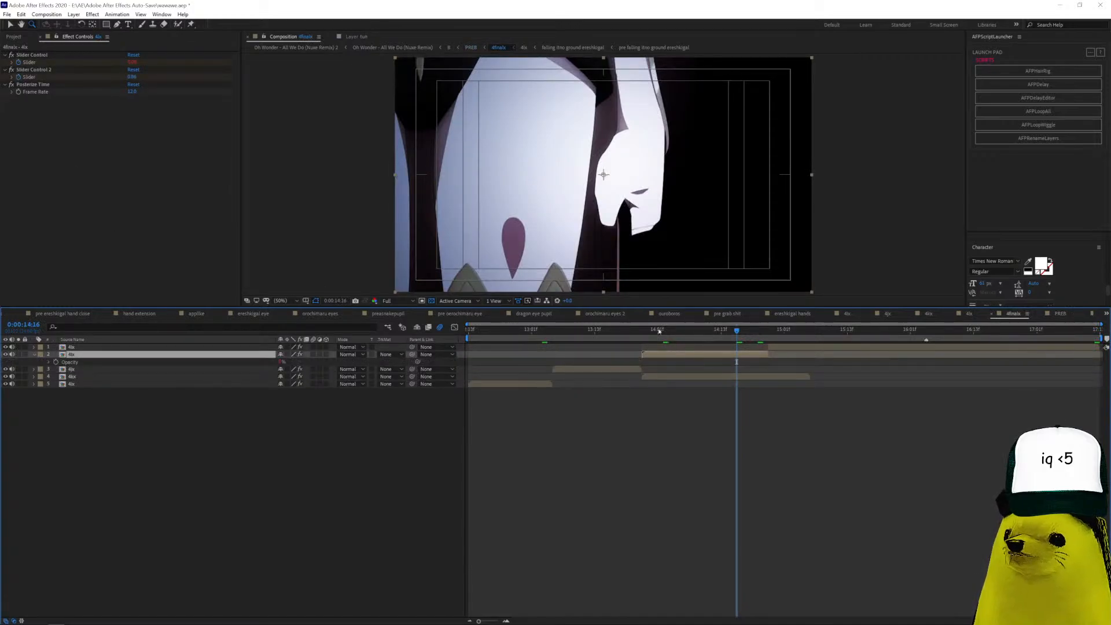
left_click_drag(648, 332, 1096, 331)
left_click(806, 346)
Open composition C and move to its start at 0:01:14:18.
left_click(1107, 314)
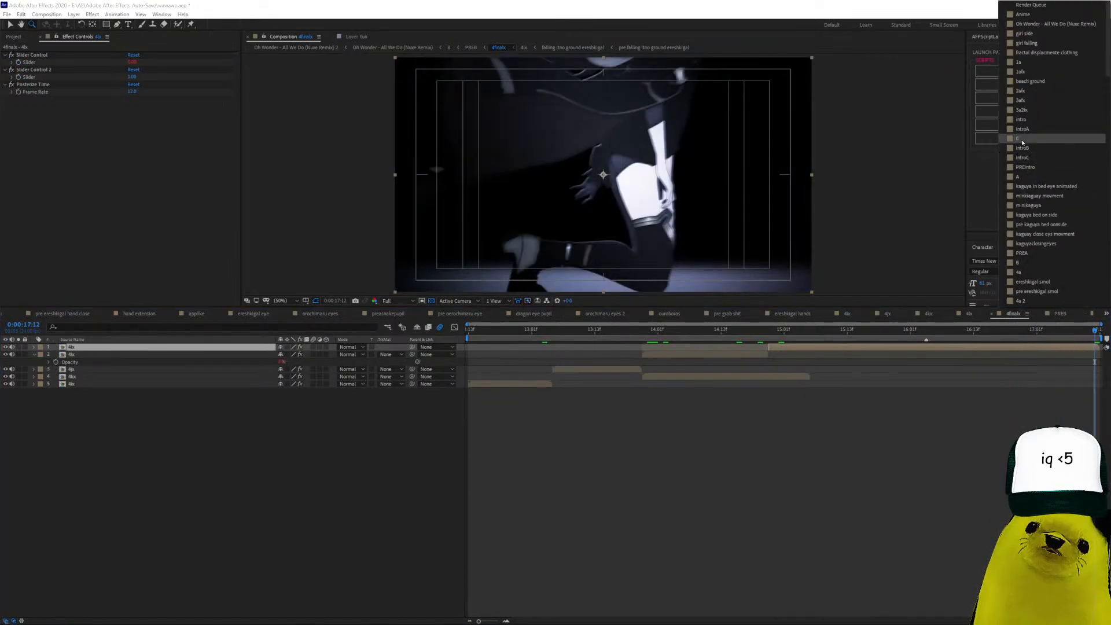
left_click(1023, 138)
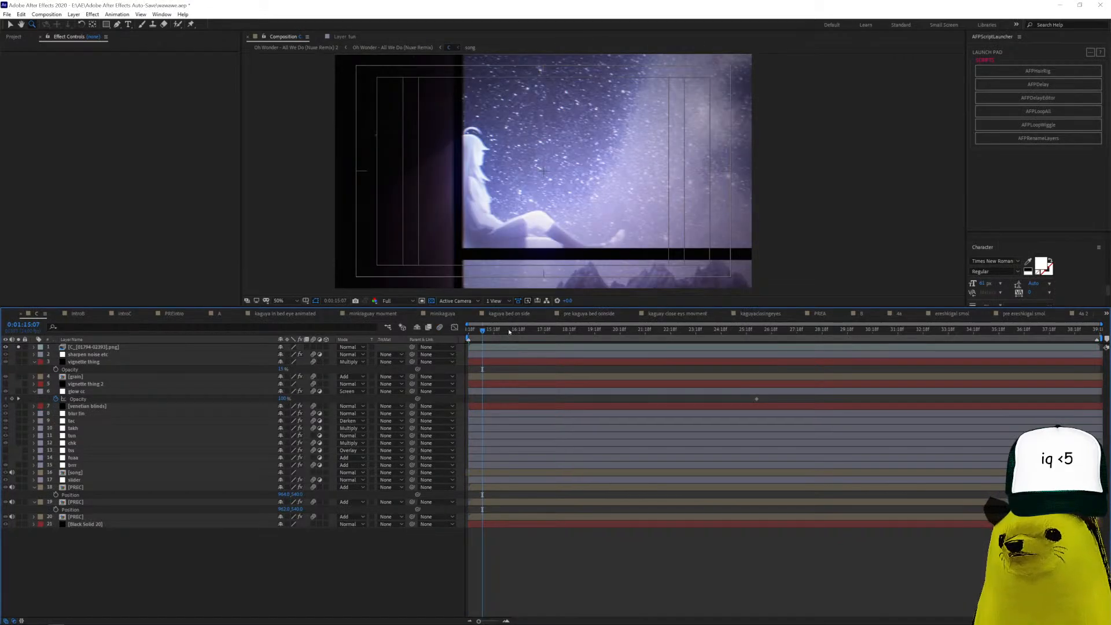
left_click_drag(509, 331, 469, 336)
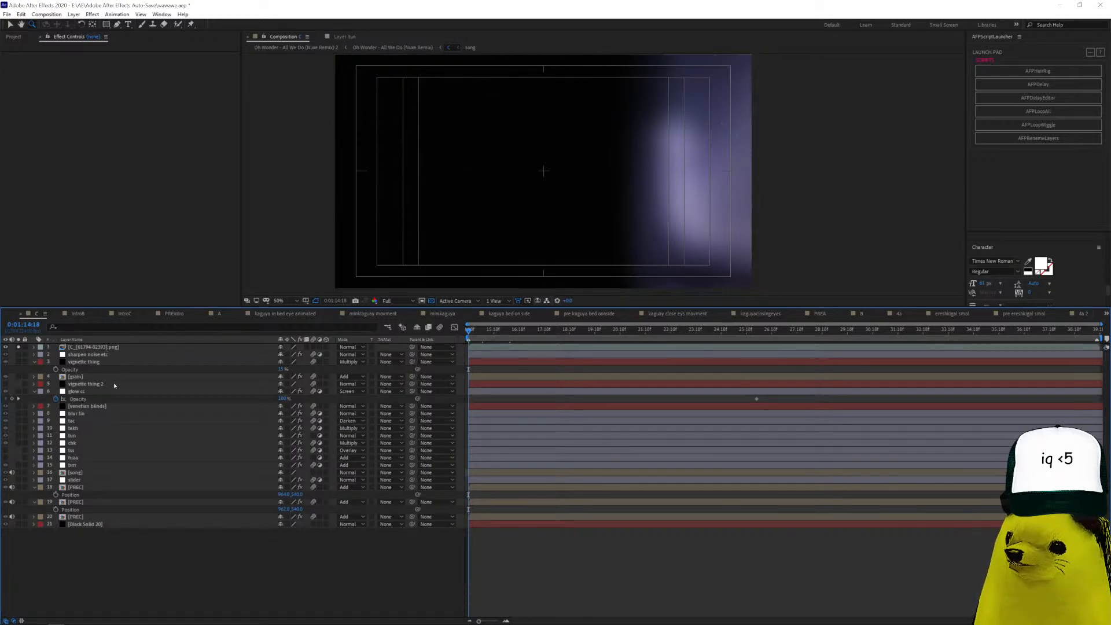
Inspect the blur and Warp adjustment layers' effects in composition C, and reveal the slider layer's keyframes.
left_click(95, 413)
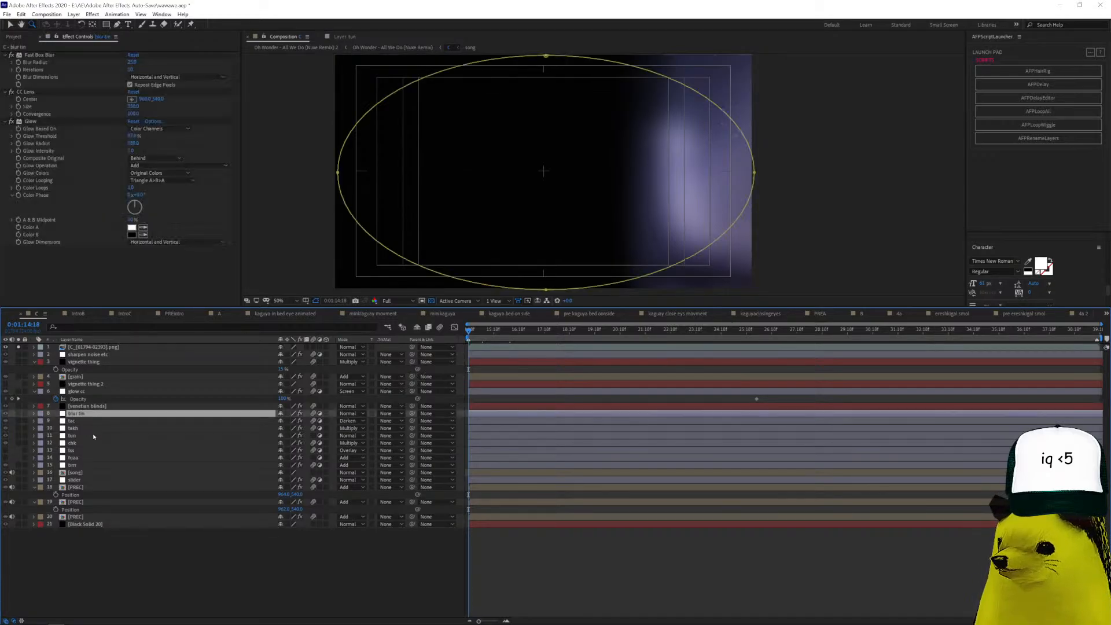
left_click(98, 435)
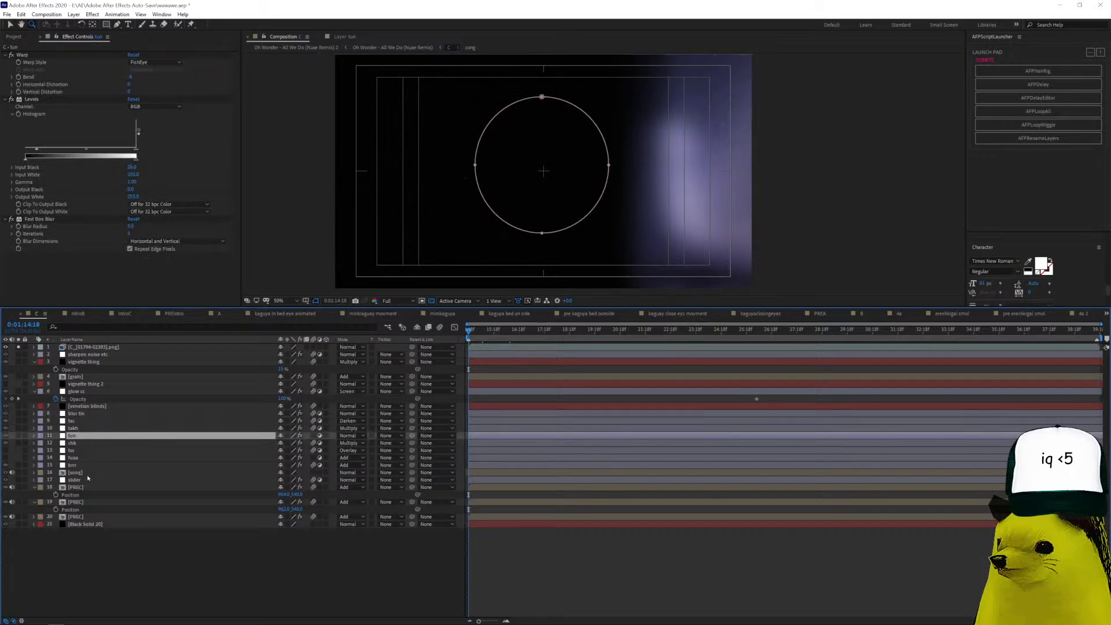
left_click(88, 479)
key("u")
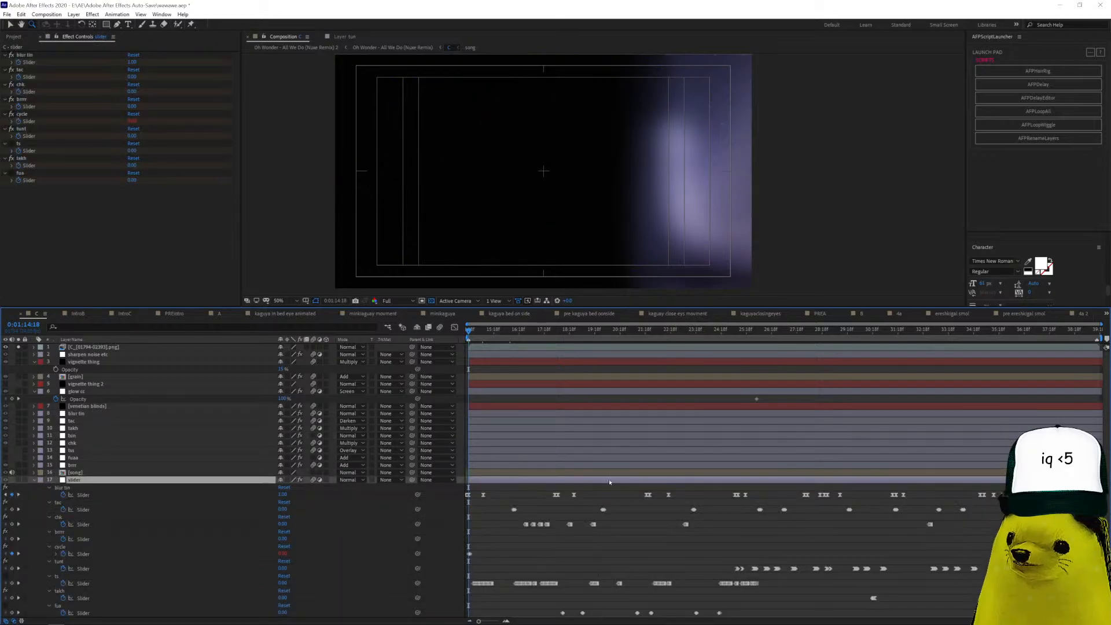
scroll(310, 446, "down", 3)
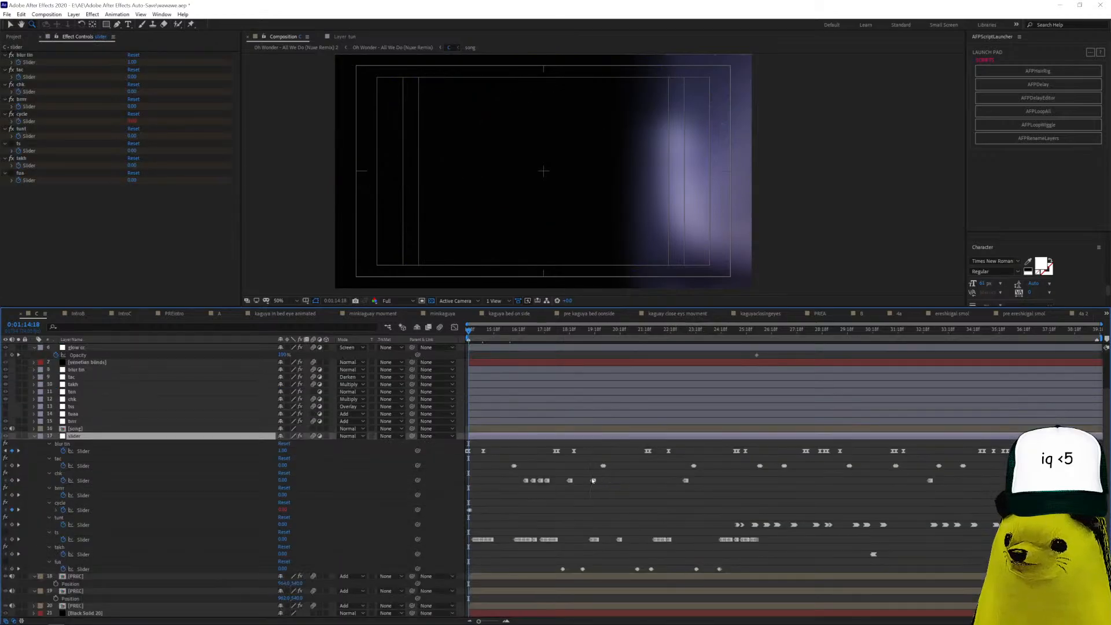
Open PREC and inspect the Multiply vivyoneside layer's Position and effects, along with the other shot layers' effects.
left_click(93, 577)
double_click(88, 577)
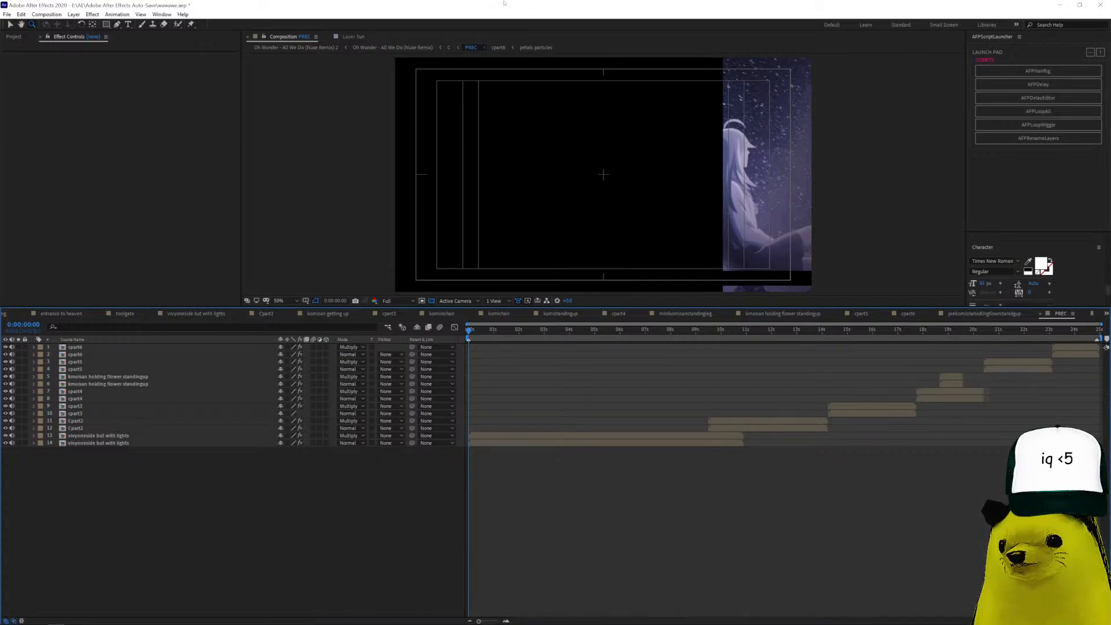
left_click(509, 435)
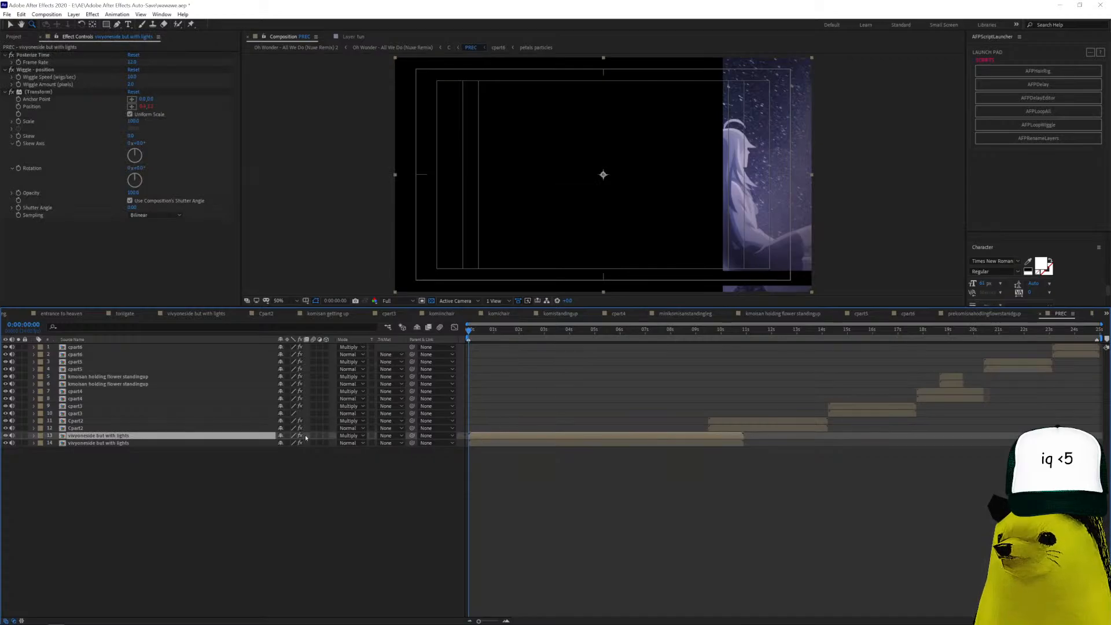
key("p")
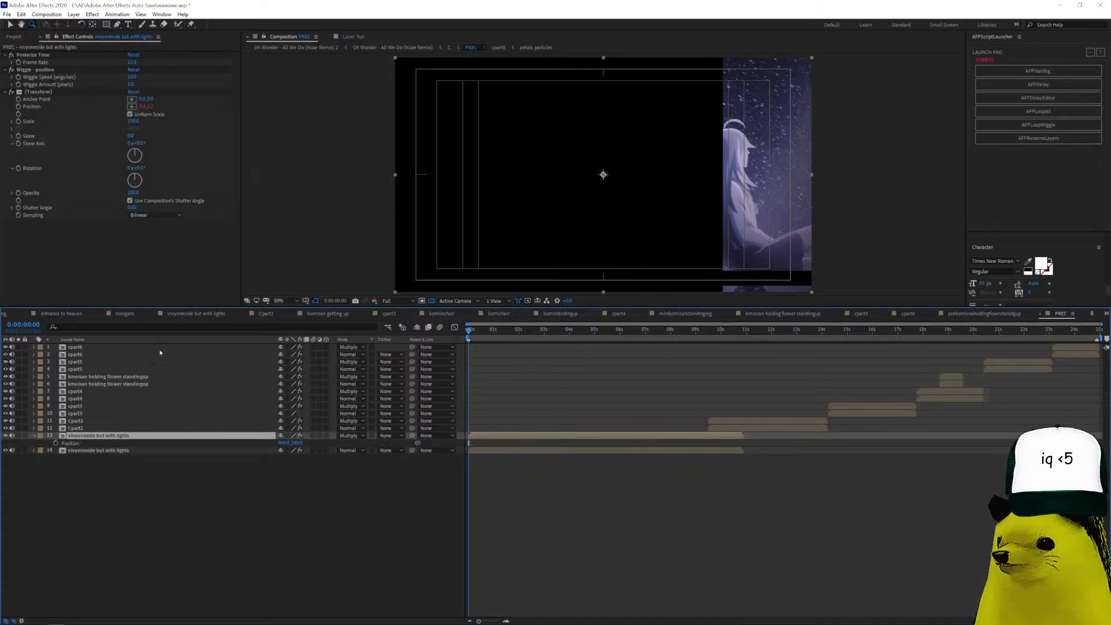
left_click(111, 428)
left_click(116, 414)
left_click(119, 384)
left_click(120, 364)
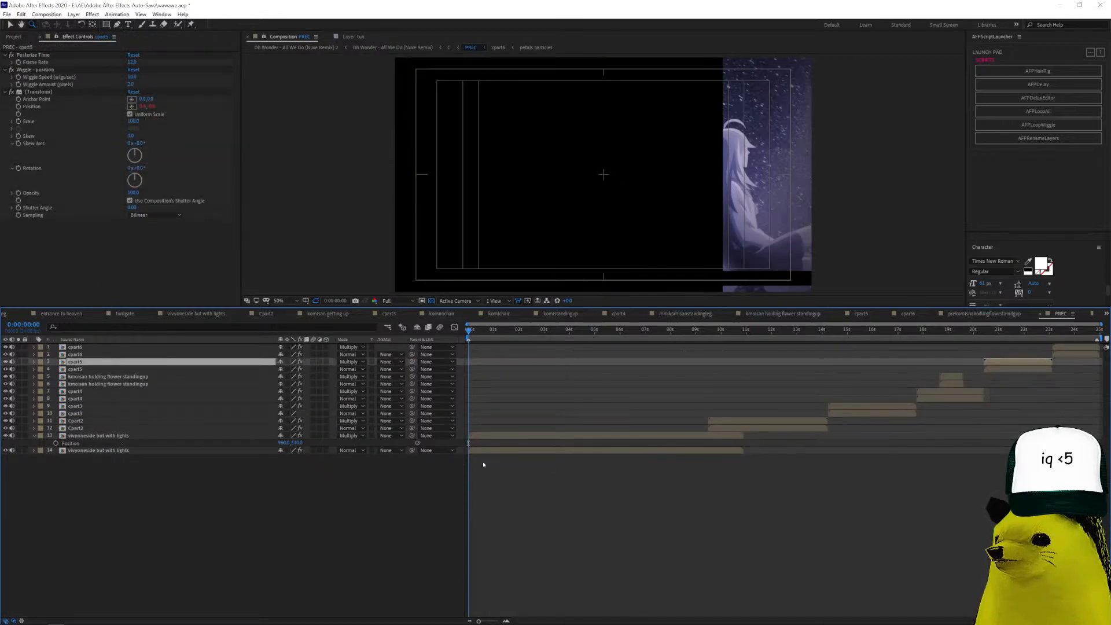
Preview the "vivyoneside but with lights" composition, and open its nested vivy oneside composition with the whole frame in view.
double_click(495, 436)
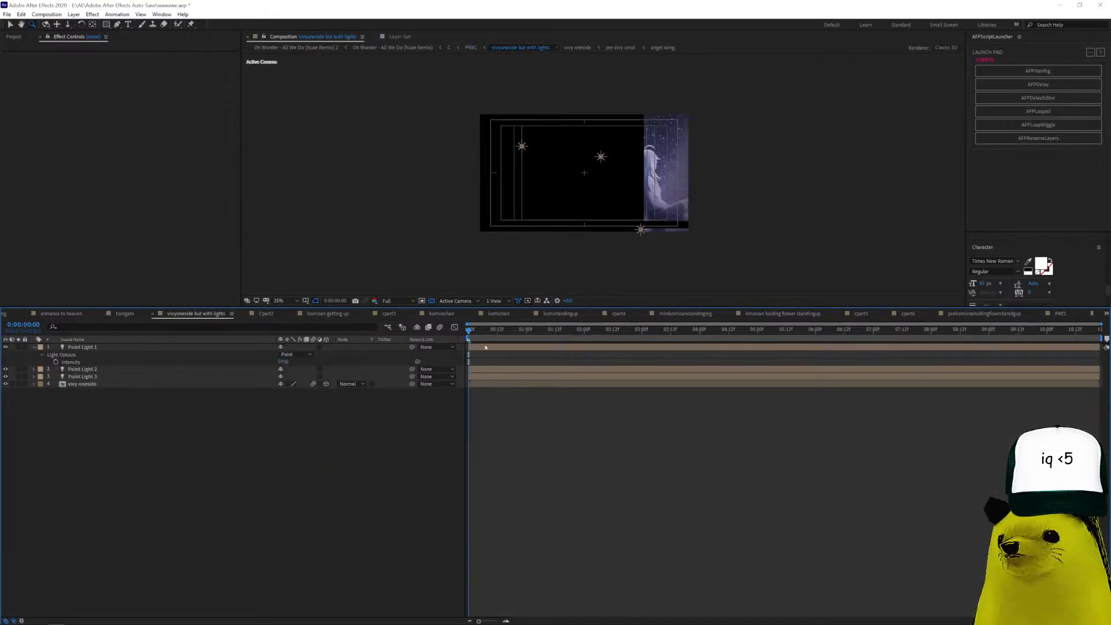
key("space")
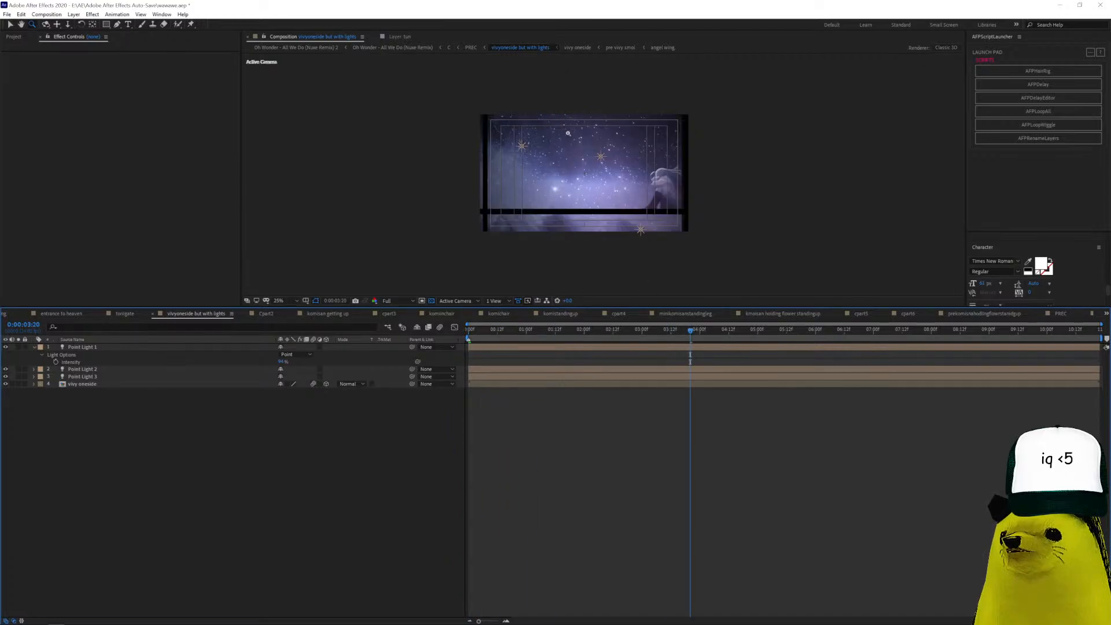
double_click(496, 384)
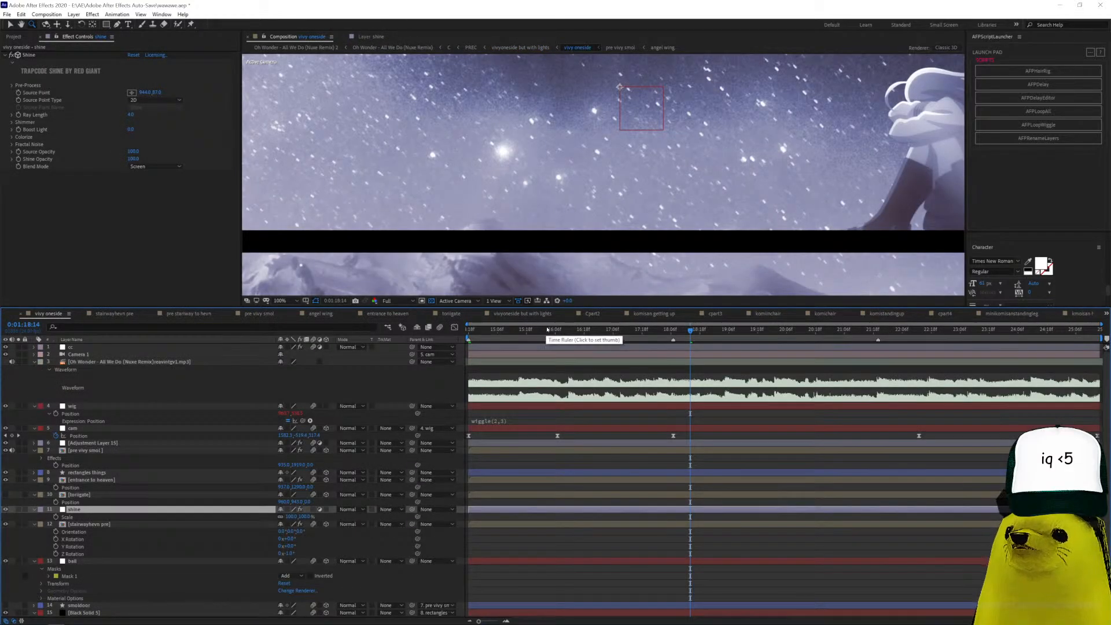
scroll(615, 195, "down", 6)
scroll(616, 194, "up", 1)
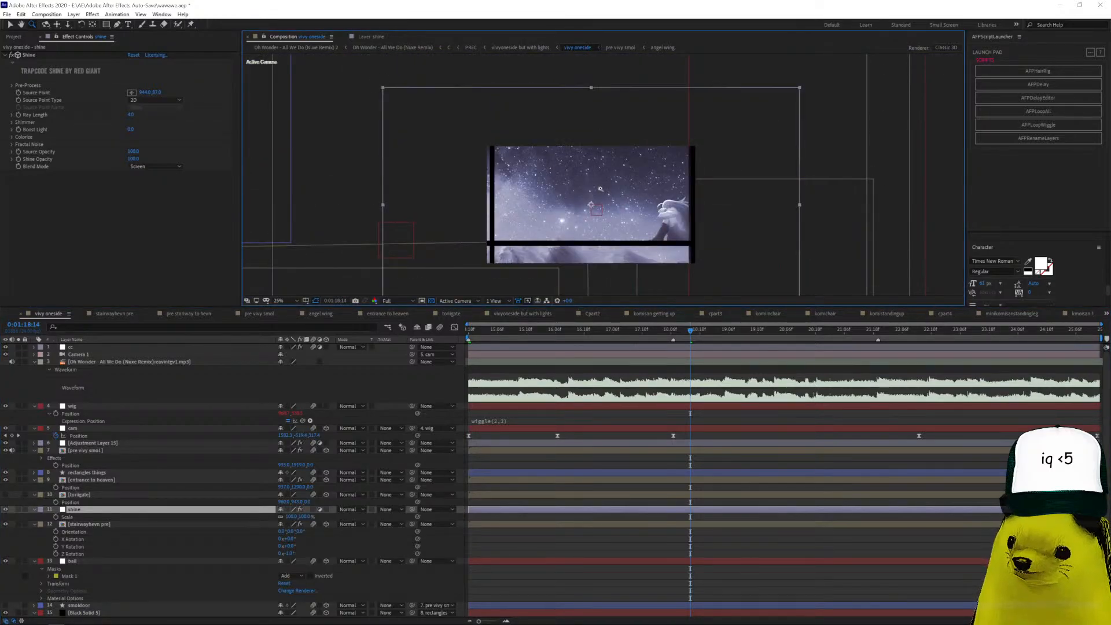
Inspect the cc layer's Hue/Saturation and Minimax effects, and view the scene at 0:01:17:03 and 0:01:16:20.
left_click(606, 330)
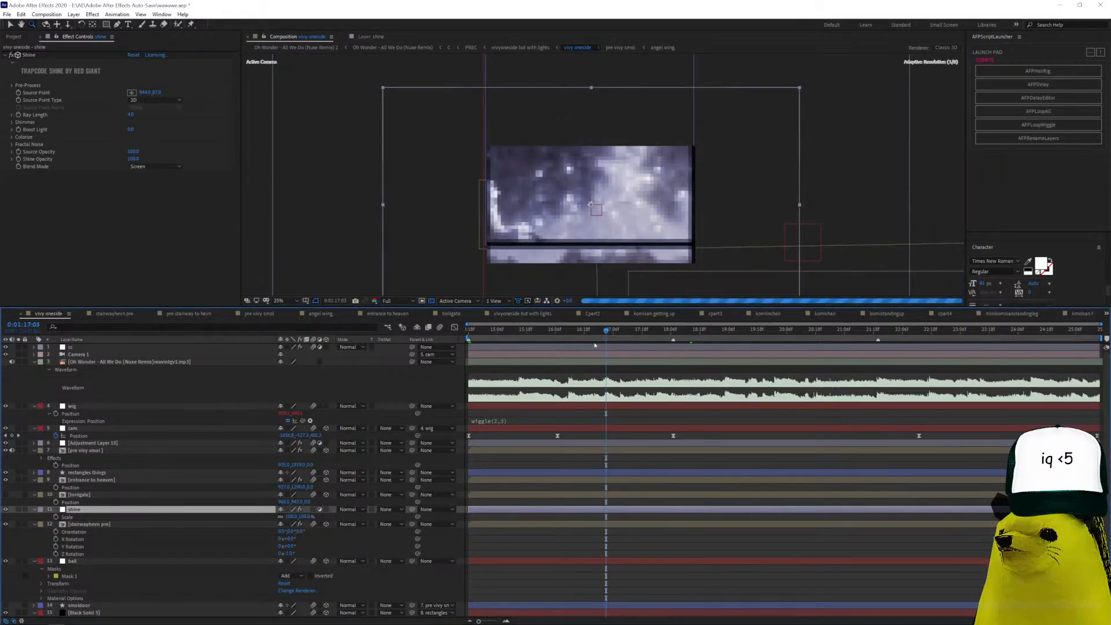
left_click(588, 347)
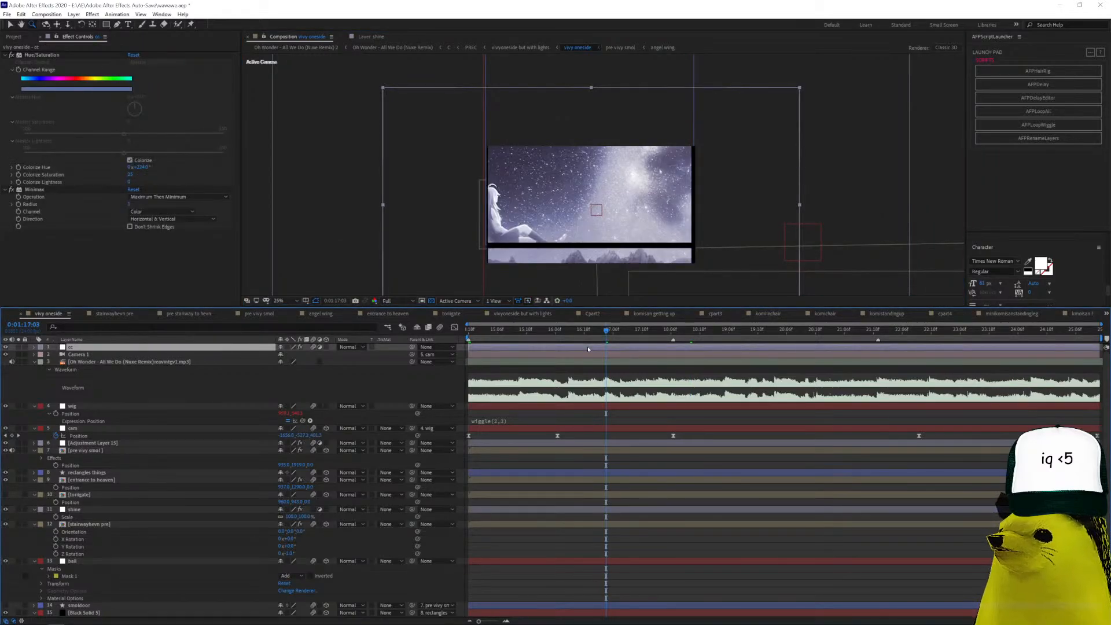
left_click(589, 330)
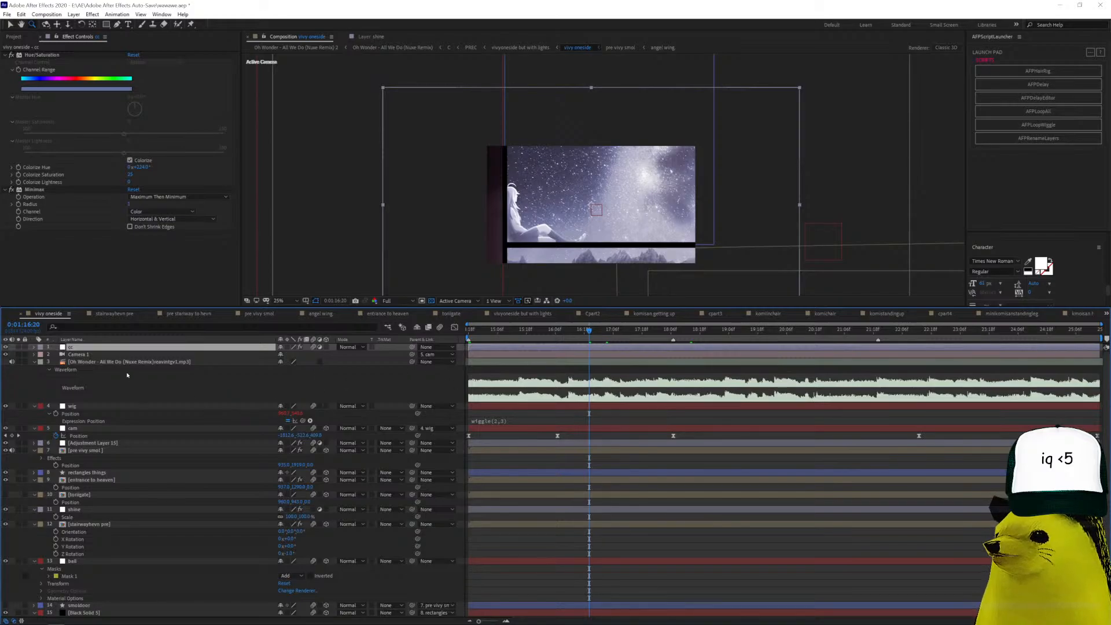
Inspect the wig null's wiggle expression, and follow the cam null's Position keyframes back to 0:01:14:23.
key("ctrl+Down")
left_click(115, 409)
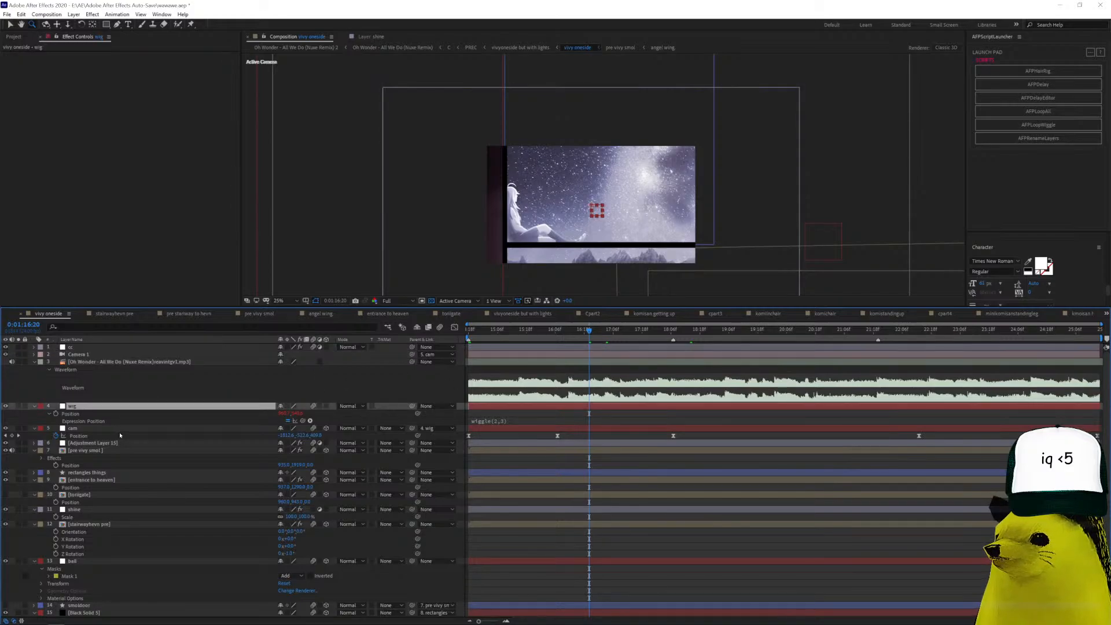
left_click(117, 435)
left_click_drag(484, 331, 481, 345)
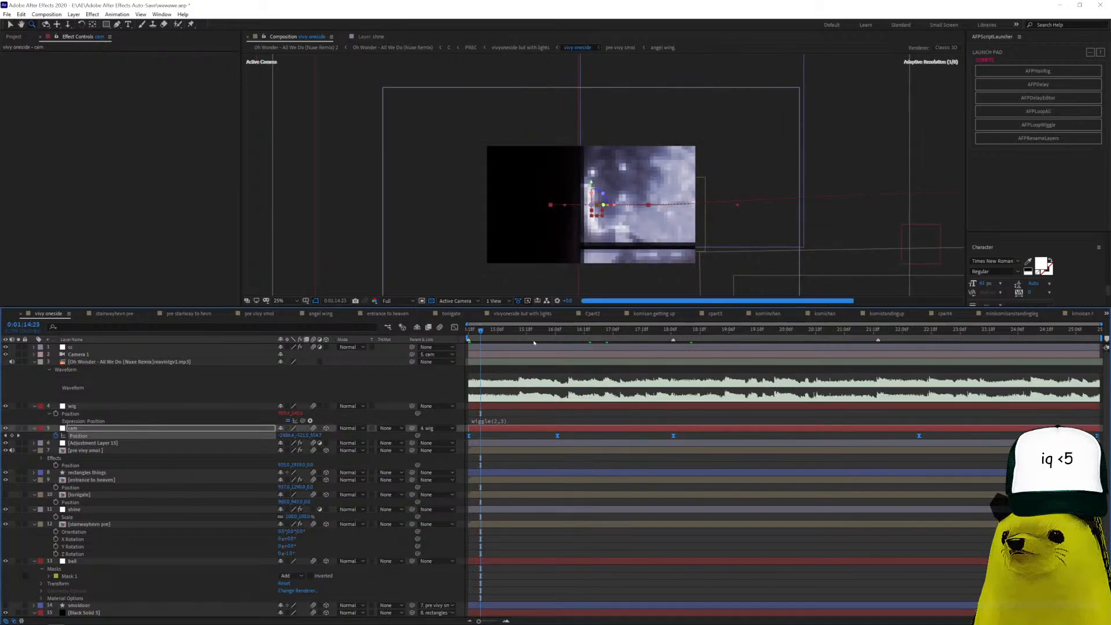
Set the vivy oneside composition's width to 1920*2 px with the aspect ratio locked.
key("ctrl+k")
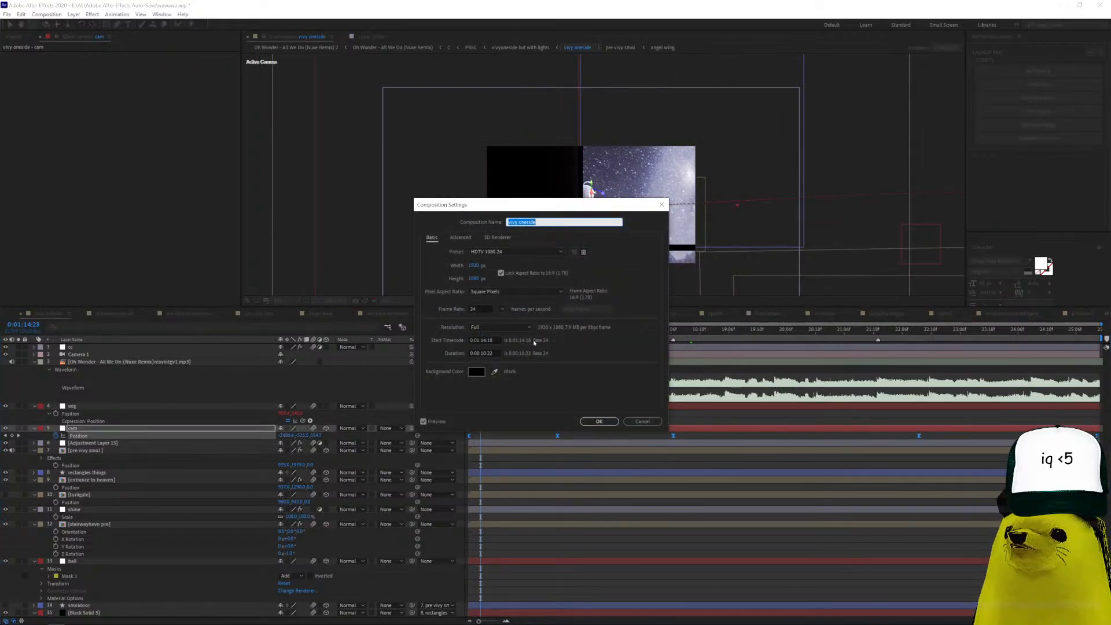
left_click(474, 265)
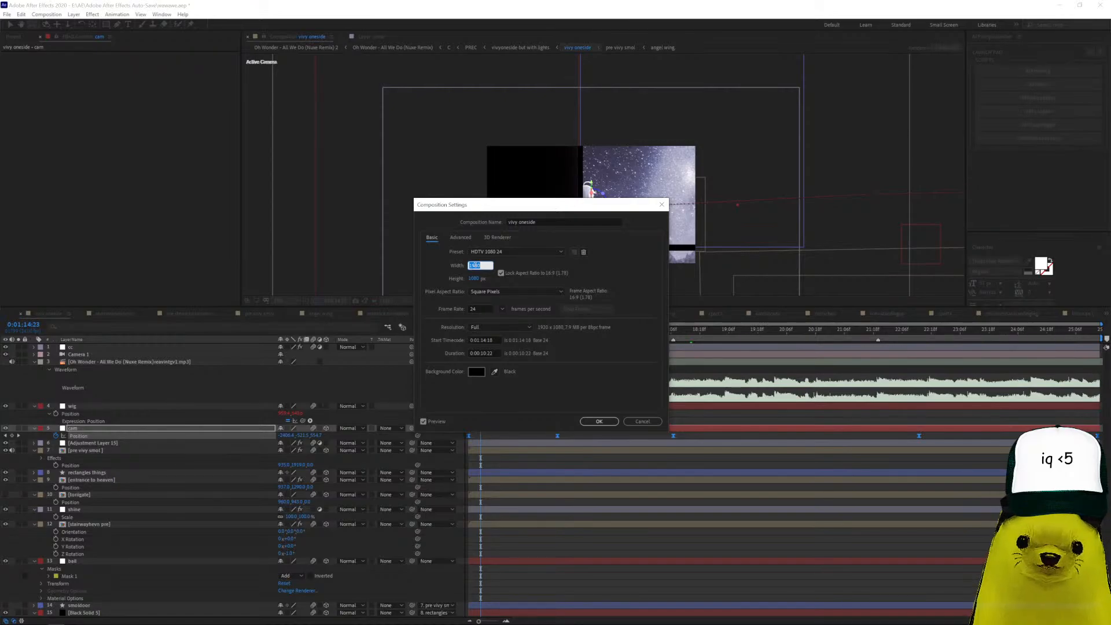
type("1920")
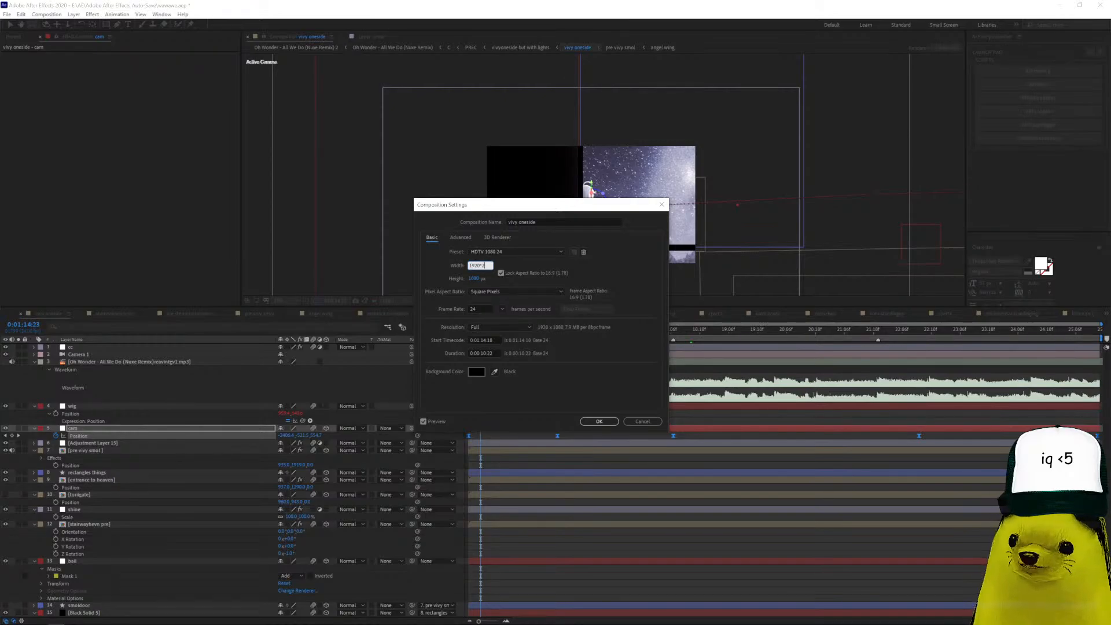
type("*2")
key("Return")
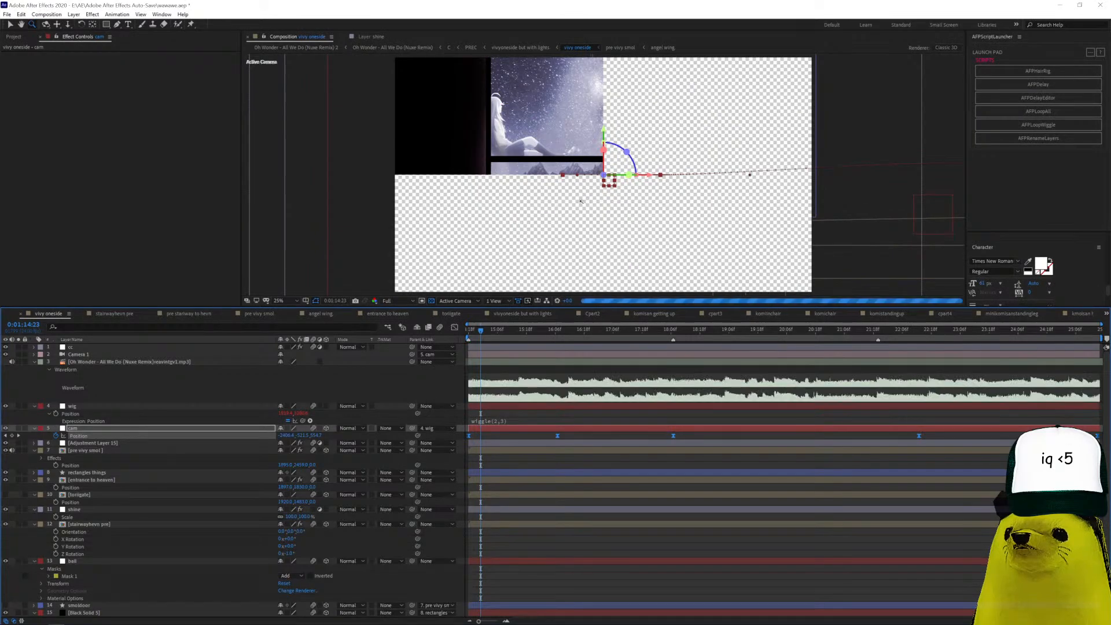
scroll(581, 201, "down", 2)
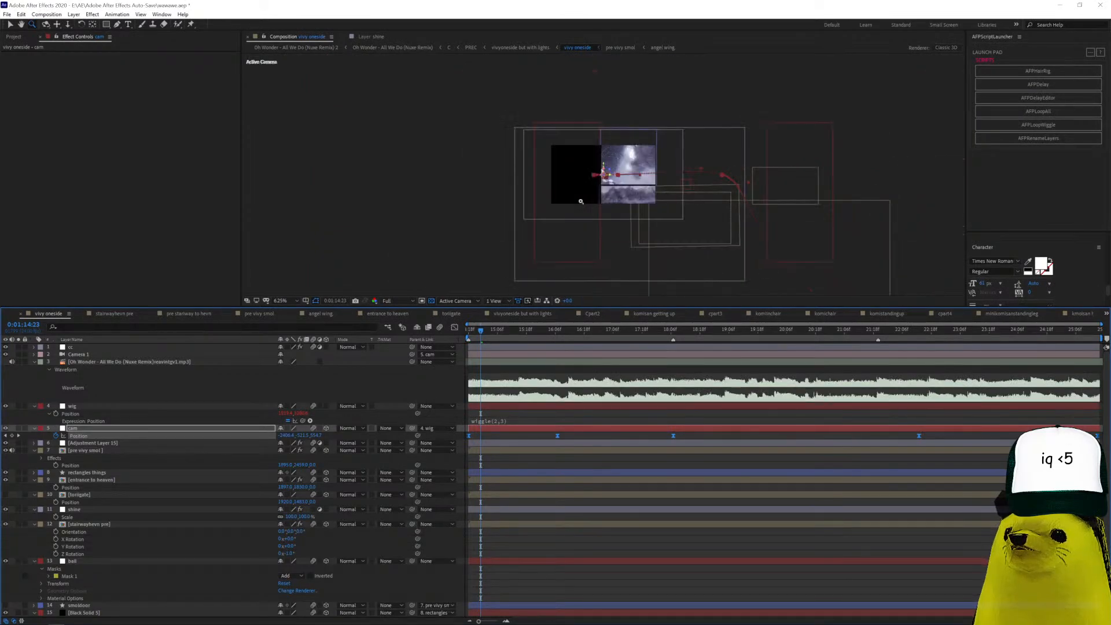
Hide Camera 1 in the vivy oneside composition and view the whole layout without the camera.
scroll(582, 168, "up", 1)
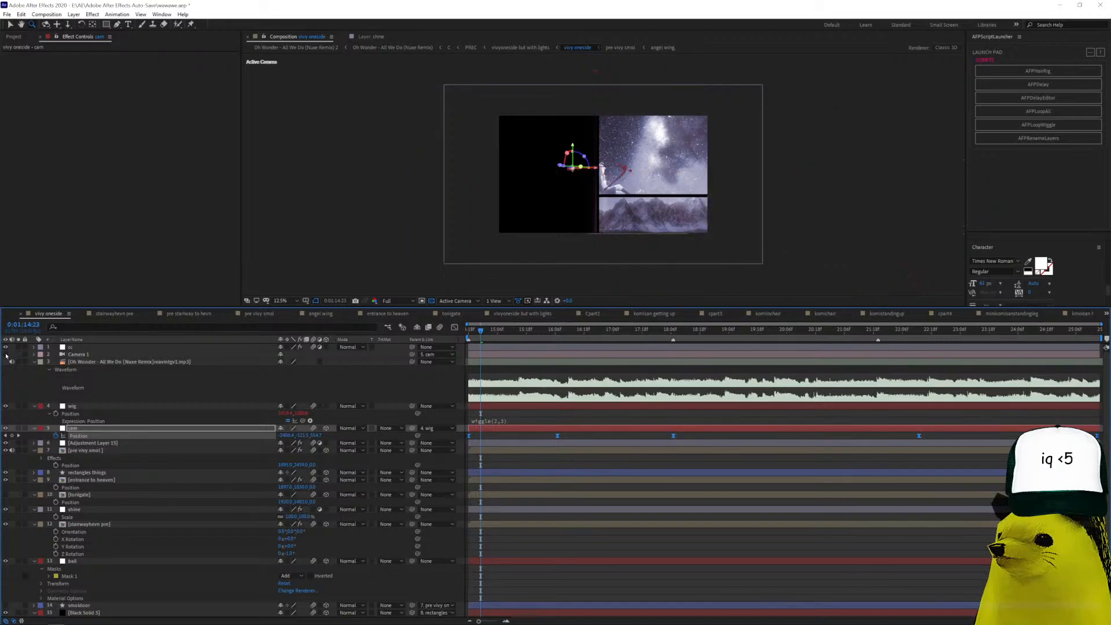
left_click(627, 182)
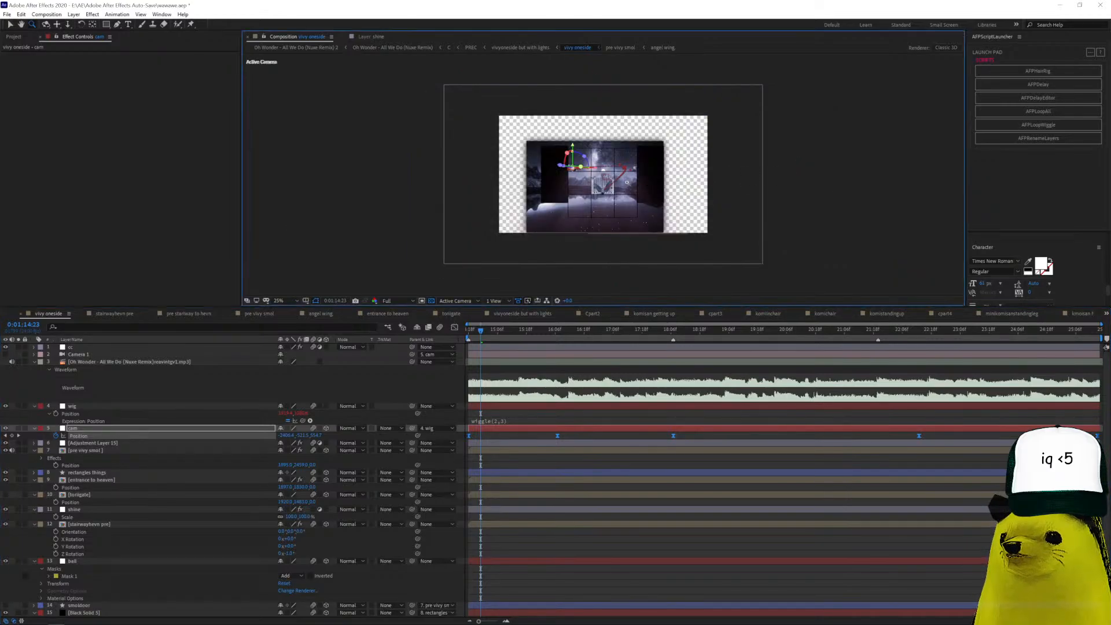
left_click(580, 163)
left_click(463, 137)
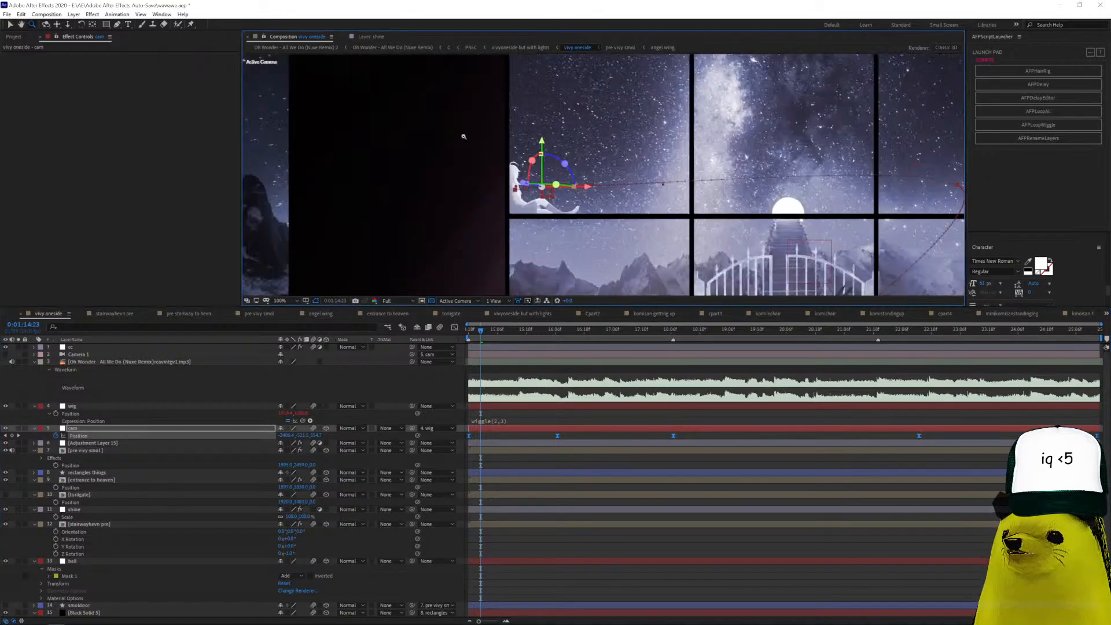
left_click(513, 144, "alt")
left_click(521, 153, "alt")
Examine what the rectangles things shape layer contributes to the window grid by toggling its visibility.
scroll(172, 496, "down", 3)
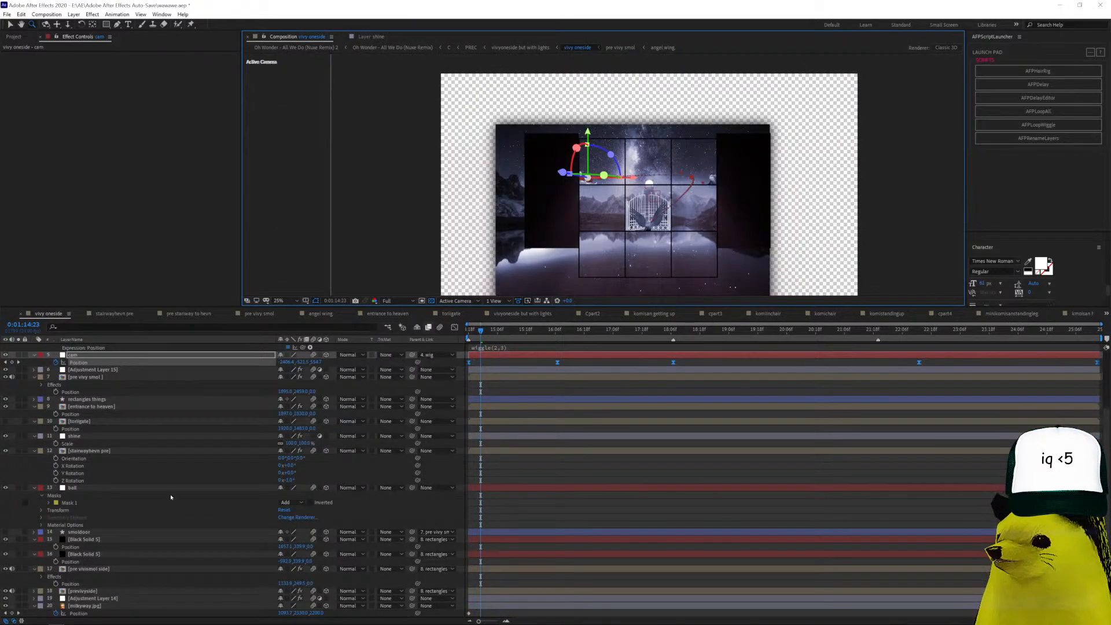
left_click(106, 401)
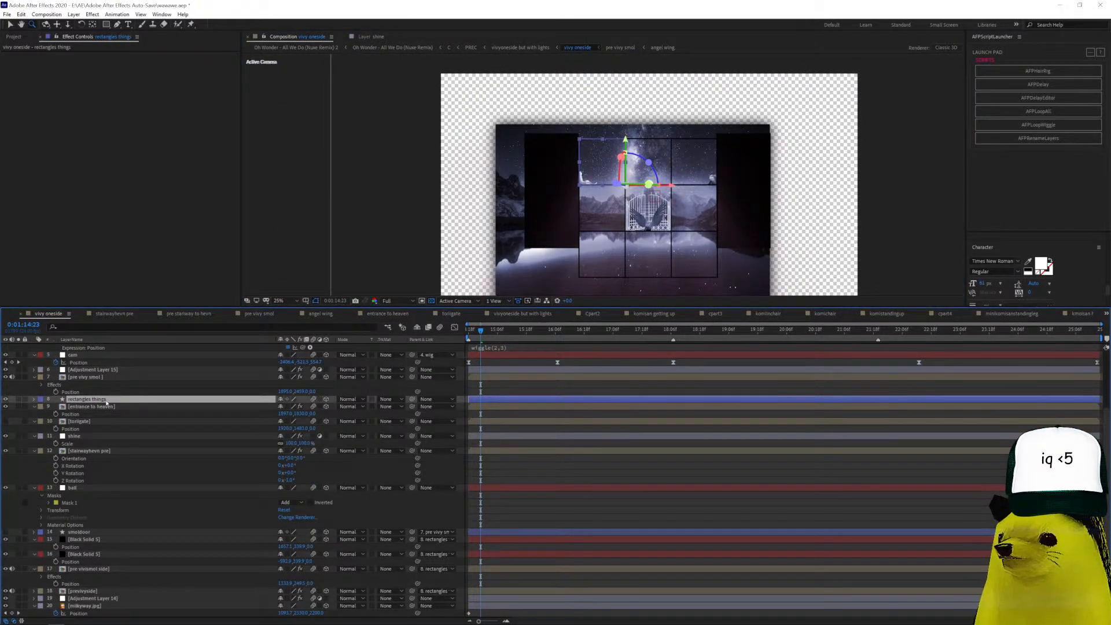
left_click(3, 400)
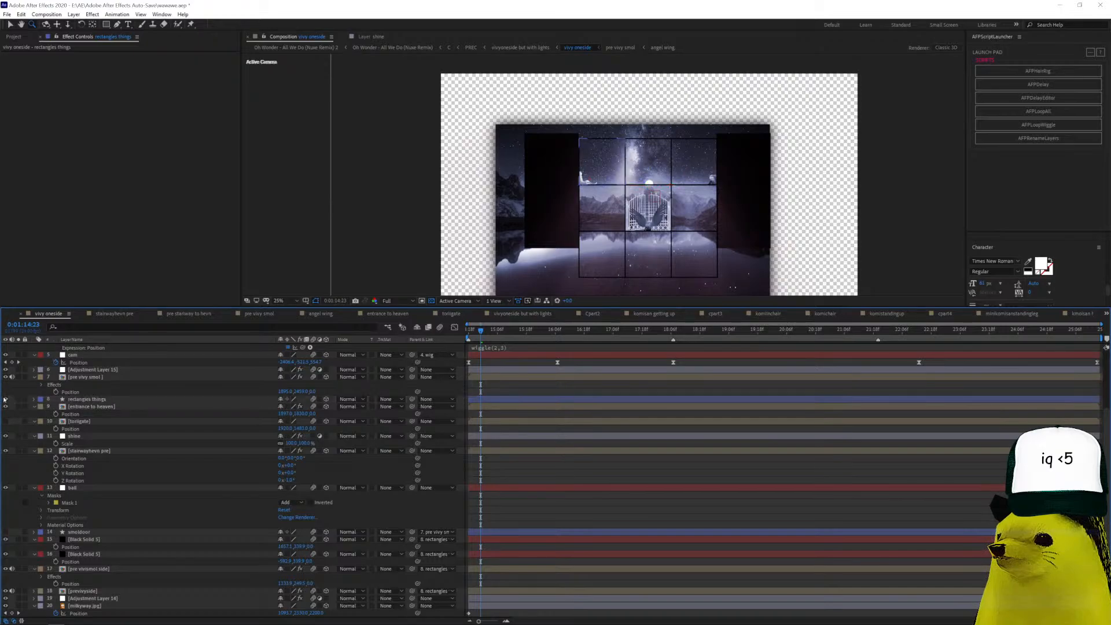
left_click(6, 399)
left_click(6, 400)
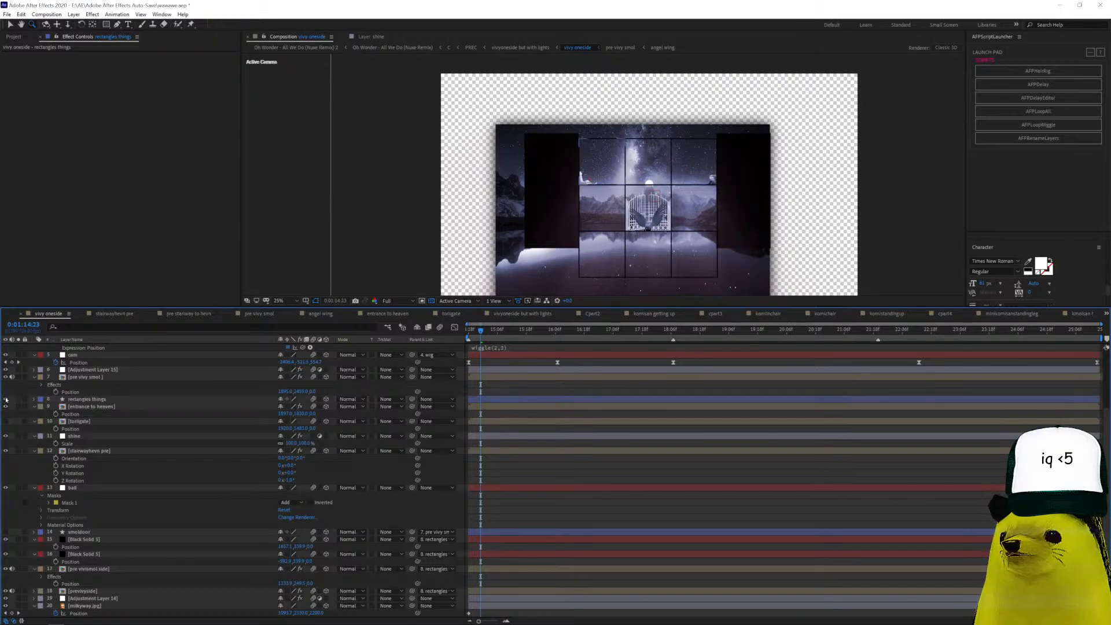
left_click(116, 399)
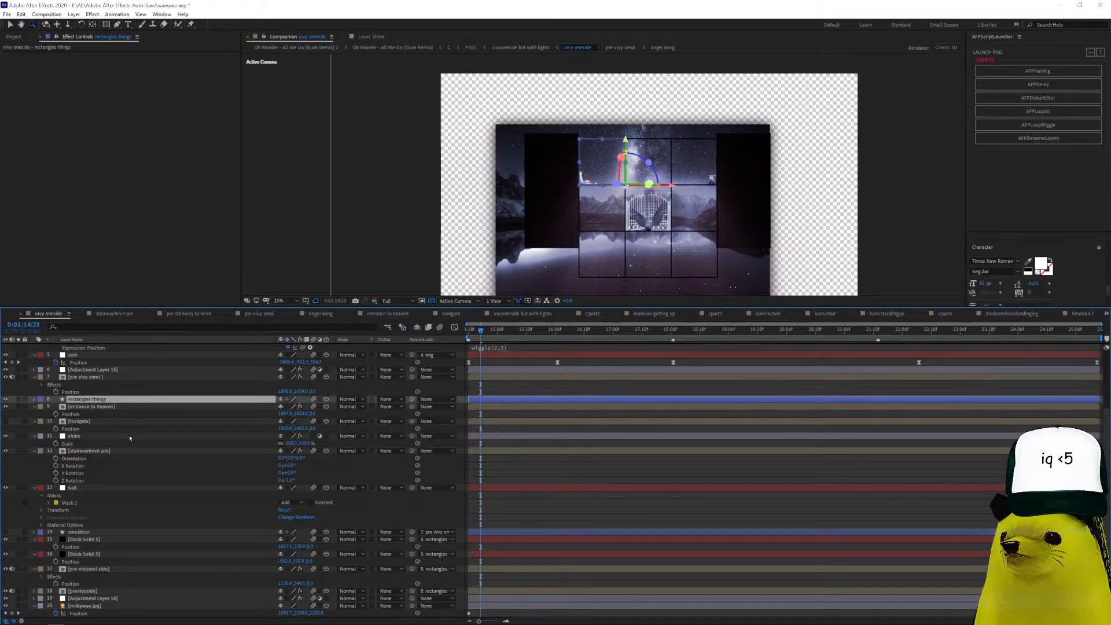
Inspect the entrance to heaven layer's Tint, Hue/Saturation and Minimax effects, and view the gates up close and in the full layout.
left_click(120, 407)
scroll(604, 139, "up", 4)
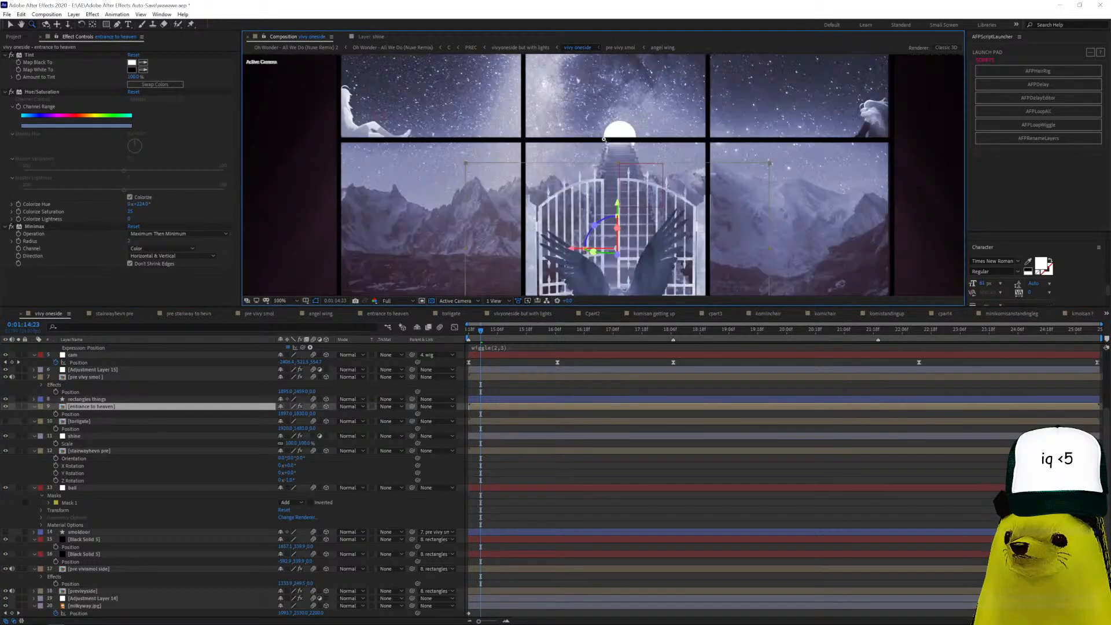
left_click(19, 407)
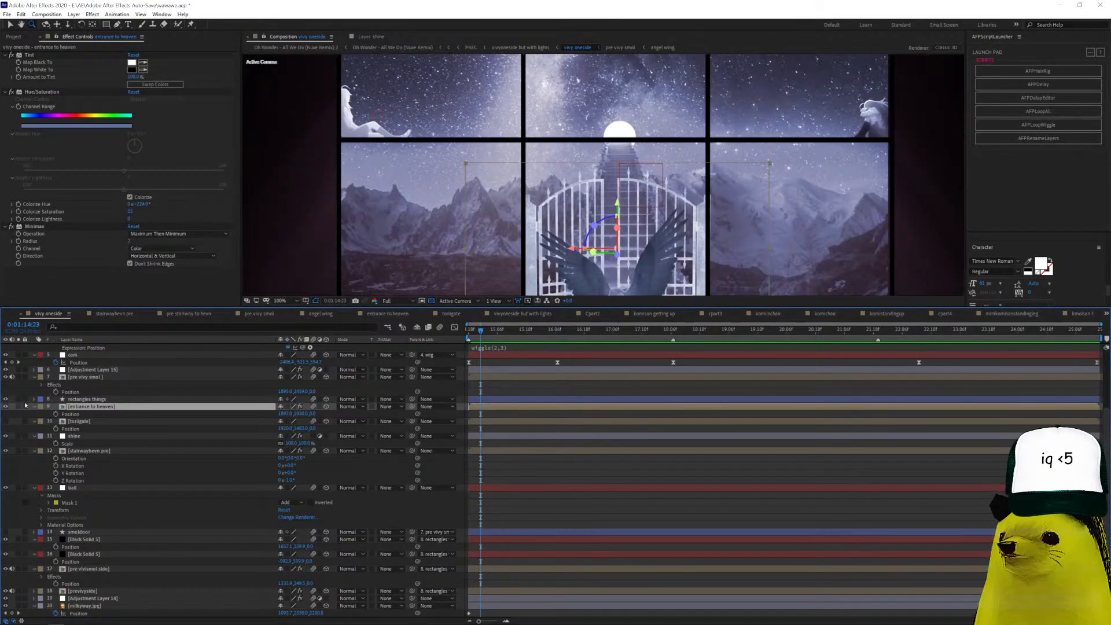
scroll(410, 231, "down", 4)
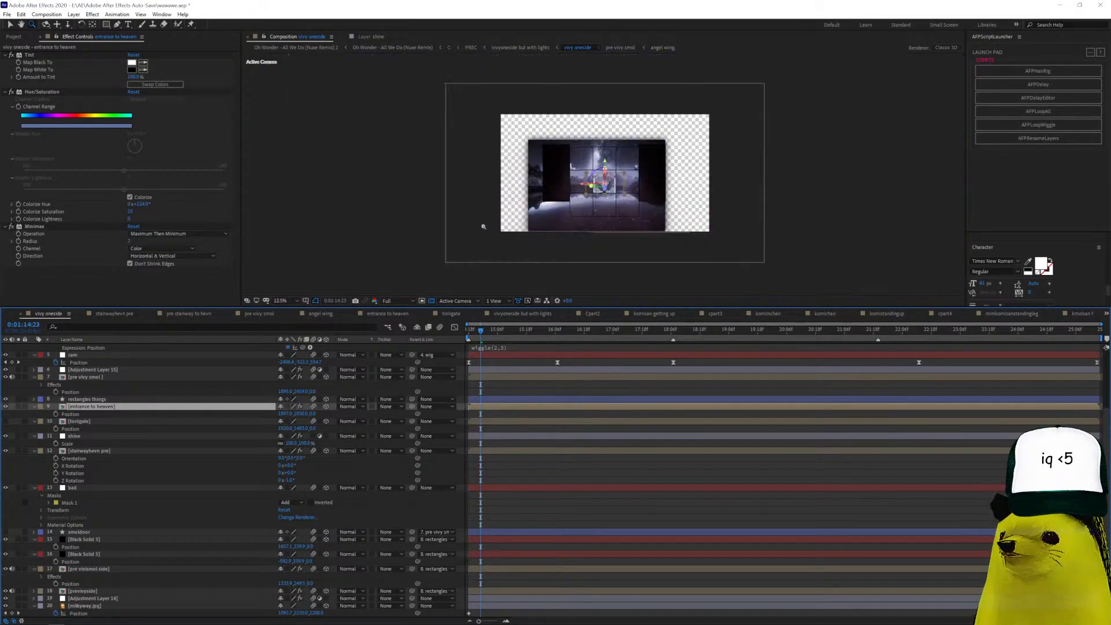
scroll(545, 207, "up", 2)
scroll(561, 187, "up", 2)
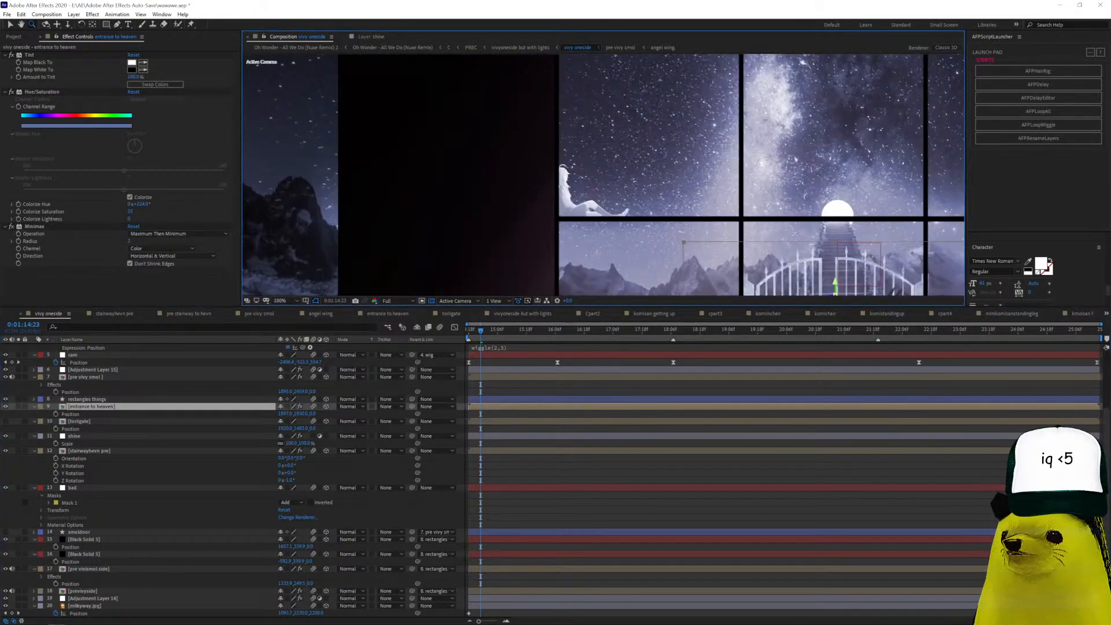
scroll(598, 224, "down", 2)
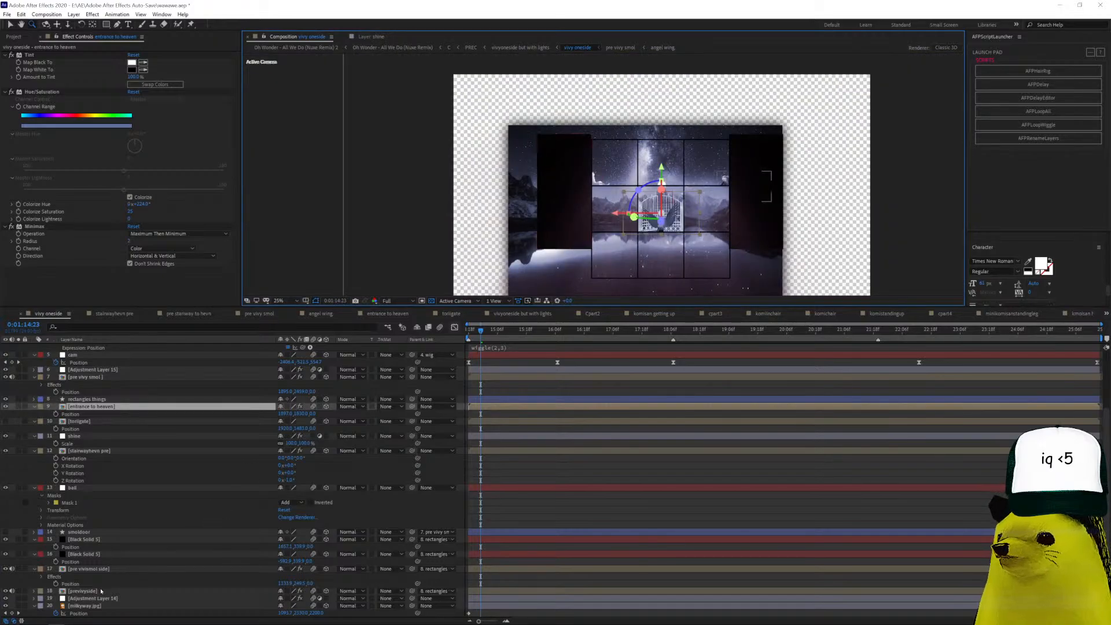
Check the milkyway.jpg background at 0:01:24:20 and 0:01:14:18, and examine the two black solids beside the window grid.
left_click(102, 607)
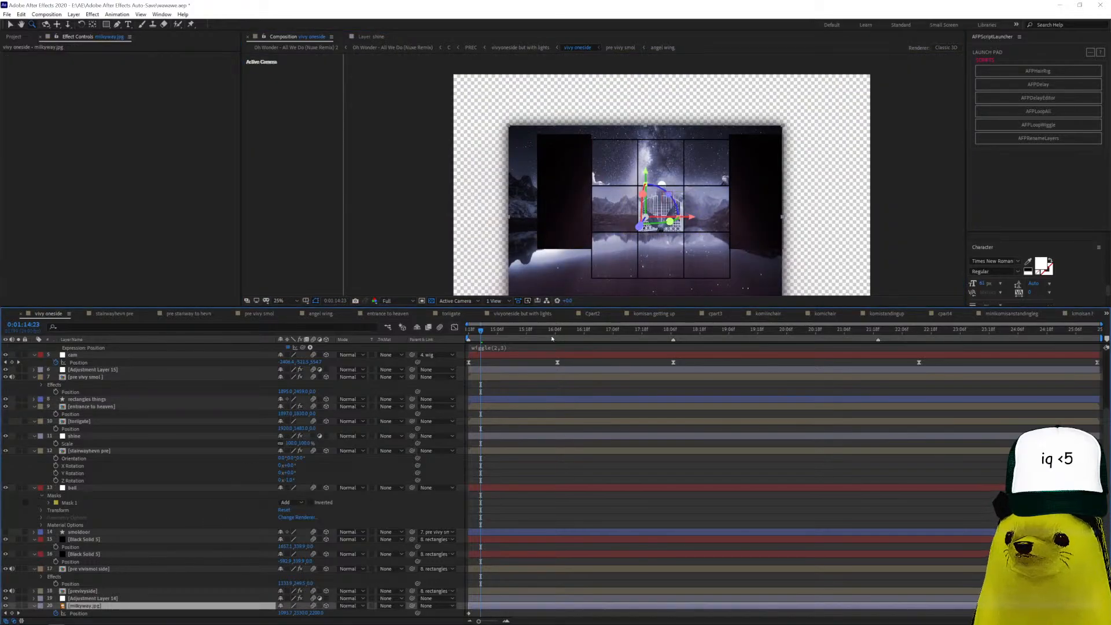
left_click(1052, 329)
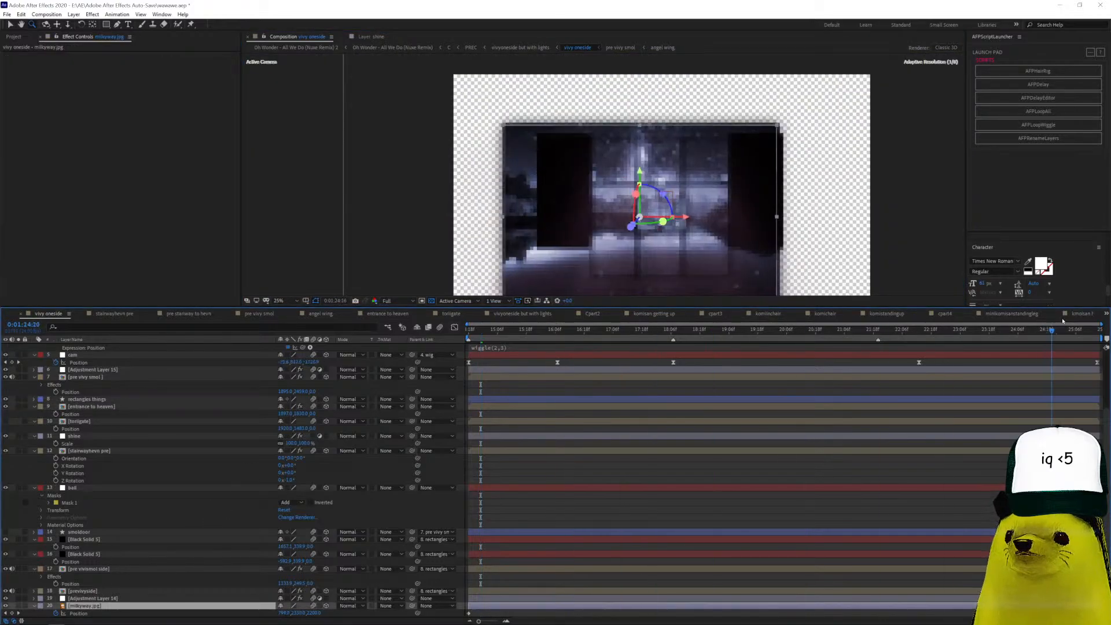
key("Home")
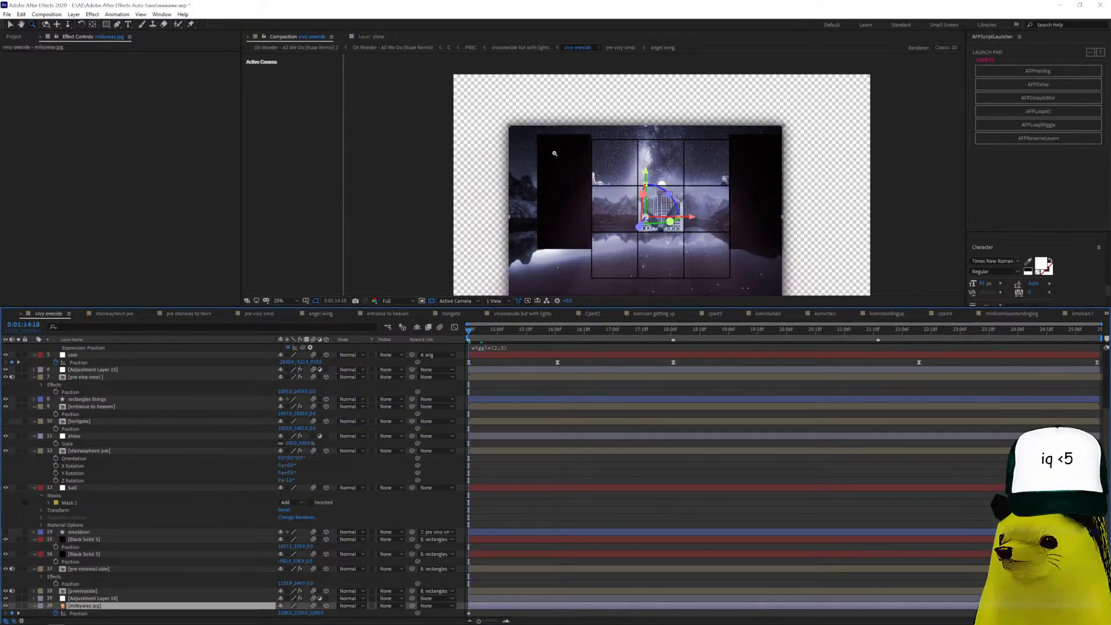
left_click(139, 554)
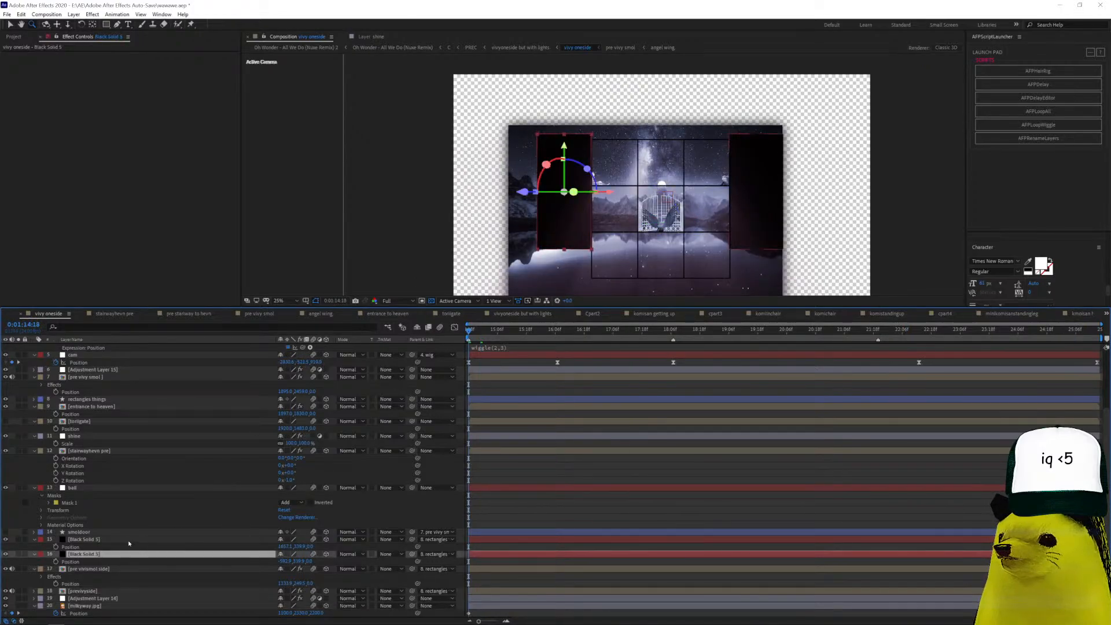
left_click(141, 540)
left_click(152, 555)
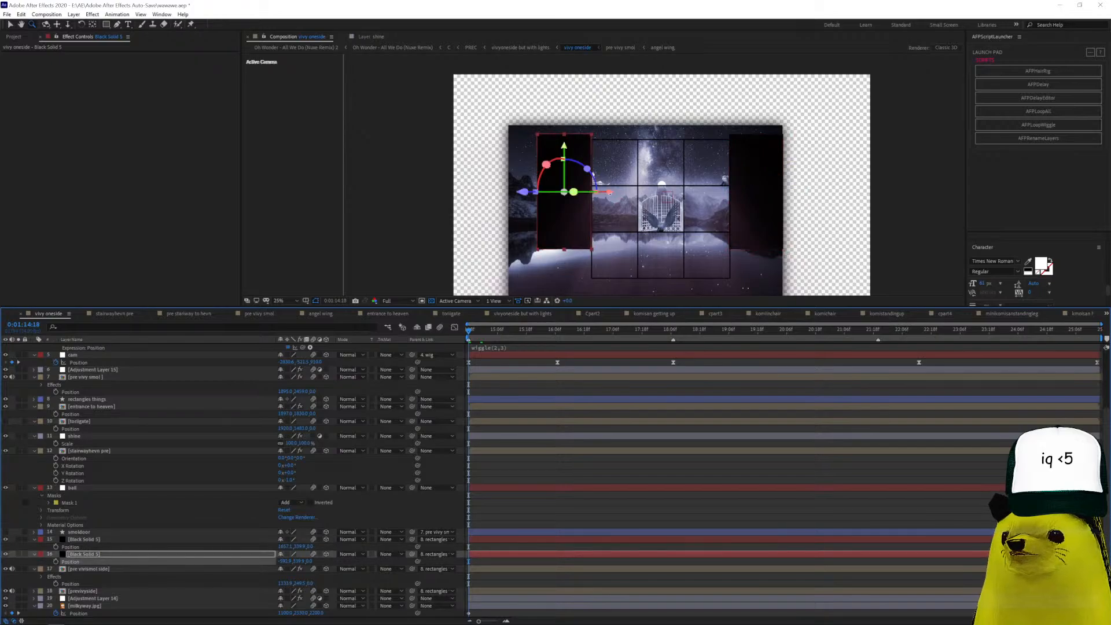
Inspect the stairwayhevn pre layer's Hue/Saturation and Minimax effects, and view the staircase in isolation and back in the scene.
scroll(699, 194, "up", 4)
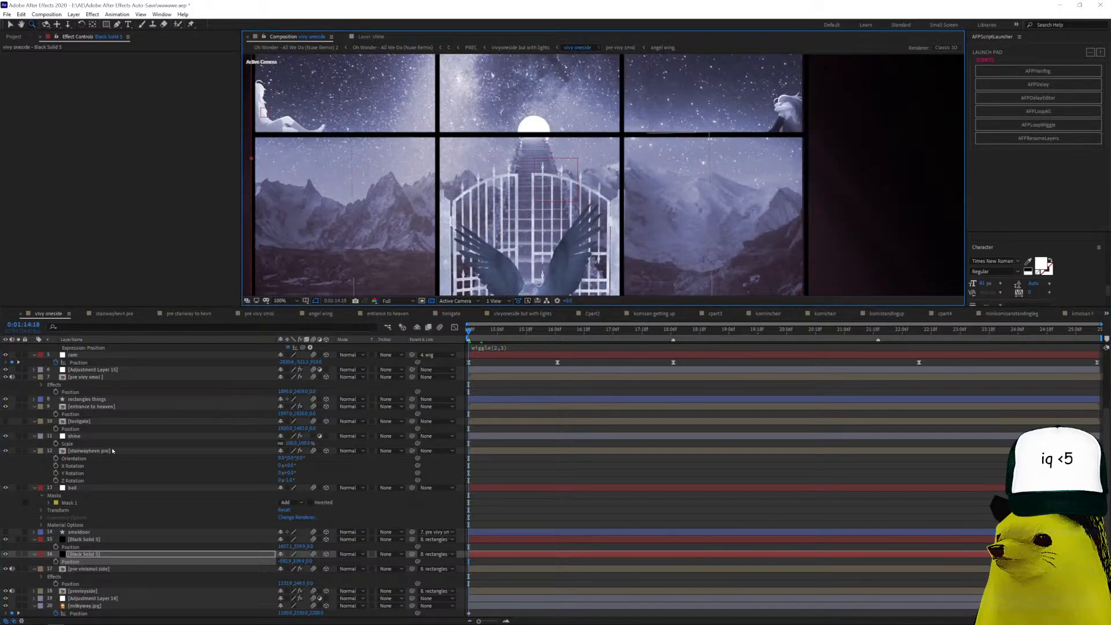
left_click(107, 450)
left_click(19, 451)
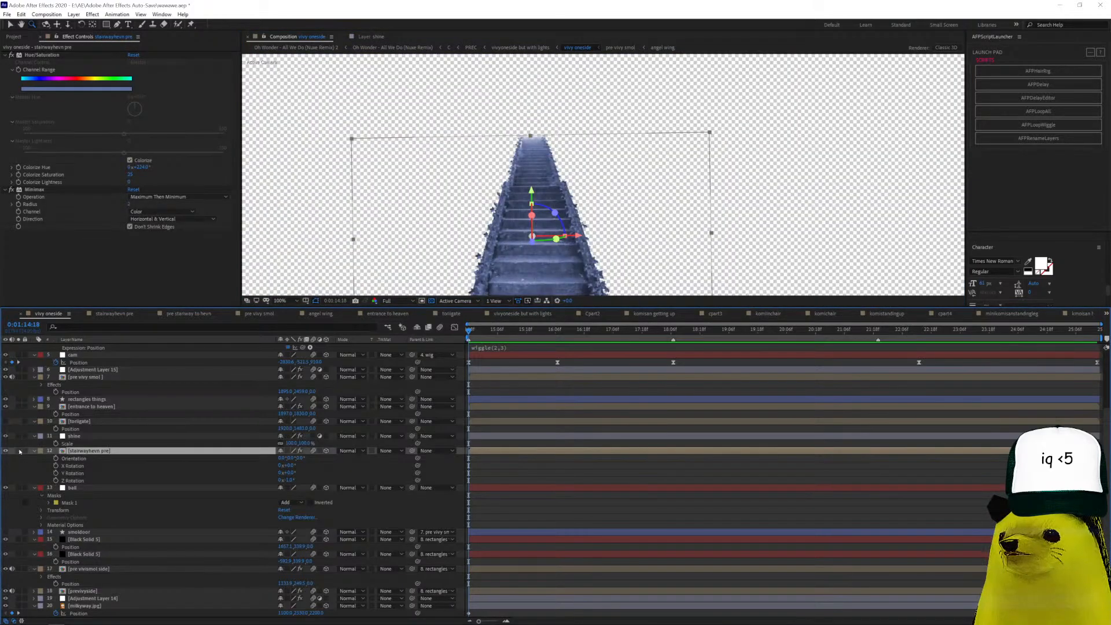
left_click(19, 450)
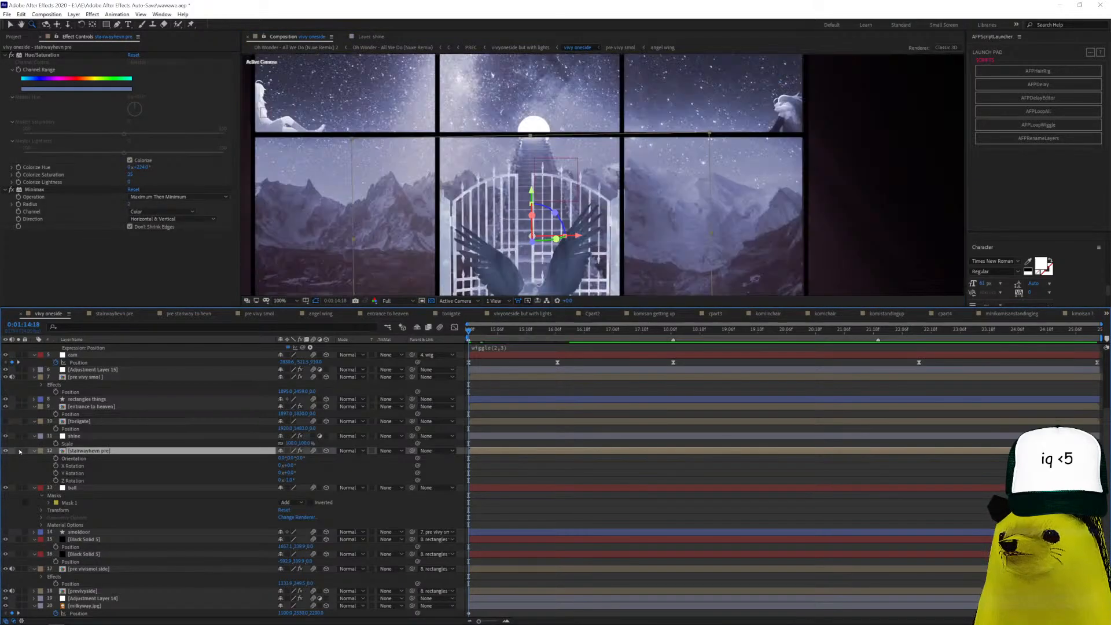
Examine the white ball atop the stairs and the shine layer's Trapcode Shine effect, isolating the shine layer temporarily.
left_click(84, 488)
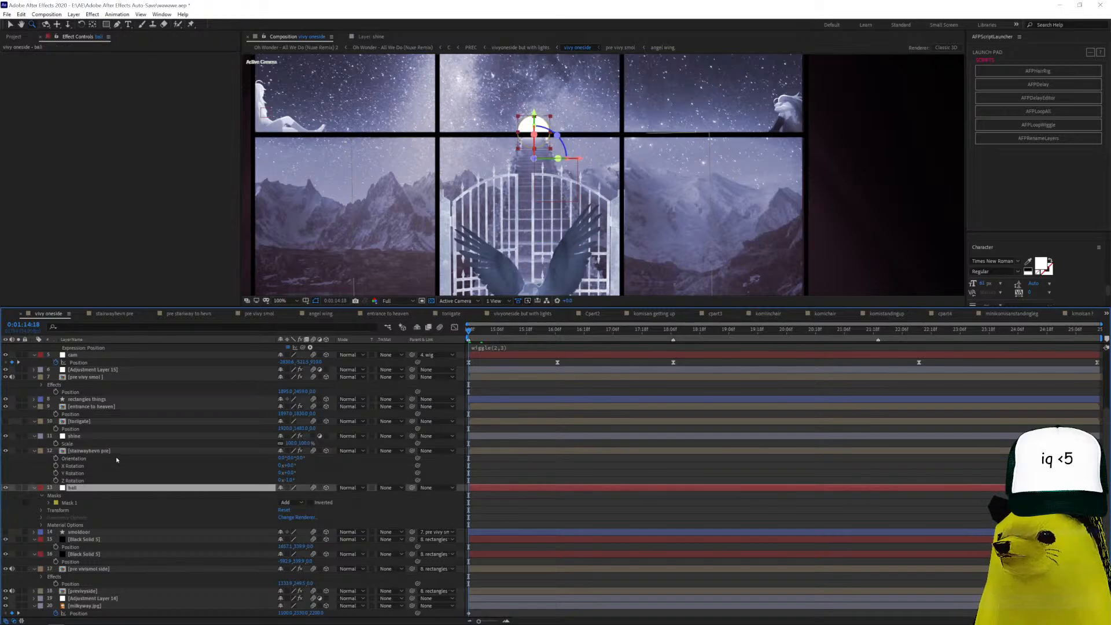
left_click(98, 435)
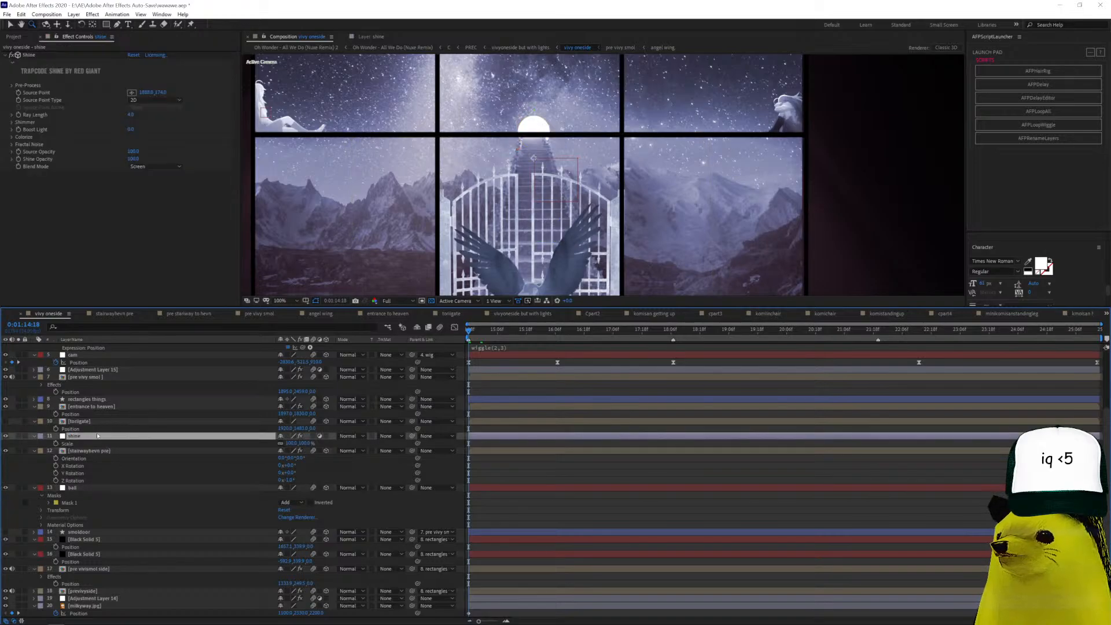
left_click(23, 436)
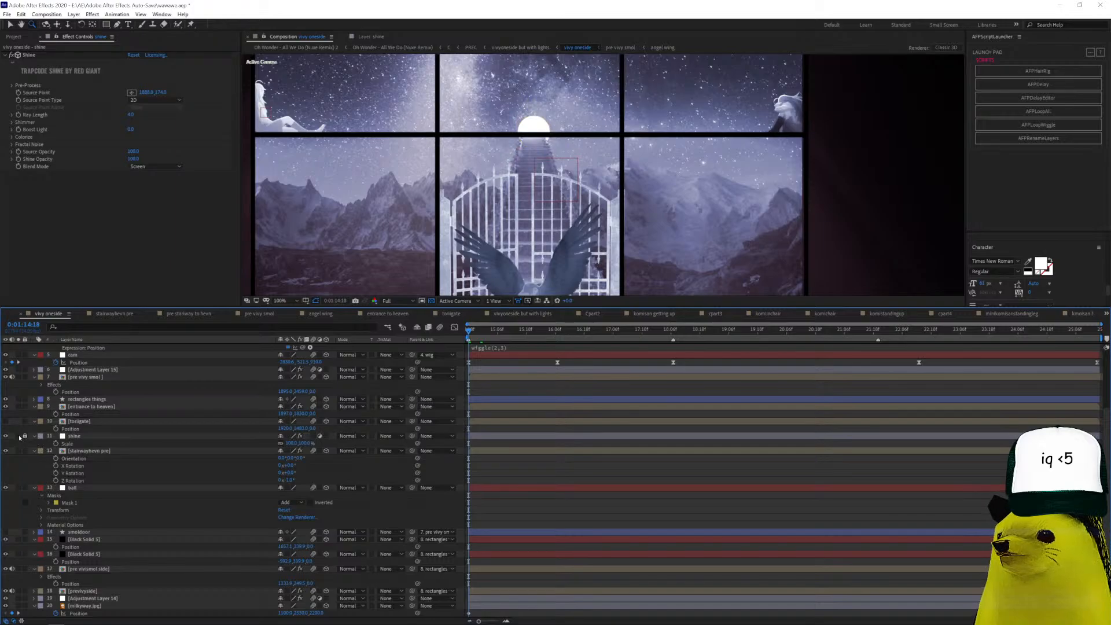
left_click(19, 435)
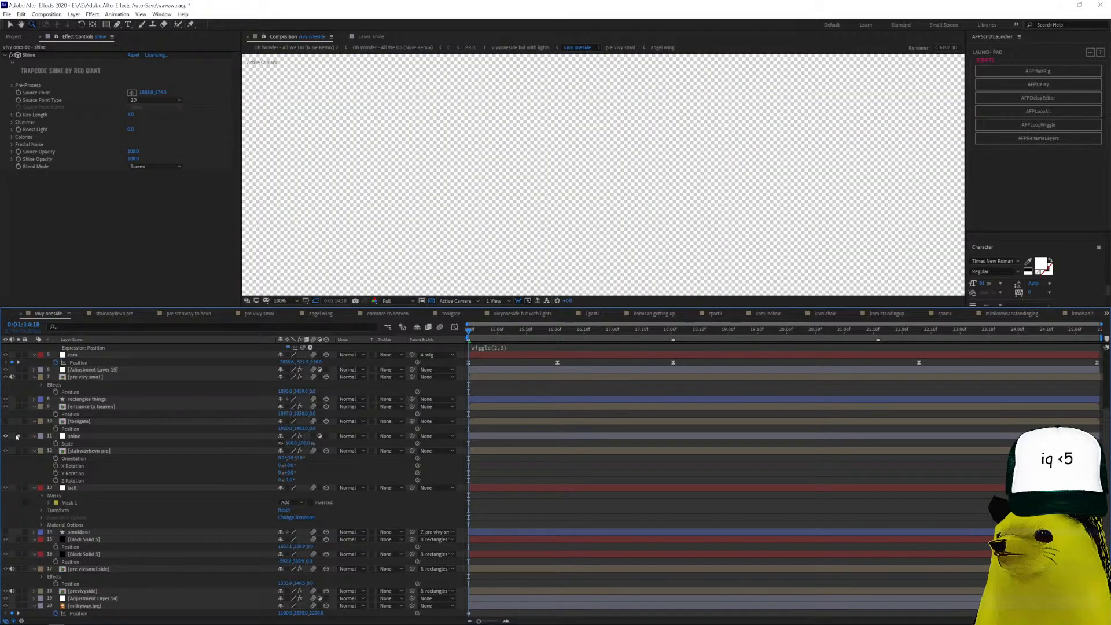
left_click(18, 436)
left_click(4, 438)
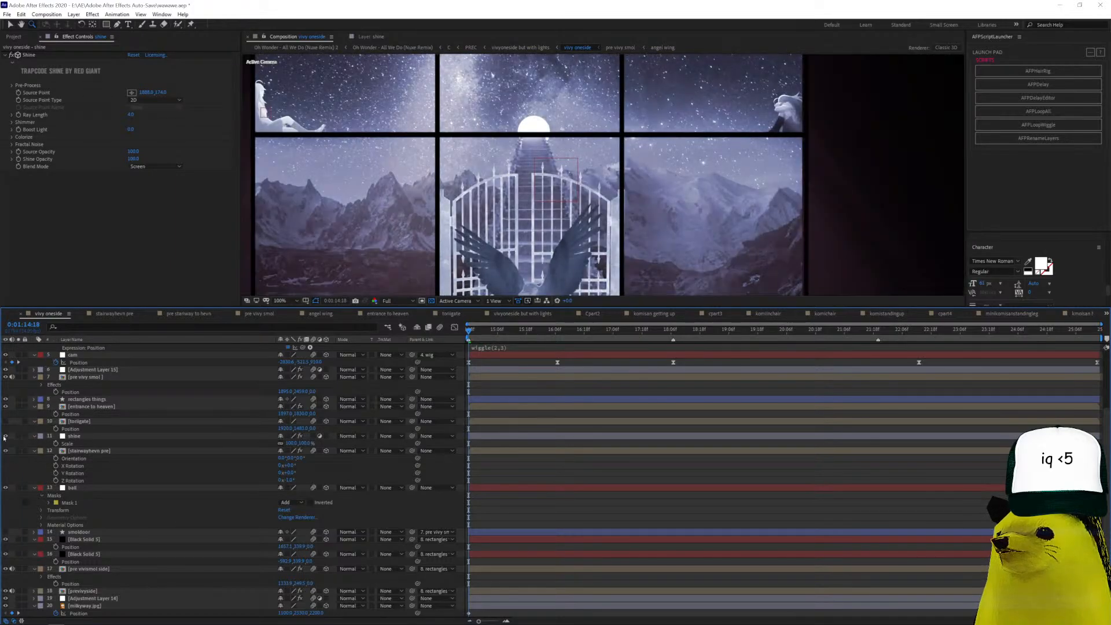
View the full window-grid scene with its side panels and seated figures at 0:01:14:18.
key("comma")
key("comma")
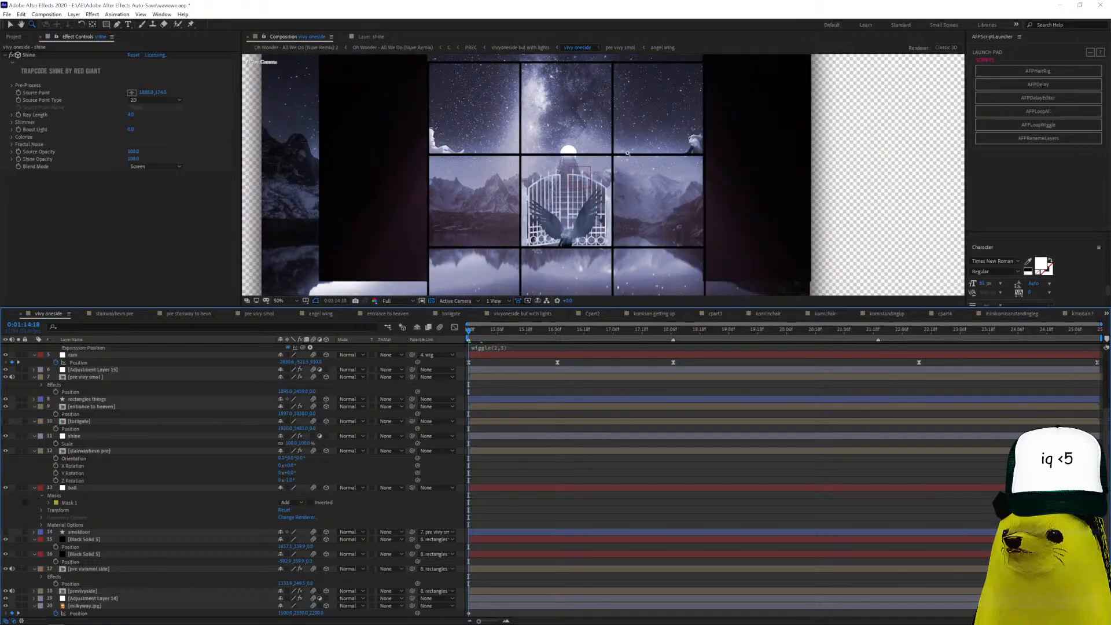
left_click(441, 139)
scroll(689, 179, "down", 2)
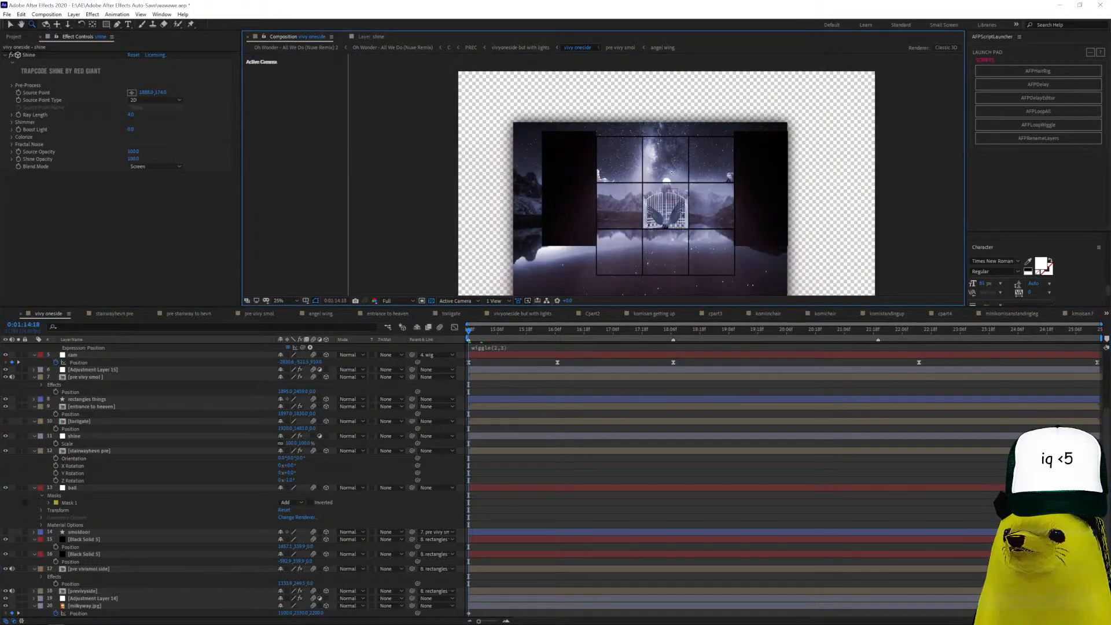
scroll(706, 179, "up", 1)
scroll(722, 179, "down", 1)
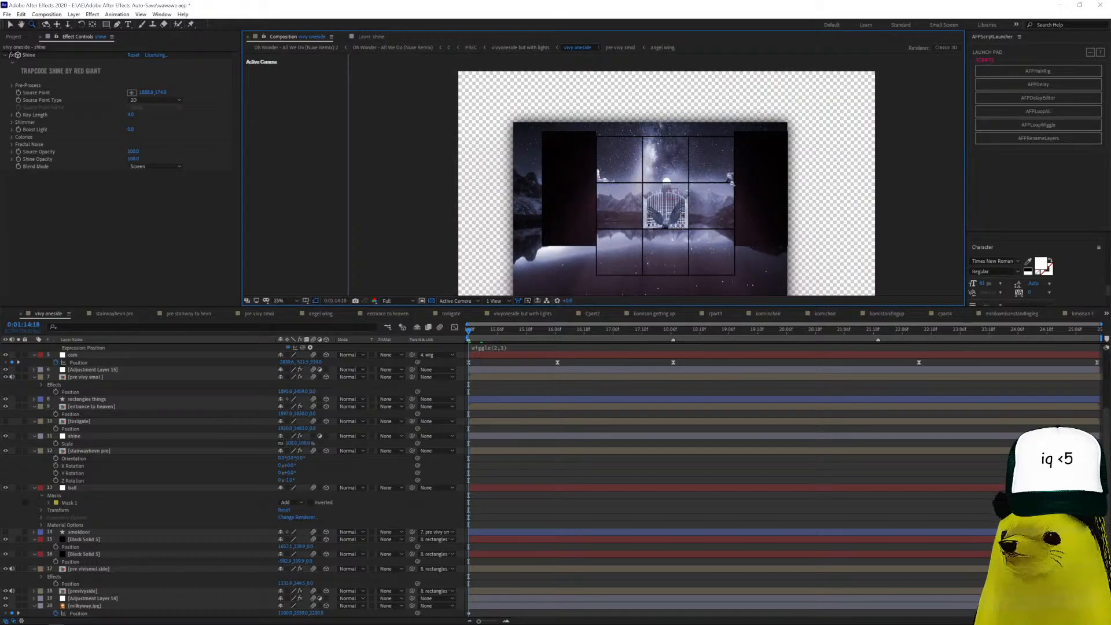
Inspect the pre vivy smol layer's Hue/Saturation and CC Light Sweep effects, and view the winged figure at 0:01:17:05 and 0:01:25:04.
left_click(731, 184)
left_click(528, 240)
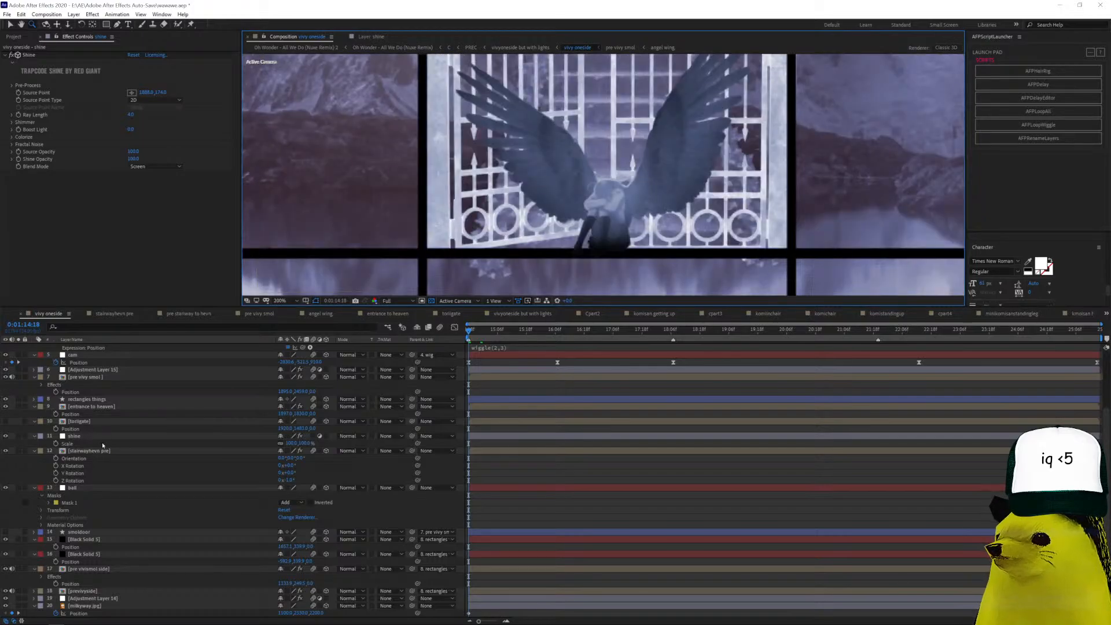
left_click(86, 377)
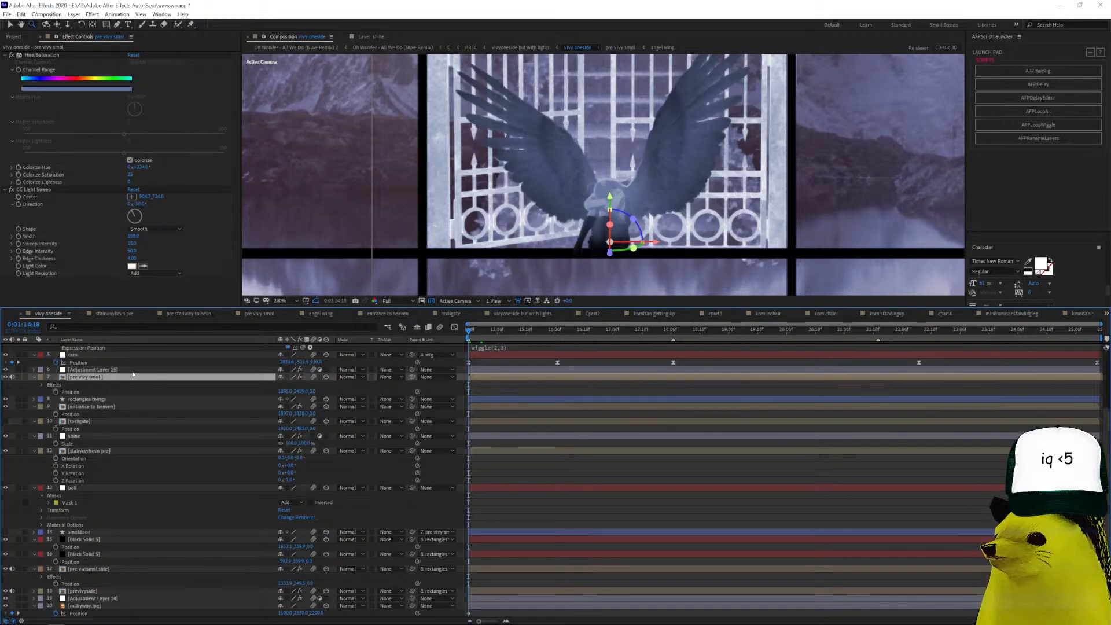
left_click_drag(548, 331, 611, 331)
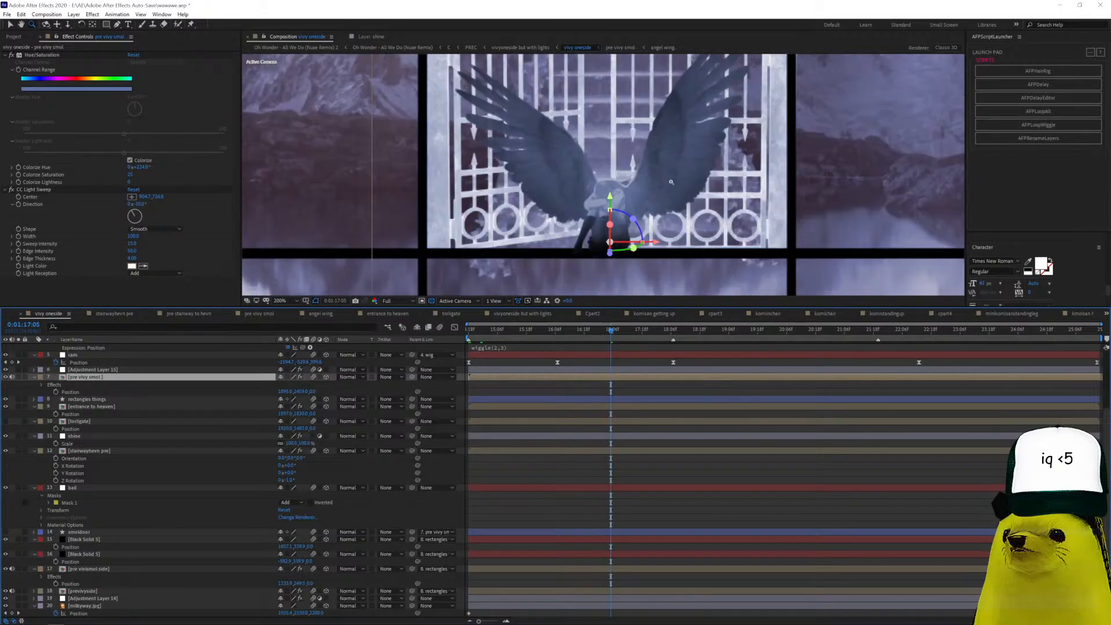
scroll(258, 440, "up", 3)
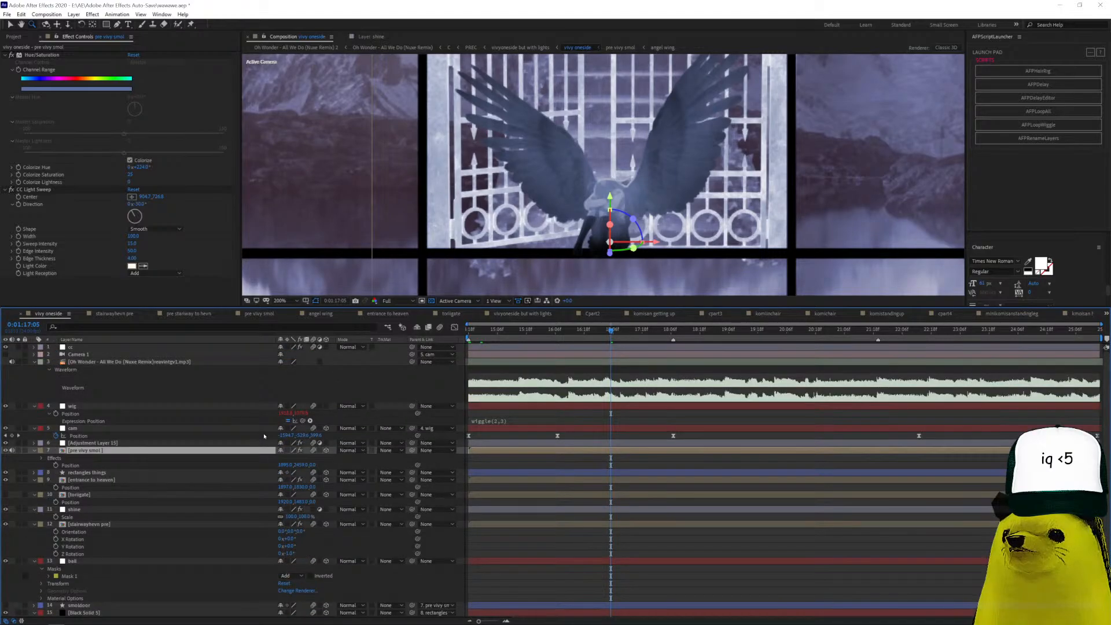
left_click_drag(858, 330, 1070, 331)
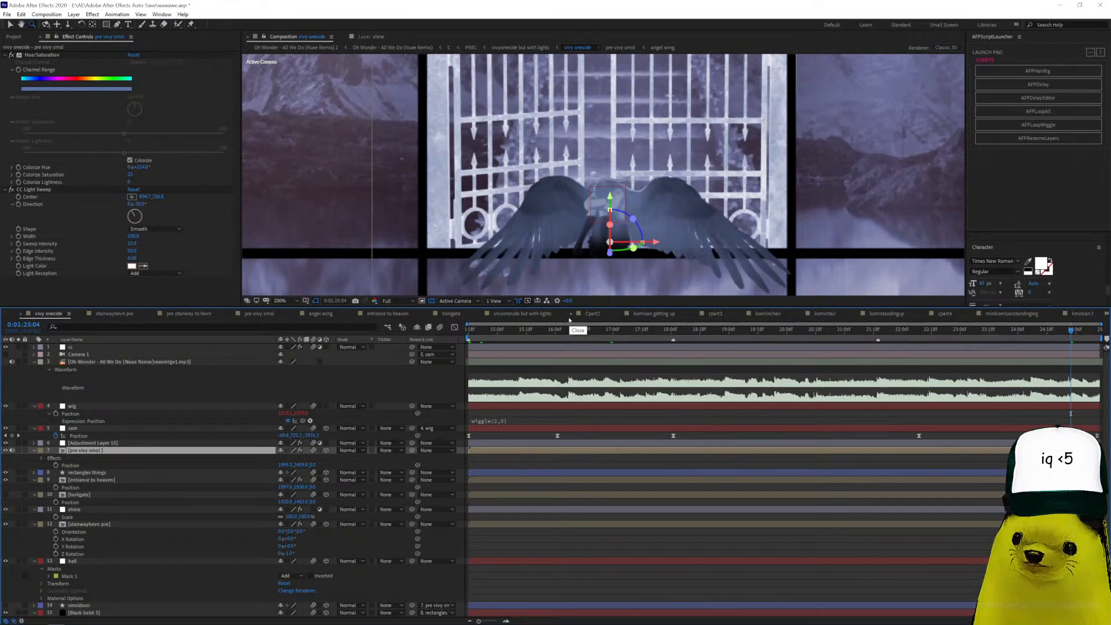
Resize the vivy oneside composition to 1920 × 1080 and enable Camera 1 to compare the framing without and with the camera.
key("ctrl+k")
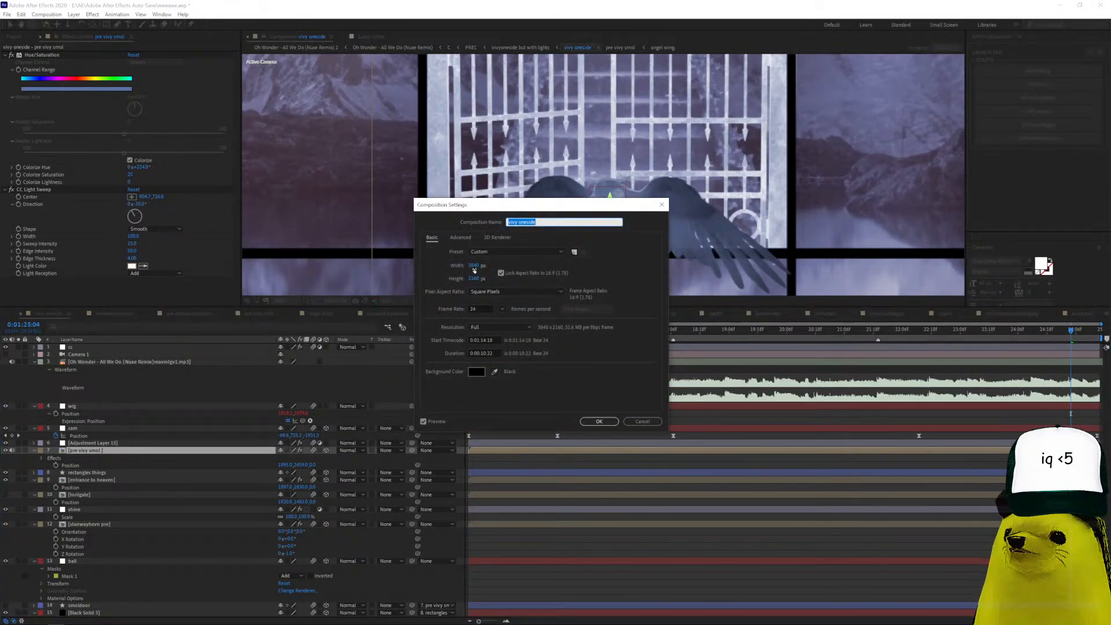
left_click(474, 266)
type("1920")
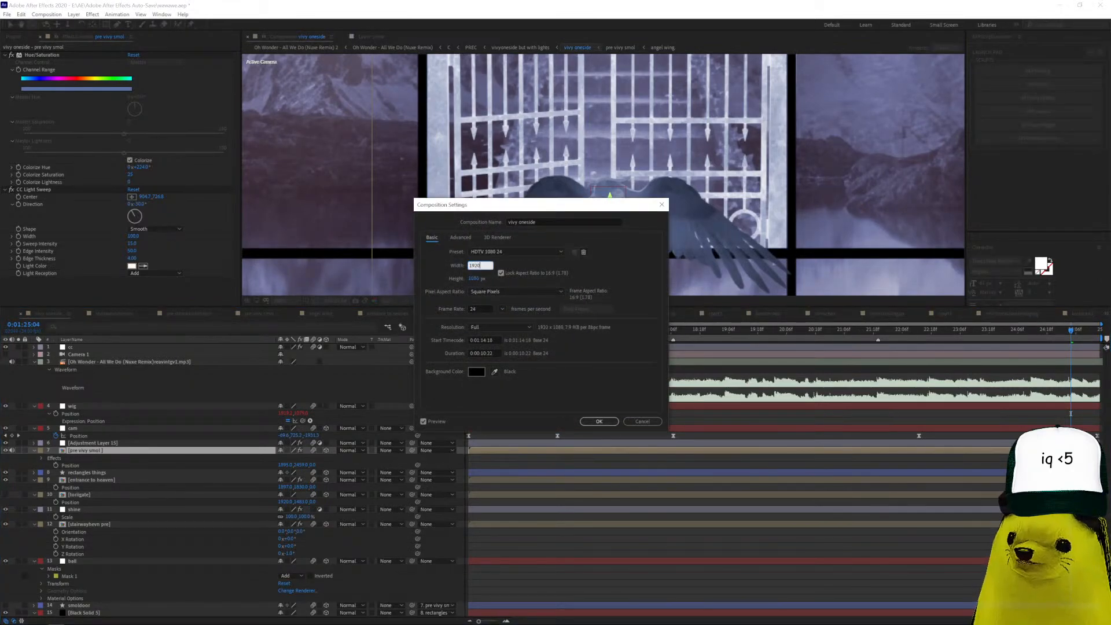
key("Return")
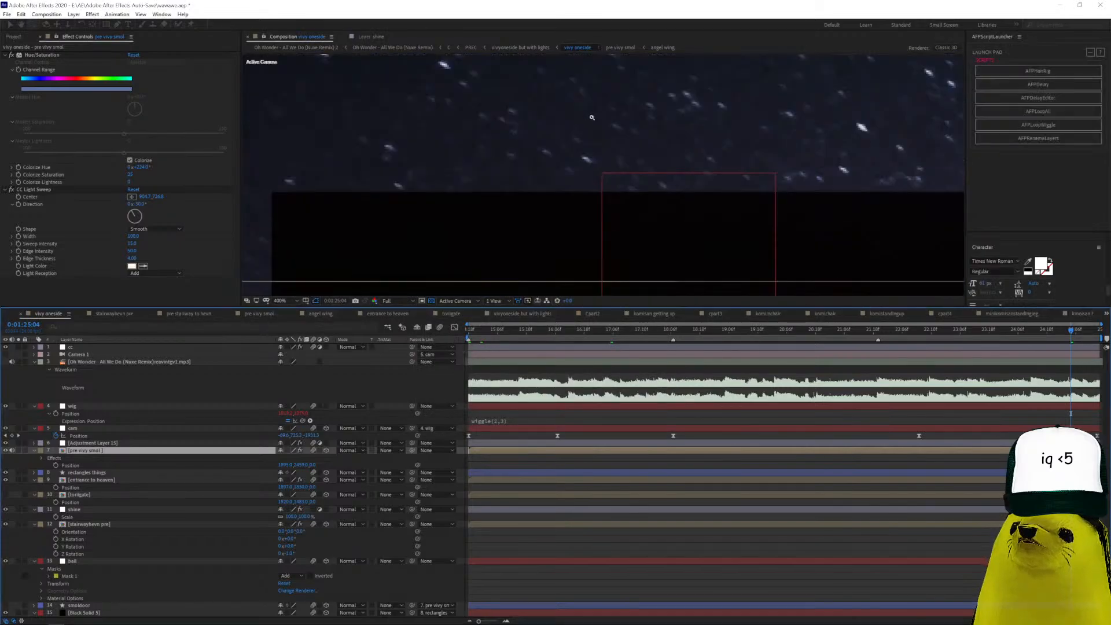
scroll(584, 169, "down", 8)
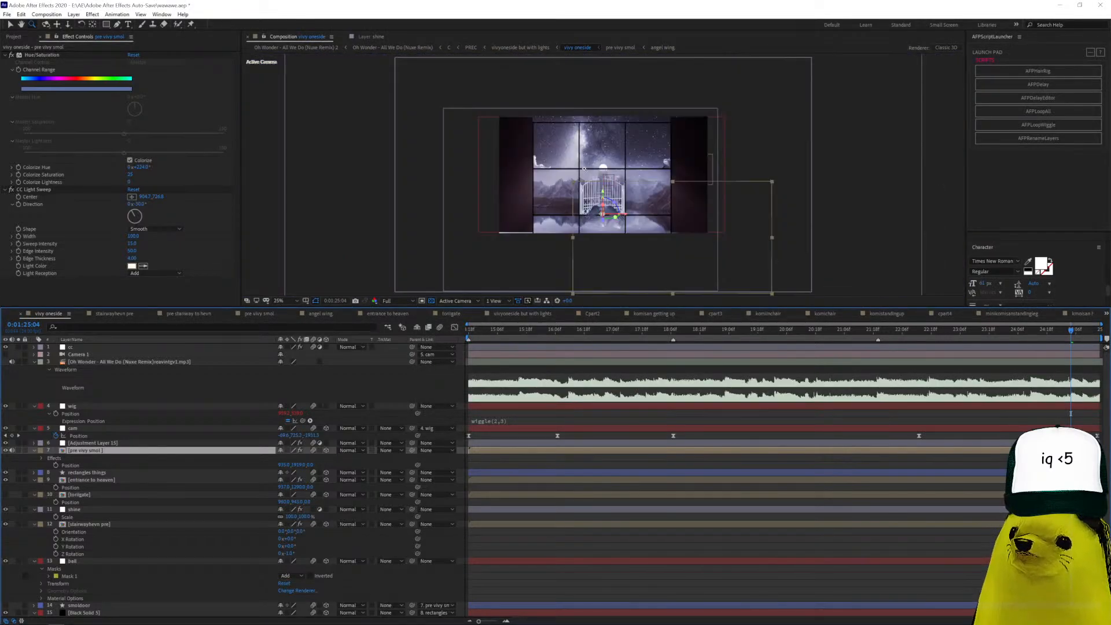
scroll(617, 141, "up", 2)
scroll(618, 152, "down", 2)
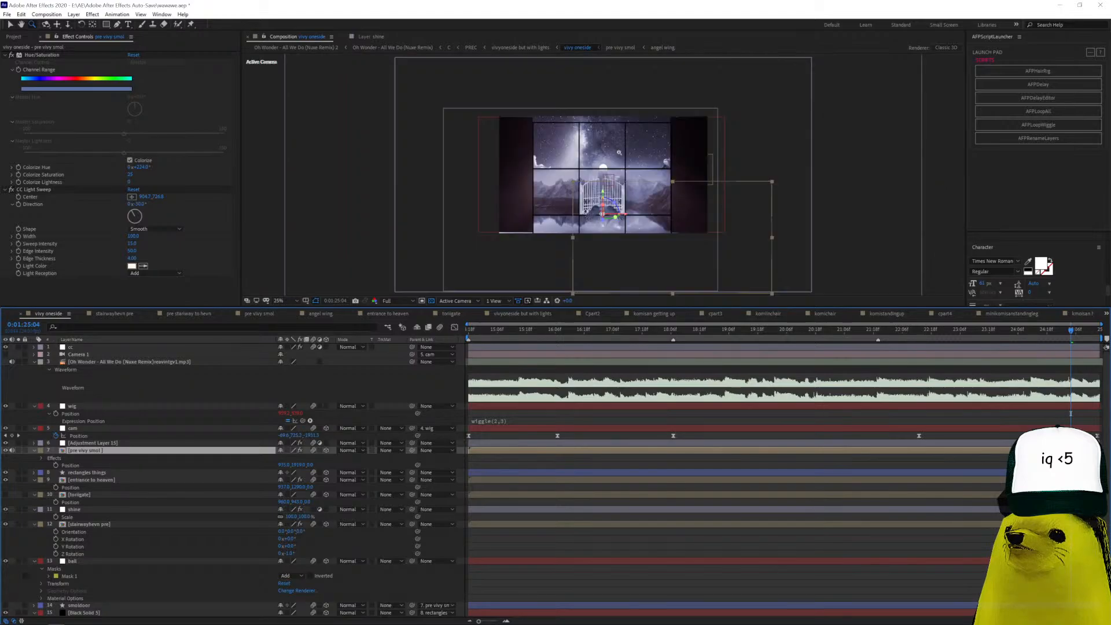
left_click(5, 355)
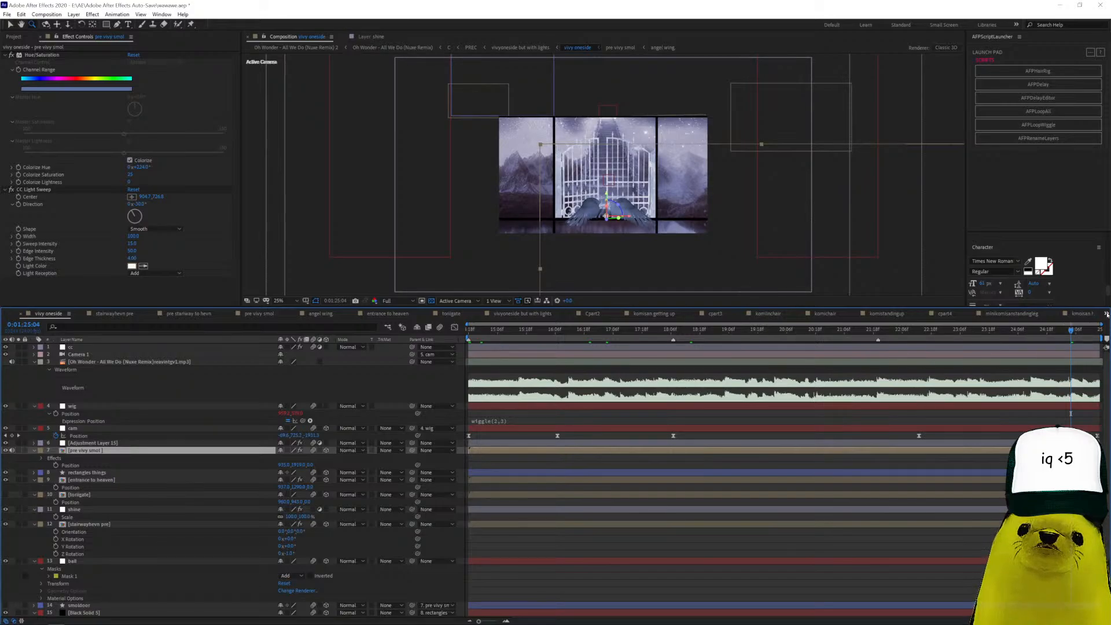
Open the Cpart2 composition and examine the reaching hand up close and in full at 0:00:09:22.
left_click(1107, 314)
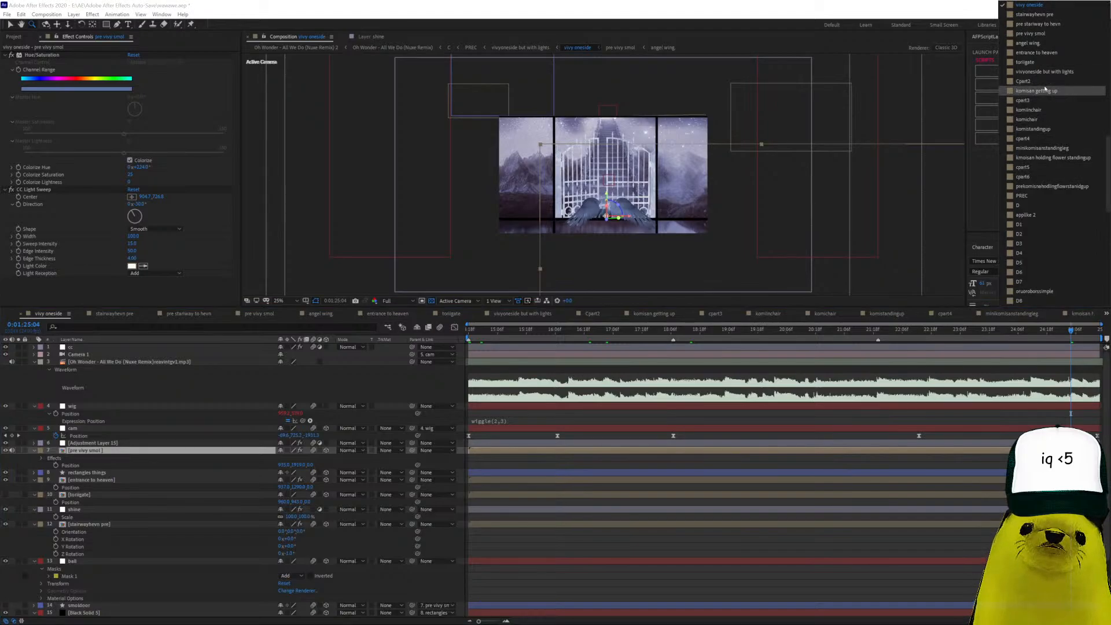
left_click(1024, 81)
left_click(524, 330)
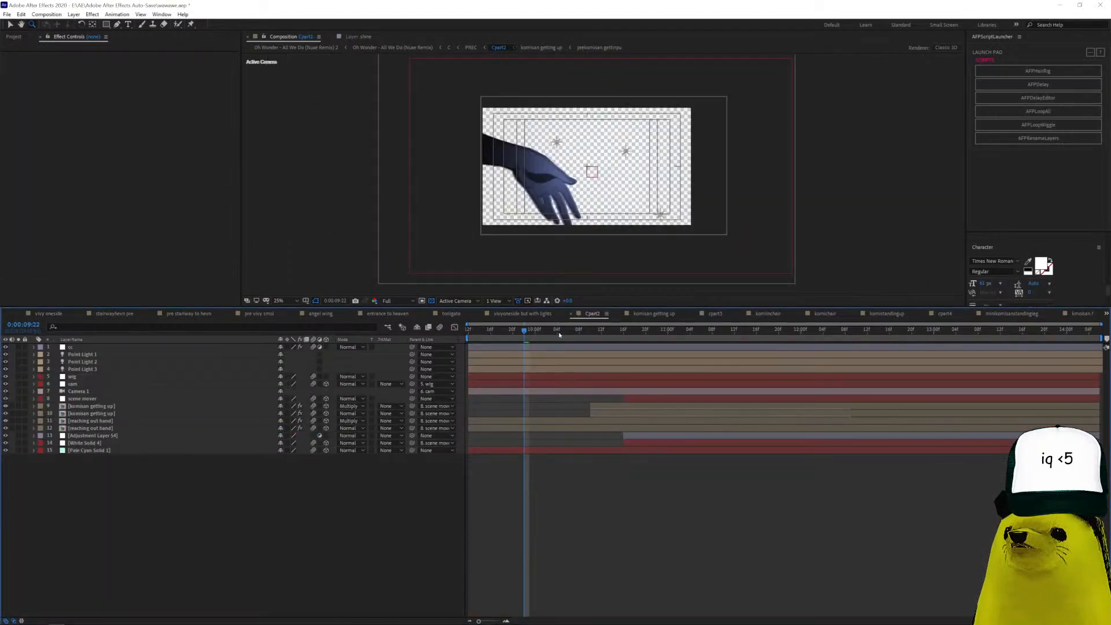
left_click(549, 184)
left_click(575, 158)
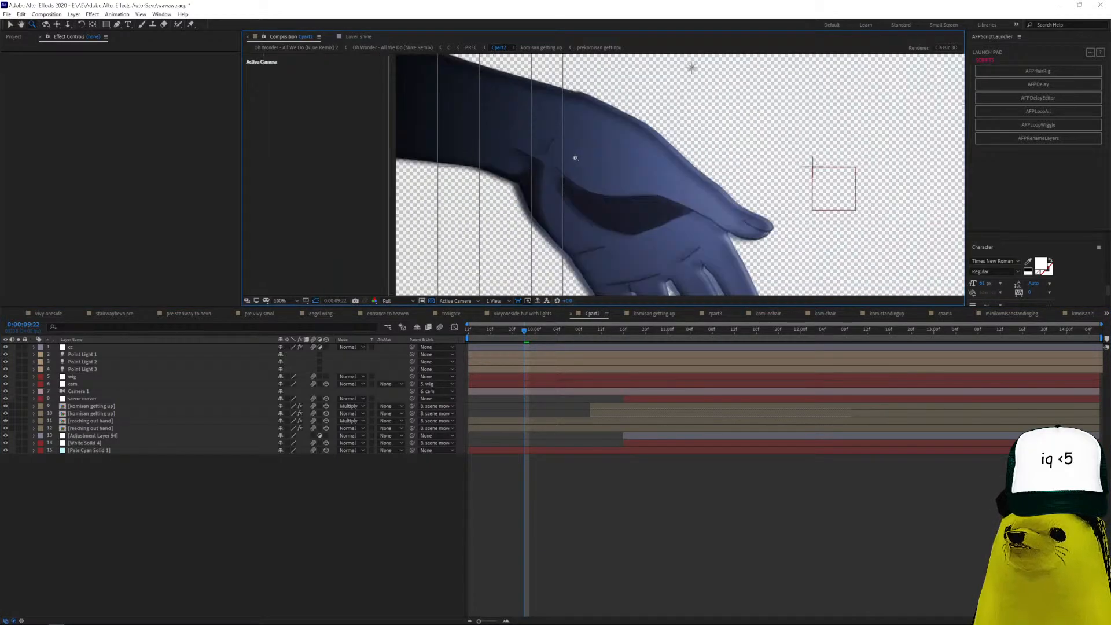
left_click(606, 172, "alt")
left_click(603, 173, "alt")
left_click(601, 174)
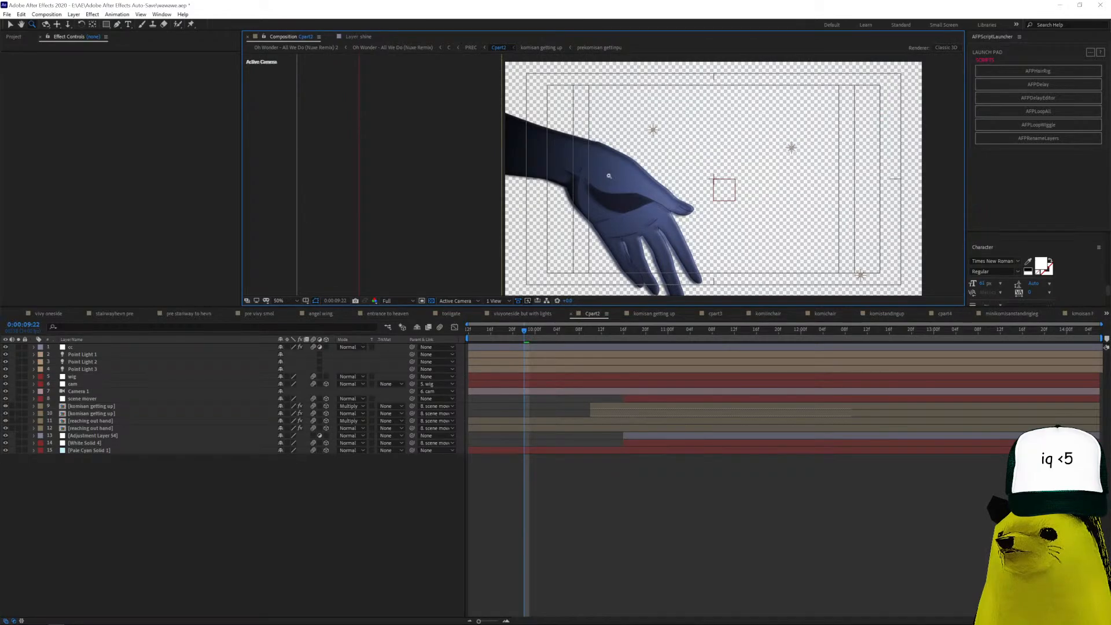
left_click(609, 175, "alt")
left_click(624, 192)
Inspect the effects on both reaching out hand layers, including CC Light Sweep, Wiggle - position and Gaussian Blur.
left_click(487, 422)
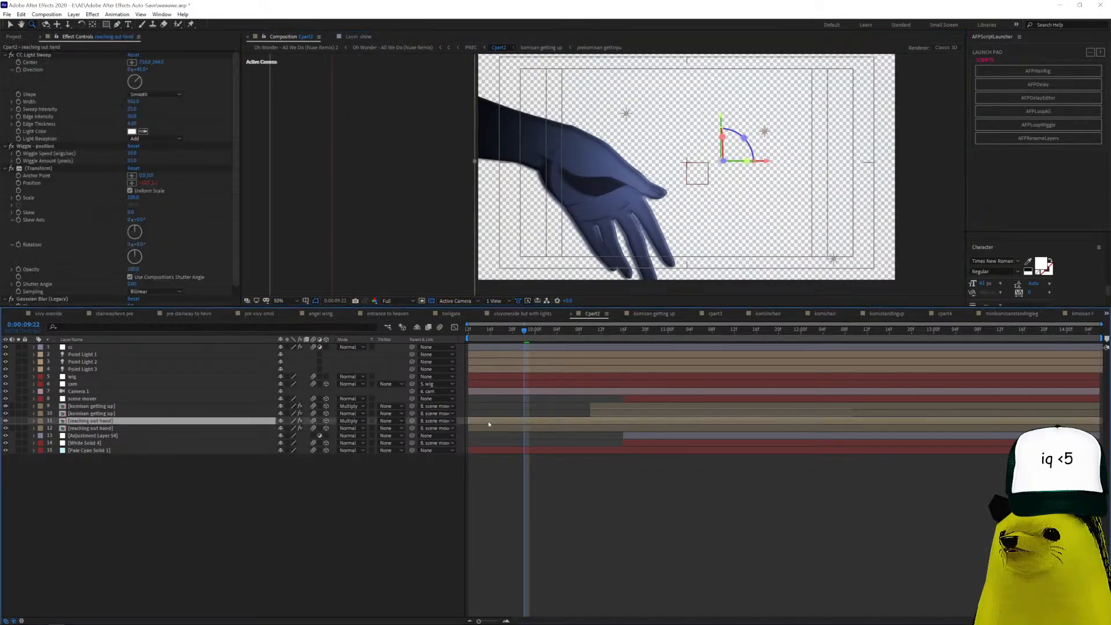
scroll(60, 171, "down", 1)
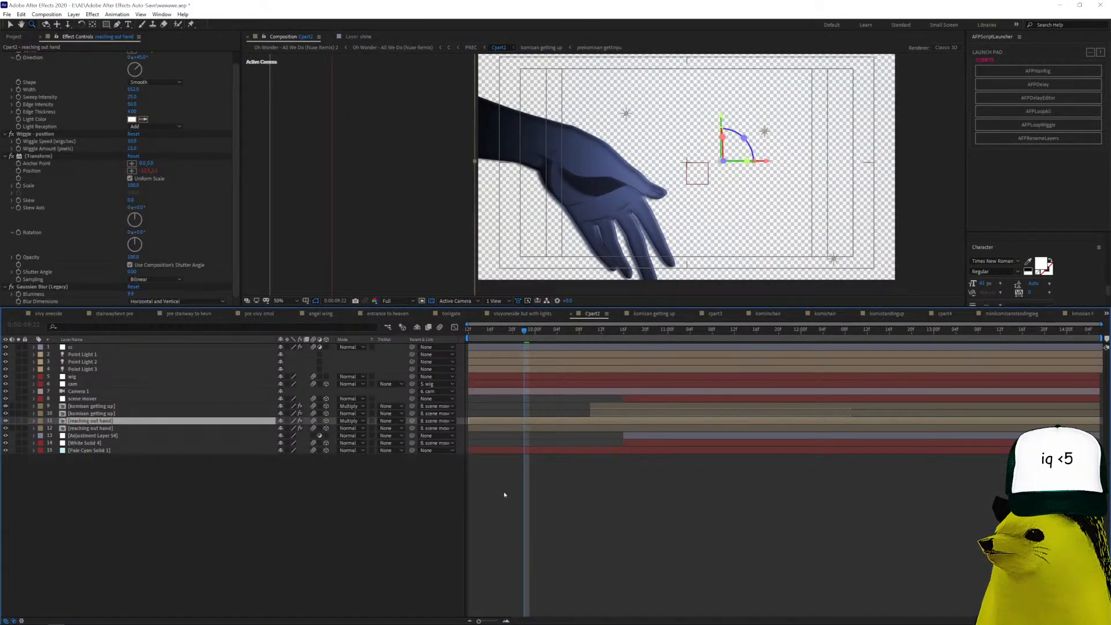
left_click(518, 428)
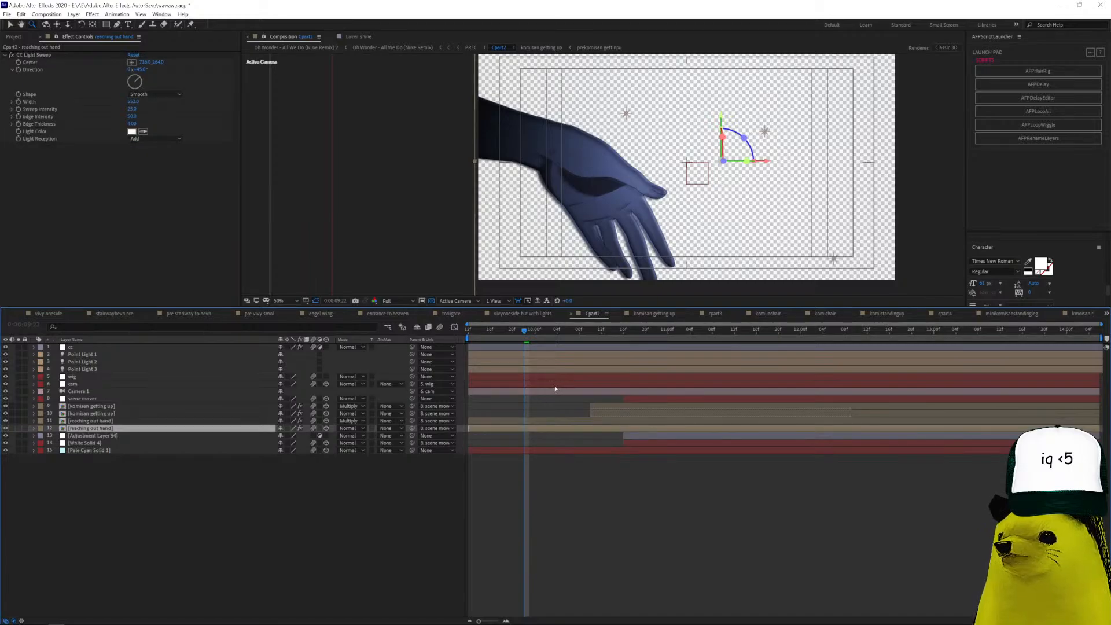
Reveal the Pale Cyan Solid 1 layer's Opacity keyframes and scrub through the background change up to 0:00:10:18.
left_click_drag(556, 334, 631, 383)
left_click(565, 451)
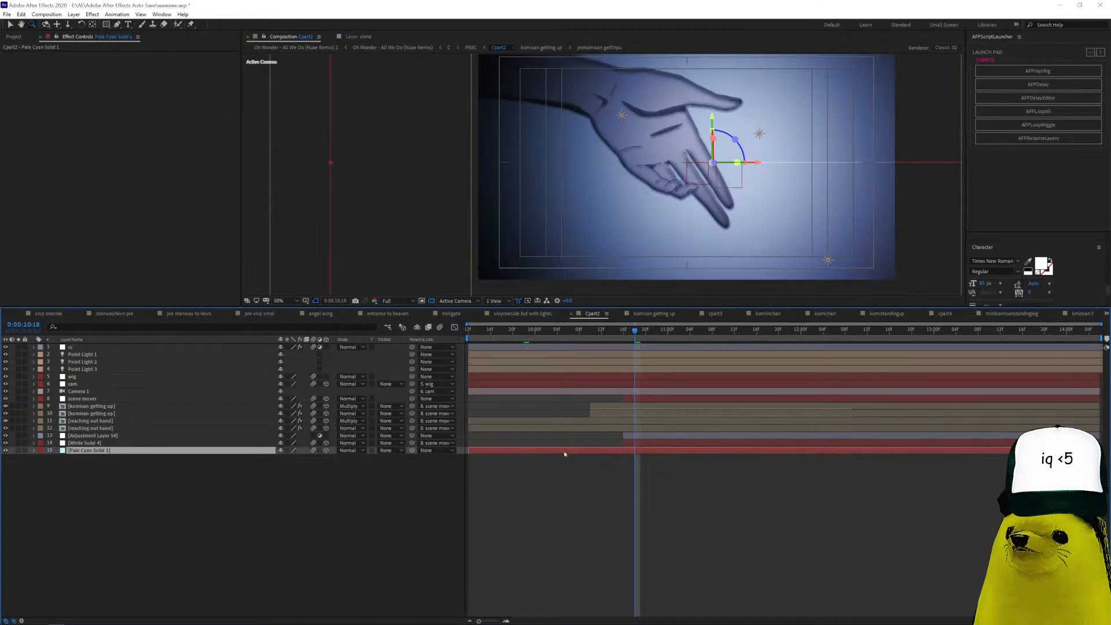
key("t")
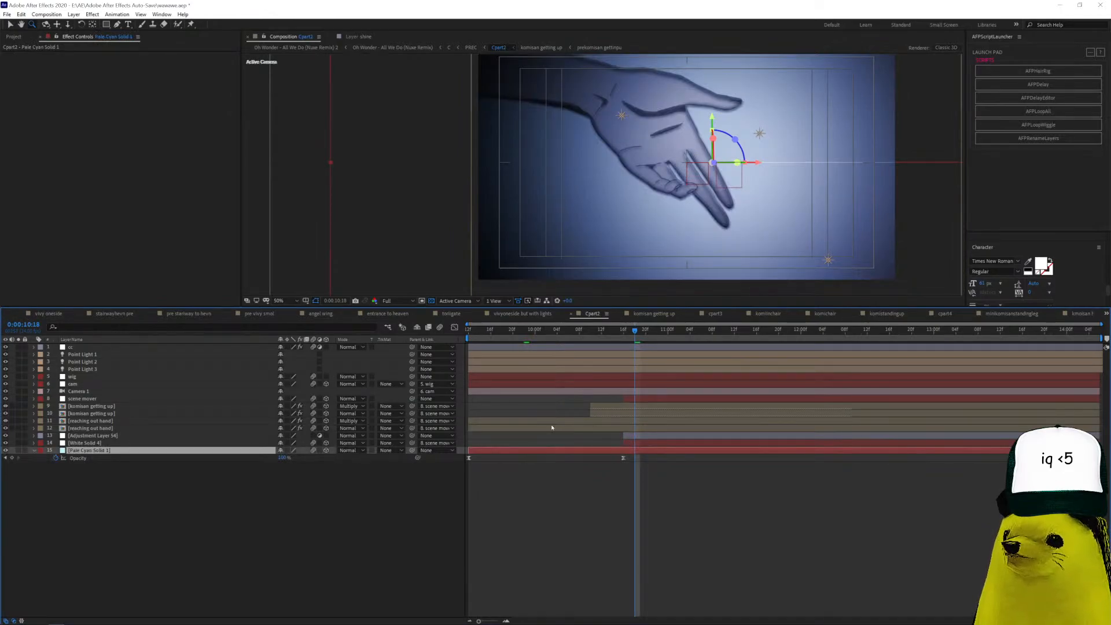
left_click_drag(475, 331, 636, 360)
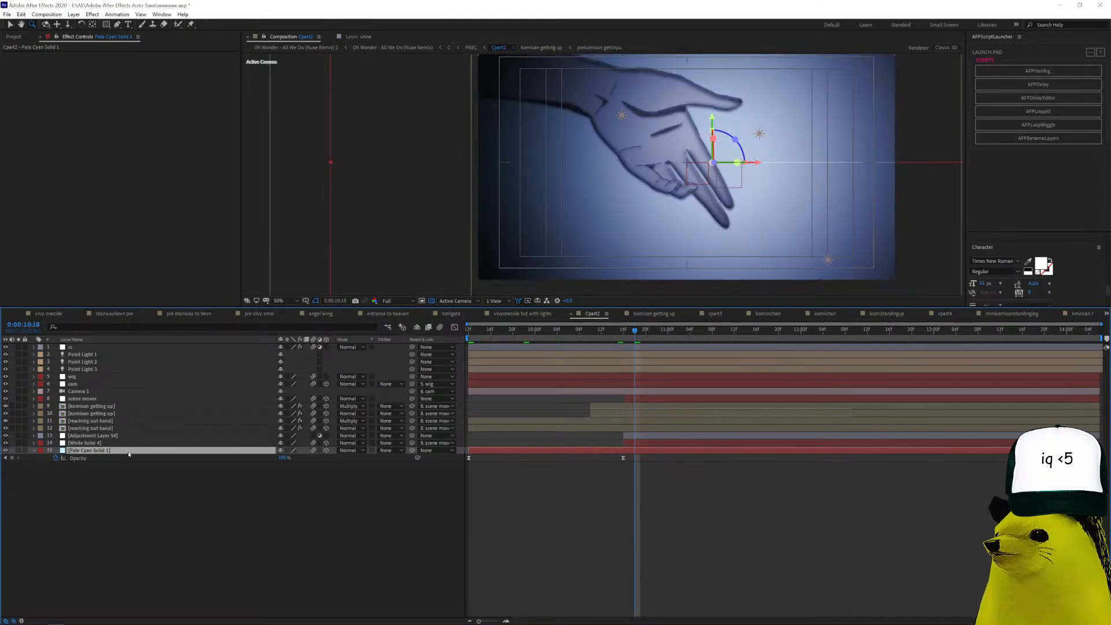
Inspect the komisan getting up layer's Hue/Saturation, Minimax and CC Light Sweep effects, and scrub through its entrance beyond the frame edges.
left_click(107, 428)
left_click(109, 414)
left_click(602, 407)
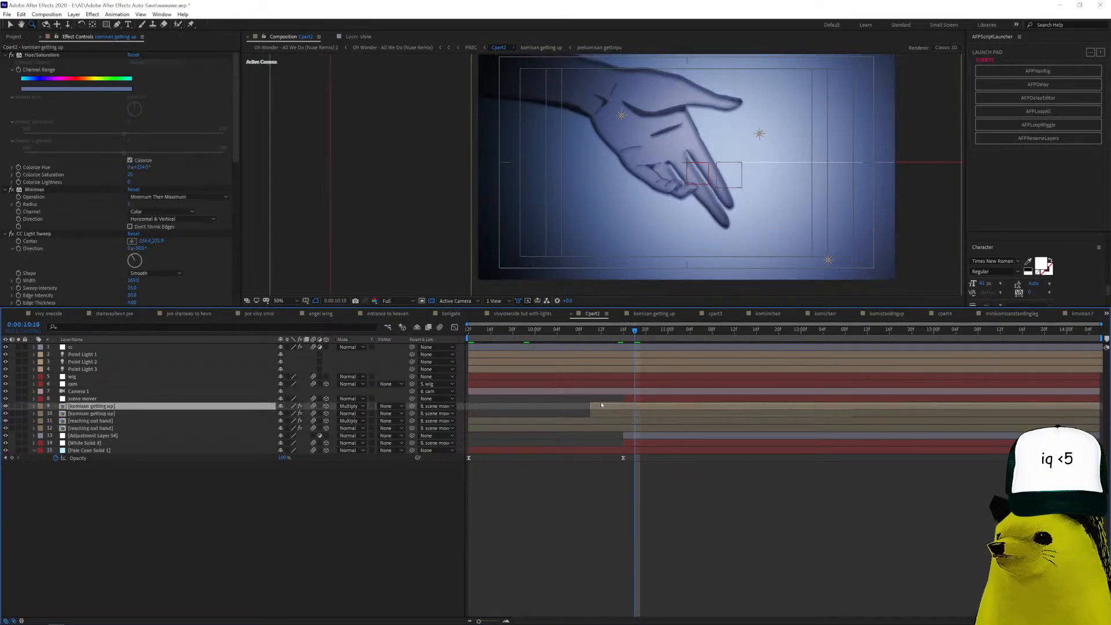
left_click_drag(668, 332, 996, 384)
scroll(655, 171, "down", 4)
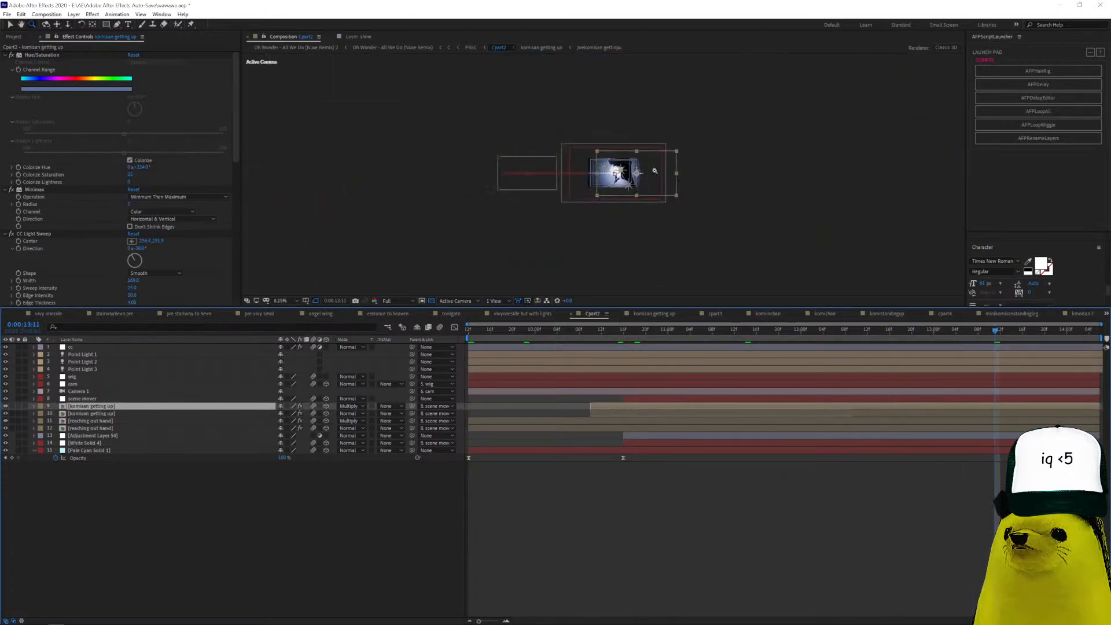
left_click_drag(702, 339, 874, 359)
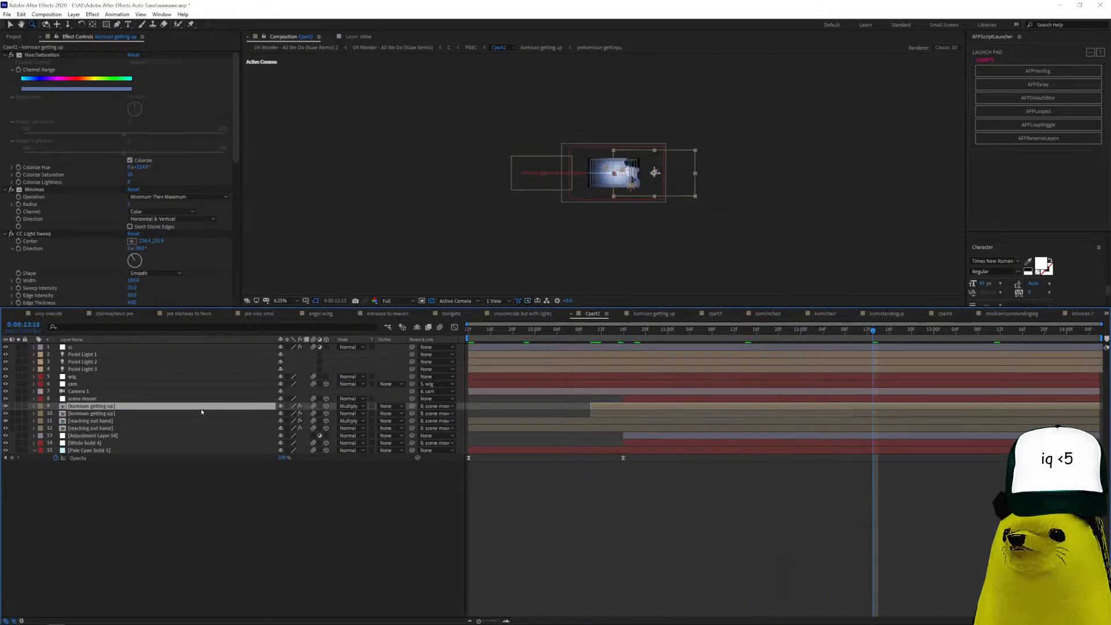
Reveal the scene mover layer's Position keyframes and preview its sideways movement from 0:00:10:20.
left_click(97, 399)
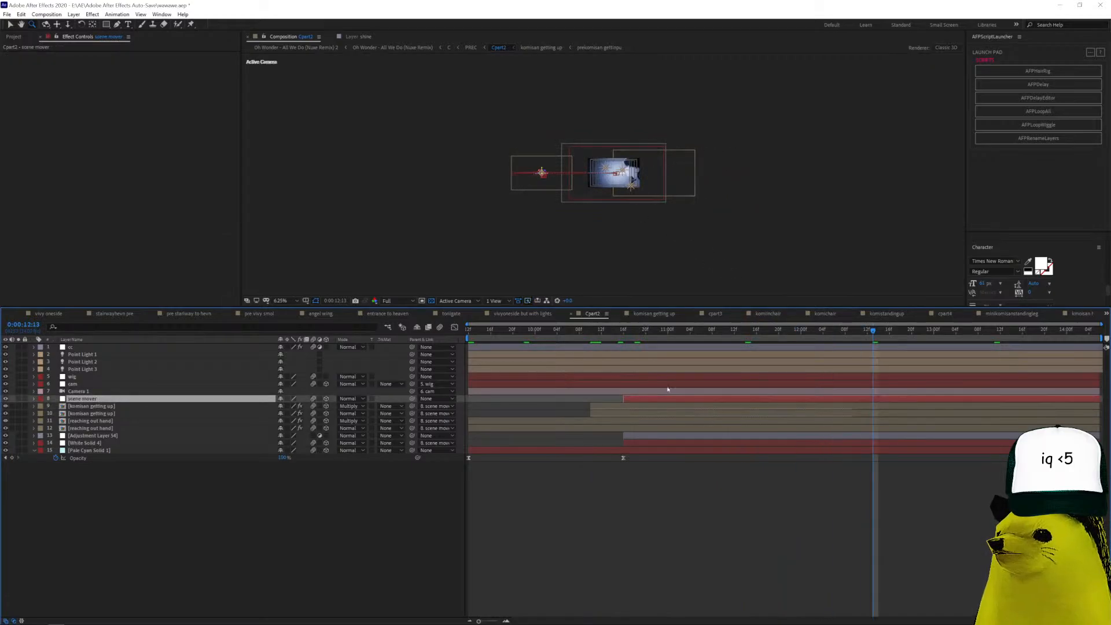
left_click(646, 339)
key("p")
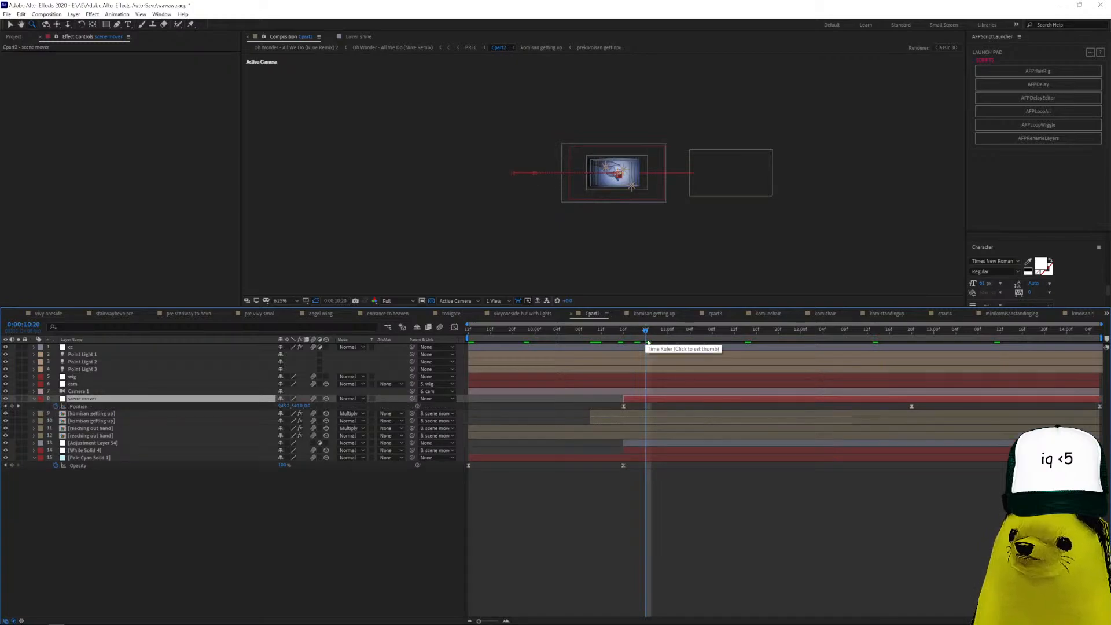
key("space")
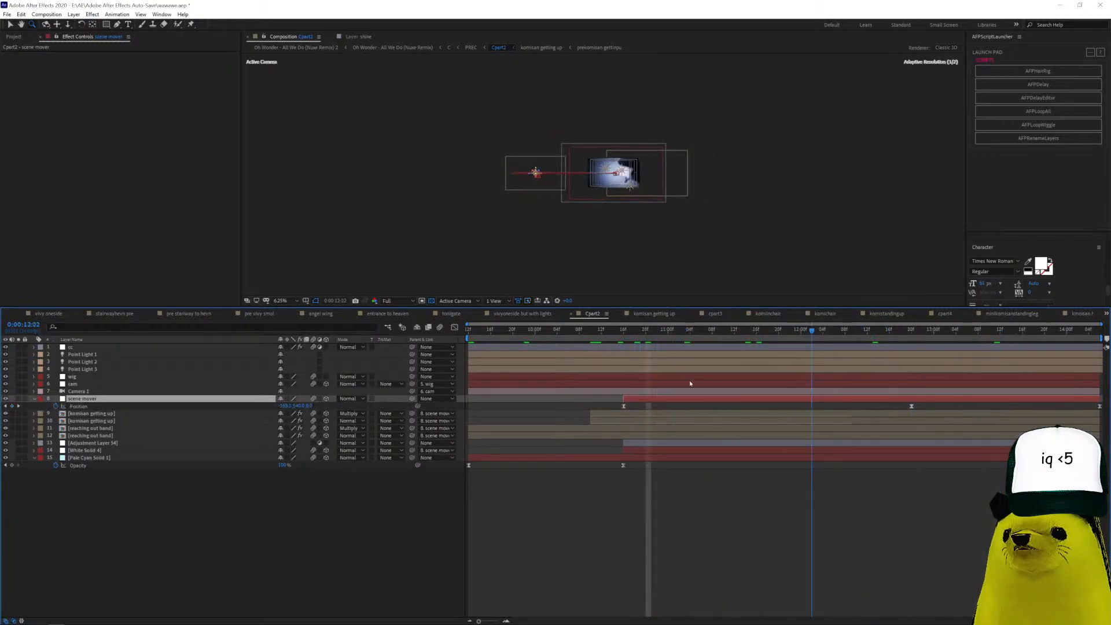
key("space")
Examine the White Solid 4 layer and scrub through the transition from the hand to the figure up to 0:00:13:00.
left_click(90, 451)
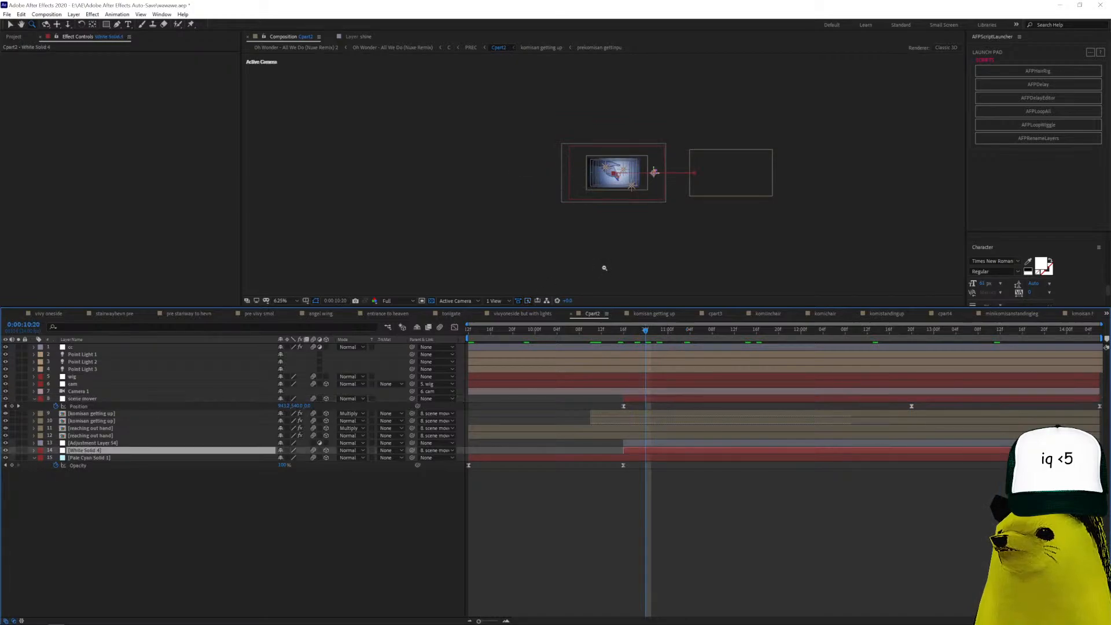
left_click(618, 182)
left_click_drag(648, 332, 933, 357)
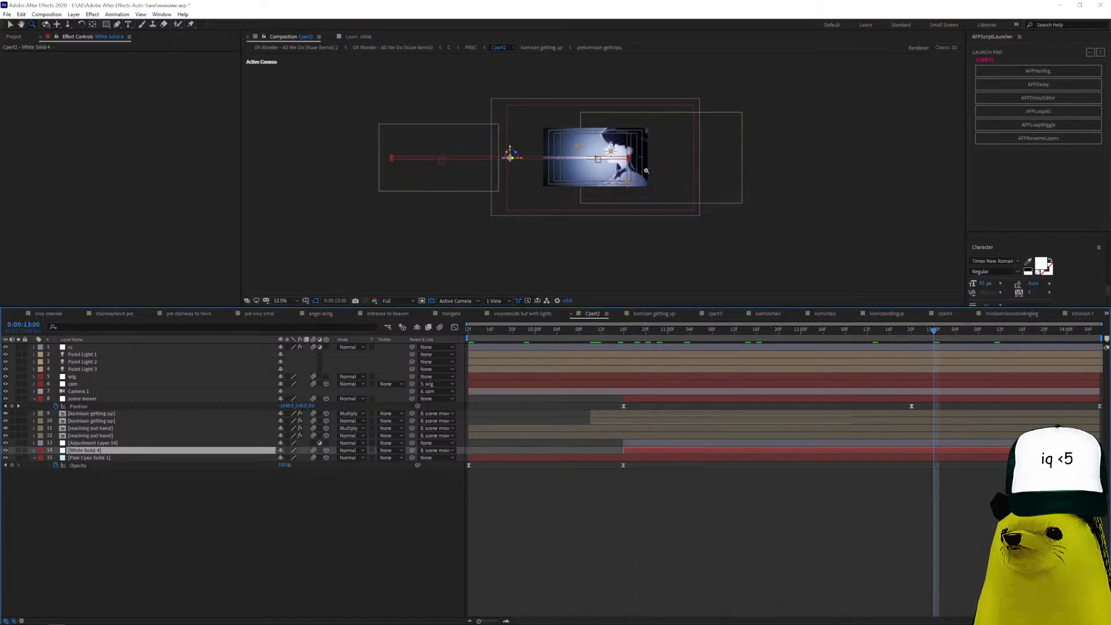
Enlarge the Cpart2 scene around 0:00:13:00 and preview its motion.
left_click(583, 191)
left_click(583, 190)
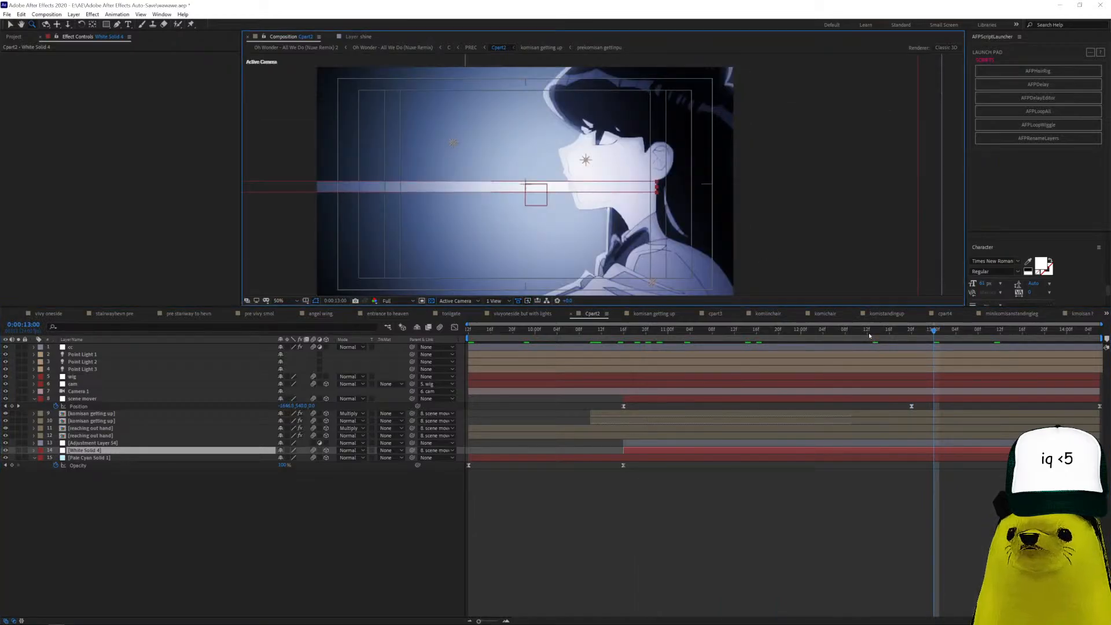
key("space")
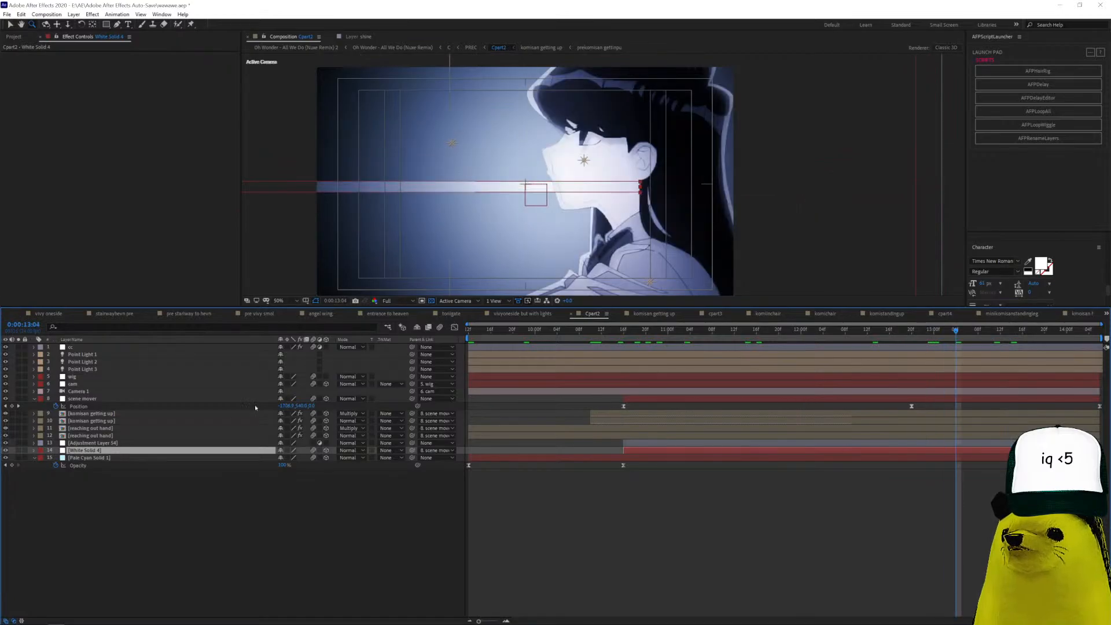
Open the komisan getting up precomp from Cpart2 and preview the character animation with its bottom masked layer selected.
left_click(134, 413)
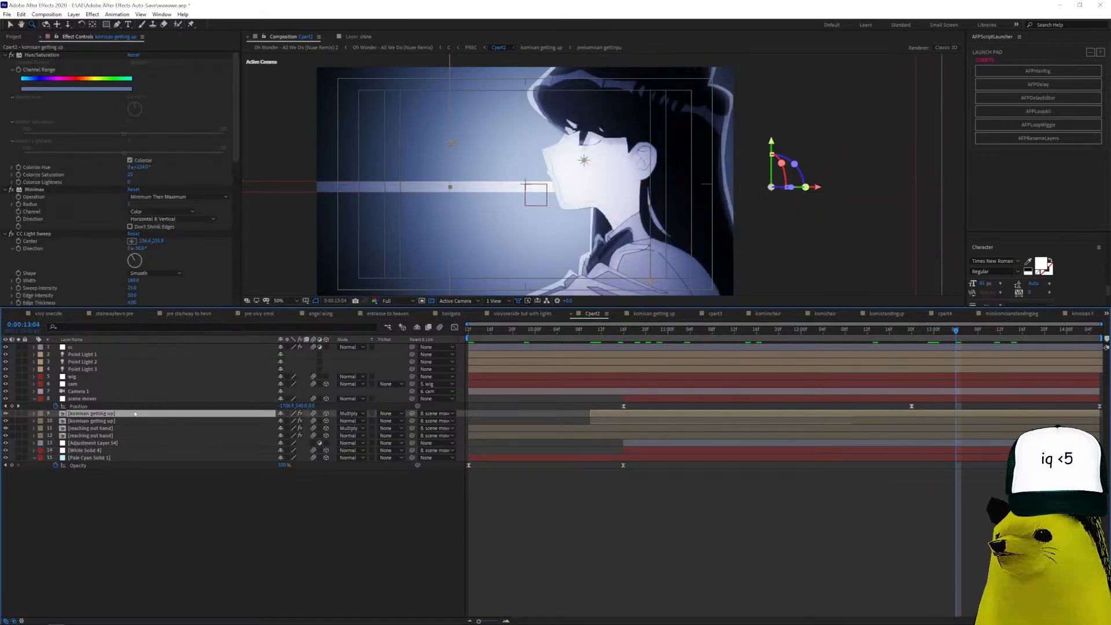
double_click(134, 413)
scroll(522, 392, "down", 5)
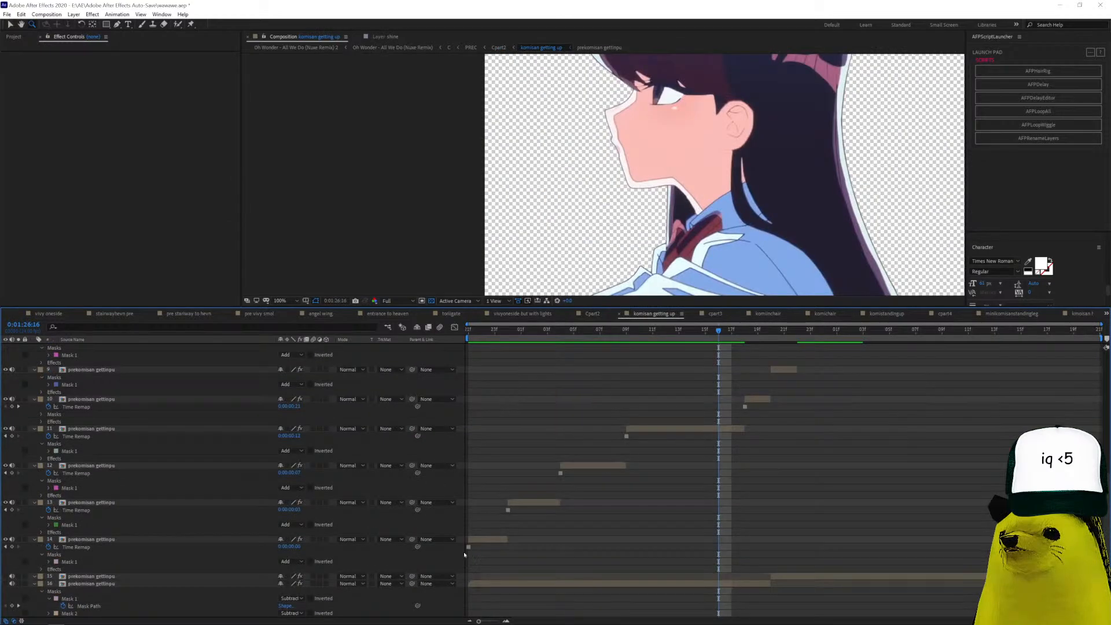
left_click(482, 585)
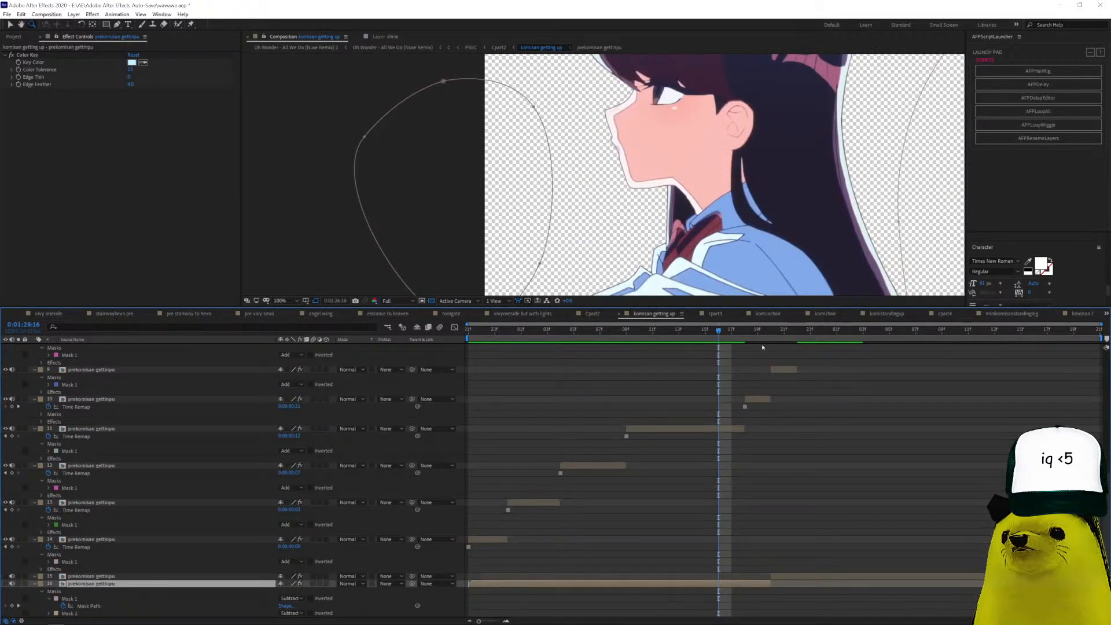
left_click(798, 329)
key("space")
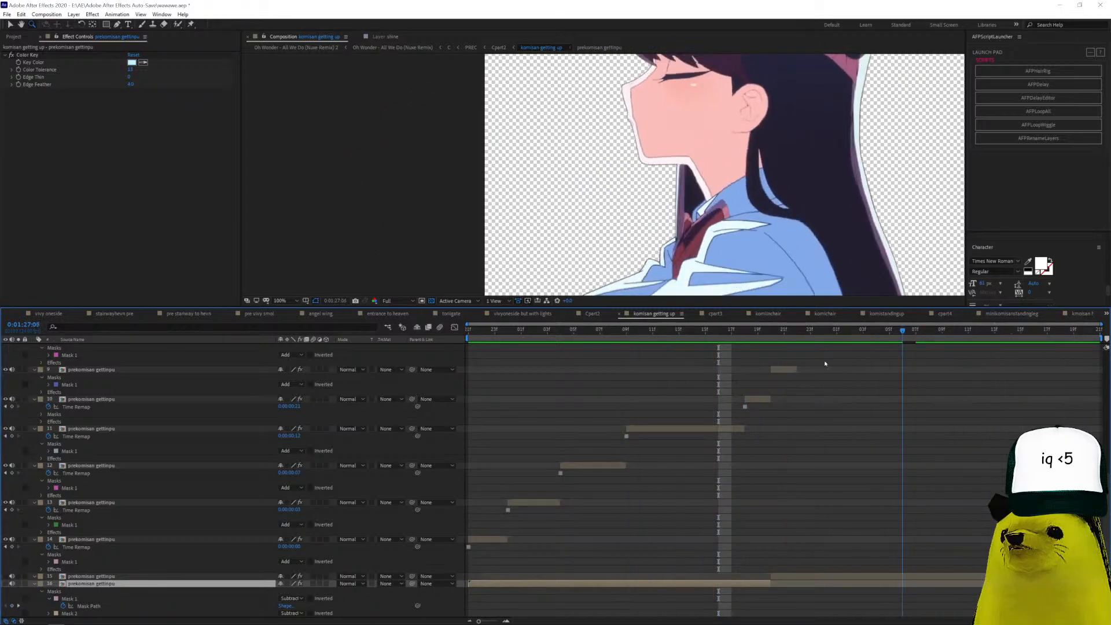
Examine the short masked prekomisan layers 10 and 9 at their frames in the komisan getting up precomp.
left_click(764, 399)
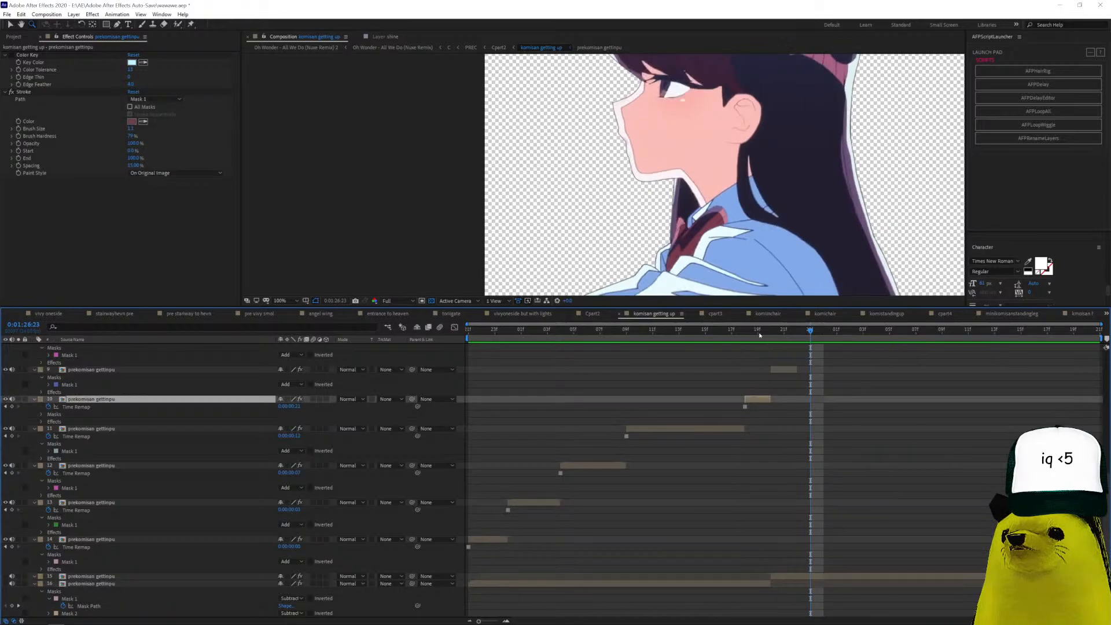
left_click(757, 330)
left_click(787, 331)
left_click(779, 369)
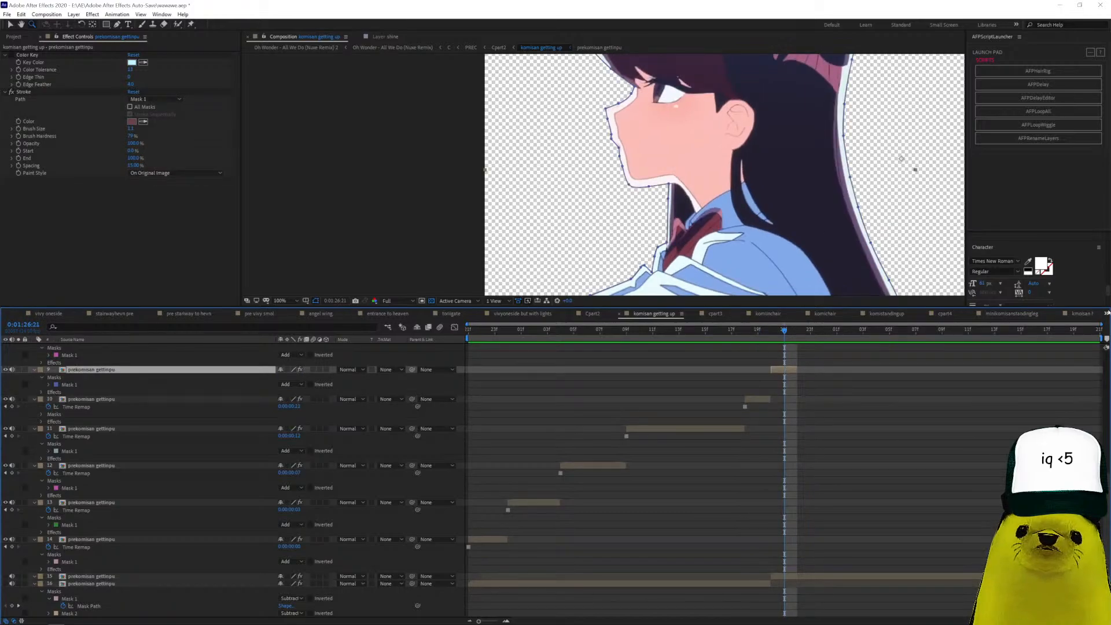
Open the cpart3 composition and review its enlarged scene at successive frames up to 0:00:15:21.
left_click(716, 313)
left_click(536, 330)
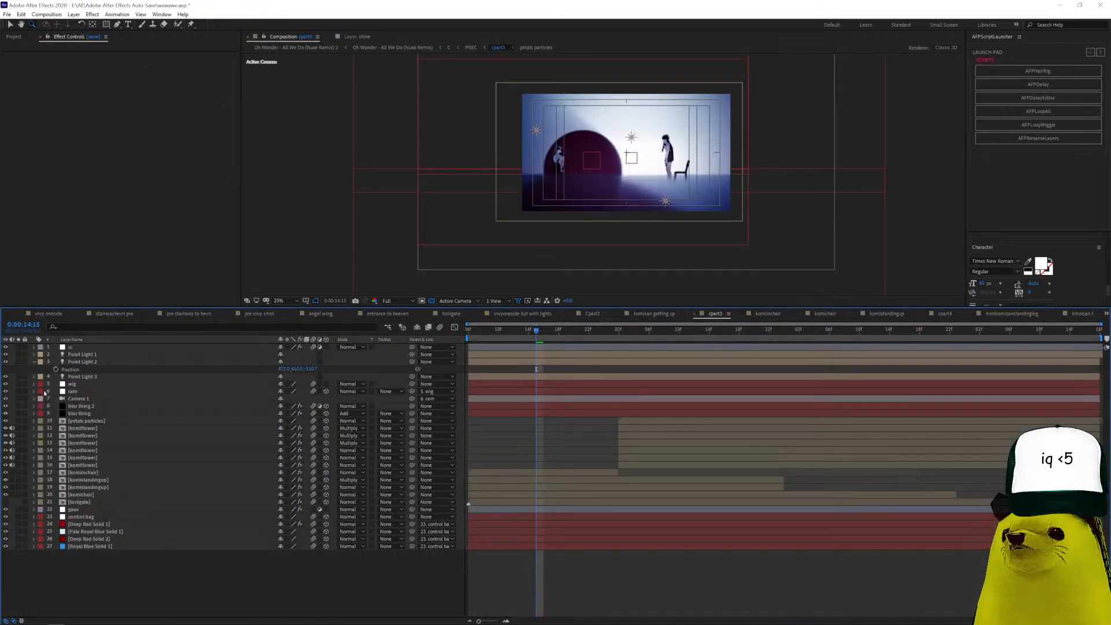
left_click(632, 167)
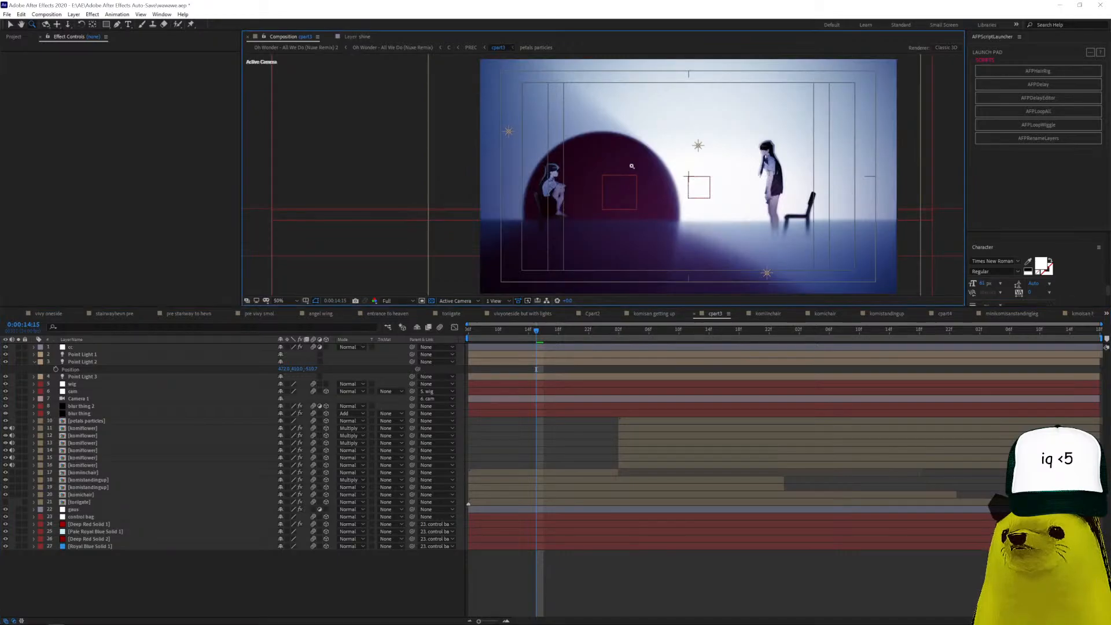
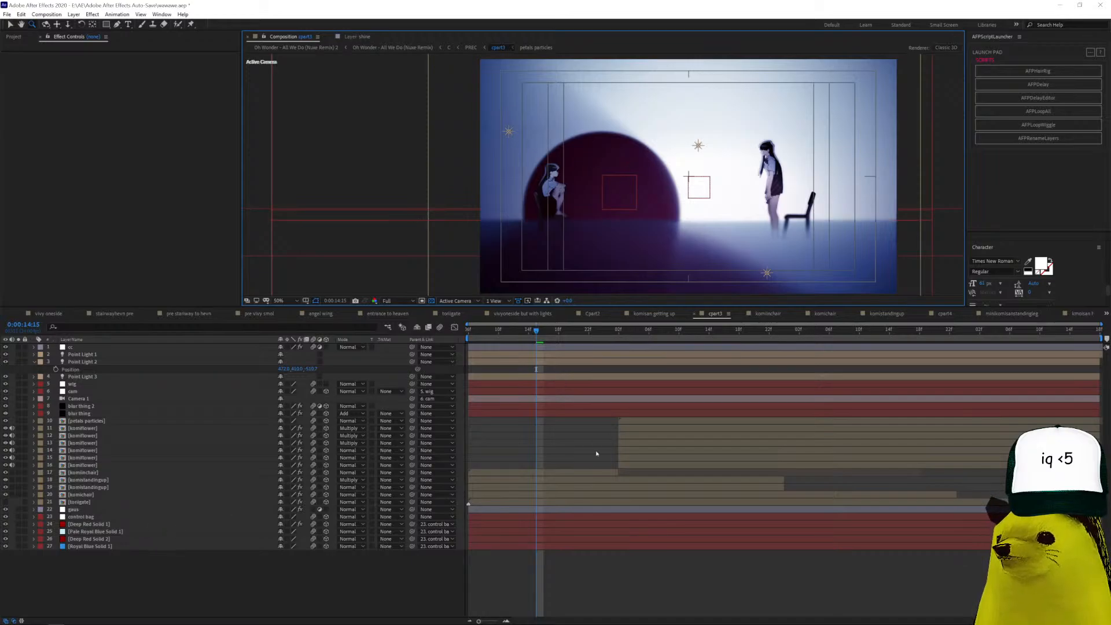
left_click(573, 331)
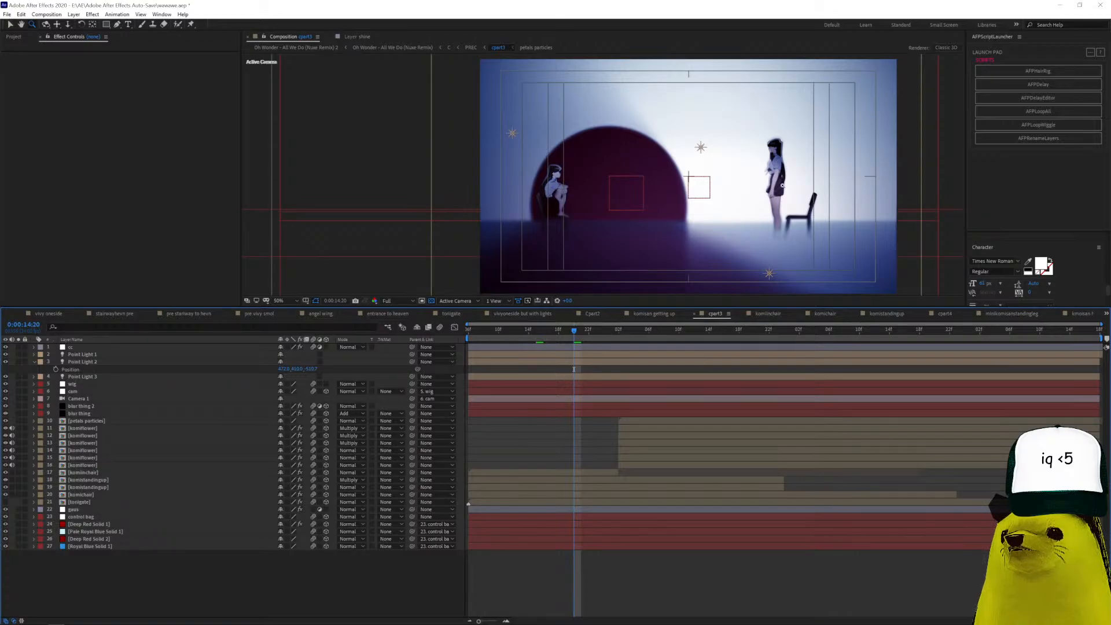
left_click(630, 332)
left_click(681, 331)
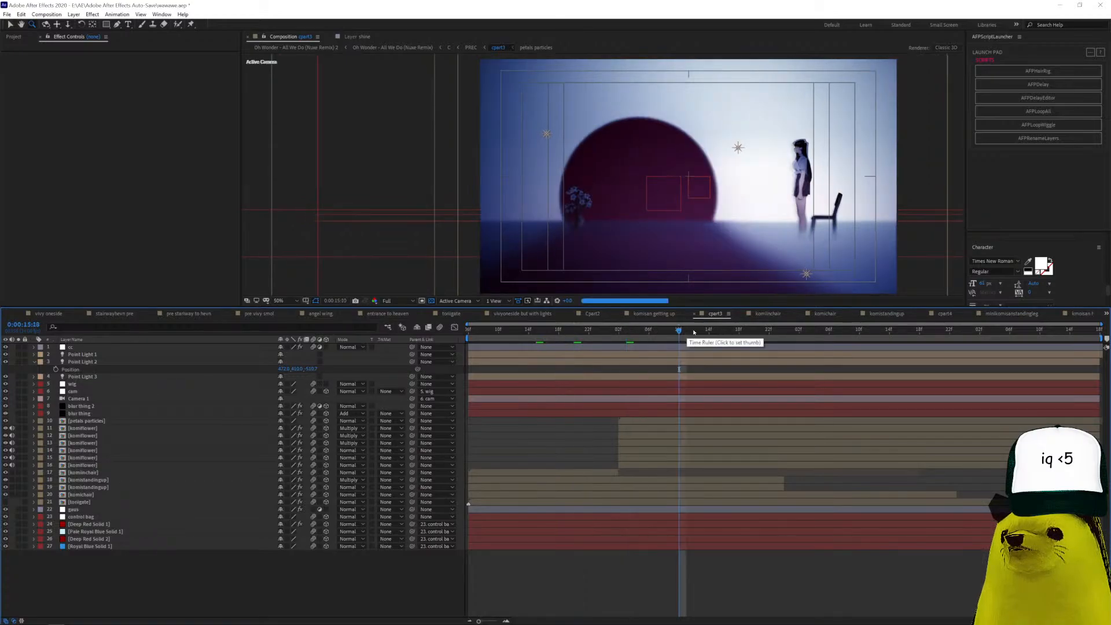
left_click(724, 331)
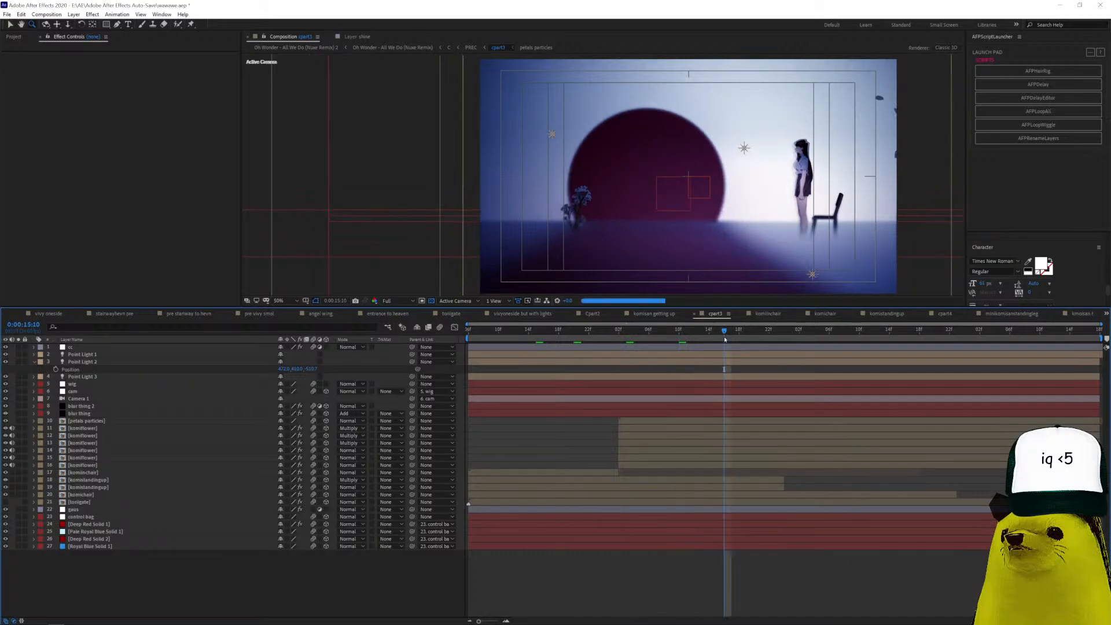
left_click(762, 331)
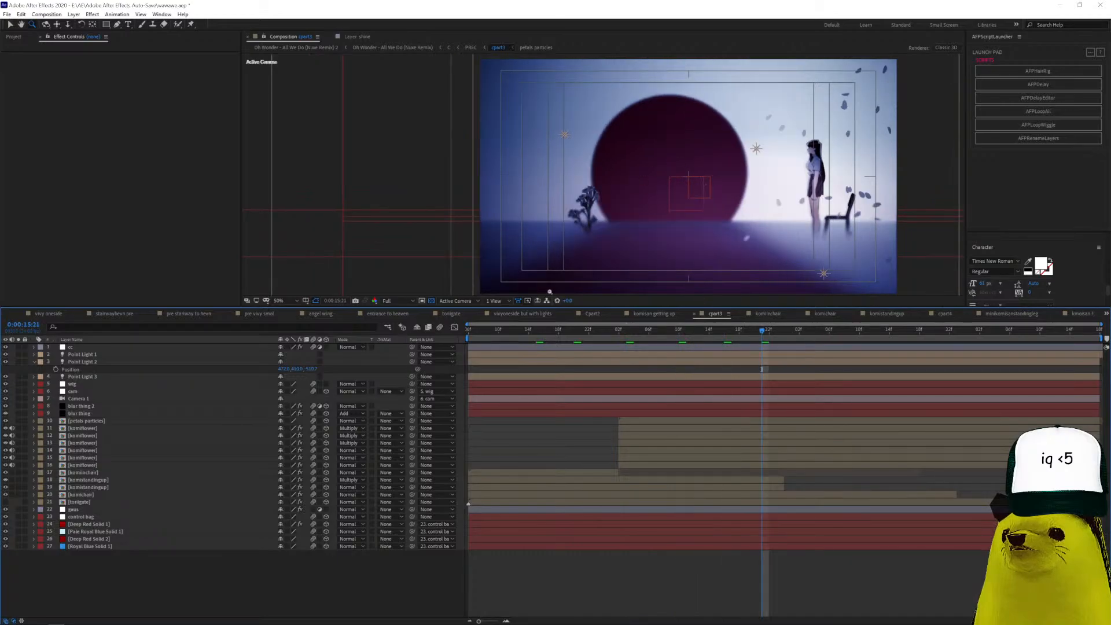
Inspect Deep Red Solid 1, Pale Royal Blue Solid 1 and Deep Red Solid 2, and view the scene at 0:00:17:07.
left_click(117, 525)
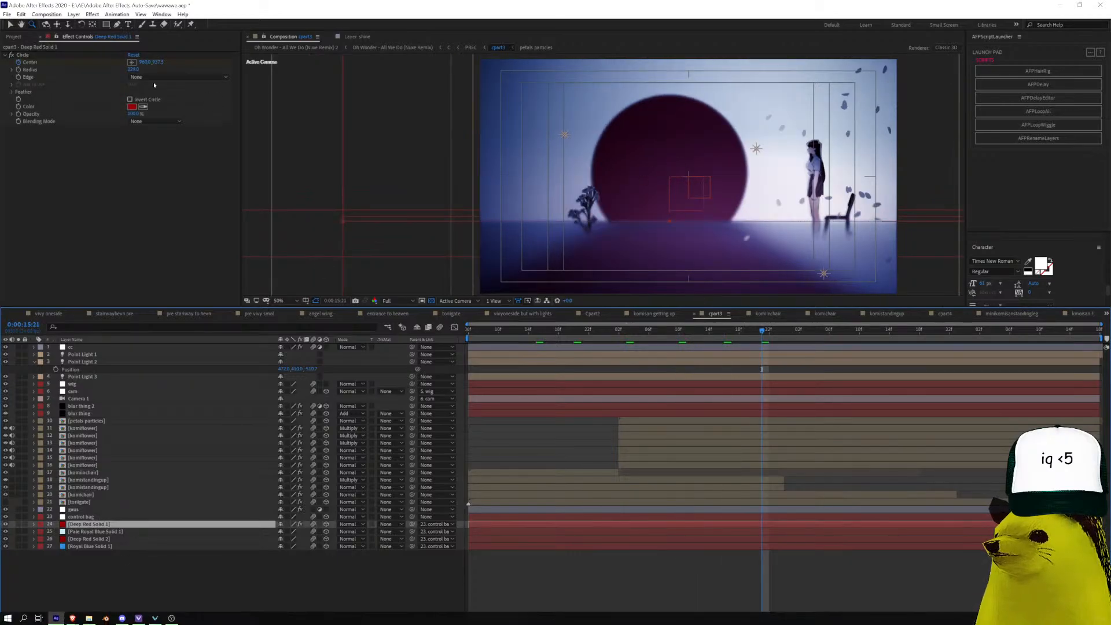
key("ctrl+Down")
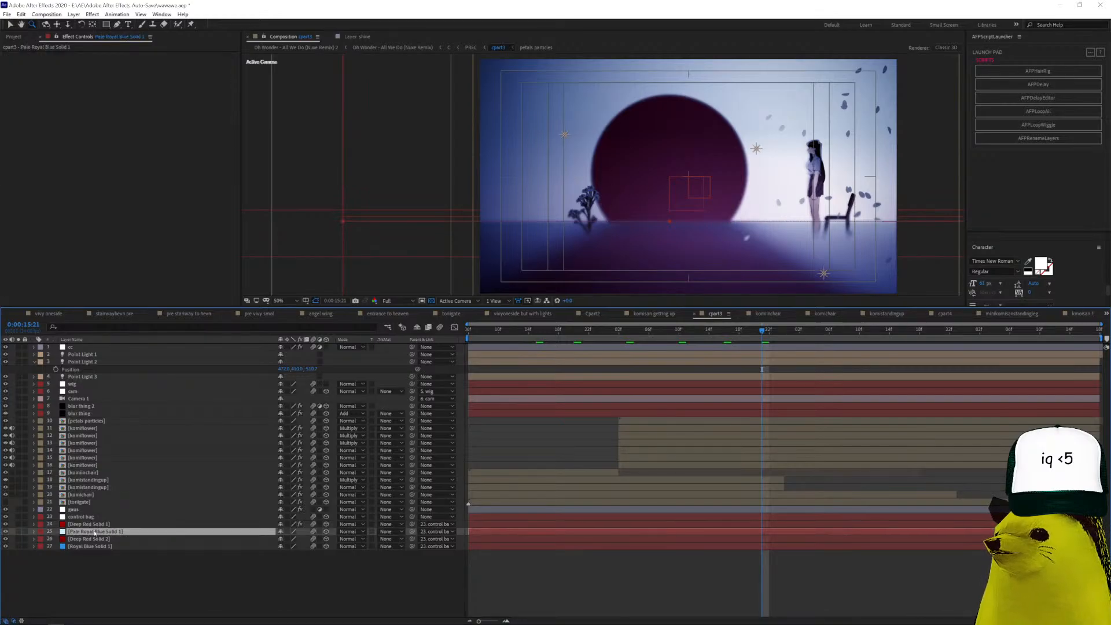
key("ctrl+Down")
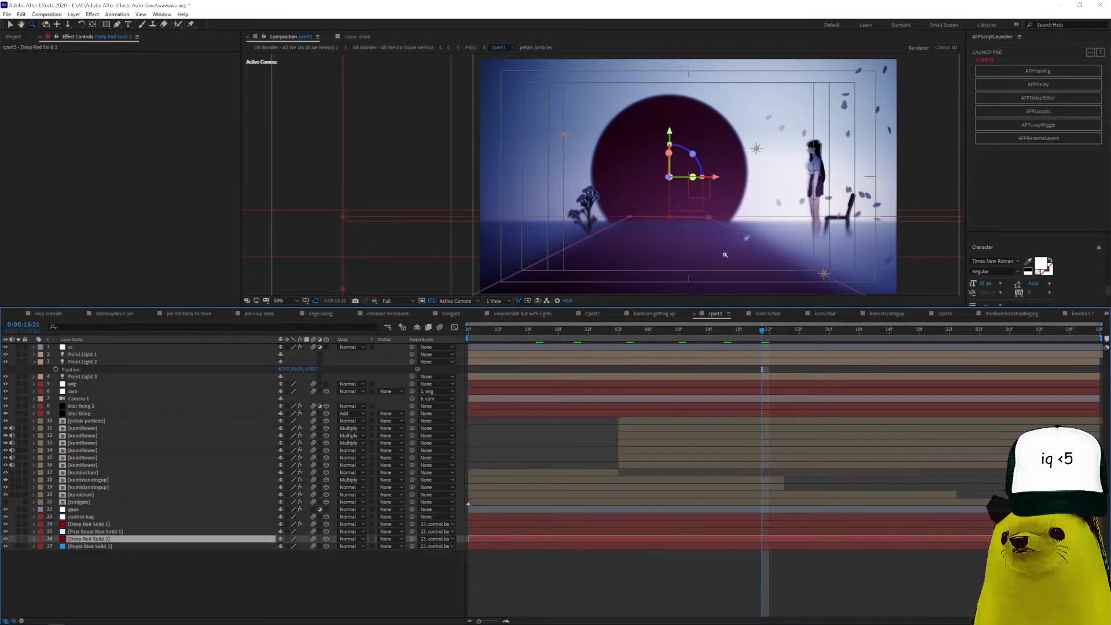
scroll(687, 226, "down", 3)
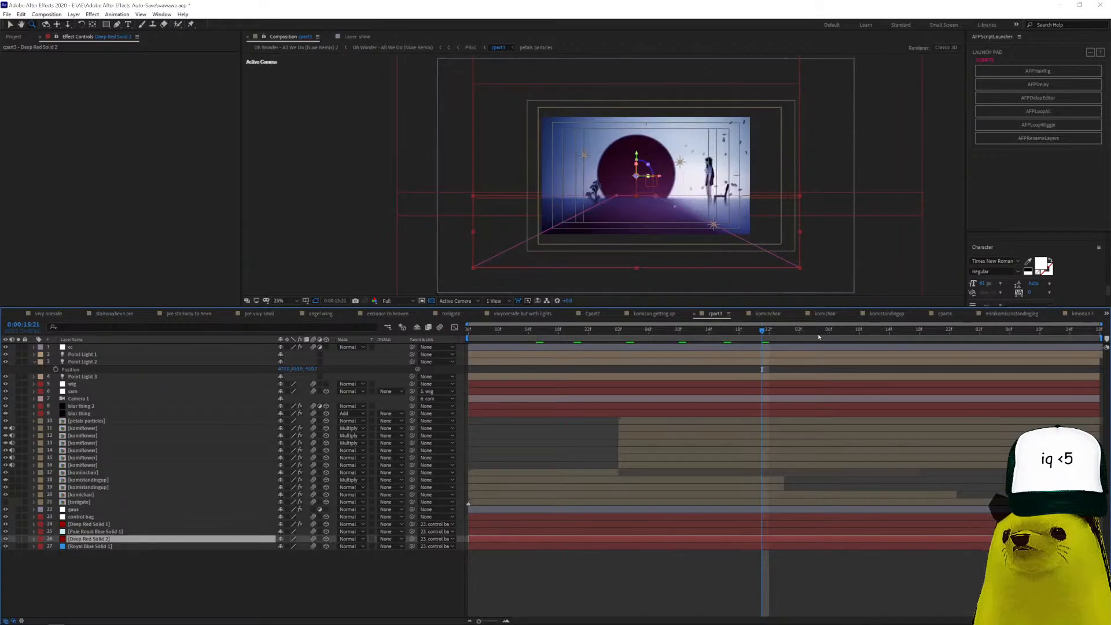
left_click(1018, 333)
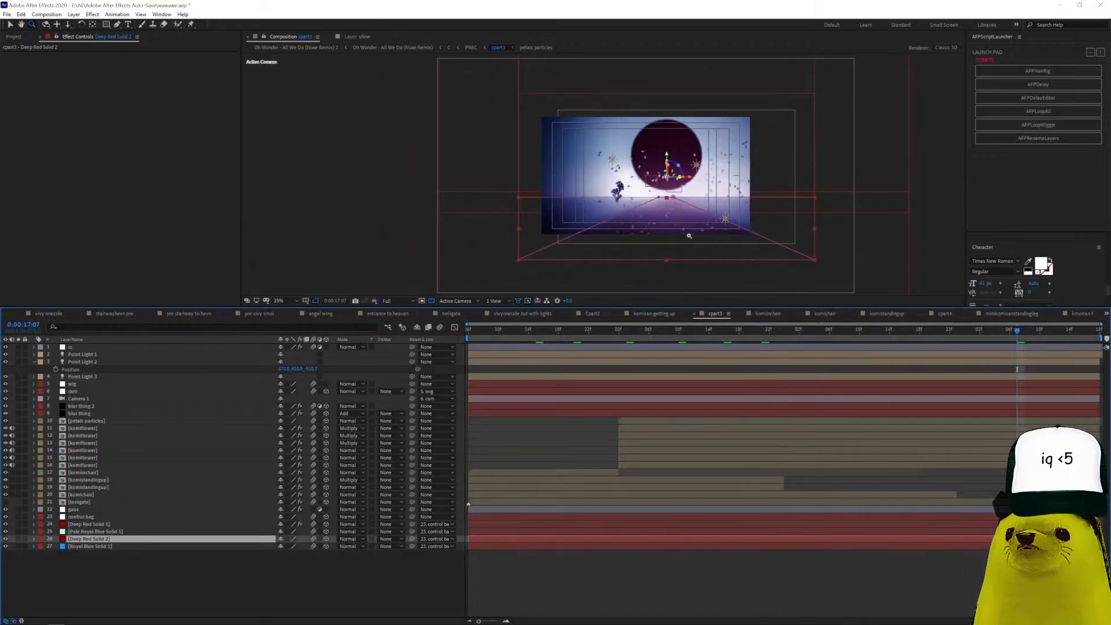
Open the petals particles precomp, scrub its animation, and examine the particle movement path and the particle layer's effect settings.
double_click(99, 422)
left_click_drag(567, 332, 724, 340)
left_click(99, 354)
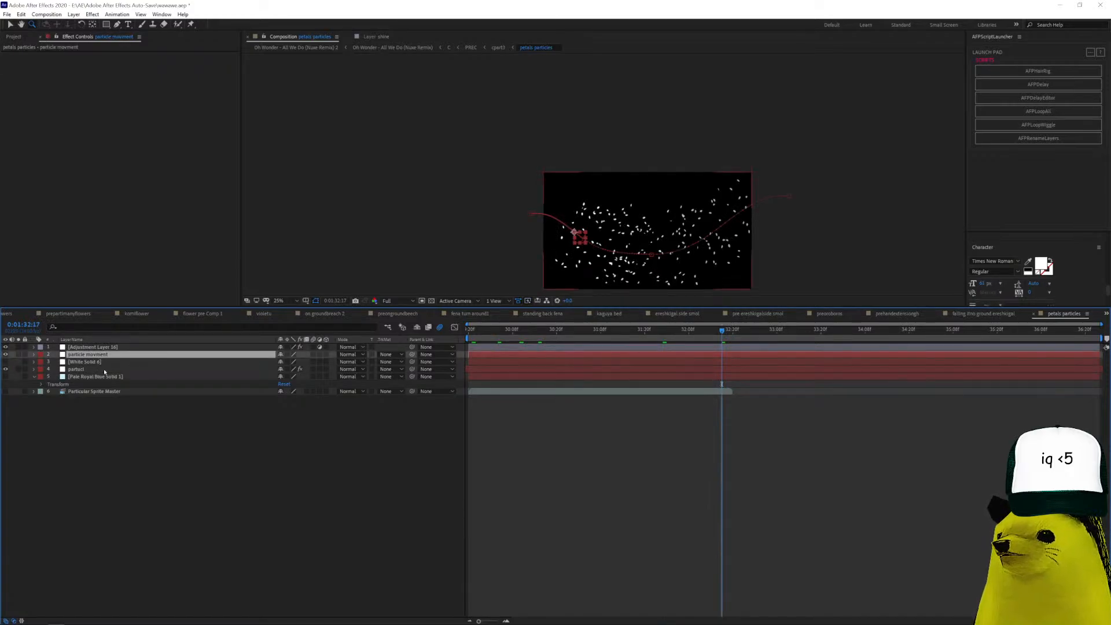
left_click(103, 369)
scroll(89, 210, "down", 10)
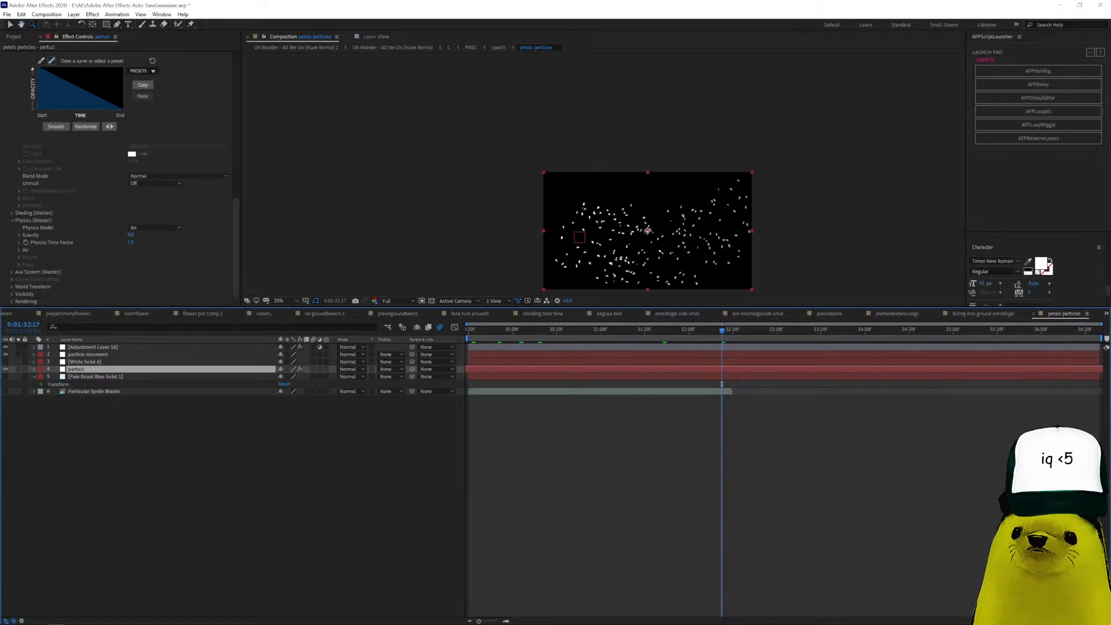
Find and open the komiinchair composition among the open compositions, and return to cpart3.
left_click(1105, 314)
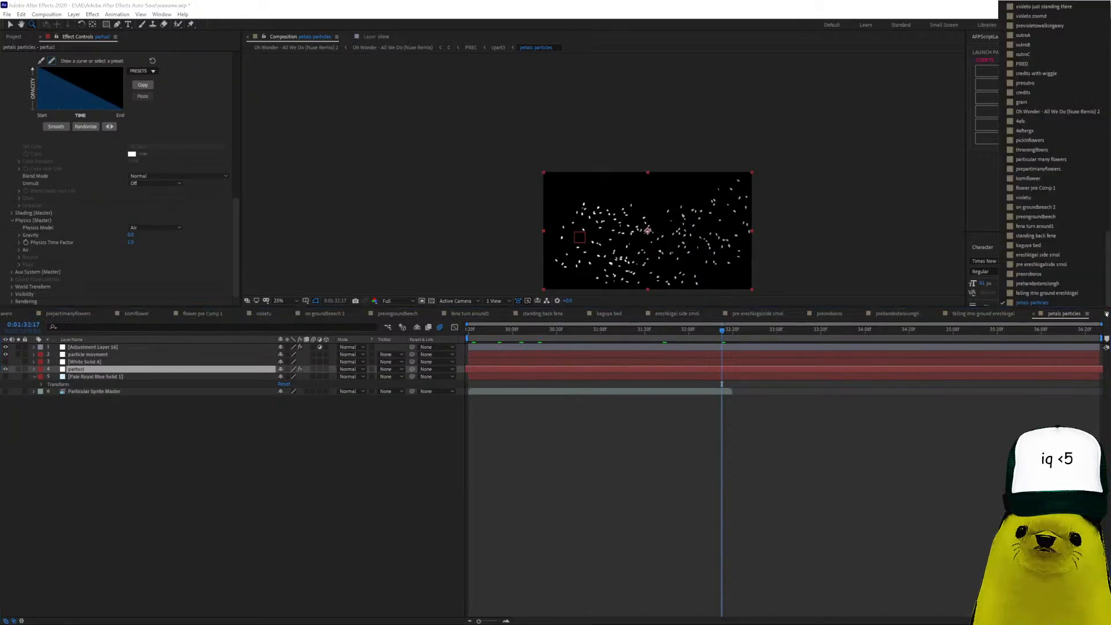
left_click(1045, 248)
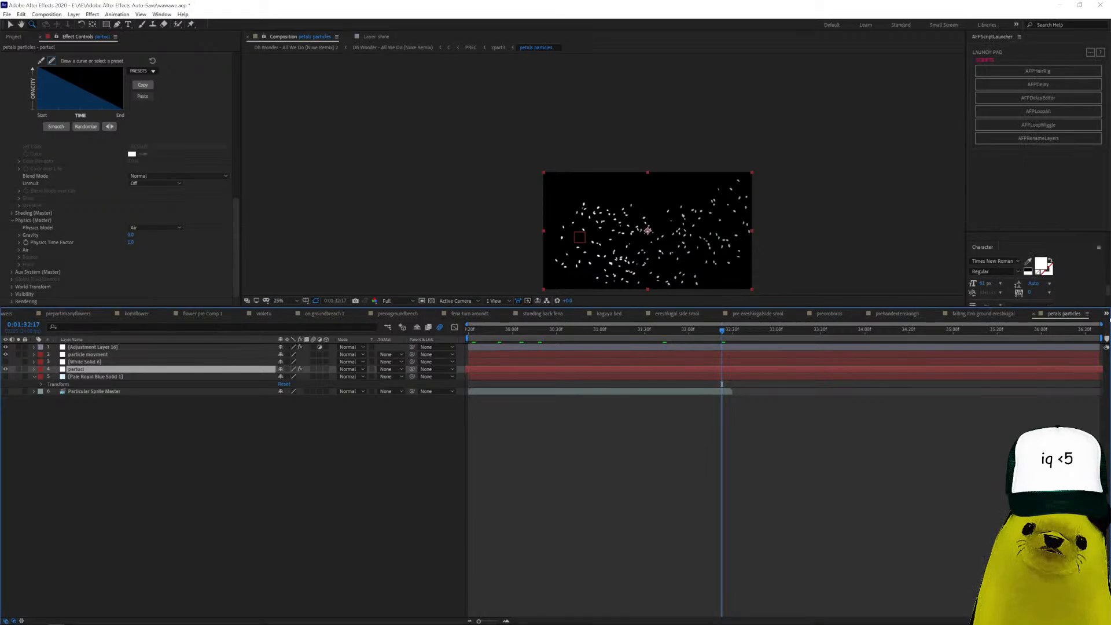
left_click(1106, 314)
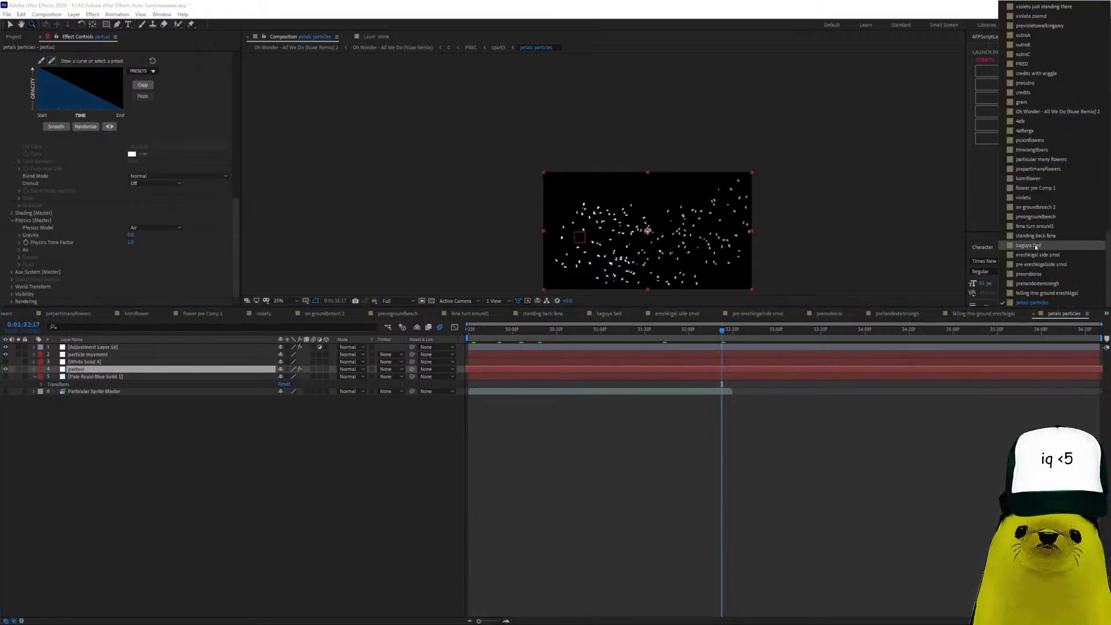
scroll(1041, 238, "up", 10)
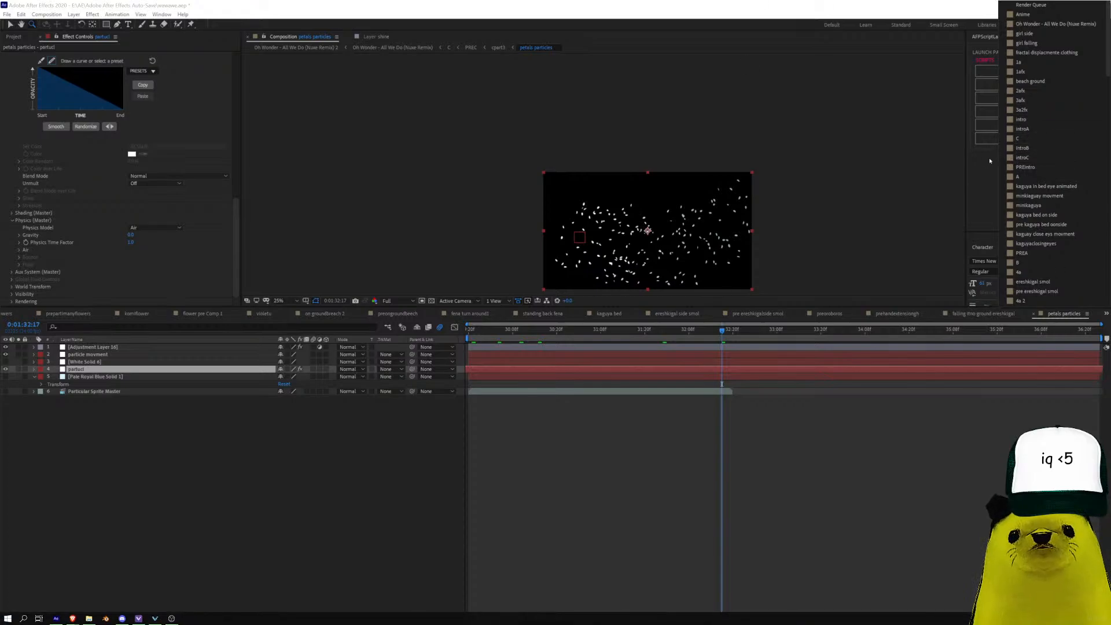
scroll(1028, 162, "down", 10)
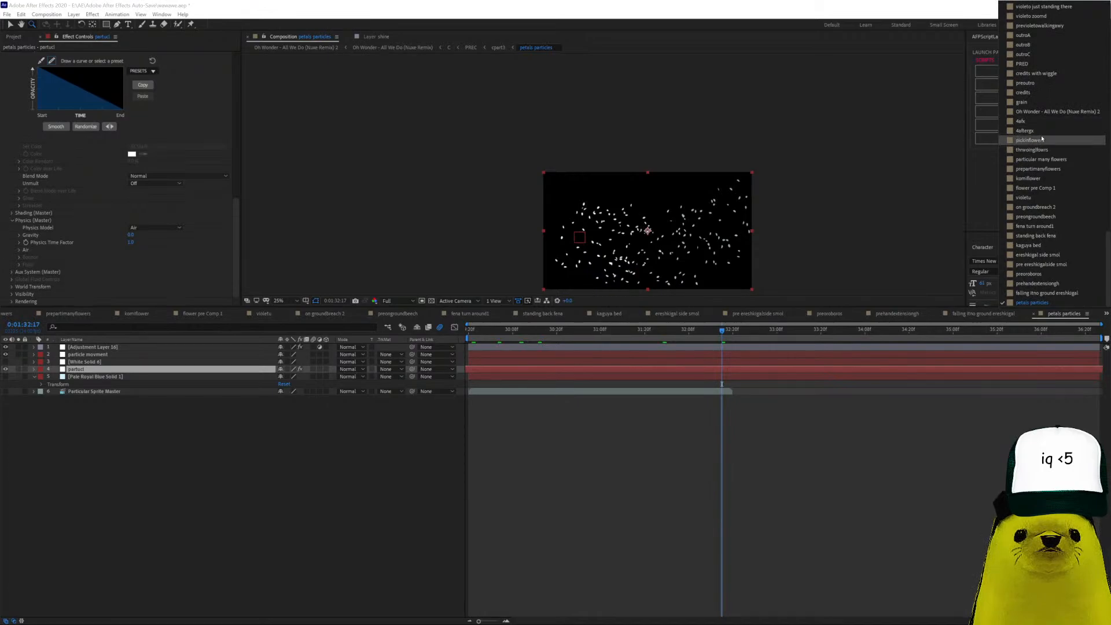
scroll(1042, 138, "up", 5)
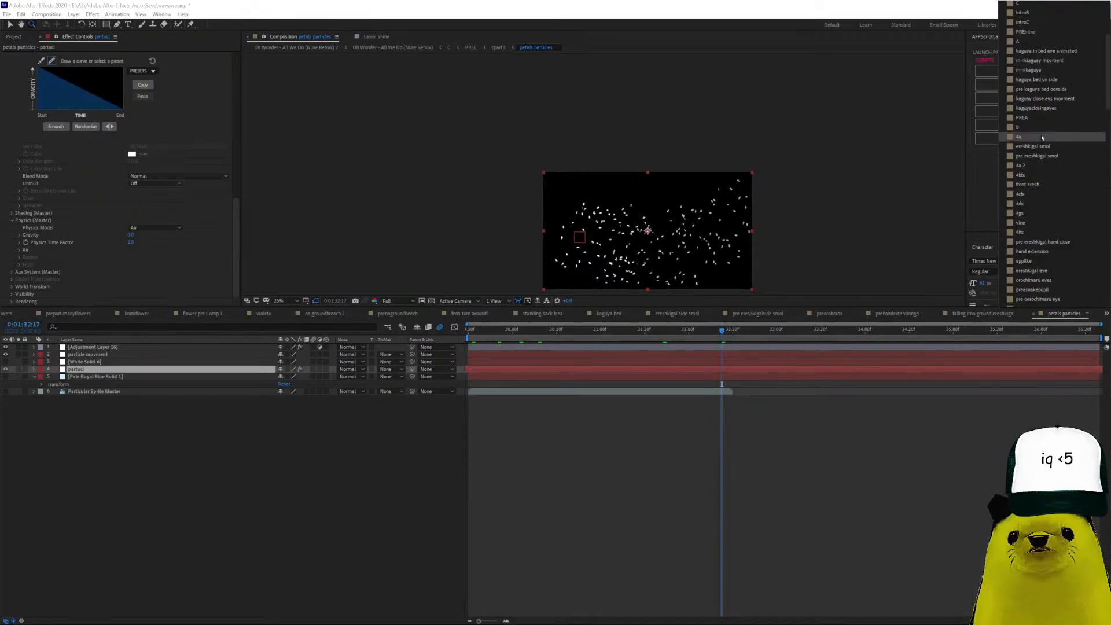
scroll(1037, 190, "down", 5)
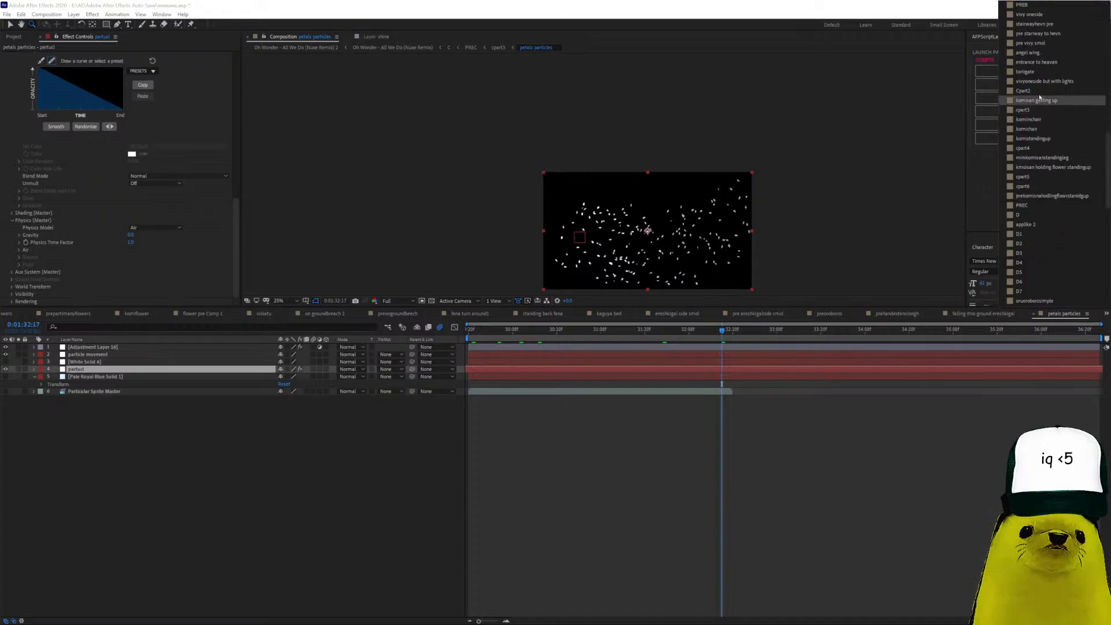
left_click(1040, 119)
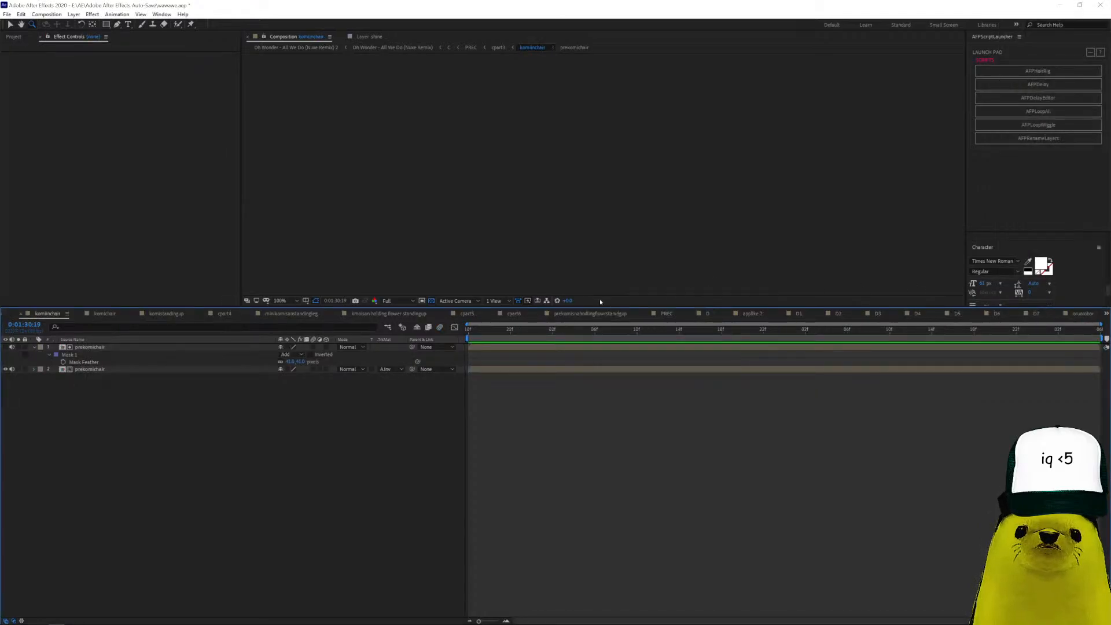
left_click(8, 314)
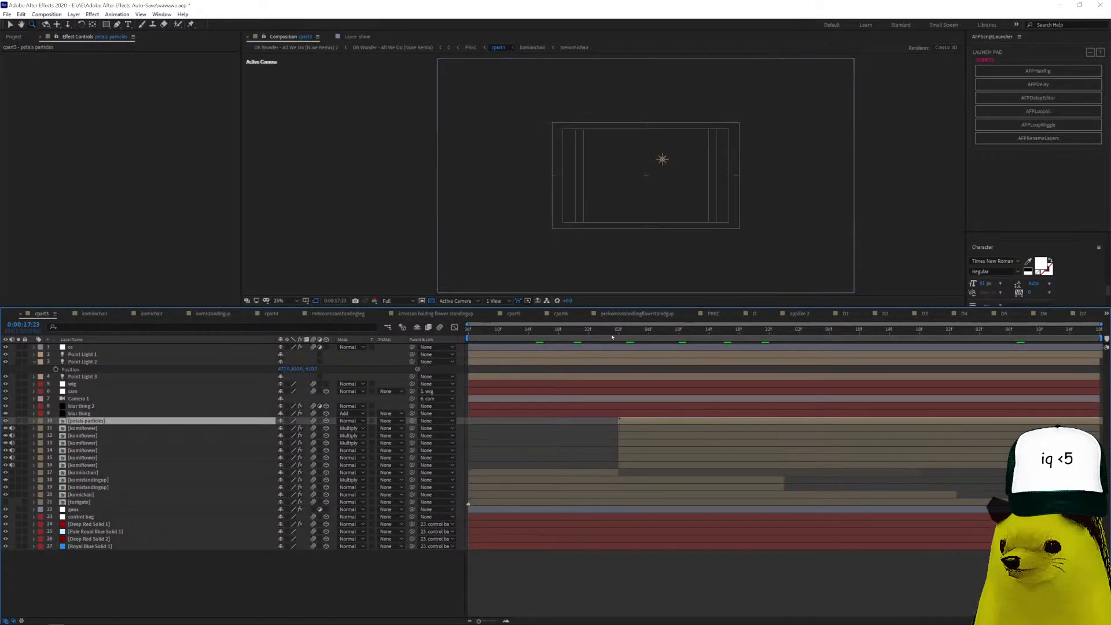
Scrub cpart3 and examine the petals around the sun and chair up close, ending at 0:00:16:19.
left_click_drag(613, 335, 867, 336)
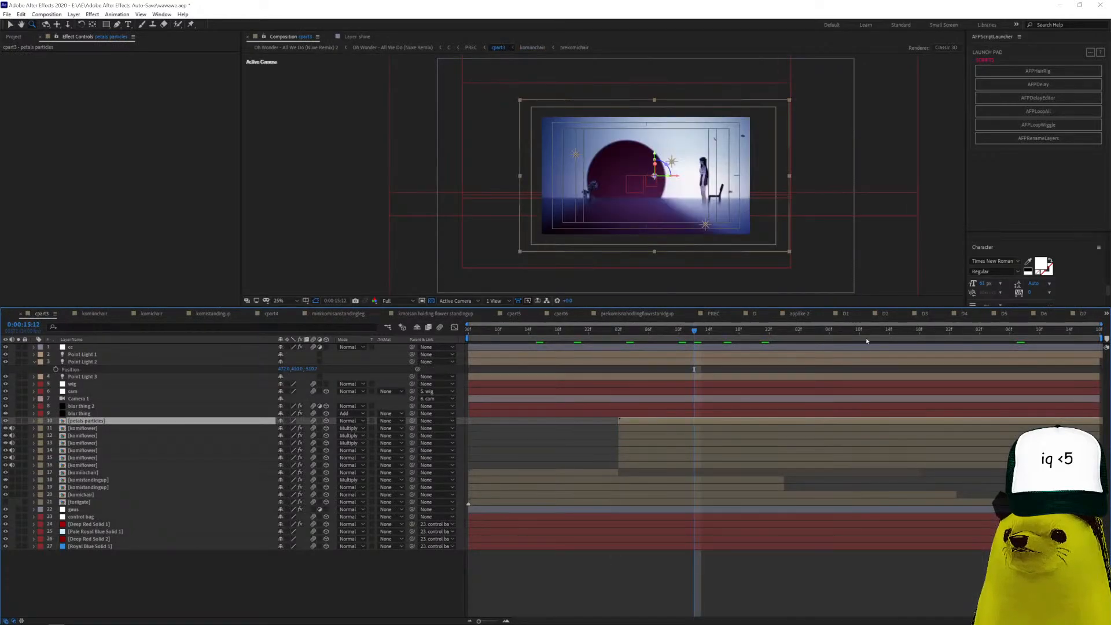
left_click(727, 197)
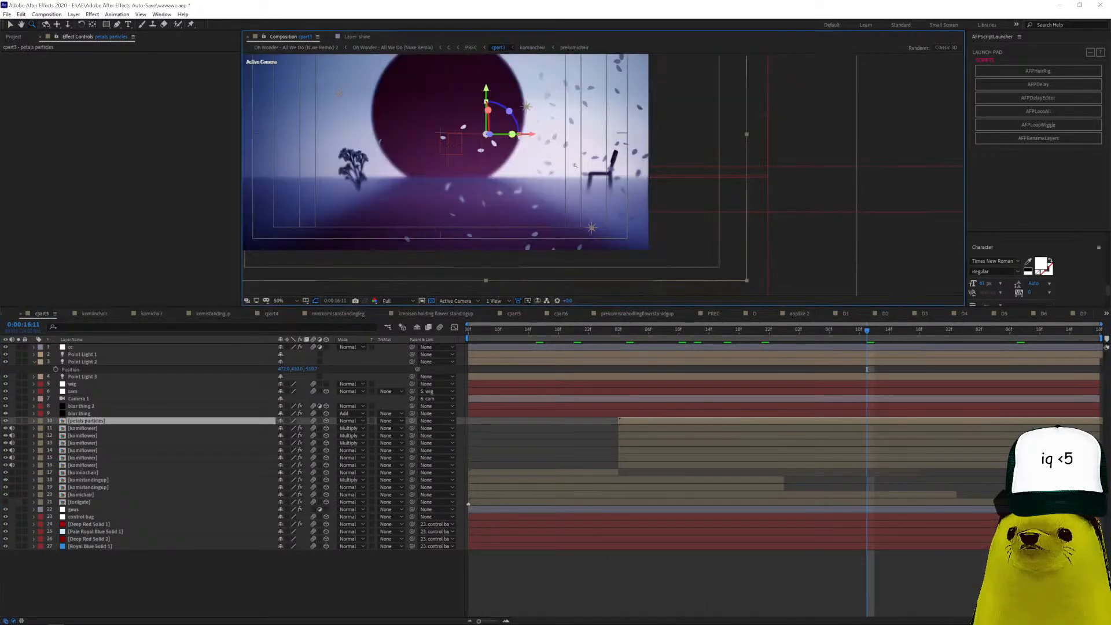
left_click(589, 163)
scroll(575, 155, "down", 1)
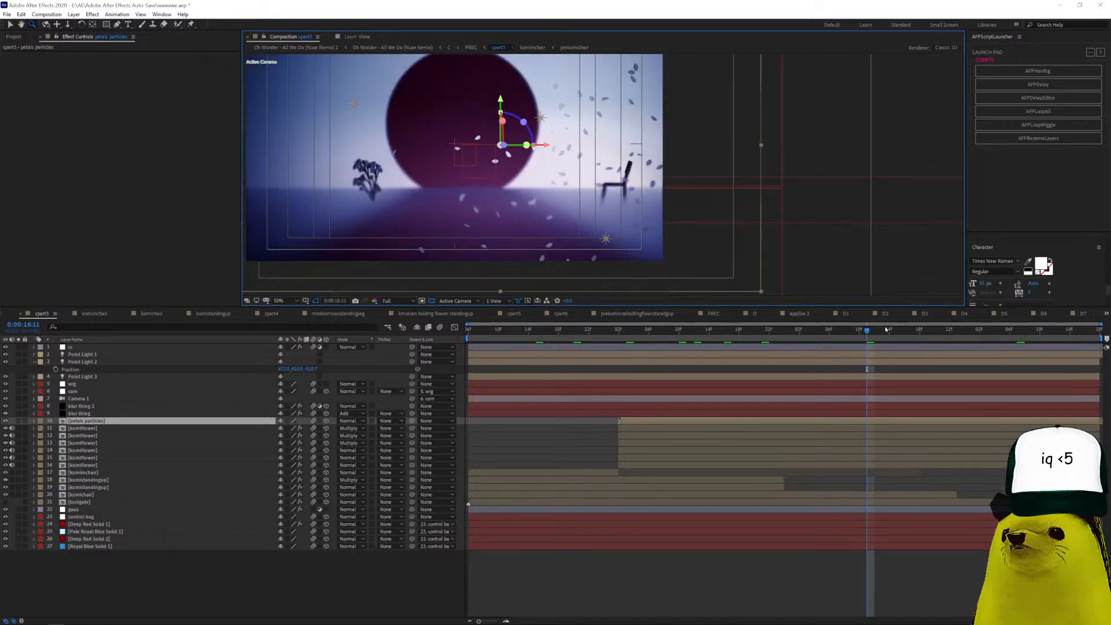
left_click(926, 339)
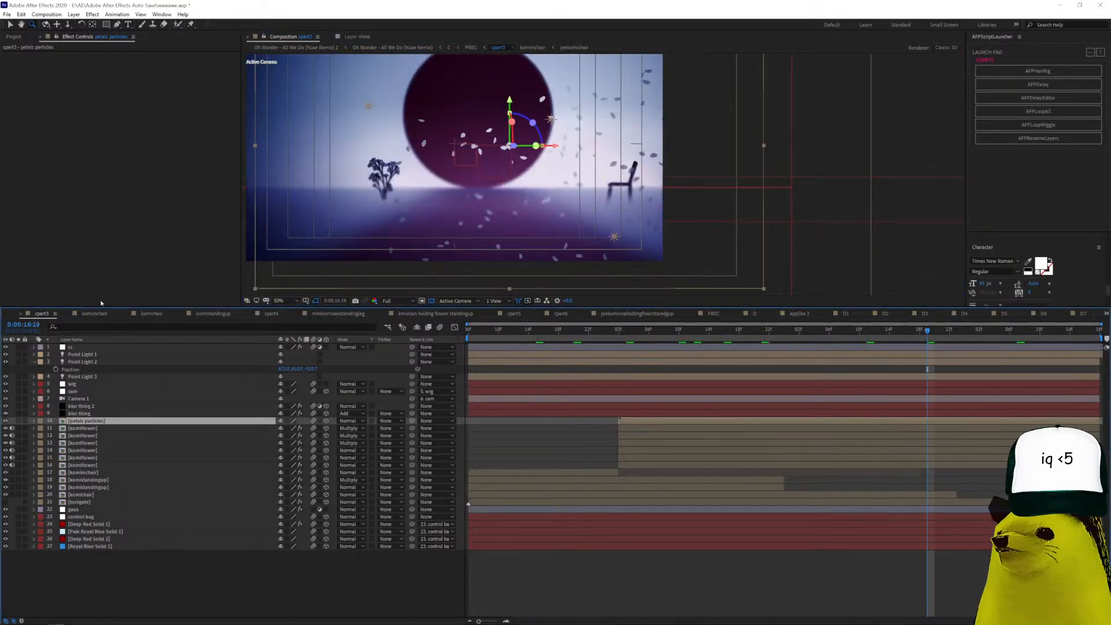
Open the cpart4 composition, examine the standing figure and petals up close at 0:00:18:01, and preview its camera animation.
left_click(271, 313)
left_click(533, 332)
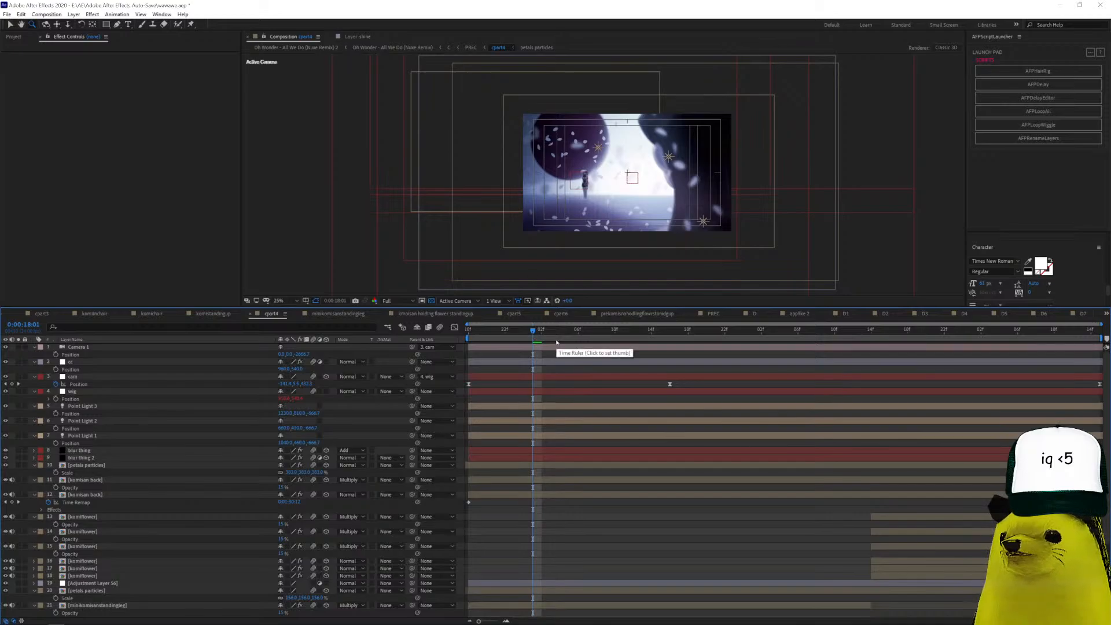
scroll(636, 168, "up", 1)
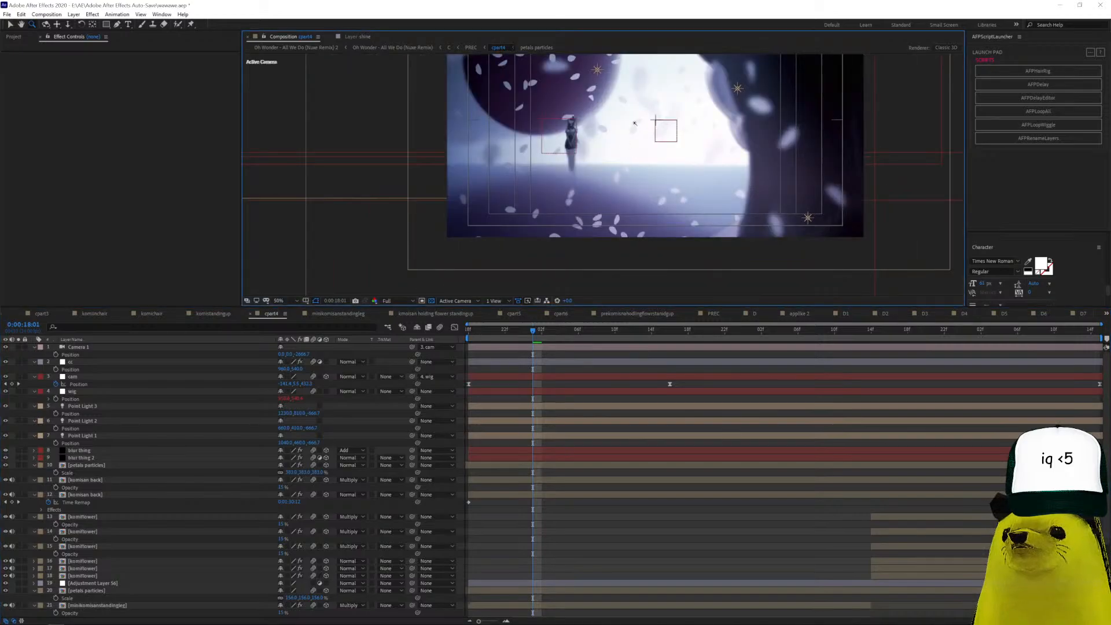
scroll(623, 143, "down", 1)
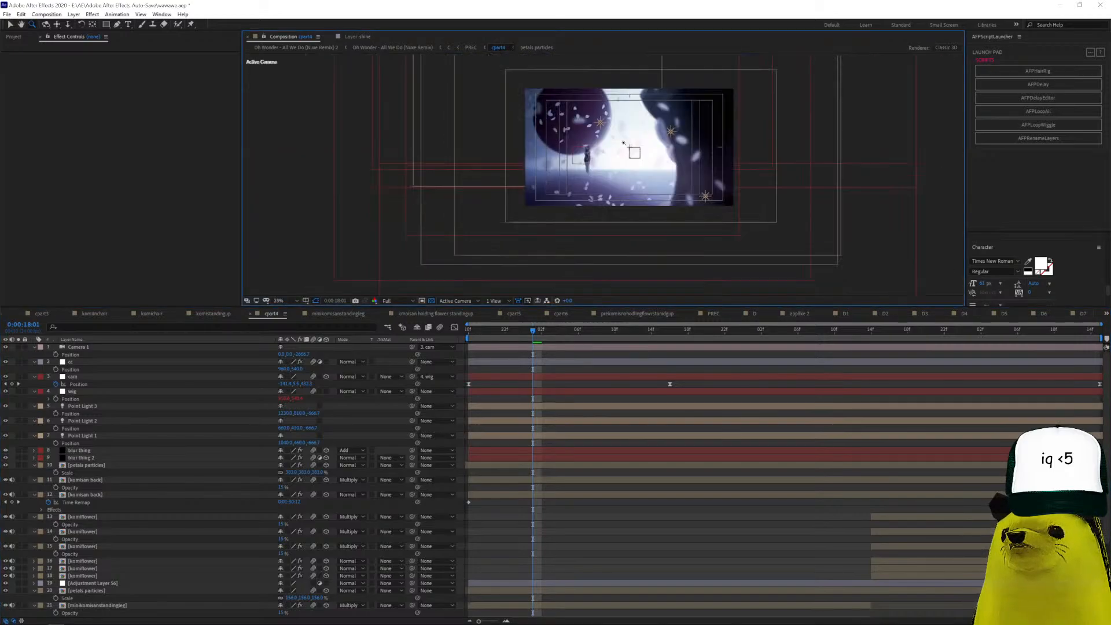
scroll(613, 154, "up", 1)
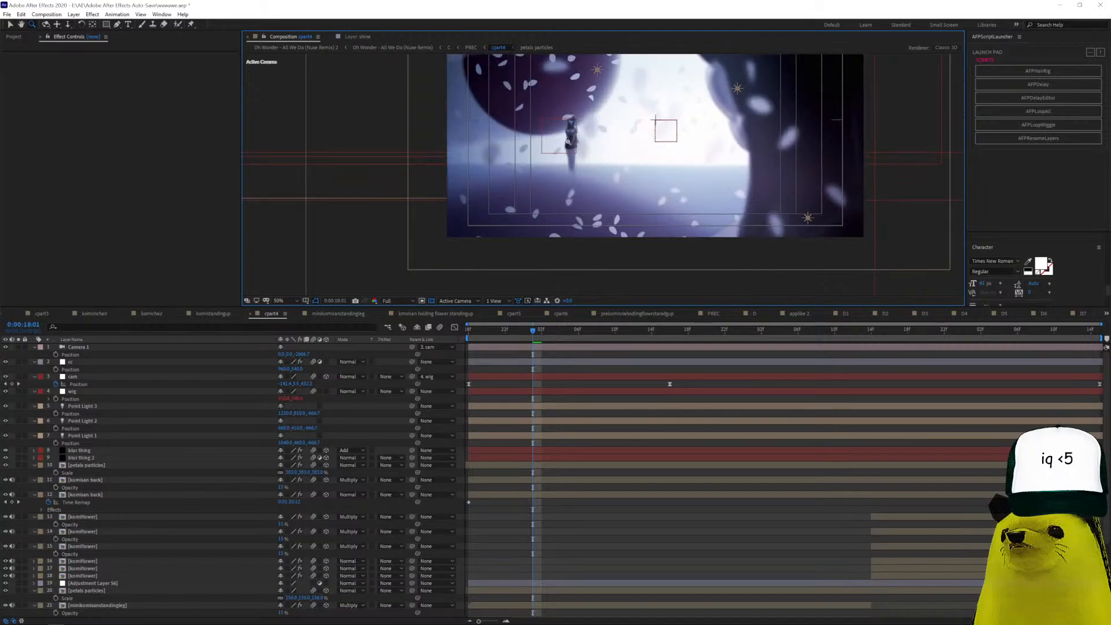
scroll(648, 153, "down", 2)
scroll(642, 152, "up", 1)
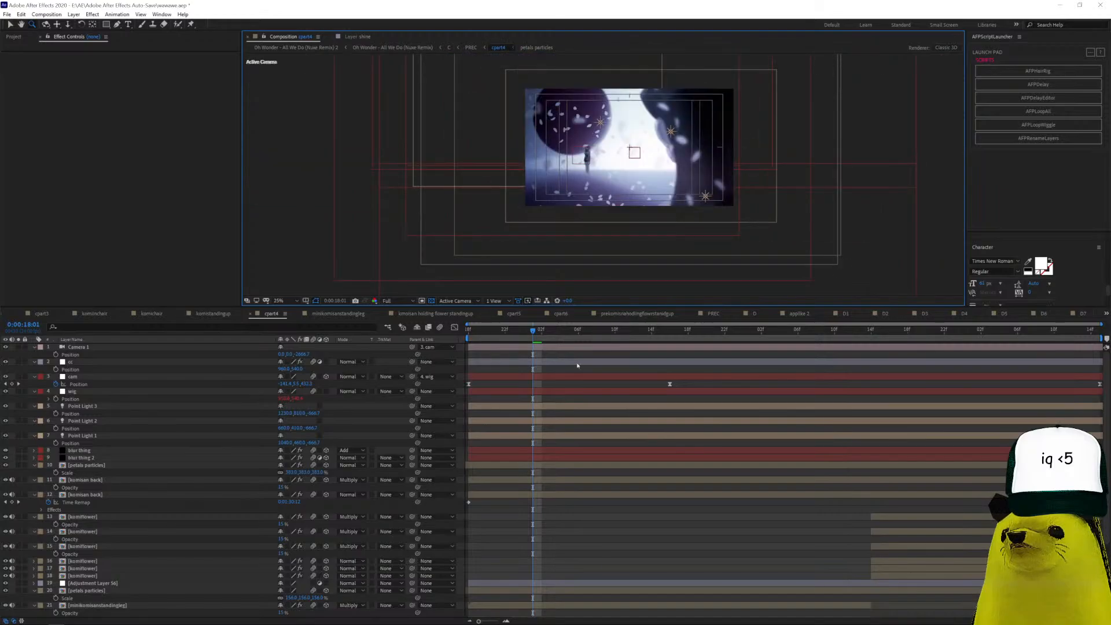
key("space")
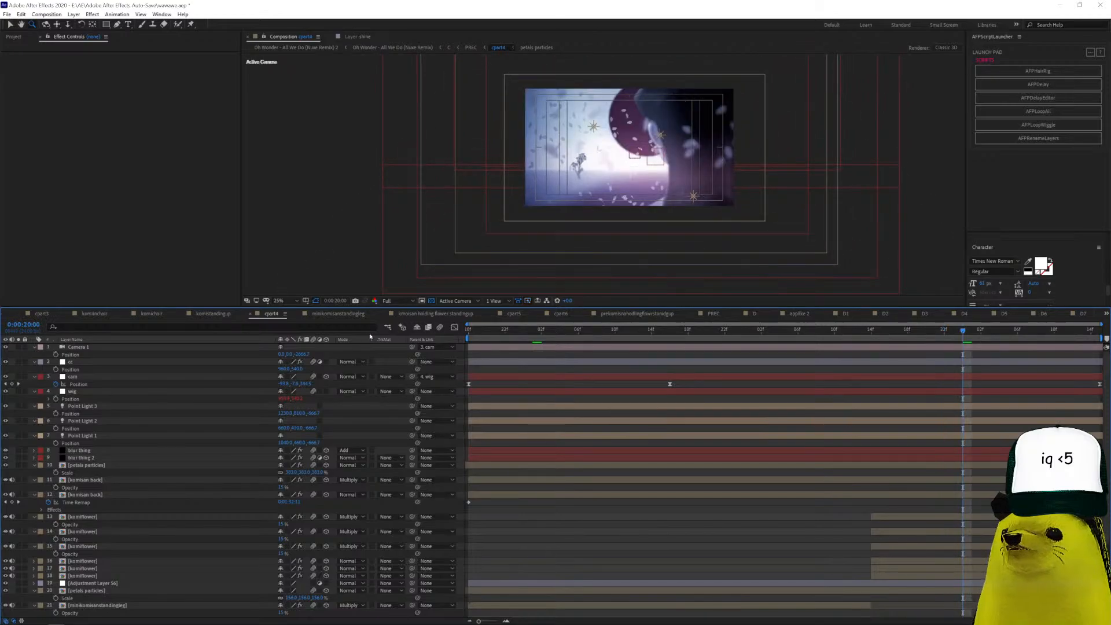
Open the cpart5 composition, scrub its opening frames, and examine the hand holding the flower up close.
left_click(514, 315)
left_click(540, 340)
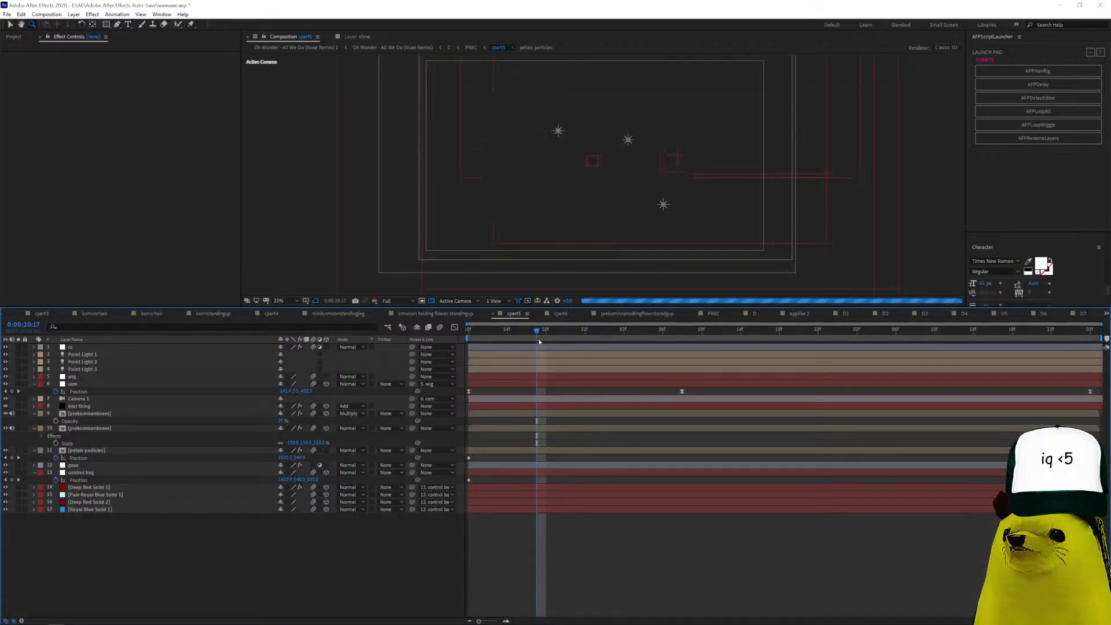
left_click_drag(558, 334, 517, 335)
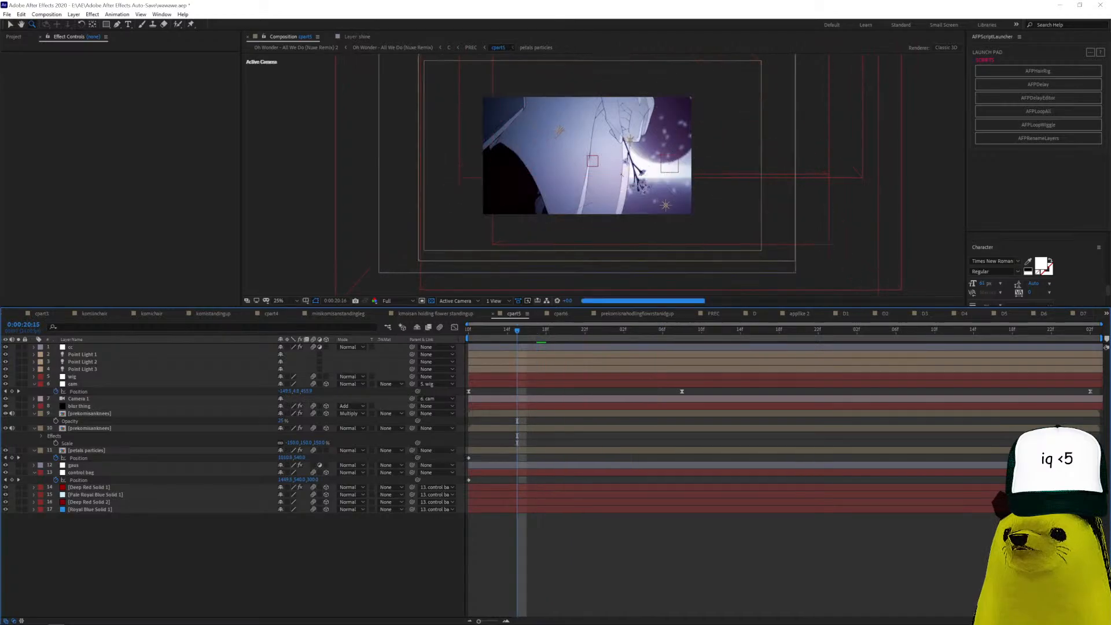
scroll(623, 146, "up", 2)
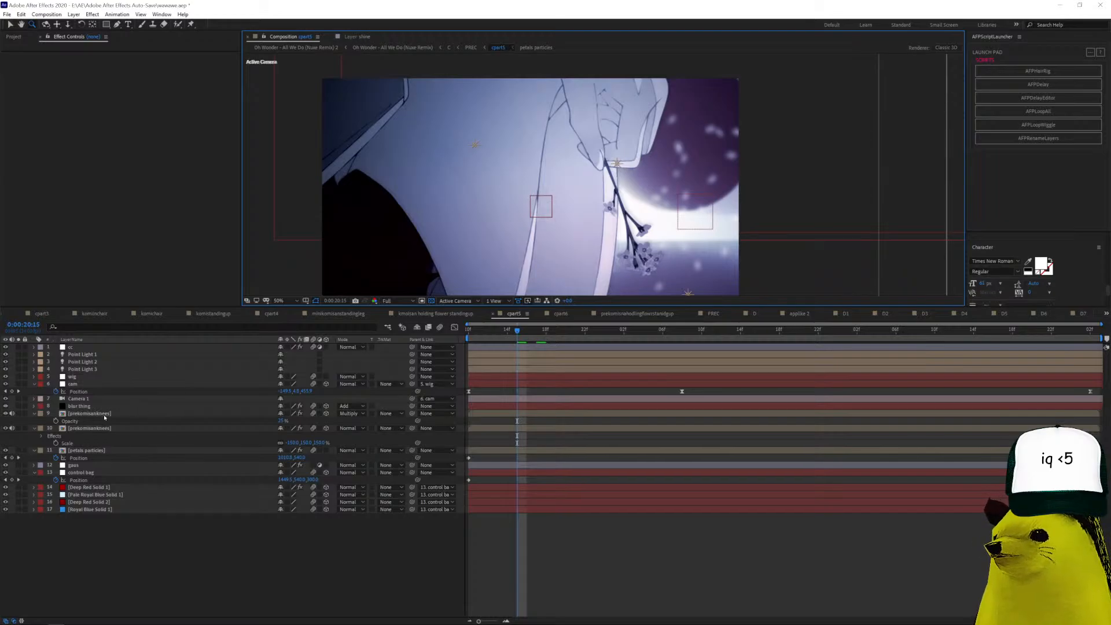
Open the prekomisanknees precomp and inspect the masks and effects of its three komisan knees layers.
double_click(103, 414)
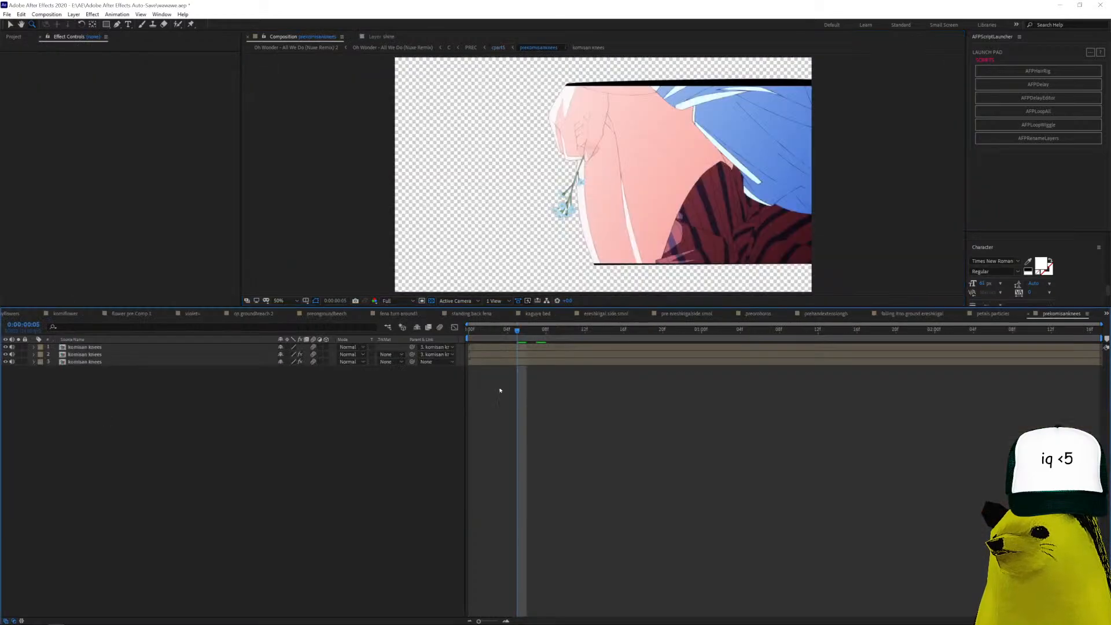
left_click(565, 347)
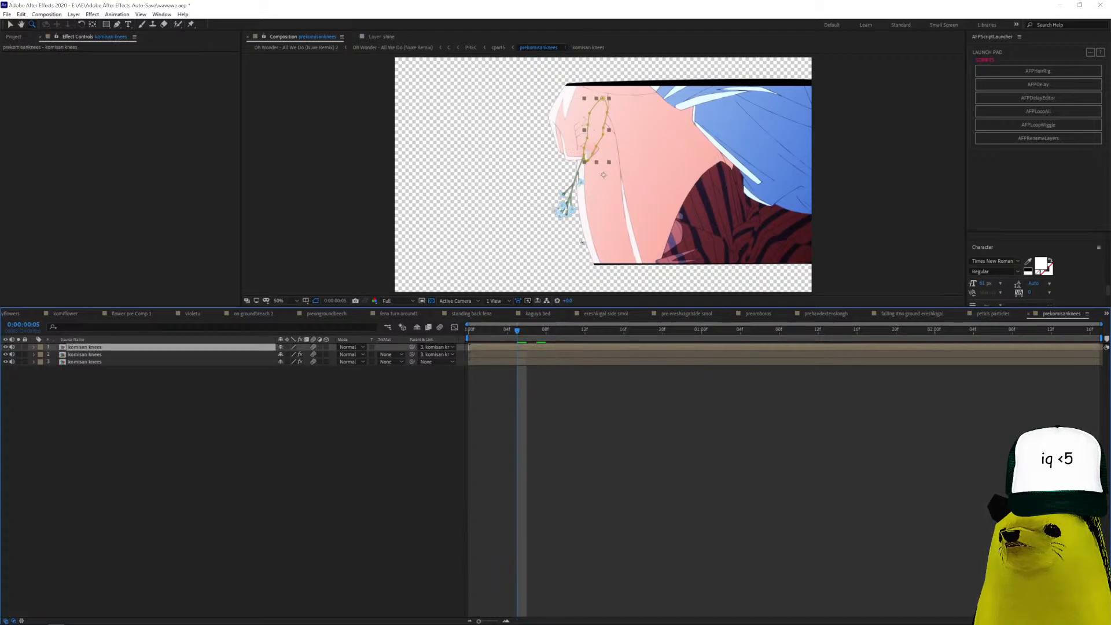
left_click(540, 354)
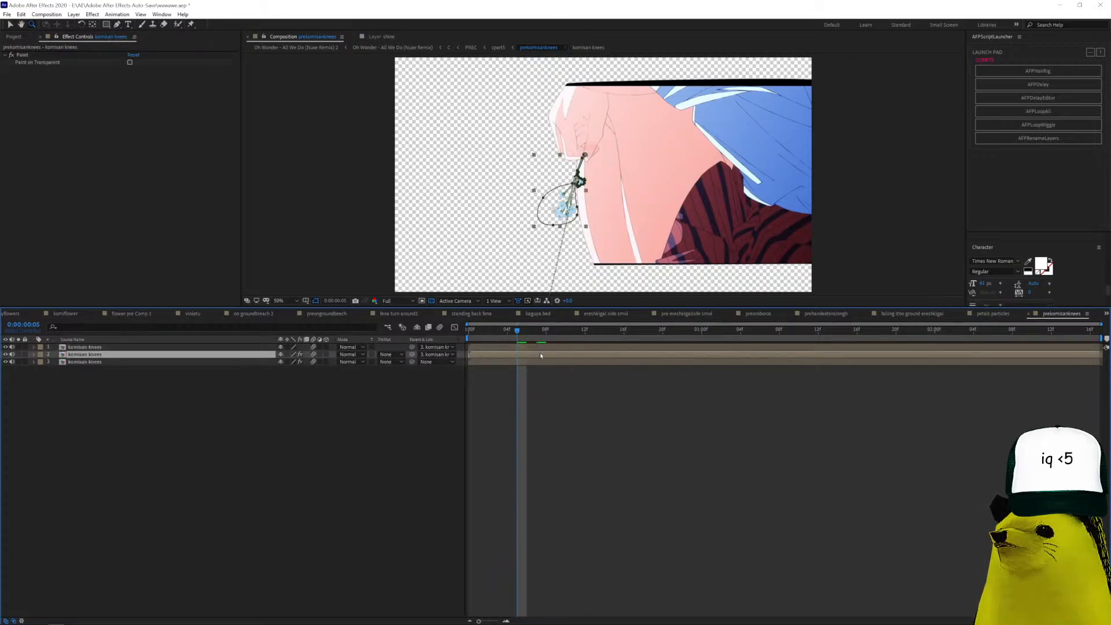
left_click(548, 361)
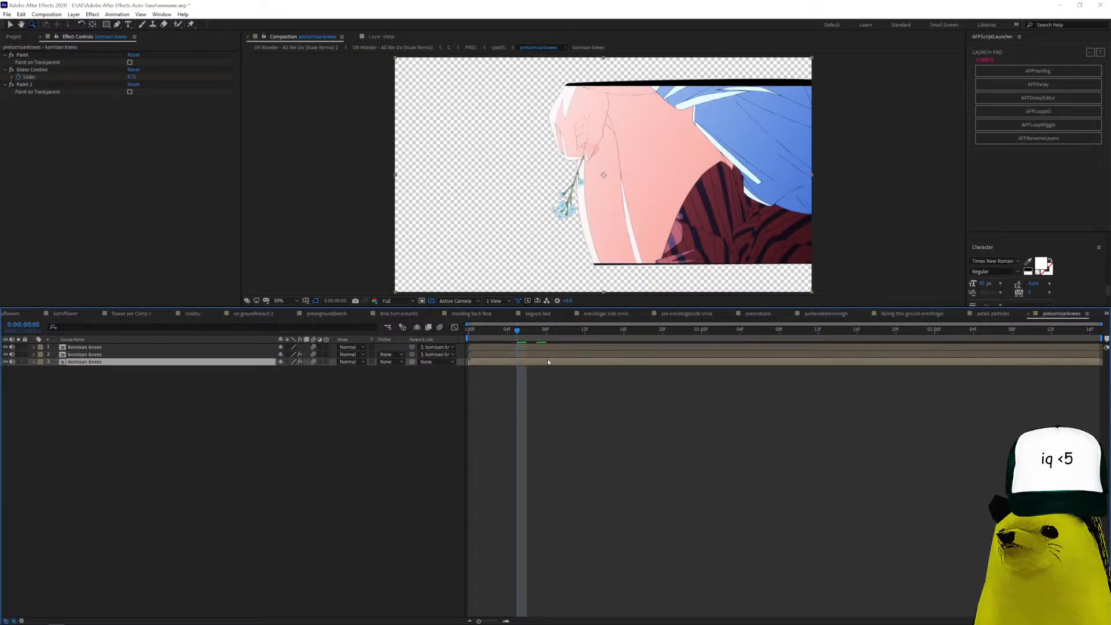
Examine the bottom komisan knees layer's Slider Control keyframes, position and rotation, and preview the falling flower from the first frame.
left_click_drag(519, 332, 448, 377)
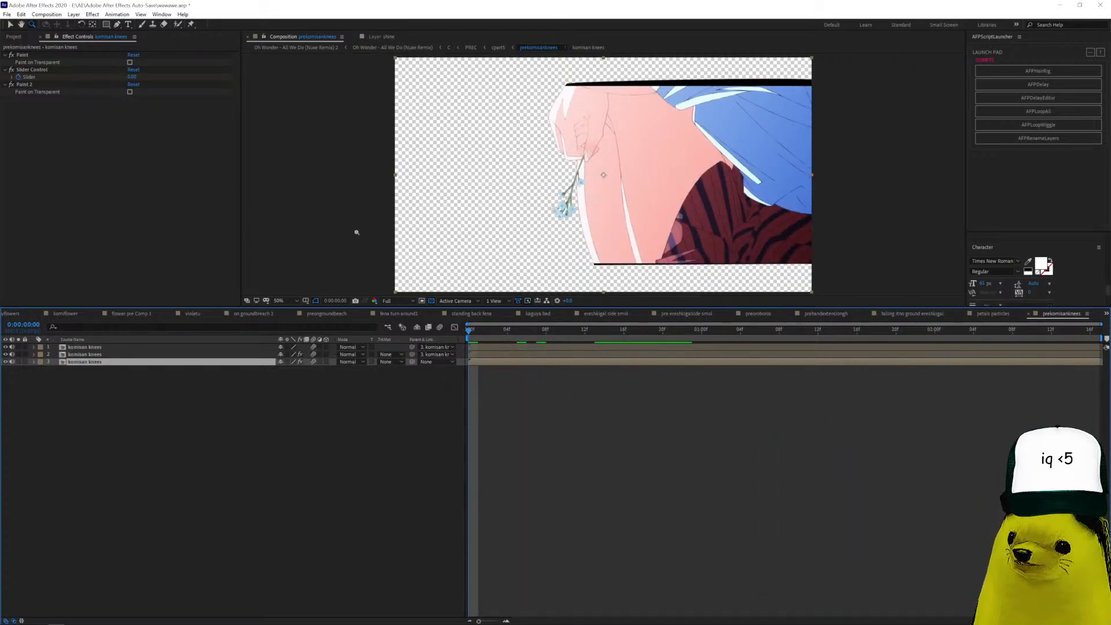
key("u")
left_click_drag(492, 353, 324, 342)
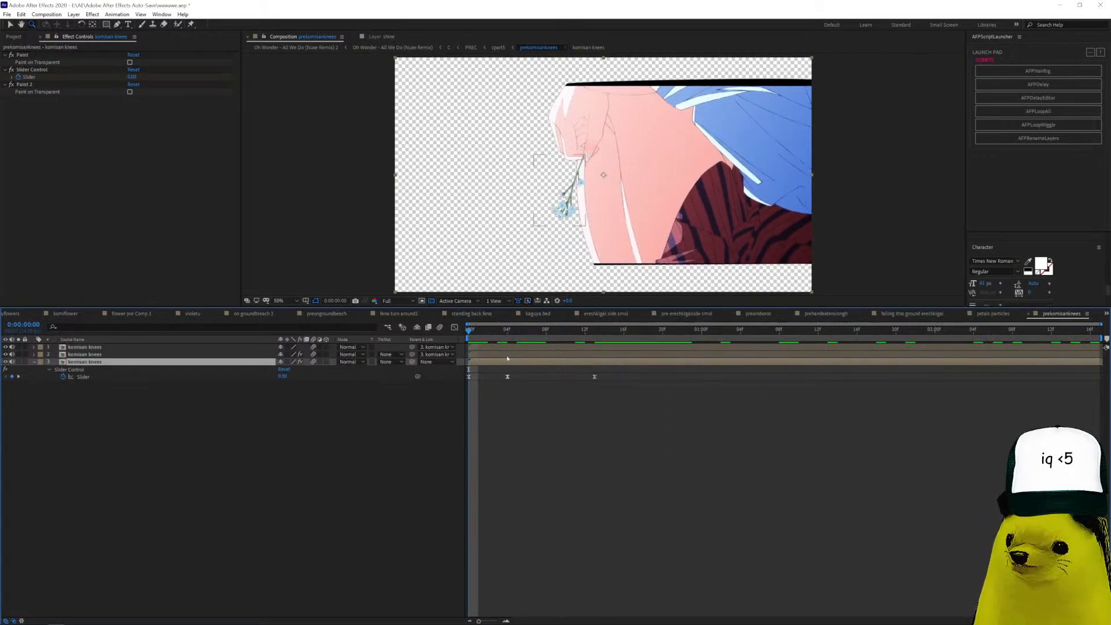
key("p")
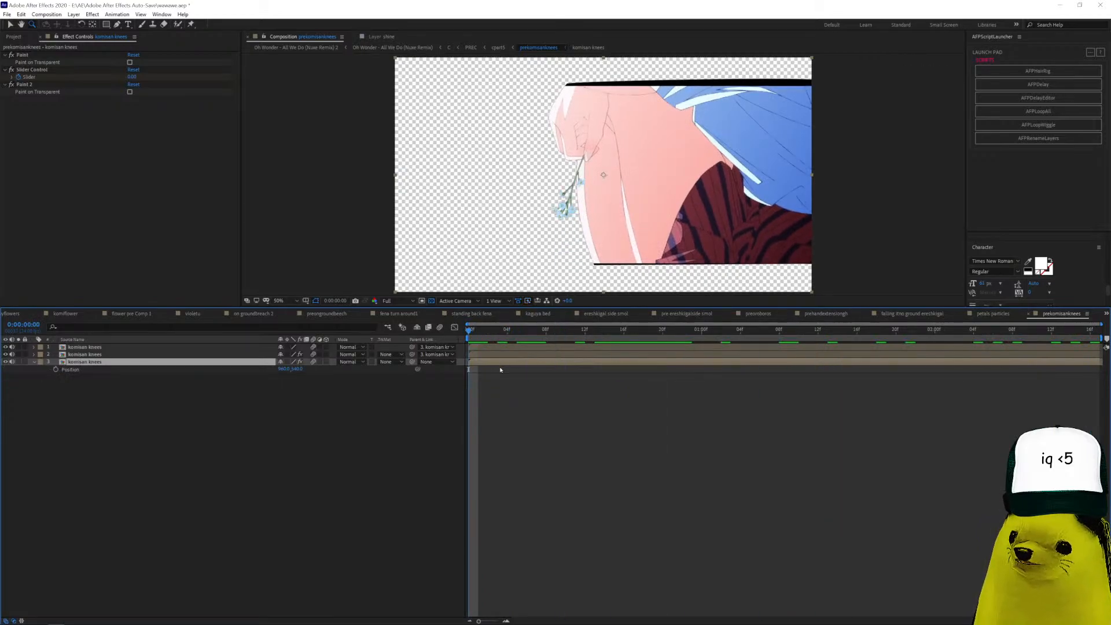
key("r")
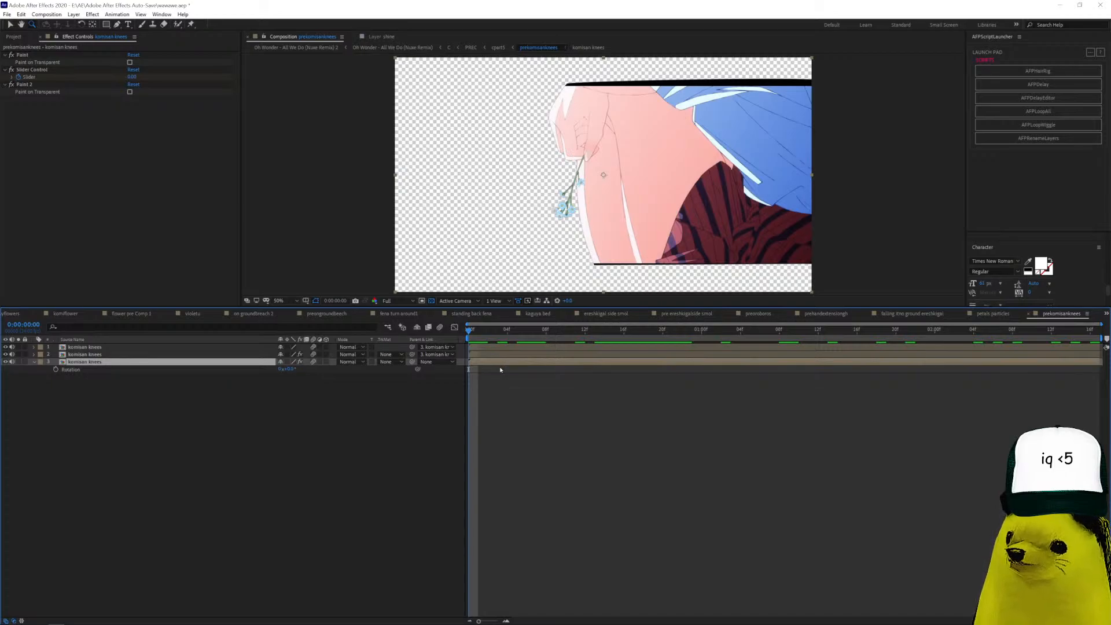
key("u")
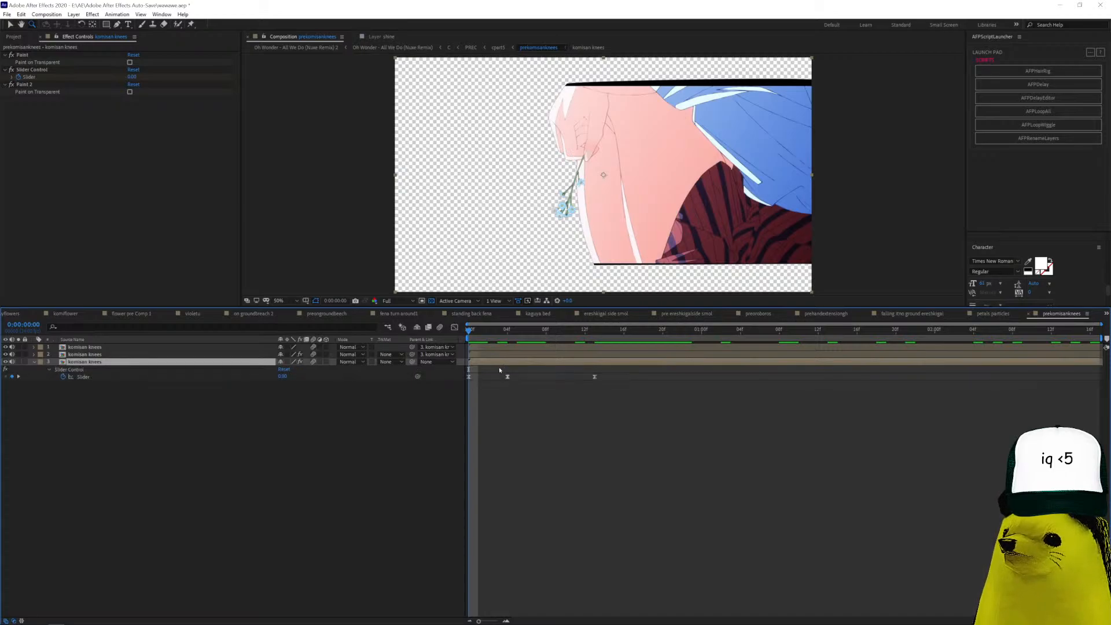
key("space")
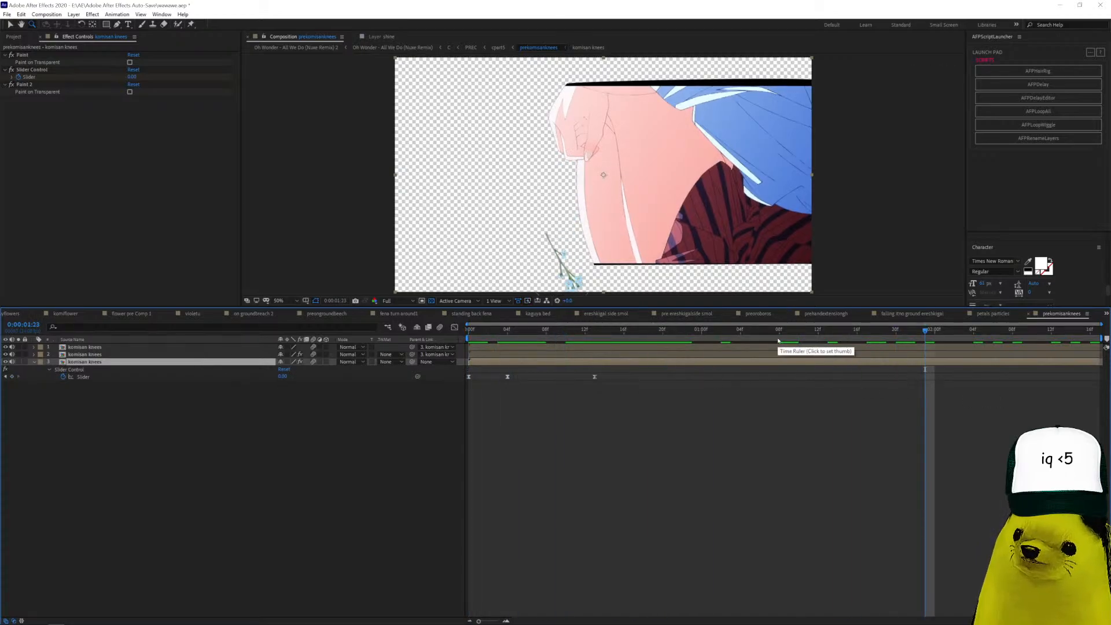
Reveal the bottom komisan knees layer's Paint strokes and rotation, and examine the whole prekomisanknees frame at a smaller magnification.
key("p")
key("p")
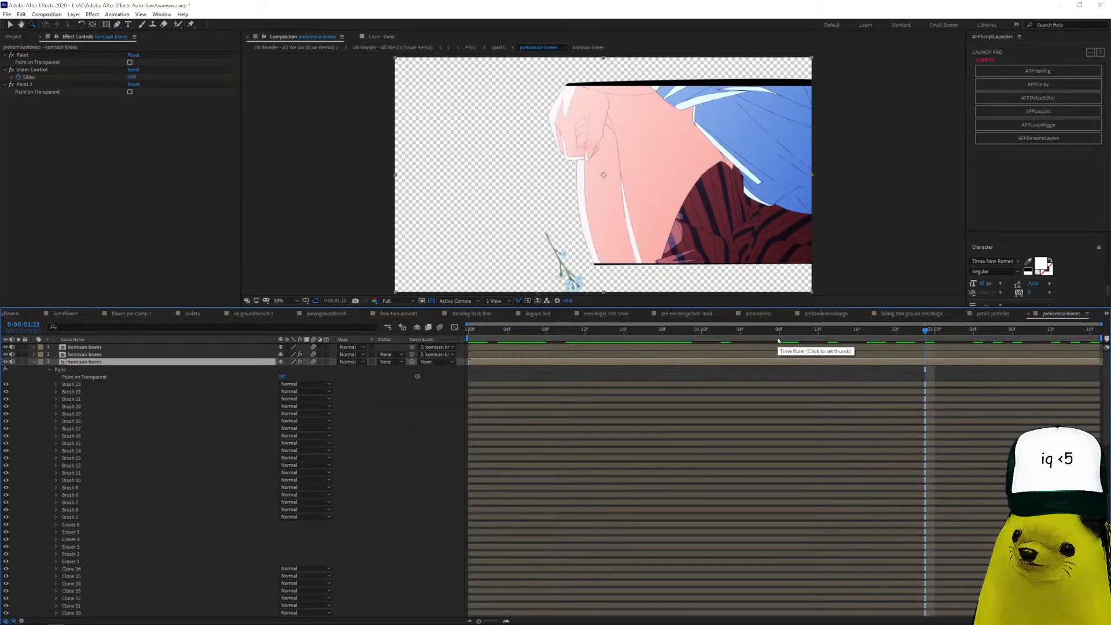
key("r")
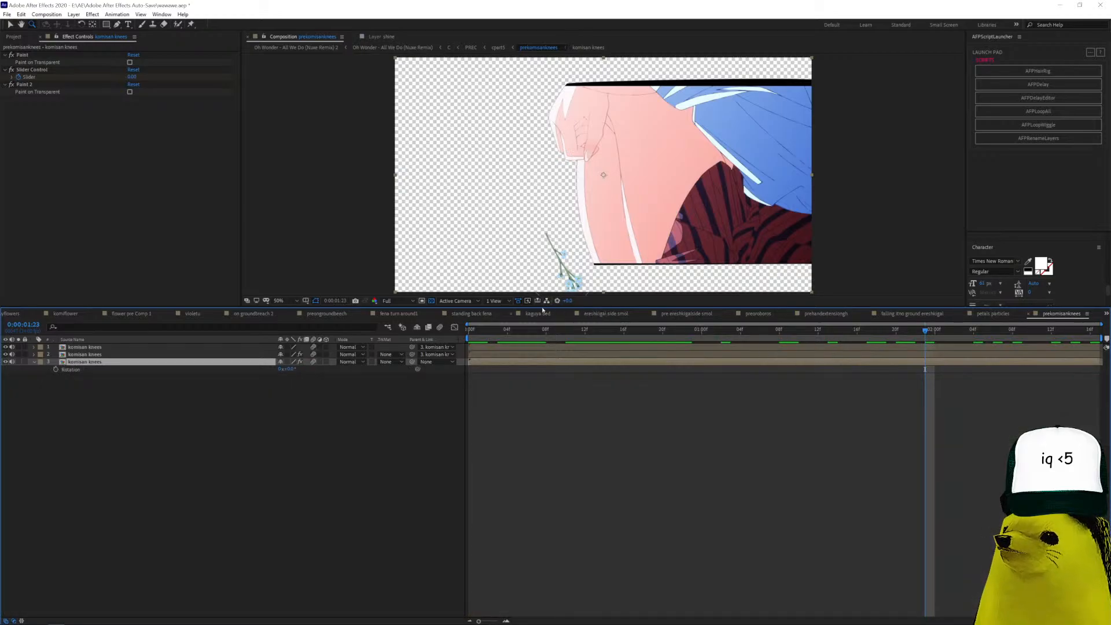
scroll(700, 206, "down", 3)
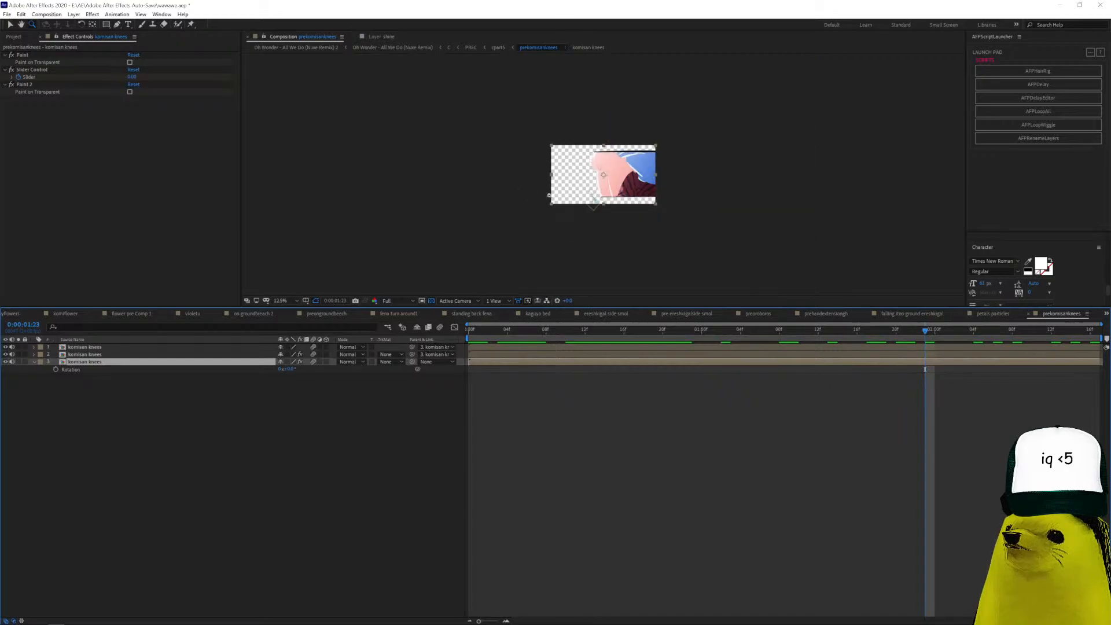
scroll(592, 168, "up", 1)
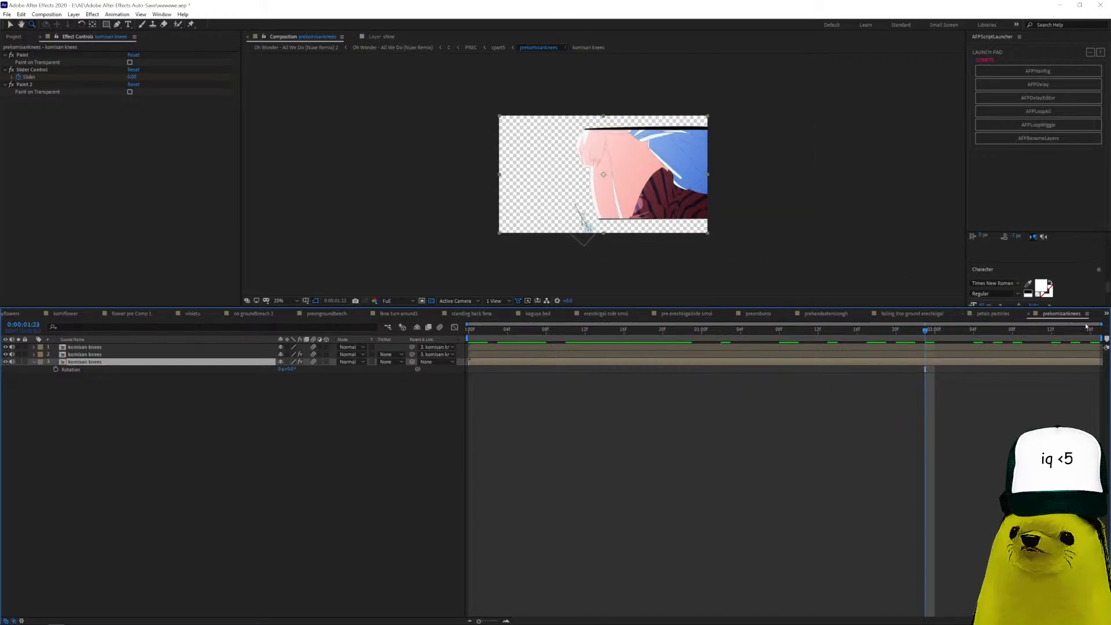
left_click(1106, 314)
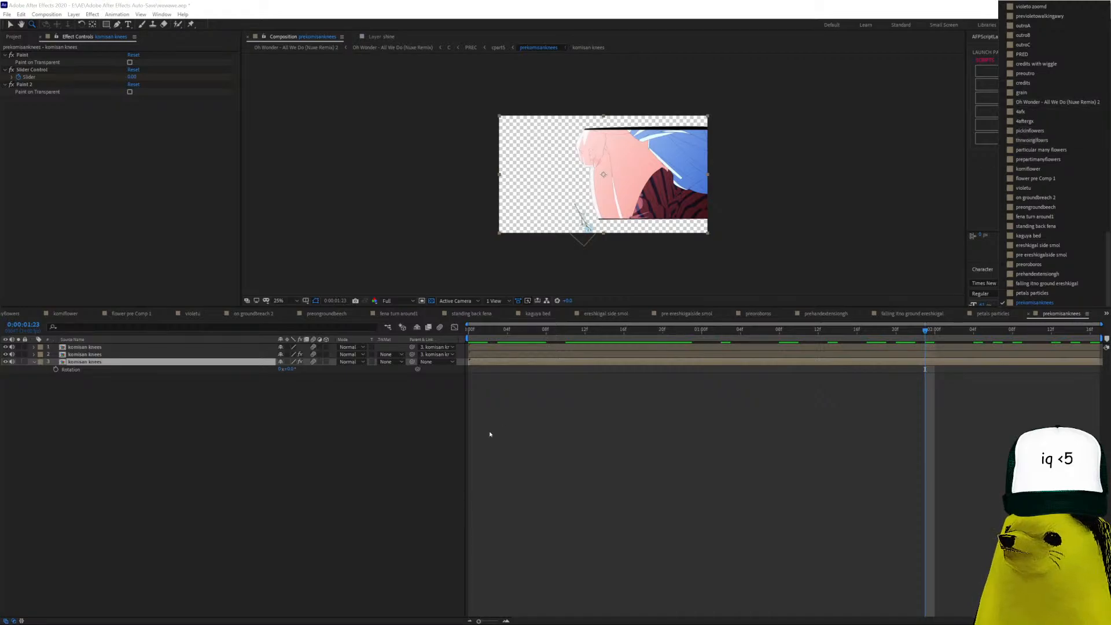
left_click(496, 369)
left_click(494, 363)
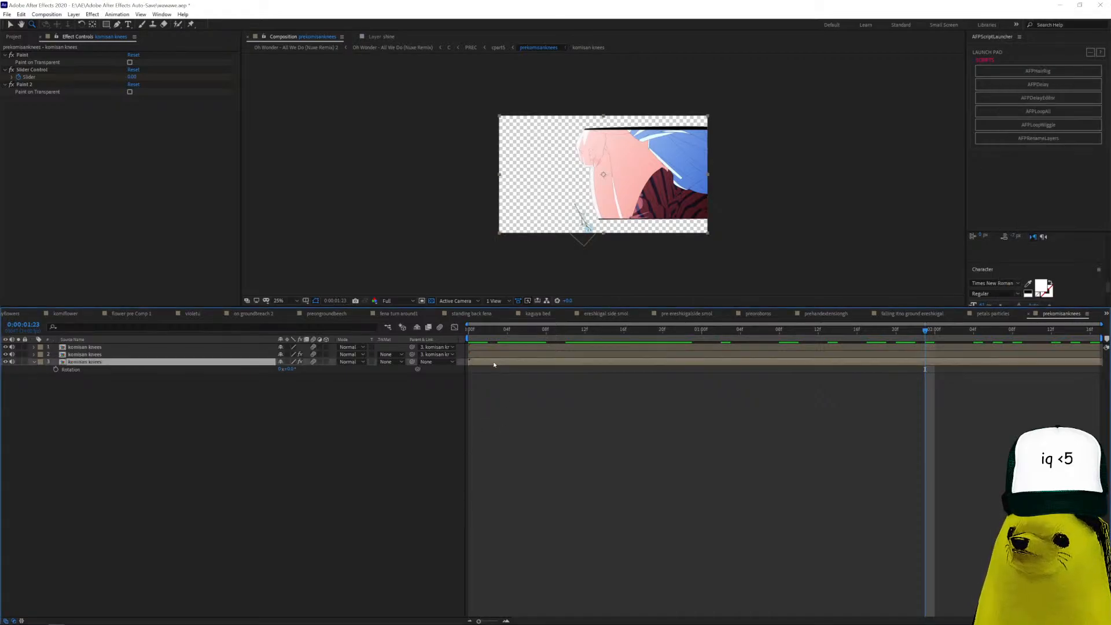
Examine the bottom komisan knees layer's transform properties, then open its source precomp and scrub the footage to 0:01:31:06.
left_click(35, 363)
left_click(35, 362)
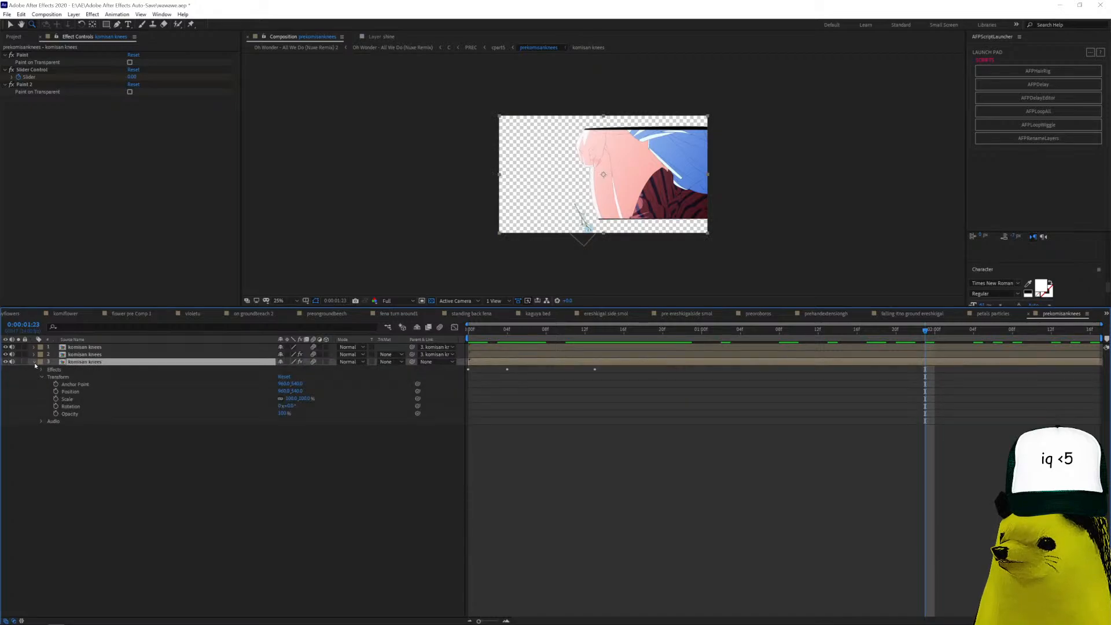
left_click_drag(528, 330, 334, 362)
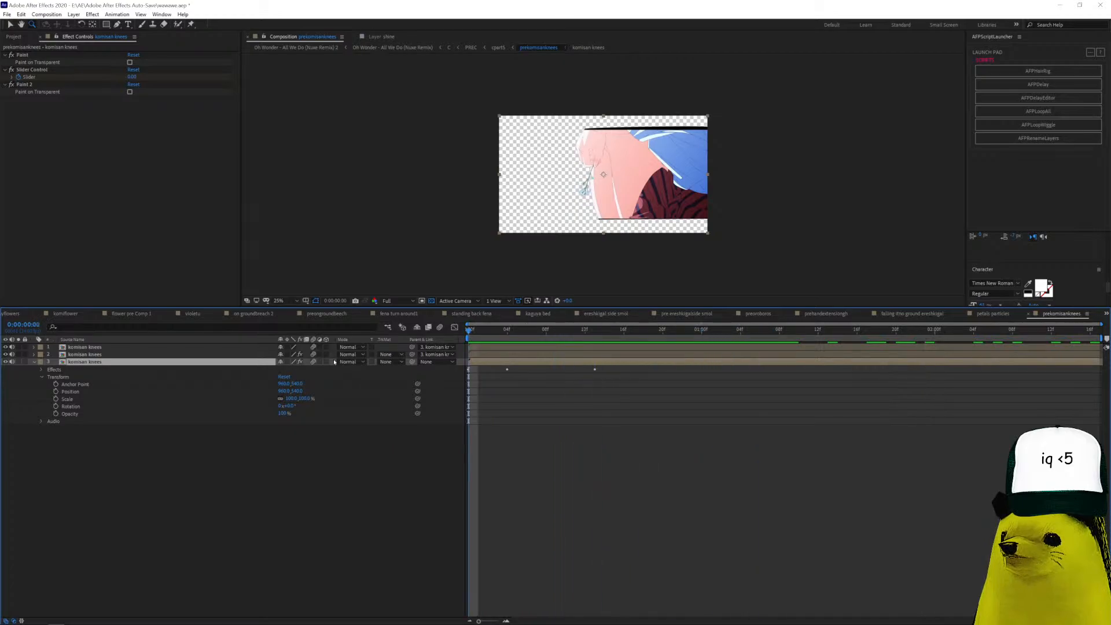
double_click(480, 363)
left_click_drag(468, 330, 688, 330)
Find and open composition C among the open compositions, and open its PREC precomp.
left_click(1107, 314)
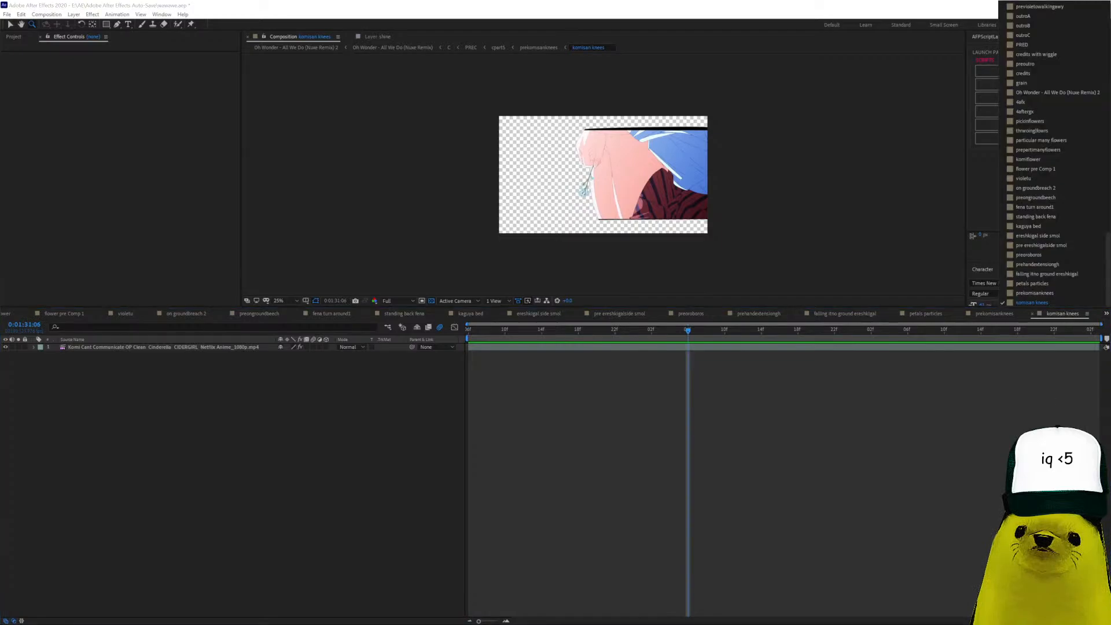
scroll(1065, 159, "up", 10)
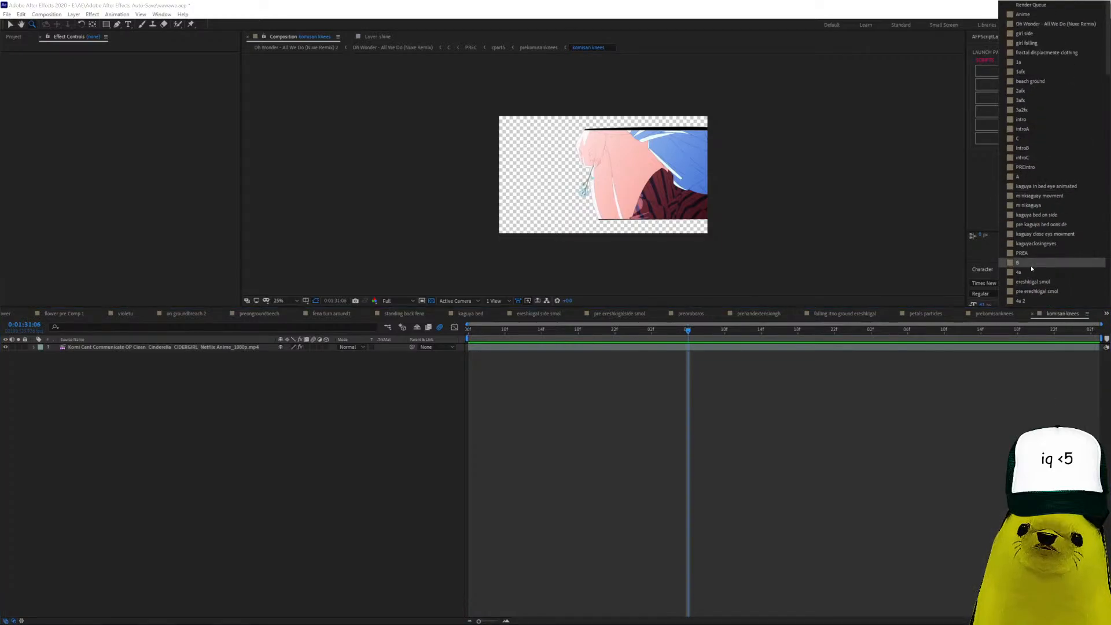
left_click(1029, 141)
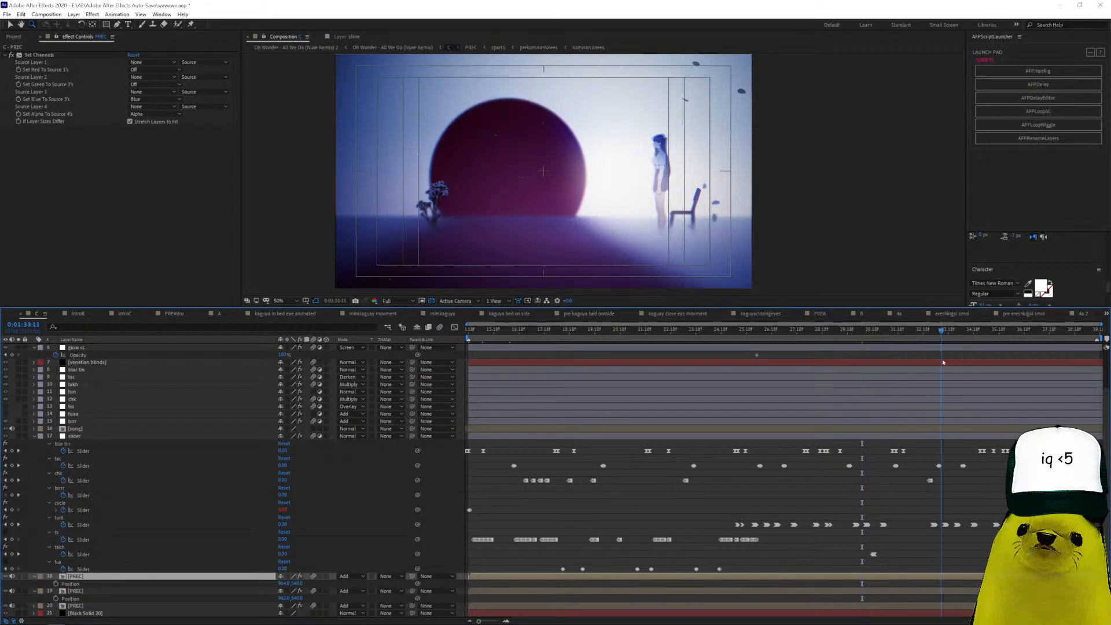
double_click(979, 577)
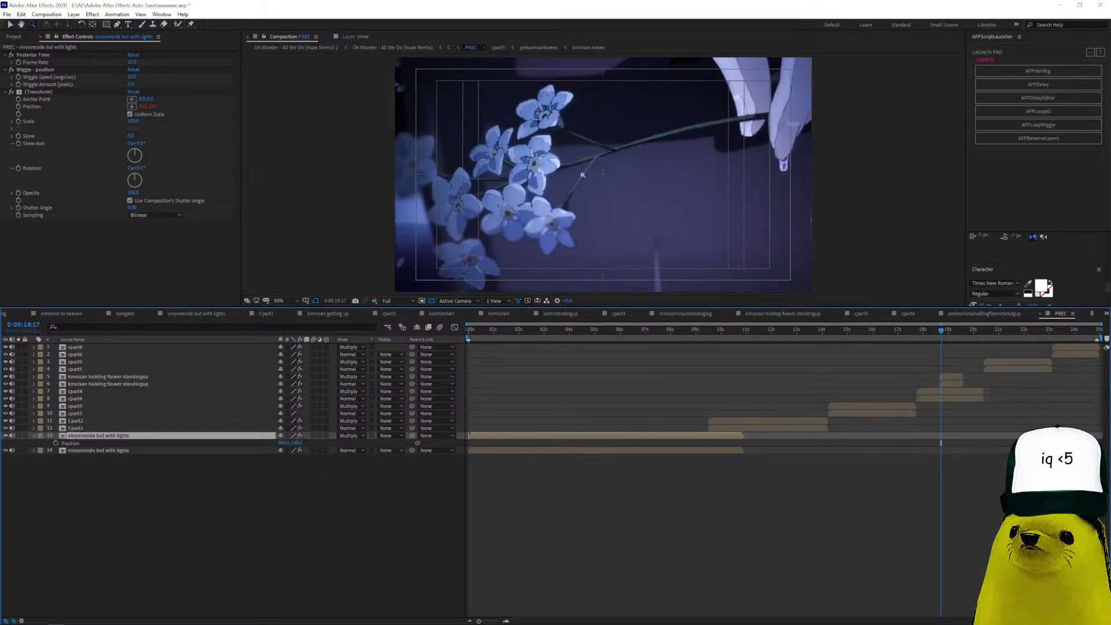
View the cpart4, cpart5 and cpart6 scenes in PREC, moving through 0:00:19:19 and 0:00:20:19 to 0:00:23:17.
left_click(950, 335)
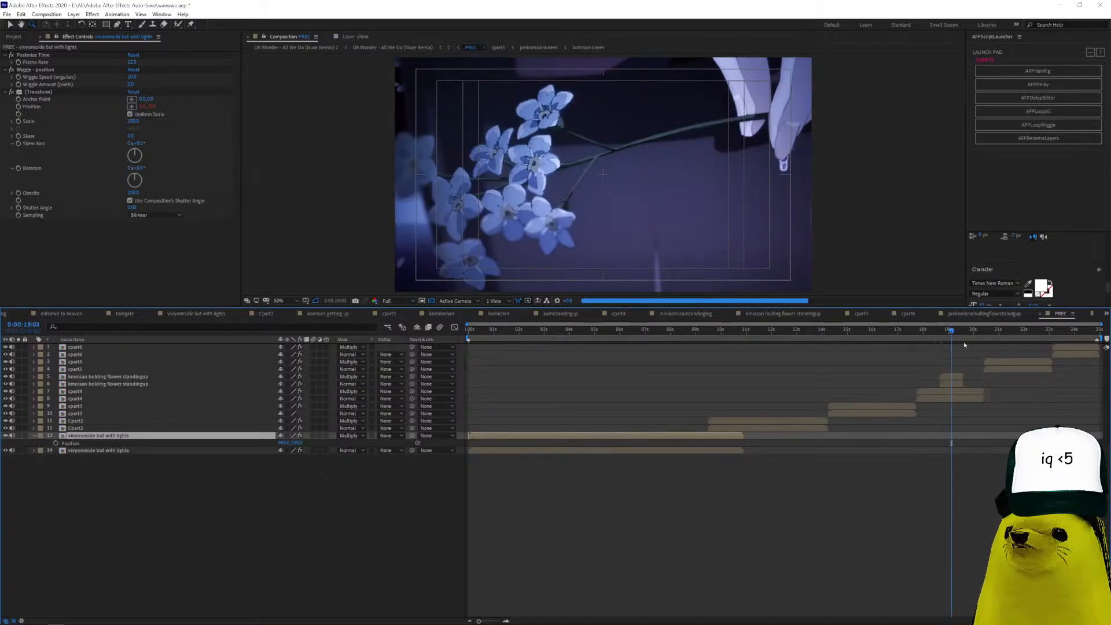
left_click(969, 331)
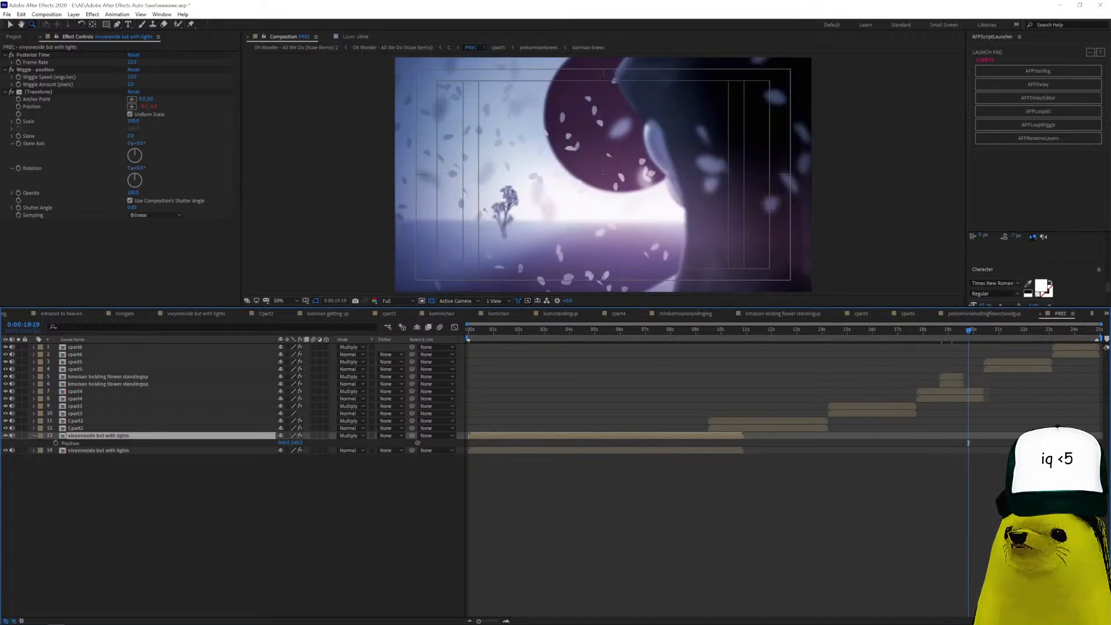
left_click(993, 331)
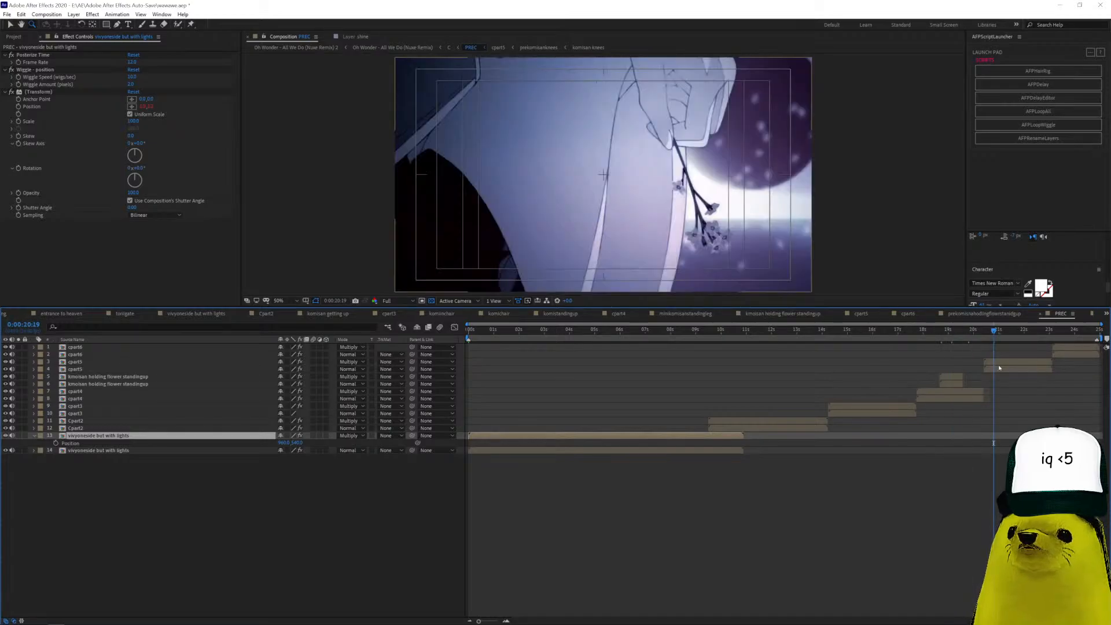
left_click(1067, 331)
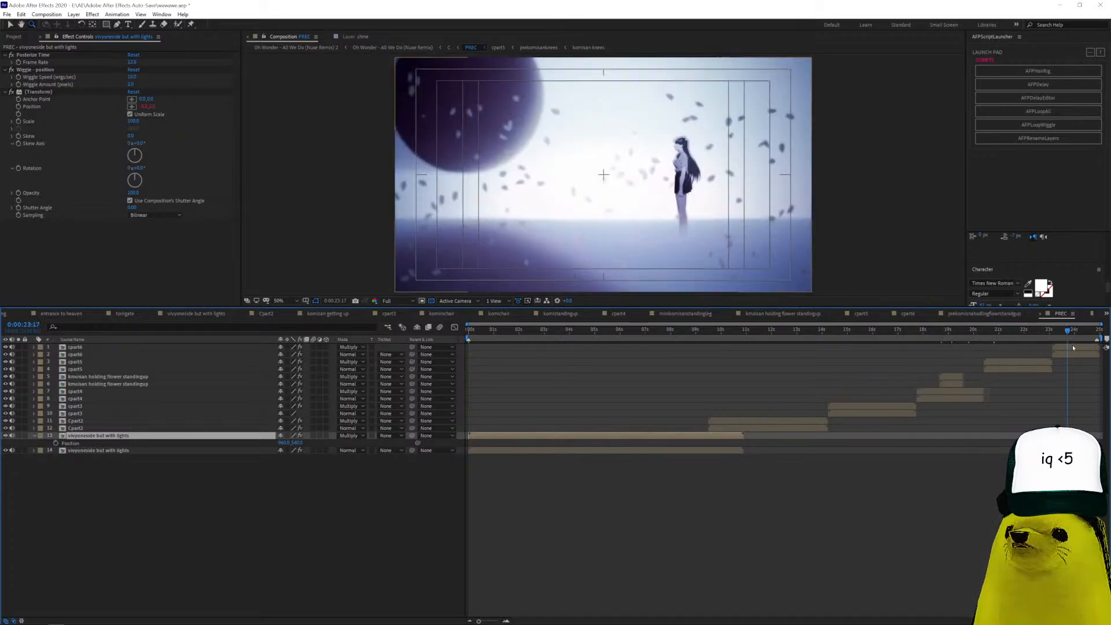
Open the cpart6 precomp from PREC and examine the effects on its komistandingup and petals particles layers.
double_click(1077, 353)
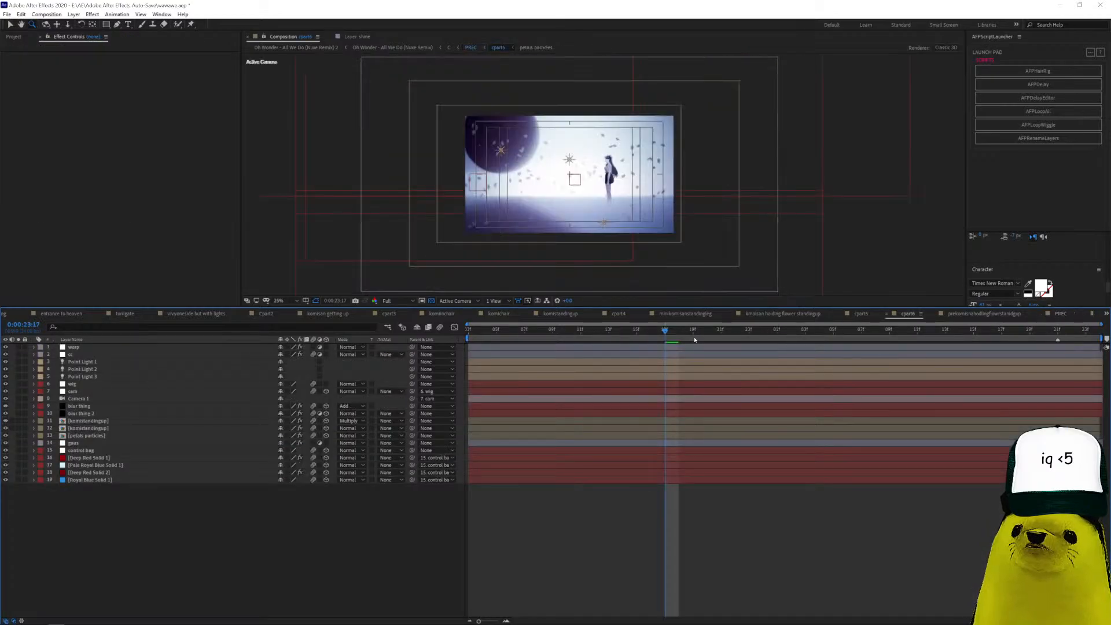
mouse_move(664, 335)
left_mouse_down()
mouse_move(511, 345)
mouse_move(651, 342)
left_mouse_up()
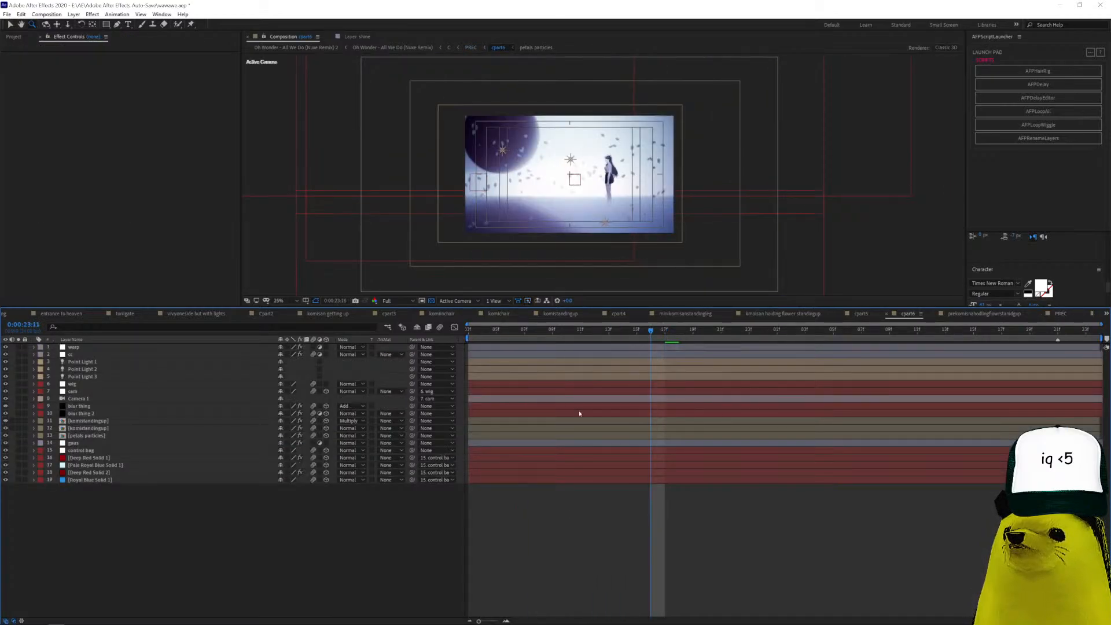
key("Page_Up")
left_click(575, 422)
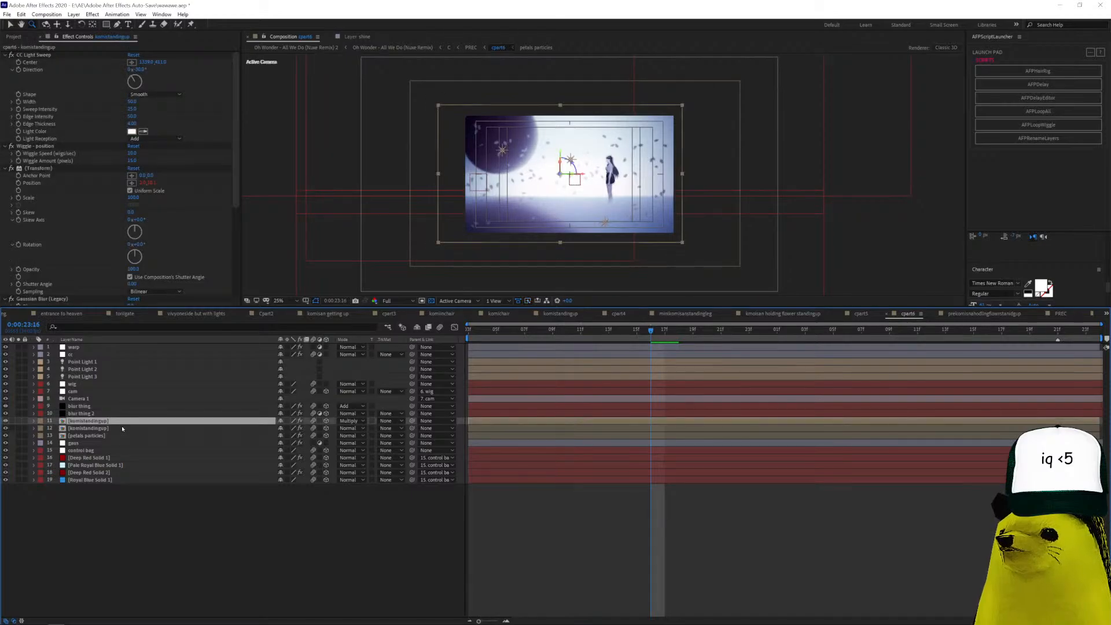
left_click(120, 429)
left_click(114, 436)
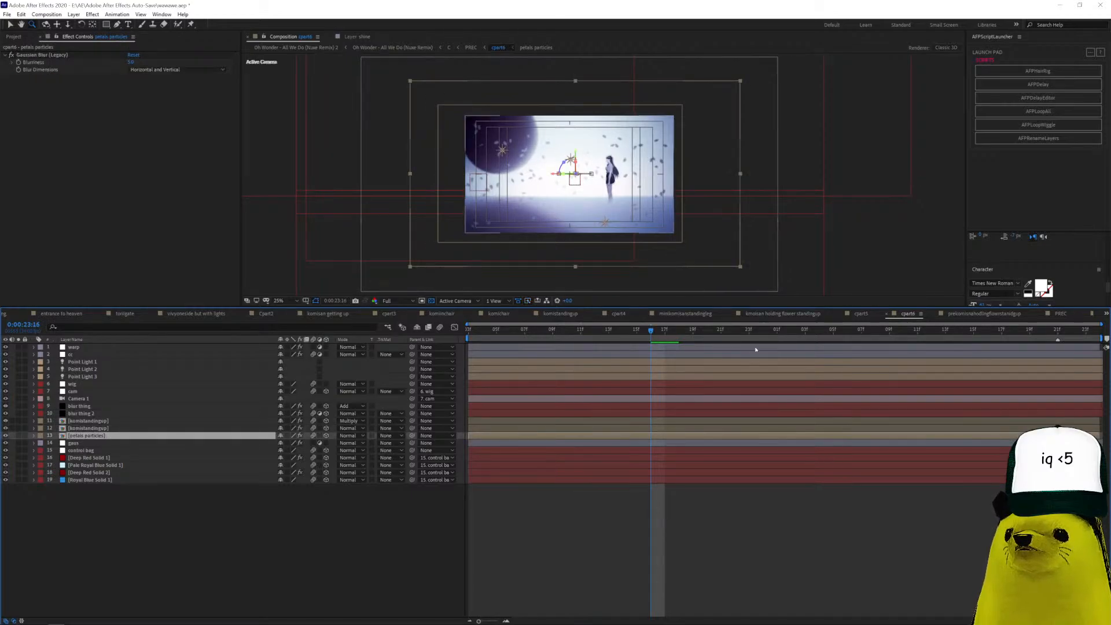
Preview the cpart6 animation and view its frames at 0:00:24:19 and 0:00:24:21.
key("space")
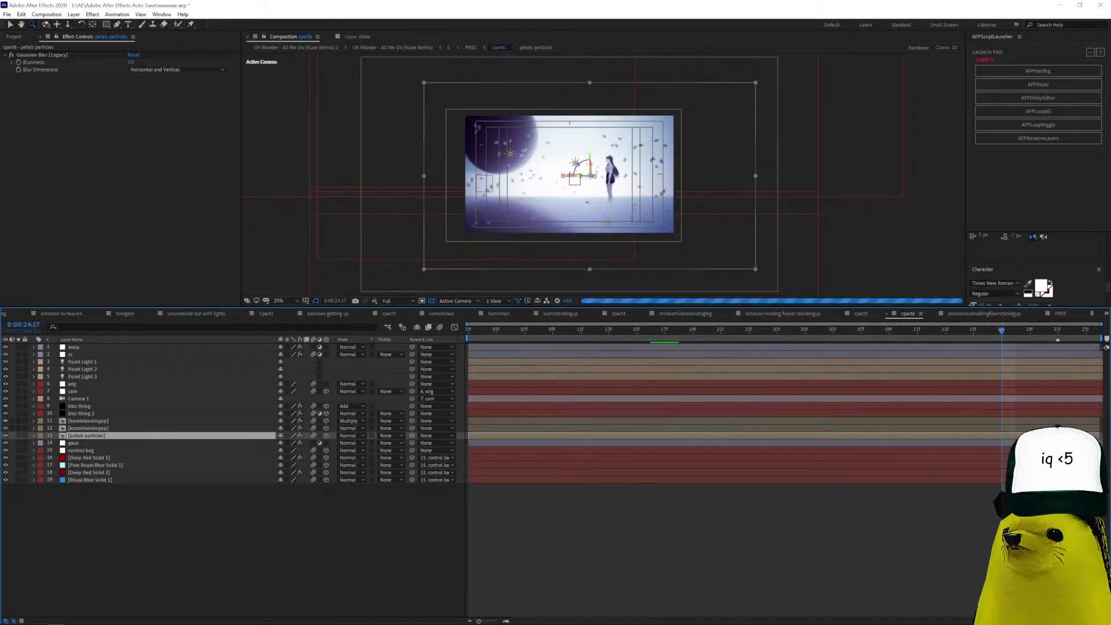
left_click(1026, 334)
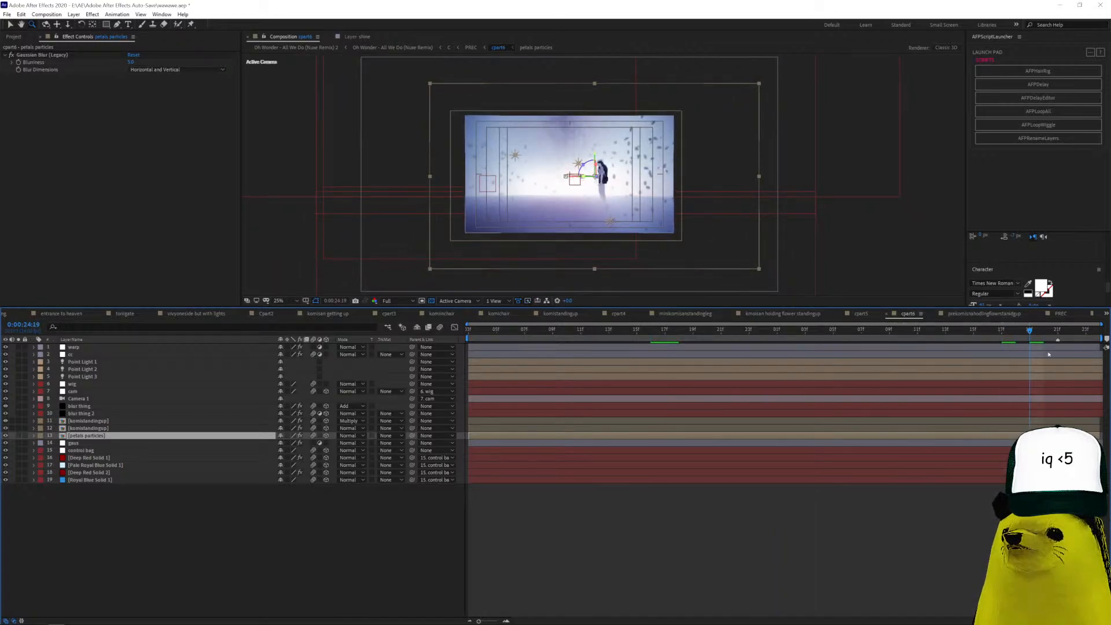
left_click(1057, 331)
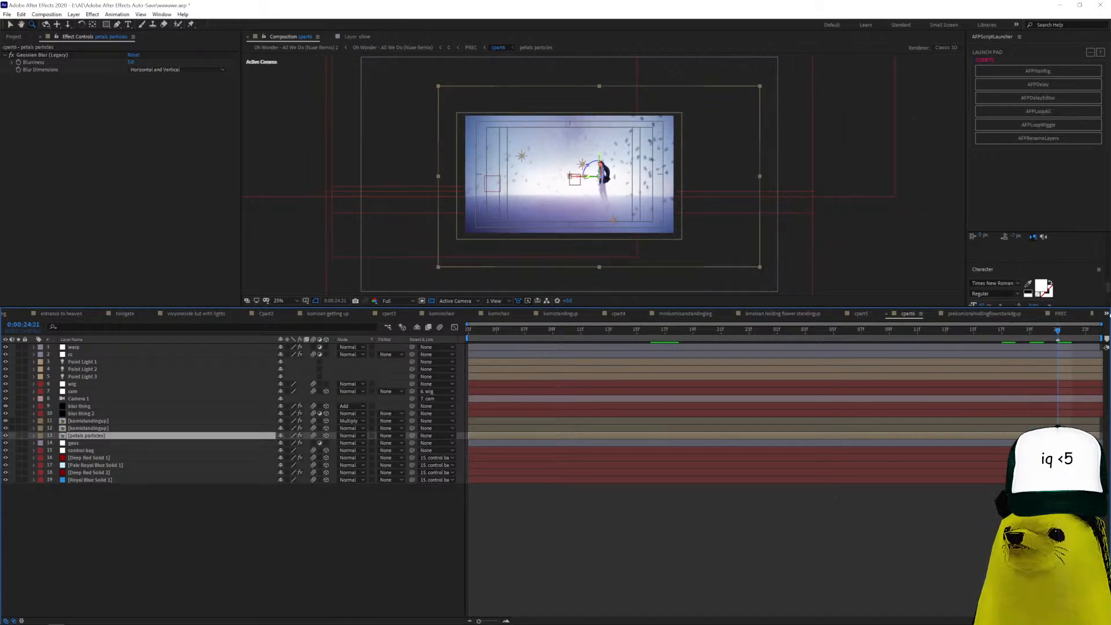
Find and open composition D among the open compositions, and view its opening scene at 0:01:26:09.
left_click(1105, 313)
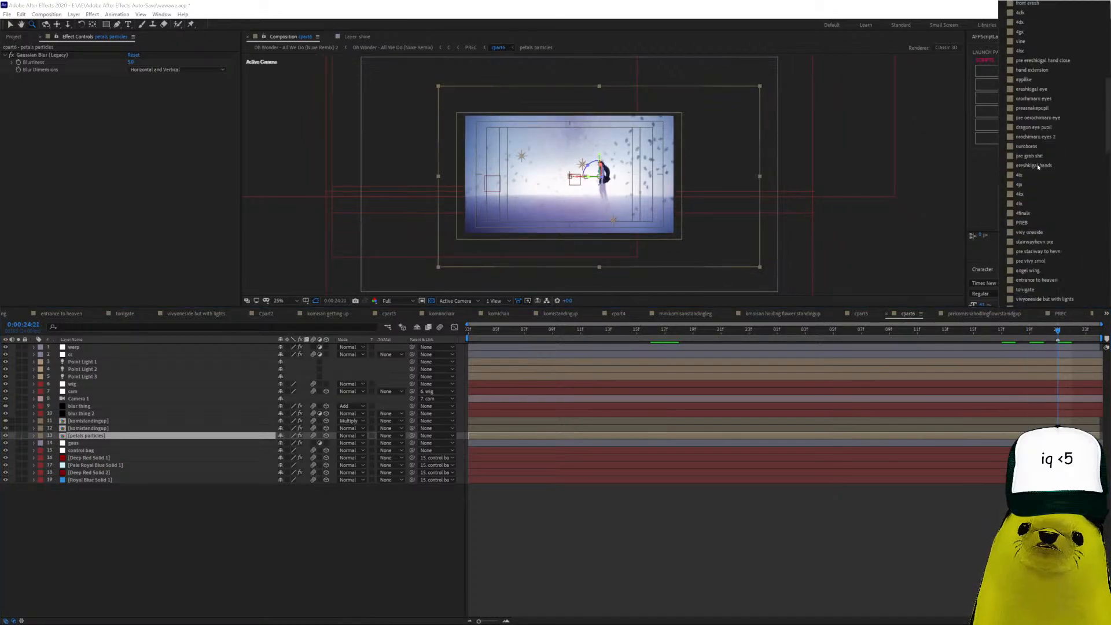
scroll(1036, 162, "up", 10)
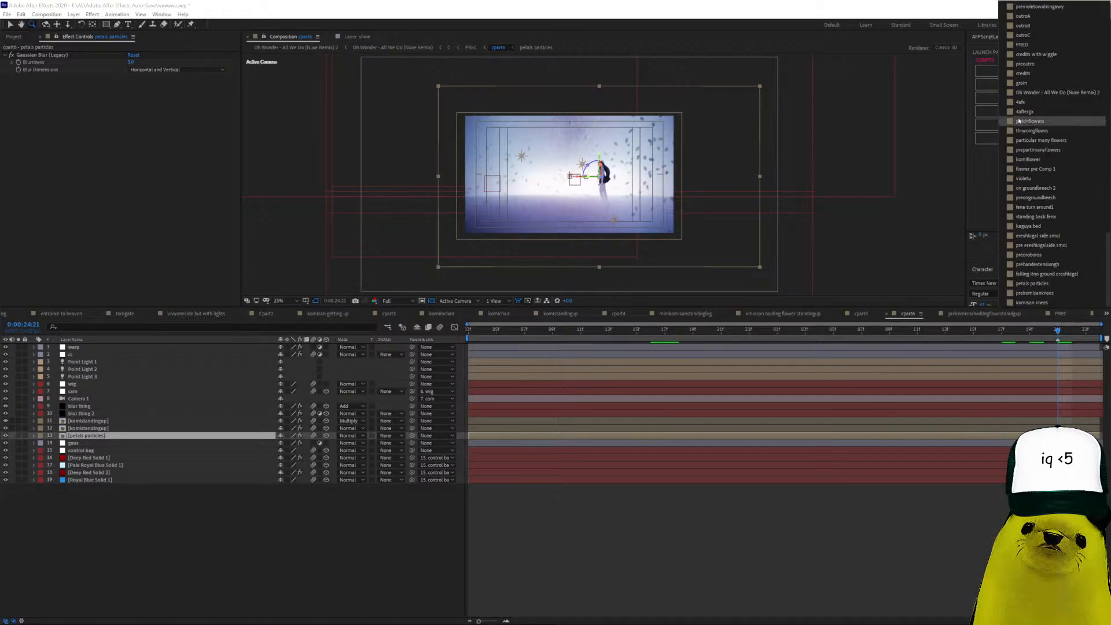
left_click_drag(1109, 255, 1109, 185)
left_click(1013, 86)
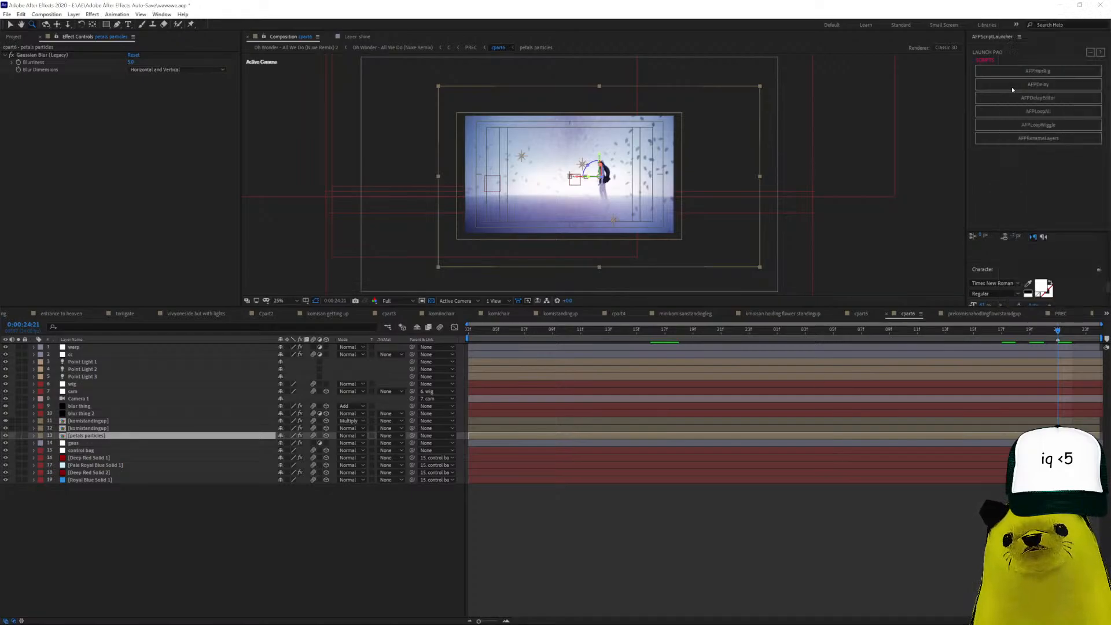
left_click_drag(475, 331, 456, 330)
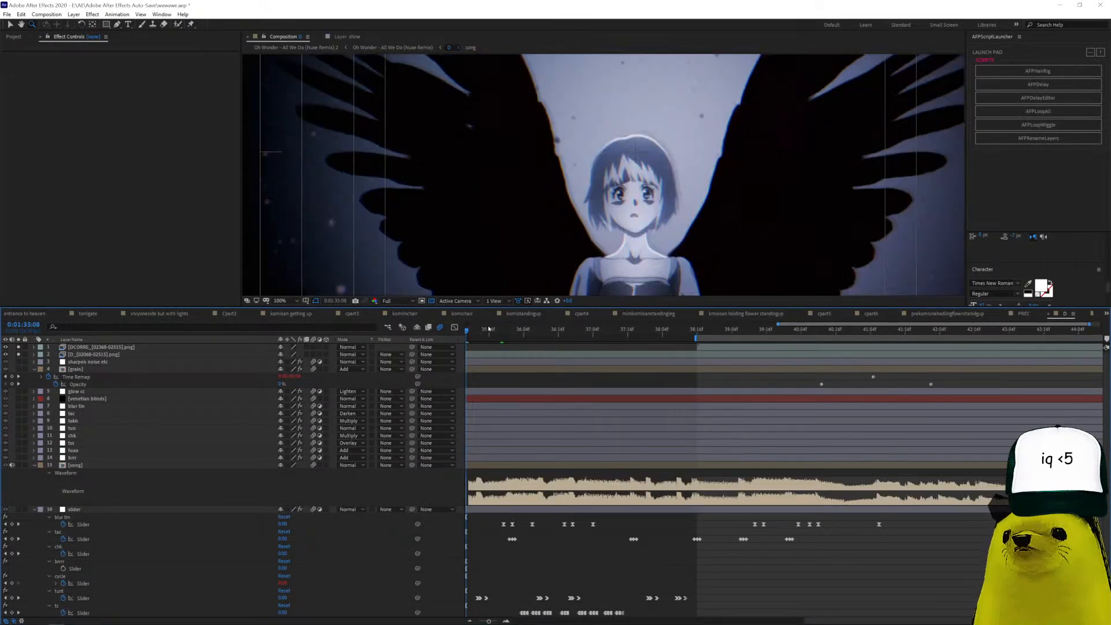
scroll(493, 328, "down", 2)
left_click(476, 330)
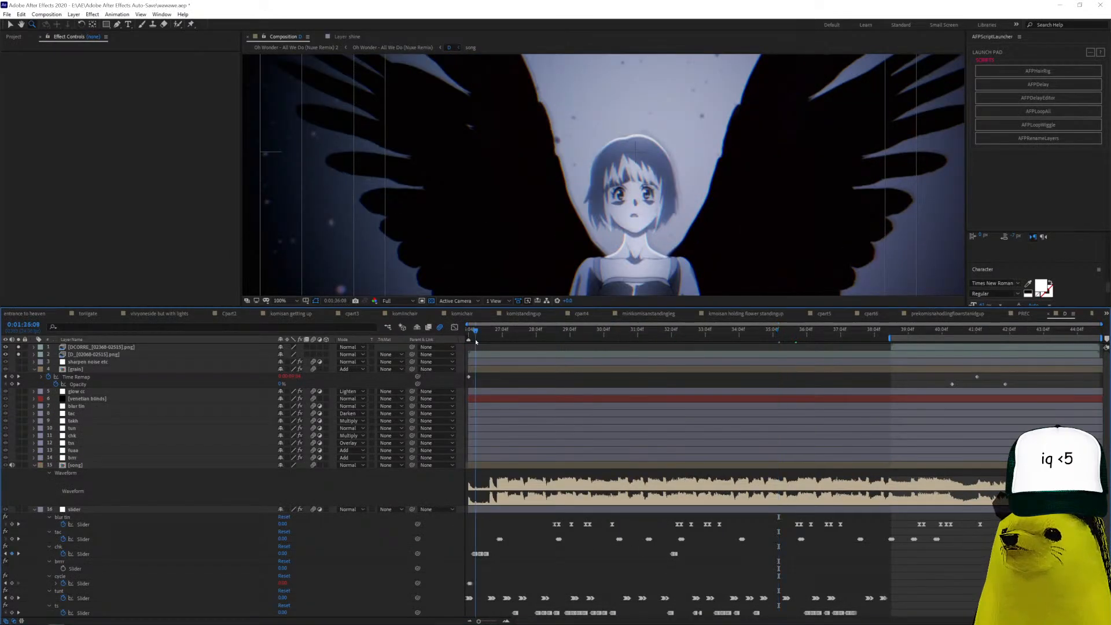
Examine the effects on composition D's blur and transform adjustment layers, and the keyframed controls of its slider layer.
left_click(121, 407)
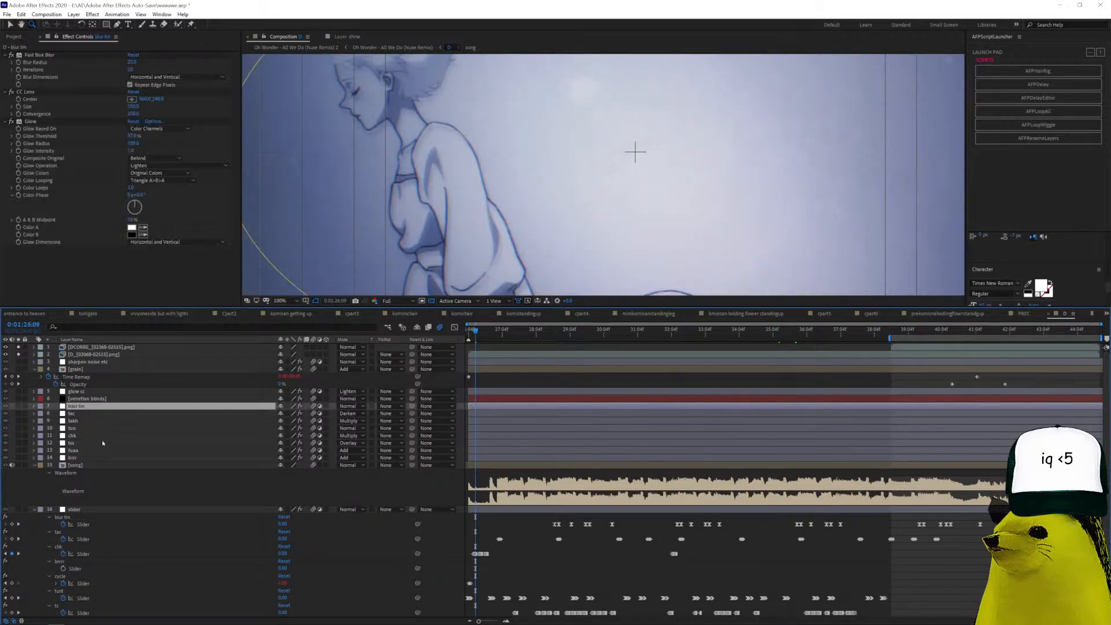
left_click(102, 442)
left_click(101, 457)
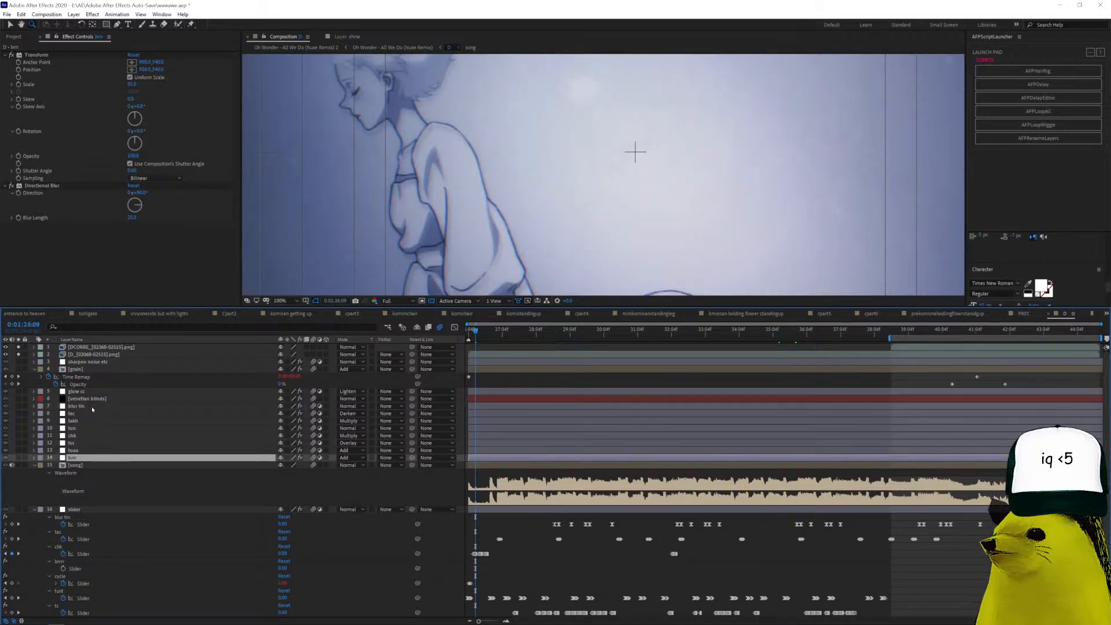
left_click(105, 510)
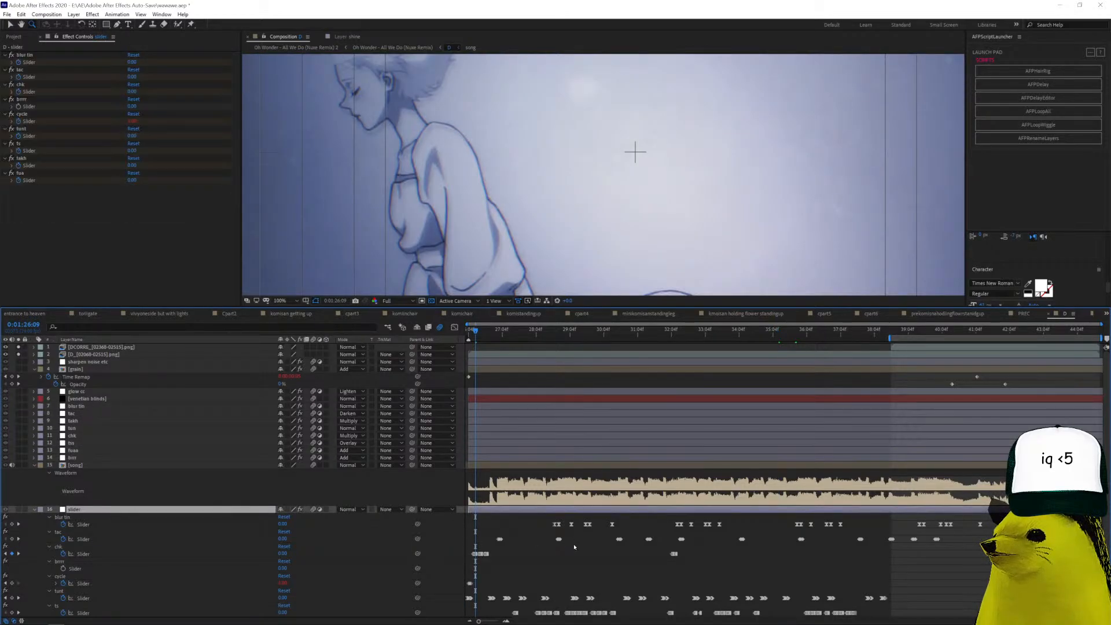
scroll(127, 463, "down", 2)
scroll(138, 447, "up", 2)
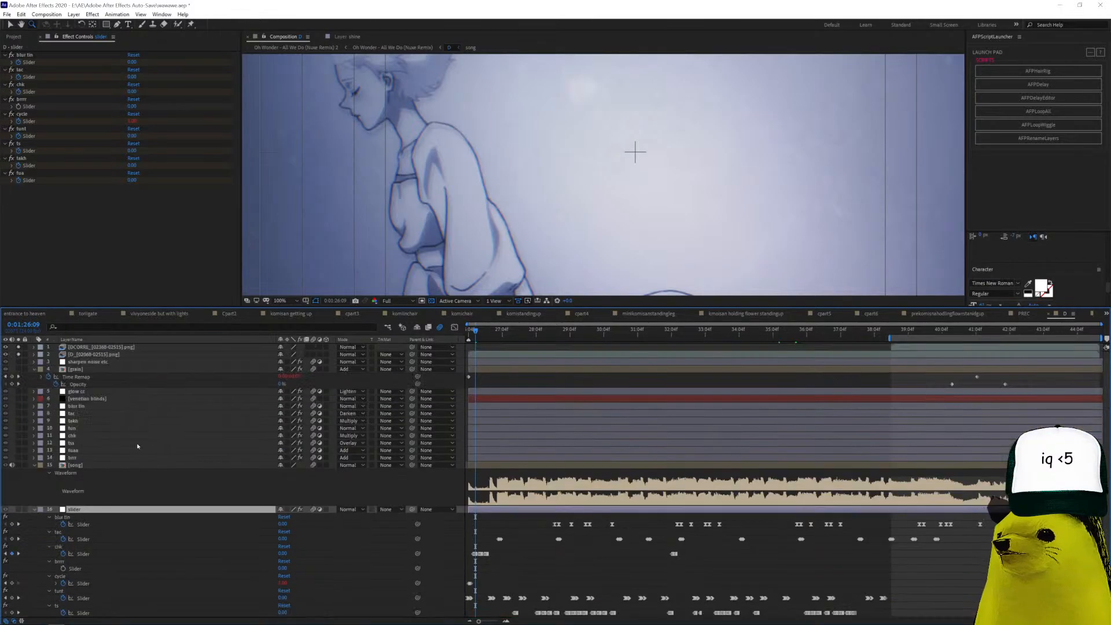
Examine the effects on the adjustment layers between blur tin and the song layer, including the Tint on takh and chk.
left_click(86, 457)
key("ctrl+Up")
key("ctrl+Up")
key("ctrl+Up")
key("ctrl+Up")
key("ctrl+Up")
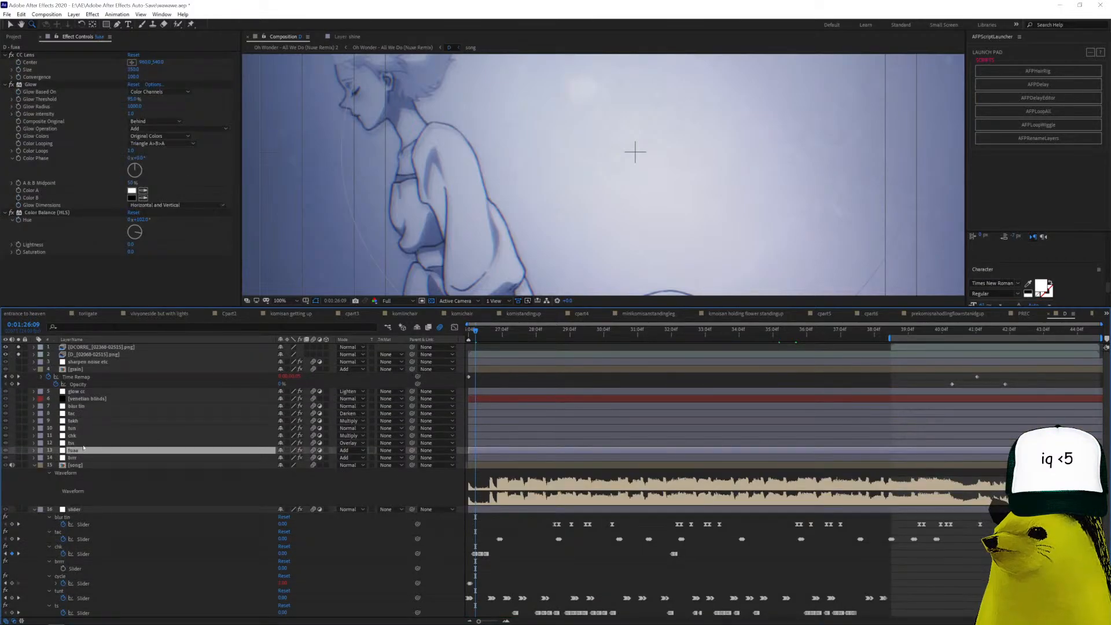
left_click(90, 408)
left_click(88, 422)
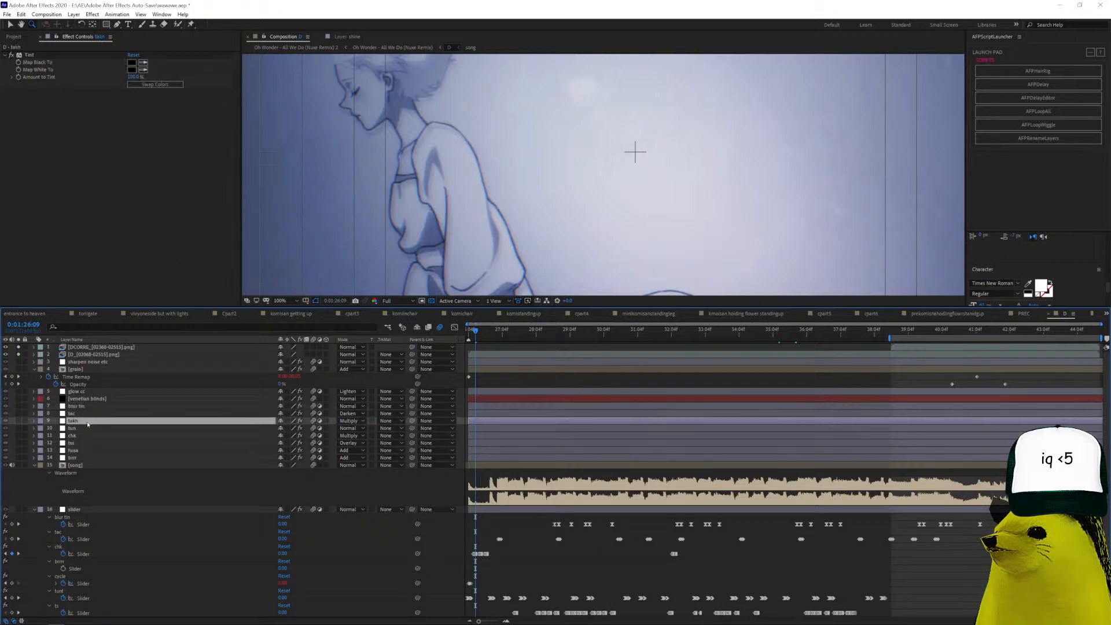
left_click(85, 414)
left_click(85, 421)
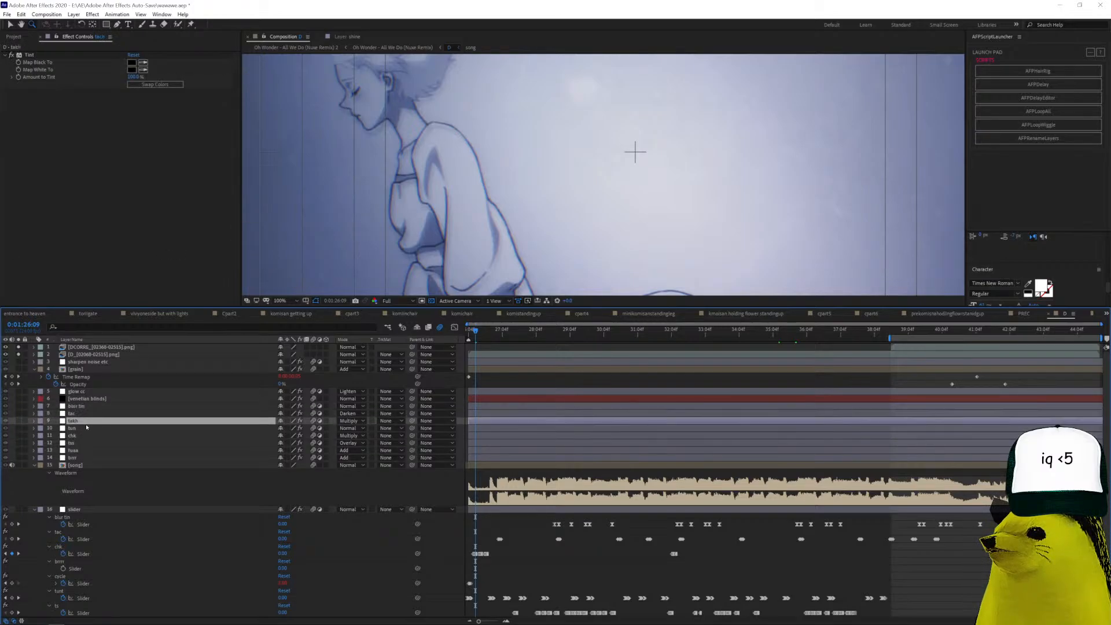
left_click(88, 428)
left_click(91, 435)
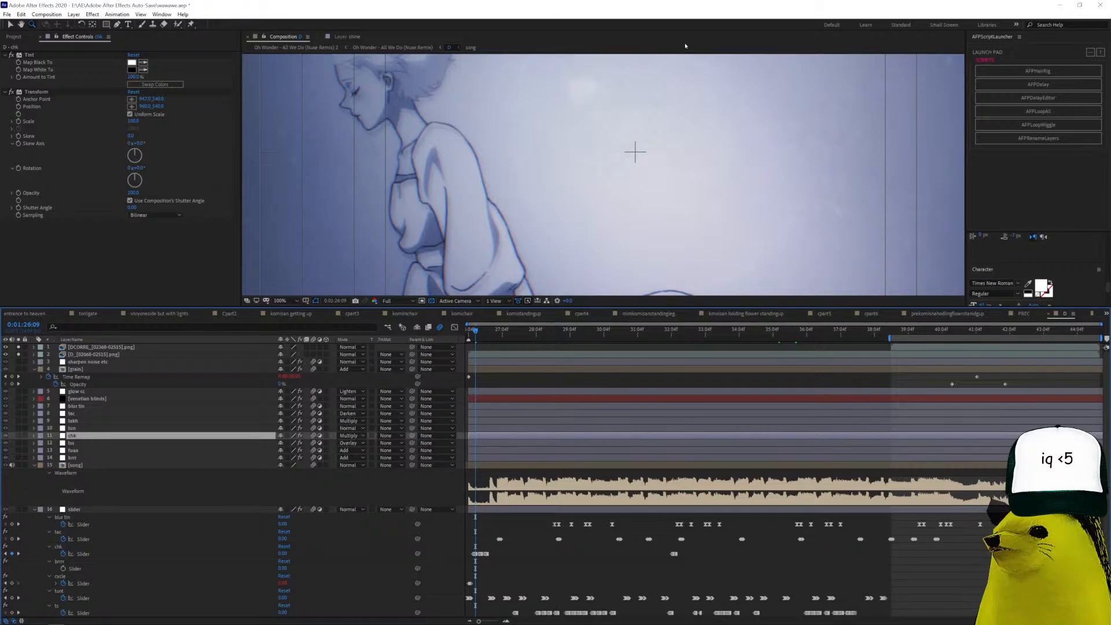
View composition D's frame at a smaller magnification and compare the Set Channels effects on the three PRED layers.
scroll(608, 185, "down", 4)
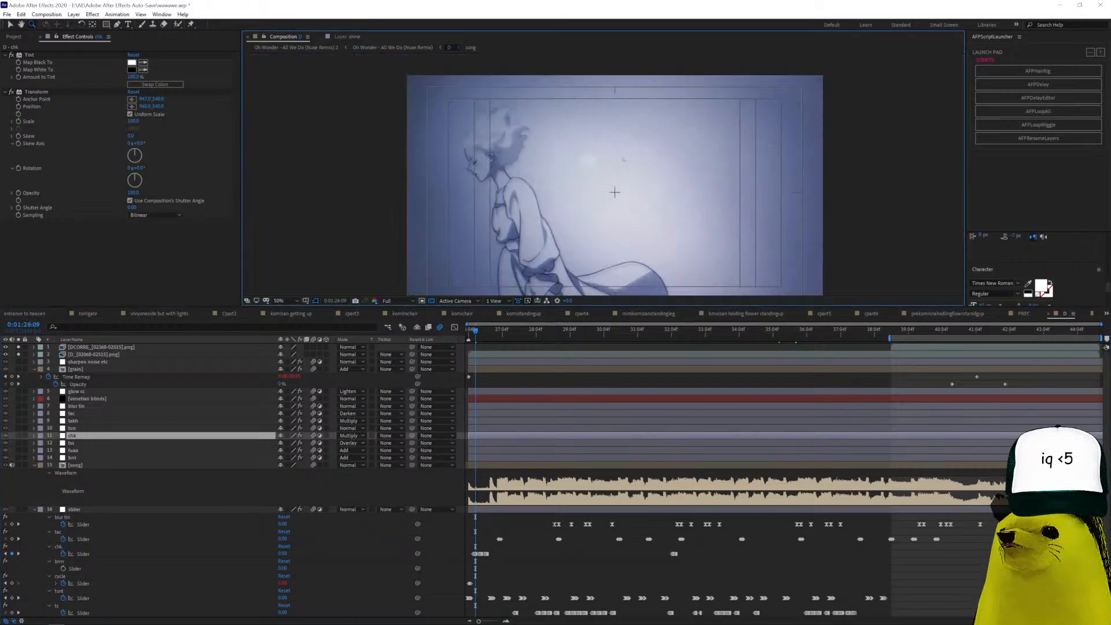
scroll(606, 183, "up", 2)
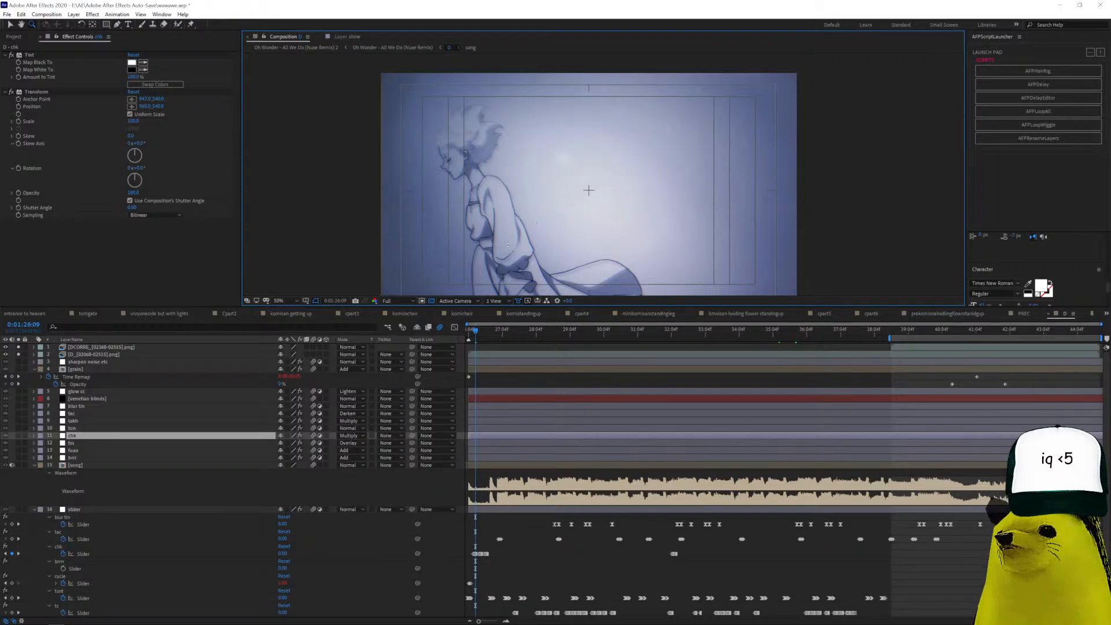
scroll(202, 443, "down", 3)
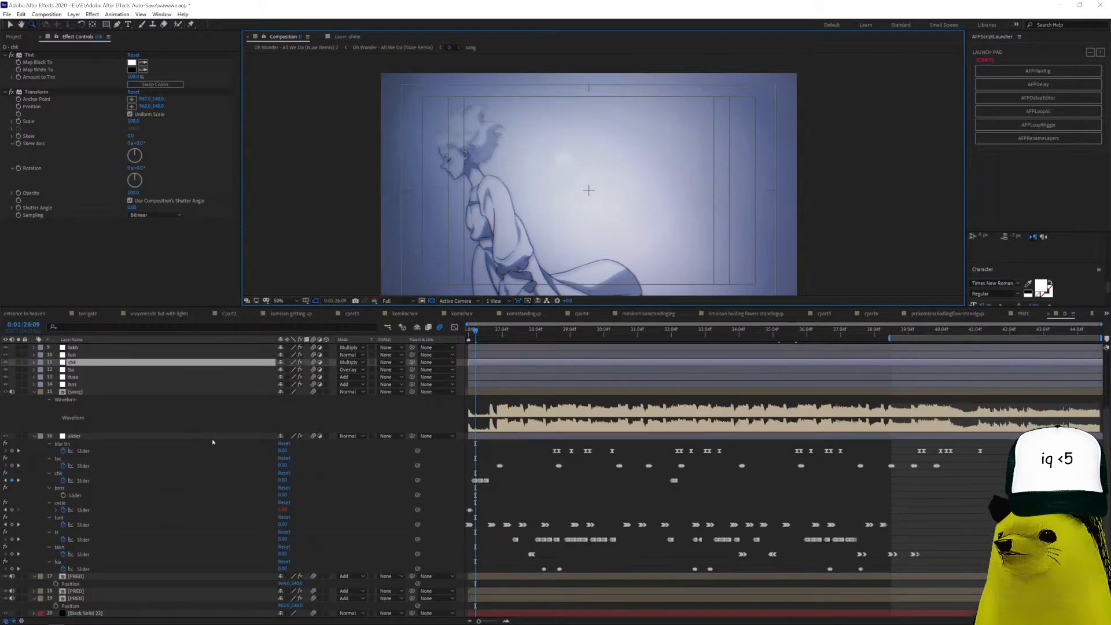
left_click(155, 579)
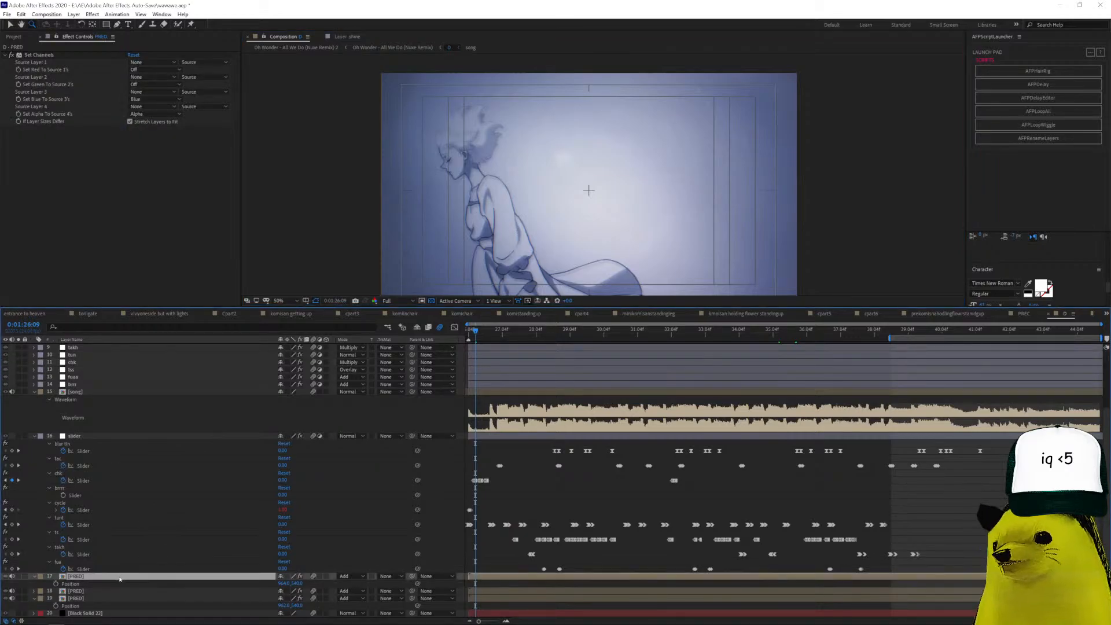
left_click(116, 598)
left_click(117, 592)
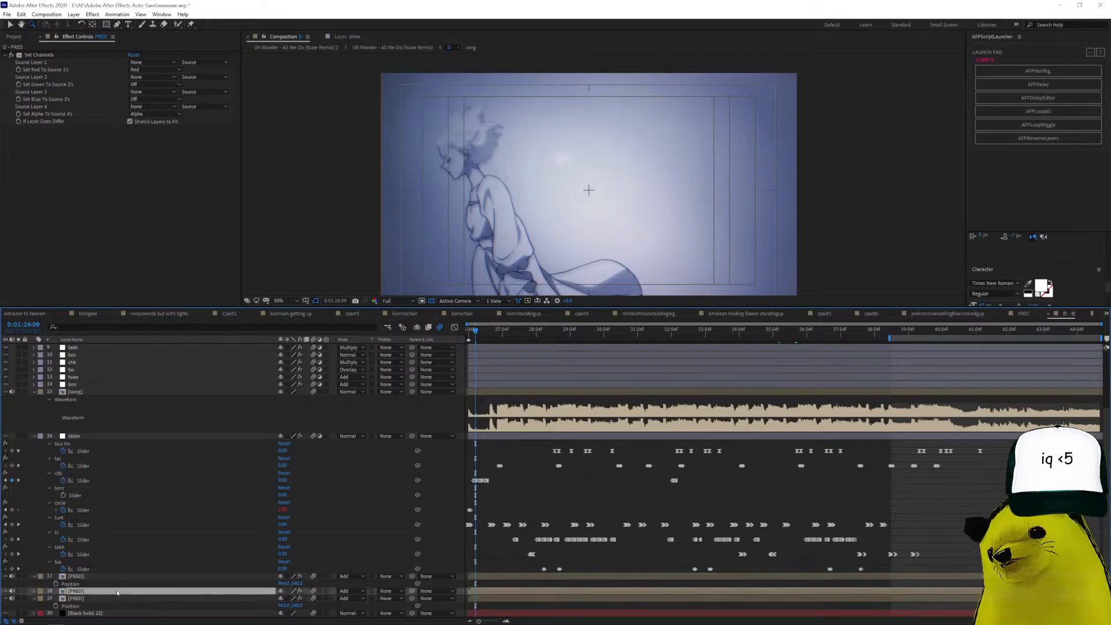
Open the PRED precomp and examine the effects on its D1 and D3 layers.
double_click(112, 578)
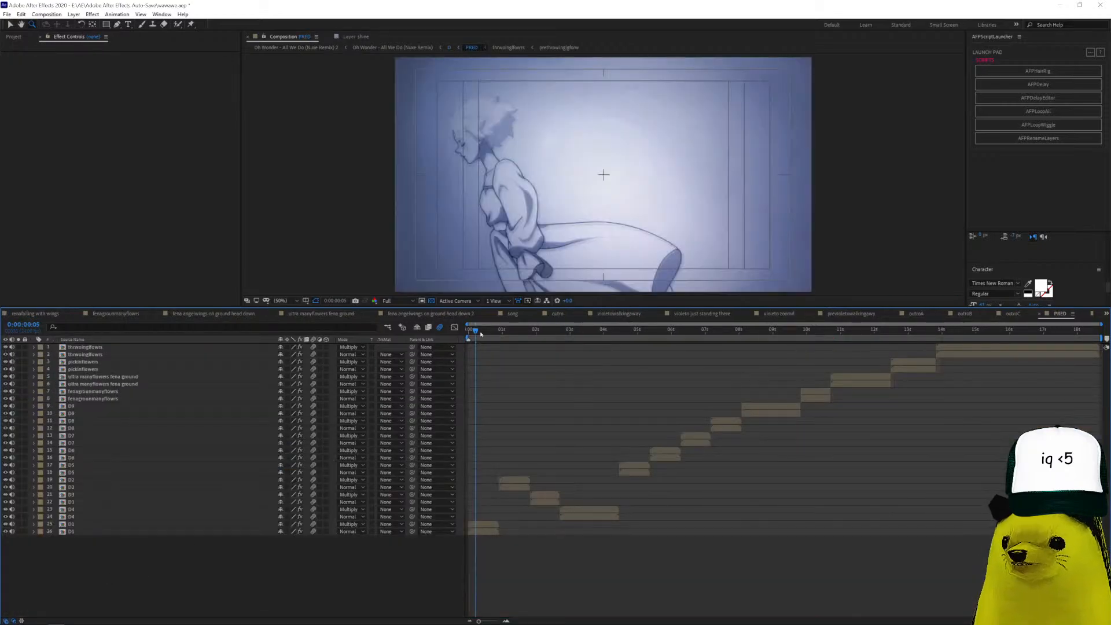
left_click(72, 525)
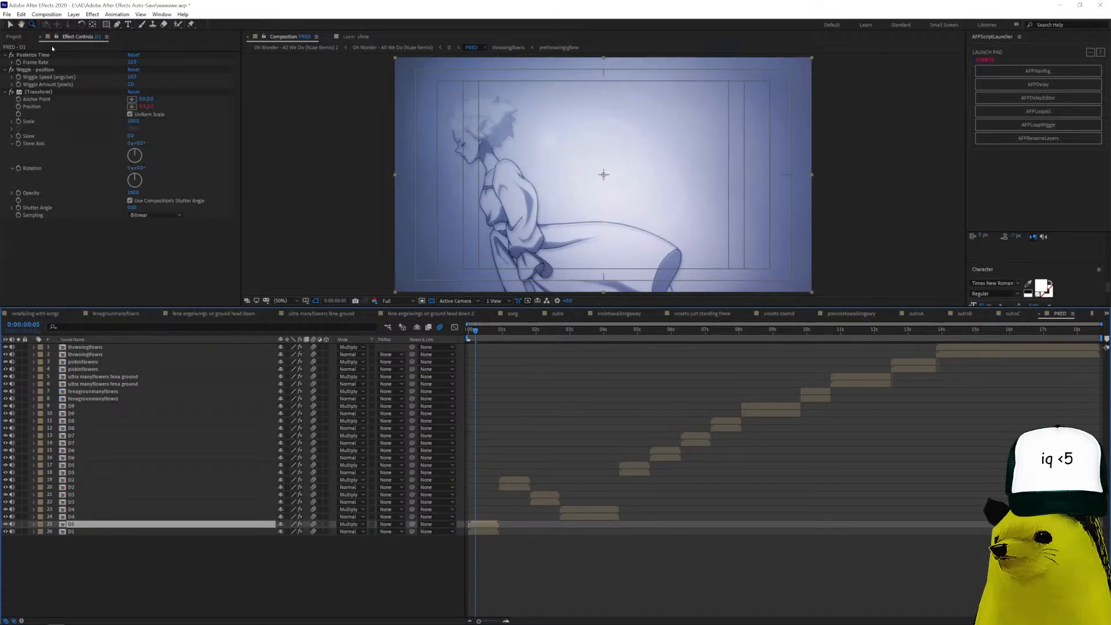
left_click(79, 504)
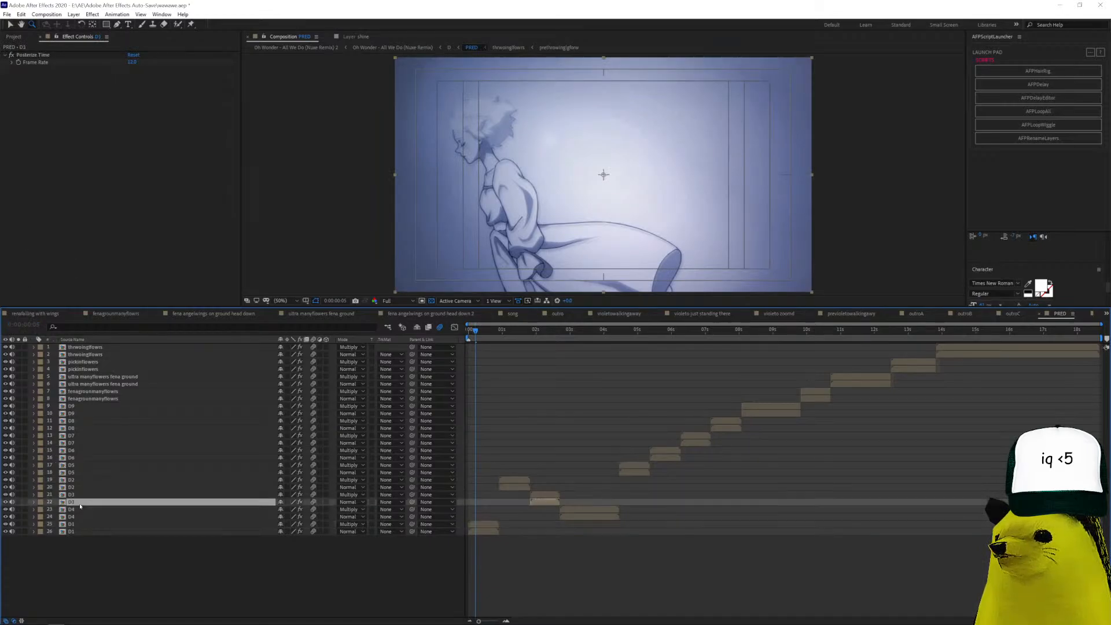
Open the D1 precomp and examine the lower masked fena diag layer at 0:00:00:00.
left_click(479, 527)
double_click(480, 528)
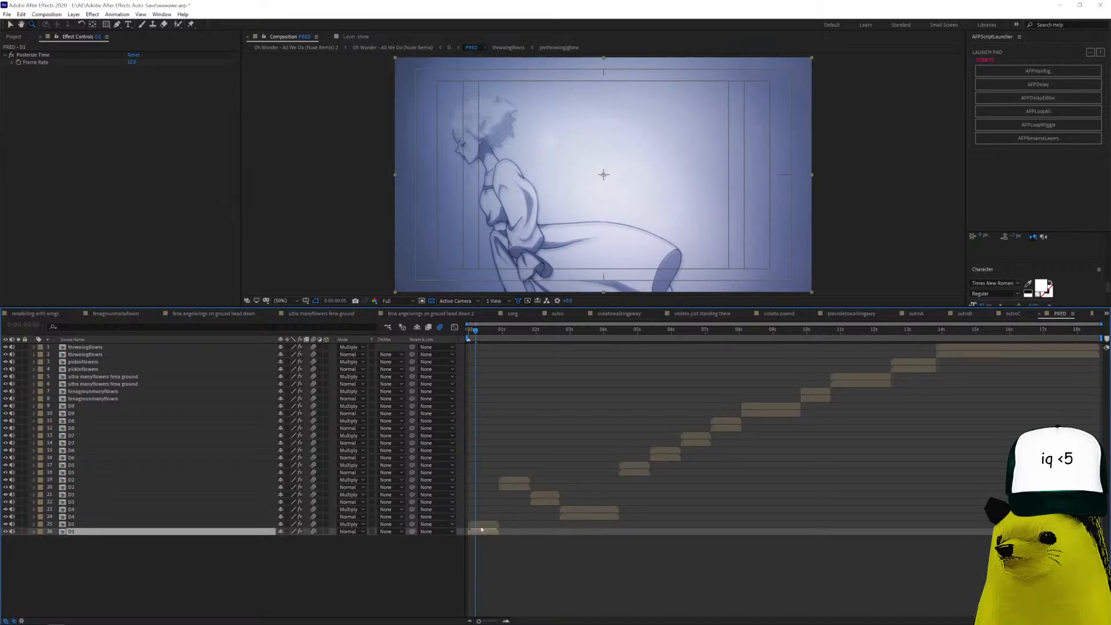
left_click_drag(507, 336, 478, 425)
left_click(478, 423)
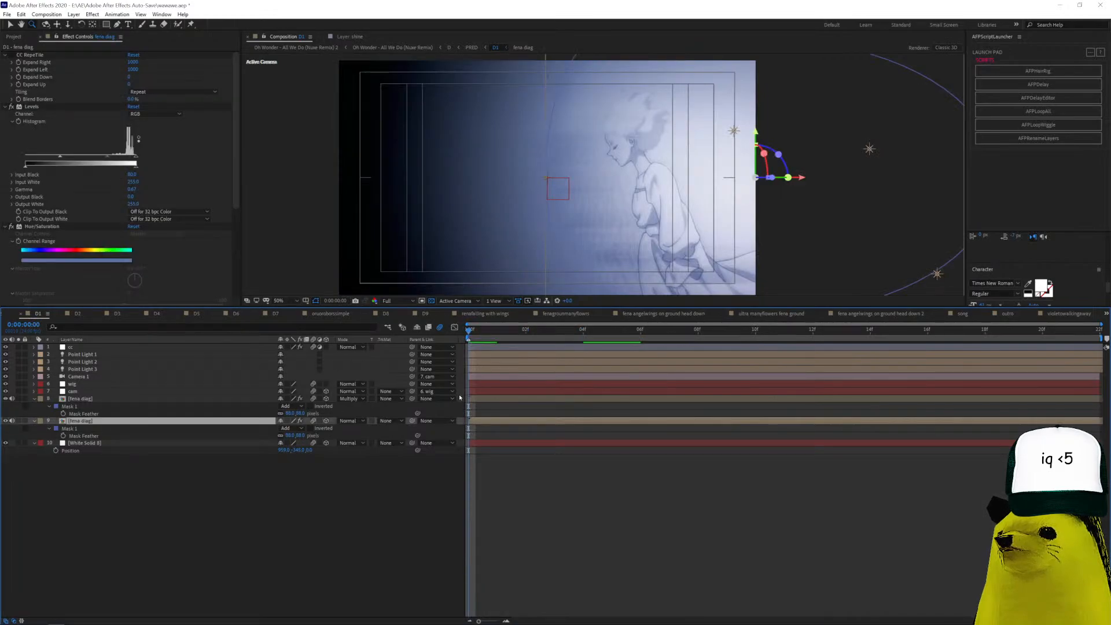
Try Mask 1 on the lower fena diag layer in None mode, and restore it to Add.
left_click(292, 428)
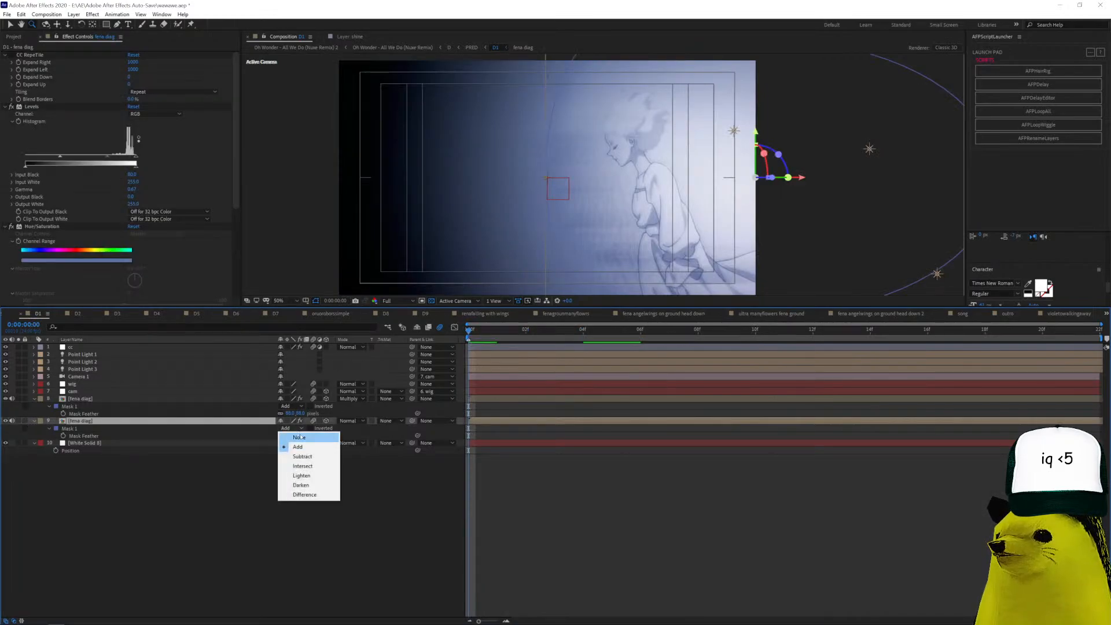
left_click(292, 434)
left_click(504, 430)
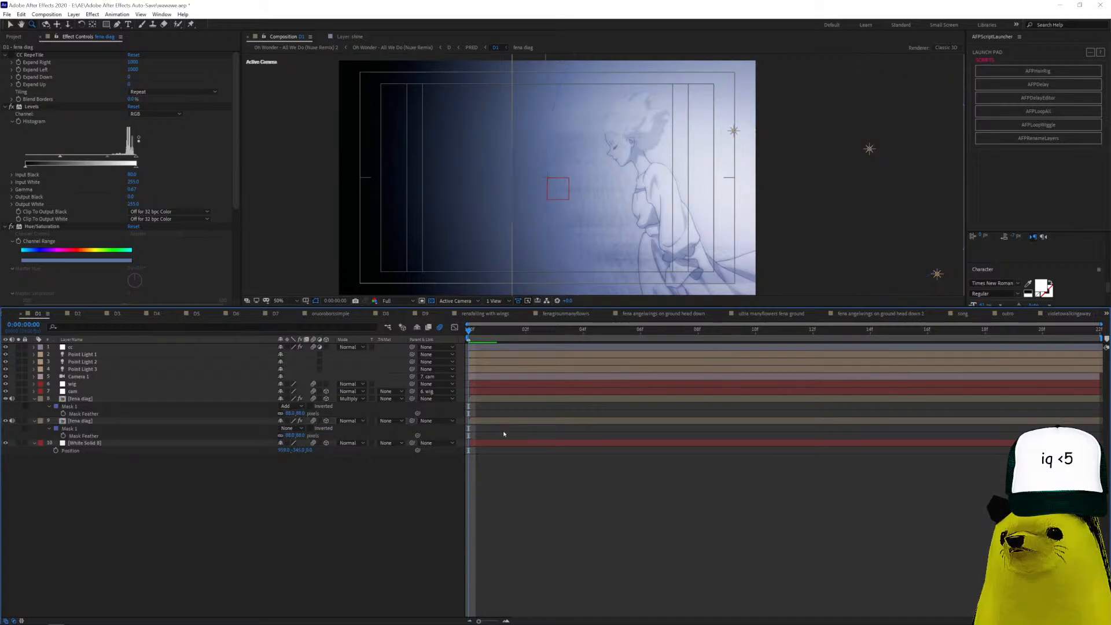
left_click(294, 429)
left_click(300, 447)
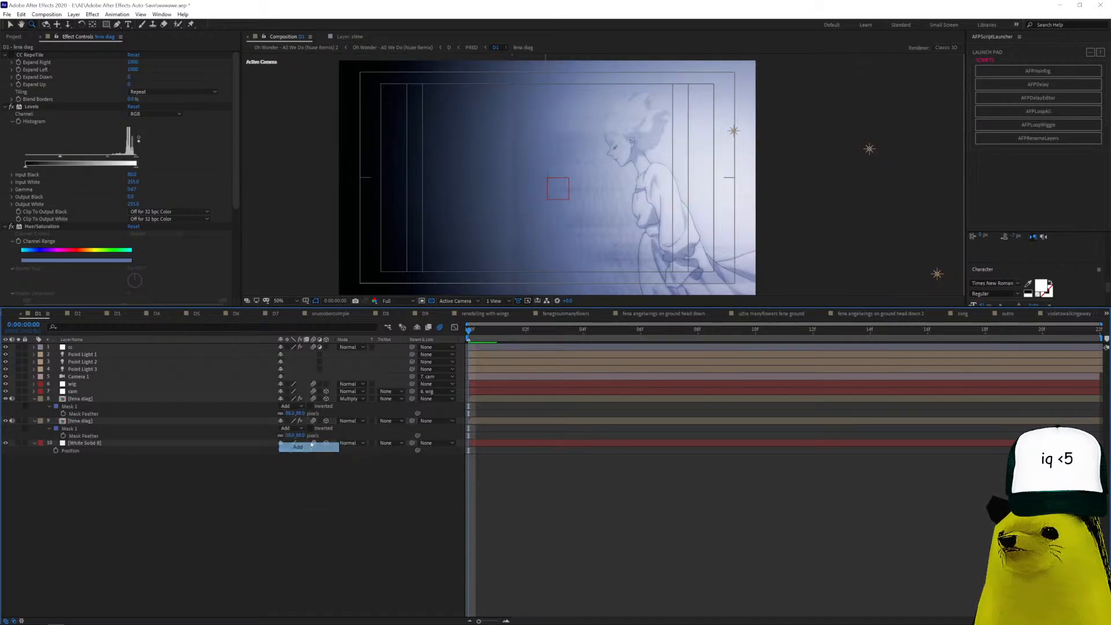
Preview the D1 animation up to 0:00:00:15 and open the D2 composition.
key("space")
key("space")
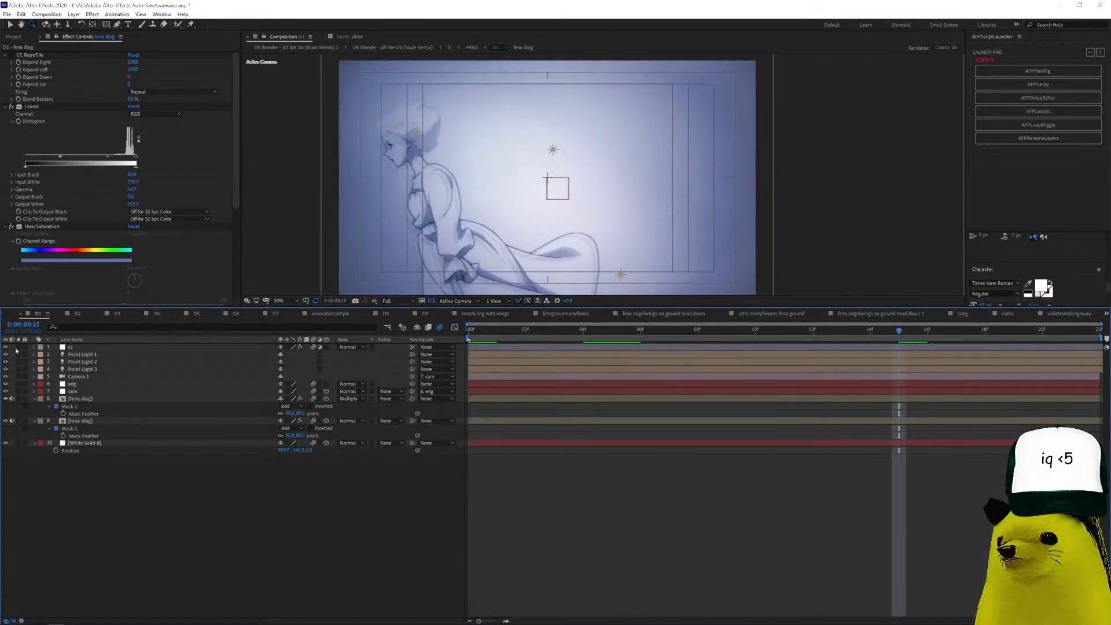
left_click(77, 313)
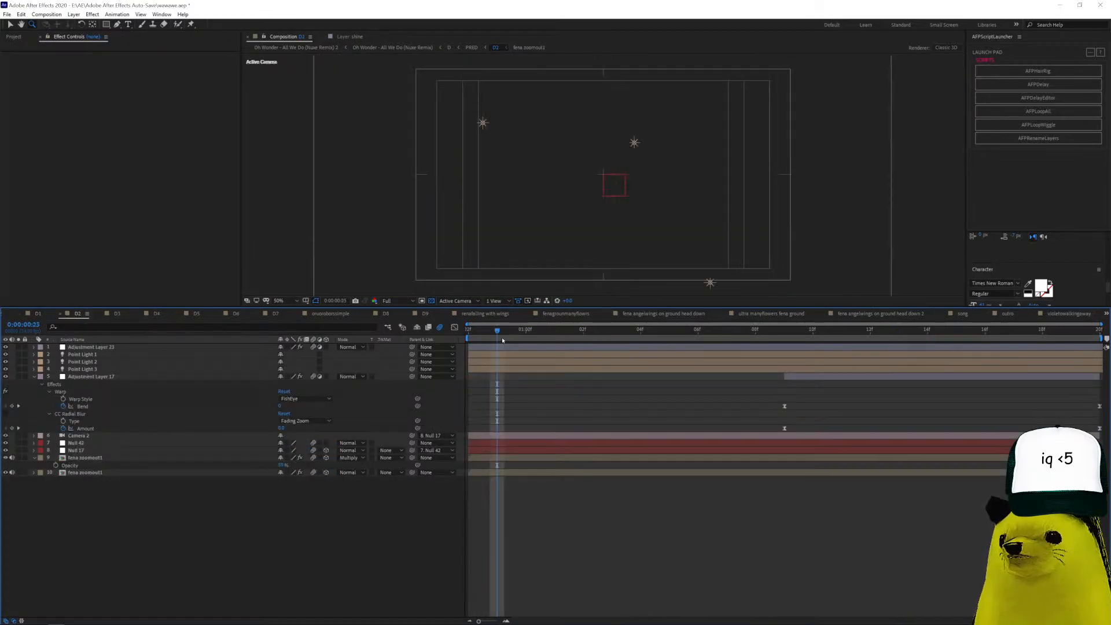
Preview D2 up to 0:00:01:19 and examine the Warp and CC Radial Blur effects on Adjustment Layer 17.
key("space")
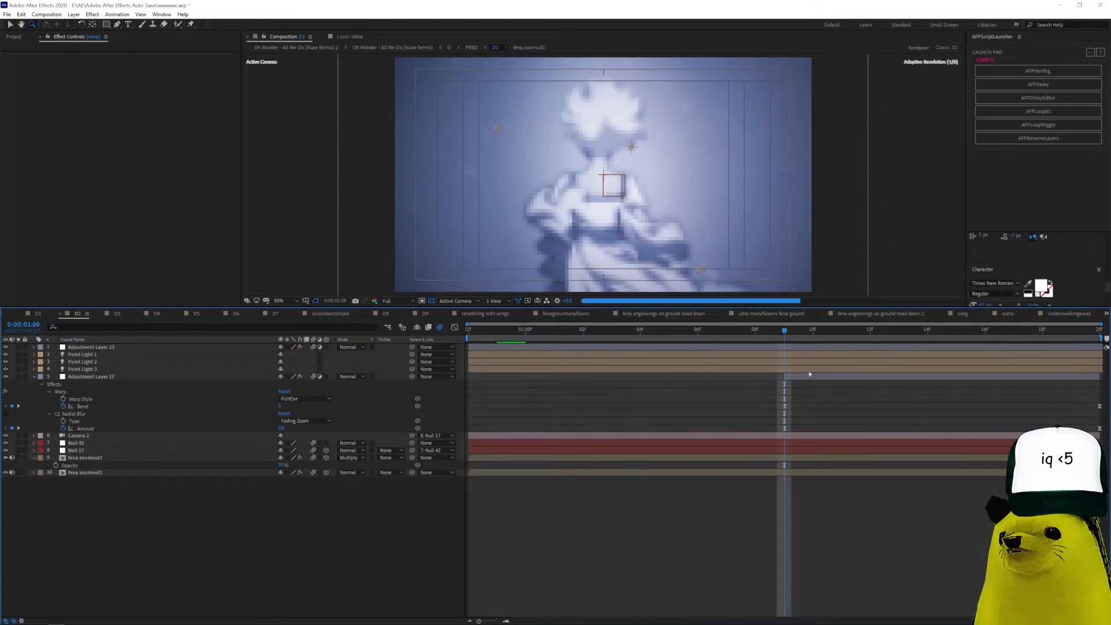
left_click(810, 375)
left_click_drag(817, 335, 1072, 390)
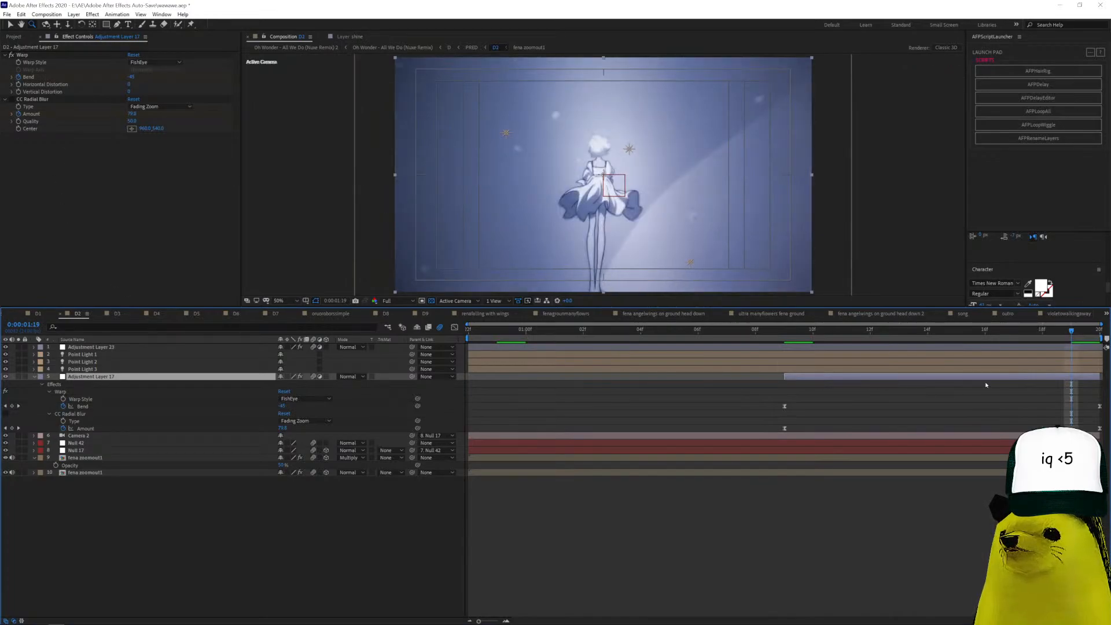
Open the D3 composition and examine the effects on its Adjustment Layer 17 and upper fena zoomout2 layer around 0:00:02:15.
left_click(129, 315)
left_click_drag(696, 334, 1040, 347)
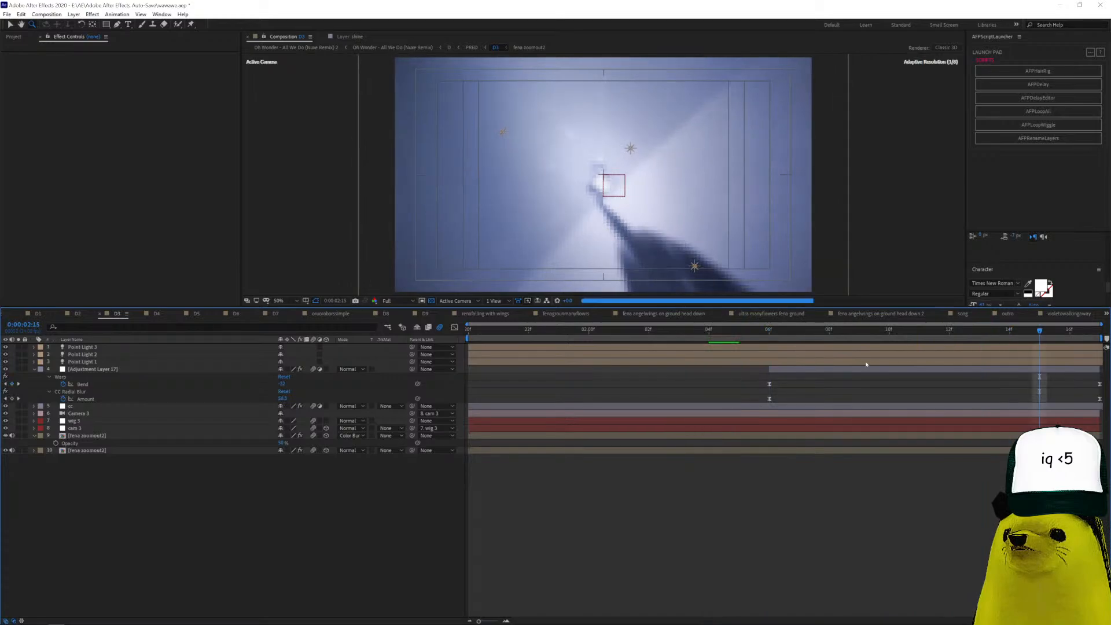
left_click(820, 367)
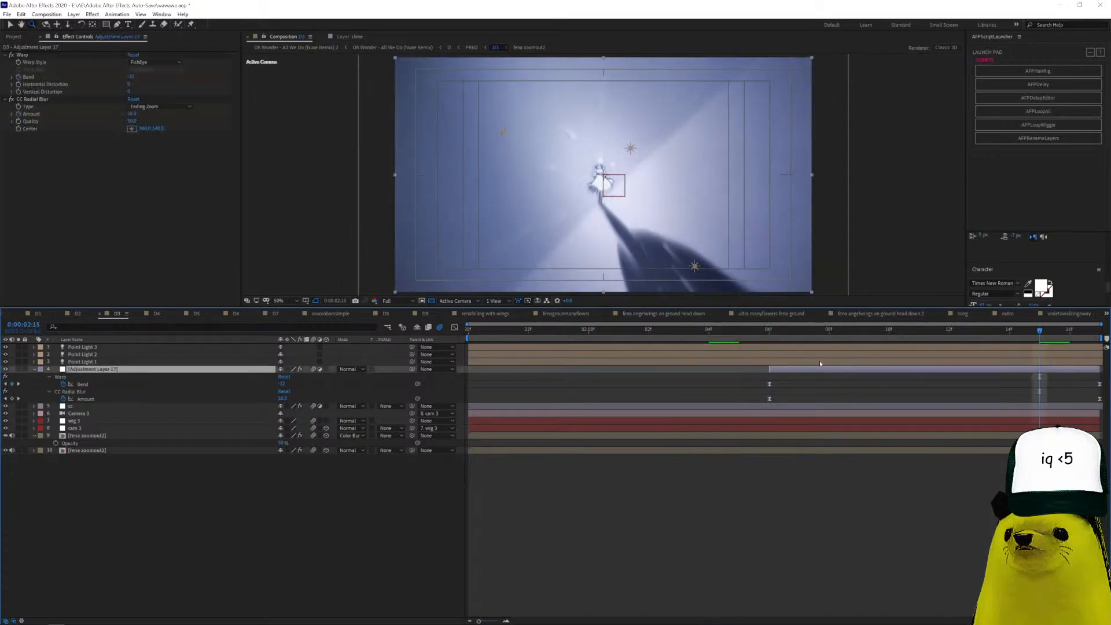
left_click(573, 435)
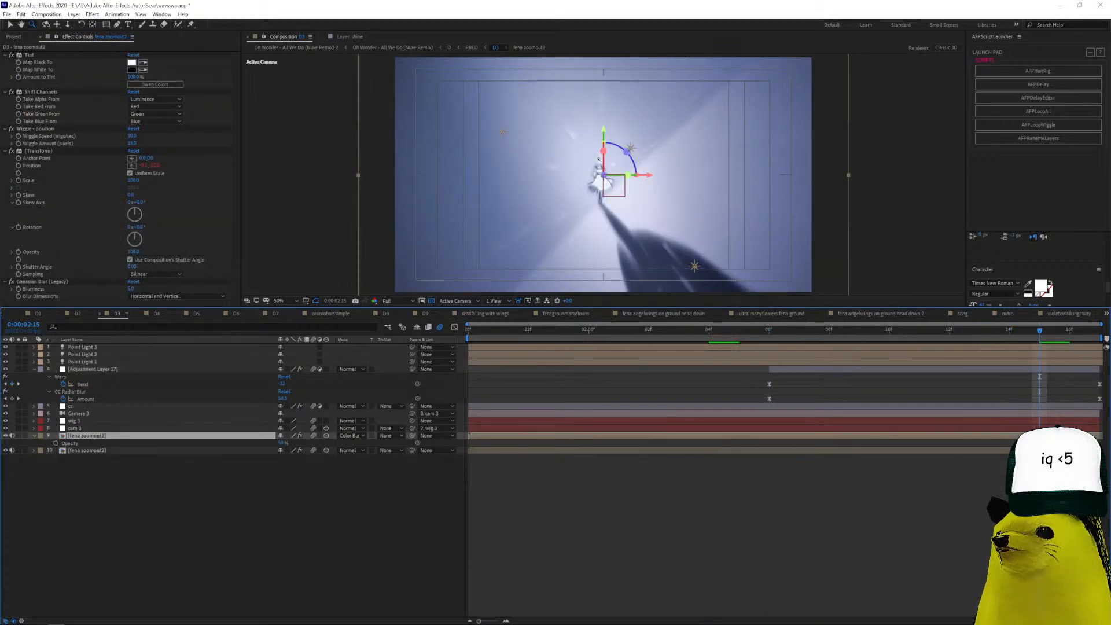
left_click(816, 370)
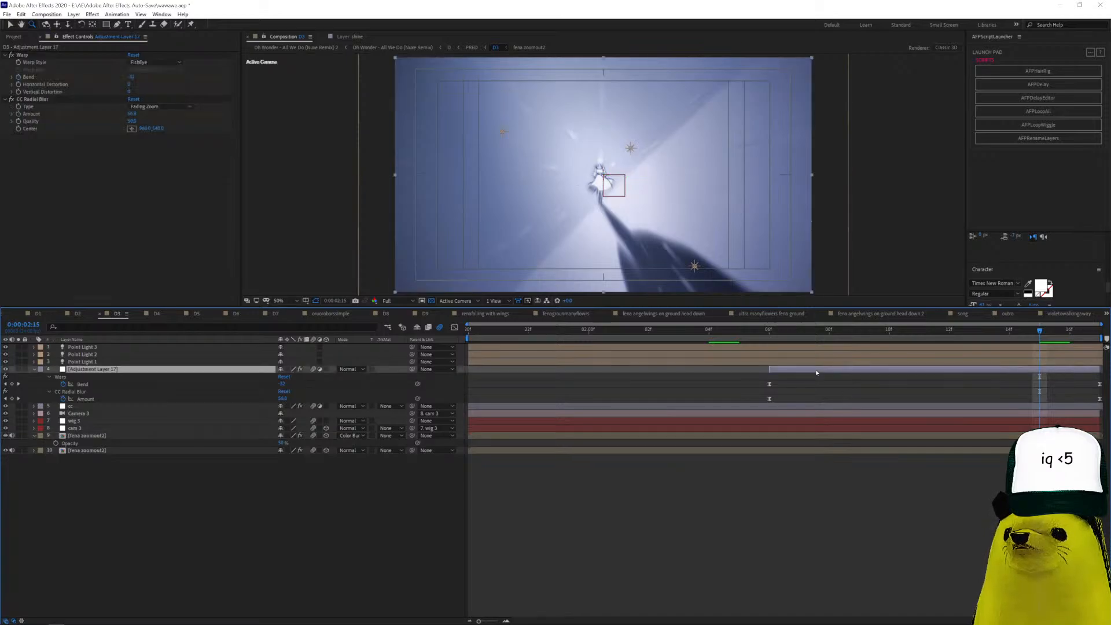
left_click(80, 99)
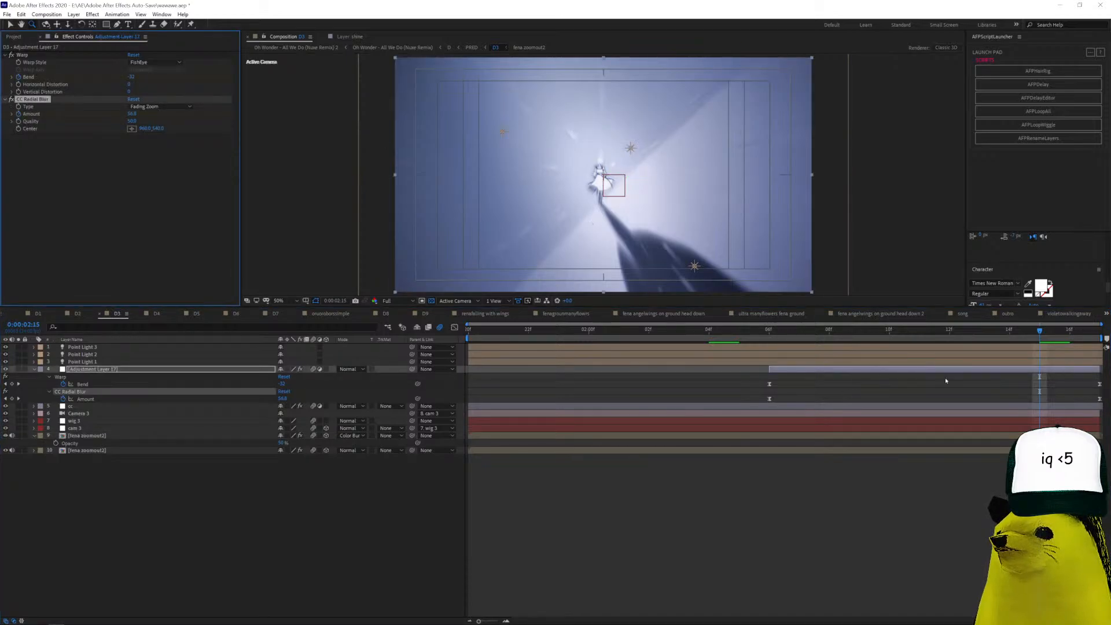
key("Page_Down")
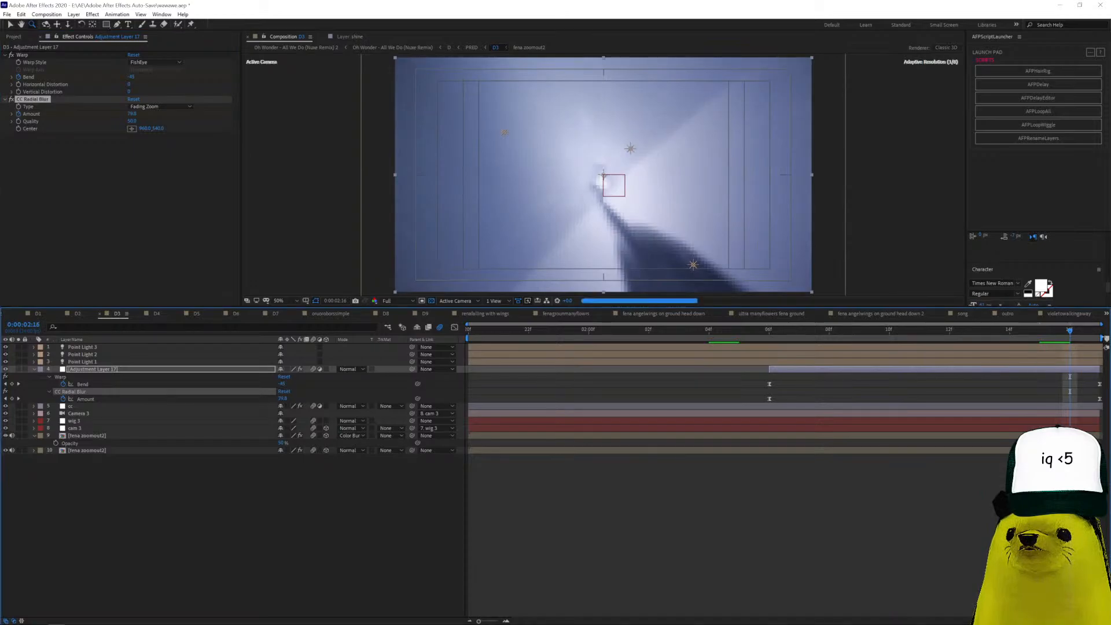
Open the D4 composition, preview it up to 0:00:04:10 and examine the effects on both fena zoomout3 layers.
left_click(157, 314)
left_click(559, 335)
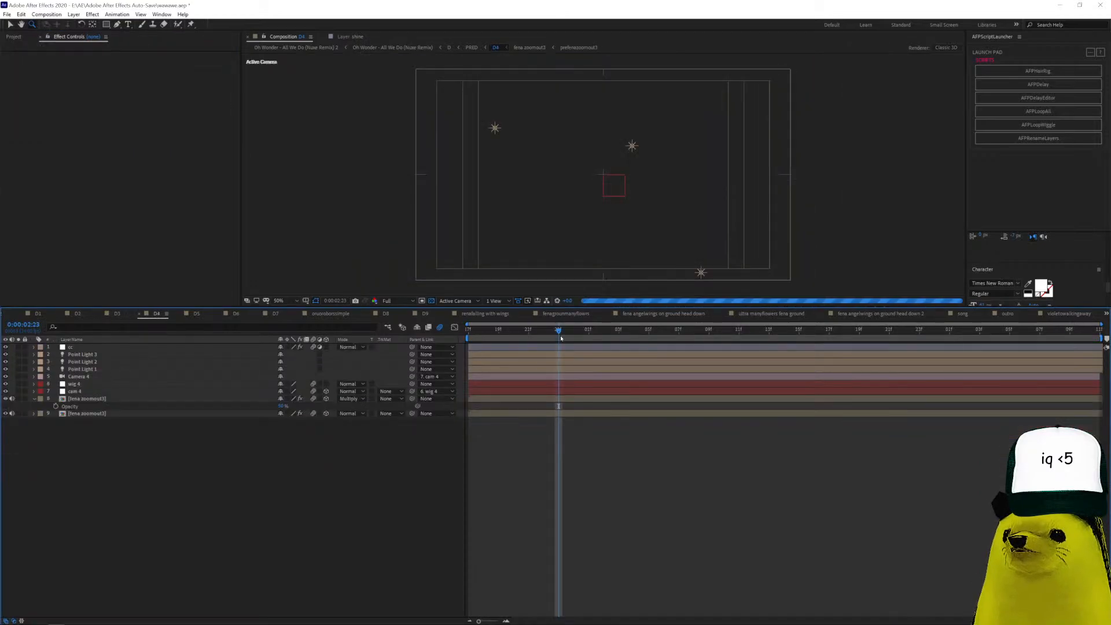
key("space")
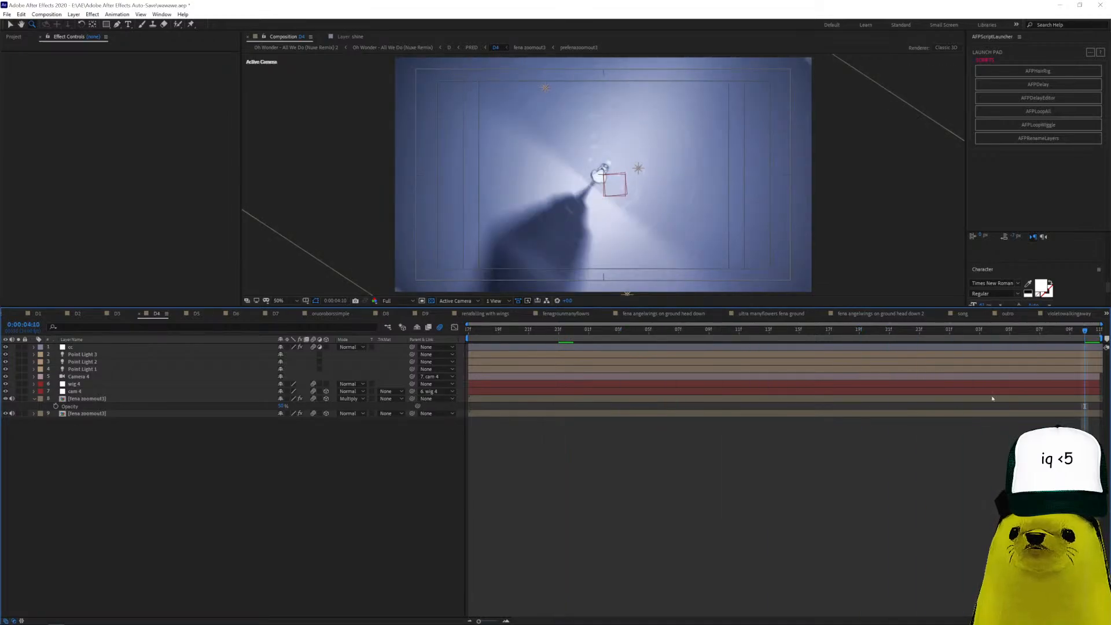
left_click(885, 401)
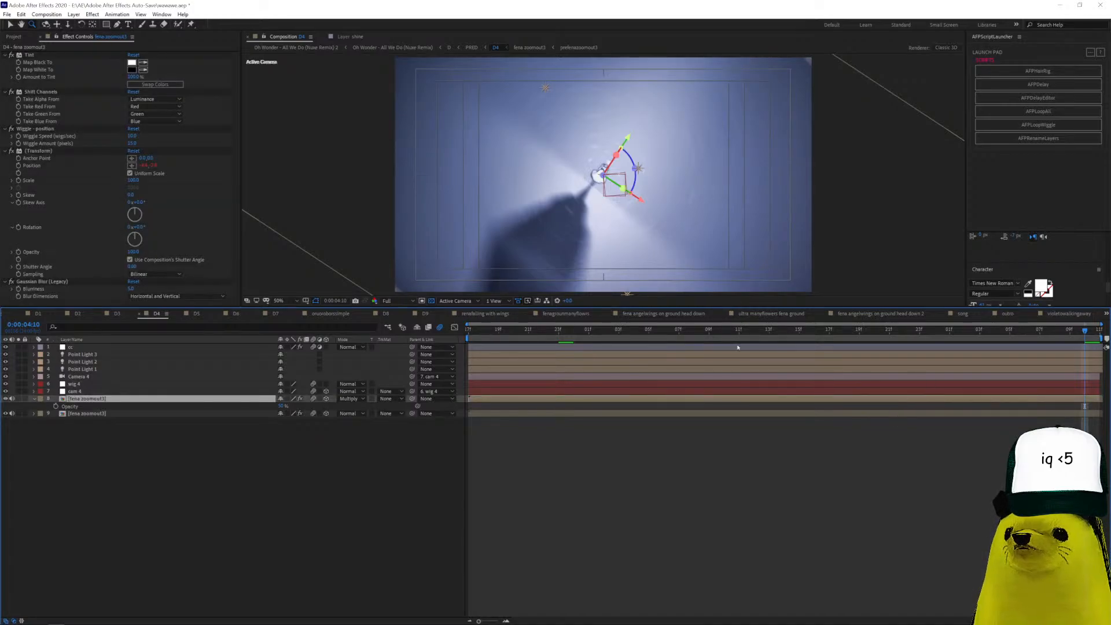
left_click(646, 414)
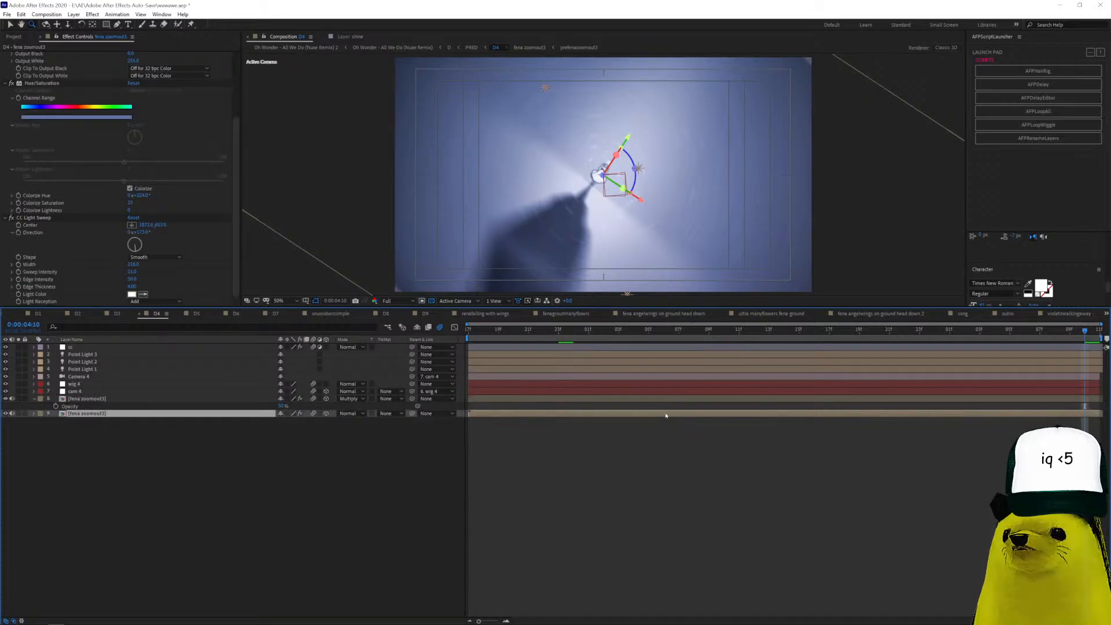
Open the fena zoomout3 precomp and examine the two CC RepeTile effects on its prefenazoomout3 layer.
double_click(666, 415)
scroll(589, 243, "down", 3)
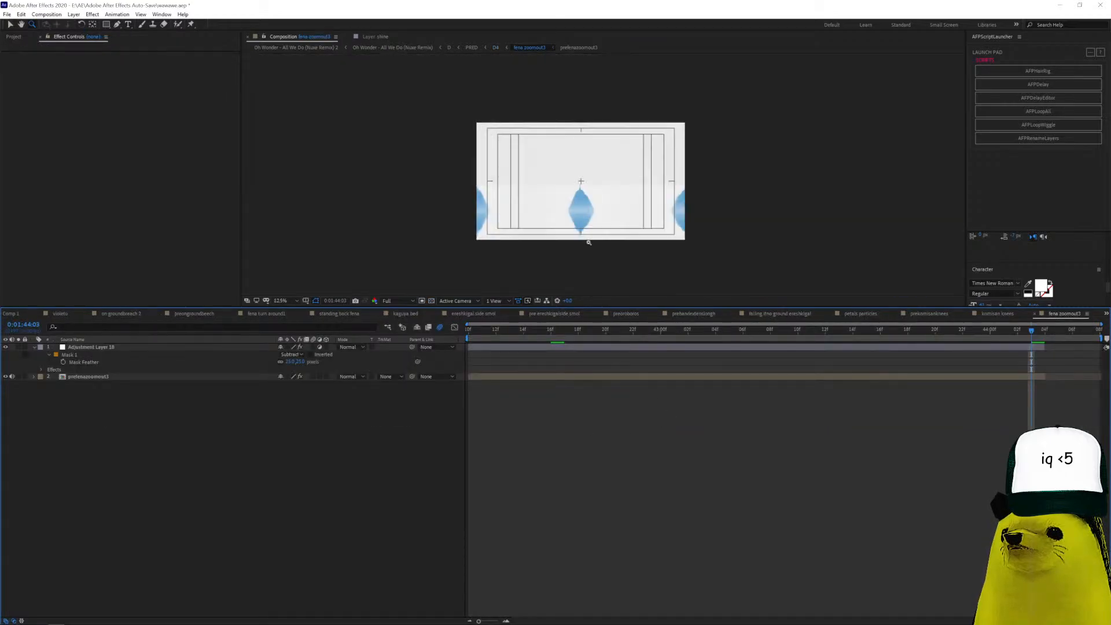
left_click(128, 377)
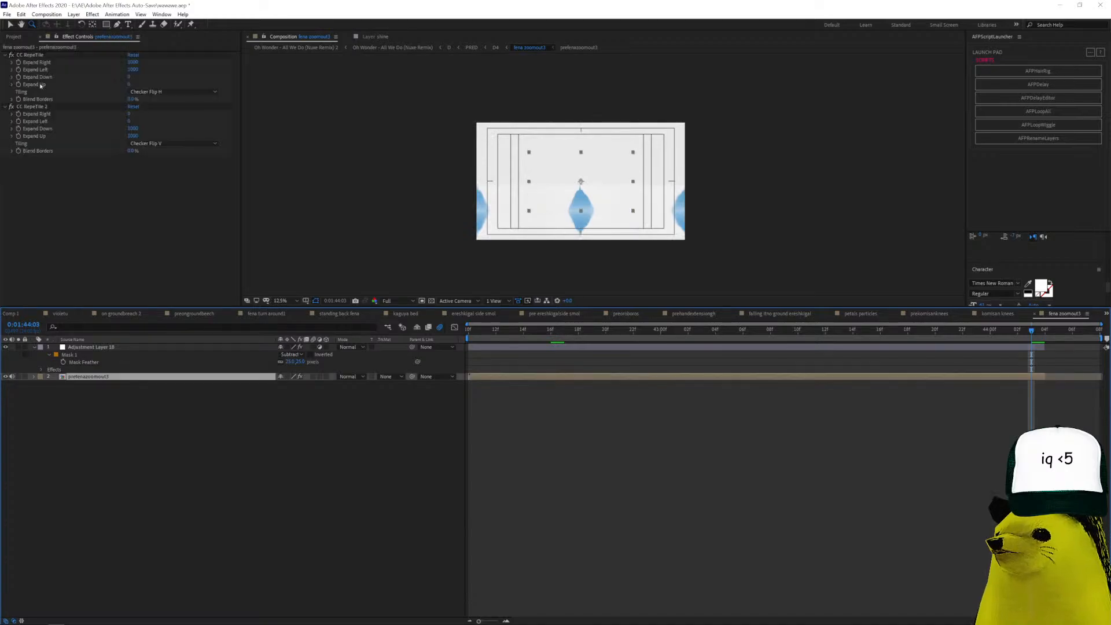
left_click(540, 184)
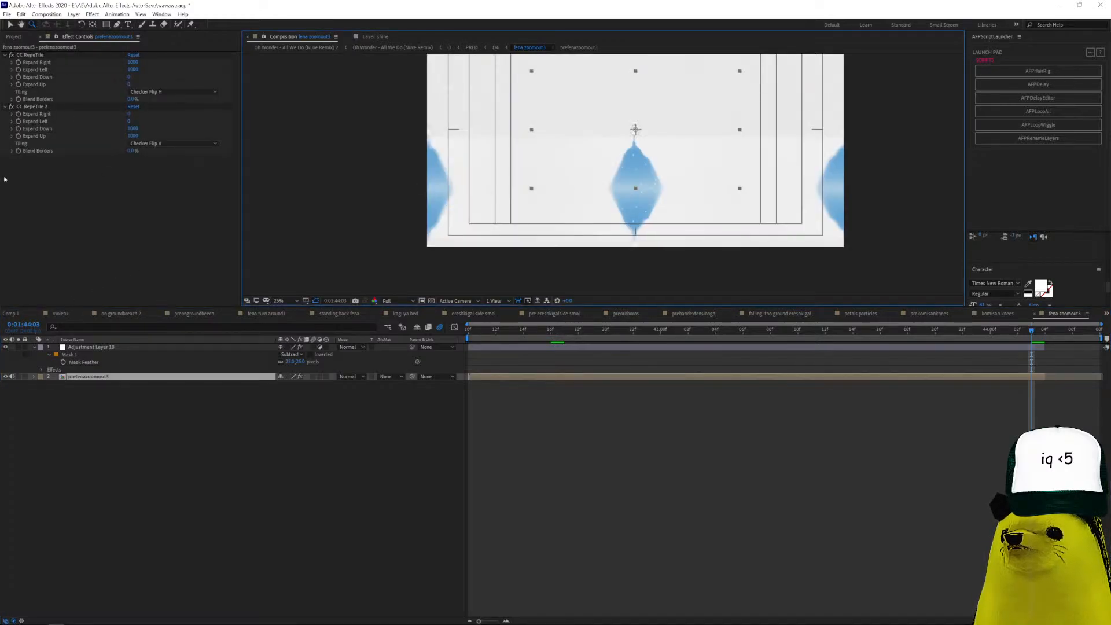
Compare the prefenazoomout3 layer with and without its first CC RepeTile effect, and check the composition settings.
left_click(11, 55)
left_click(11, 55)
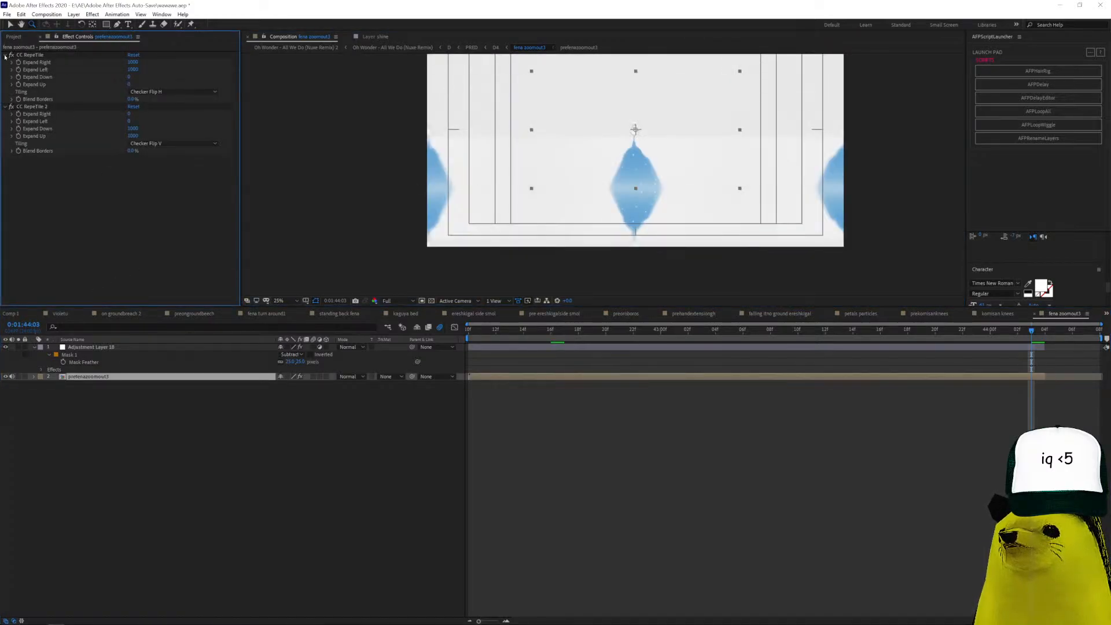
left_click(11, 55)
left_click(12, 55)
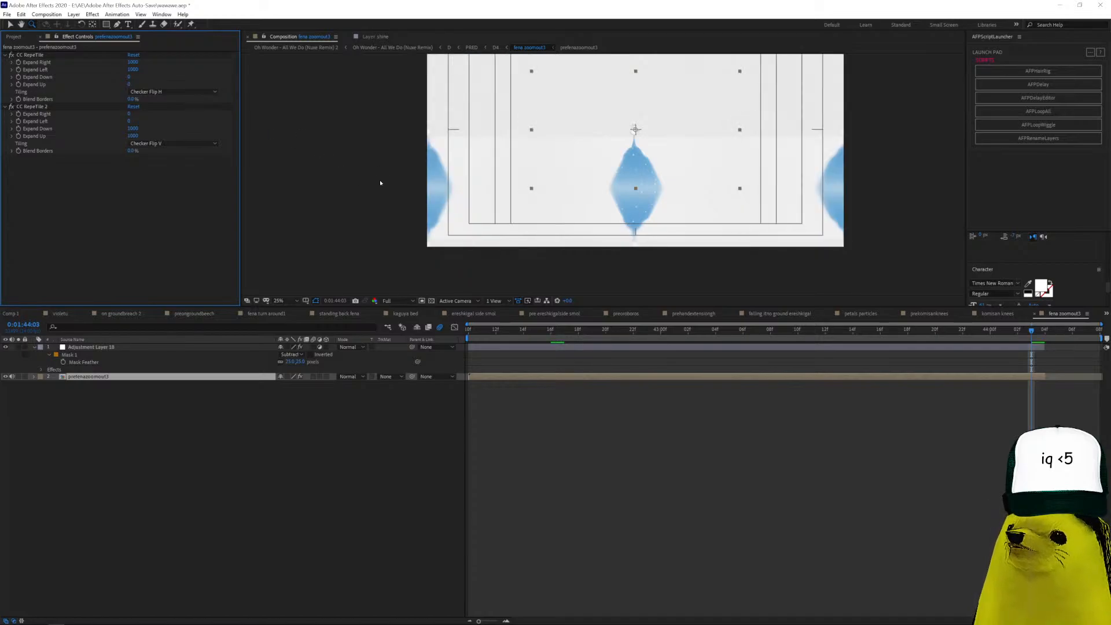
key("ctrl+k")
key("Escape")
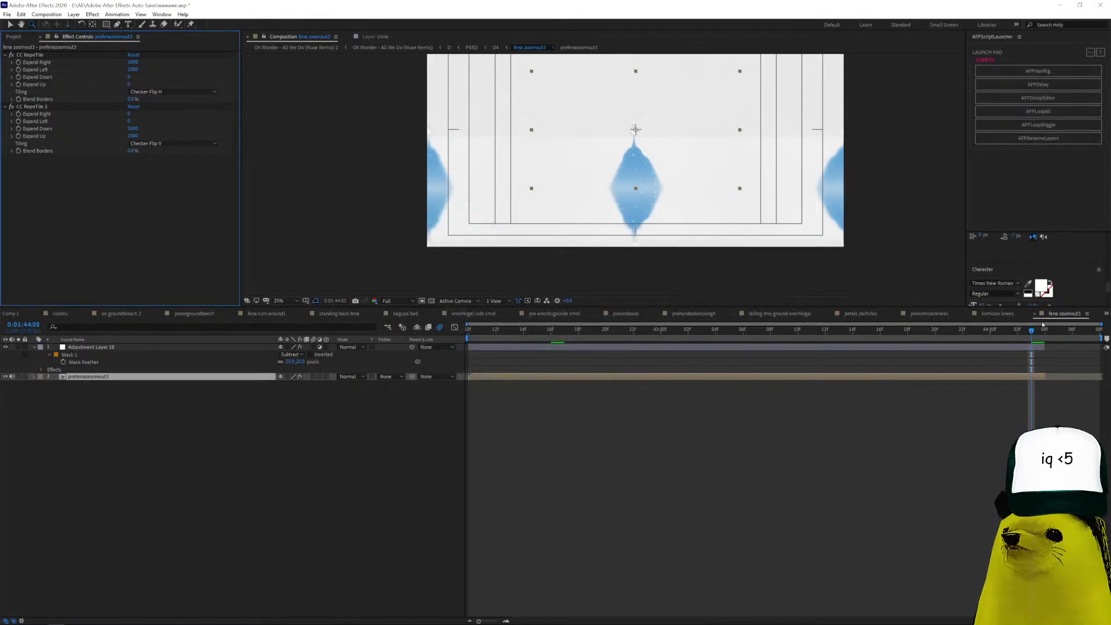
Undo the recent CC RepeTile on and off changes on the prefenazoomout3 layer.
left_click(968, 468)
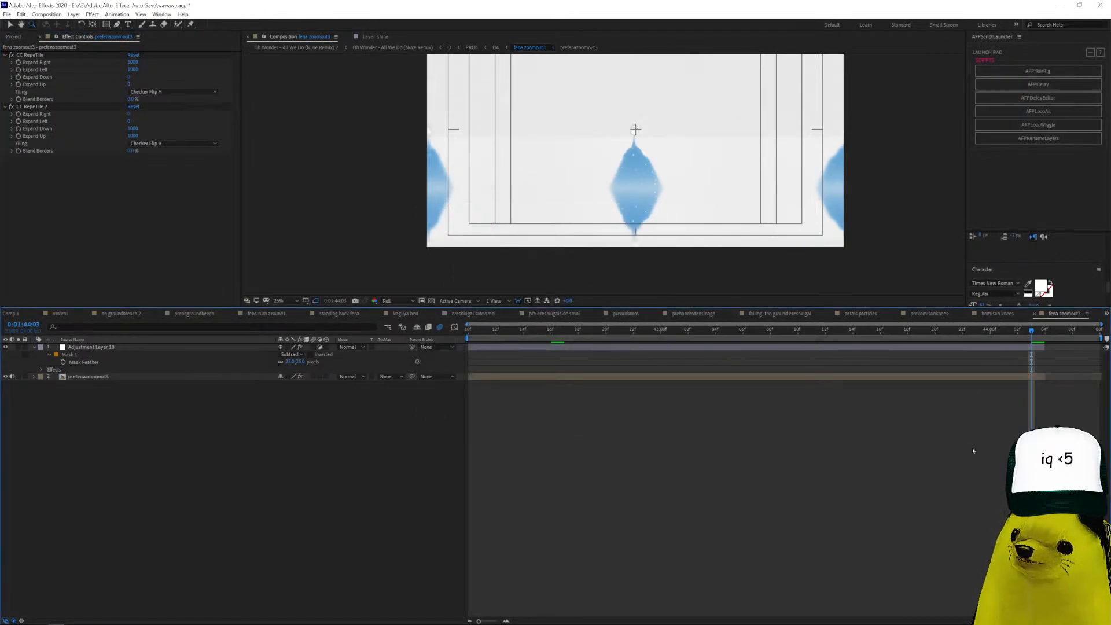
key("ctrl+z")
key("ctrl+z")
left_click(1106, 314)
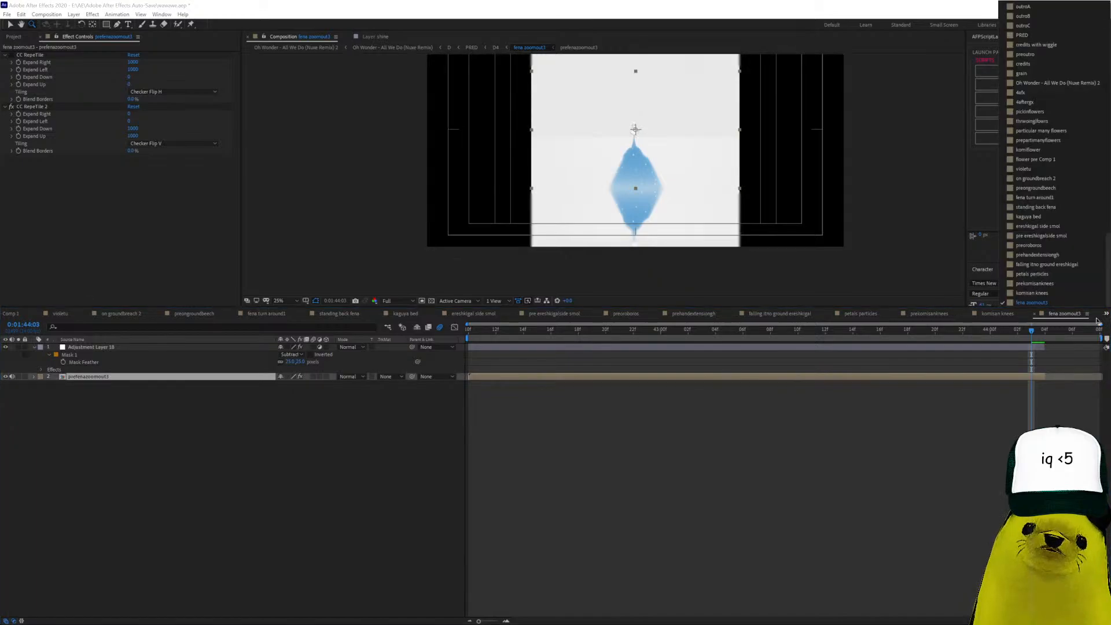
left_click(924, 466)
key("ctrl+z")
key("ctrl+z")
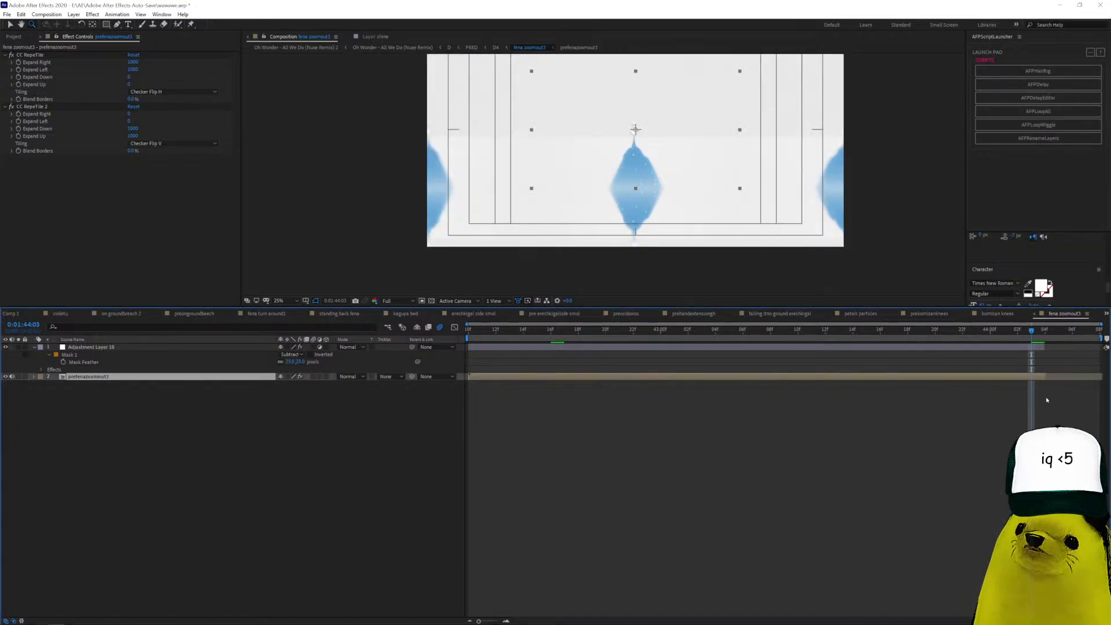
Open the D5 composition and preview its animation up to 0:00:05:01.
left_click(1105, 315)
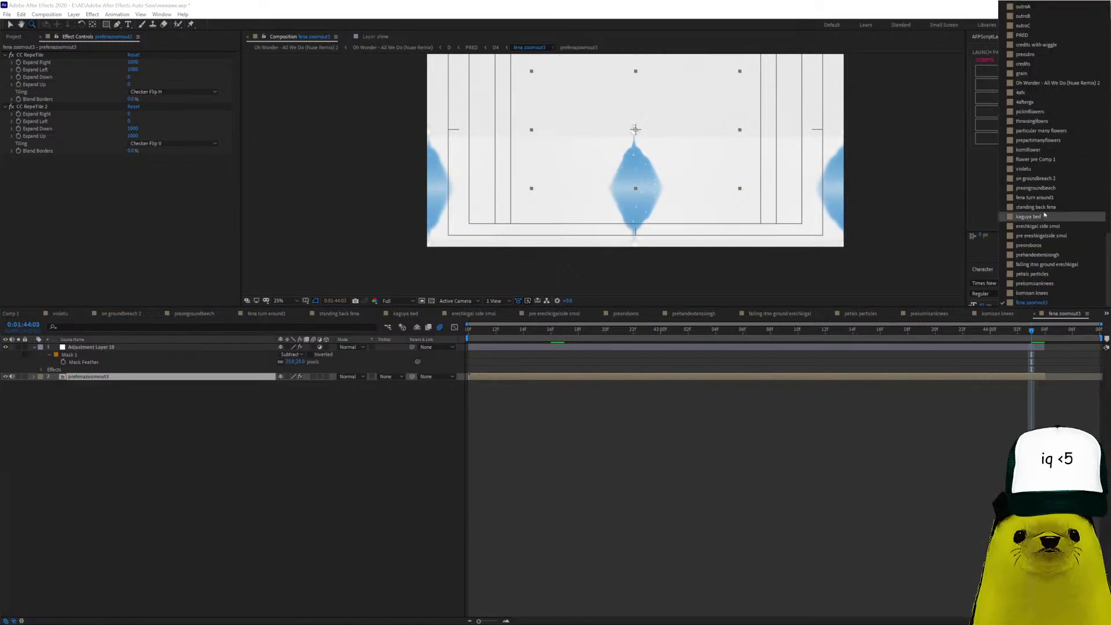
left_click_drag(1108, 246, 1101, 184)
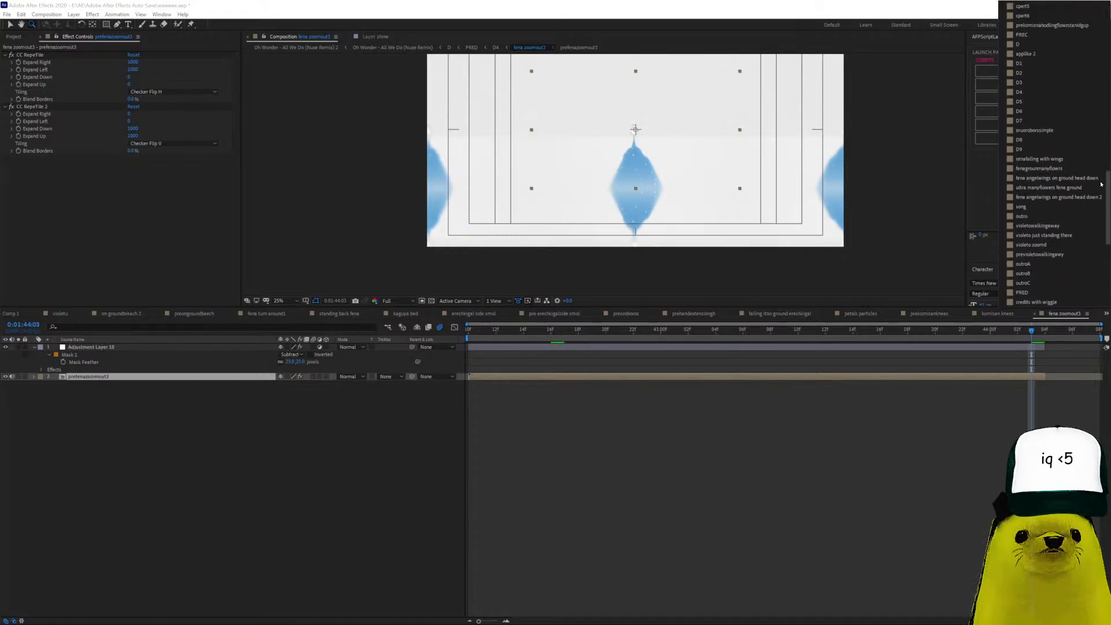
left_click(1030, 101)
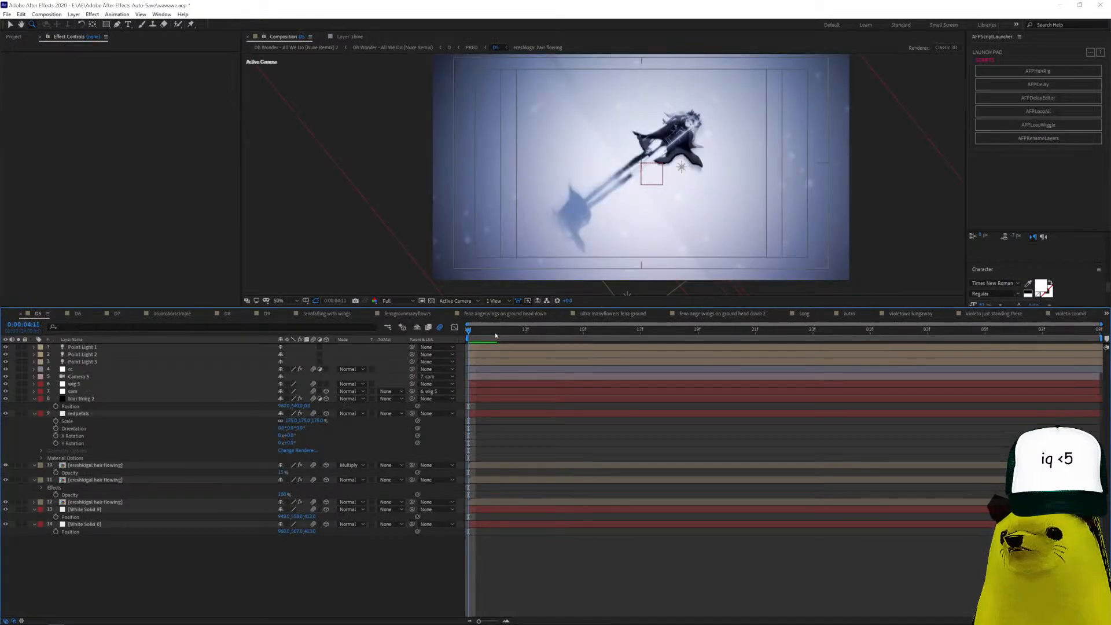
left_click_drag(497, 334, 515, 337)
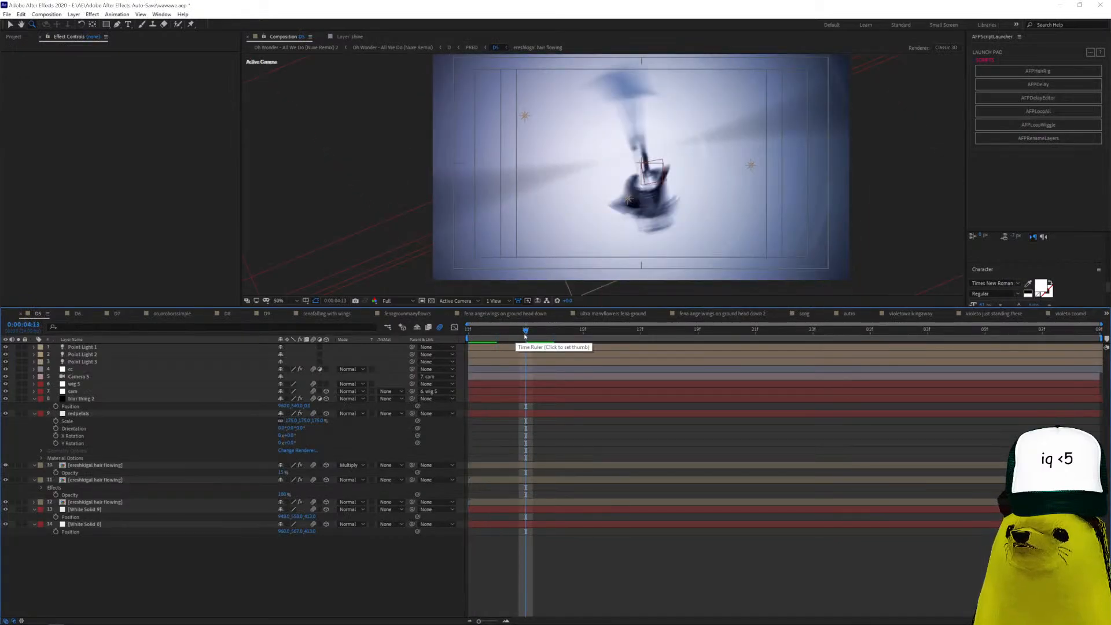
key("space")
key("space")
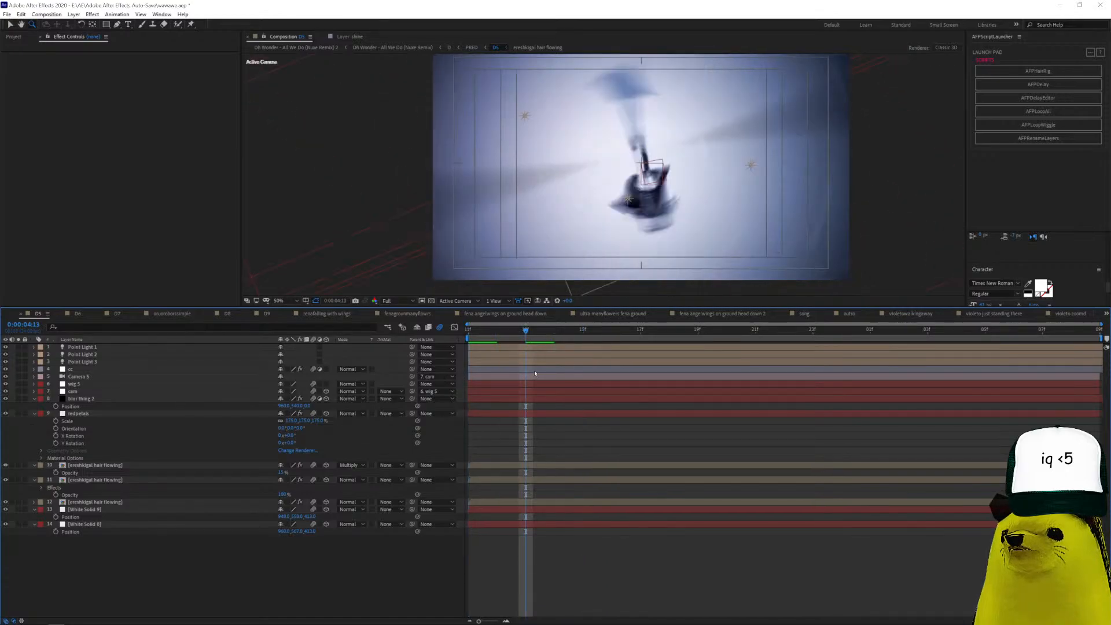
left_click_drag(526, 375, 866, 409)
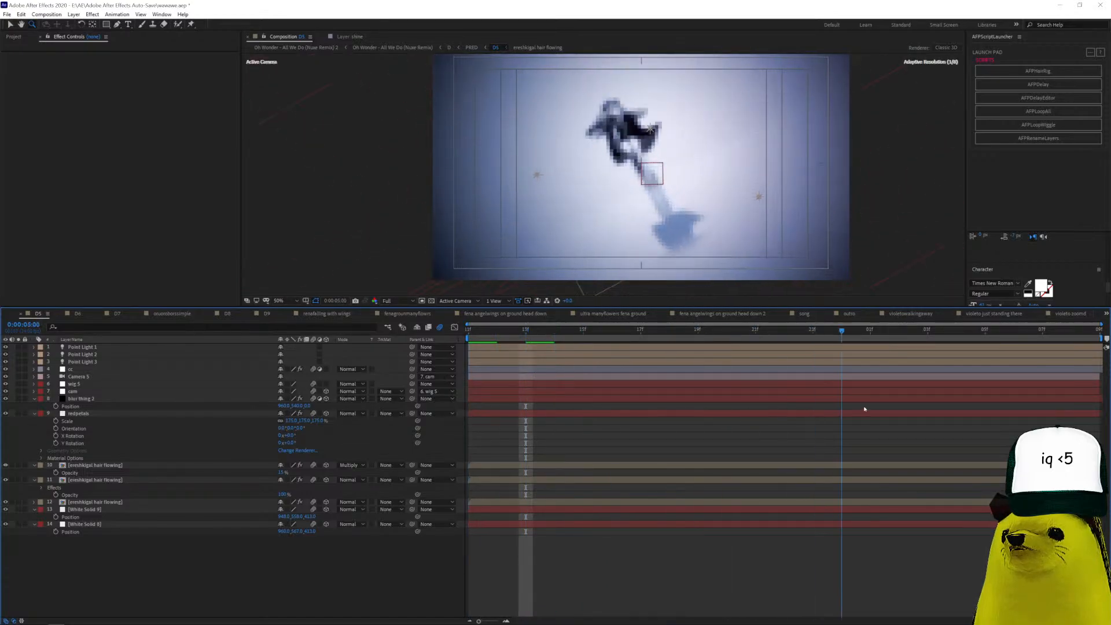
Examine the lowest ereshkigal hair flowing layer's effects in solo, and open the precomp to scrub through its clip sequence.
left_click(95, 501)
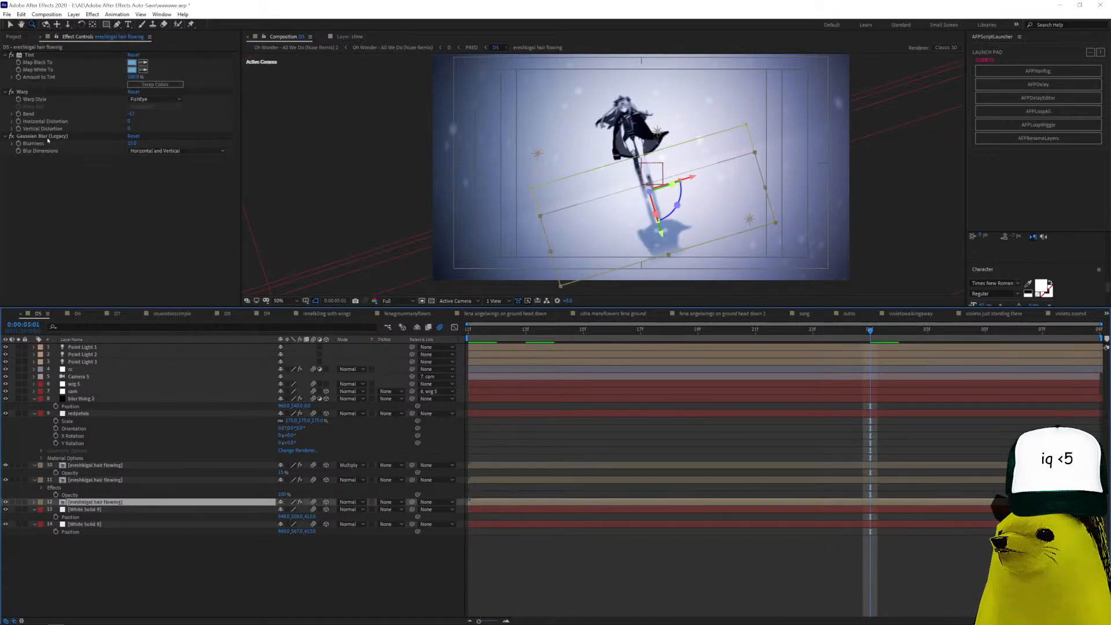
left_click(19, 502)
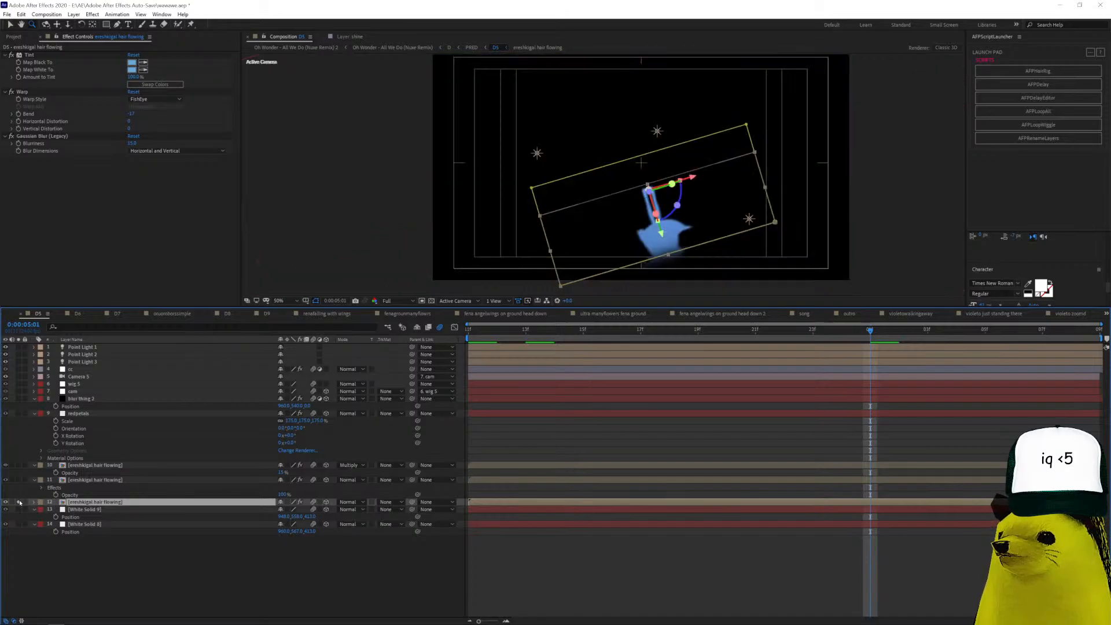
left_click(19, 502)
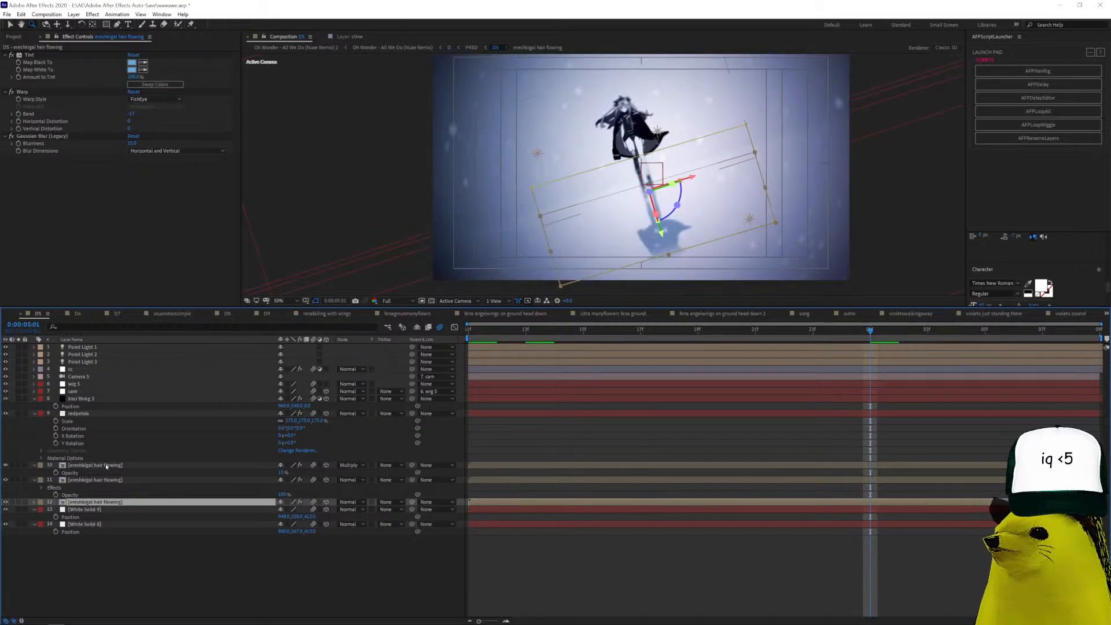
double_click(106, 467)
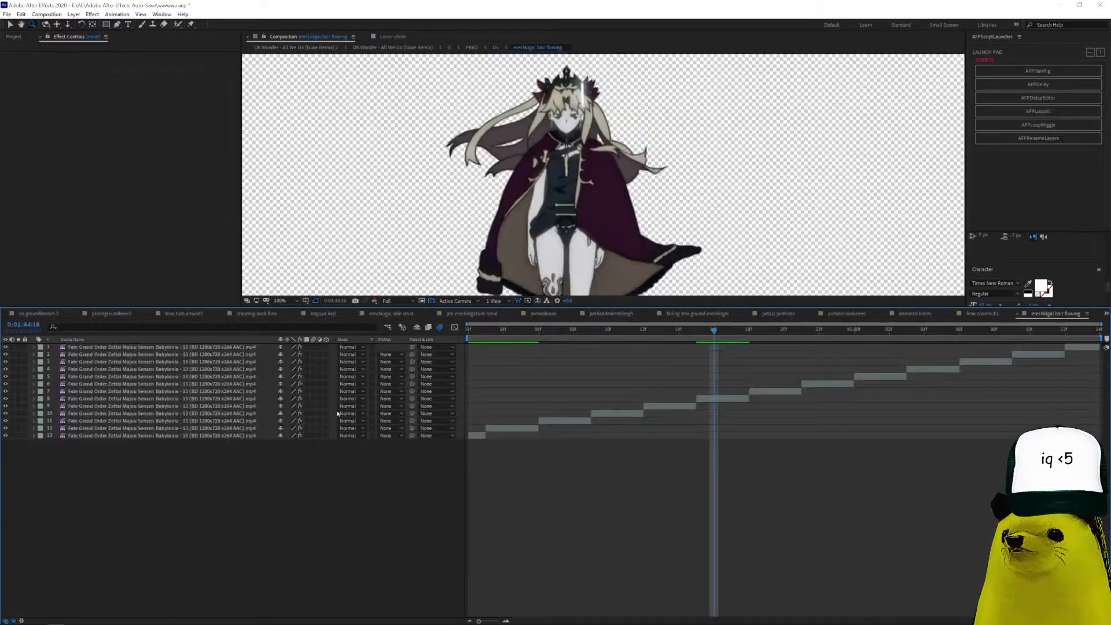
left_click_drag(469, 343, 1063, 343)
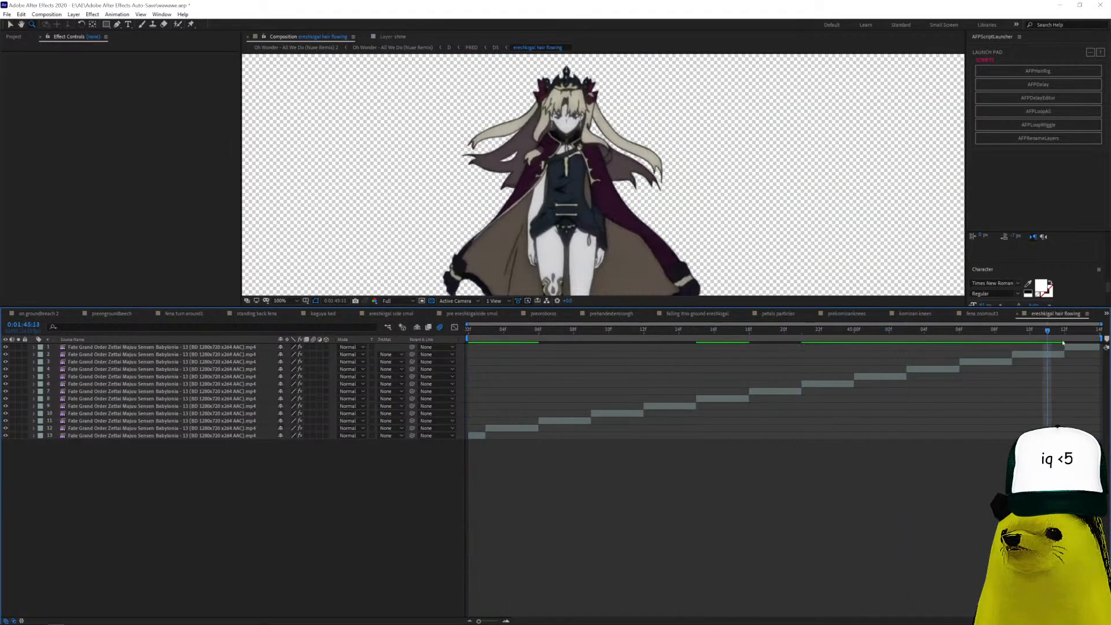
Return to the D5 composition and inspect the character's legs and shadow up close at 0:00:05:06.
left_click(1106, 313)
scroll(1050, 197, "up", 10)
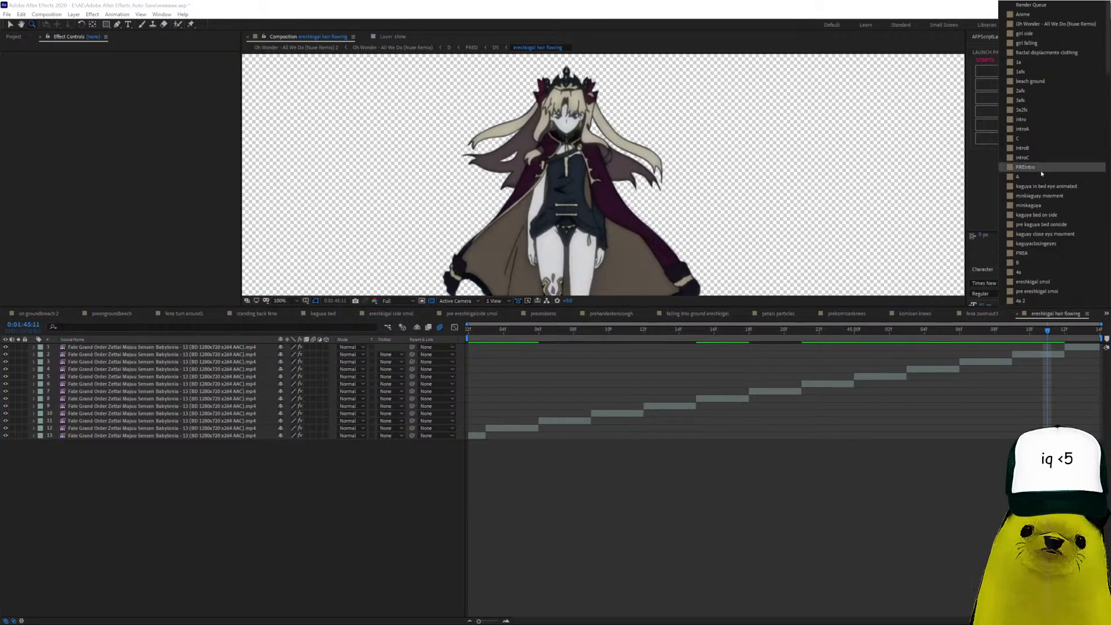
left_click_drag(1108, 62, 1104, 203)
left_click(1033, 215)
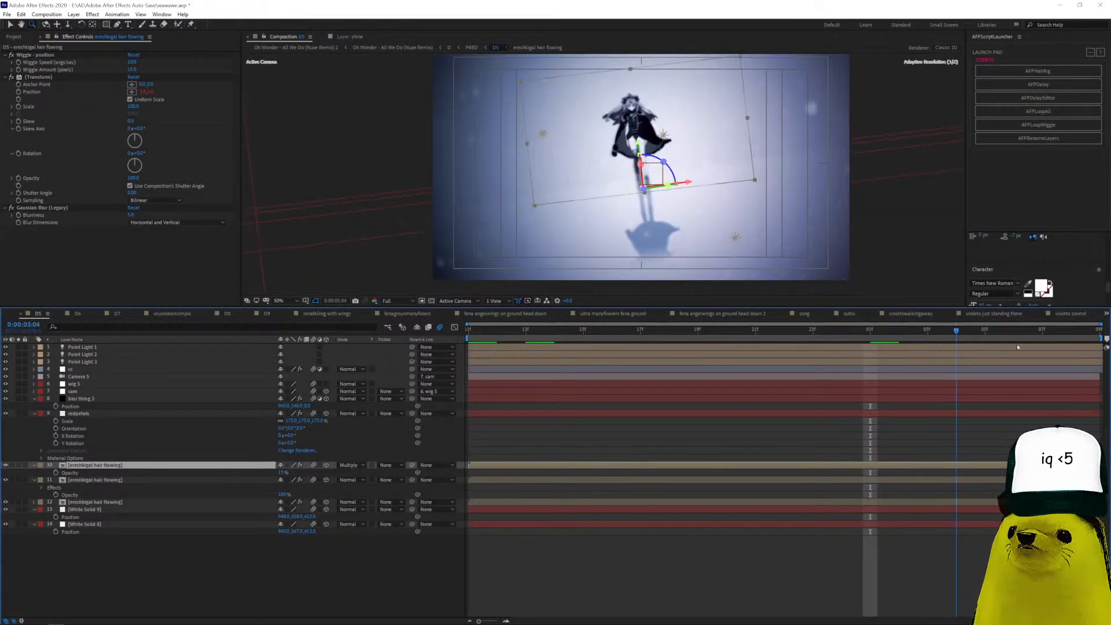
left_click(1014, 332)
scroll(654, 184, "up", 2)
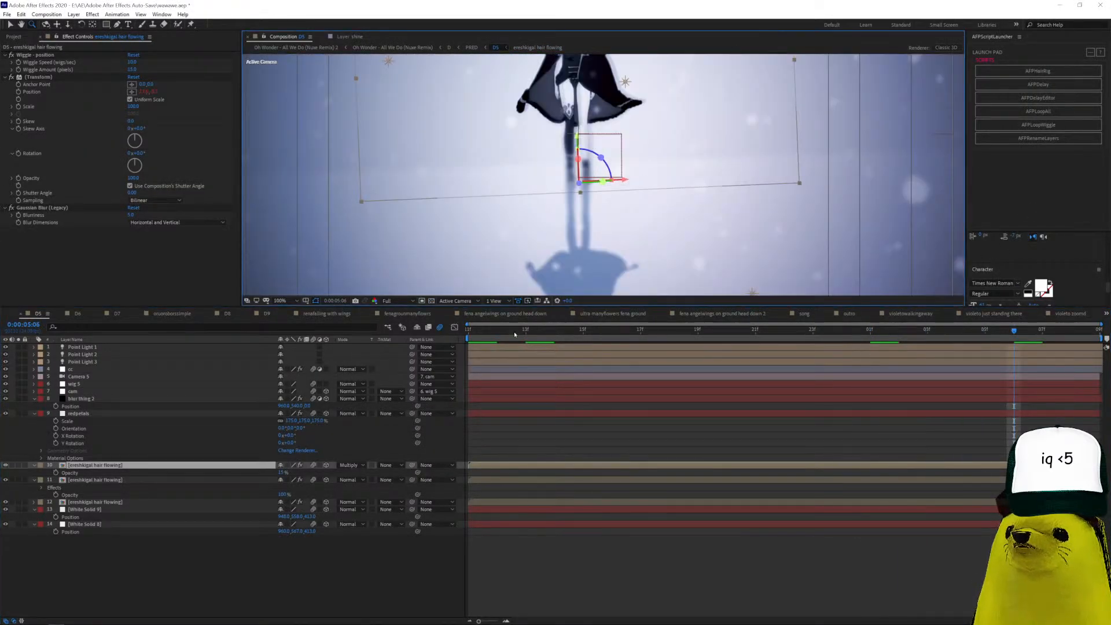
Examine the Gaussian Blur on the blur thing 2 layer and its effect on the character's legs up close.
left_click(97, 398)
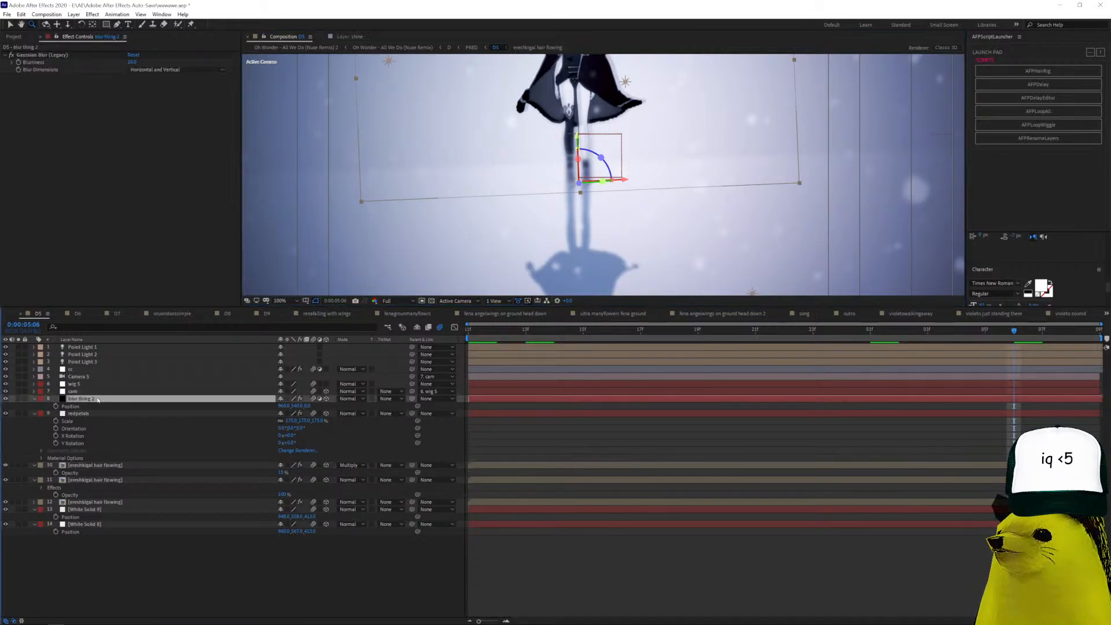
scroll(600, 174, "up", 1)
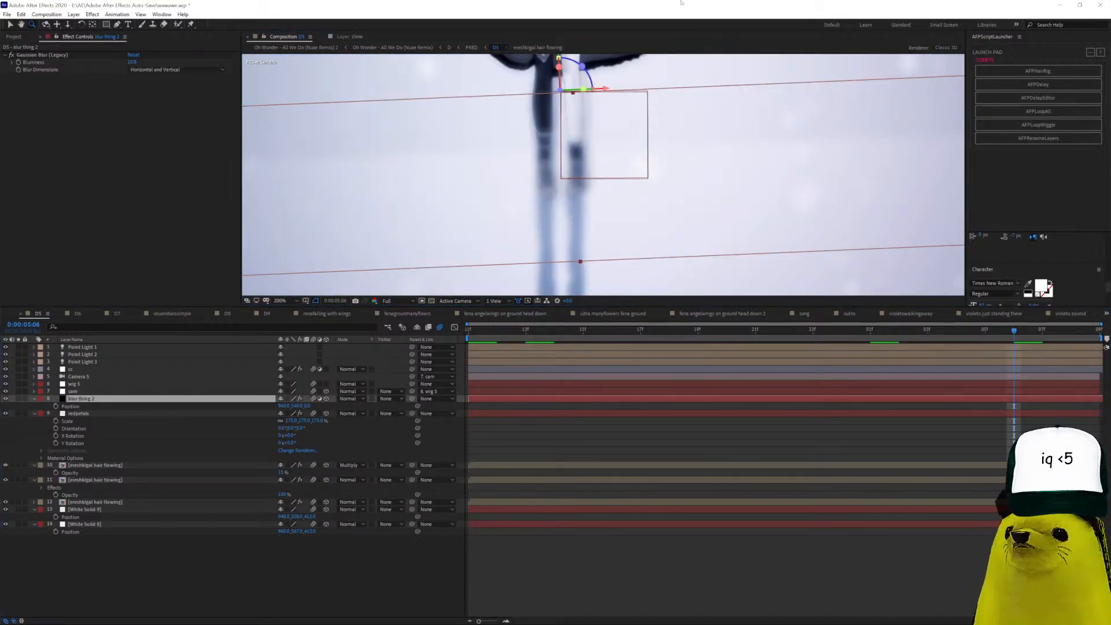
scroll(575, 83, "up", 1)
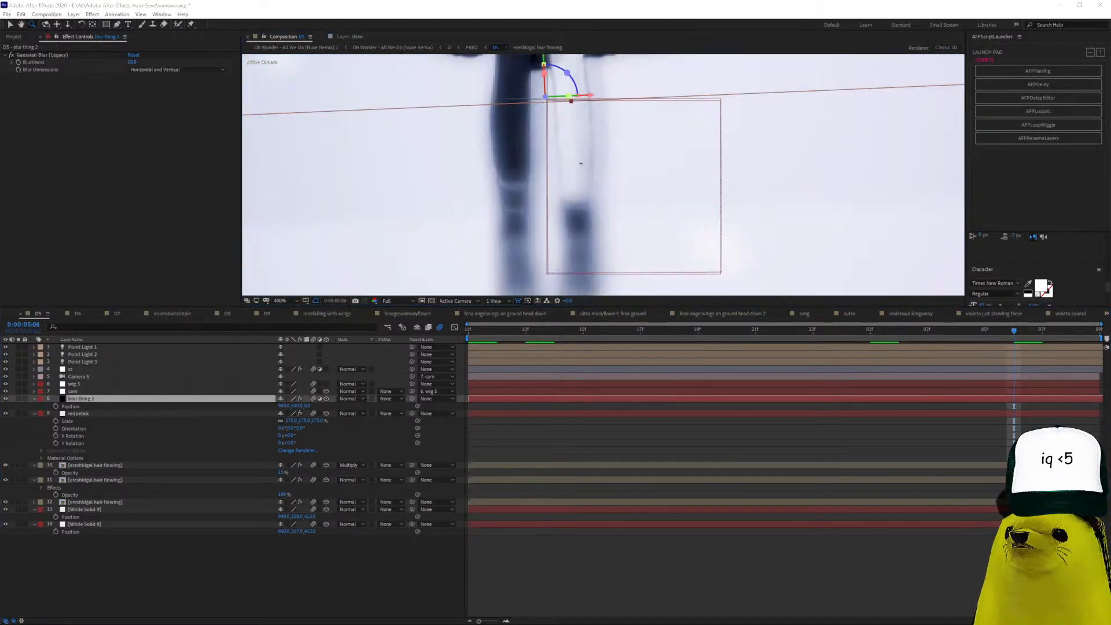
left_click(628, 446)
left_click(632, 227, "alt")
left_click(631, 226, "alt")
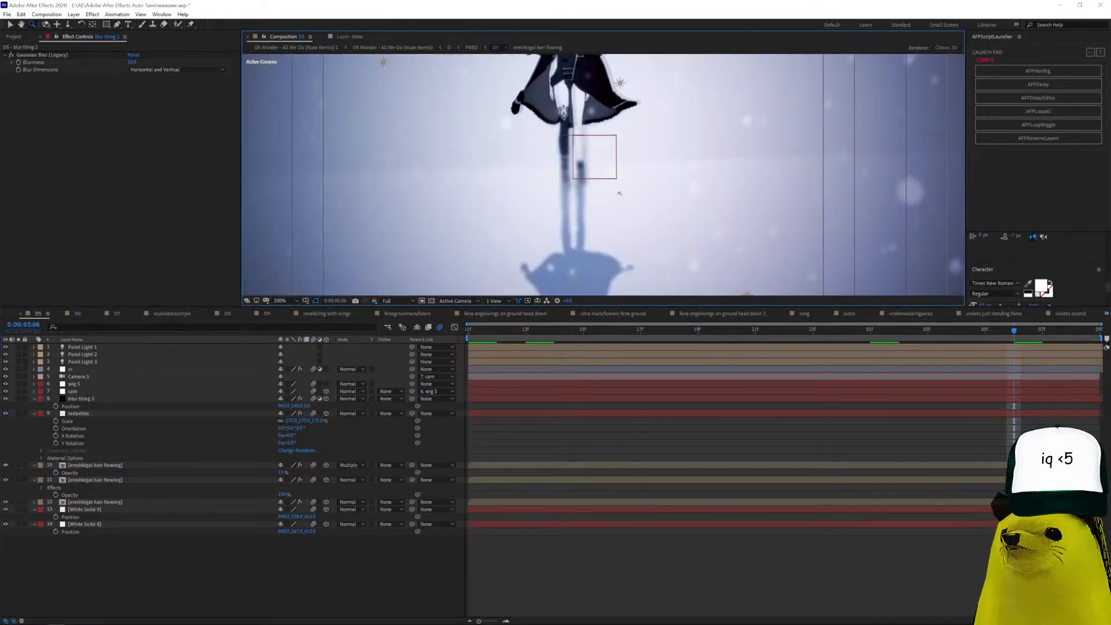
left_click(608, 174, "alt")
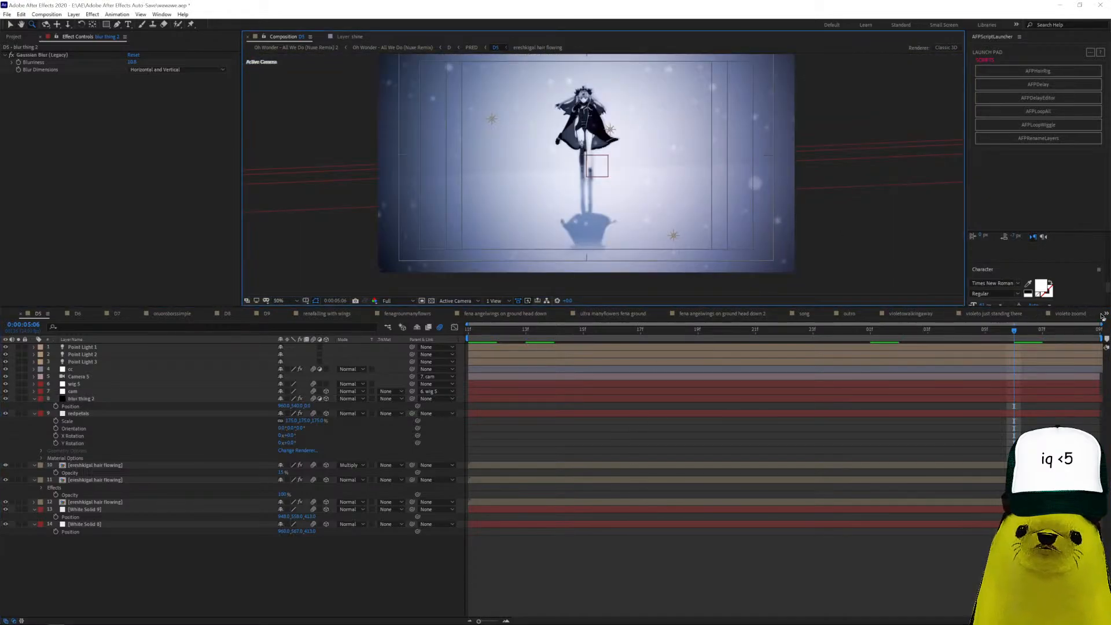
Look through the D6 and D7 compositions, checking D7's Adjustment Layer 17 with its Warp and CC Radial Blur effects from 0:00:06:17 to 0:00:06:21.
left_click(79, 314)
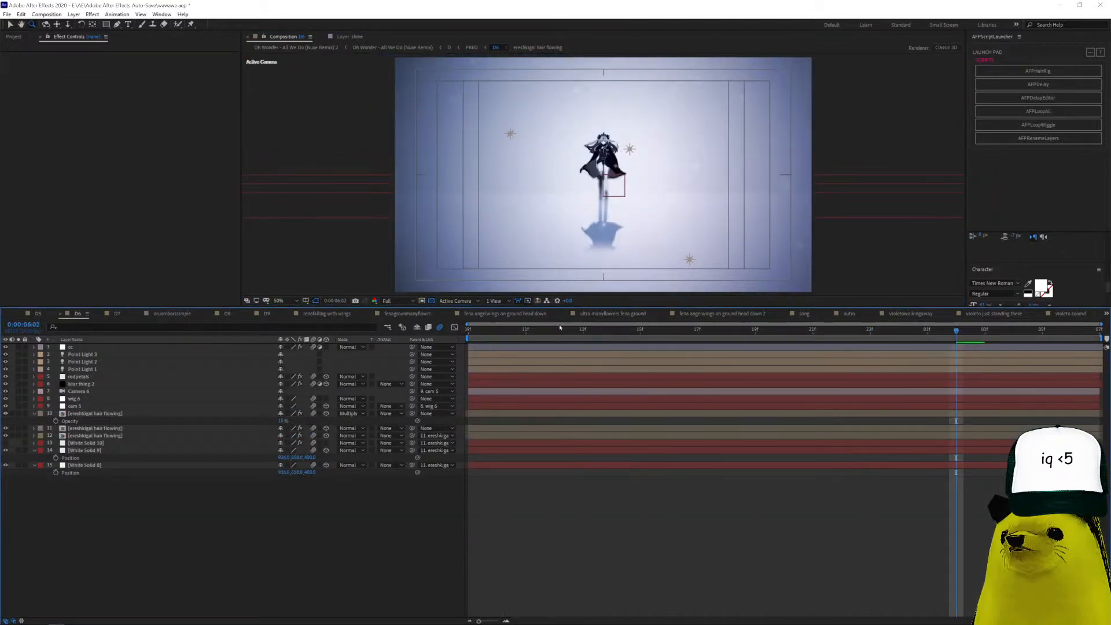
left_click(117, 314)
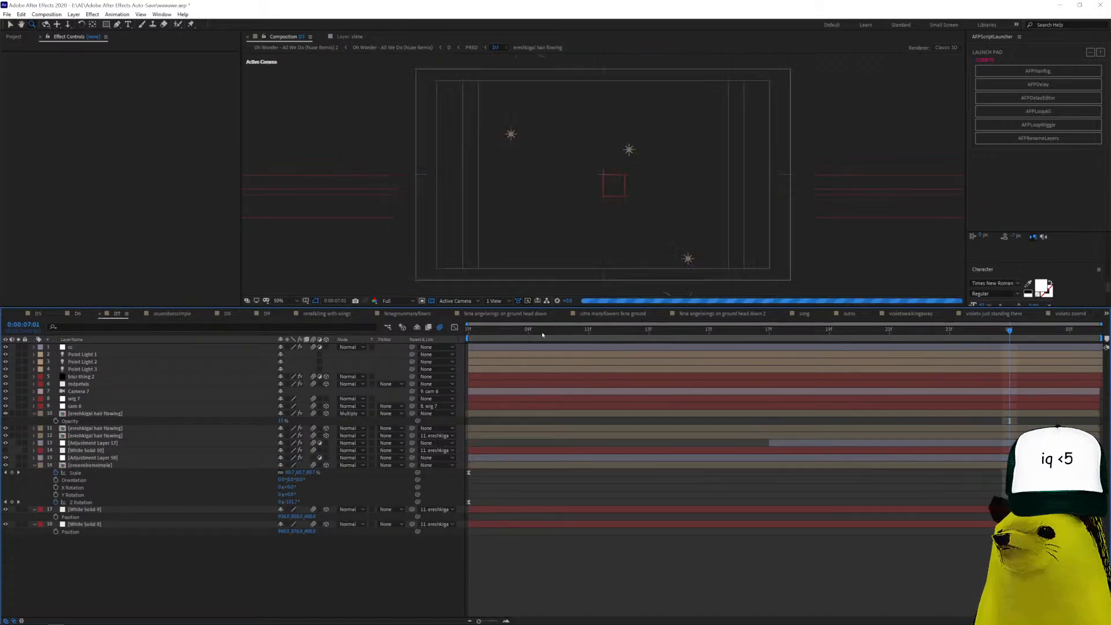
left_click(685, 335)
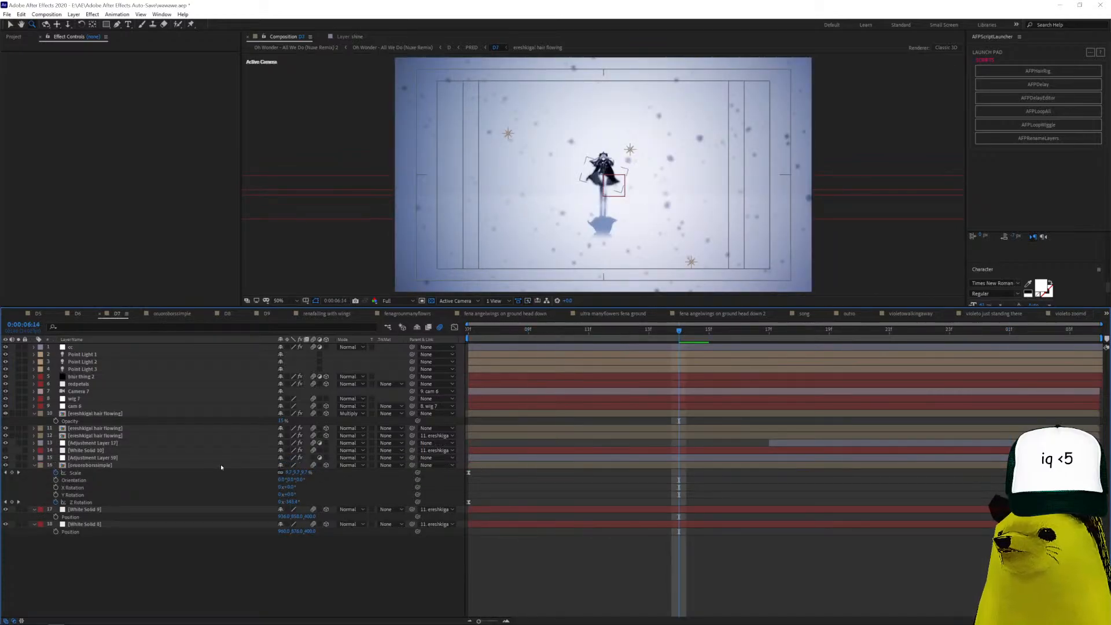
left_click(774, 335)
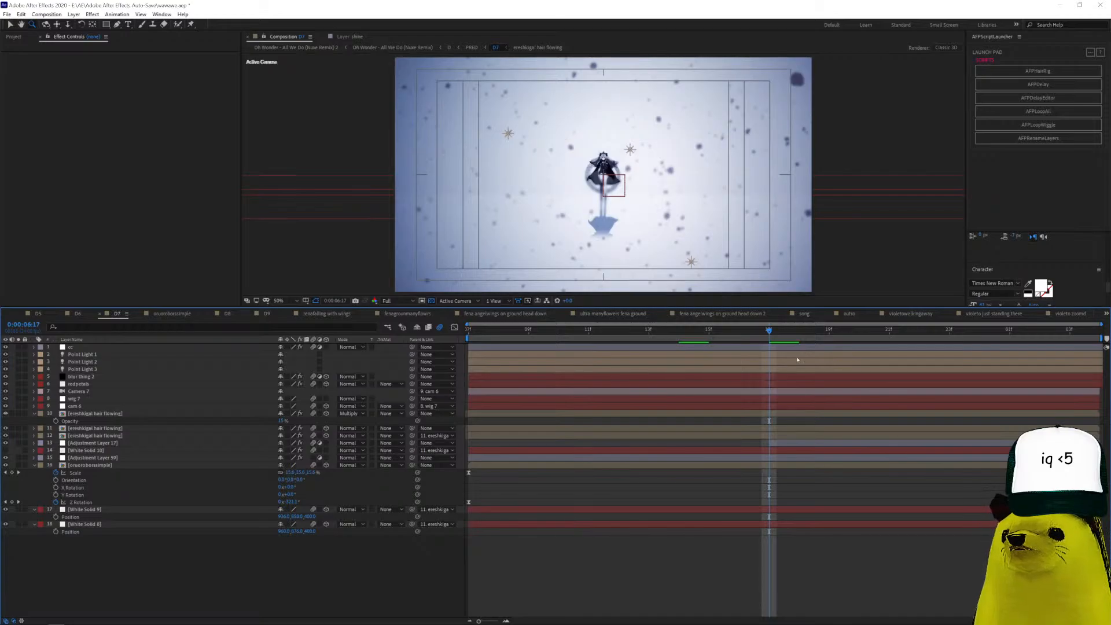
left_click(813, 442)
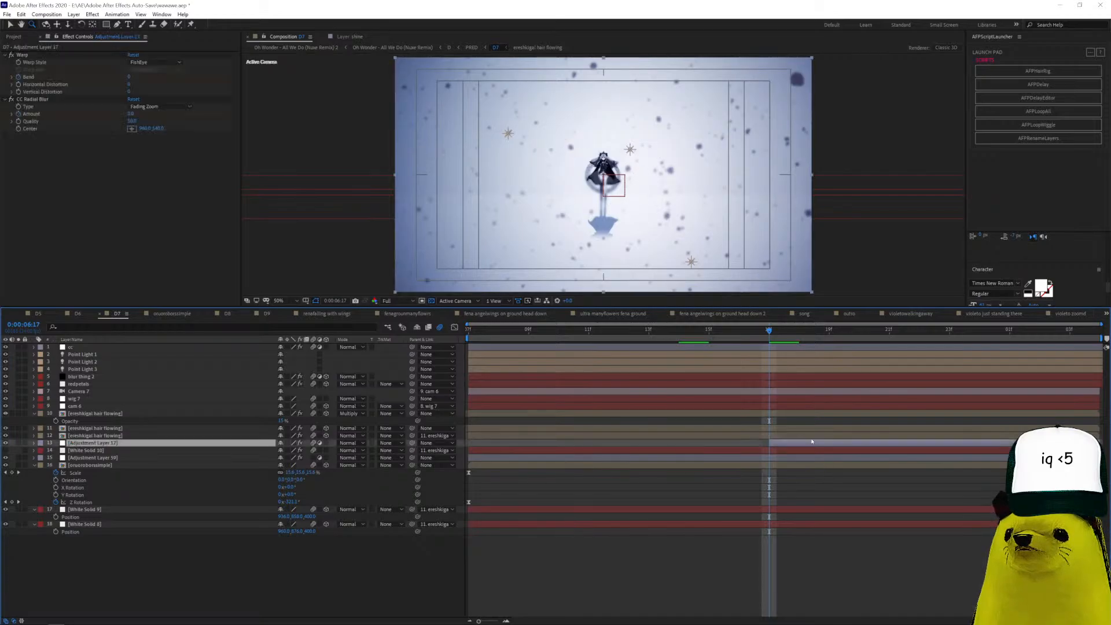
left_click(890, 331)
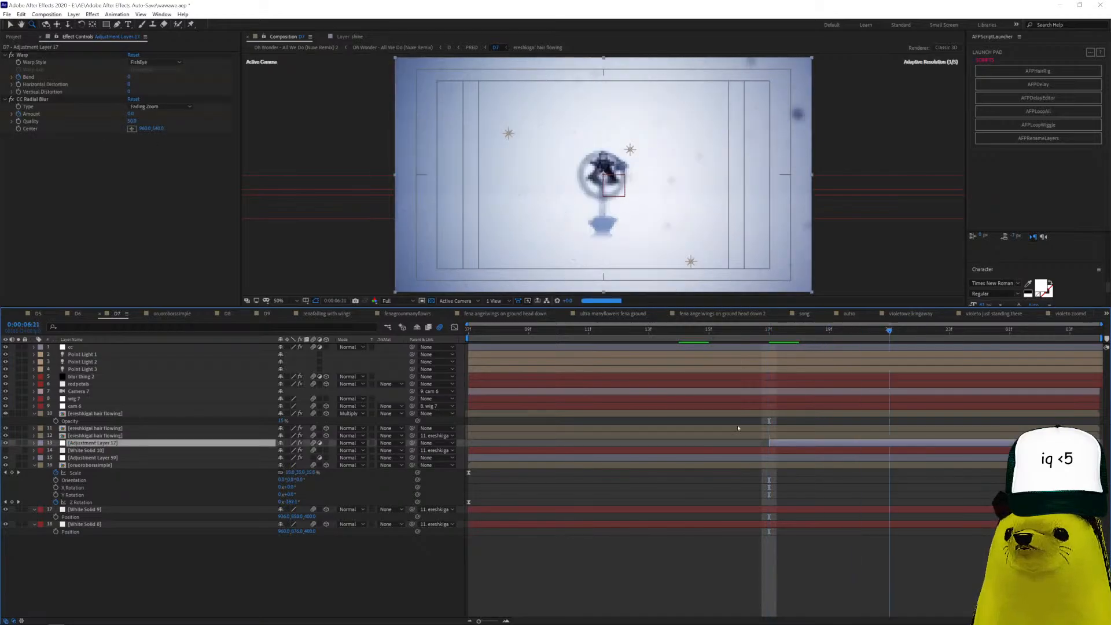
Preview the ouroboros layer's animation in D7 up to 0:00:07:03, and view its precomp before returning to D7.
left_click(717, 466)
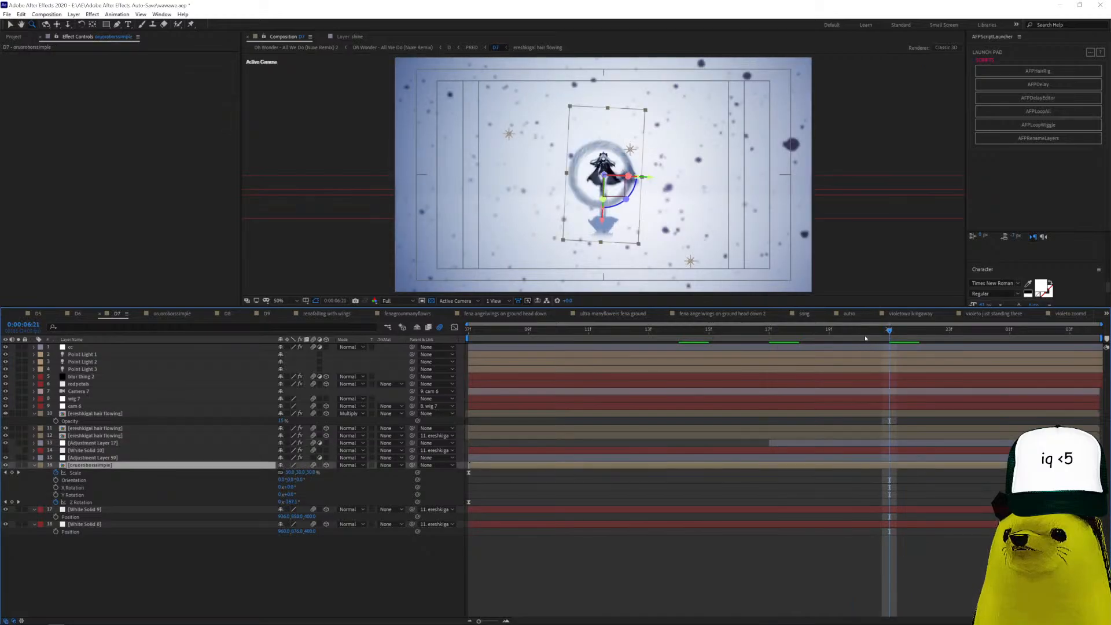
key("space")
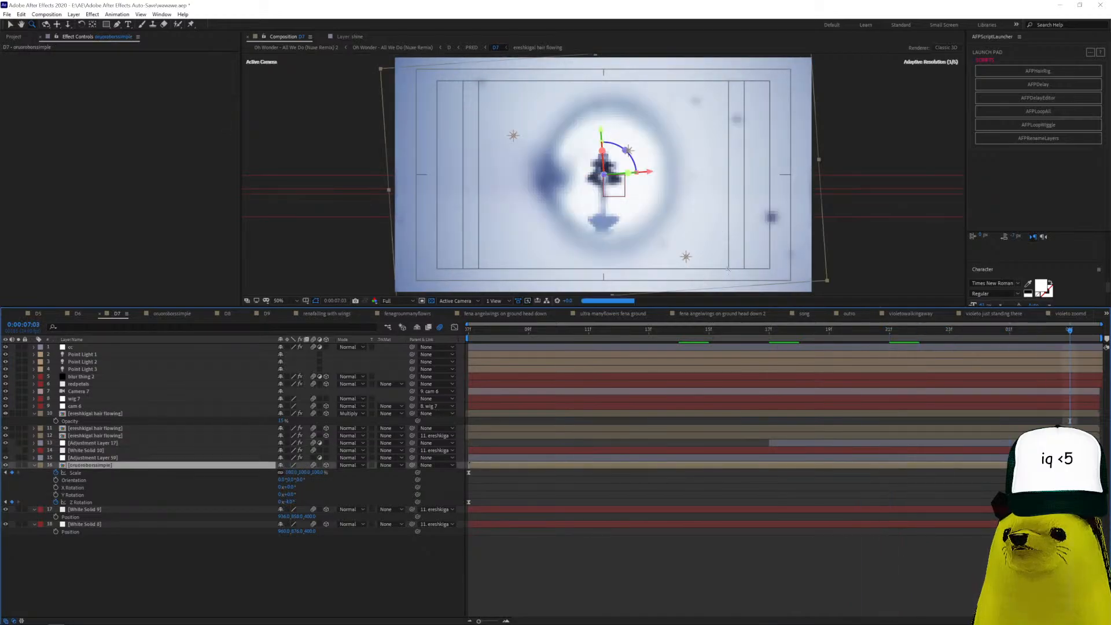
double_click(746, 466)
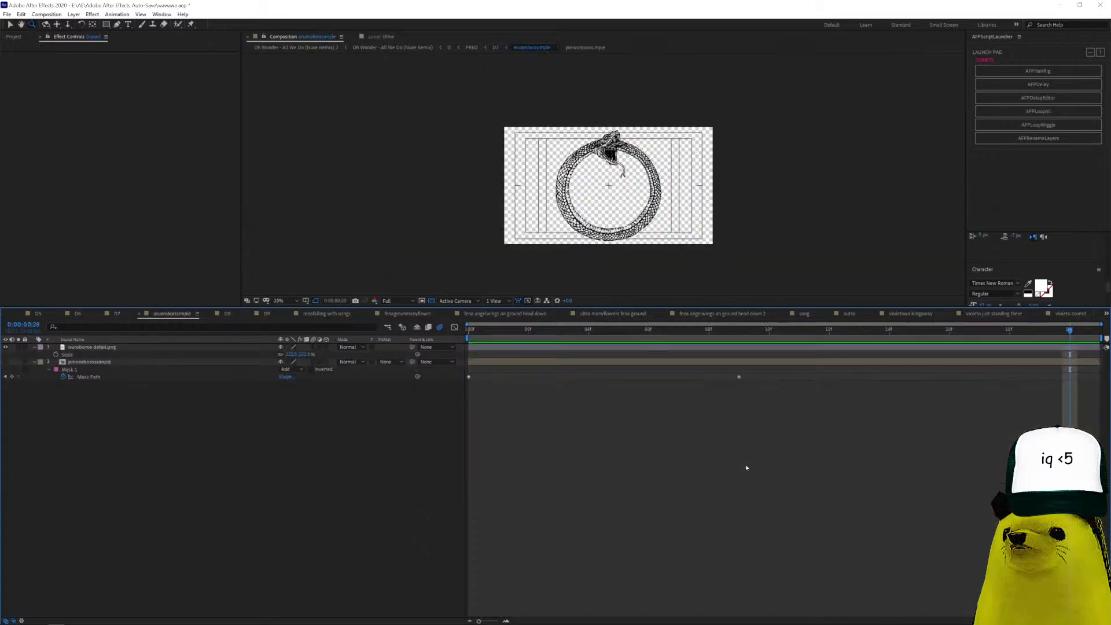
left_click(1106, 313)
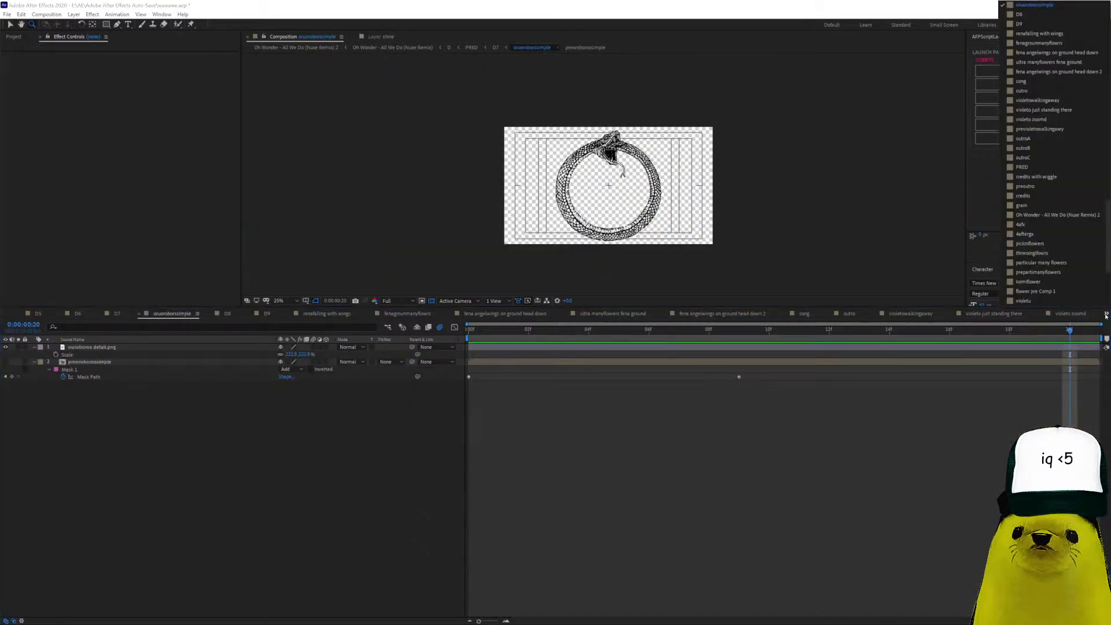
left_click(127, 315)
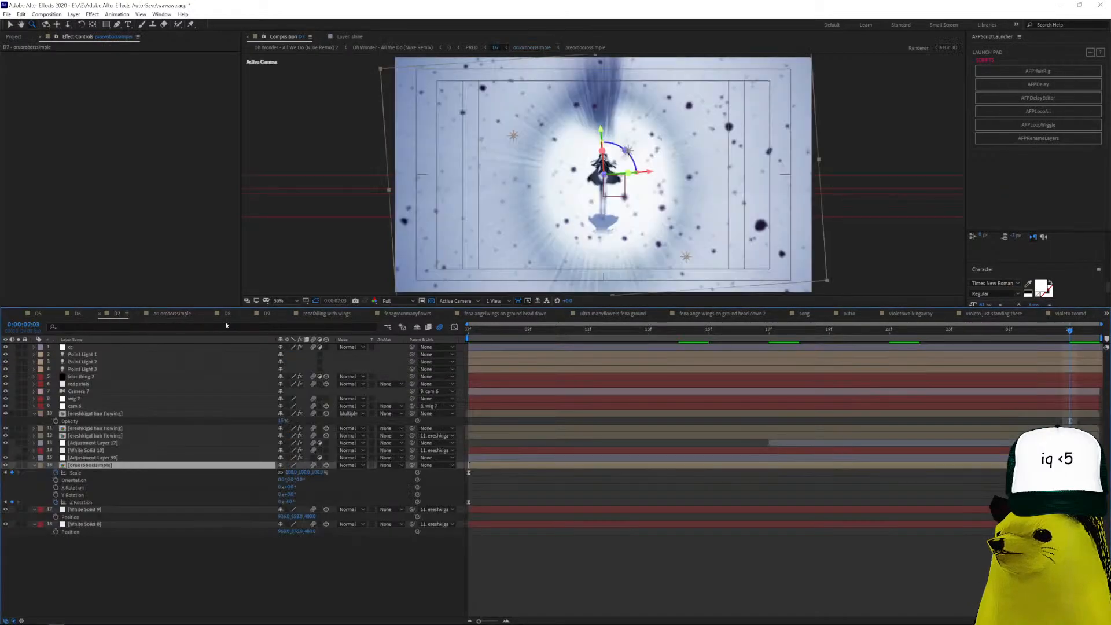
Open the D8 composition at 0:00:08:01 and compare the bottom eyes layer with its Change to Color effect off and on.
left_click(221, 314)
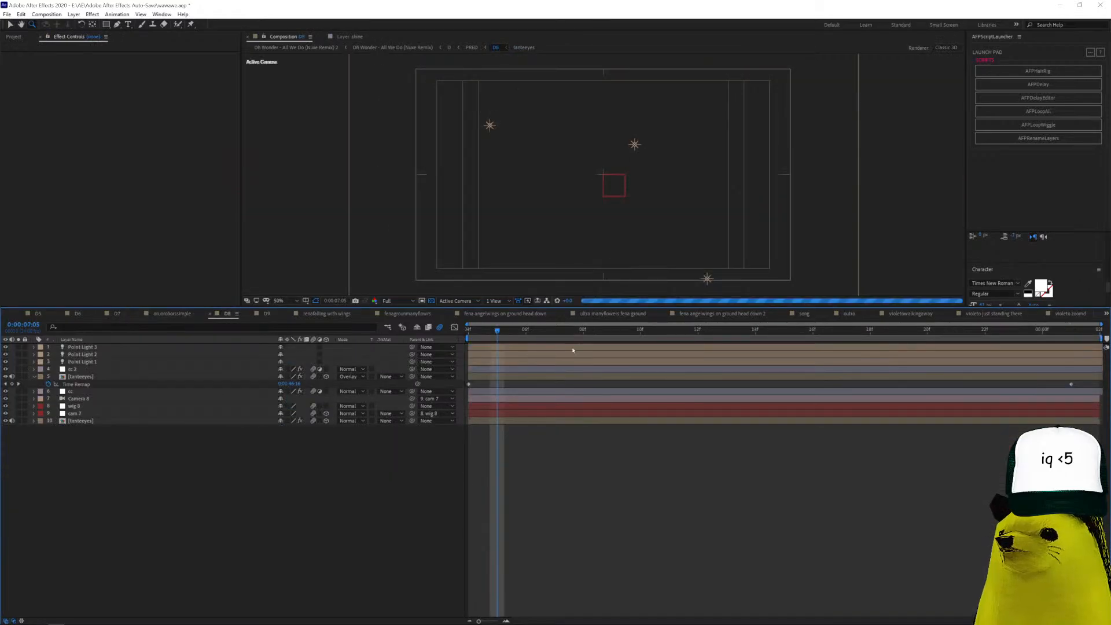
key("k")
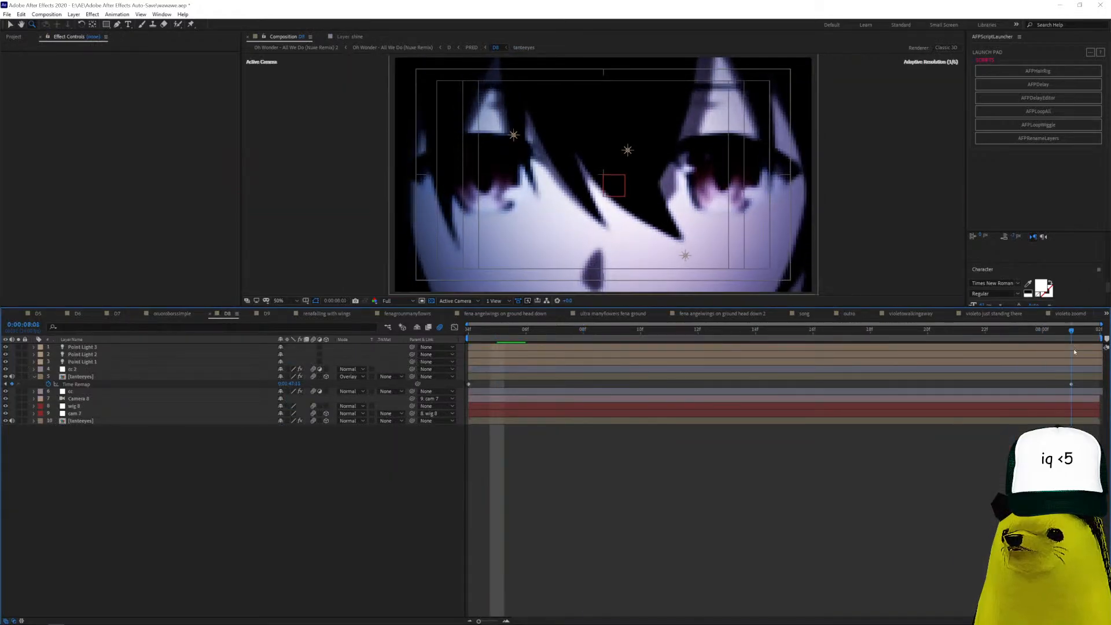
left_click(96, 420)
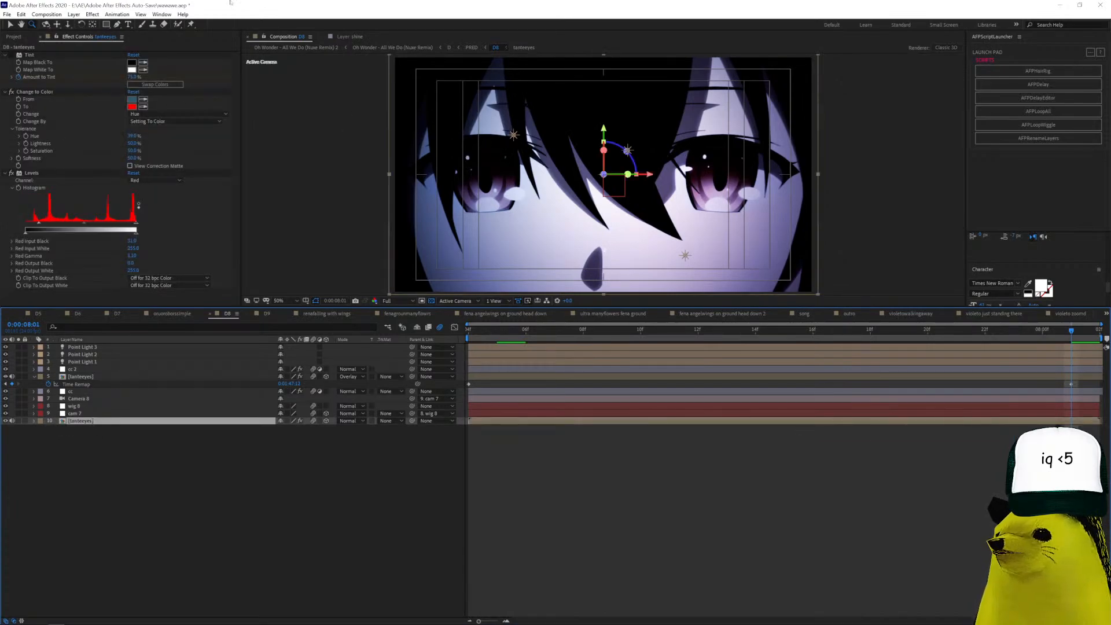
left_click(11, 92)
left_click(11, 92)
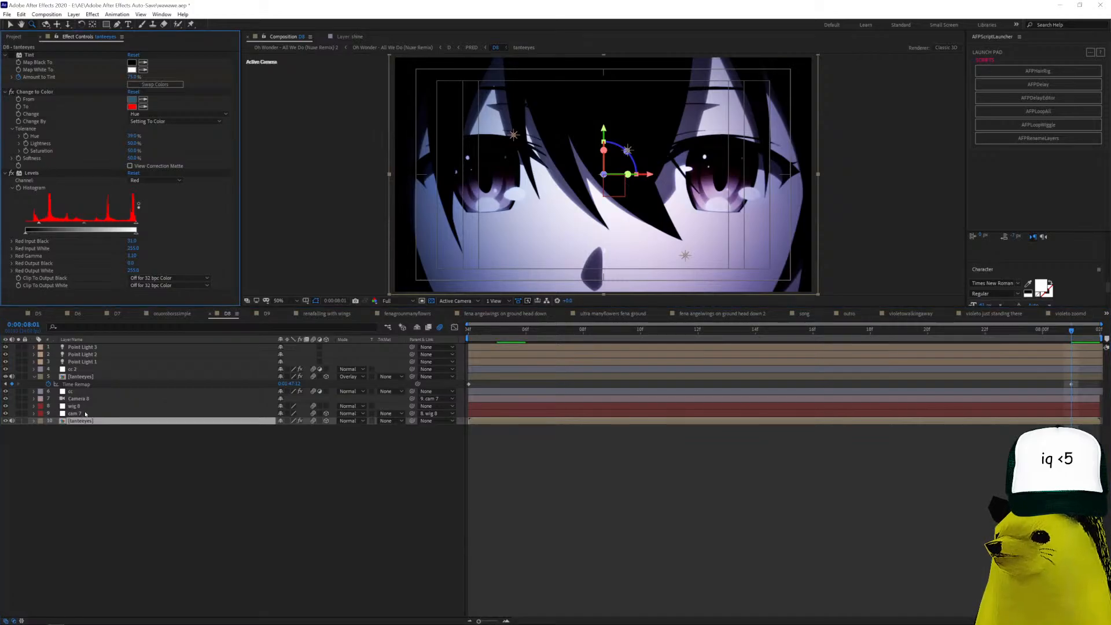
Examine the Hue/Saturation, Minimax and Levels settings on D8's cc and cc 2 adjustment layers.
left_click(126, 392)
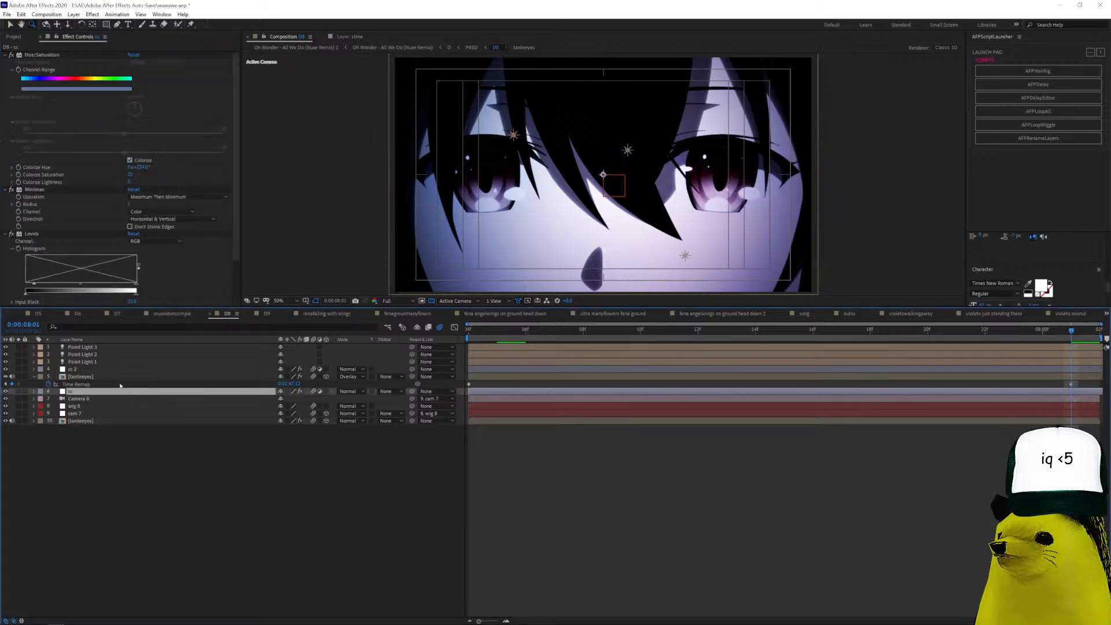
left_click(116, 369)
scroll(94, 252, "down", 2)
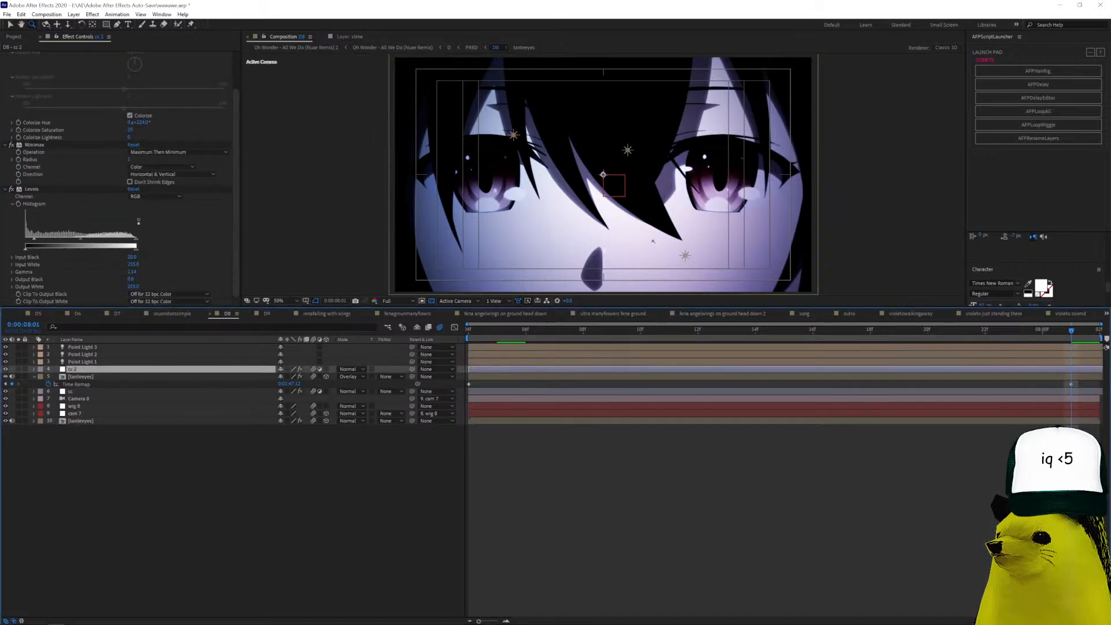
Open the D9 composition at 0:00:08:07, inspect the winged character up close, and review the blue petals layer's effects.
left_click(265, 314)
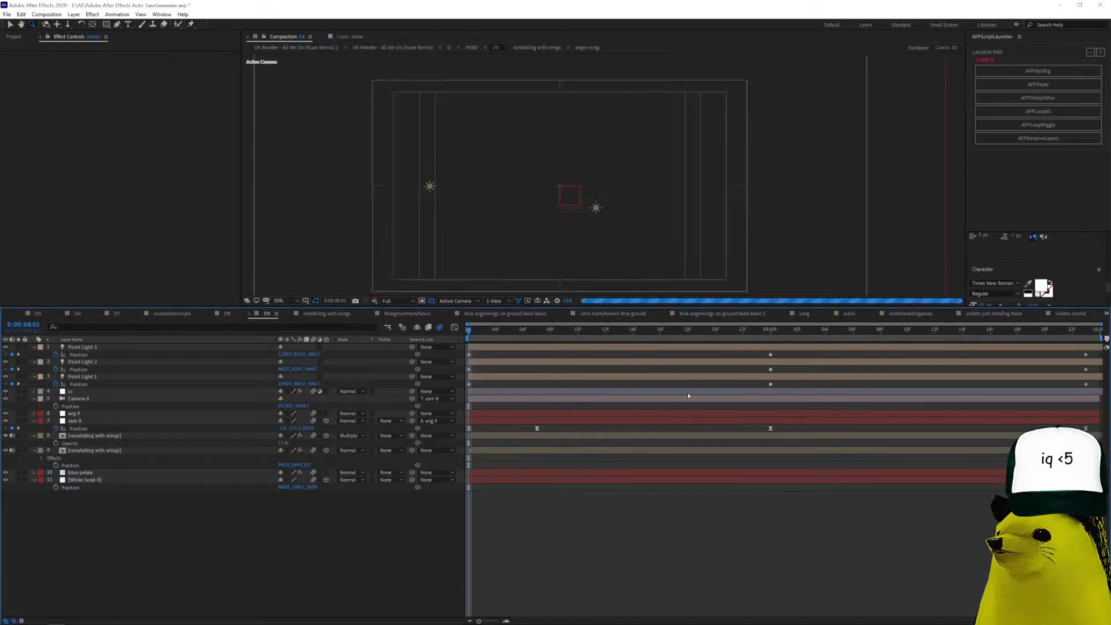
left_click(533, 334)
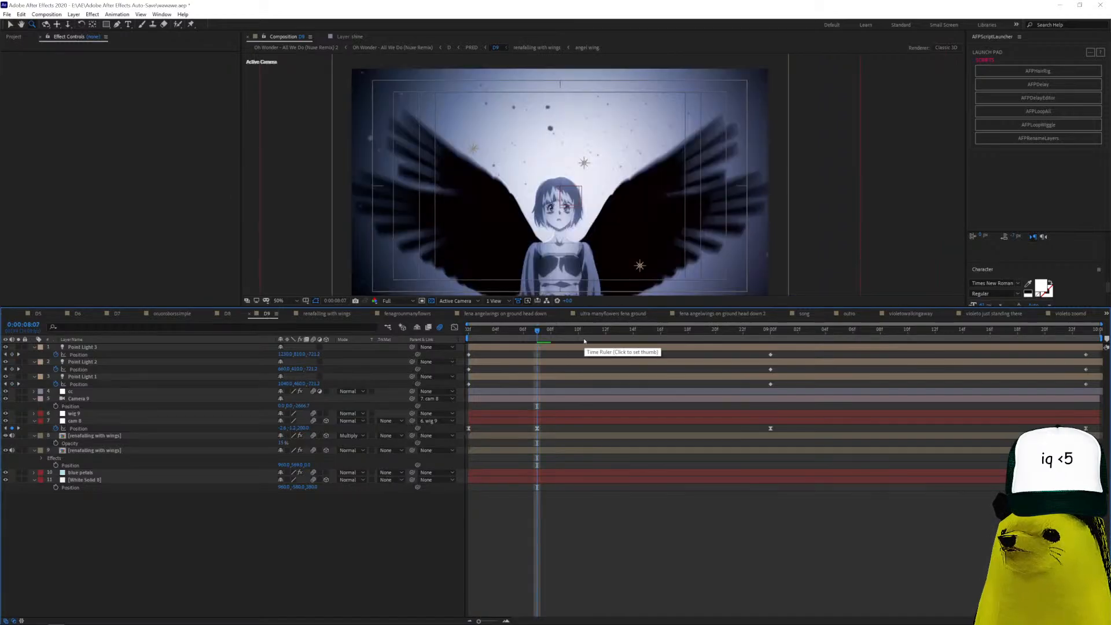
scroll(539, 210, "down", 2)
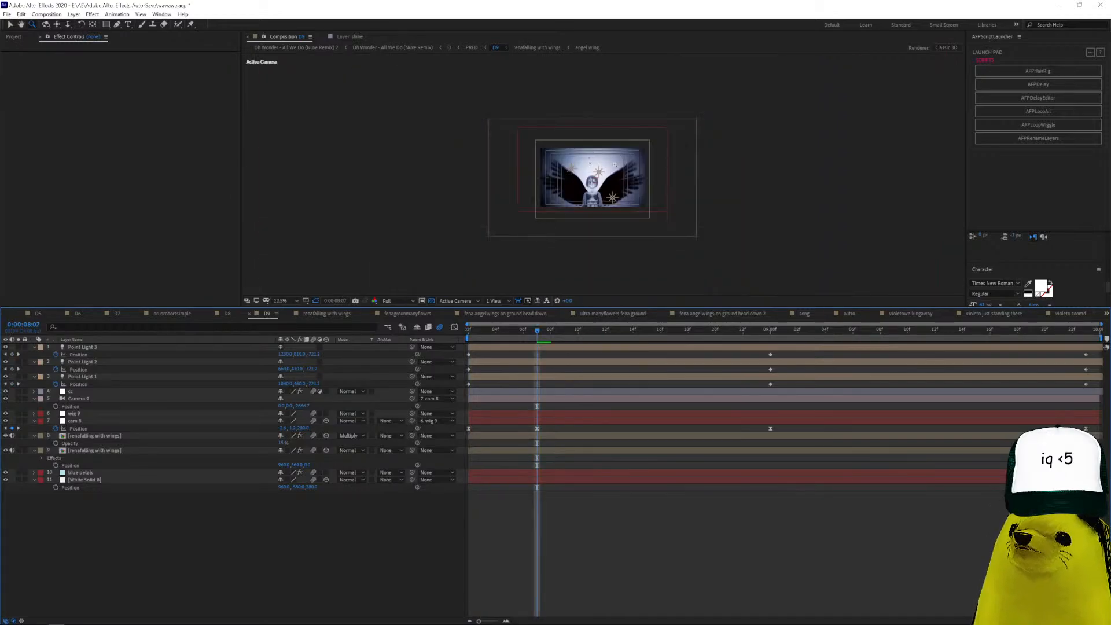
scroll(577, 191, "up", 2)
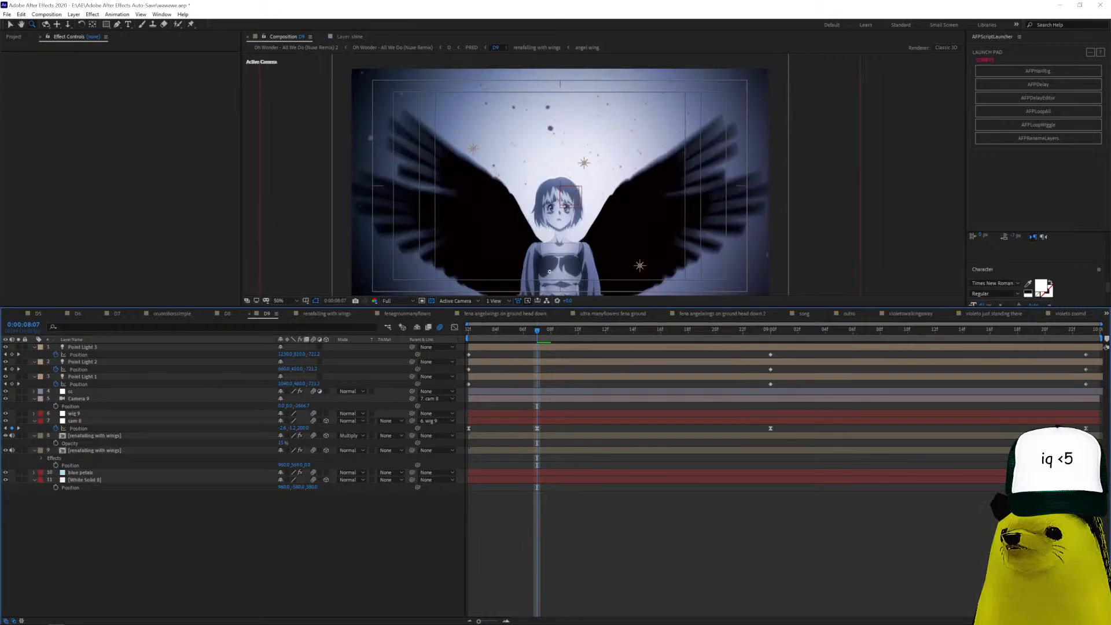
scroll(564, 224, "up", 4)
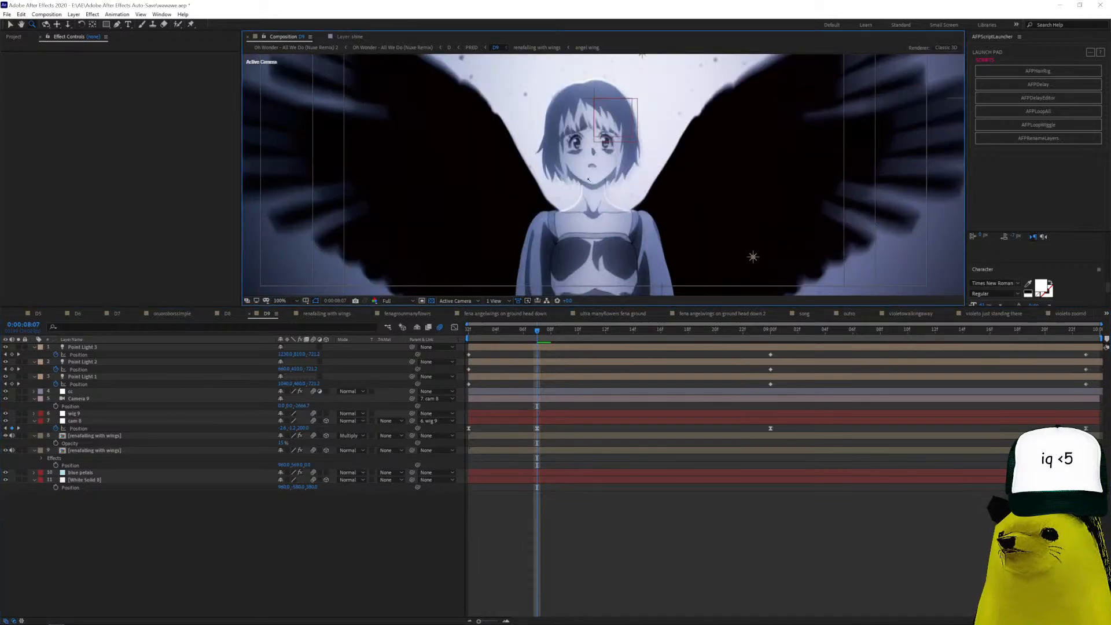
scroll(606, 175, "down", 4)
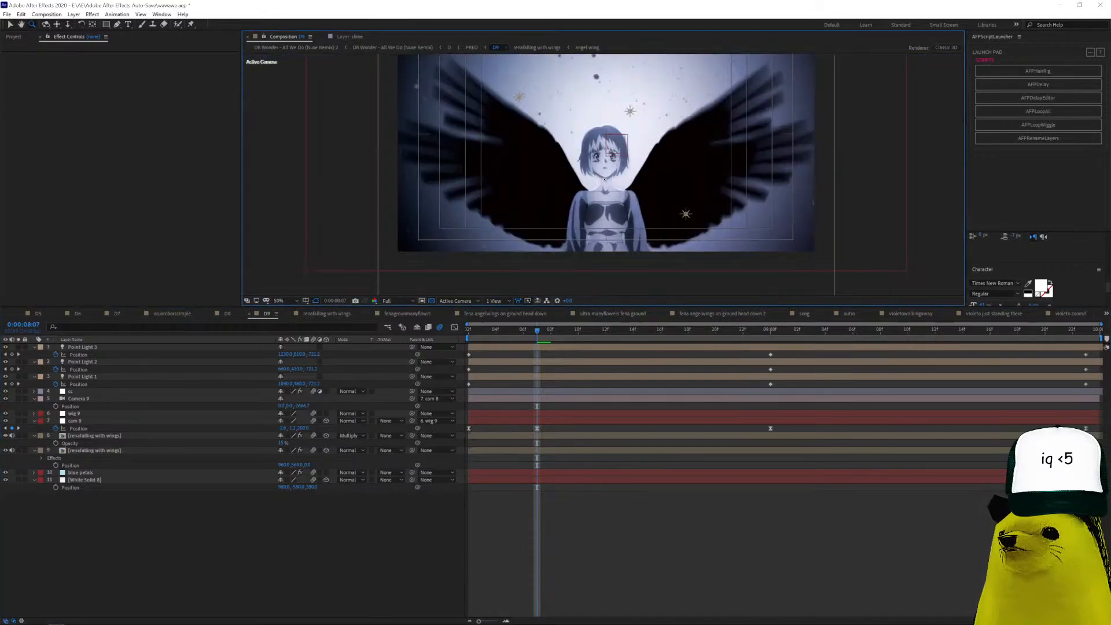
scroll(605, 180, "up", 2)
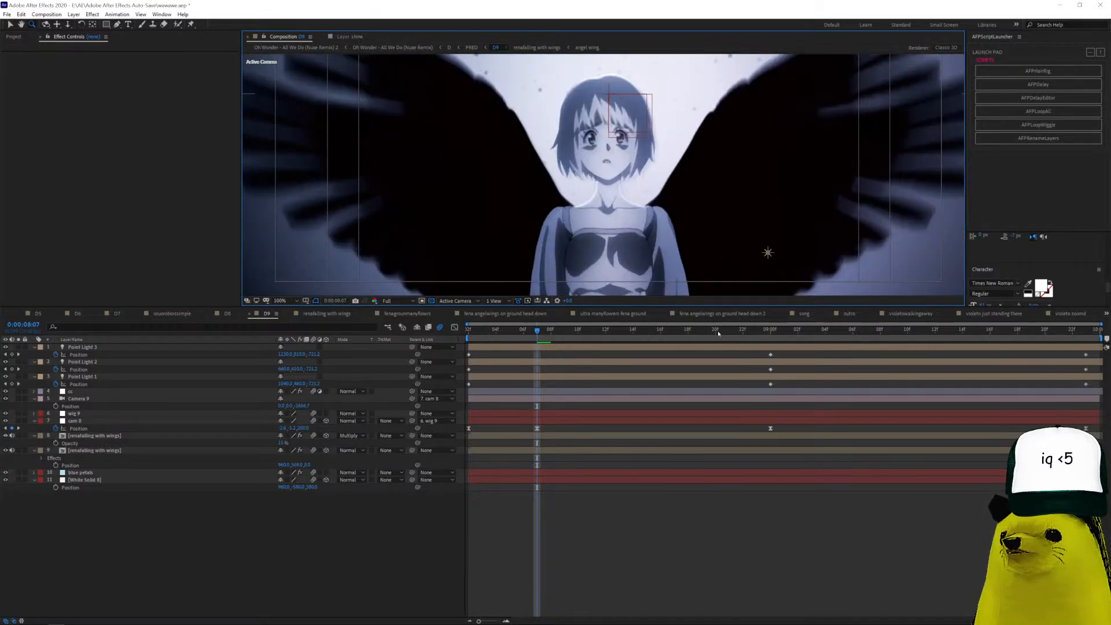
left_click(88, 474)
scroll(115, 234, "down", 2)
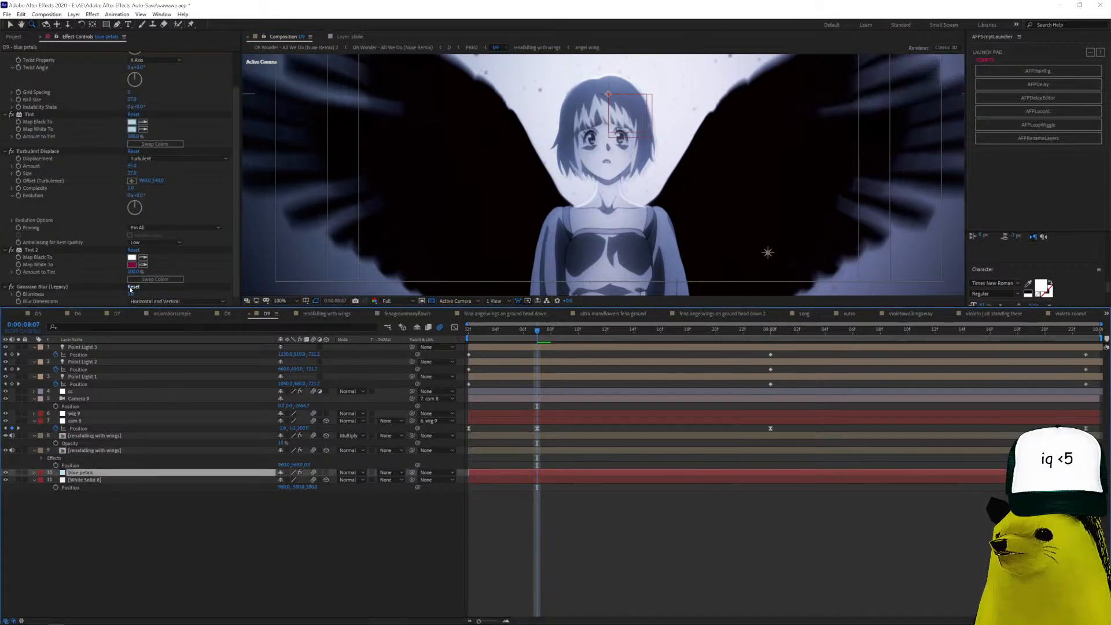
Open D9's falling with wings precomp, scrub the null's wing movement up to 0:00:01:16, and open the nested fena fallin composition.
left_click(94, 451)
double_click(96, 439)
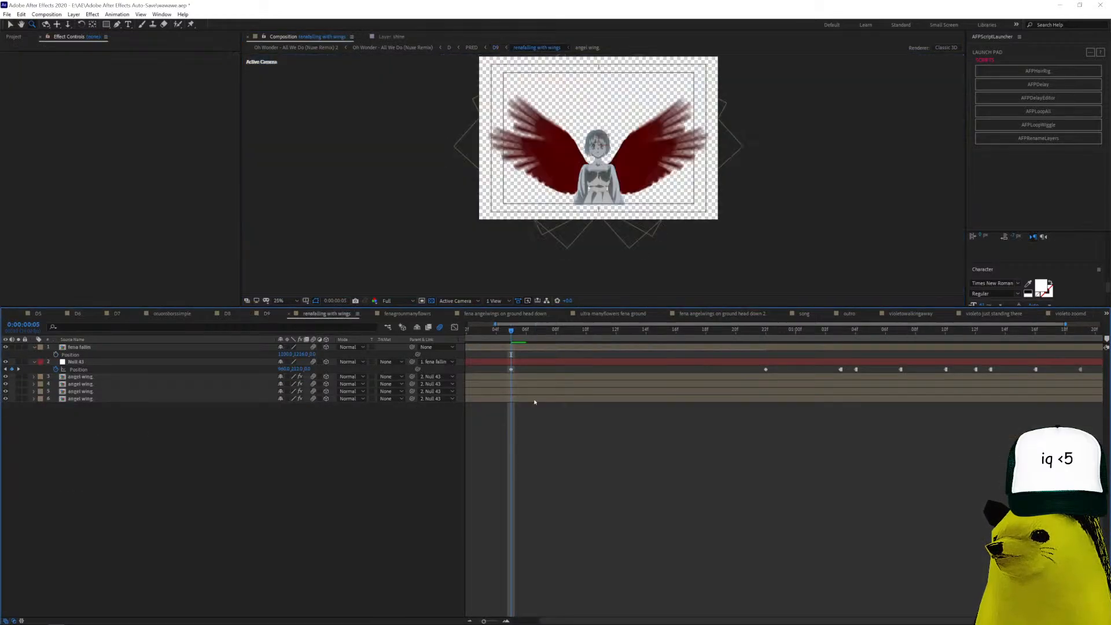
key("space")
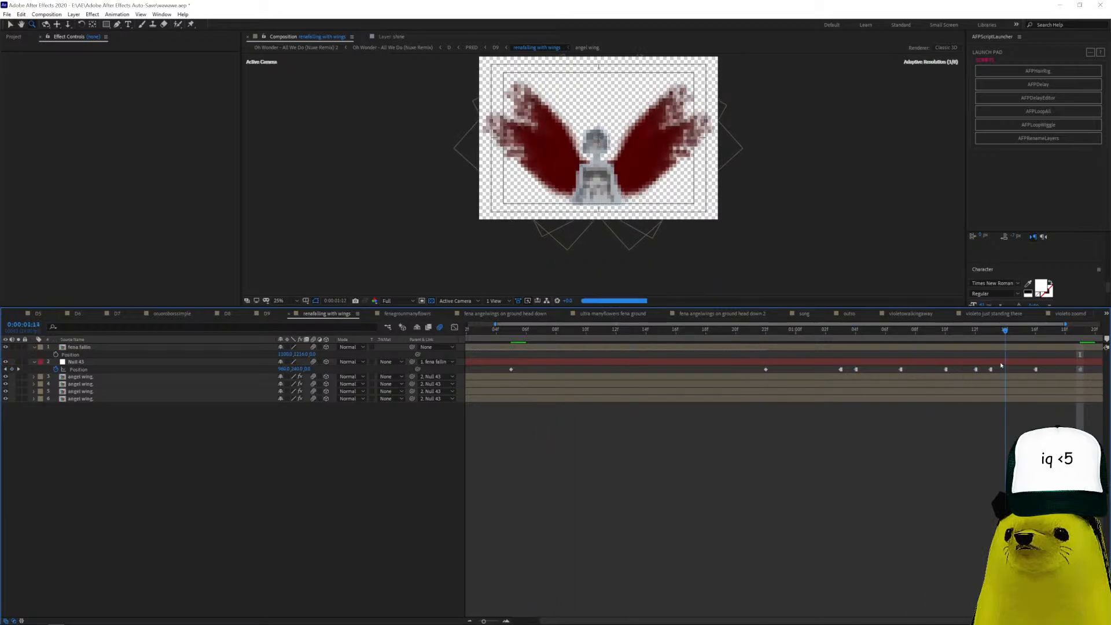
left_click(536, 365)
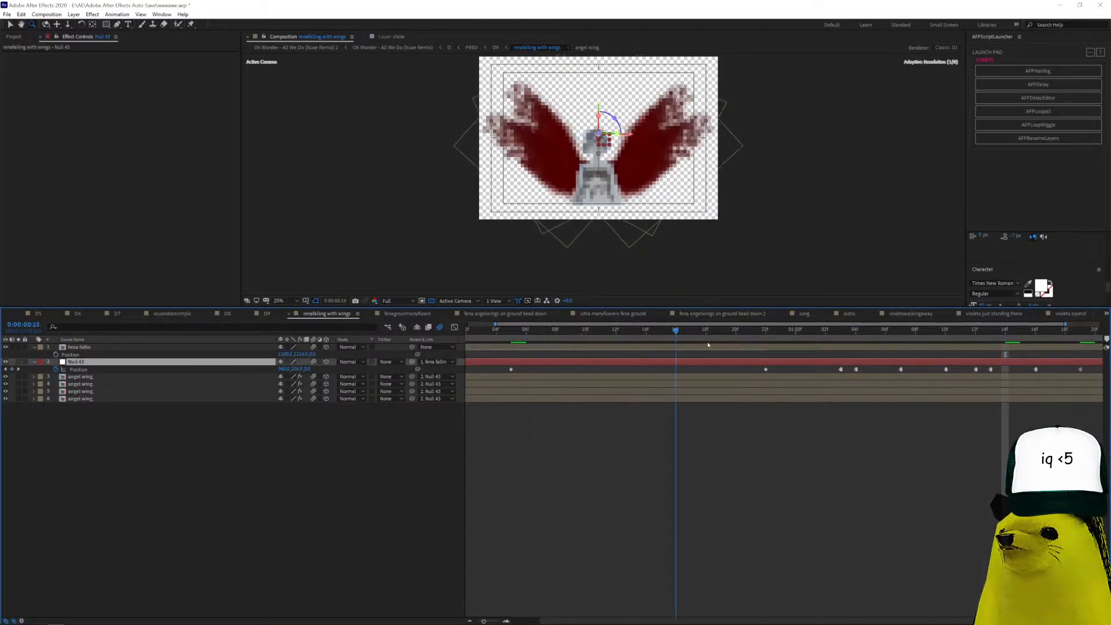
left_click_drag(676, 330, 1041, 349)
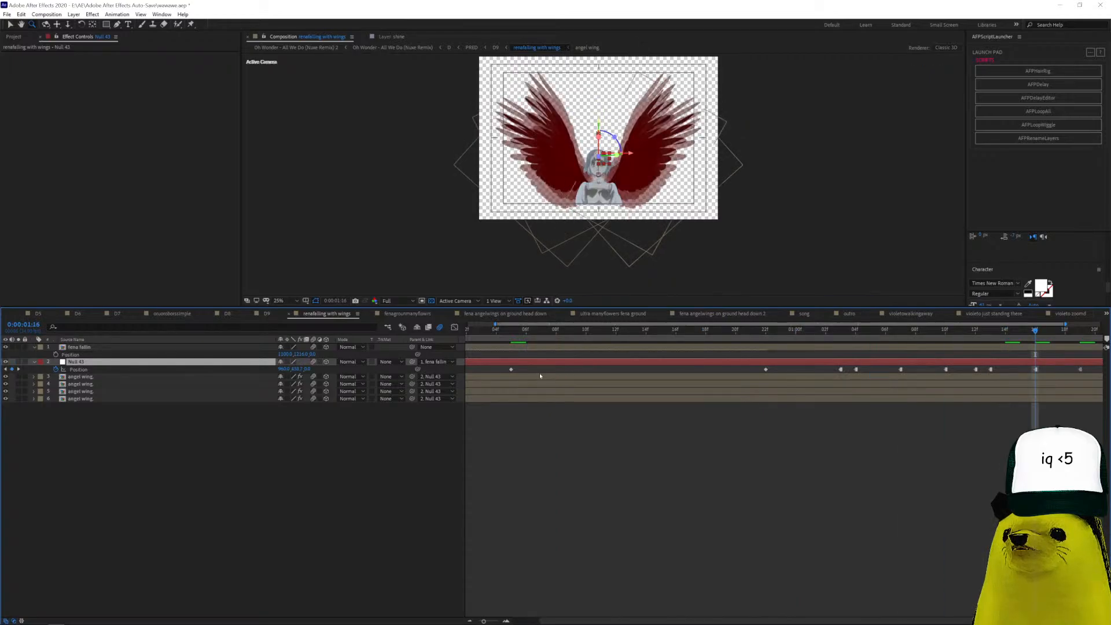
double_click(547, 346)
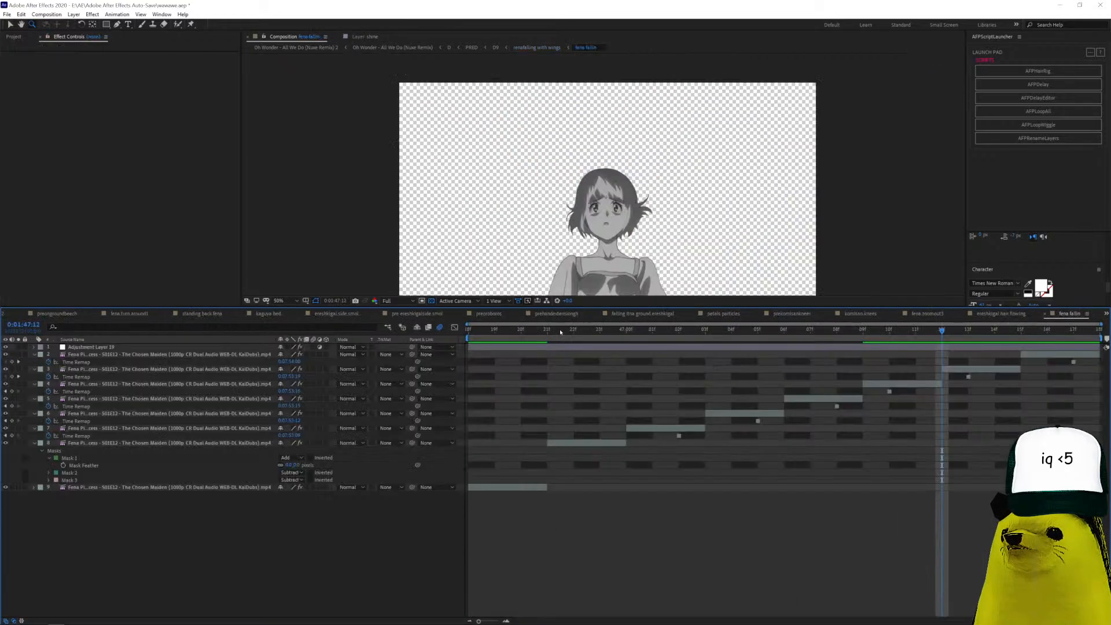
Play the fena fallin composition and compare Adjustment Layer 19's Hue/Saturation effect off and on, ending at 0:01:46:21.
key("space")
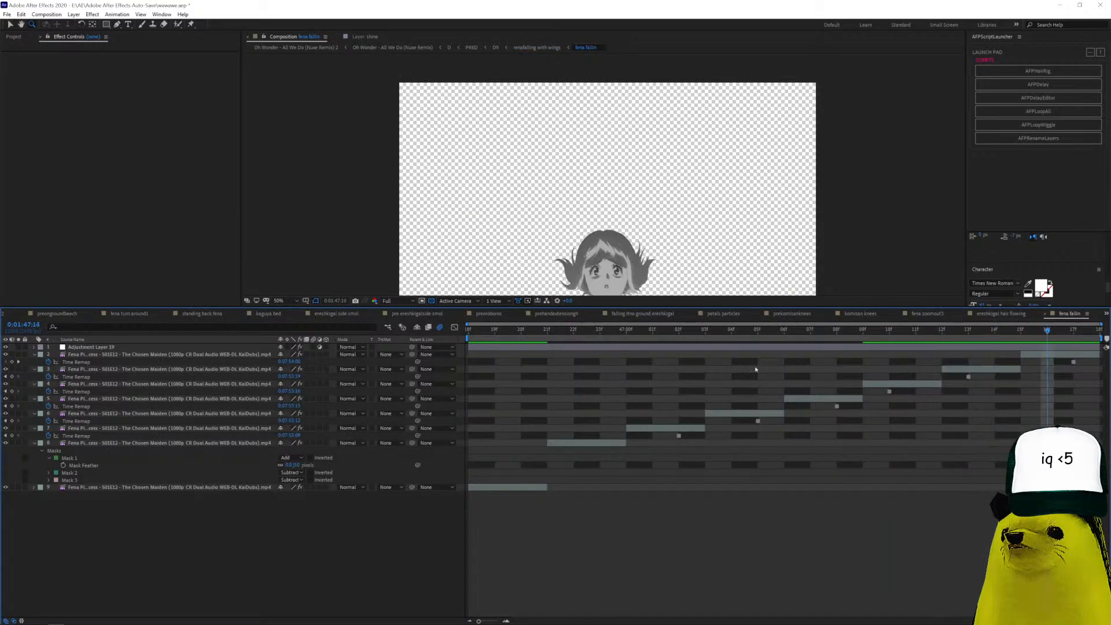
left_click(607, 348)
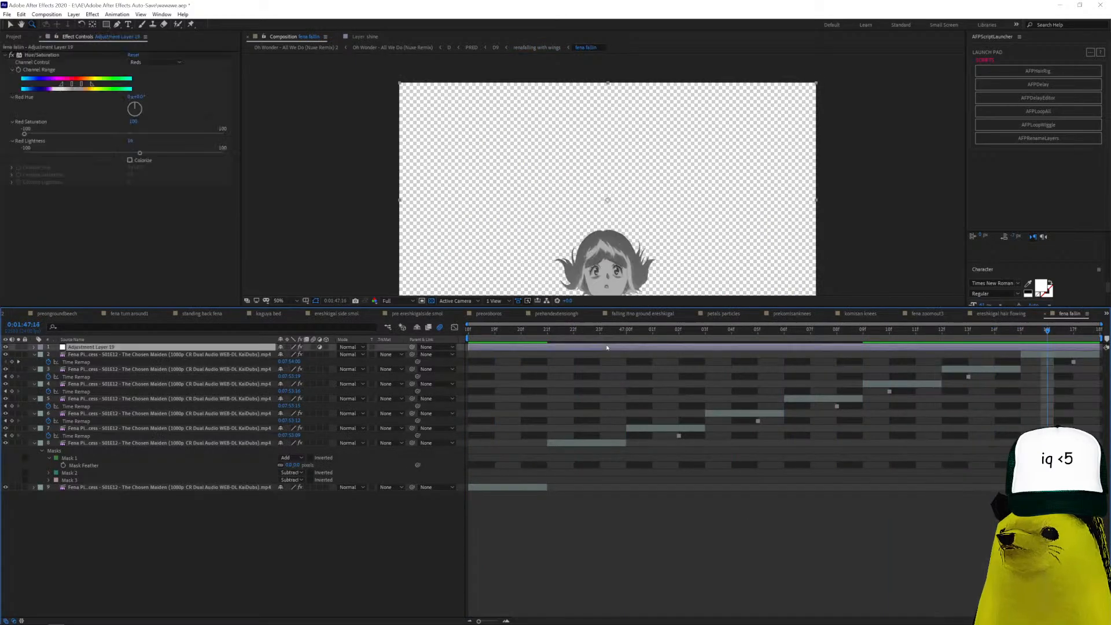
left_click(10, 55)
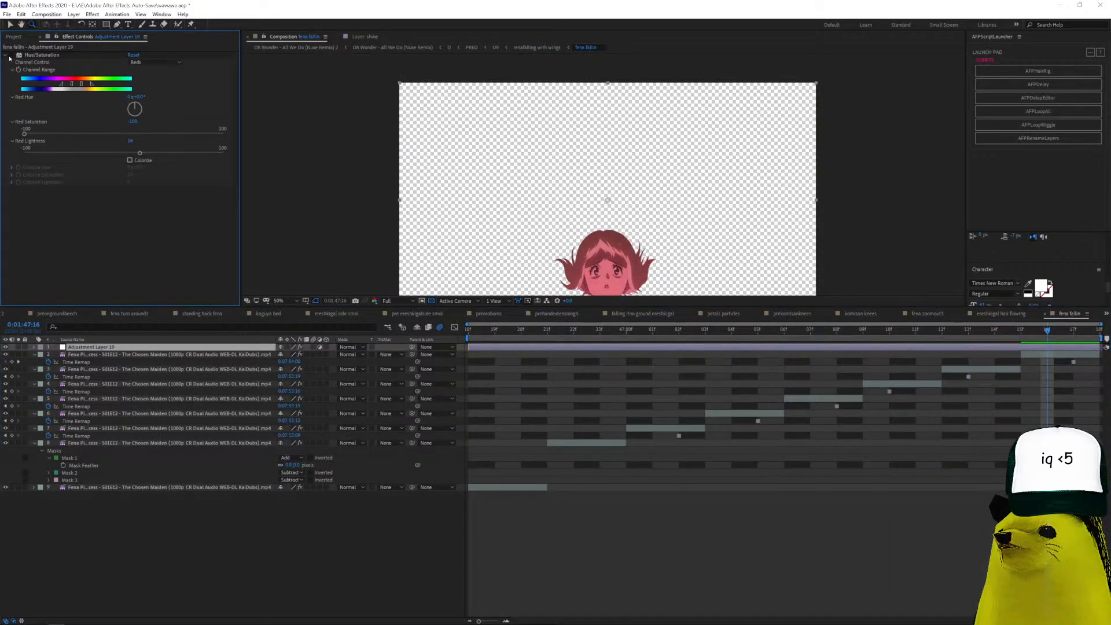
scroll(602, 174, "down", 2)
left_click(547, 330)
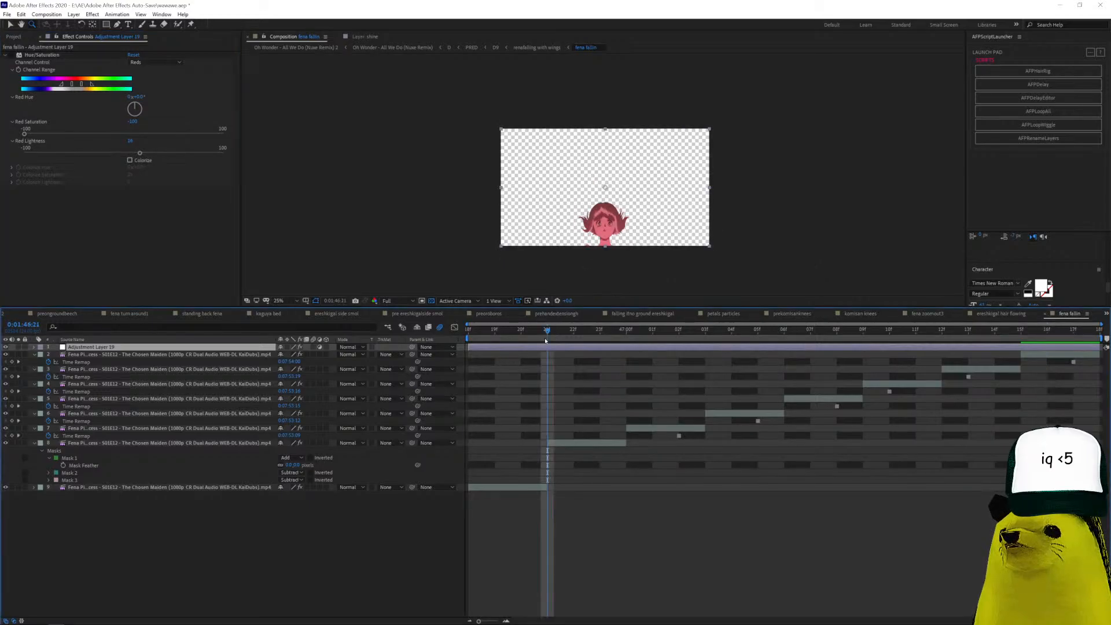
left_click(11, 55)
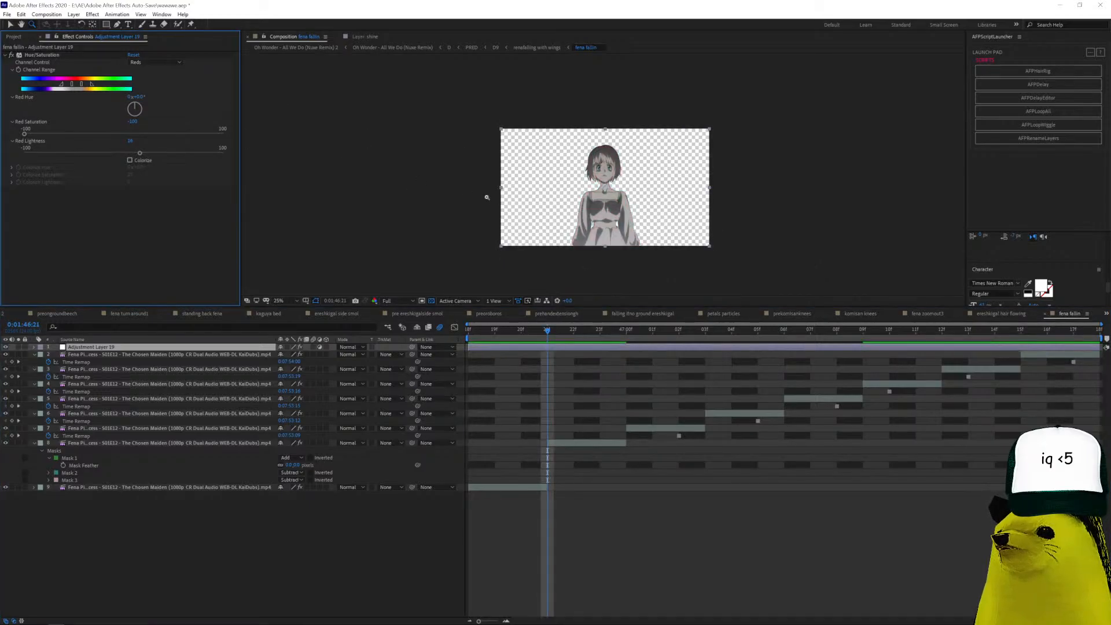
Open D7 from the full list of compositions and go through D8, D9 and the falling with wings precomp to fenagroundmanyflowers.
left_click(1105, 314)
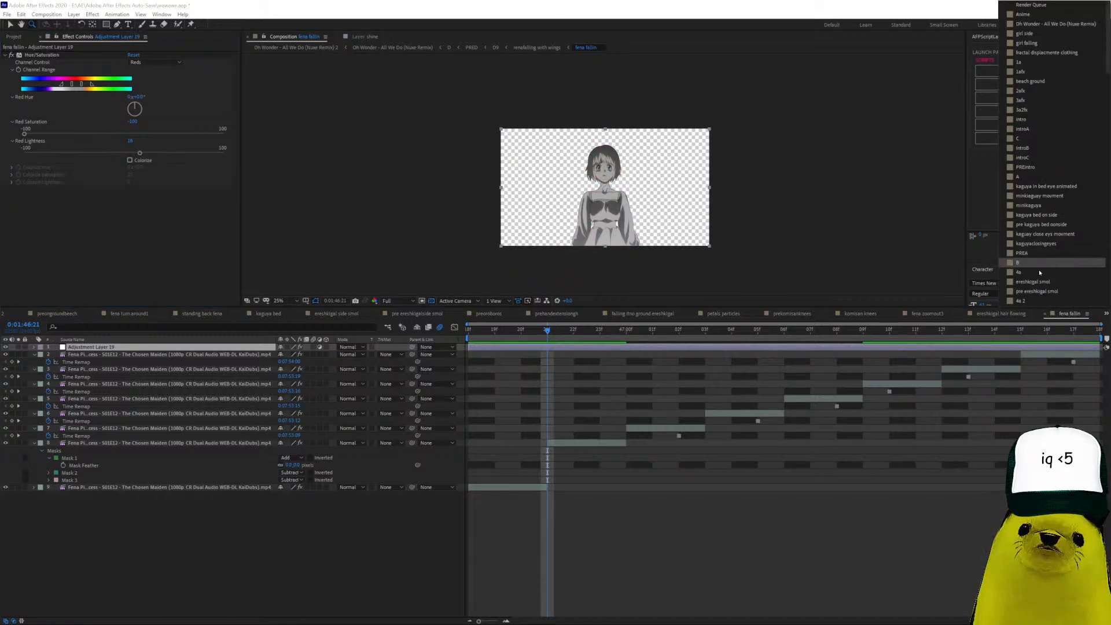
scroll(1040, 272, "down", 10)
left_click_drag(1108, 254, 1109, 178)
left_click(1025, 170)
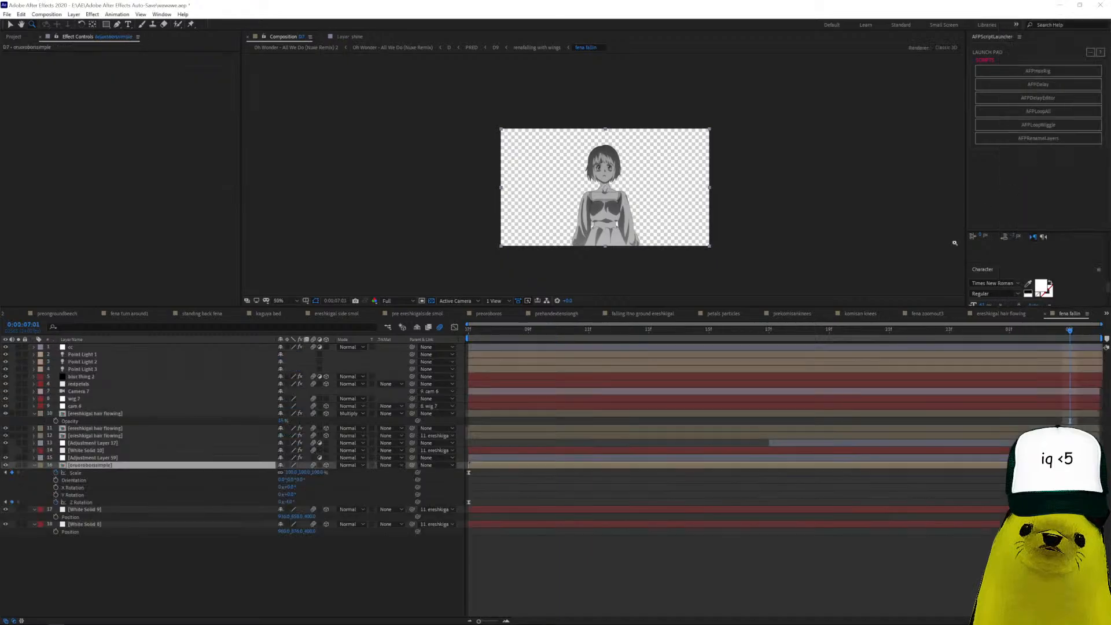
left_click(150, 314)
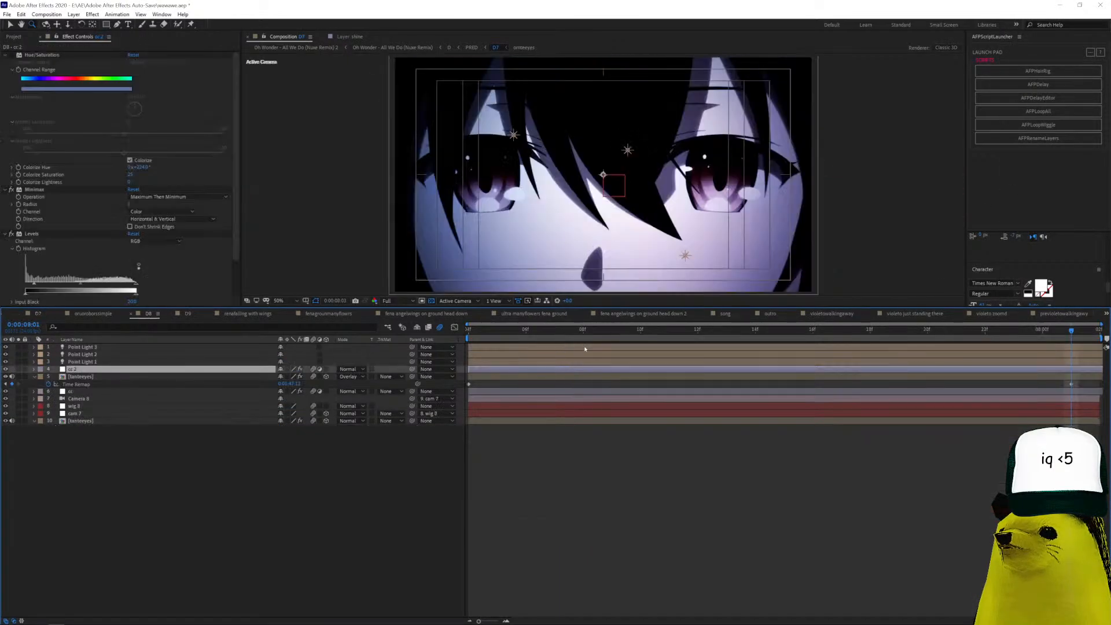
left_click(188, 314)
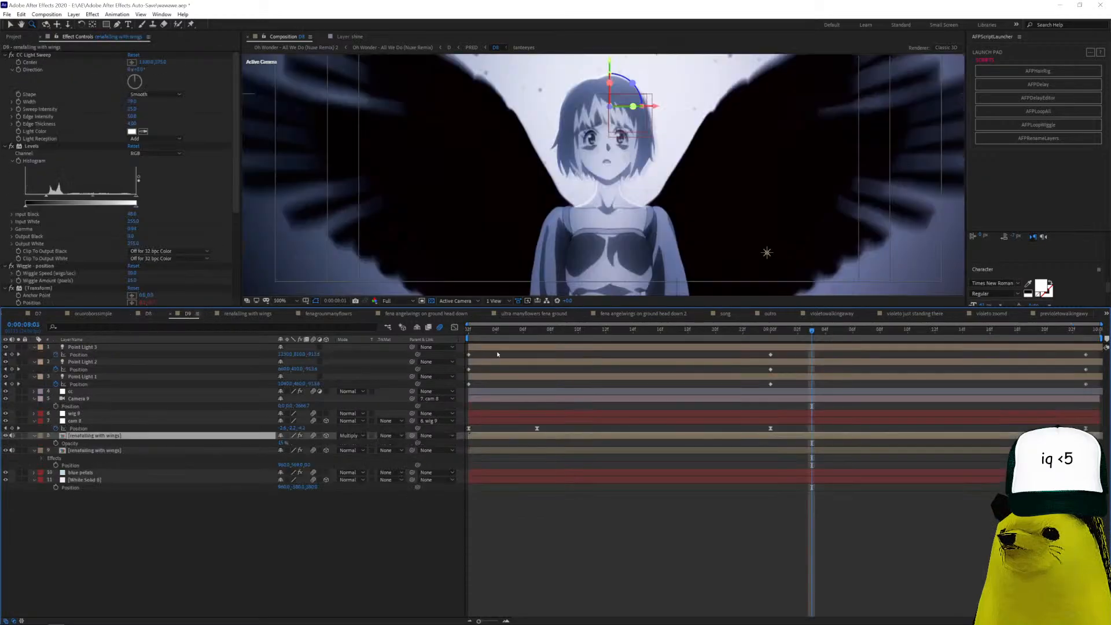
left_click(259, 313)
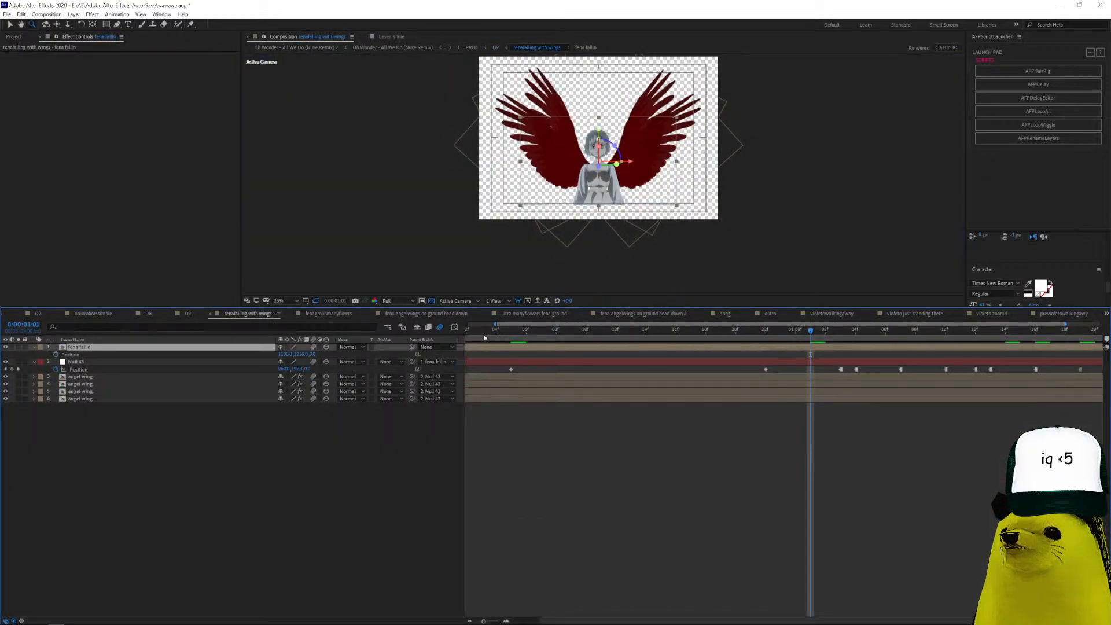
left_click(328, 314)
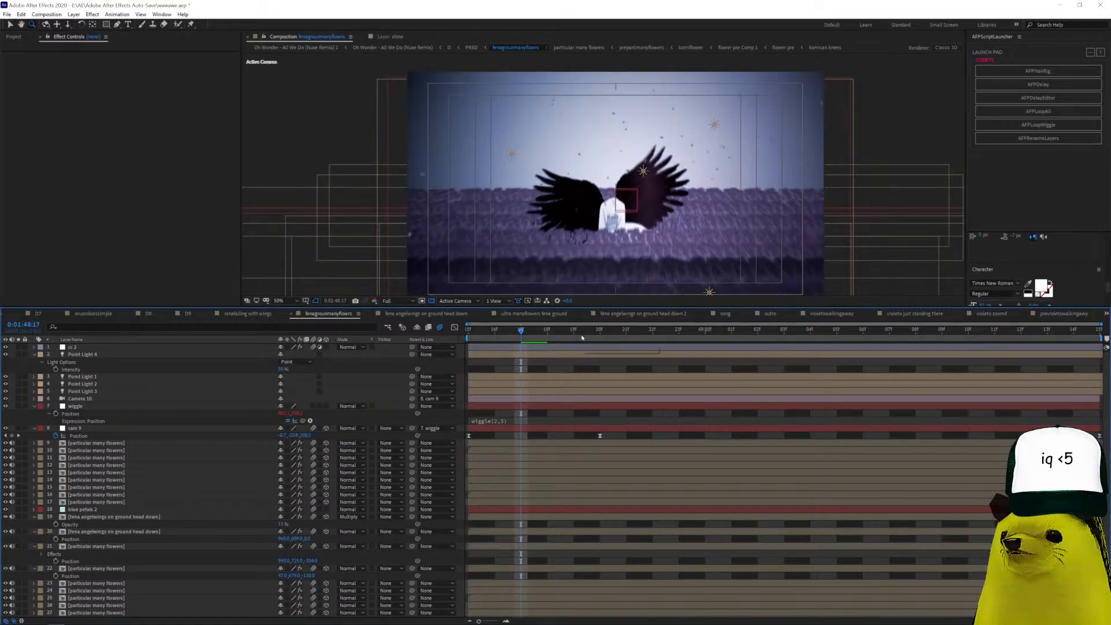
Solo and unsolo the topmost particular many flowers layer to inspect it, and view the scene at 0:01:49:02.
left_click(137, 443)
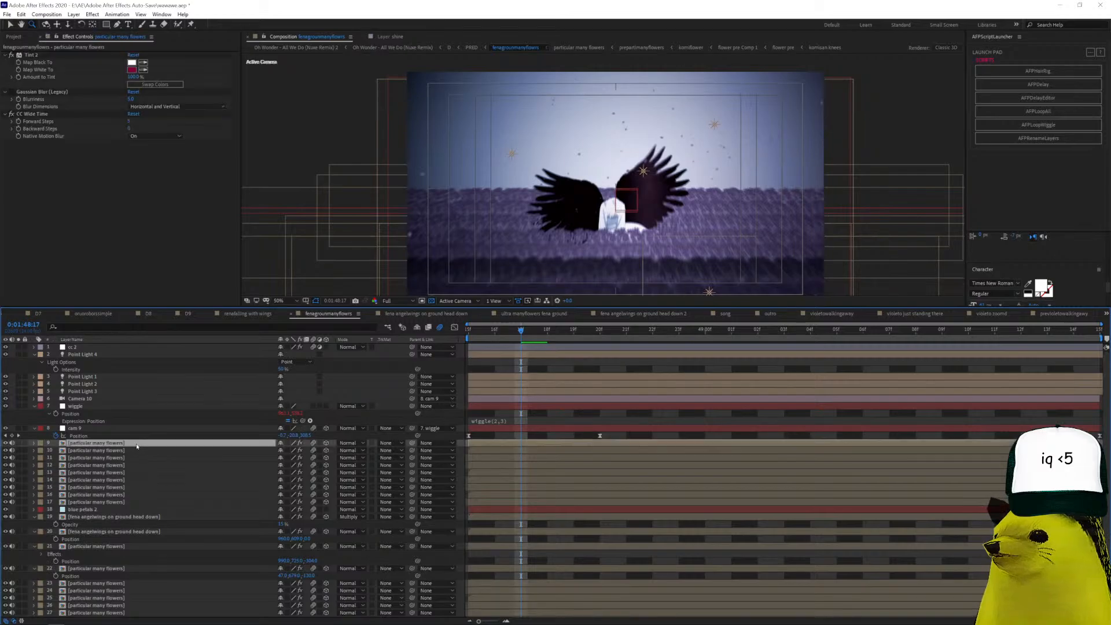
left_click(18, 444)
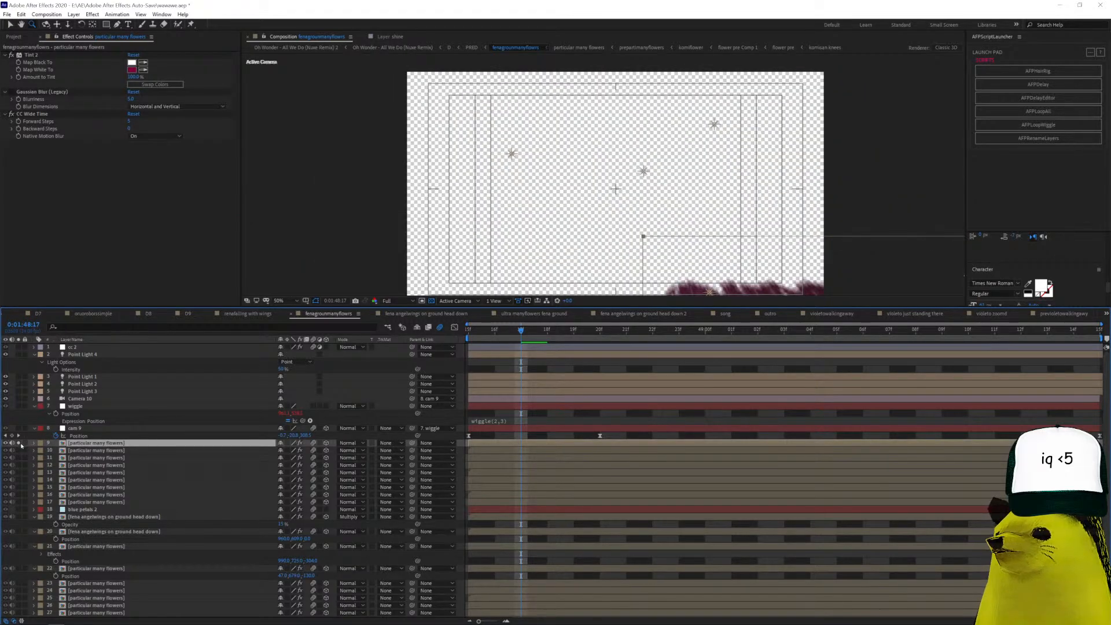
left_click(19, 443)
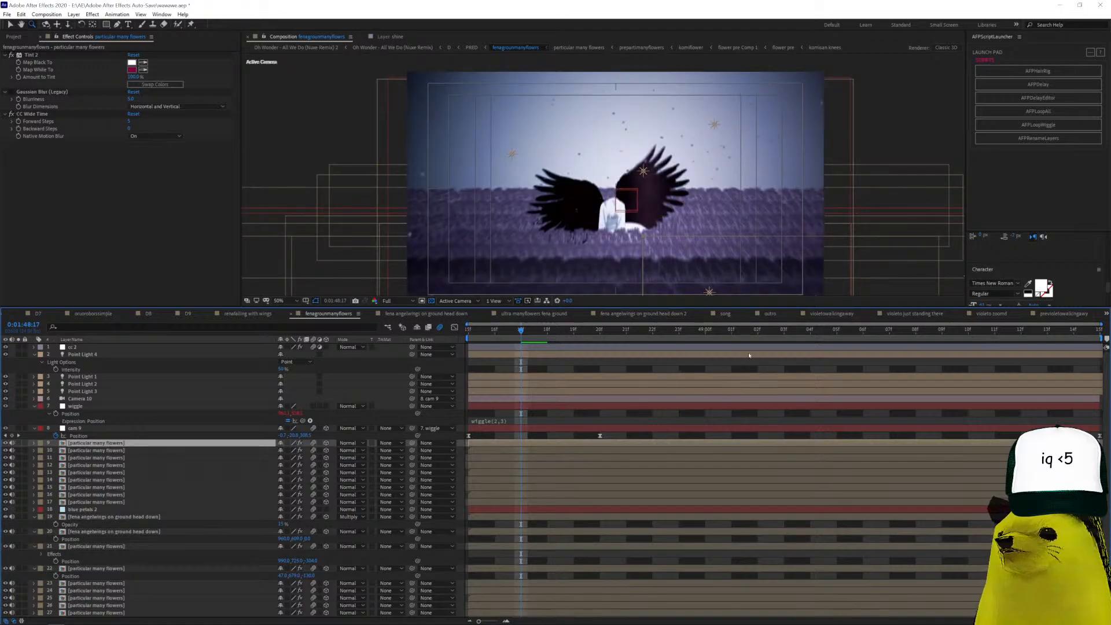
left_click(759, 334)
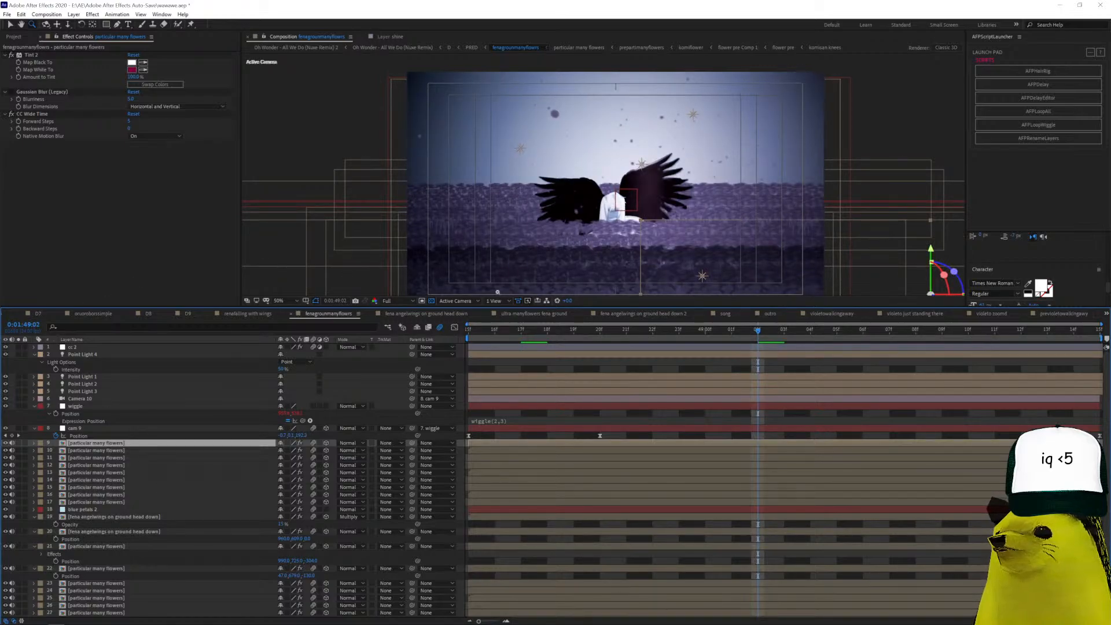
Split the viewer into two horizontal views and set one to Custom View 1 to examine the flower rows in 3D.
left_click(496, 301)
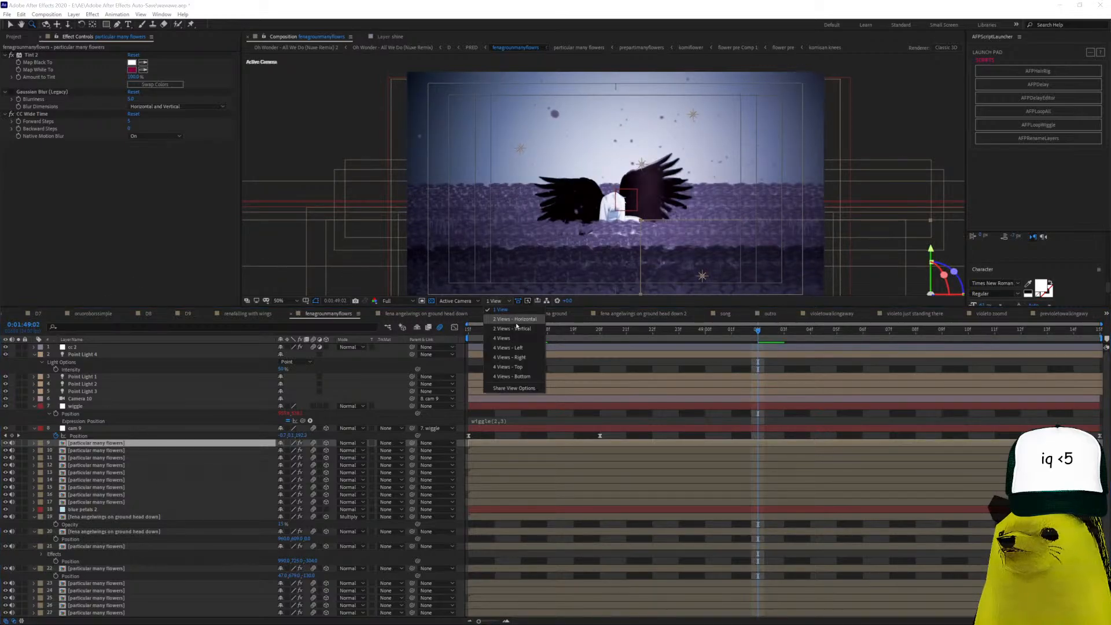
left_click(517, 320)
key("v")
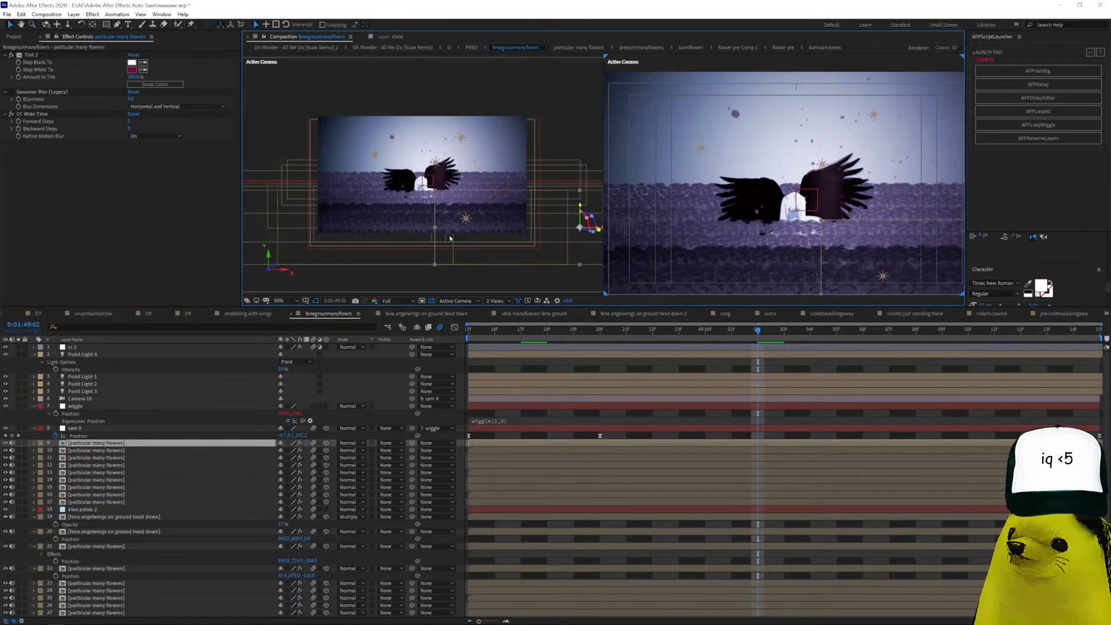
left_click(415, 284)
left_click(457, 301)
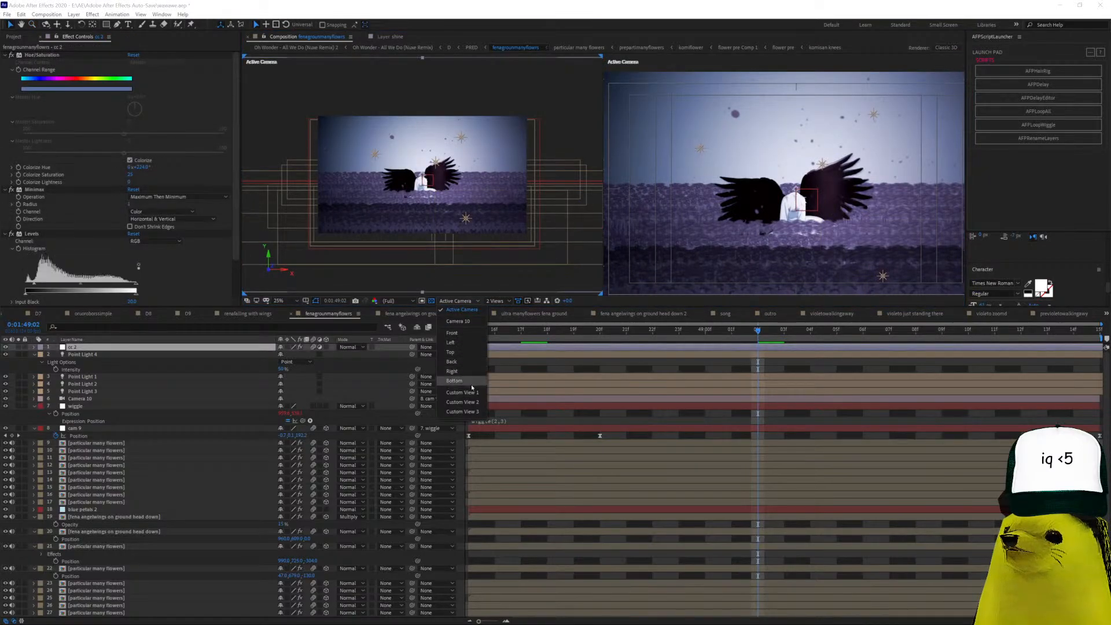
left_click(463, 392)
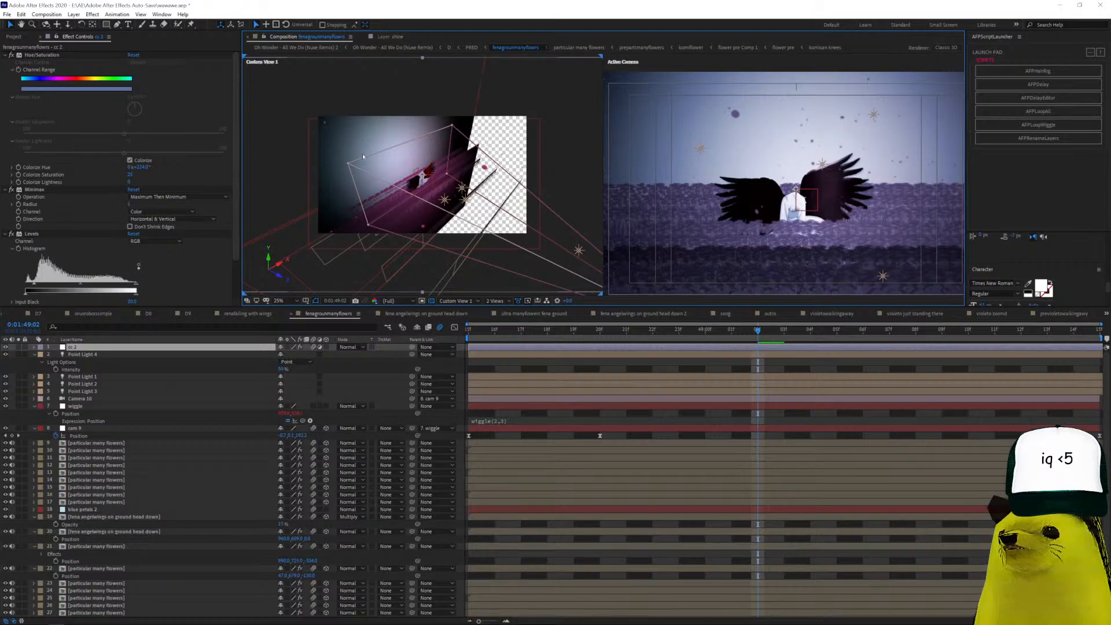
scroll(486, 204, "down", 1)
scroll(486, 204, "up", 4)
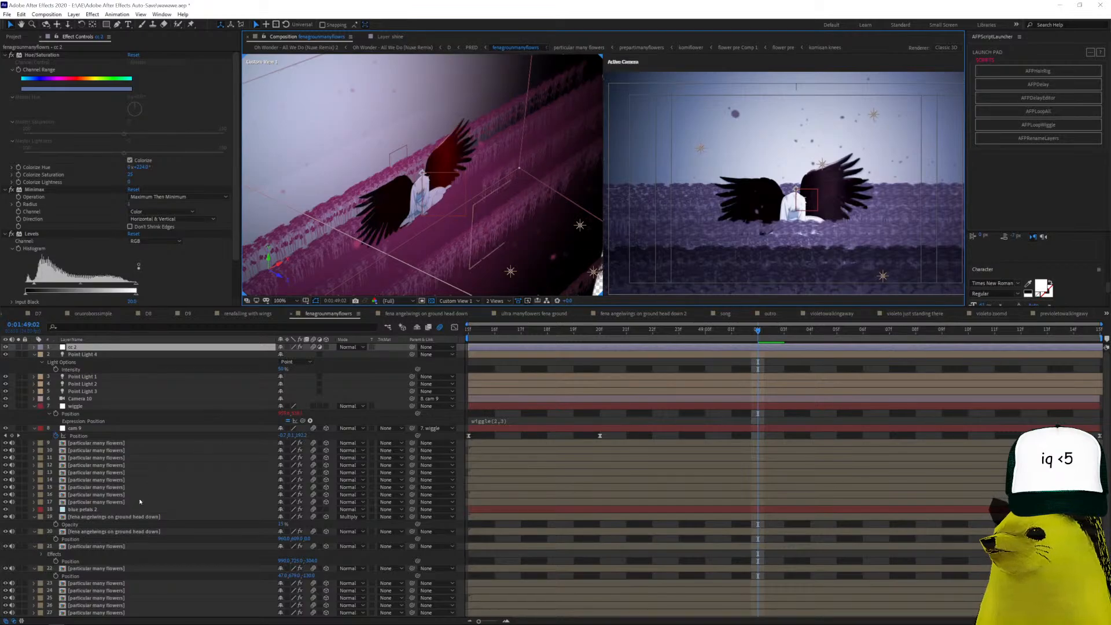
Open the nested fena angelwings on ground head down composition, play the wing movement and review the first angel wing layer's Tint and Puppet effects.
left_click(140, 532)
double_click(141, 532)
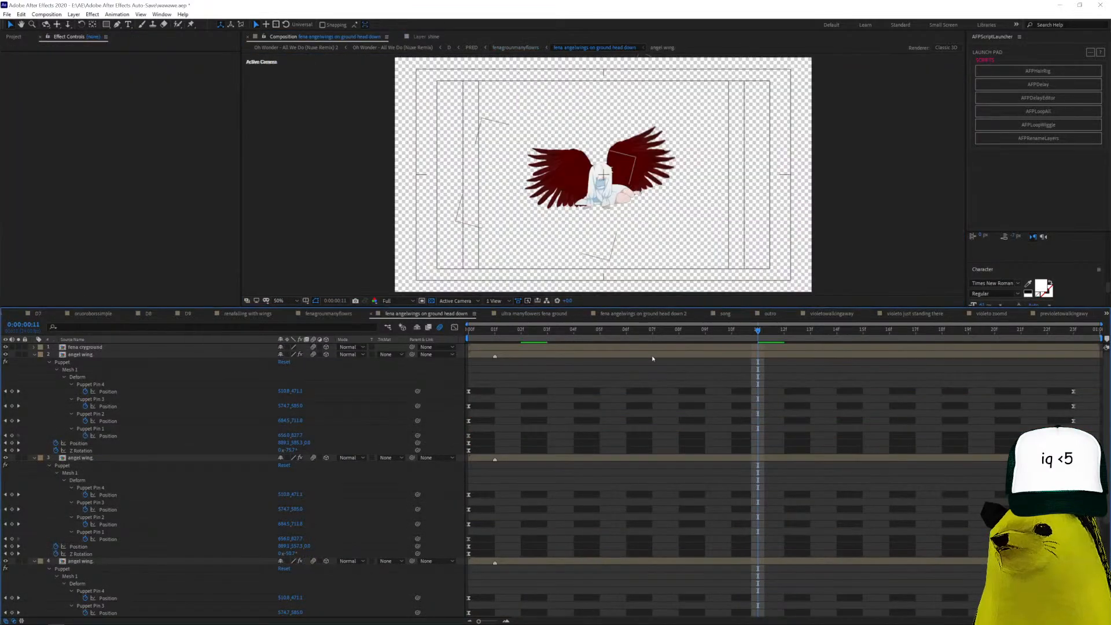
key("space")
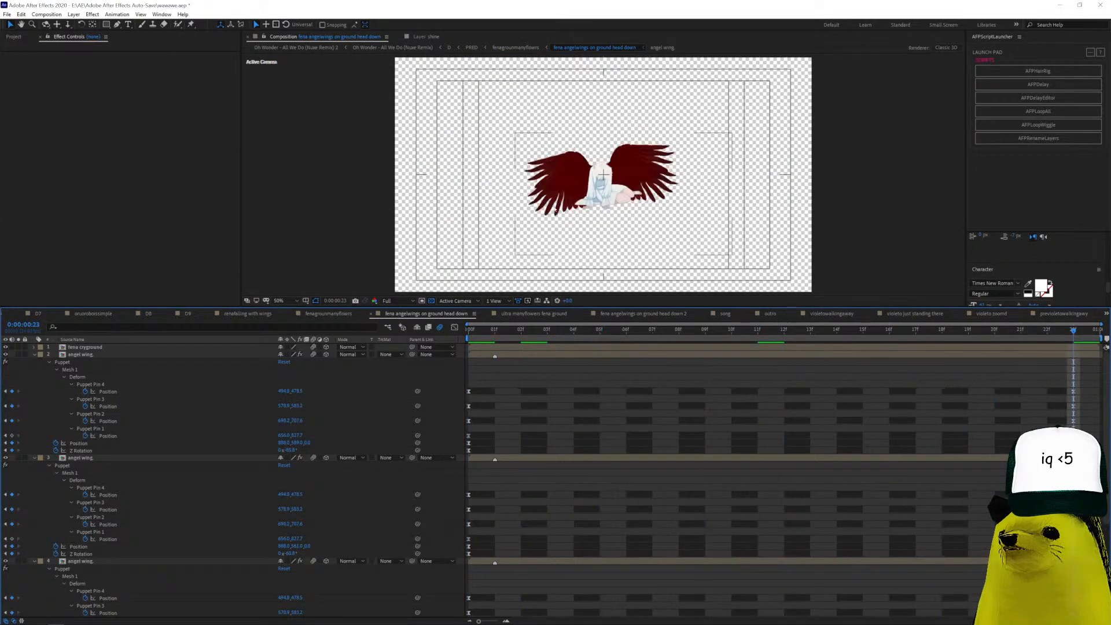
left_click(1084, 353)
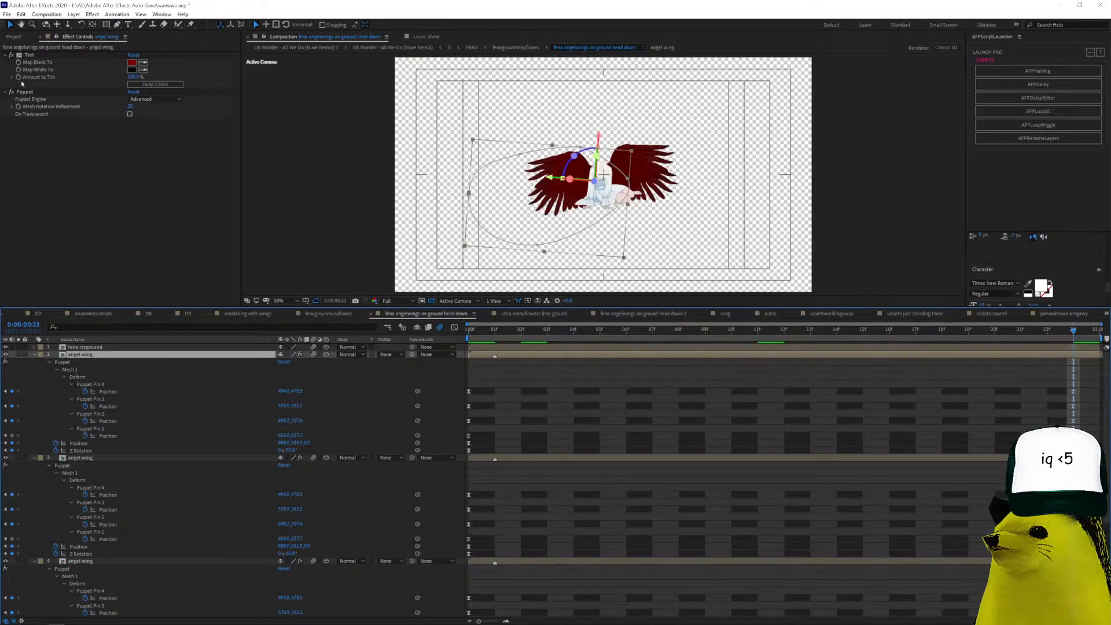
key("Home")
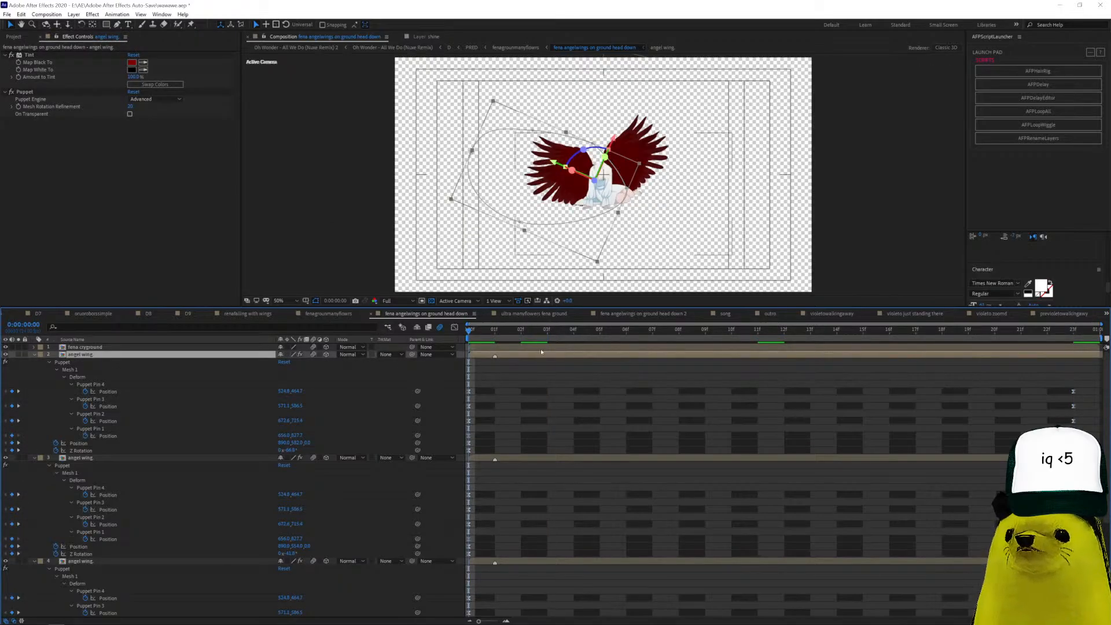
Open the ultra manyflowers fena ground composition and inspect Adjustment Layer 62's Gaussian Blur and elliptical mask at 0:01:49:19.
left_click(537, 314)
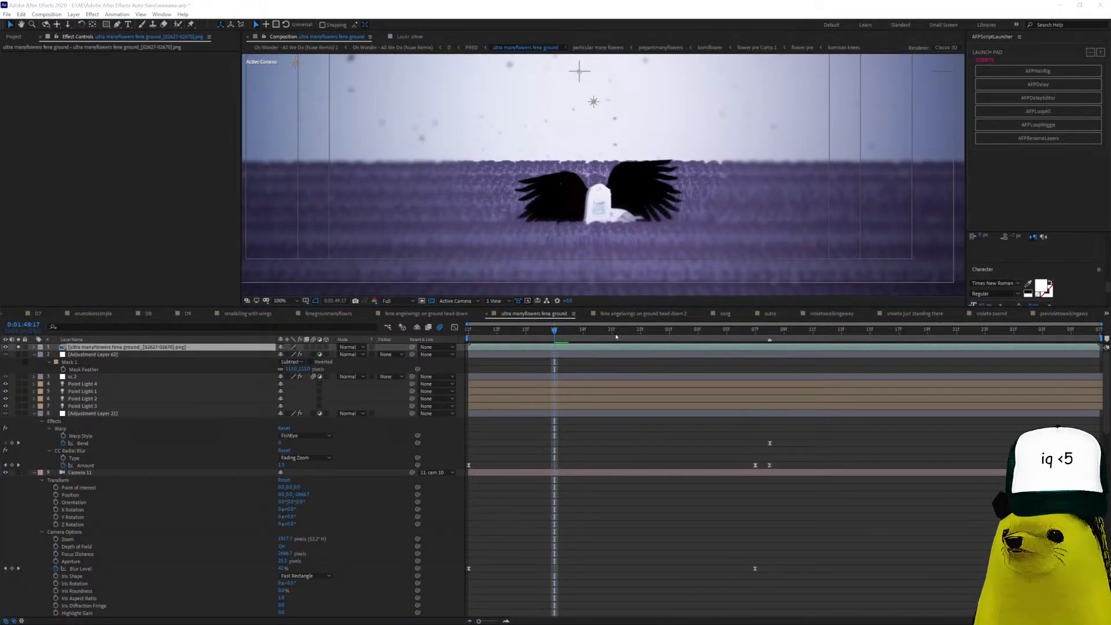
left_click(601, 357)
left_click(613, 348)
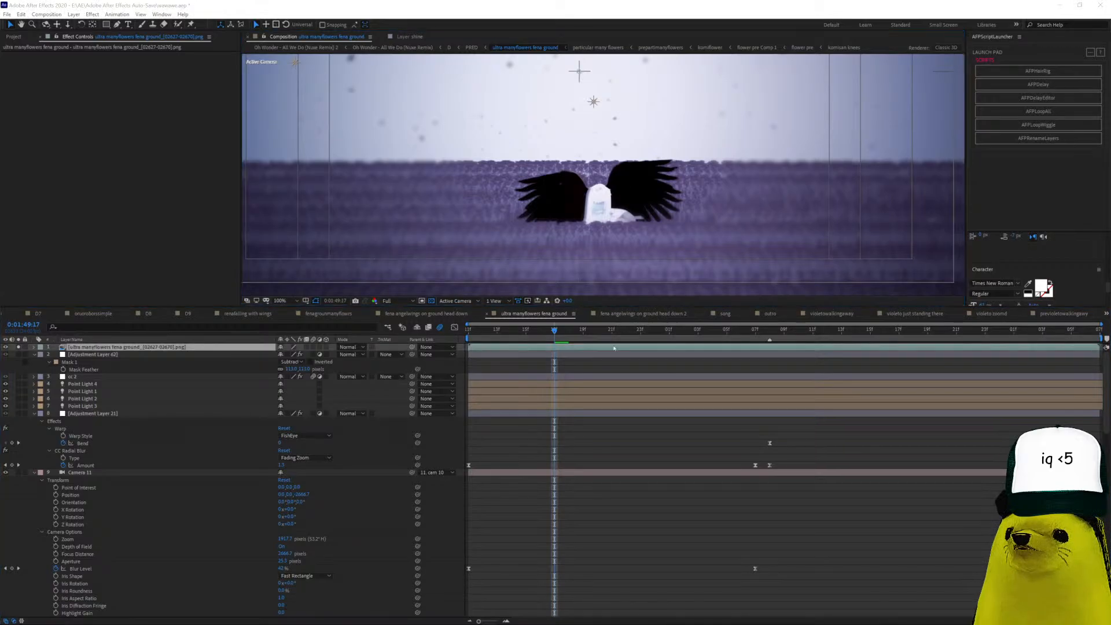
left_click(598, 355)
left_click(582, 331)
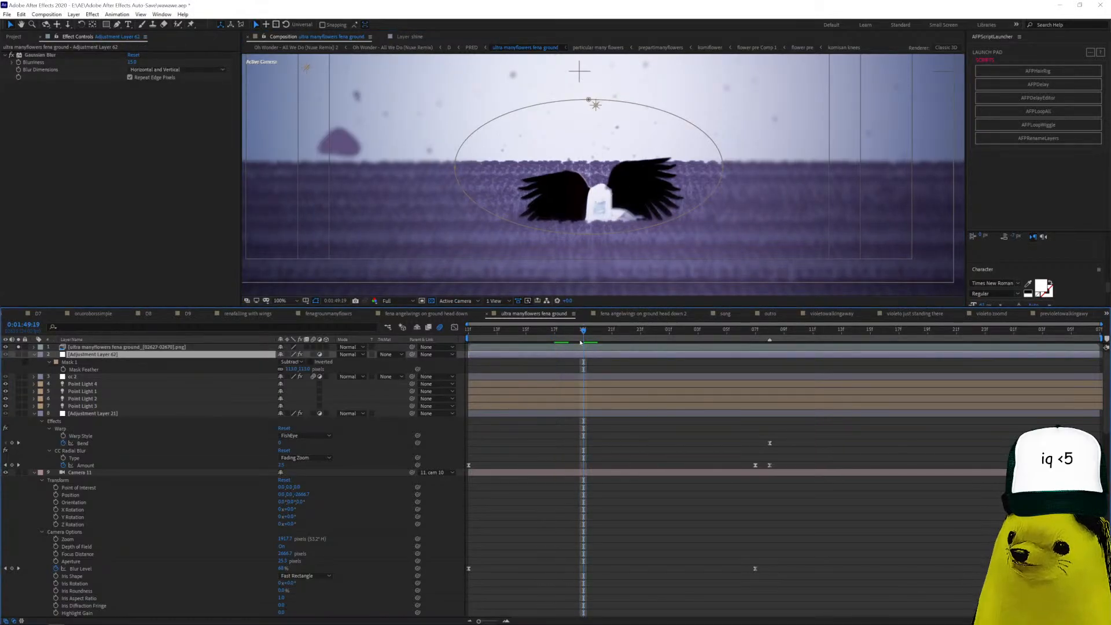
Play the camera pull-back to 0:01:51:06 and replay it from 0:01:50:08 to examine the fisheye warp and radial blur.
scroll(583, 179, "down", 4)
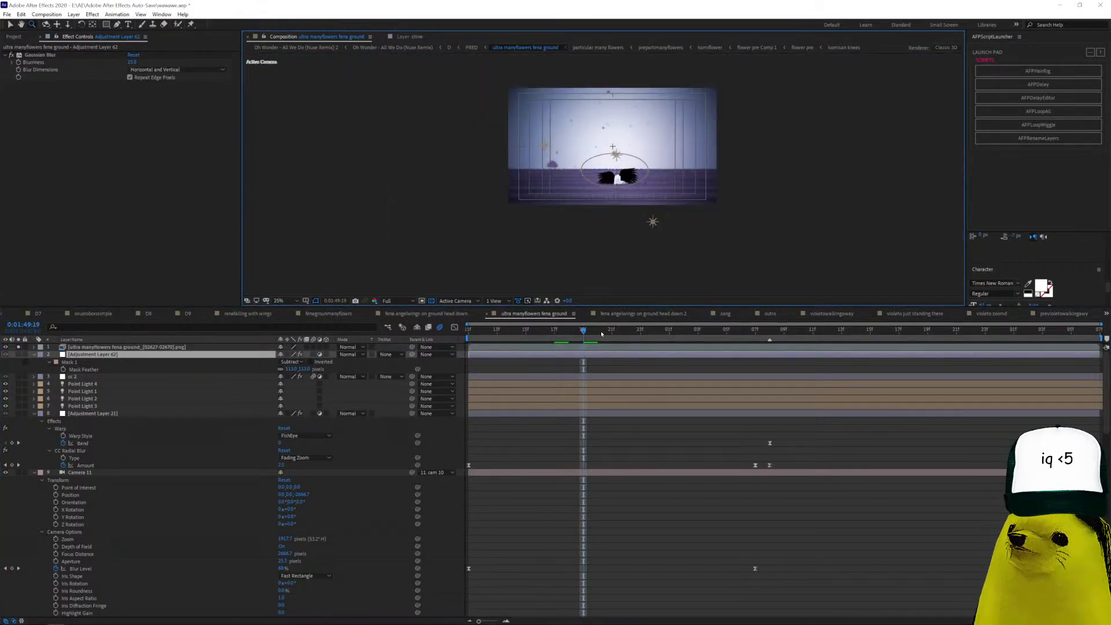
key("space")
scroll(519, 176, "up", 4)
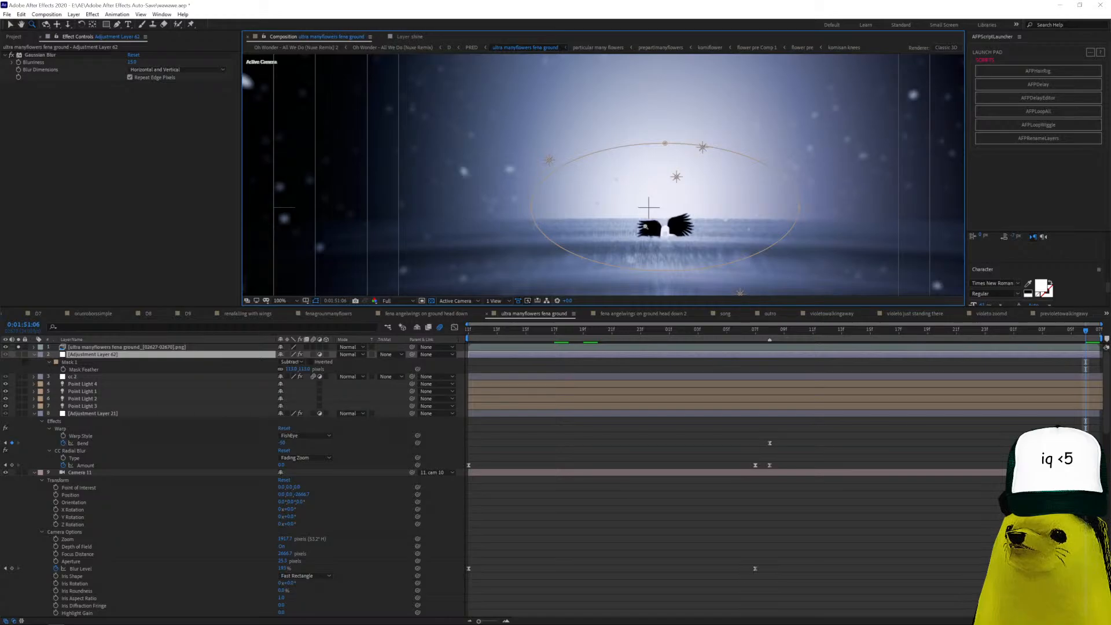
left_click(651, 193, "alt")
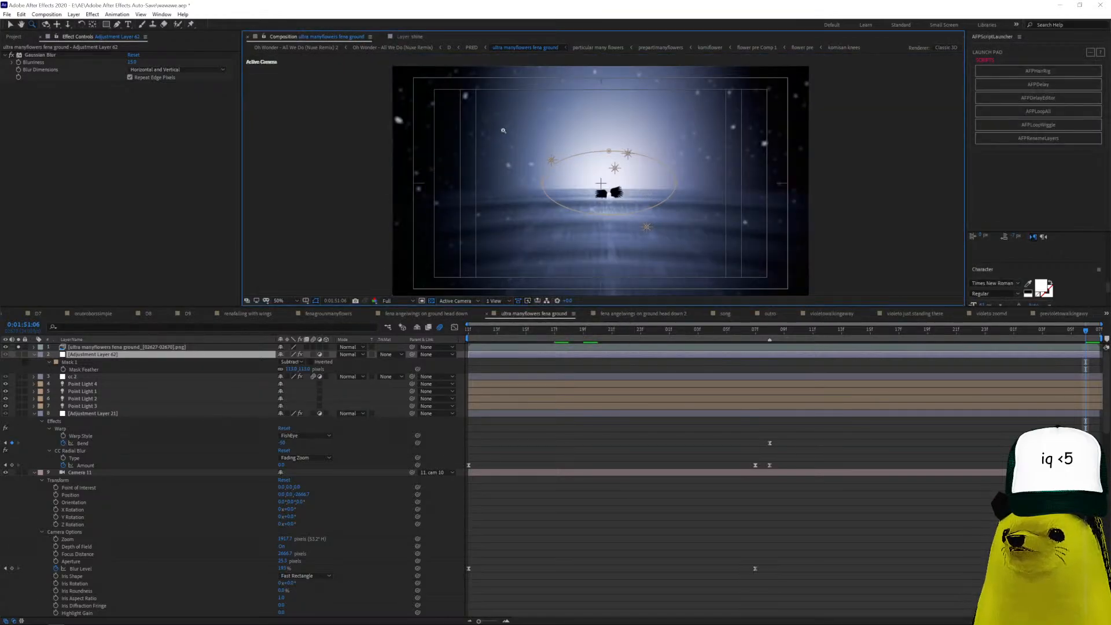
left_click_drag(728, 330, 767, 340)
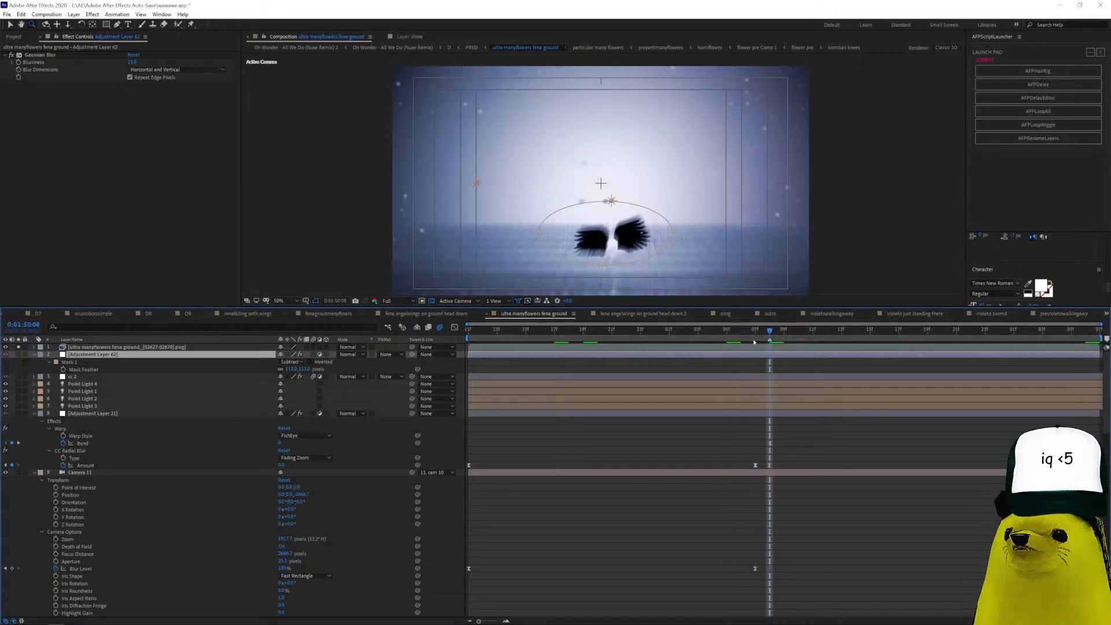
key("space")
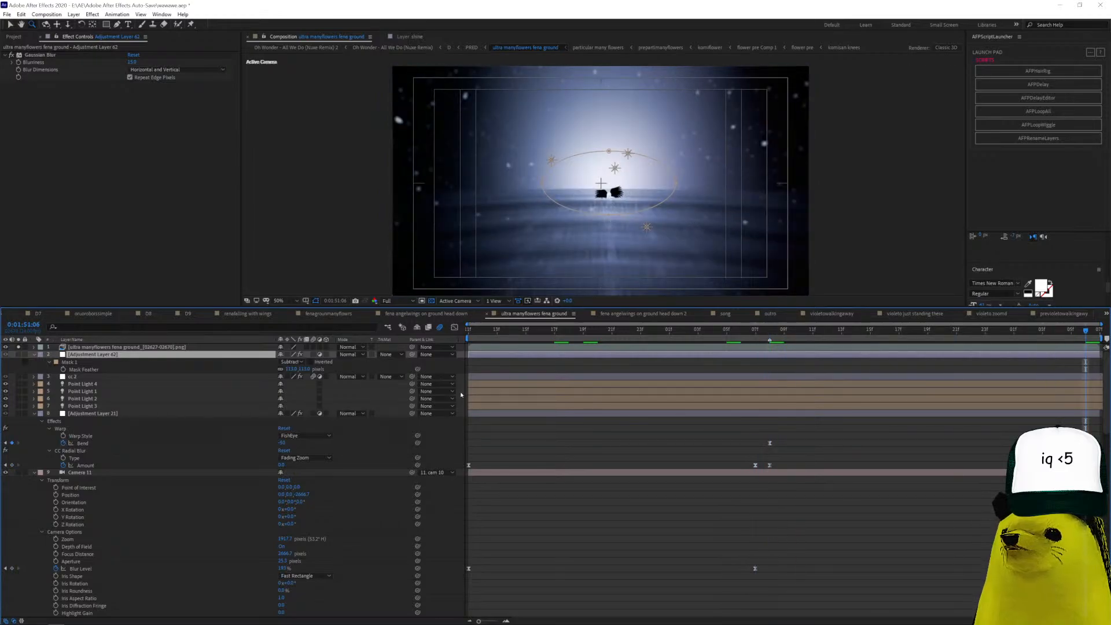
Show the ultra manyflowers fena ground scene in Custom View 1 to examine how its camera, lights and layers are arranged in 3D.
left_click(498, 384)
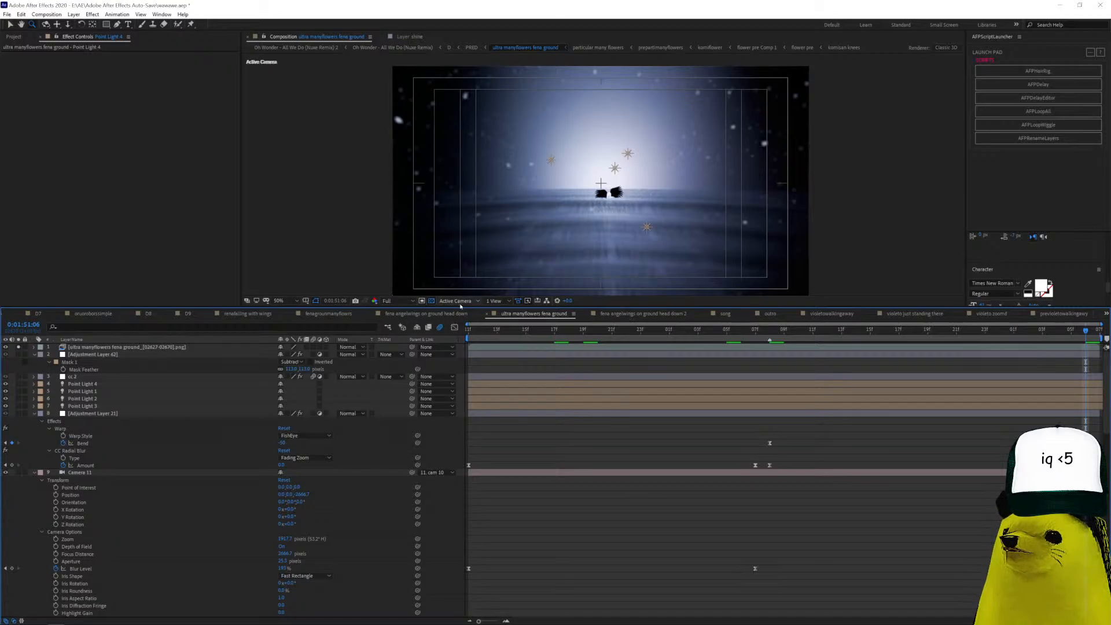
left_click(454, 301)
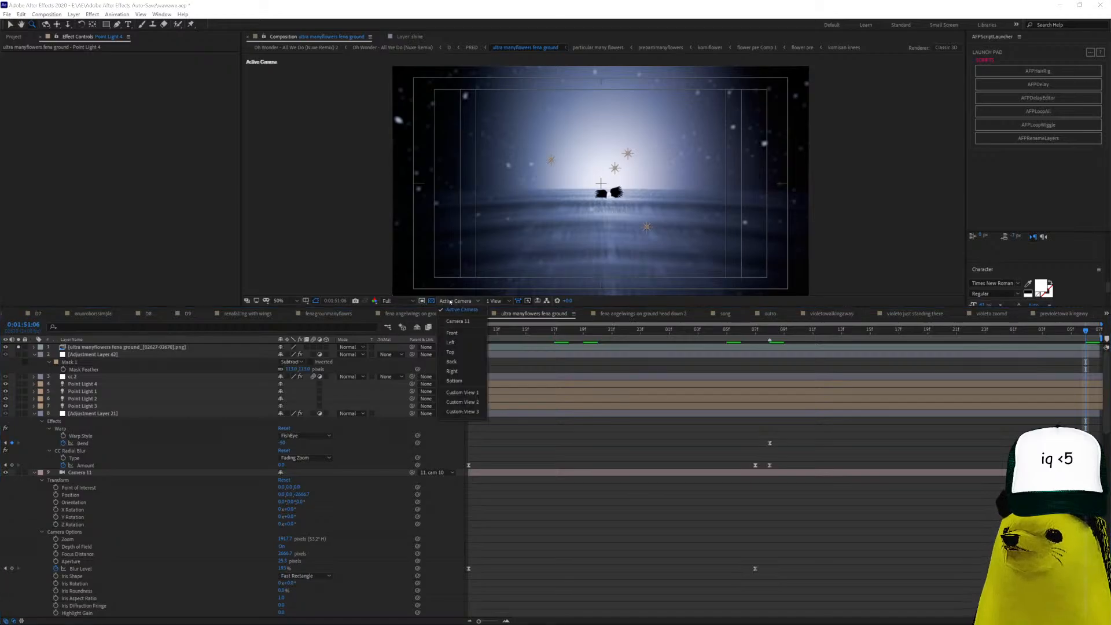
left_click(463, 392)
scroll(604, 221, "down", 6)
scroll(605, 221, "up", 2)
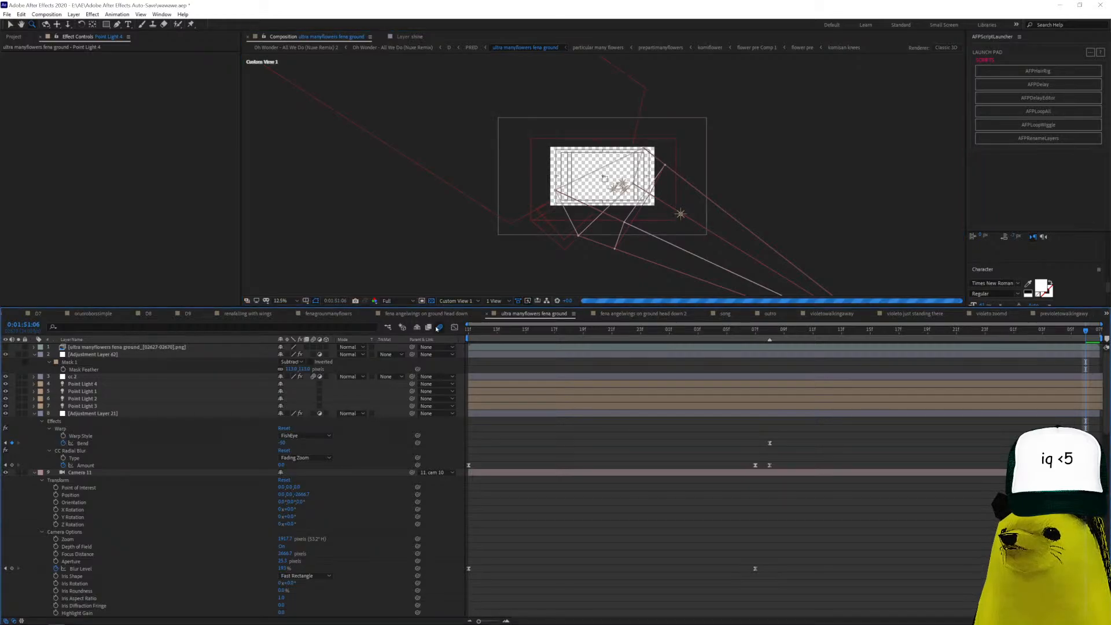
Lower the preview resolution to Quarter and review the Tint keyframes on the particular many flowers layers.
left_click(403, 301)
left_click(407, 350)
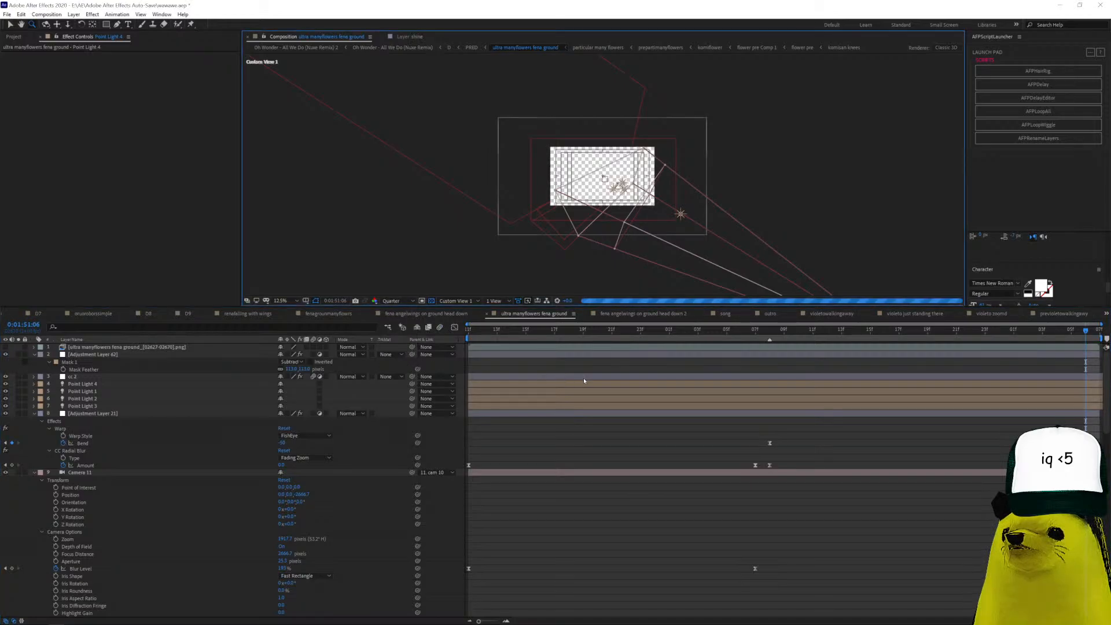
scroll(514, 483, "down", 10)
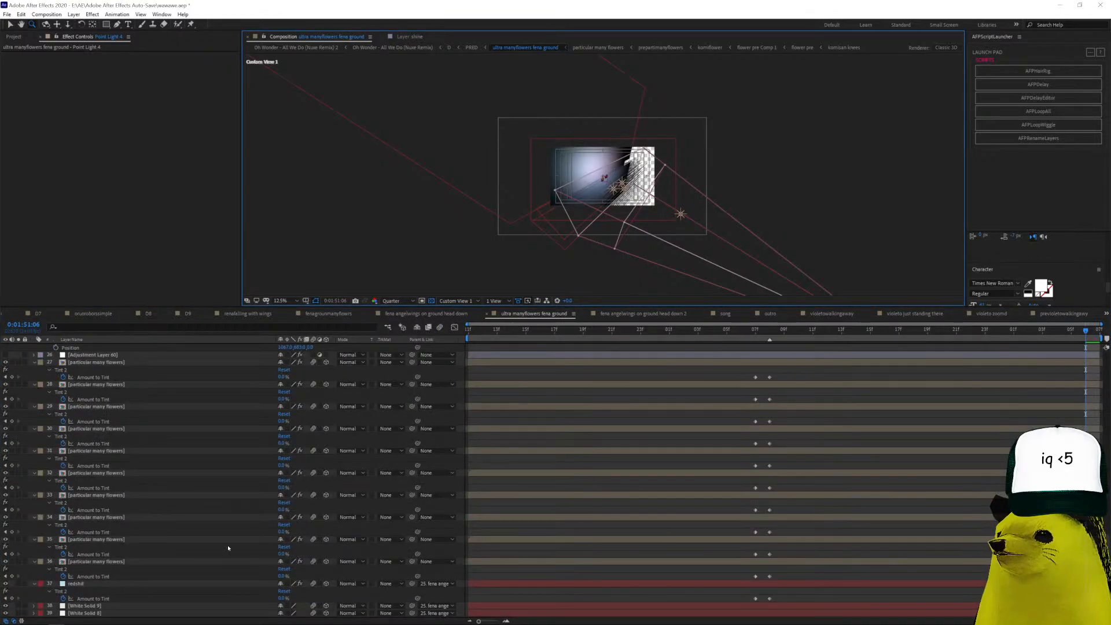
scroll(535, 488, "up", 3)
scroll(535, 488, "up", 10)
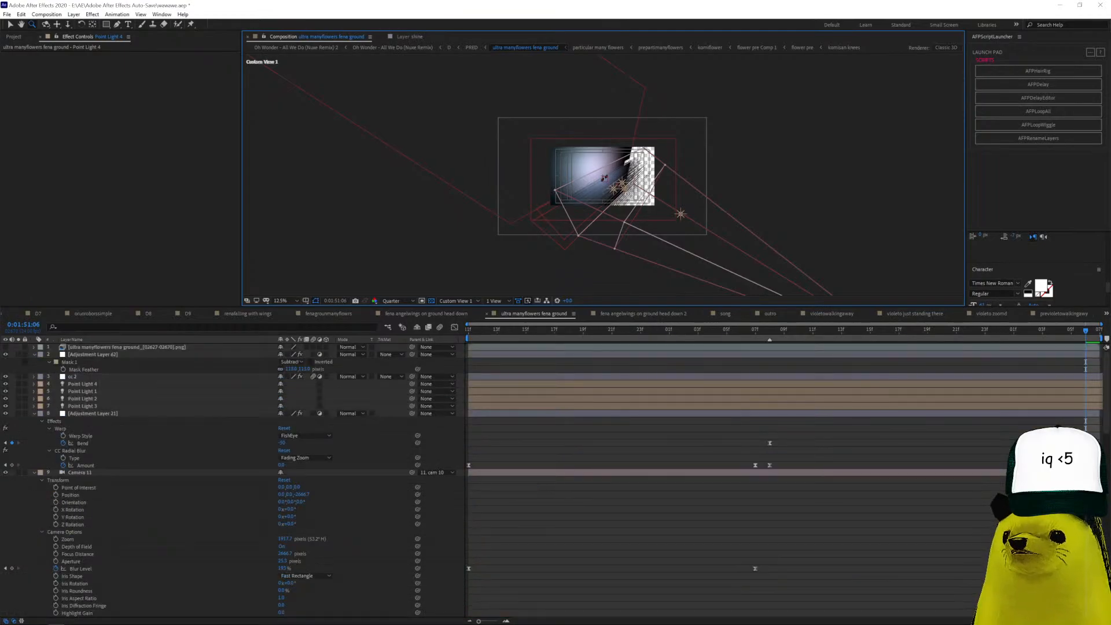
Examine the flower layers, point lights and camera frames up close in Custom View 1 at 50% magnification.
scroll(618, 176, "up", 6)
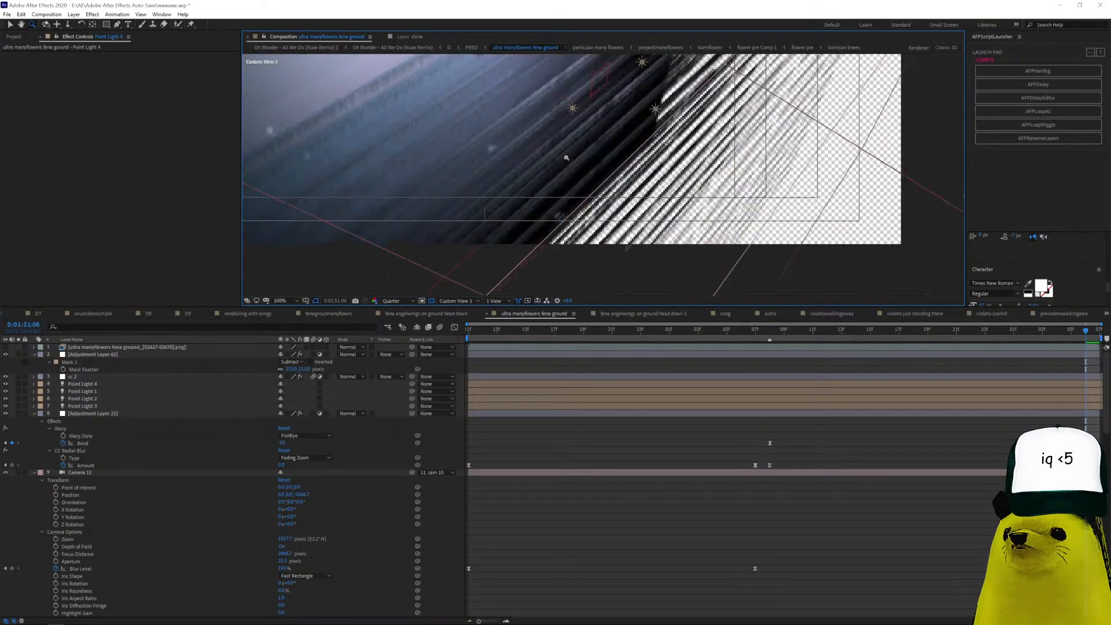
left_click(576, 157, "alt")
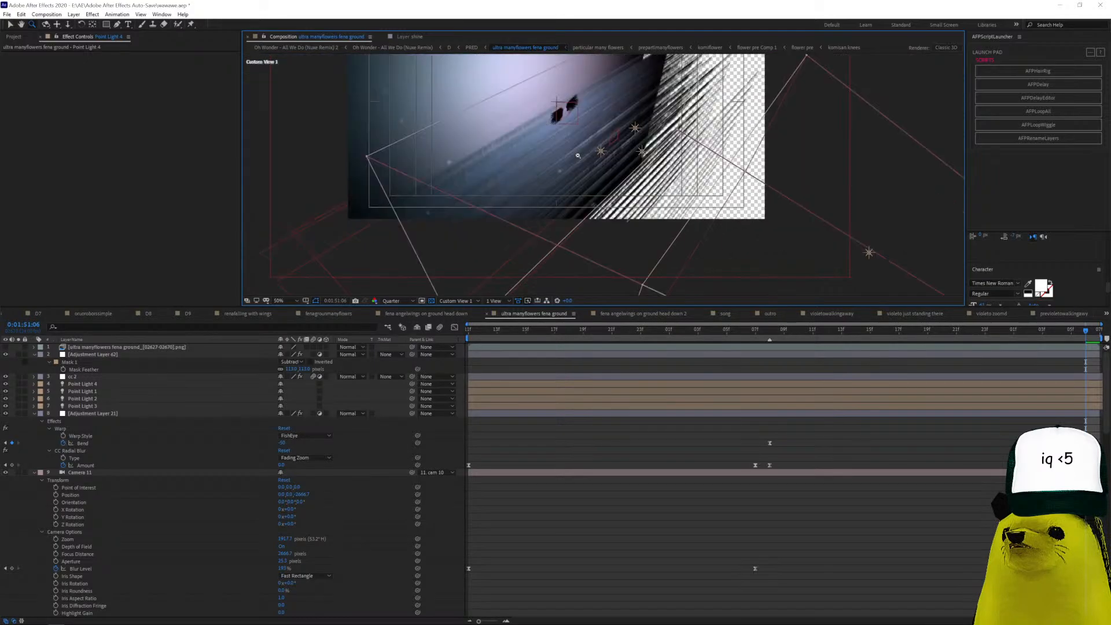
left_click(576, 157, "alt")
left_click(580, 168)
left_click(580, 171)
left_click(572, 145, "alt")
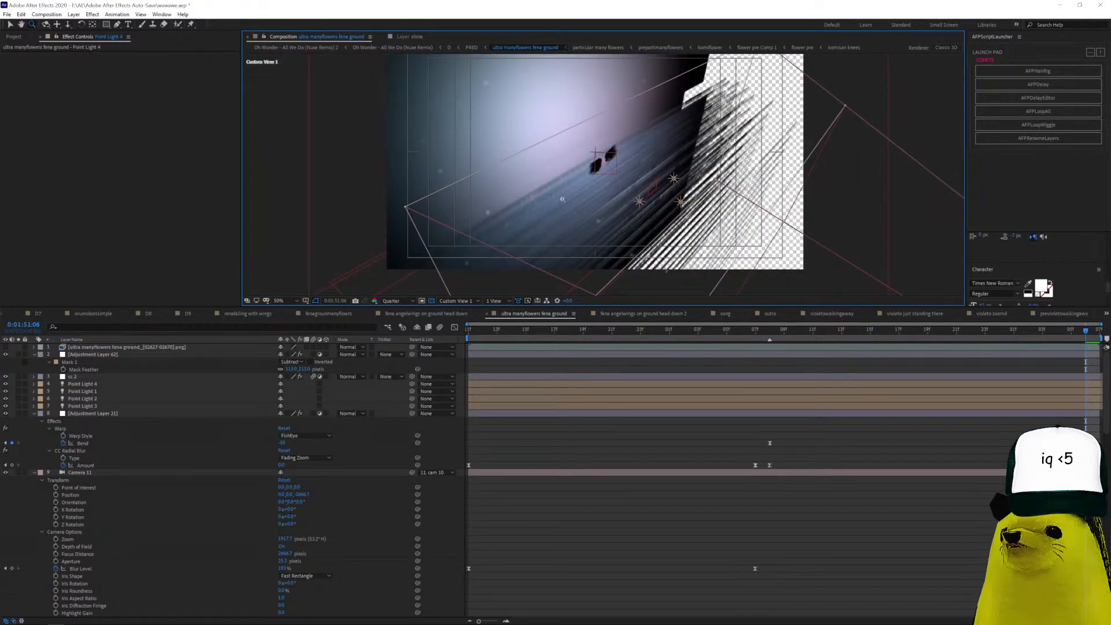
Solo the rendered ultra manyflowers fena ground PNG sequence and set the preview resolution to Full.
left_click(16, 349)
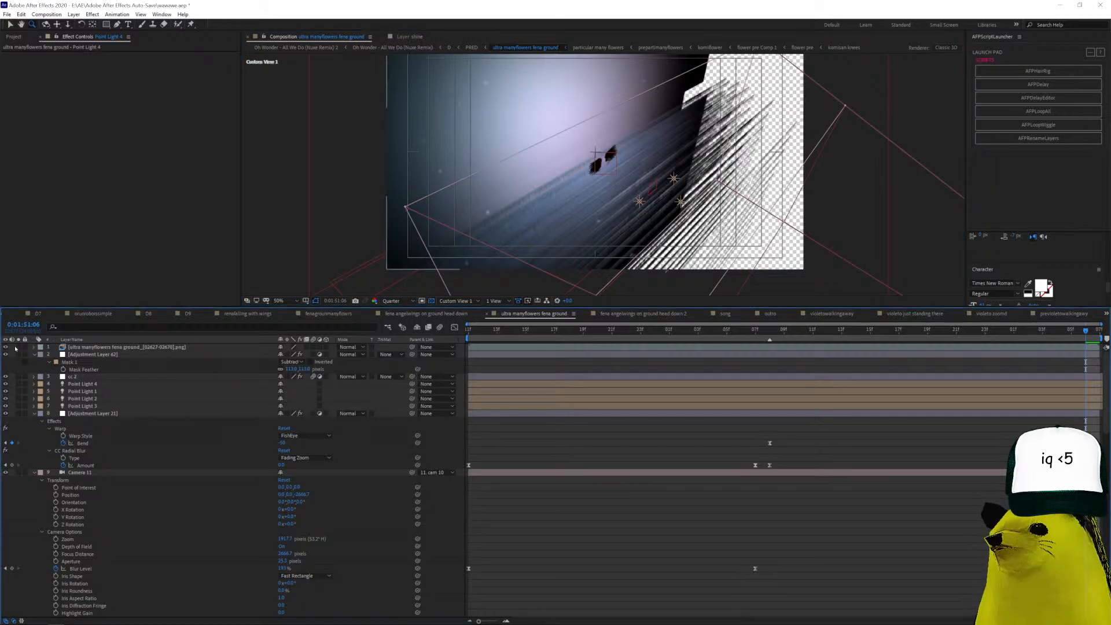
left_click(397, 301)
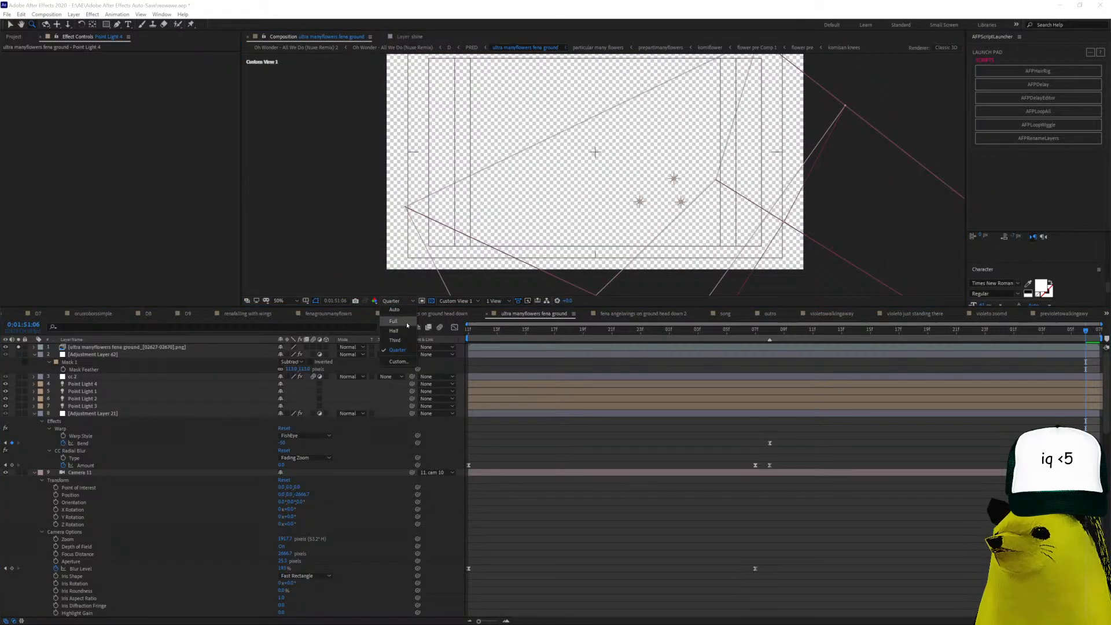
left_click(407, 325)
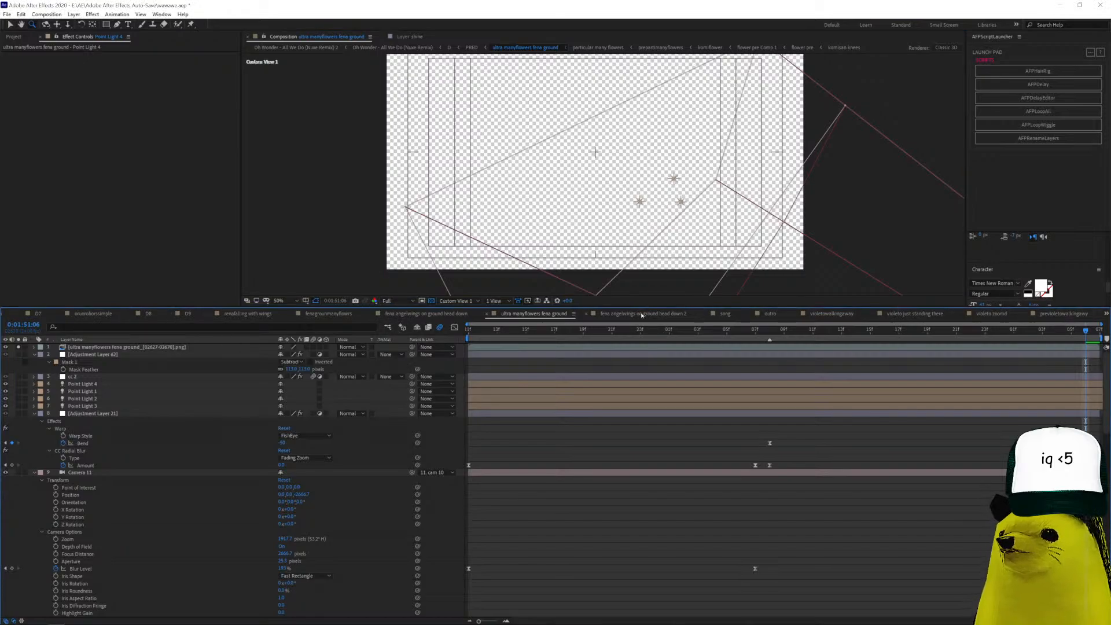
Open the fena angelwings on ground head down 2 composition and preview the wing movement from its start.
left_click(671, 317)
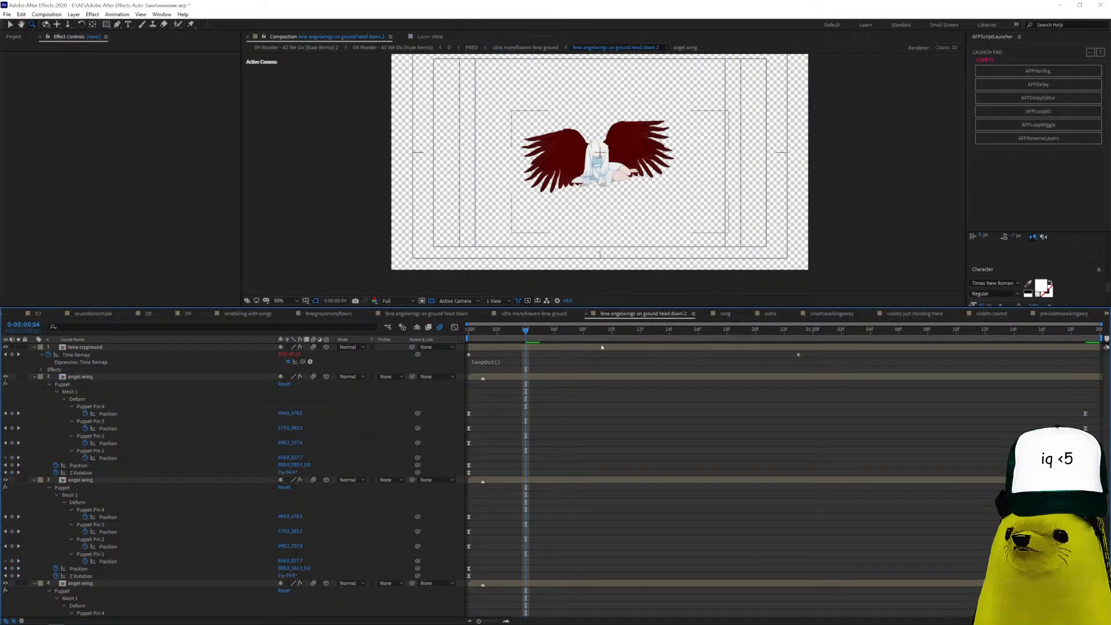
key("space")
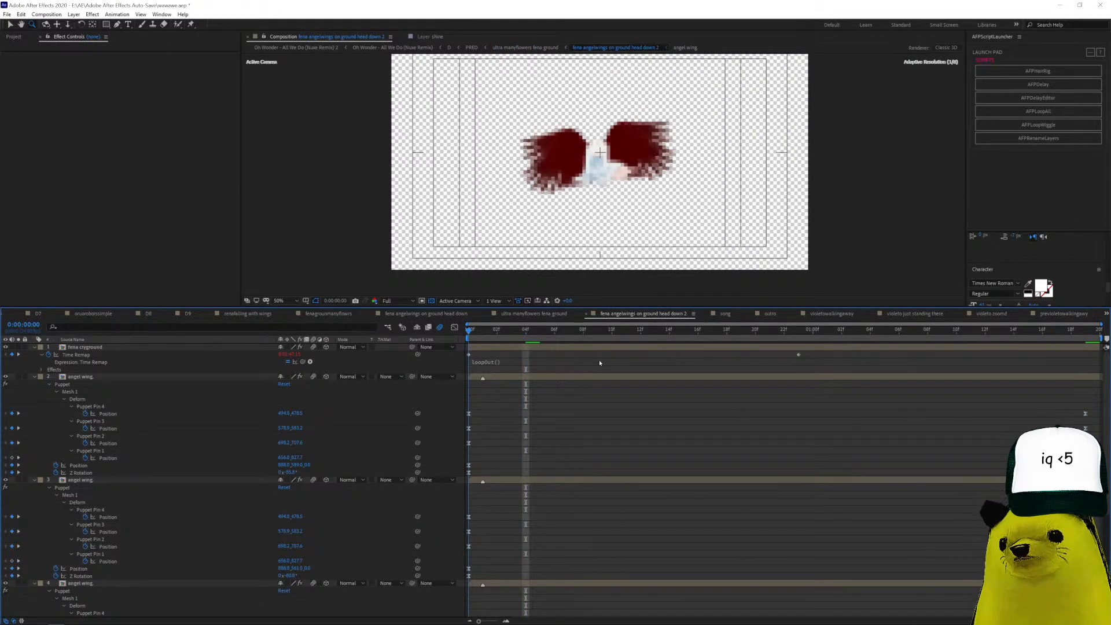
key("space")
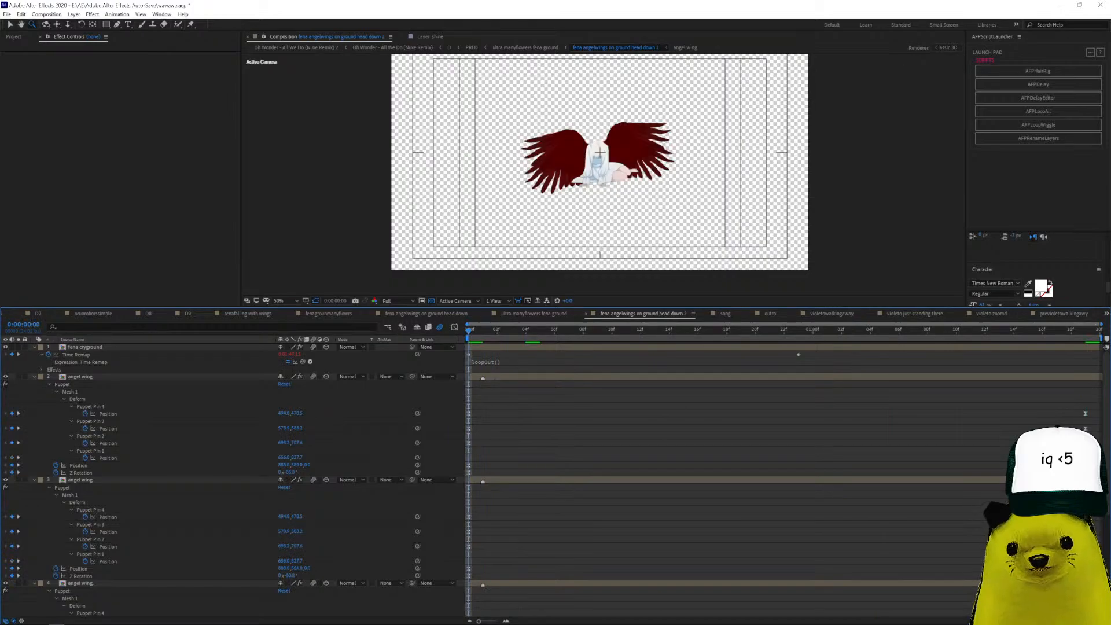
Return to the main Oh Wonder - All We Do (Nuse Remix) composition and move to 0:01:39:17.
left_click(1106, 313)
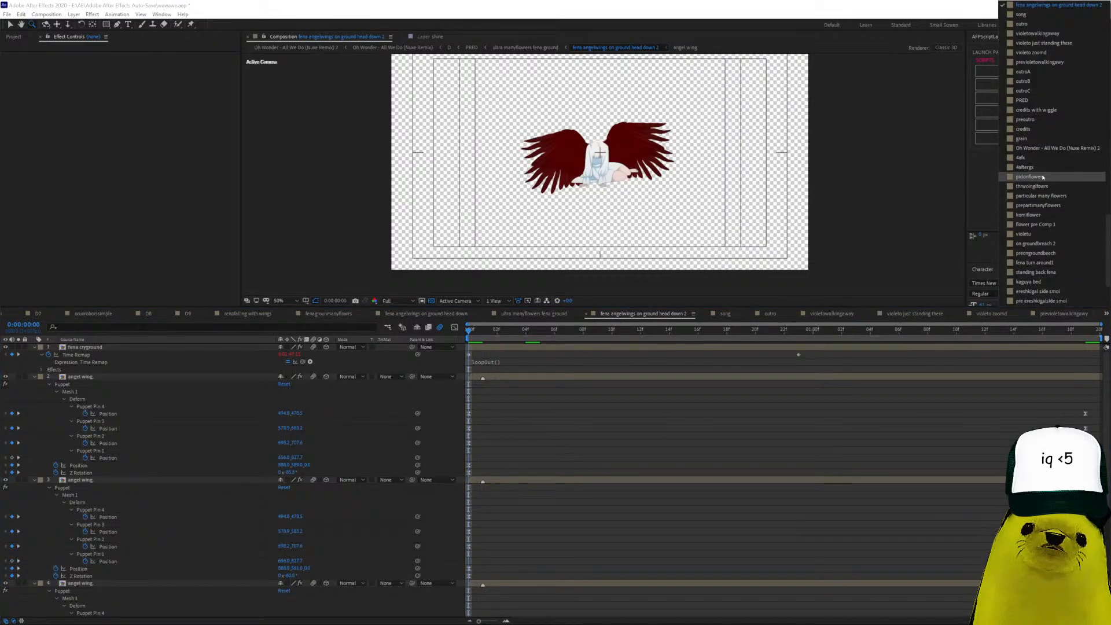
scroll(1044, 177, "up", 10)
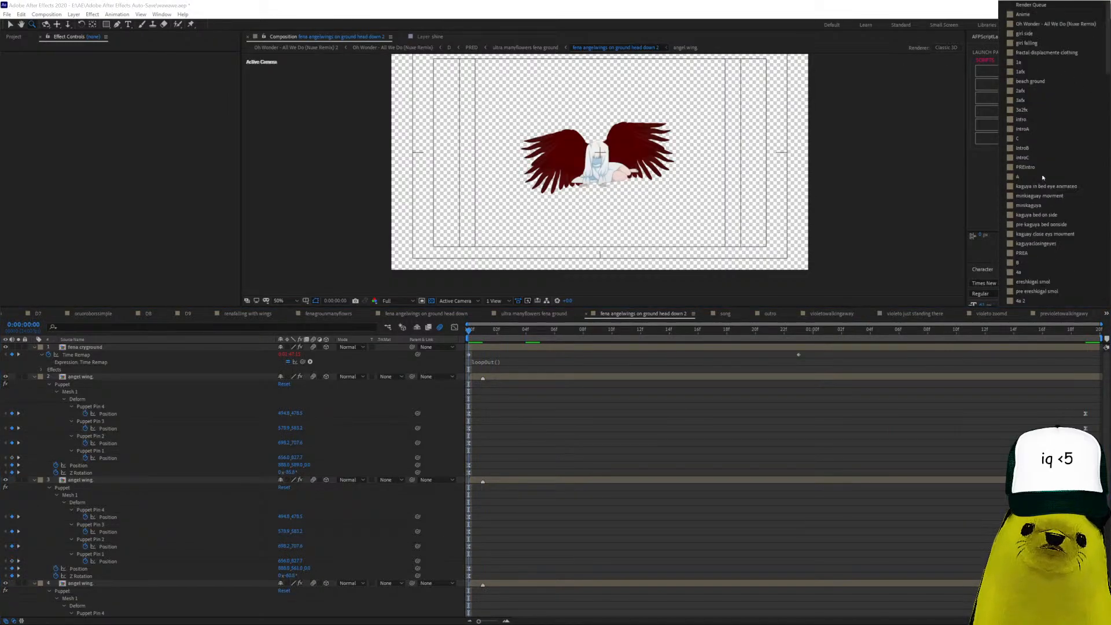
left_click(1056, 24)
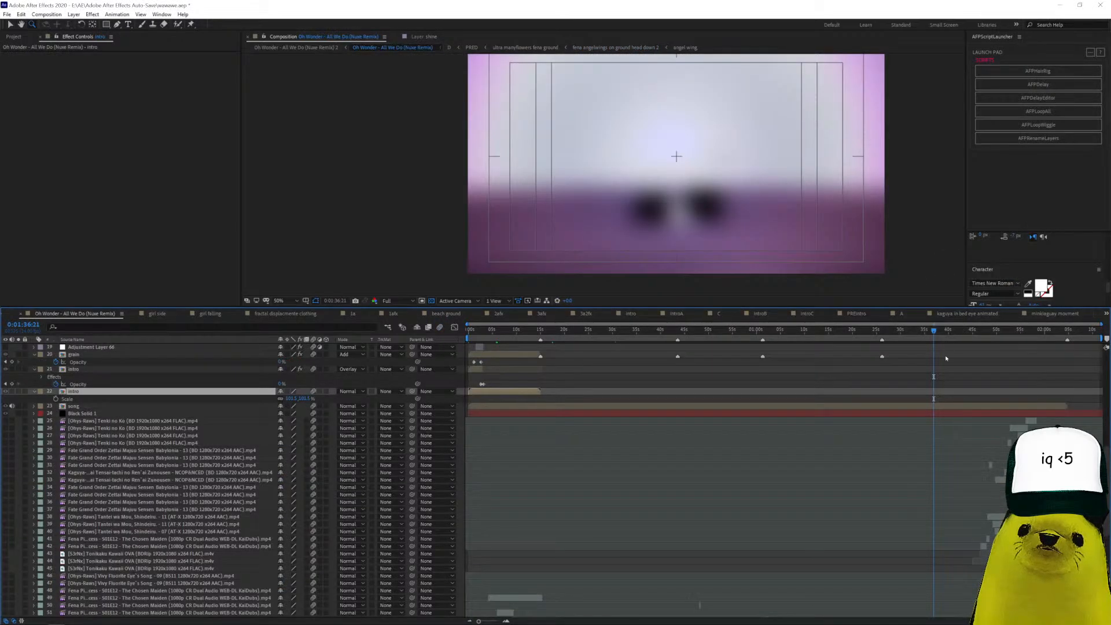
scroll(946, 359, "down", 8)
scroll(945, 368, "up", 15)
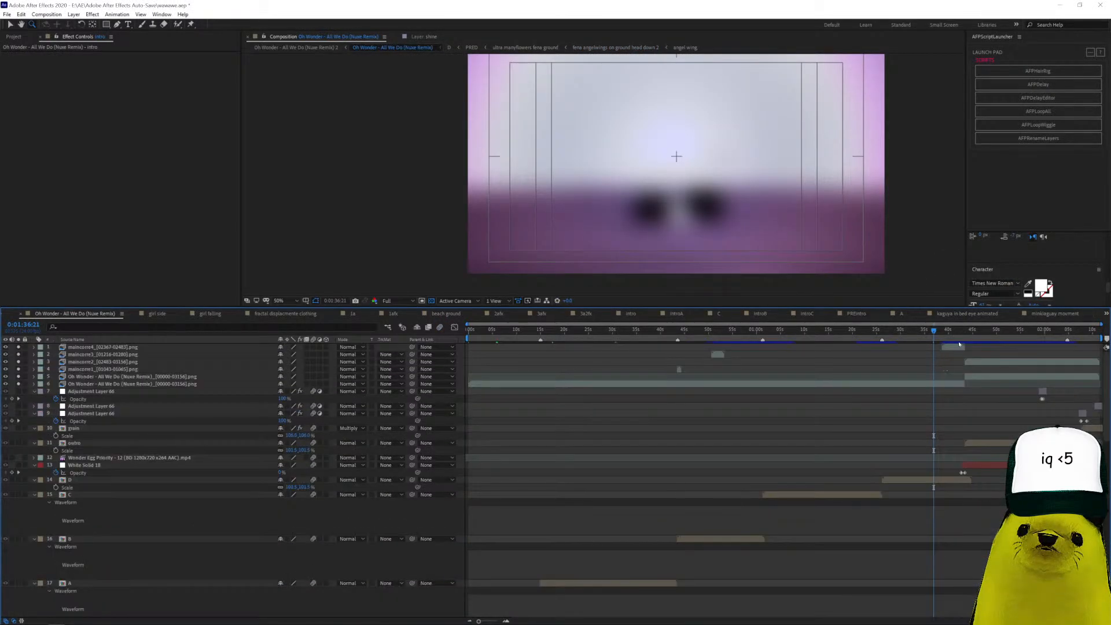
left_click(950, 331)
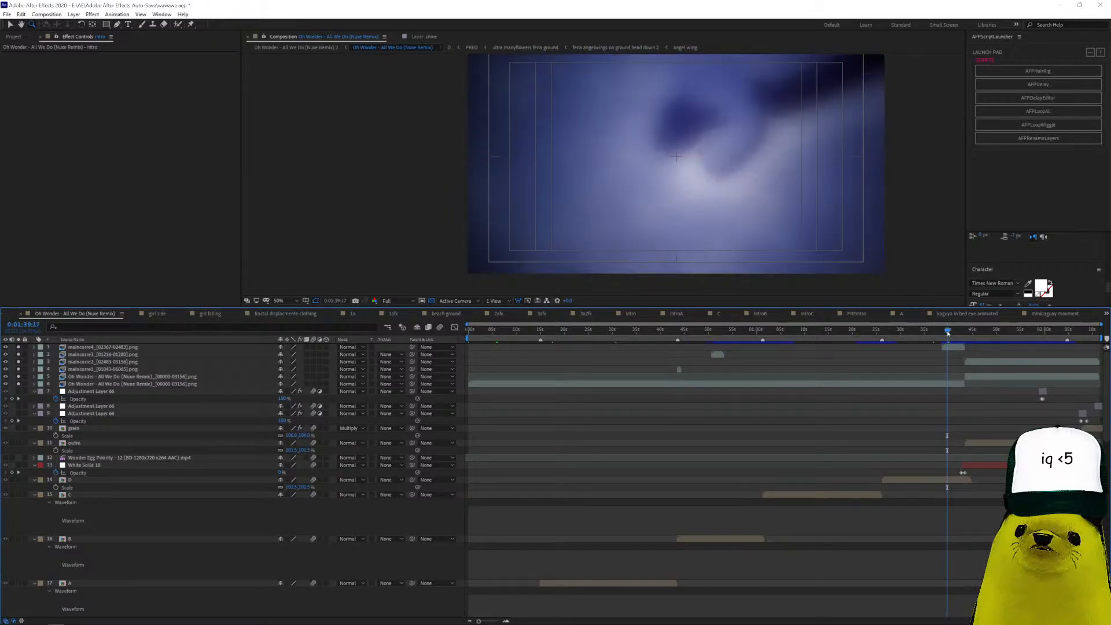
Open composition D and its nested PRED composition, and scrub the closing flower shots from 0:00:13:14 to 0:00:17:13.
double_click(954, 479)
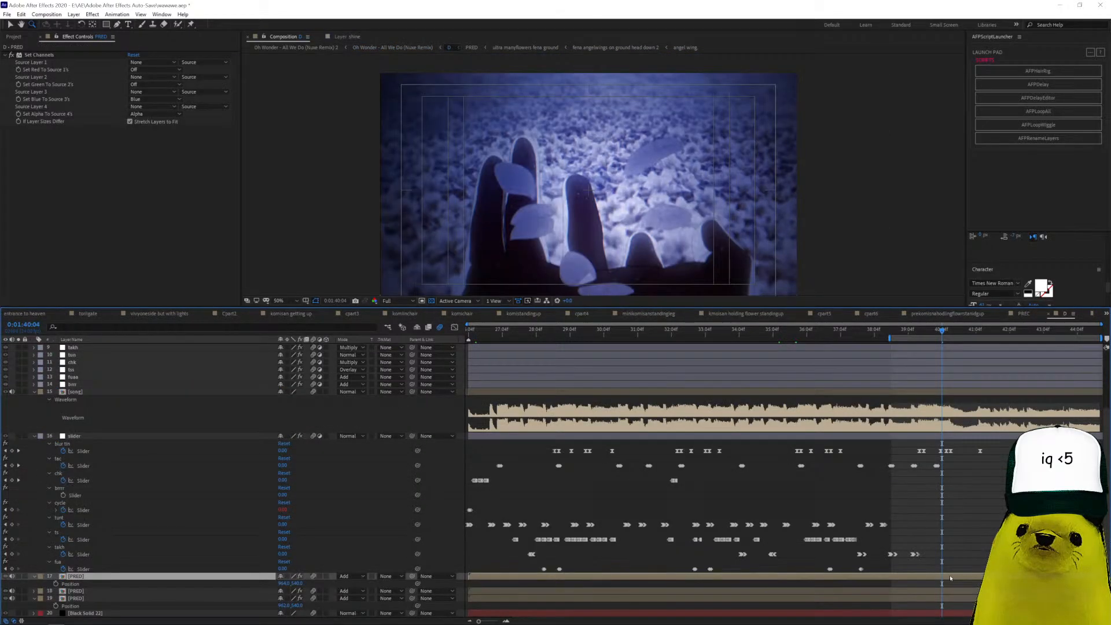
double_click(950, 578)
left_click(929, 331)
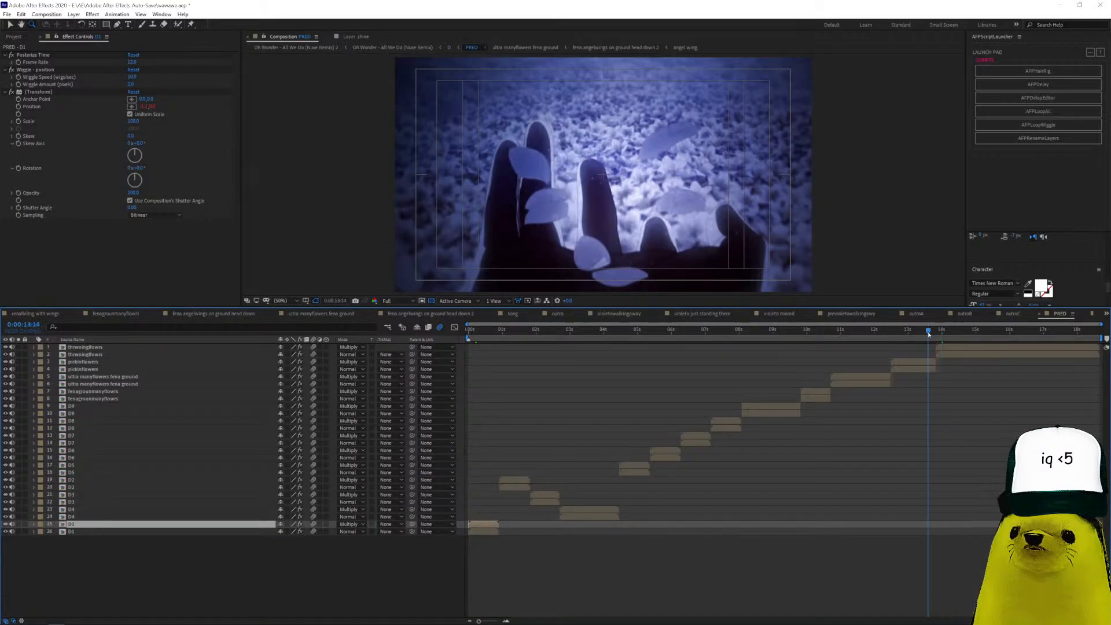
left_click_drag(929, 334, 1063, 333)
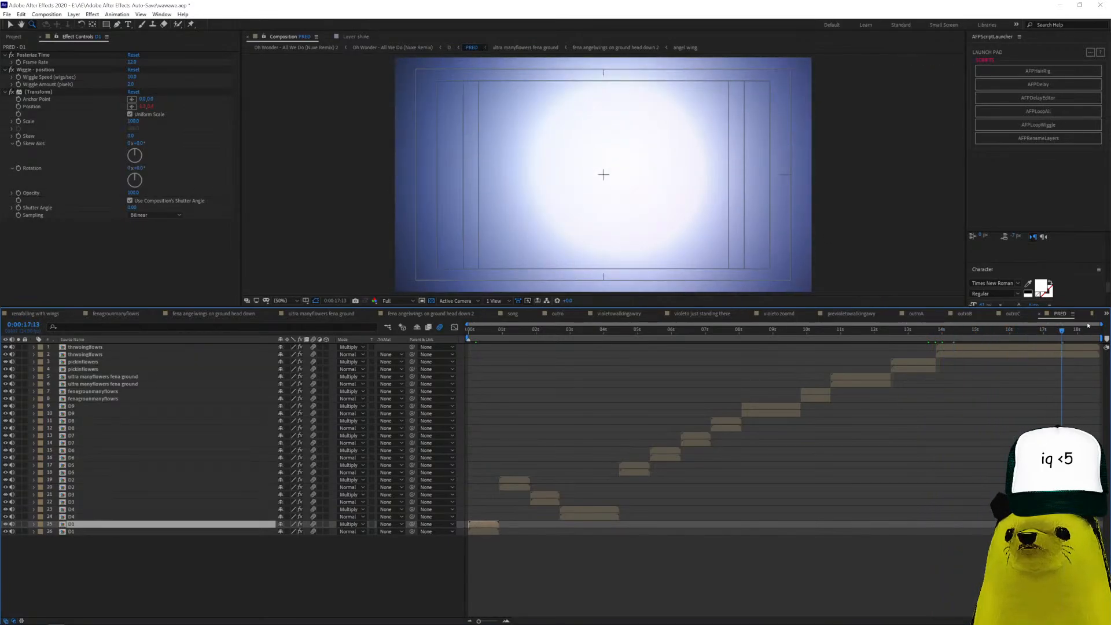
Open the nested throwingflowers composition from PRED and inspect the placement of Point Light 3 and Point Light 1.
left_click(1106, 313)
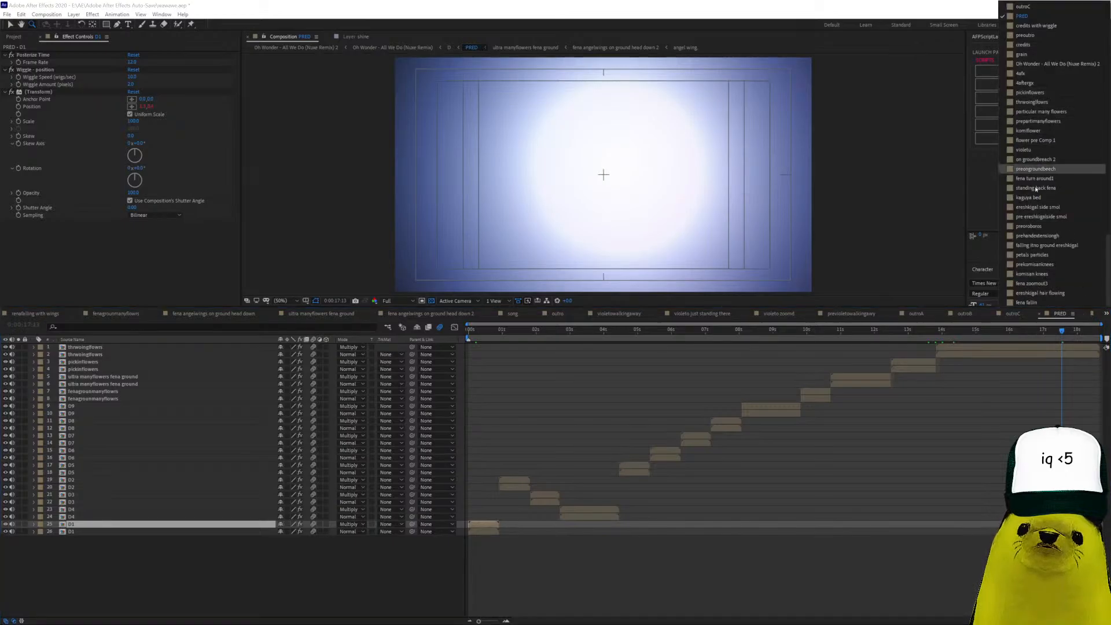
scroll(1036, 188, "down", 10)
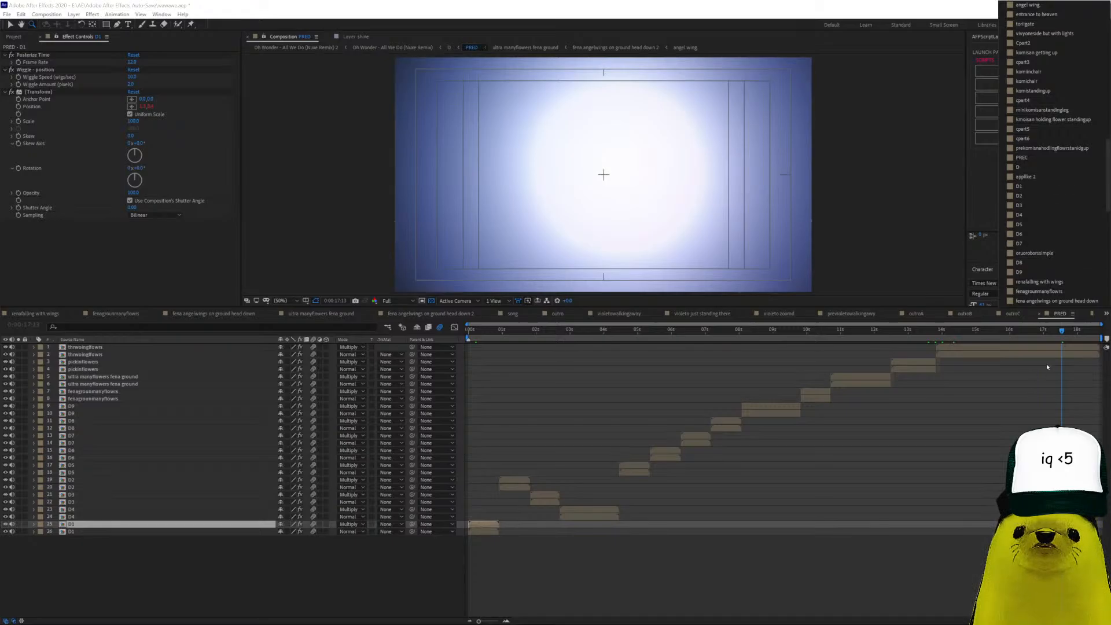
left_click(1058, 351)
double_click(1059, 350)
left_click(938, 385)
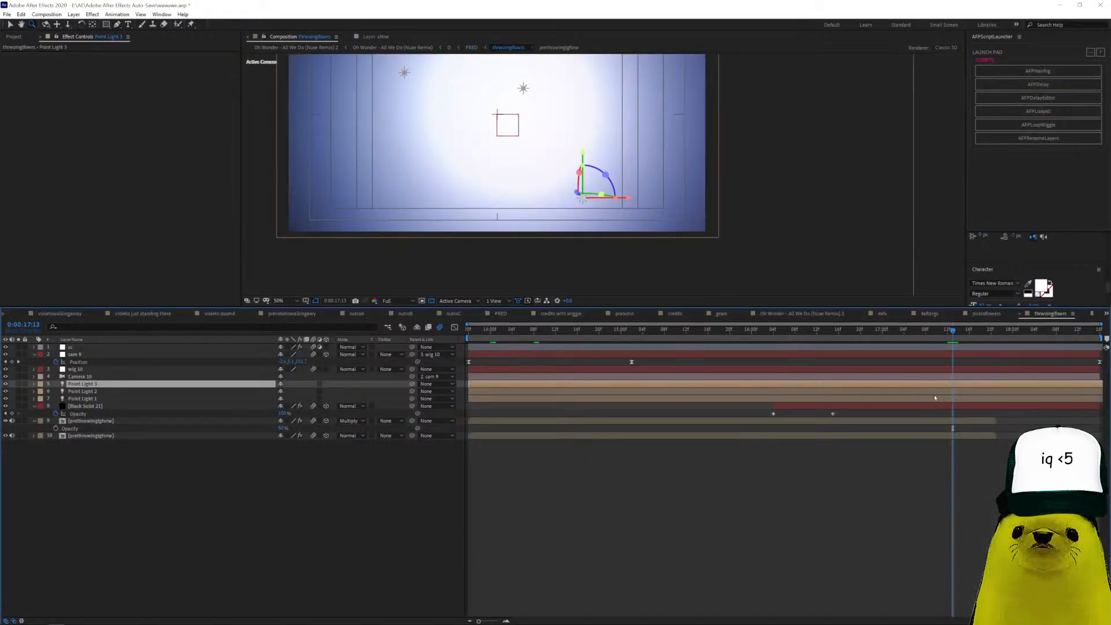
left_click(934, 398)
left_click(933, 385)
left_click(935, 399)
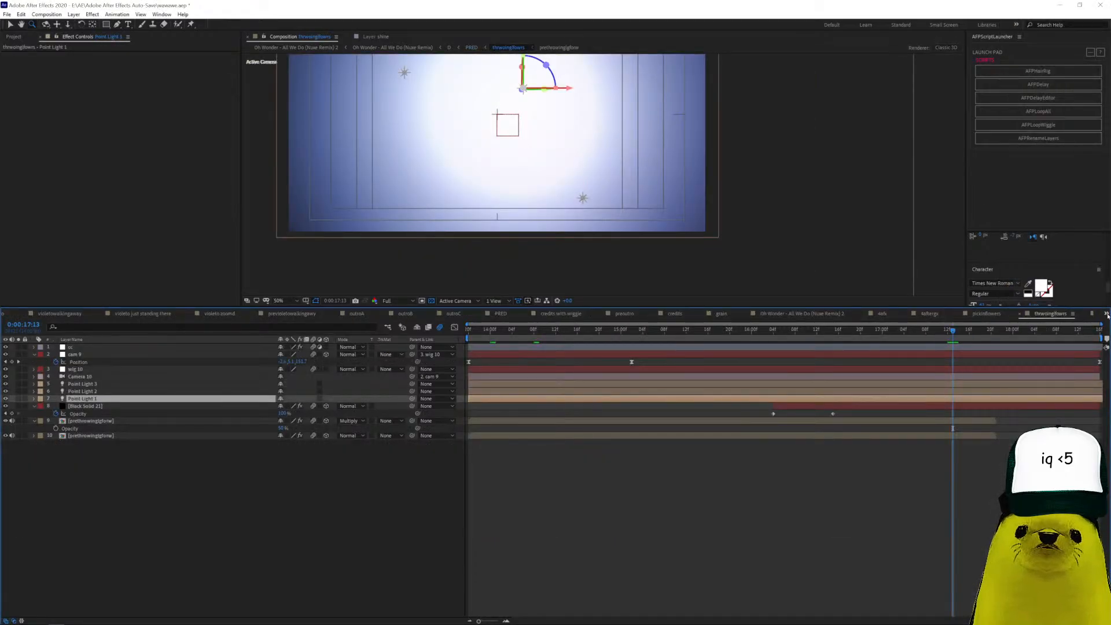
Look through the list of open compositions and switch to the outro composition.
left_click(1107, 314)
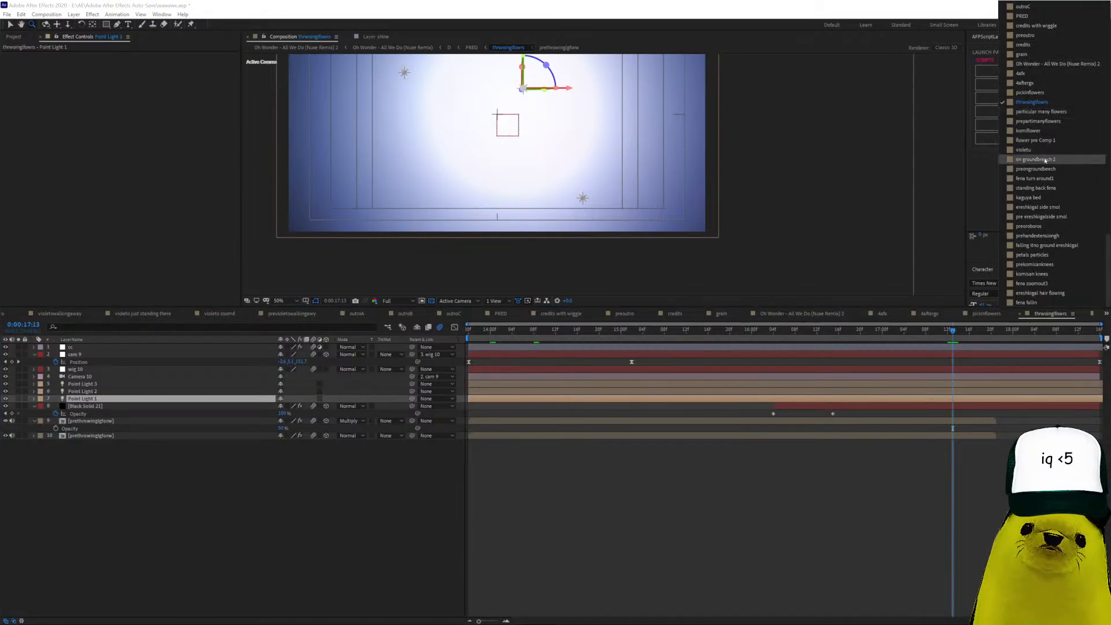
scroll(1032, 171, "up", 10)
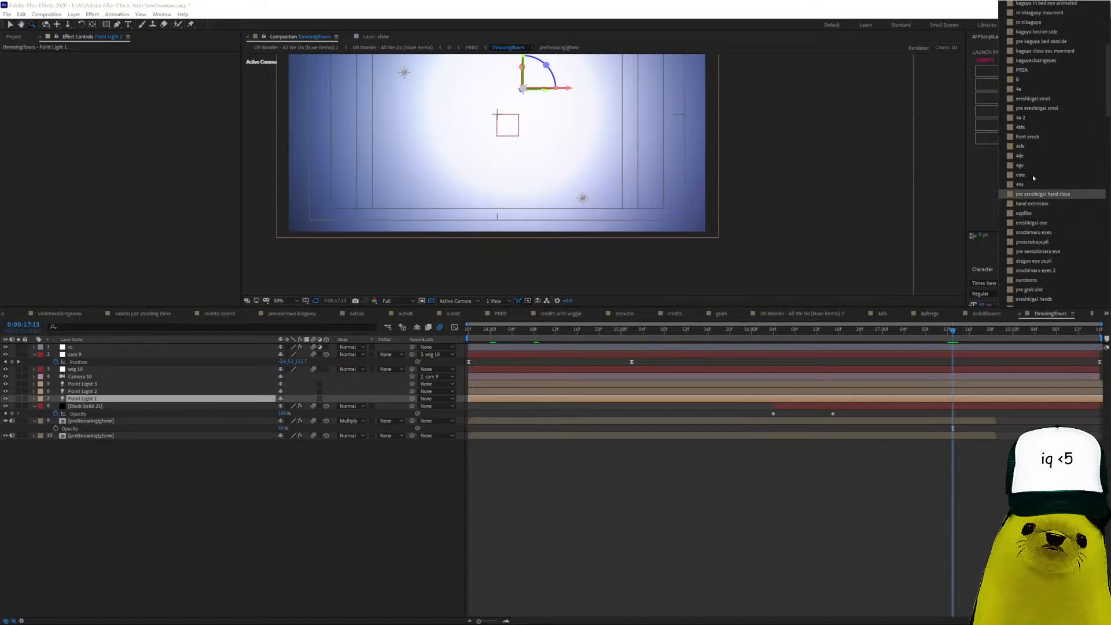
scroll(1034, 178, "down", 10)
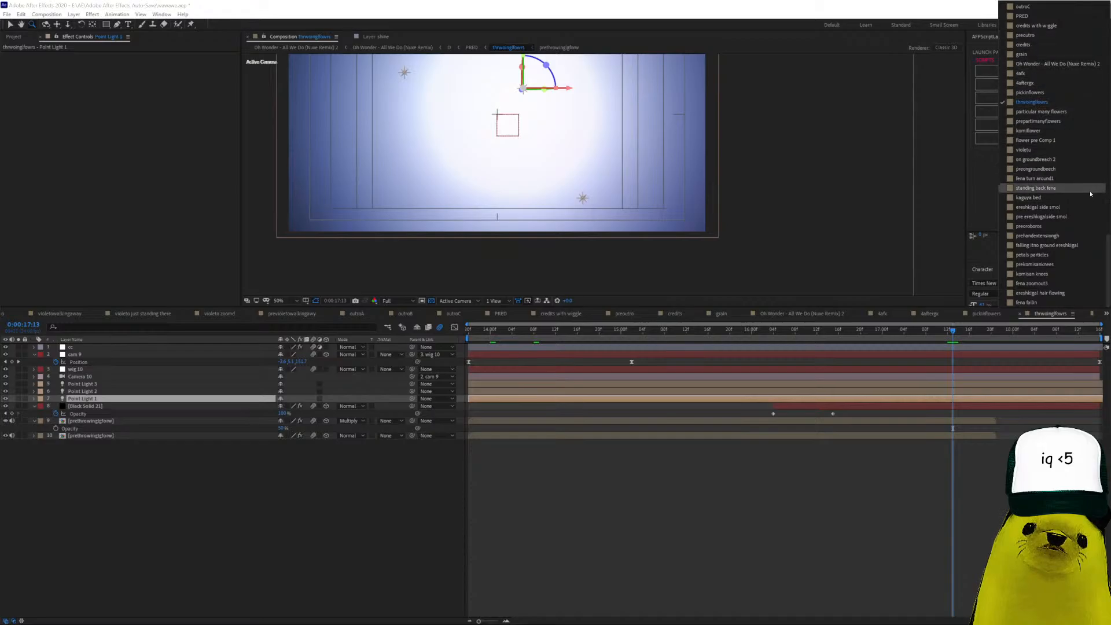
scroll(1109, 229, "up", 5)
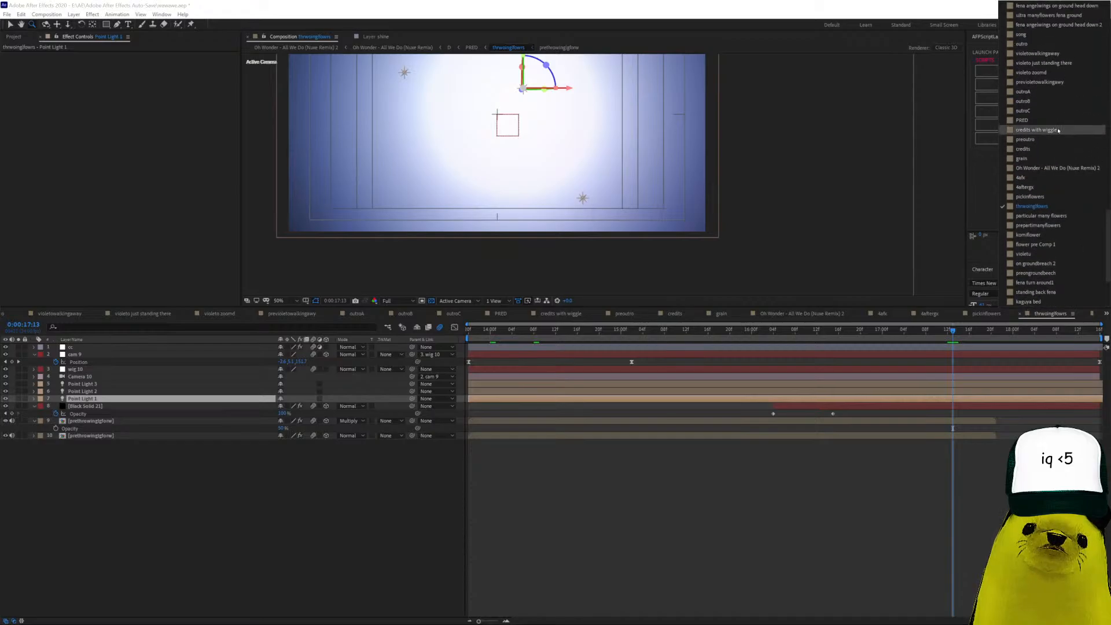
left_click(1025, 44)
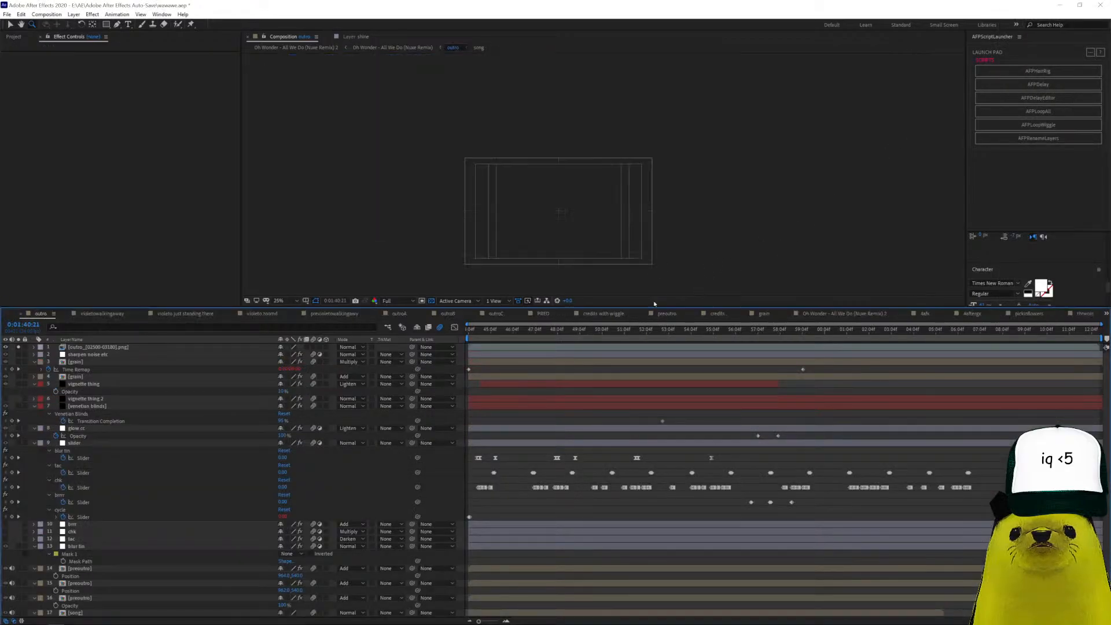
Review the outro's opening shots between 0:01:45:00 and 0:01:48:13 at a larger magnification.
left_click(527, 330)
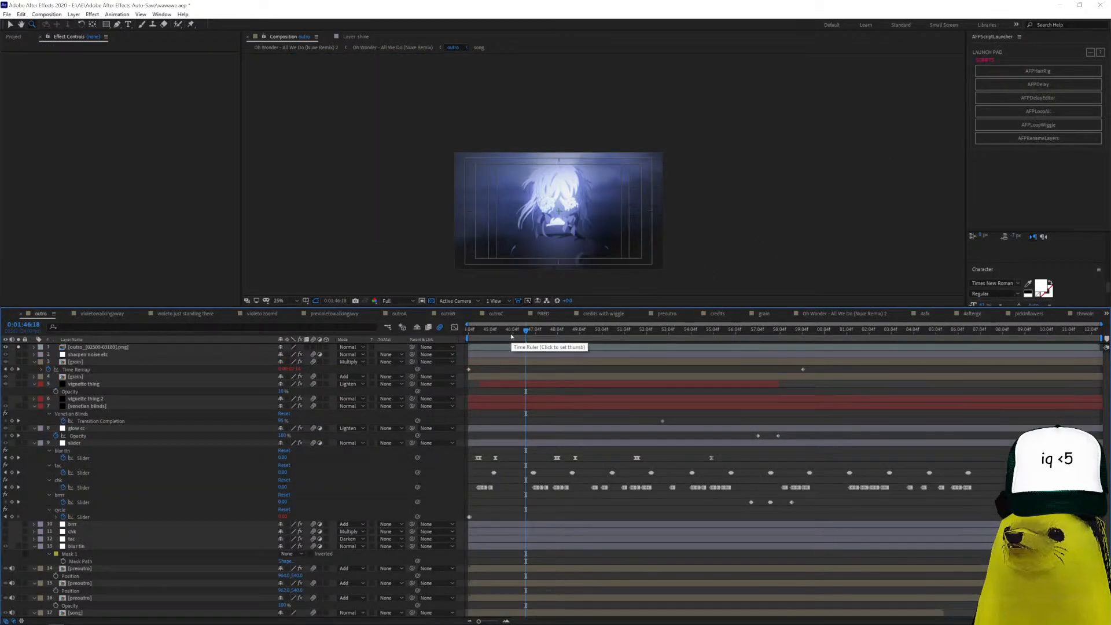
left_click(487, 336)
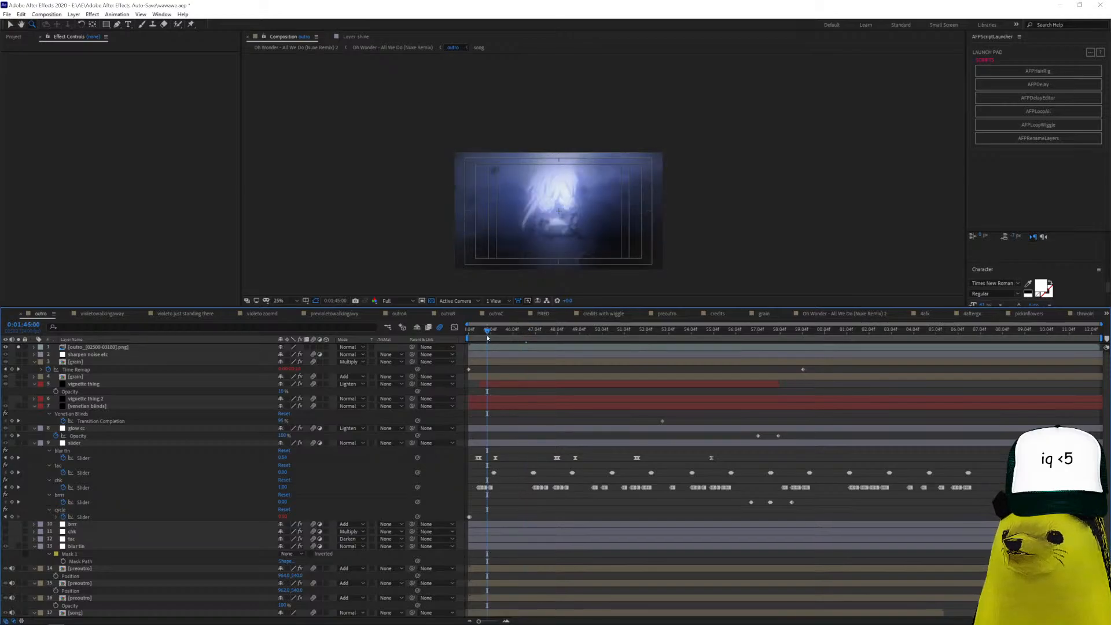
left_click(551, 335)
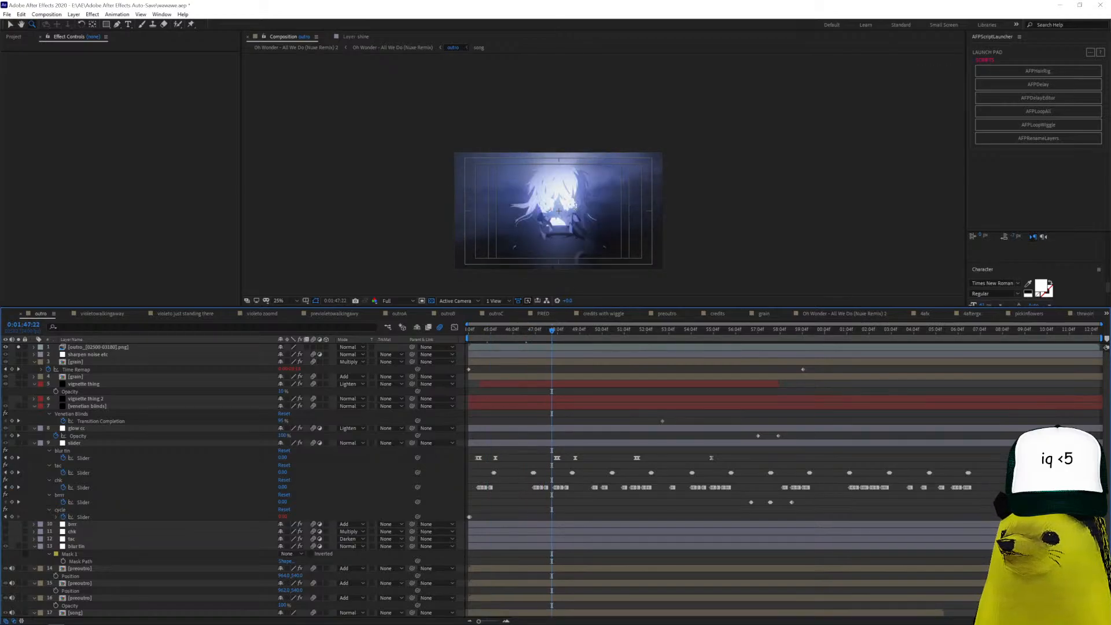
scroll(557, 193, "up", 2)
left_click(500, 329)
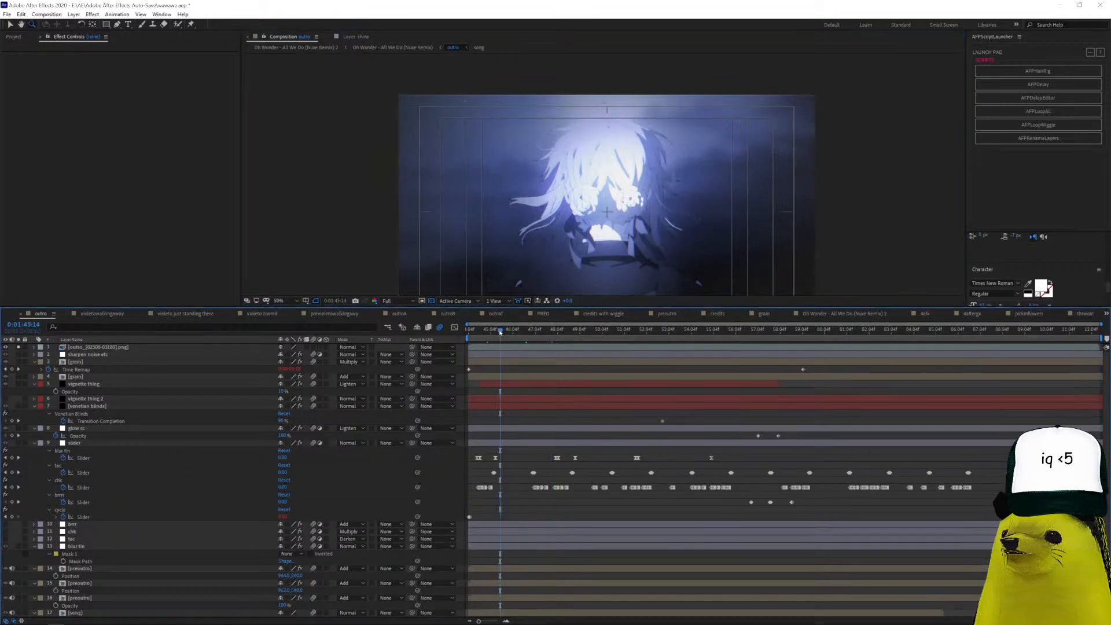
left_click(566, 346)
left_click(566, 337)
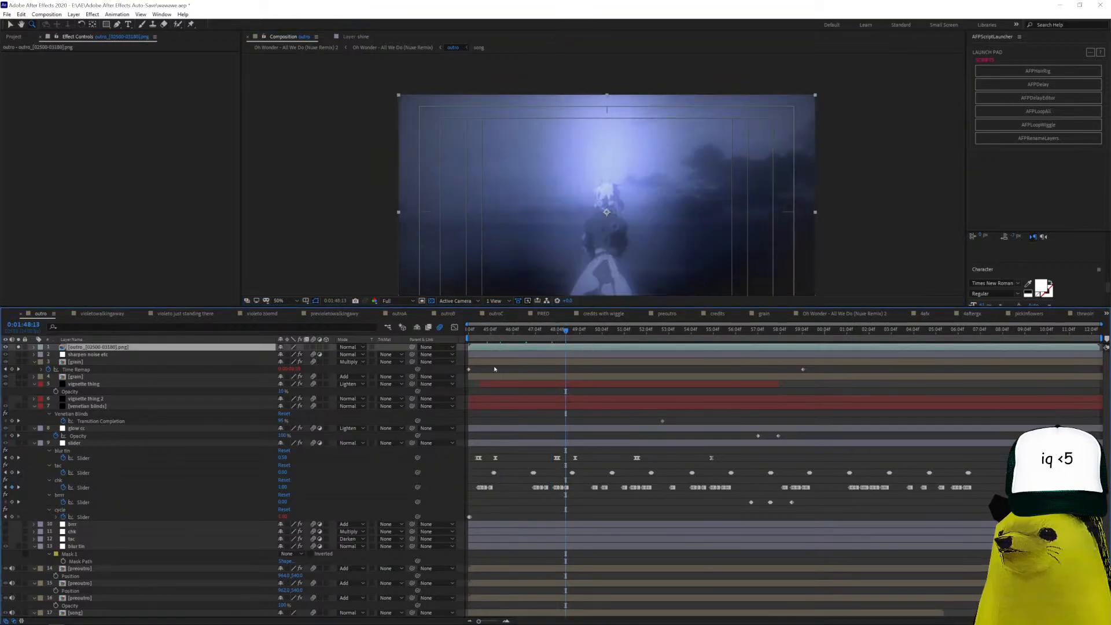
Examine the effects on the outro's uppermost preoutro layer and the controls on its slider layer.
scroll(498, 492, "down", 3)
left_click(498, 526)
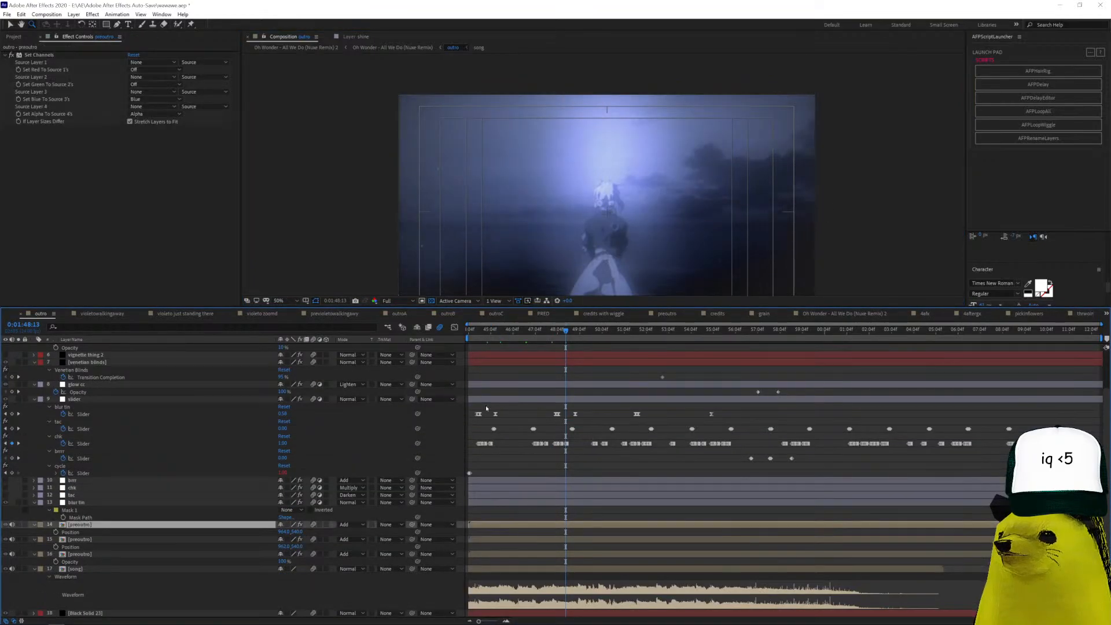
left_click(129, 399)
scroll(108, 372, "up", 2)
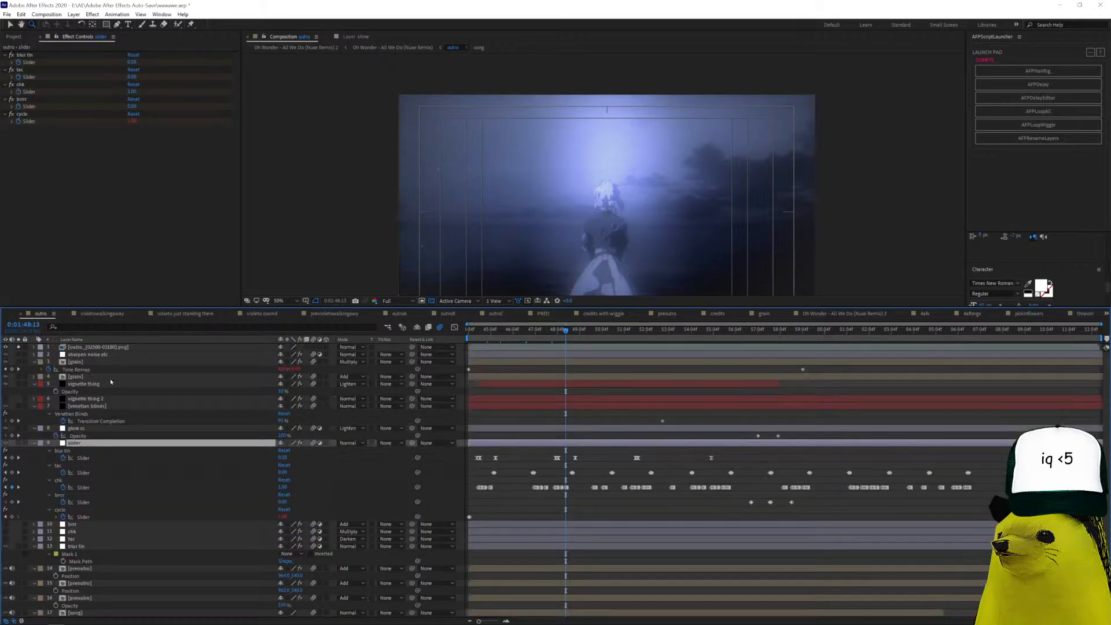
scroll(120, 525, "down", 2)
left_click(107, 526)
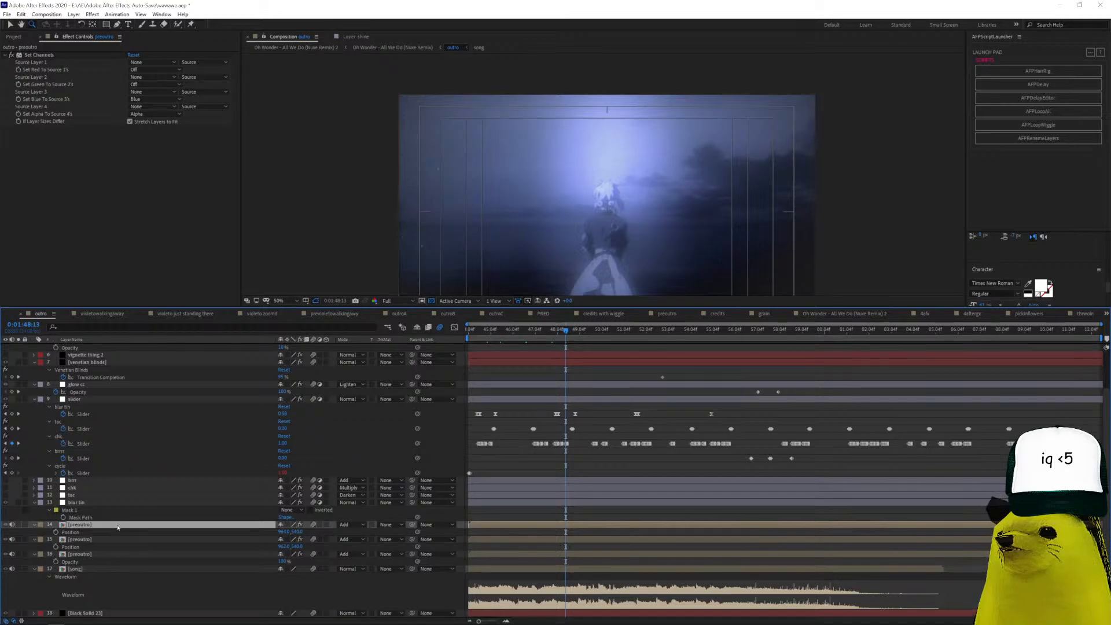
Open the nested preoutro composition, view it at 0:00:01:14, and open its Multiply-blended outroA layer.
double_click(118, 525)
left_click(504, 335)
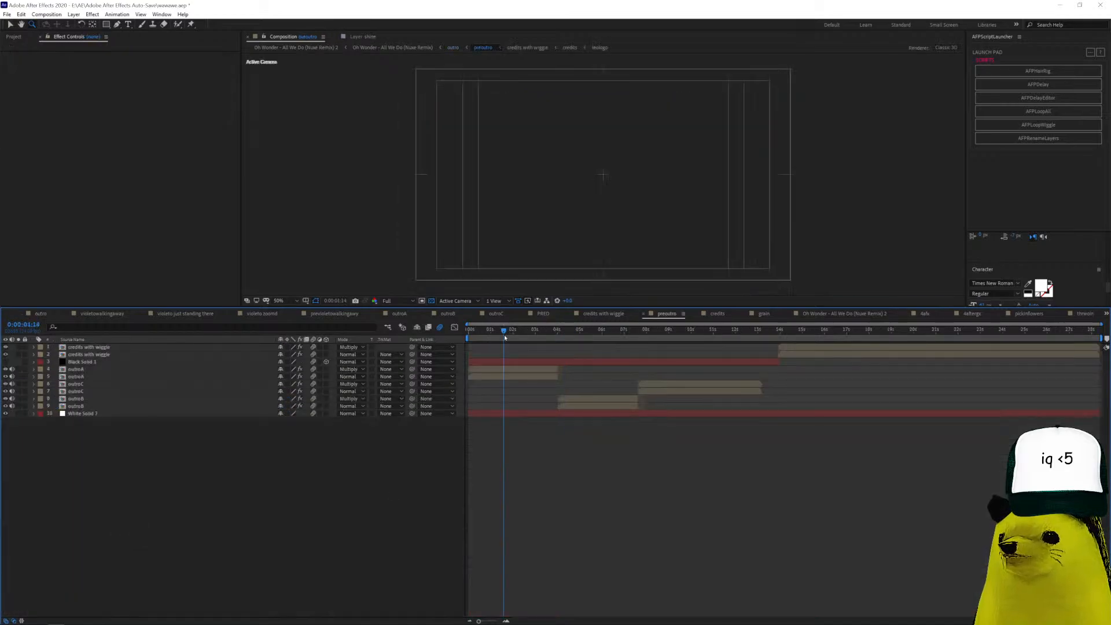
left_click(513, 370)
left_click(514, 376)
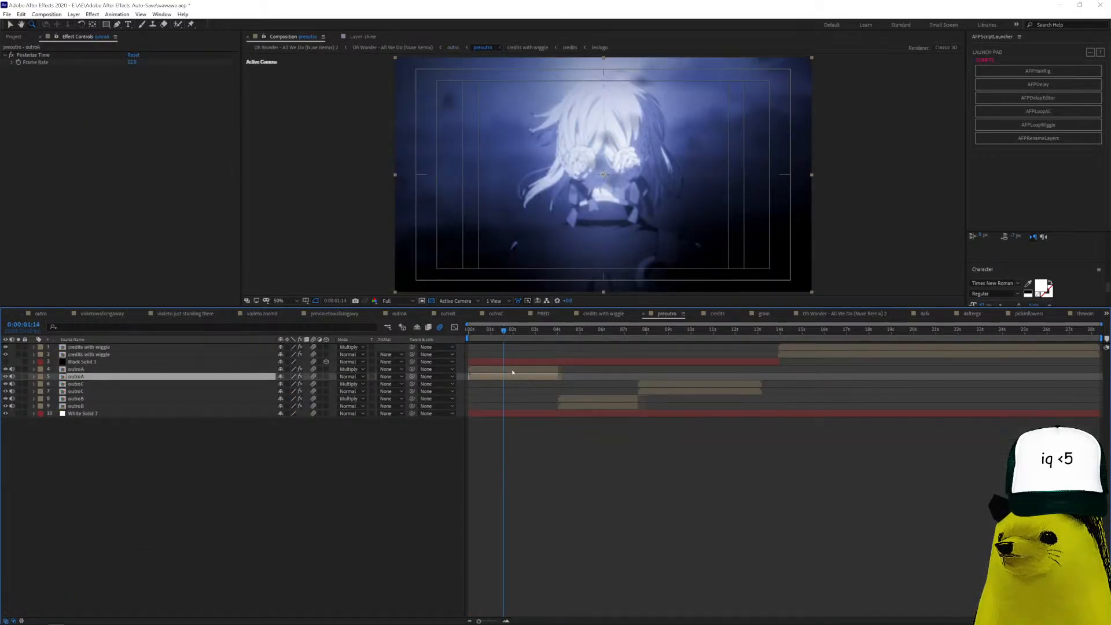
left_click(512, 369)
double_click(512, 370)
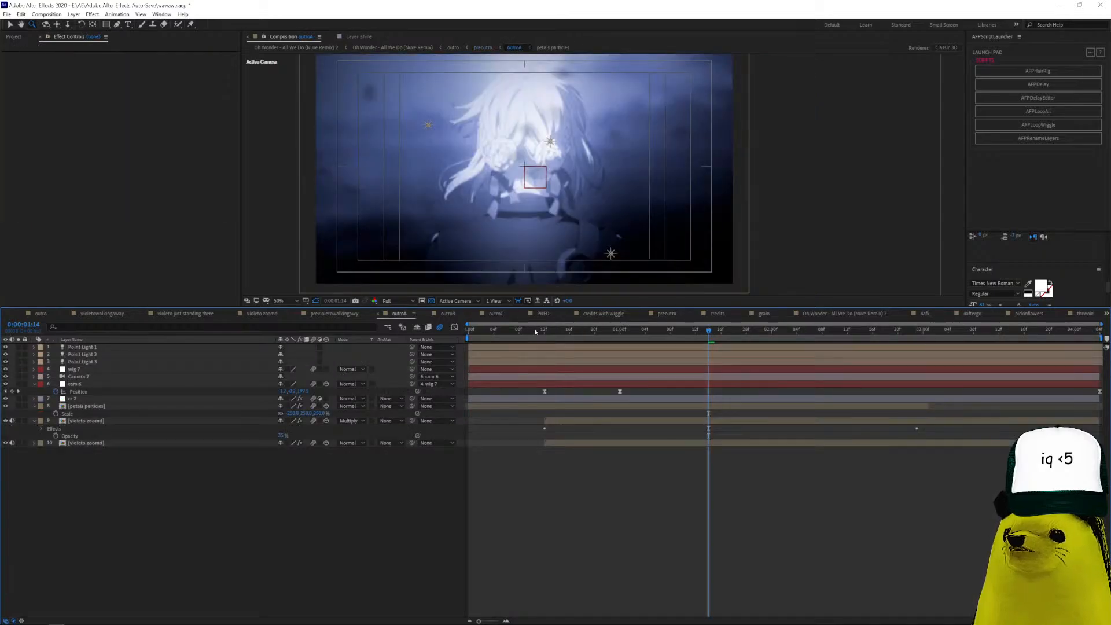
Scrub outroA from 0:00:00:11 to 0:00:03:04 and inspect the effects on the petals particles layer.
left_click(538, 330)
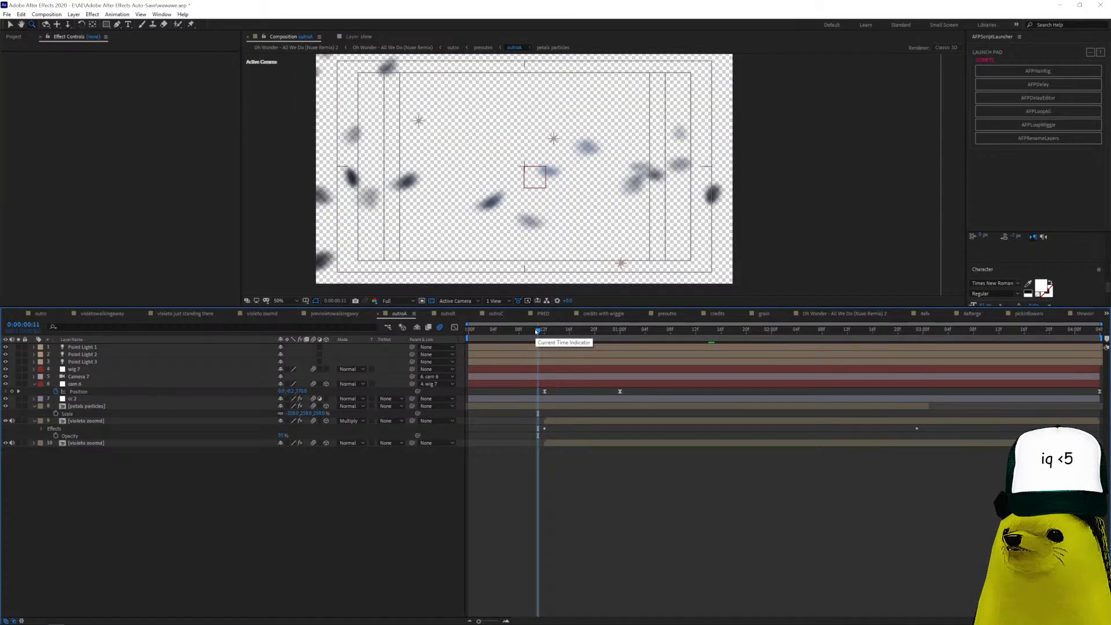
left_click(529, 406)
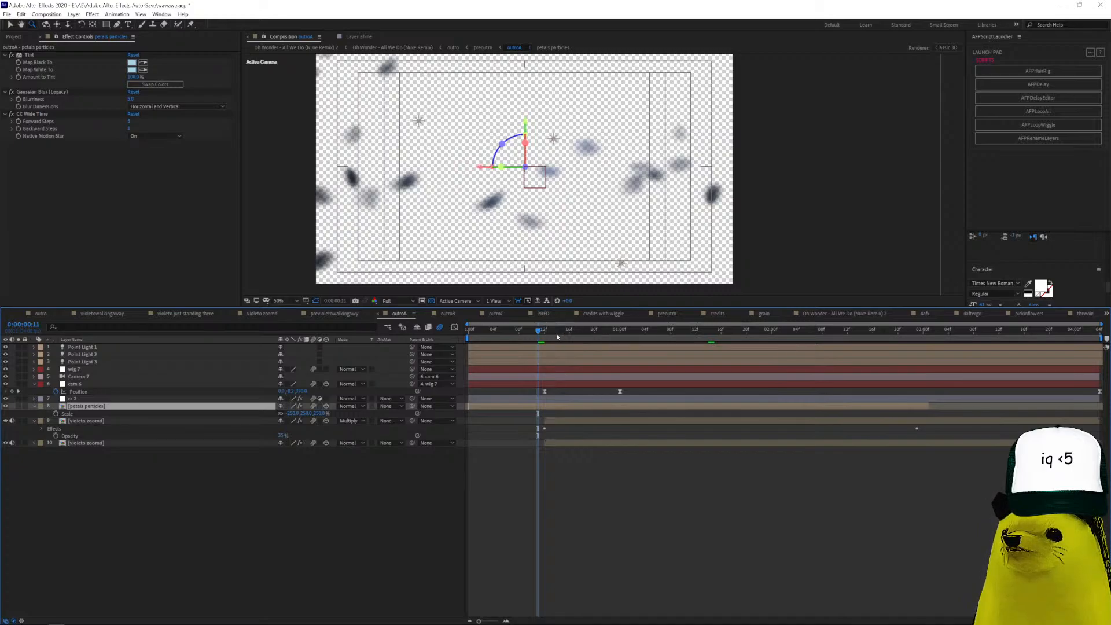
left_click(557, 332)
left_click(614, 331)
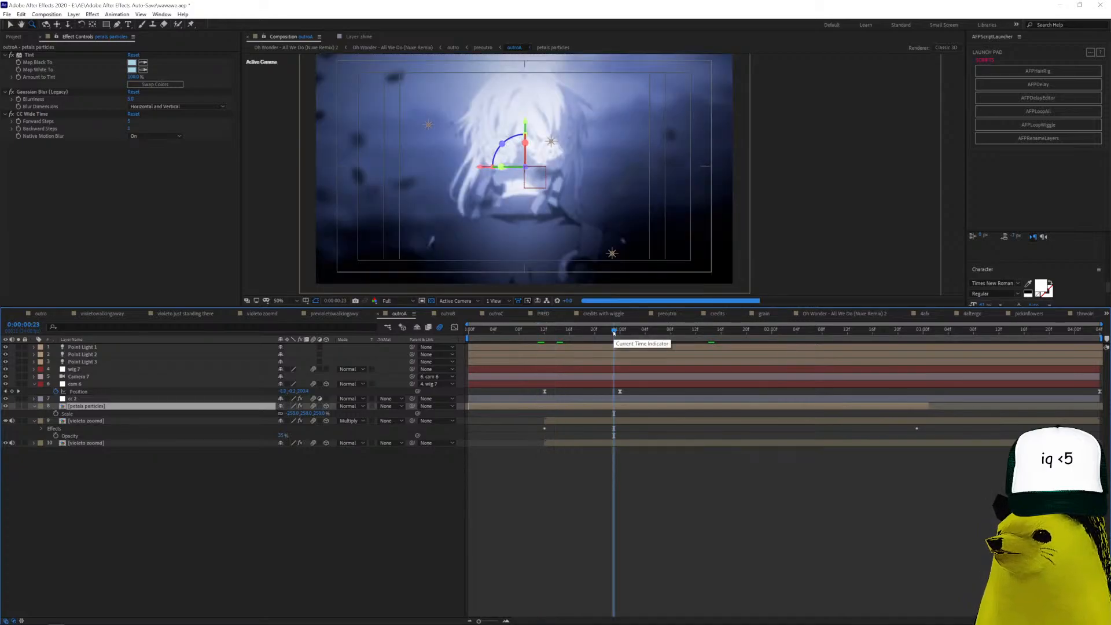
left_click(720, 330)
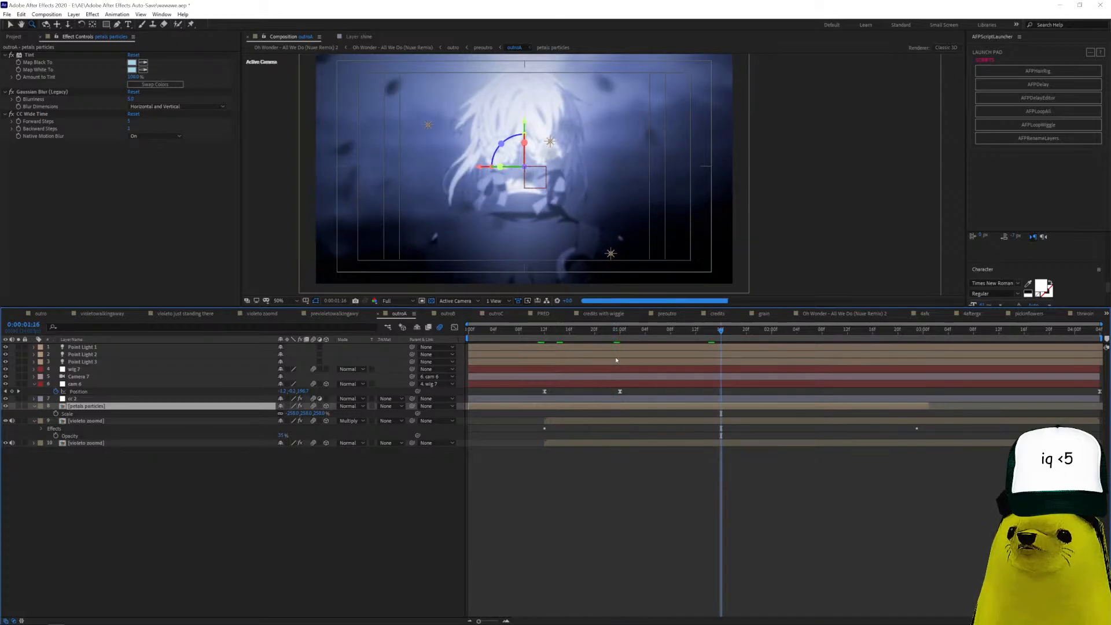
left_click(791, 331)
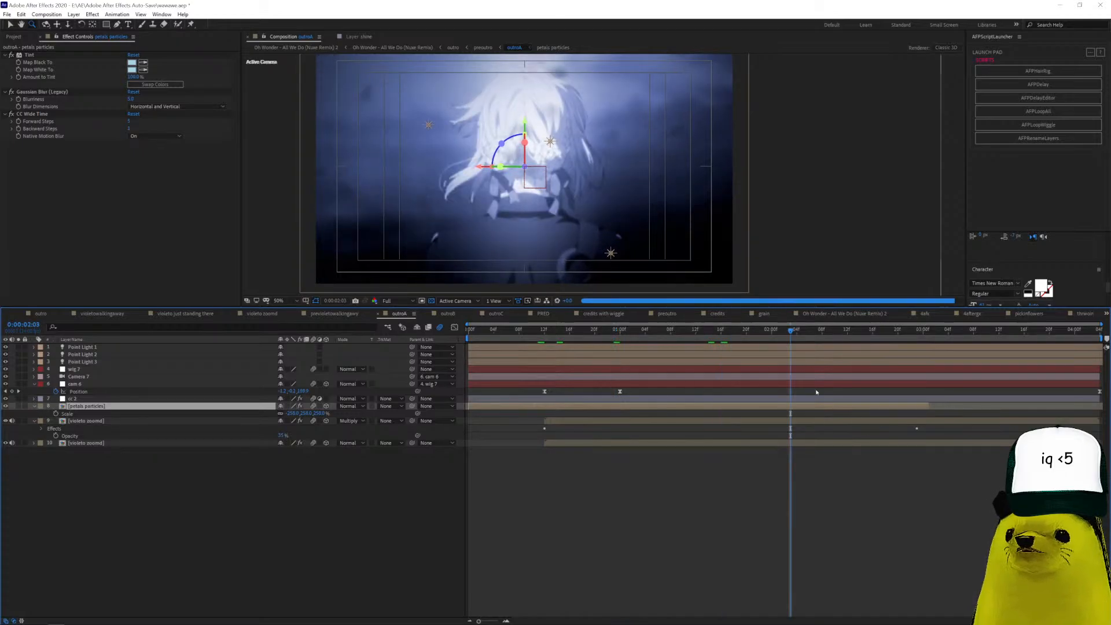
left_click(772, 331)
left_click(948, 331)
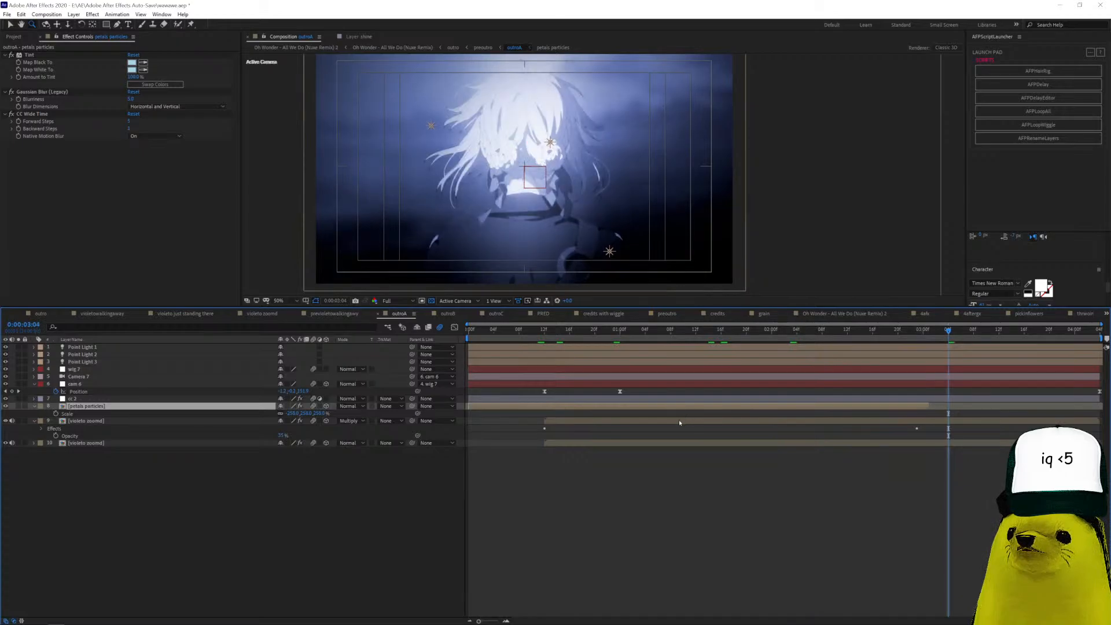
Inspect the effect stack of outroA's Multiply-blended violeta layer and view that layer on its own at 0:00:01:19.
left_click(679, 420)
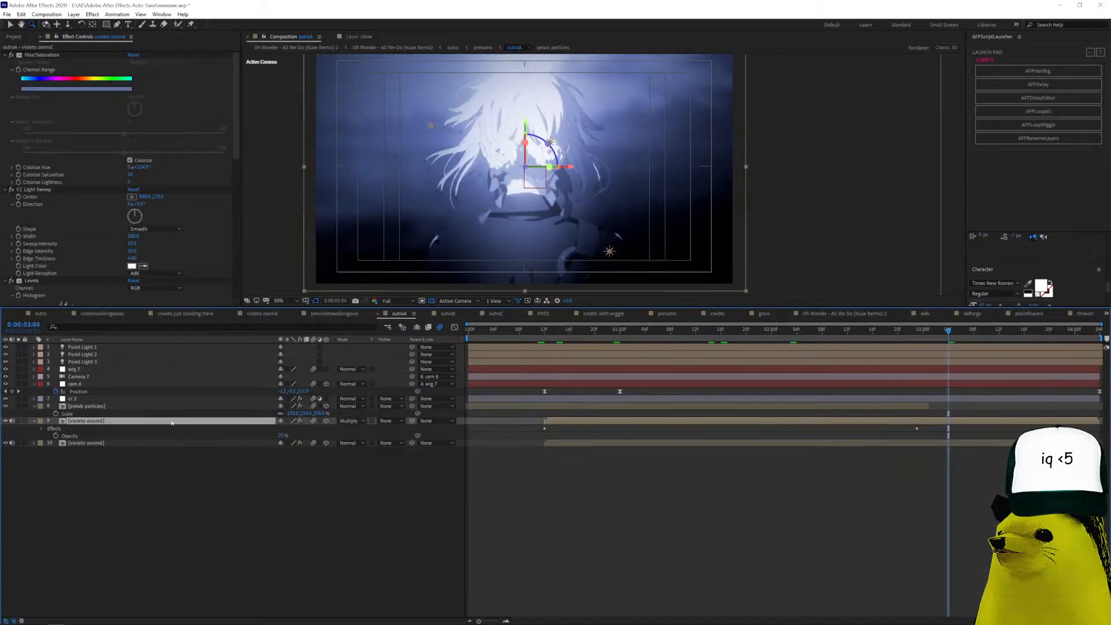
scroll(80, 197, "down", 10)
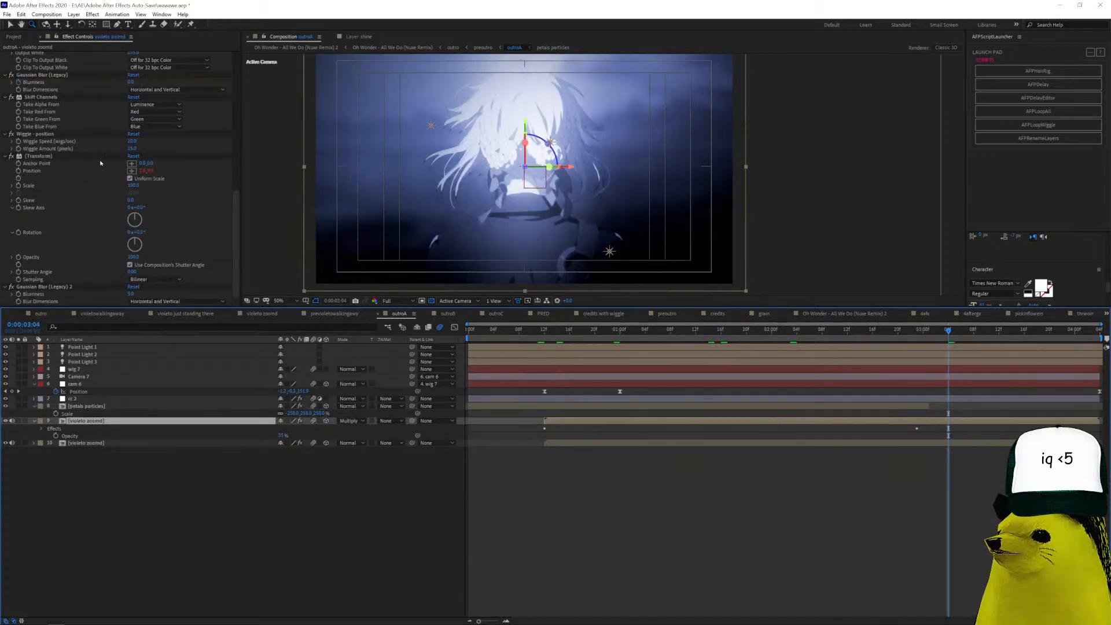
key("space")
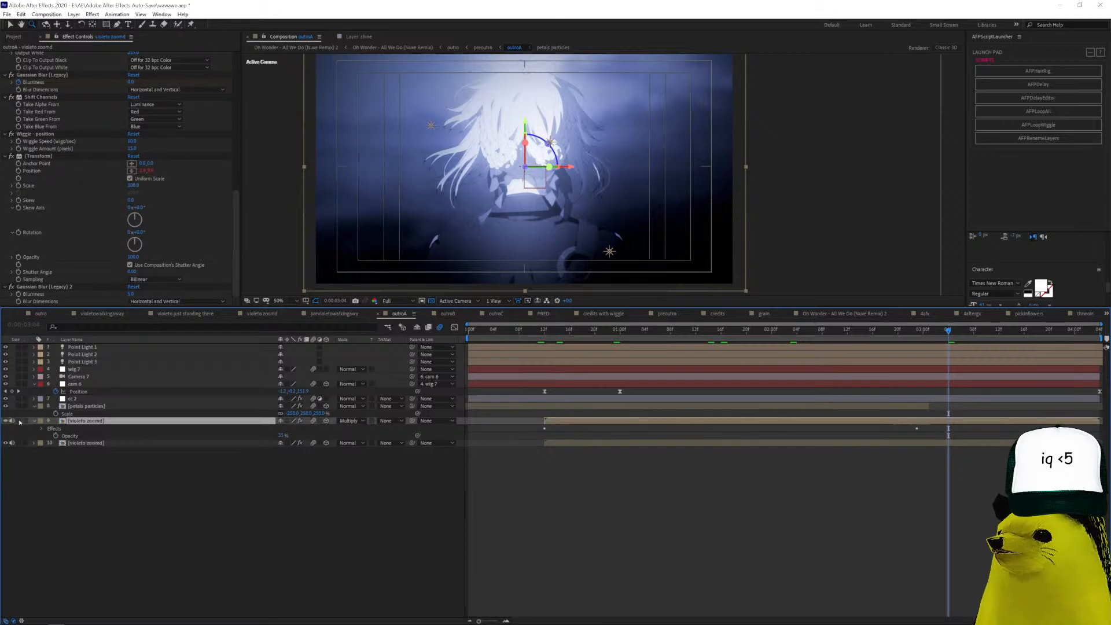
left_click_drag(668, 334, 739, 304)
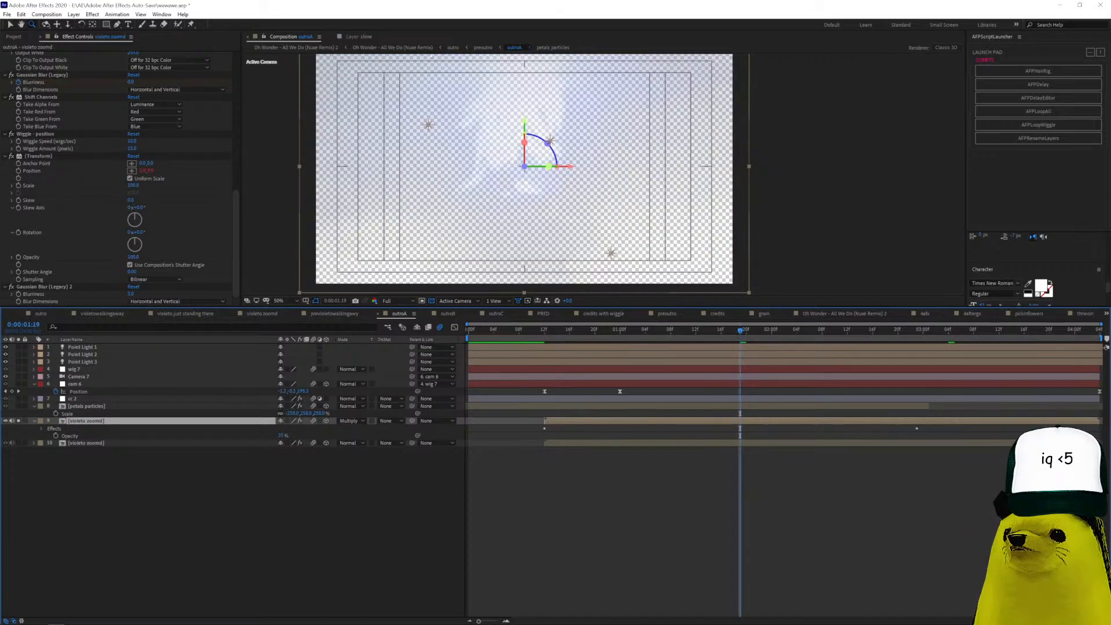
left_click(507, 120)
key("comma")
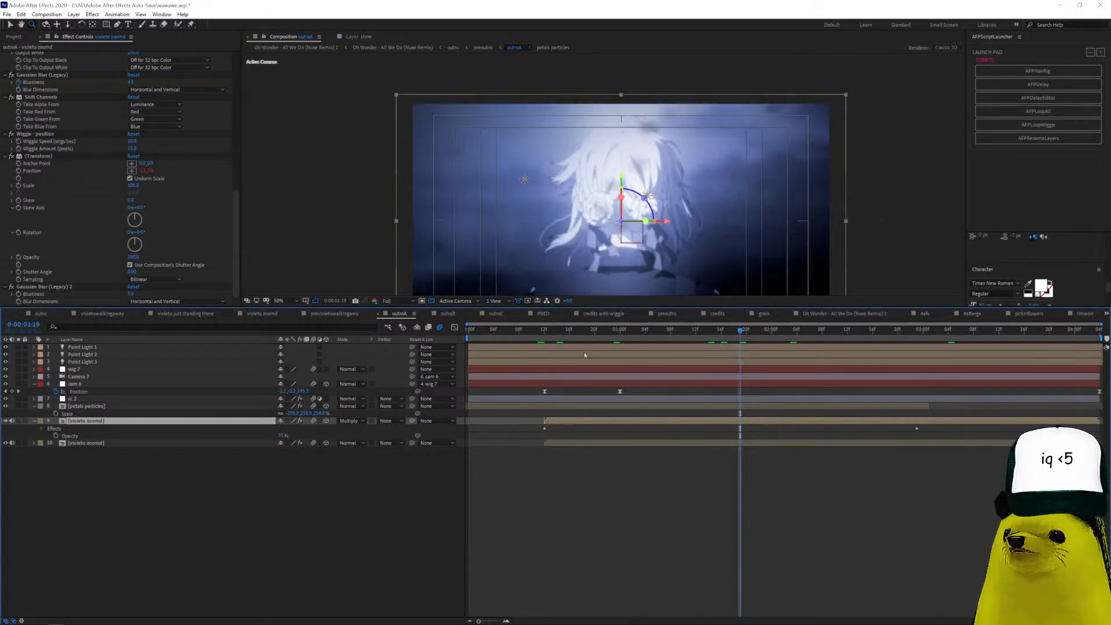
Switch to outroB at 0:00:04:23 and inspect the effects on its Multiply-blended violeta just standing there layer.
left_click(448, 313)
left_click(615, 339)
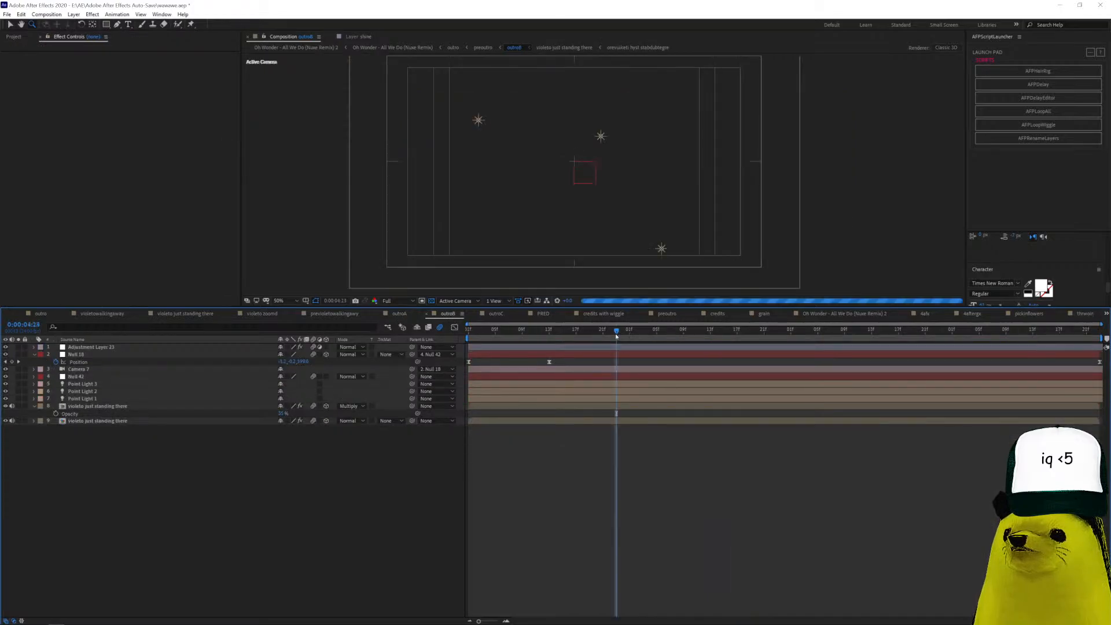
left_click(631, 400)
left_click(635, 405)
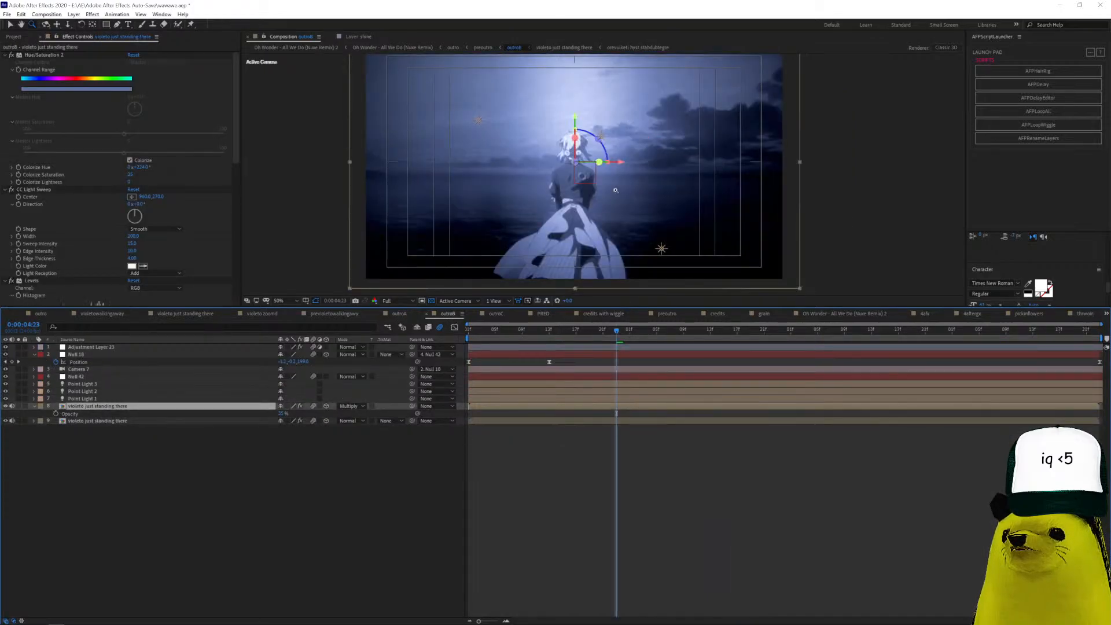
left_click(615, 190, "alt")
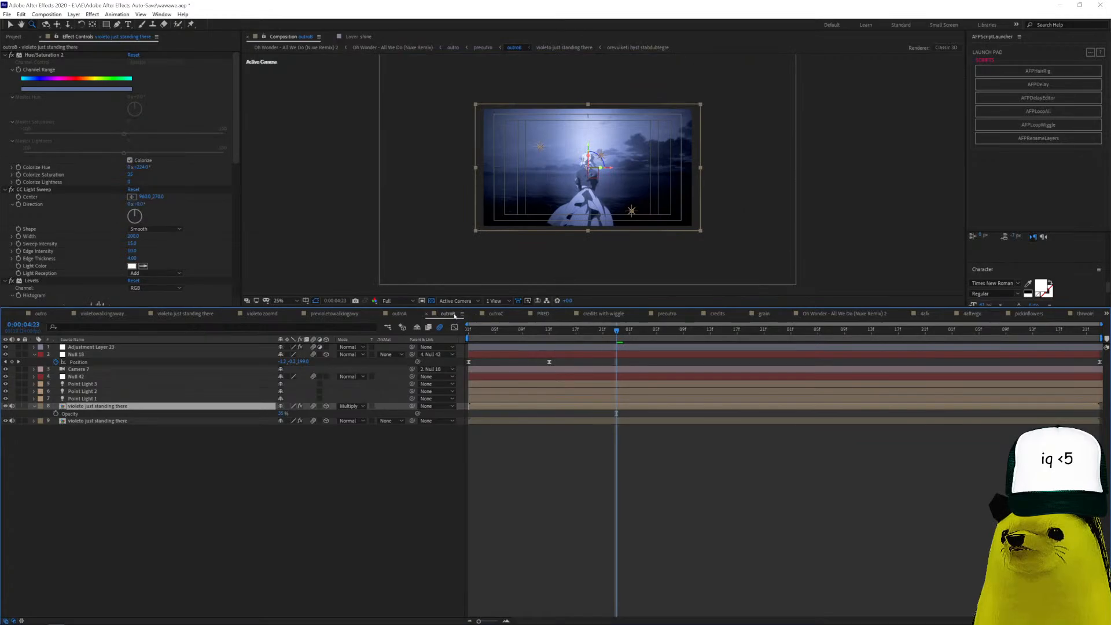
Open the nested violeta just standing there composition and its source composition, and scrub the original footage to 0:00:01:14.
left_click(650, 412)
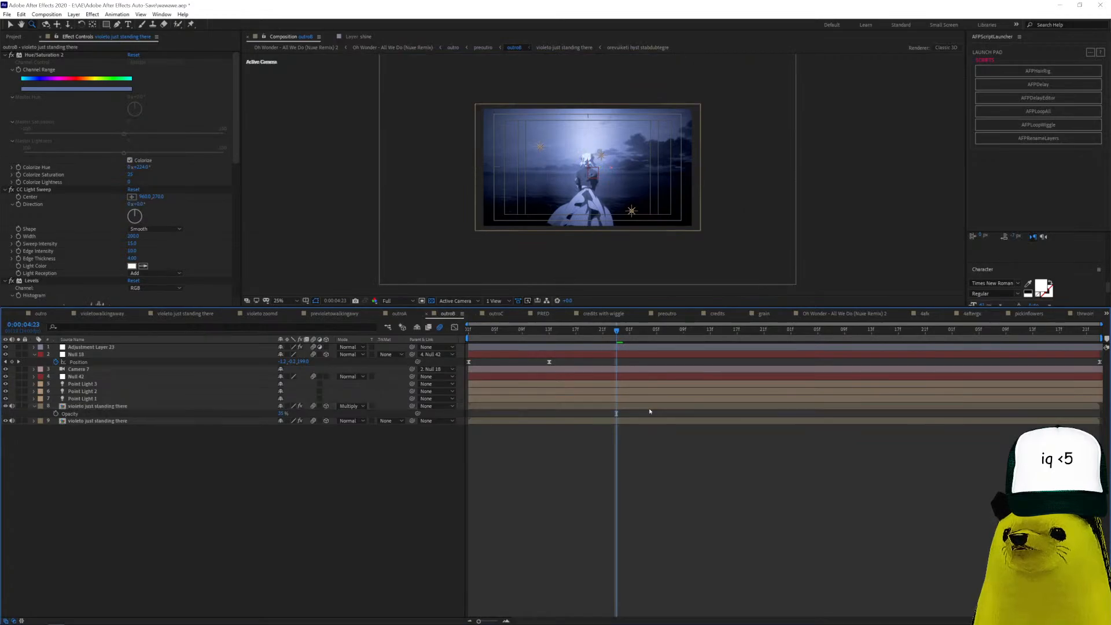
double_click(649, 411)
left_click(600, 348)
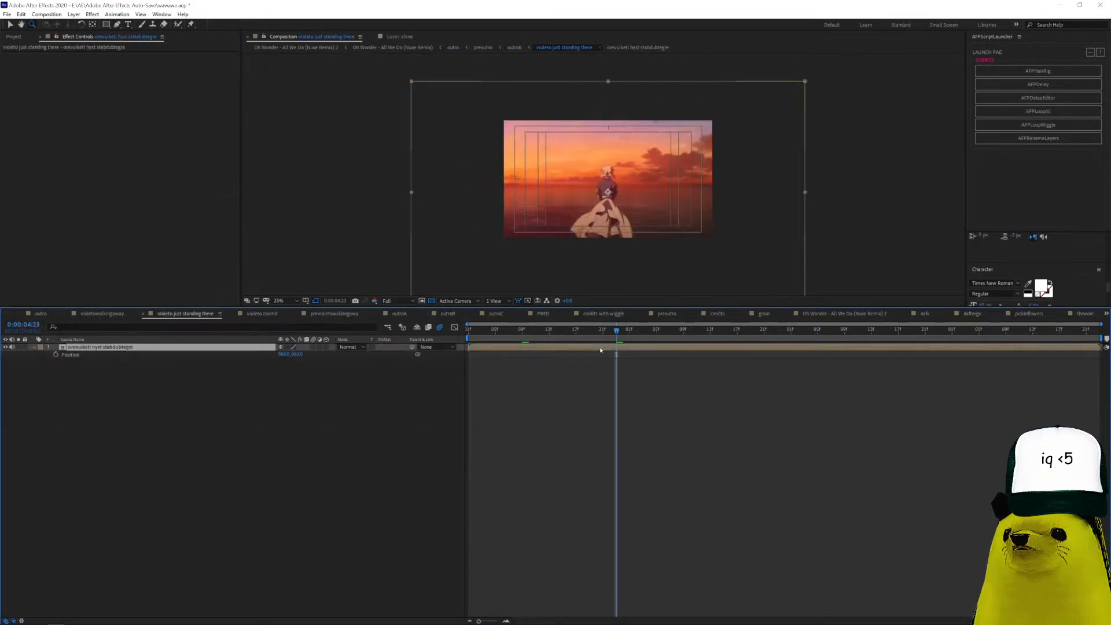
double_click(268, 351)
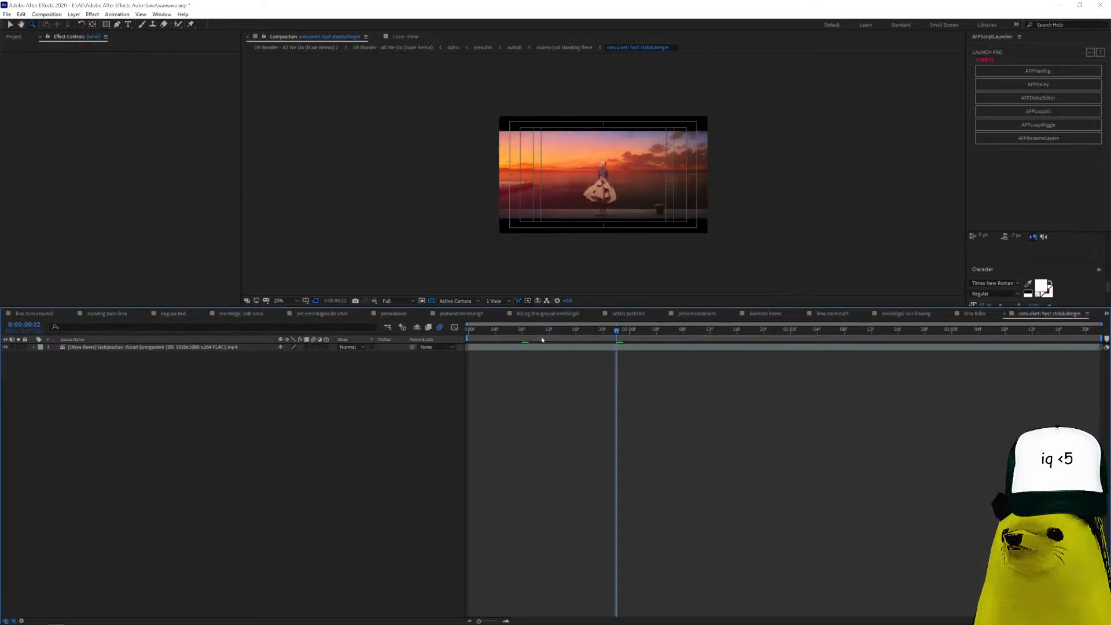
left_click_drag(616, 333, 724, 335)
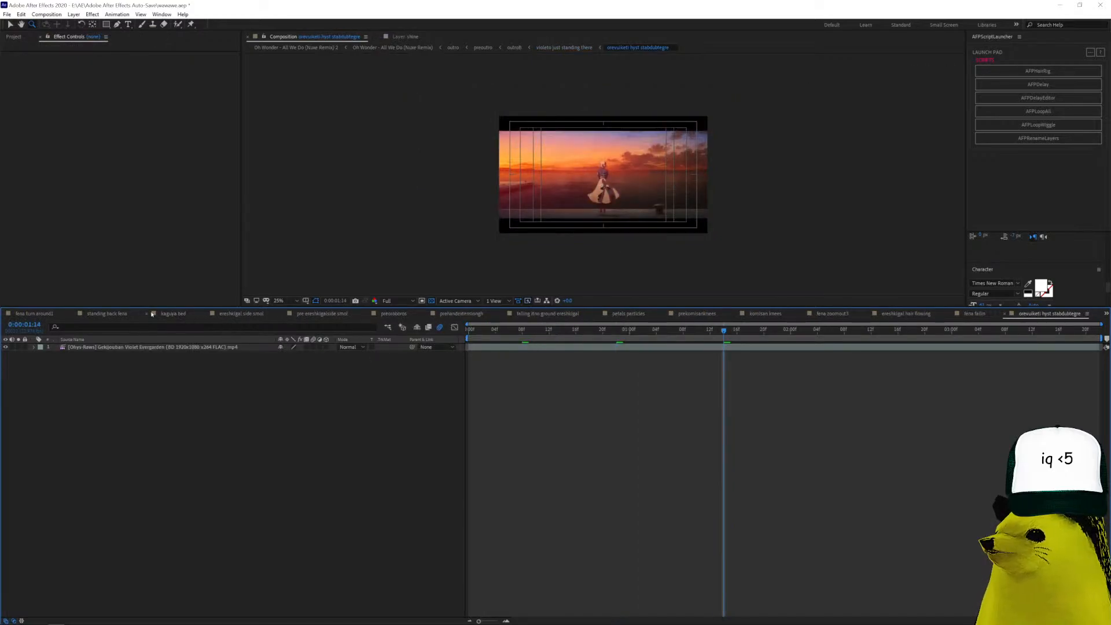
Return to the preoutro composition and scrub from 0:00:10:09 to the credits at 0:00:15:14.
left_click(1106, 313)
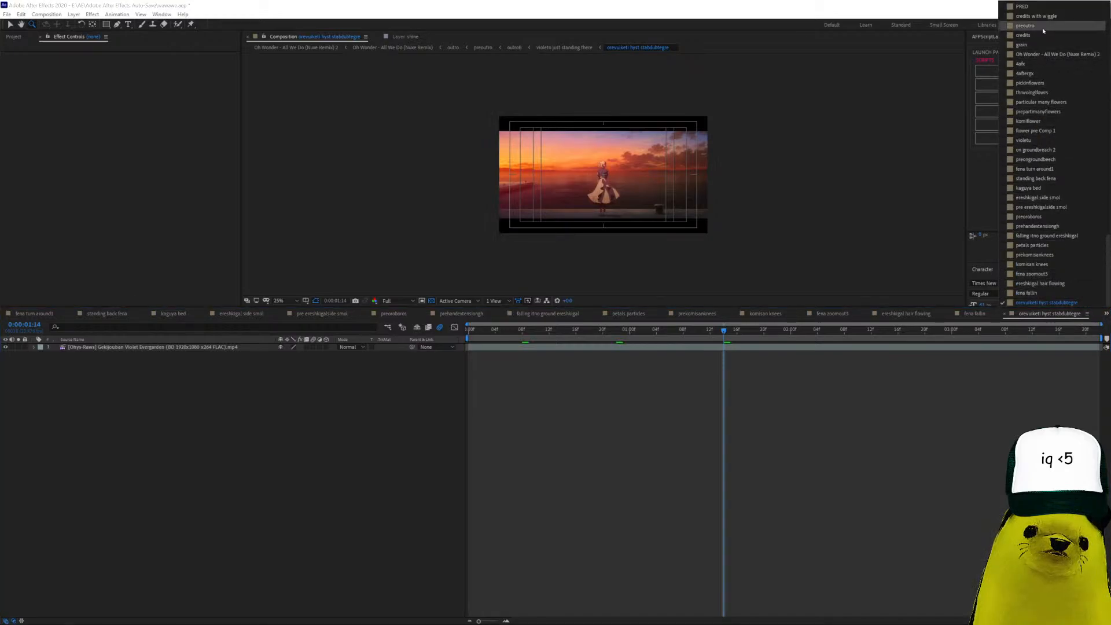
left_click(1026, 26)
left_click(699, 329)
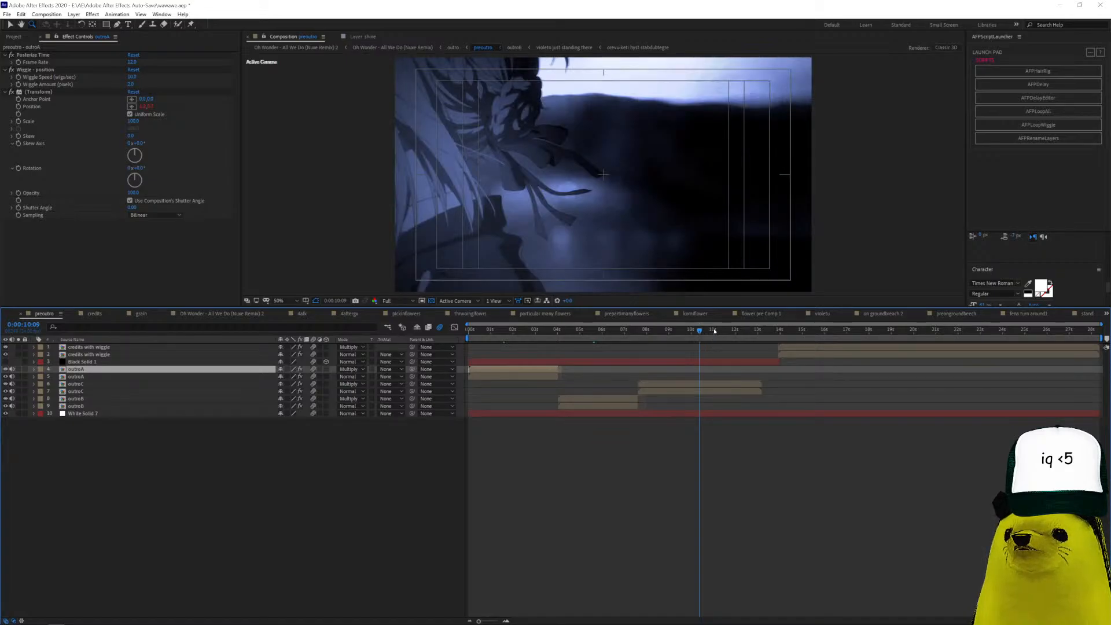
left_click_drag(715, 331, 815, 347)
Open credits with wiggle, inspect its layers' effects, and compare the text with Median (Legacy) off and on.
left_click(806, 350)
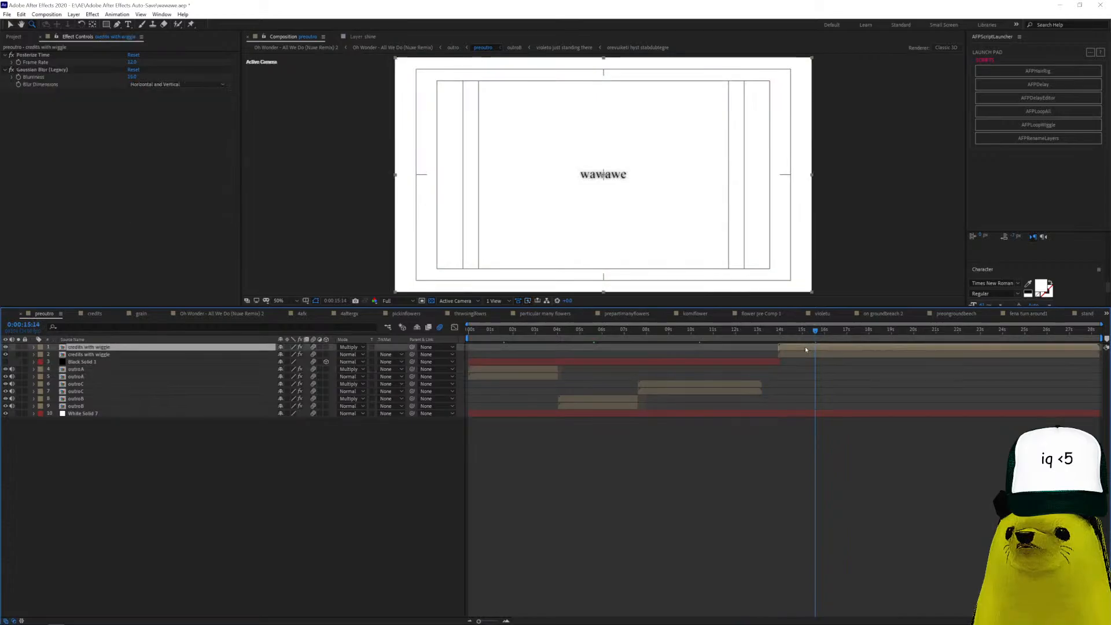
double_click(806, 349)
left_click(551, 355)
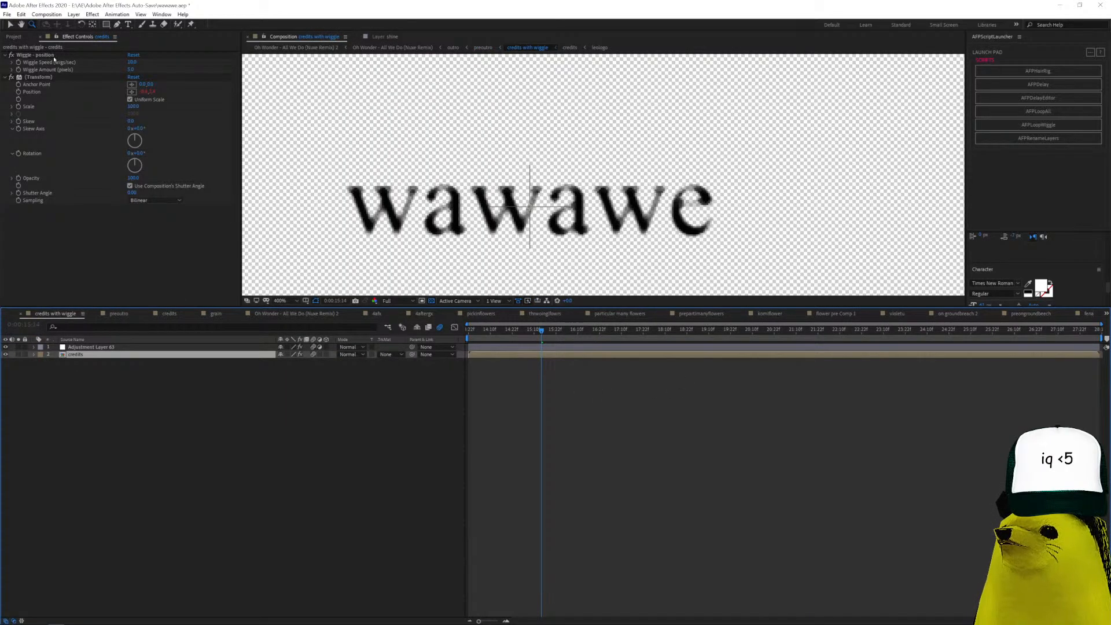
left_click(237, 347)
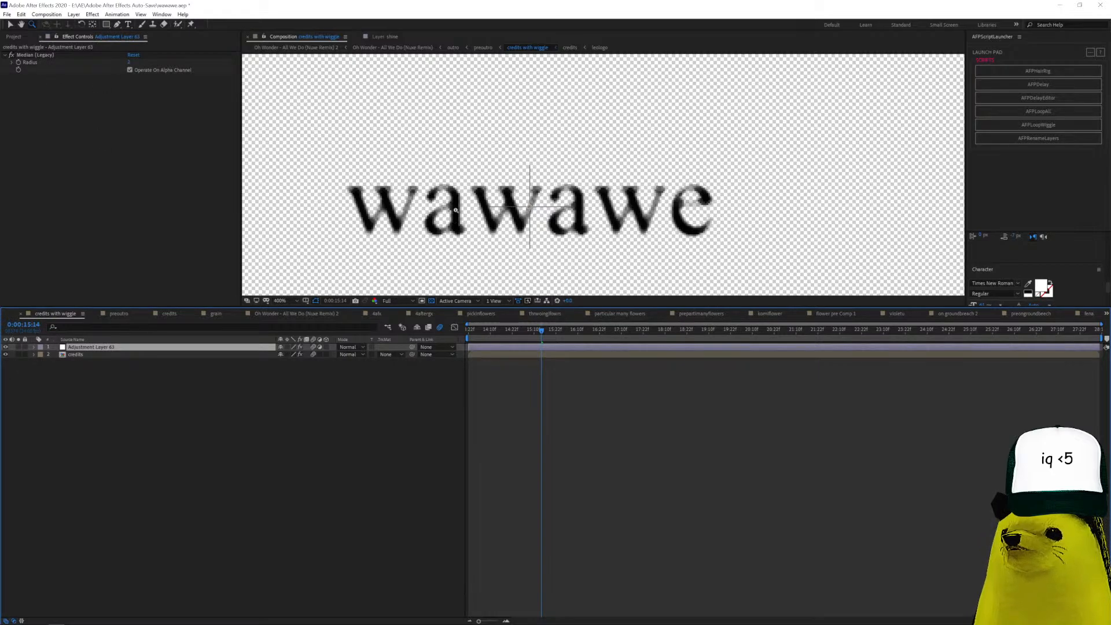
left_click(10, 55)
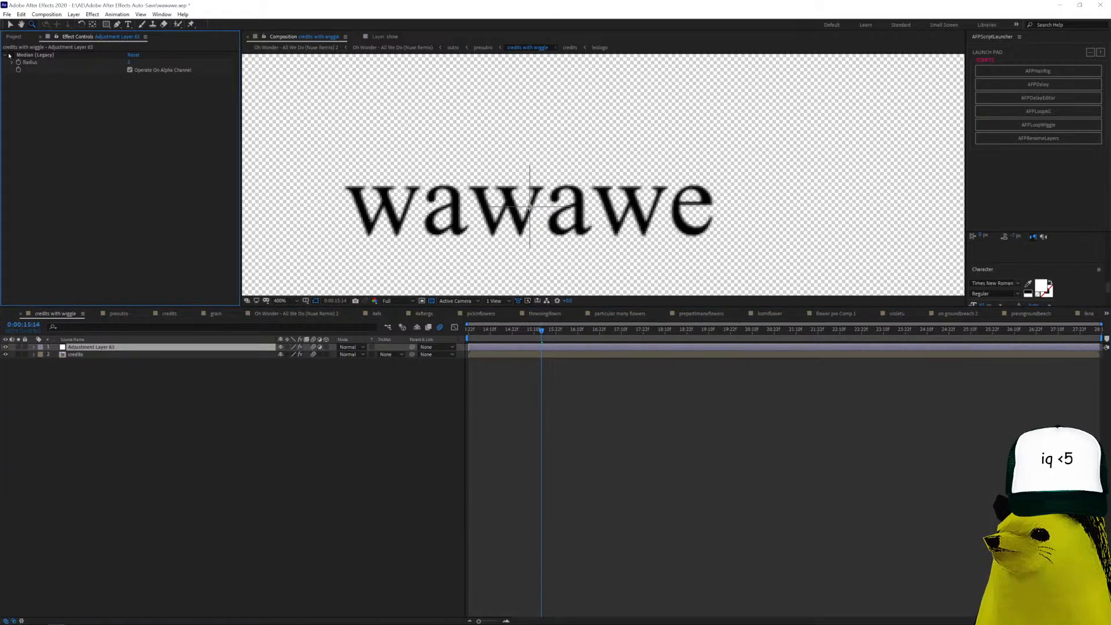
left_click(11, 55)
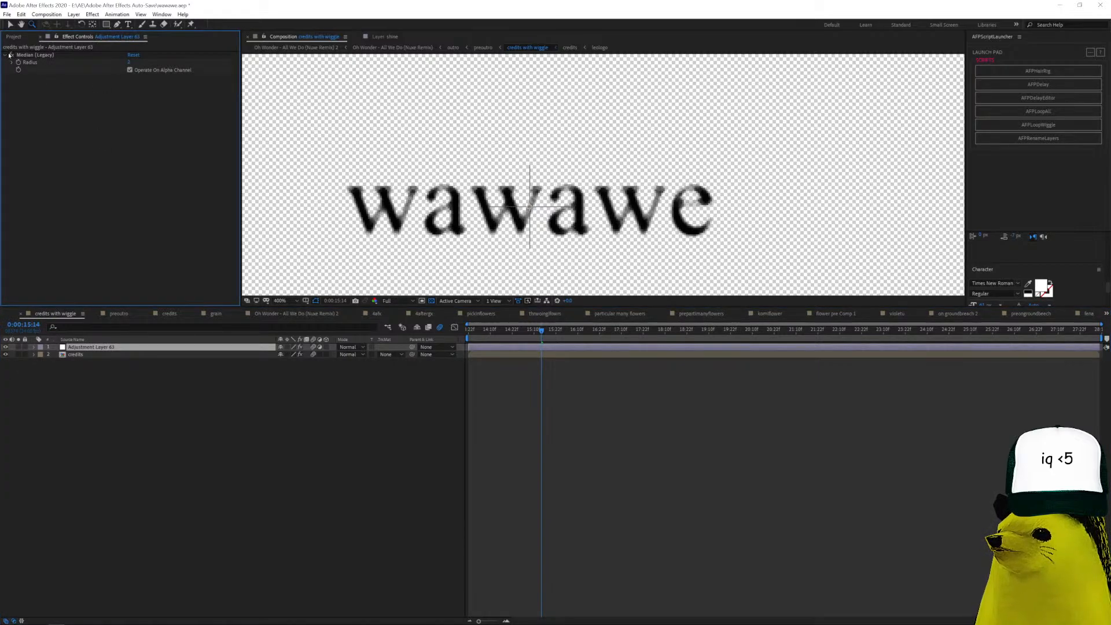
Open the nested credits composition and view the closing logo and text at 0:00:27:15 at different magnifications.
double_click(578, 355)
left_click_drag(666, 343, 1068, 334)
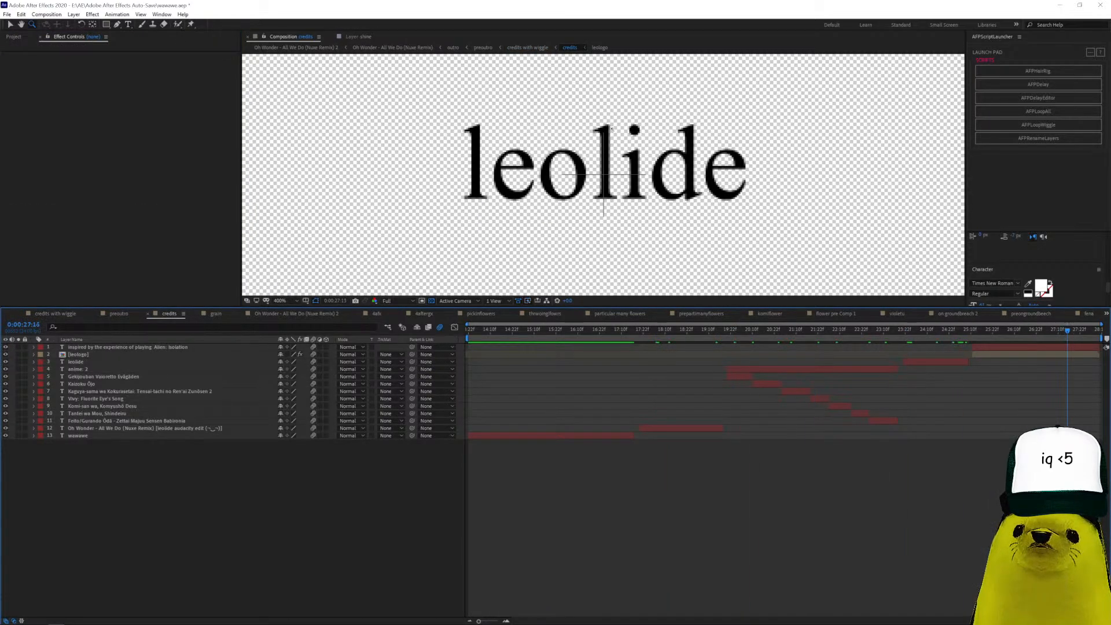
key("slash")
key("comma")
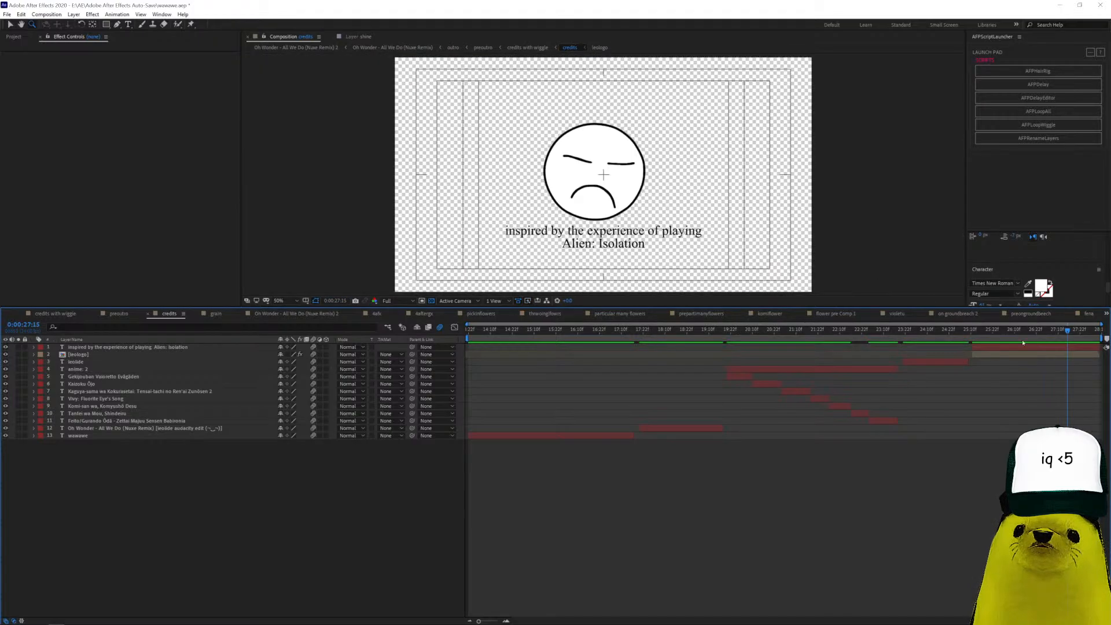
key("slash")
Open the main Oh Wonder - All We Do composition and look over its Vinyl Crackling Sound Effect audio layers and source clips.
left_click(1106, 313)
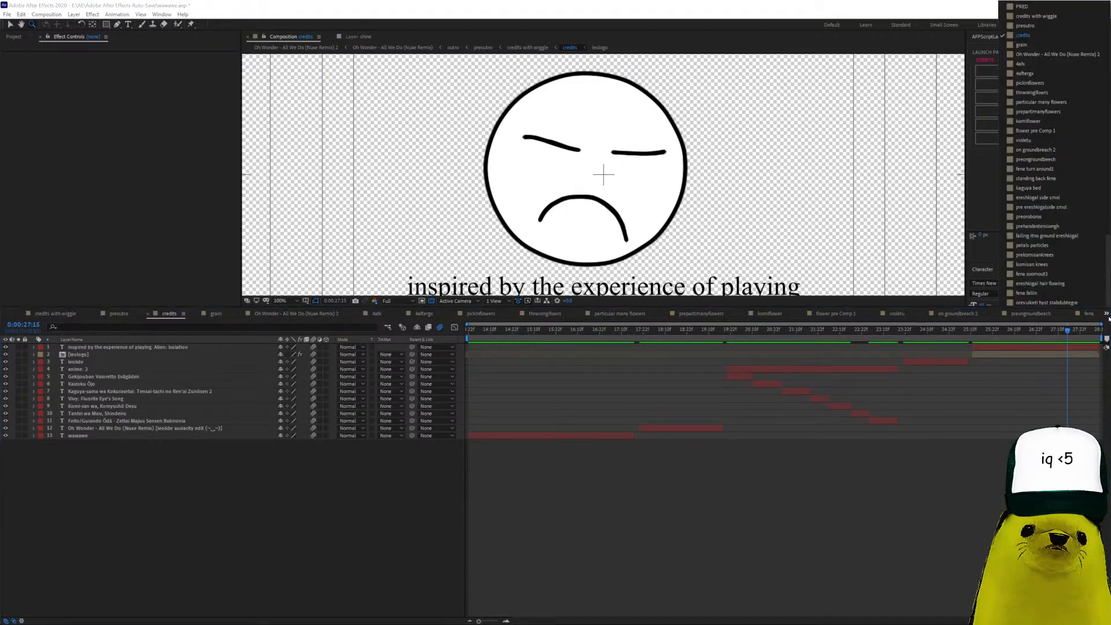
scroll(1073, 159, "up", 10)
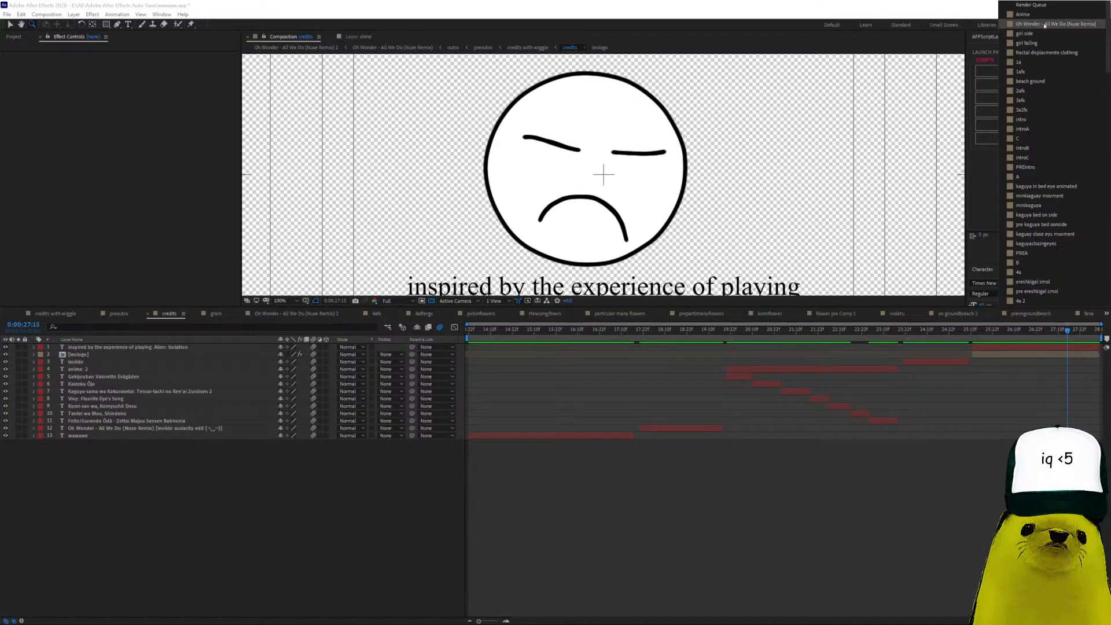
left_click(1047, 25)
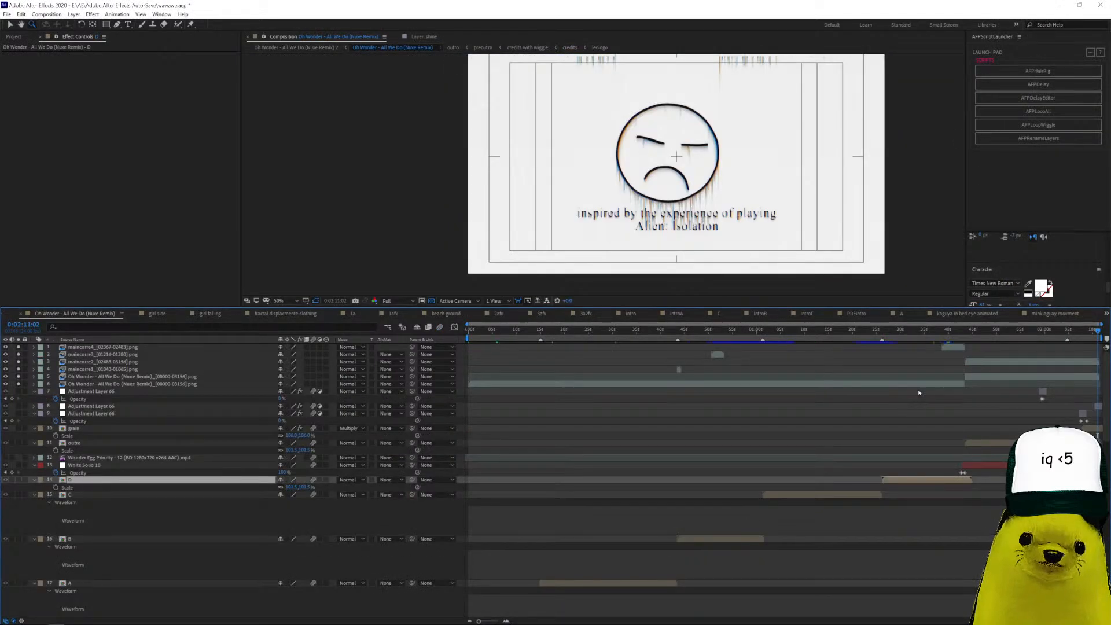
scroll(930, 386, "down", 5)
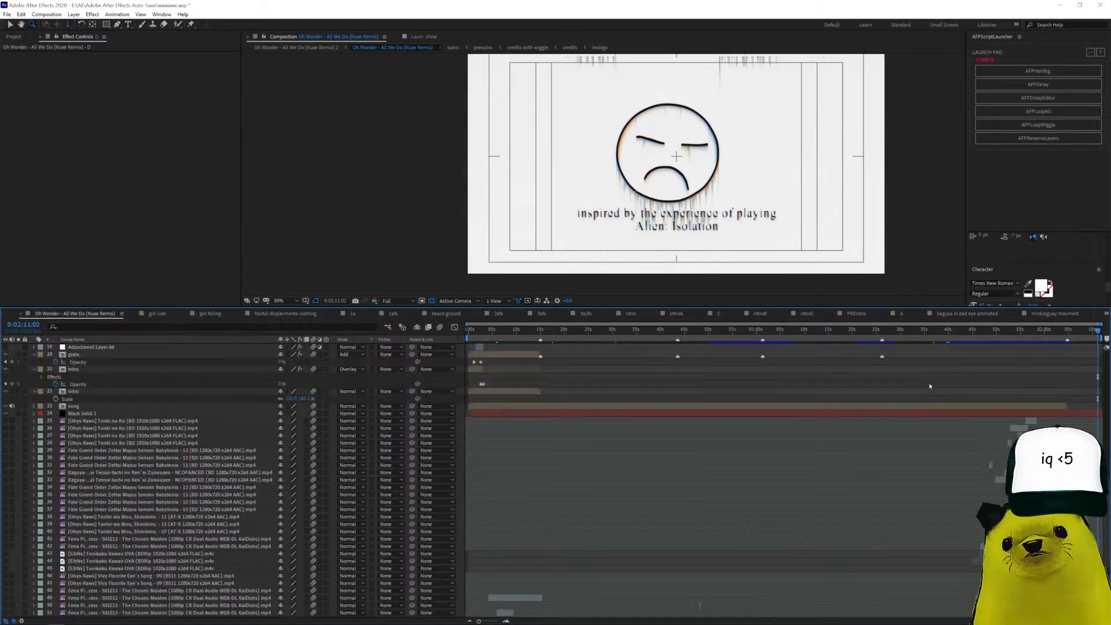
scroll(930, 386, "down", 15)
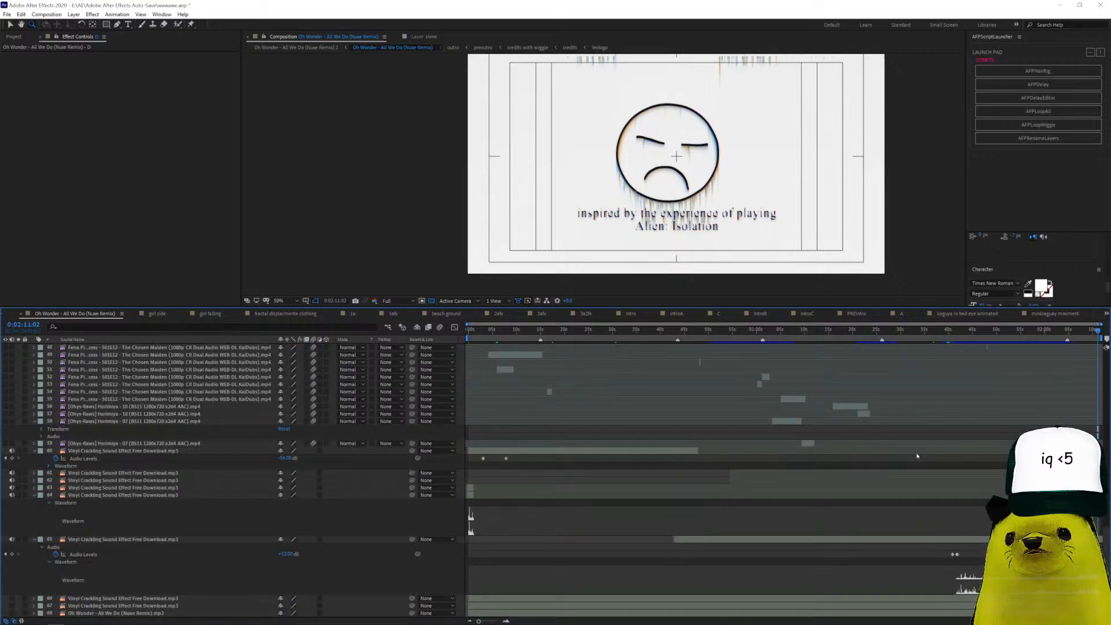
left_click(126, 540)
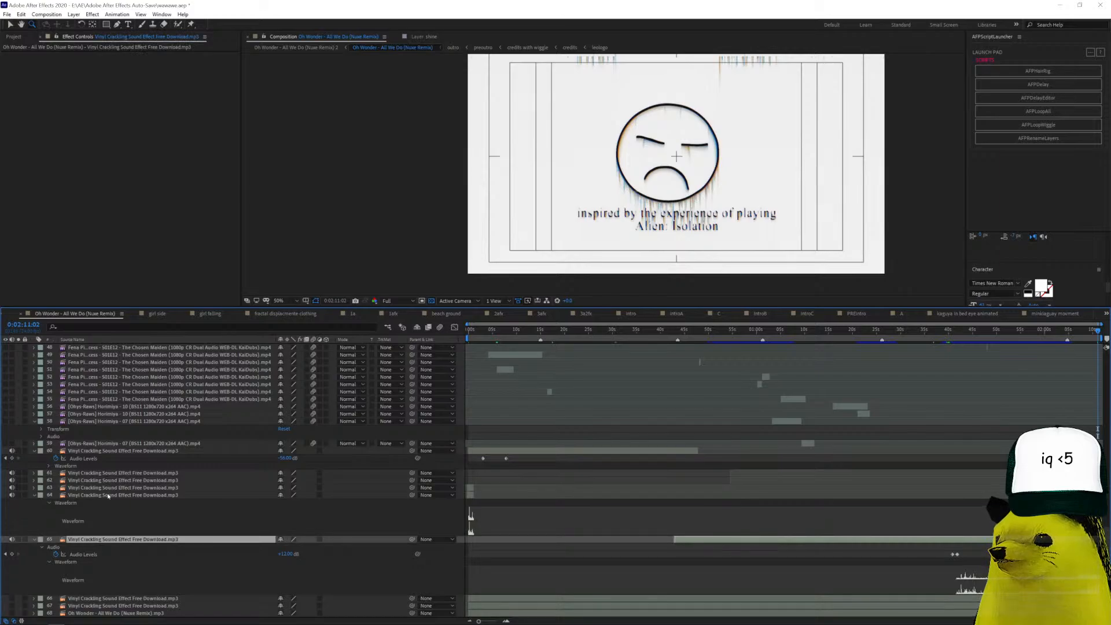
left_click(108, 496)
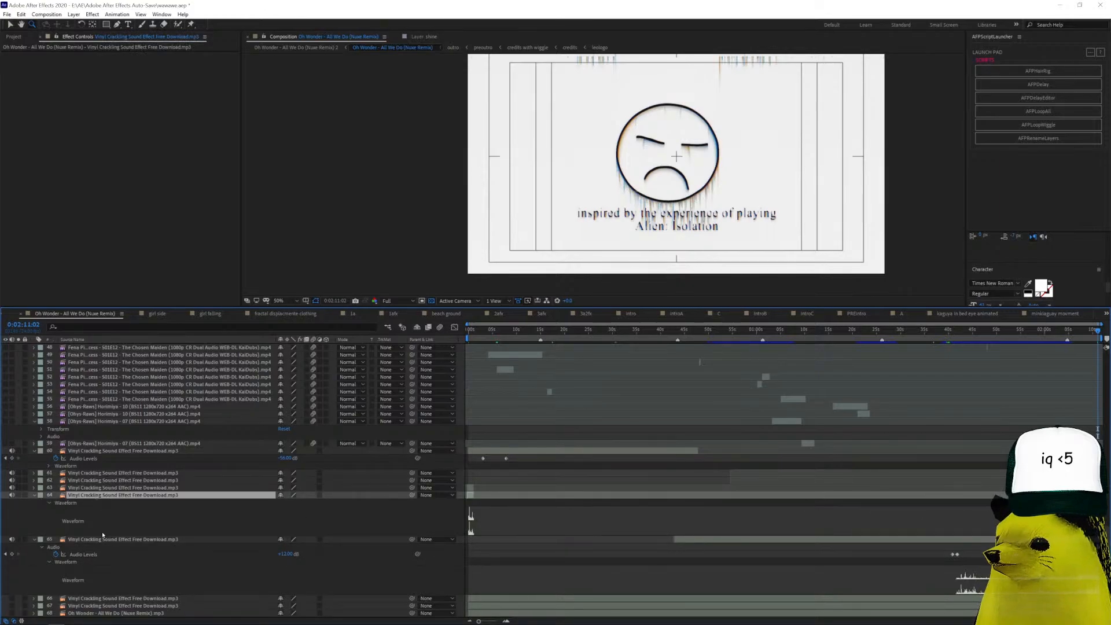
scroll(120, 516, "up", 5)
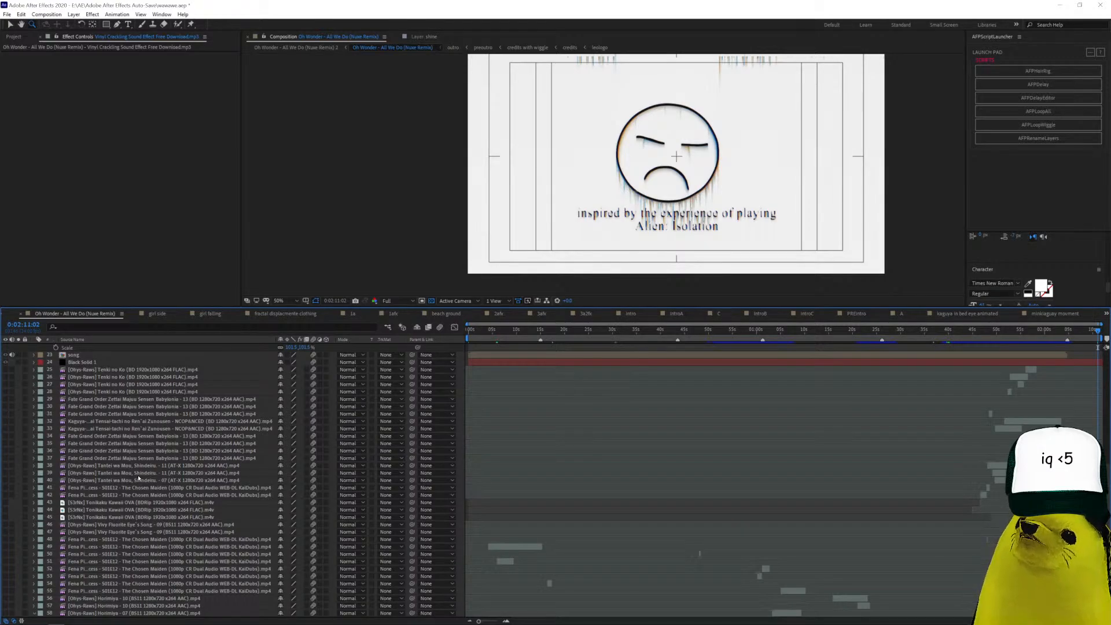
Switch to Audacity, open the most recent Oh Wonder - All We Do mp3, and import the song's other version as a second track.
mouse_move(97, 621)
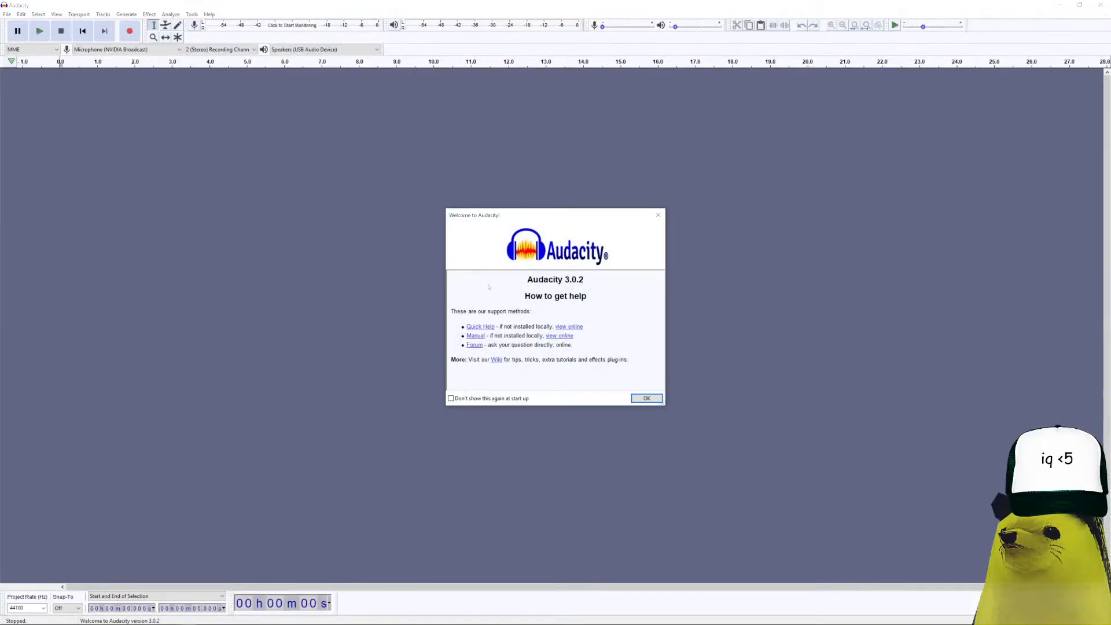
left_click(658, 214)
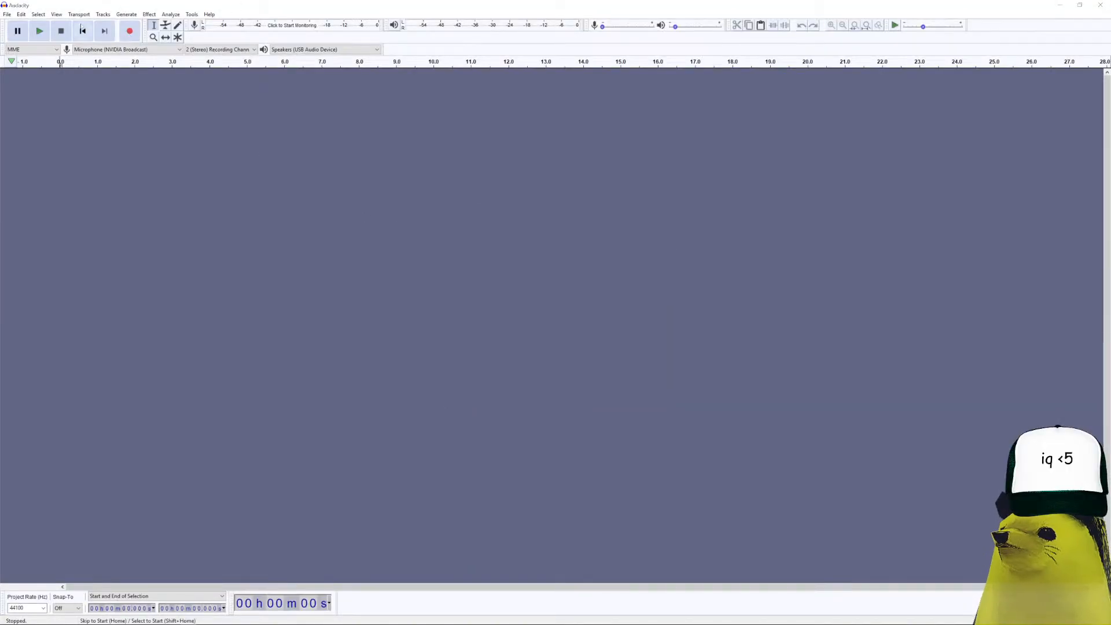
left_click(7, 14)
mouse_move(29, 43)
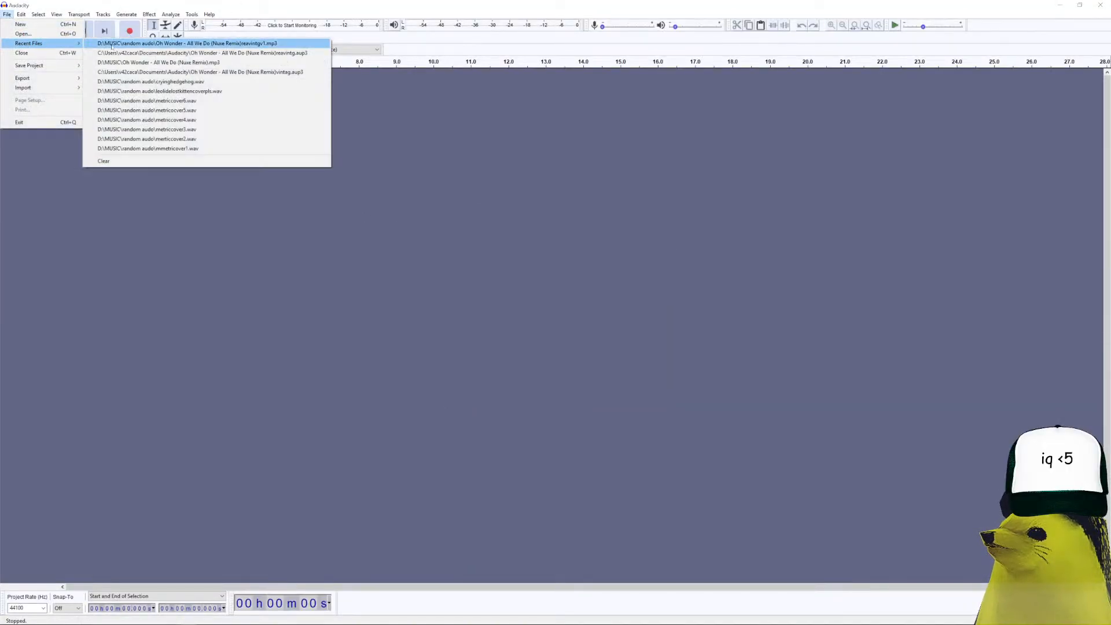
left_click(114, 45)
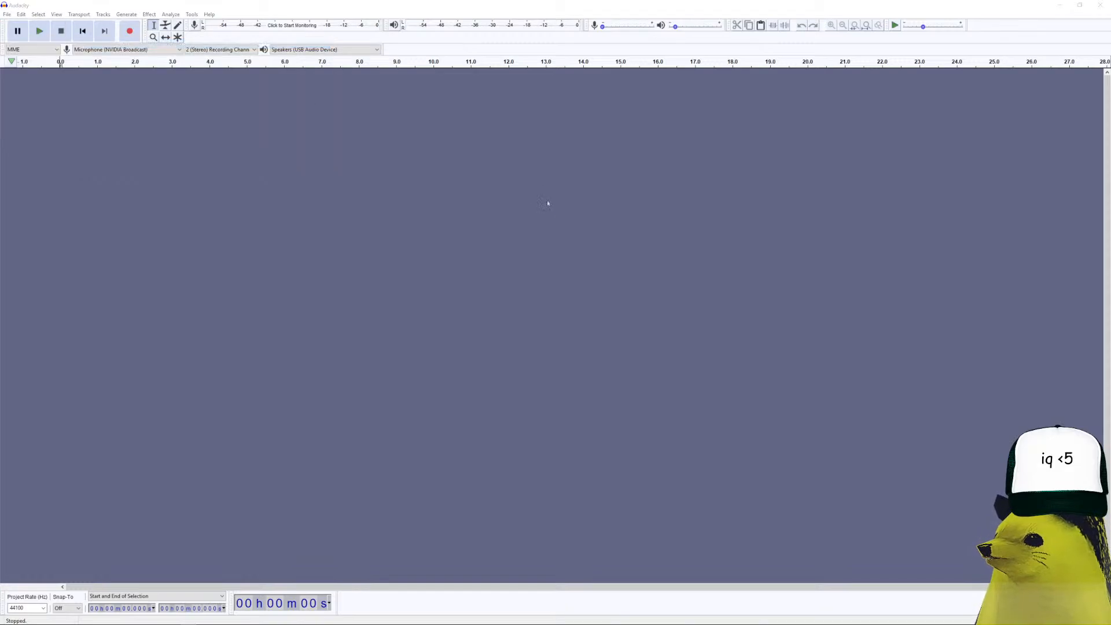
left_click(265, 116)
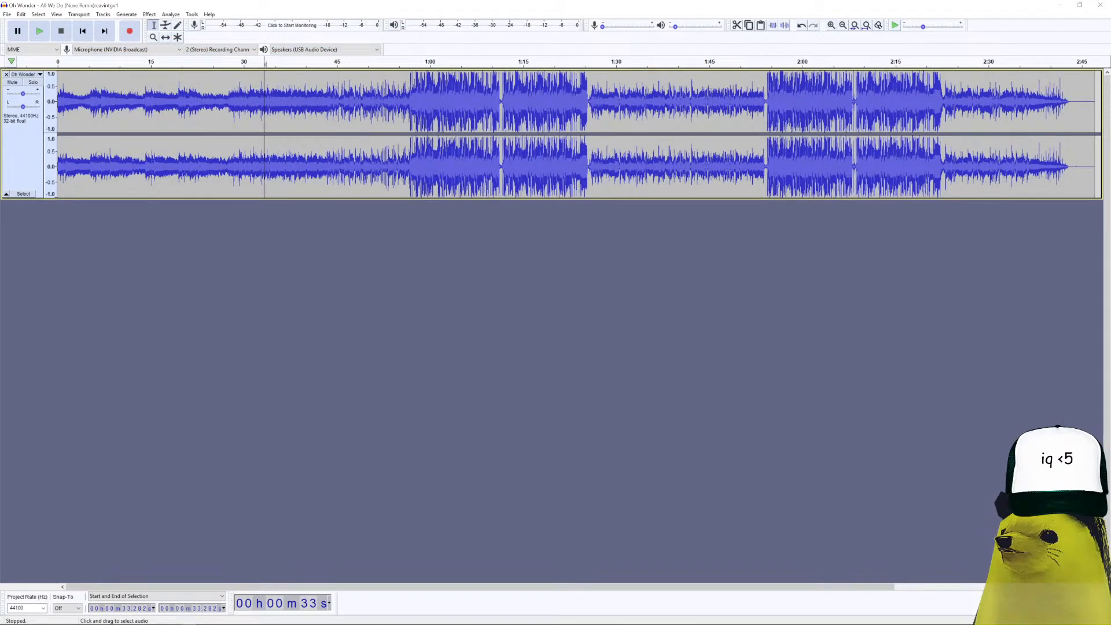
left_click(222, 116)
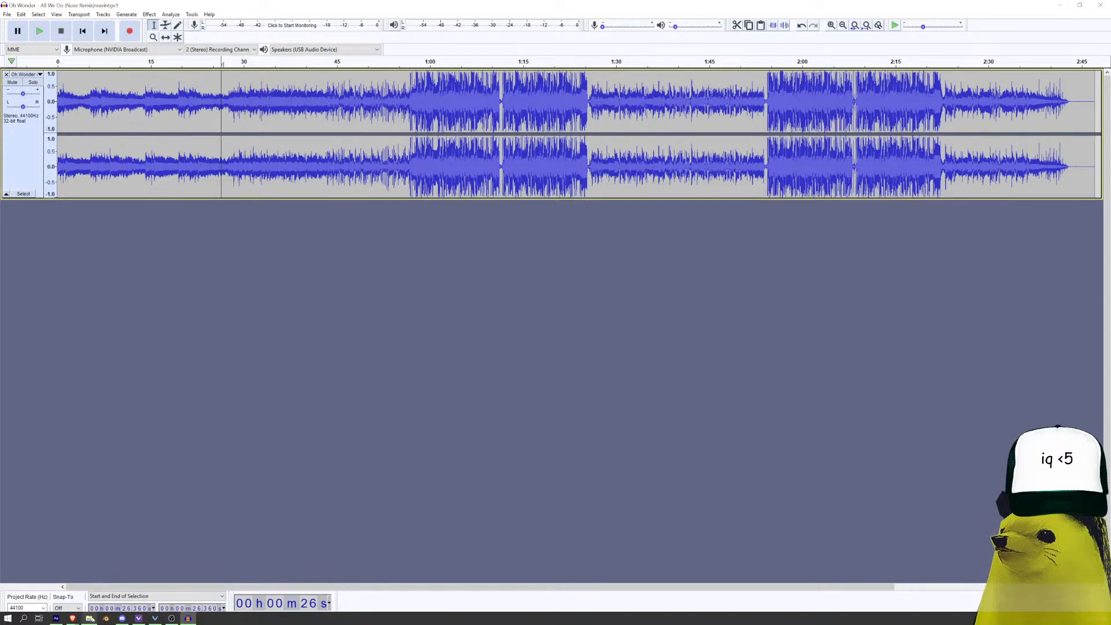
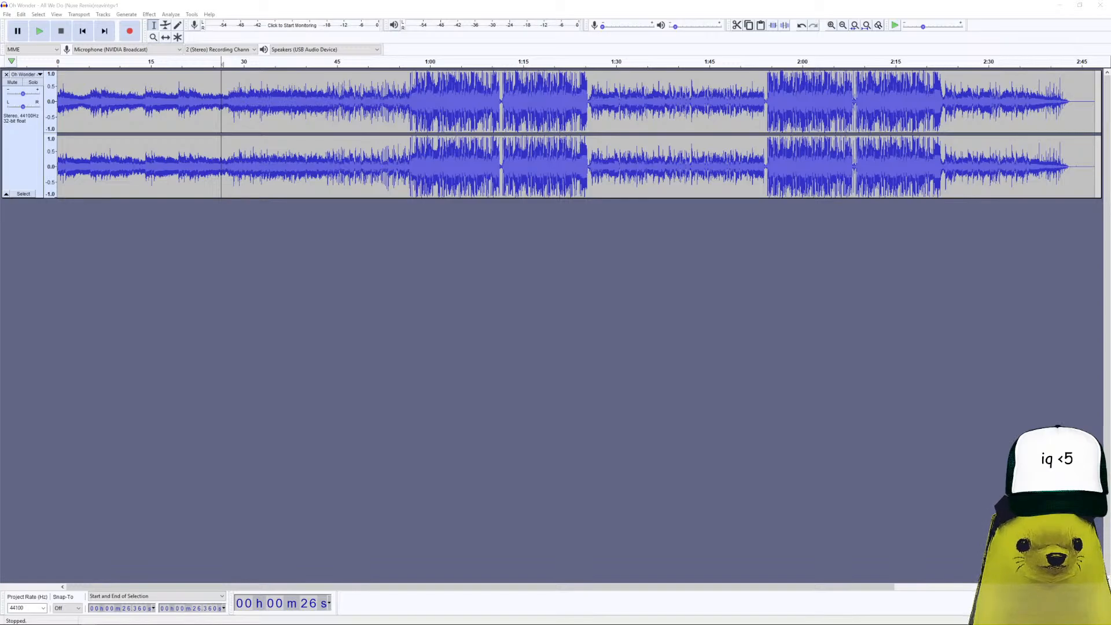
left_click_drag(1110, 301, 328, 354)
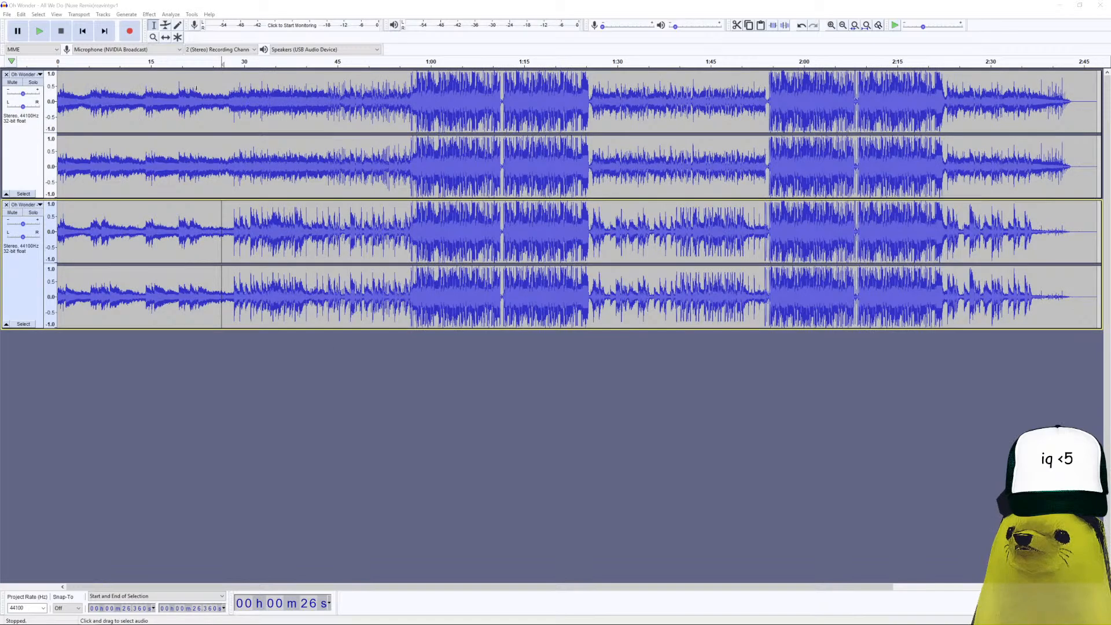
Highlight the three quieter sections from about 0:28 in the upper track, and the two loud sections in the lower one, for comparison.
left_click(230, 96)
left_click_drag(230, 96, 415, 97)
left_click_drag(593, 99, 770, 99)
left_click_drag(952, 98, 1104, 99)
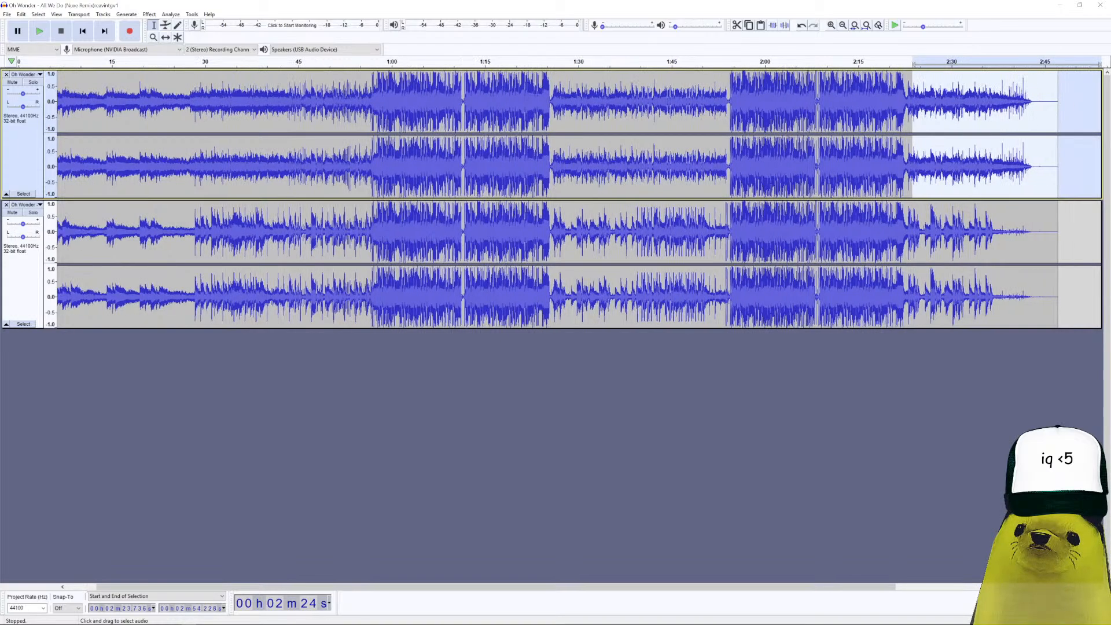
left_click_drag(372, 232, 549, 234)
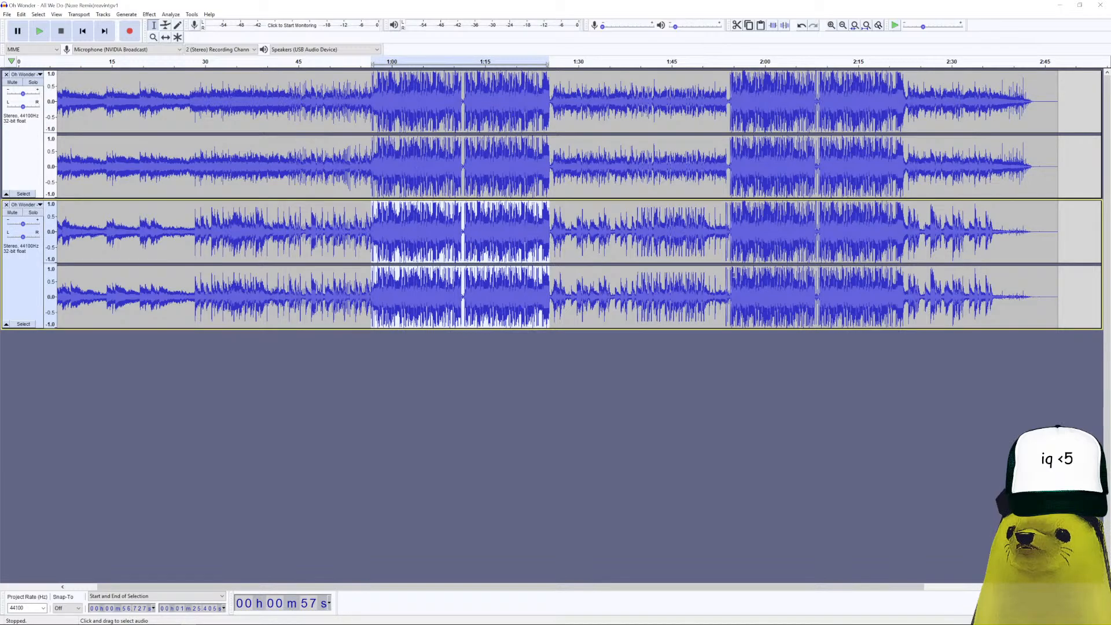
left_click_drag(732, 228, 900, 232)
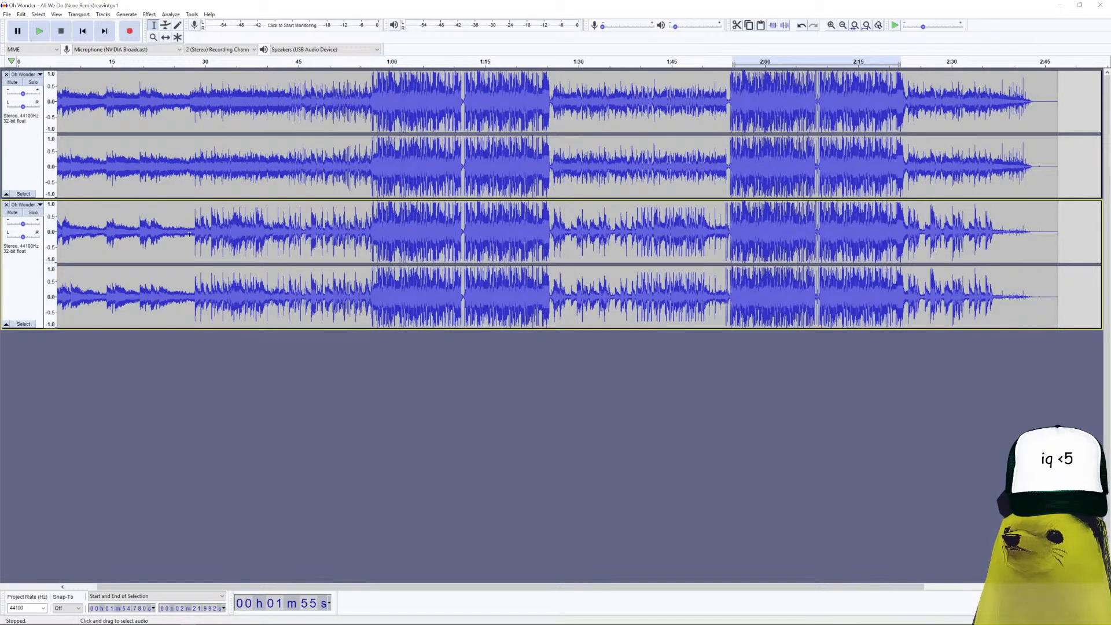
Highlight the upper track's intro and quiet sections up to about 1:53, remove the second track, and close Audacity.
left_click_drag(189, 233, 301, 233)
left_click_drag(189, 117, 25, 109)
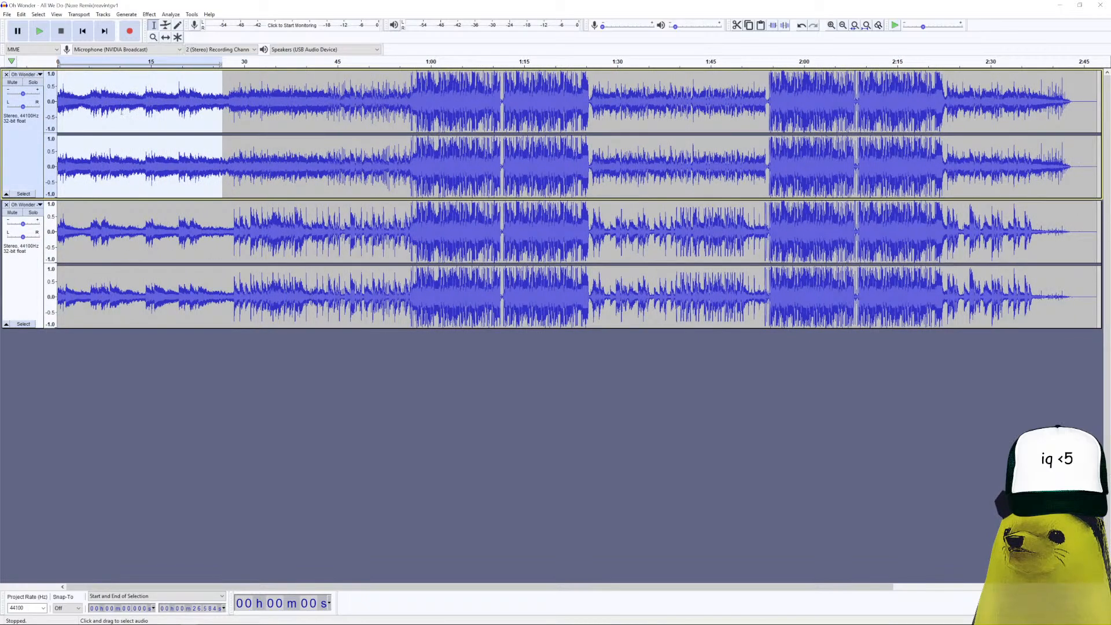
left_click_drag(234, 116, 411, 116)
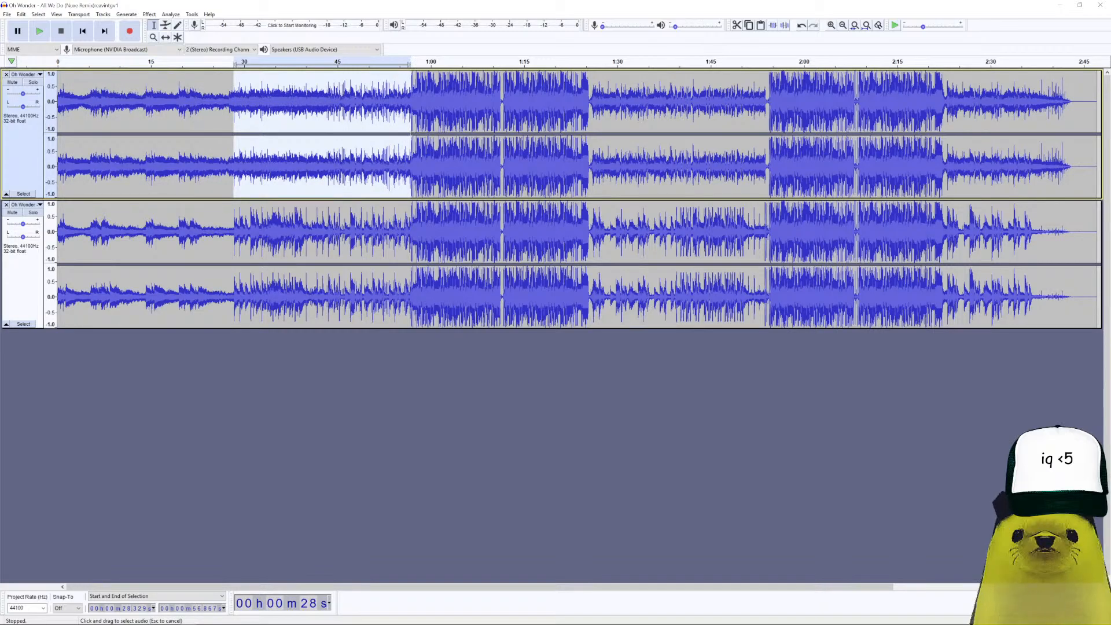
mouse_move(603, 123)
left_mouse_down()
mouse_move(754, 123)
mouse_move(589, 124)
left_mouse_up()
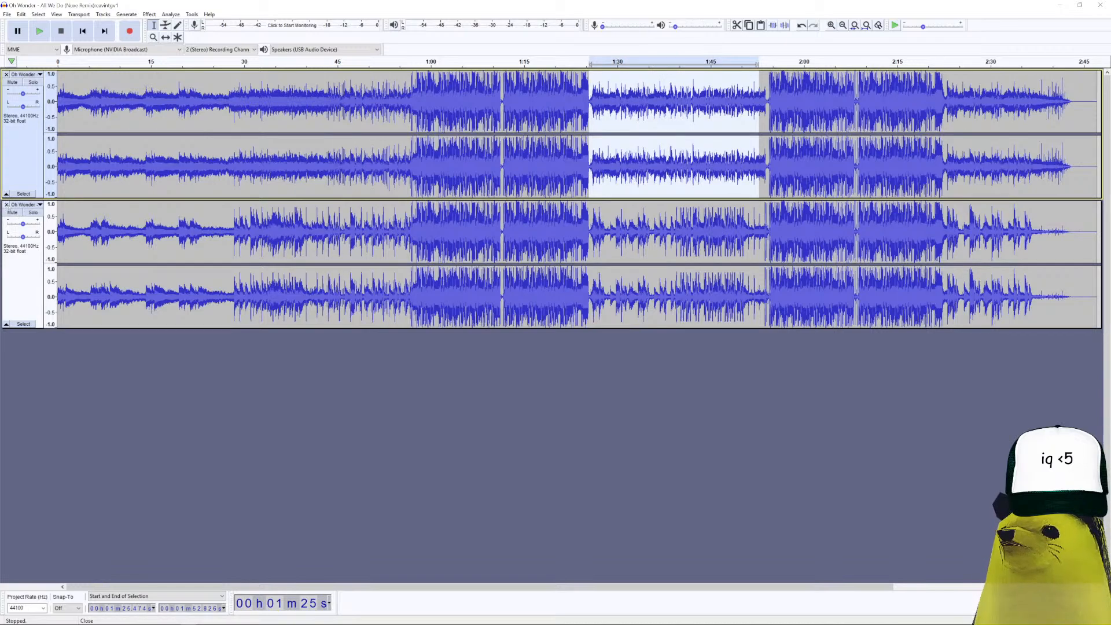
left_click(6, 204)
left_click(1100, 5)
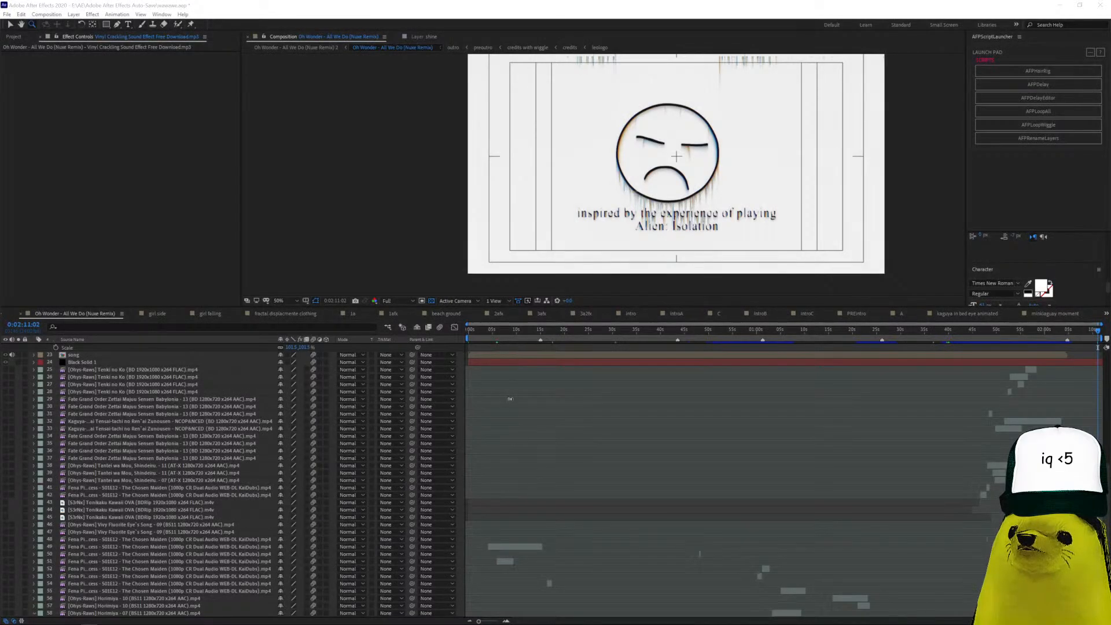
Inspect the effects on Adjustment Layer 64, grain, the Overlay intro layer and Adjustment Layer 66 between 0:00:02:04 and 0:00:03:04.
scroll(484, 416, "down", 5)
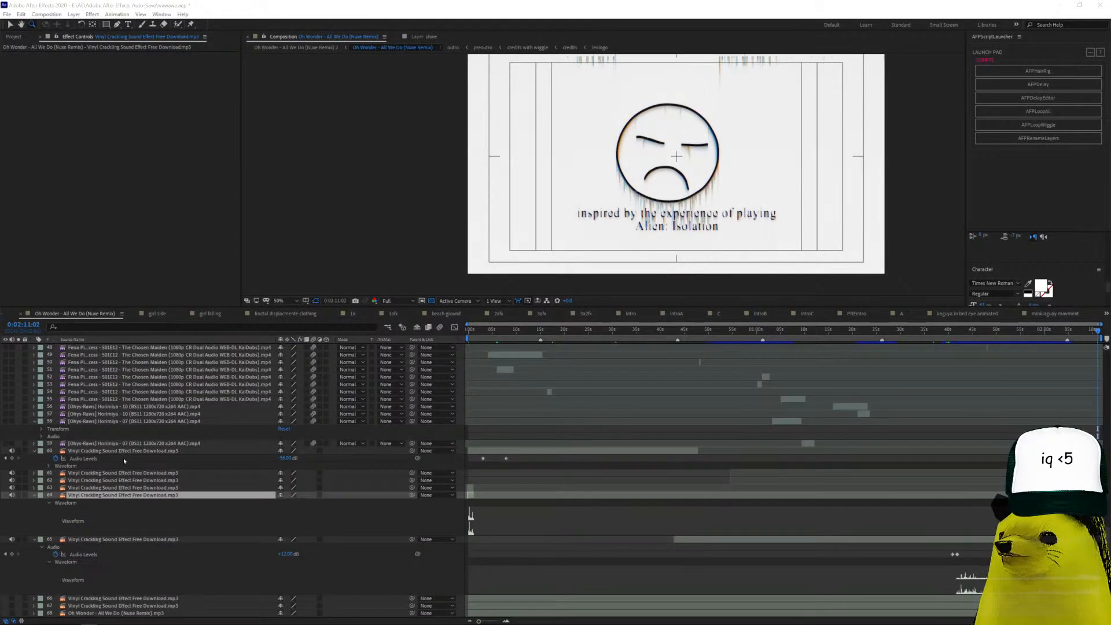
scroll(475, 446, "up", 8)
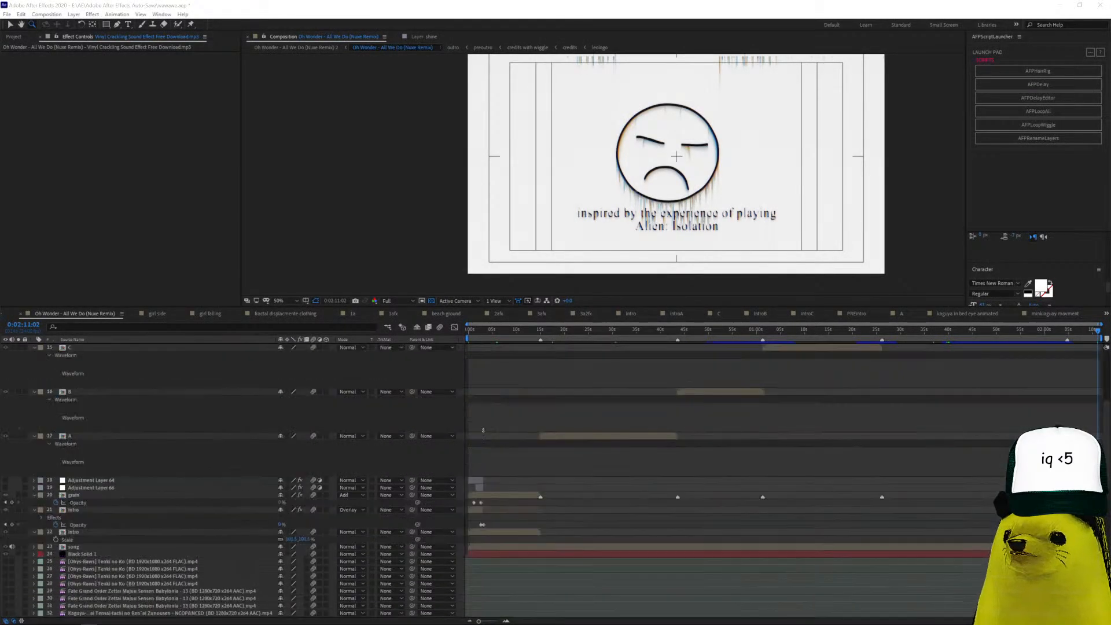
left_click(479, 333)
left_click(479, 480)
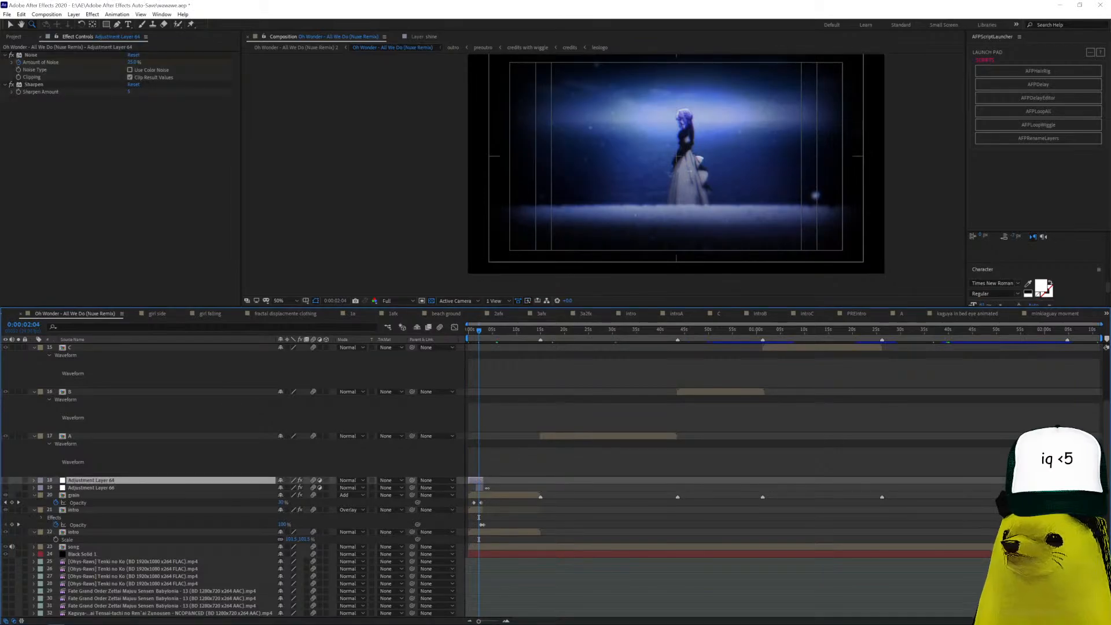
left_click(485, 495)
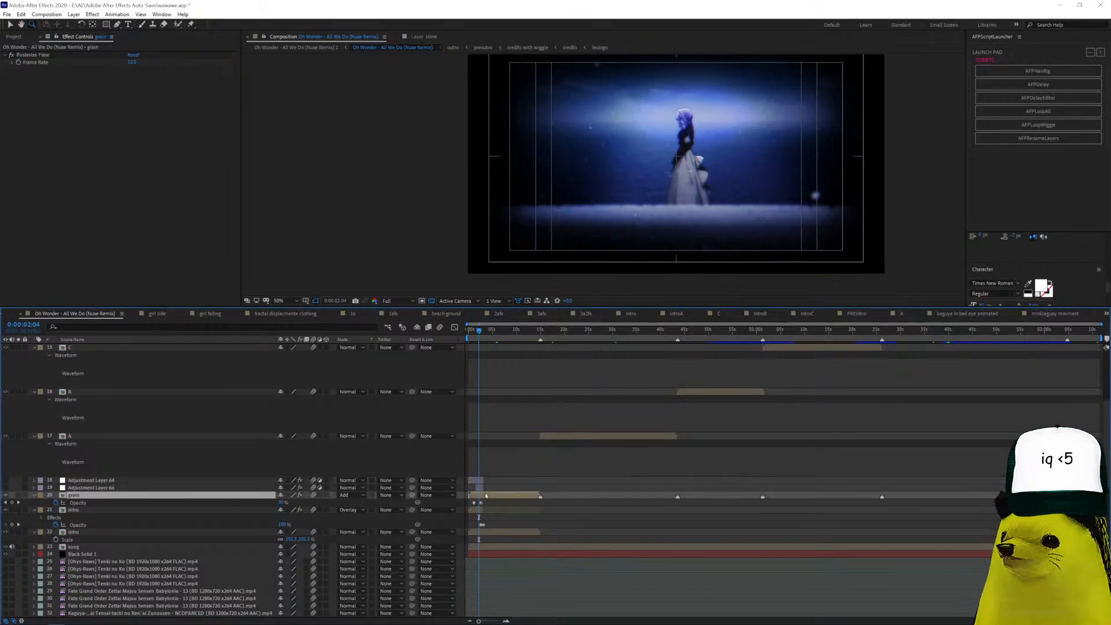
left_click(170, 512)
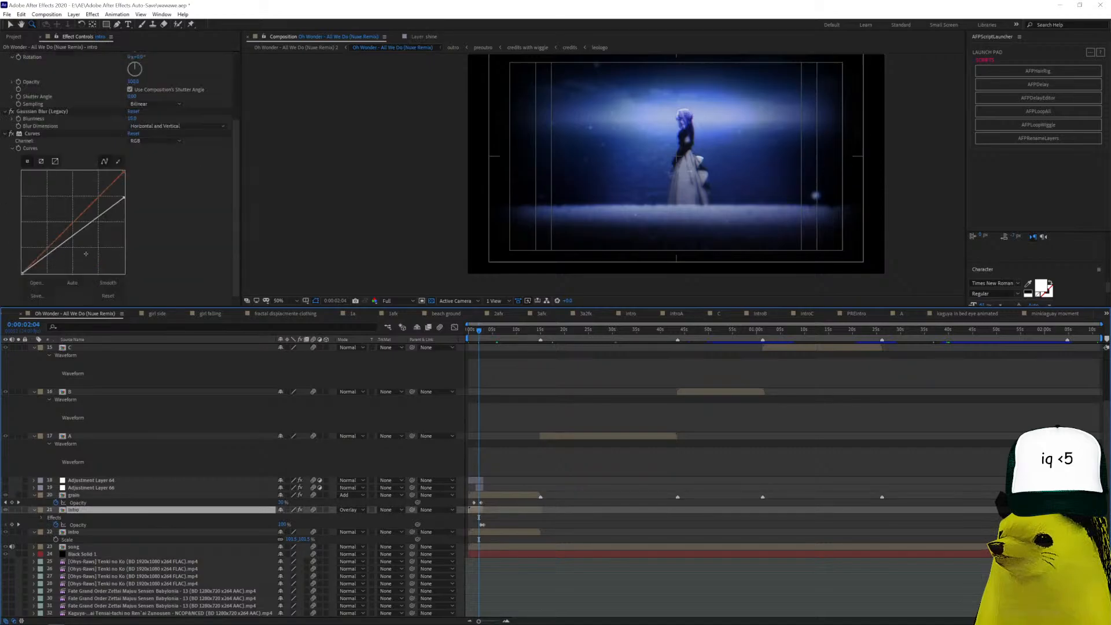
left_click(479, 337)
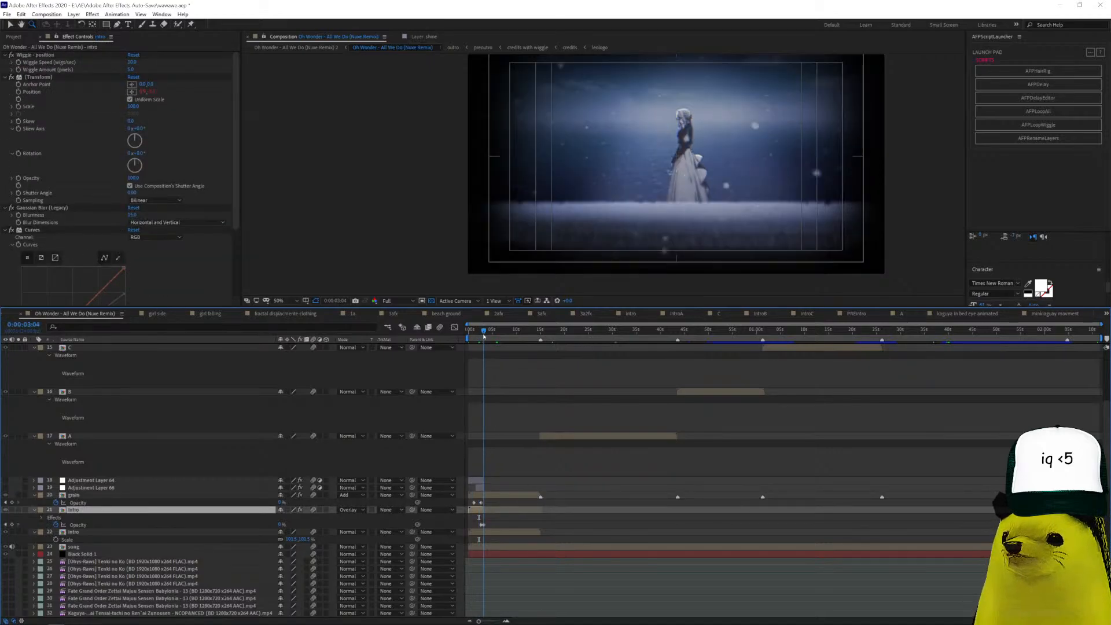
left_click(96, 488)
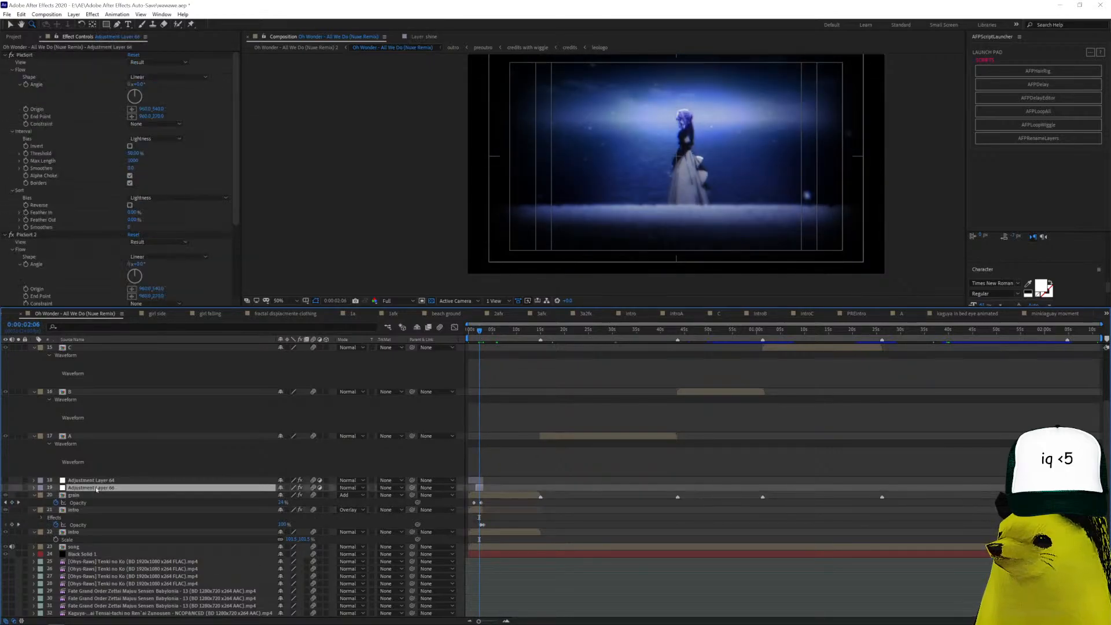
Preview the uppermost Adjustment Layer 66's pixel-sort transition around 0:01:59:15, and scrub through the credits to 0:02:11:12.
scroll(544, 413, "up", 5)
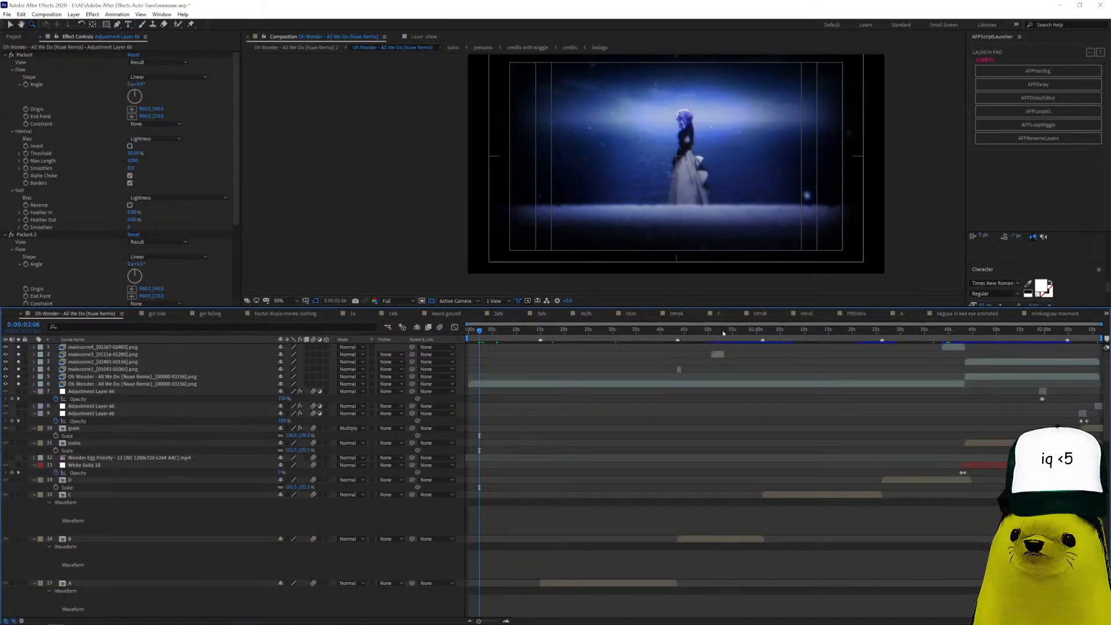
left_click(1035, 340)
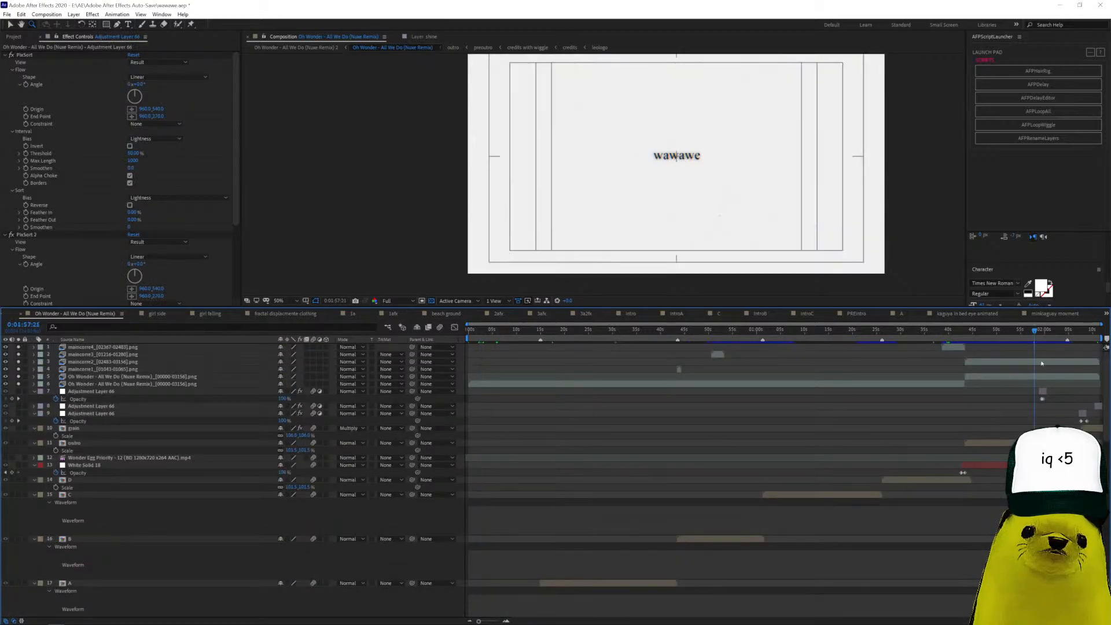
left_click(1041, 330)
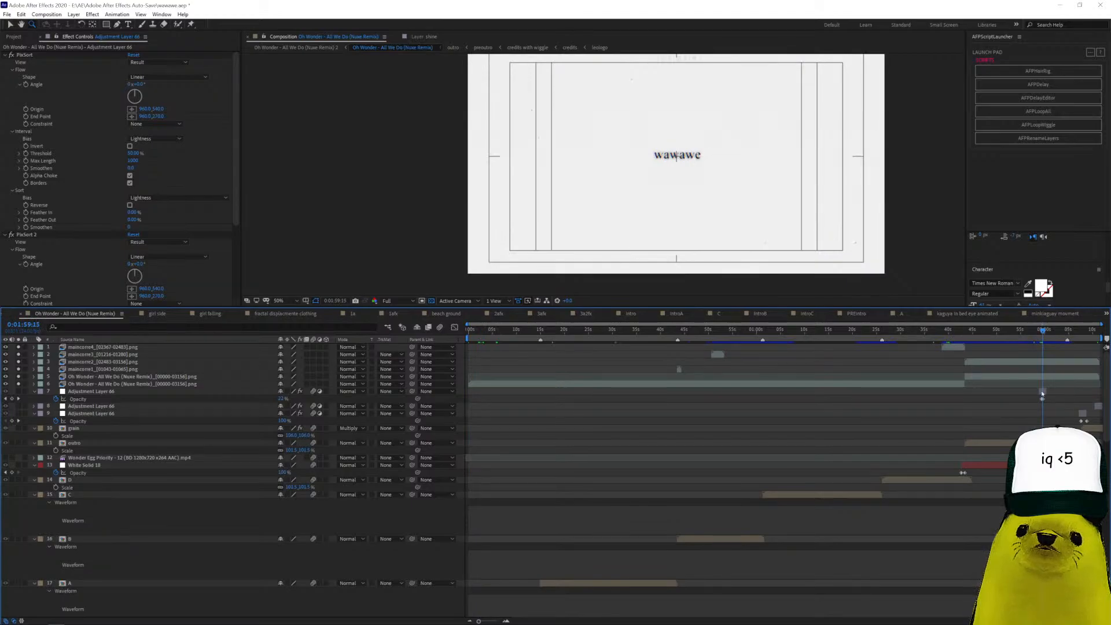
left_click(1043, 391)
left_click(1041, 330)
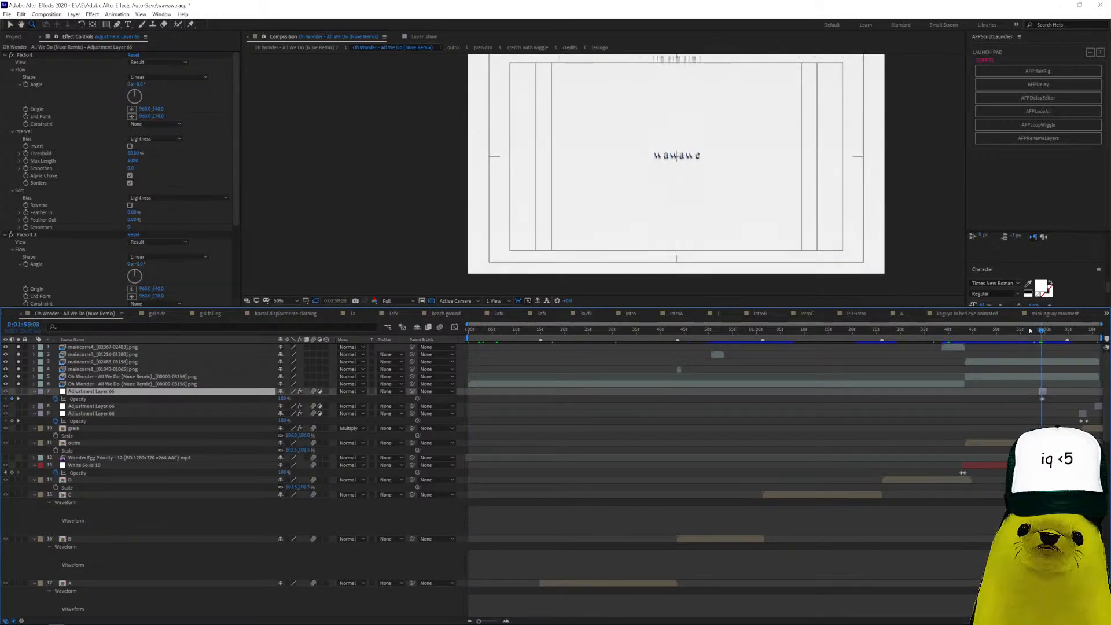
left_click_drag(1074, 341, 1106, 345)
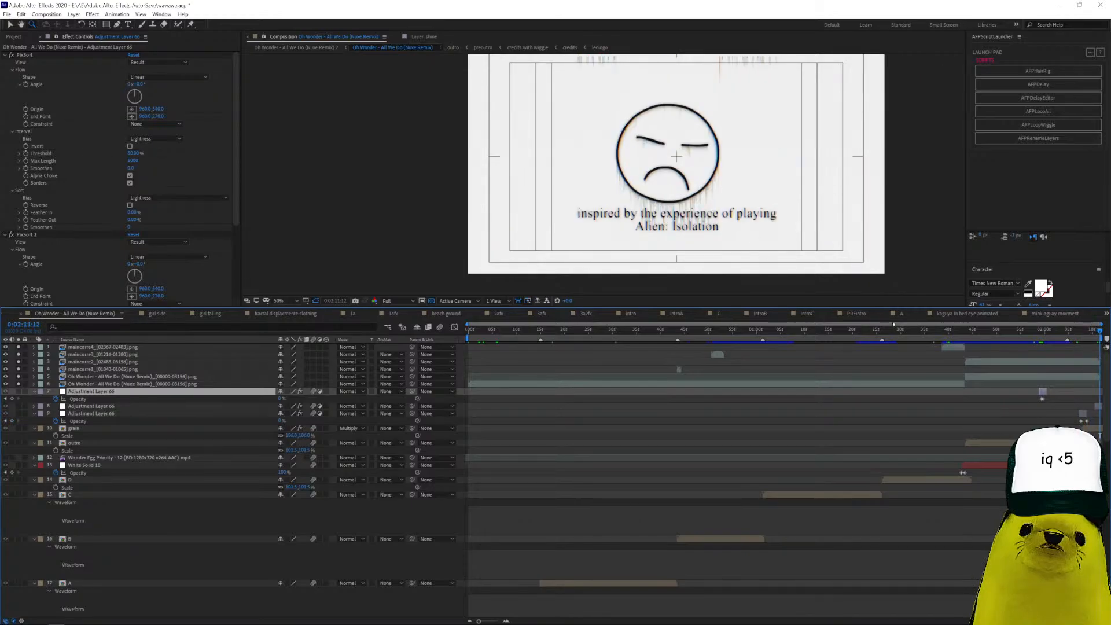
scroll(663, 230, "up", 2)
scroll(662, 231, "down", 10)
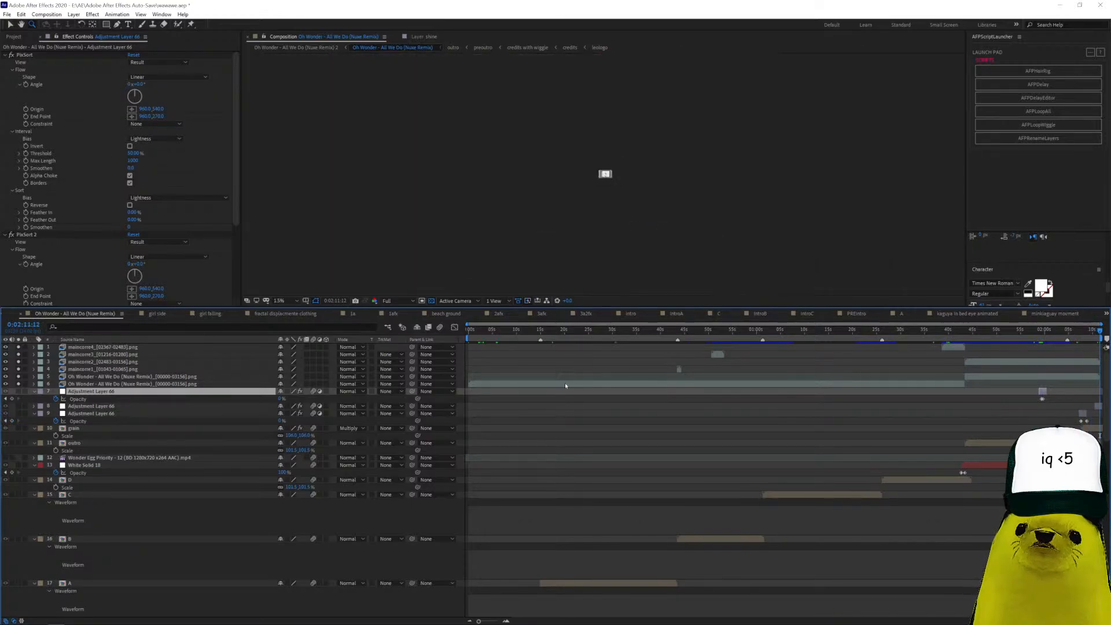
scroll(518, 412, "down", 8)
scroll(518, 413, "up", 8)
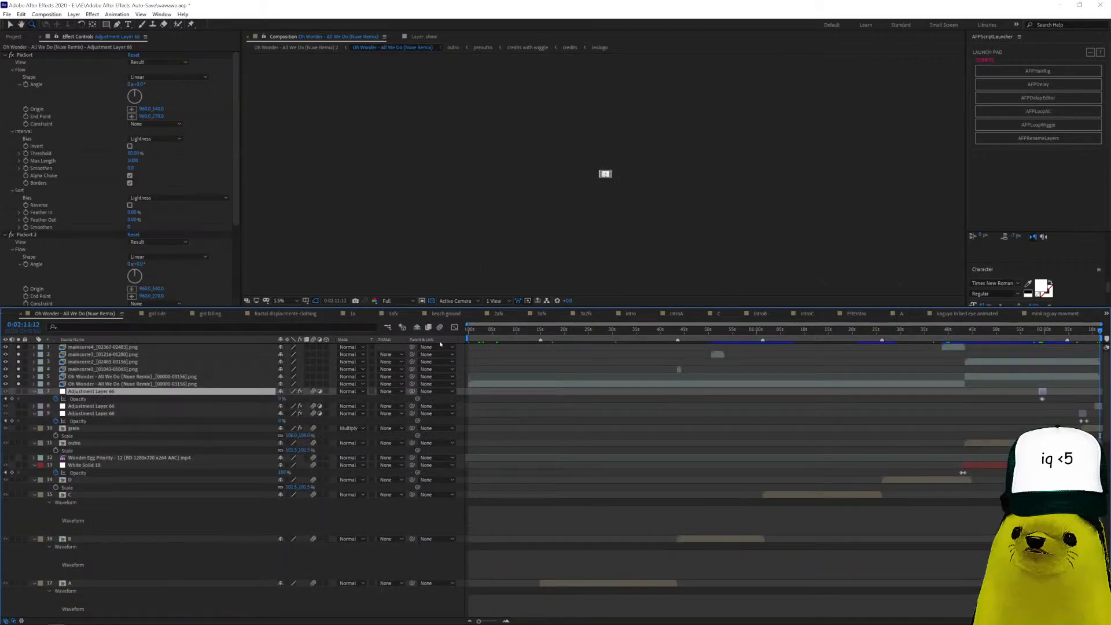
Switch to the published wawawe video on YouTube in Brave and mute its sound.
mouse_move(72, 618)
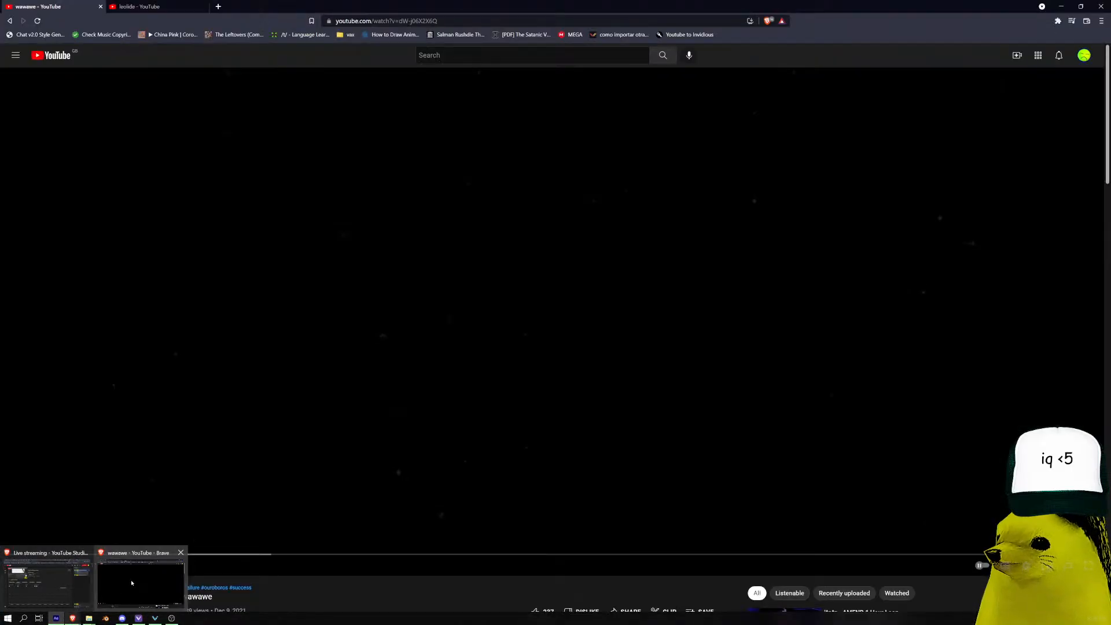
left_click(132, 583)
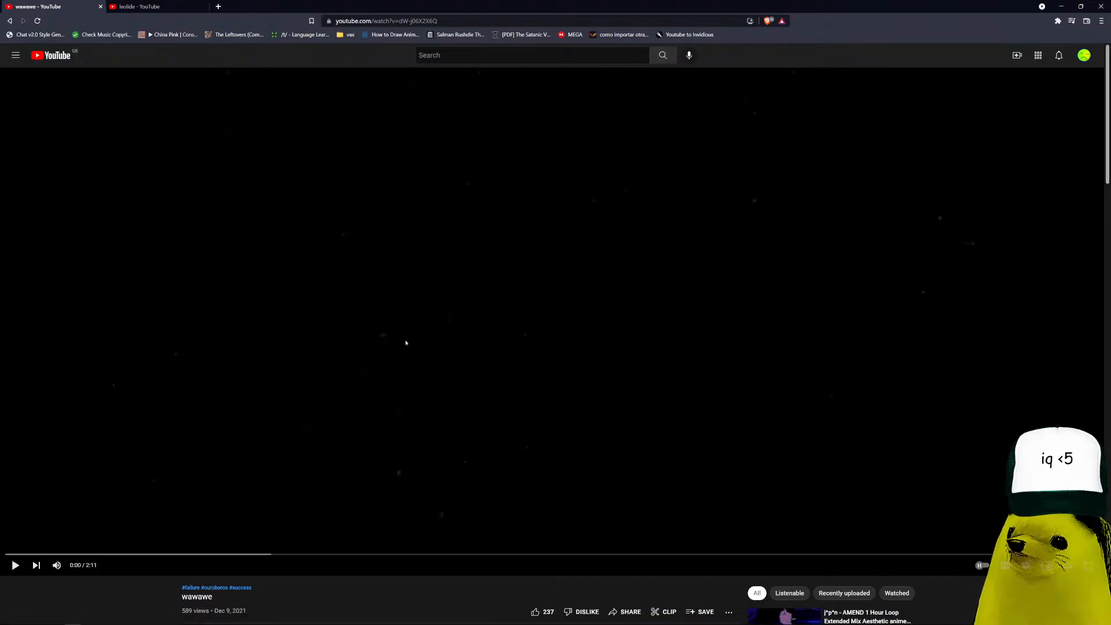
scroll(404, 343, "down", 6)
scroll(397, 343, "up", 6)
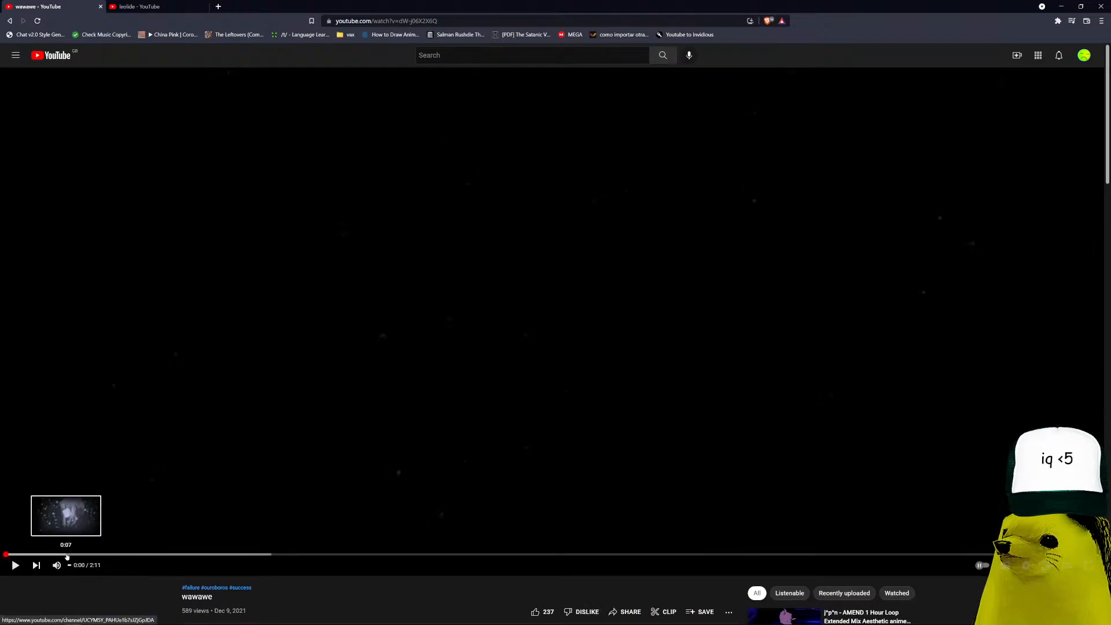
left_click(57, 565)
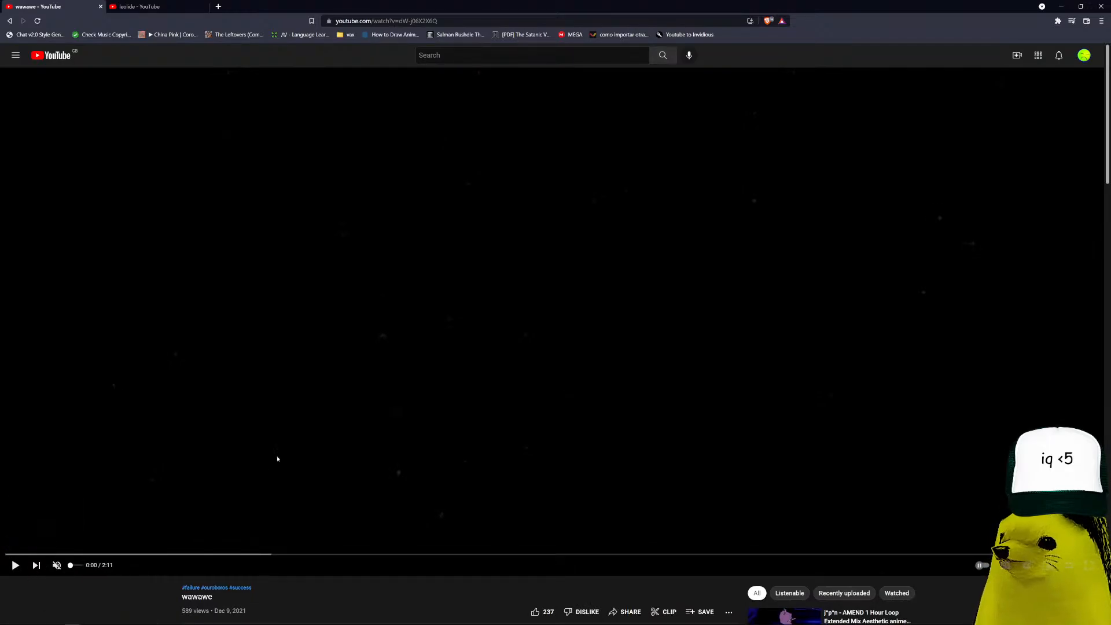
Expand the full description of the wawawe video to read its inspirations, song and anime credits.
scroll(306, 446, "down", 3)
scroll(276, 462, "down", 3)
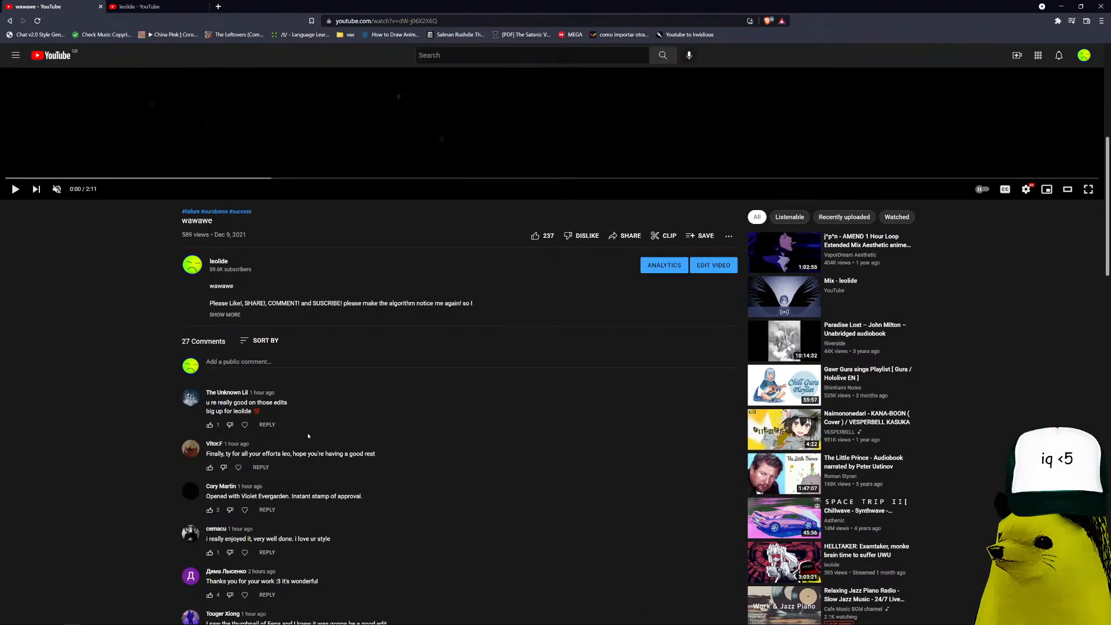
scroll(308, 435, "up", 6)
scroll(308, 436, "down", 6)
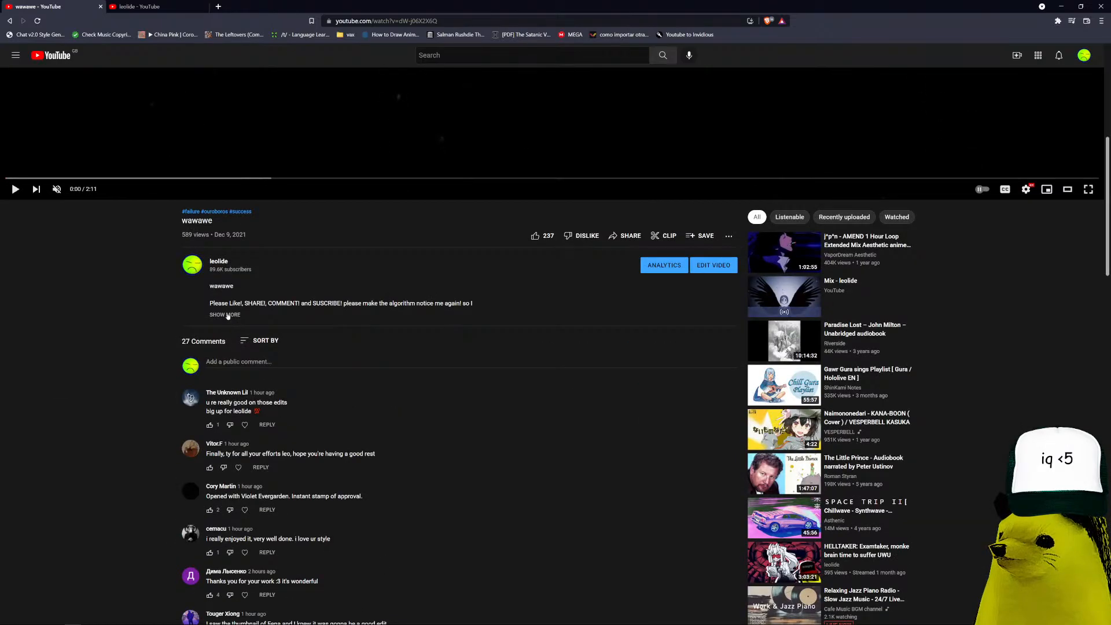
left_click(226, 314)
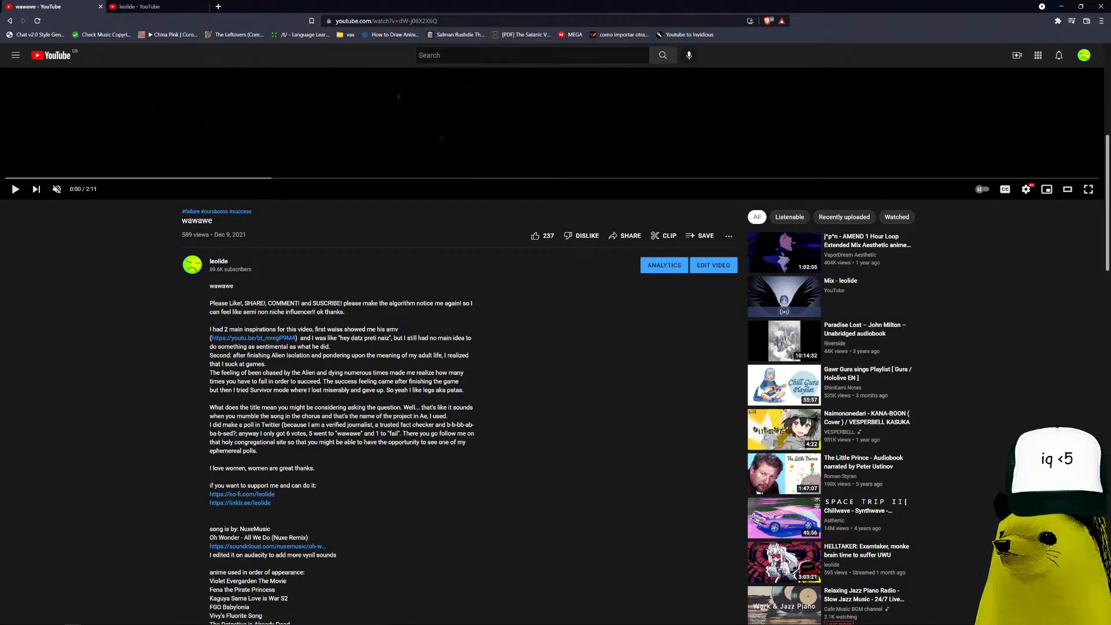
Return to the player and watch the video's opening to about 0:12, pausing at 0:01 along the way.
scroll(154, 405, "up", 7)
scroll(107, 442, "down", 4)
scroll(107, 442, "up", 4)
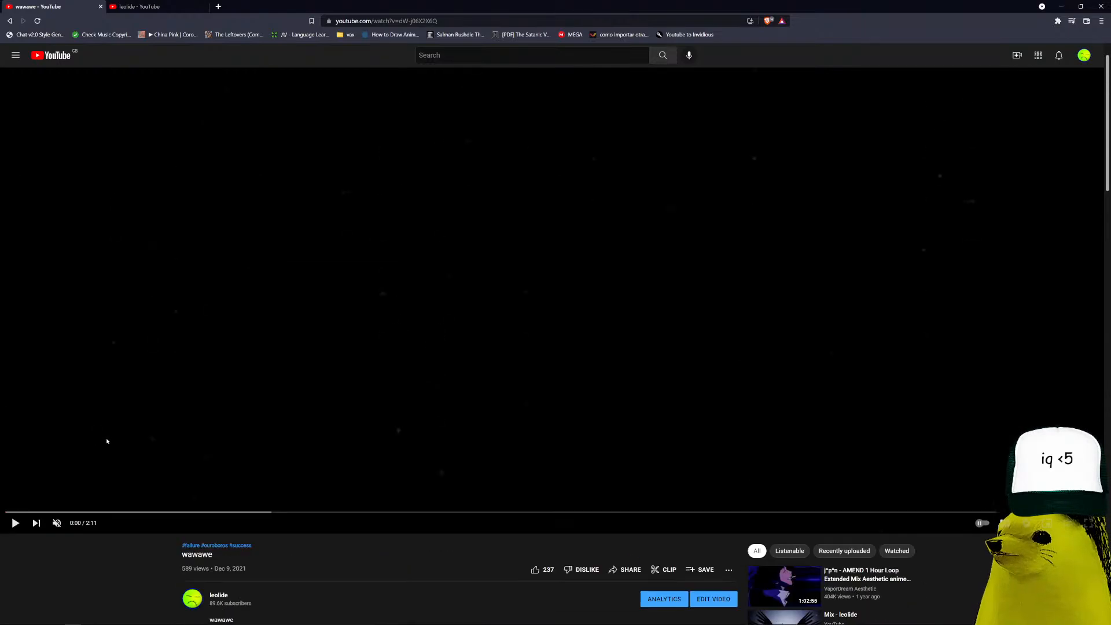
left_click(66, 477)
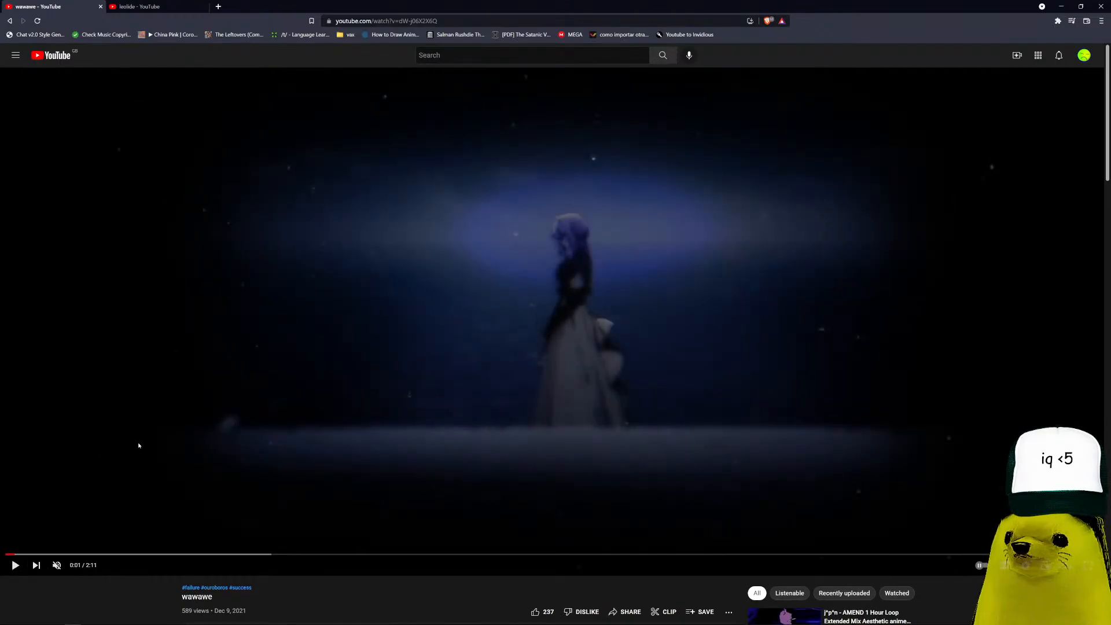
left_click(186, 493)
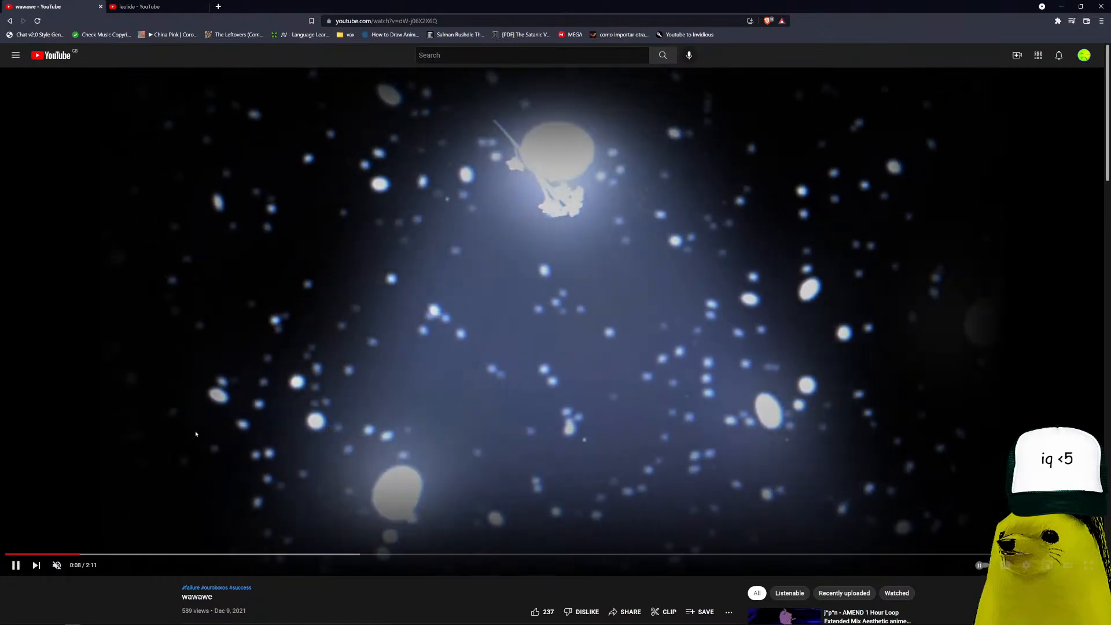
left_click(222, 429)
left_click(231, 427)
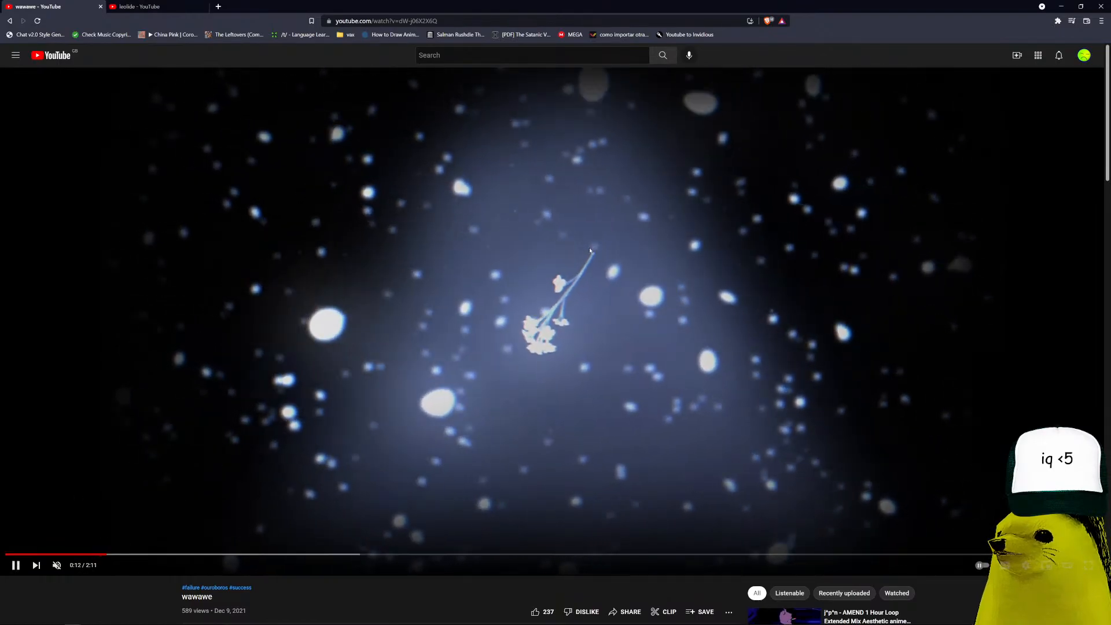
Skip ahead through the video and pause on the split tree scene with the two eyes at 0:55.
left_click(146, 555)
left_click(207, 555)
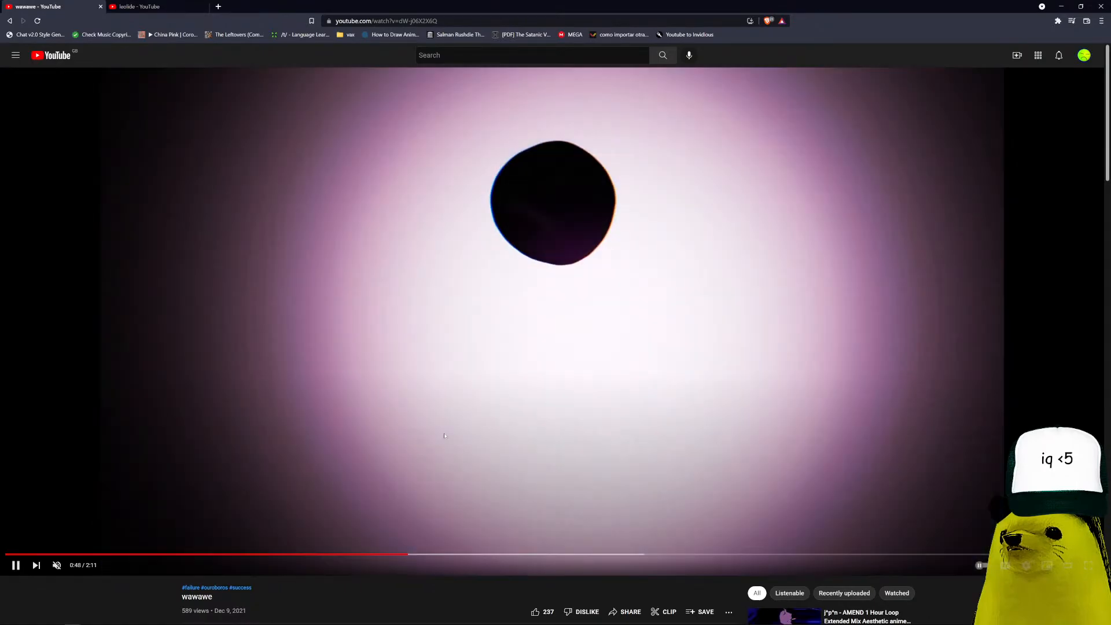
left_click(445, 436)
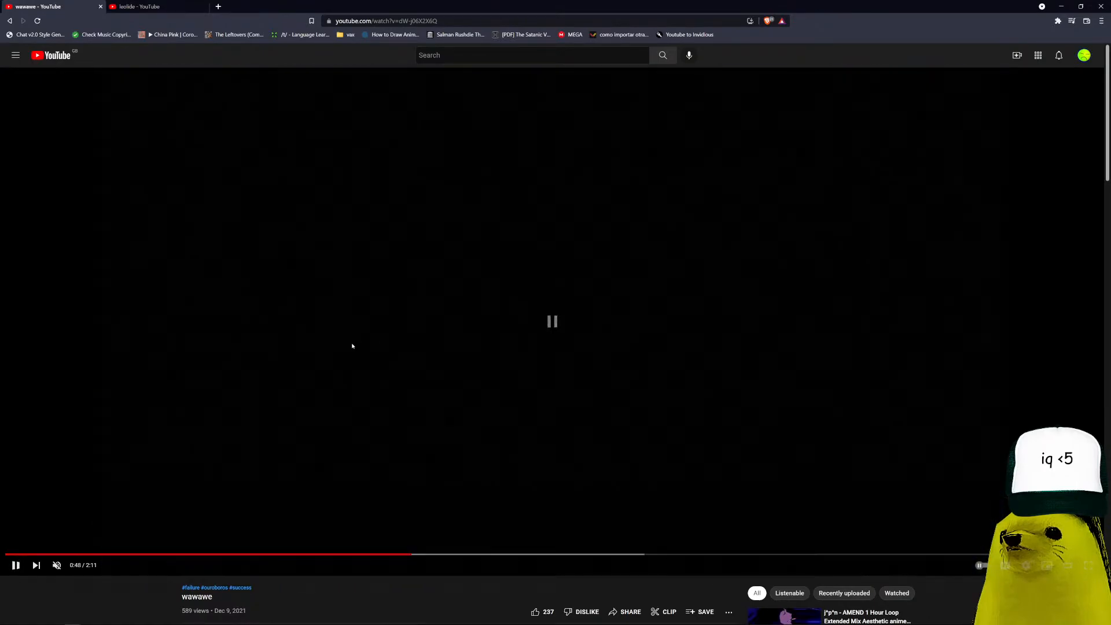
left_click(424, 554)
left_click(506, 389)
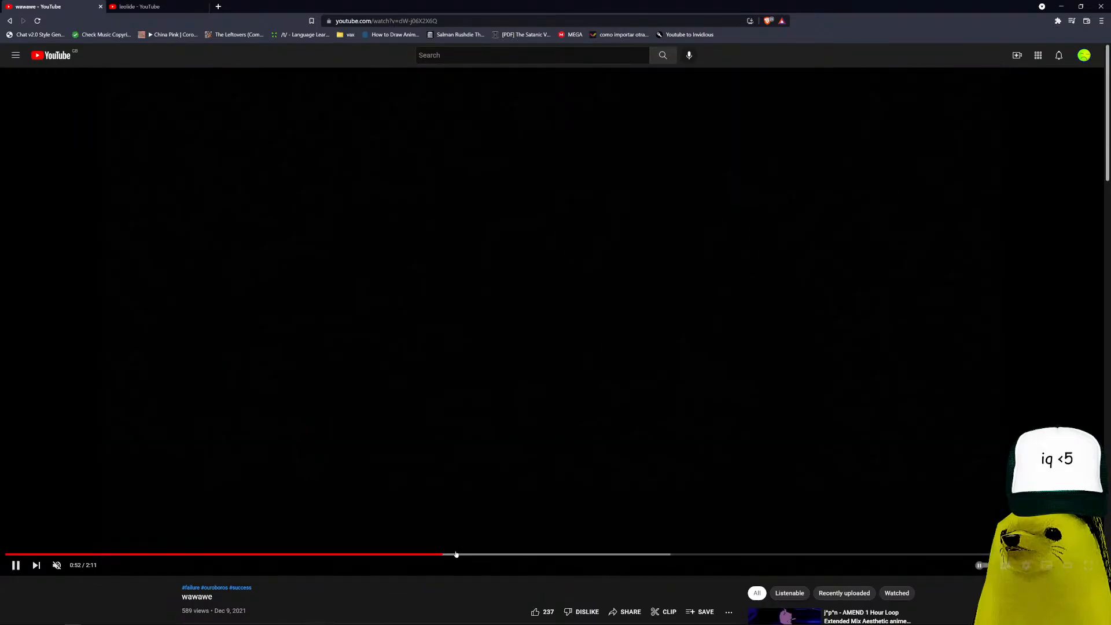
left_click(461, 555)
left_click(440, 418)
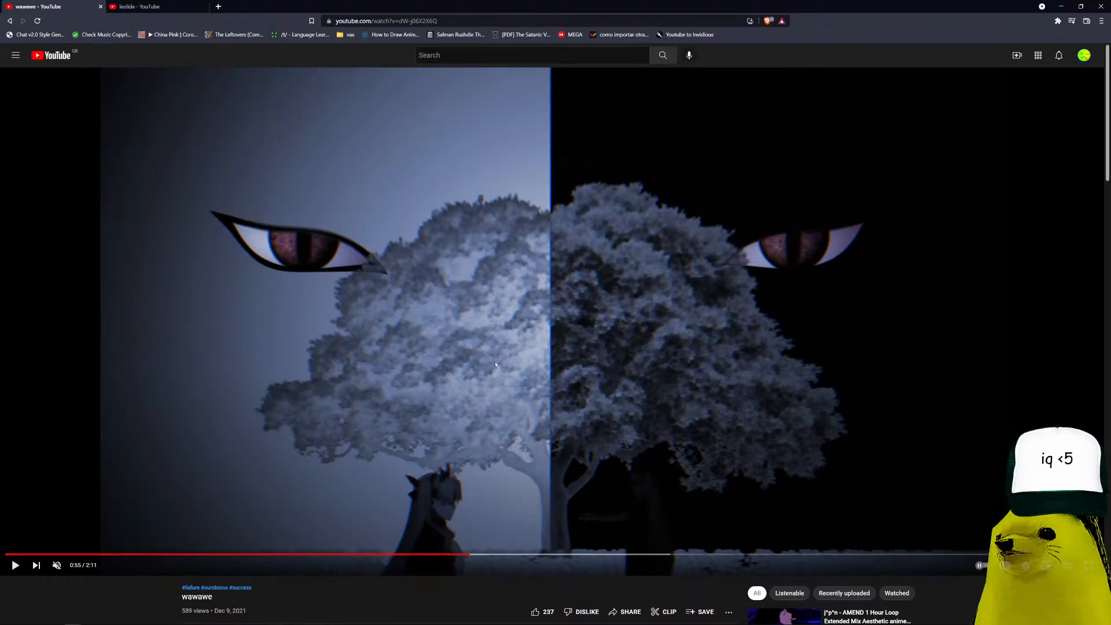
Play on to the black-winged girl scene, pausing at 1:34 and 1:35 before resuming playback.
left_click(537, 529)
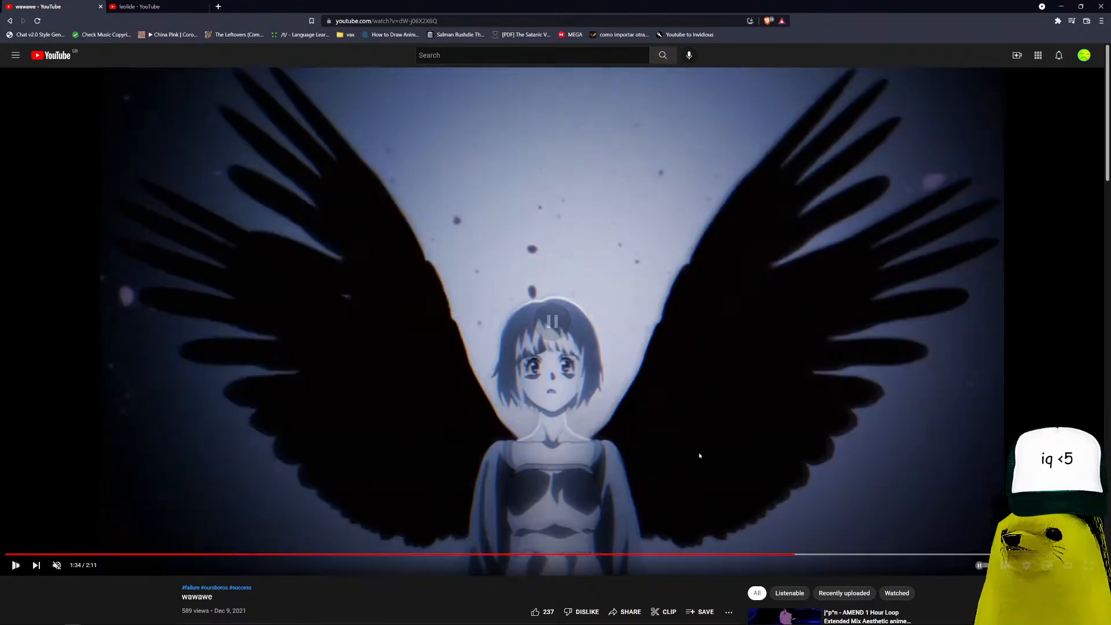
key("space")
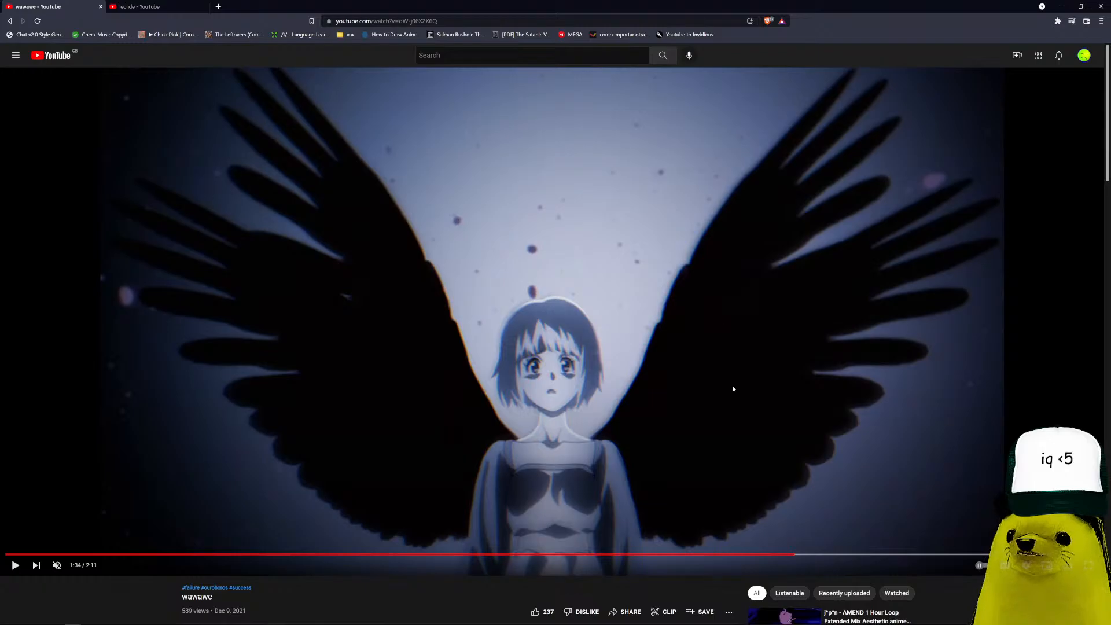
left_click(723, 451)
left_click(607, 373)
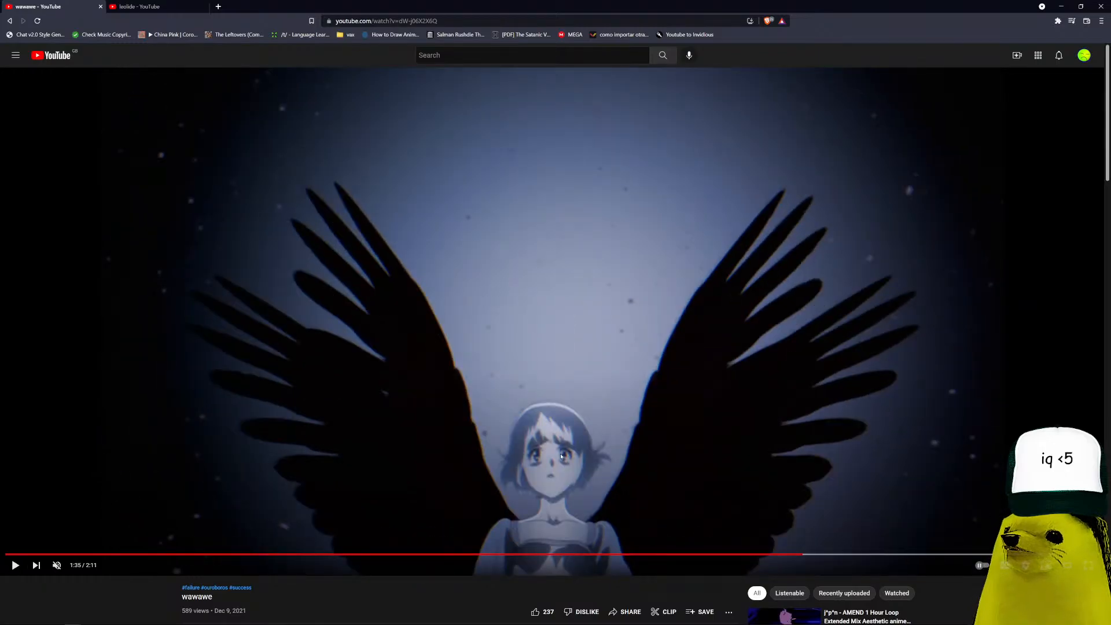
left_click(779, 455)
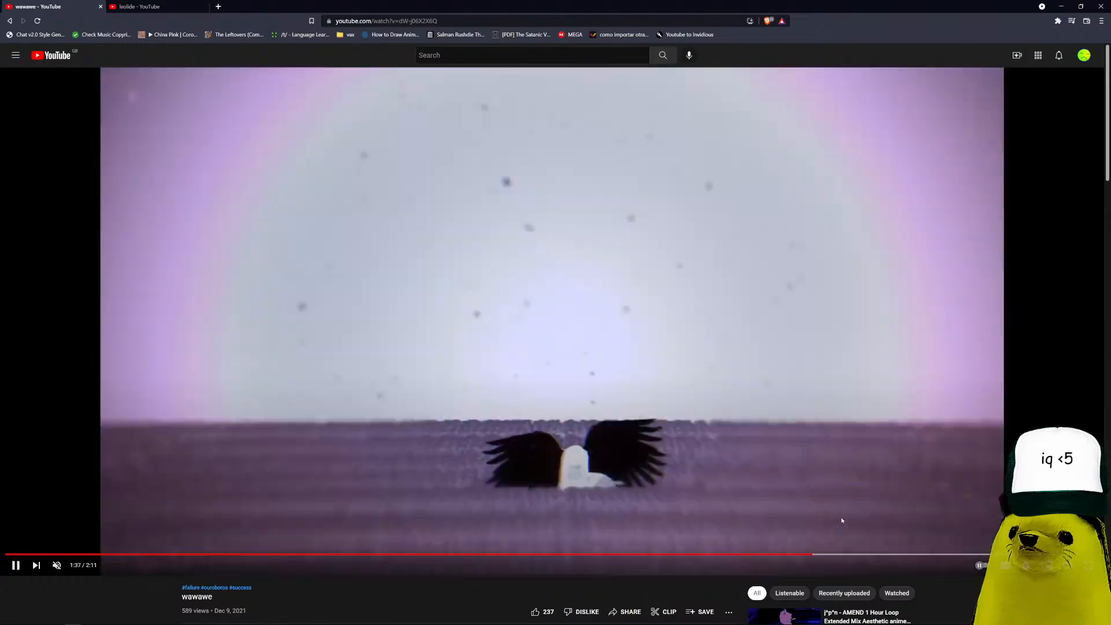
Close the stray Brave Help Center page, pause the video on the song credit at 2:02, and return to After Effects.
key("F1")
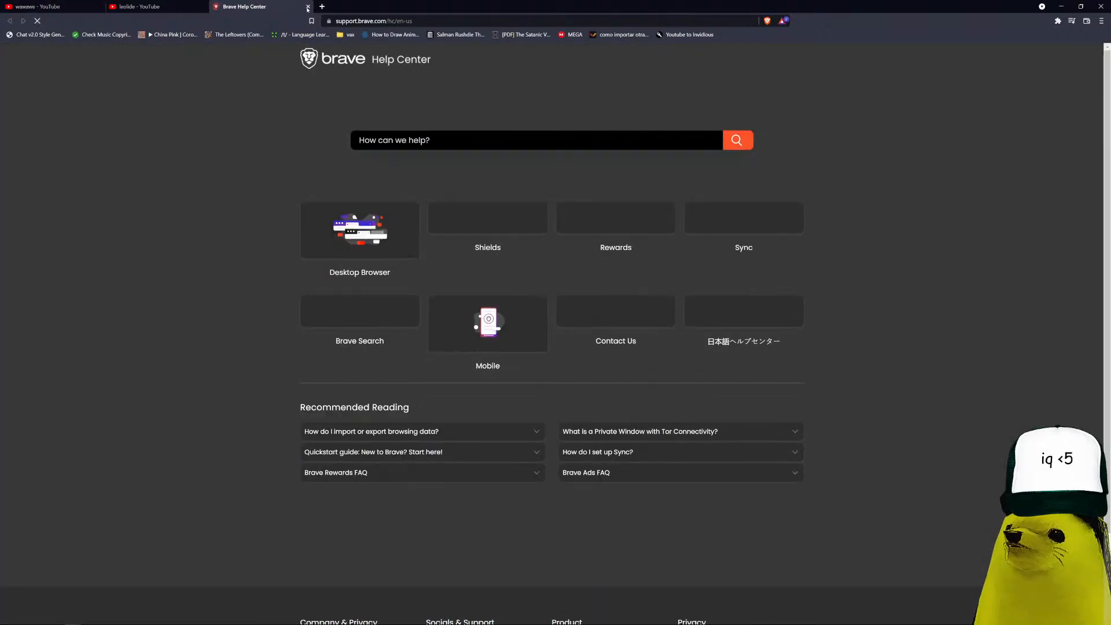
left_click(308, 7)
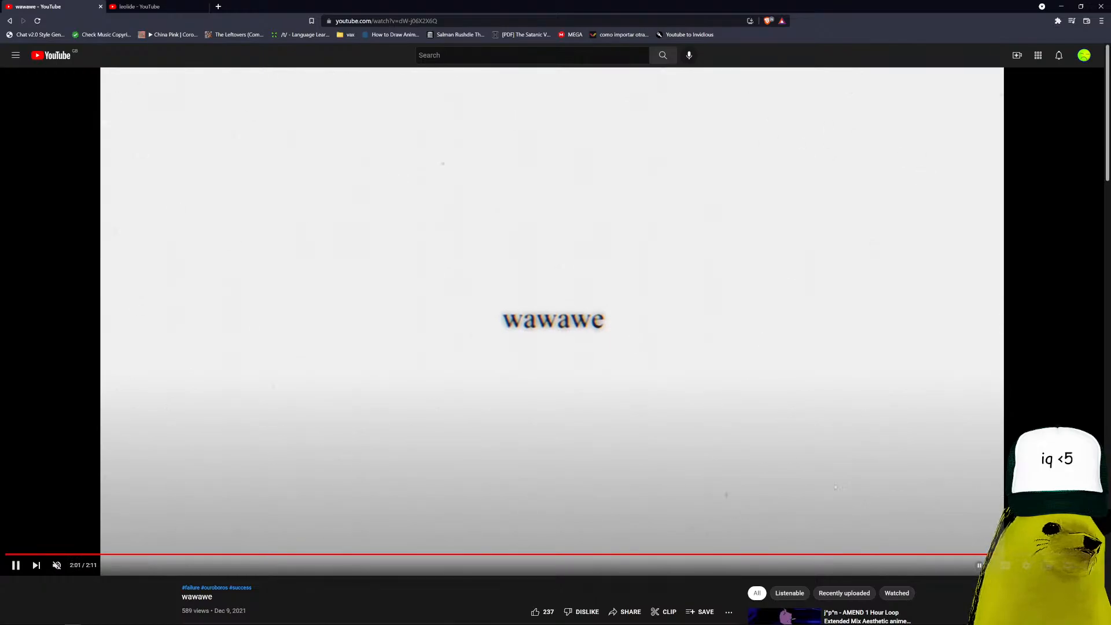
left_click(550, 318)
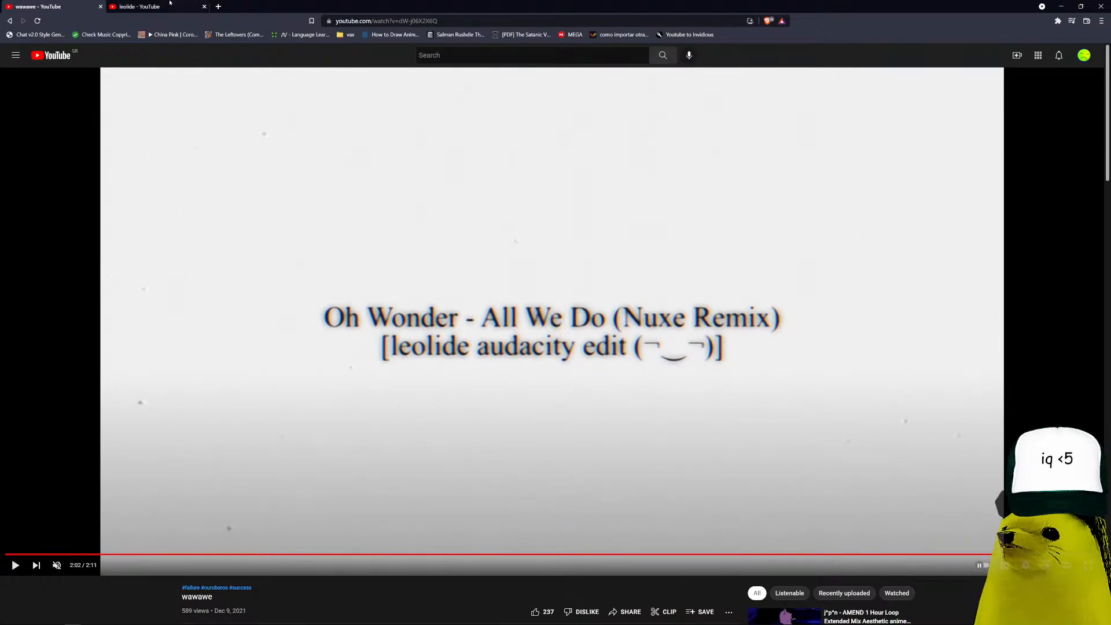
left_click(111, 4)
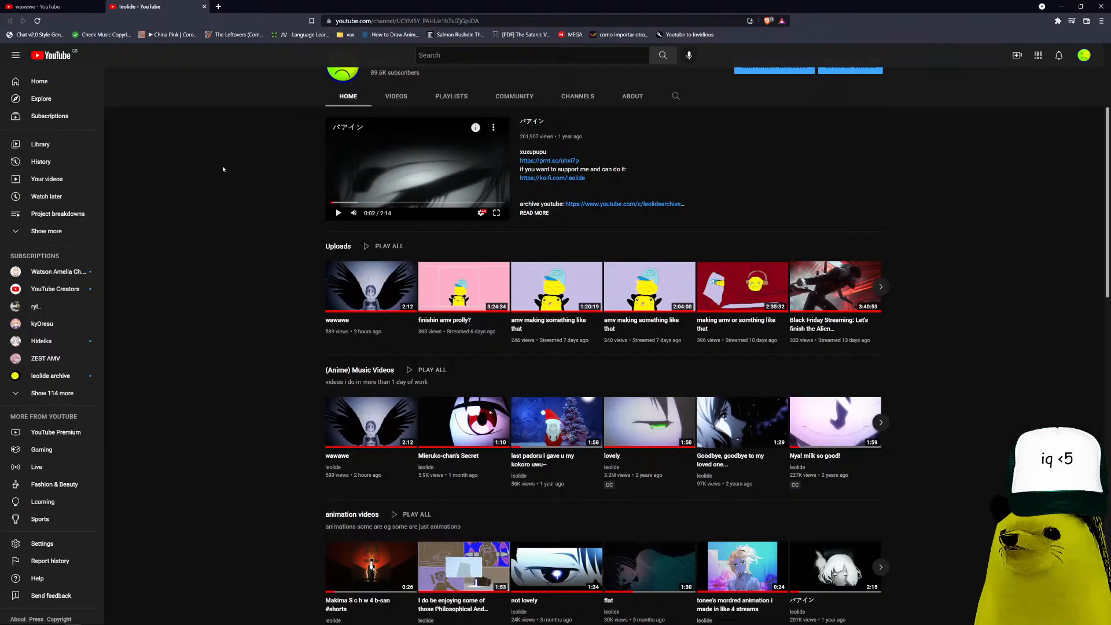
left_click(1061, 6)
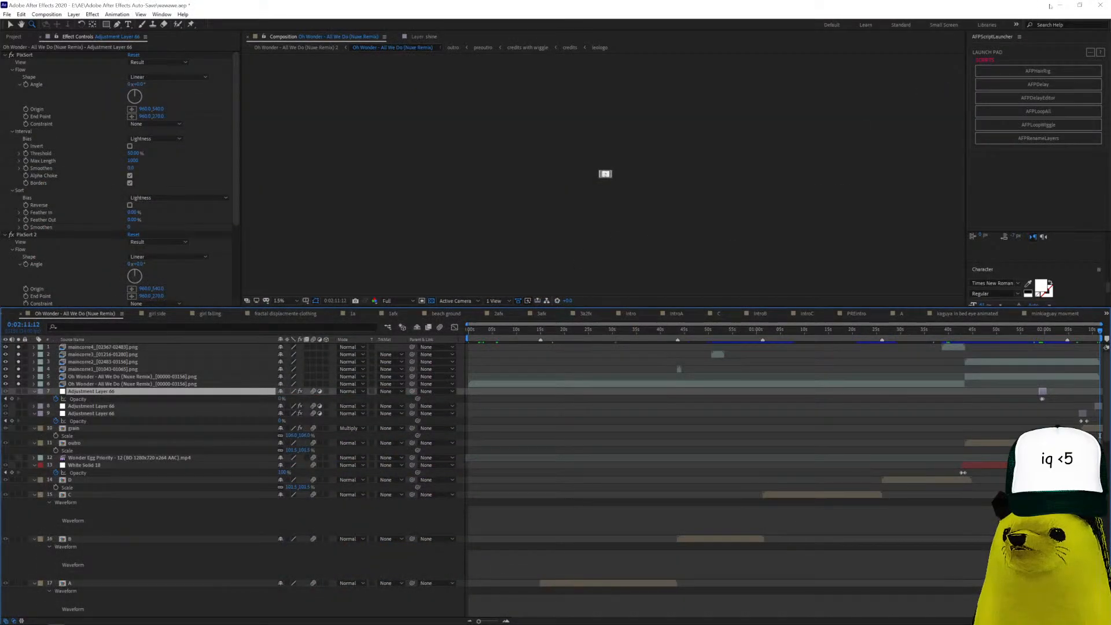
Close After Effects without saving wawawe.aep and reopen it with the crazy.aep project.
left_click(1103, 5)
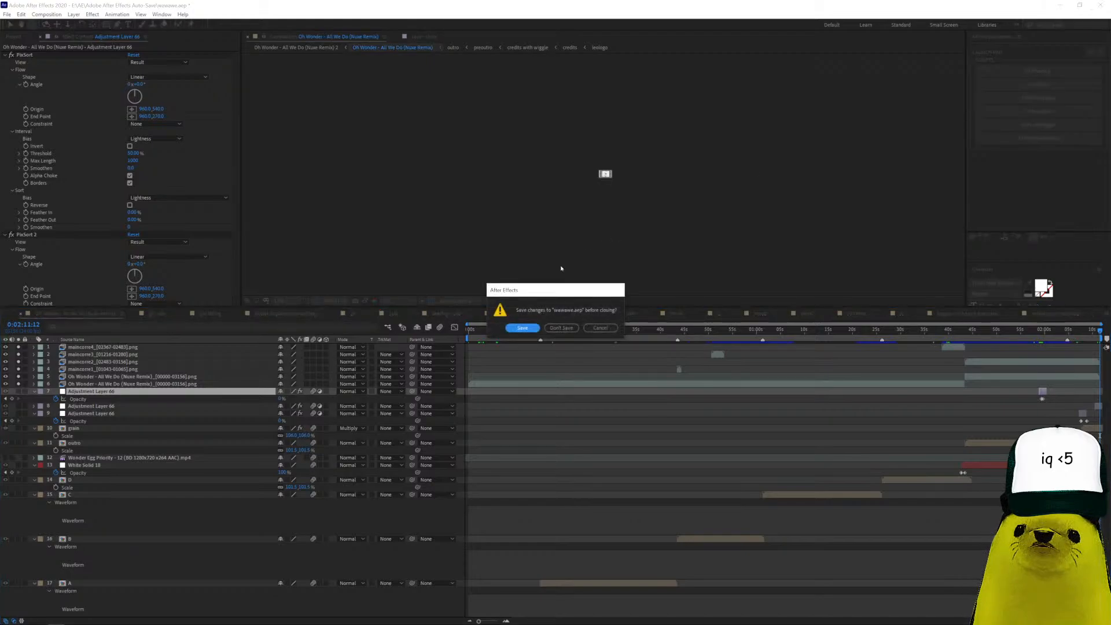
left_click(559, 328)
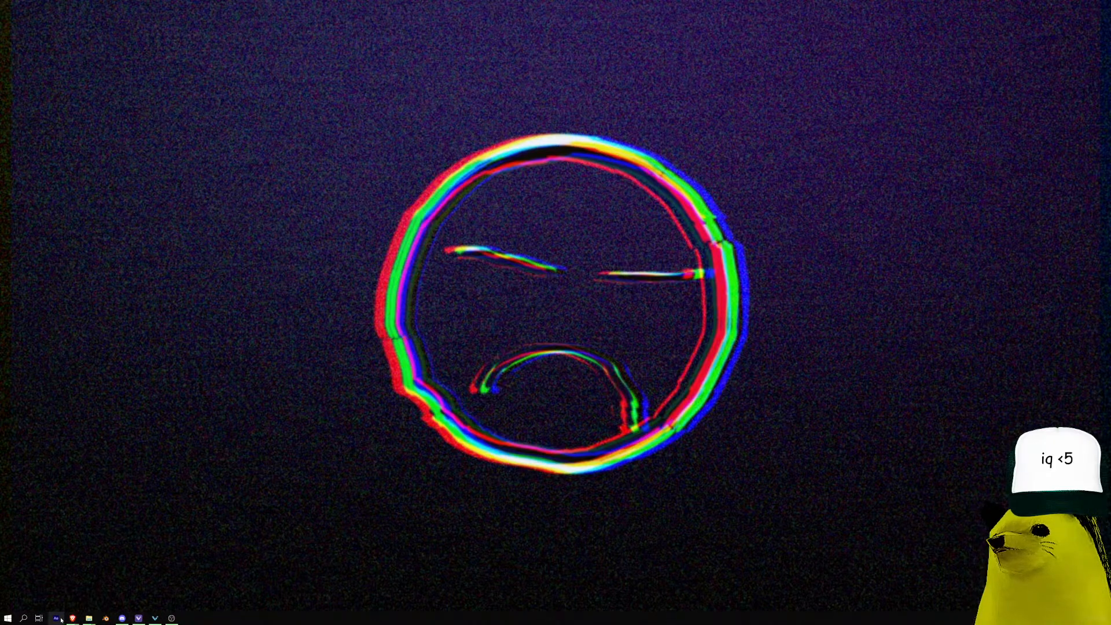
right_click(56, 619)
left_click(54, 427)
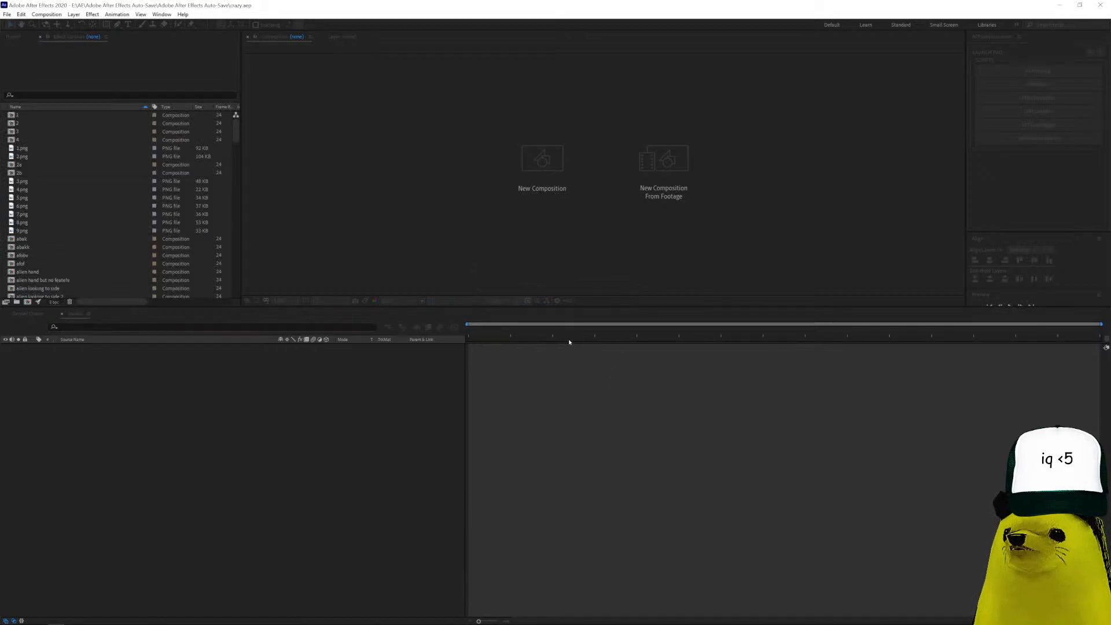
Look over the egg texture composition around 0:00:00:16 and the pupil of egg eye composition, and open composition 4.
left_click_drag(587, 331, 503, 331)
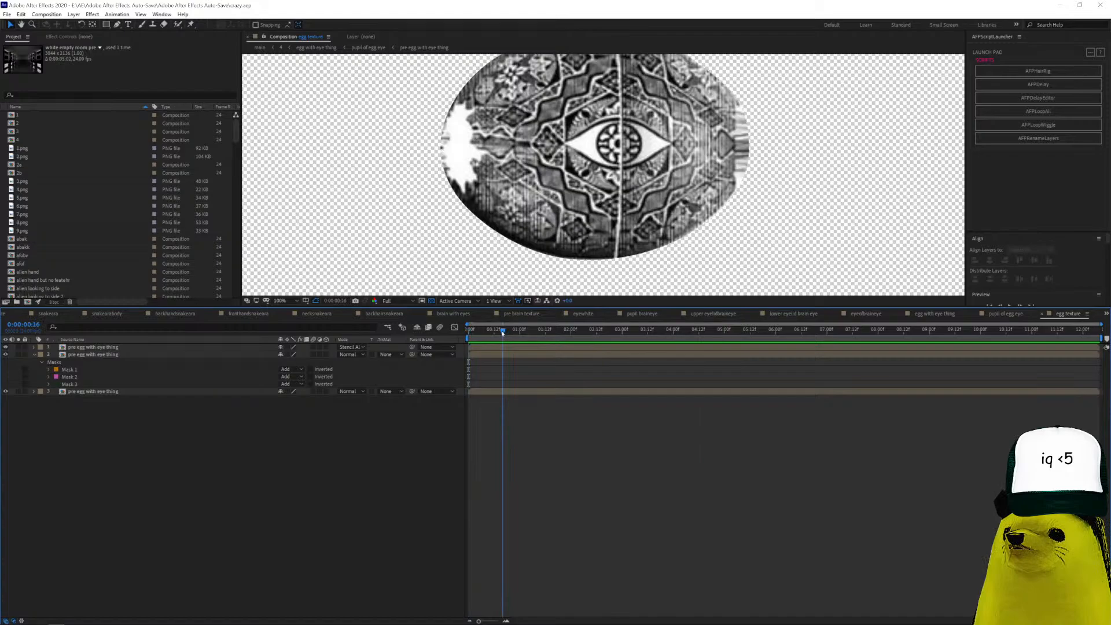
left_click(1002, 315)
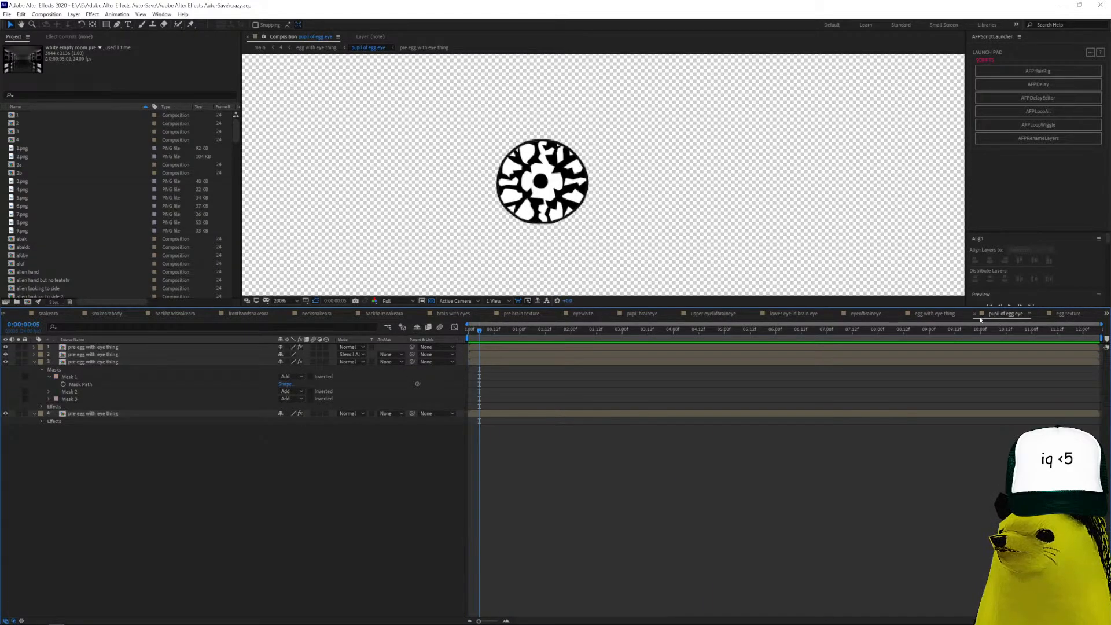
left_click(1106, 314)
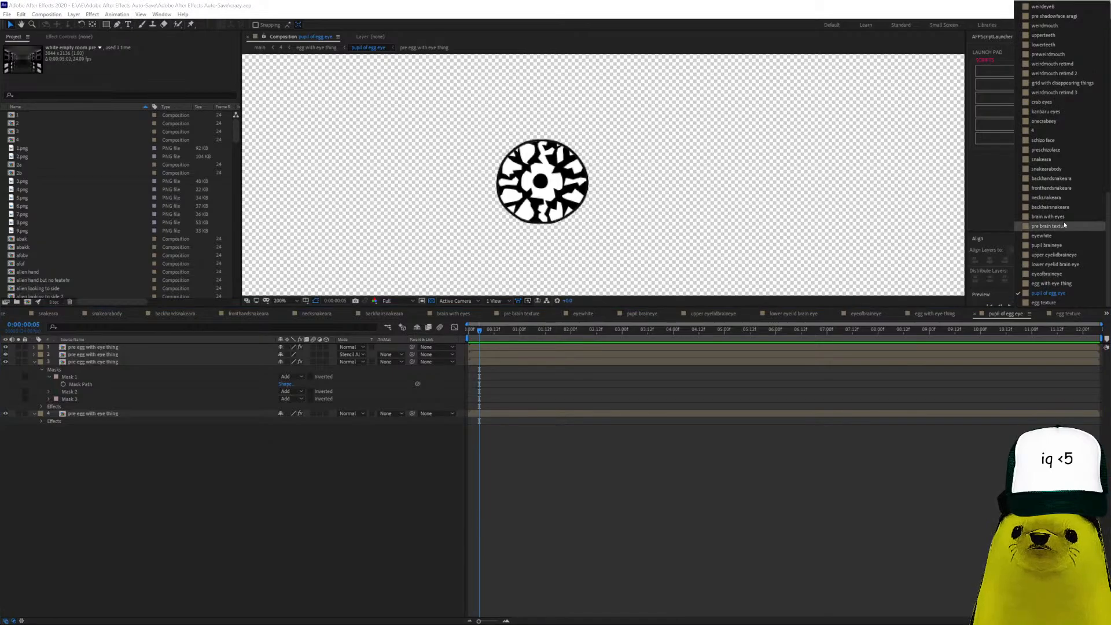
left_click(1034, 131)
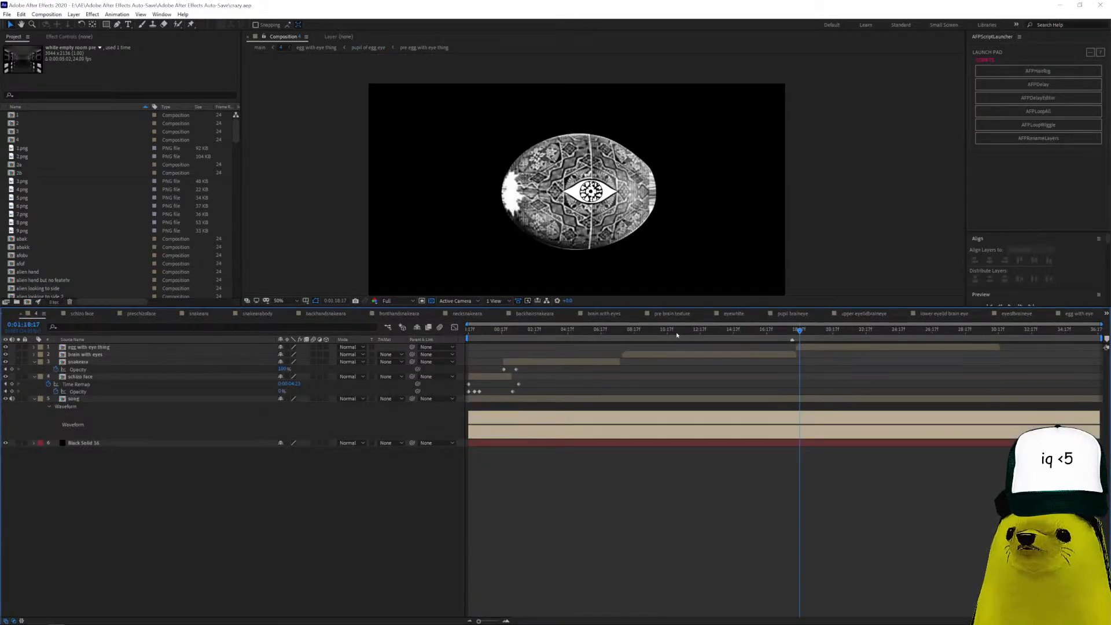
Scrub composition 4 to the brain artwork, select the brain with eyes layer, and move the playhead to that layer's start.
mouse_move(677, 334)
left_mouse_down()
mouse_move(744, 336)
mouse_move(656, 341)
left_mouse_up()
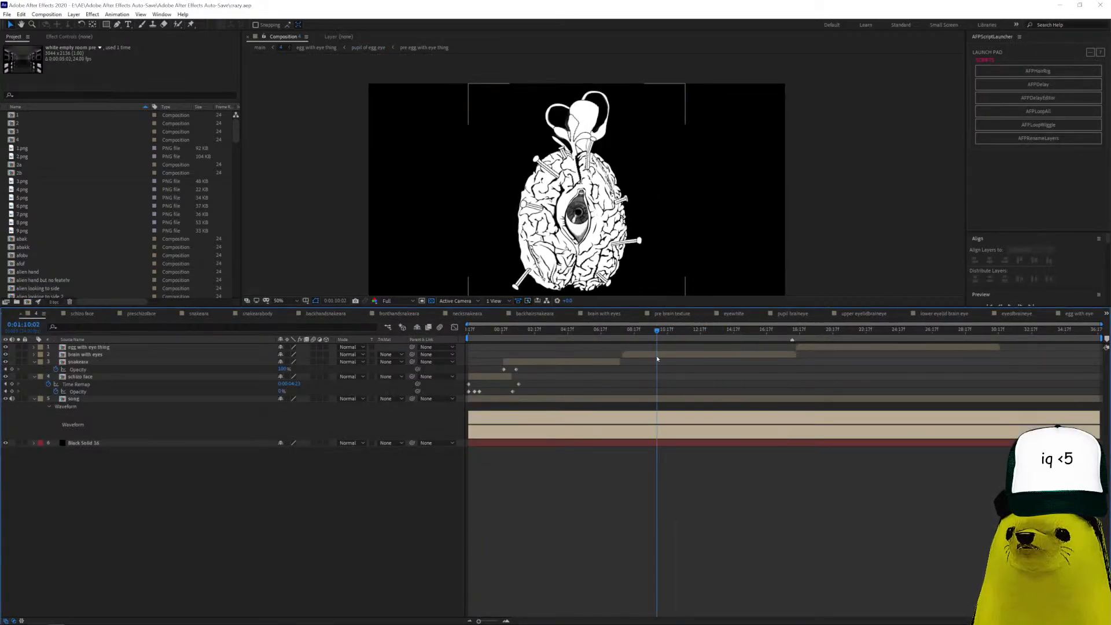
left_click(656, 355)
left_click(624, 334)
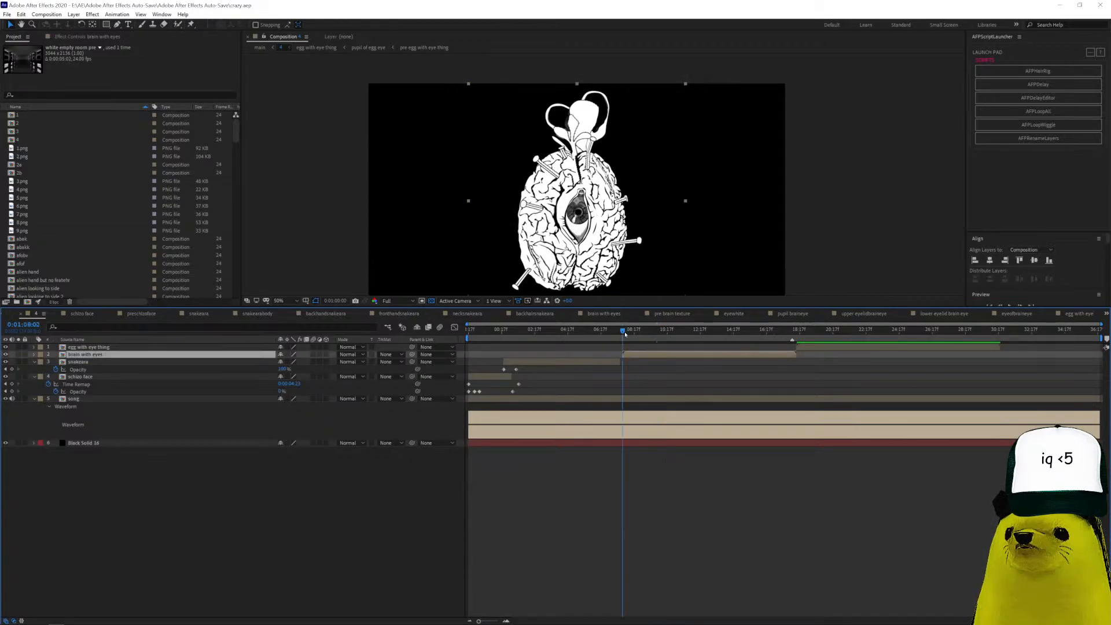
Preview composition 4 from the start of the brain with eyes layer and check the brain artwork at 0:01:14:12 and 0:01:10:13.
key("space")
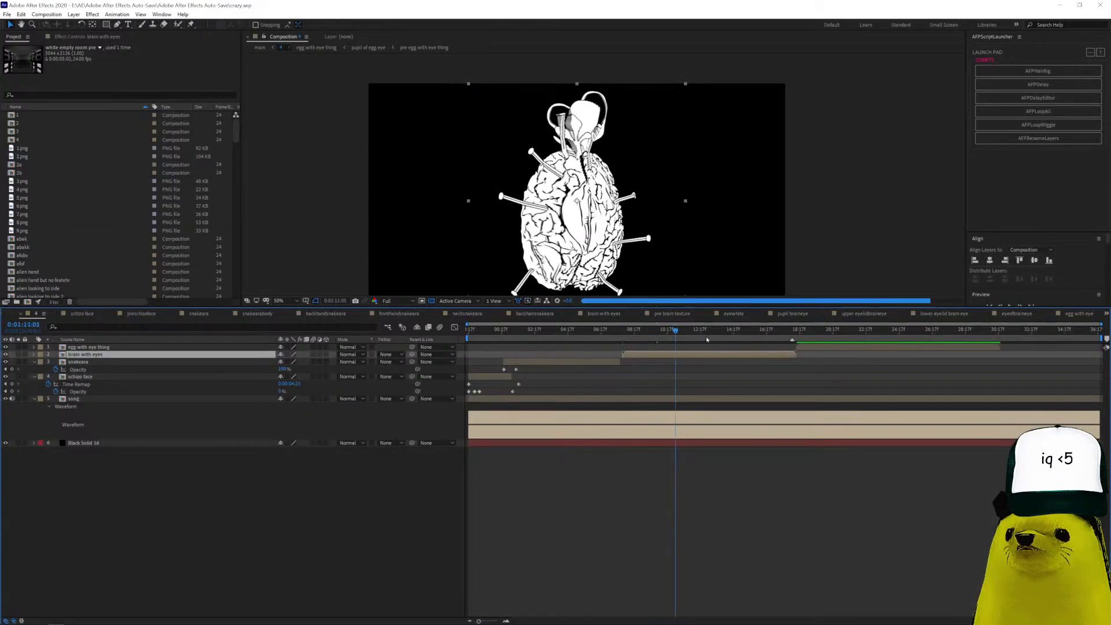
left_click_drag(707, 339, 732, 332)
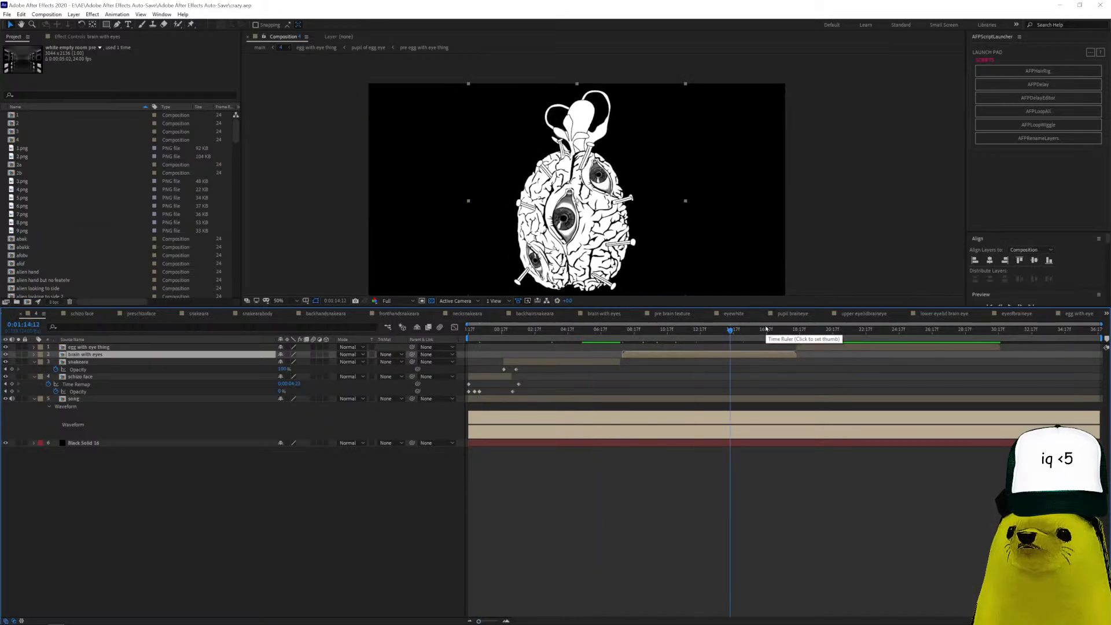
left_click(640, 331)
left_click(665, 333)
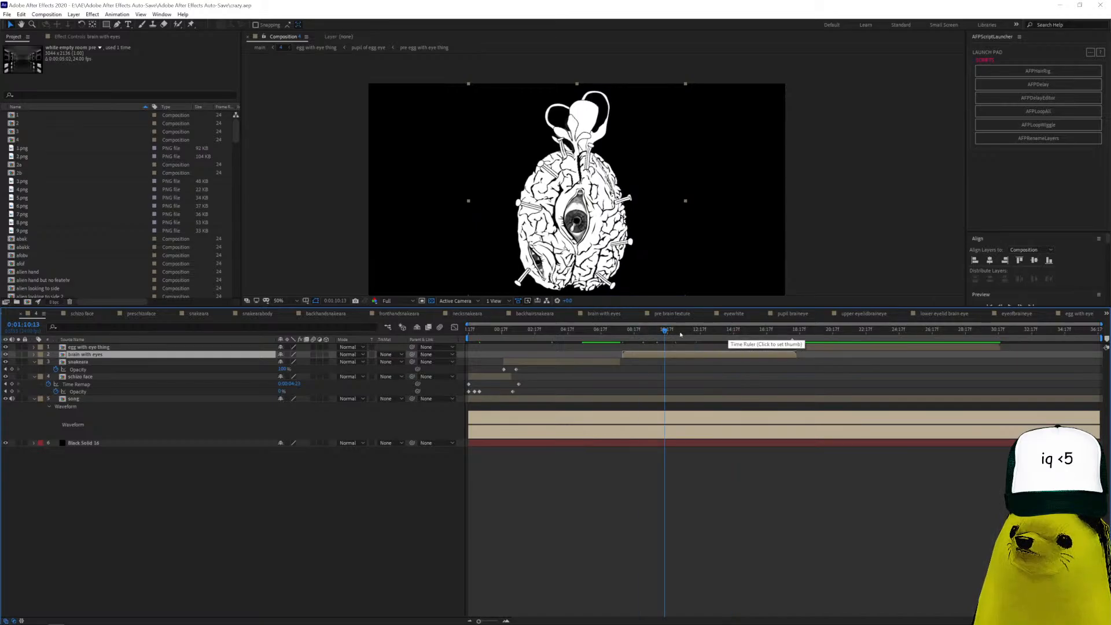
Scrub composition 4 from 0:01:32:02 back to the crossed-arms figure at 0:01:02:05 and check the composition's settings.
left_click(1106, 314)
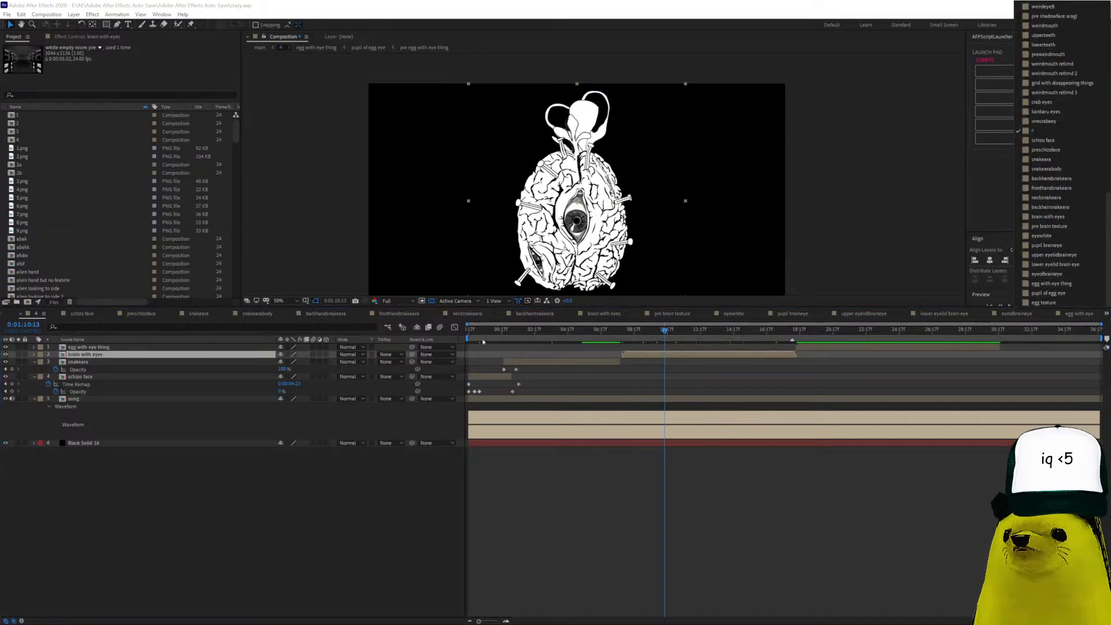
left_click(1021, 334)
left_click(1021, 334)
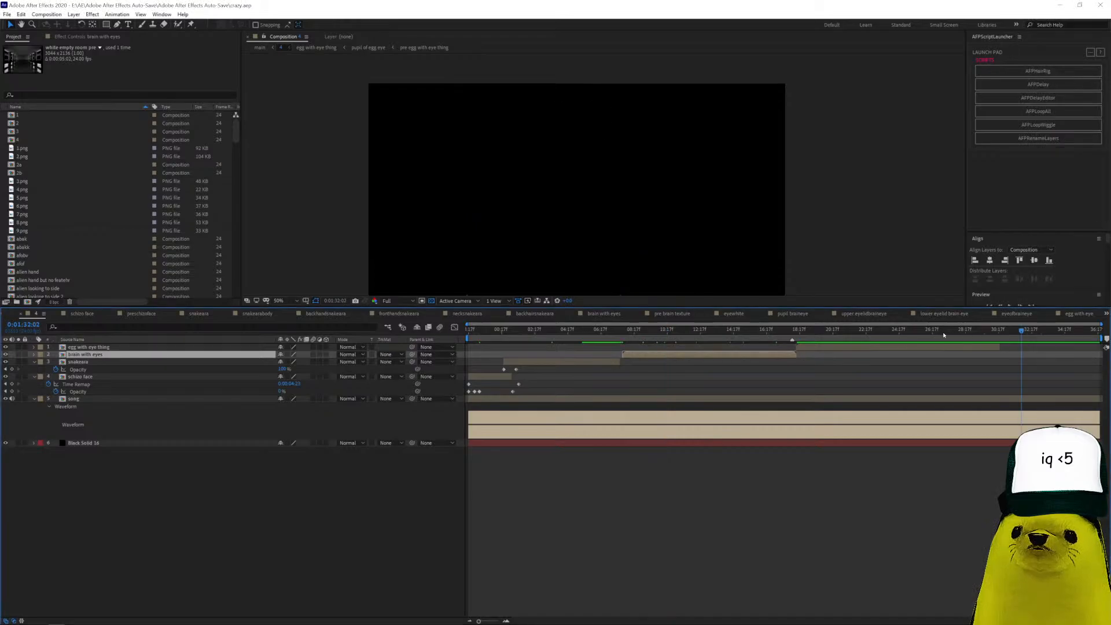
left_click(941, 335)
left_click(761, 335)
left_click(526, 335)
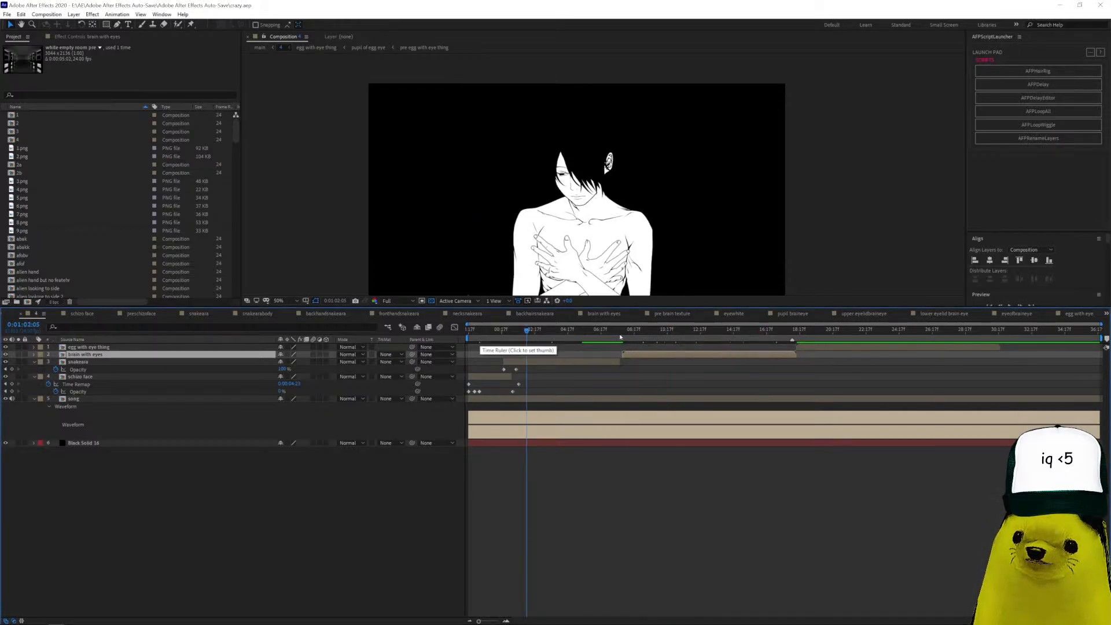
key("ctrl+k")
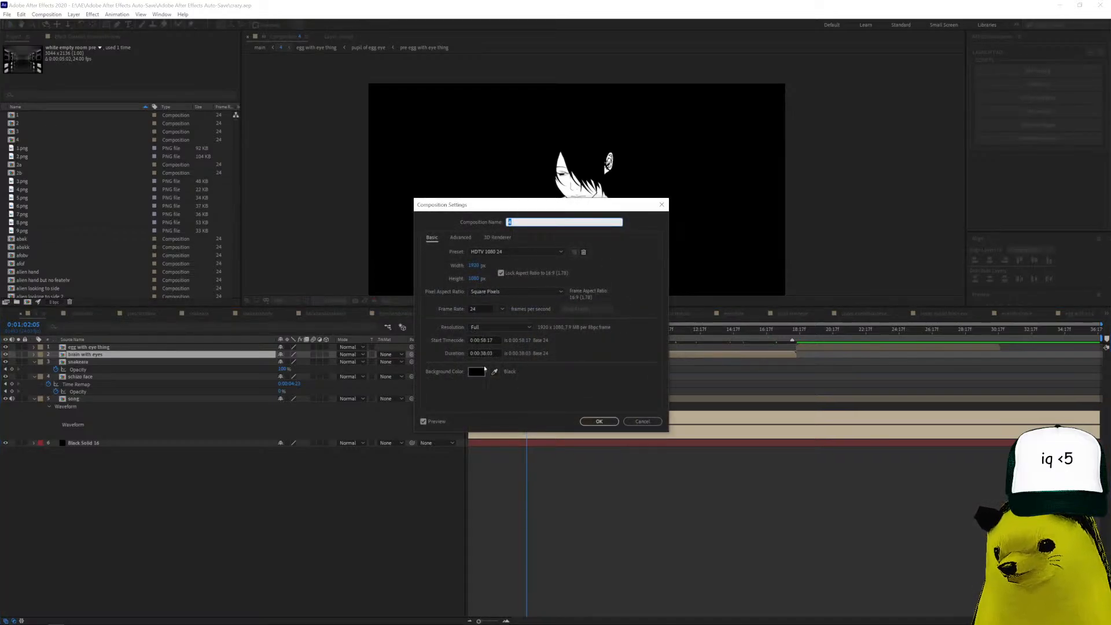
left_click(661, 204)
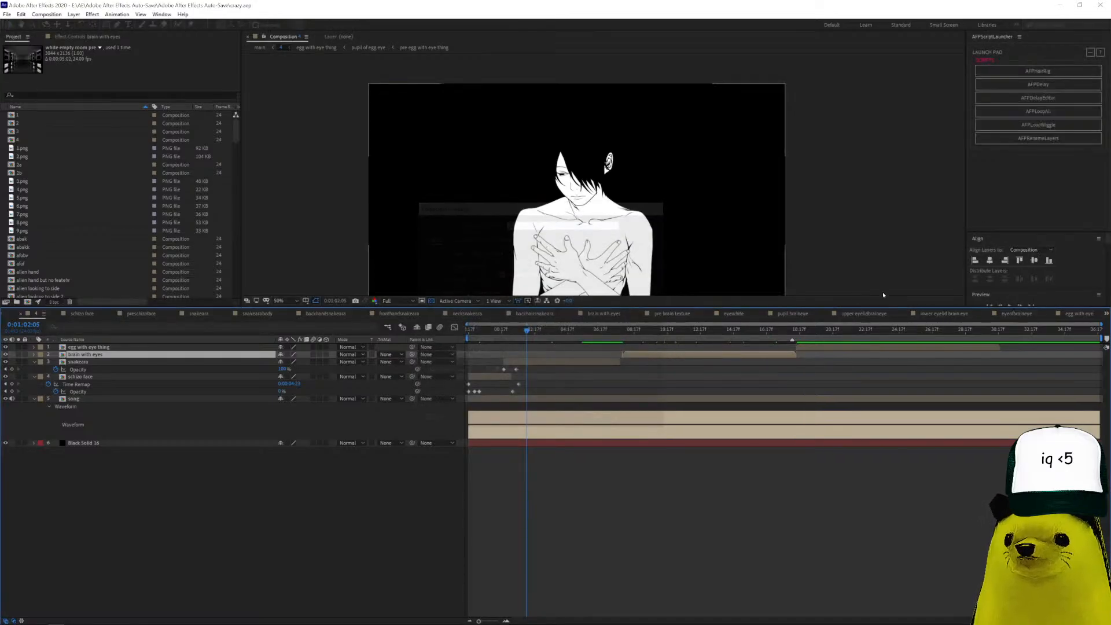
Open the main composition, move the playhead to 0:00:50:14, and set the preview resolution to Quarter.
left_click(1107, 313)
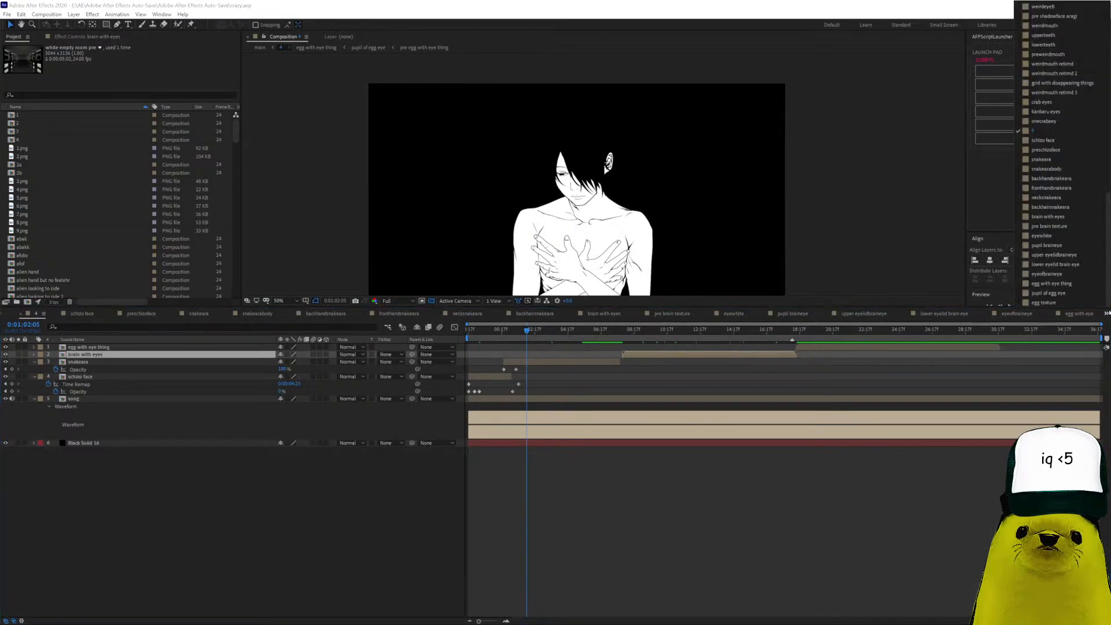
left_click(1037, 15)
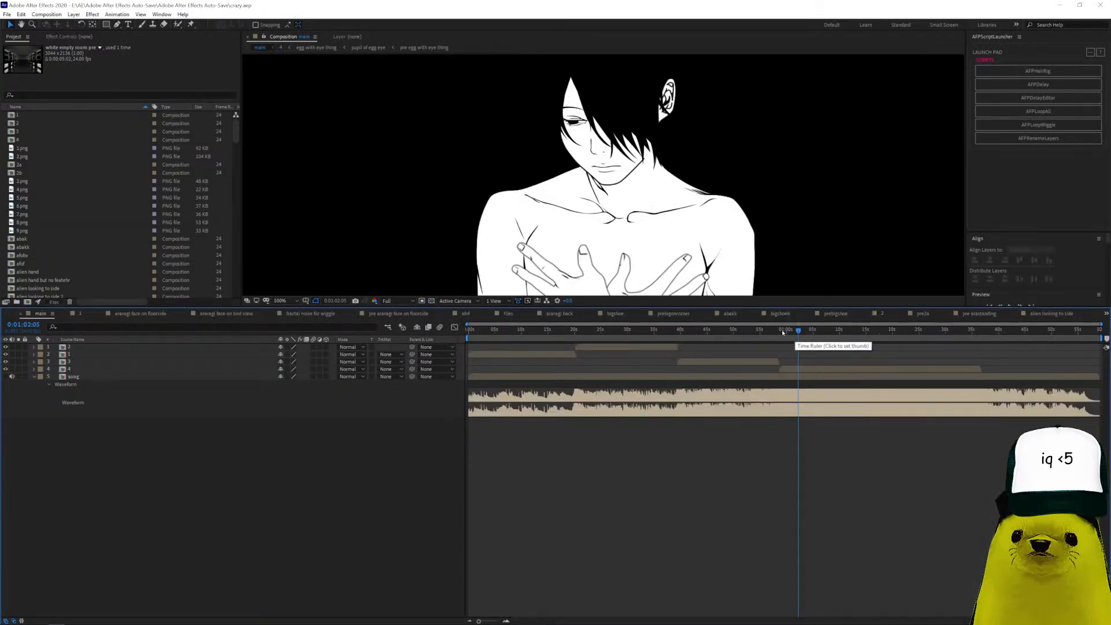
left_click_drag(797, 335, 702, 340)
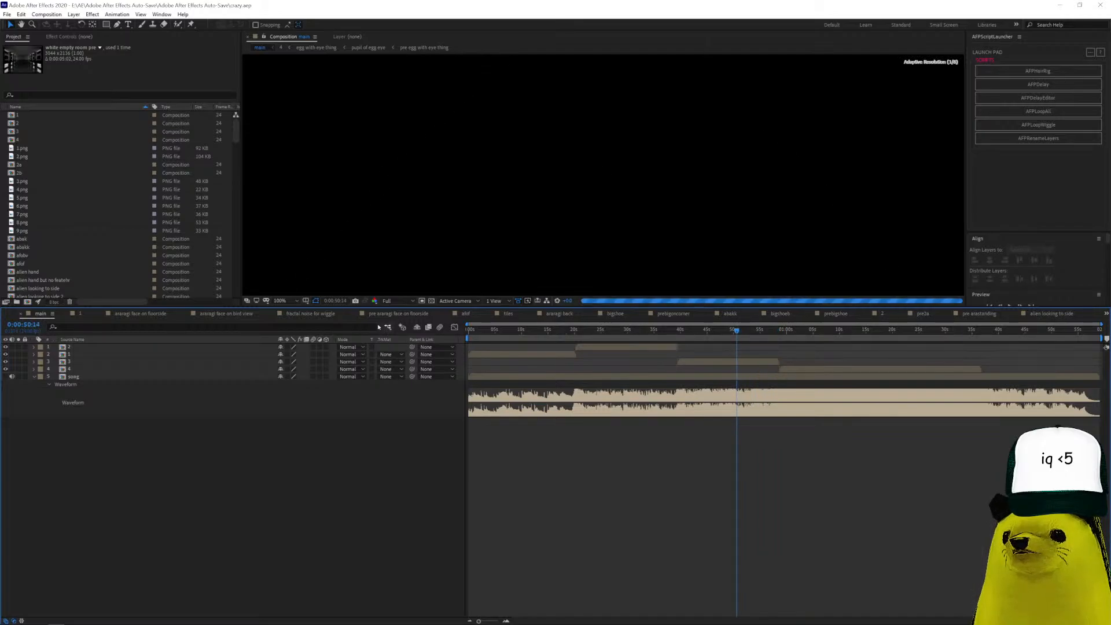
left_click(394, 301)
left_click(398, 350)
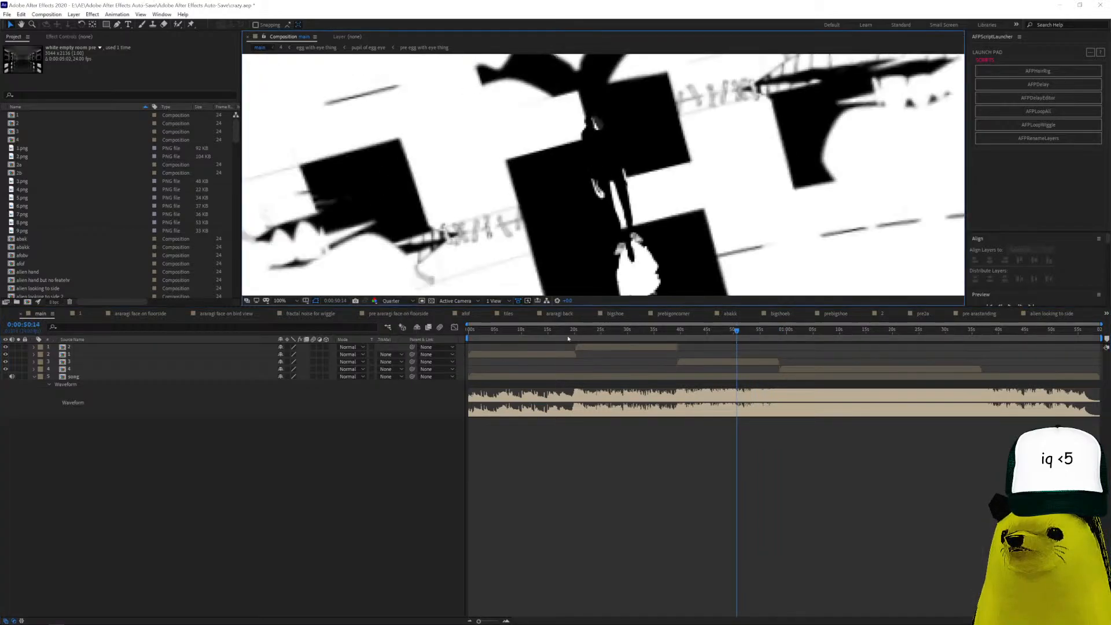
Preview the main composition from its start with the viewer at 25% and then 50%, and stop at 0:01:16:09.
key("Home")
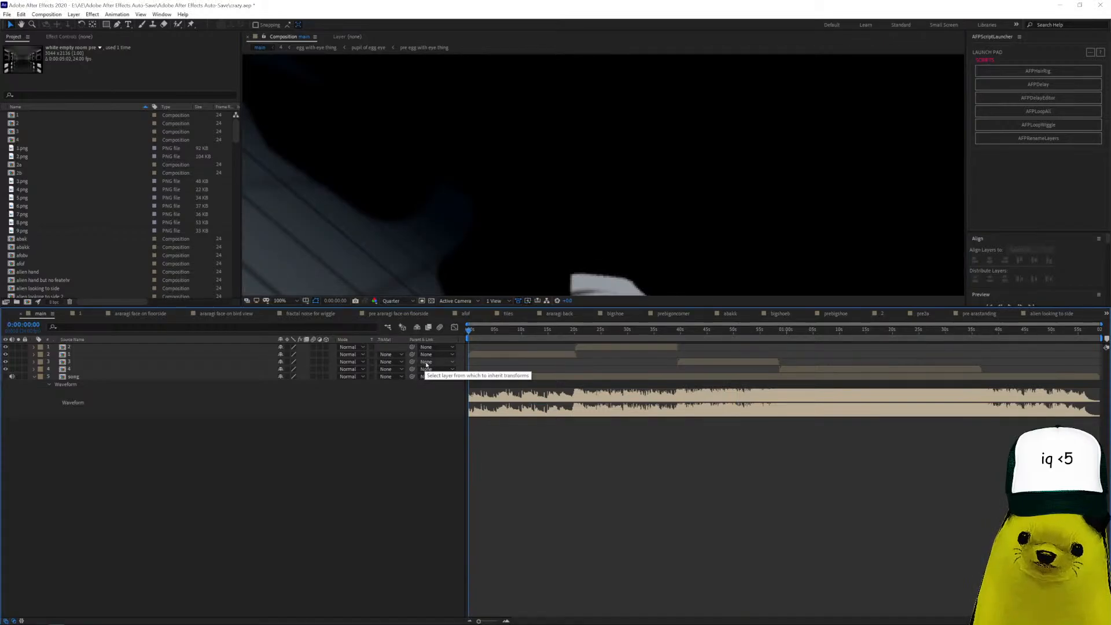
key("comma")
key("comma")
key("comma")
key("comma")
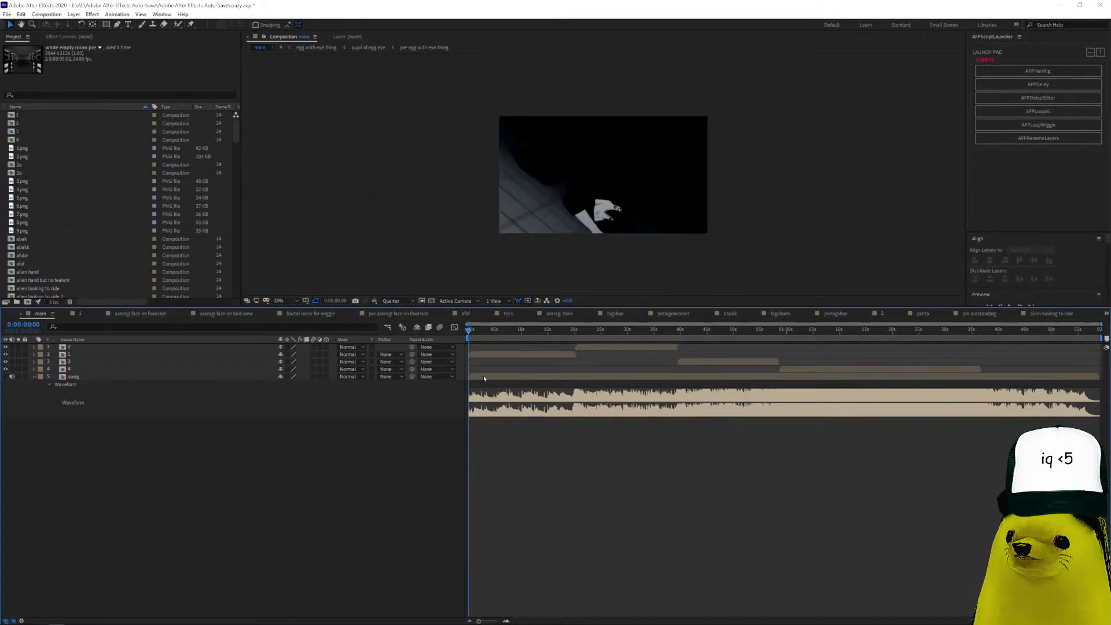
key("space")
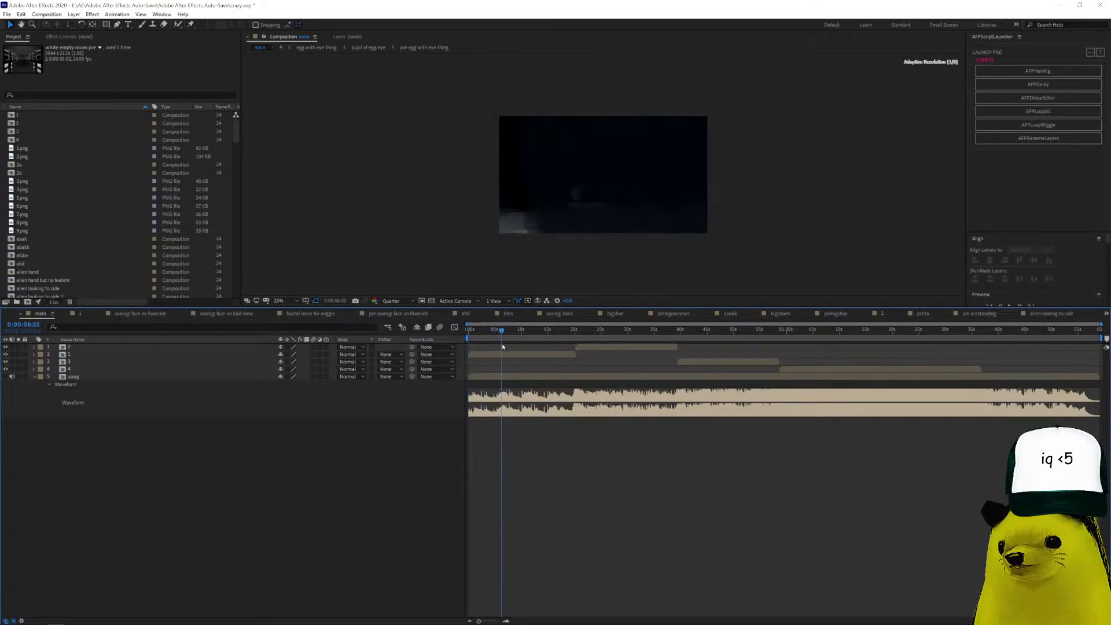
key("space")
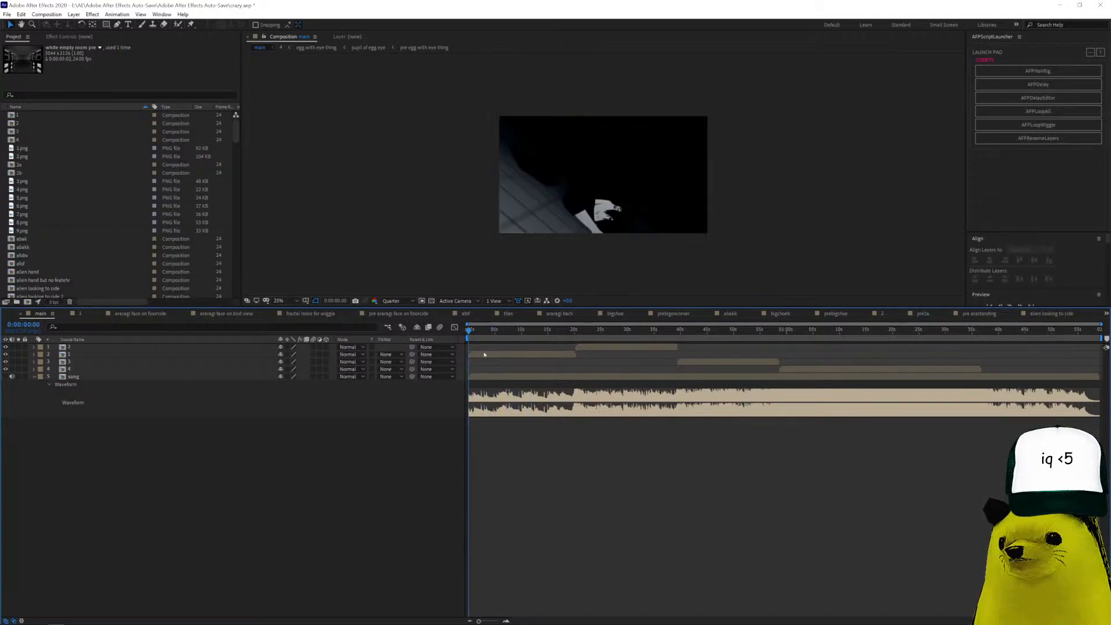
key("space")
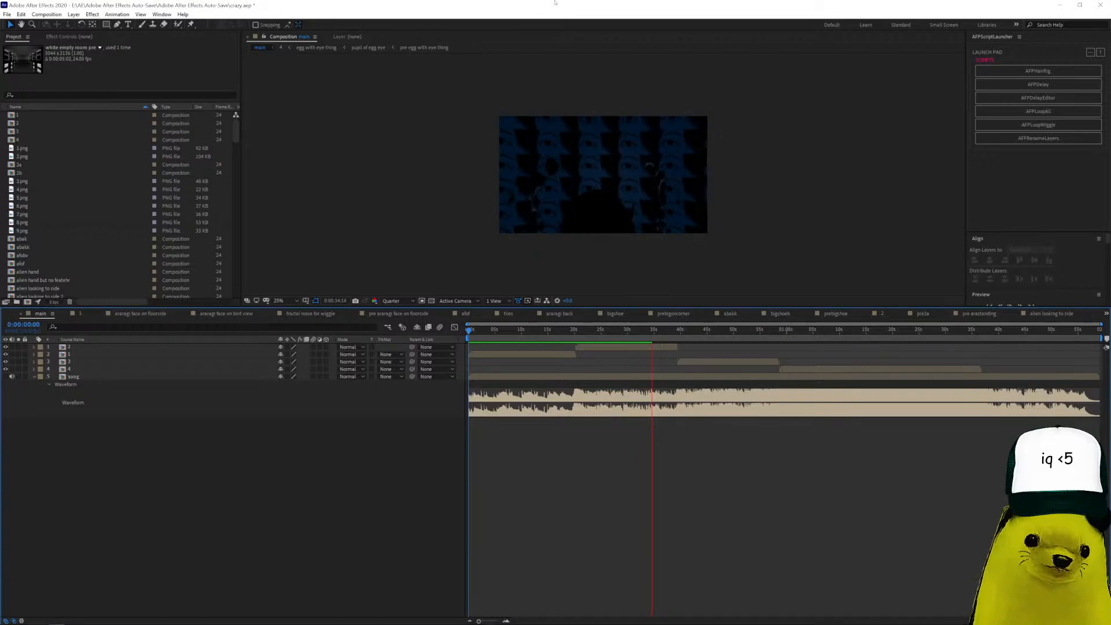
key("period")
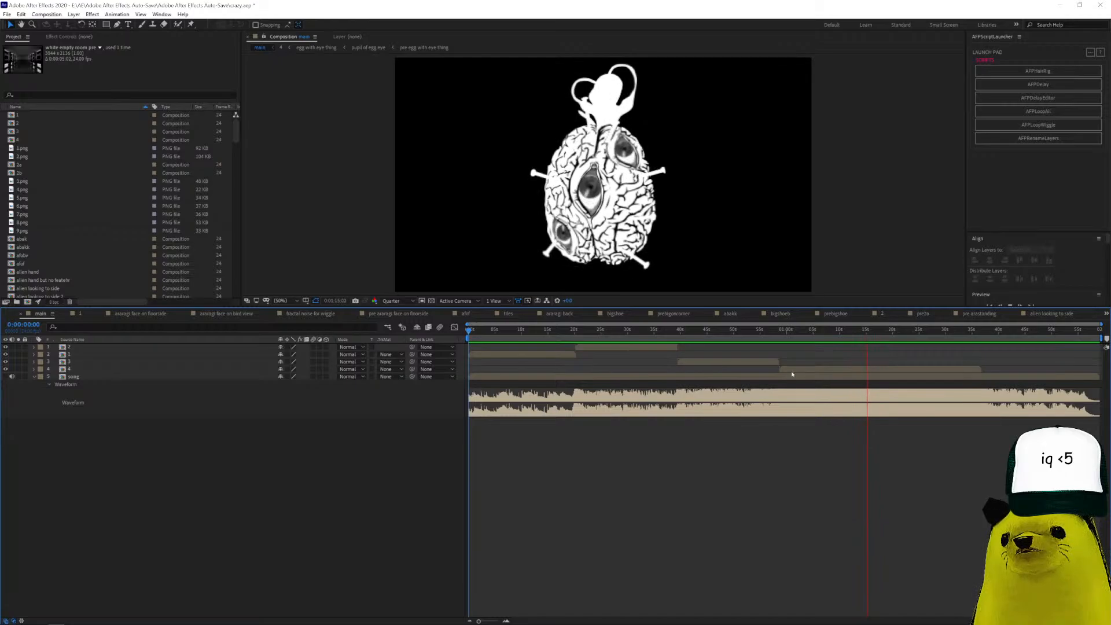
left_click(874, 337)
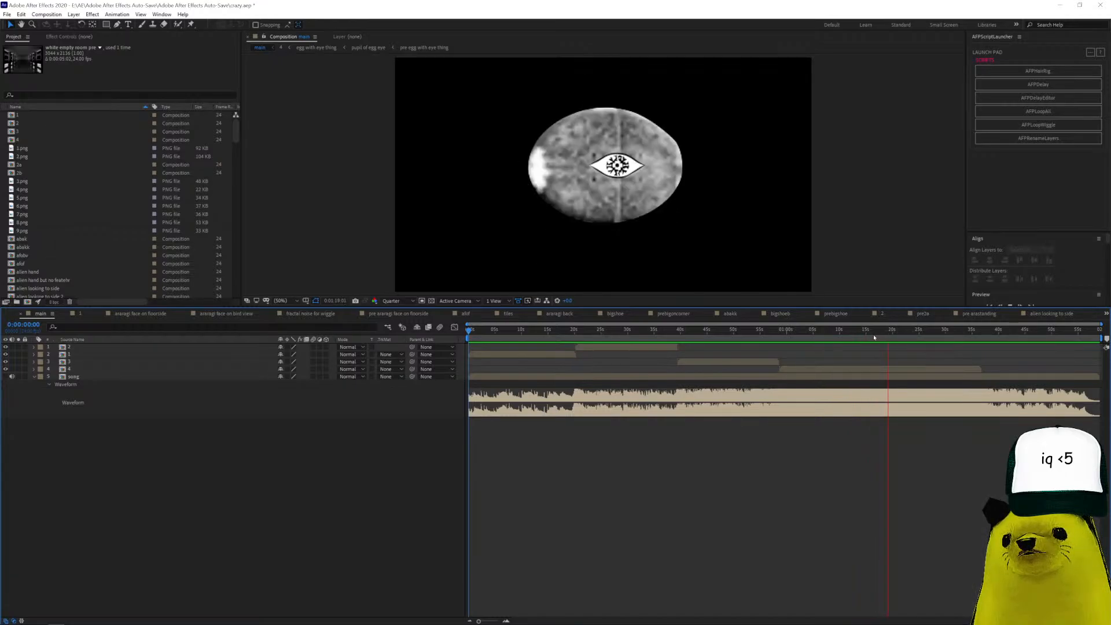
Close After Effects without saving the changes to crazy.aep.
left_click(1102, 9)
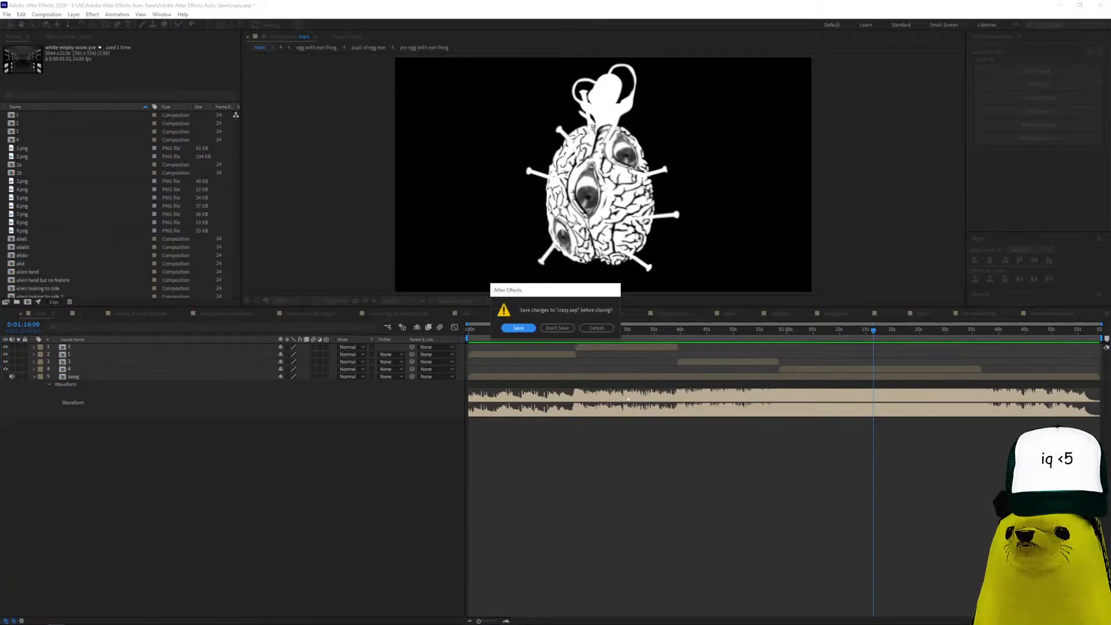
left_click(558, 328)
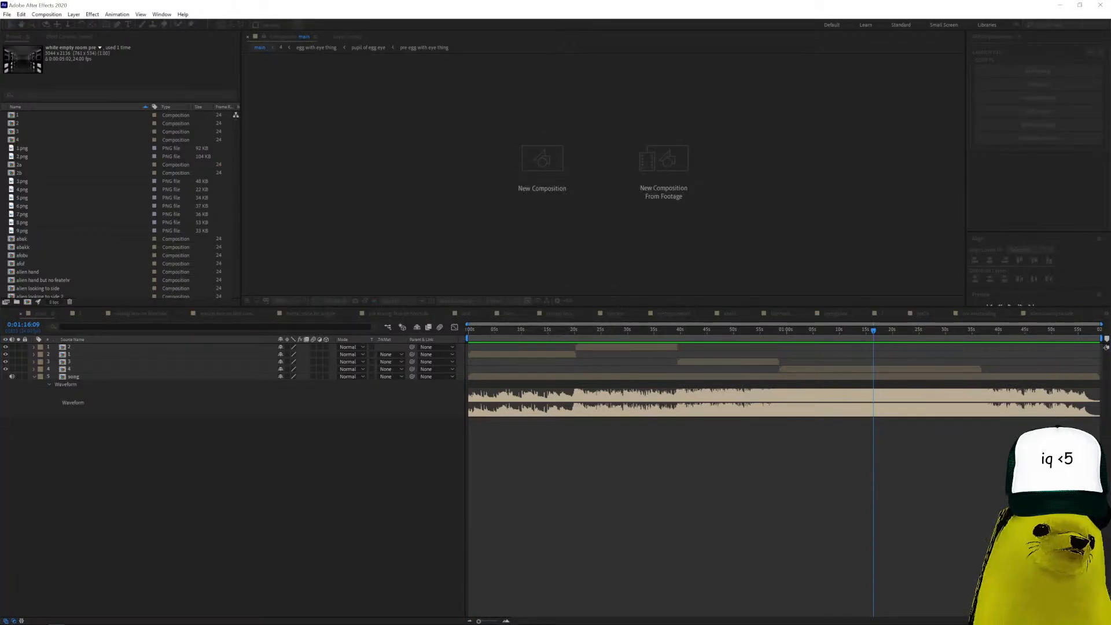